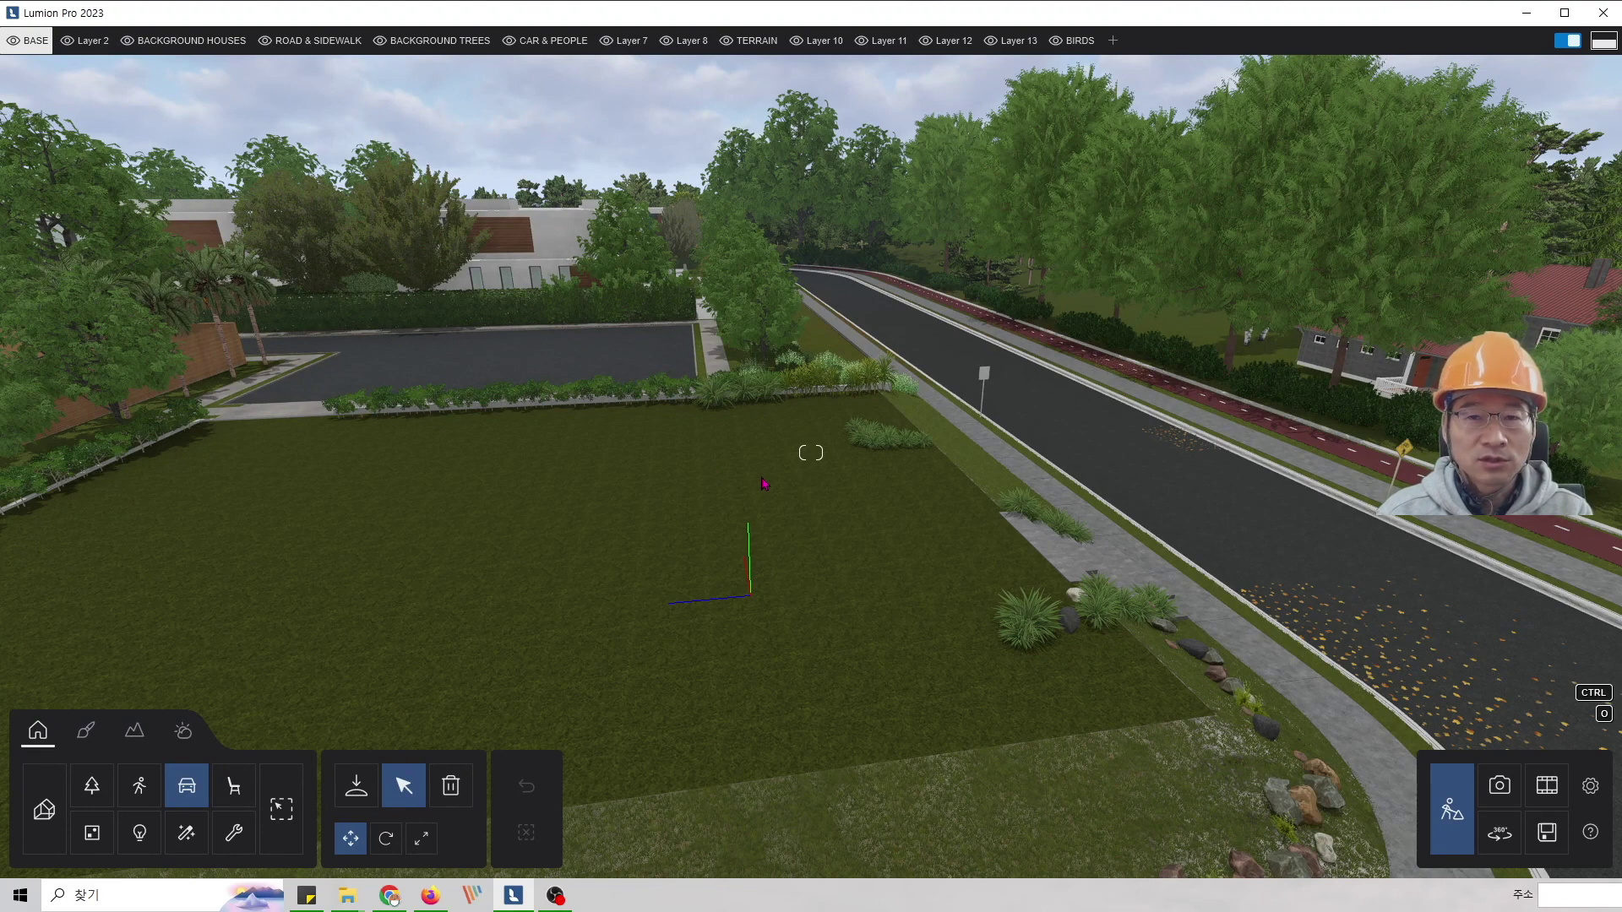
- Look around the scene from the empty grass lot to the curved road and the trees beyond it
key("a")
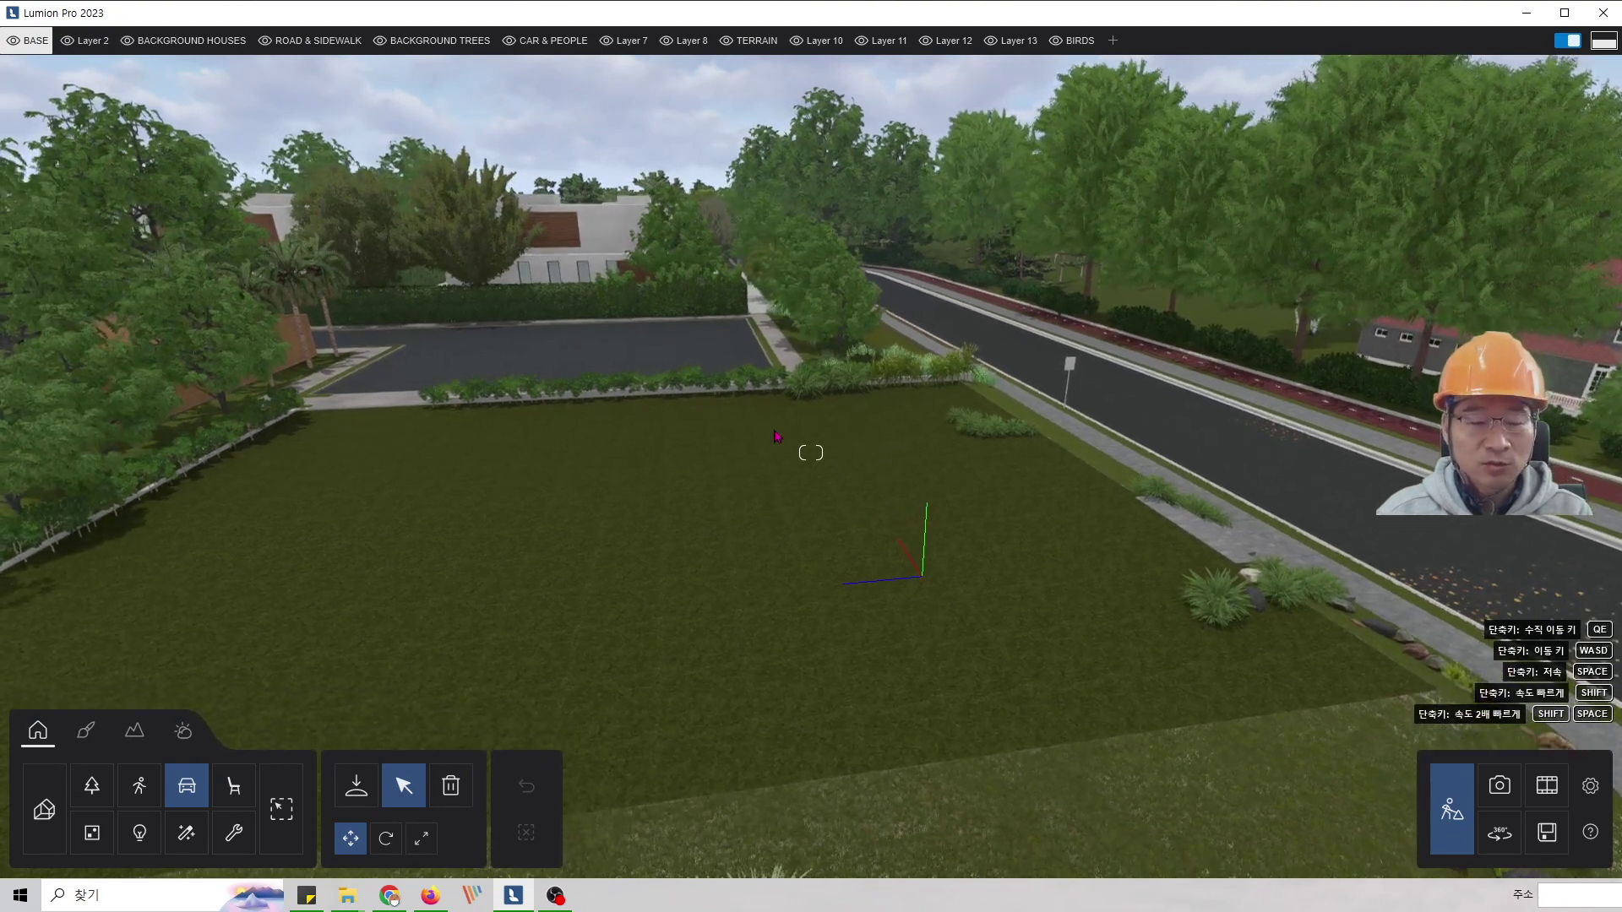
right_click_drag(775, 500, 800, 310)
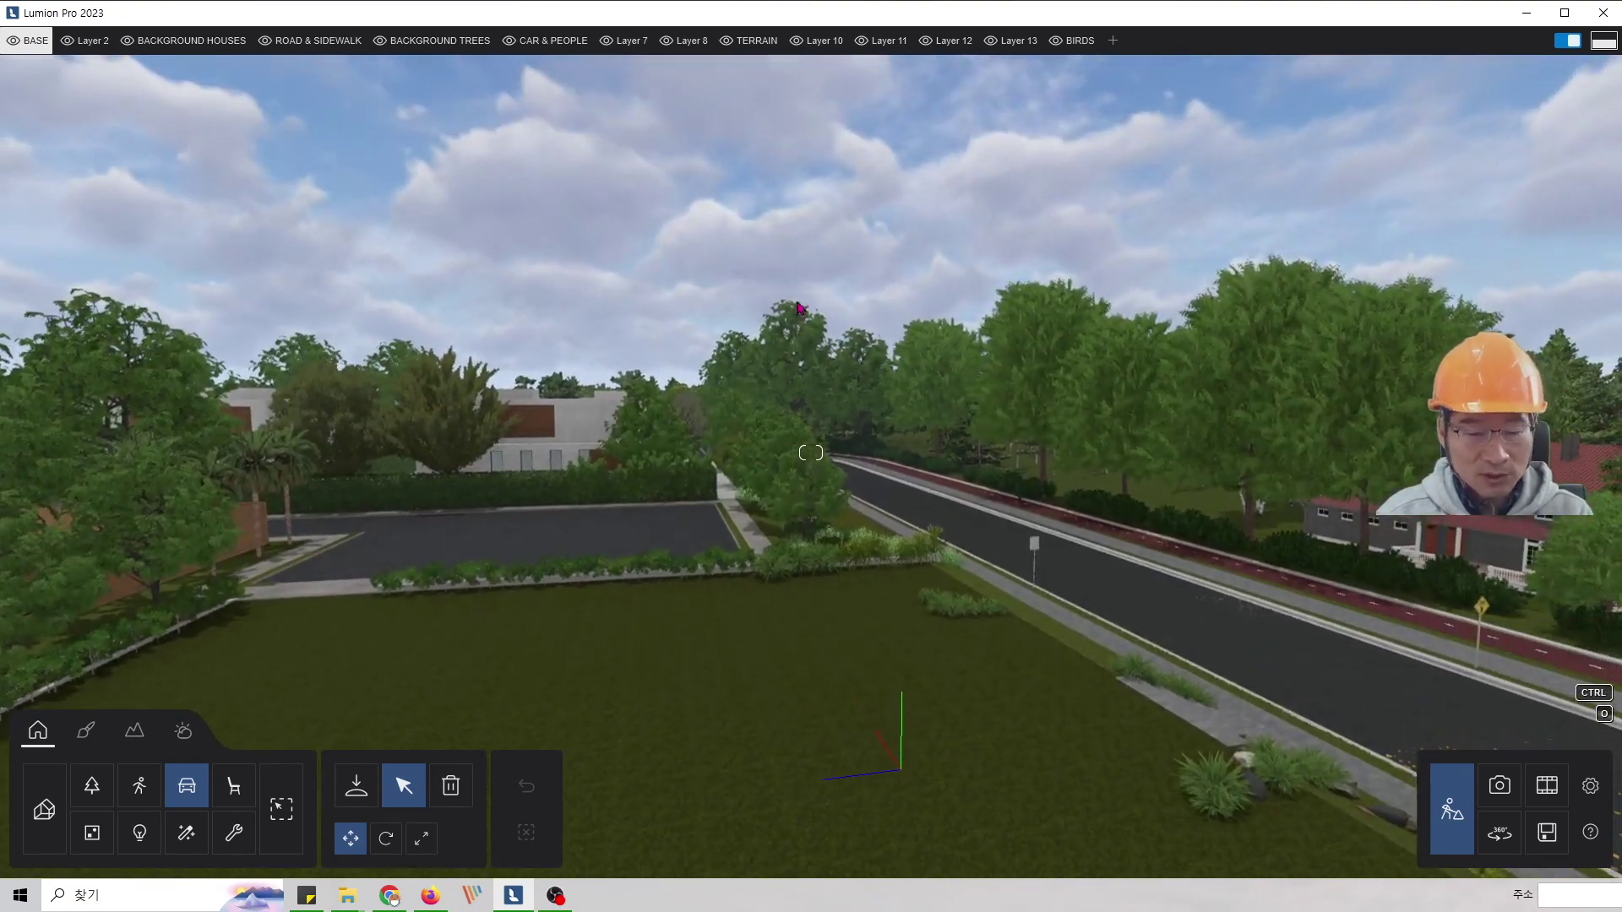
key("e")
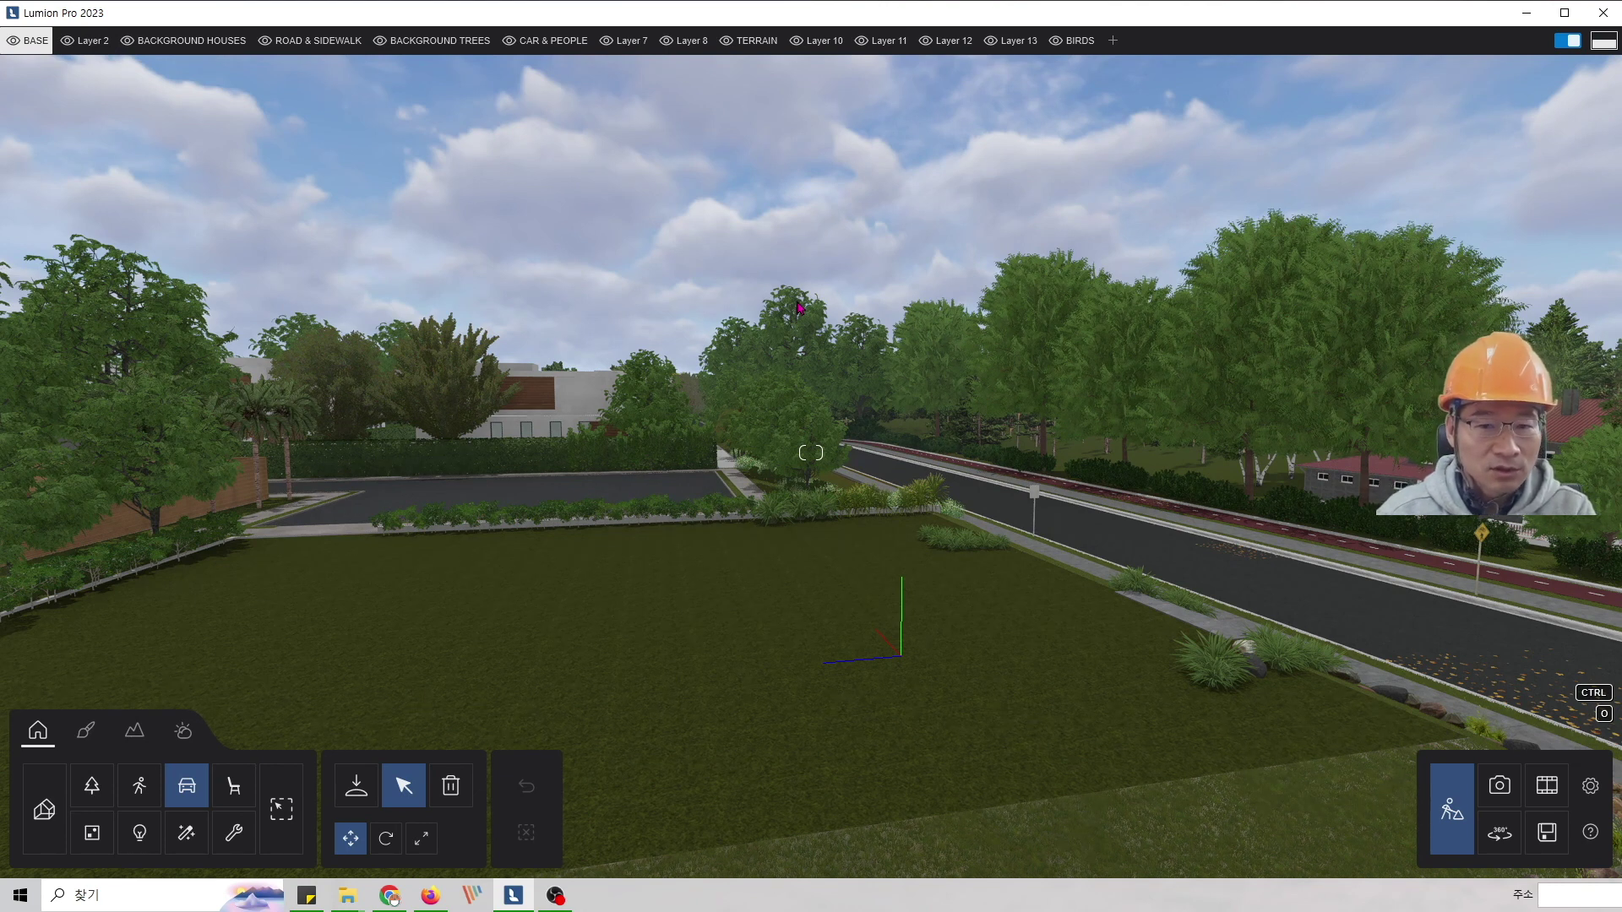
right_click_drag(769, 400, 974, 383)
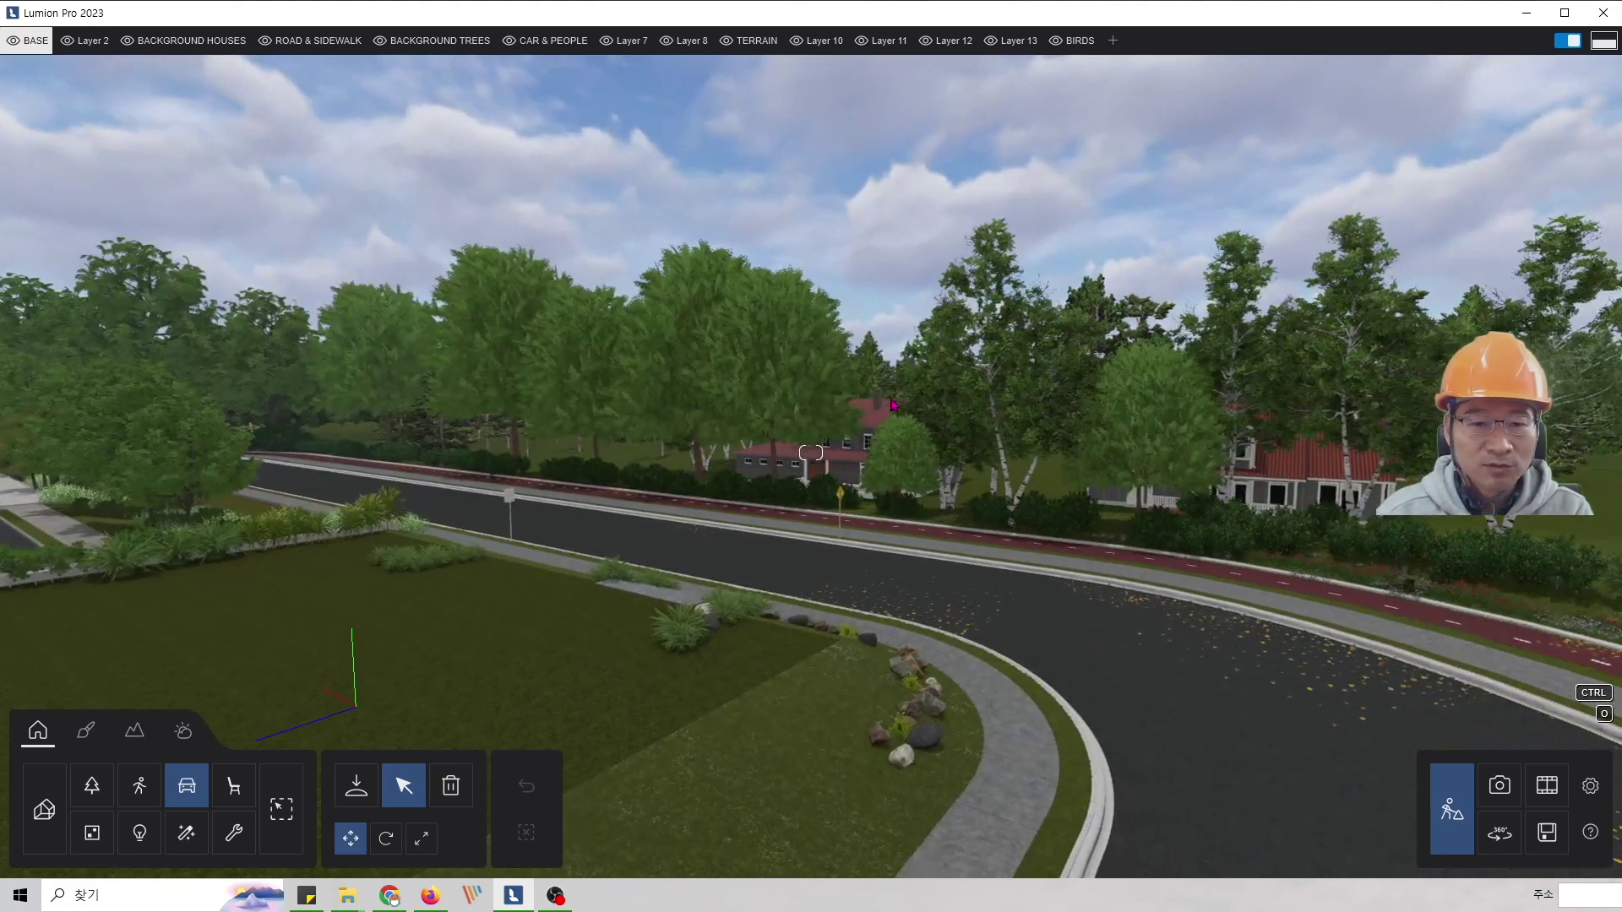
right_click_drag(802, 405, 1107, 424)
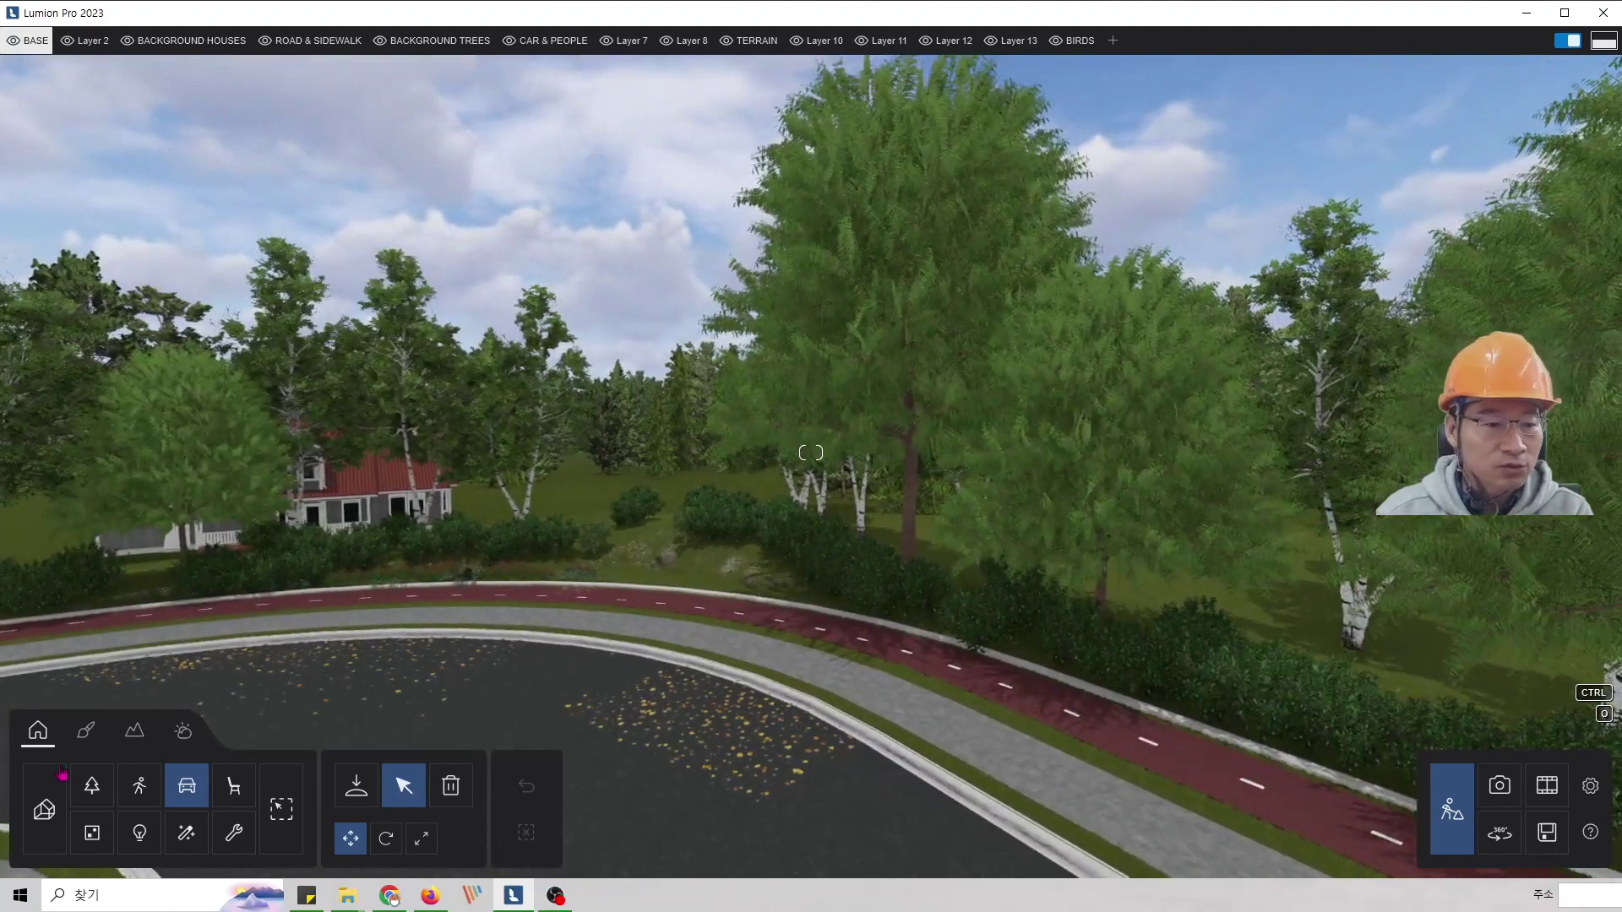
- Open the nature library for placement and examine the foliage of the large tree beside the bike path up close
left_click(91, 793)
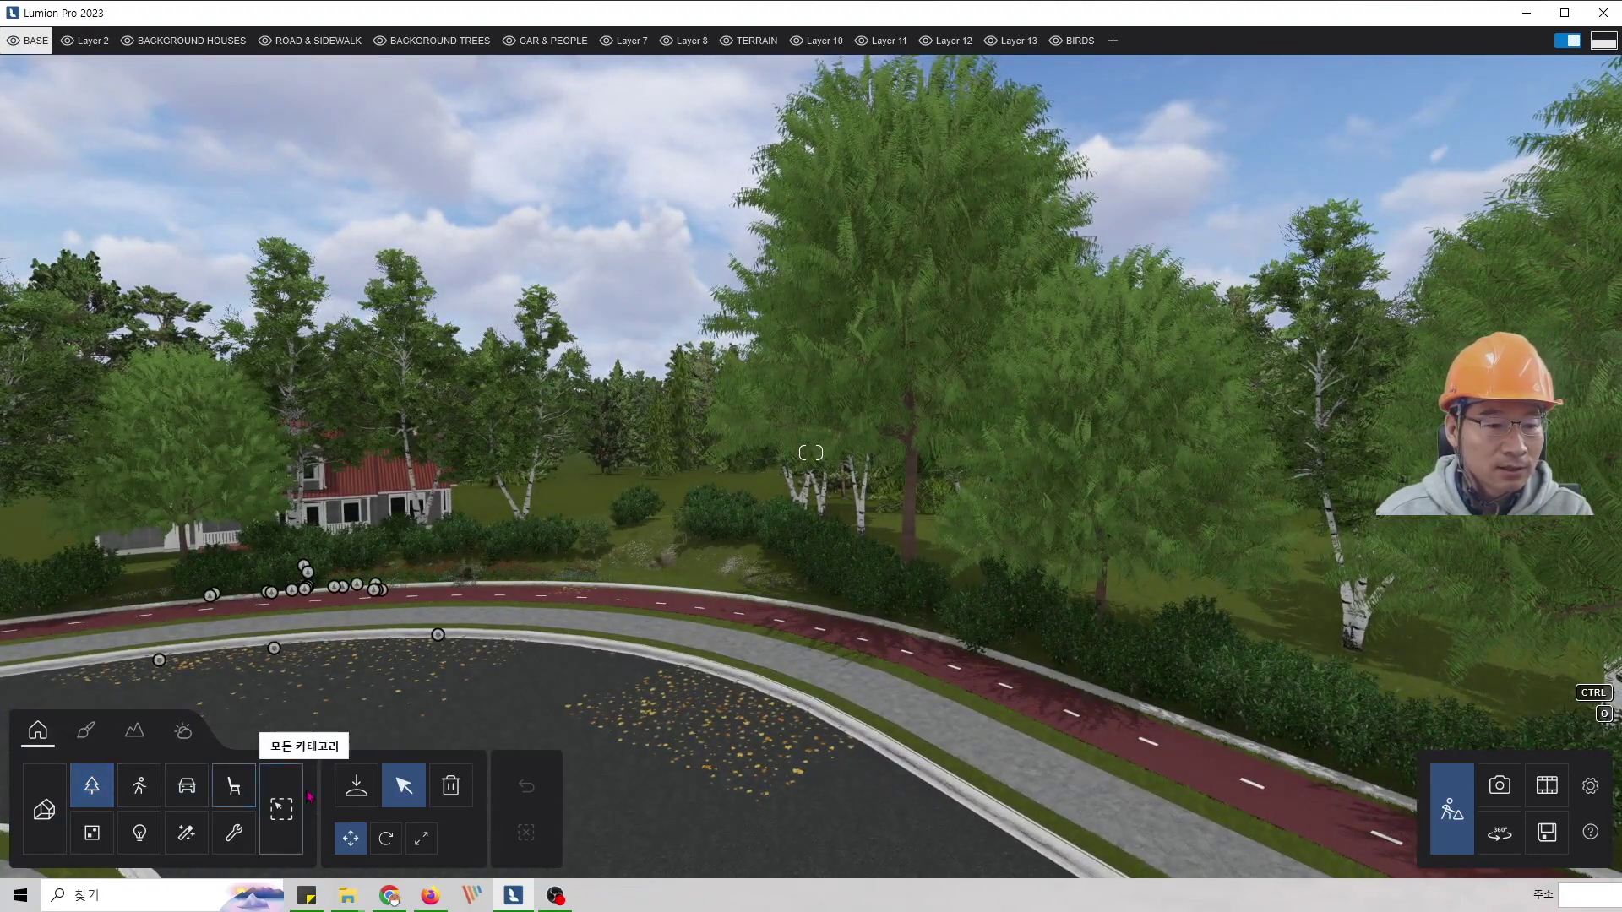
left_click(355, 786)
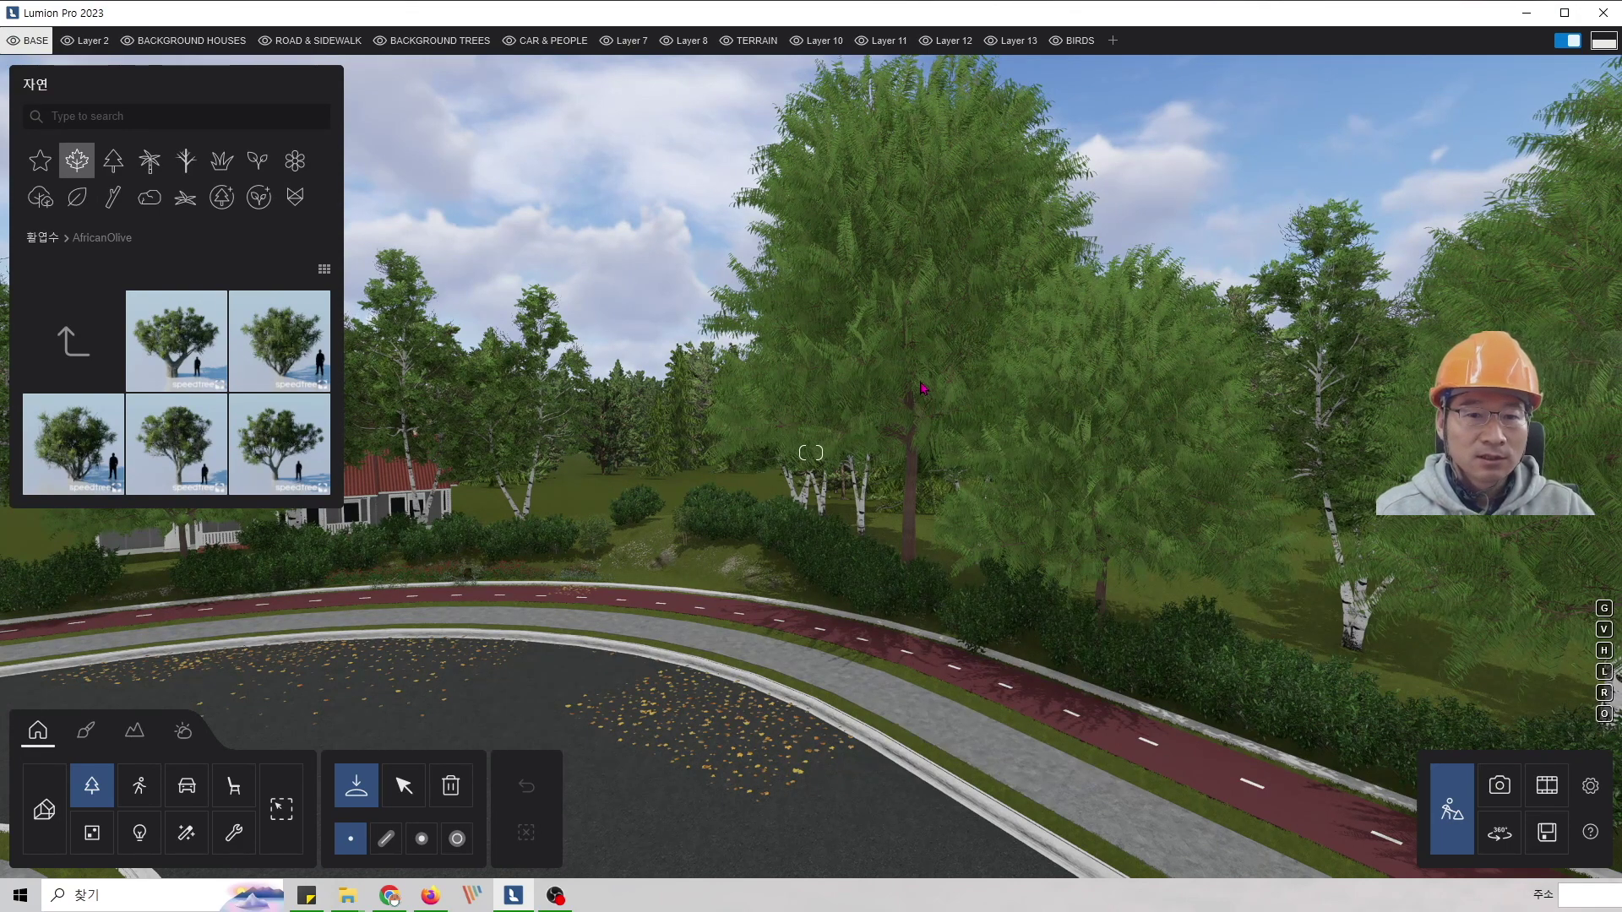
key("w")
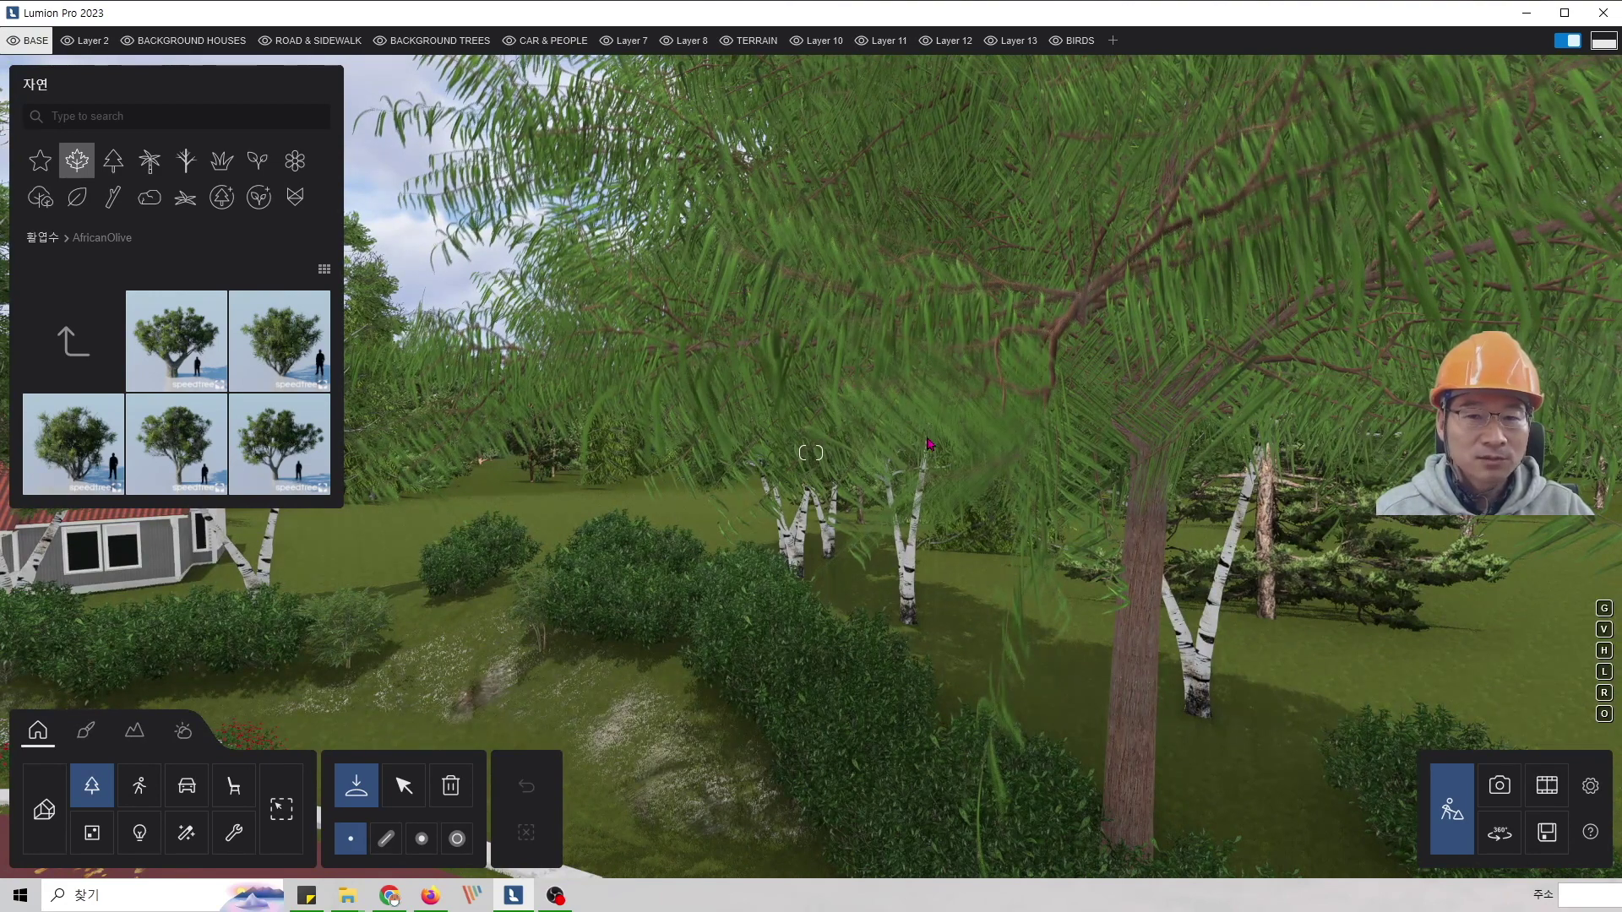
right_click_drag(1047, 391, 778, 361)
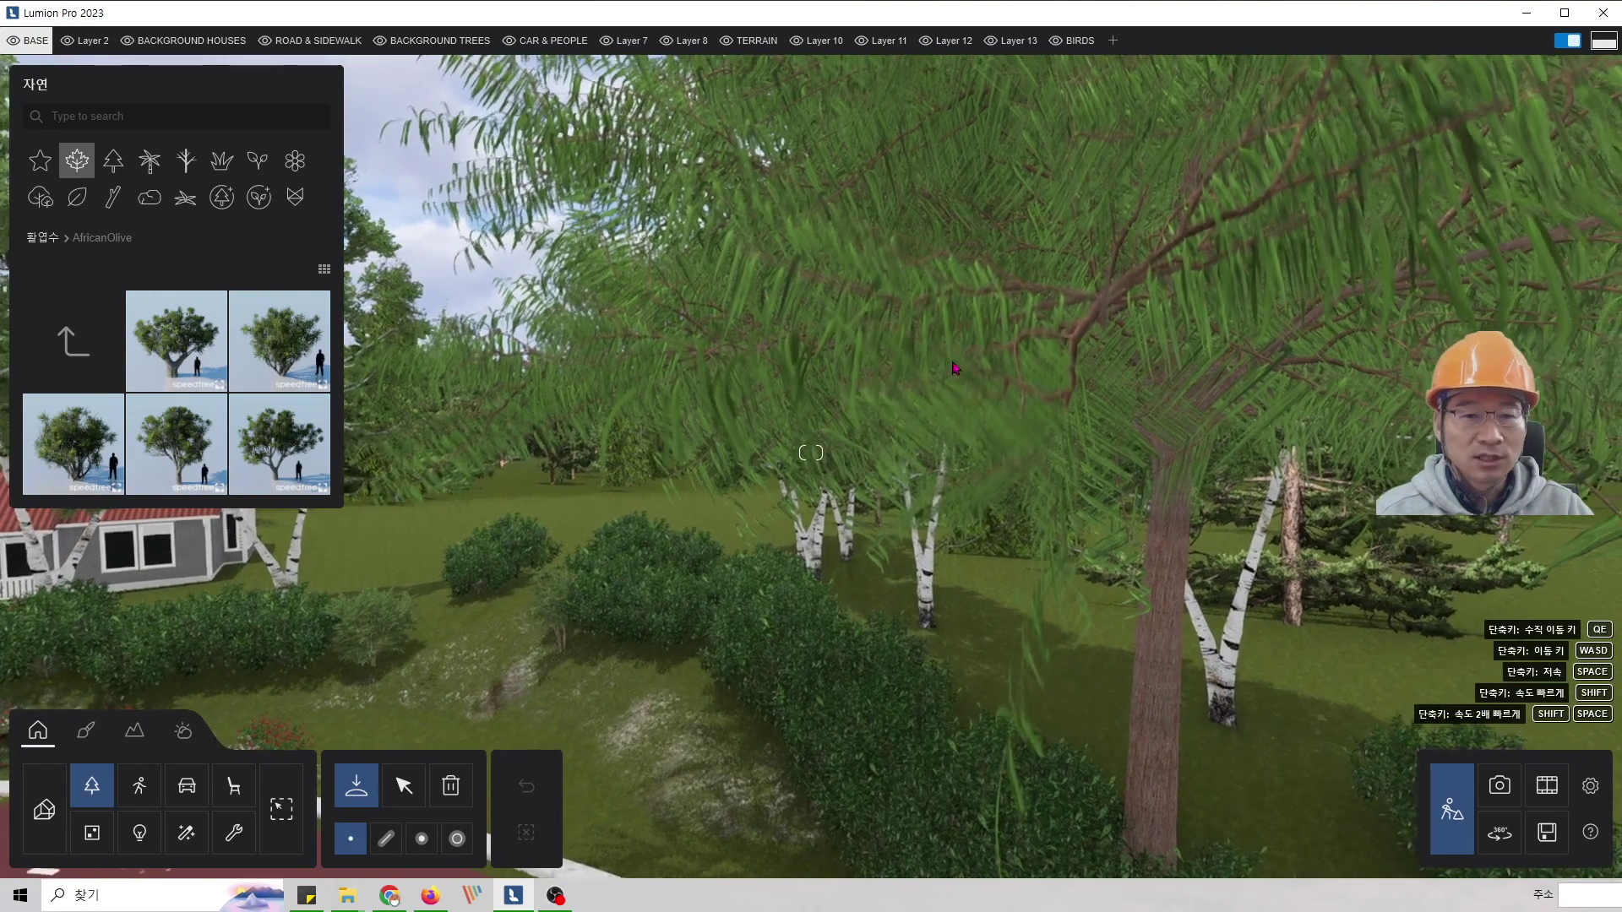
key("s")
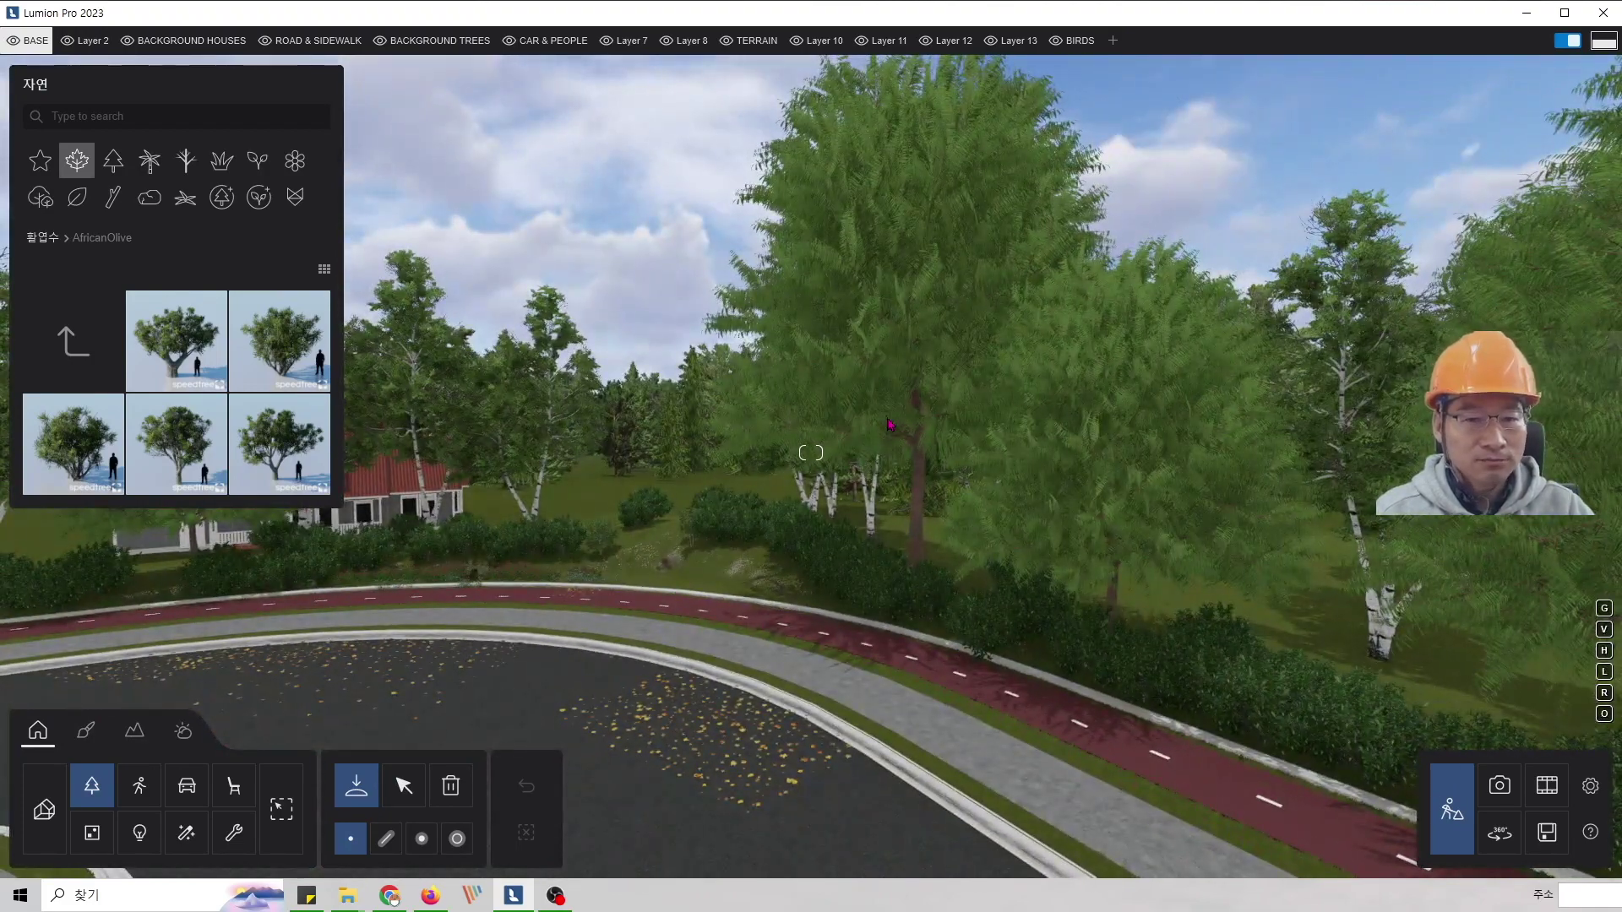
key("w")
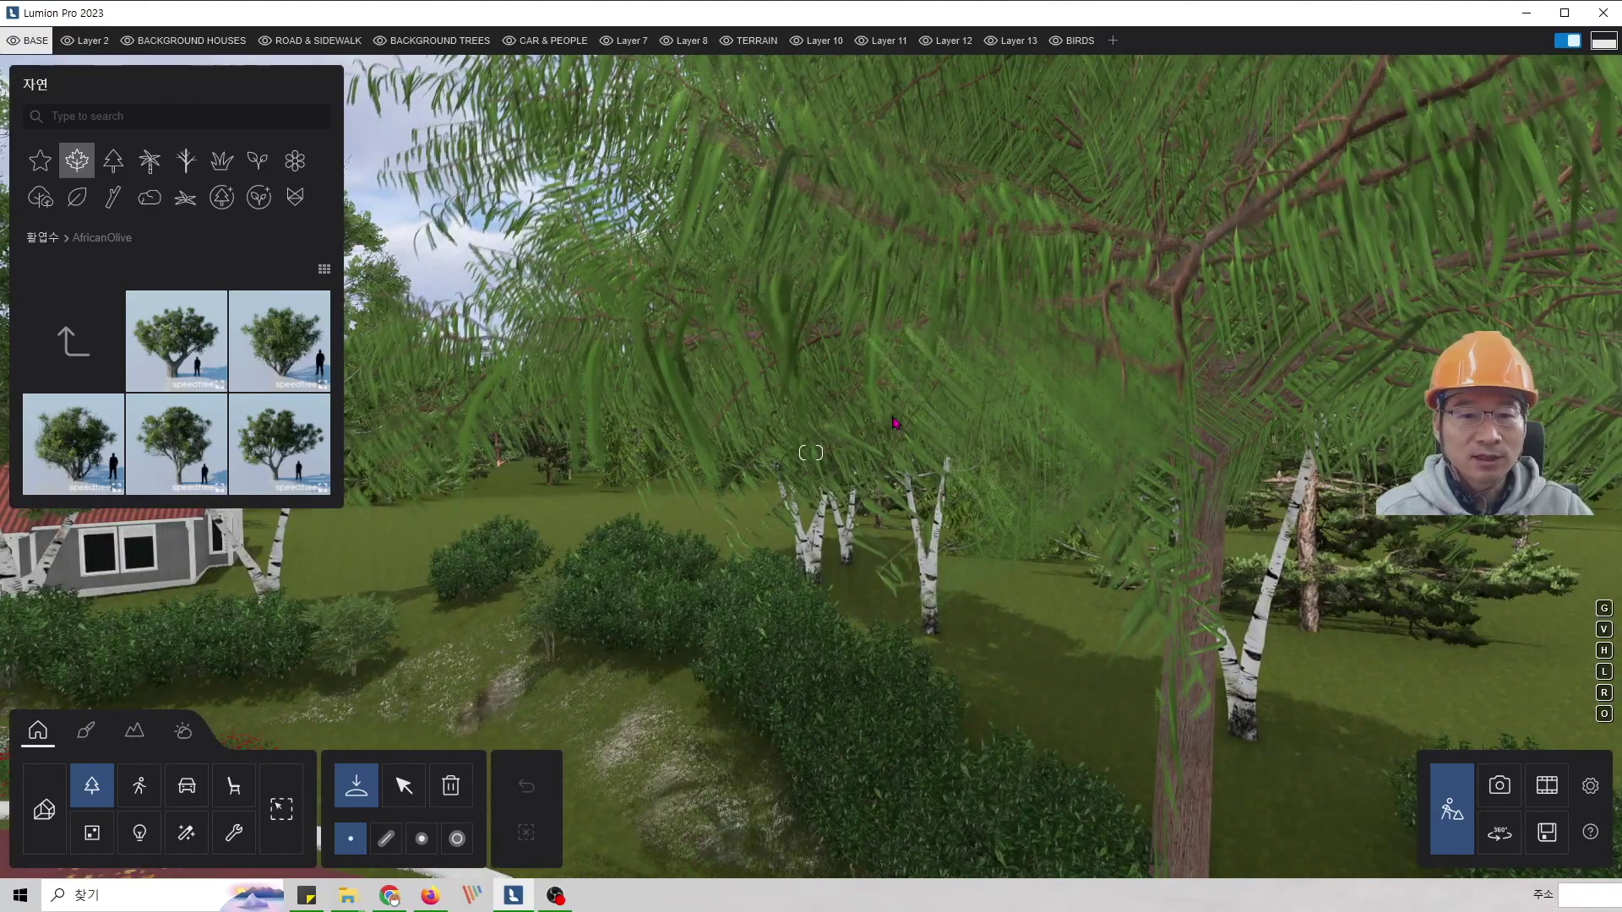
key("s")
key("w")
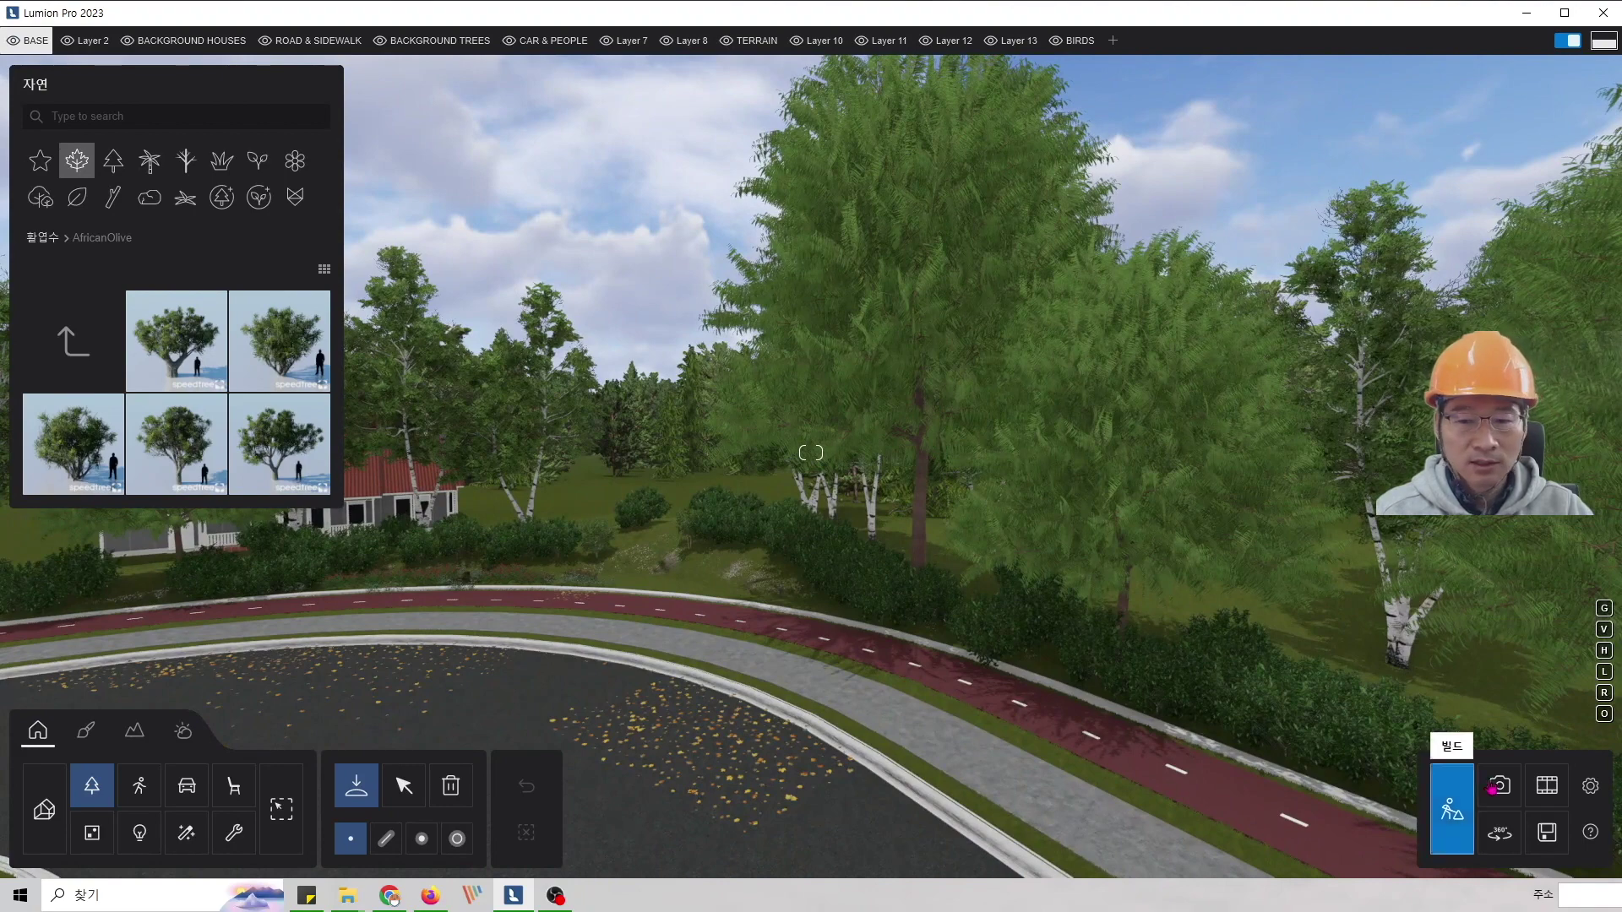
- Switch to Movie mode and add the Wind (바람) weather effect to clip 1
left_click(1547, 786)
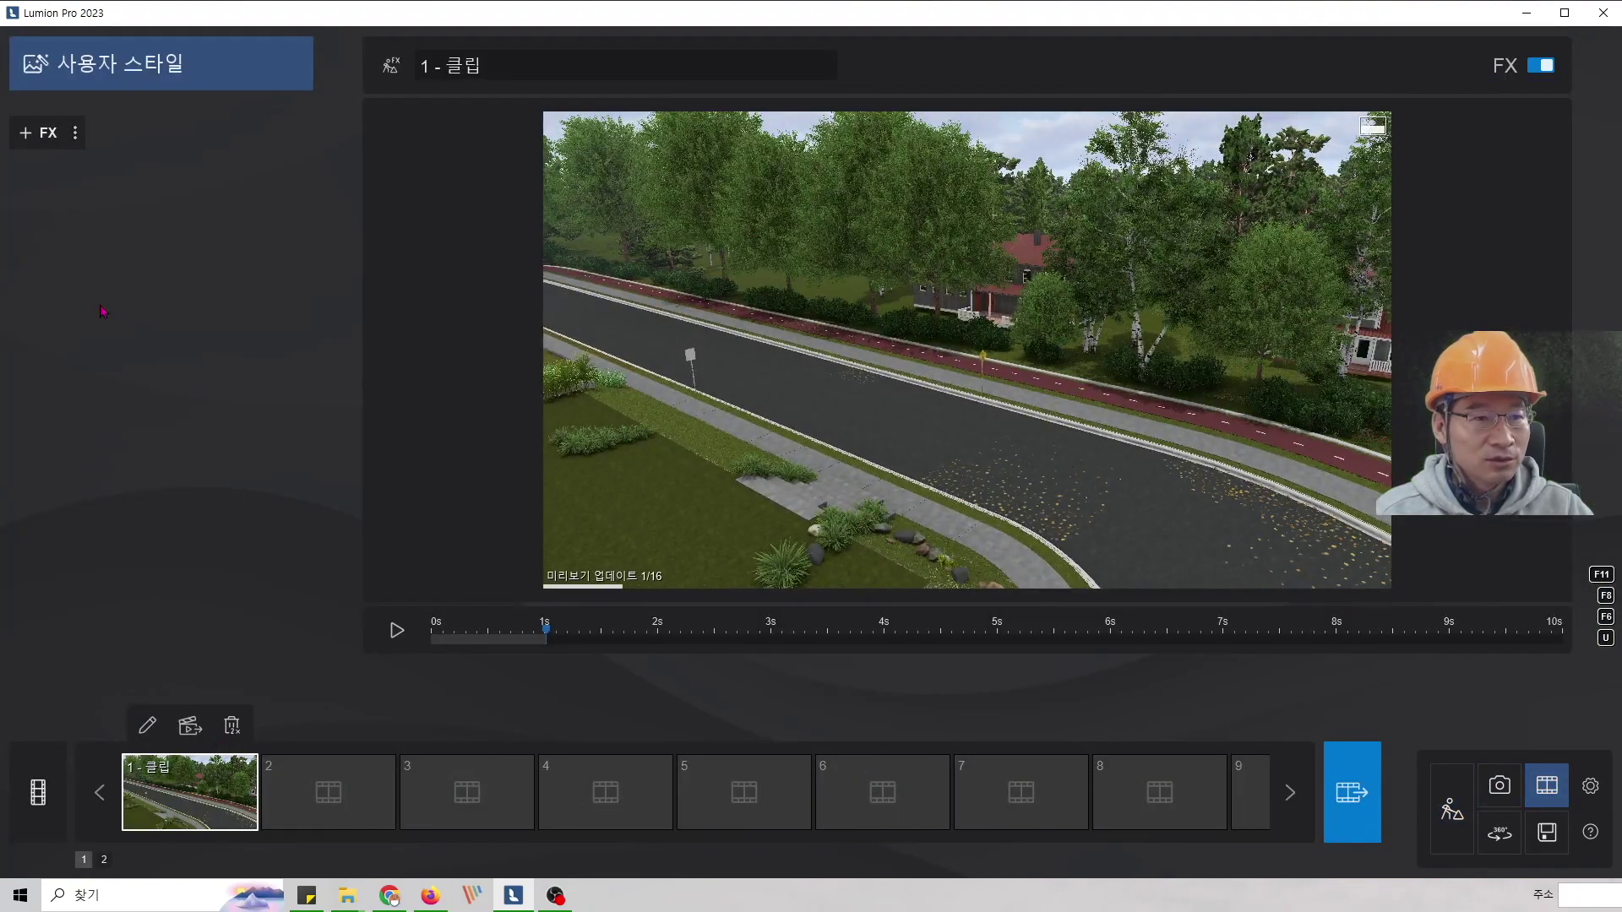
mouse_move(459, 641)
left_mouse_down()
mouse_move(637, 641)
mouse_move(471, 641)
left_mouse_up()
left_click(49, 135)
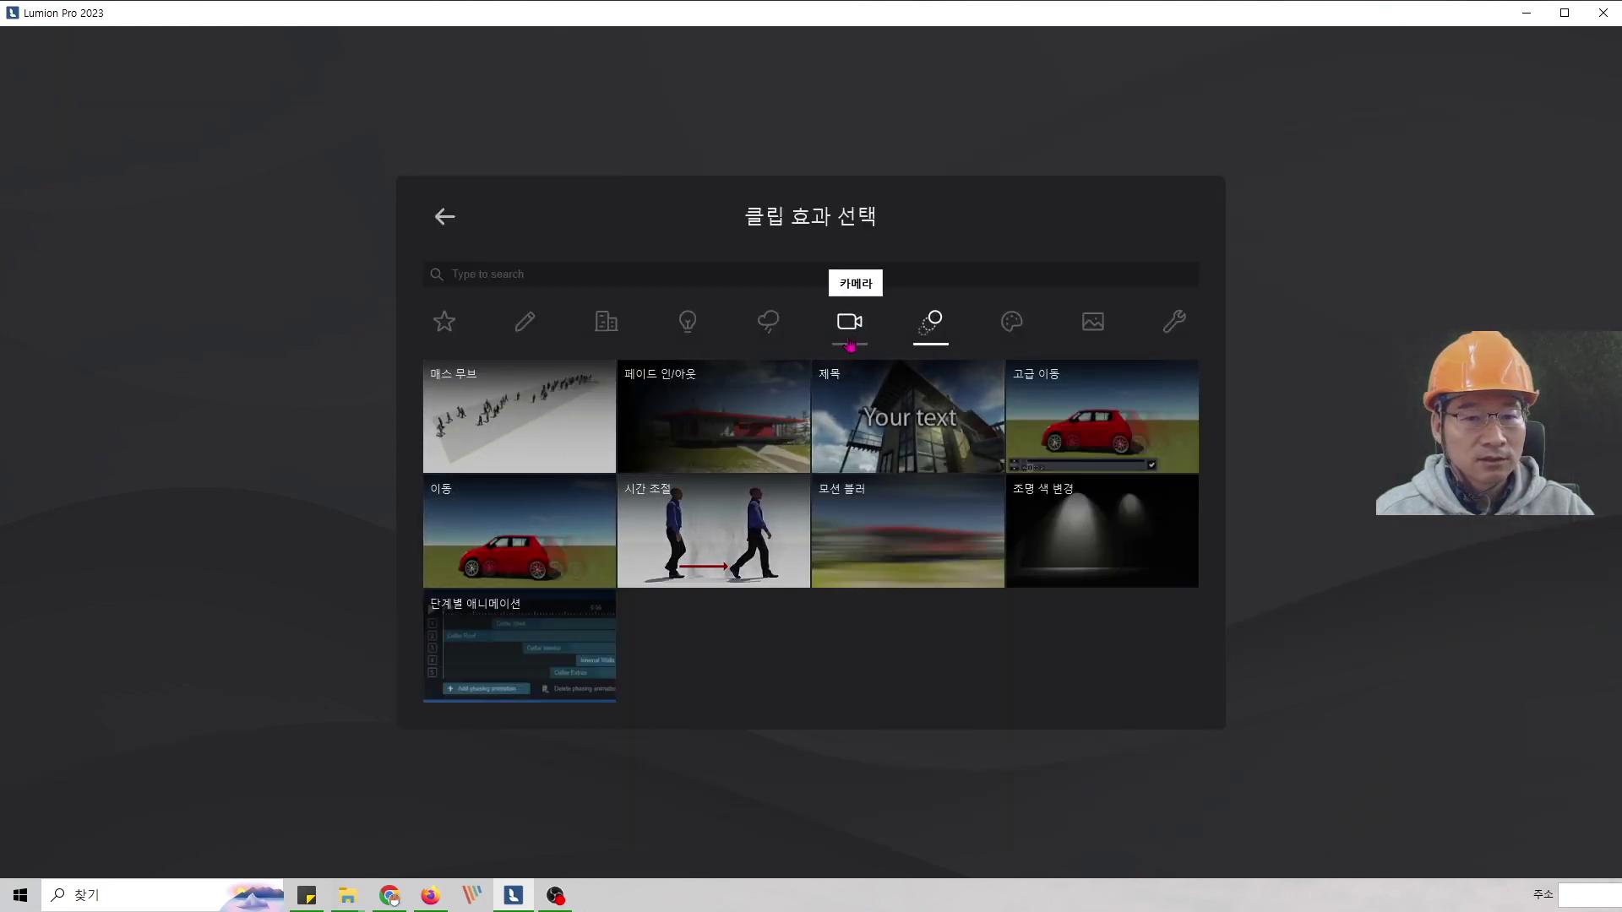
left_click(768, 321)
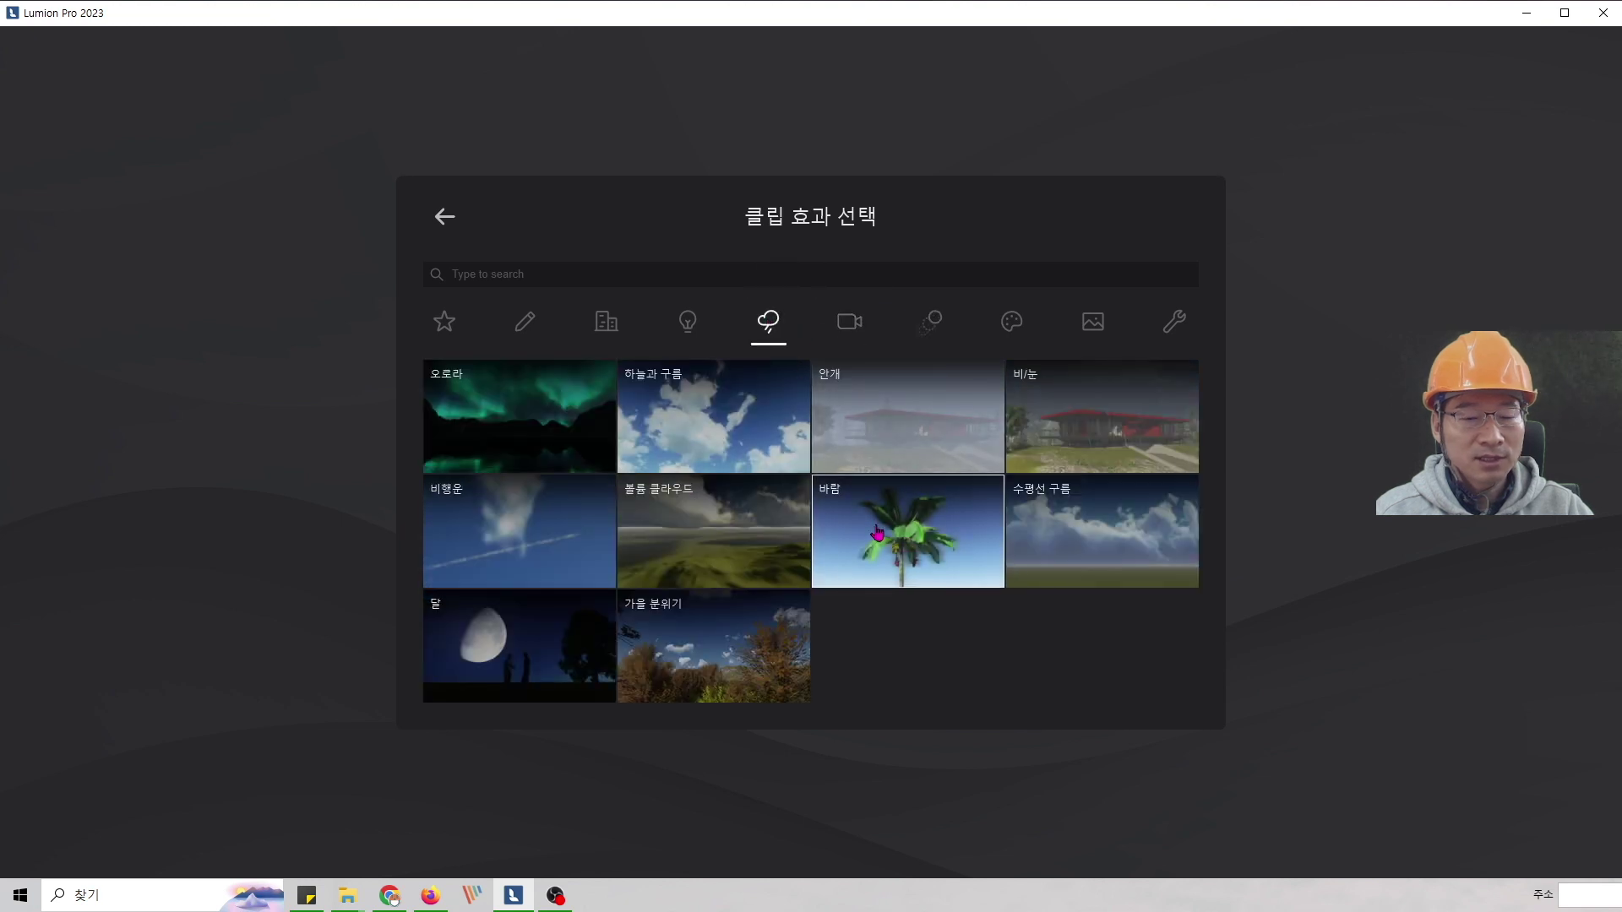
left_click(445, 216)
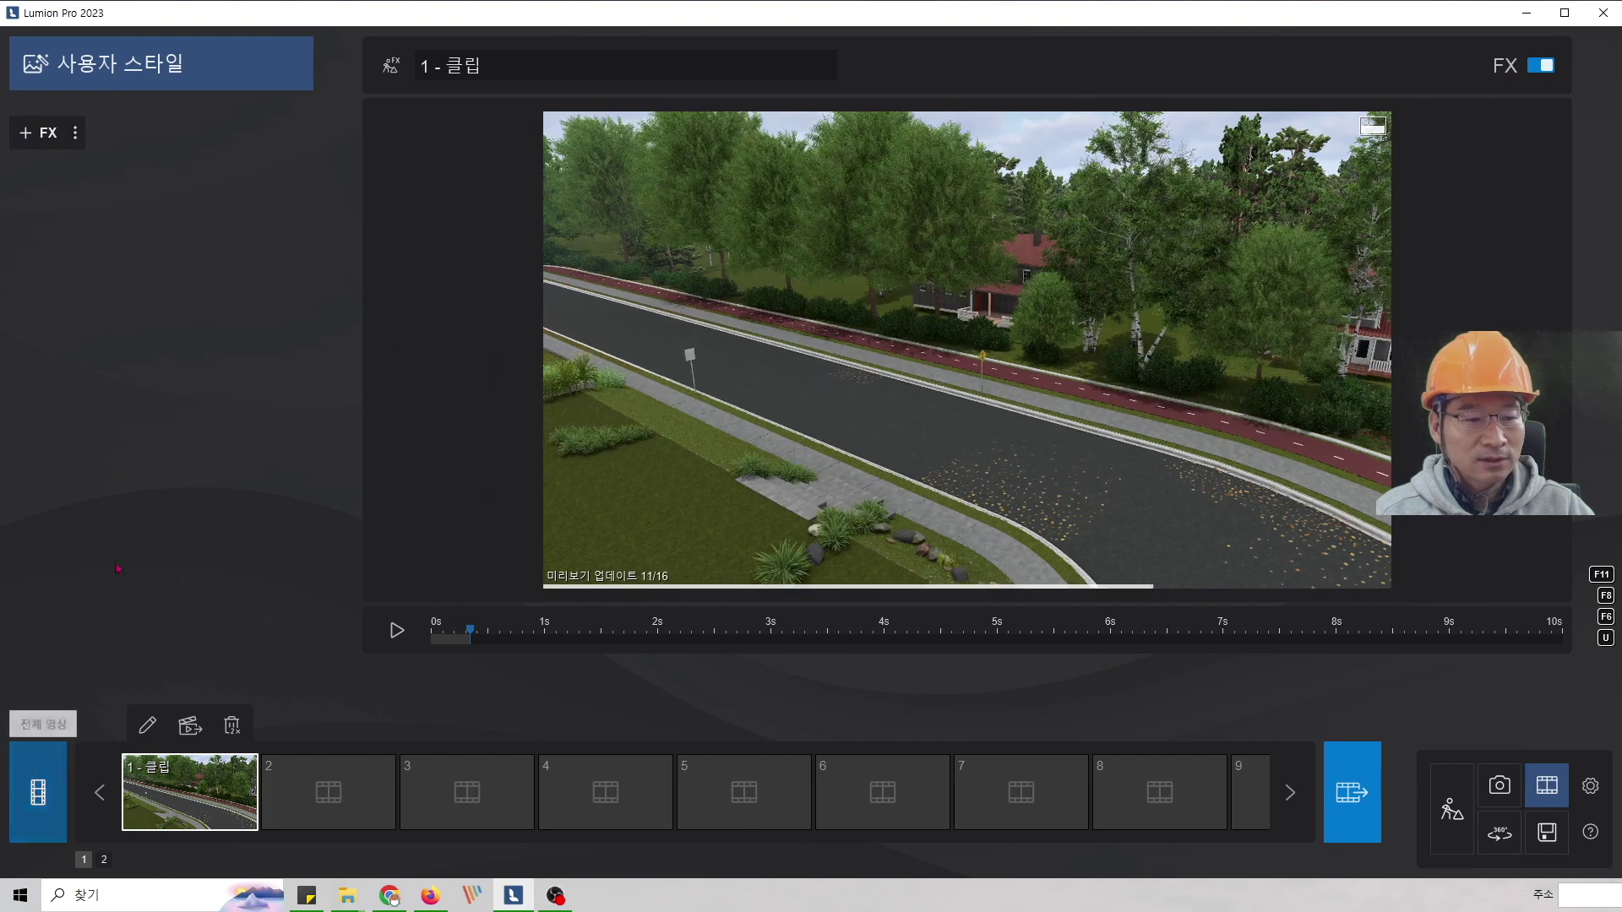
left_click(49, 137)
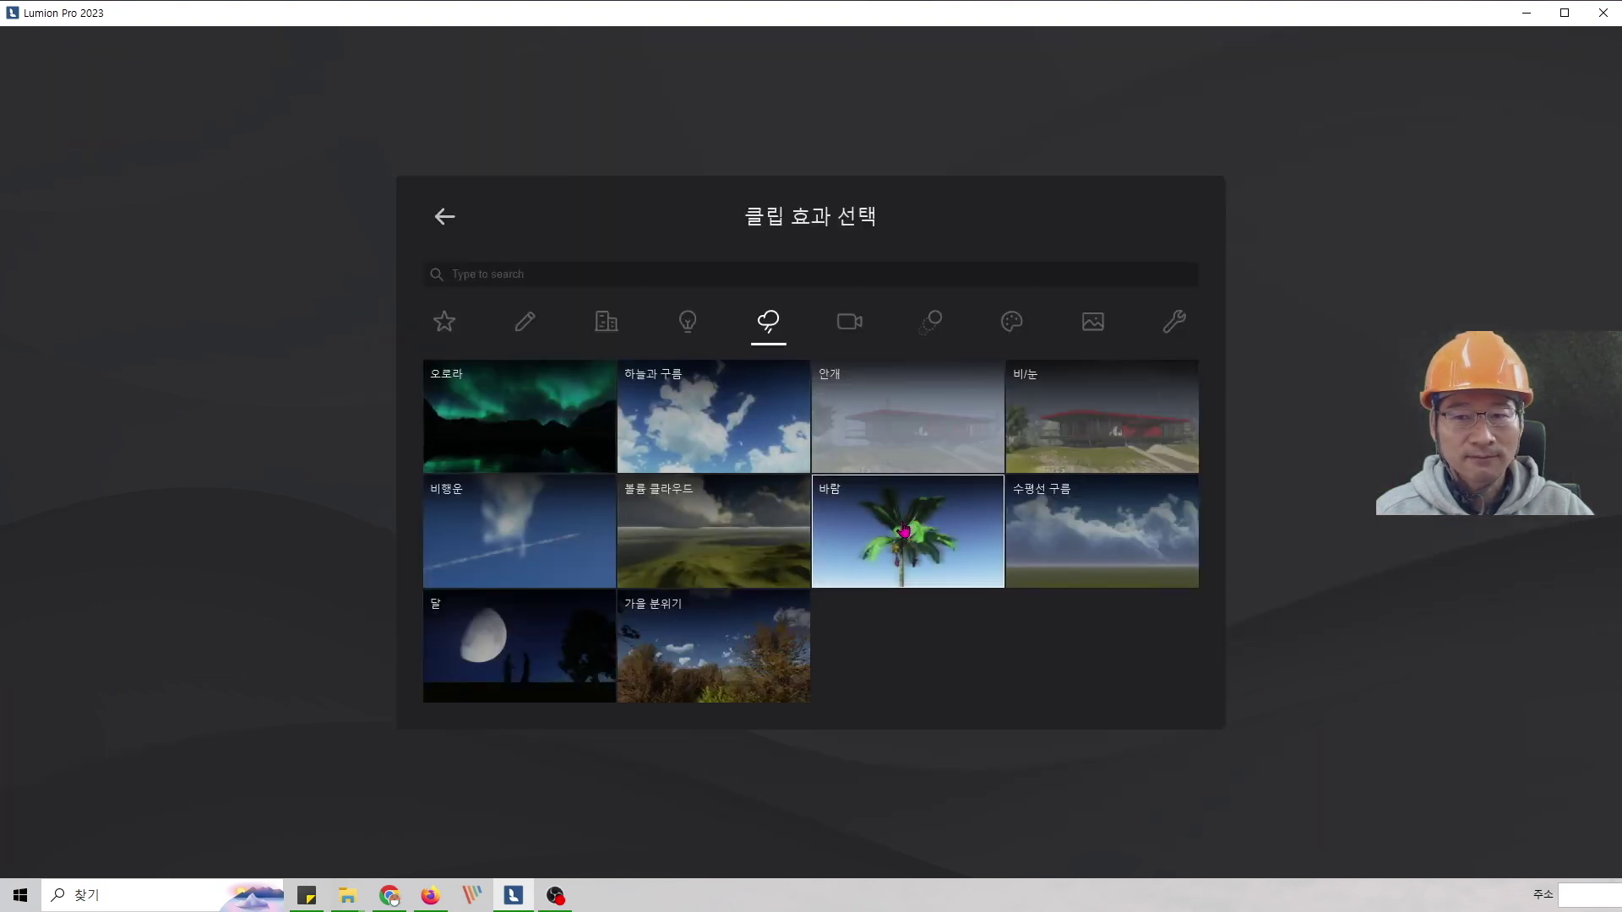
left_click(905, 529)
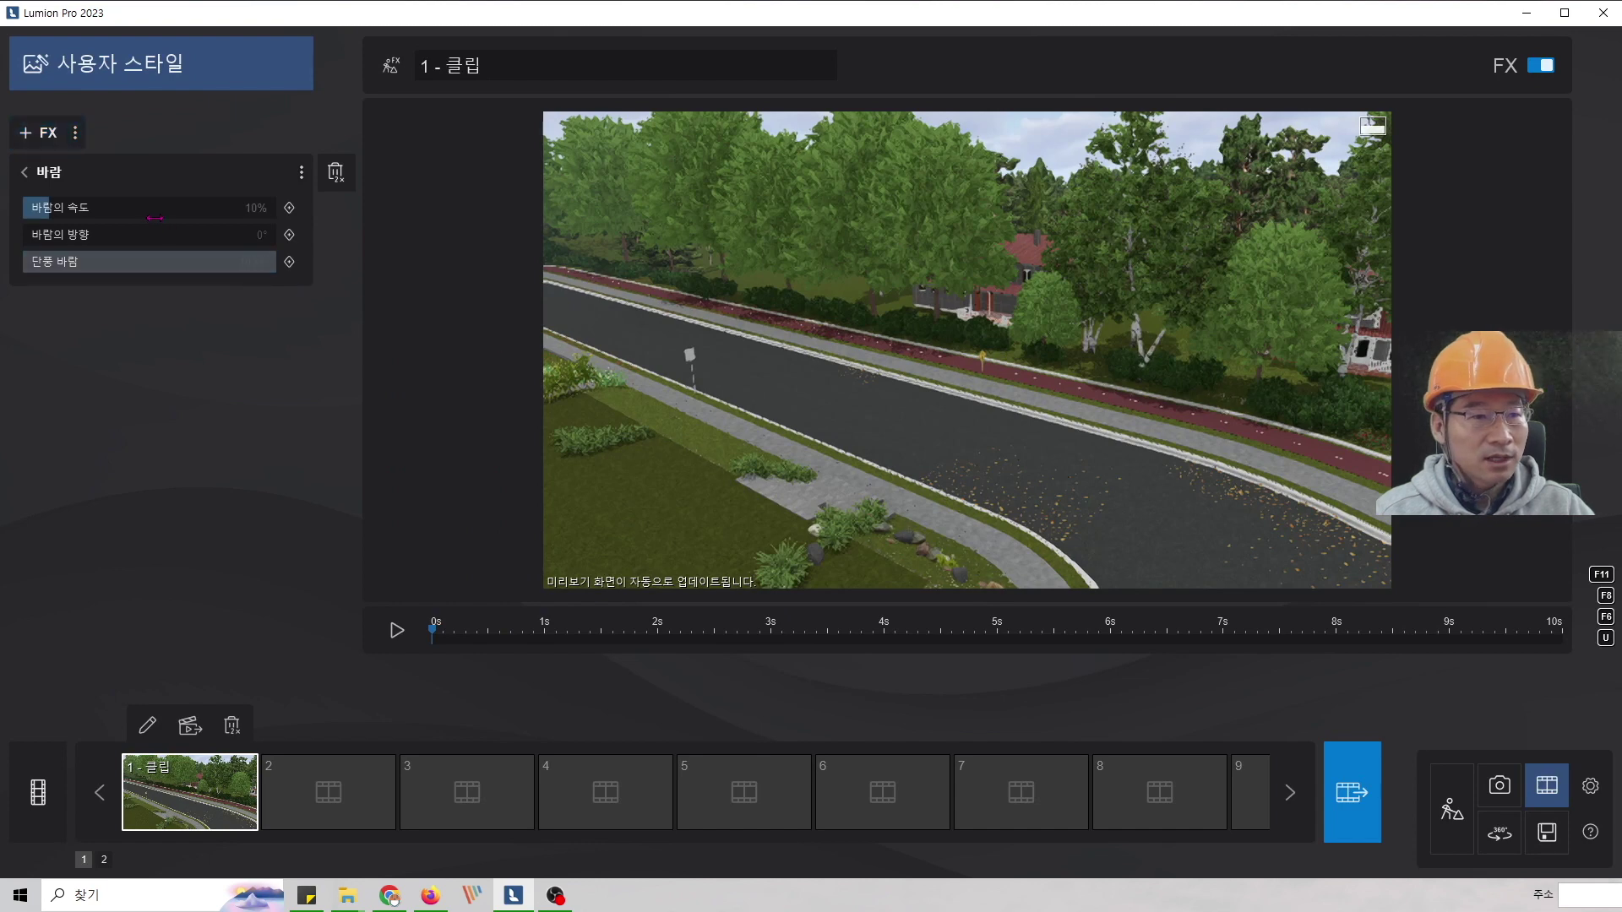
- Keyframe wind speed, wind direction and foliage wind at 0 s of clip 1, with wind speed at 95%
left_click(160, 732)
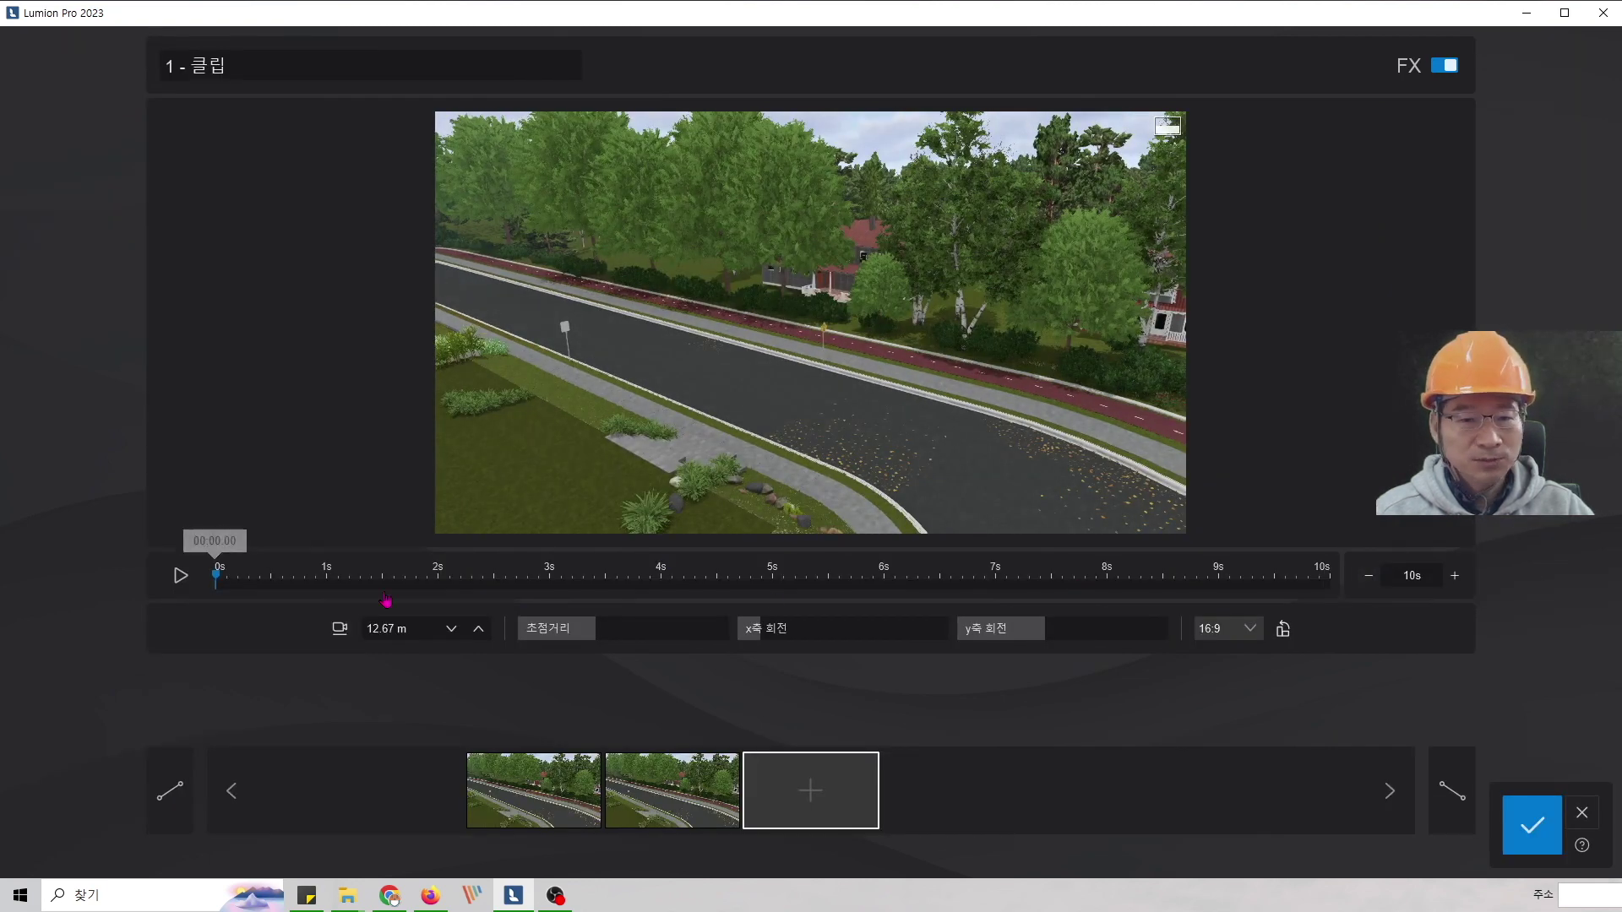
left_click(1531, 825)
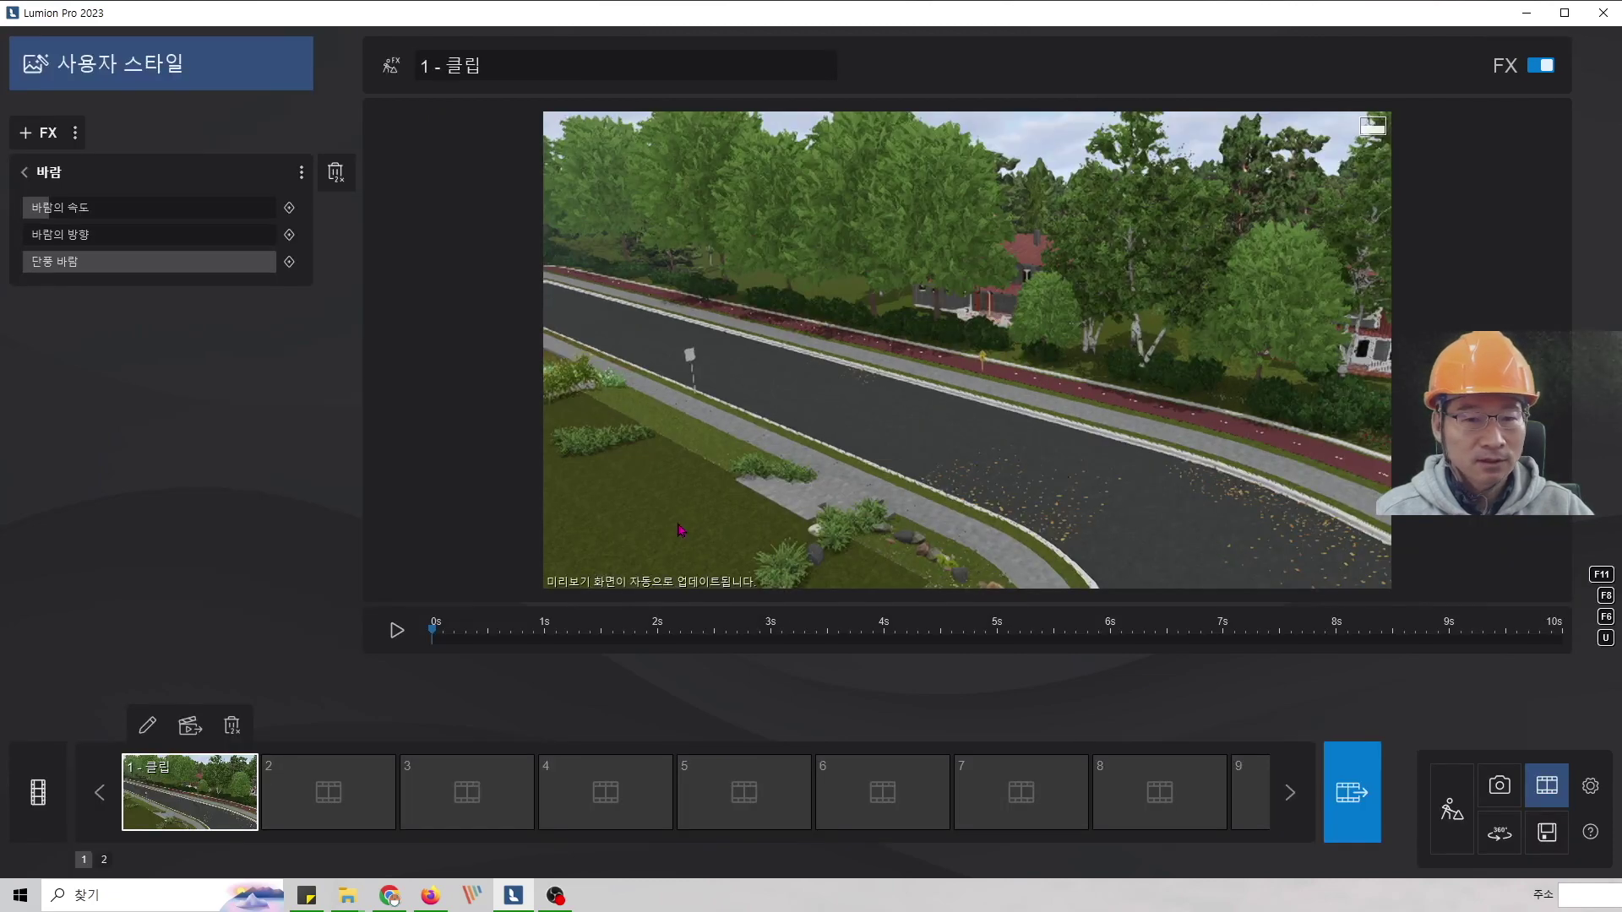
left_click(288, 210)
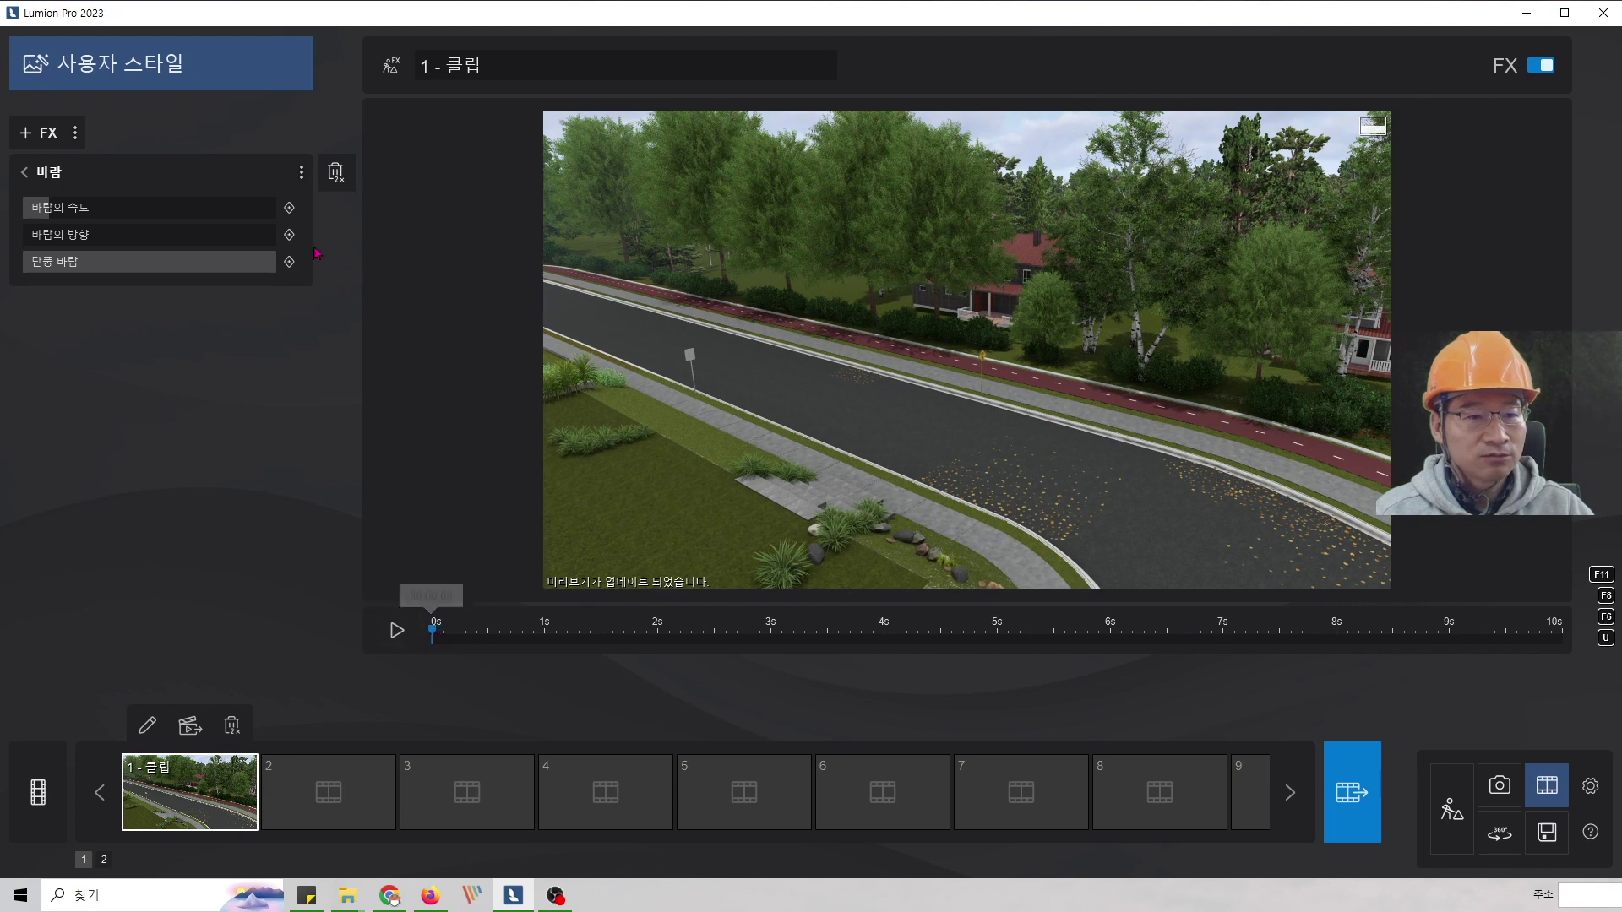
left_click(289, 209)
left_click(289, 234)
left_click(289, 262)
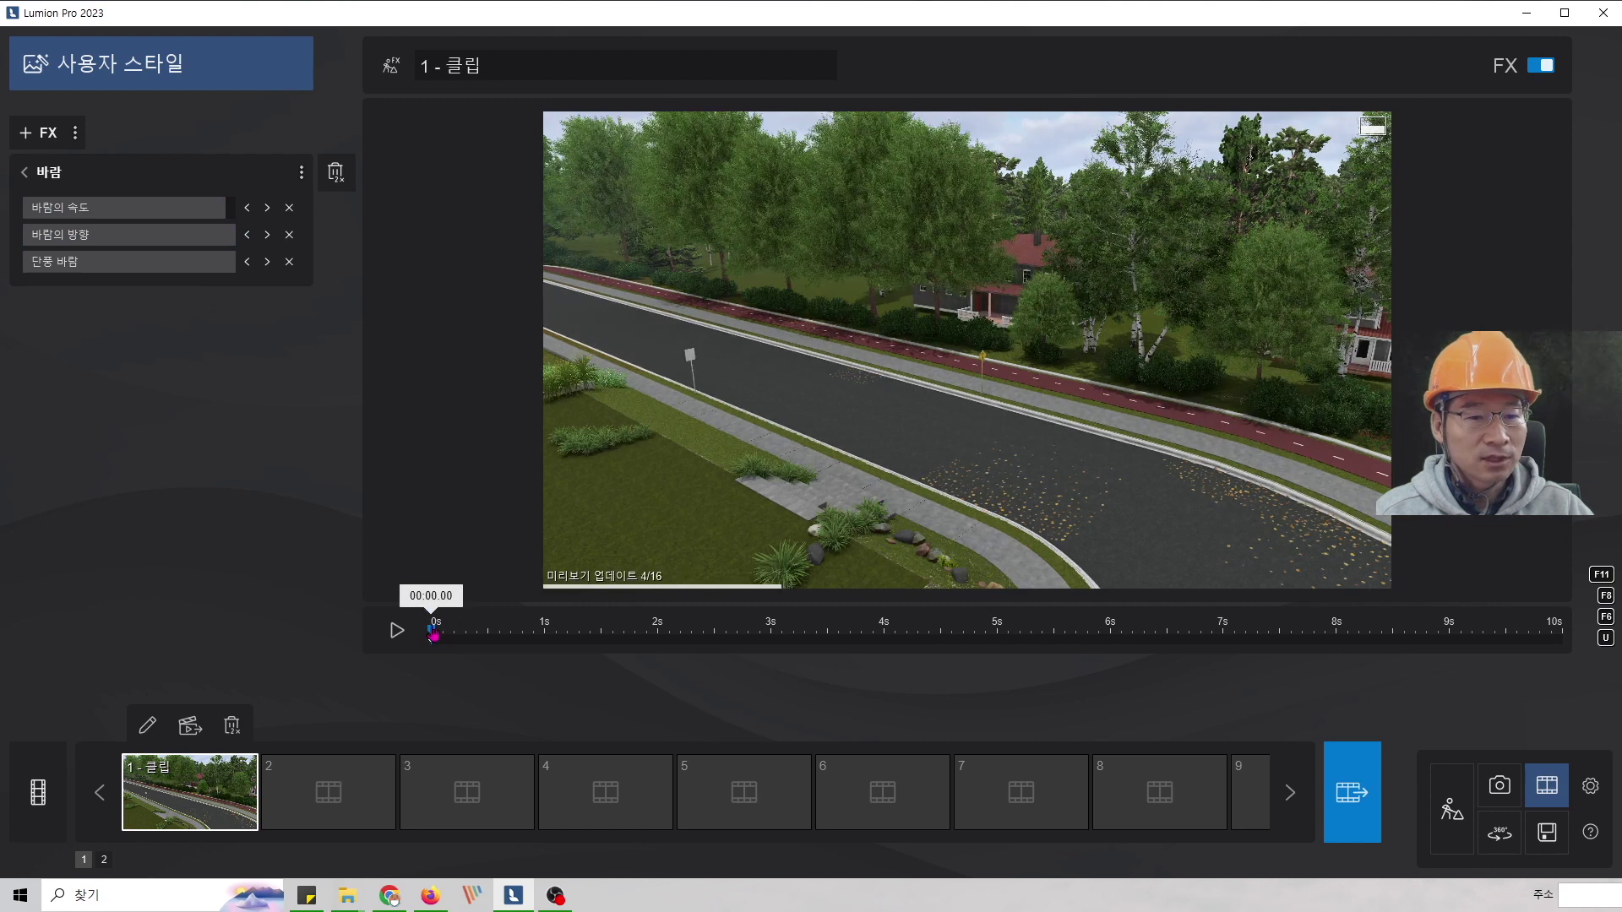
- Keyframe all three wind settings at about 5 s and set the wind speed there to 22%
left_click_drag(431, 629, 1002, 651)
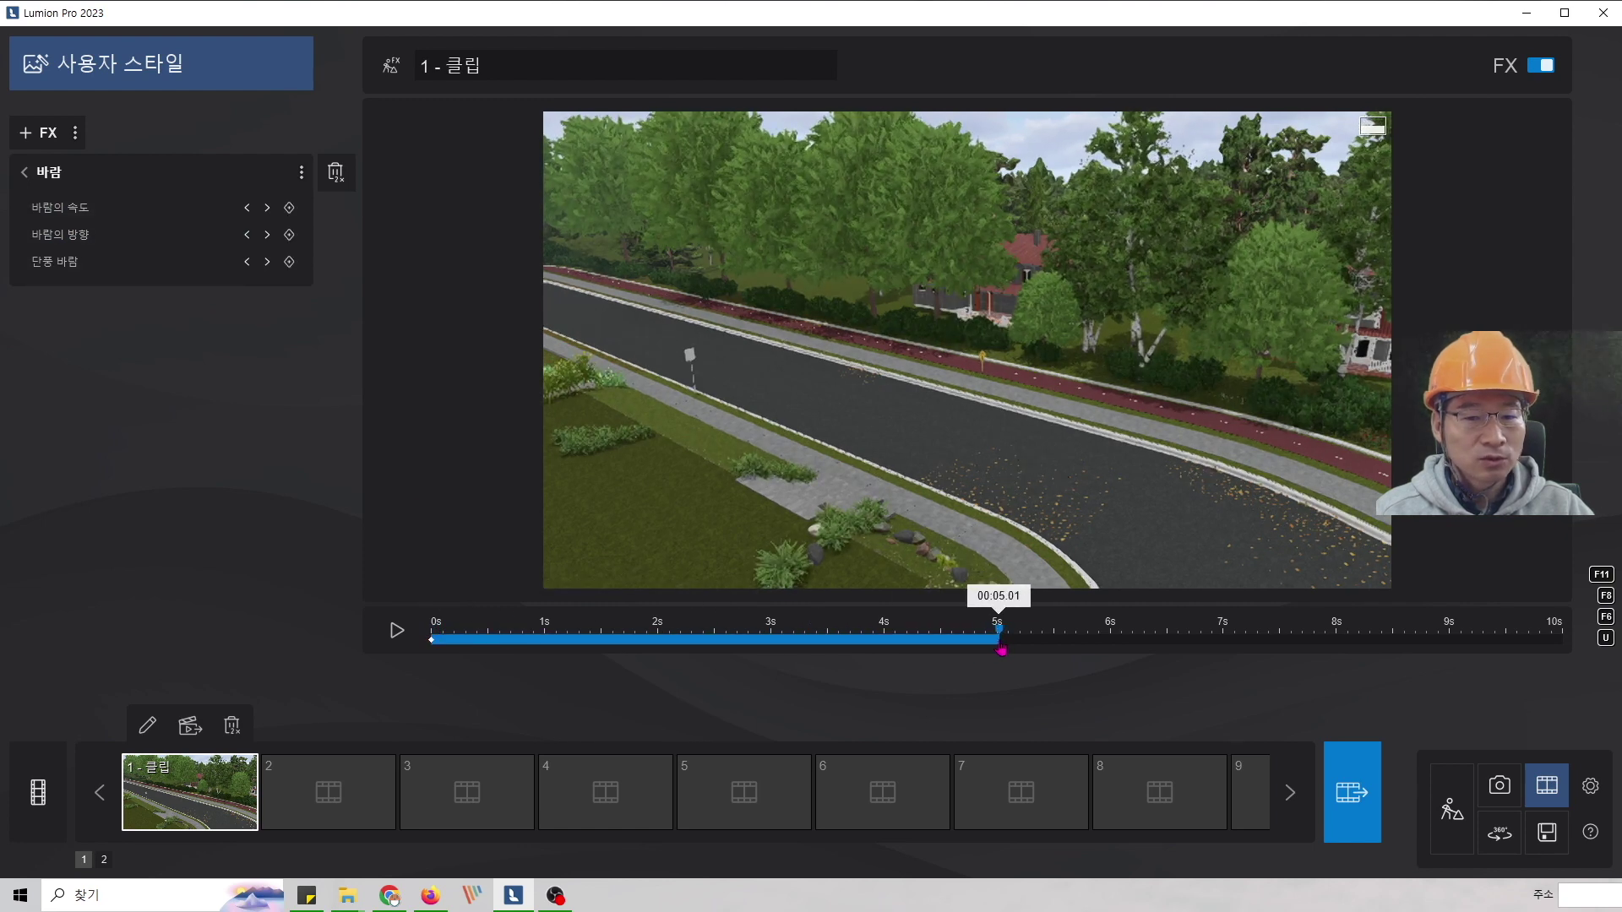
left_click(288, 207)
left_click(289, 234)
left_click(290, 261)
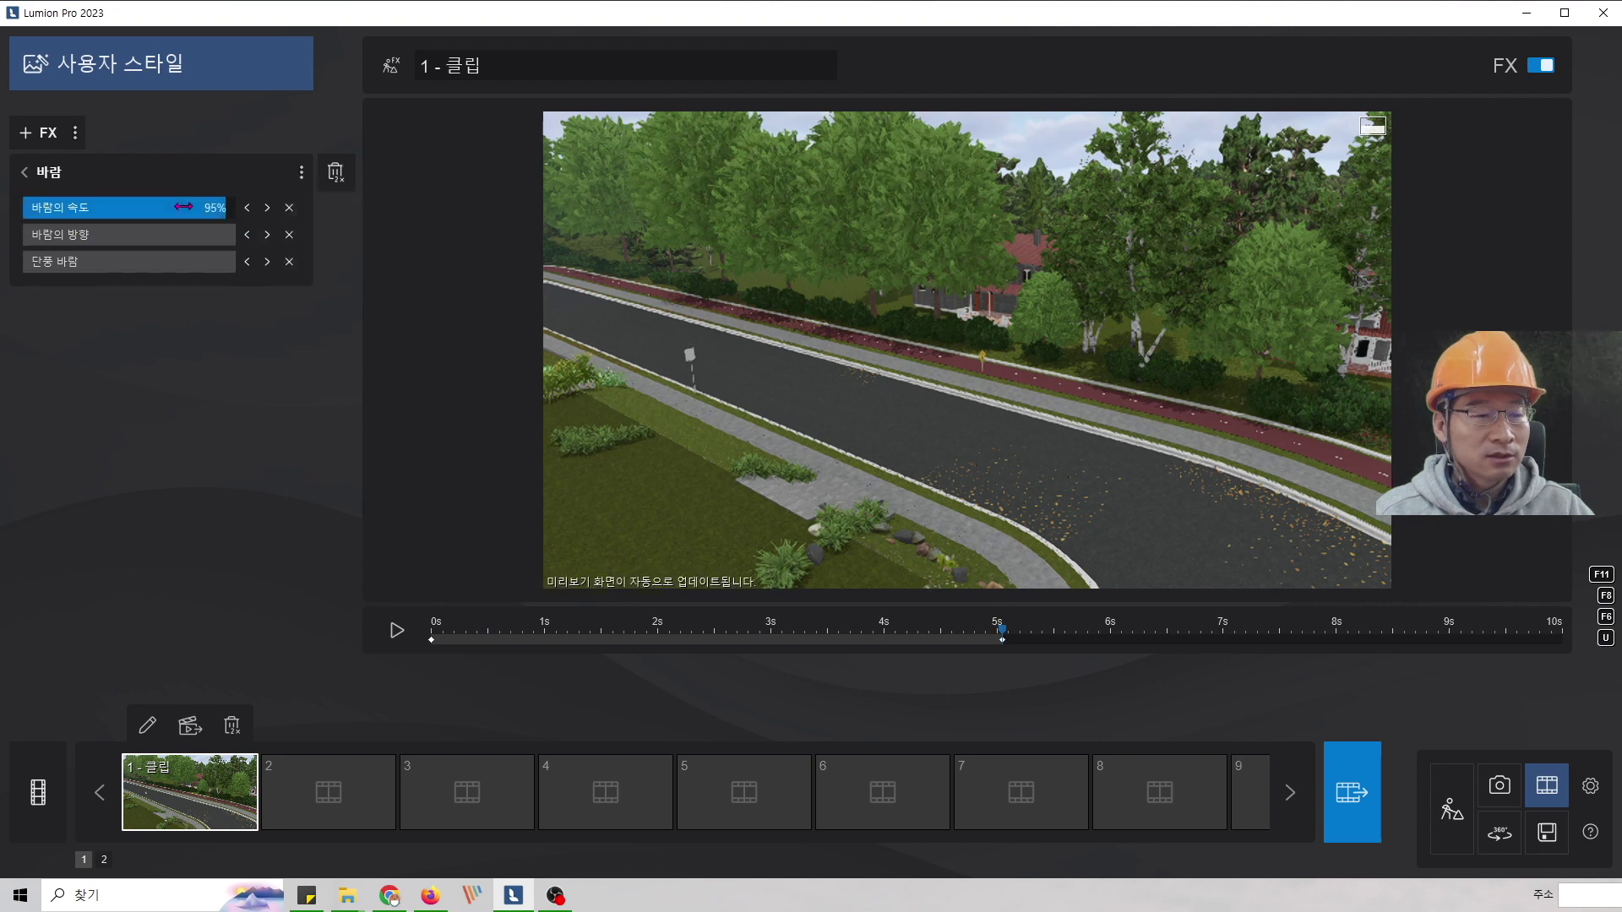
left_click_drag(183, 207, 70, 206)
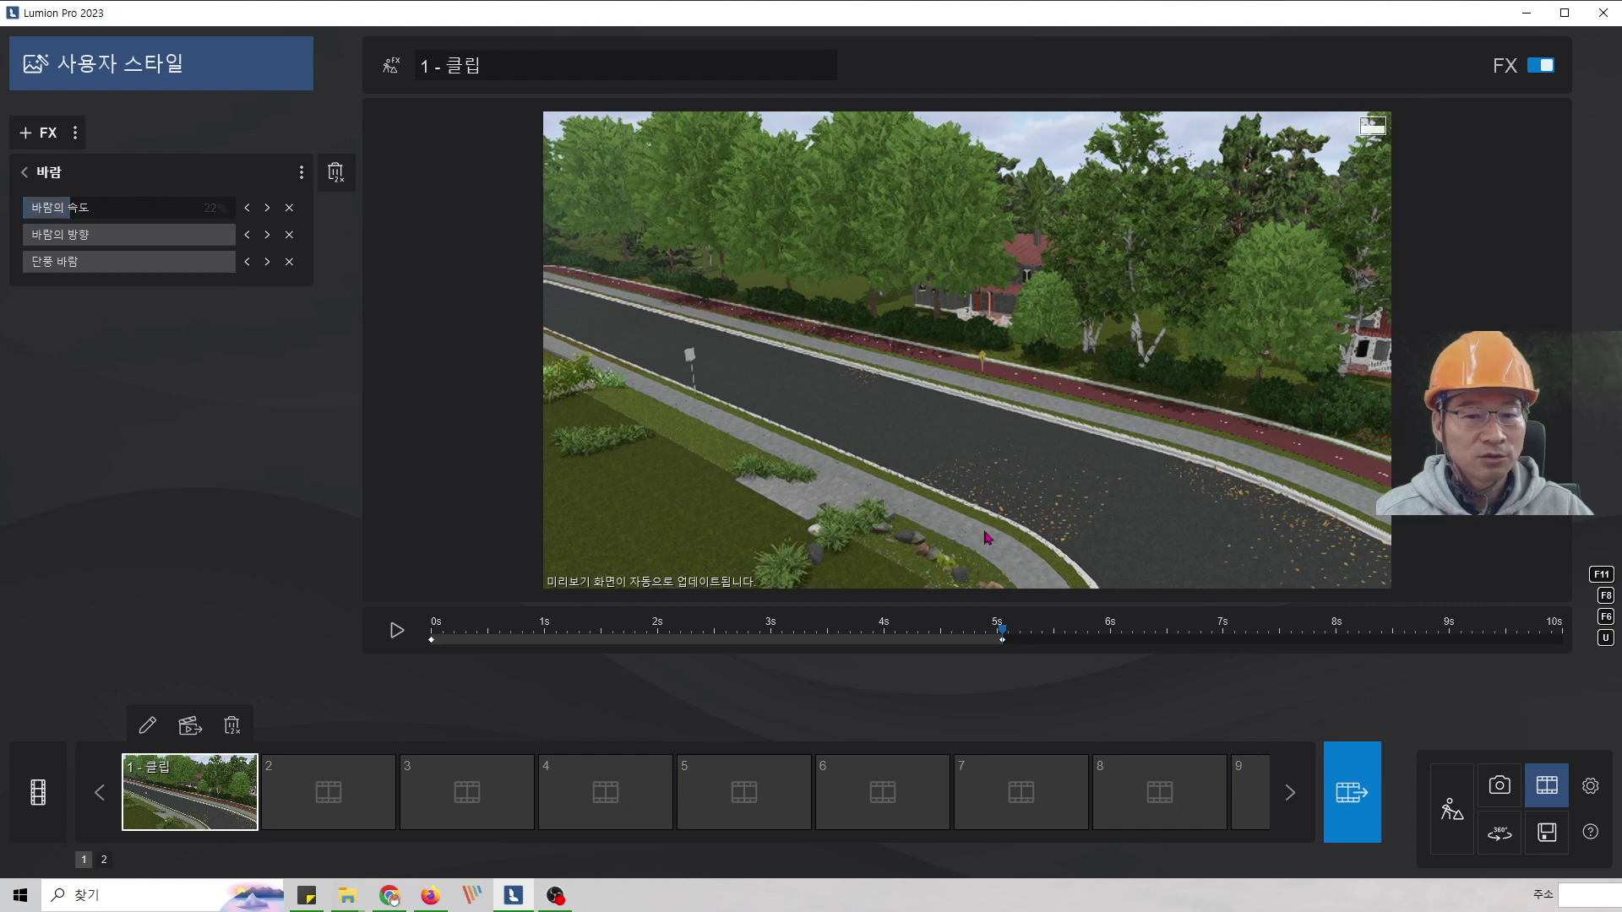
- Keyframe wind speed, wind direction and foliage wind at 10 s, with a strong wind speed
left_click_drag(1003, 639, 1562, 635)
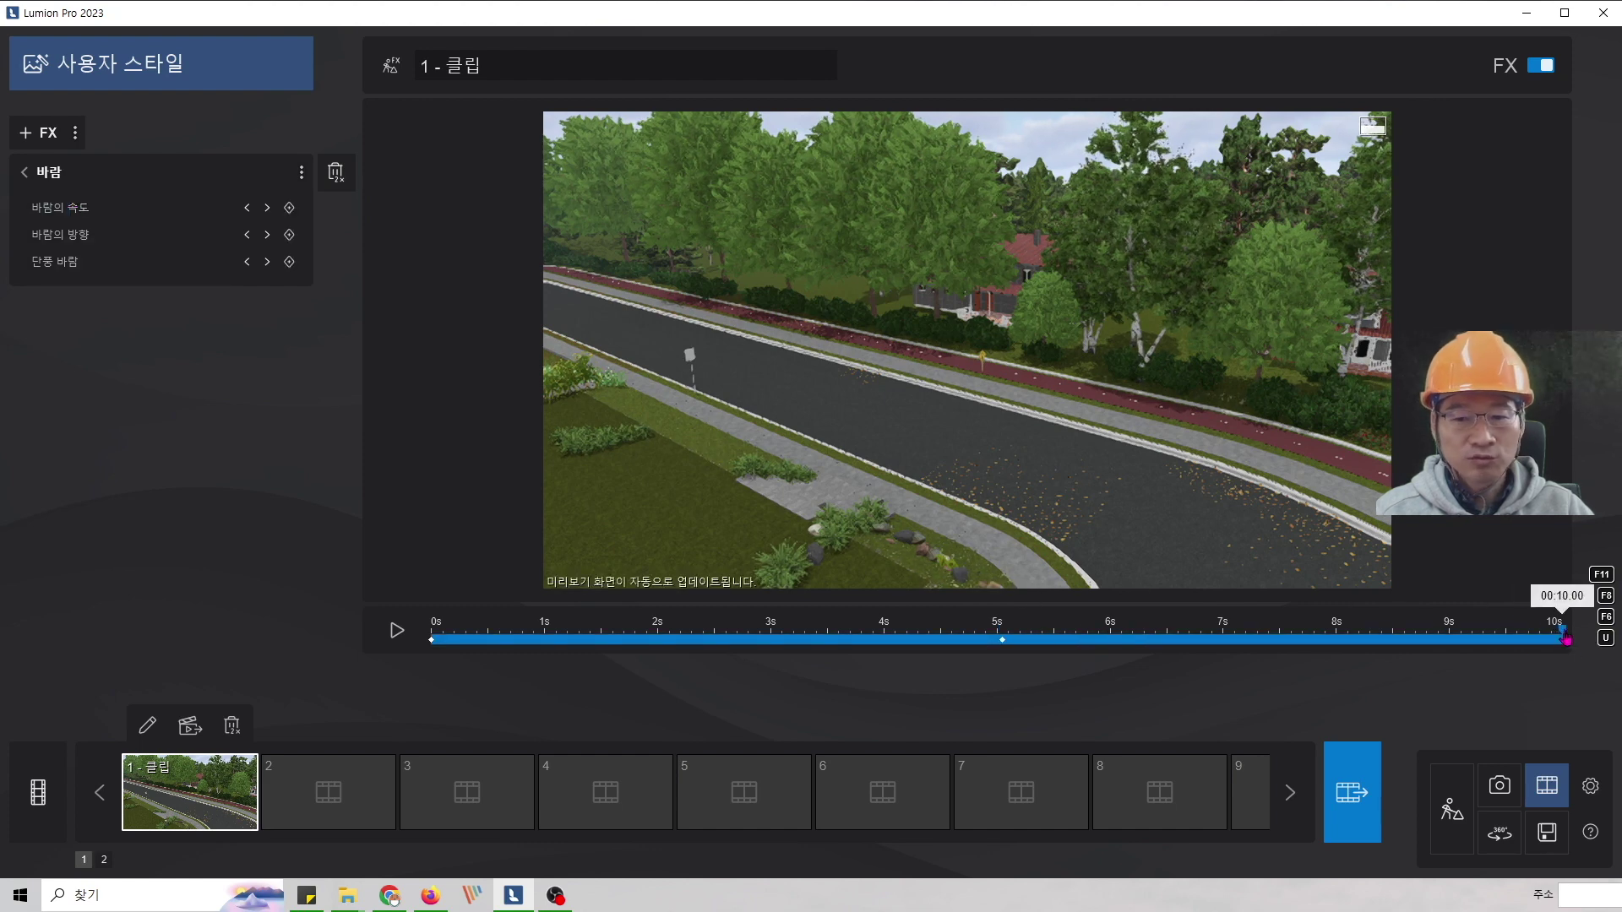
left_click(289, 207)
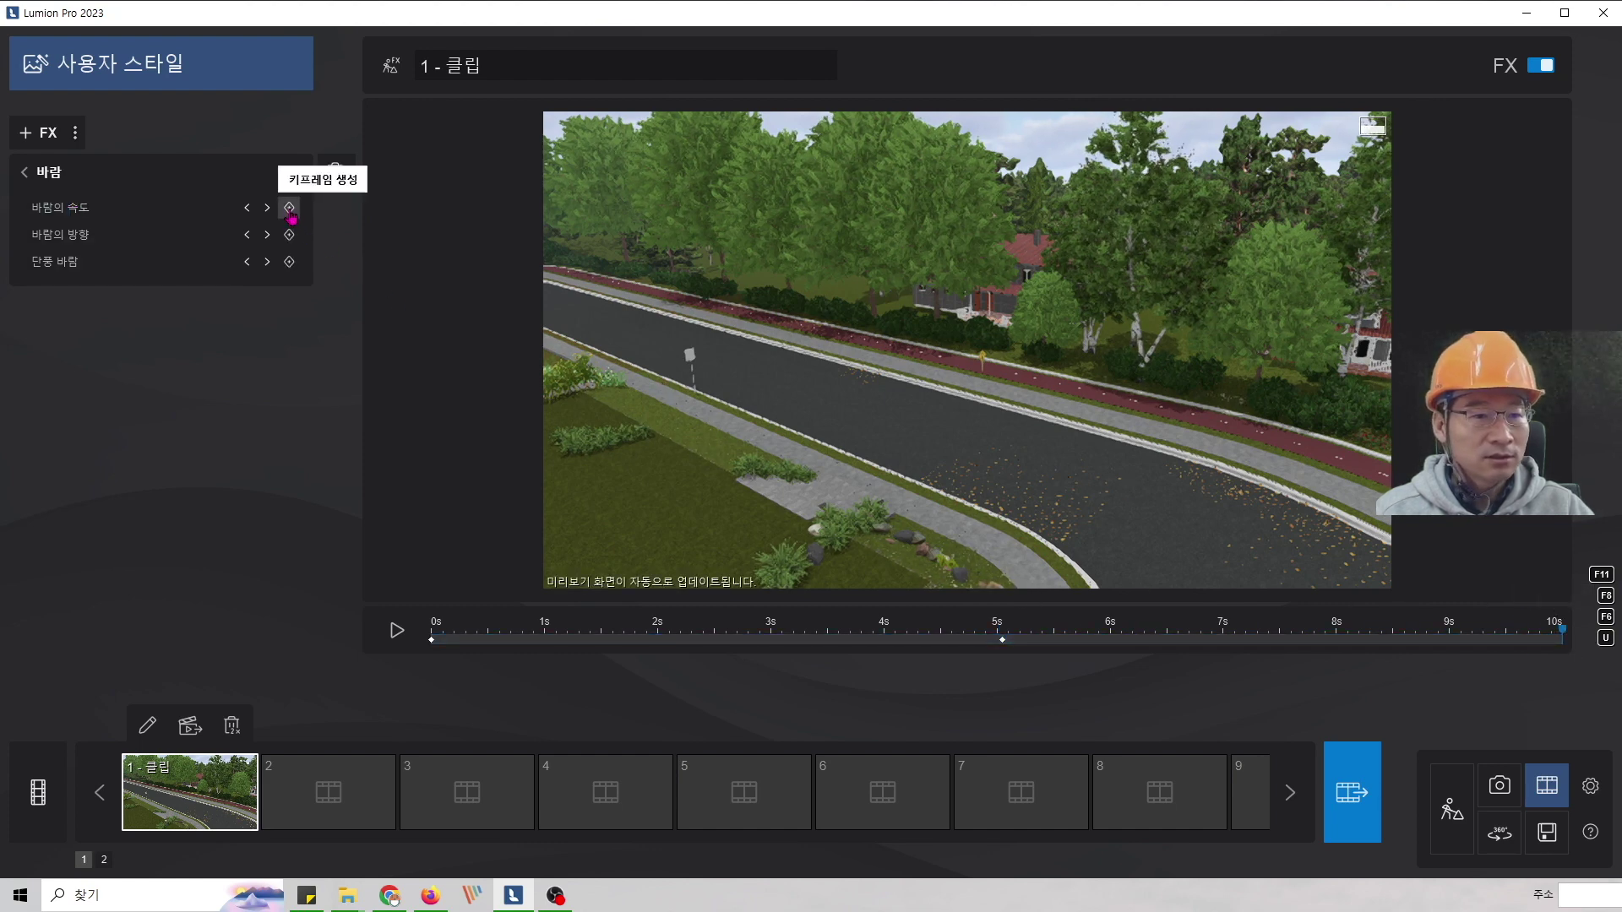
left_click(289, 234)
left_click(289, 261)
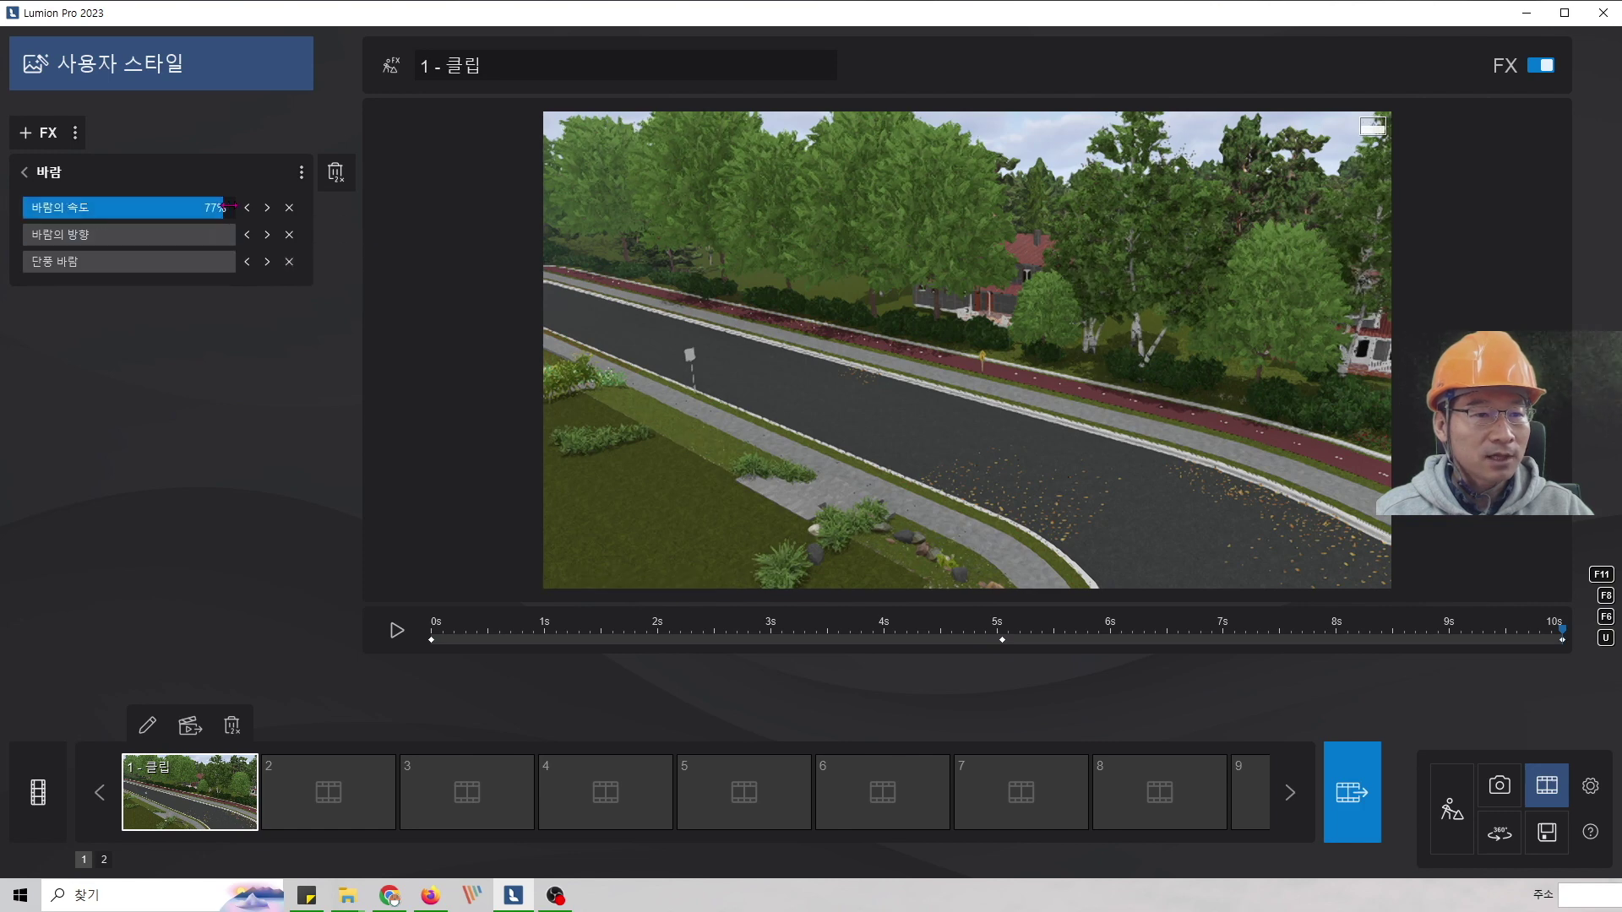
- Play clip 1 to preview the keyframed wind, collapse the effect's settings, and check the scene in Build mode before returning to Movie mode
left_click(394, 631)
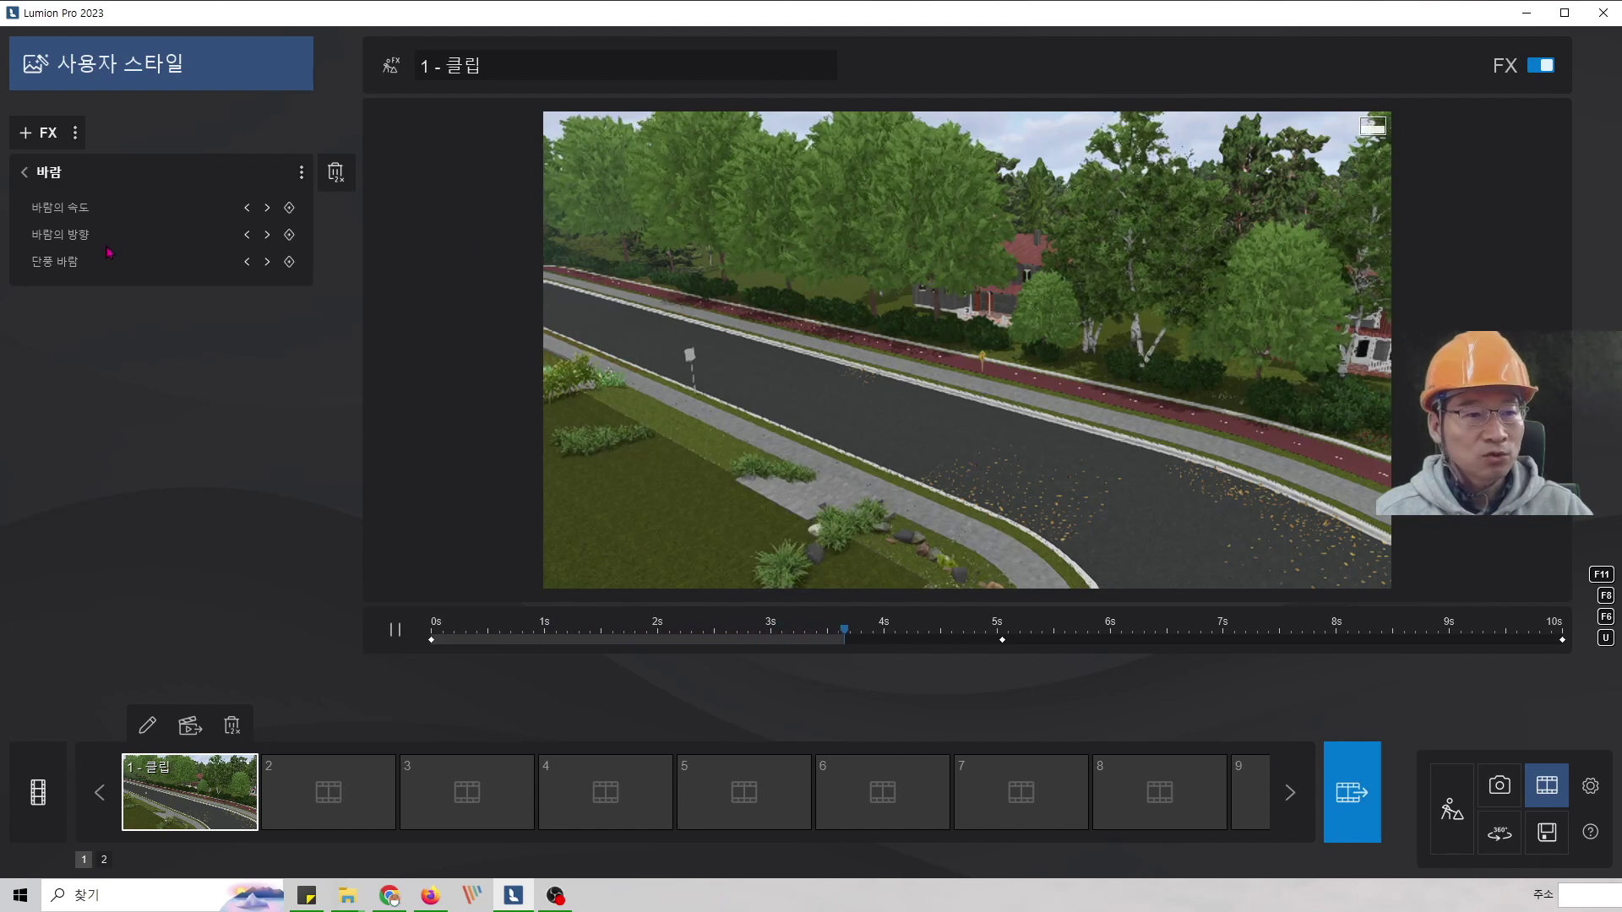
left_click(25, 171)
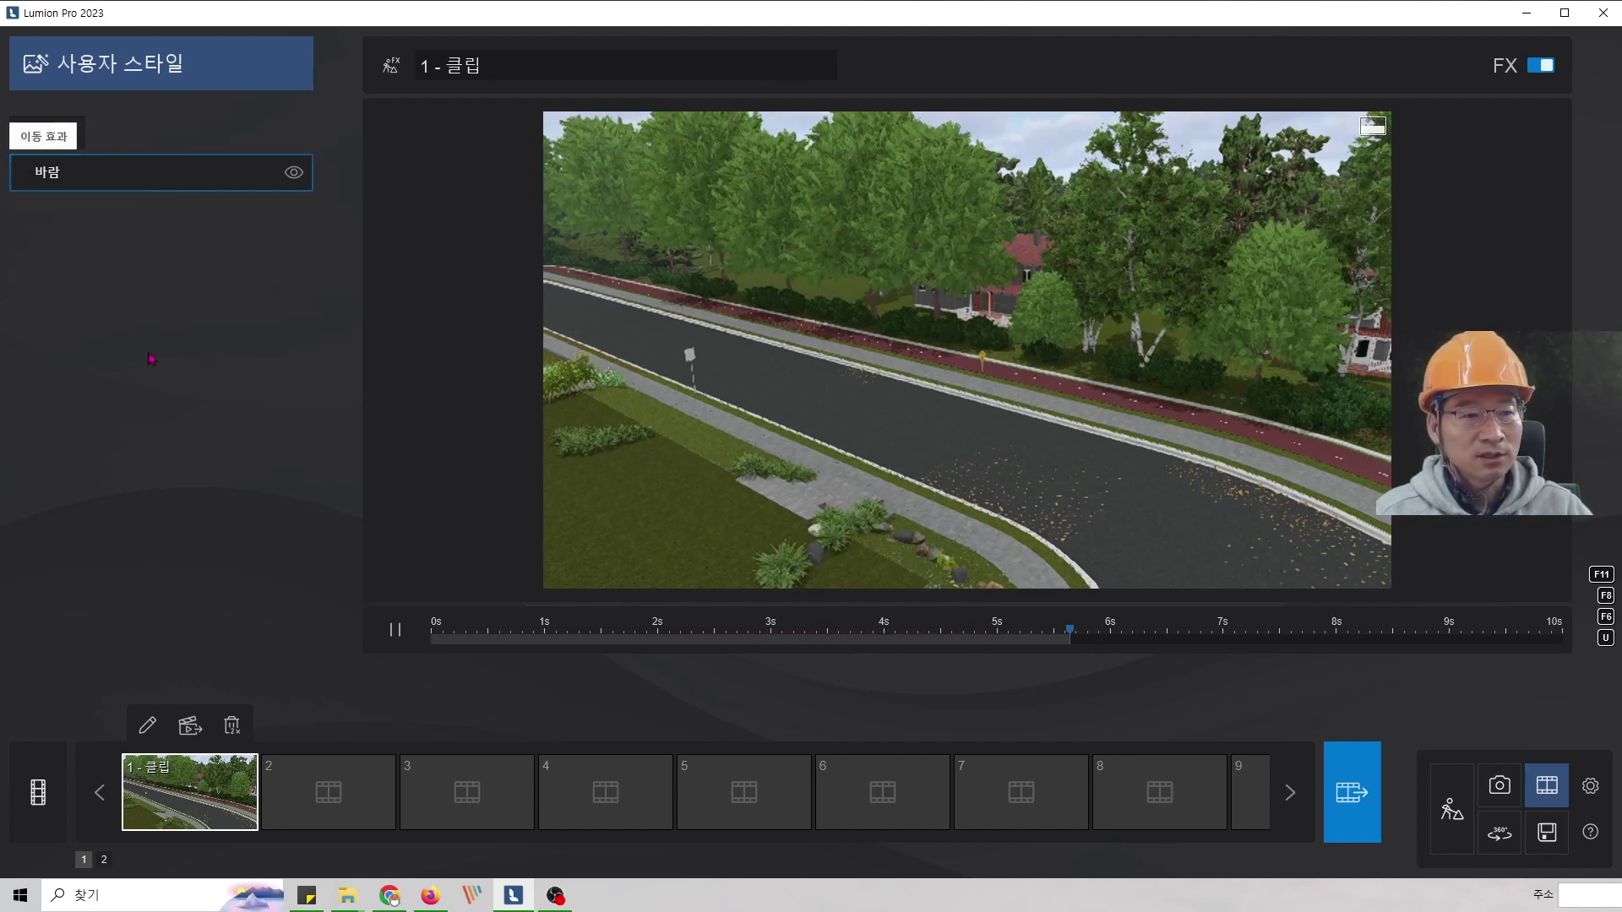
left_click(1451, 810)
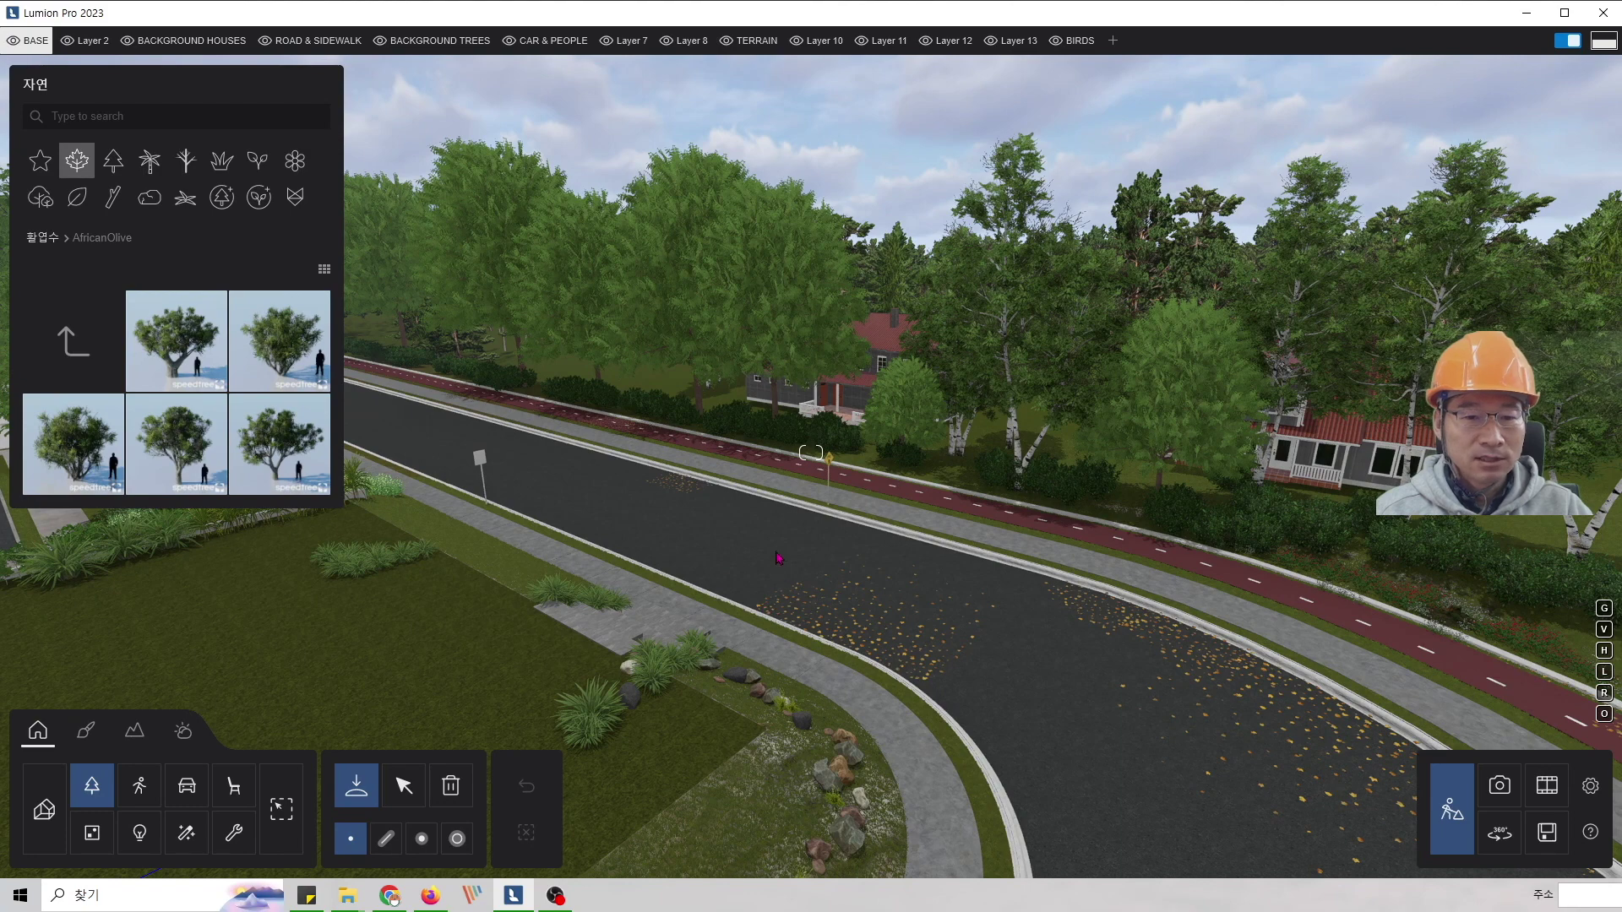
left_click(1547, 786)
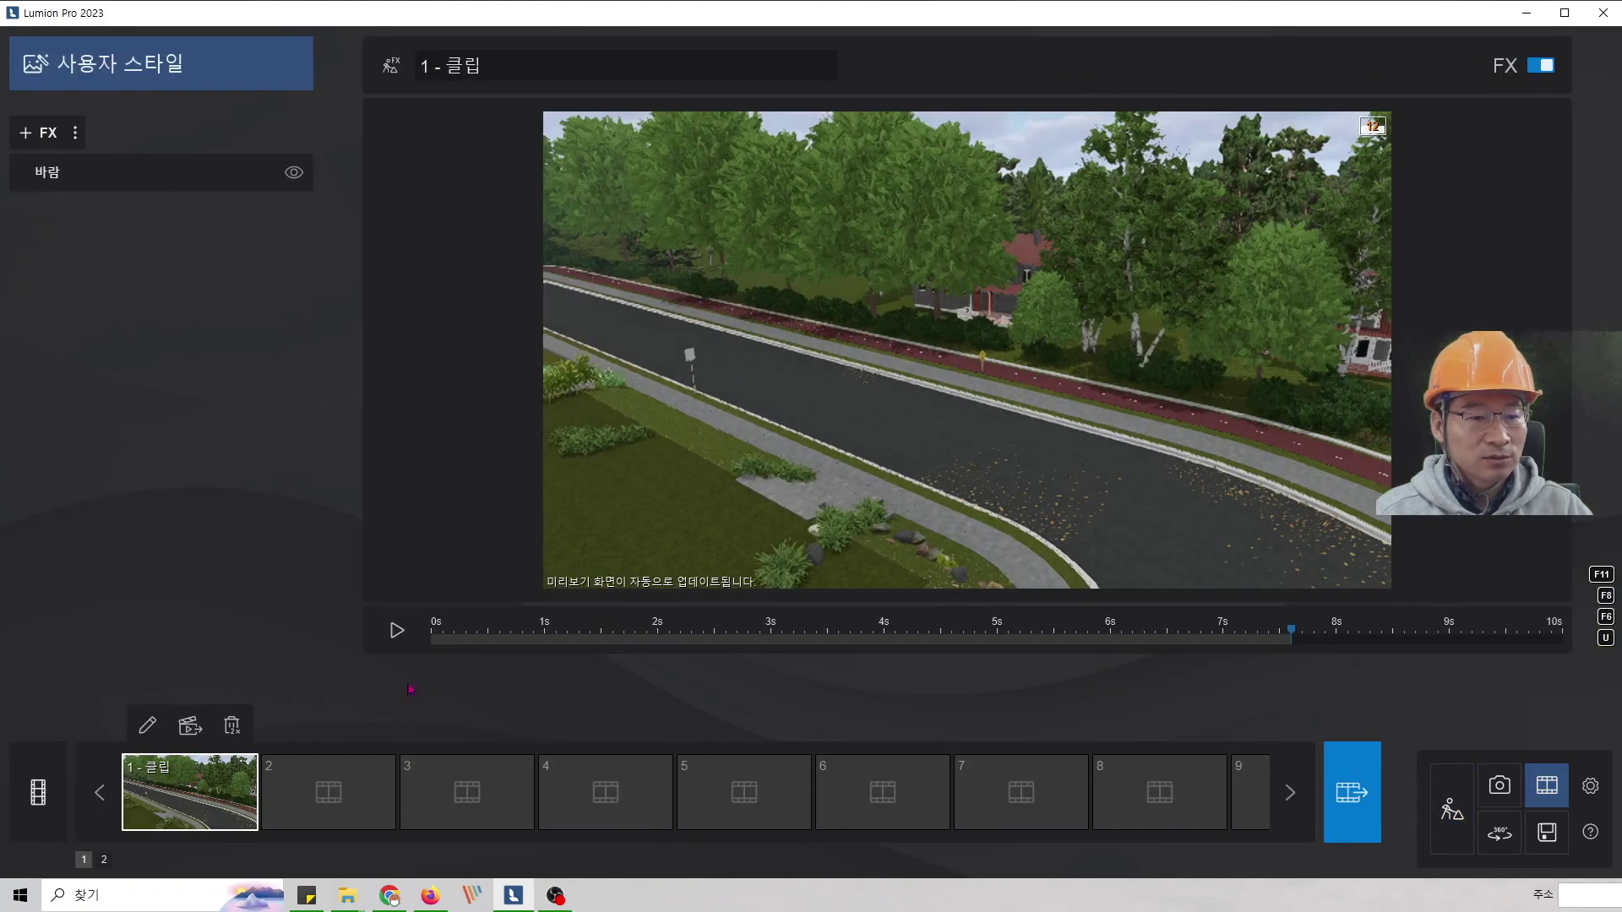
- Add the Move (이동) animation effect to clip 1
left_click(52, 133)
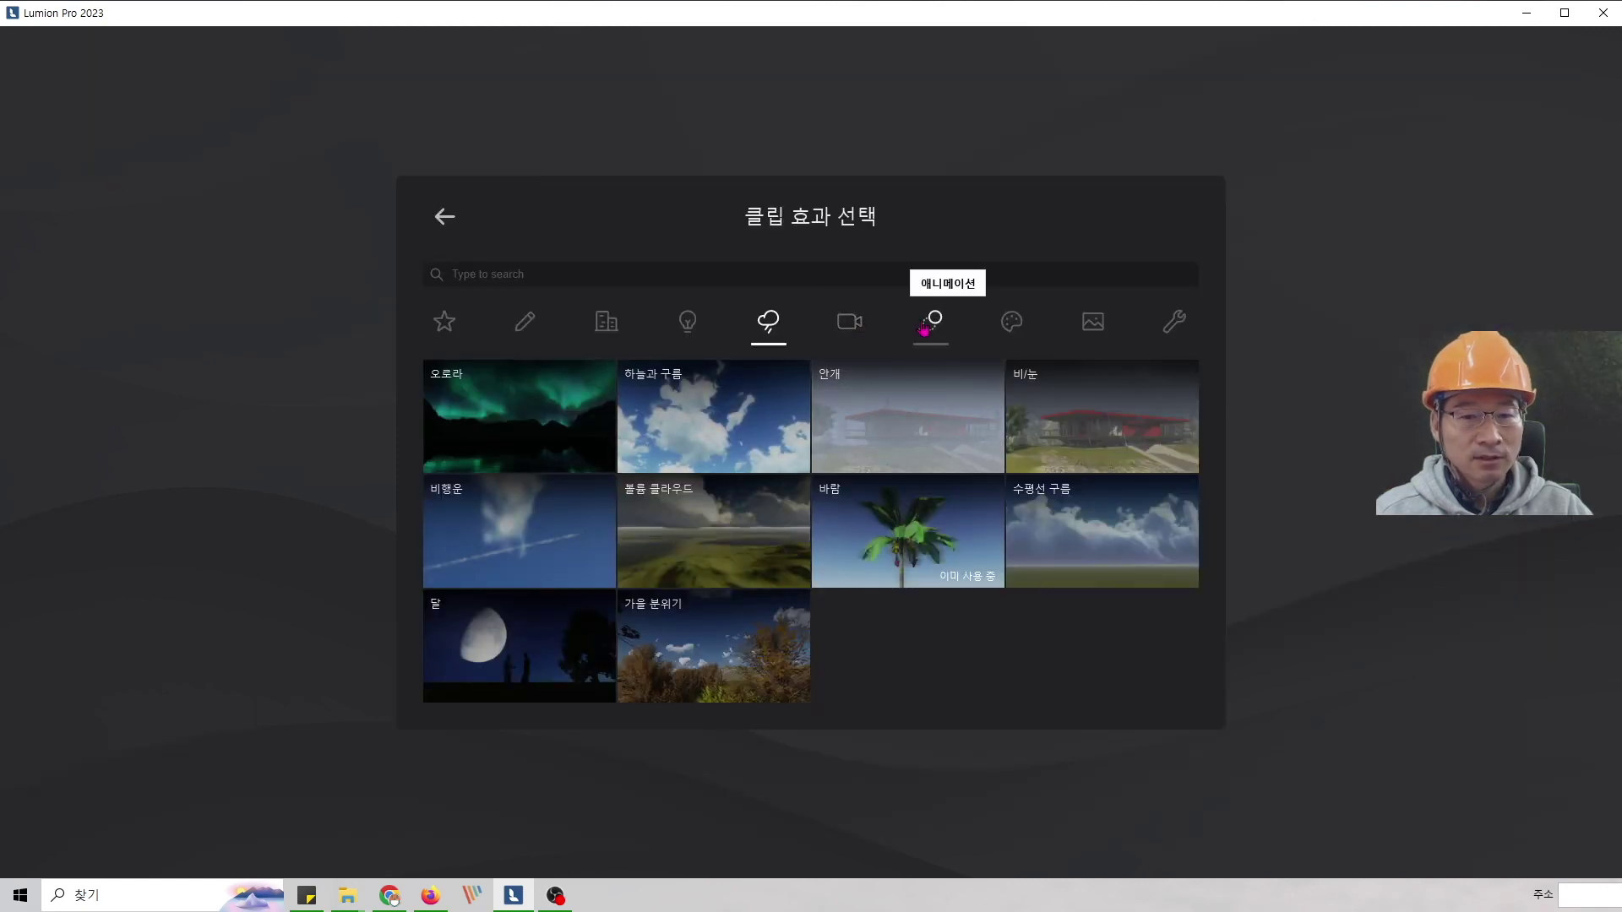
left_click(930, 319)
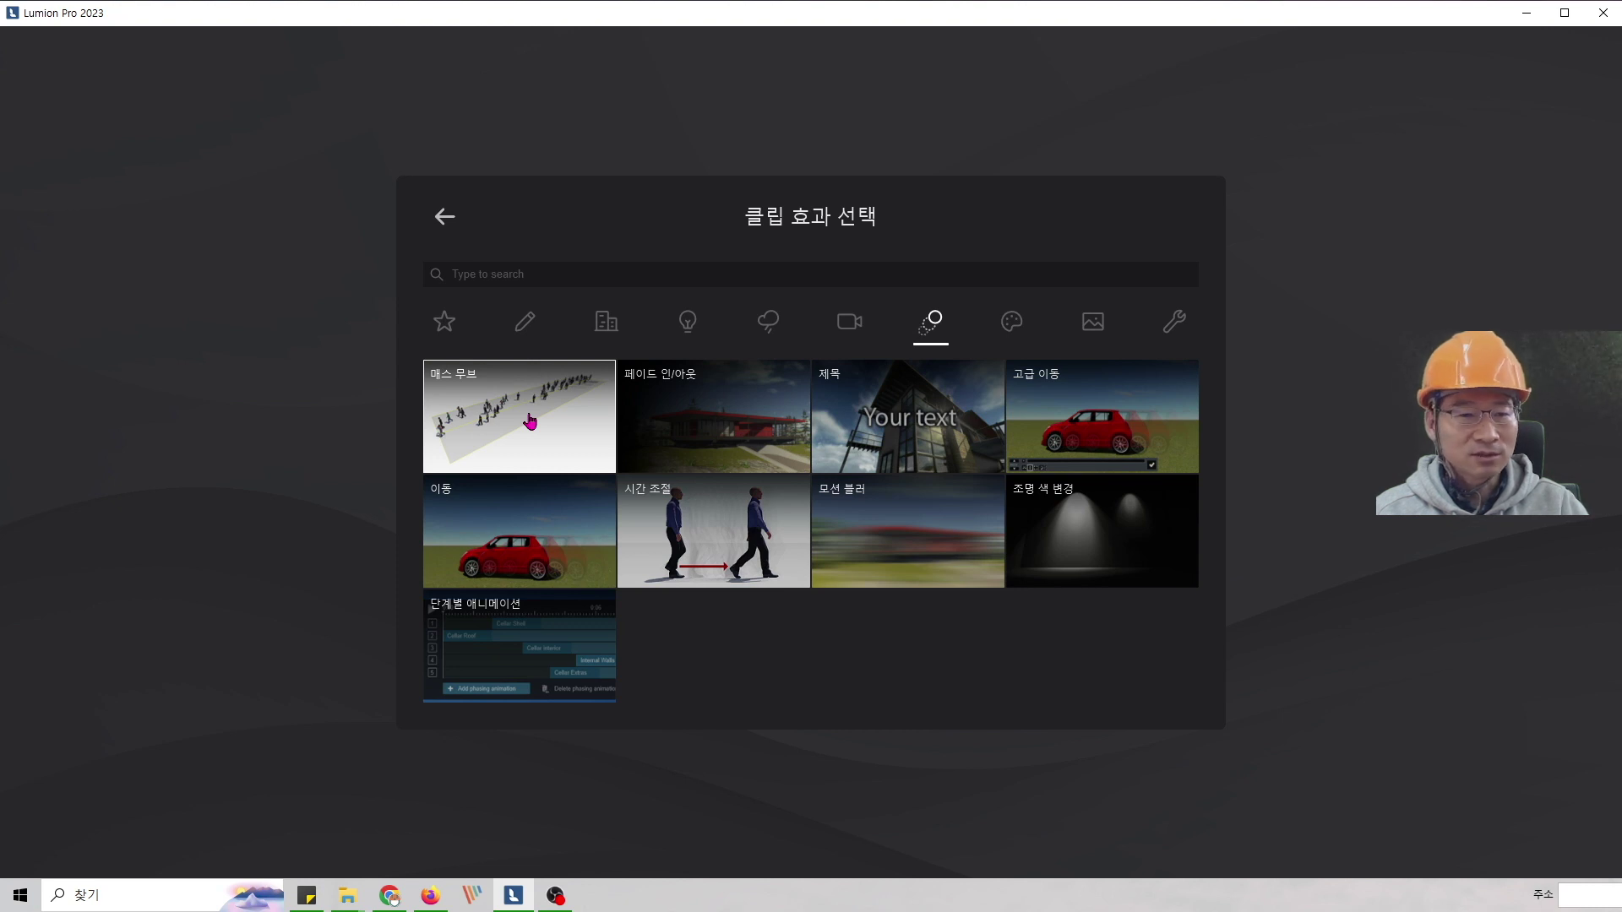
left_click(510, 526)
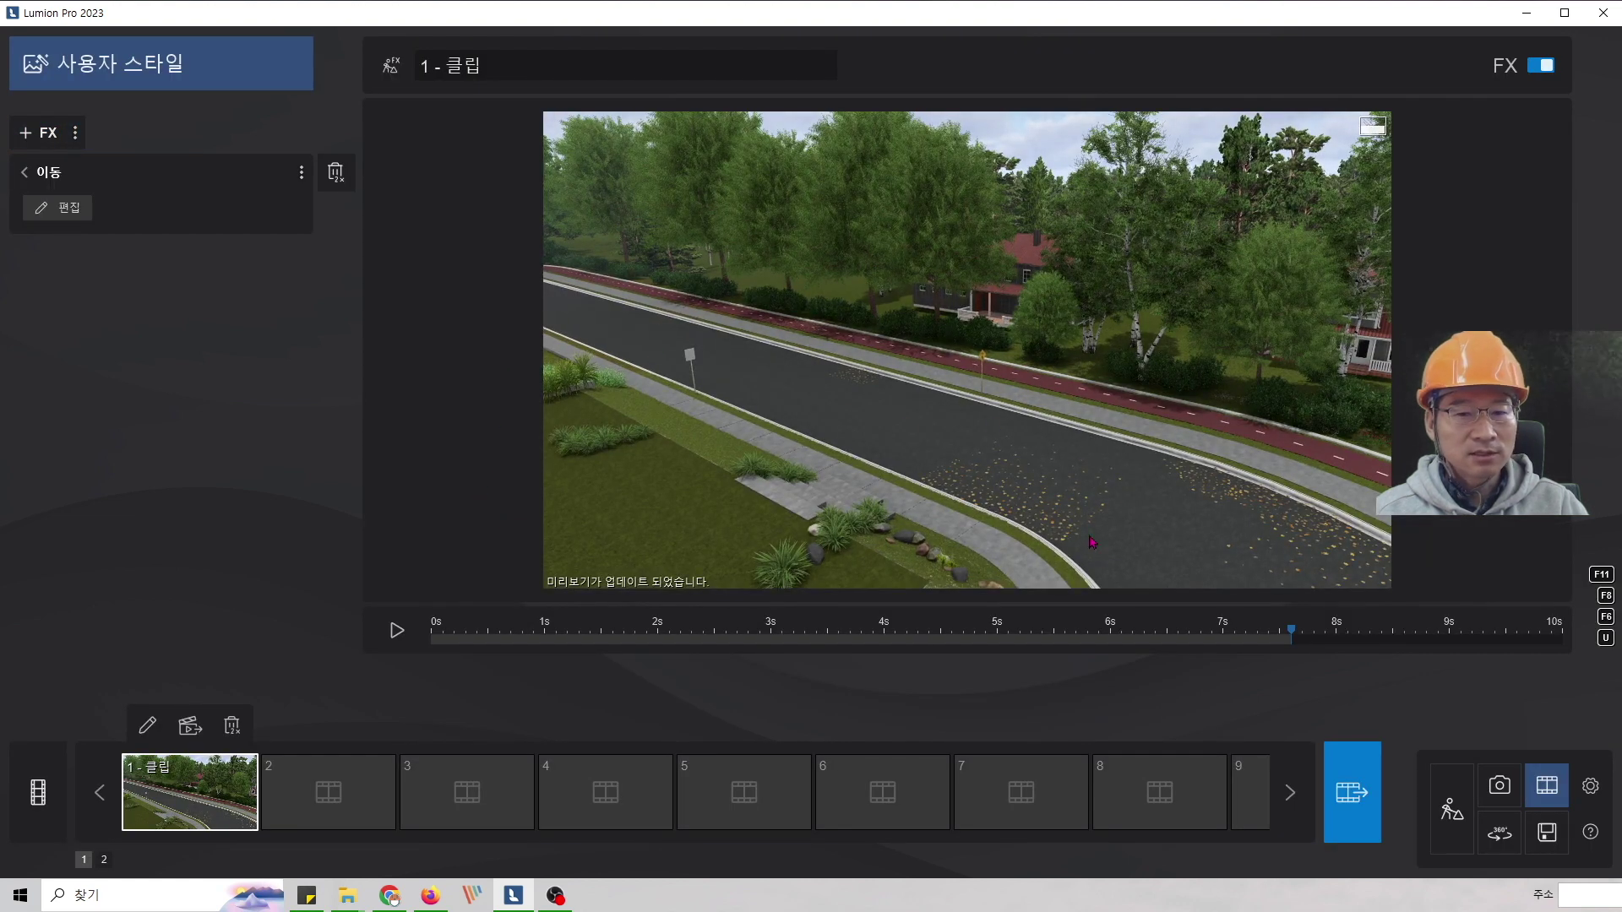
- Delete the Move (이동) effect from clip 1 and switch to Build mode
left_click(23, 172)
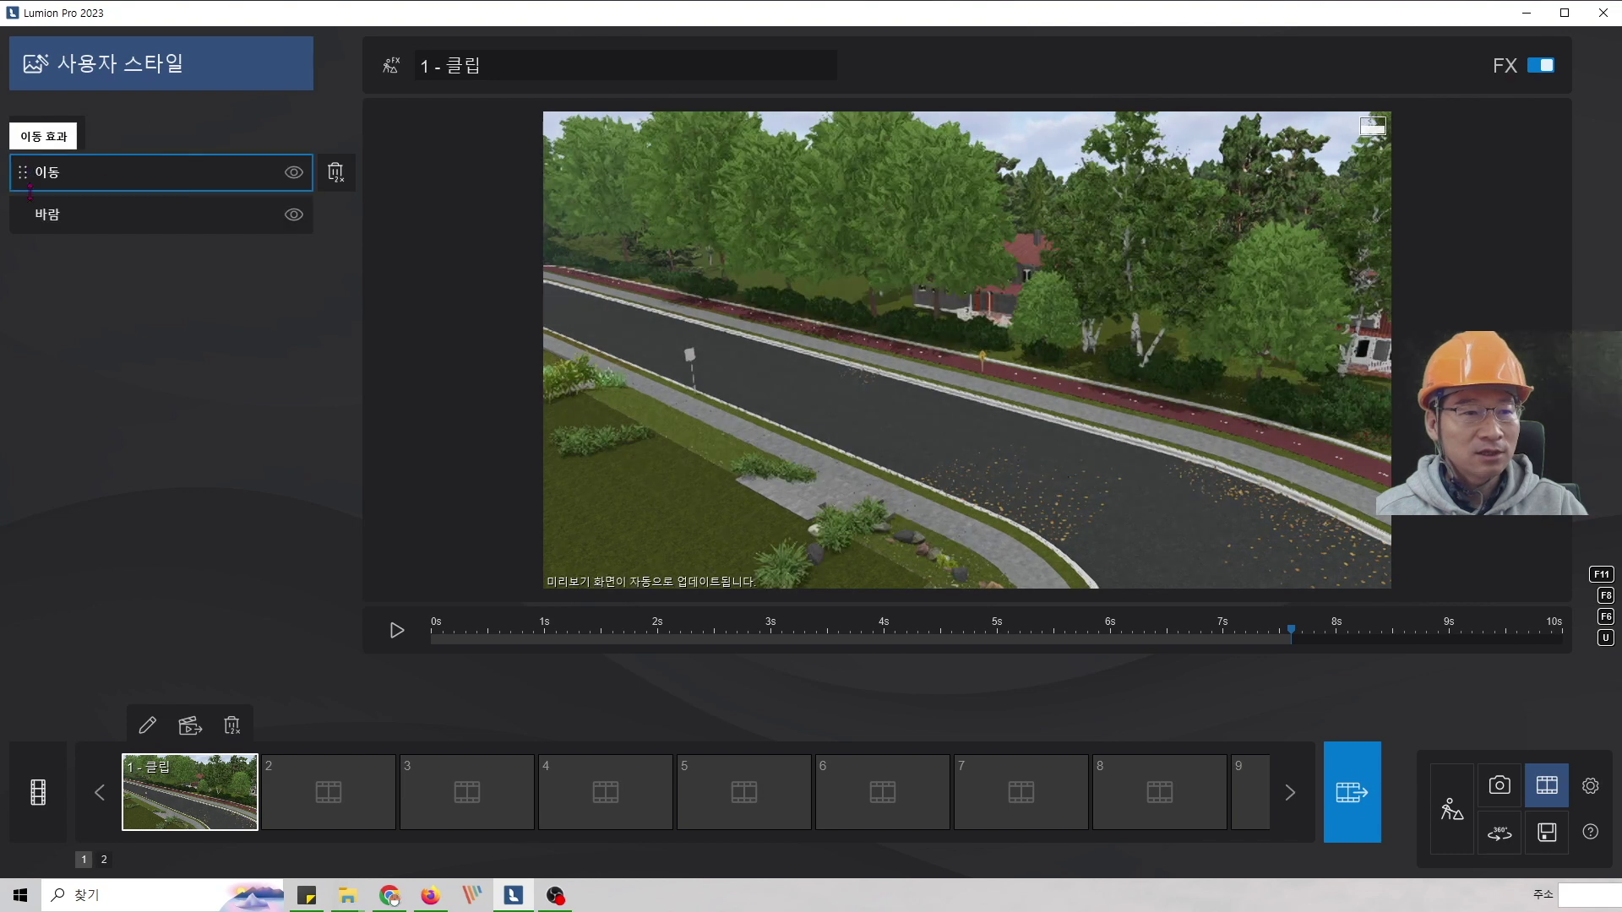
left_click(336, 174)
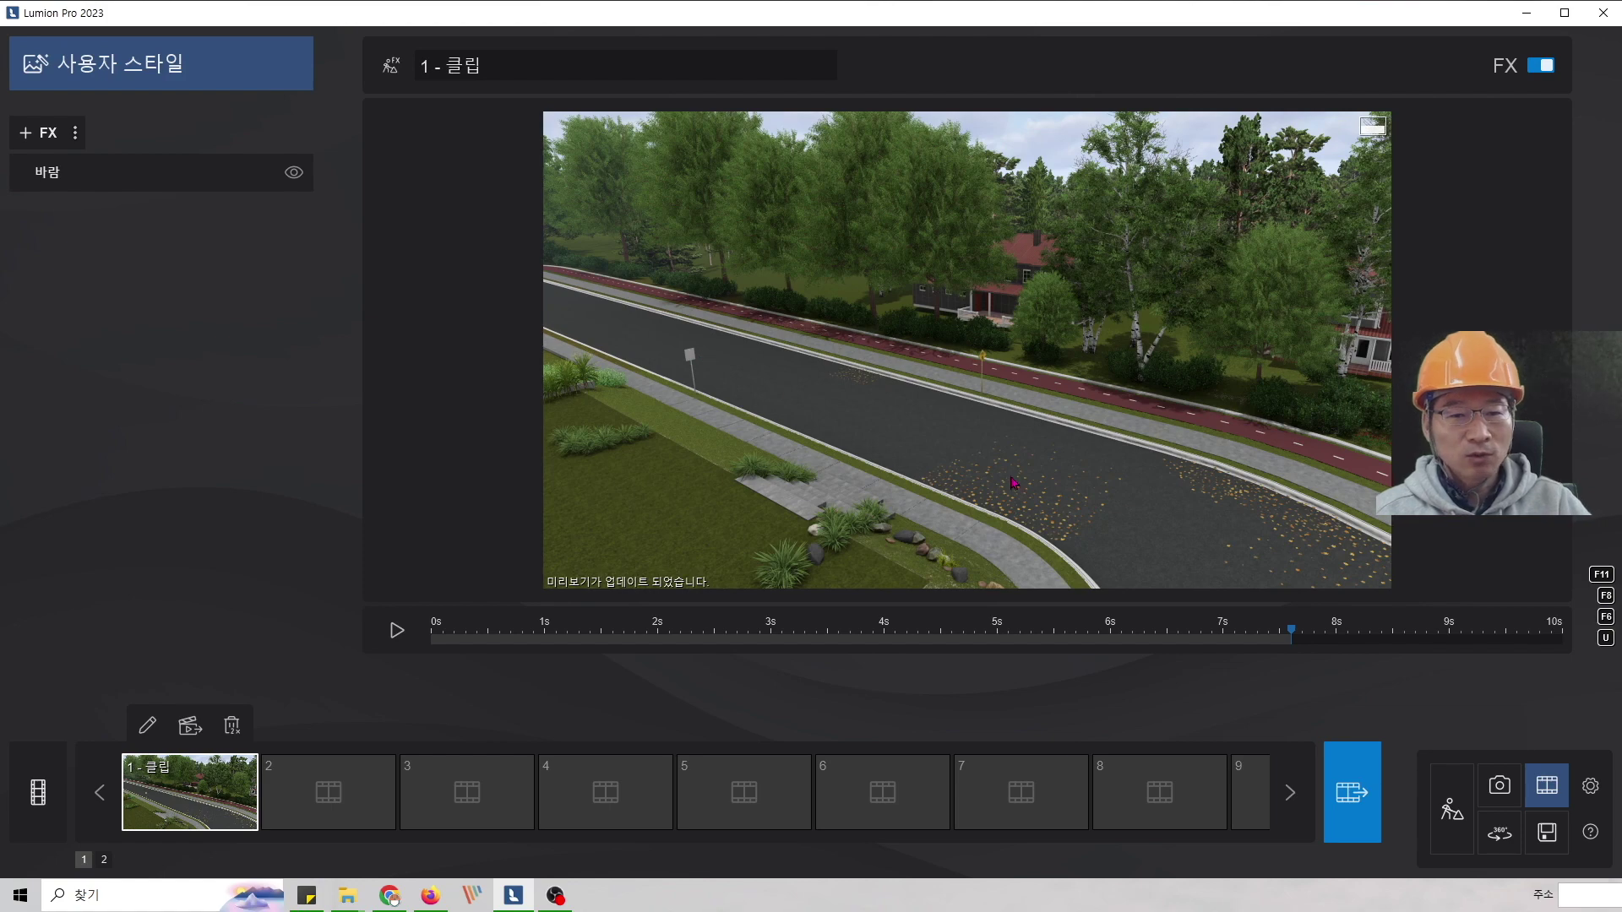
left_click(1451, 809)
right_click_drag(750, 364, 624, 507)
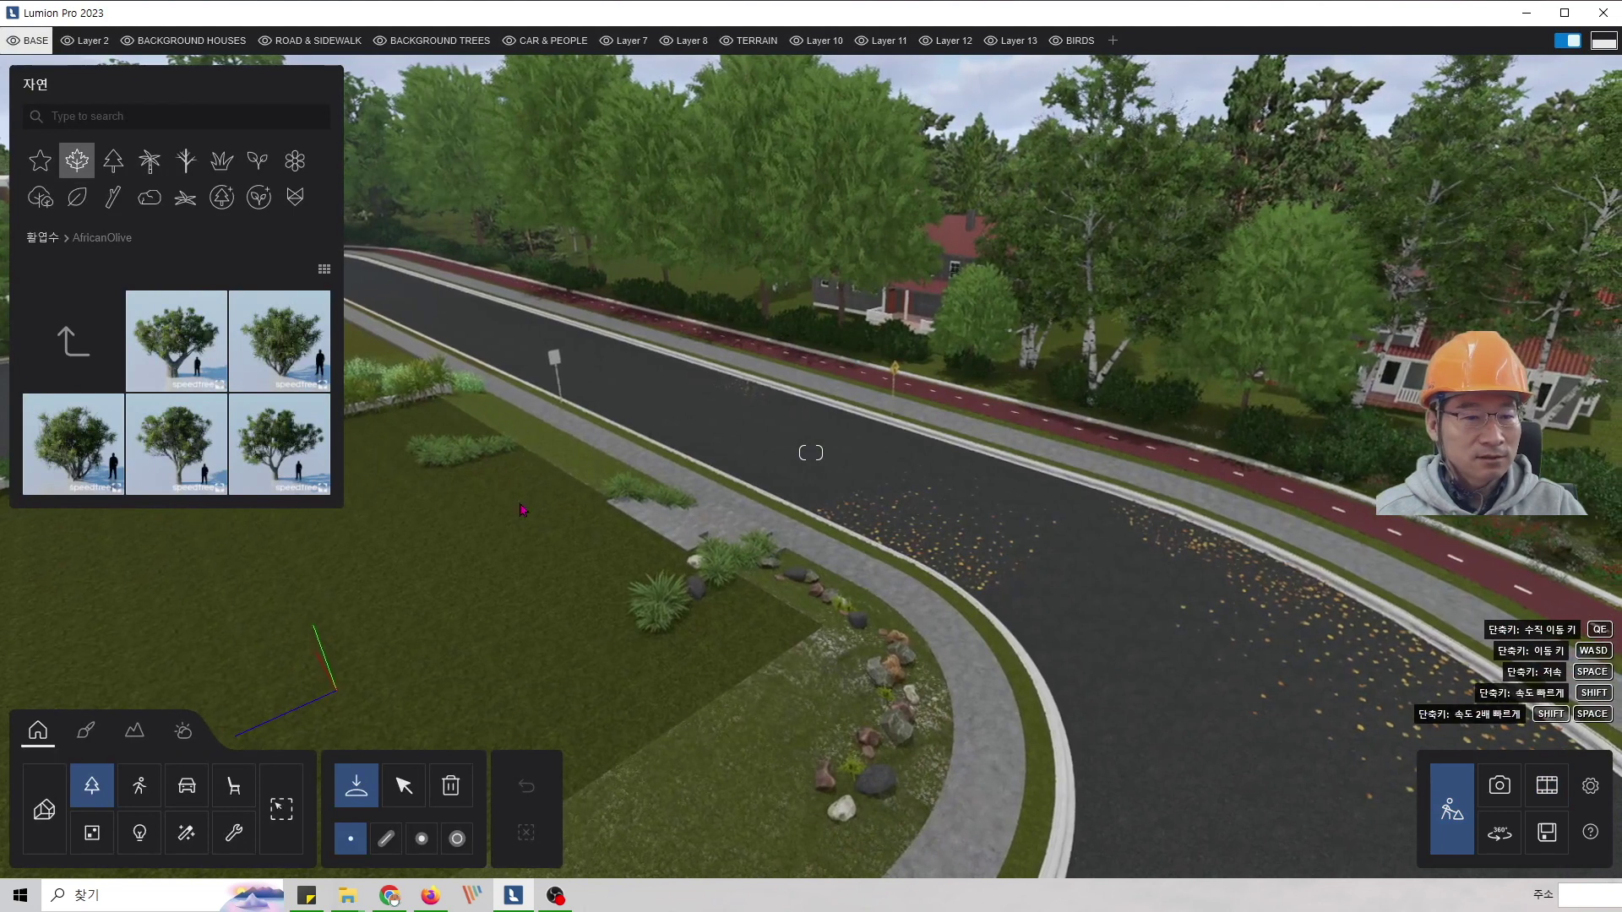
- Place Car 001 from the transport library on the road beside the street sign
left_click(206, 793)
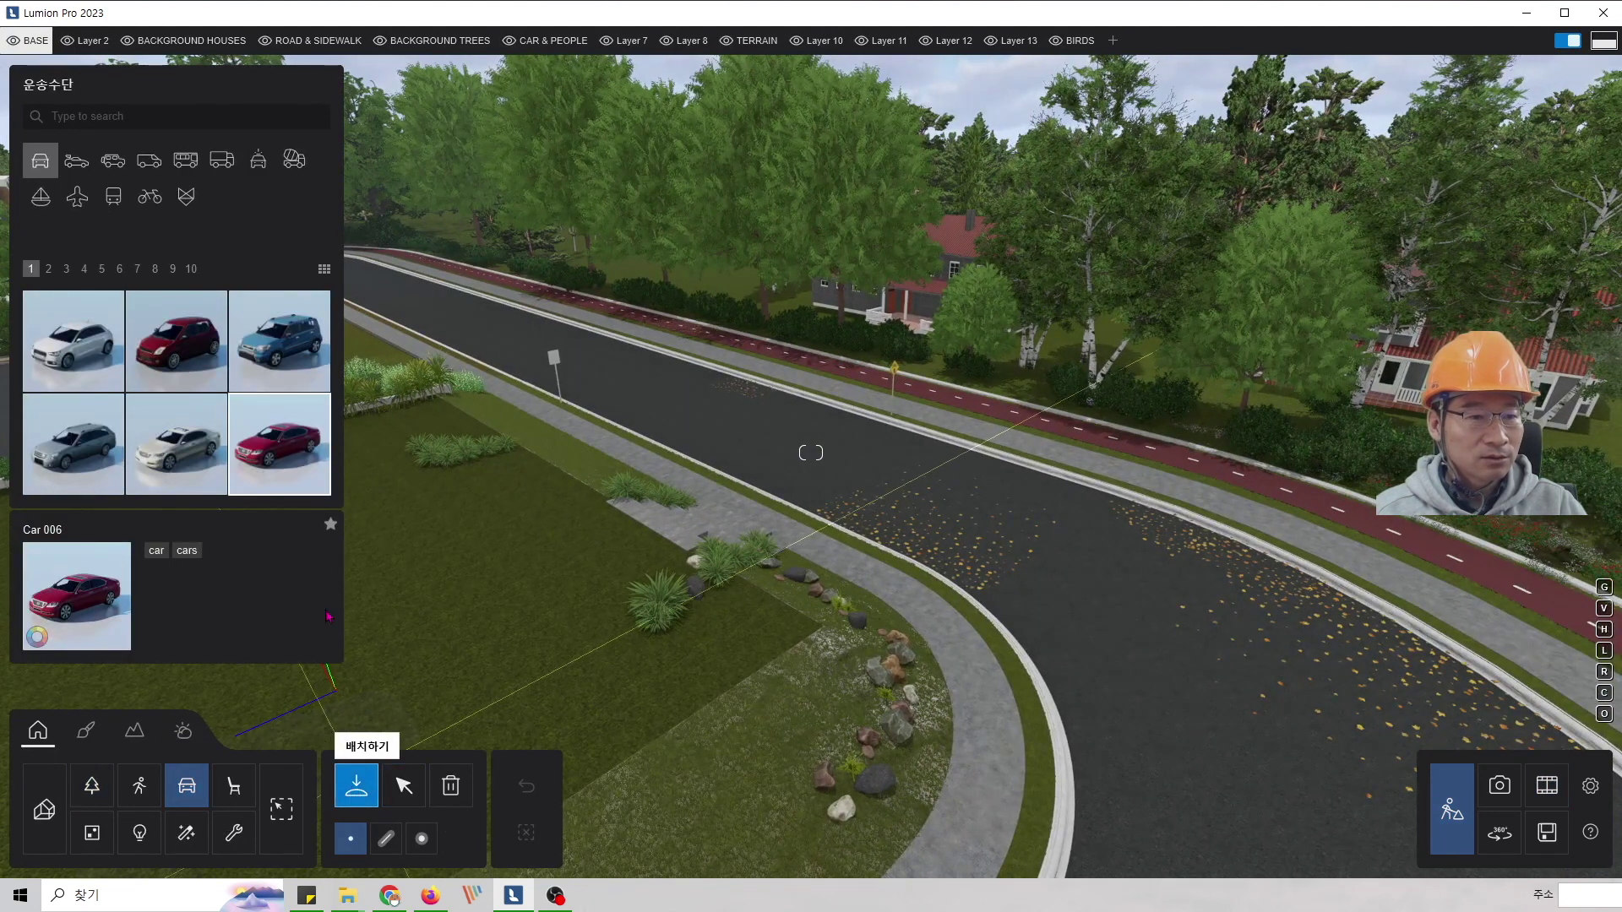
left_click(72, 341)
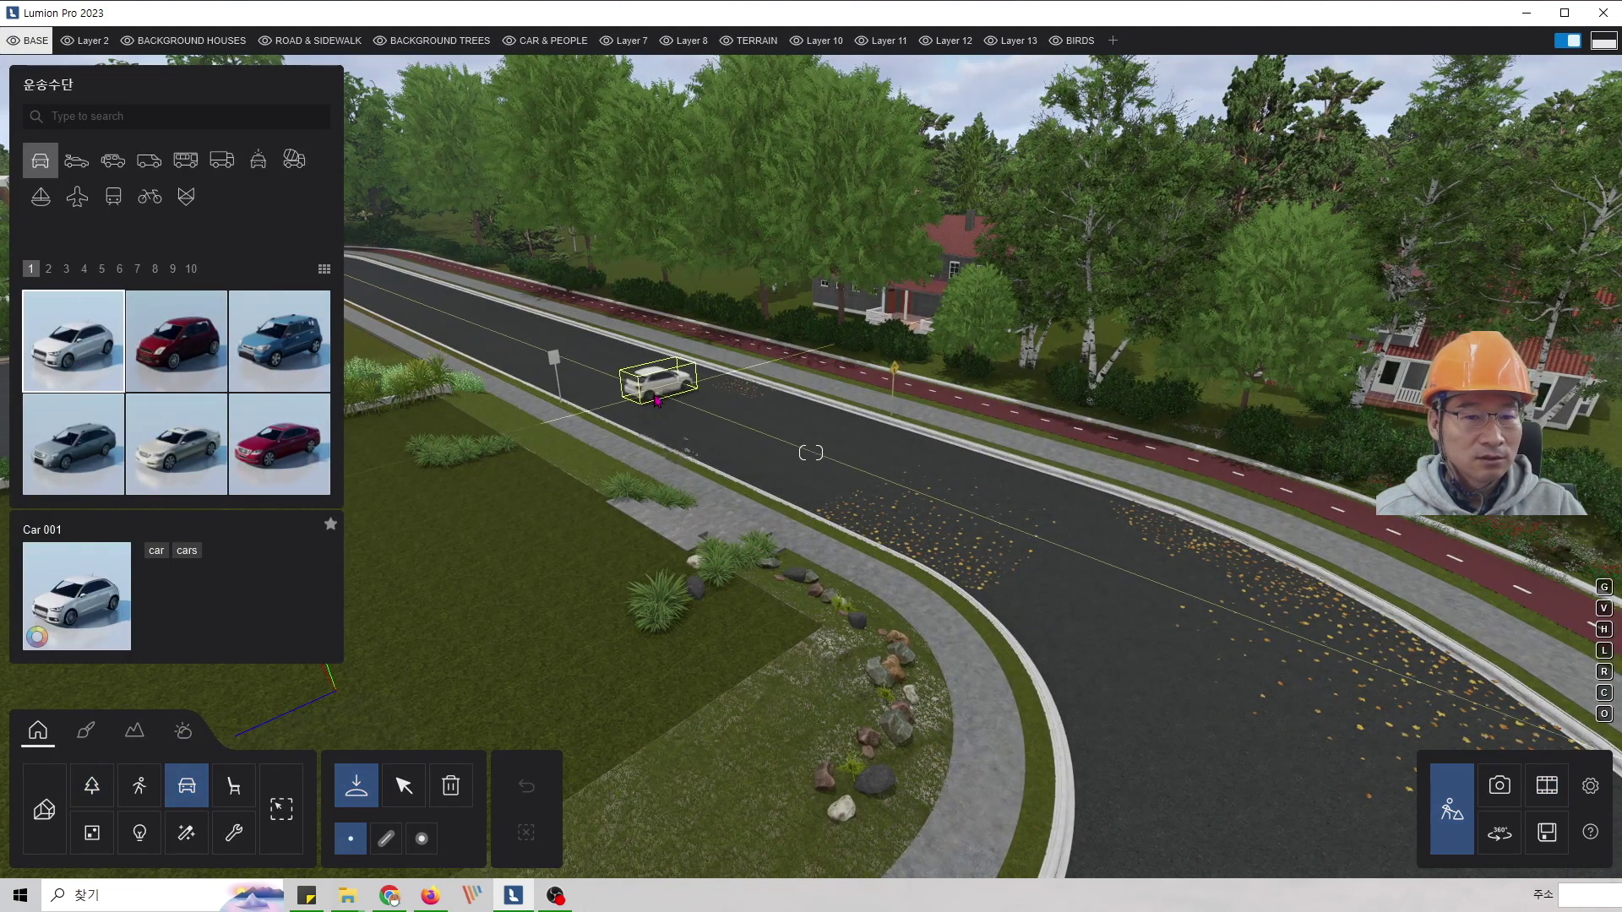
left_click(635, 390)
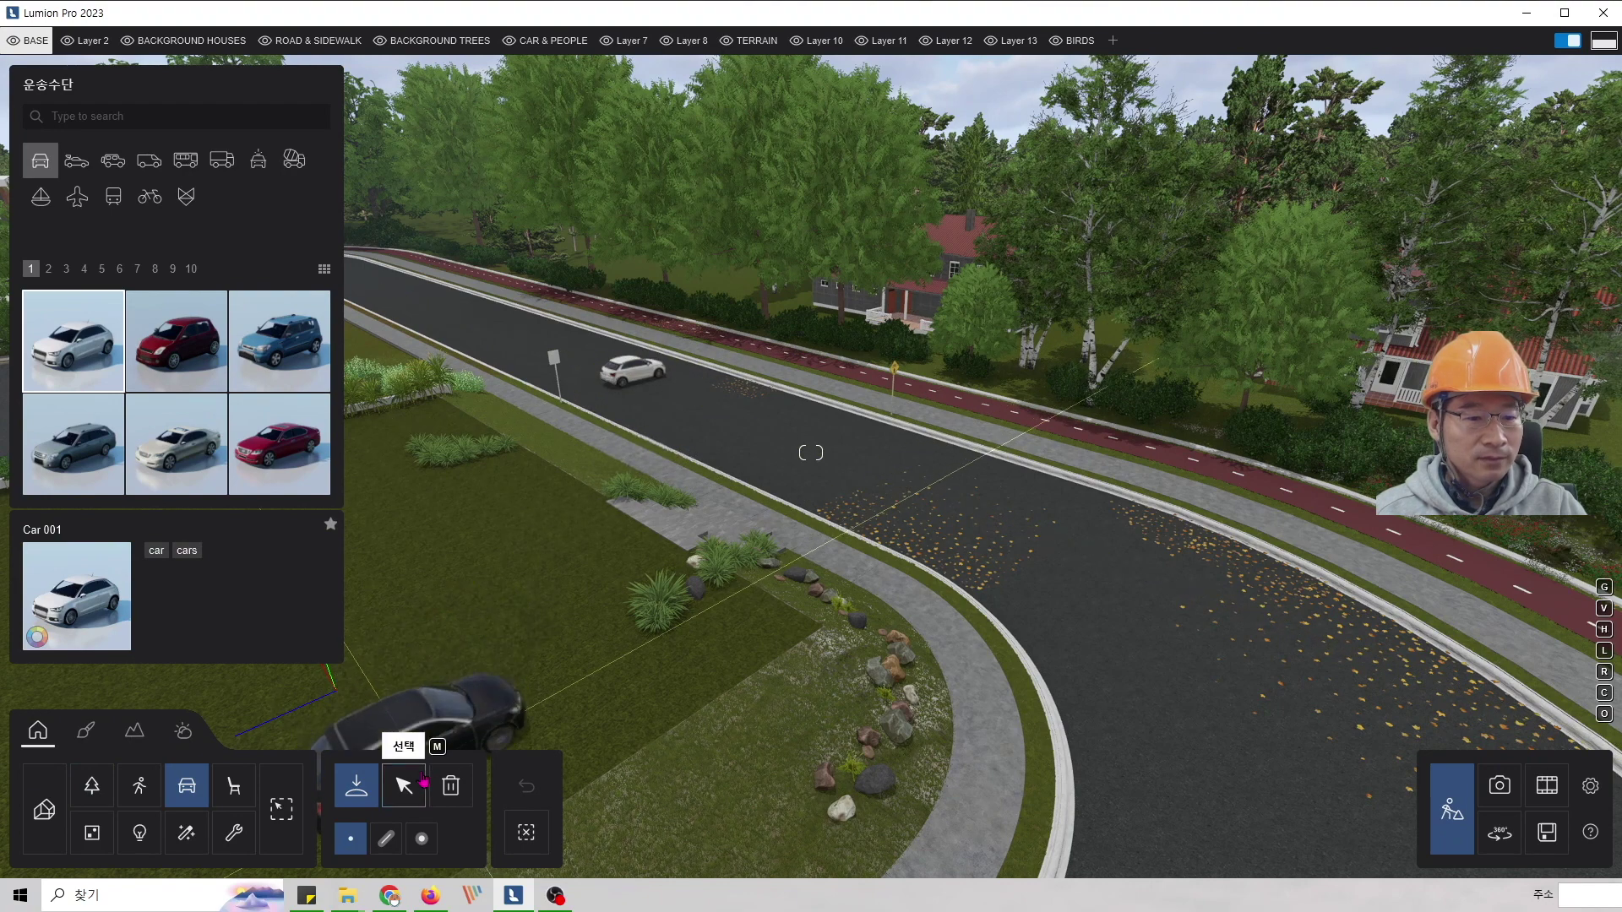
- Rotate the placed white car on the ground so that its front faces along the road toward the fallen leaves
left_click(404, 784)
left_click(632, 370)
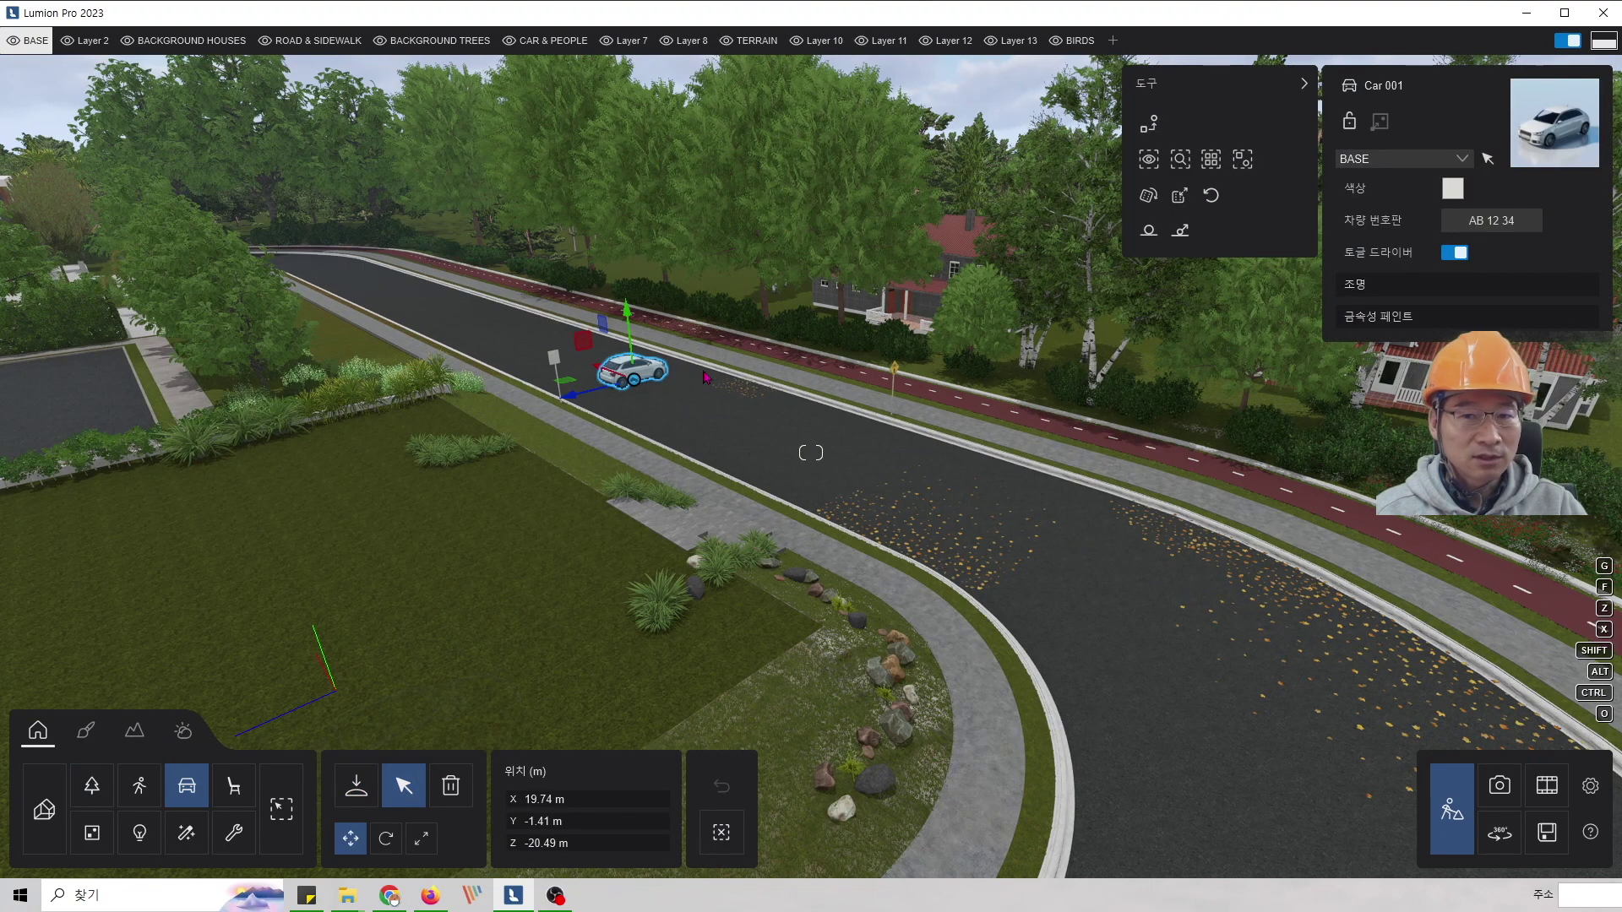
left_click(1149, 160)
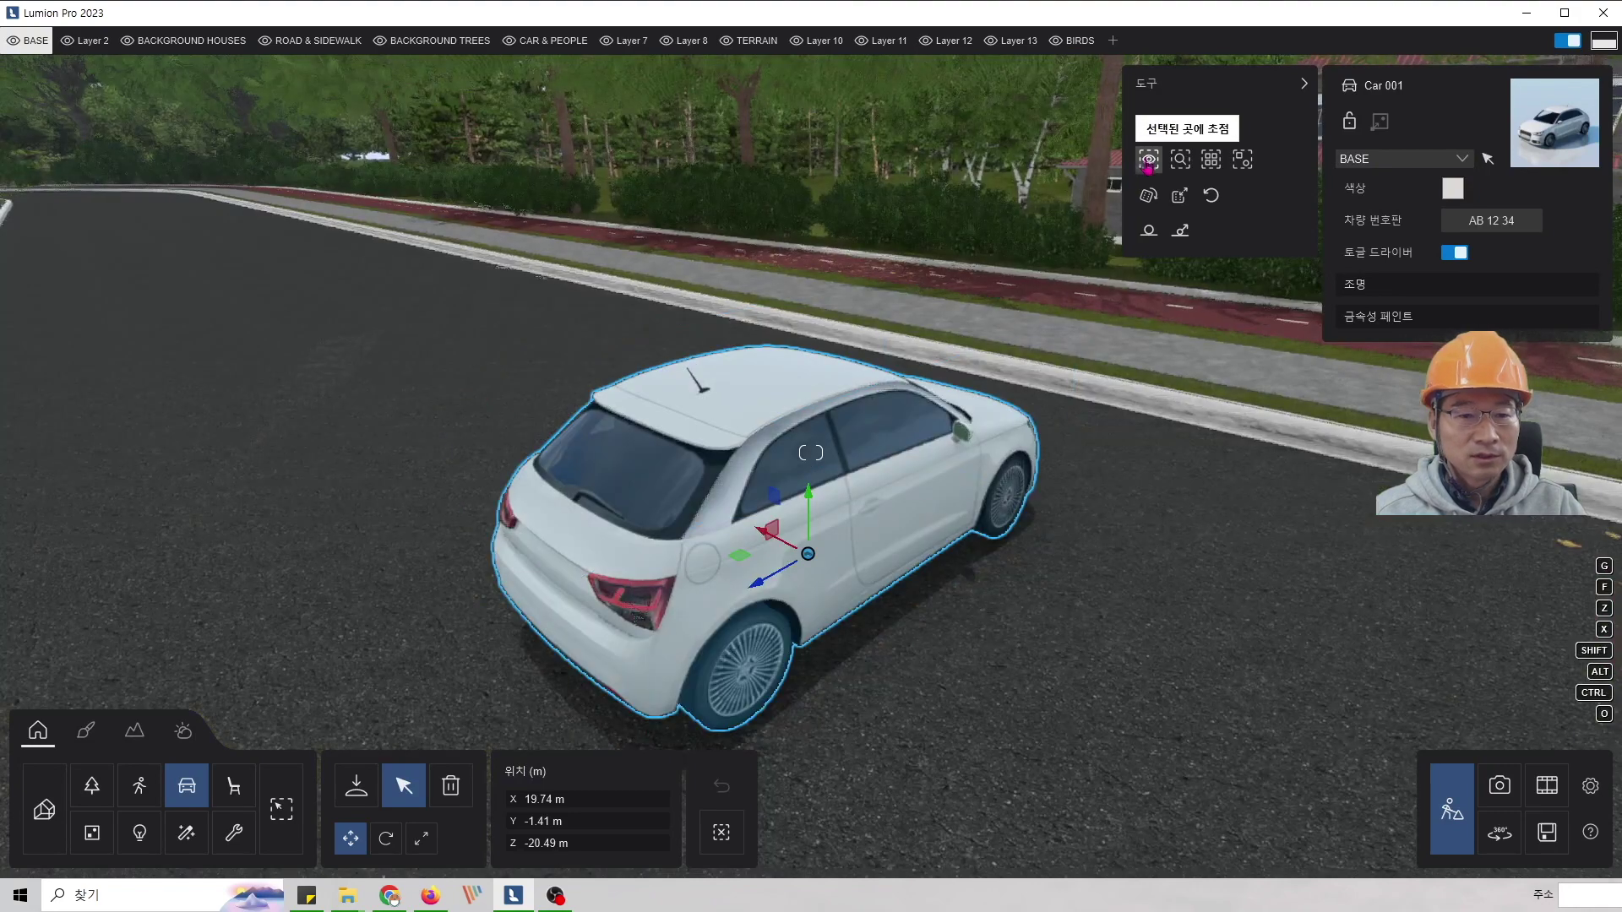
left_click(386, 838)
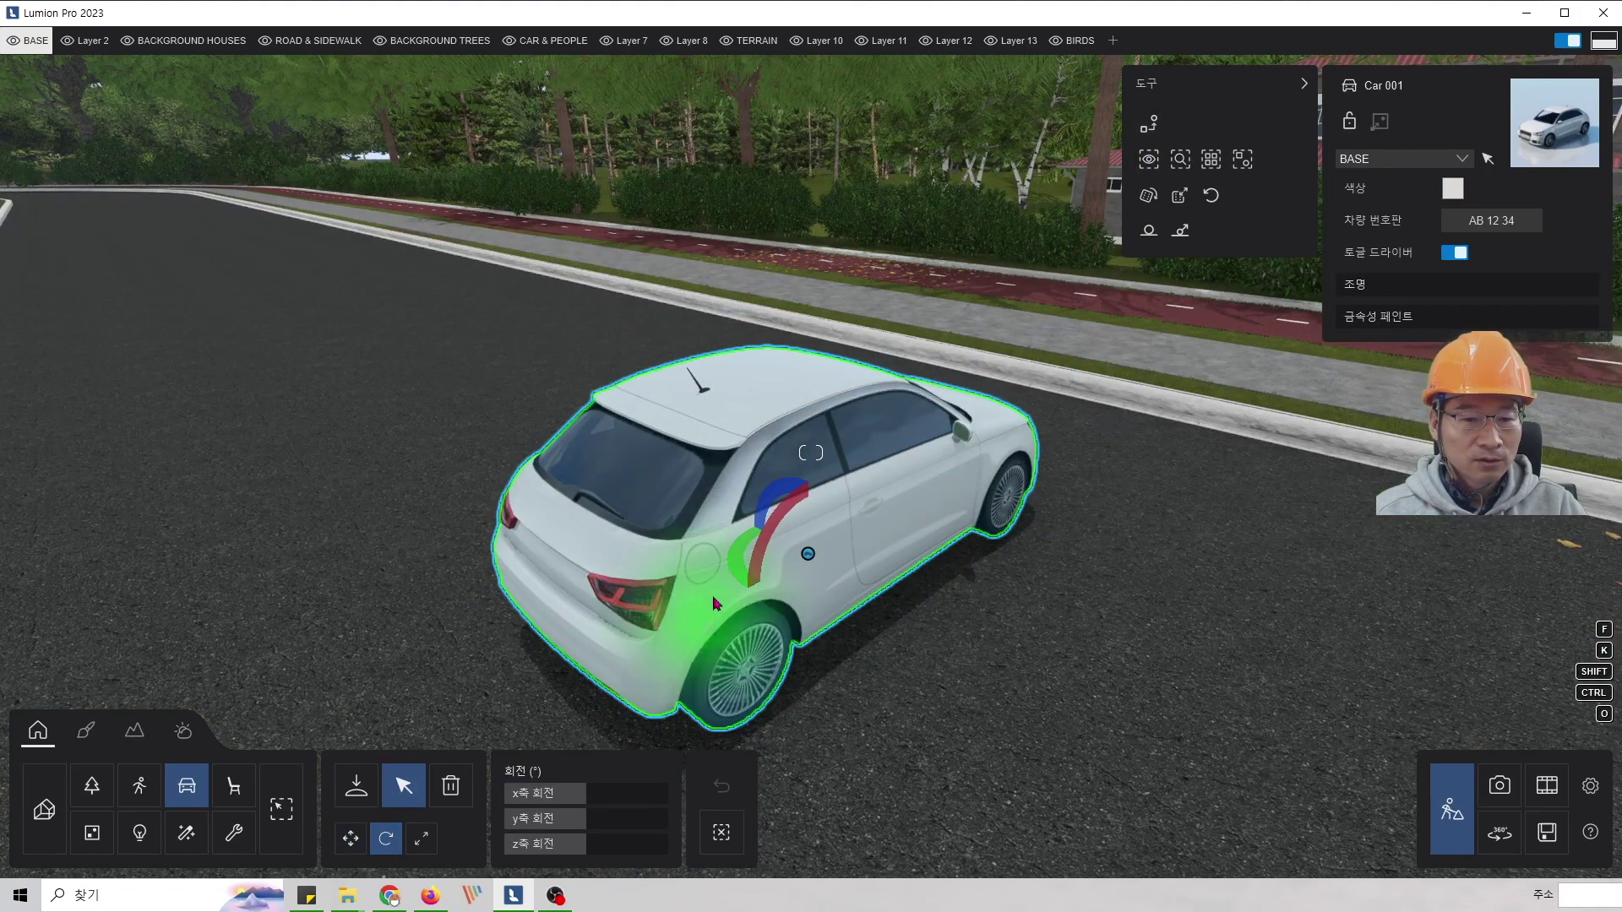
left_click_drag(765, 556, 826, 489)
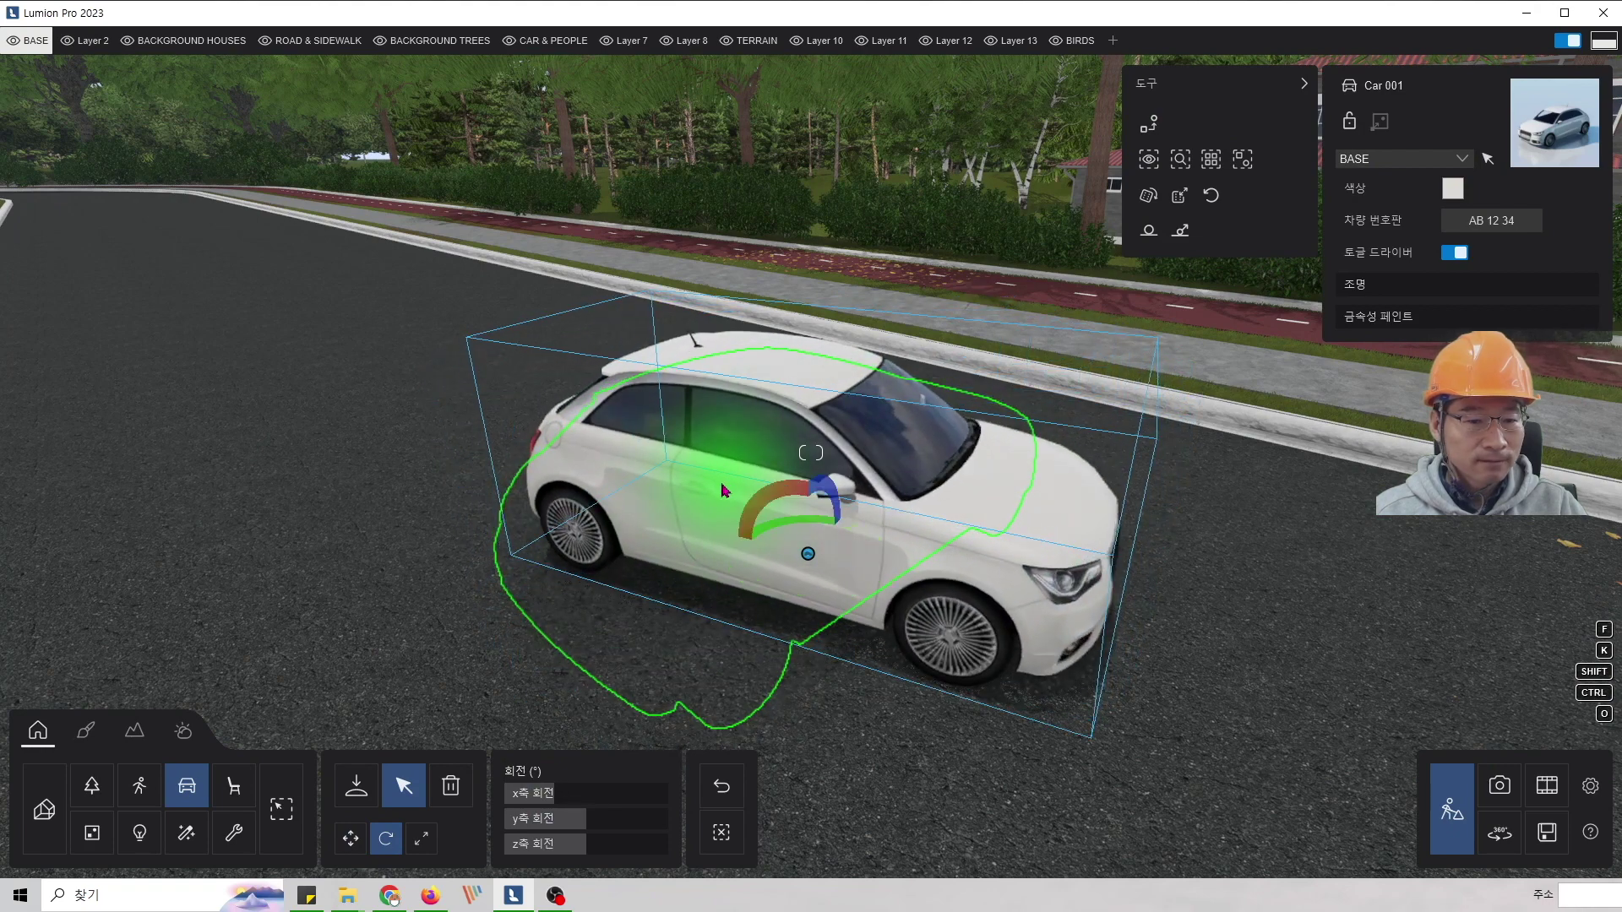
left_click_drag(550, 790, 547, 789)
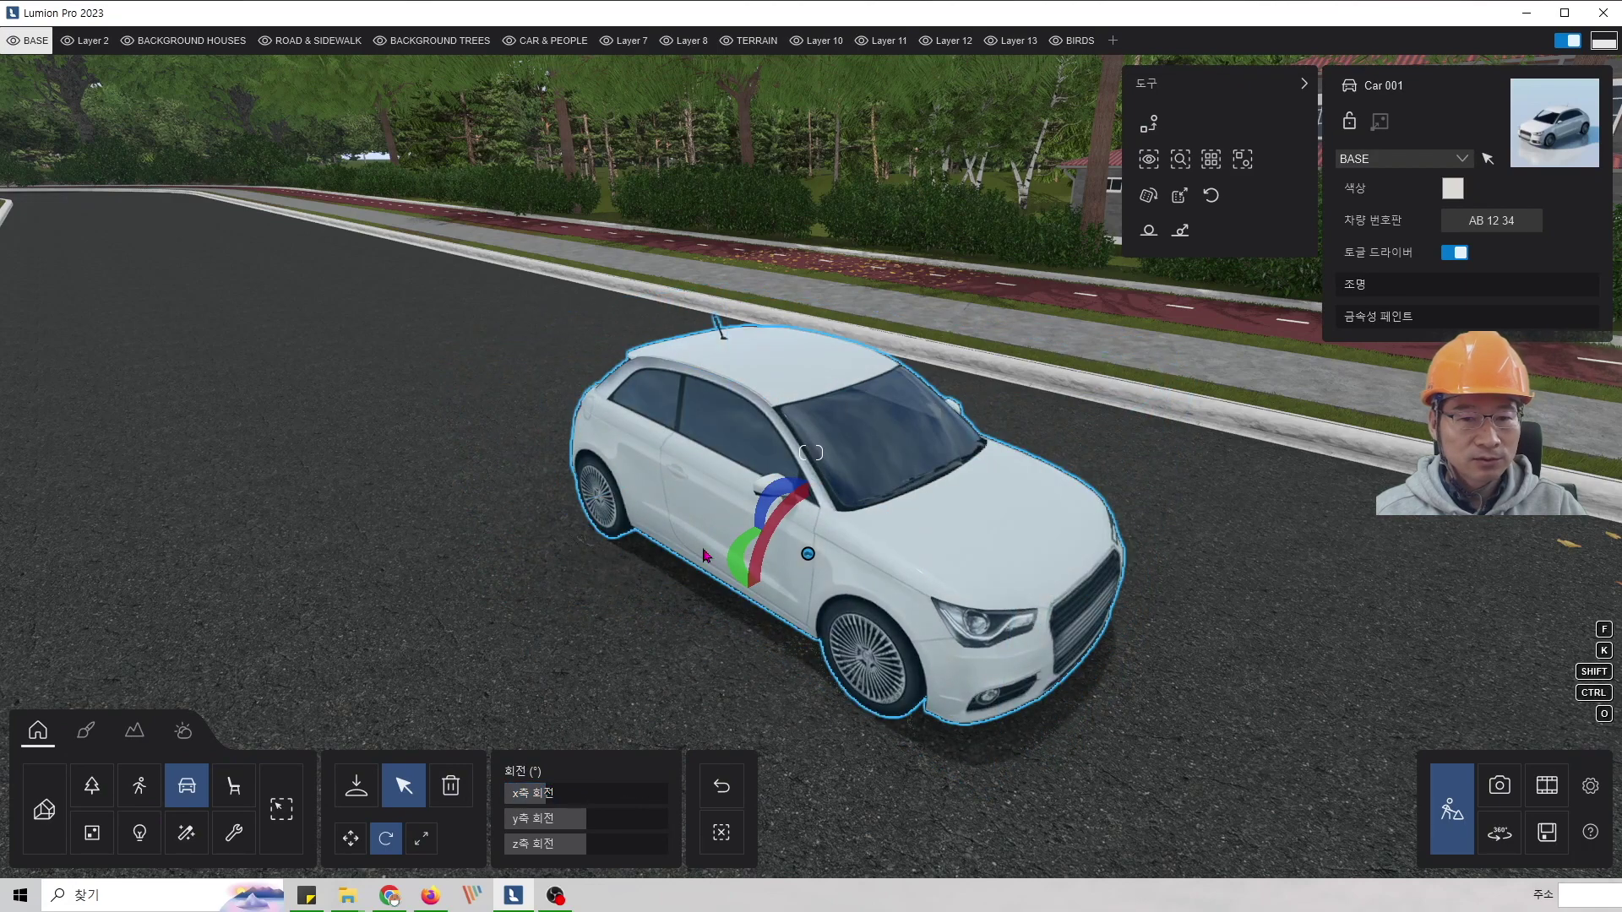
key("s")
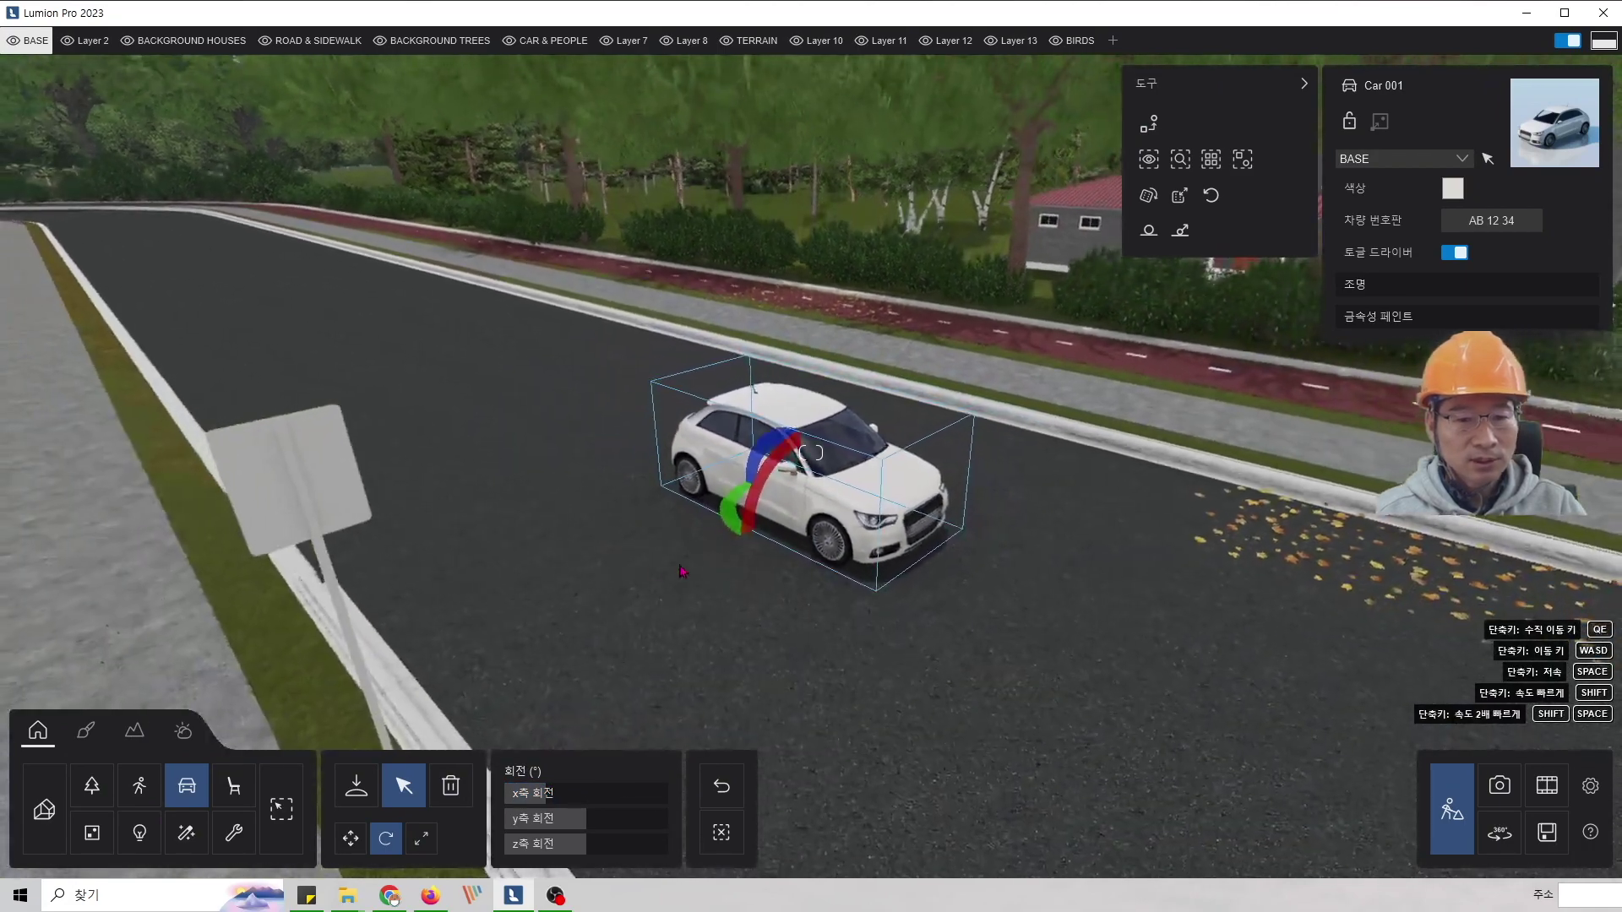
scroll(597, 554, "down", 3)
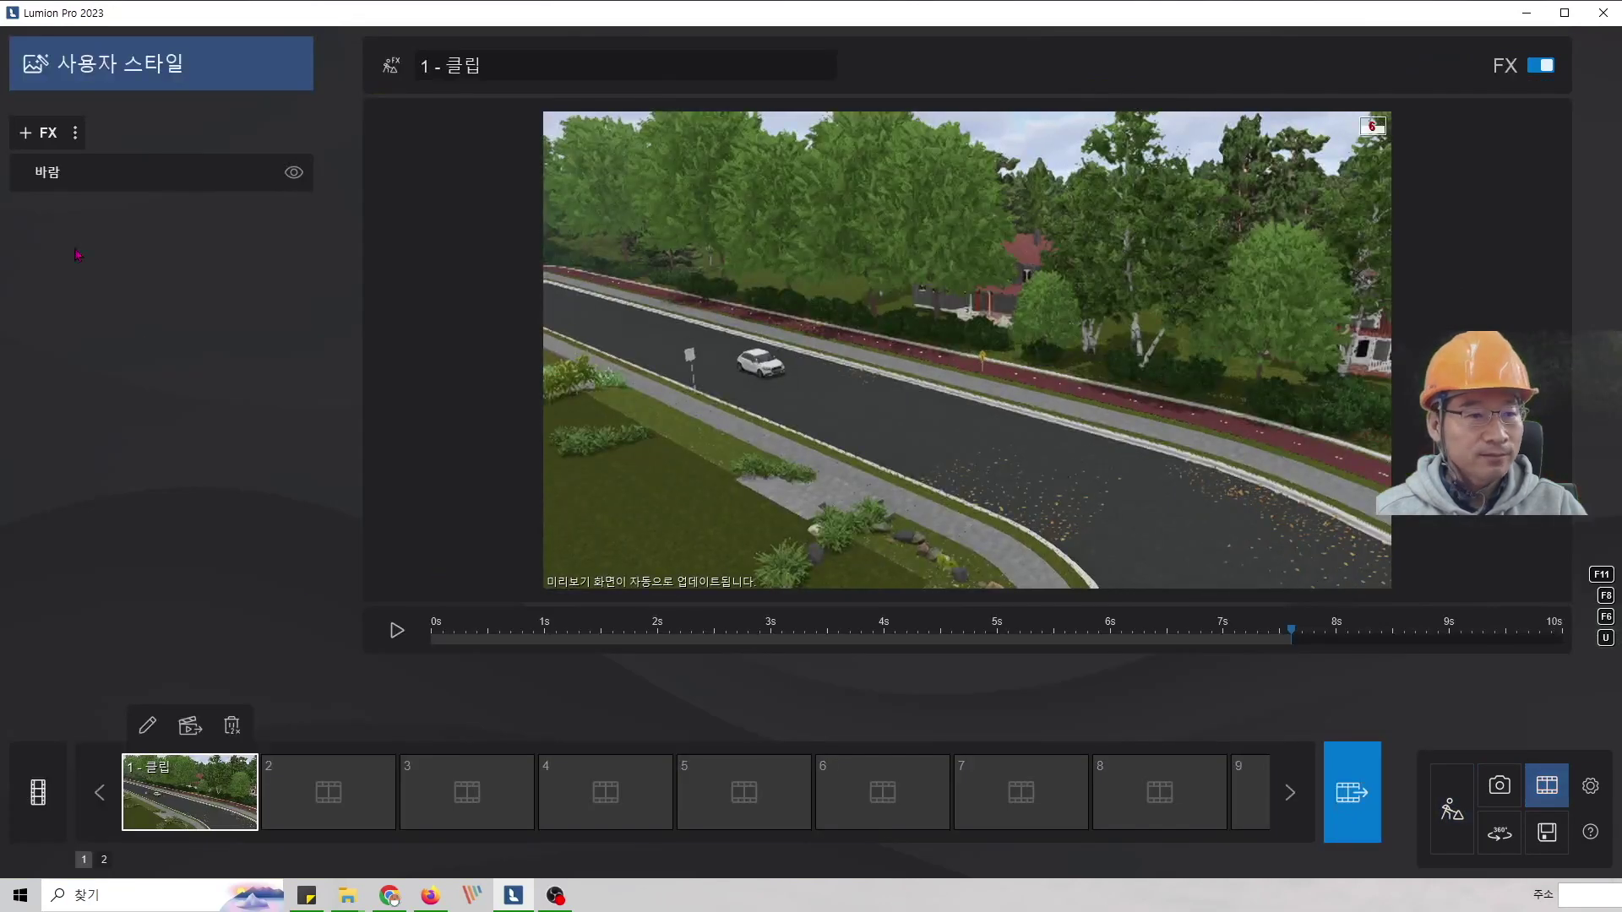
- Add the Move (이동) effect to clip 1 in Movie mode and set the car's end position farther down the road, at about X -7.93 m
left_click(38, 133)
left_click(479, 526)
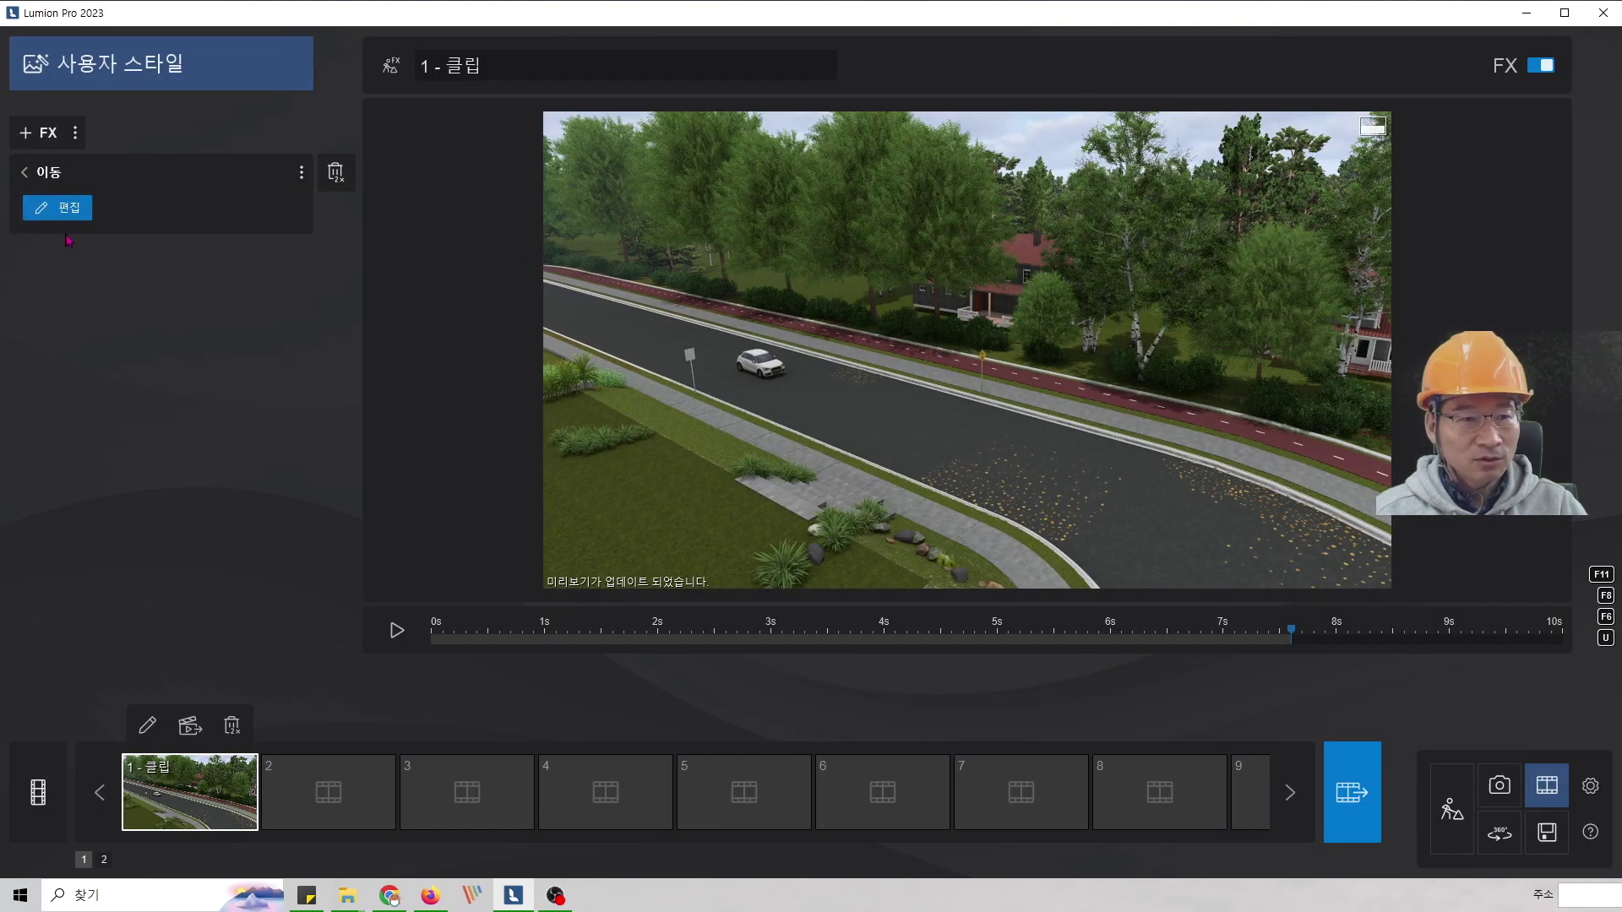
left_click(56, 209)
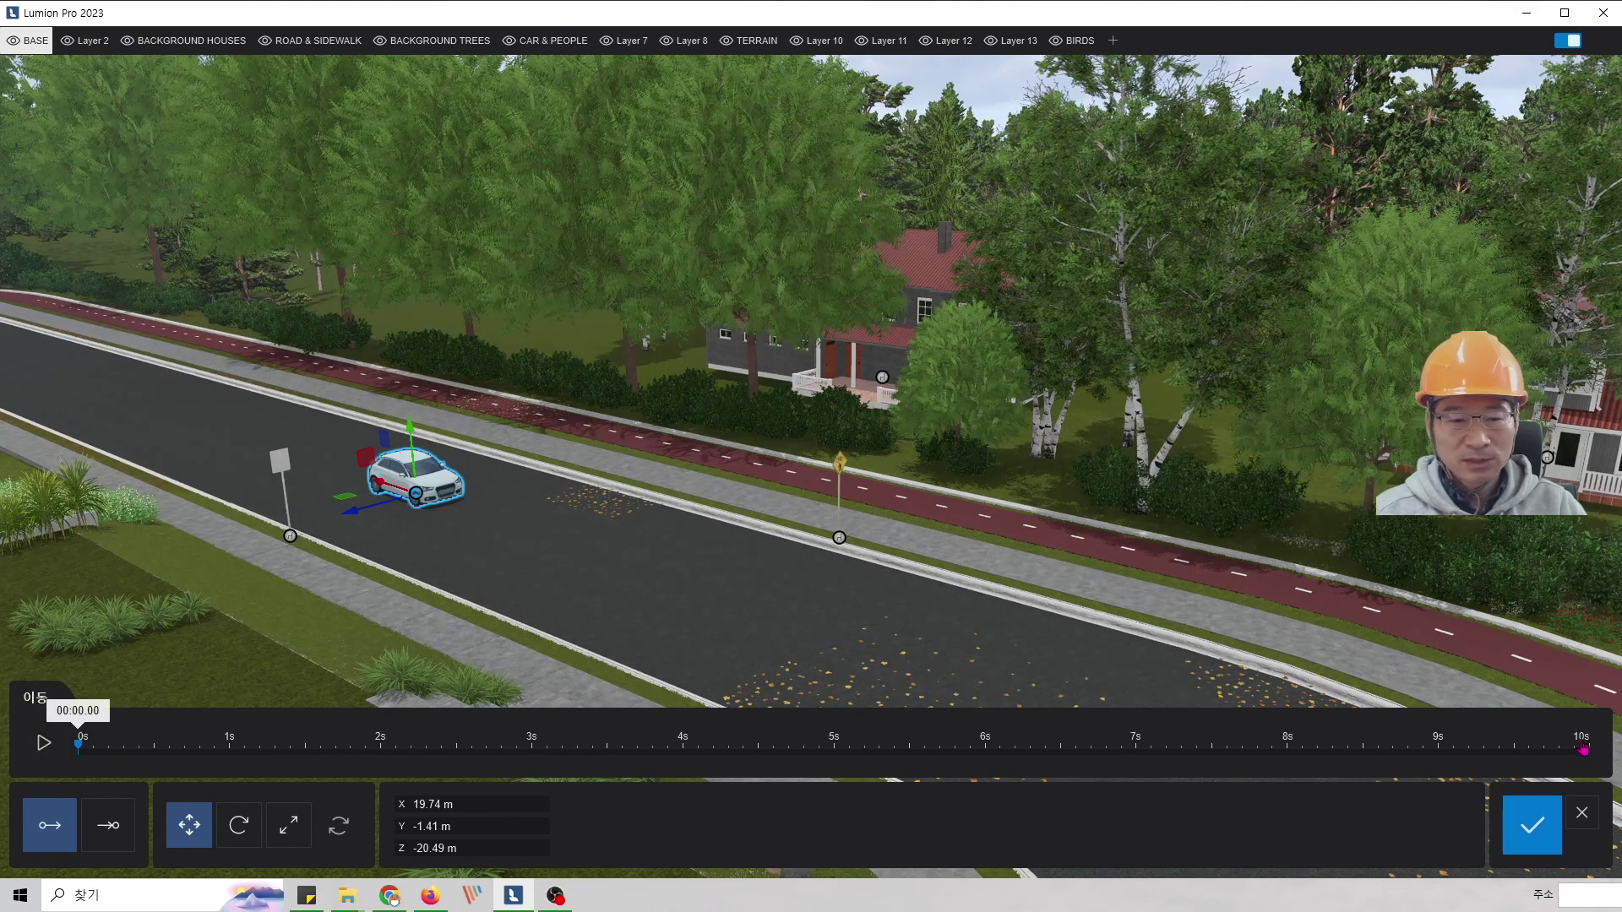
left_click(108, 825)
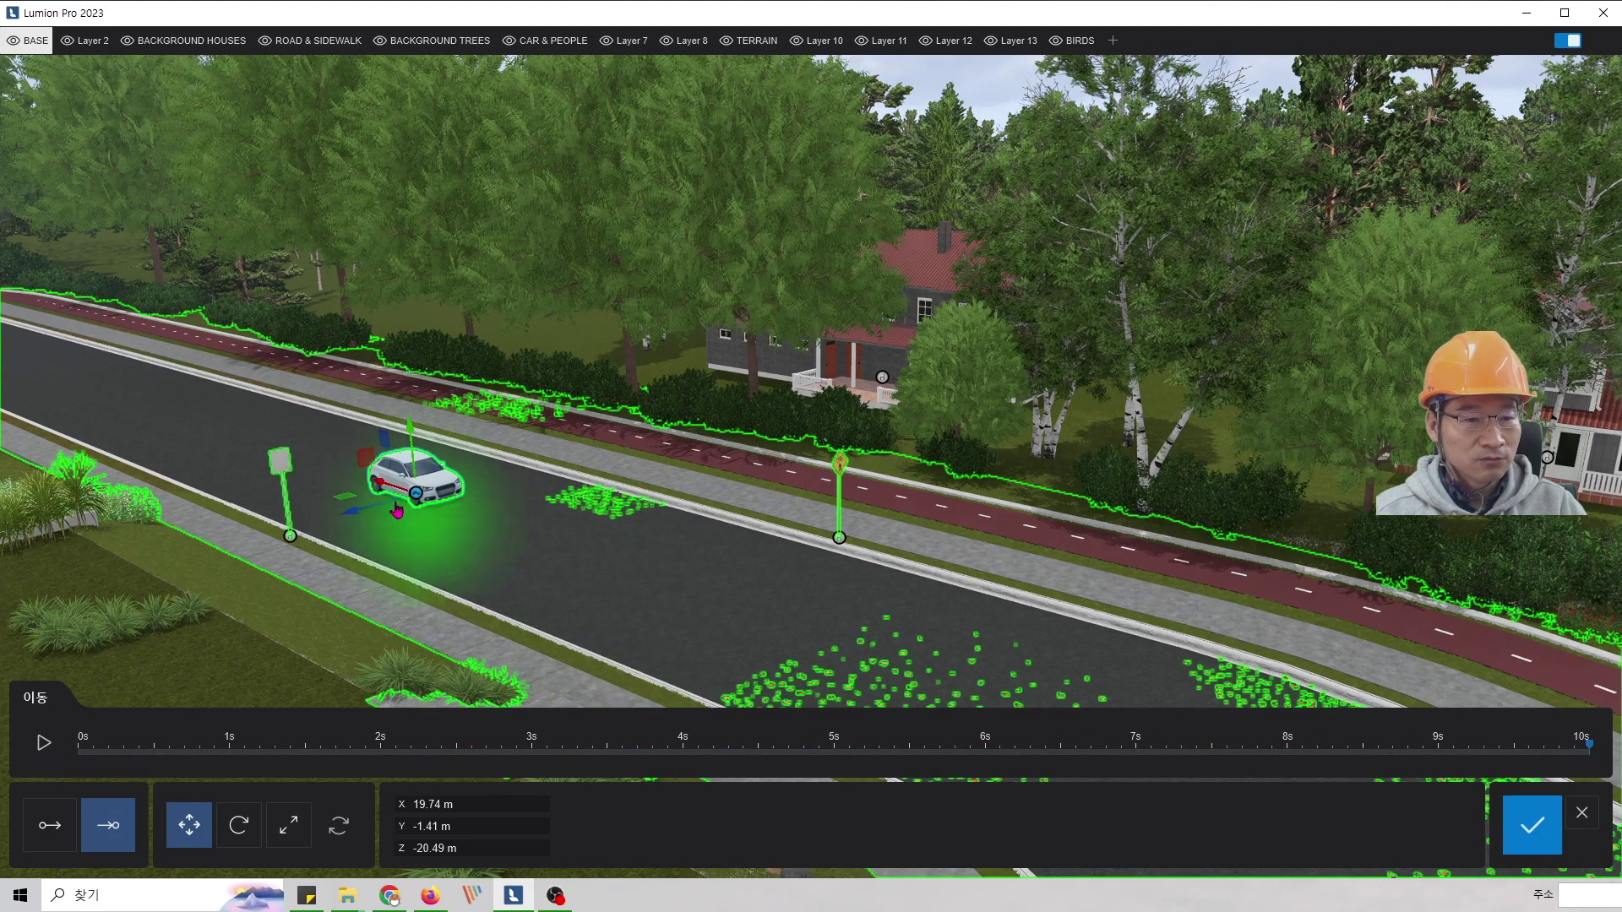
left_click(414, 478)
left_click_drag(564, 551, 1395, 862)
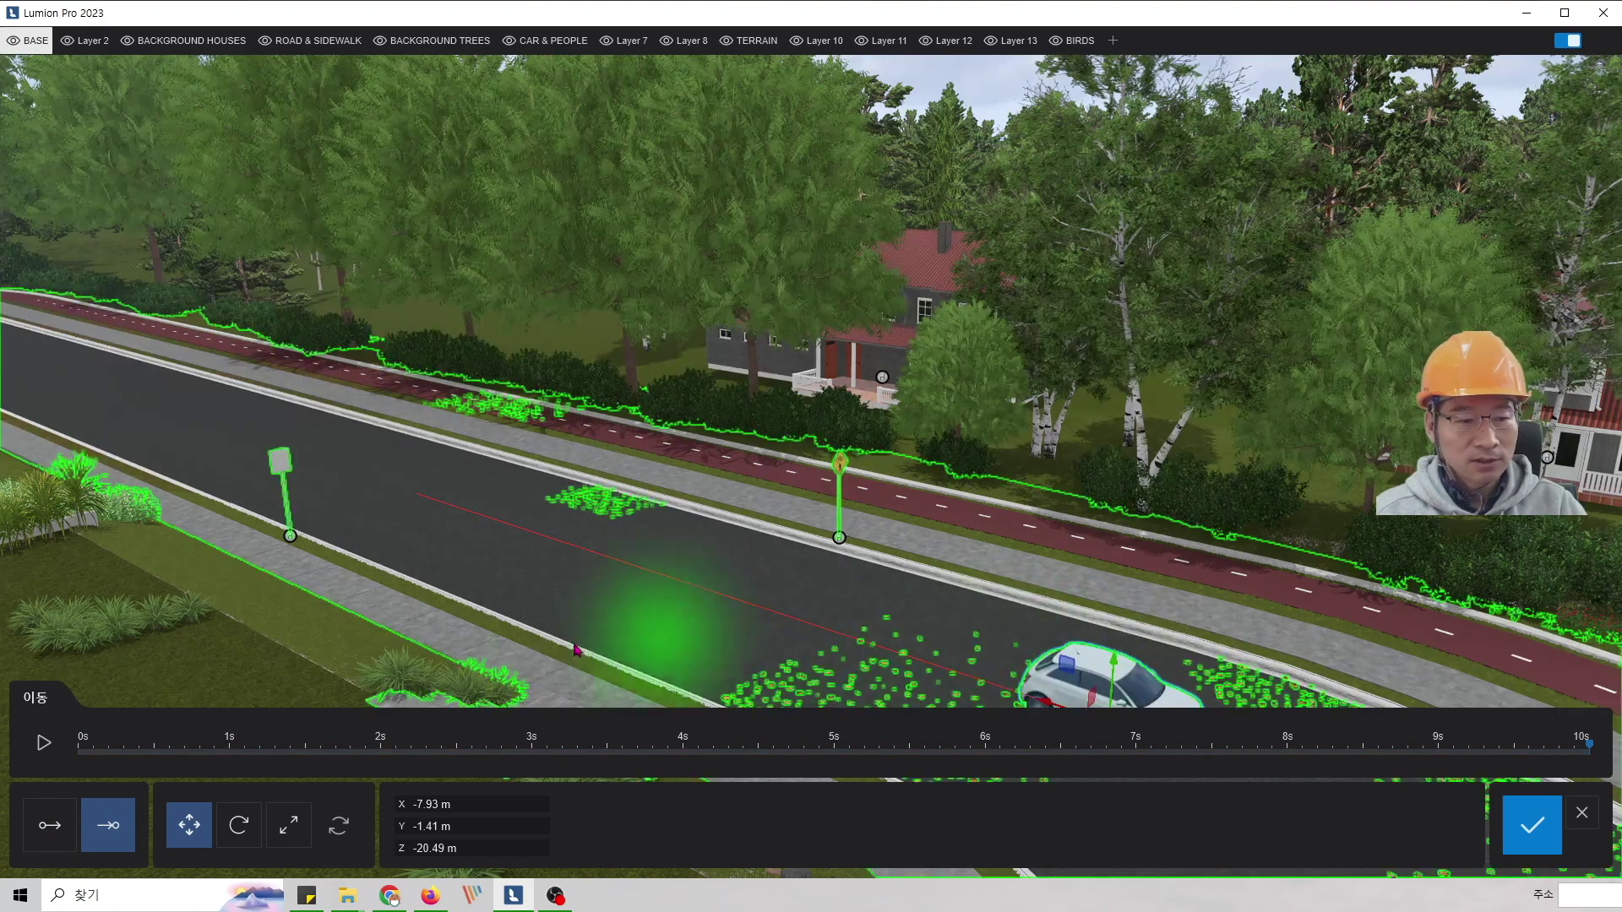
- Preview the car's movement in the Move editor, accept the edit, and play clip 1
left_click(43, 744)
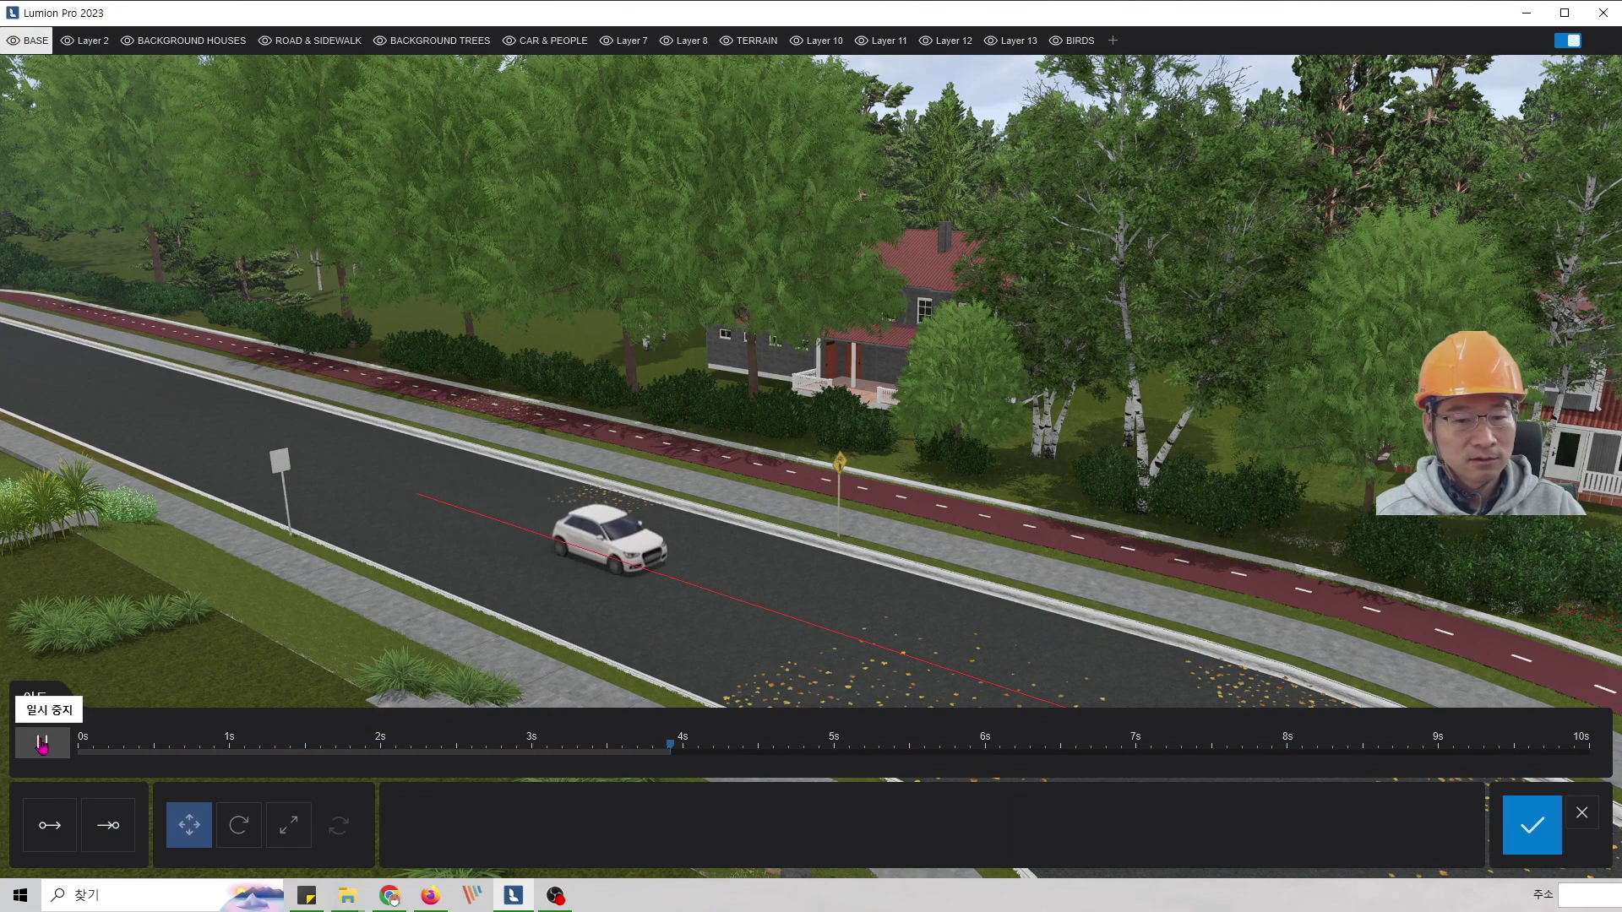
left_click(42, 743)
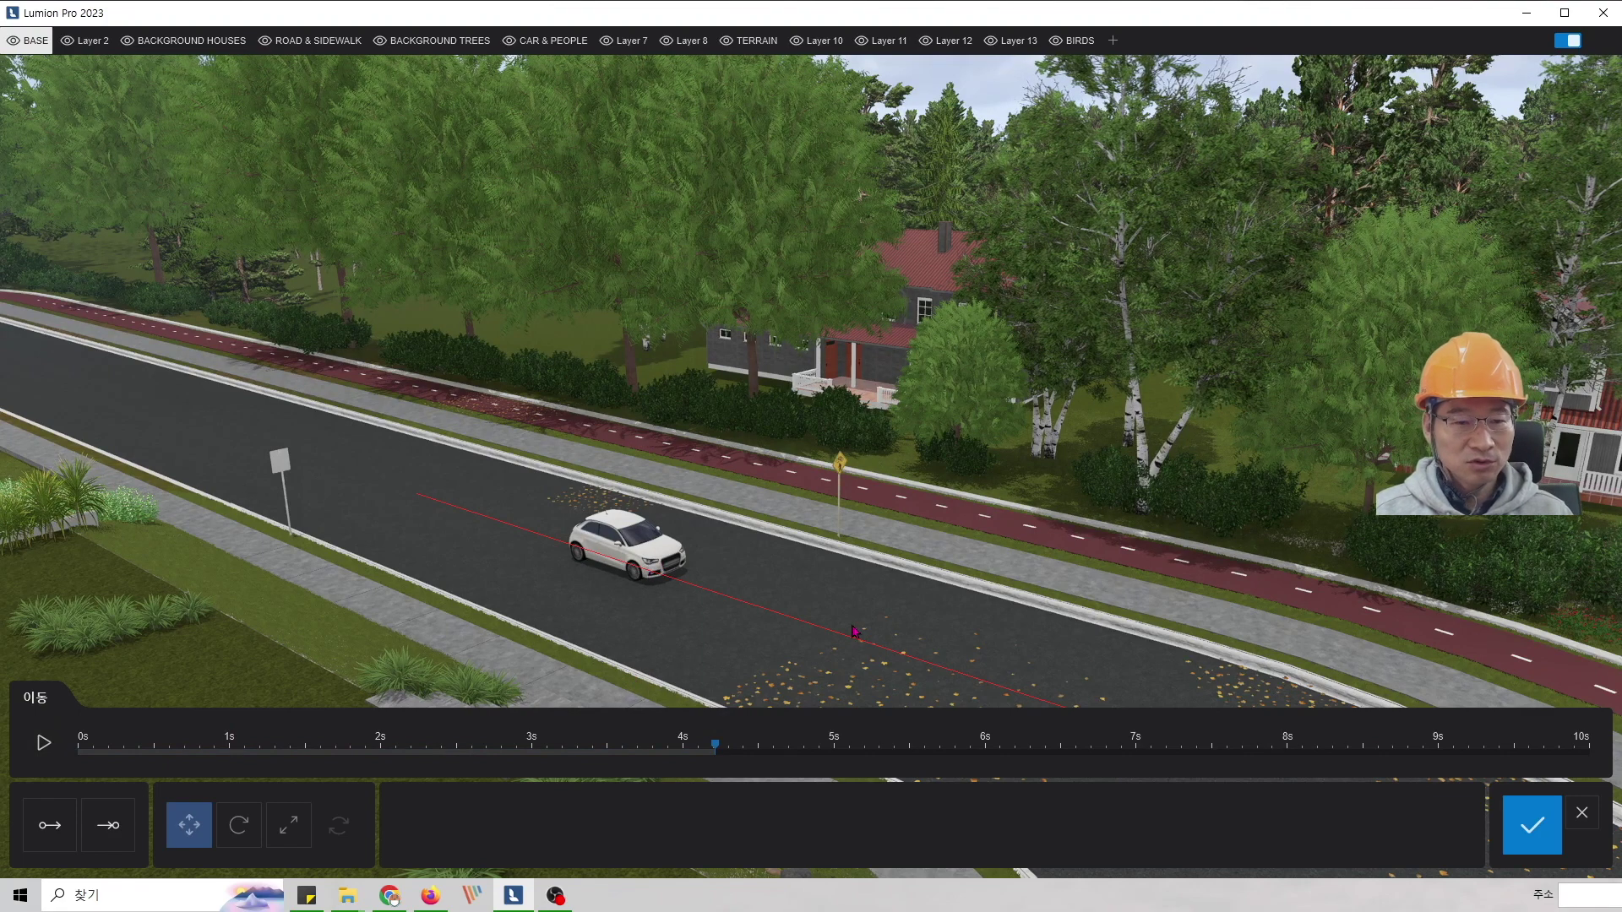
left_click(1532, 826)
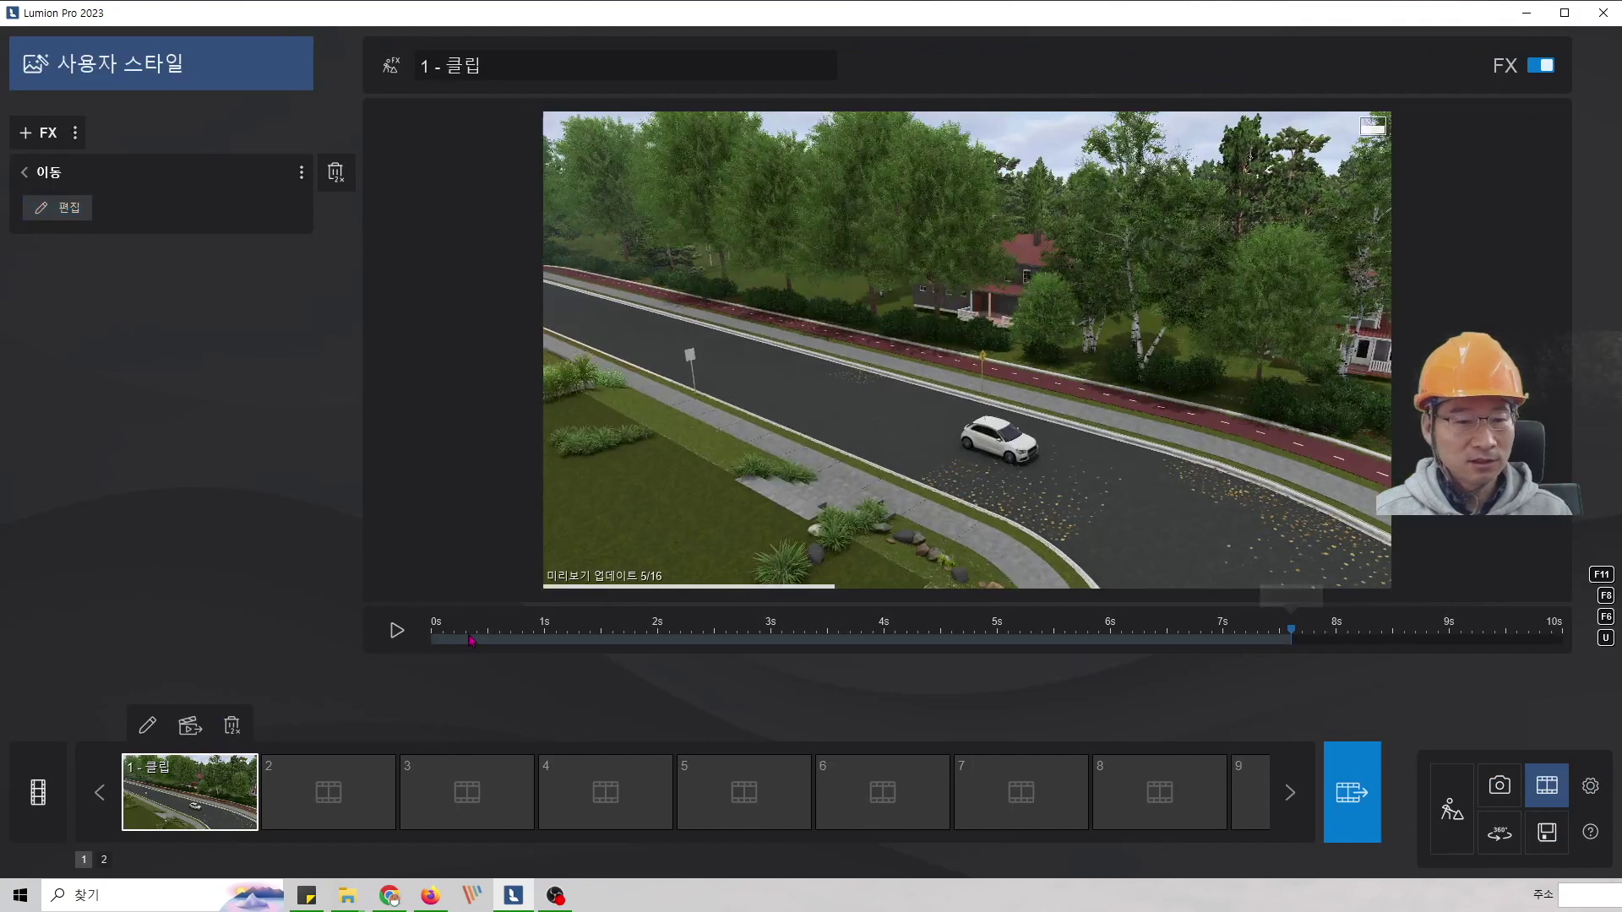
left_click(394, 627)
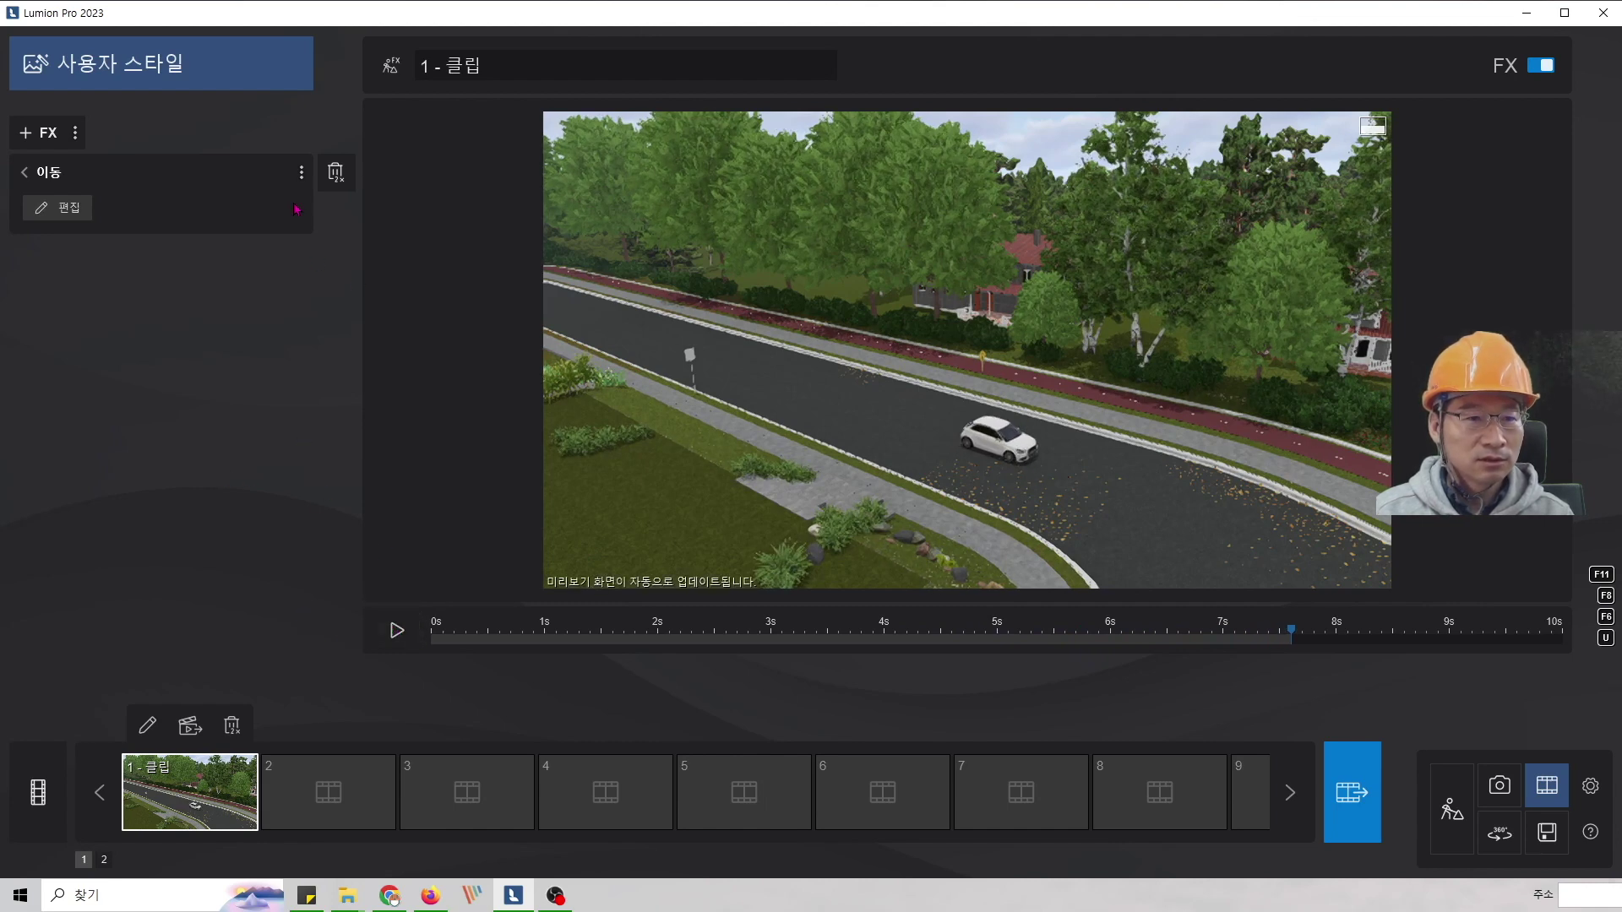
- Remove the Move effect from clip 1, keeping the wind effect
double_click(335, 177)
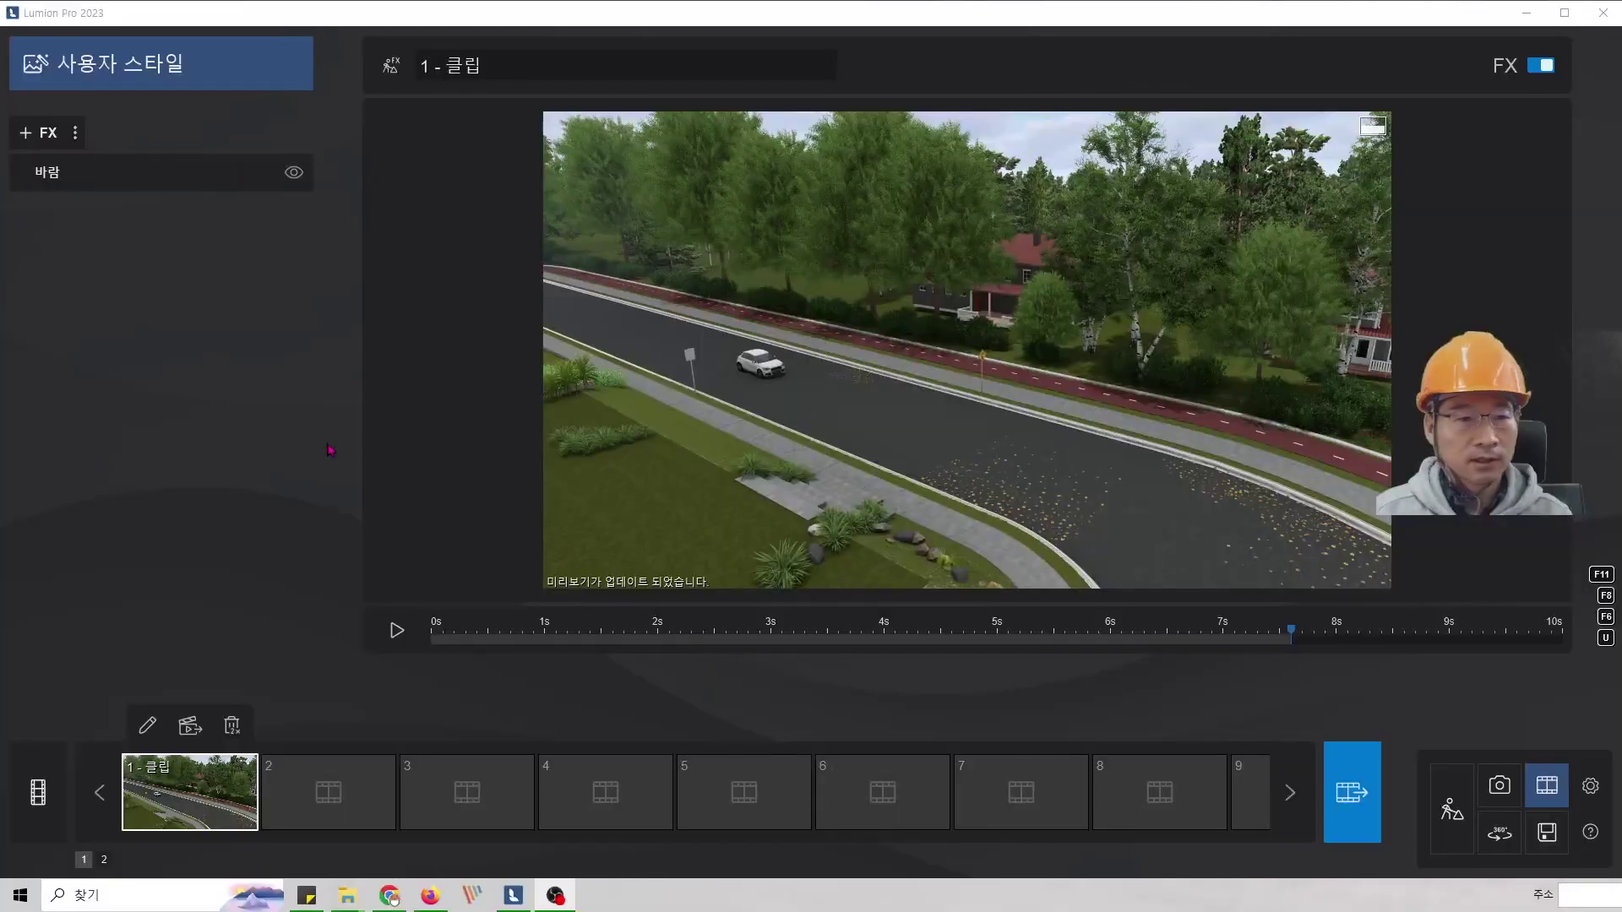
left_click(196, 425)
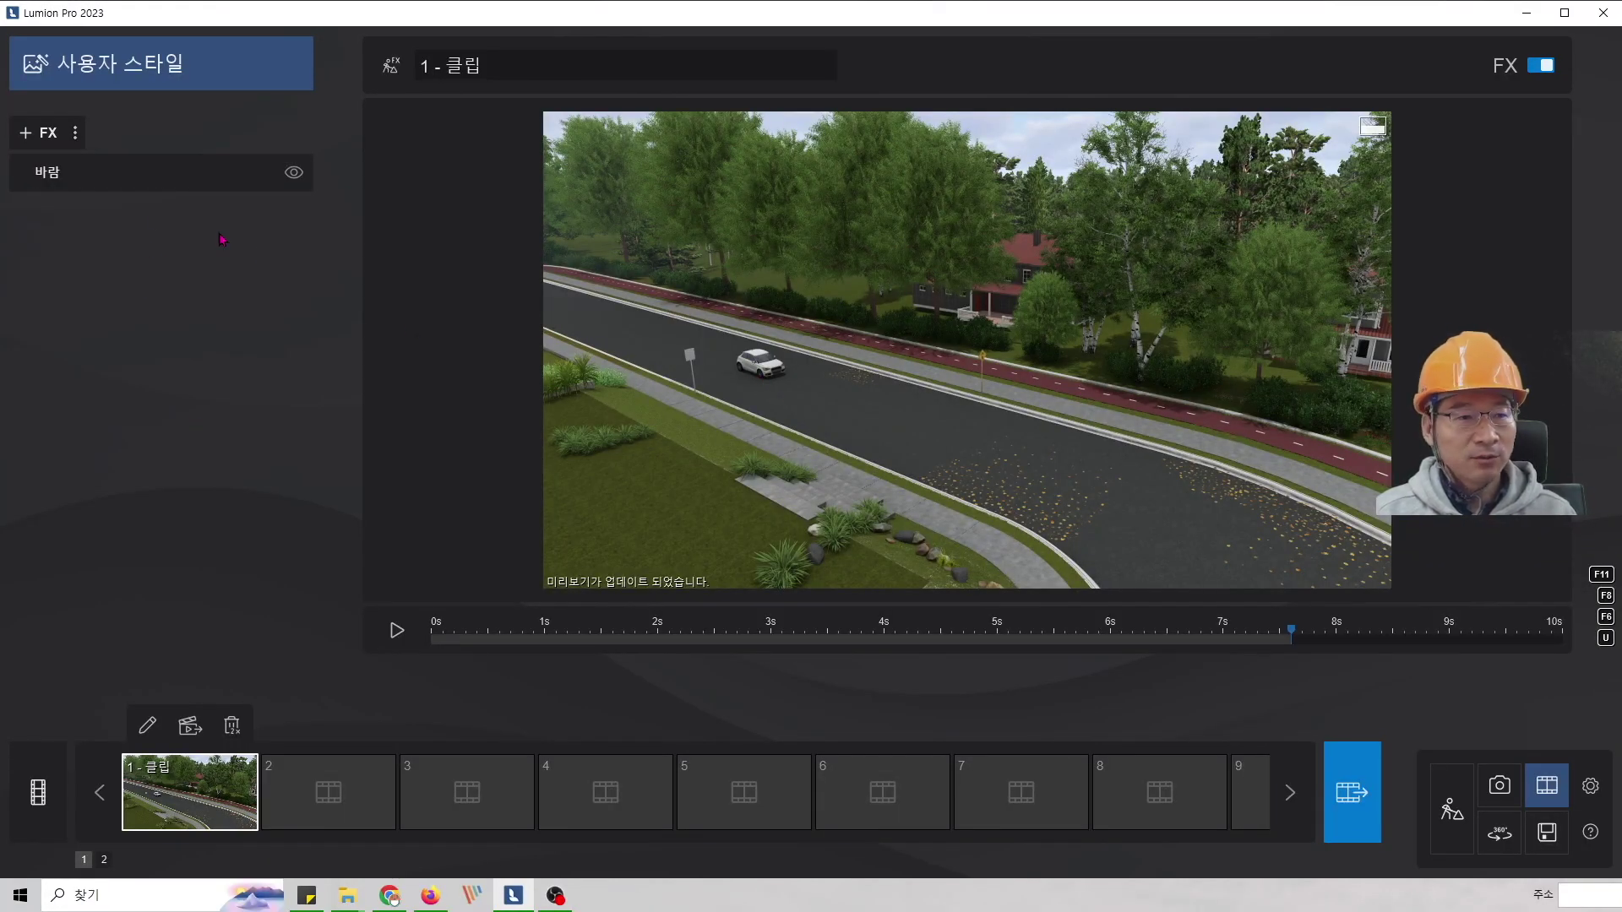
- Add the Advanced Move (고급 이동) effect to clip 1 and adjust its time offset (시간 편차)
left_click(38, 133)
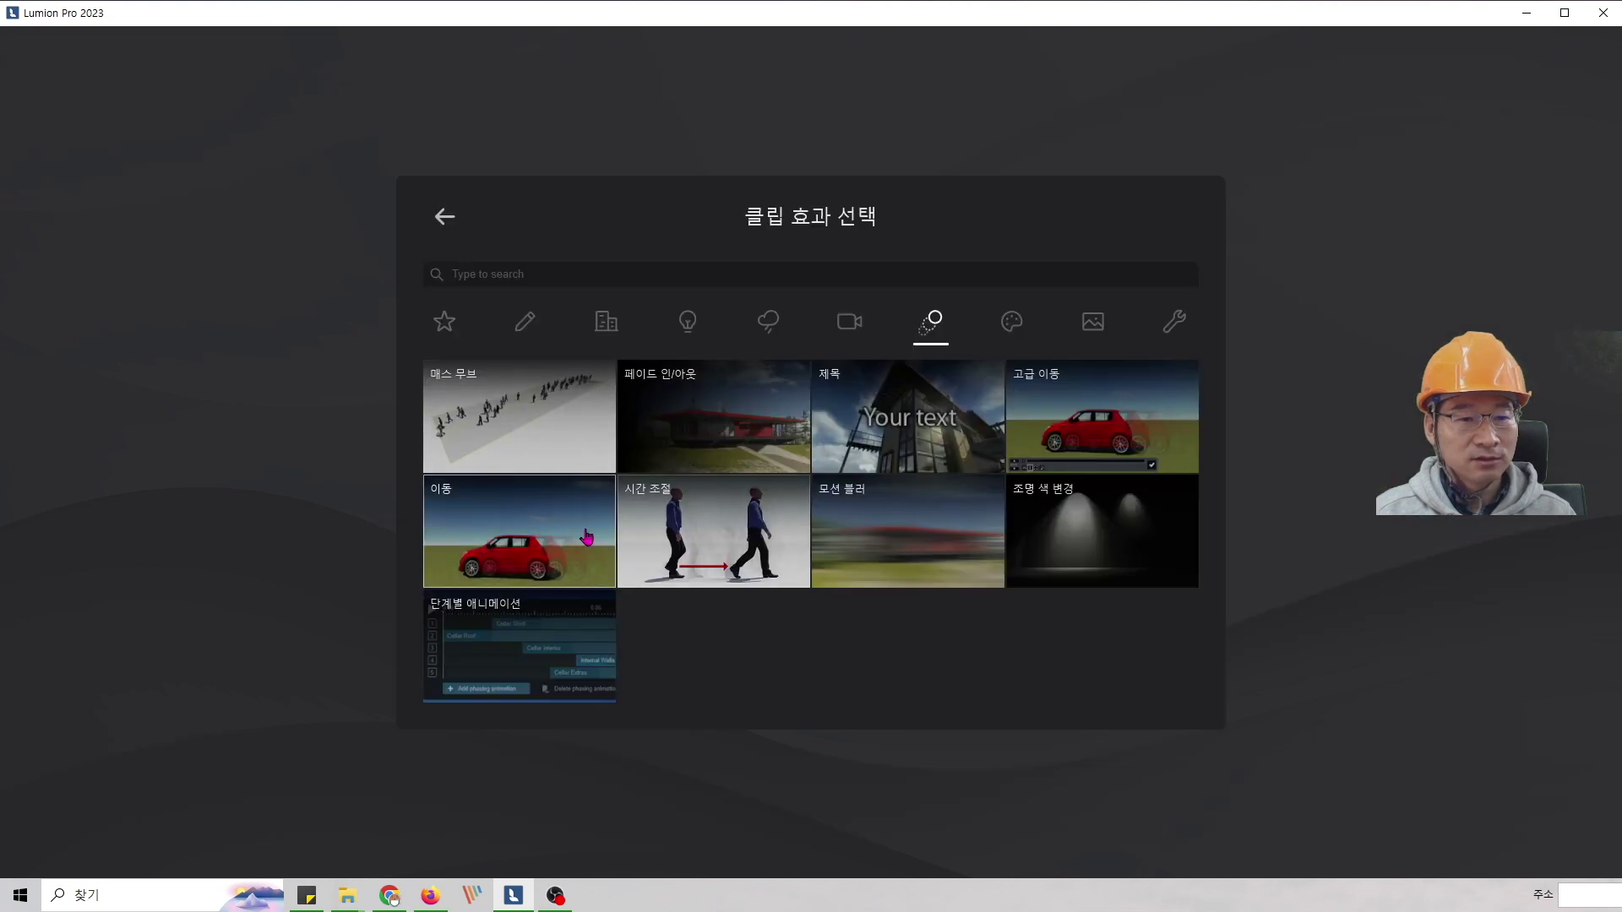
left_click(1084, 419)
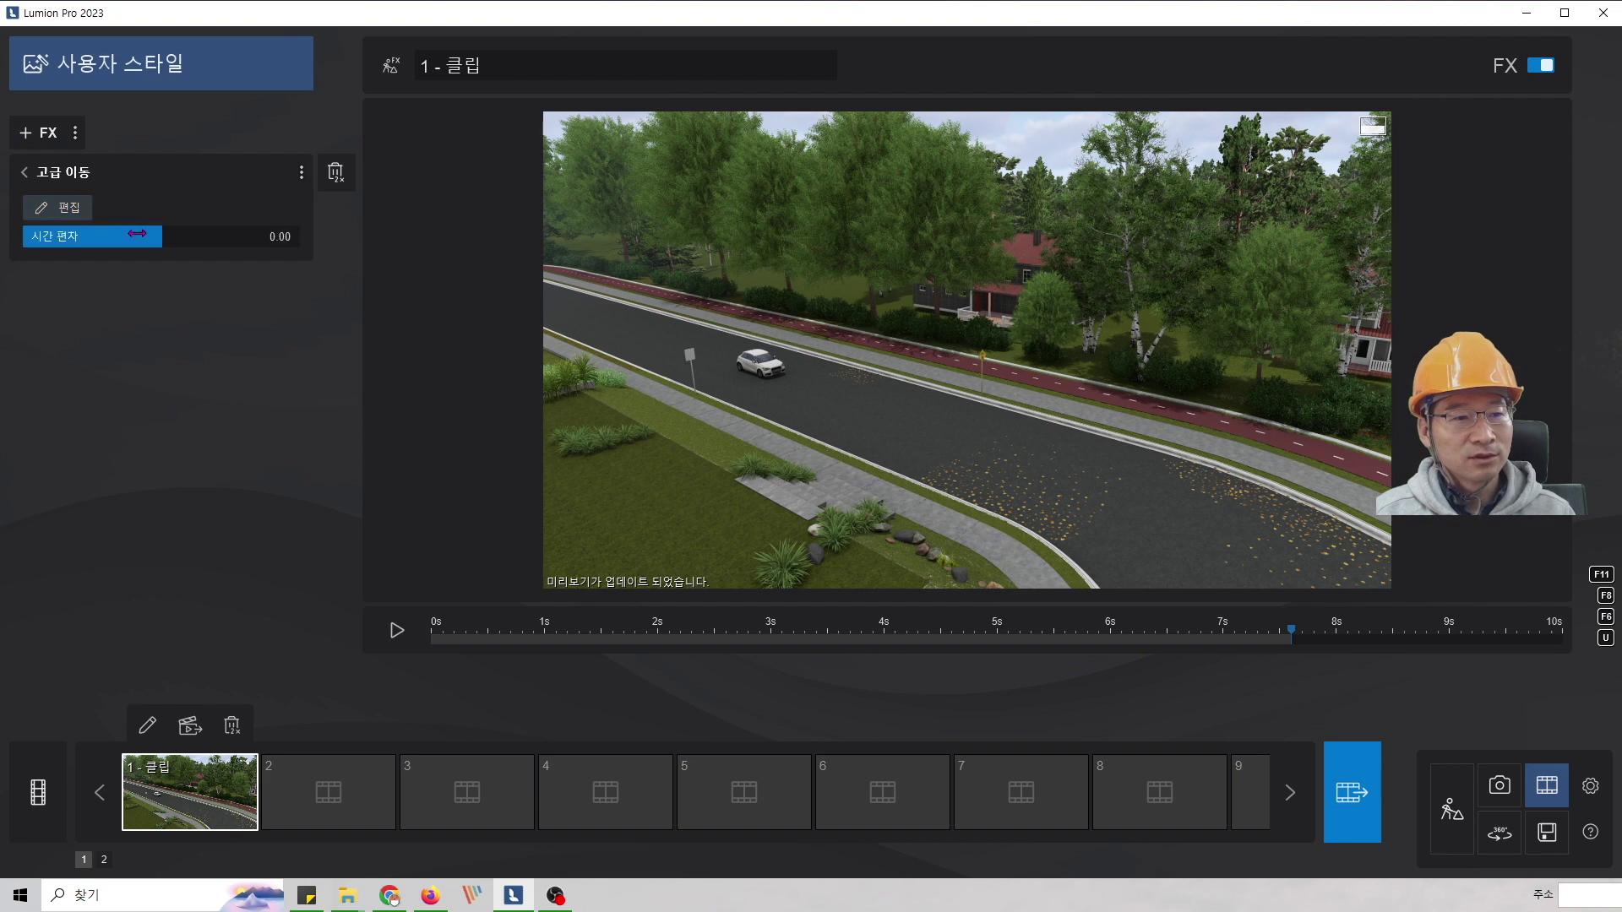
left_click_drag(144, 238, 317, 240)
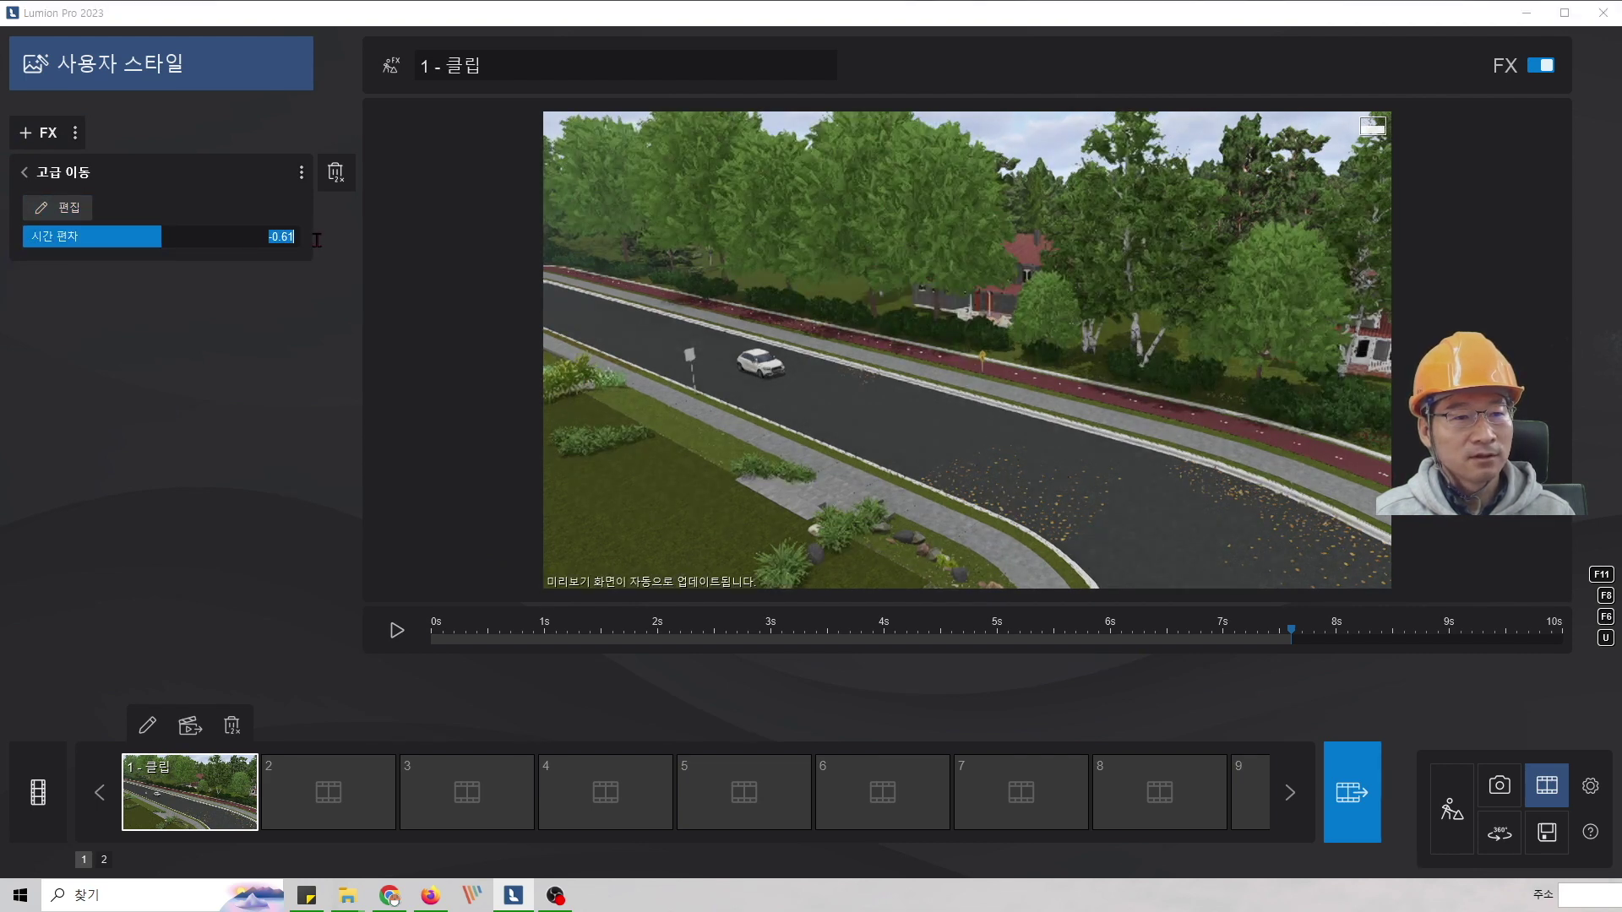
key("Return")
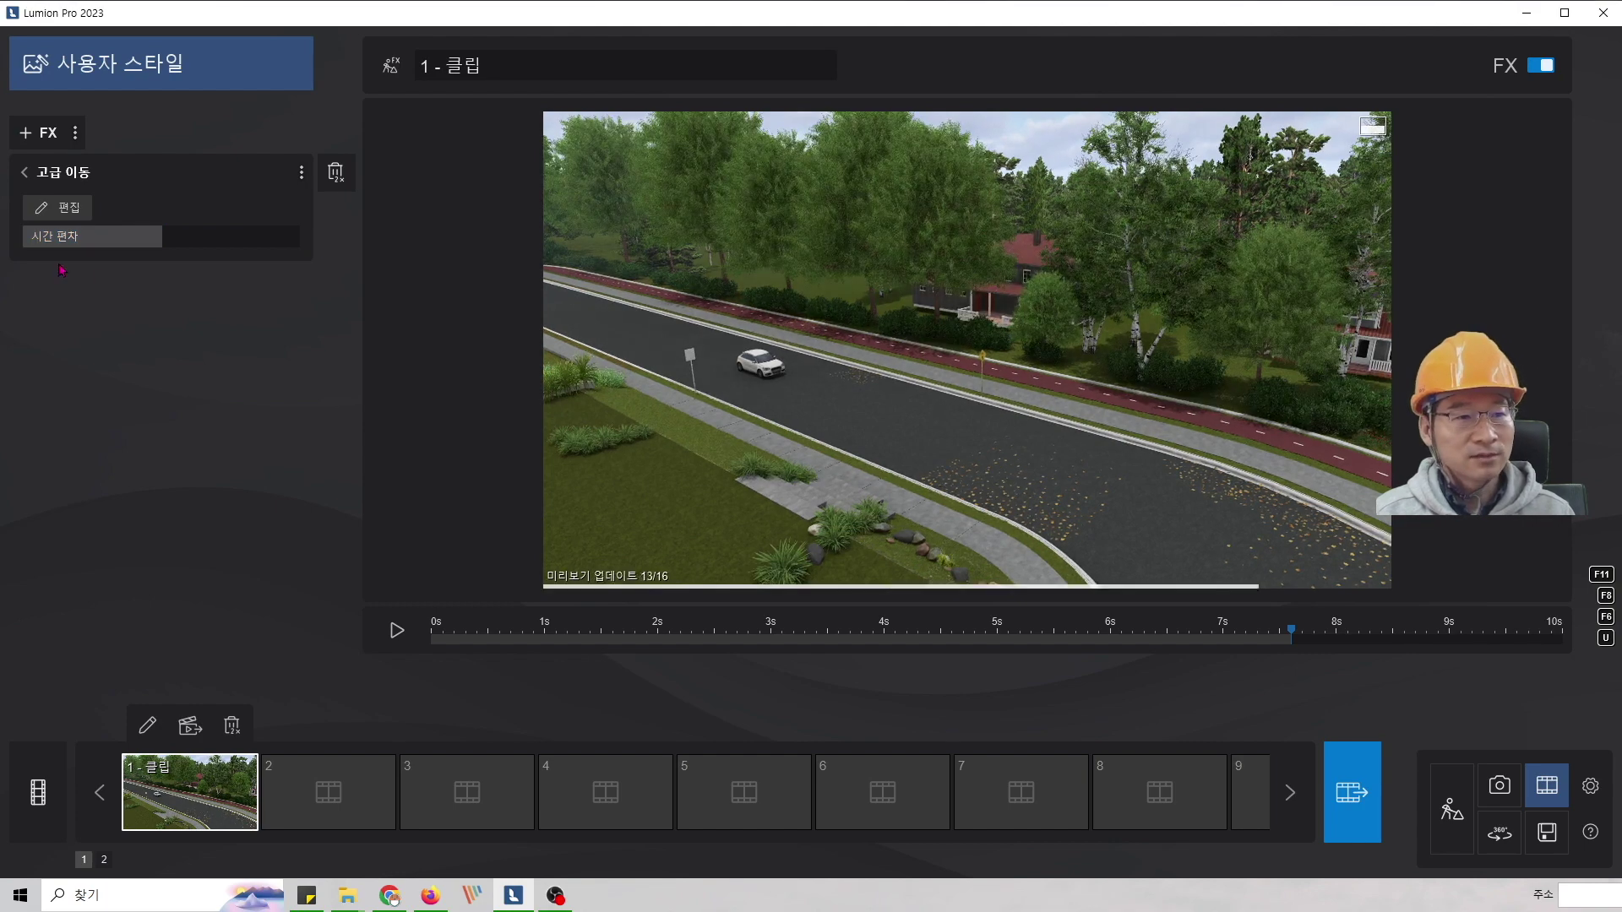
- In the Advanced Move editor, keyframe the car at 10 s farther down the road, at about X -8.67 m
left_click(55, 213)
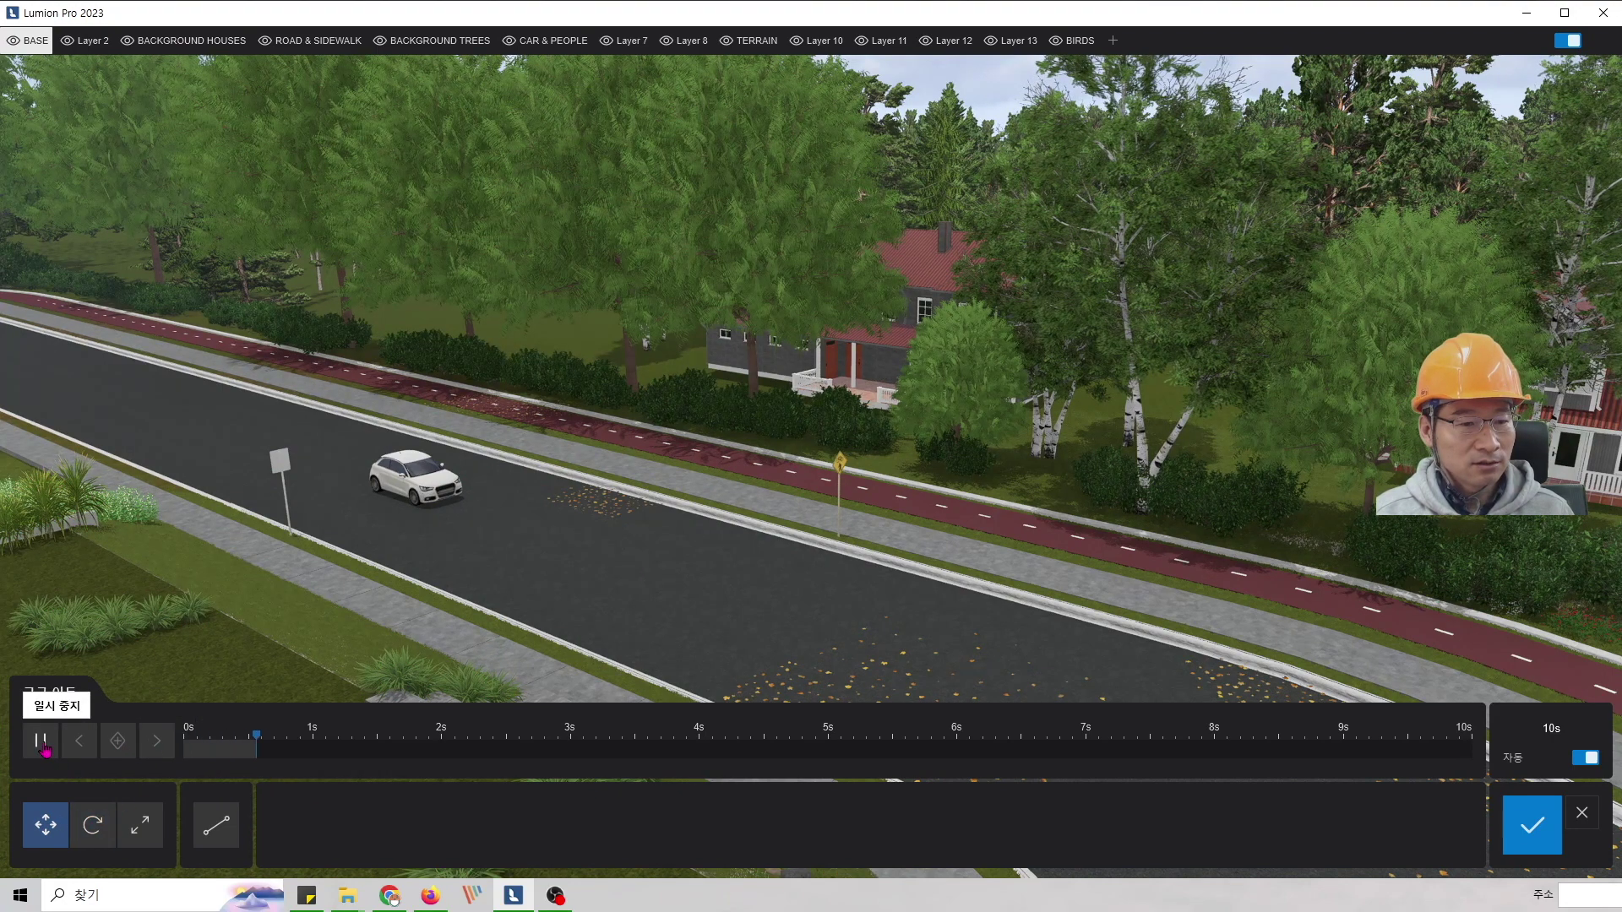
left_click_drag(276, 742, 184, 742)
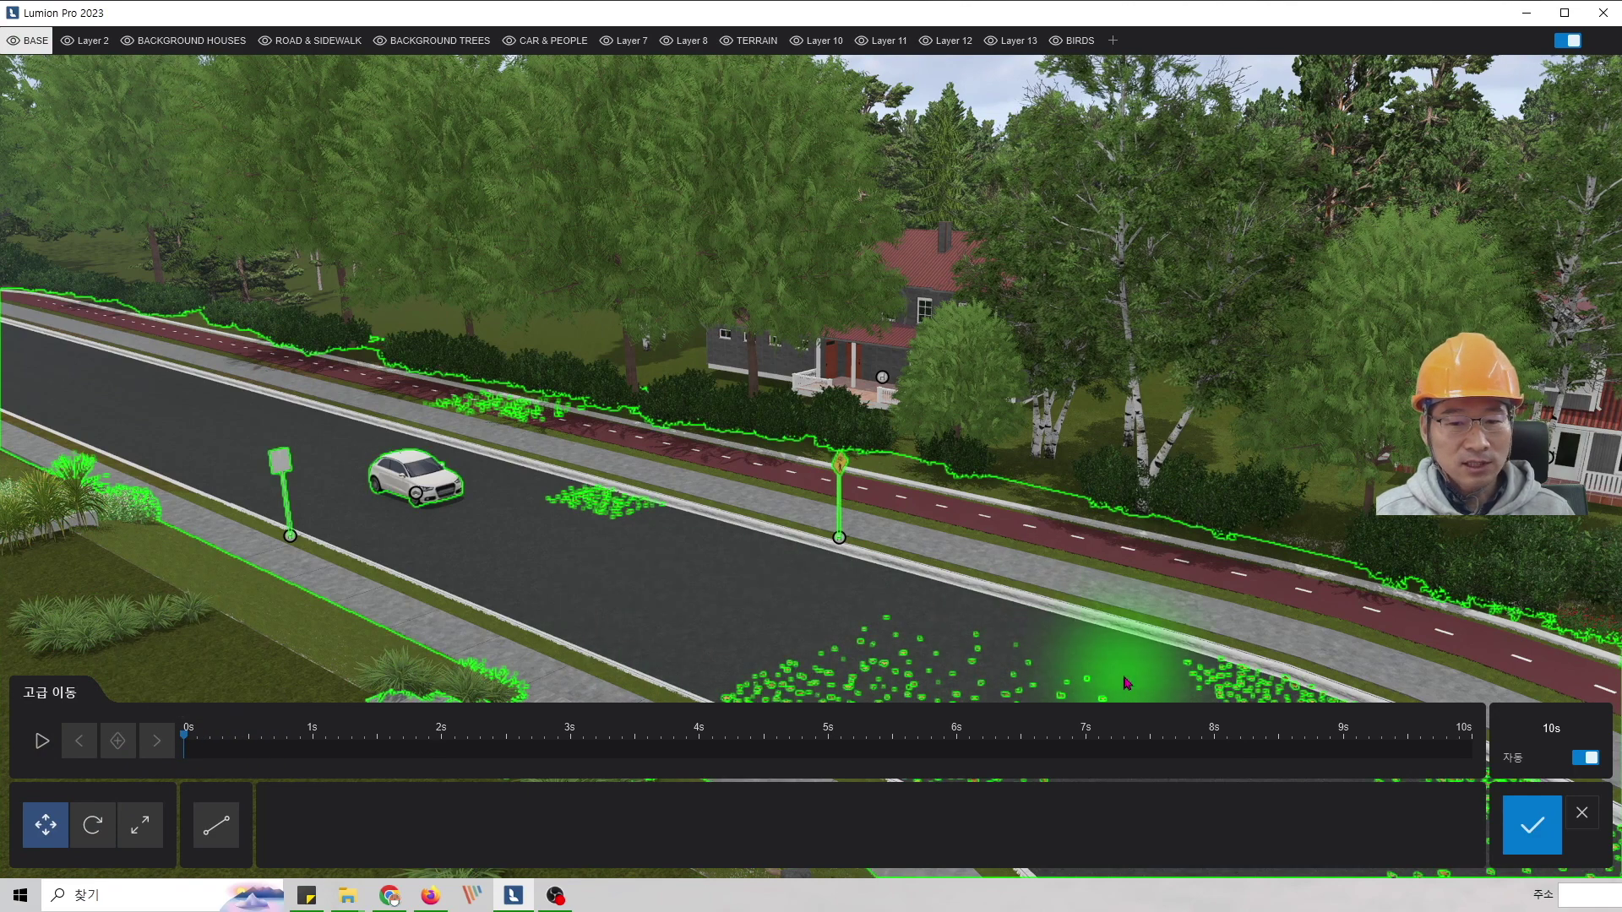
left_click_drag(216, 743, 1472, 745)
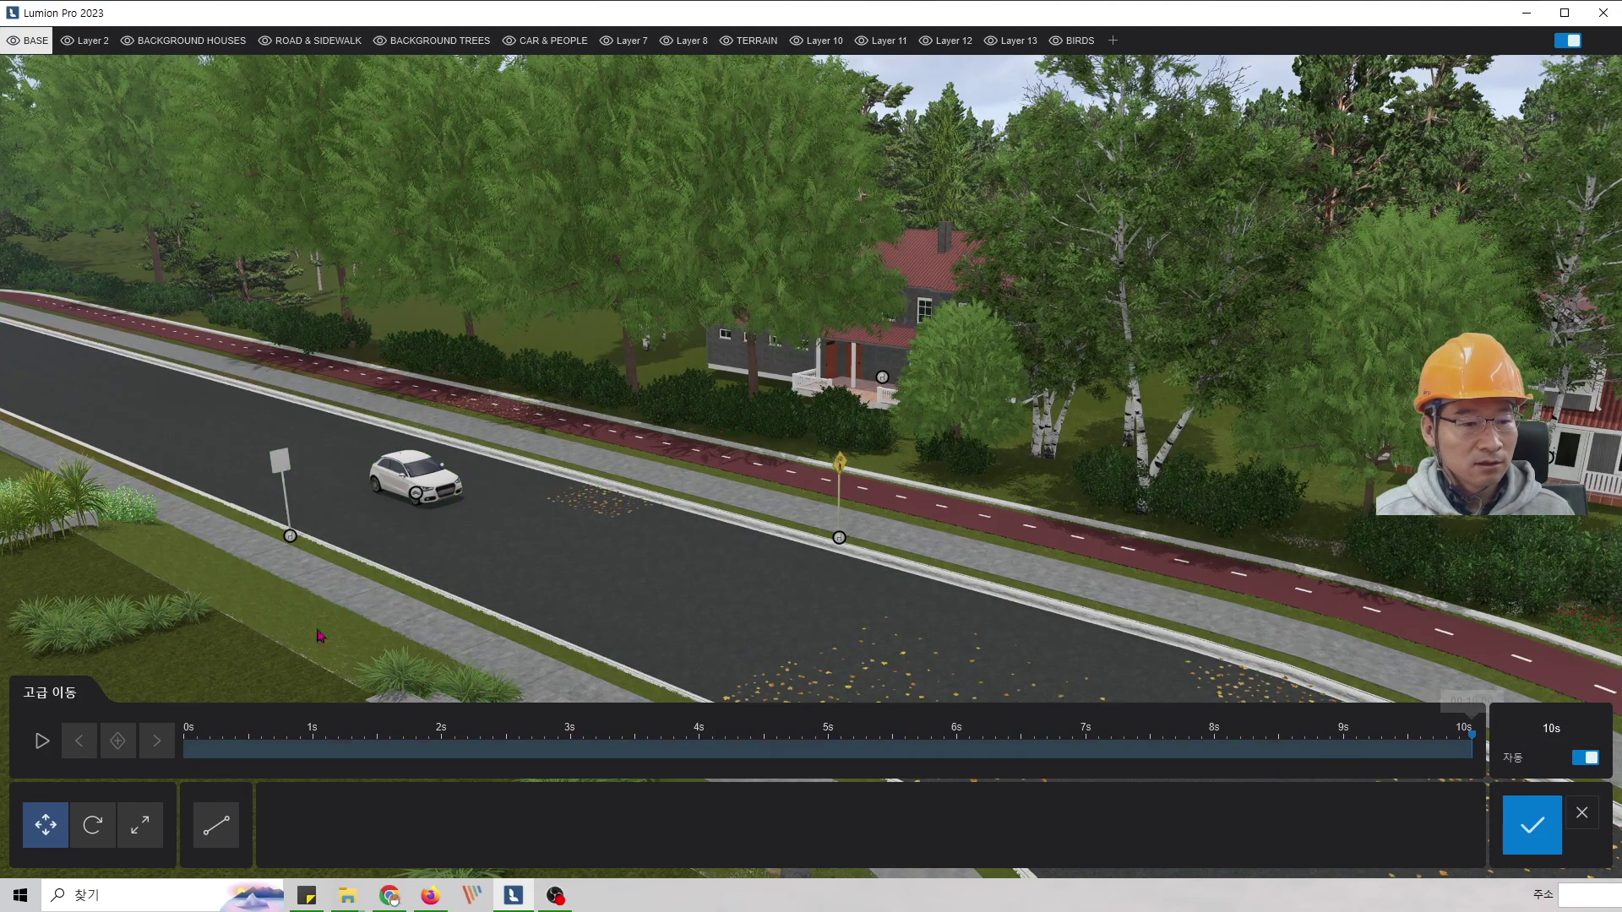
left_click(420, 507)
left_click_drag(420, 505, 1055, 718)
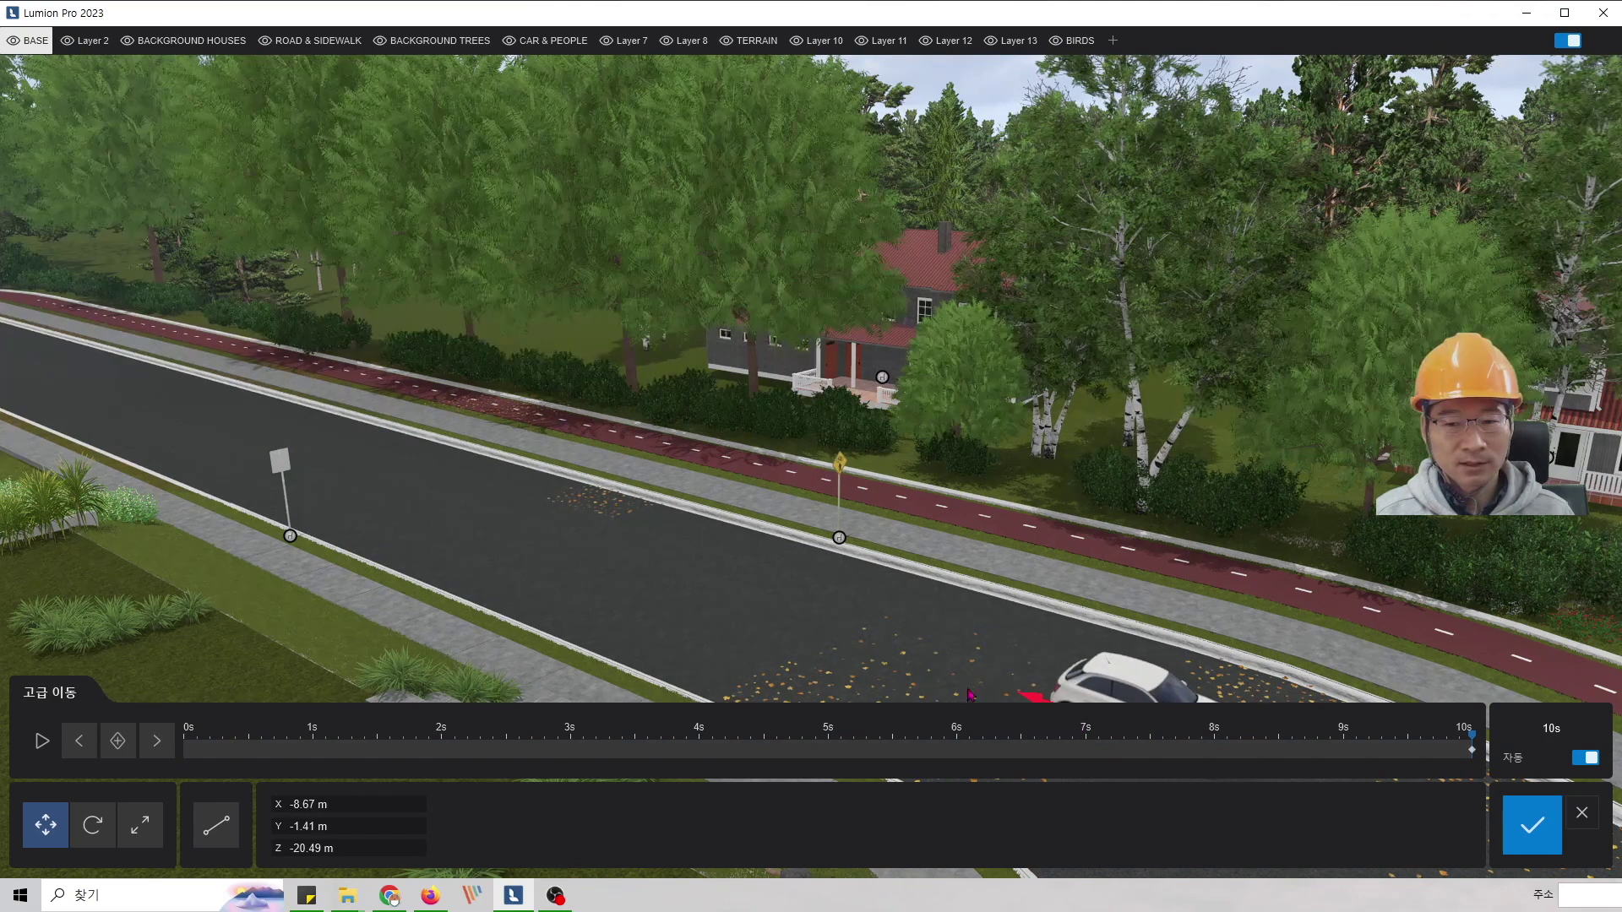
- Keyframe the car's starting position at 0 s back up the road, at about X 30.71 m, and preview its motion
left_click(46, 744)
left_click(47, 743)
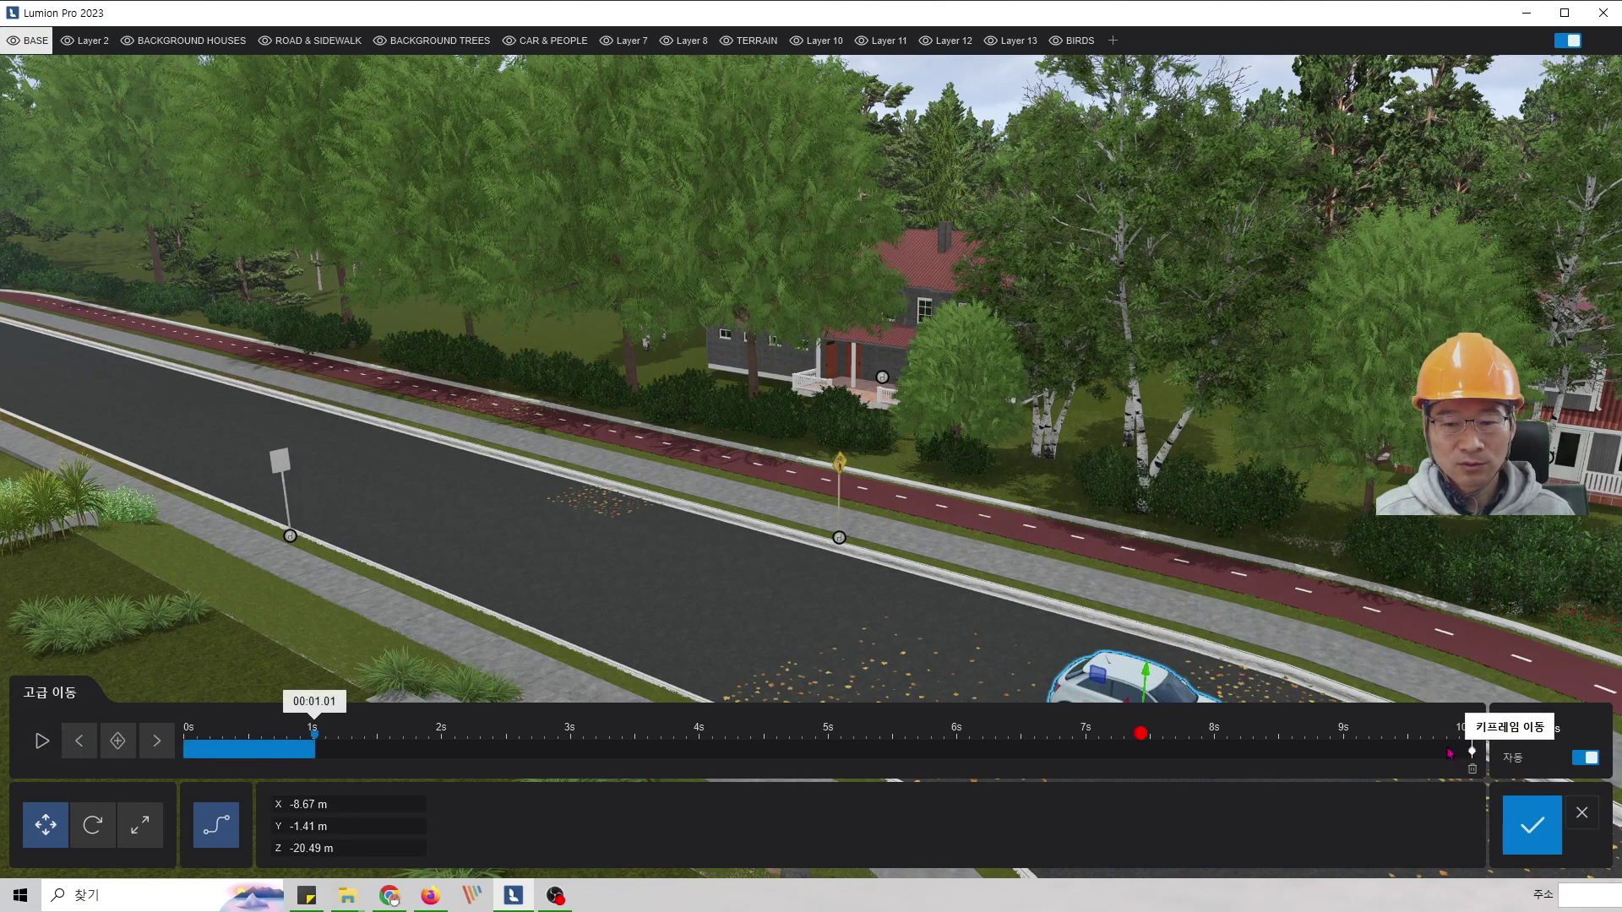
left_click_drag(579, 755, 175, 756)
right_click_drag(999, 503, 1002, 541)
left_click_drag(1090, 583, 253, 402)
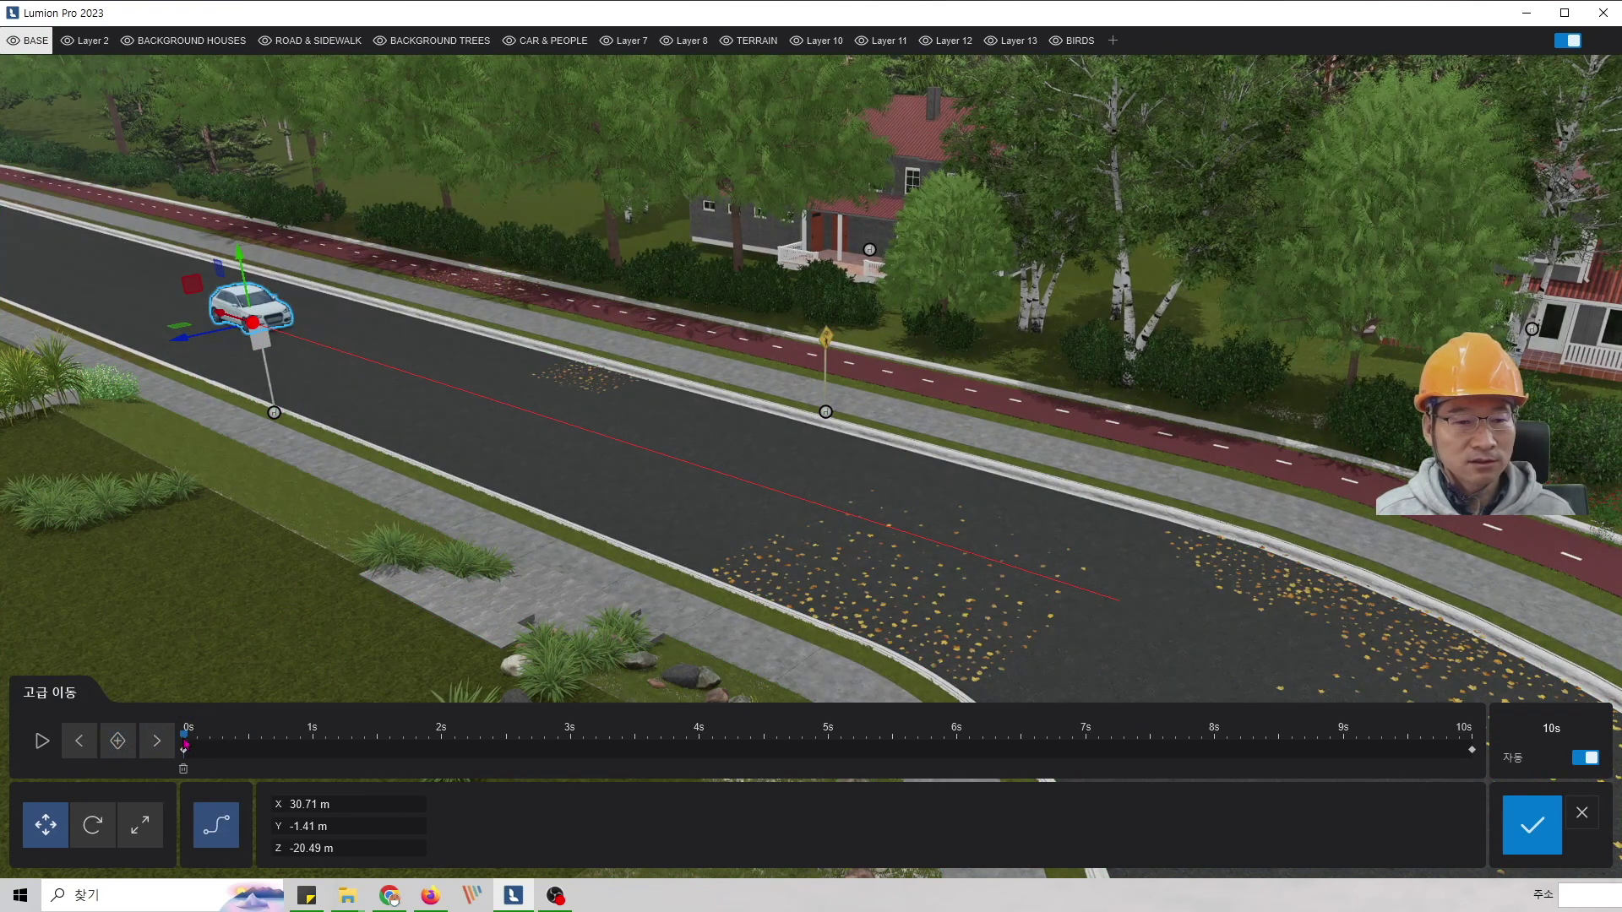
left_click(42, 743)
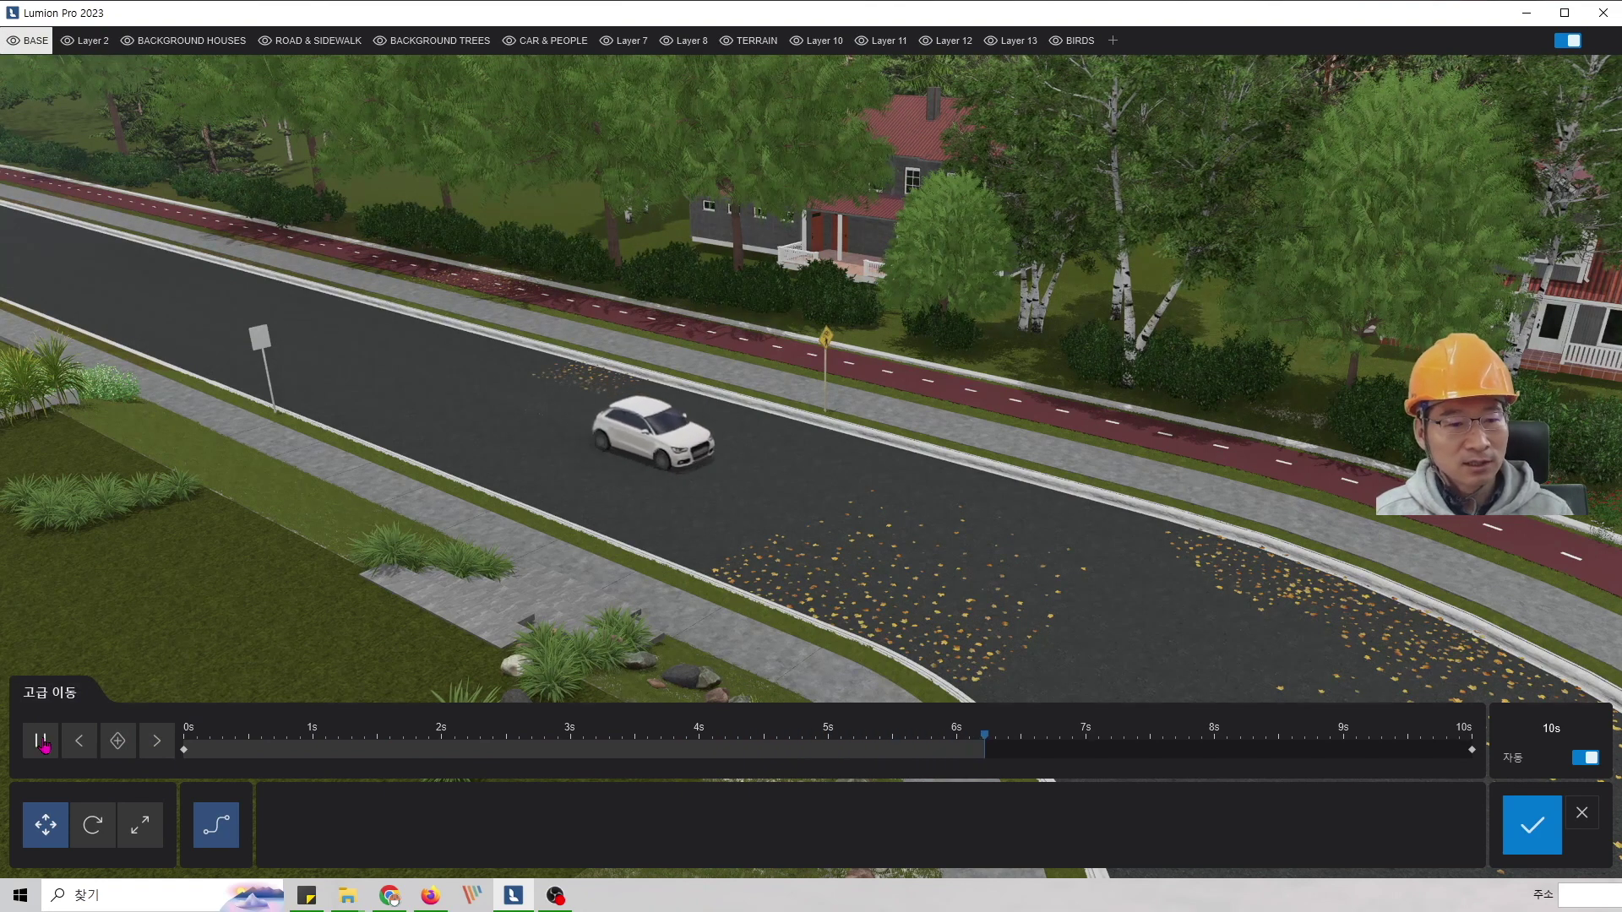
left_click(41, 743)
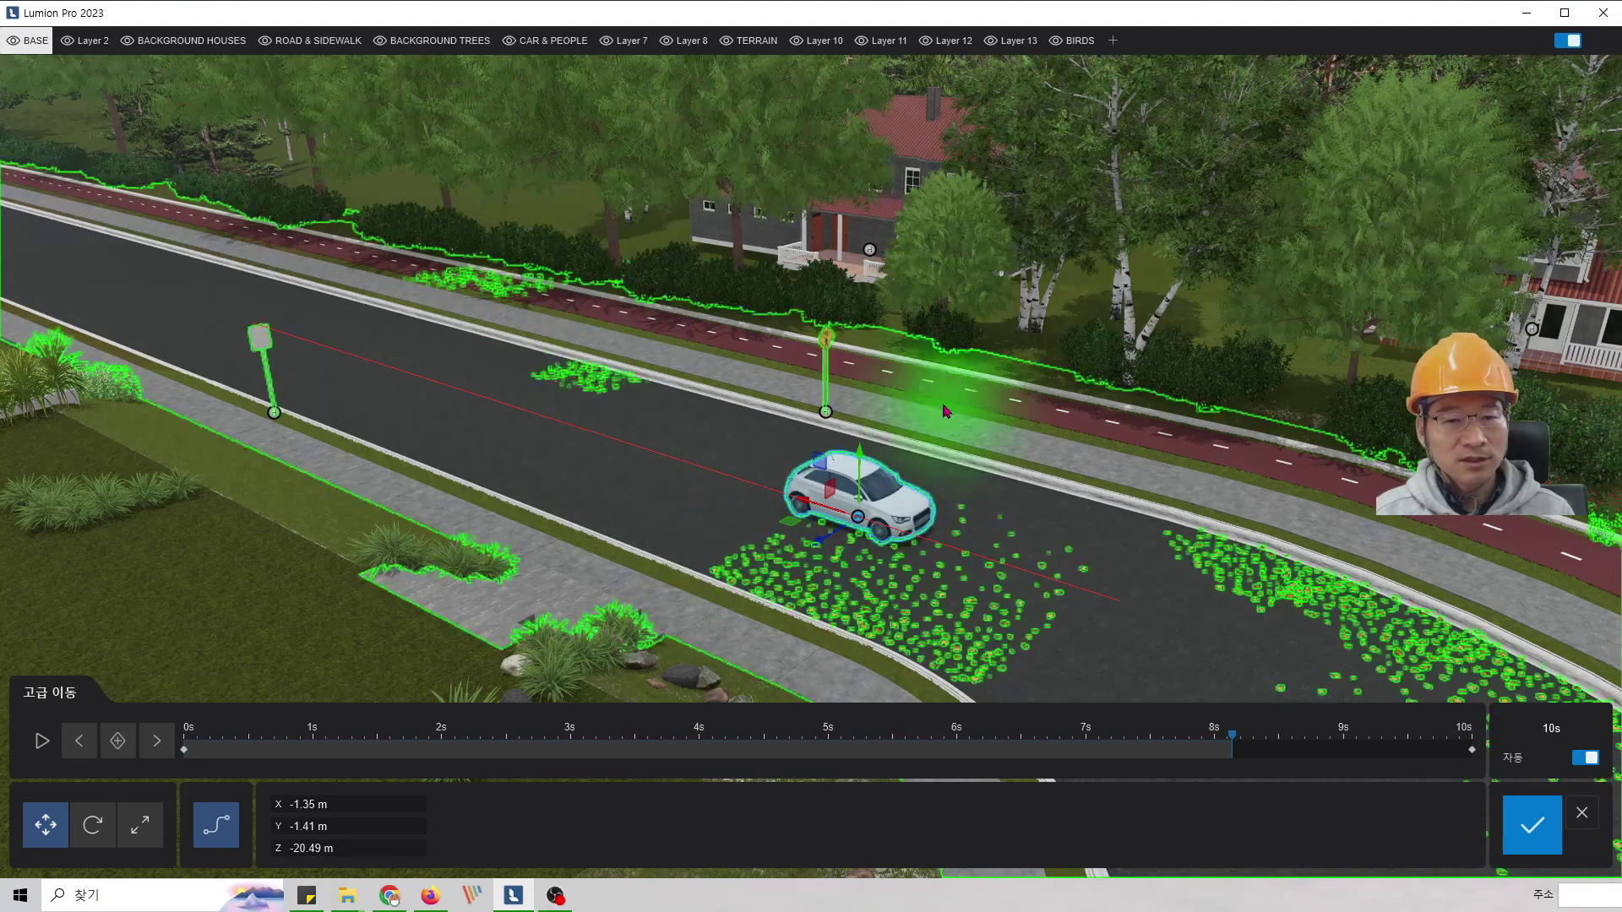
- Turn off automatic length for the Advanced Move animation, shorten its timeline to 5 s and play the car's motion
left_click(1582, 759)
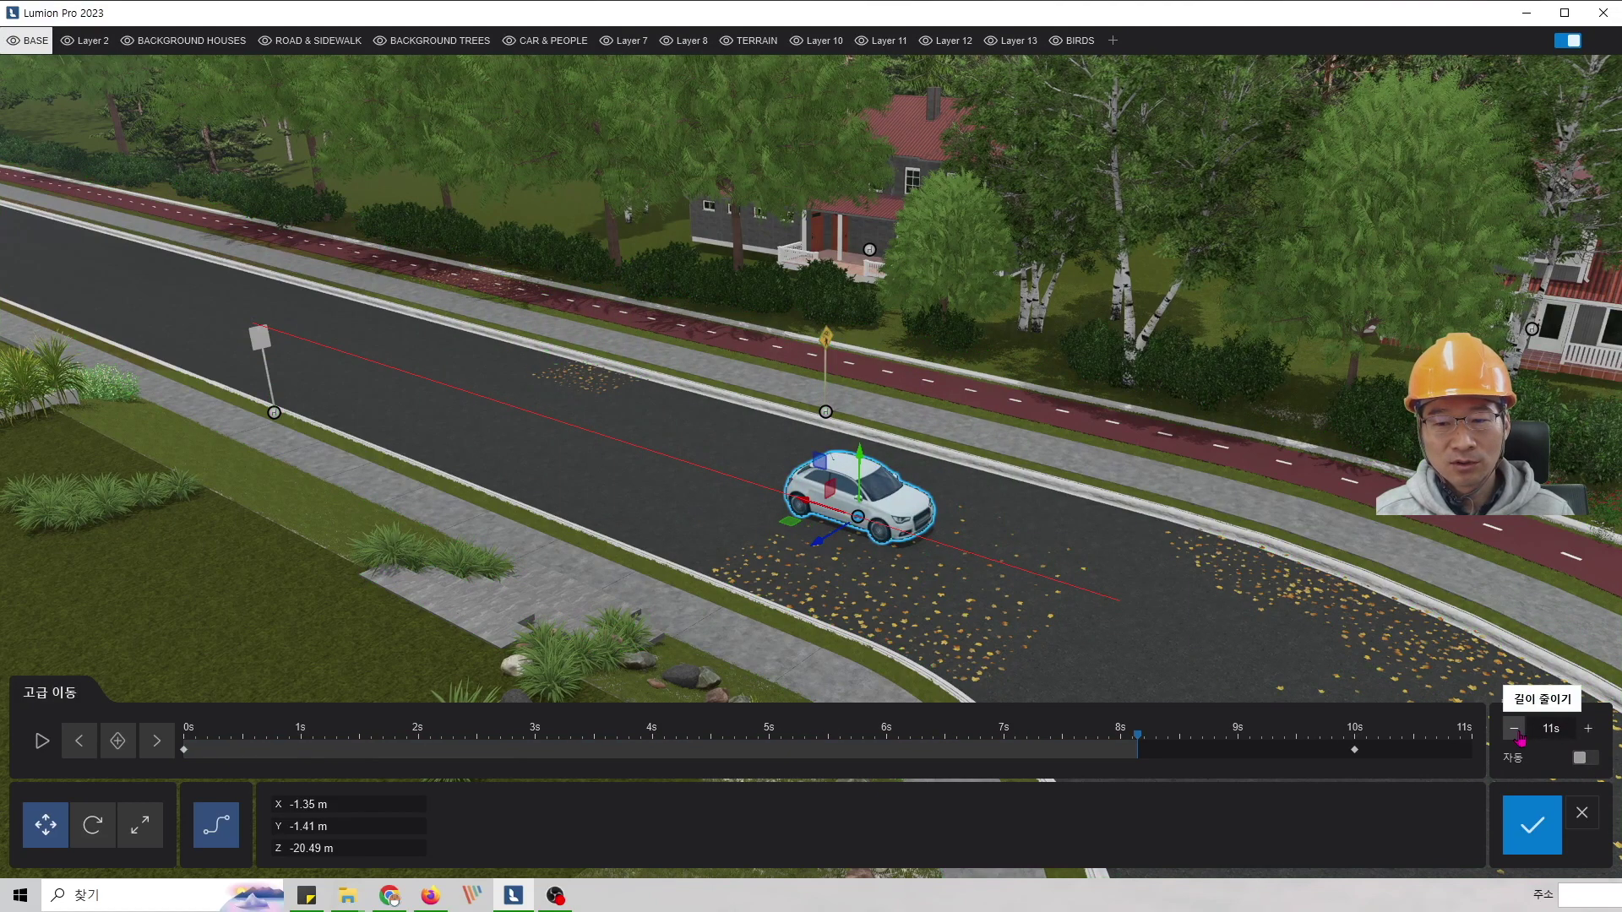
left_click(1518, 732)
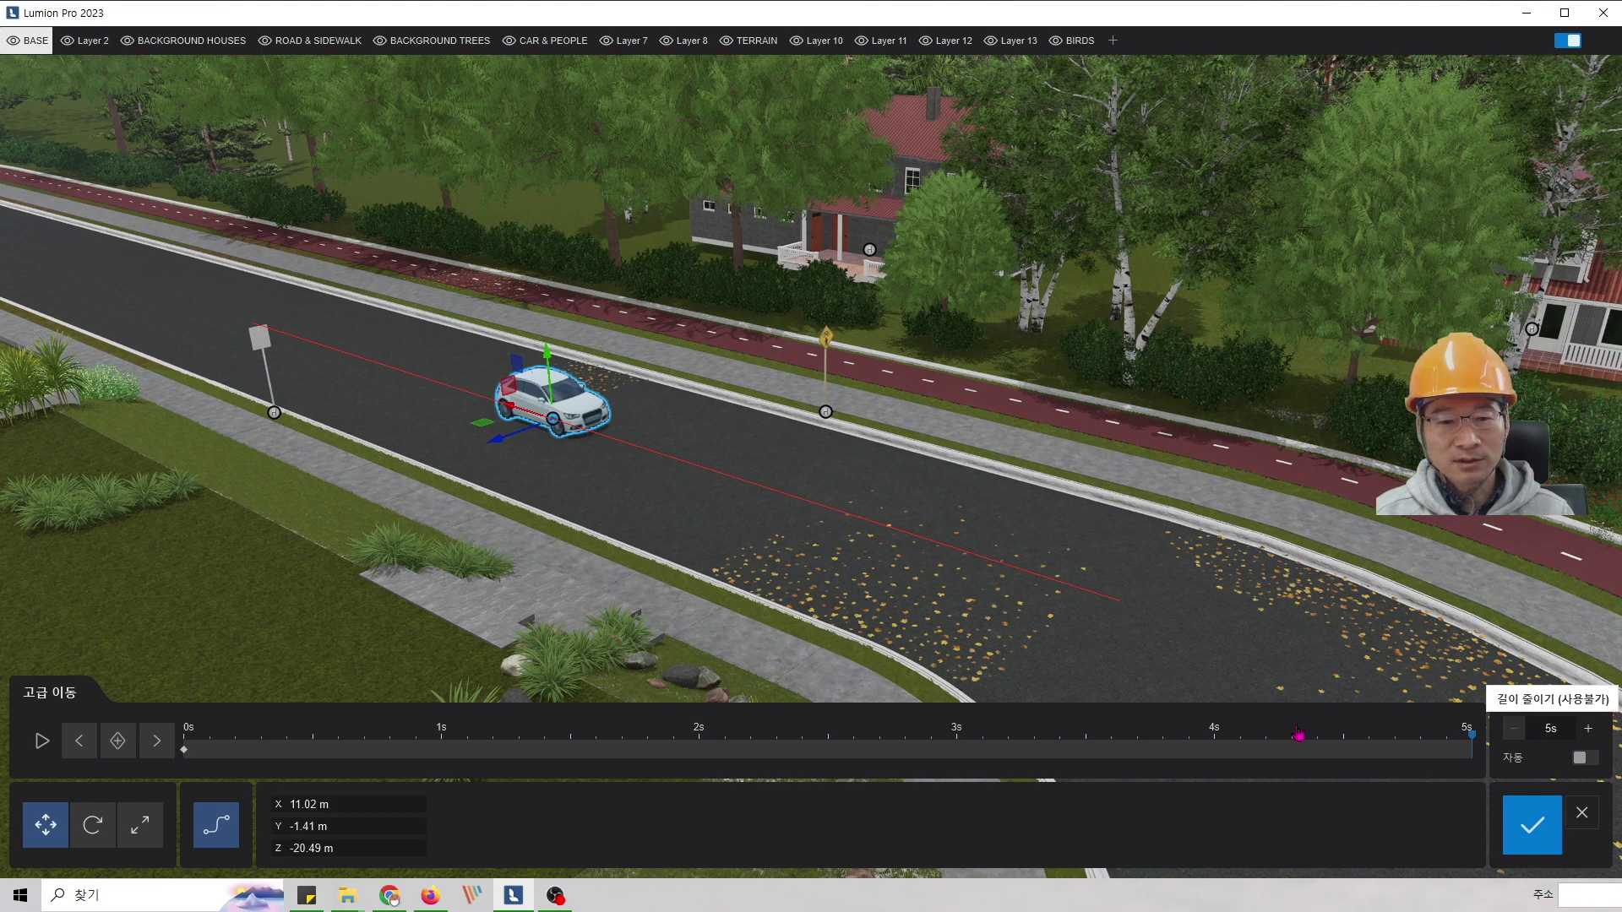
left_click(84, 741)
left_click(42, 741)
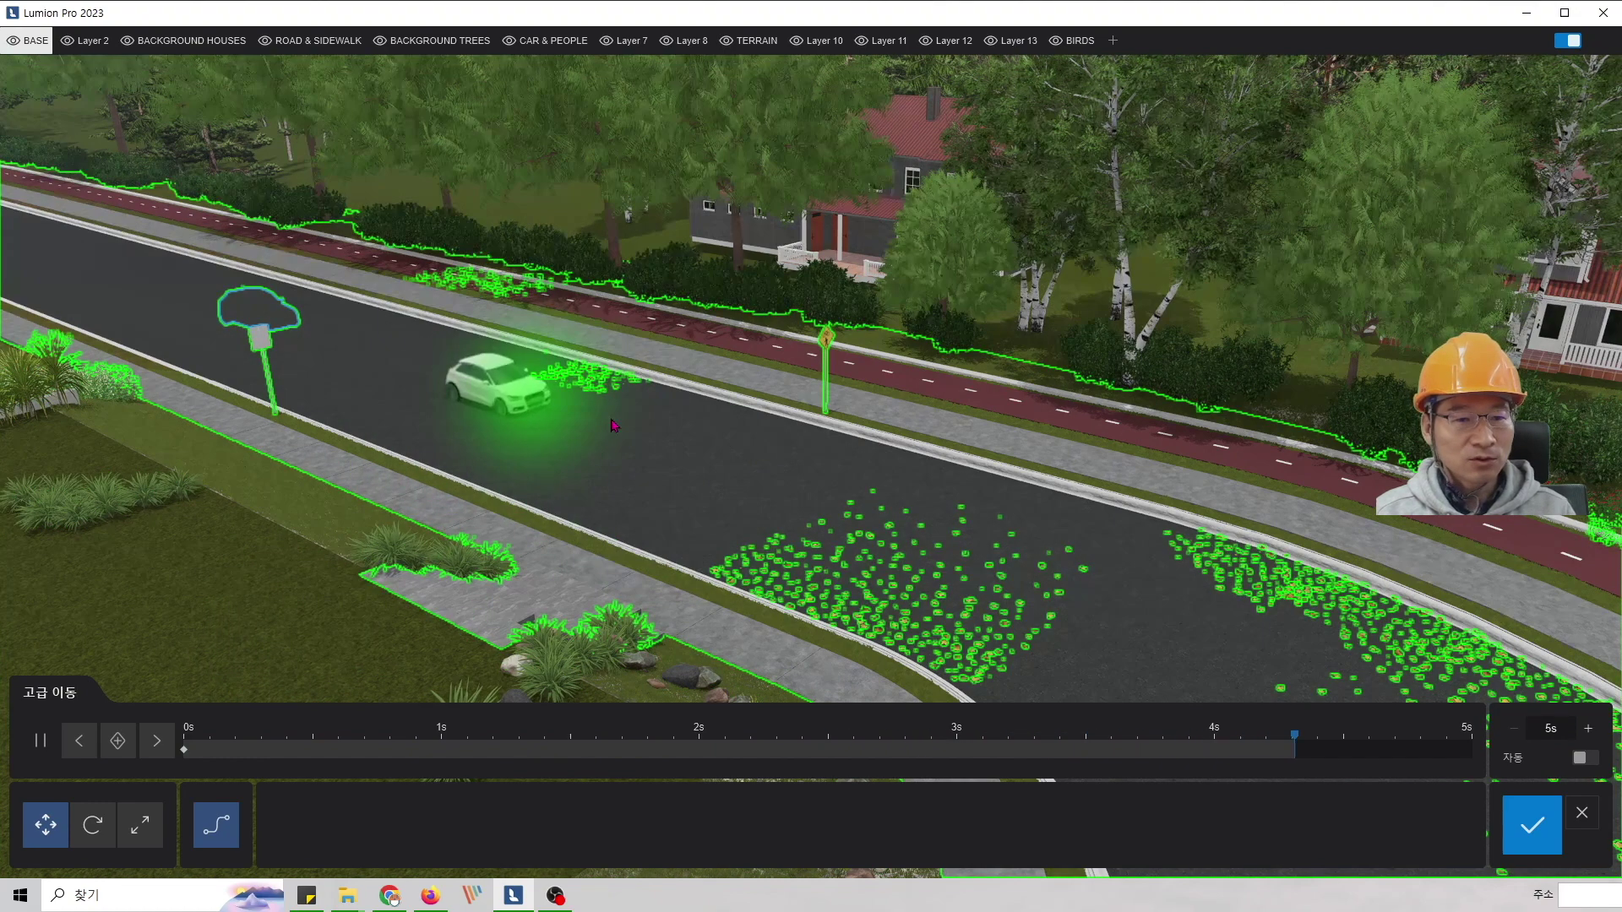
- Lengthen the Advanced Move timeline to 35 s and save the animation back to clip 1
left_click(1590, 730)
left_click(1590, 730)
left_click(1590, 729)
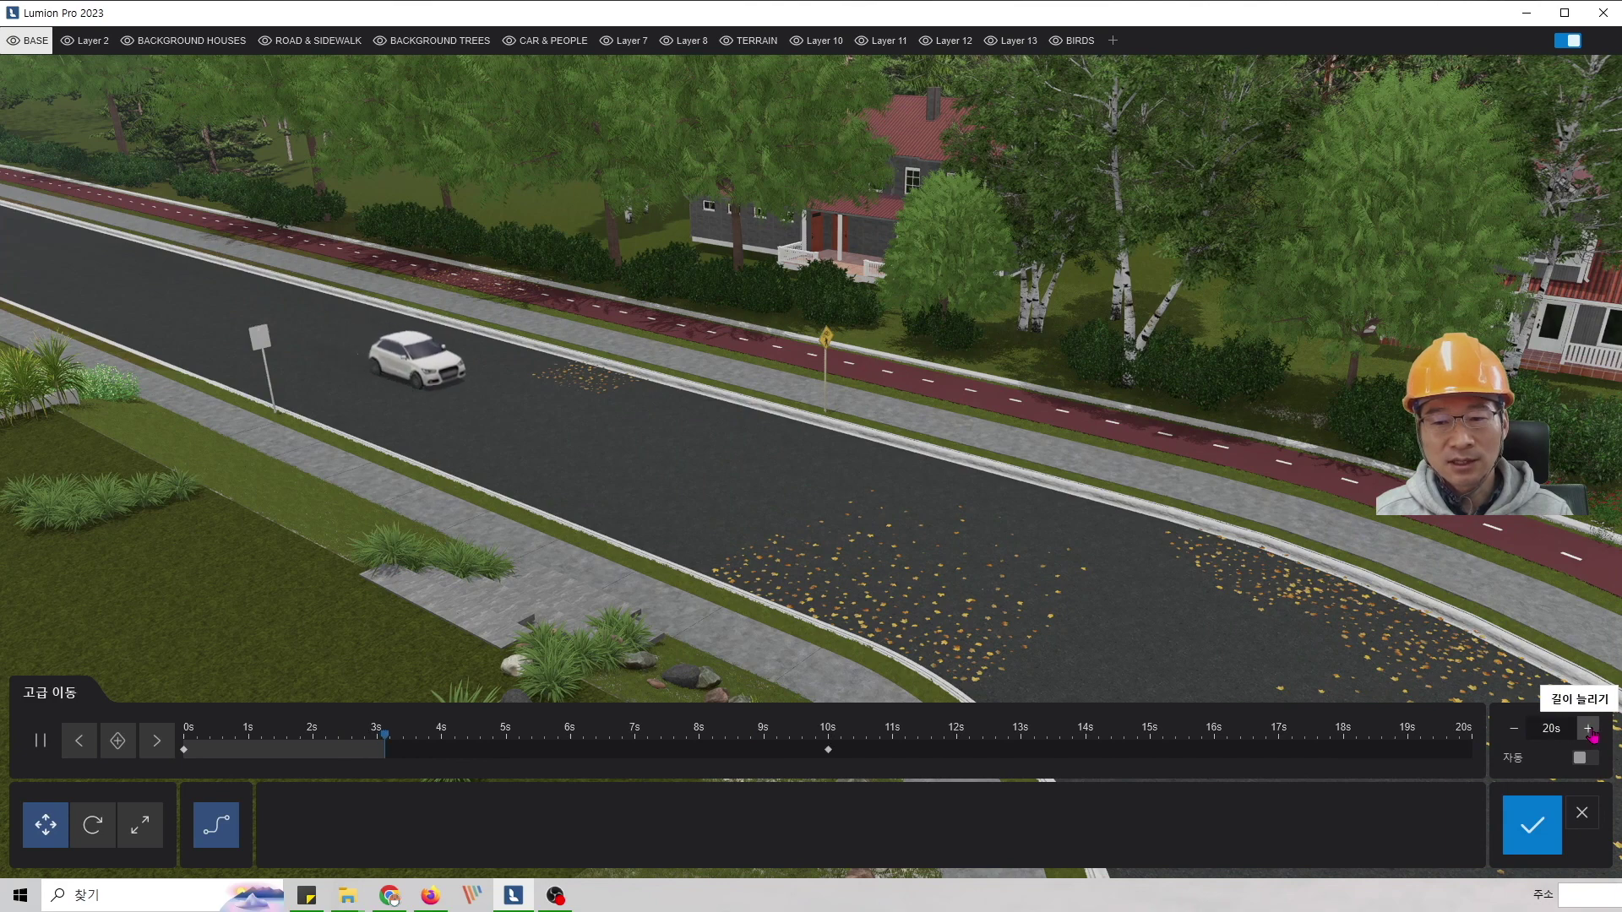
left_click(1590, 730)
left_click(1590, 730)
left_click(1590, 730)
left_click(1532, 825)
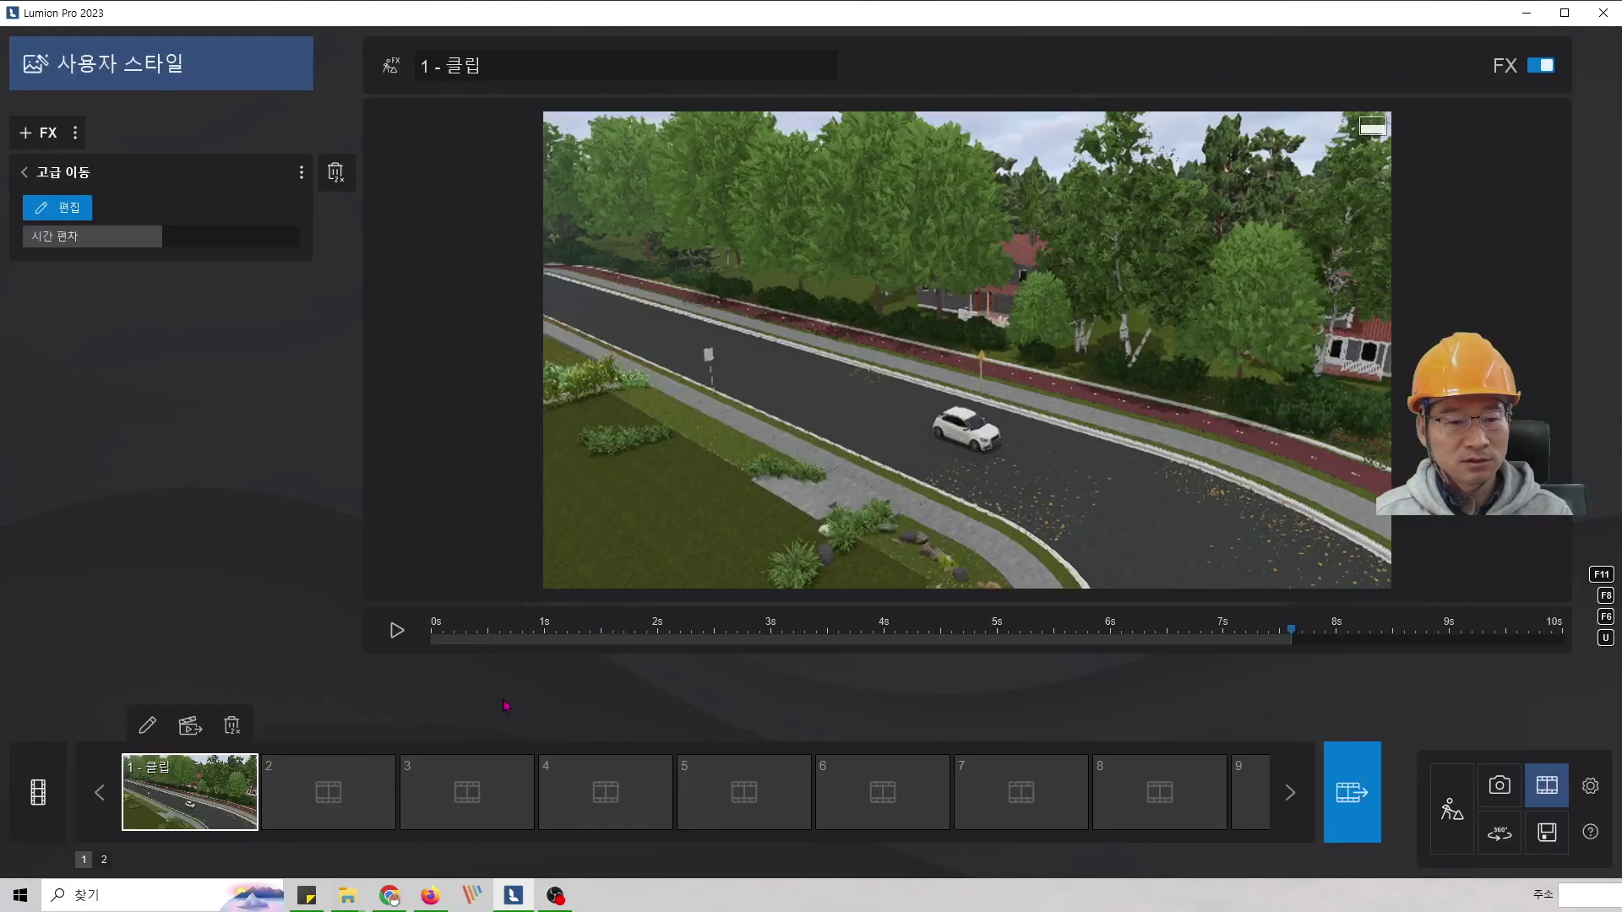
- Set the Advanced Move time offset (시간 편차) to 13.41 and play the clip from the start to check the car
left_click(395, 639)
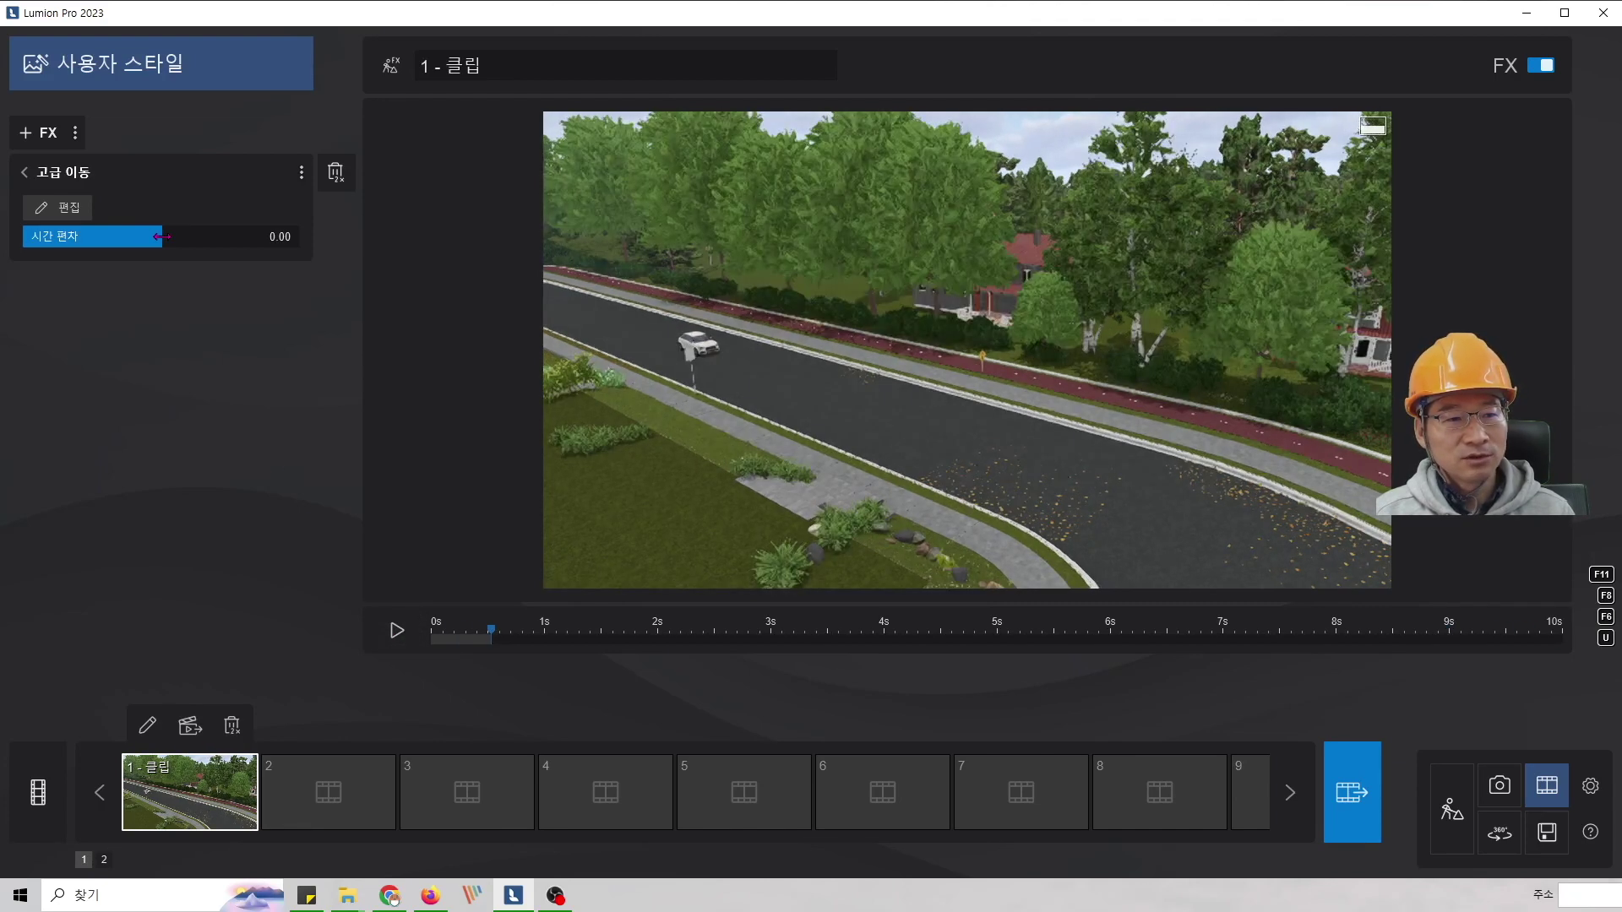
left_click_drag(166, 237, 180, 237)
left_click_drag(479, 643, 426, 648)
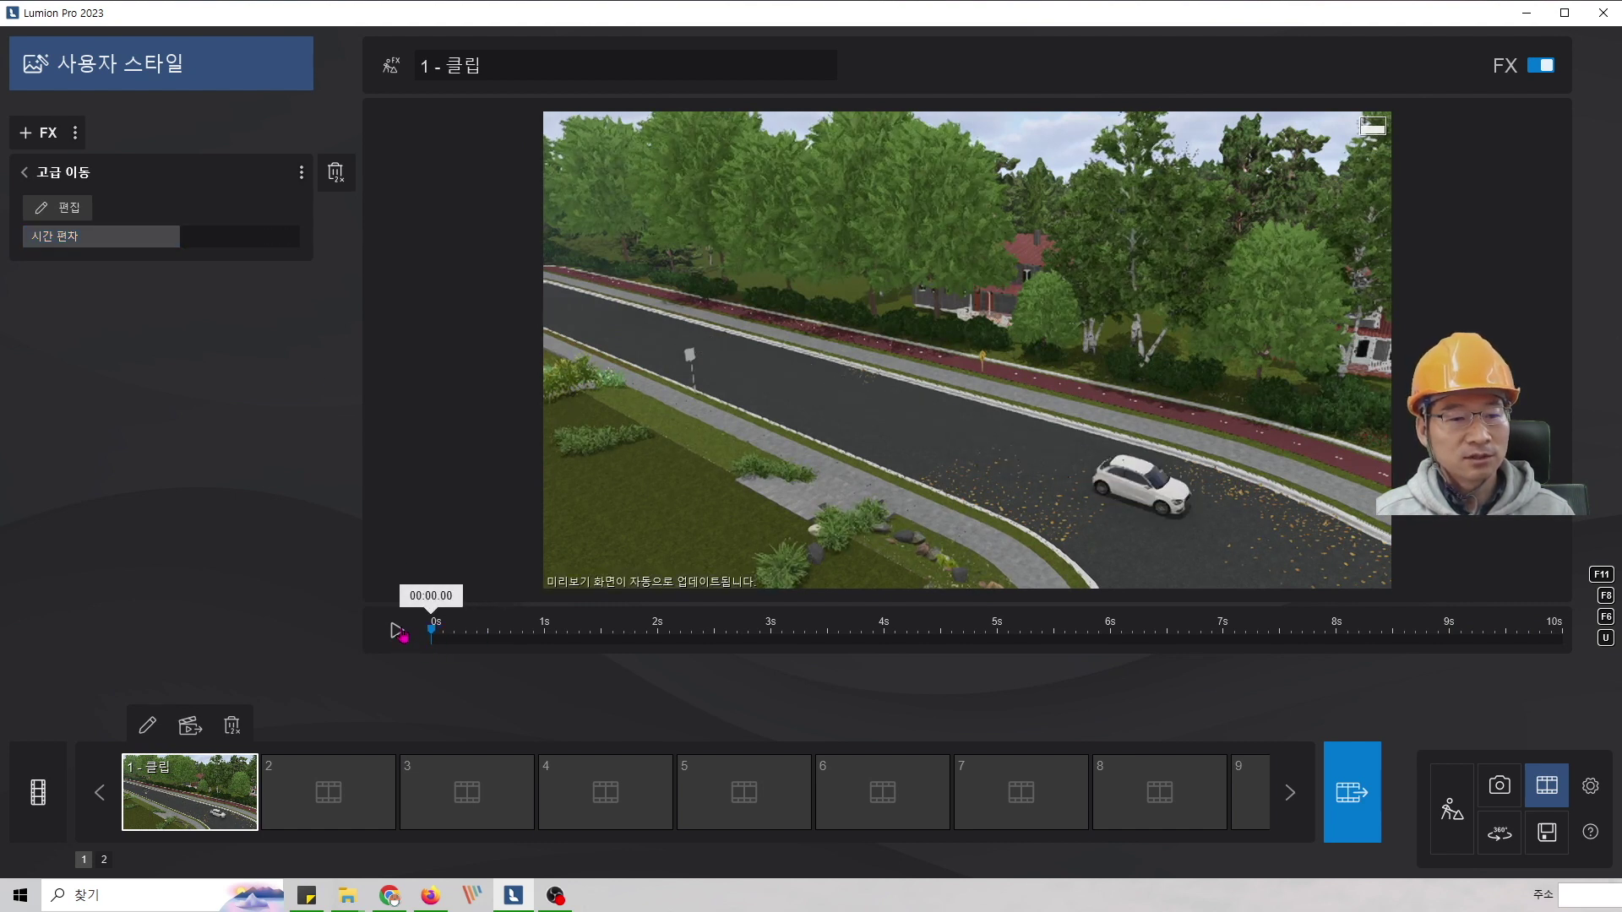
left_click(403, 635)
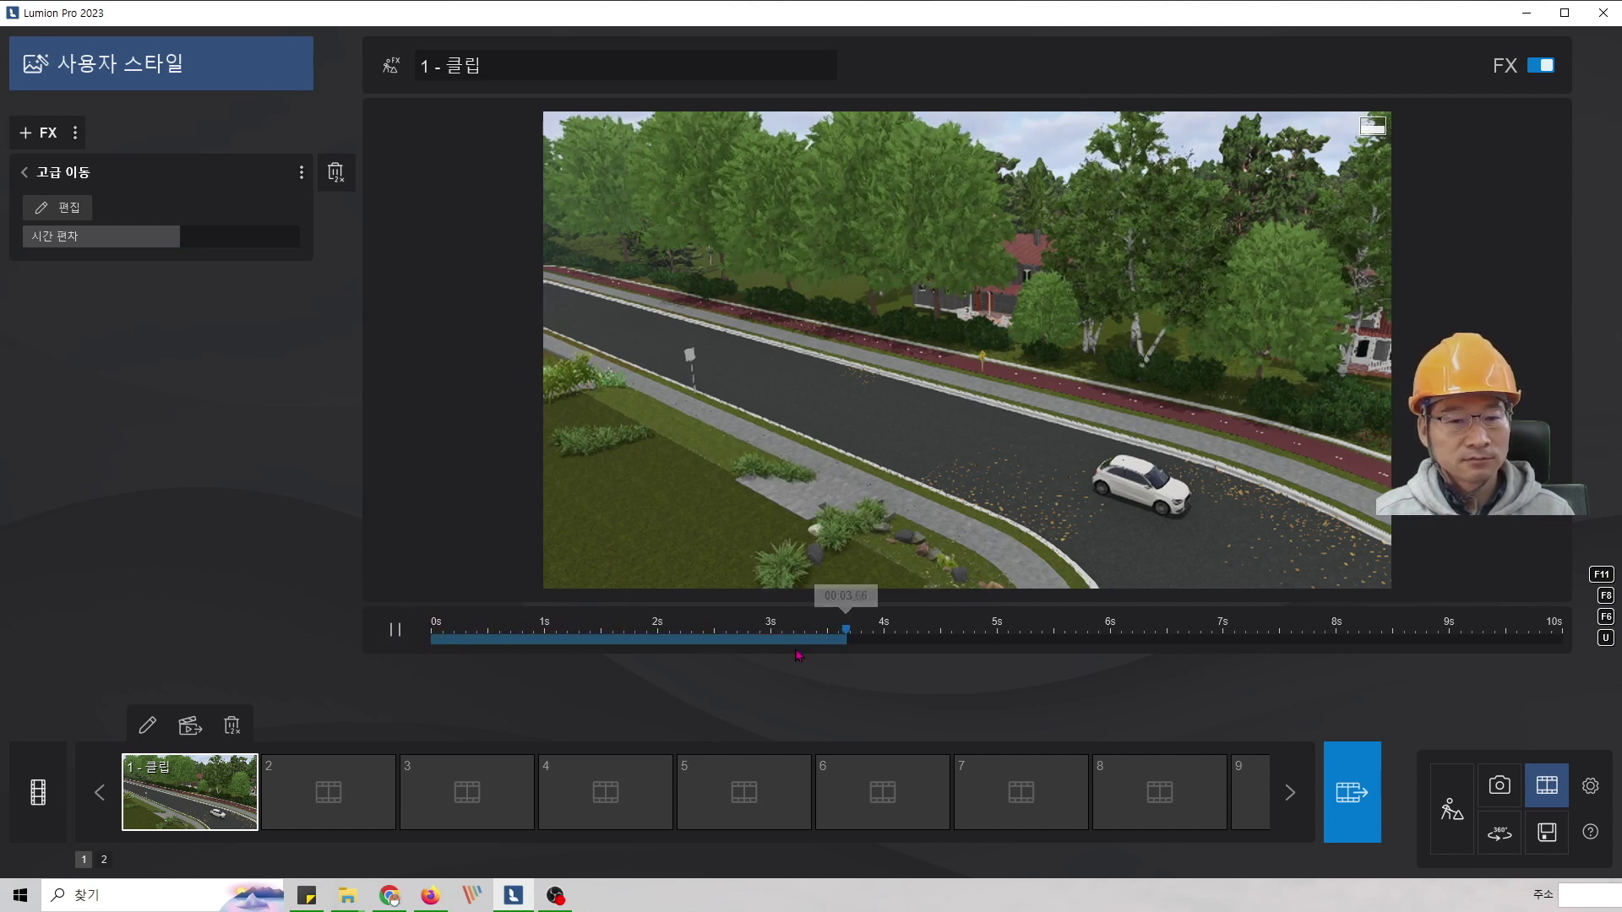
left_click_drag(789, 645, 426, 642)
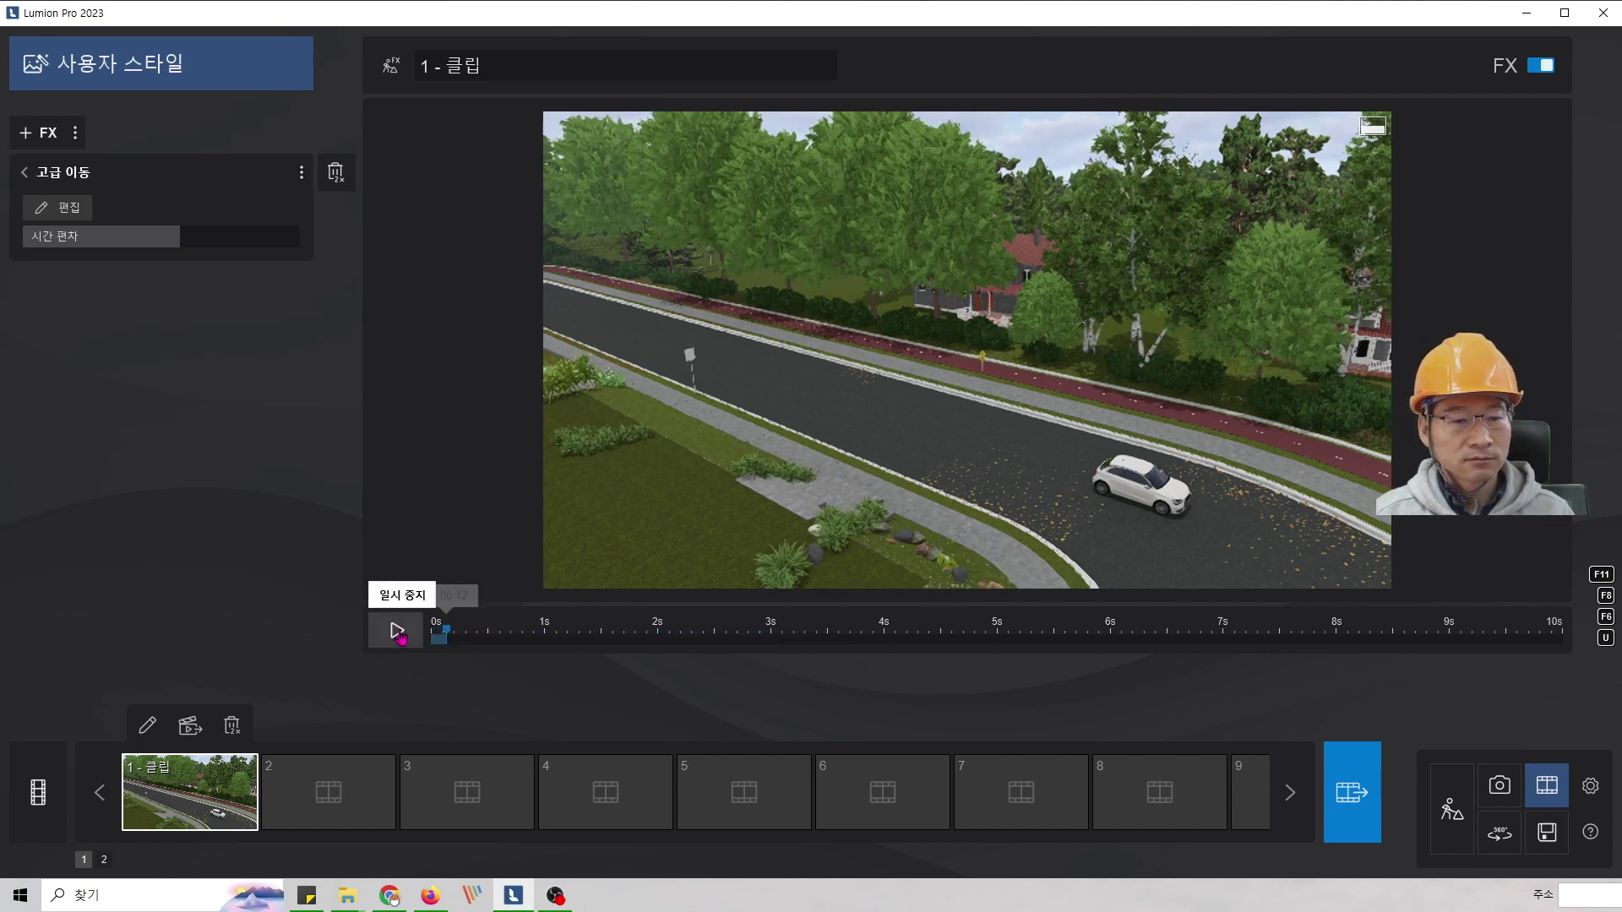
left_click(177, 240)
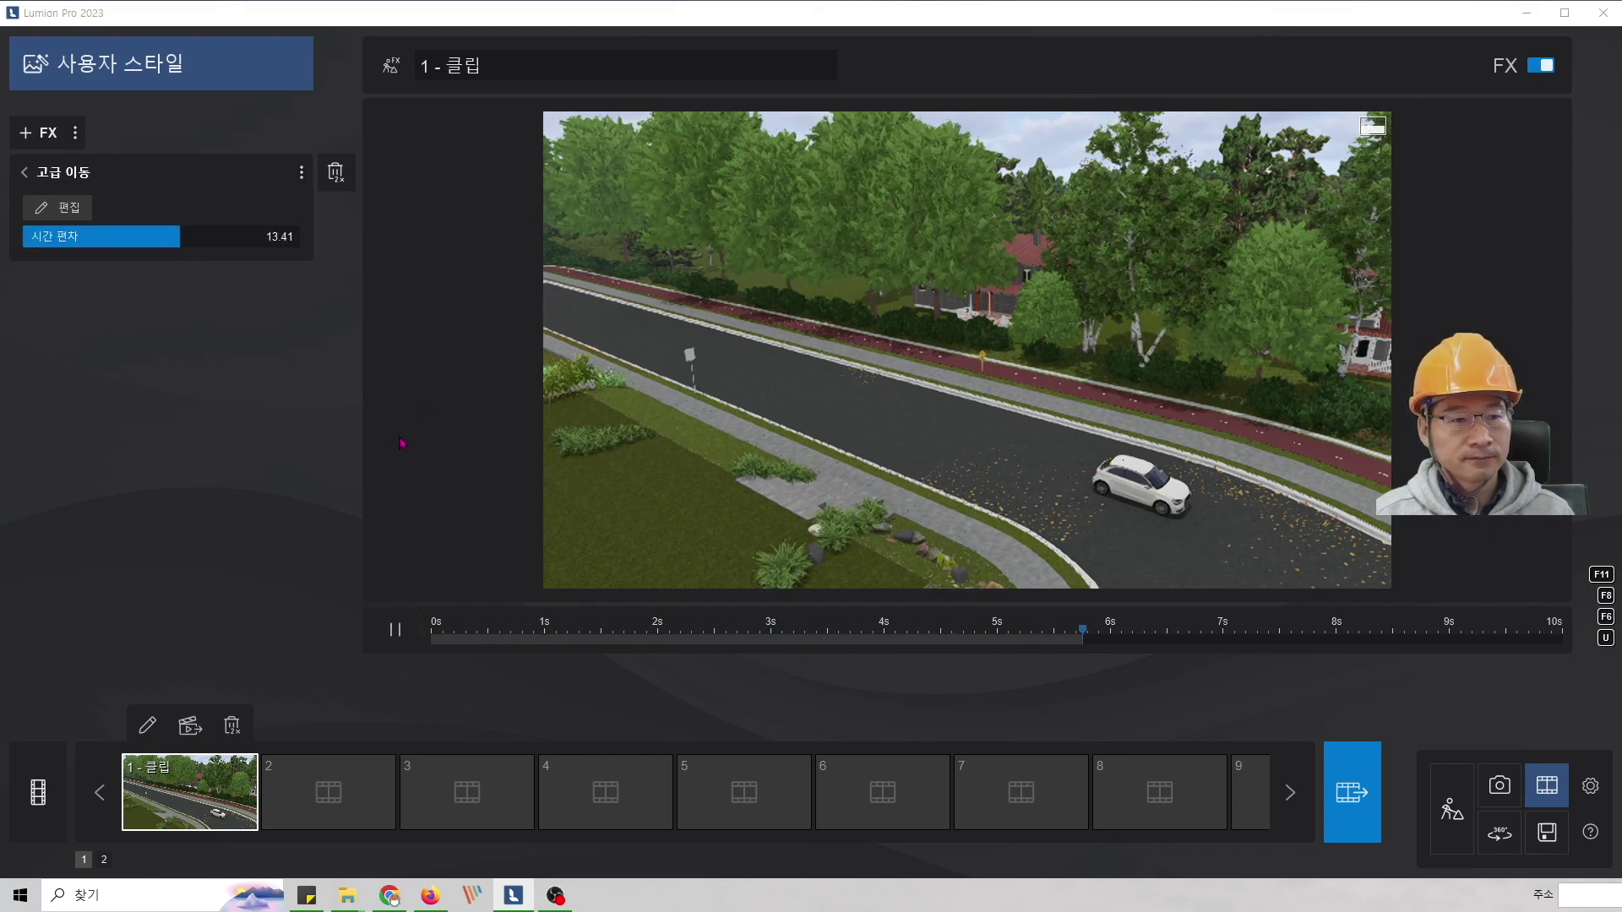
left_click(65, 213)
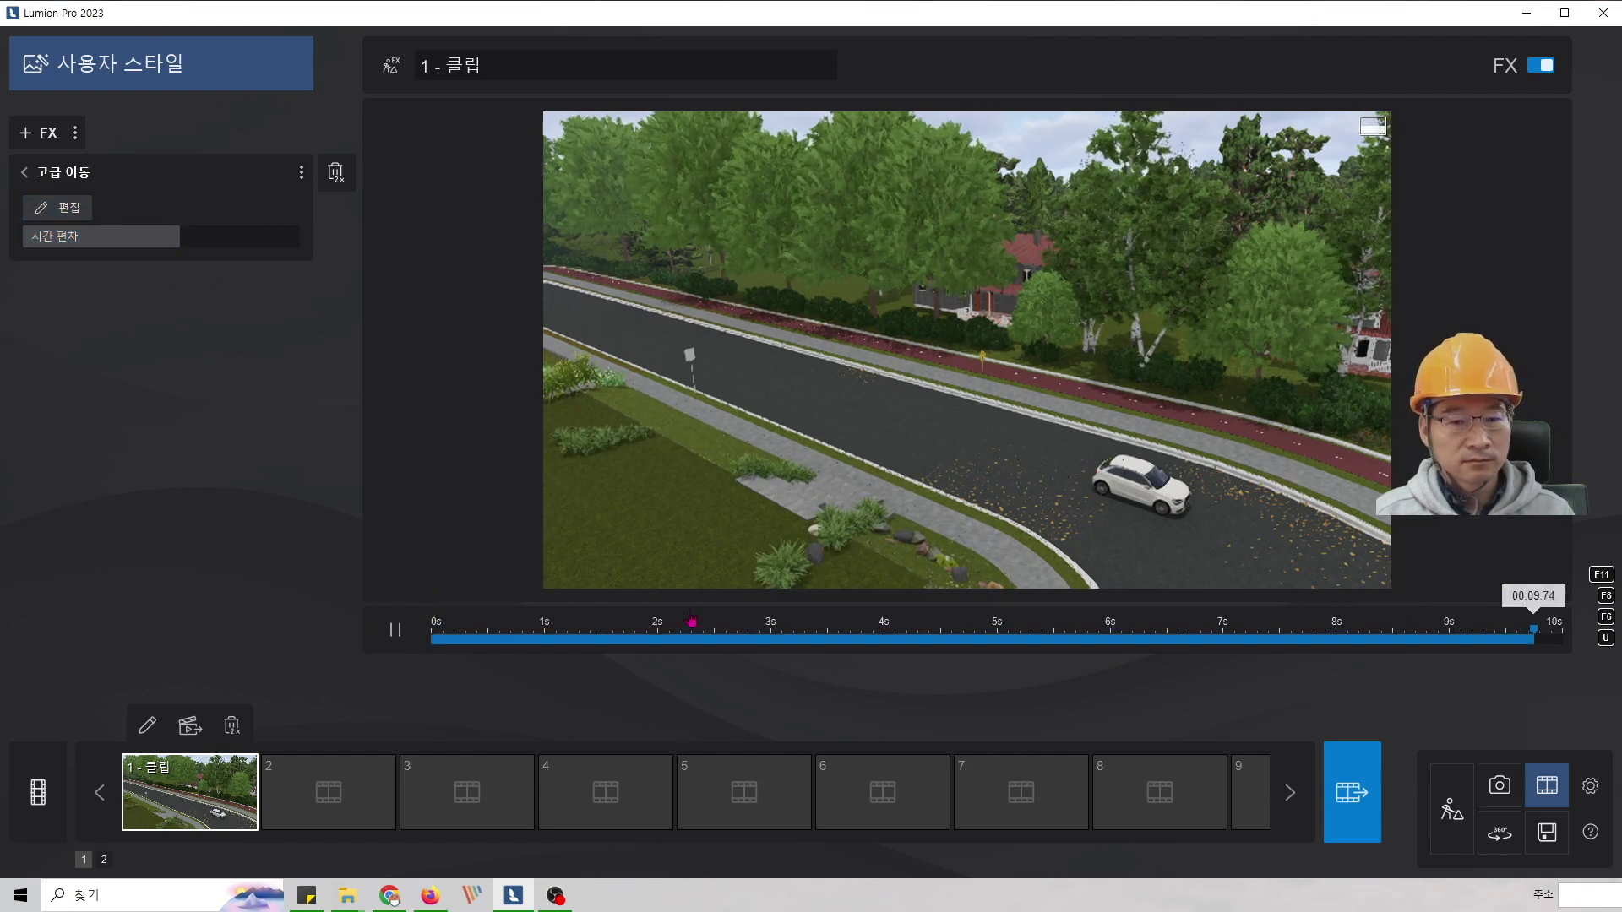
left_click(394, 629)
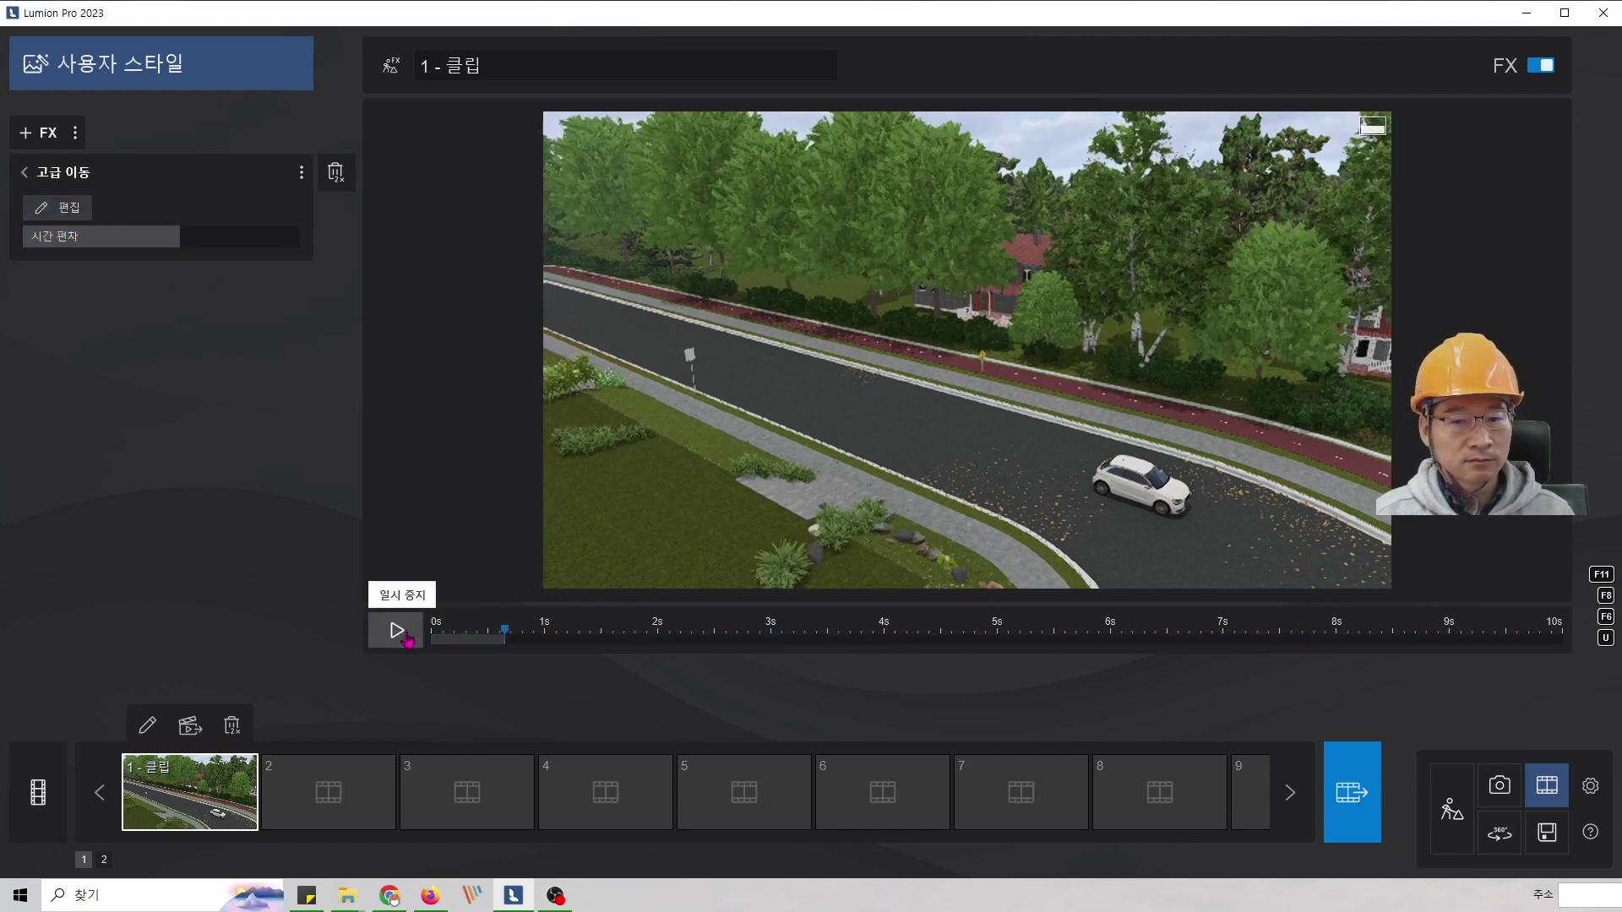
- Reopen the Advanced Move animation, shorten its timeline to 5 s and save it
left_click(51, 218)
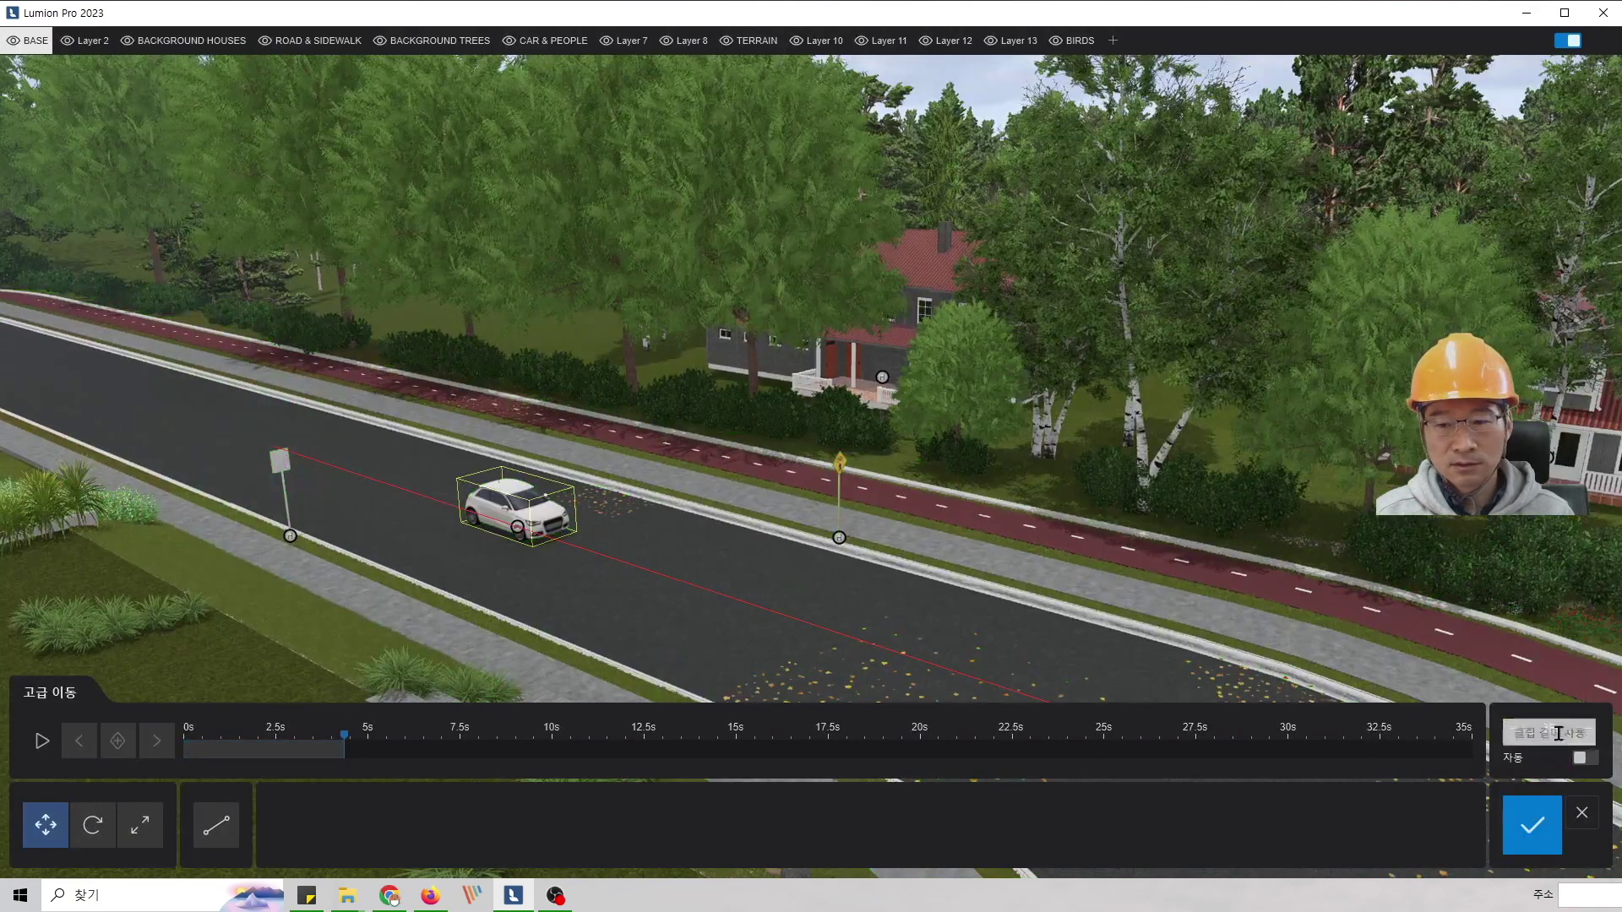
left_click(1558, 733)
left_click(1514, 738)
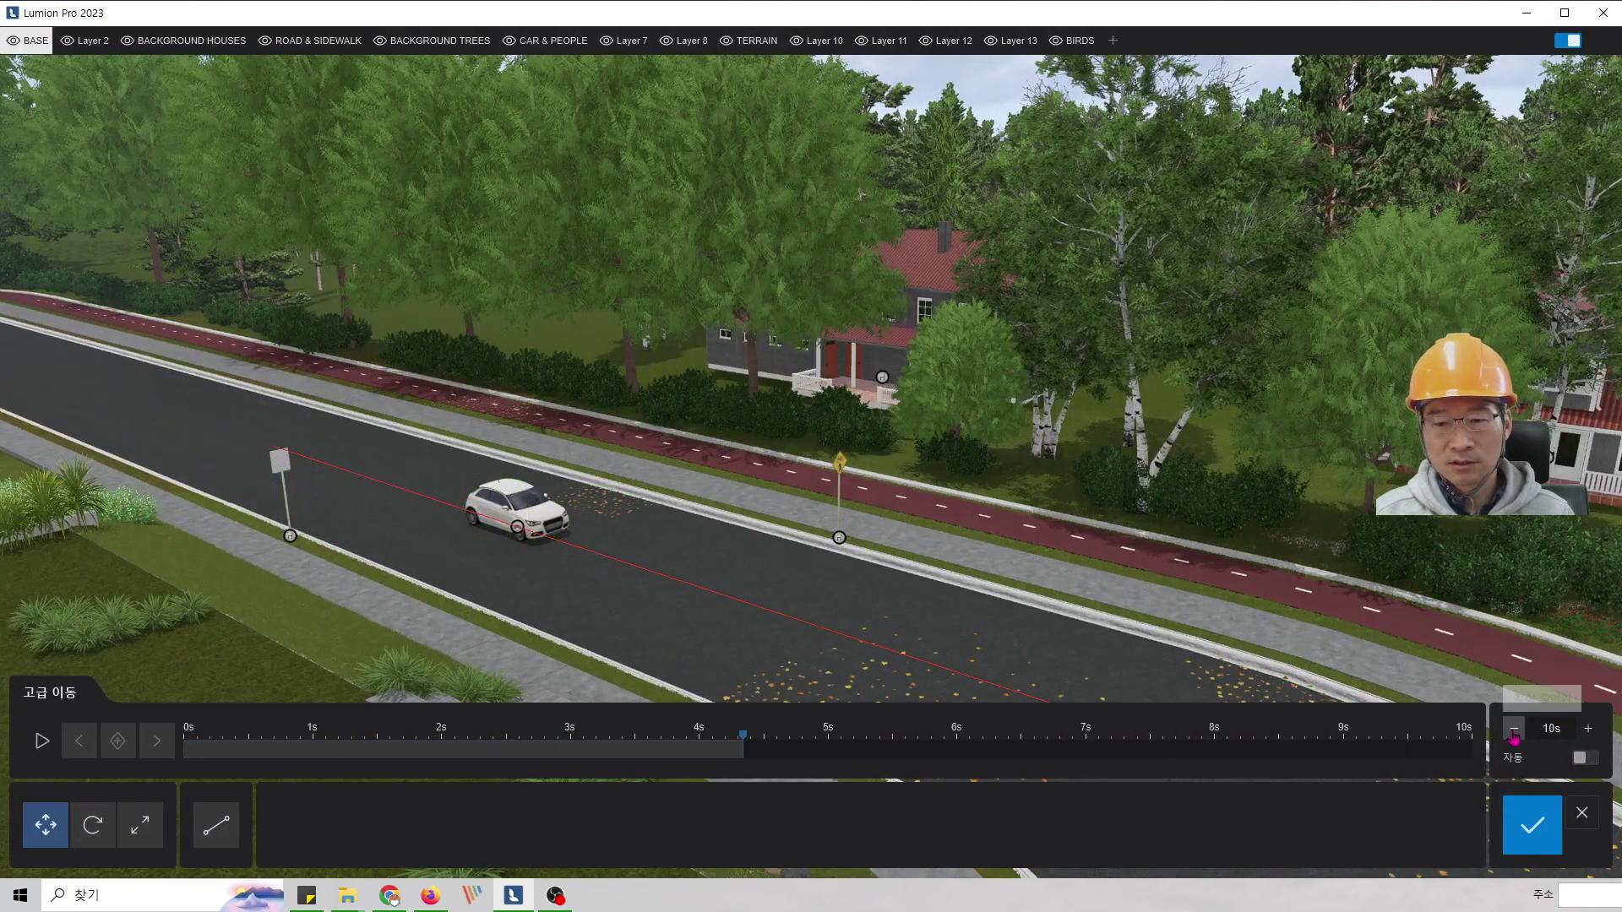
left_click(1514, 731)
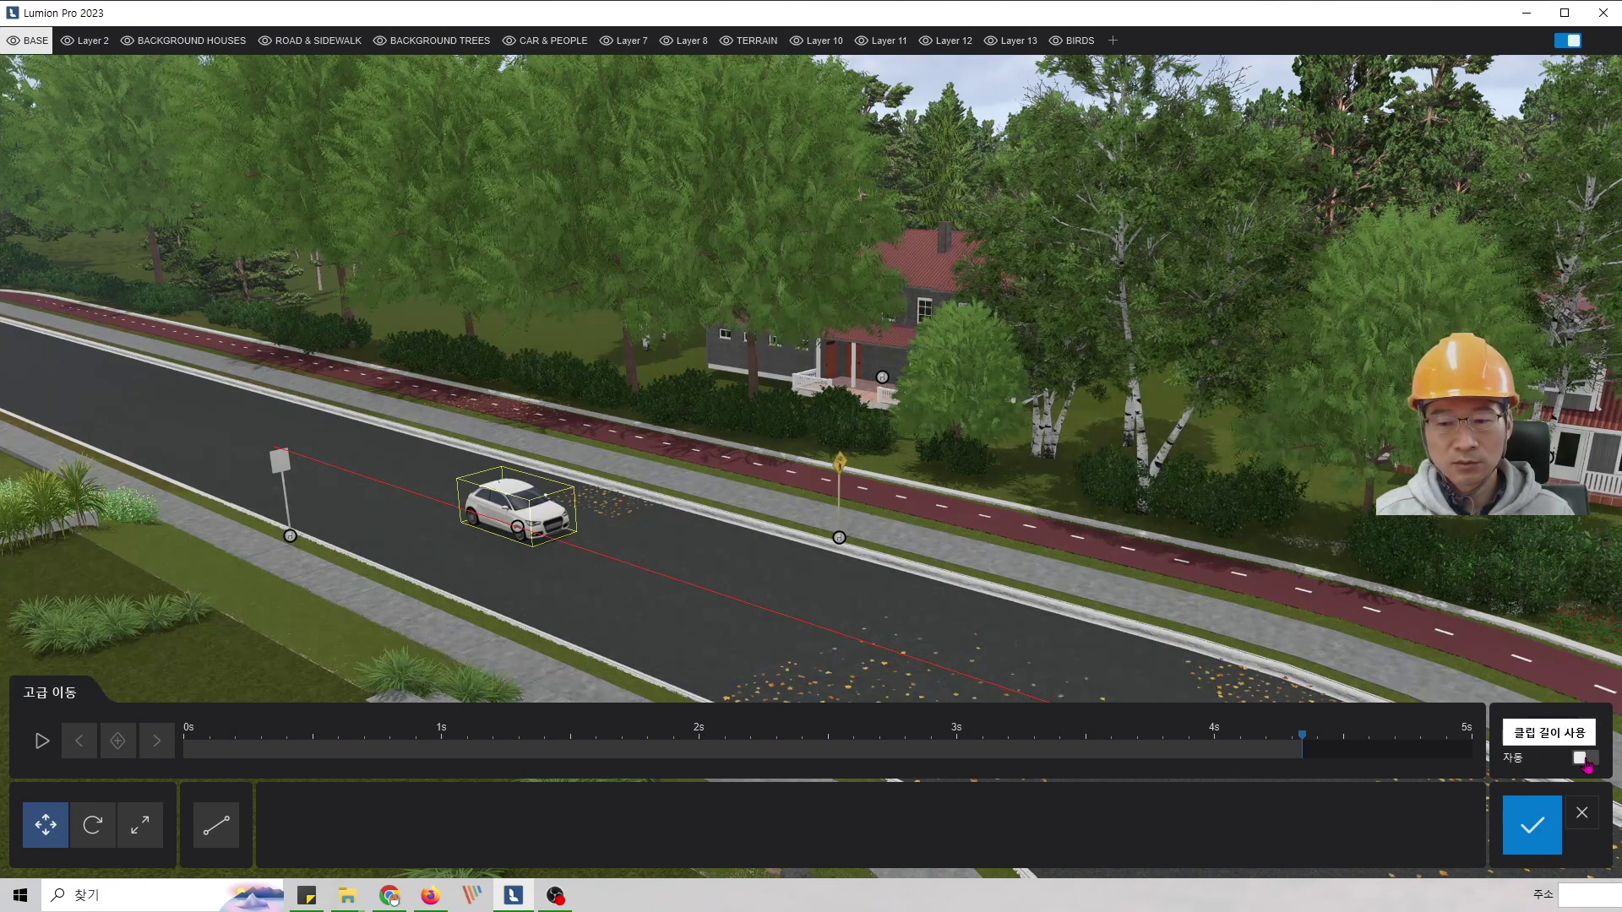
left_click(1532, 832)
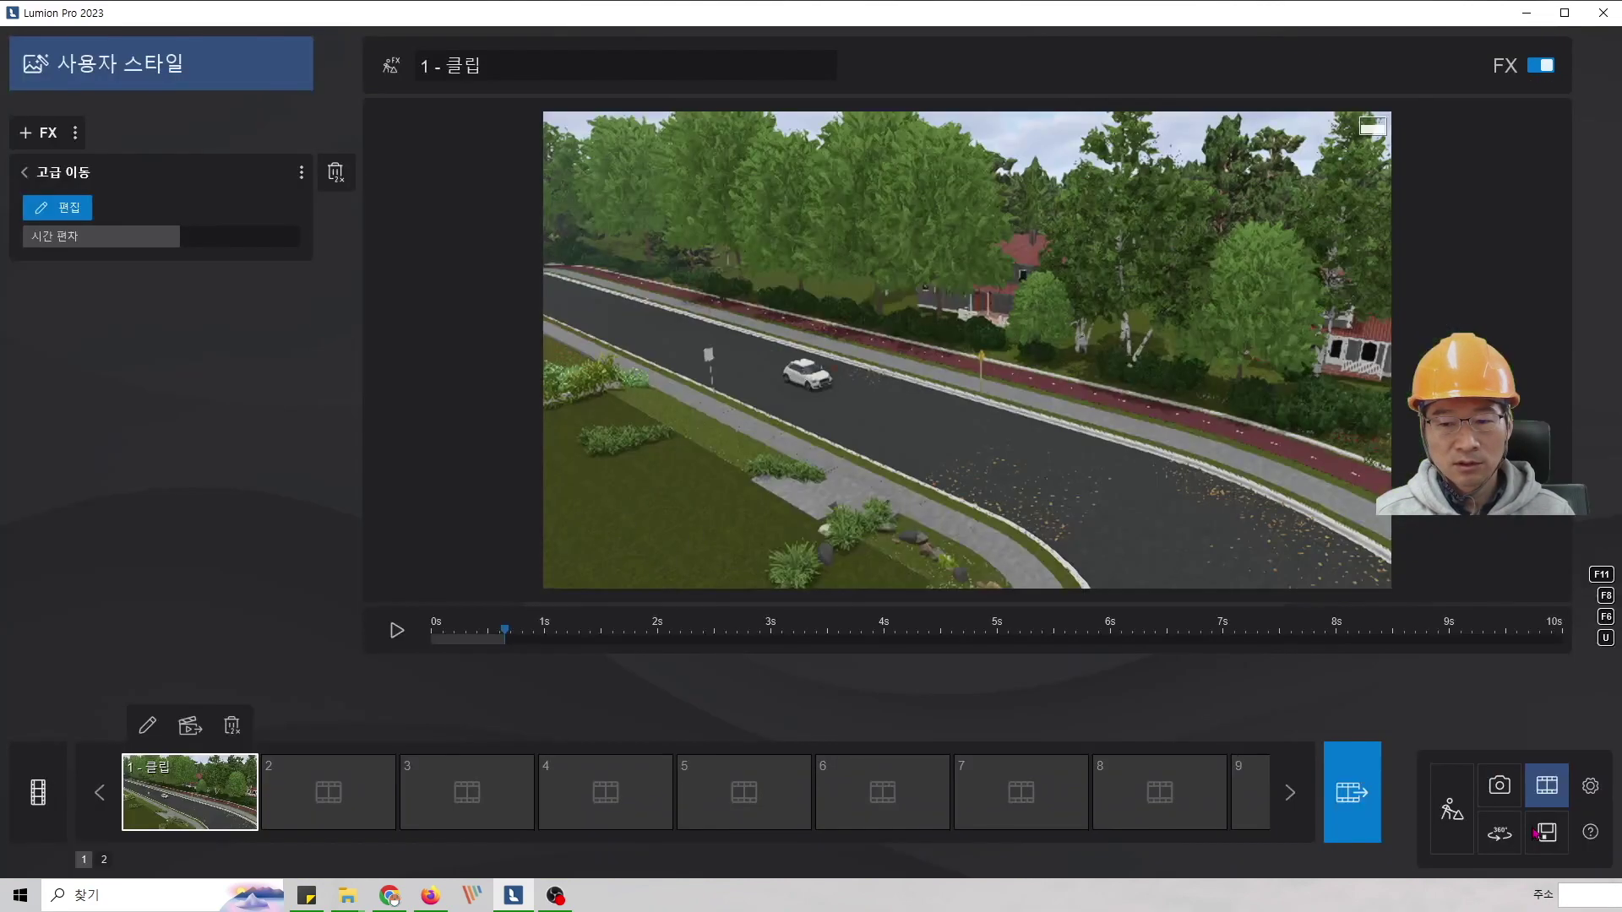
- Replay clip 1 from the start to check the car's motion with the shortened Advanced Move timeline
left_click(397, 631)
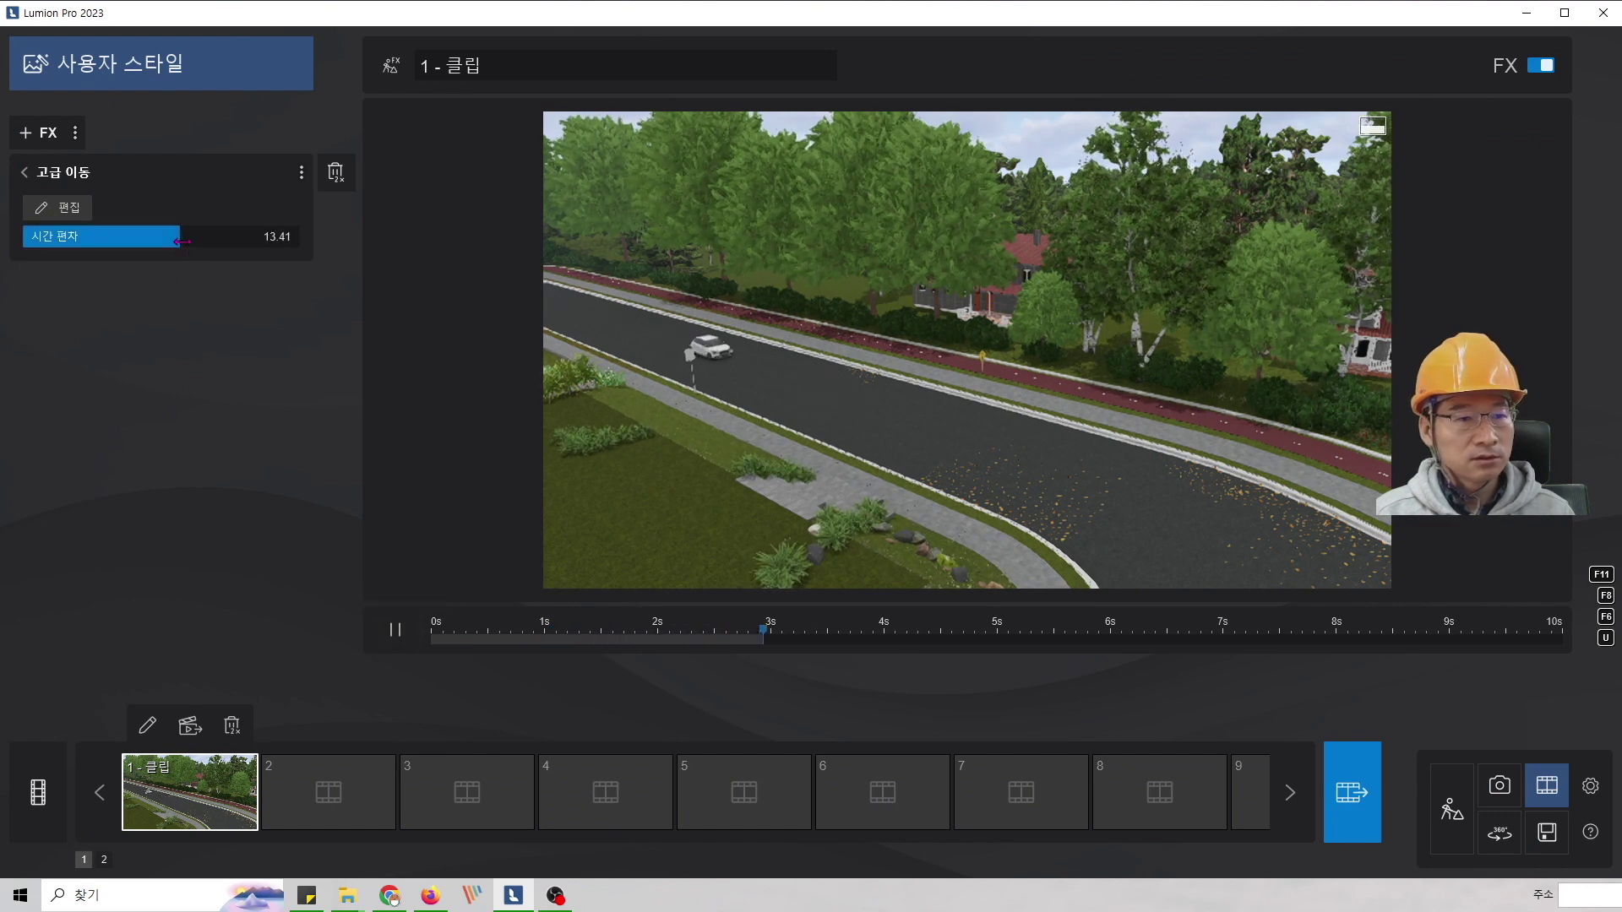
left_click(395, 629)
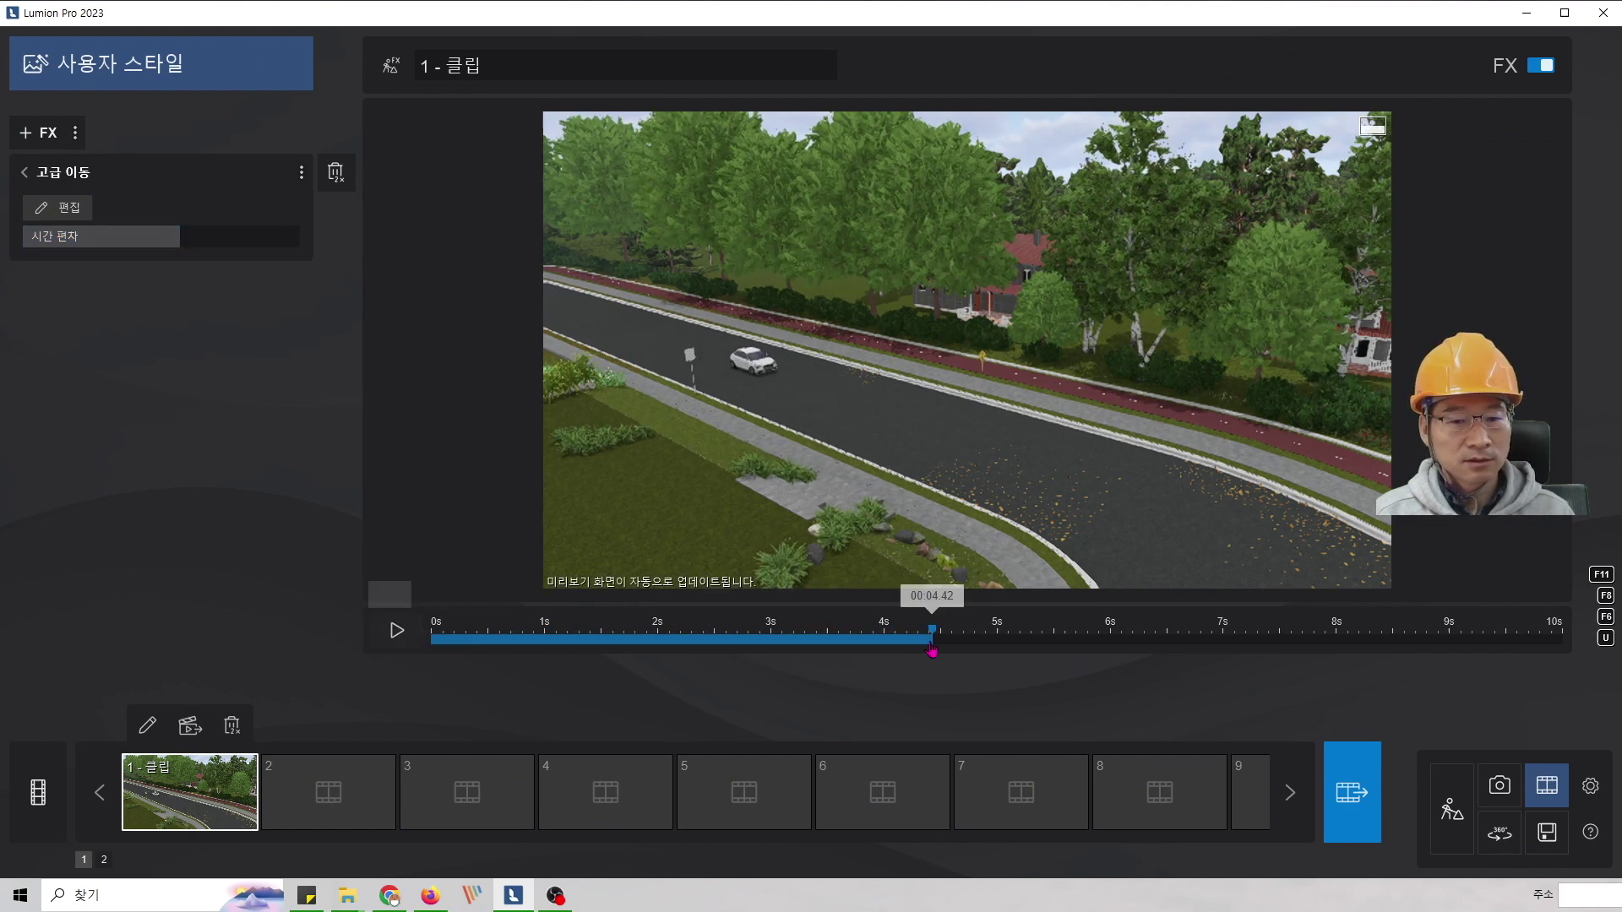
left_click_drag(931, 651, 391, 637)
left_click(395, 631)
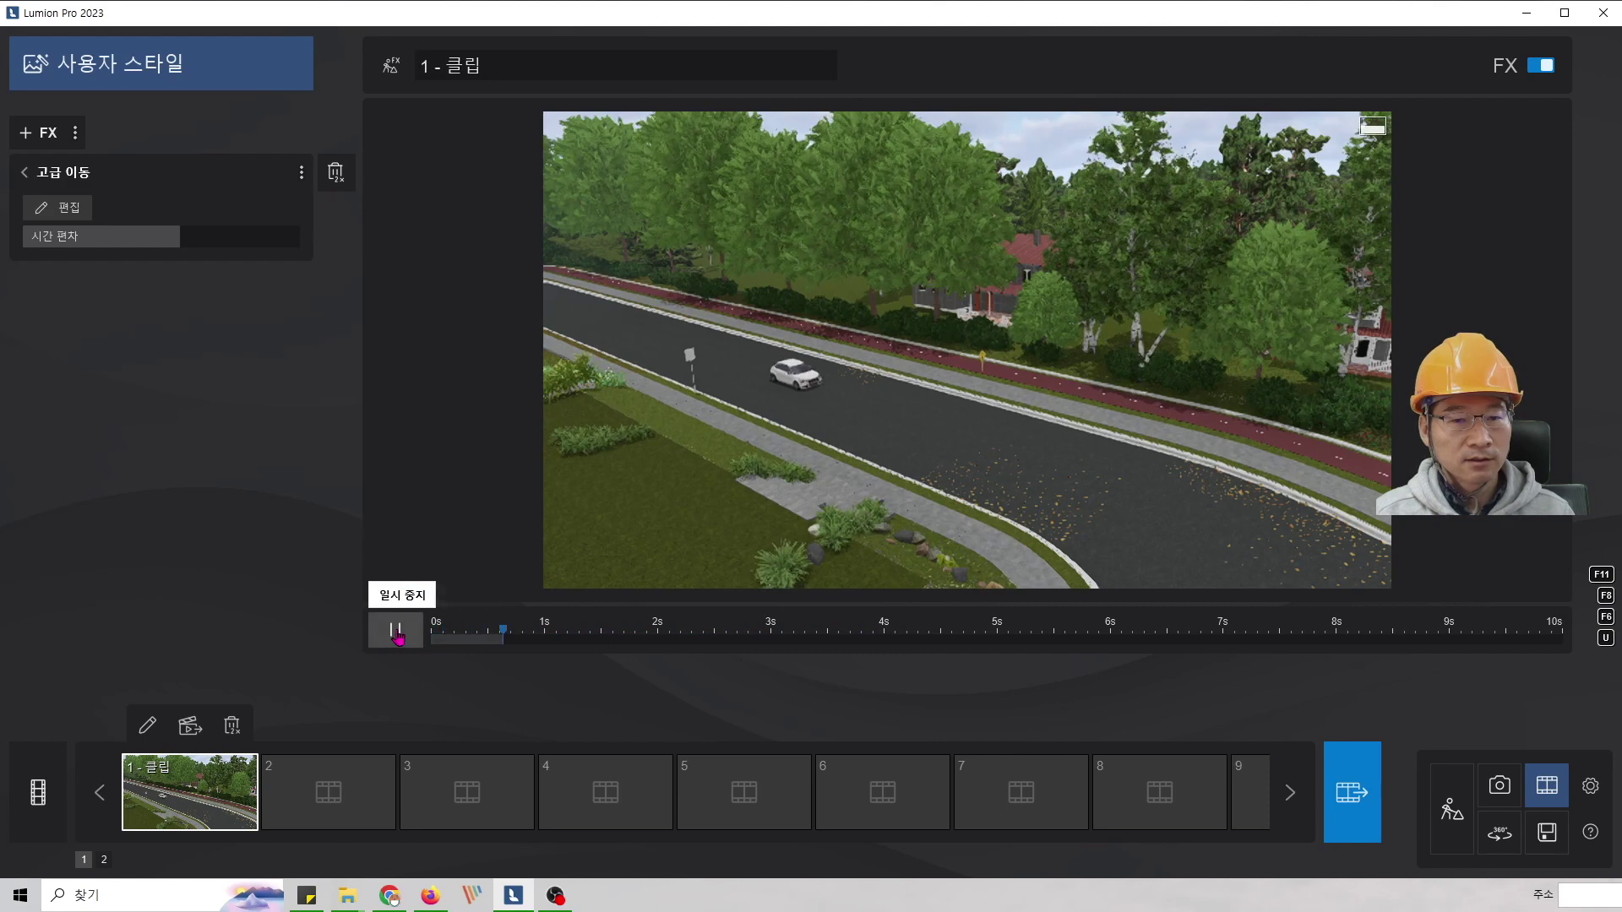
left_click(395, 632)
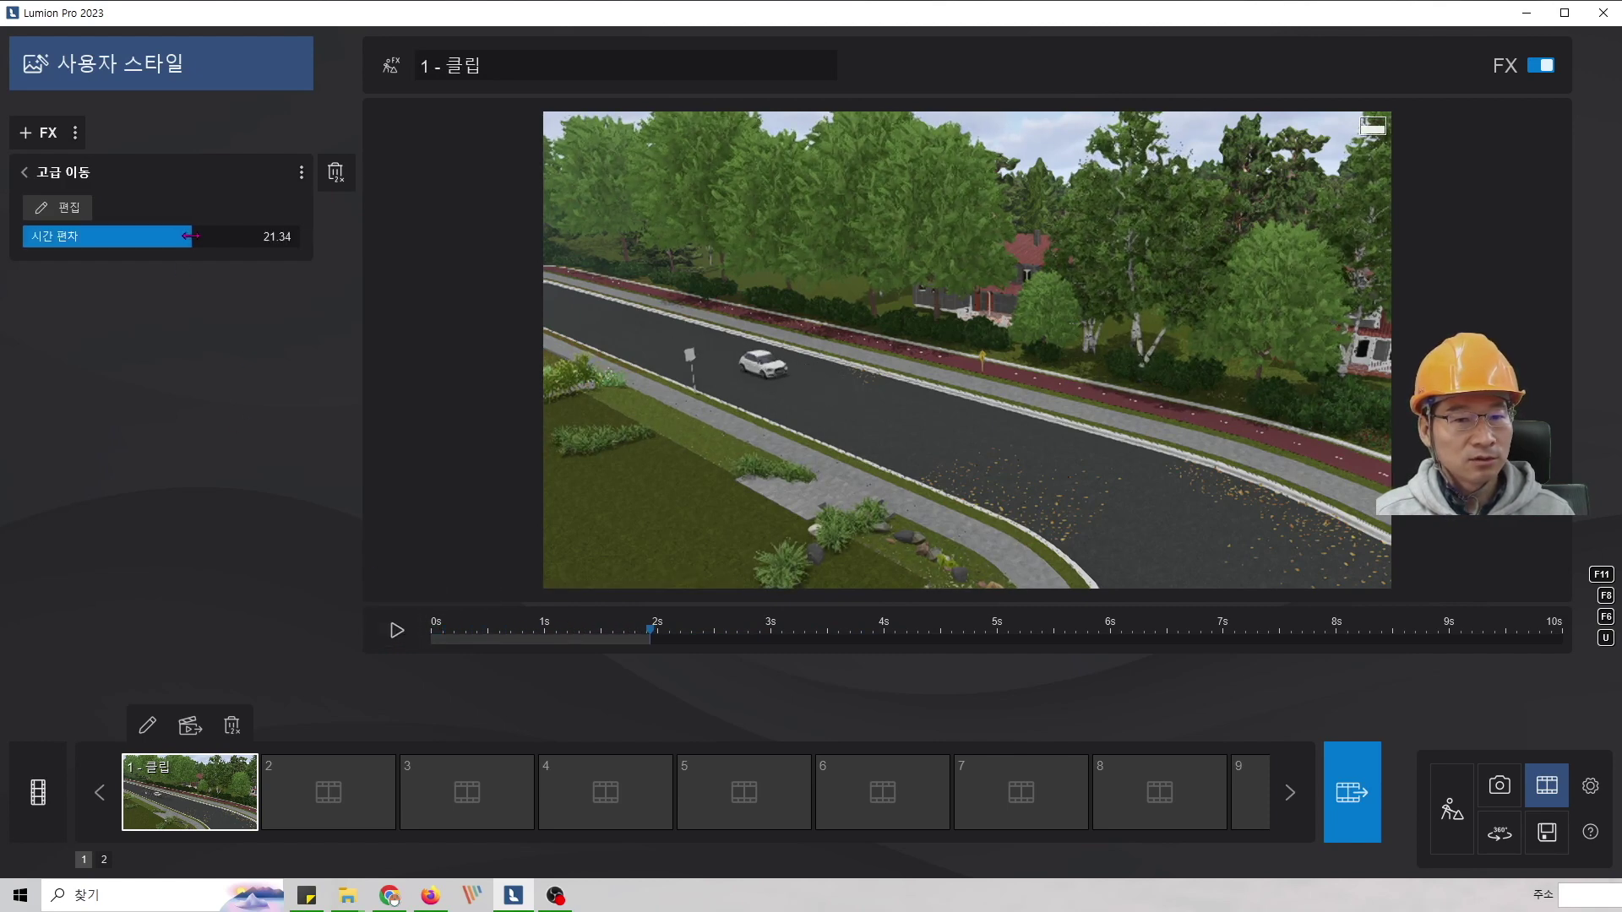
- Try time offsets (시간 편차) of 21.34, 14.63 and 10.37 while playing the clip, and return the offset to 0.00
left_click_drag(650, 647, 432, 647)
left_click(396, 631)
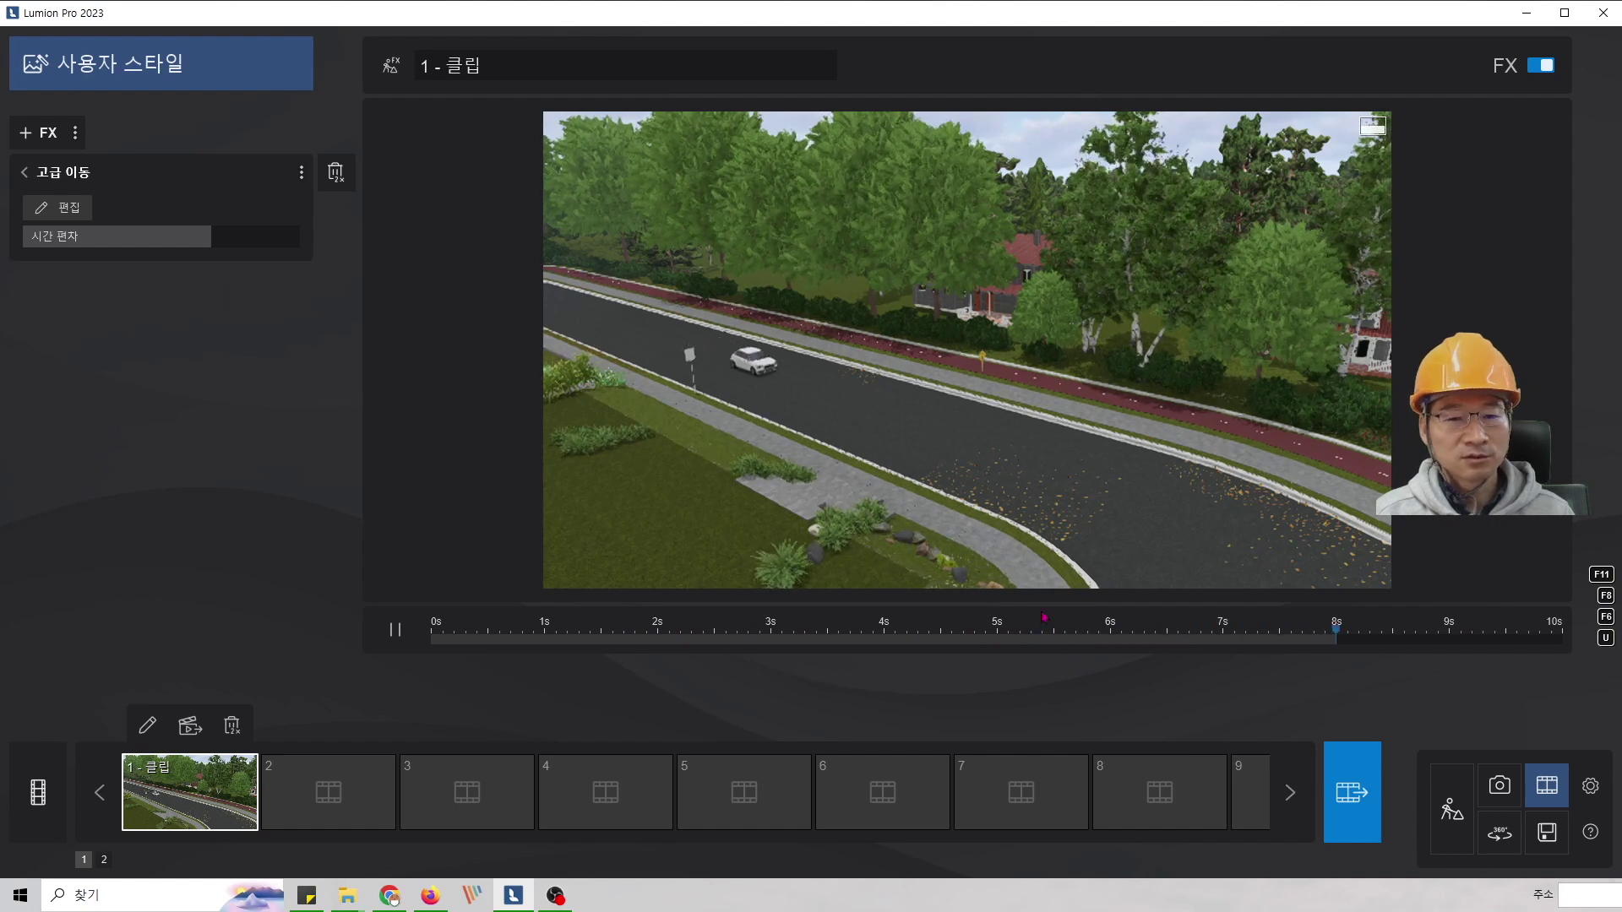
left_click(203, 234)
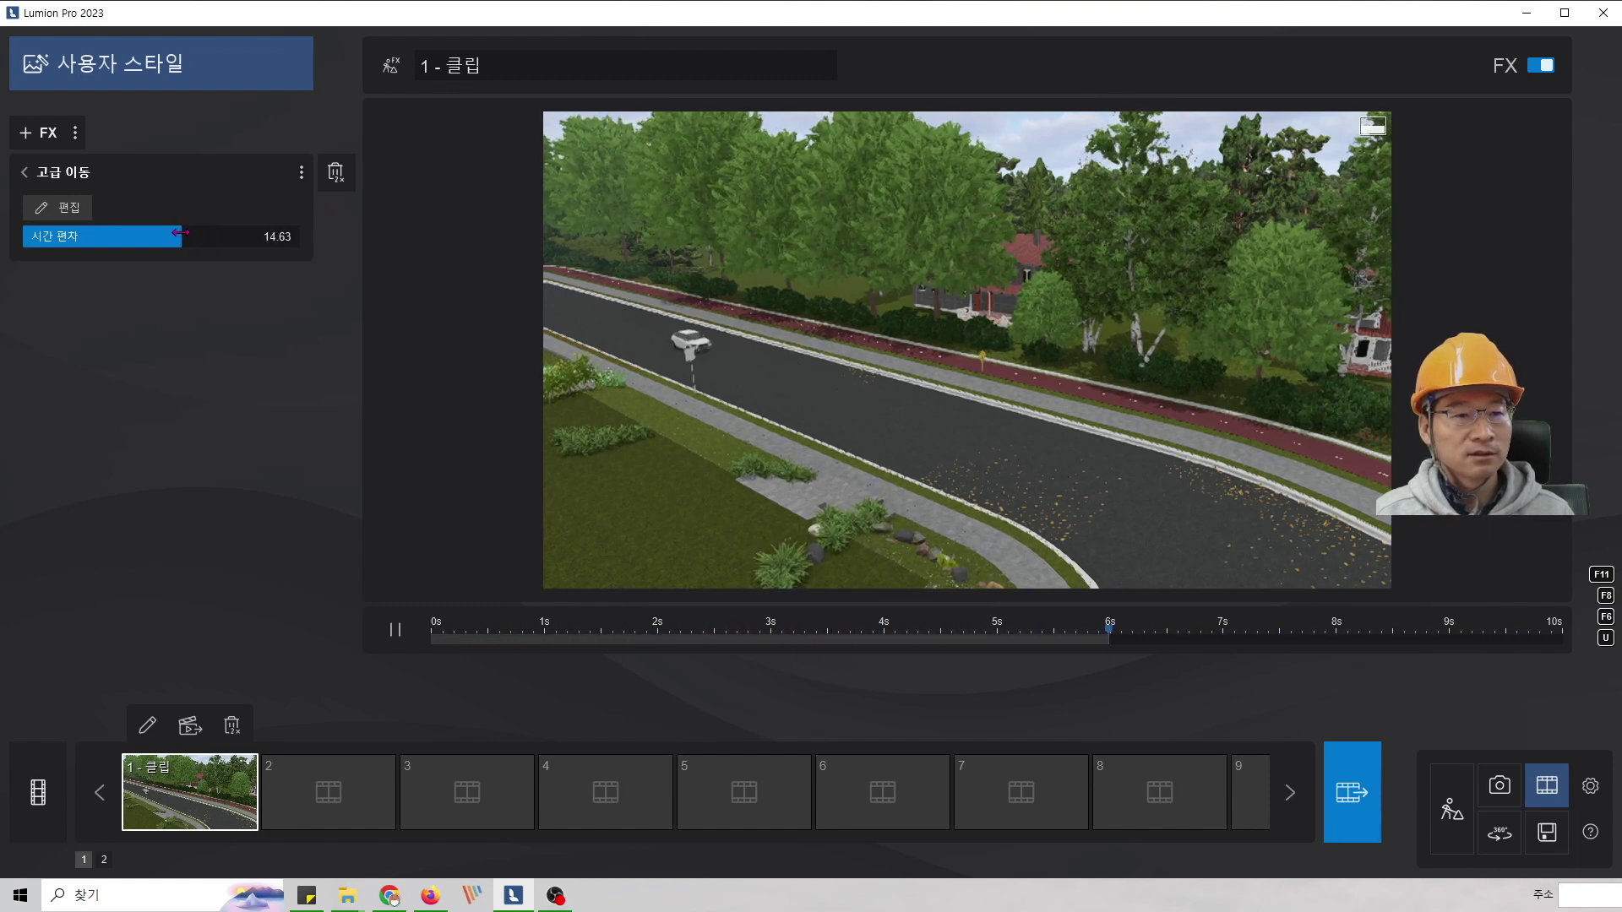
left_click(396, 632)
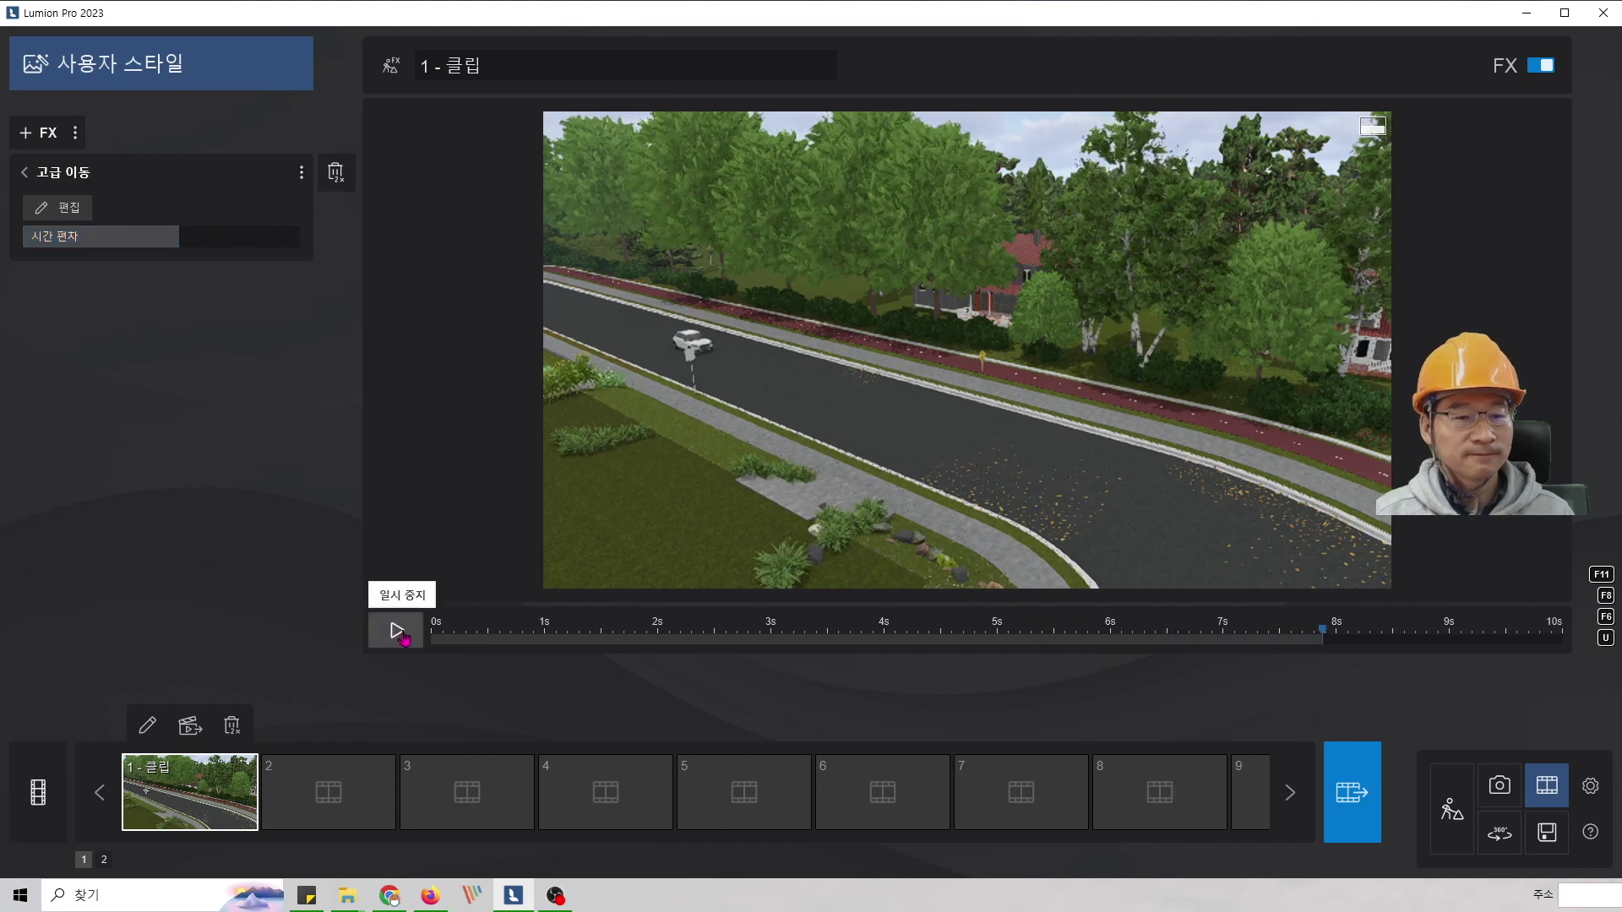
left_click(396, 634)
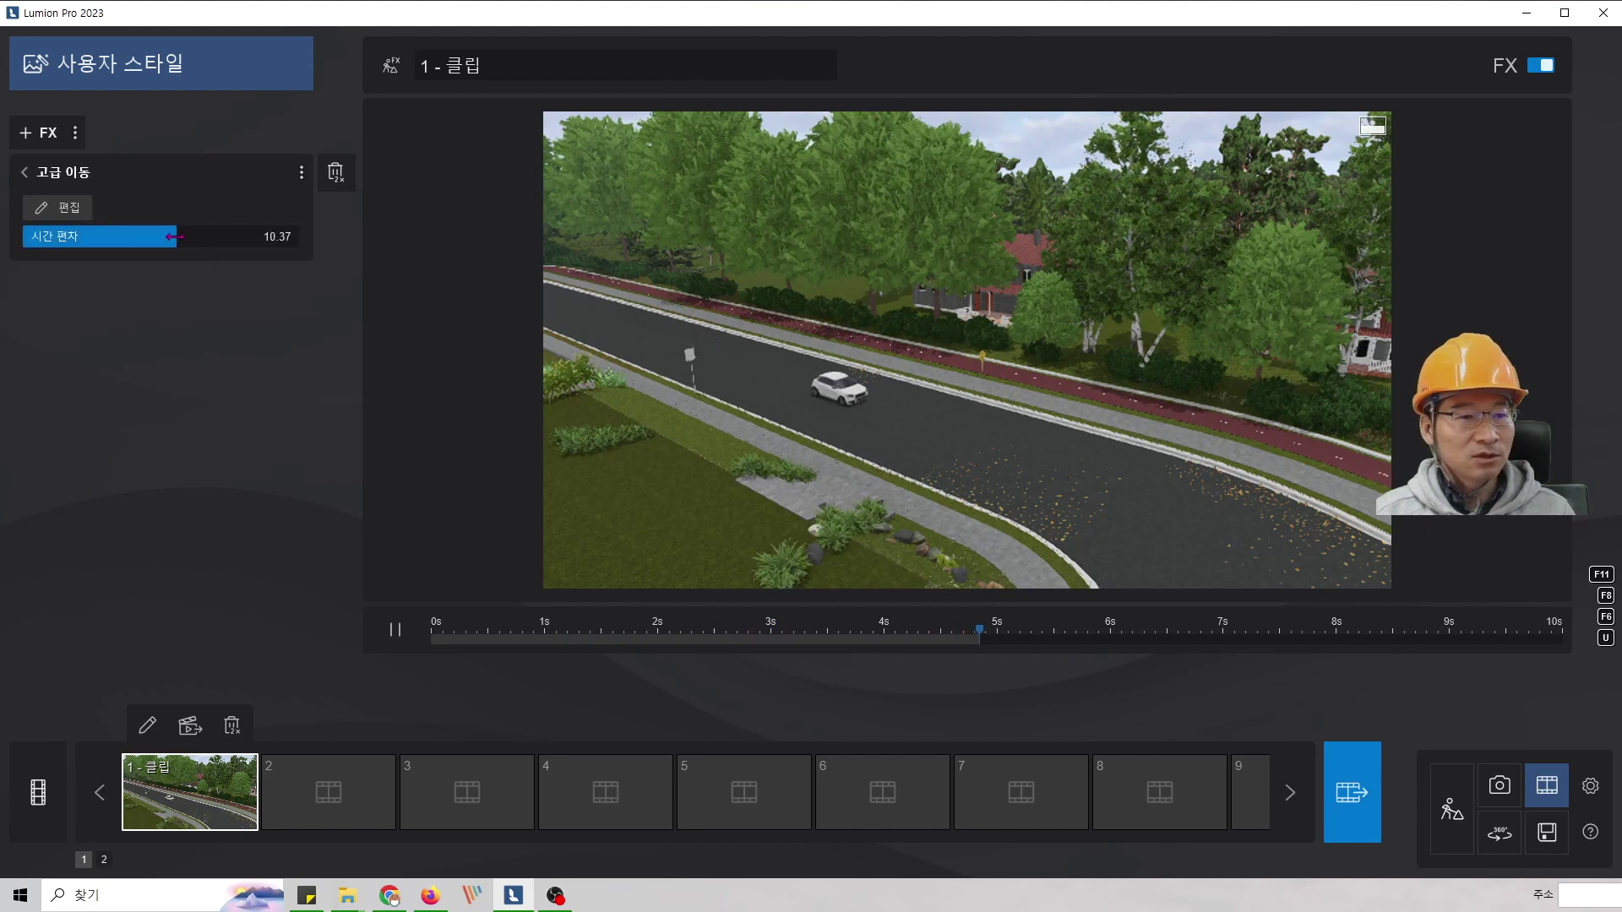
left_click_drag(227, 238, 296, 239)
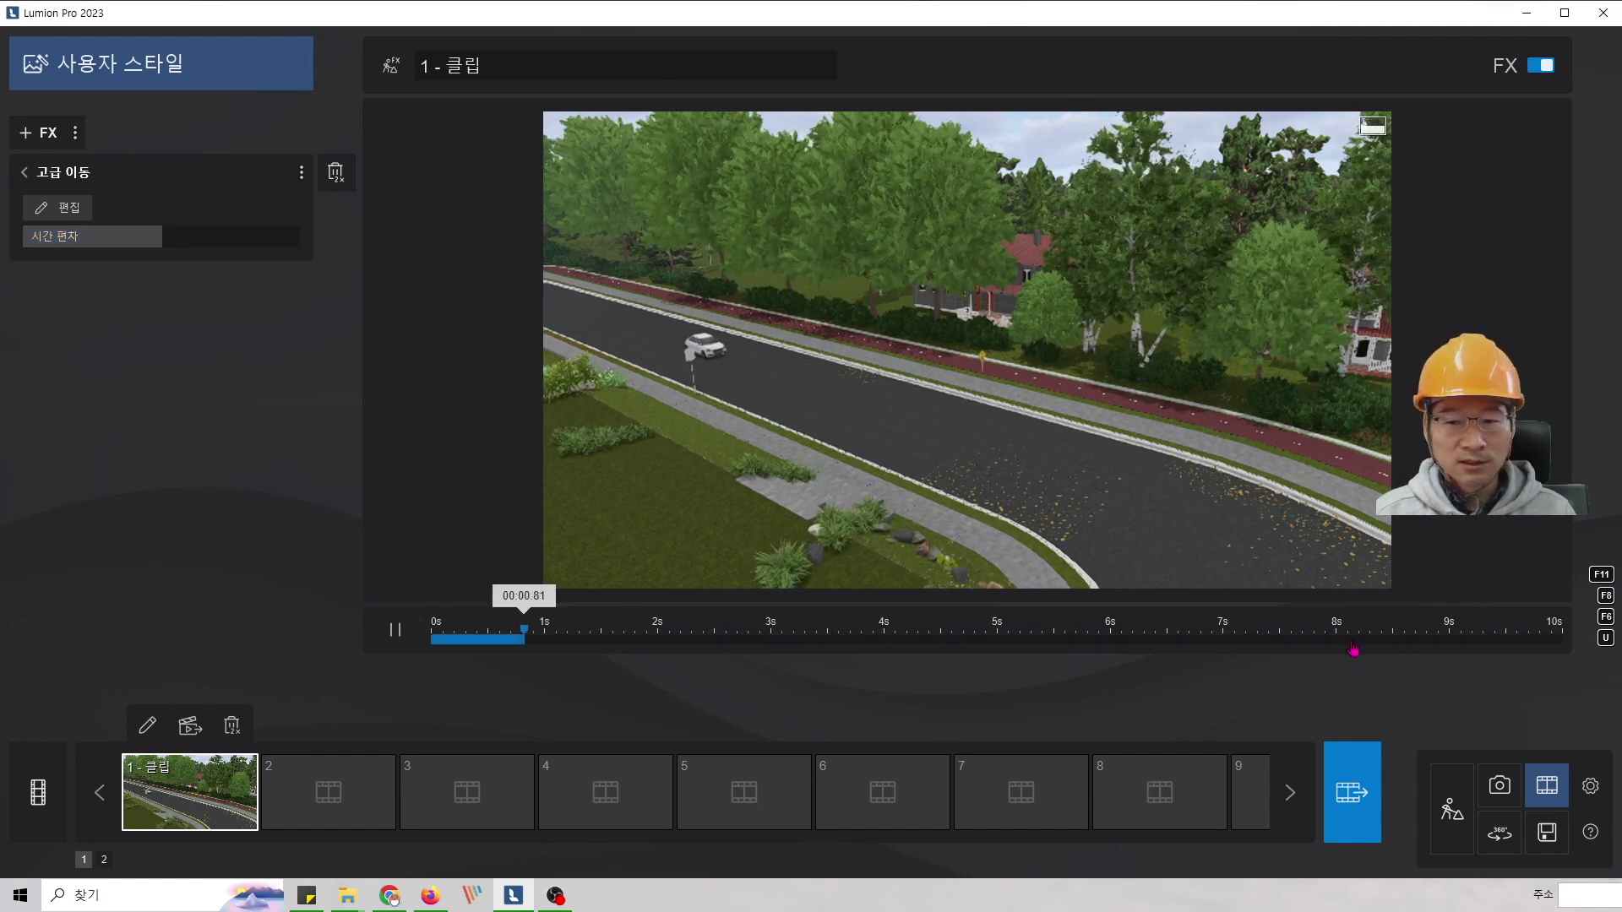
left_click(394, 630)
- Shorten clip 1 itself to 5 s and save the clip
left_click(148, 726)
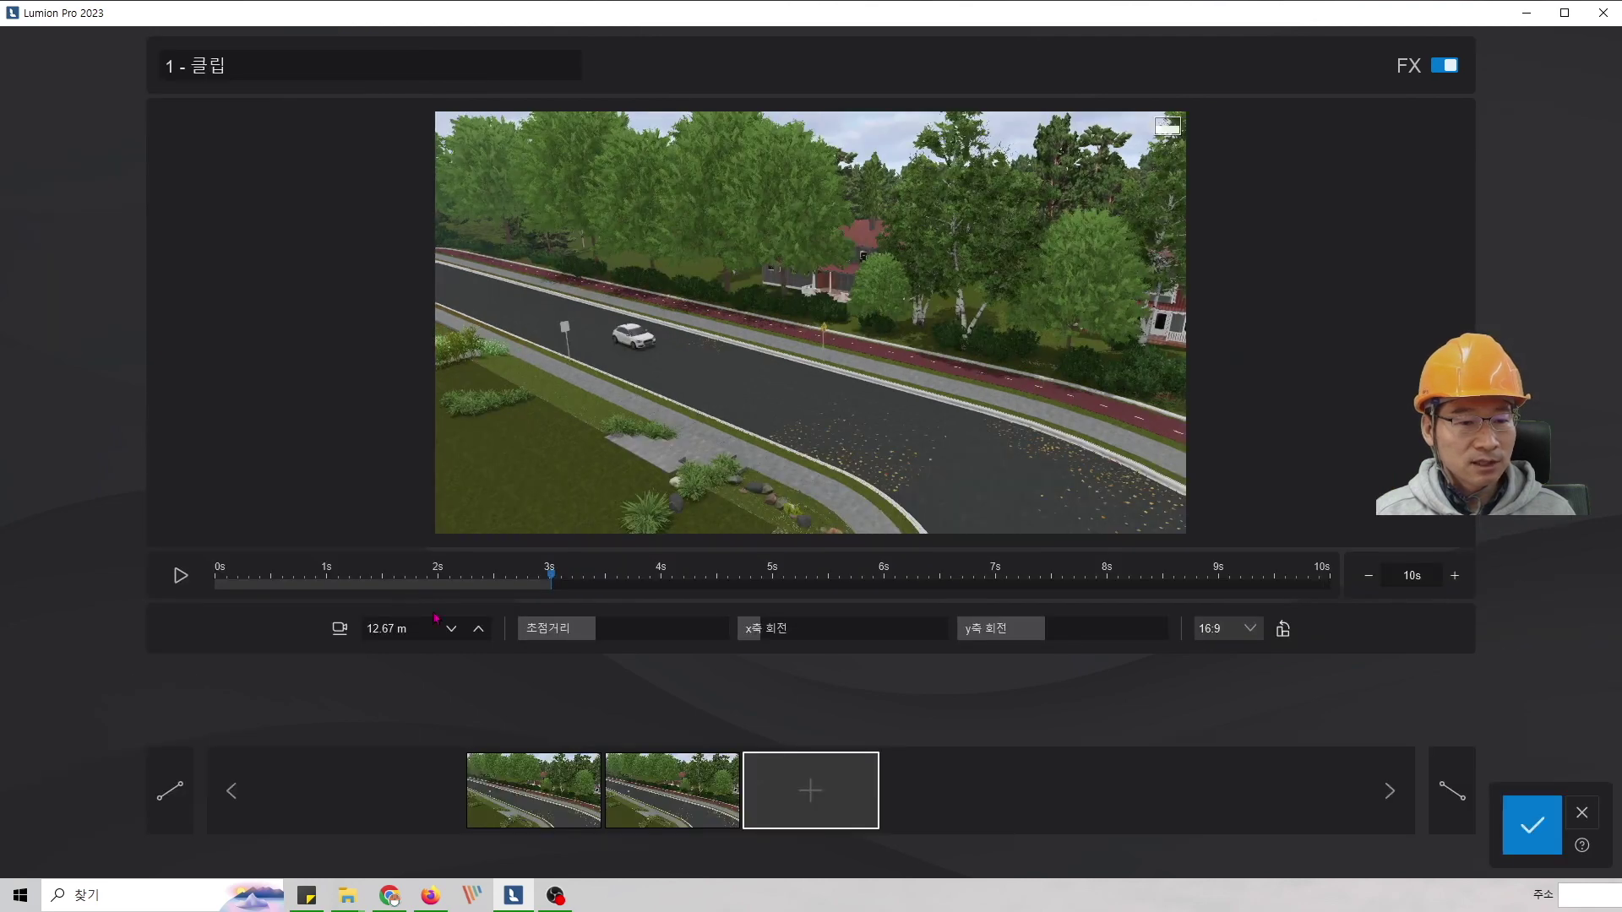
left_click(1368, 577)
left_click(1368, 577)
left_click(1368, 577)
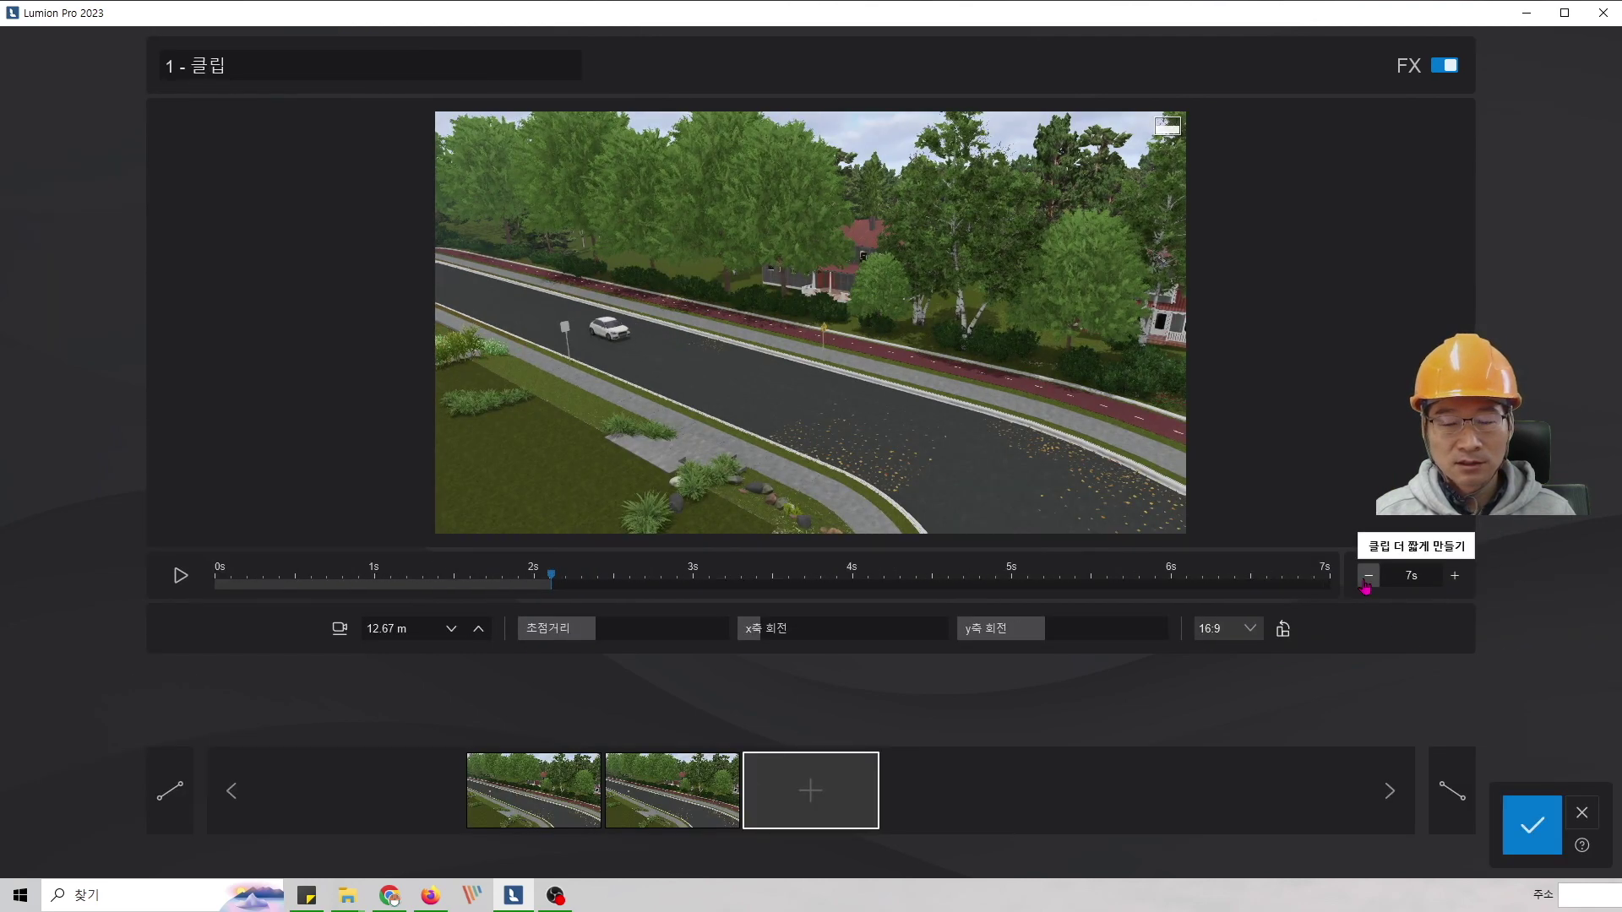
left_click(1368, 577)
left_click(1367, 577)
left_click(1531, 825)
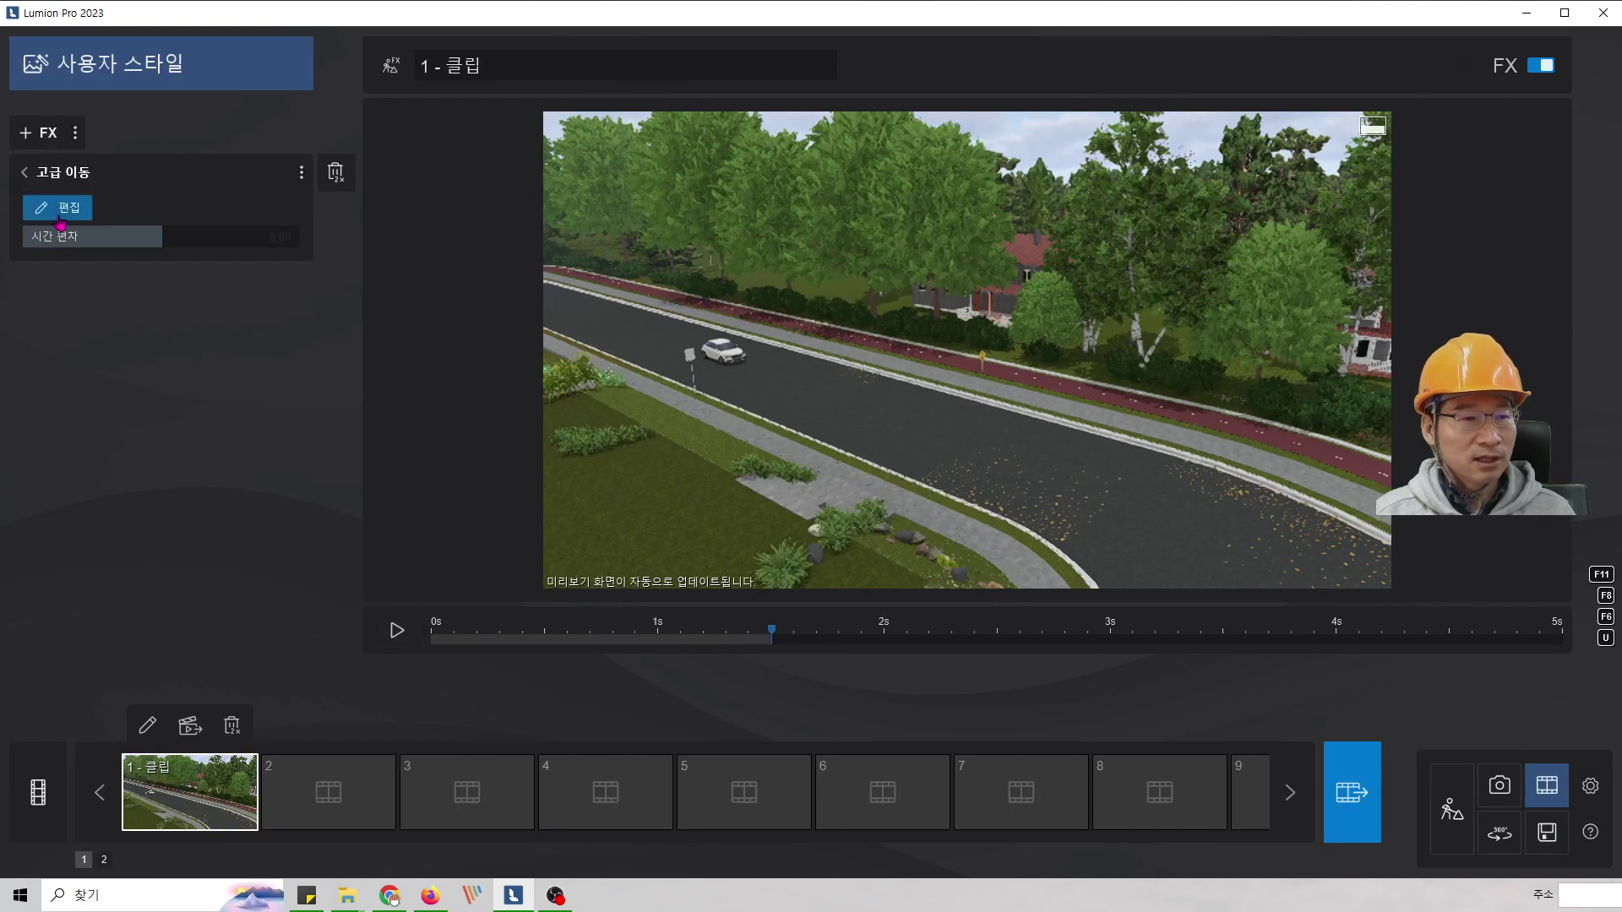
- Preview the Advanced Move animation from 0 s and turn on automatic length (자동) so its timeline follows the clip
left_click(58, 207)
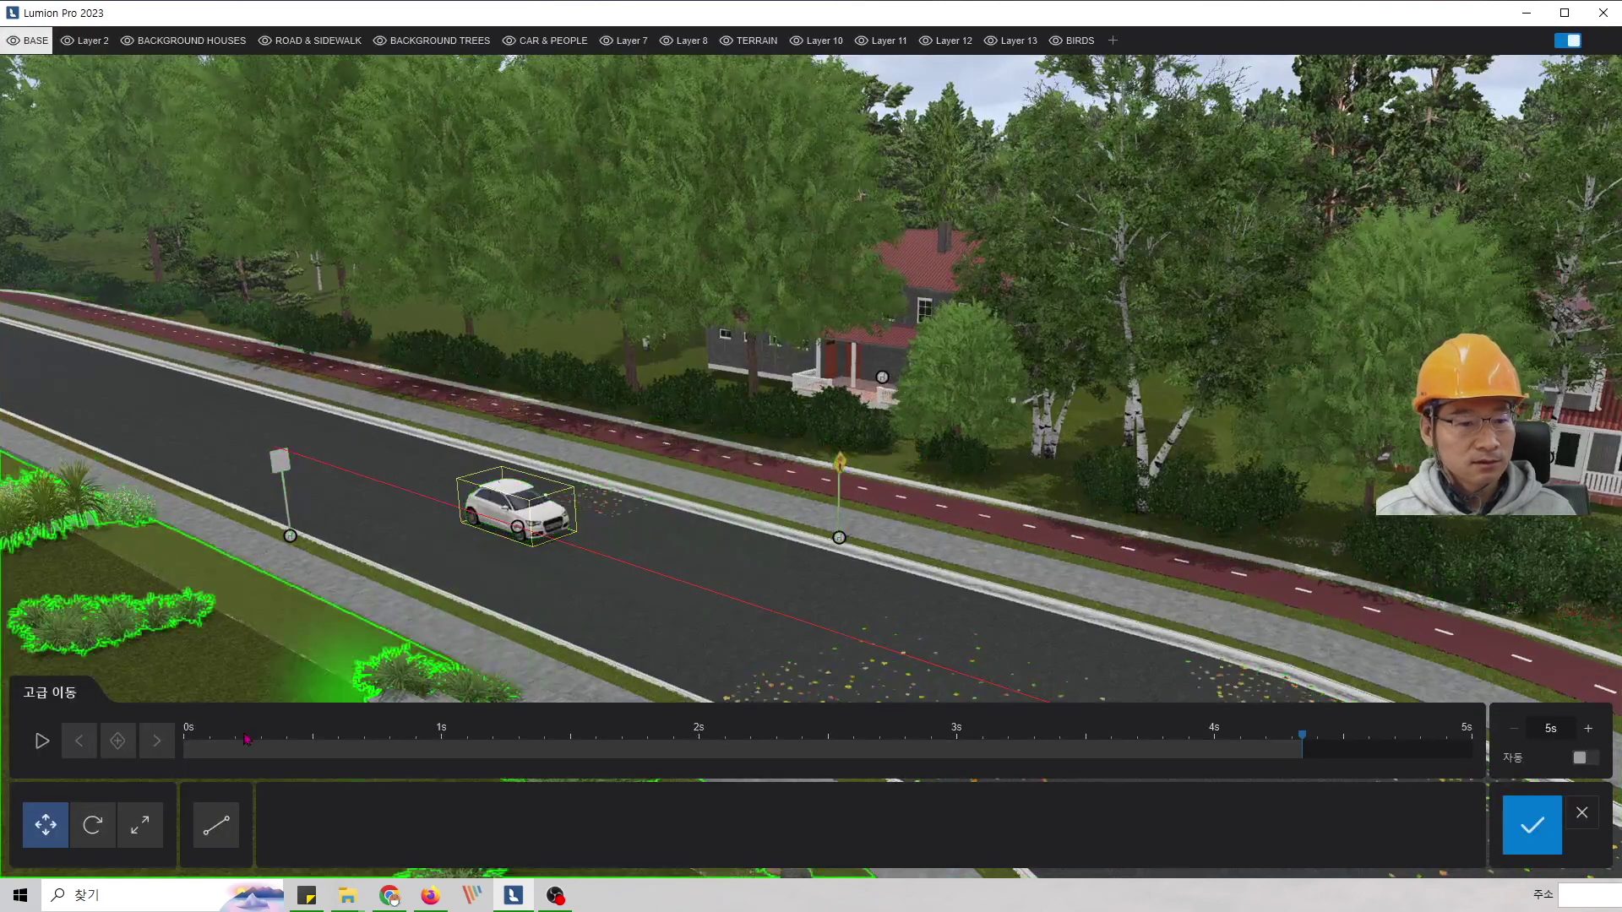
left_click(186, 745)
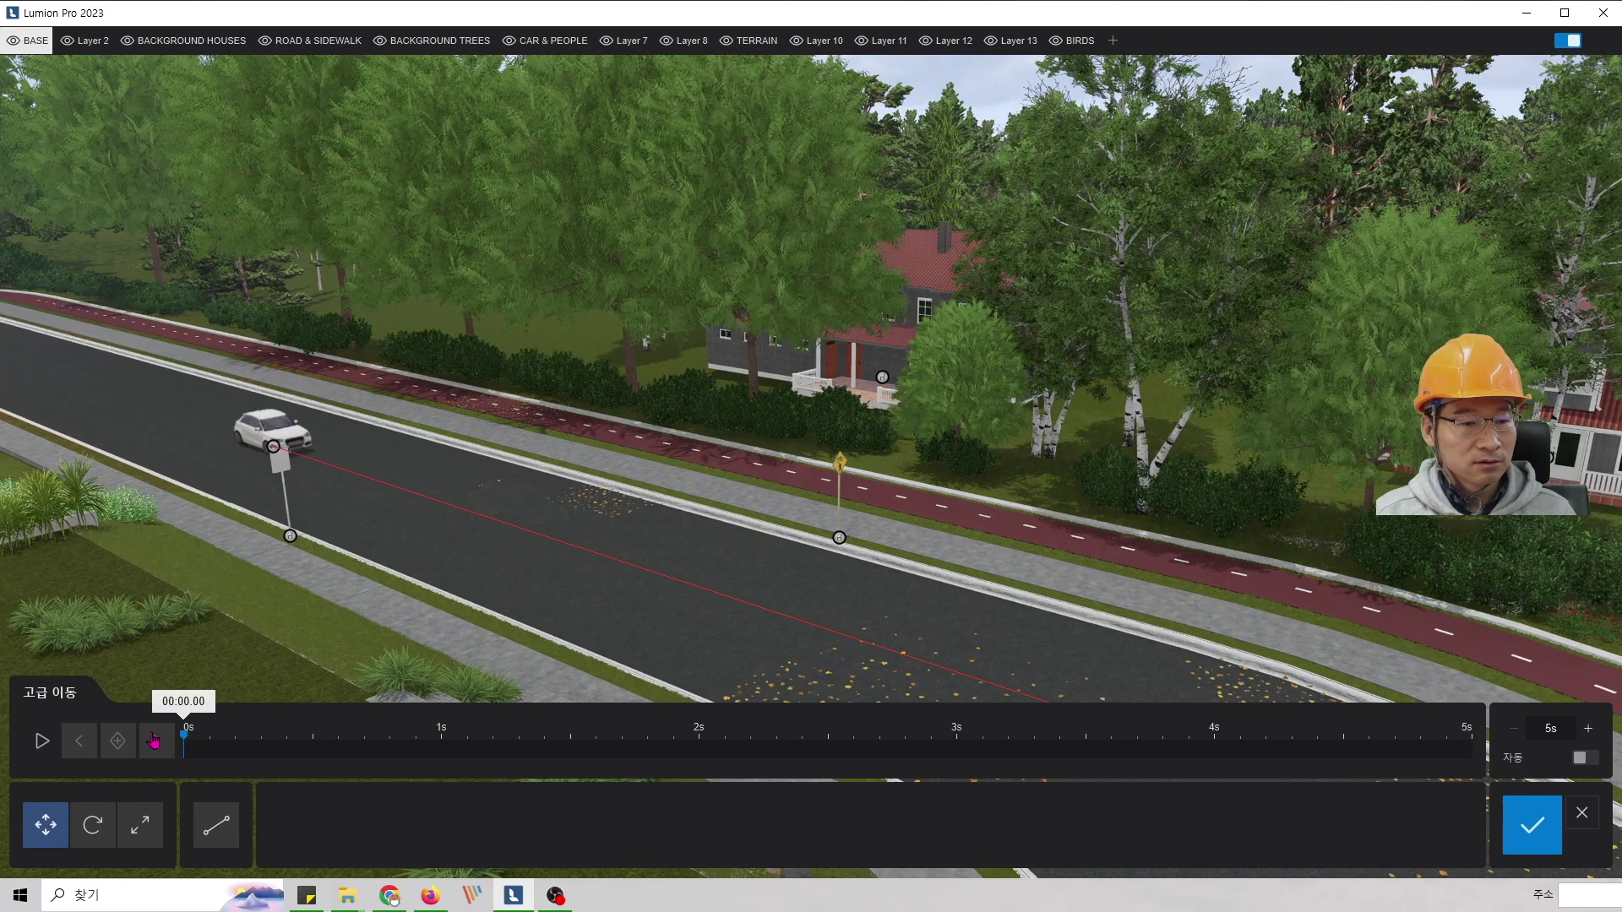
left_click(40, 741)
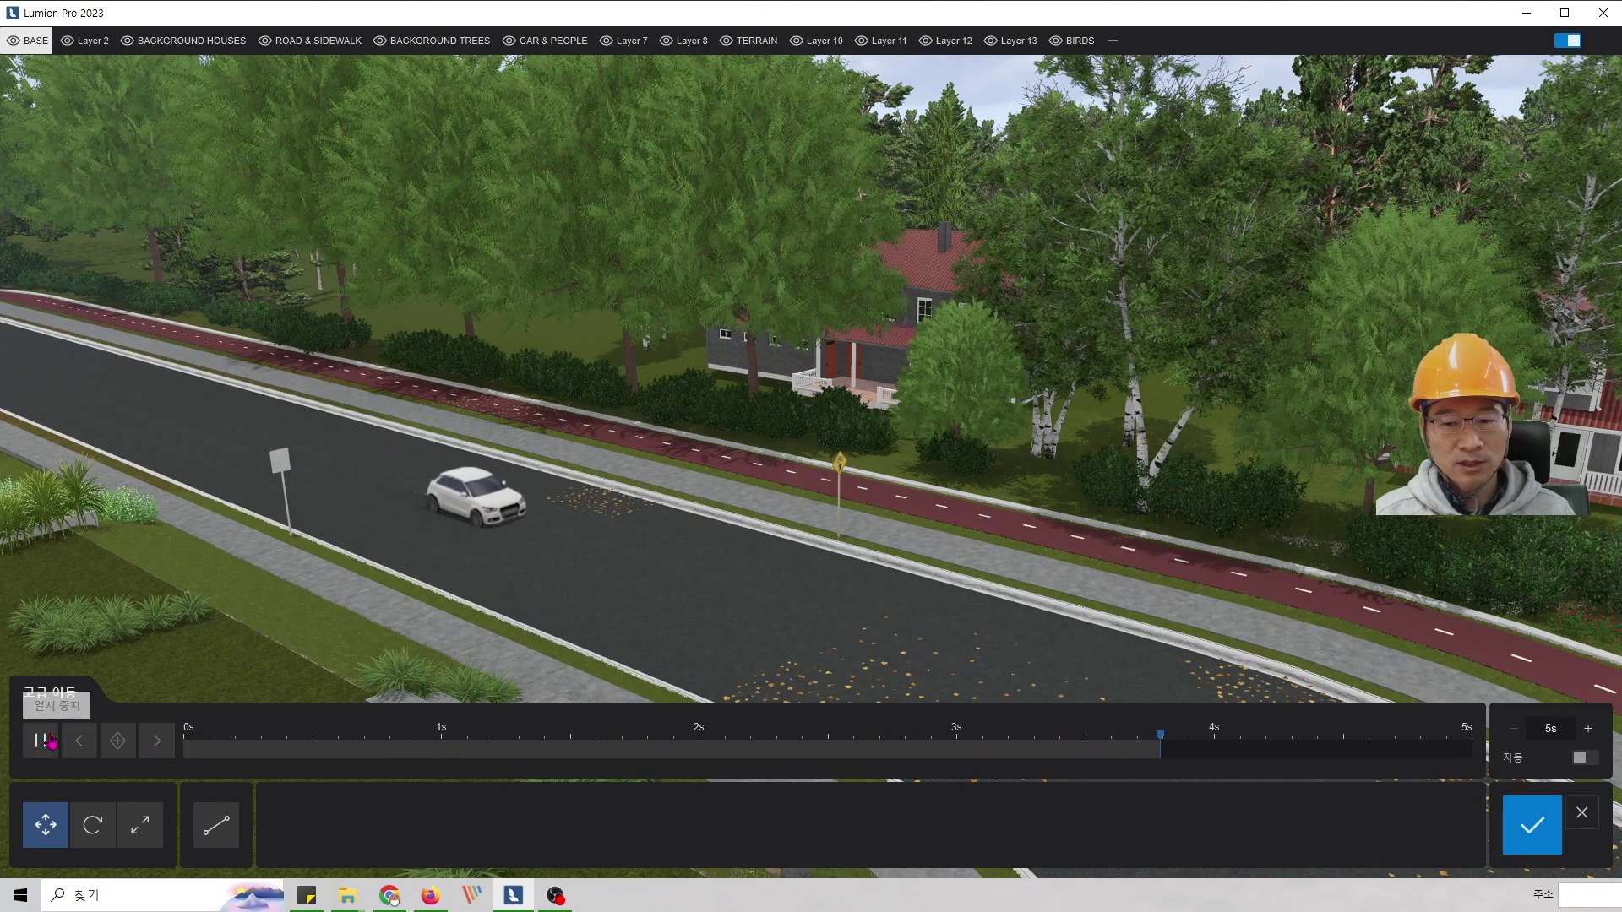
left_click(1584, 758)
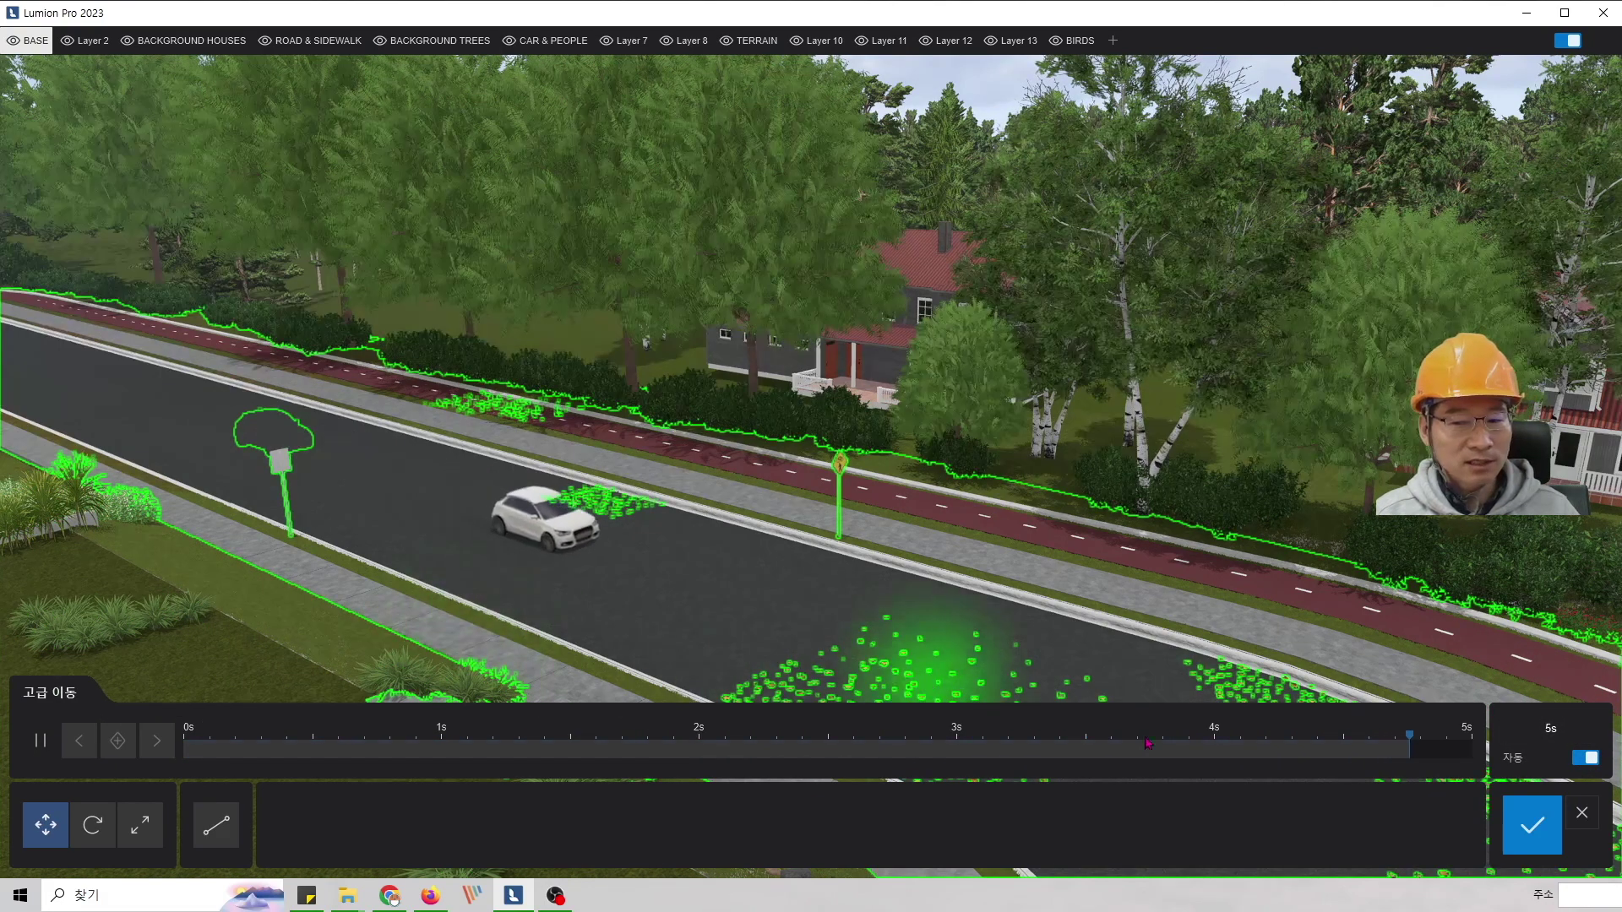
left_click(40, 741)
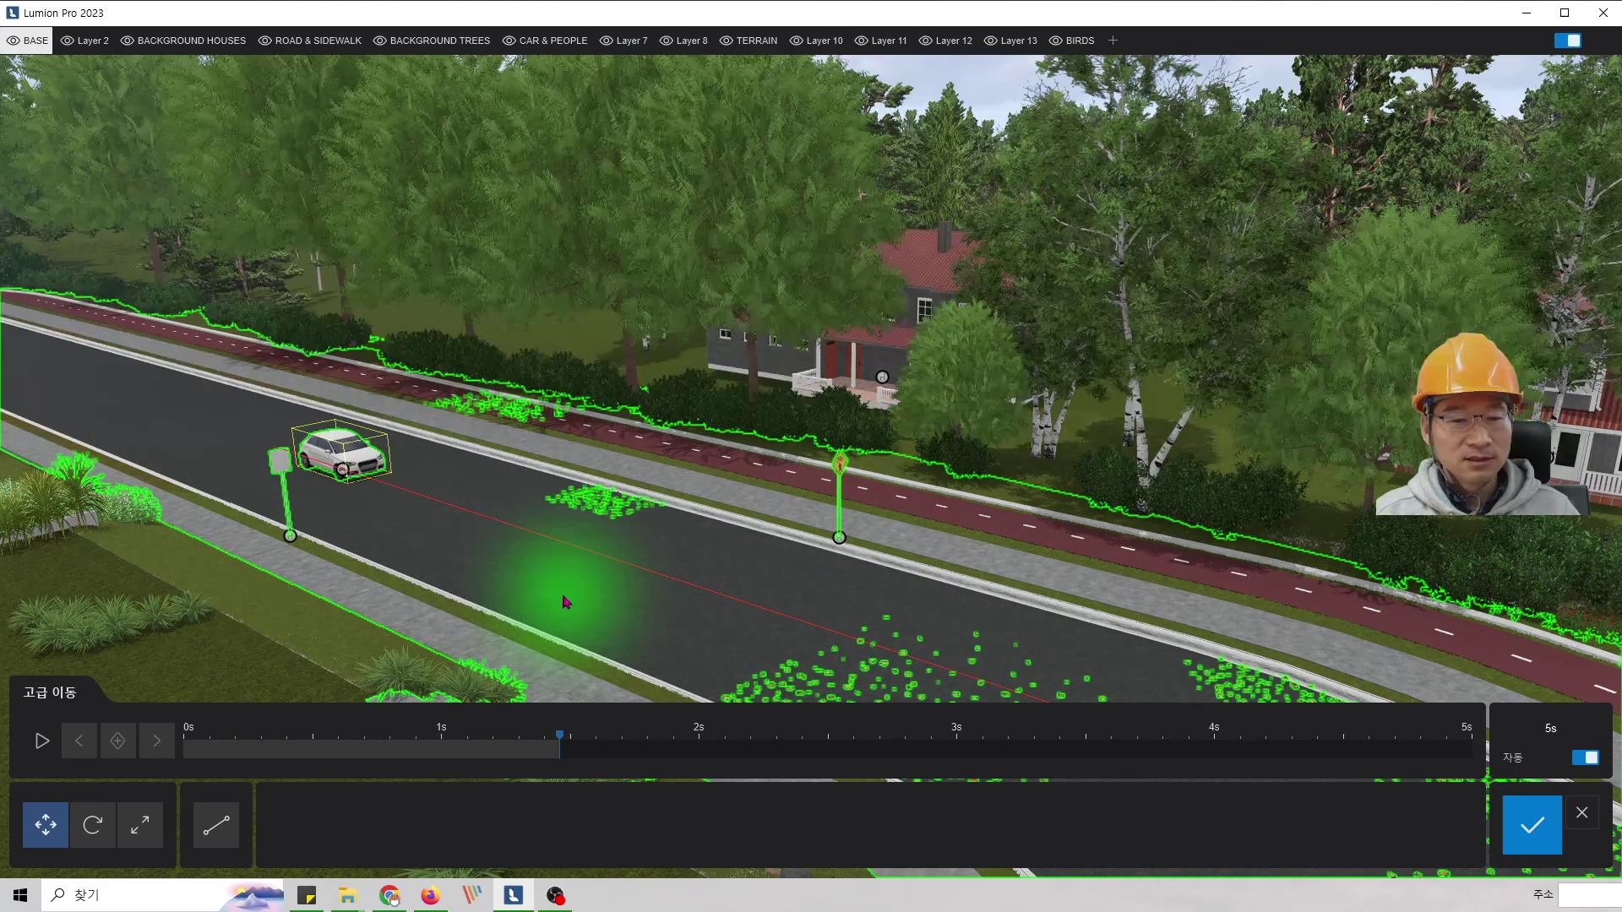
- Keyframe the car at 3 s, raised slightly to about Y -1.25 m
left_click_drag(561, 758, 957, 765)
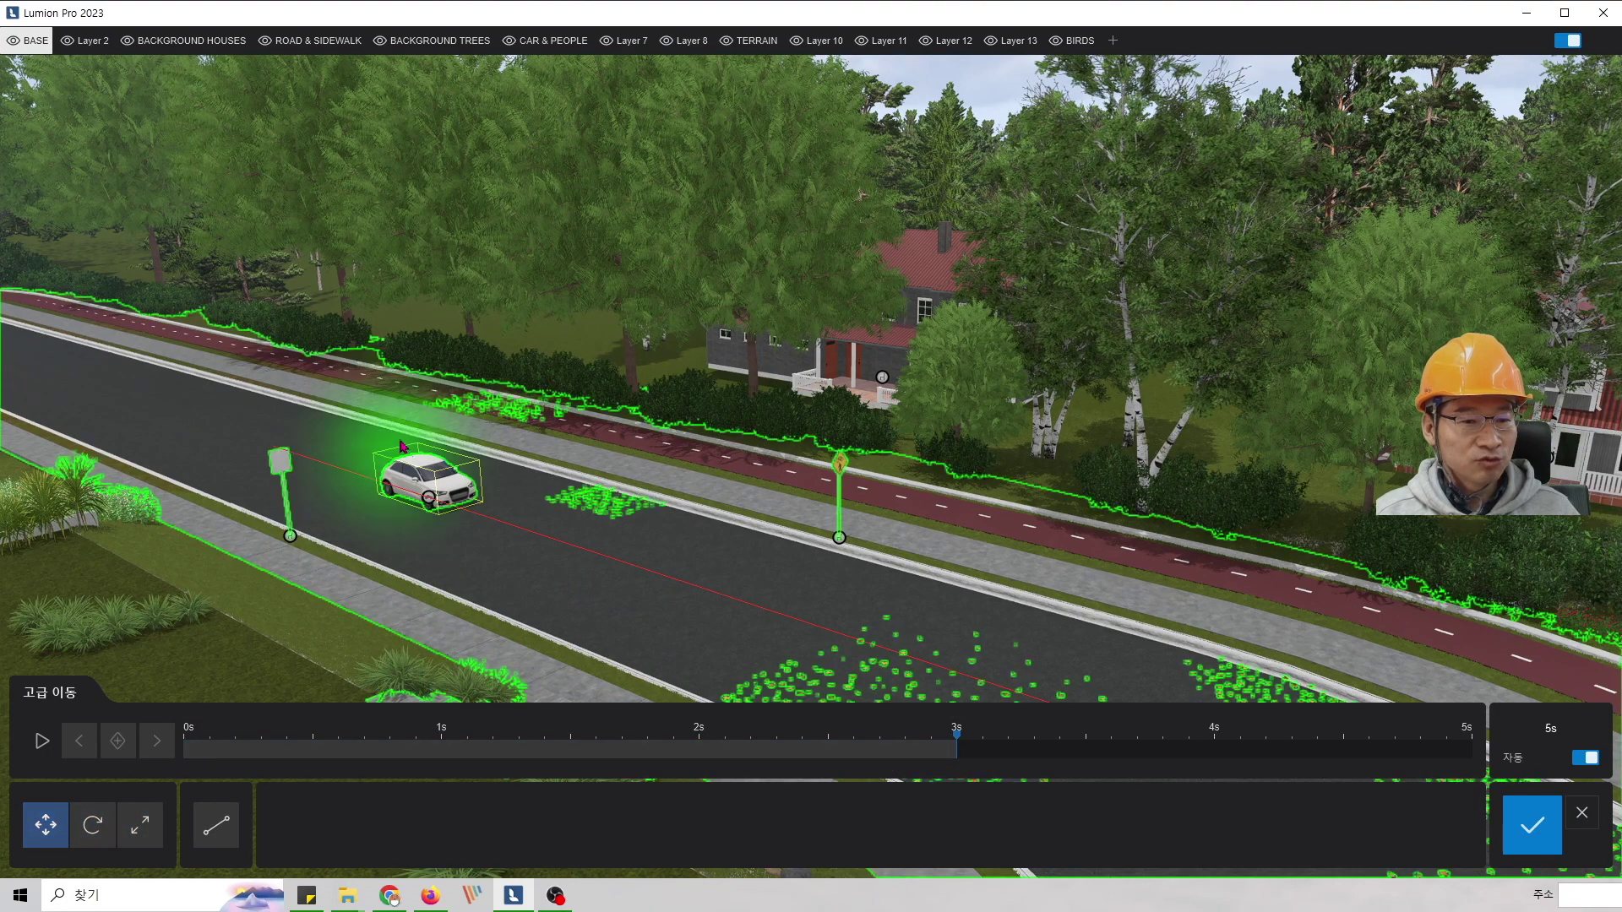
left_click(425, 478)
left_click_drag(427, 450, 428, 442)
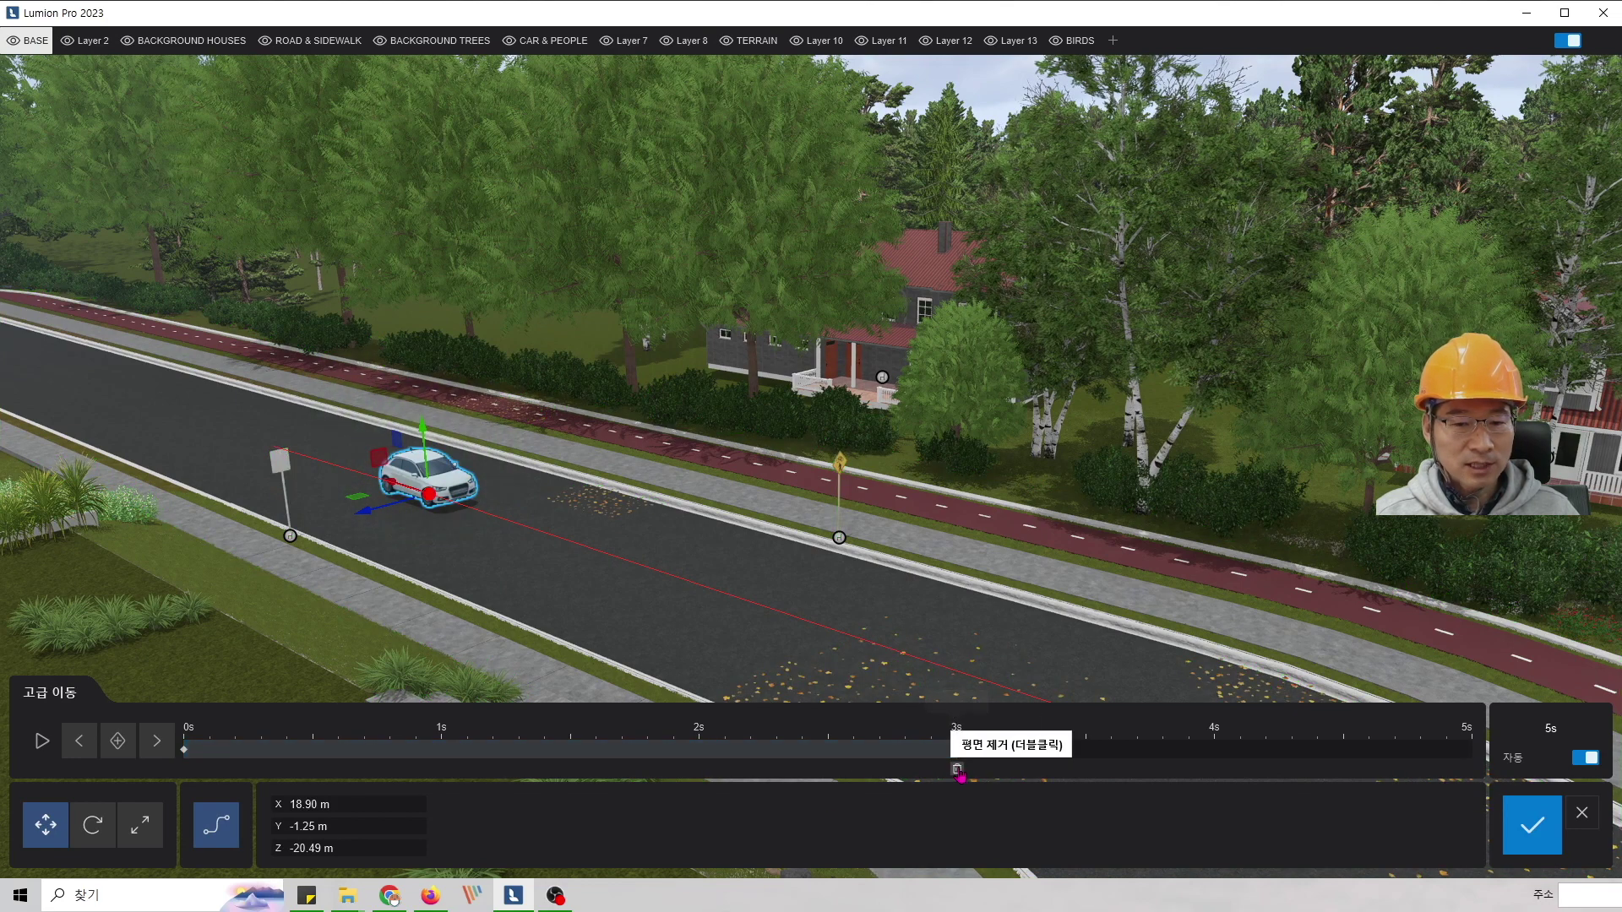
- Shape a bump with three car keyframes: level at 3 s, Y -1.25 m at 3.09 s and about Y -1.47 m at 3.20 s
double_click(958, 770)
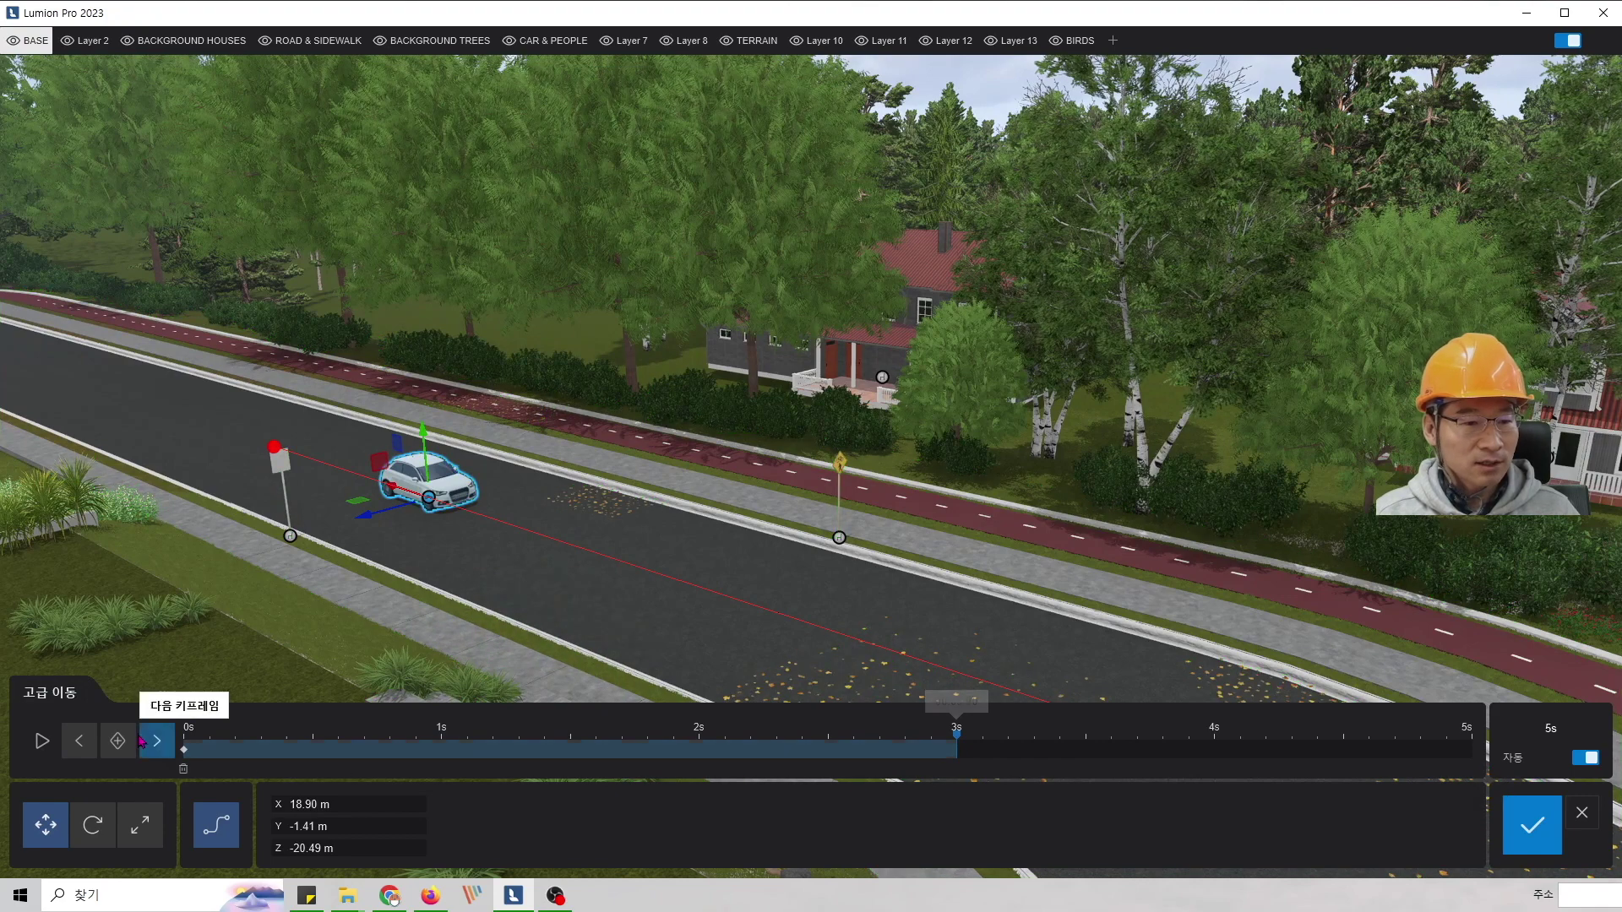
left_click(125, 745)
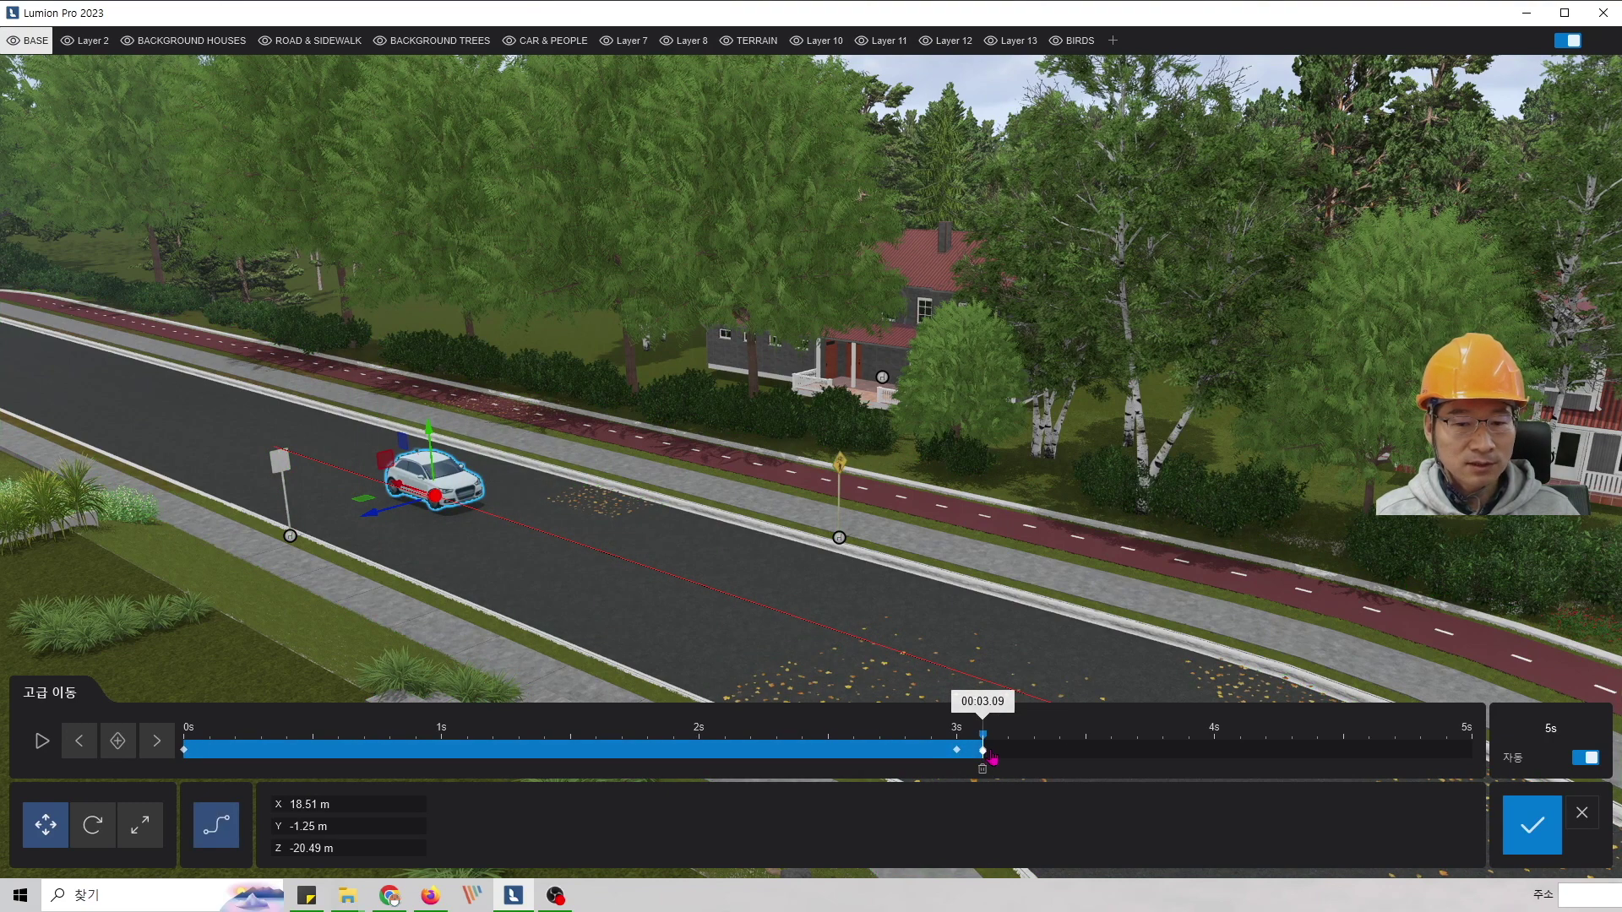
left_click_drag(992, 759, 991, 757)
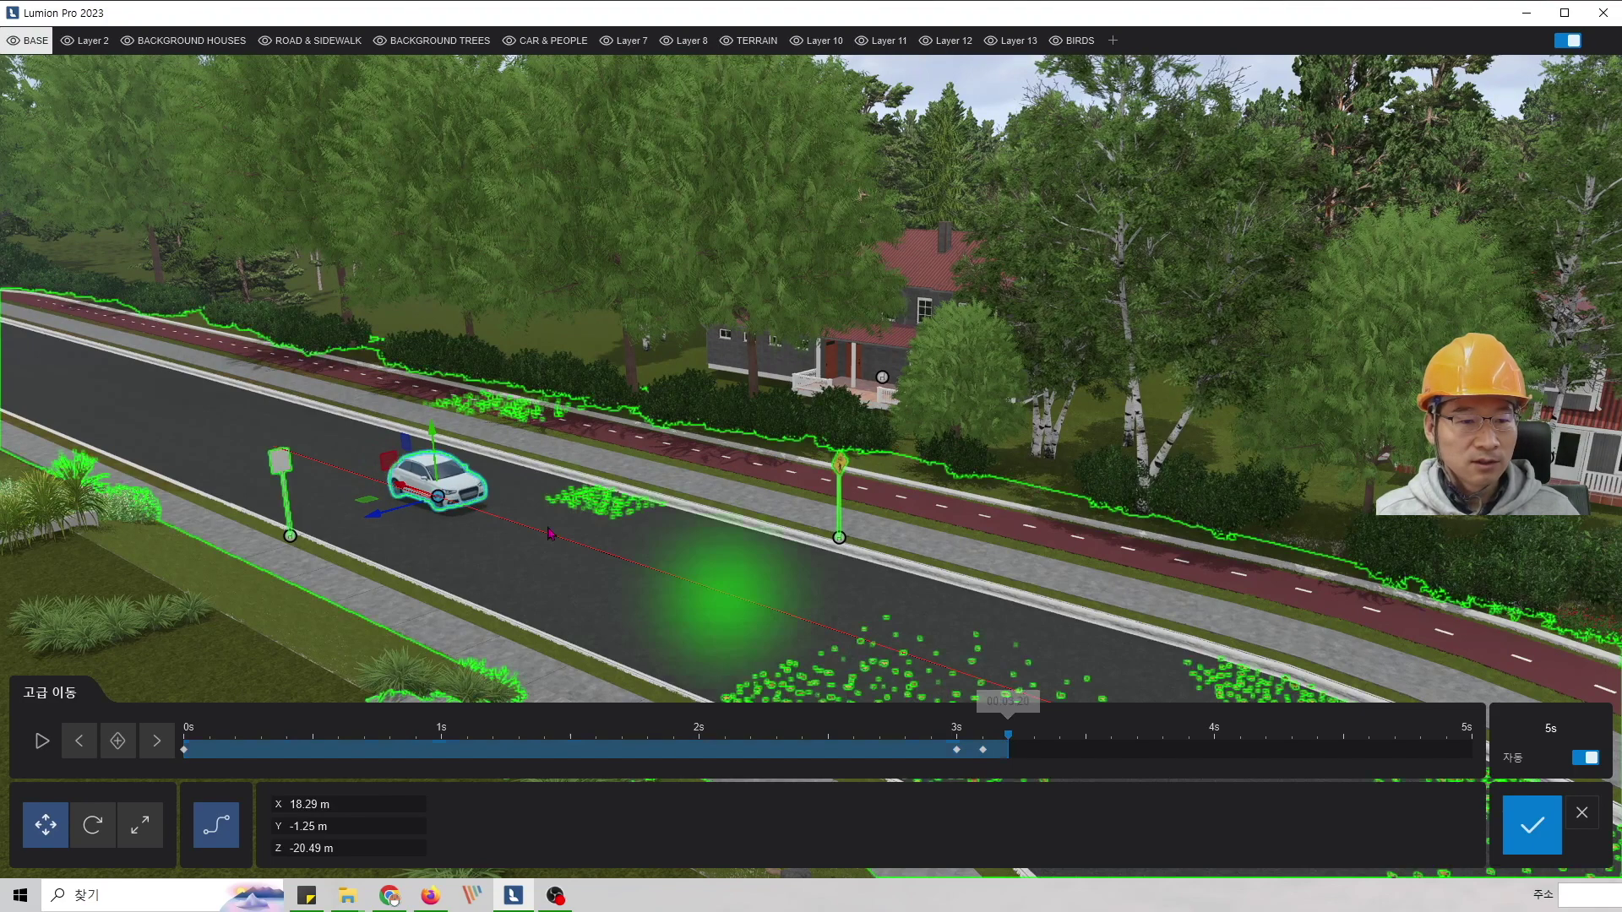
left_click_drag(440, 454, 440, 457)
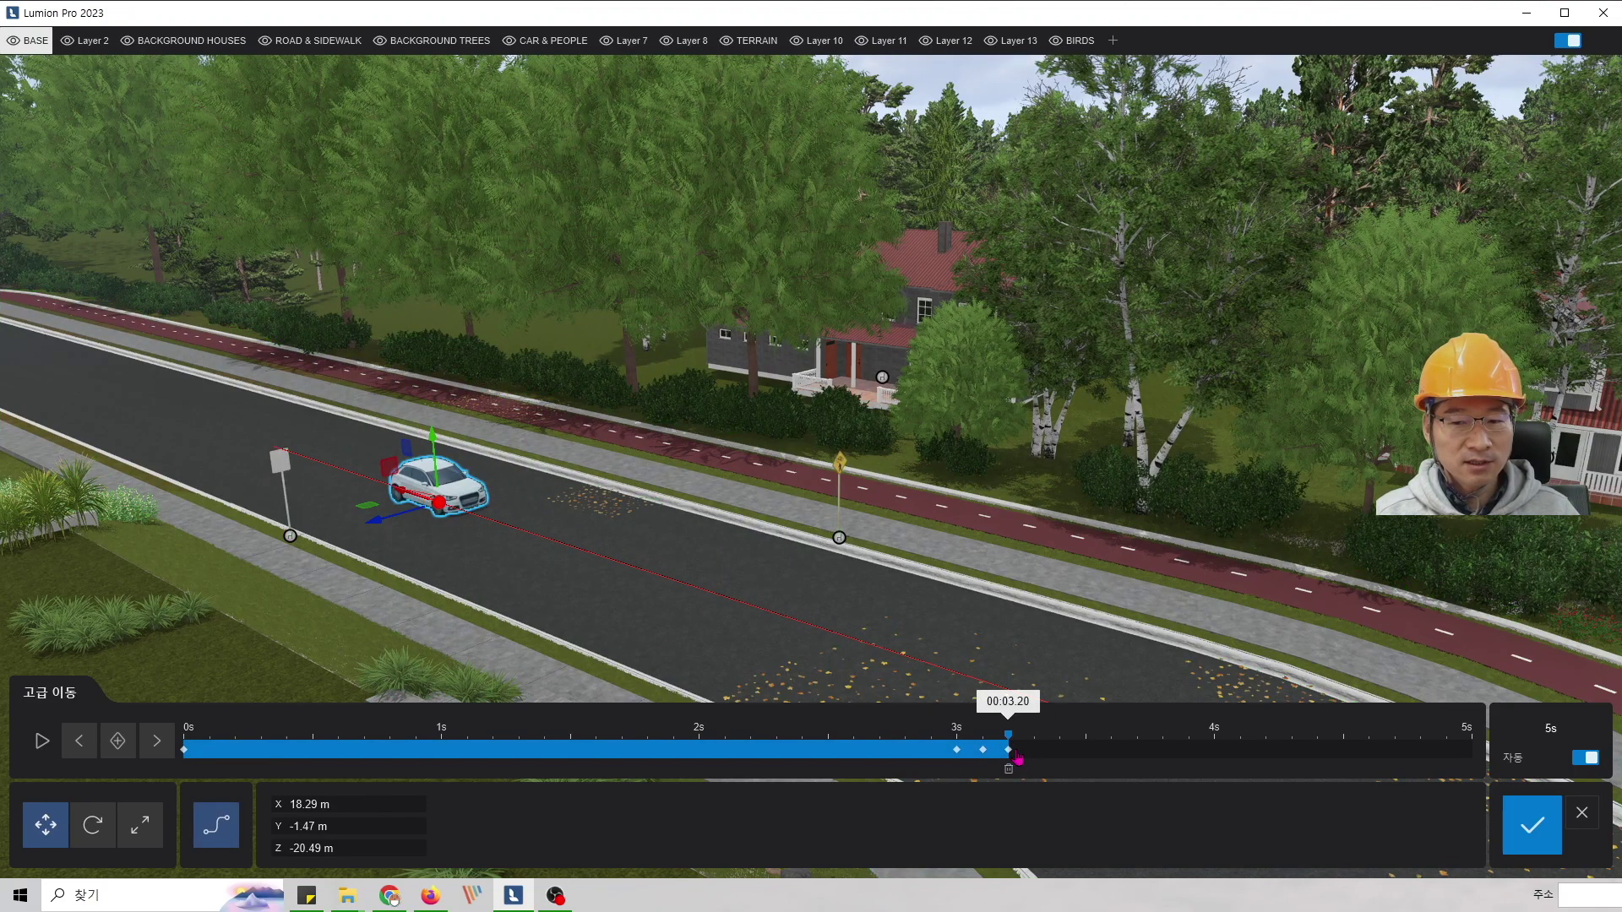
- Keyframe the car at 5 s farther down the street at about X -1.07 m and play the animation from 0 s
left_click_drag(1020, 739, 1548, 756)
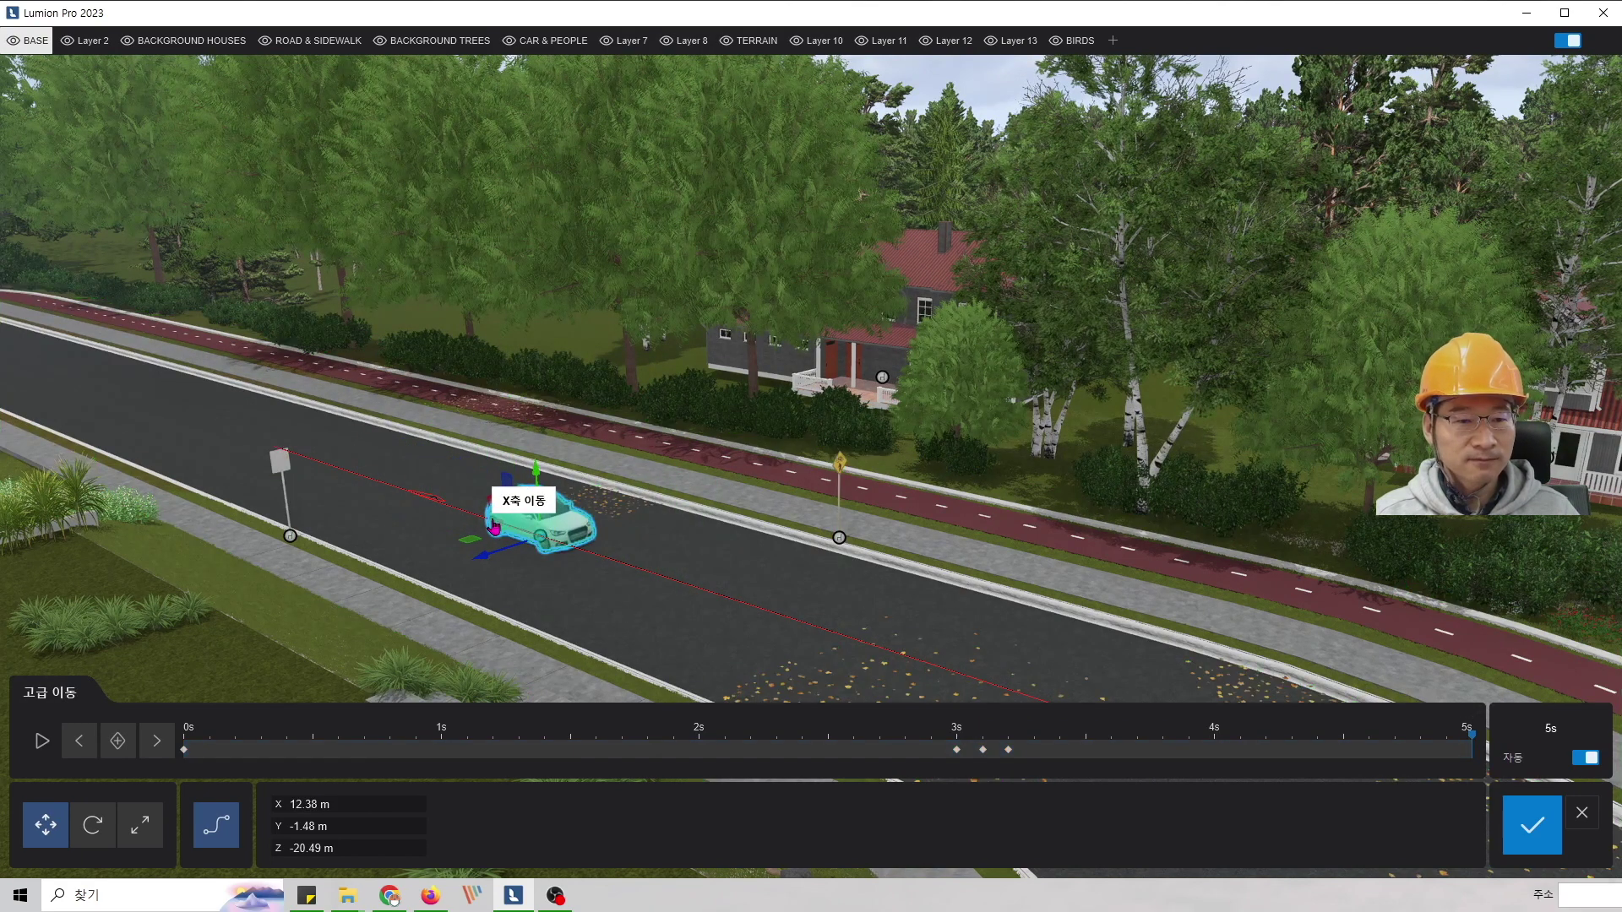
left_click_drag(477, 494, 786, 590)
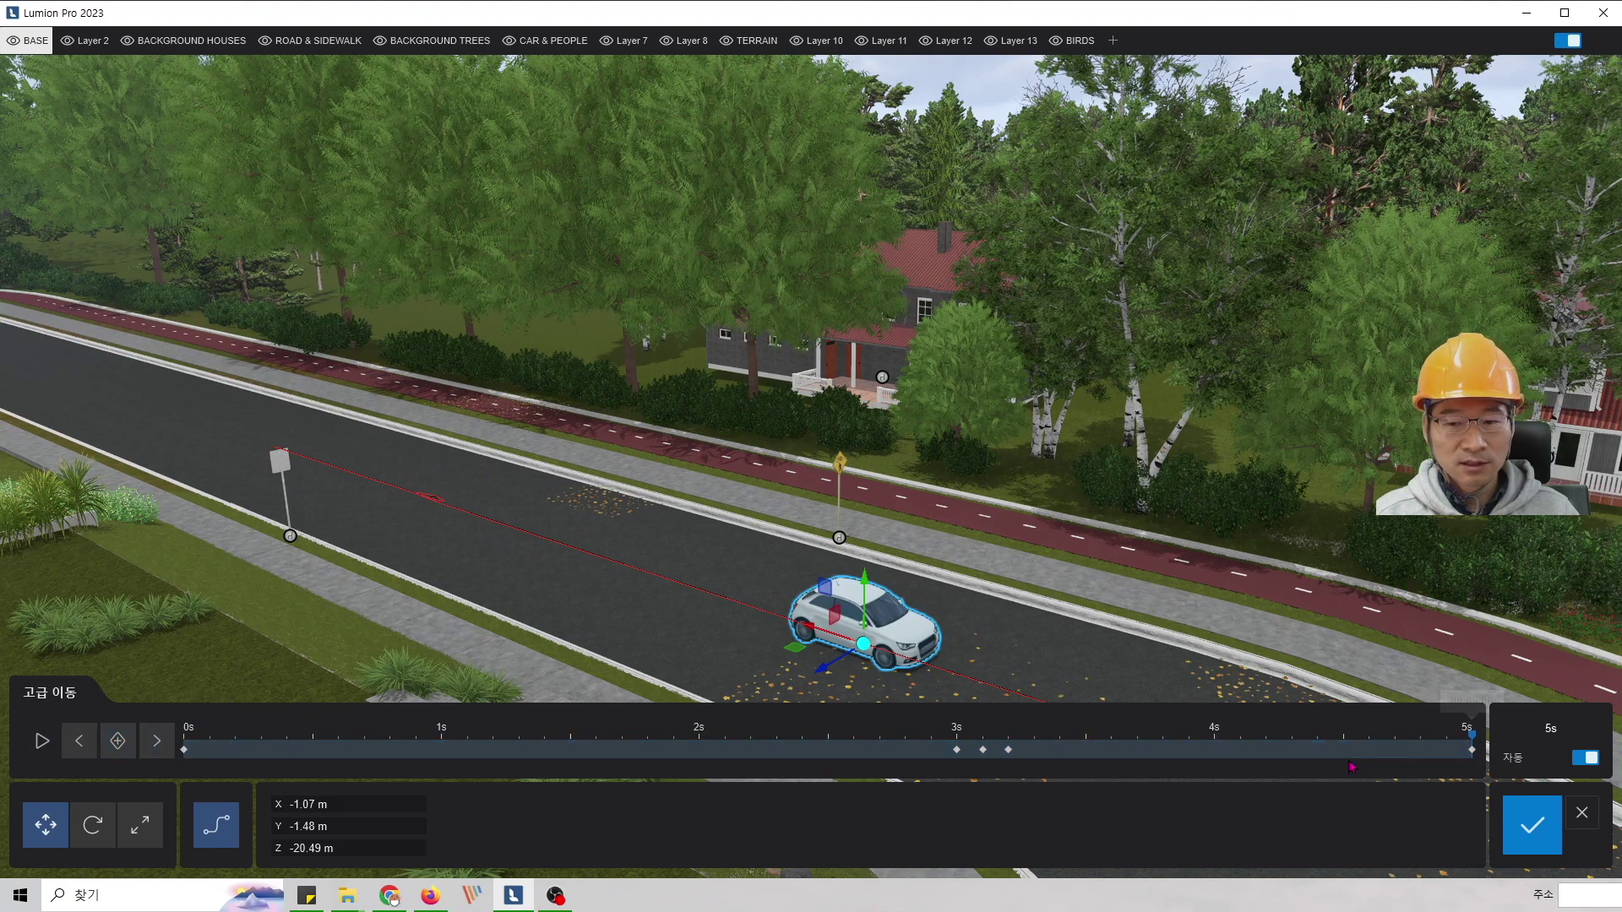
left_click_drag(1472, 743, 182, 745)
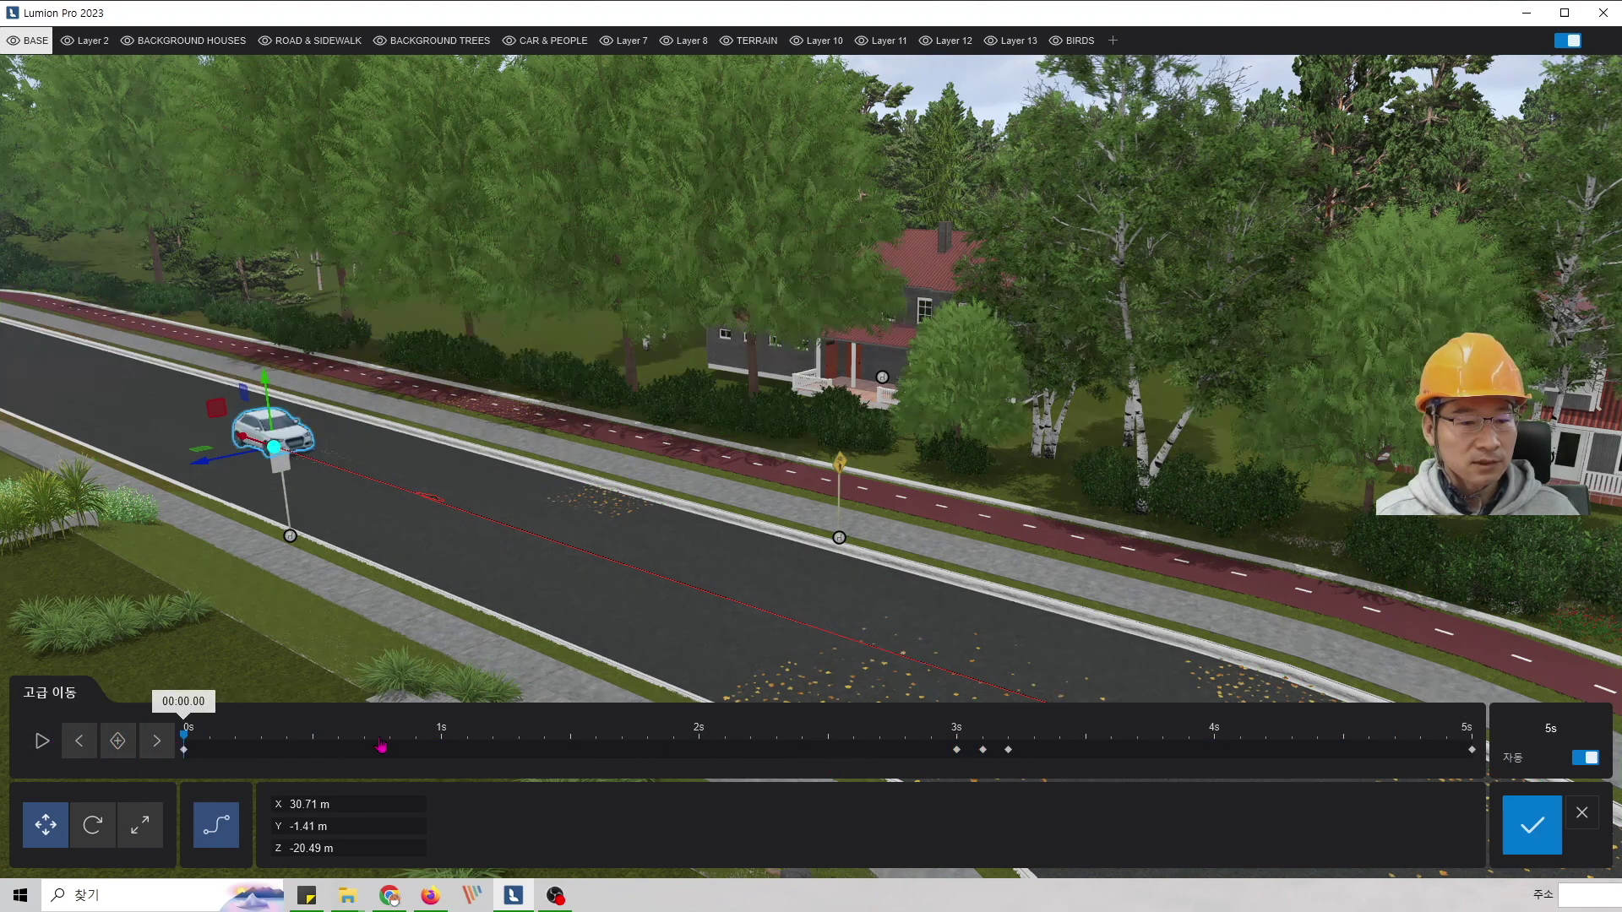
left_click(40, 741)
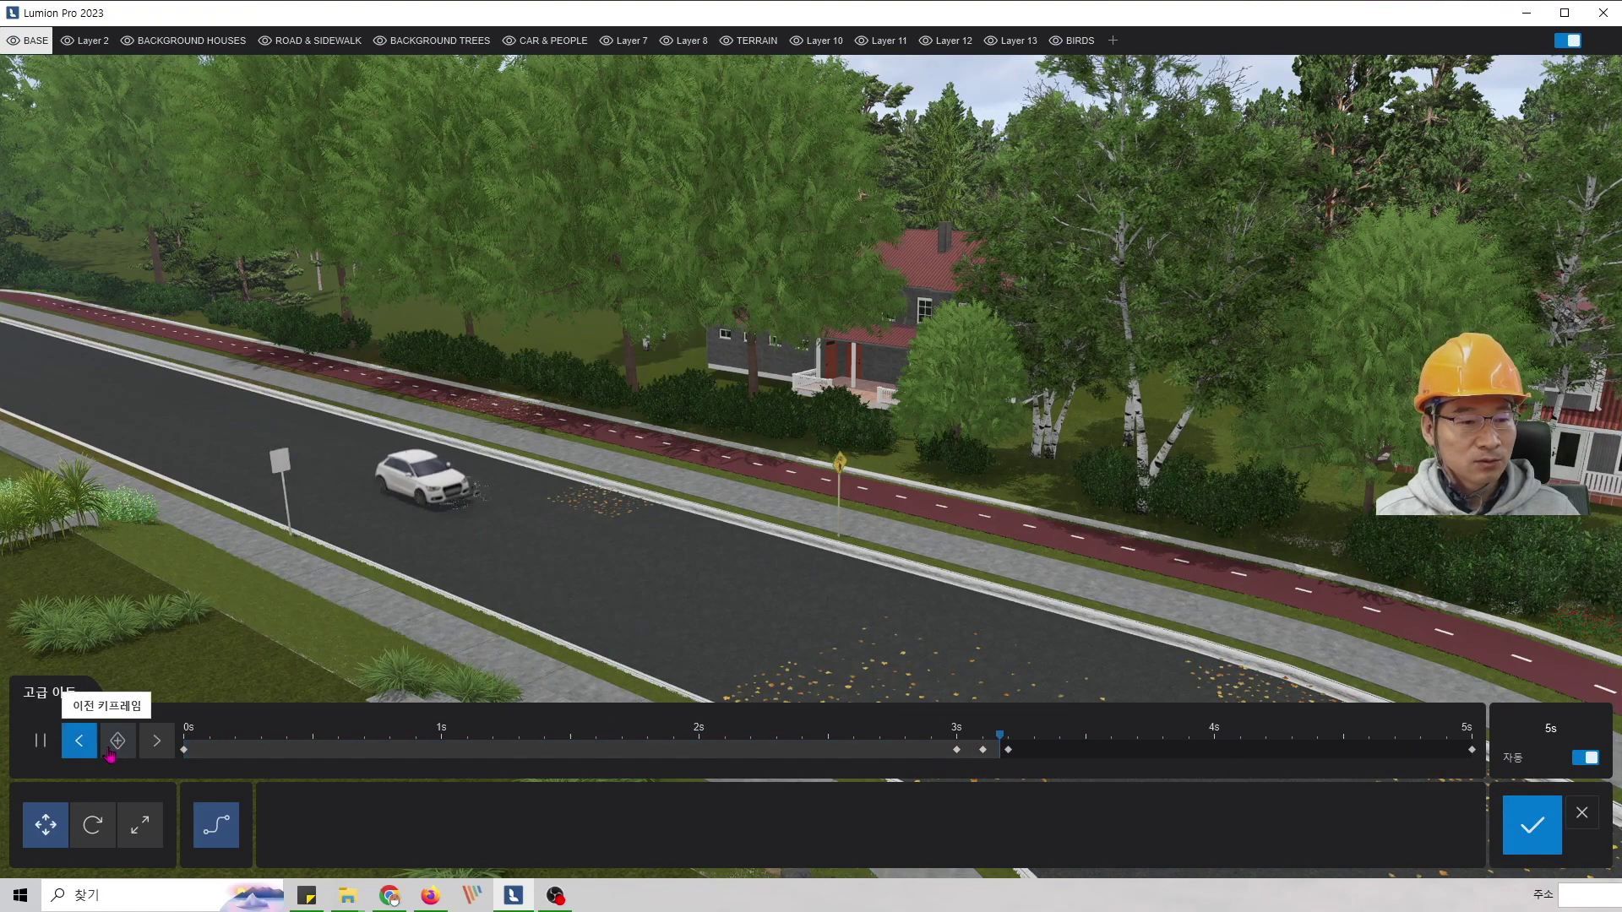
left_click(40, 740)
- Move the car forward to about X -1.06 m at roughly 3.6 s and enlarge it with a size keyframe at roughly 4.1 s
left_click(469, 517)
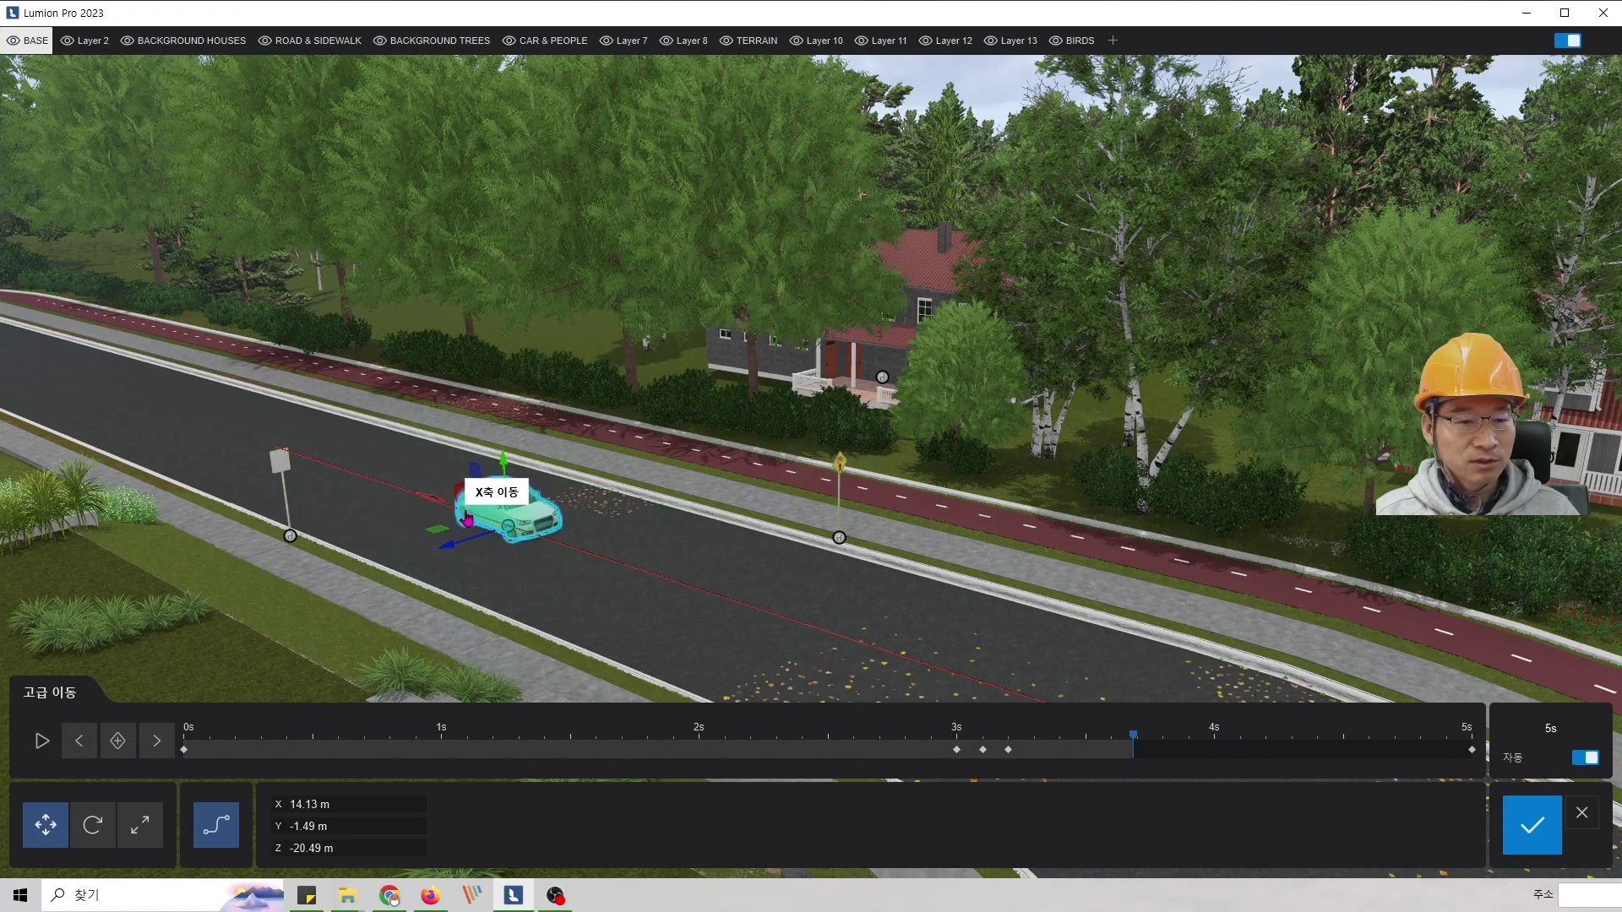
left_click_drag(469, 517, 820, 617)
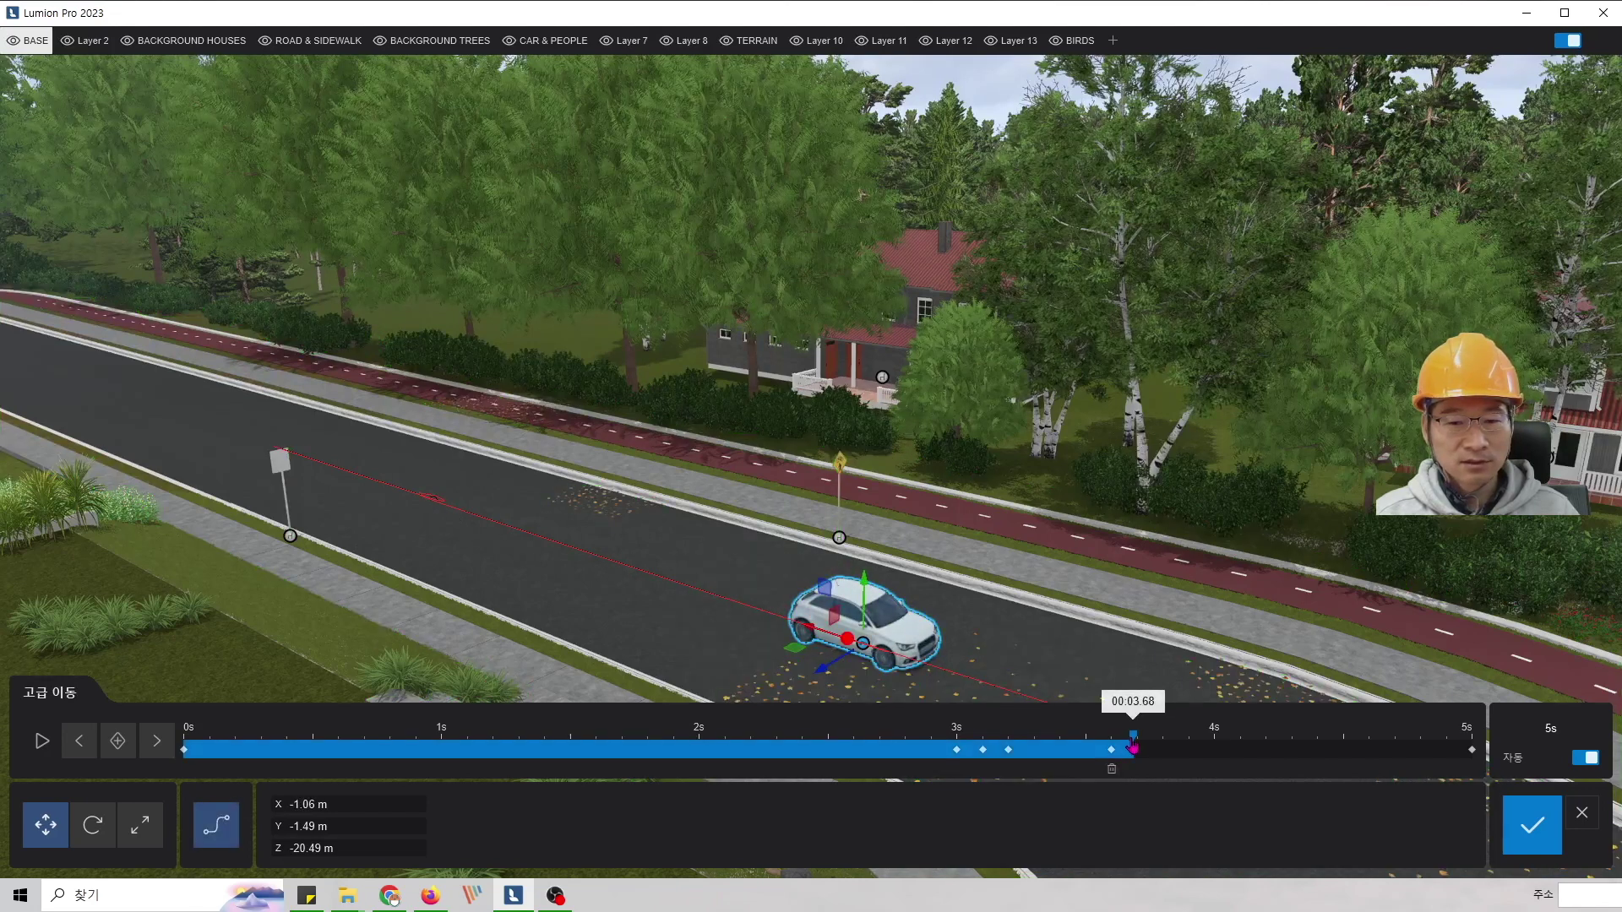
left_click_drag(1133, 747, 1240, 747)
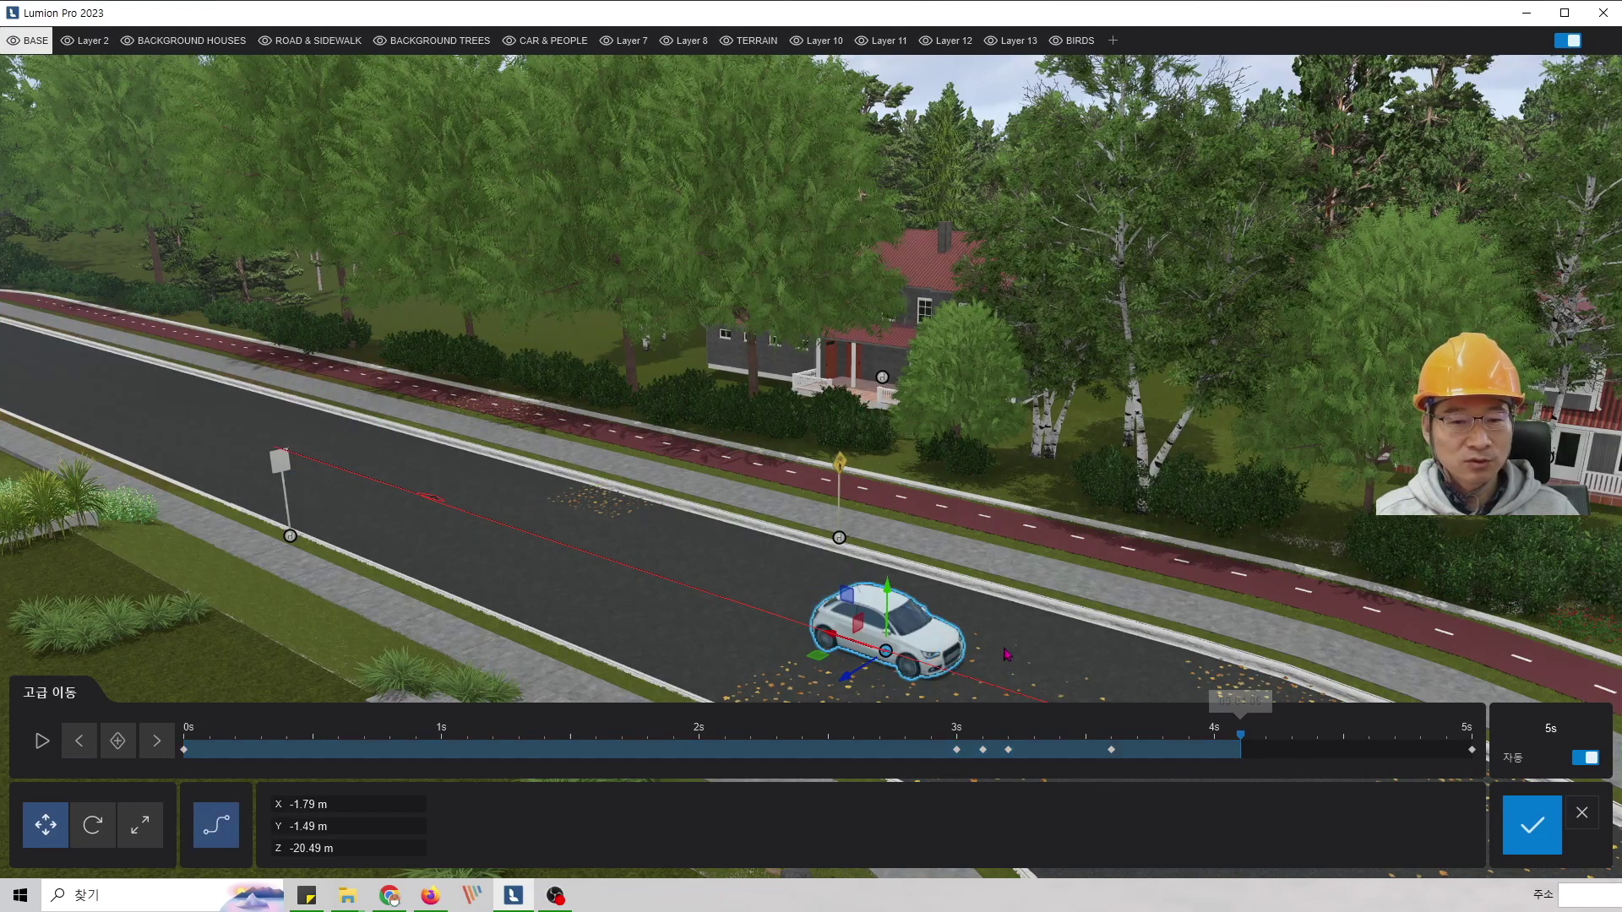
left_click(91, 825)
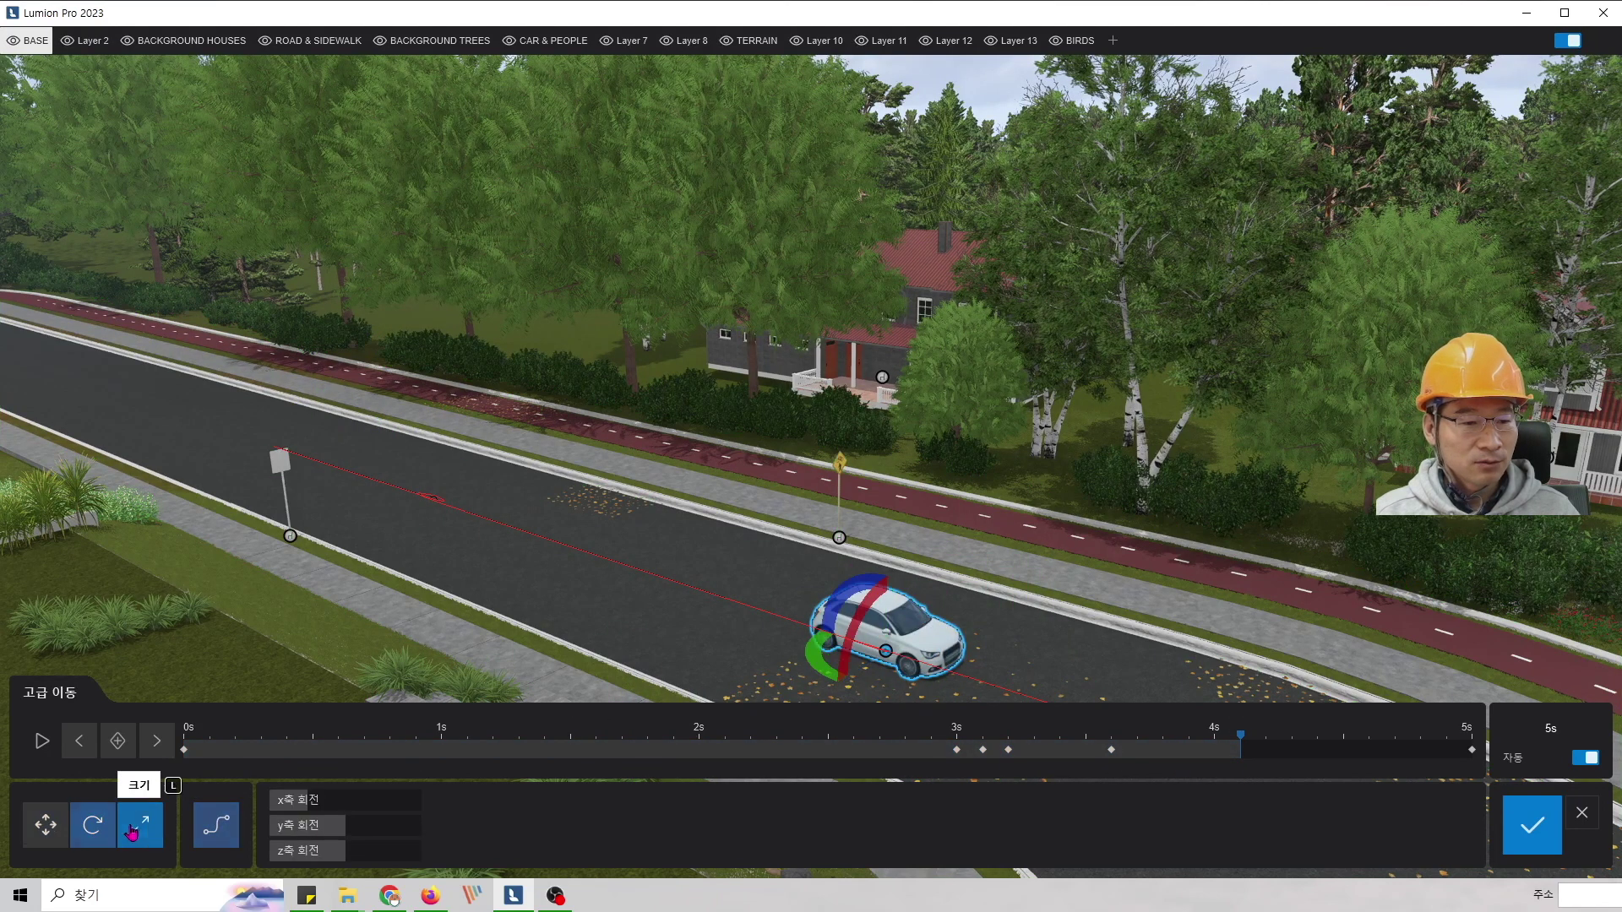
left_click(132, 833)
left_click_drag(897, 661, 898, 629)
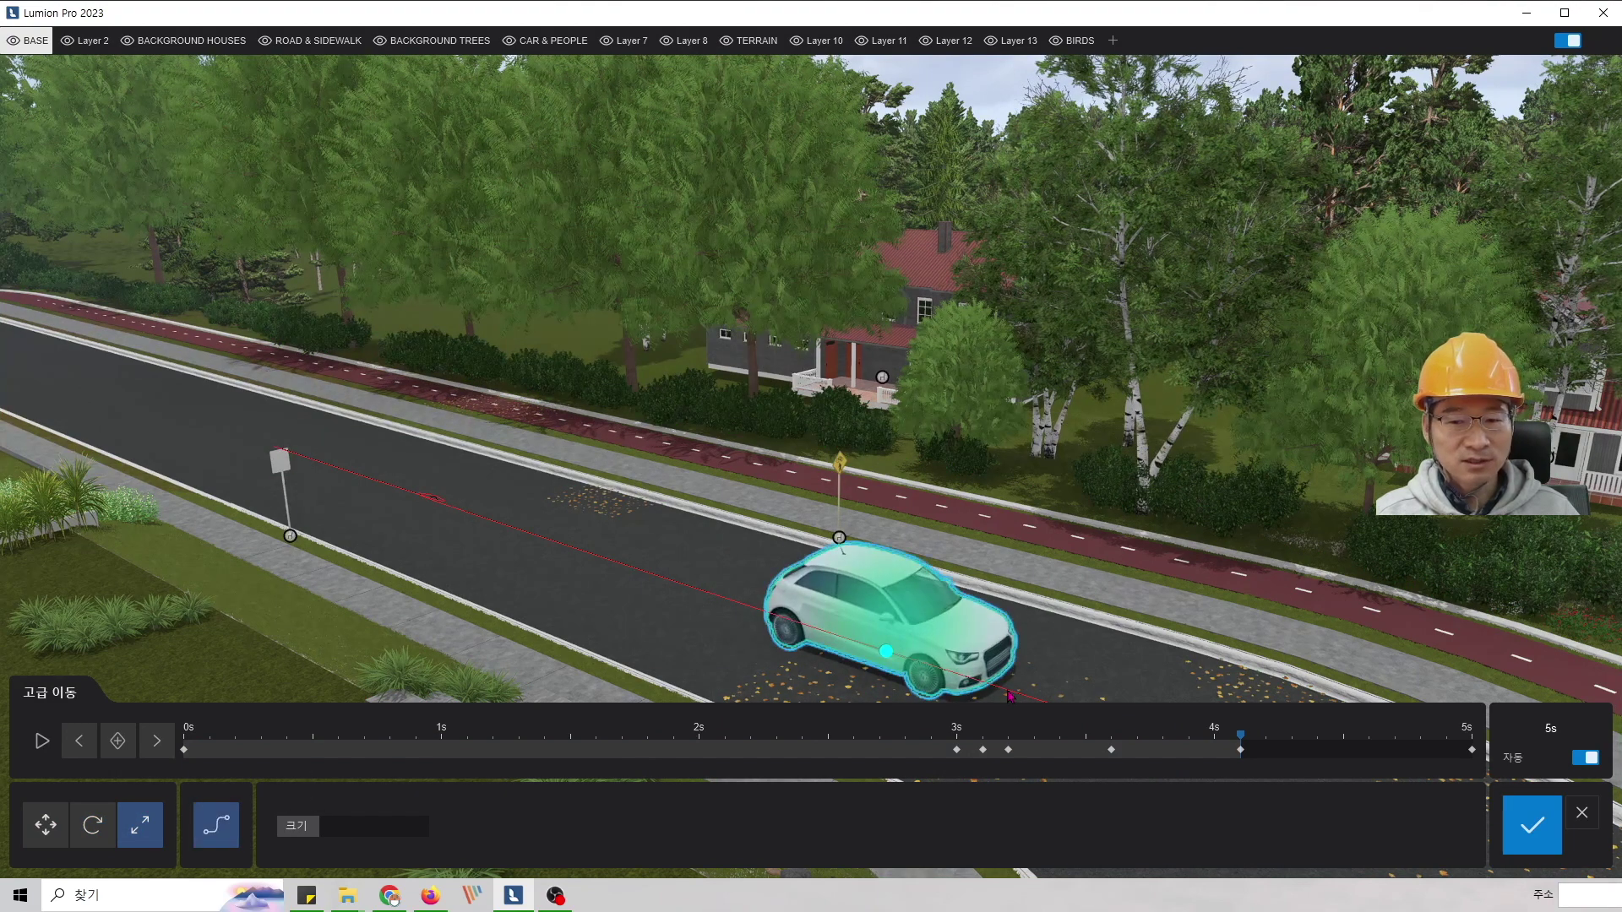
left_click(1239, 749)
- Move the car at 5 s farther along the road to about X -7.14 m and save the Advanced Move edit
left_click_drag(1240, 748, 1474, 764)
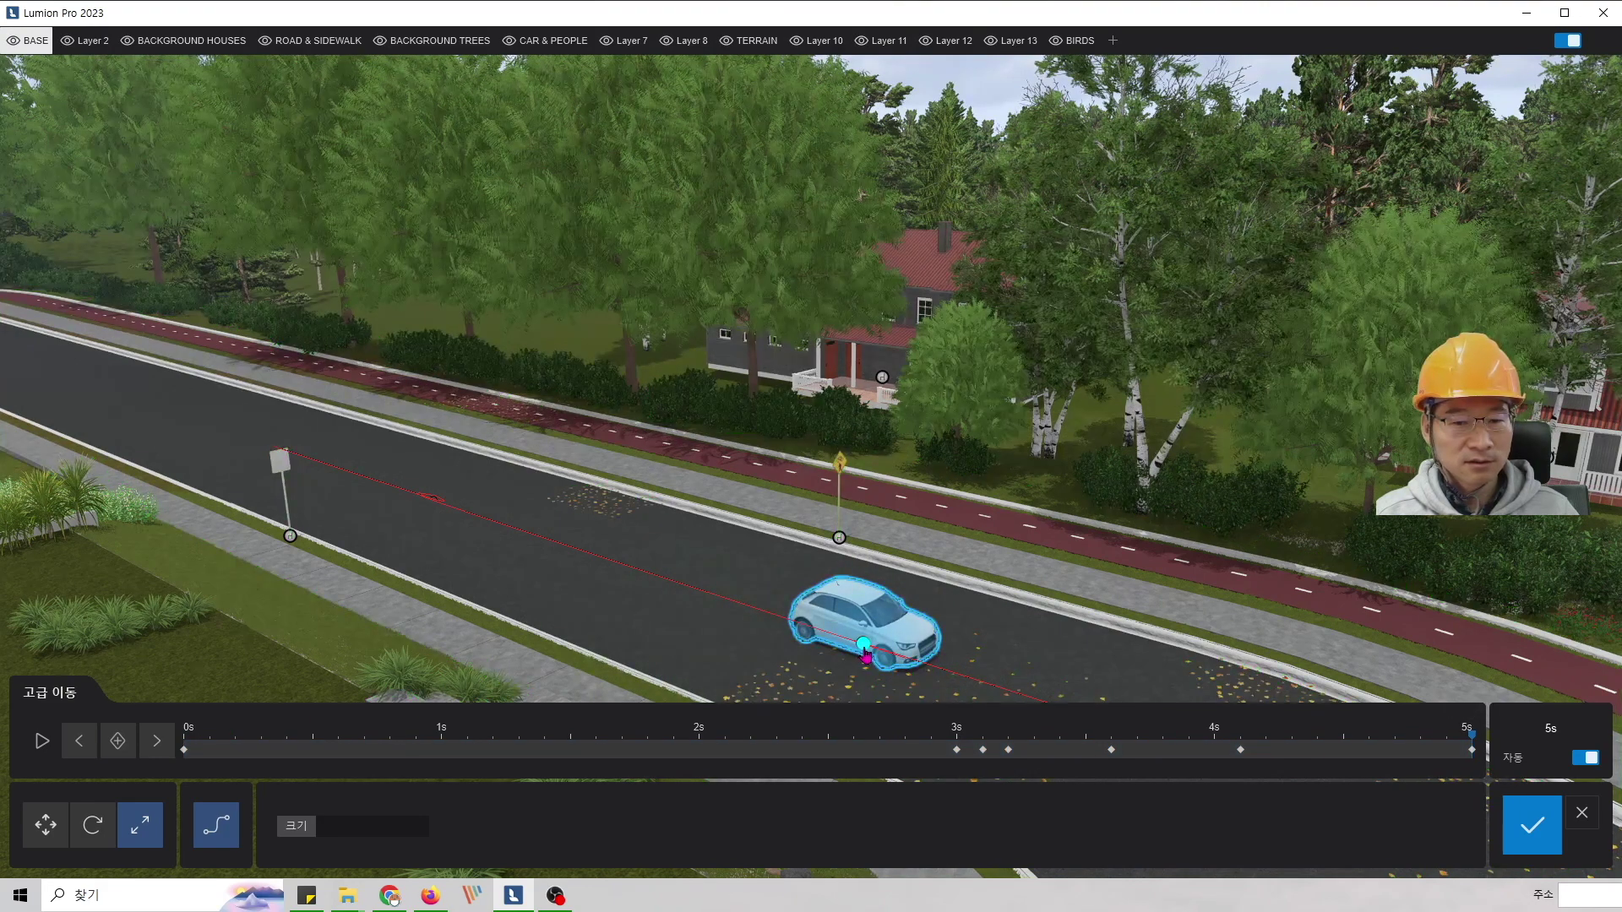
left_click(45, 824)
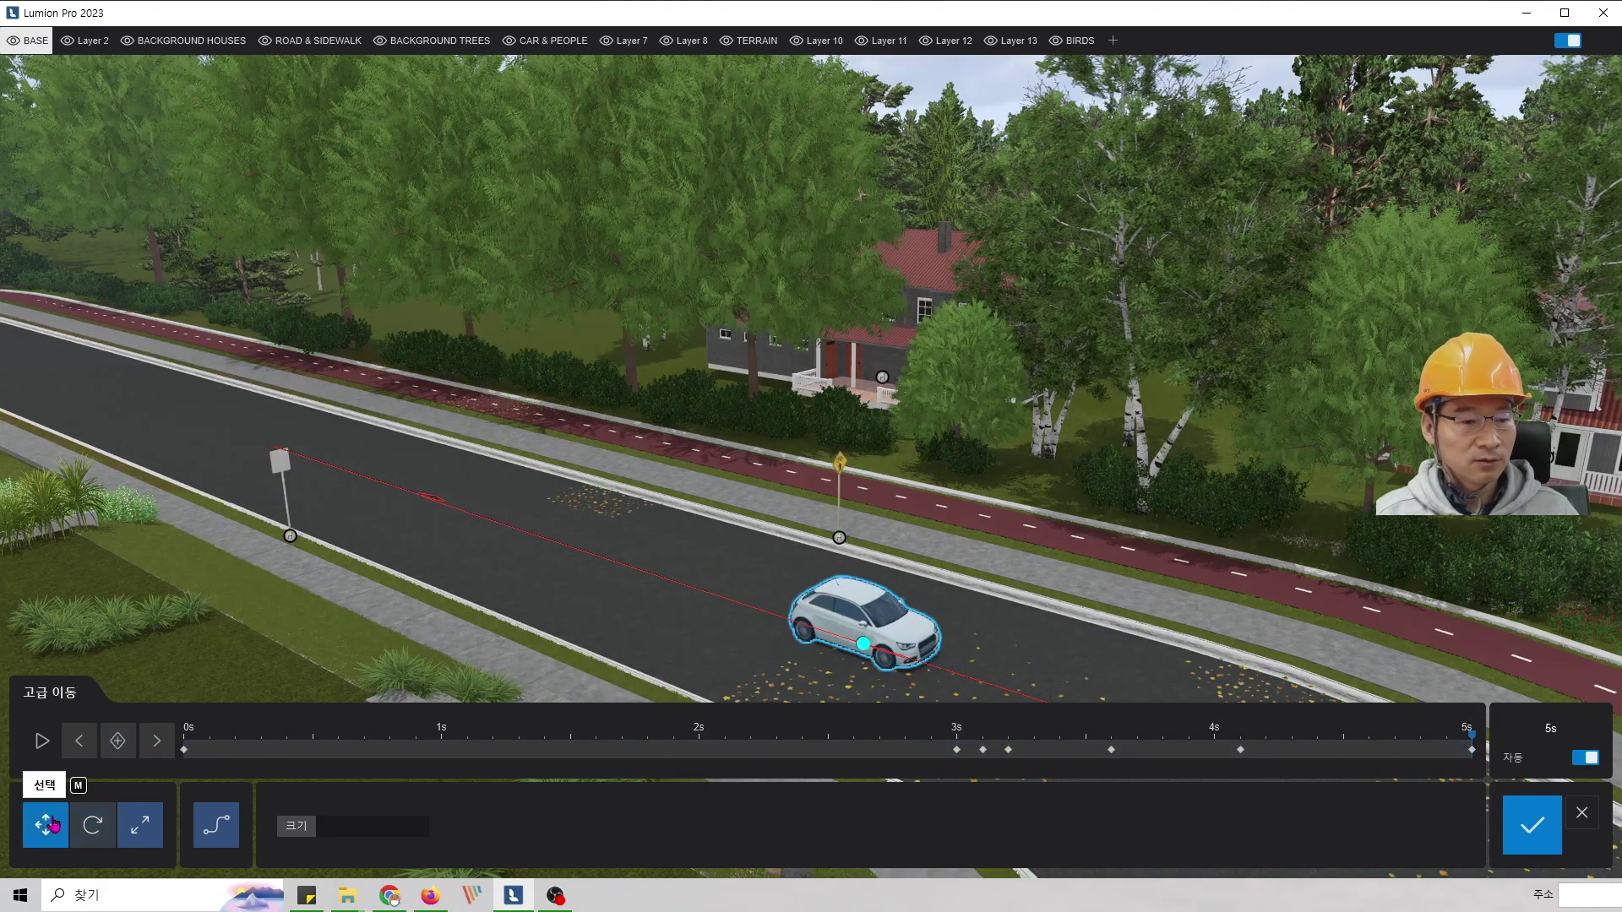
left_click_drag(782, 688, 999, 698)
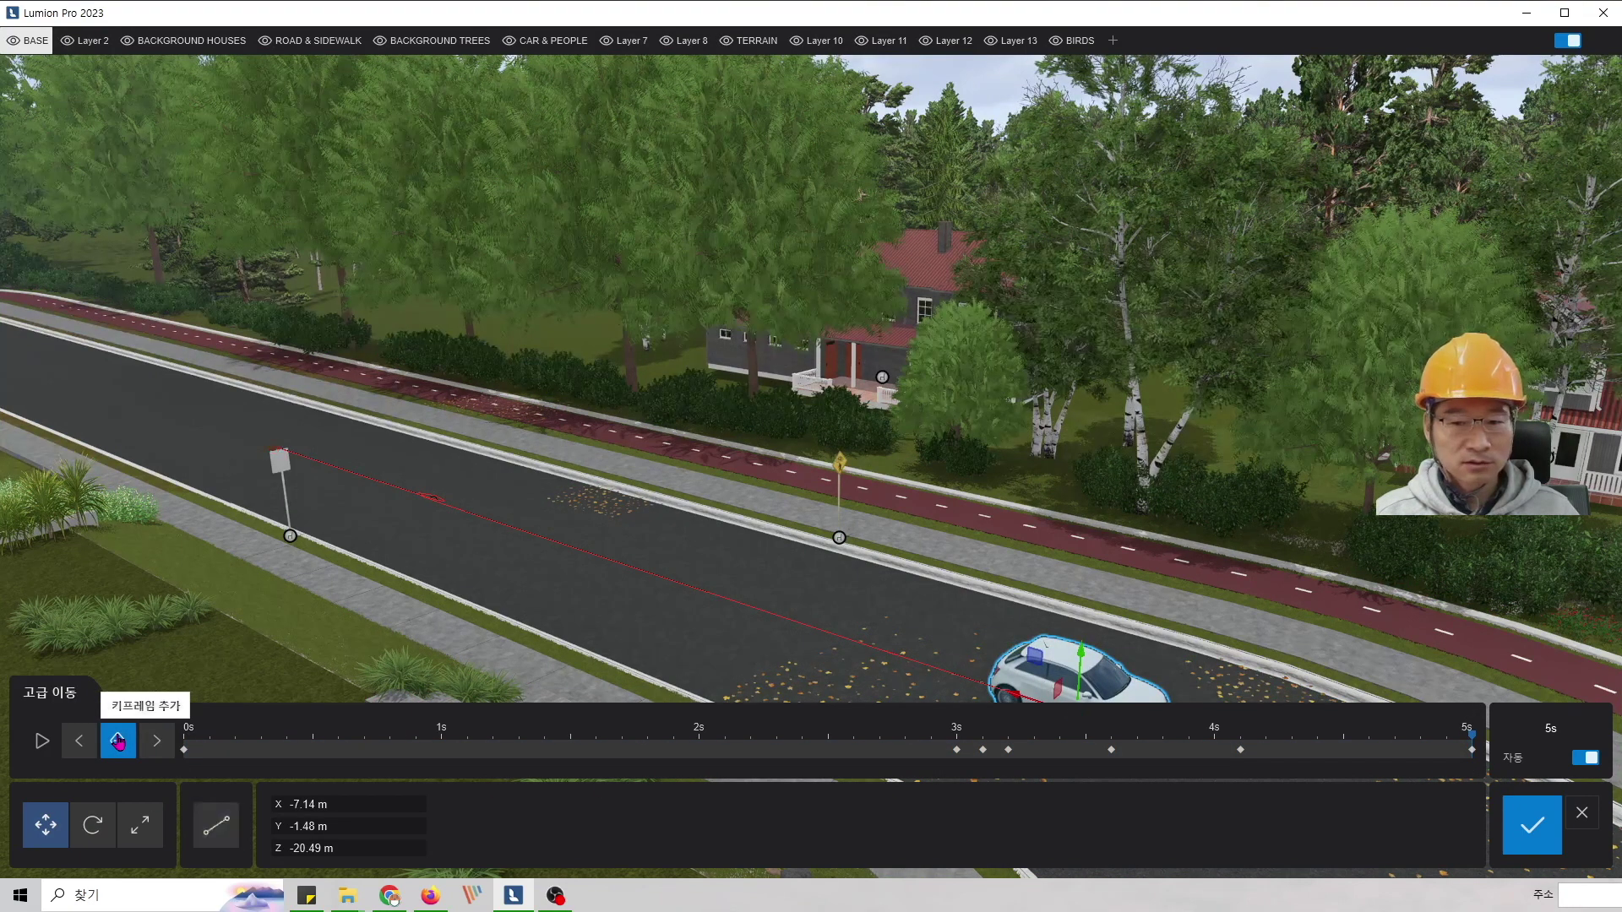
left_click(118, 741)
left_click_drag(1470, 743, 1470, 794)
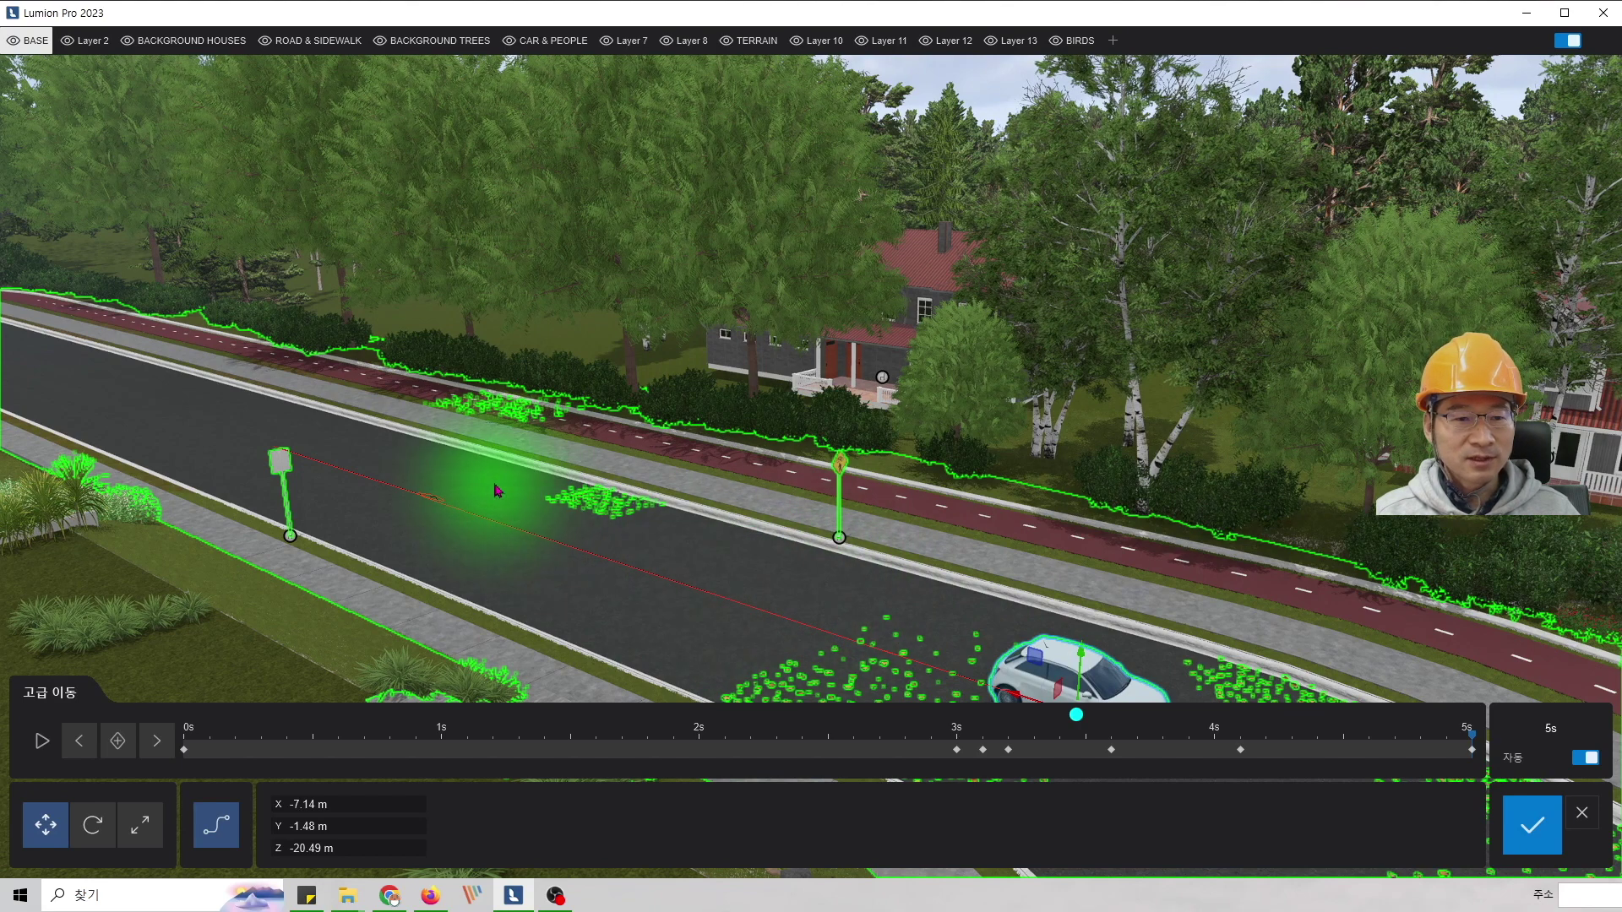
right_click_drag(607, 554, 645, 546)
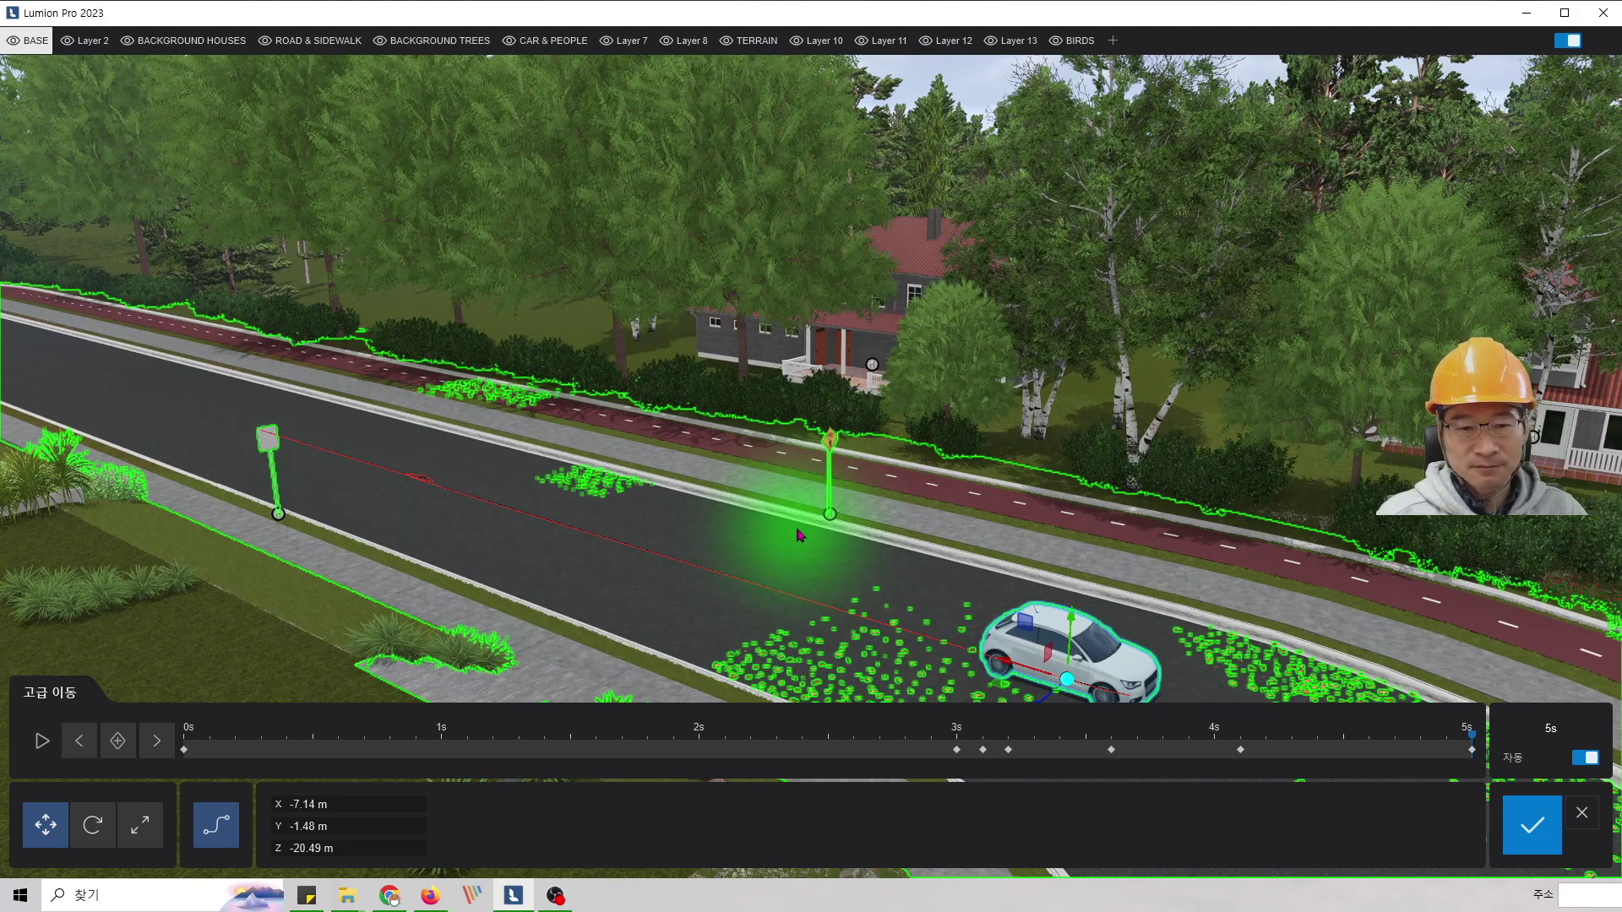
left_click(1532, 826)
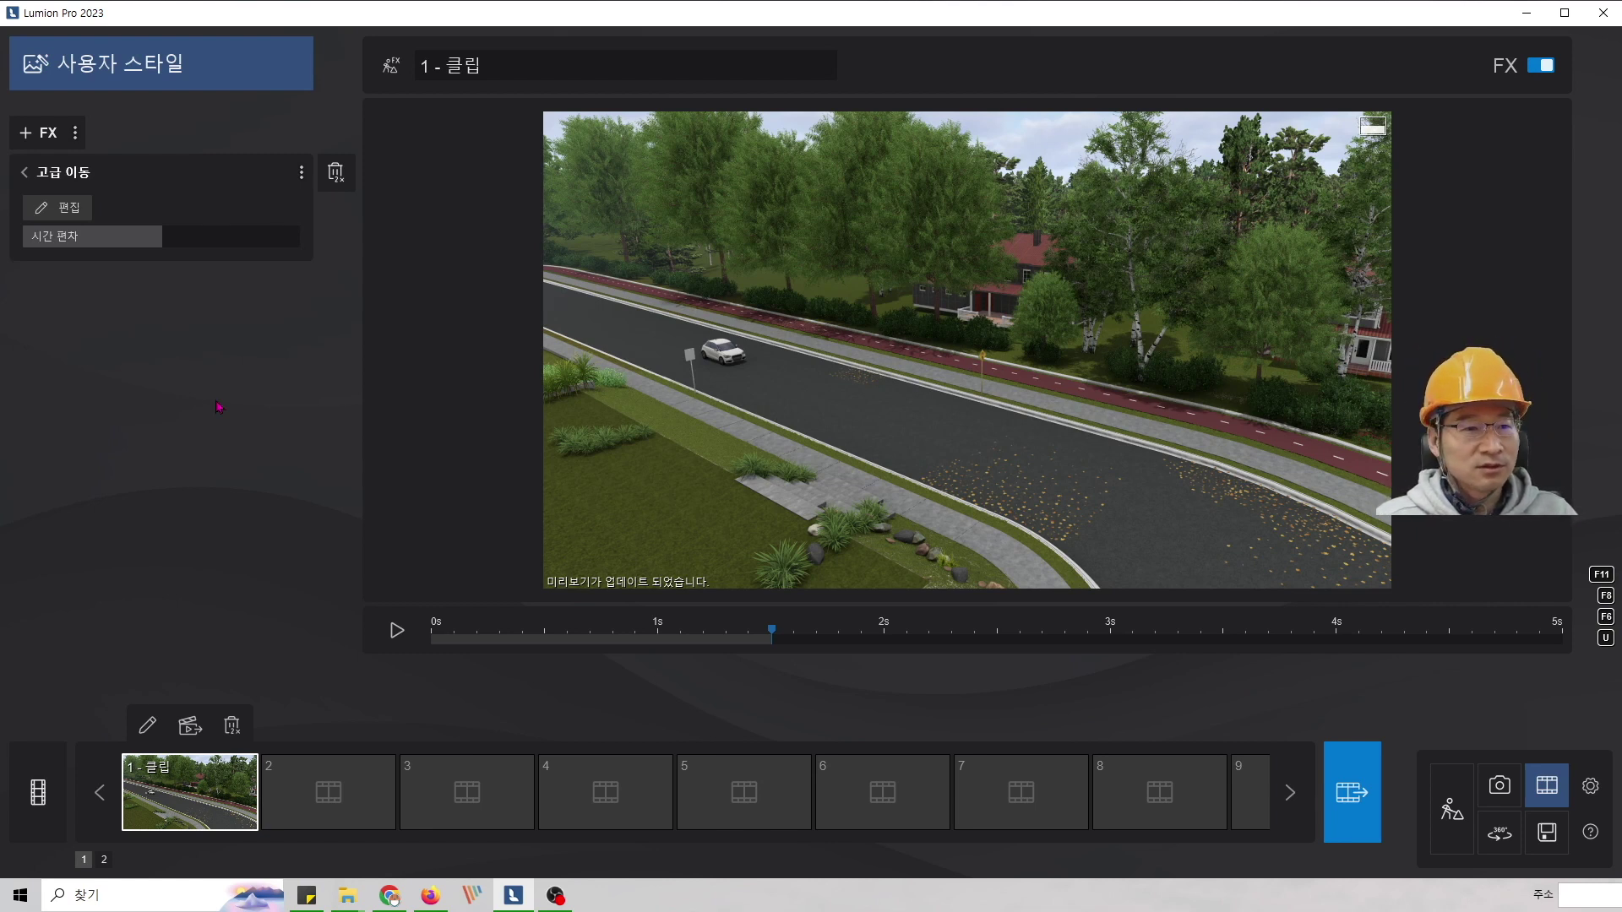
- Remove the Advanced Move (고급 이동) effect from clip 1 and delete the white Car 001 from the scene in build mode
left_click(32, 184)
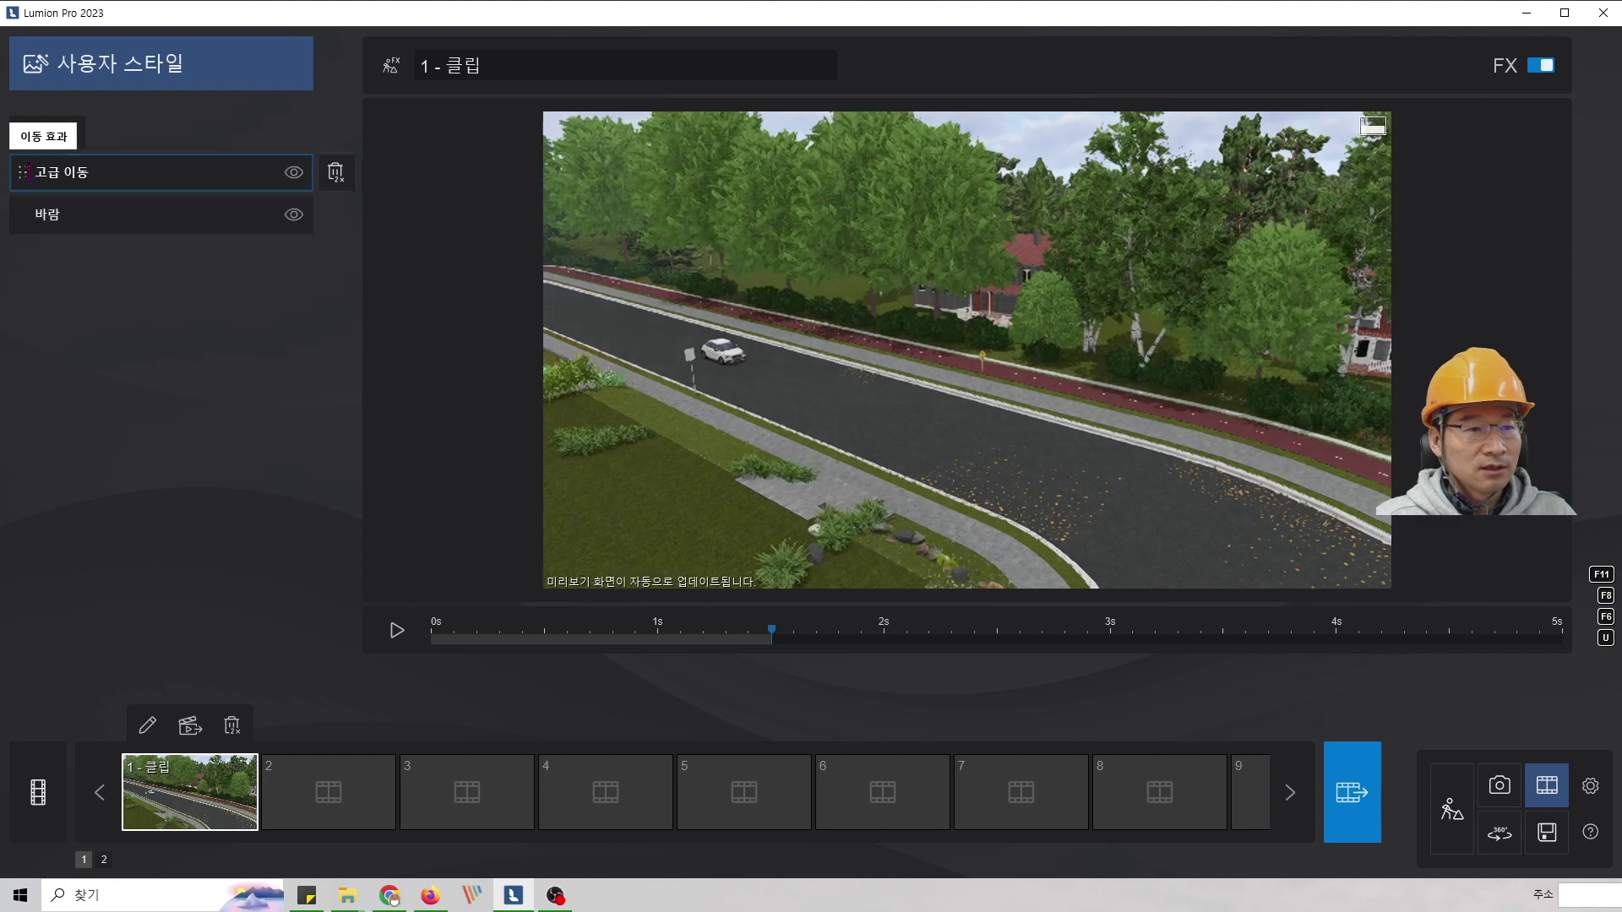
double_click(336, 175)
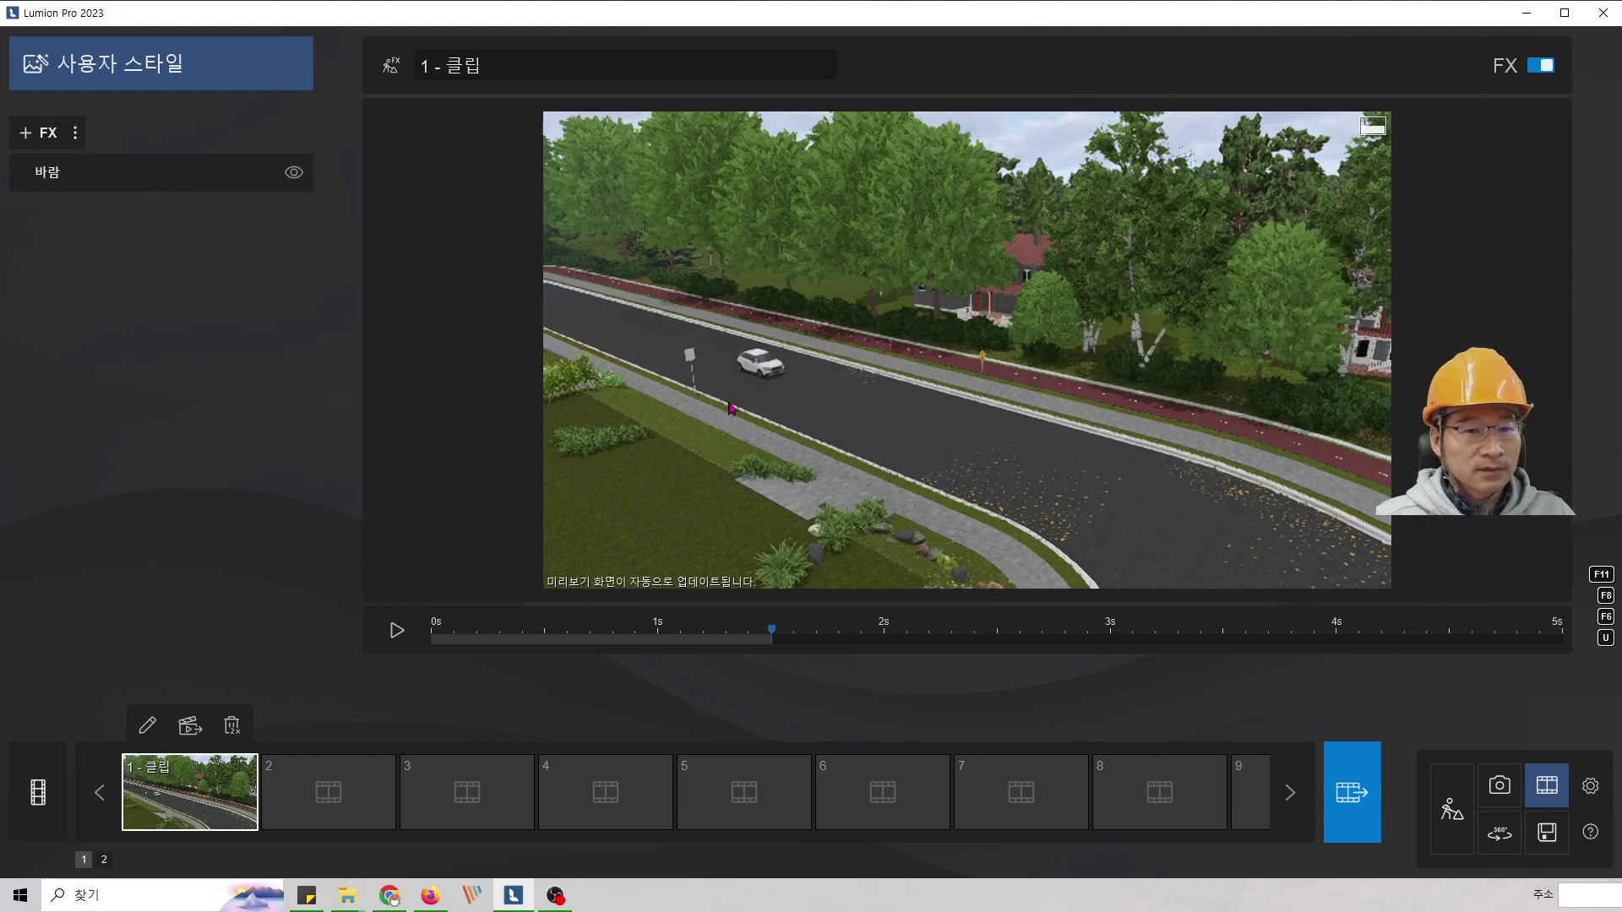
left_click(1447, 808)
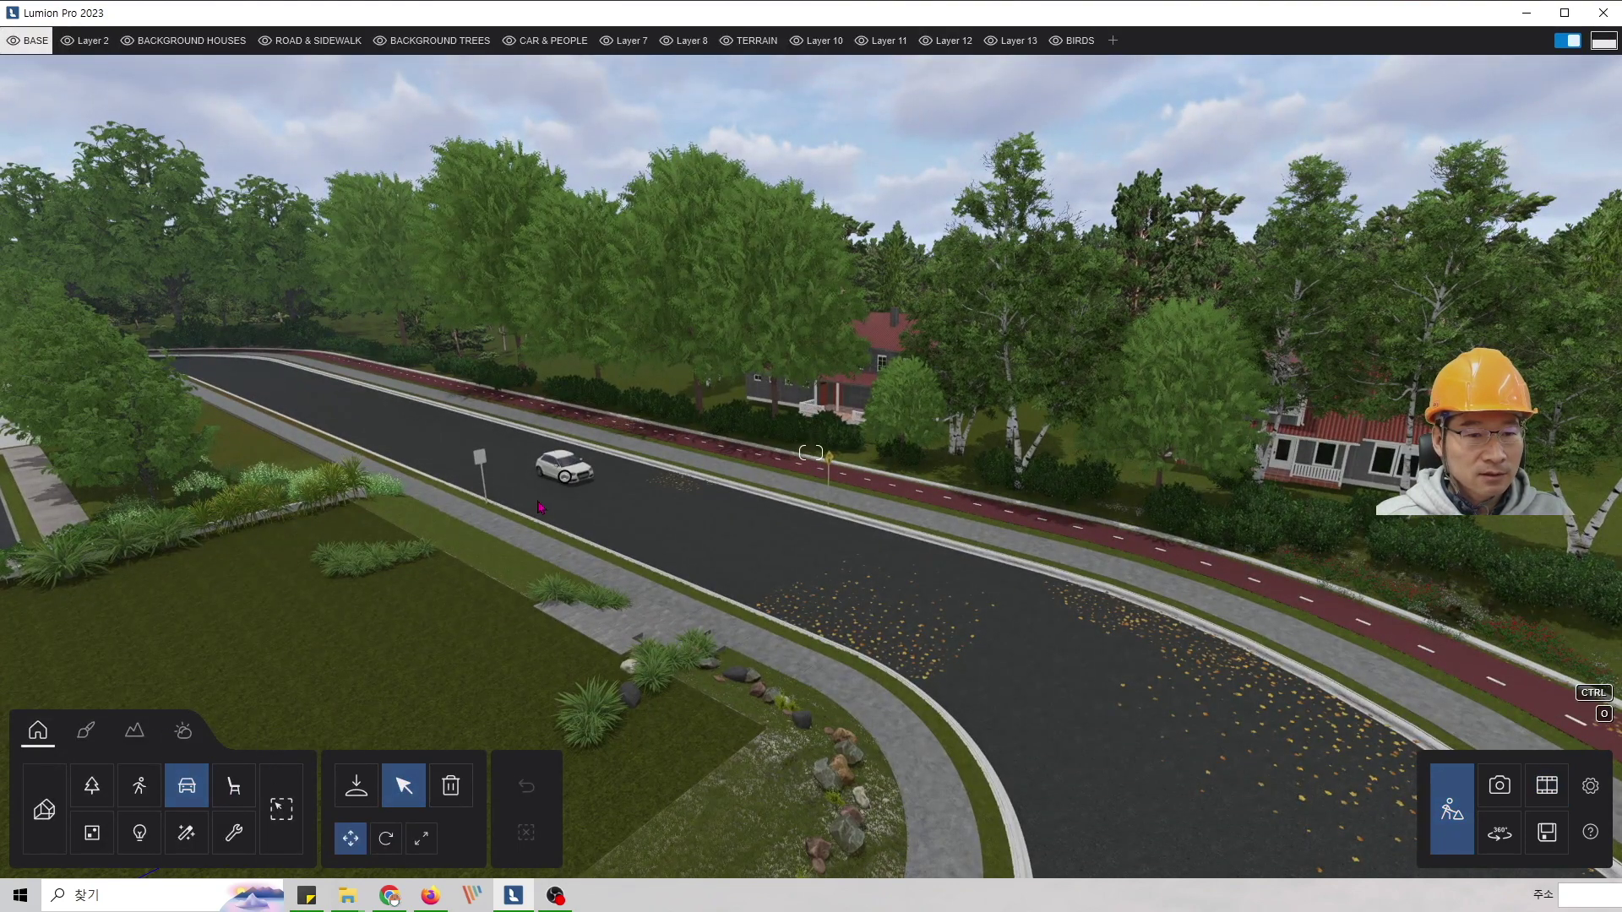
left_click(564, 467)
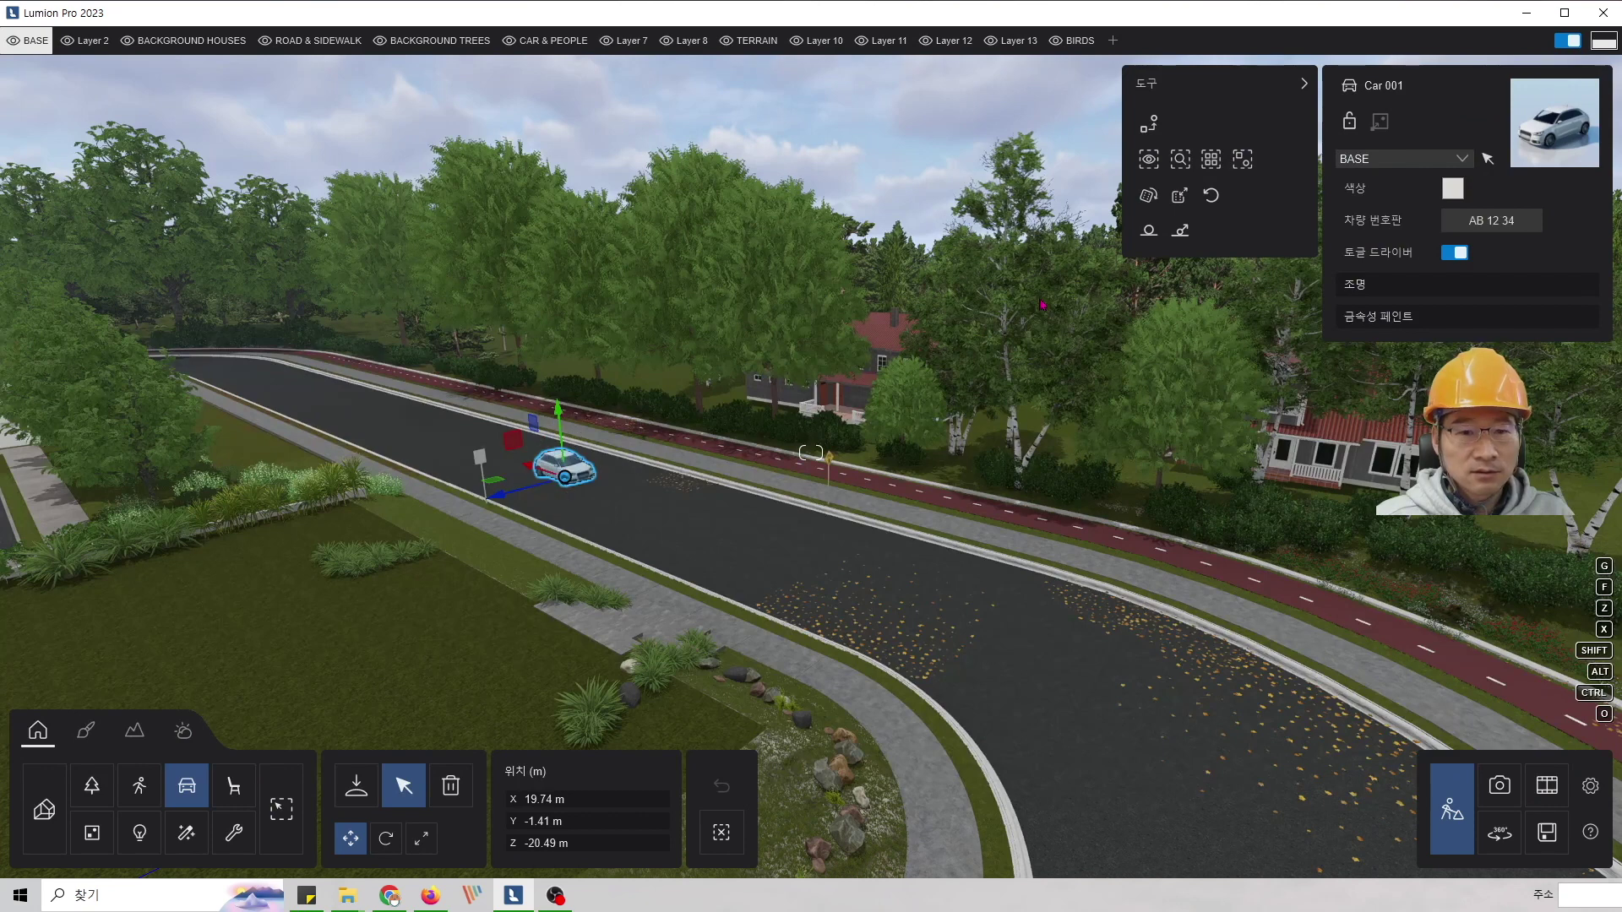
left_click(451, 787)
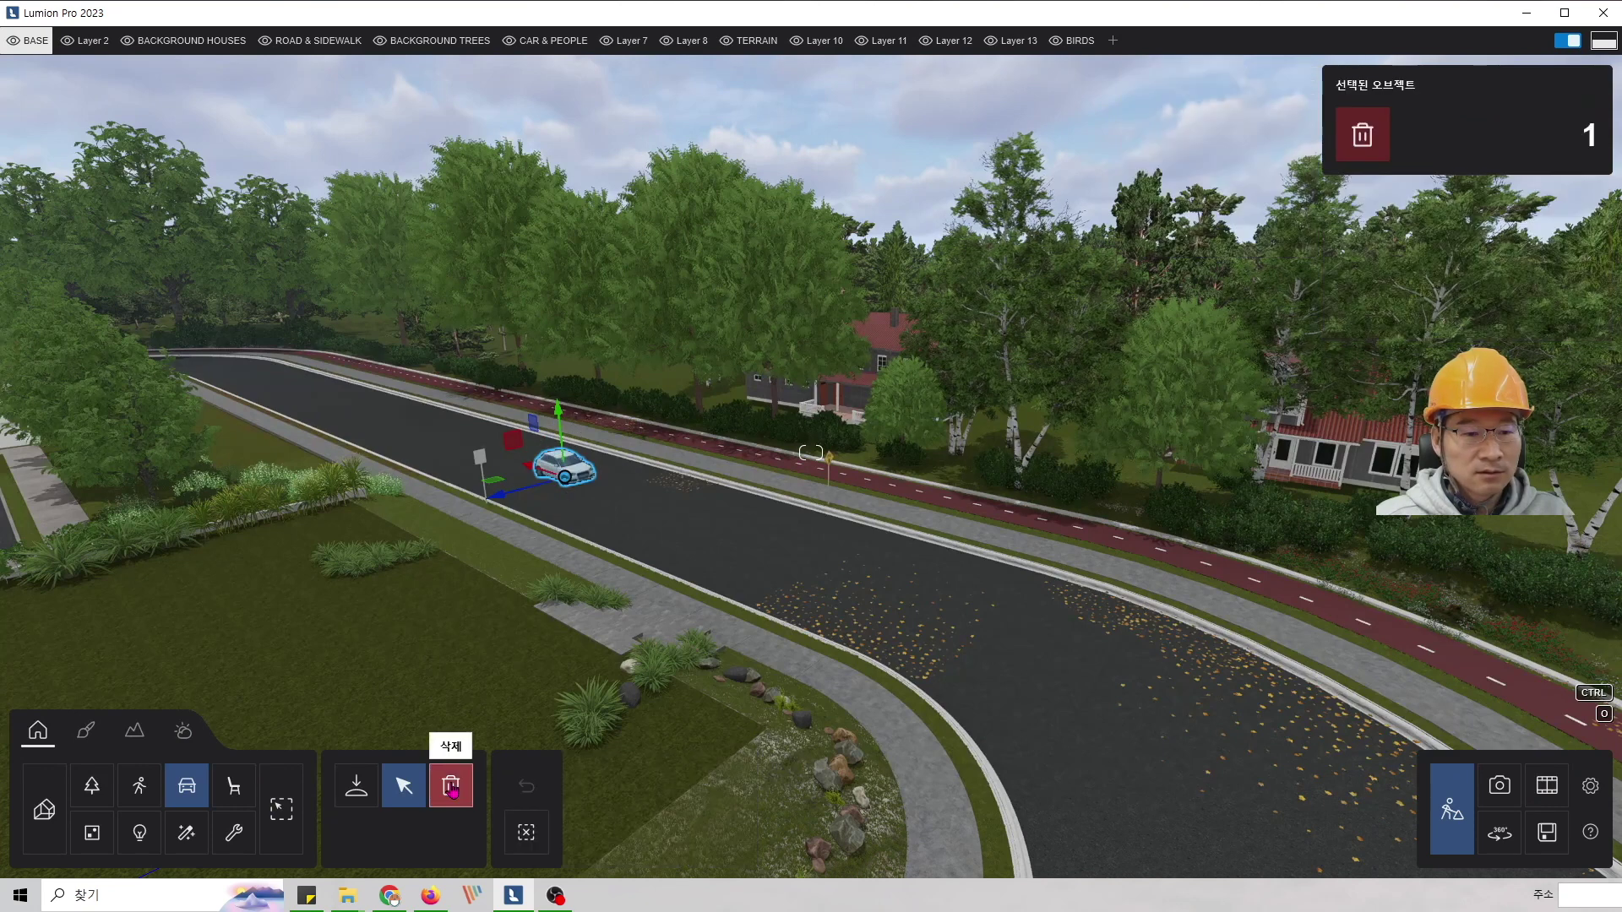
left_click(1342, 157)
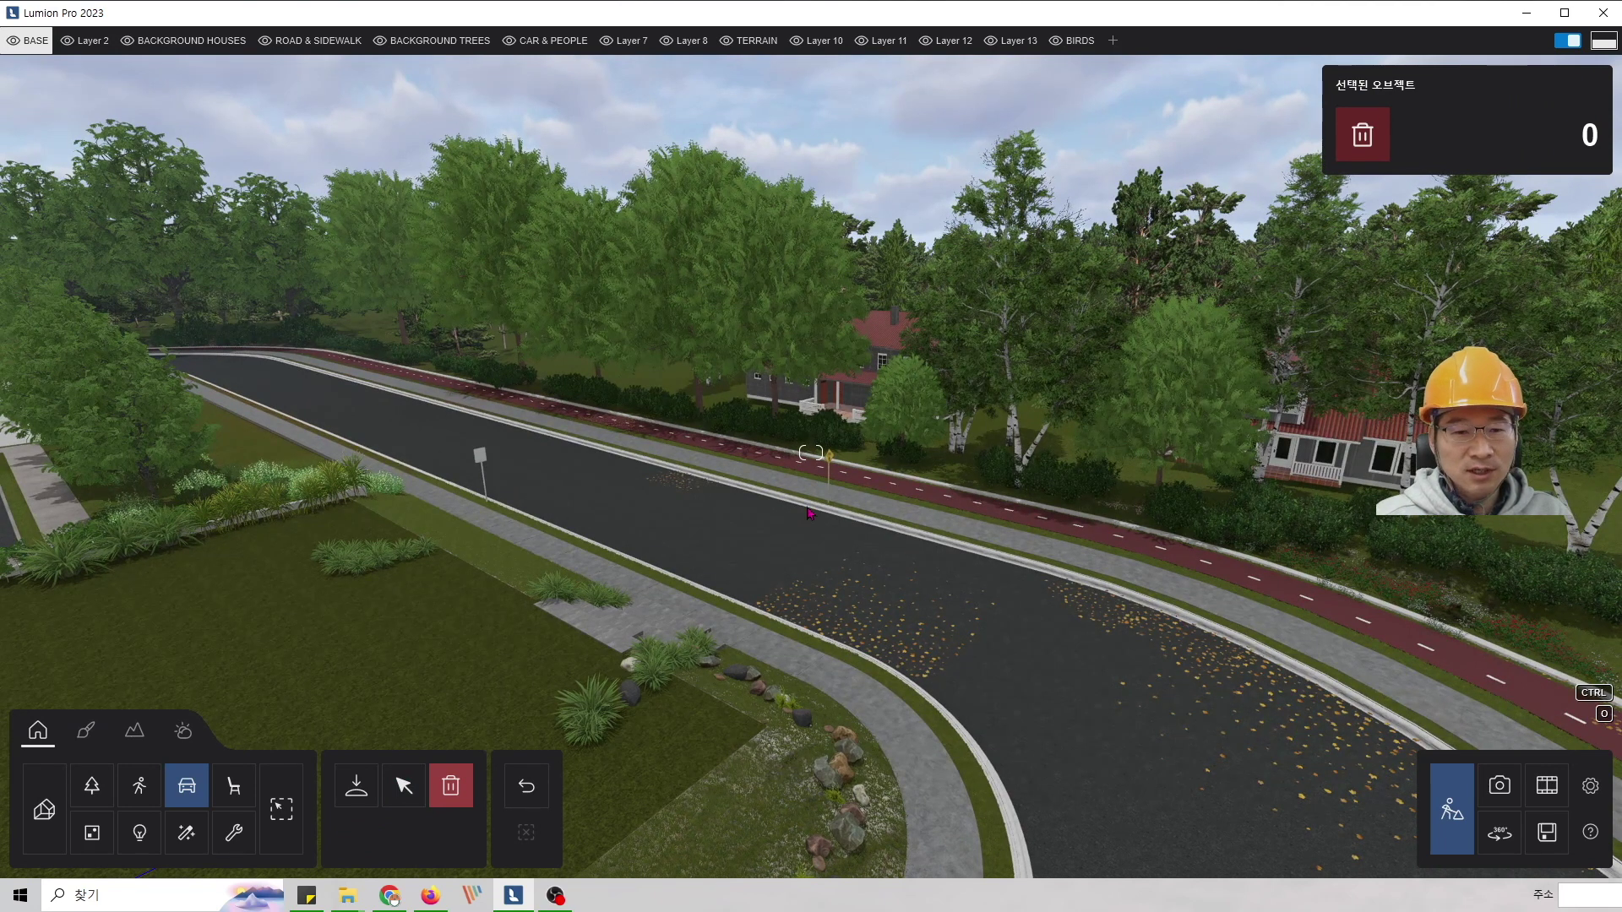
- Place the sports car MuscleCar HD 001 on the road beside the roadside sign and select it
key("s")
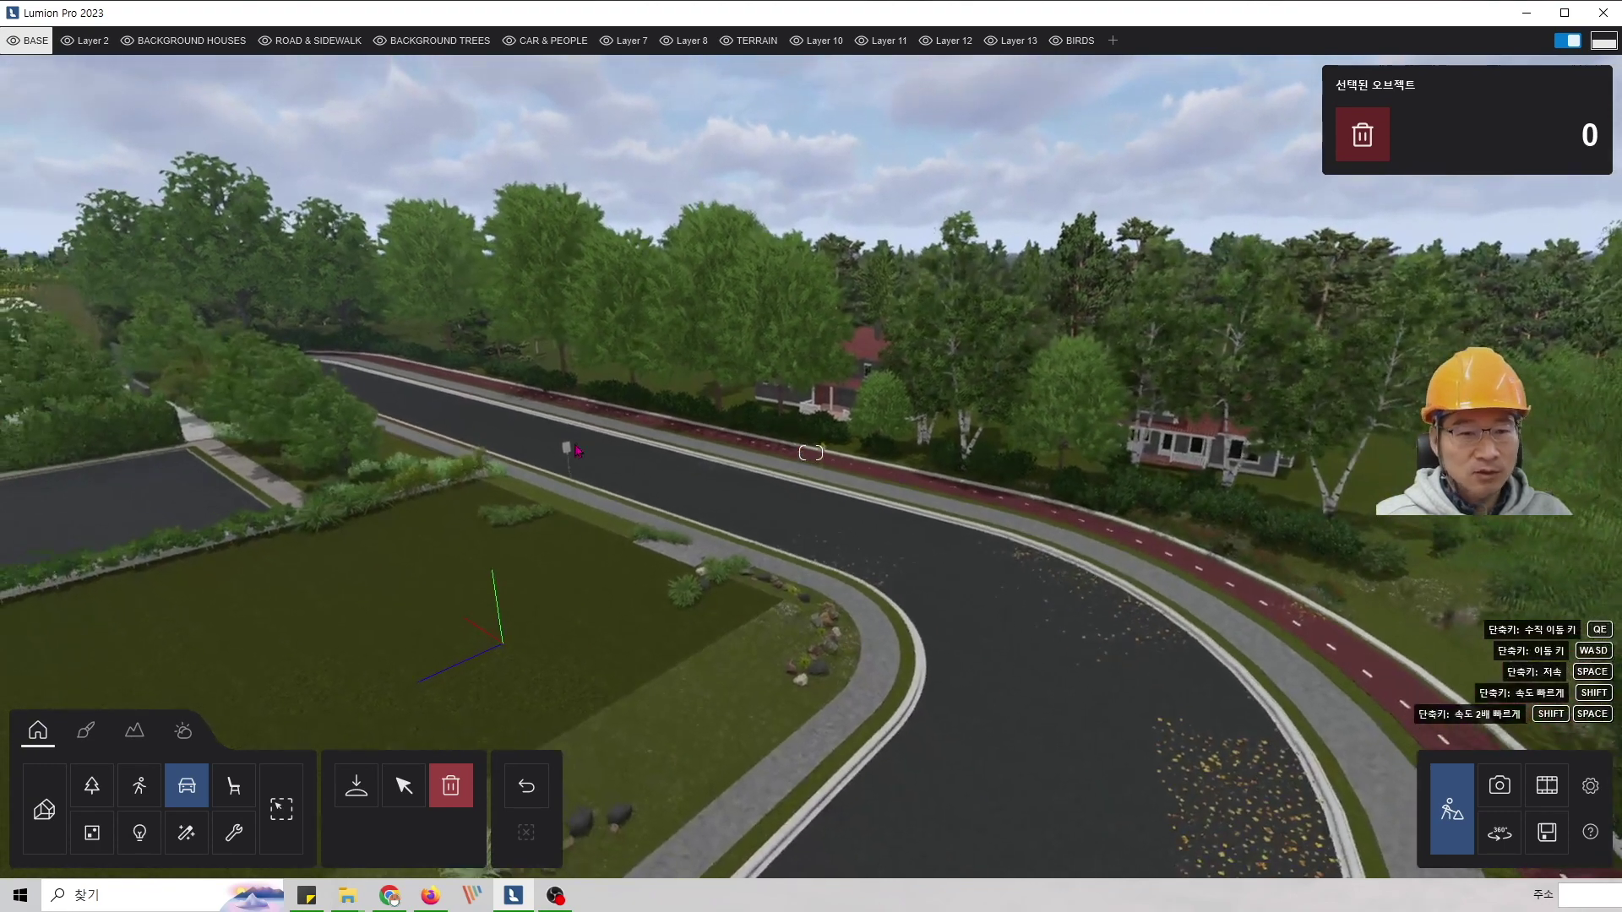
right_click_drag(640, 537, 640, 566)
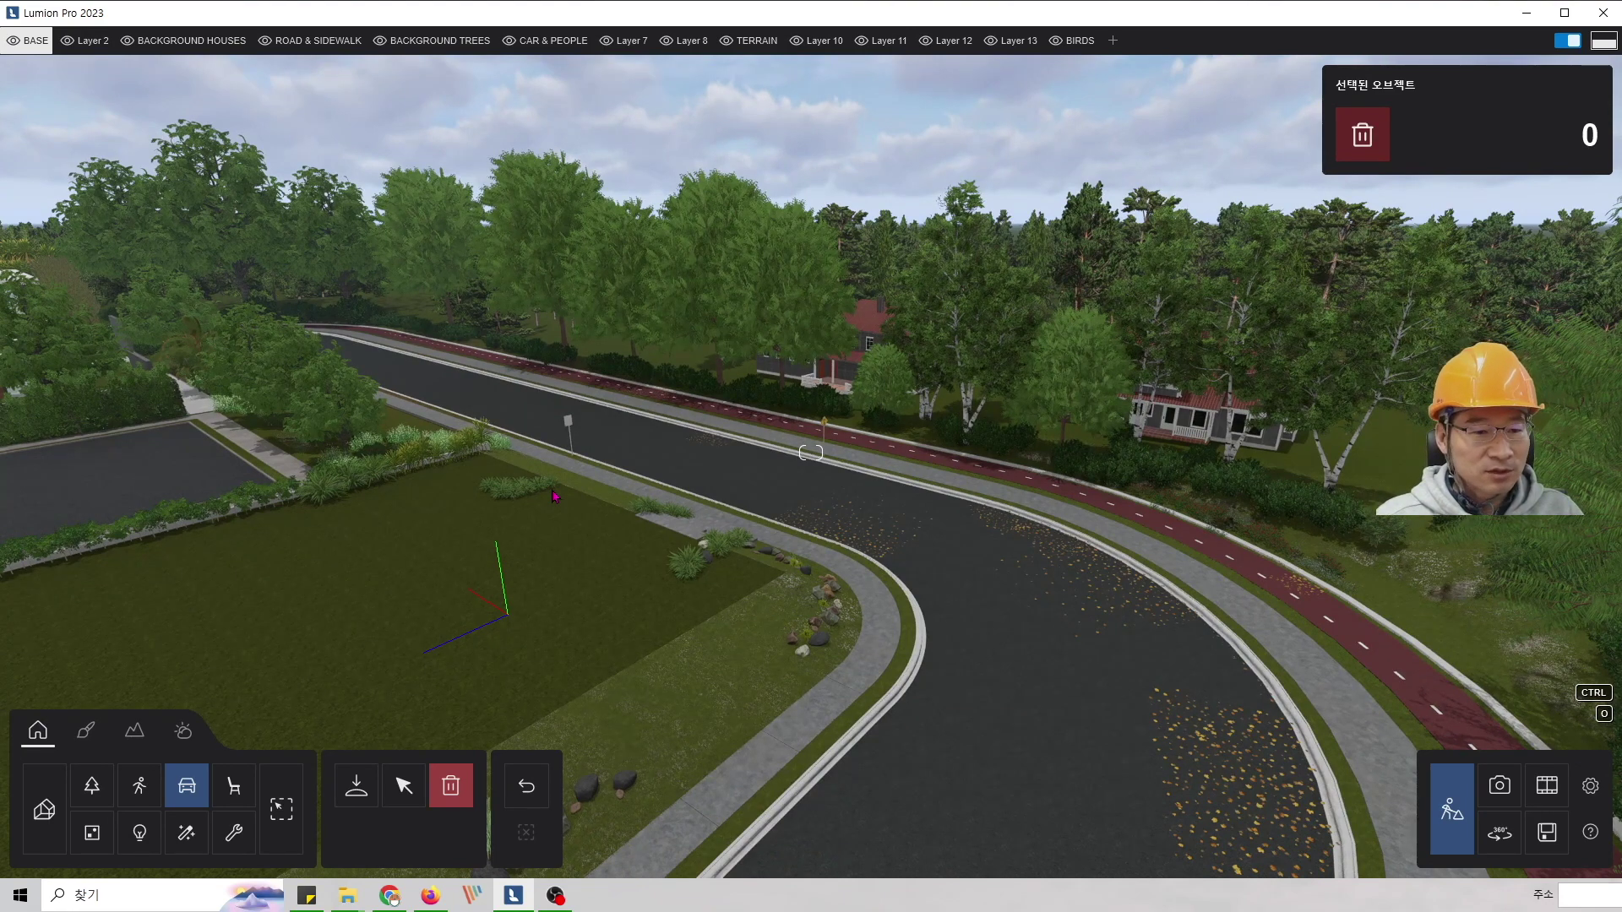
left_click(357, 785)
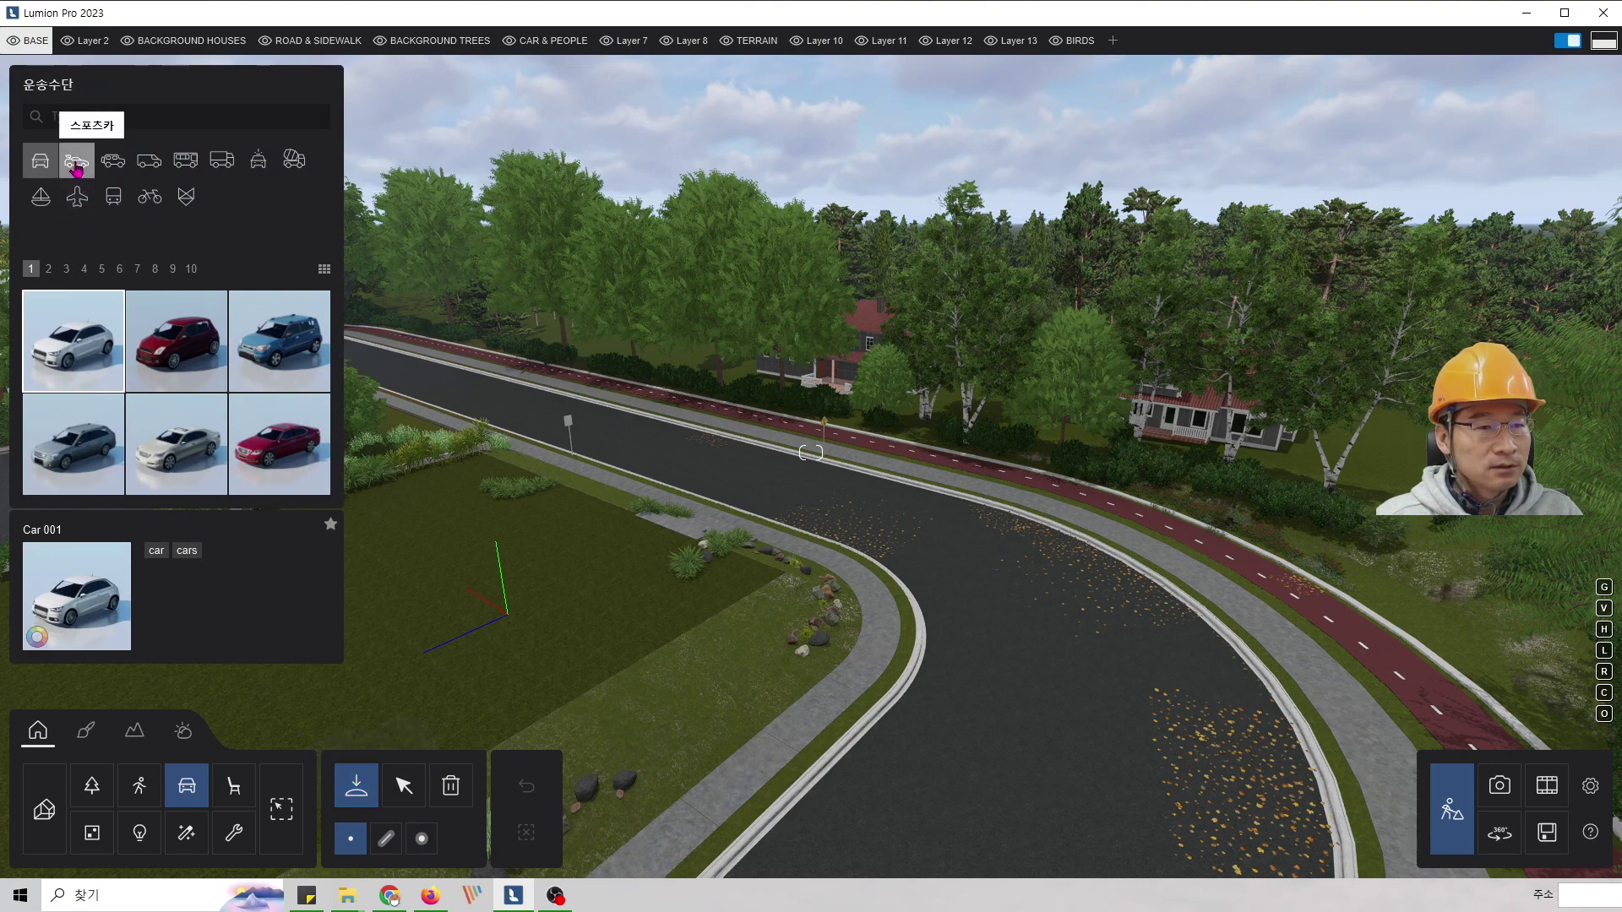
left_click(76, 160)
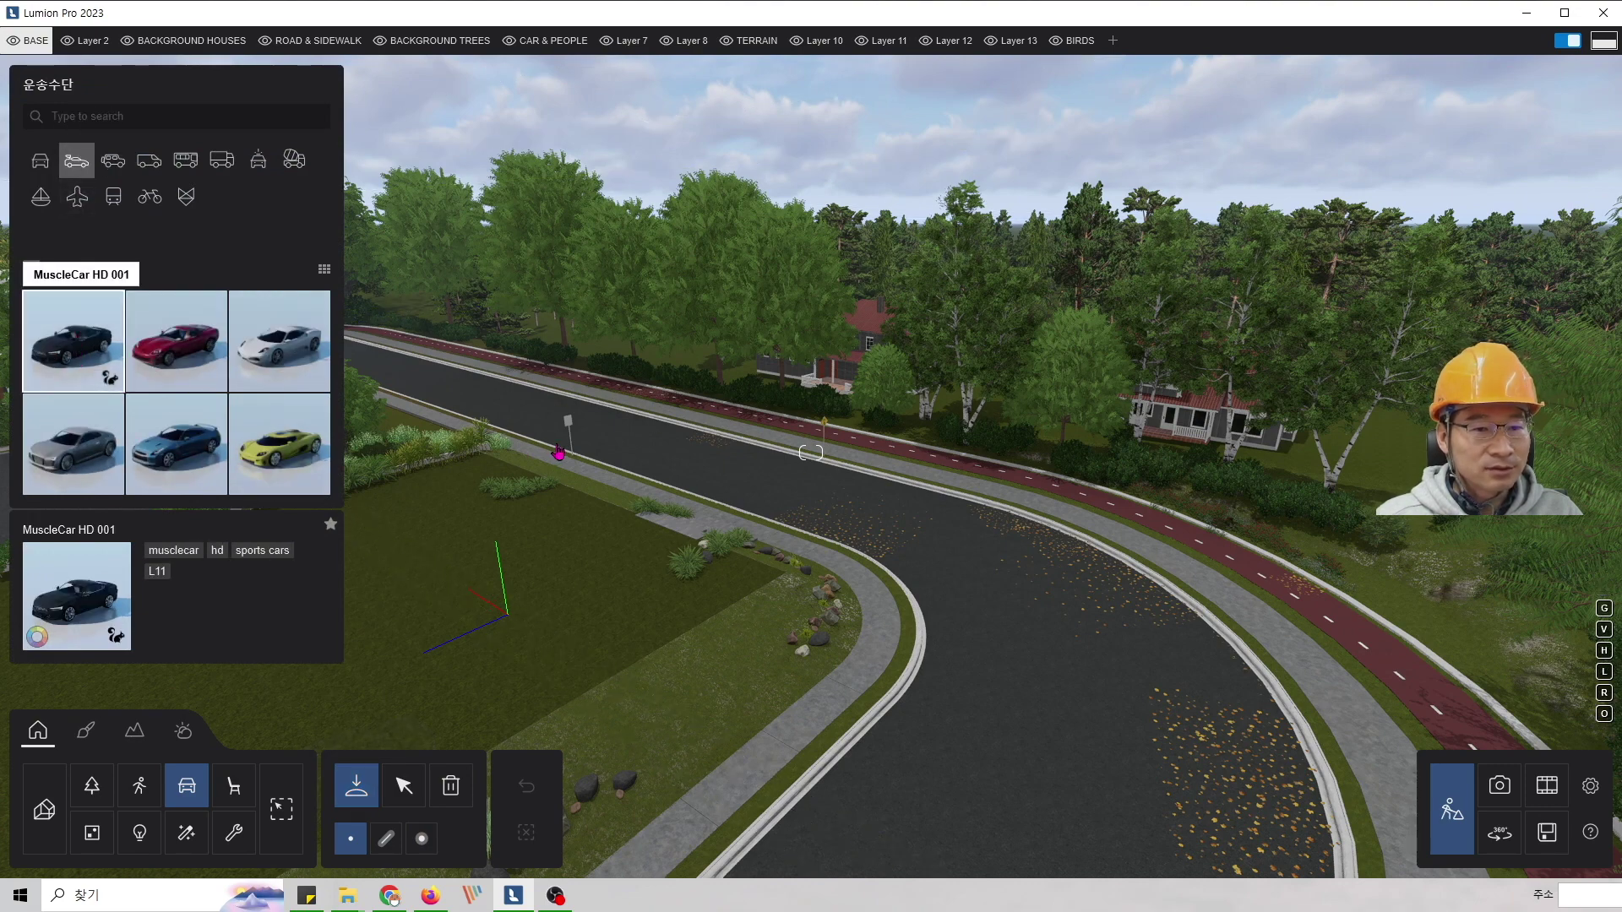
scroll(572, 453, "up", 2)
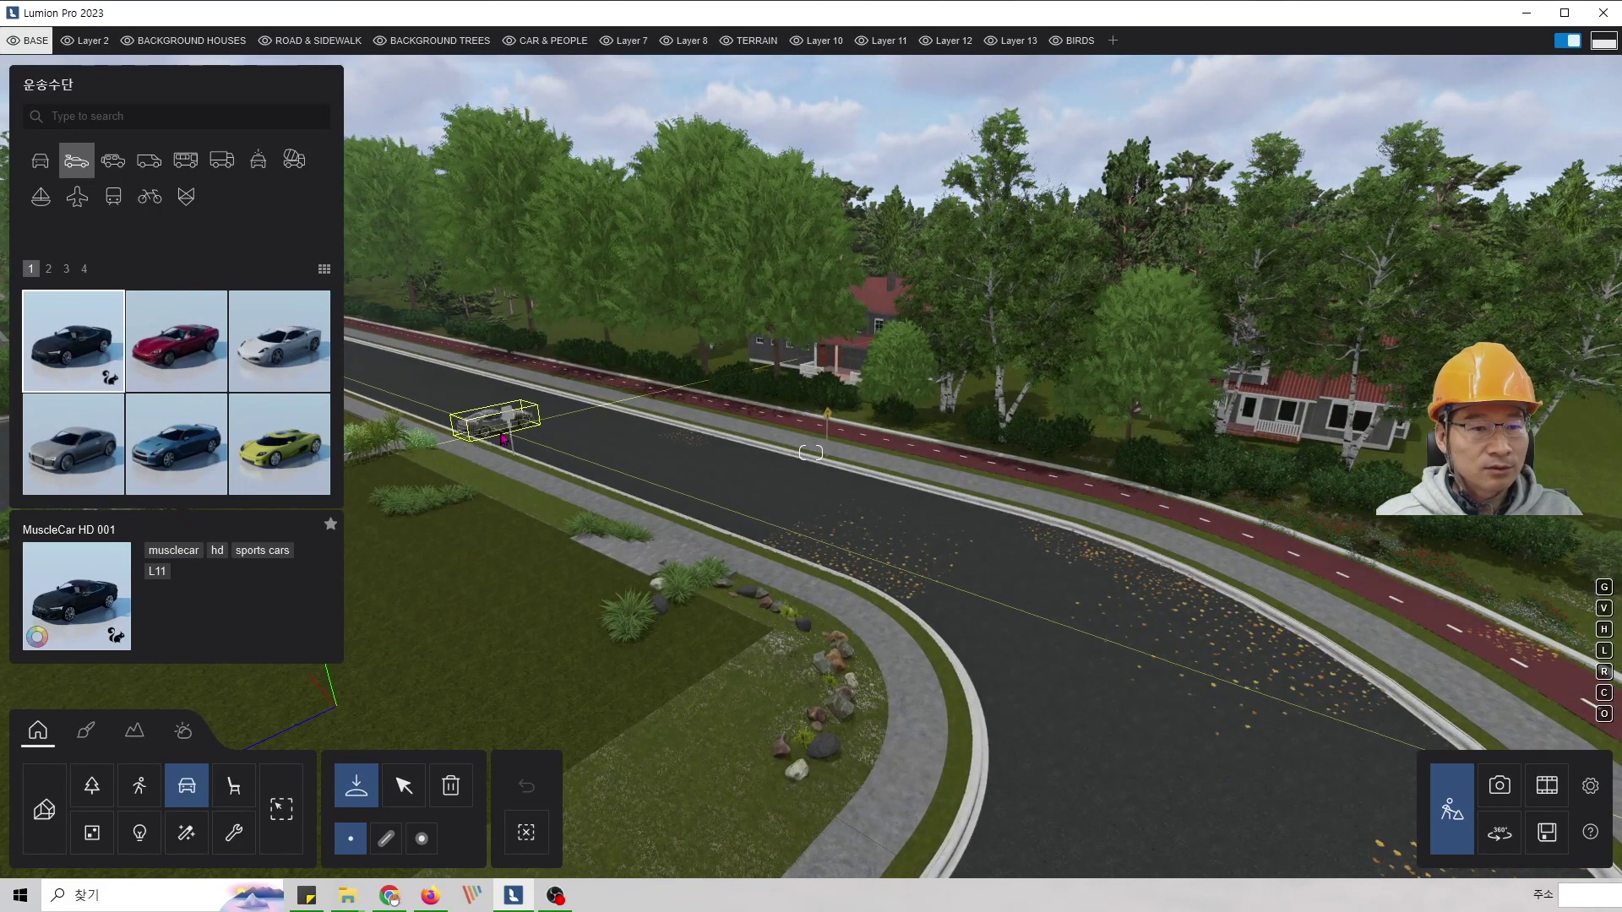
left_click(504, 440)
left_click(403, 786)
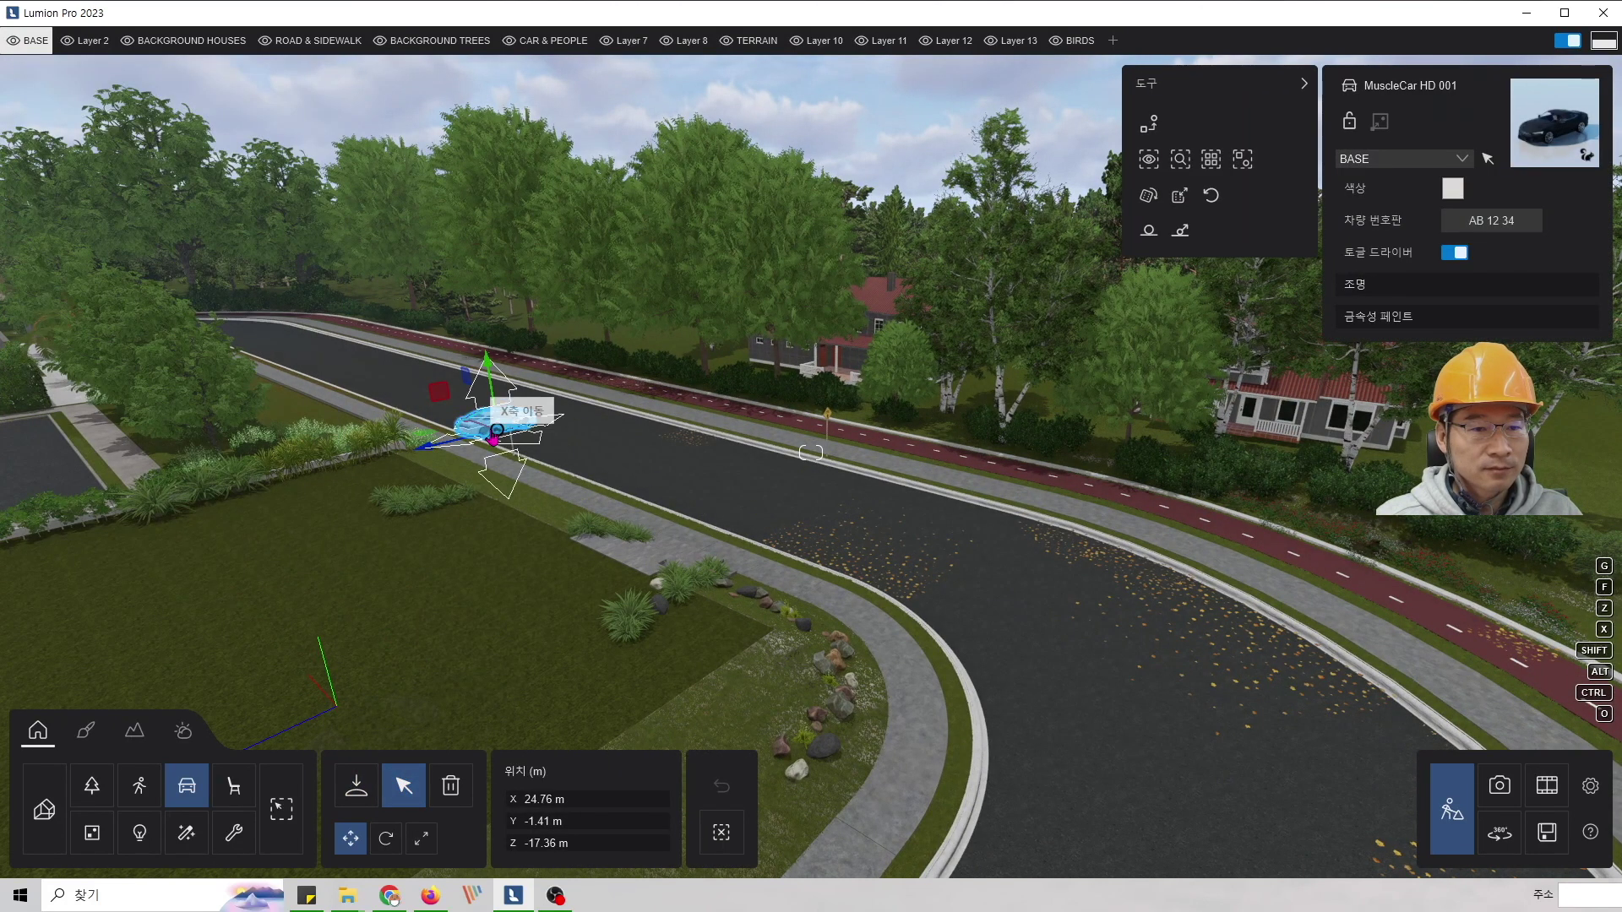
- Focus on the muscle car and rotate it about its vertical axis to face down the street
left_click(1149, 158)
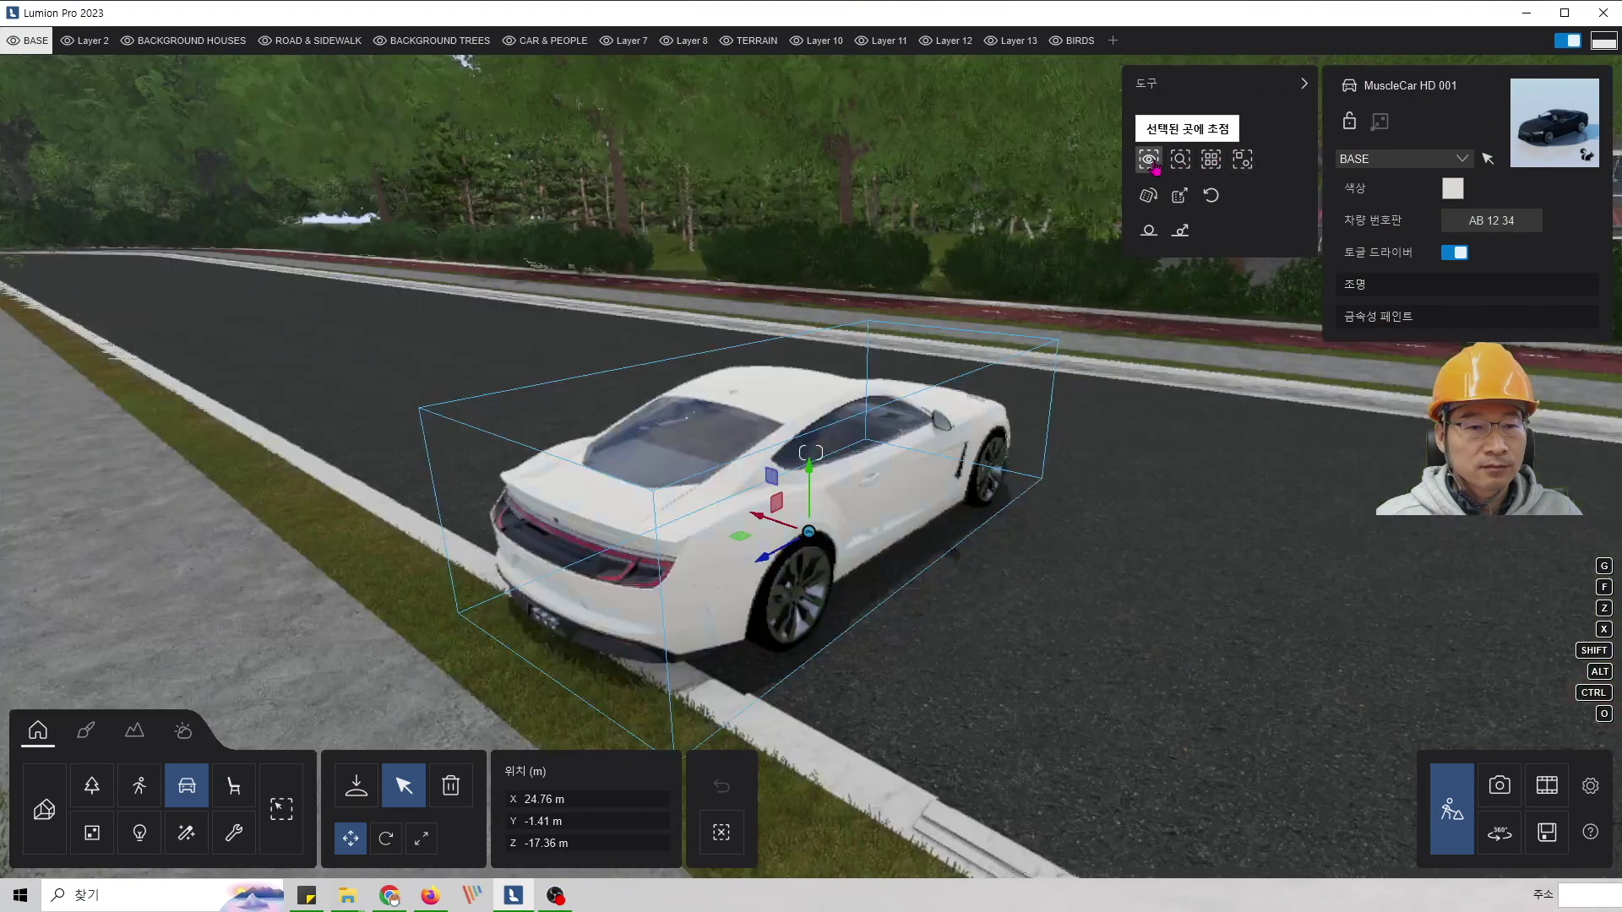
left_click(386, 838)
left_click_drag(747, 540, 642, 406)
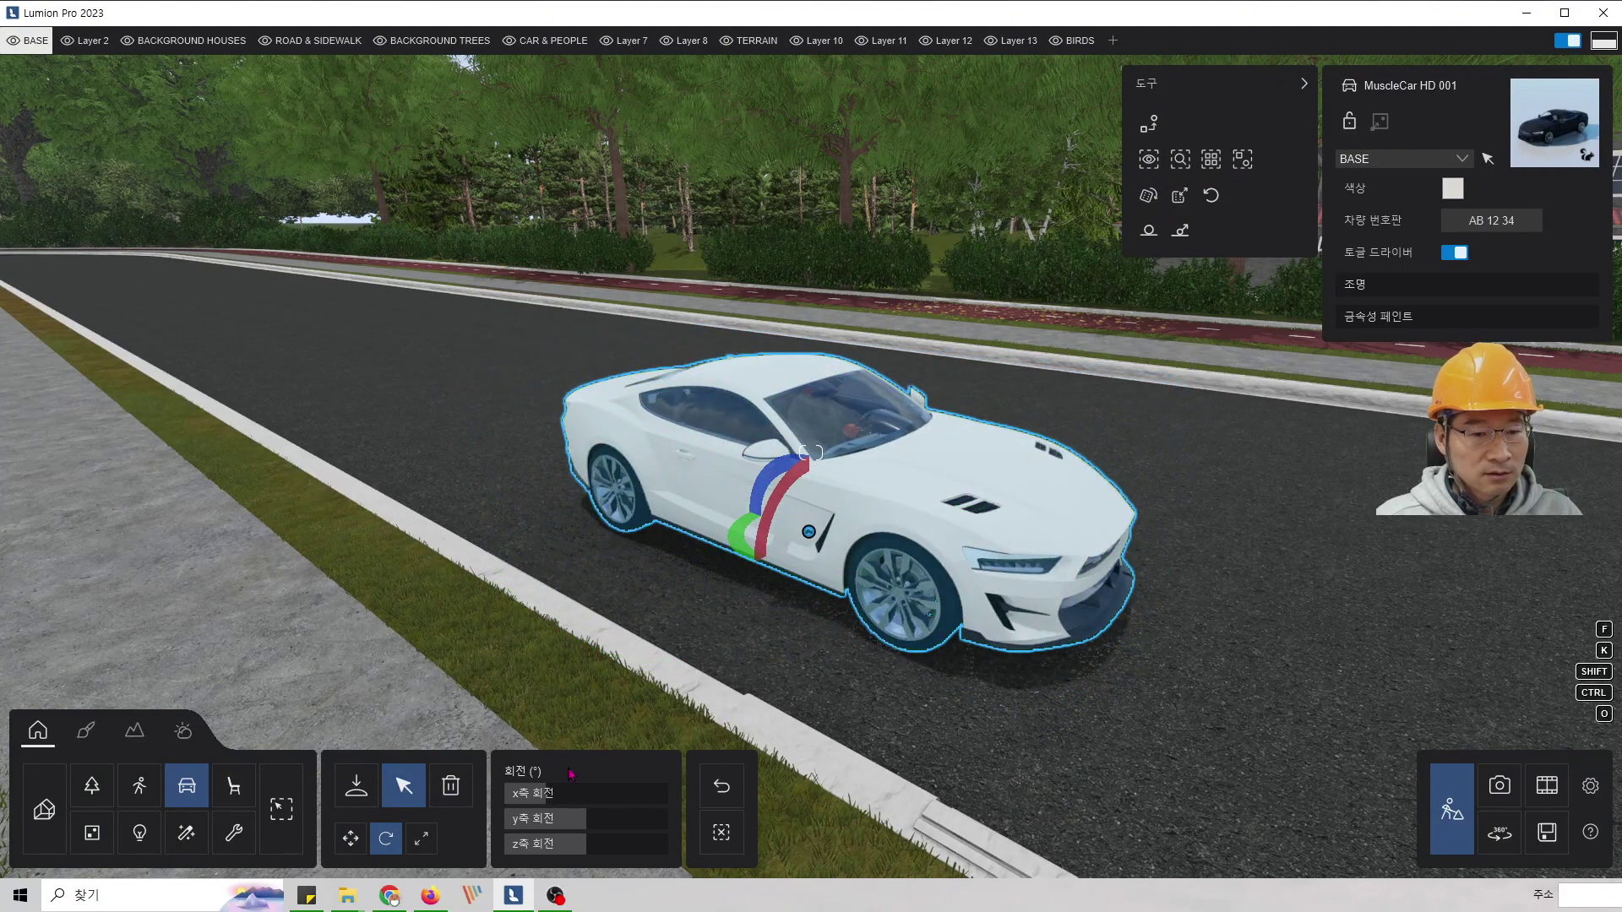
left_click_drag(541, 793, 545, 792)
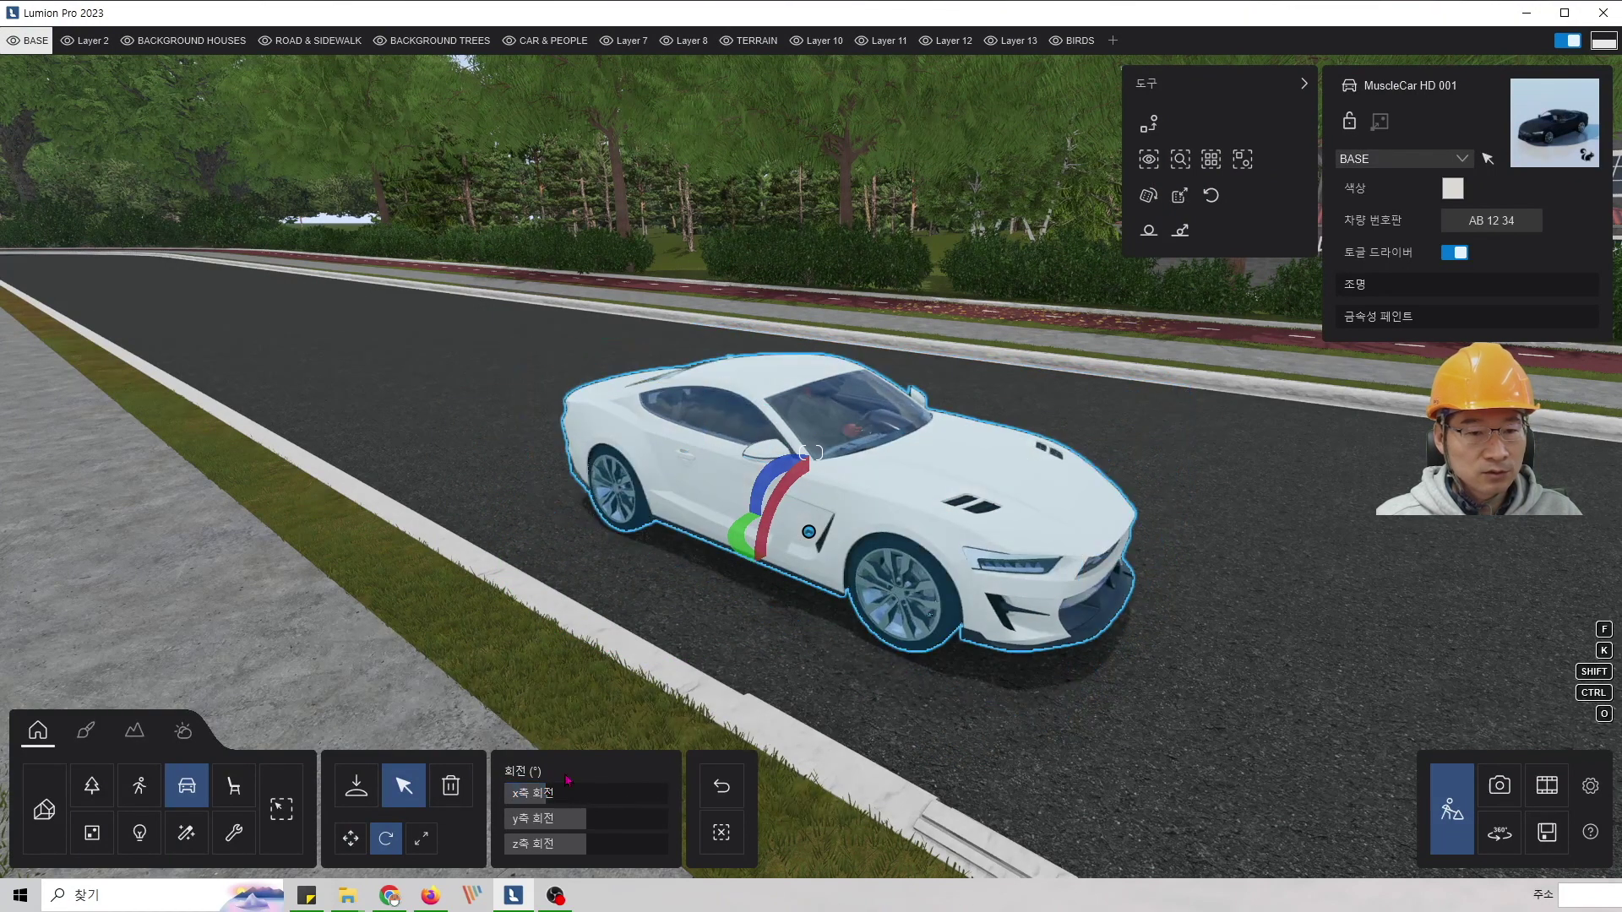
- Shift the muscle car sideways relative to the curb to about Z -16.83 m
left_click(358, 840)
left_click_drag(763, 564, 715, 591)
key("s")
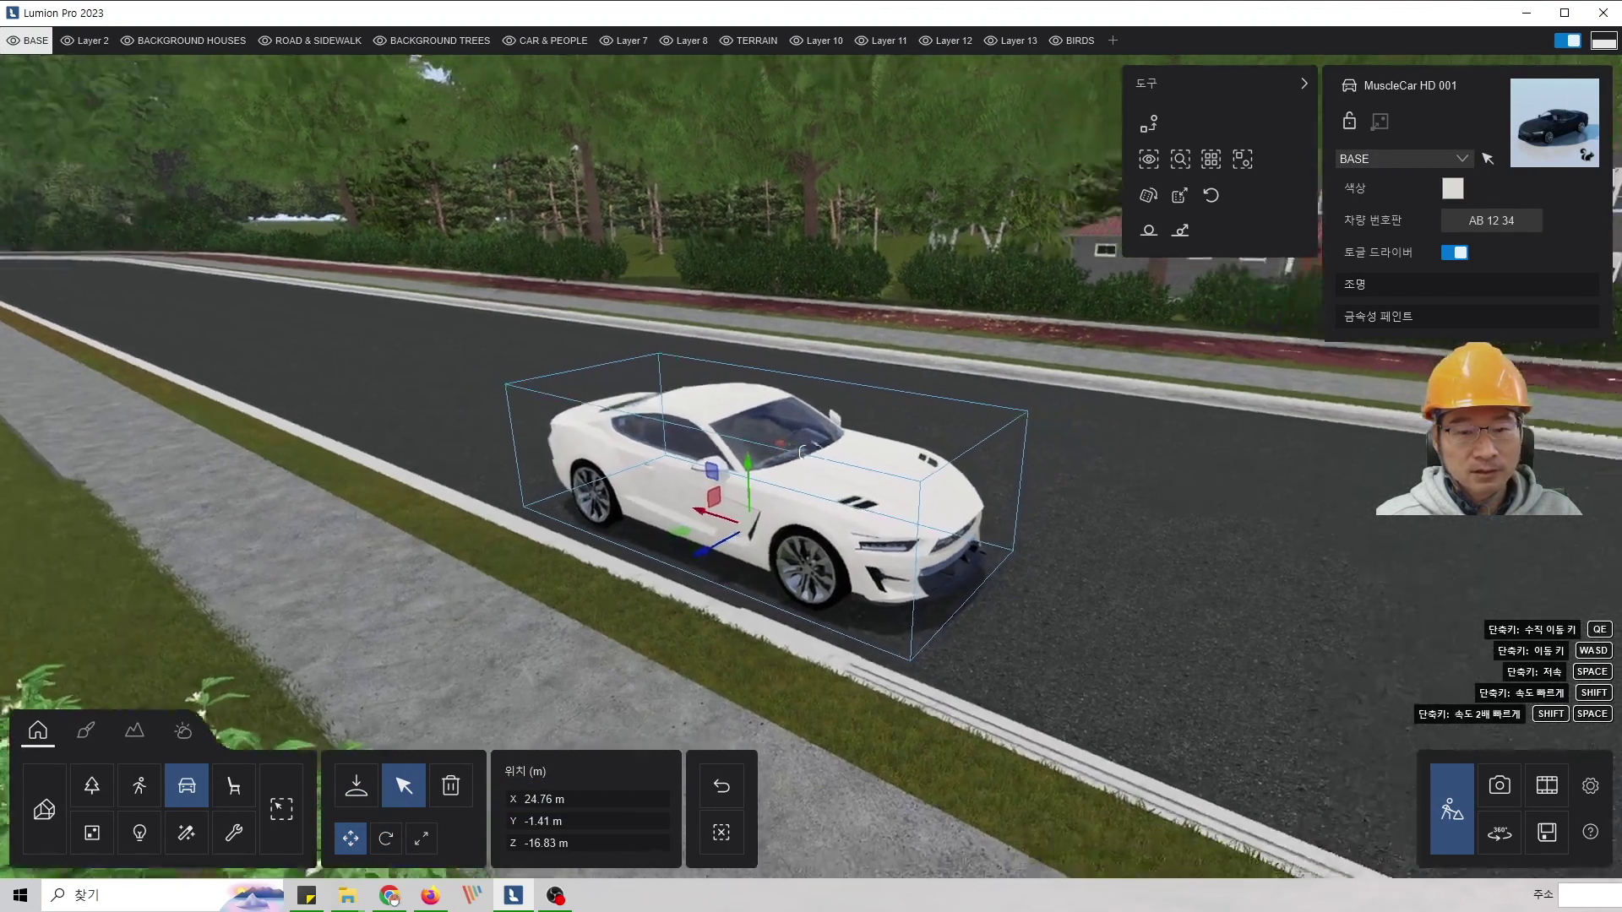
- Change the muscle car's body colour from the object properties to a saturated red
key("w")
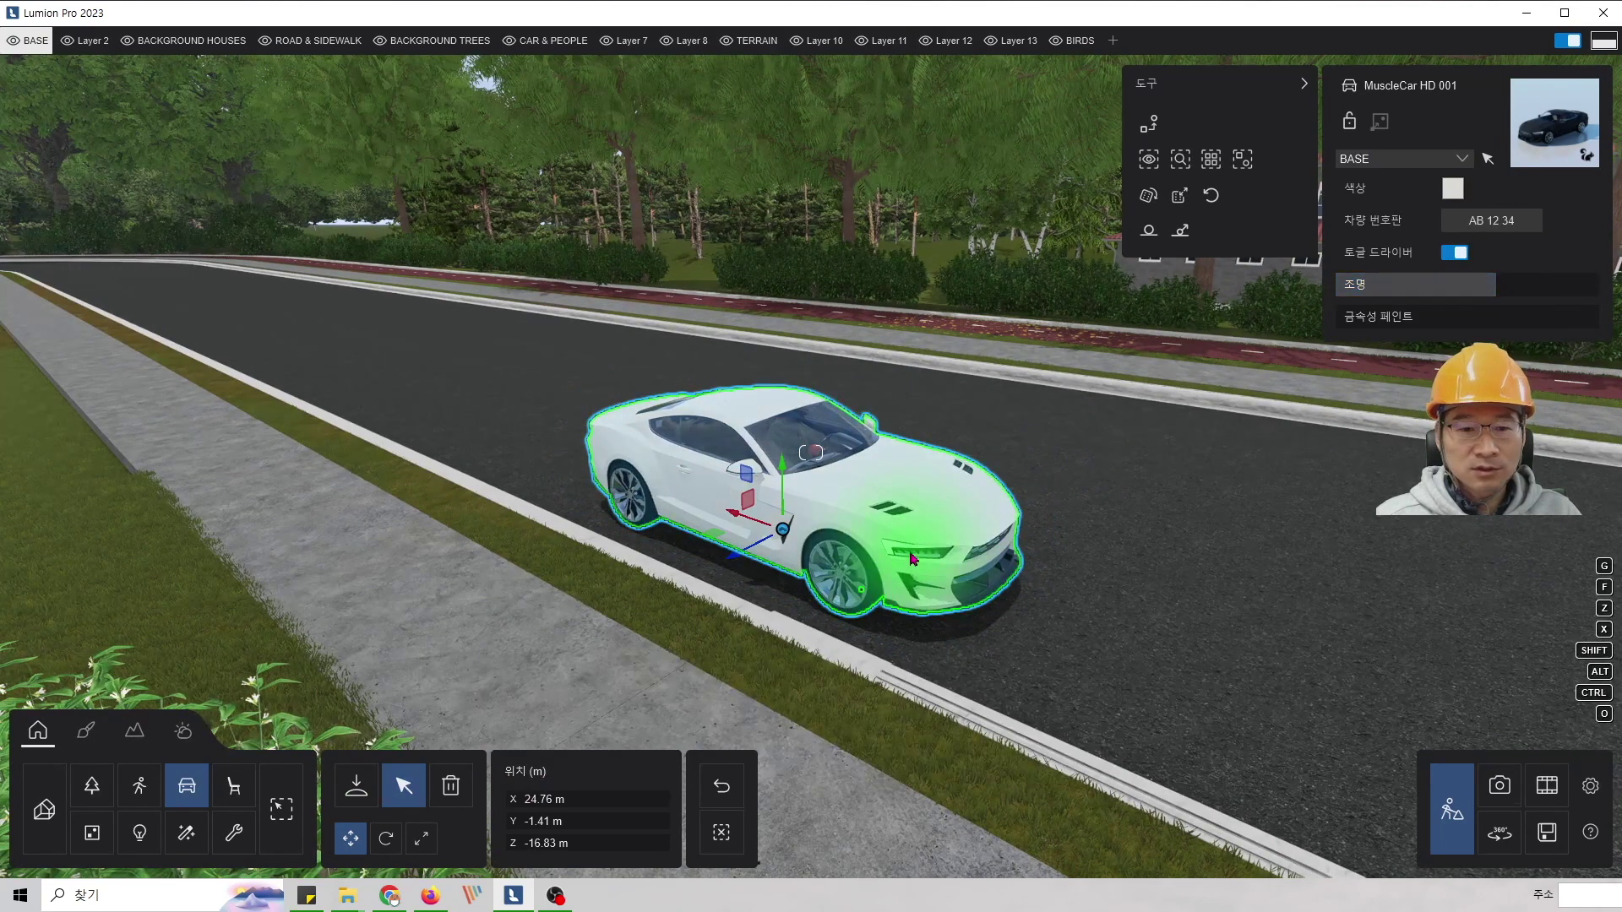
left_click(1452, 188)
left_click(1076, 210)
left_click(1100, 181)
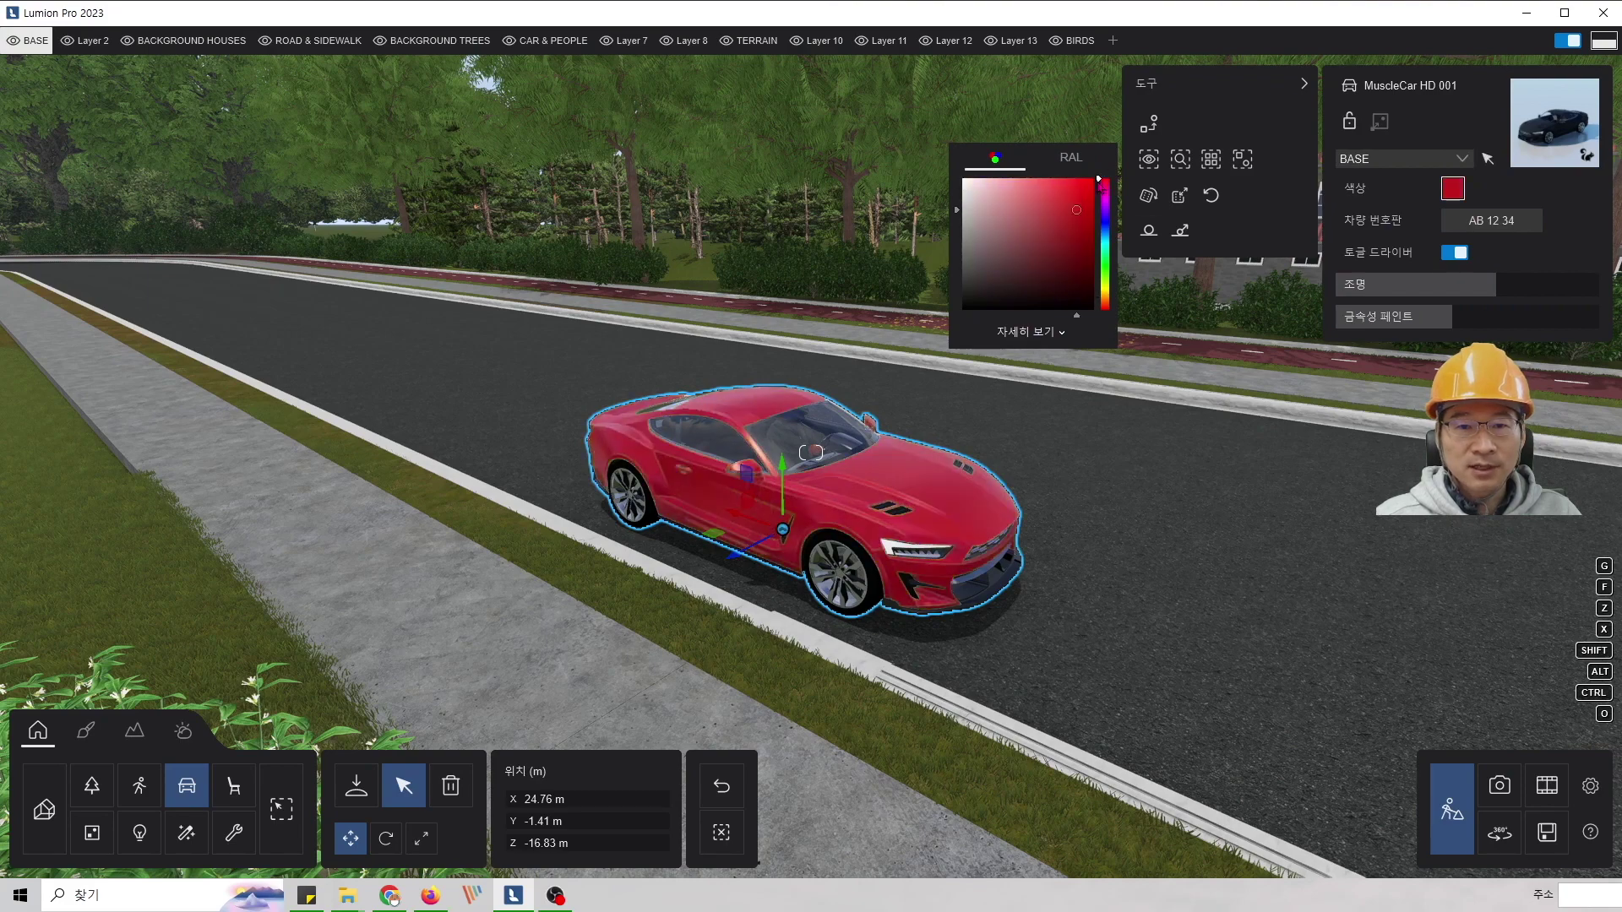
left_click(1320, 562)
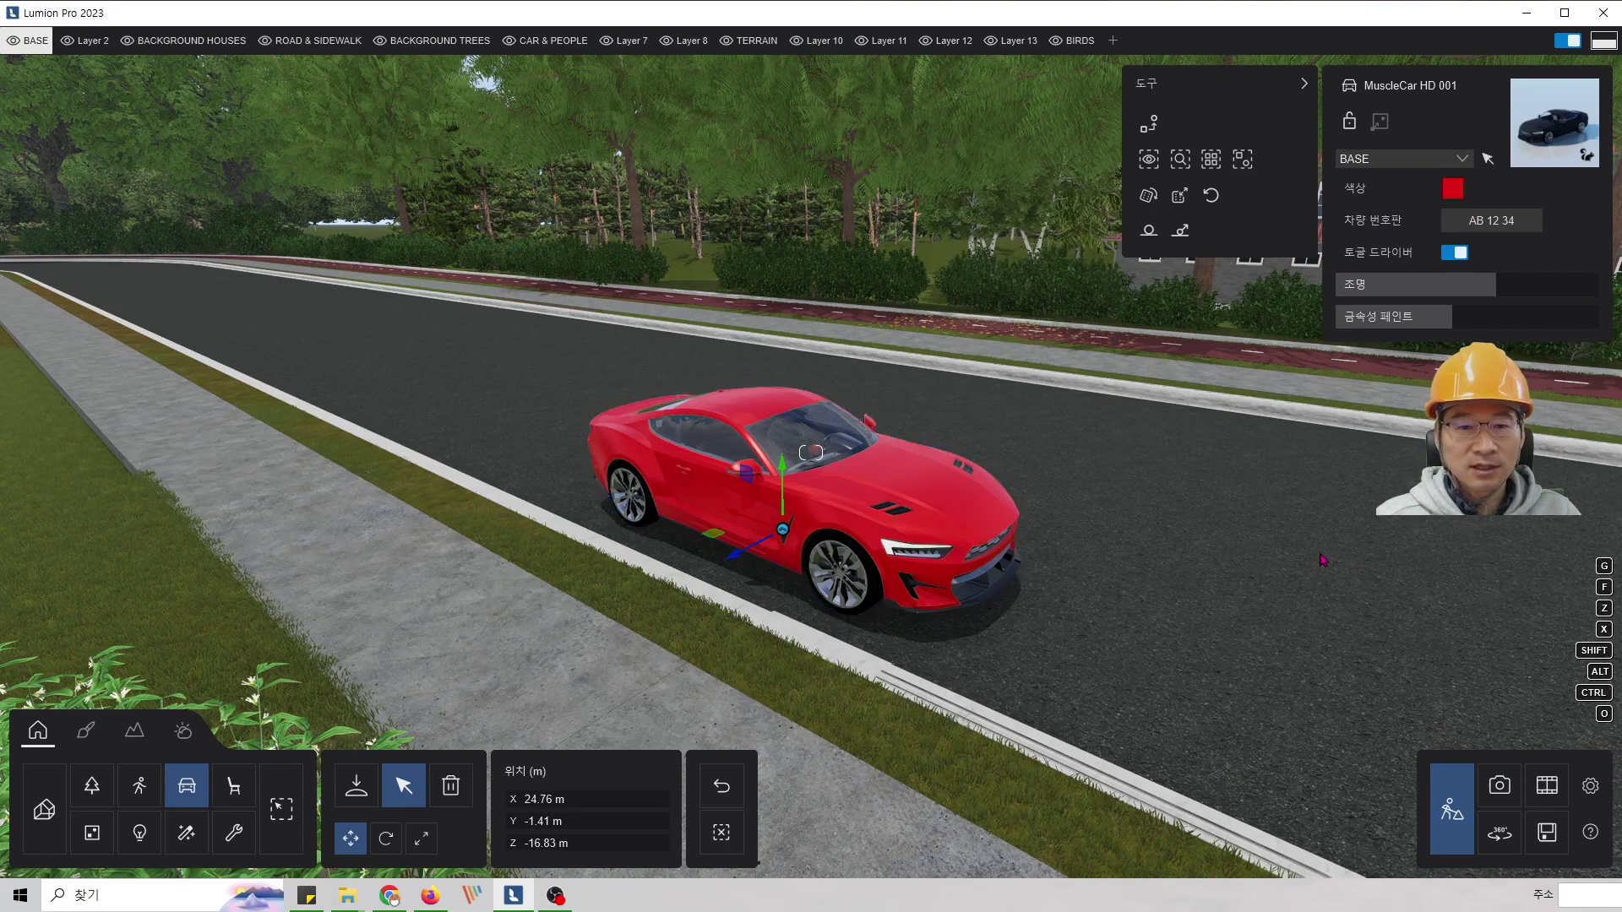
- Place the SUV model SUV HD 007 on the road ahead of the red muscle car, beside the speed limit sign, and select it
scroll(880, 484, "down", 3)
right_click_drag(811, 480, 878, 500)
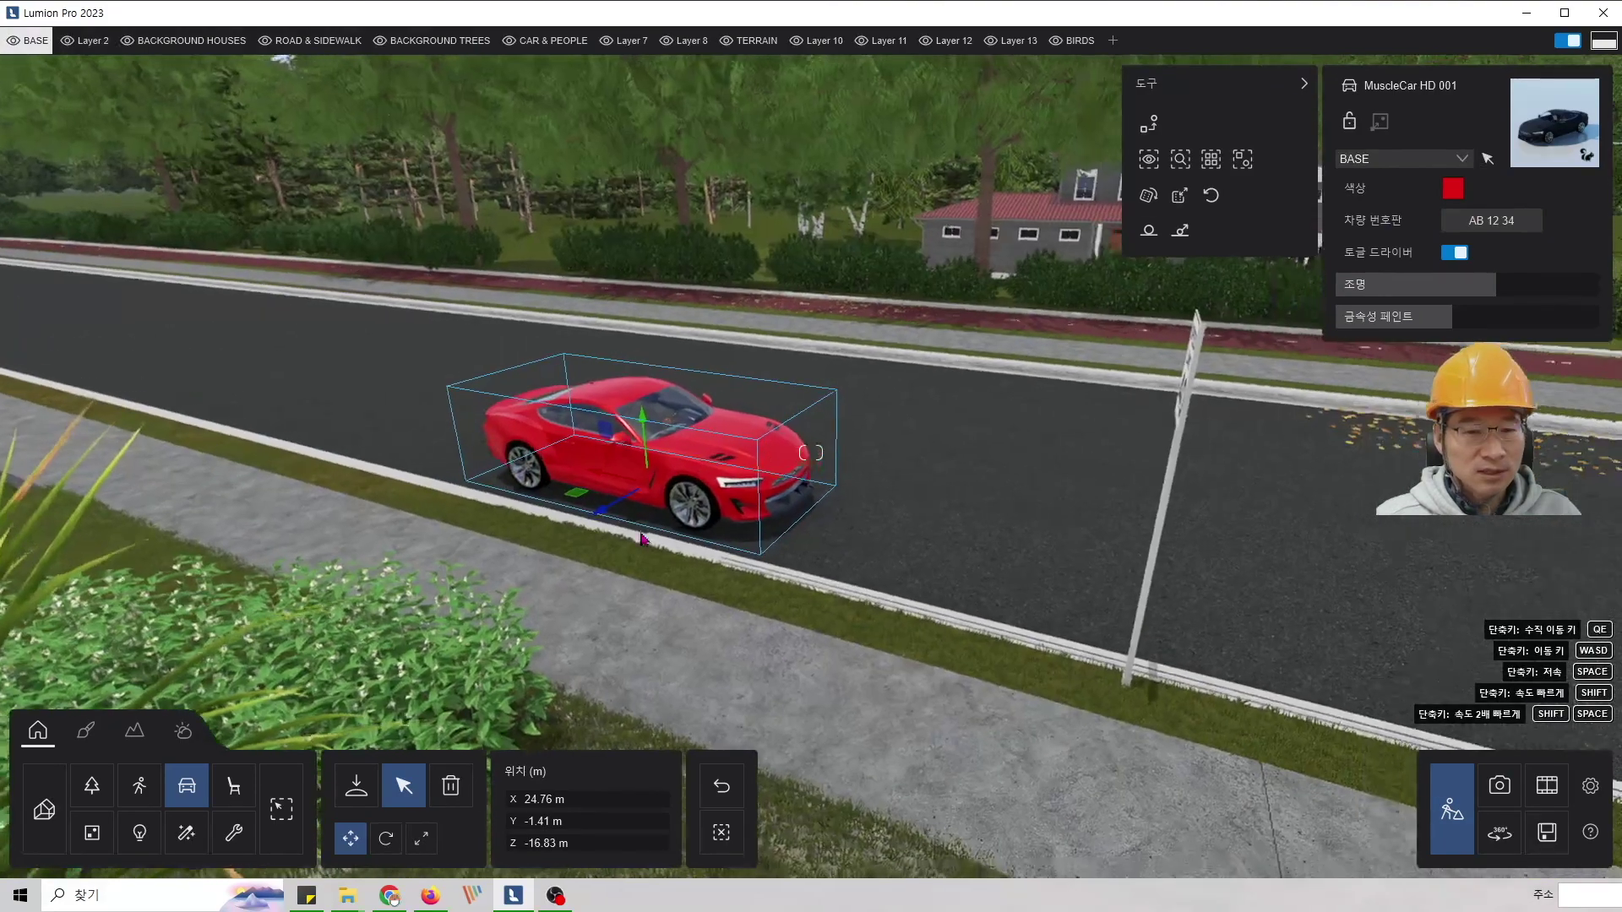
right_click_drag(602, 566, 743, 493)
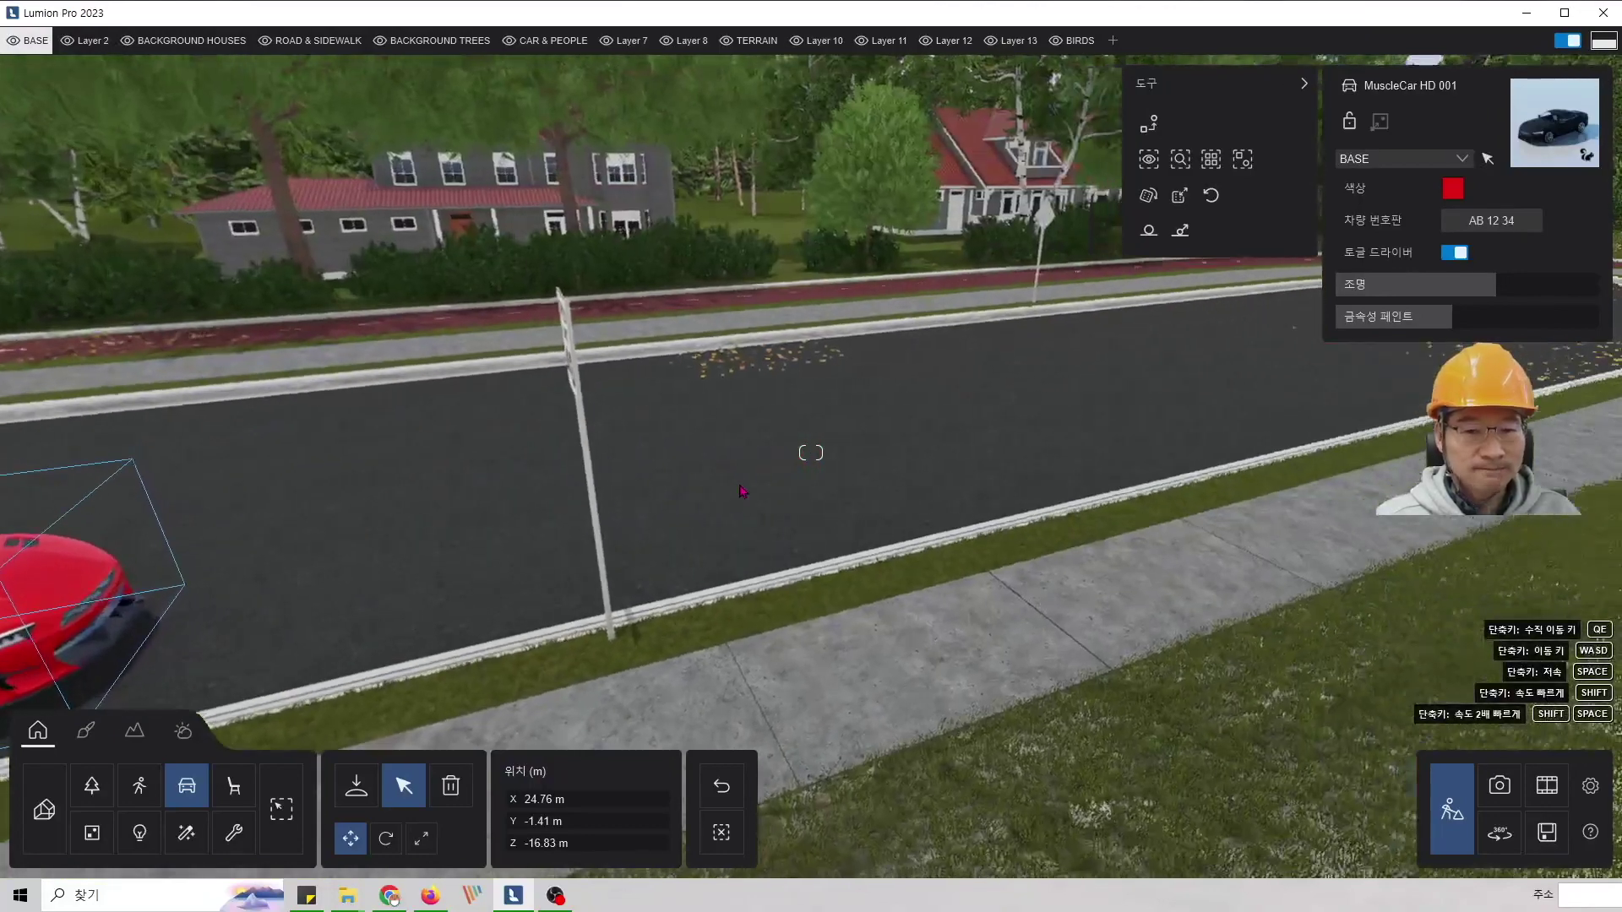
scroll(743, 492, "down", 3)
left_click(355, 782)
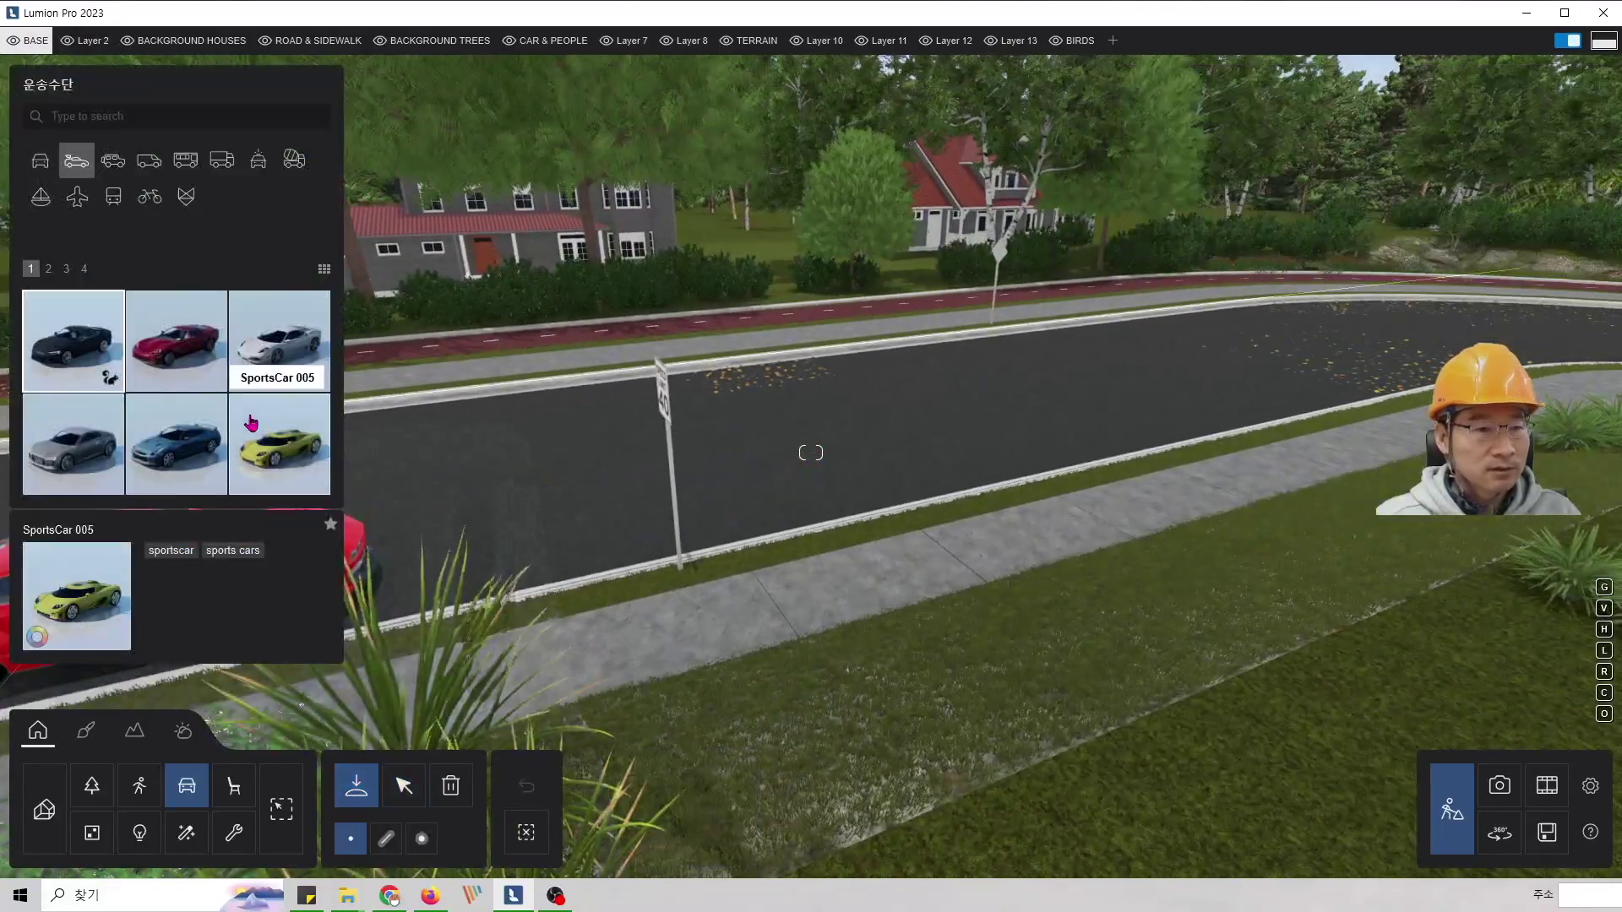
left_click(114, 169)
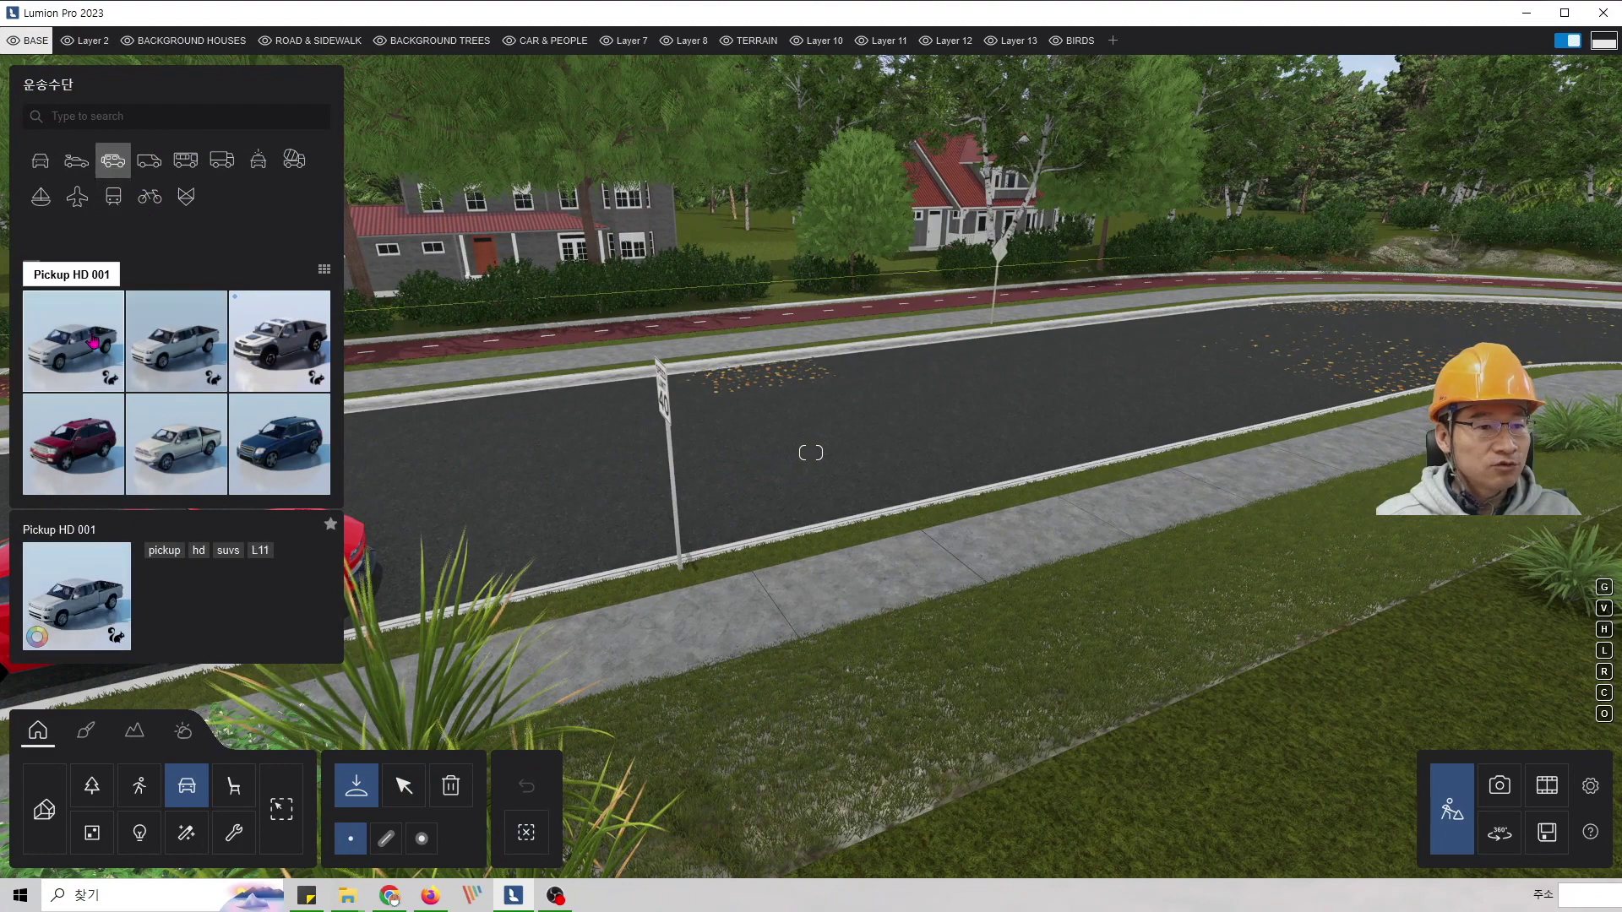
left_click(67, 270)
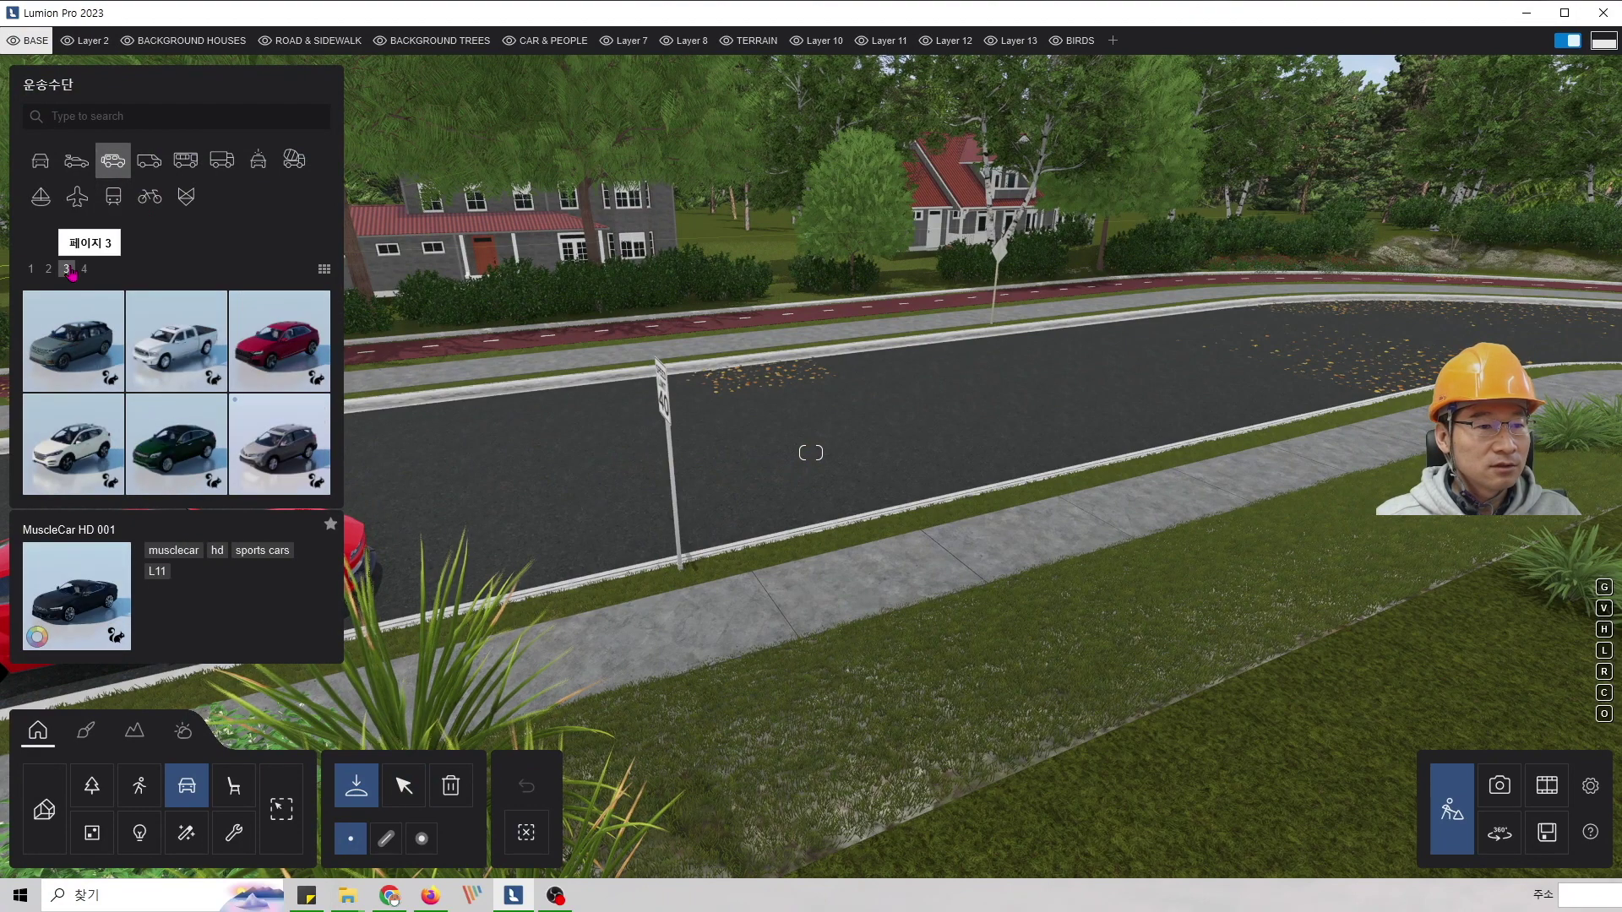
left_click(283, 342)
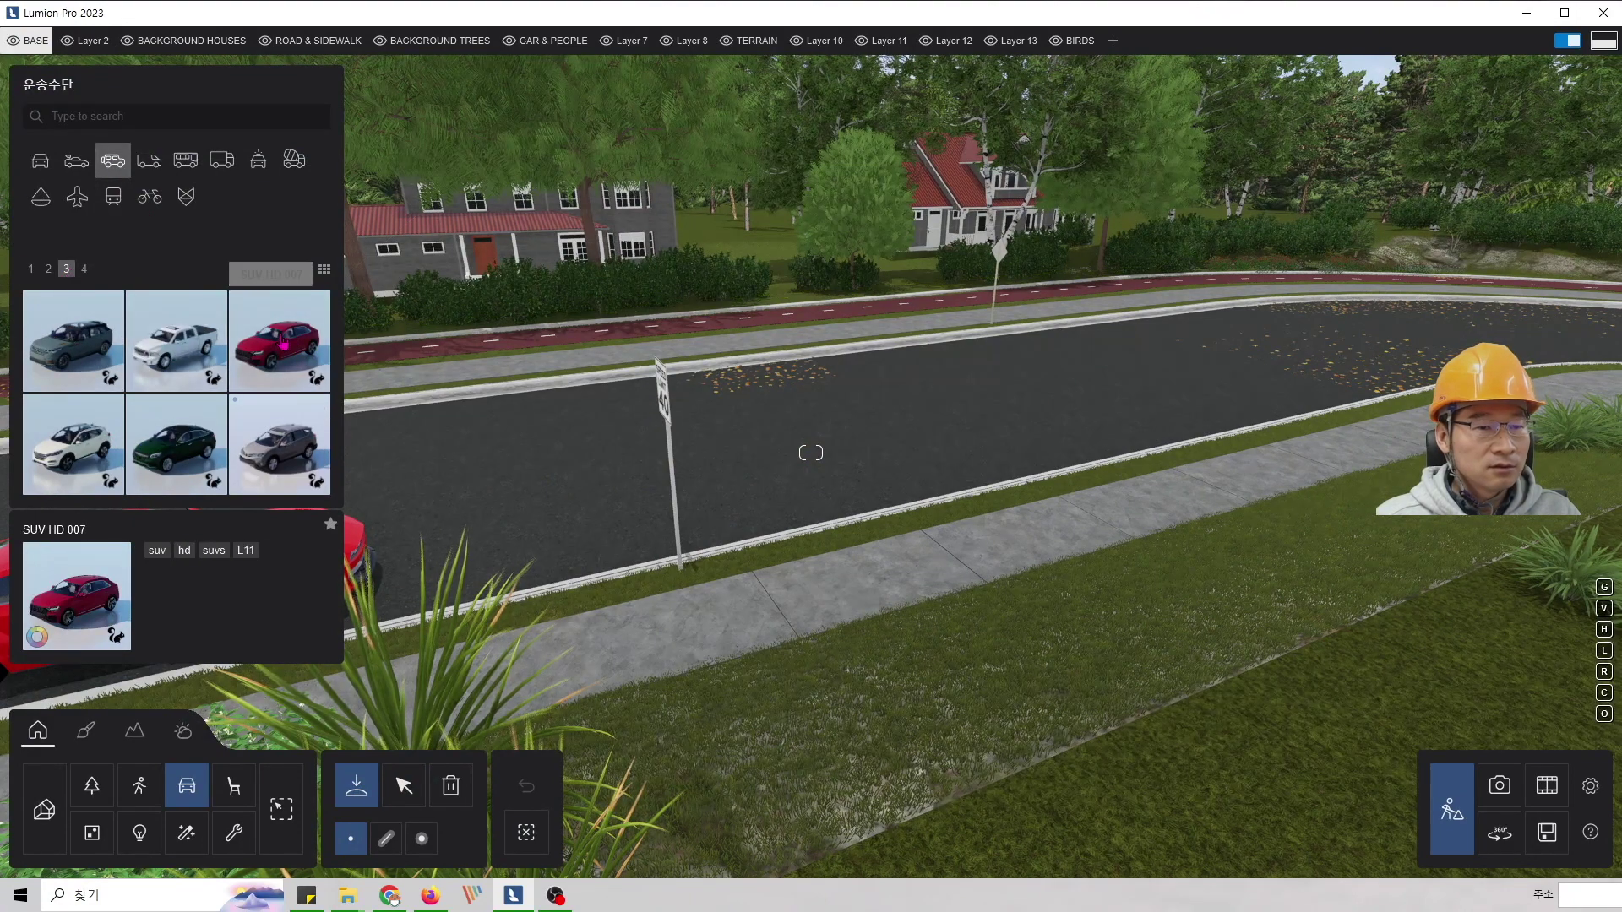
left_click(1014, 456)
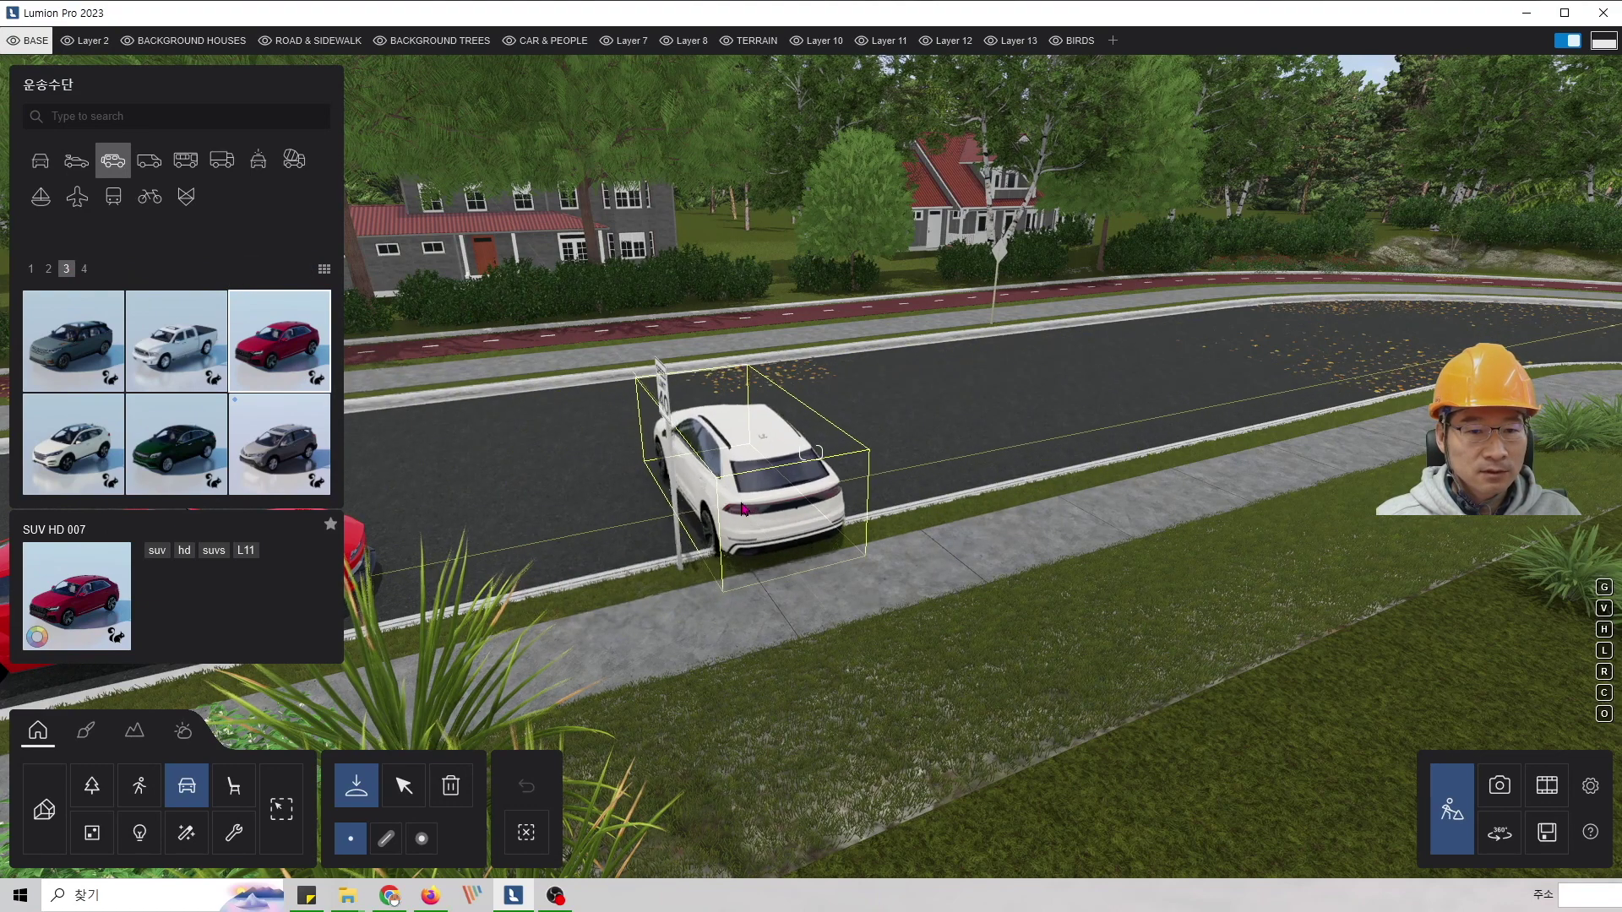
left_click(740, 513)
left_click(403, 785)
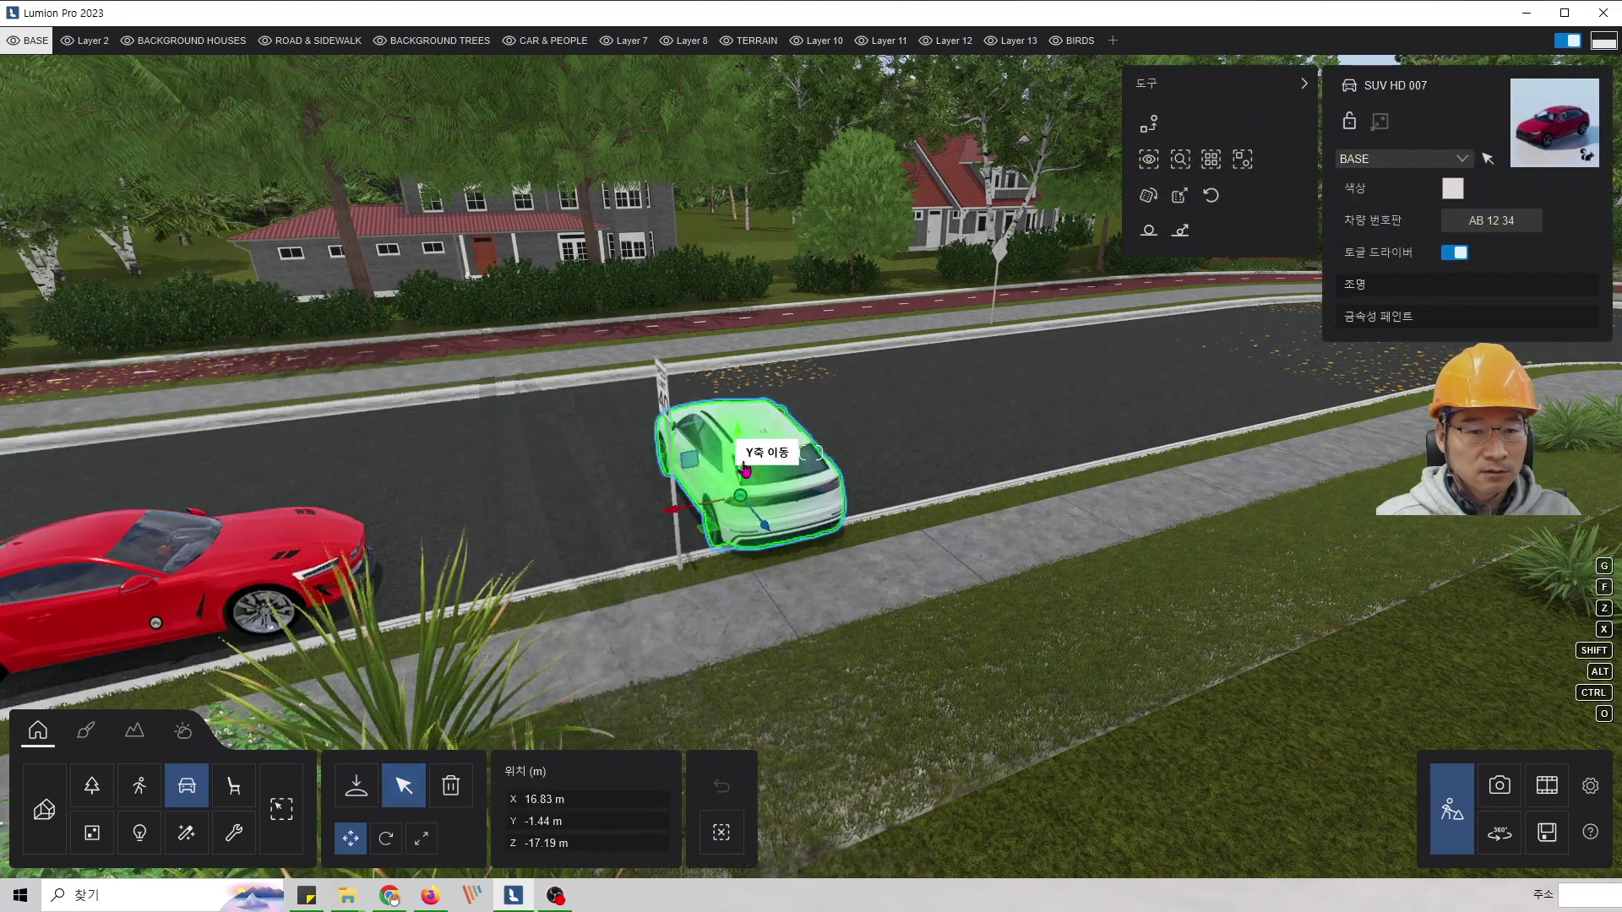
left_click(743, 456)
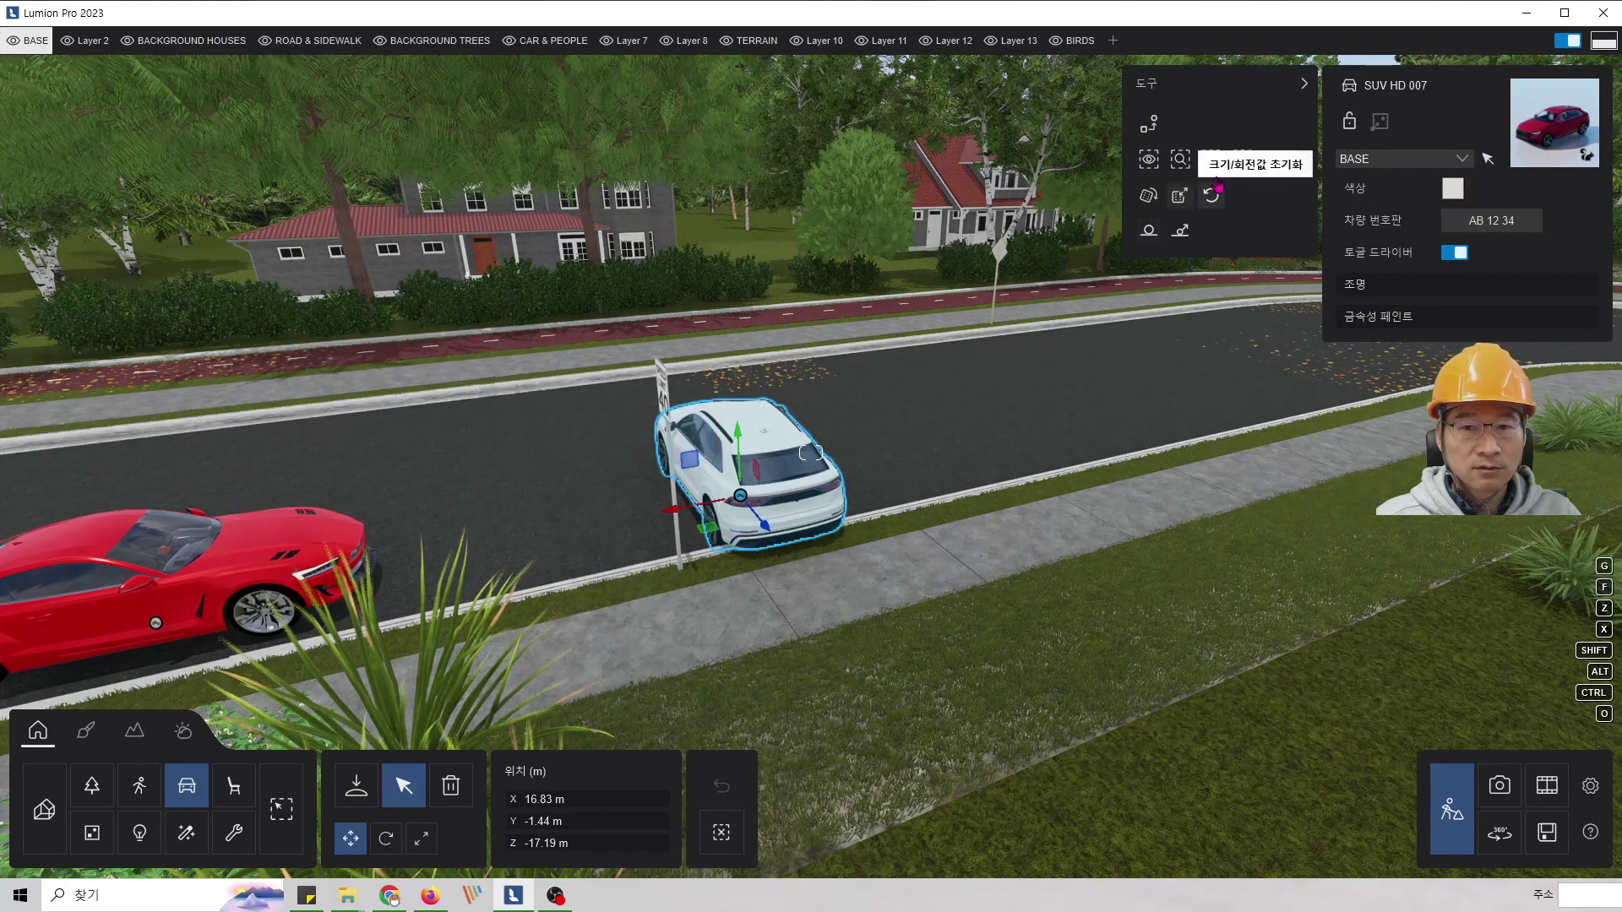
- Focus on the SUV, rotate it to face along the street, and shift it to about X 17.68 m, Z -16.95 m
left_click(1148, 159)
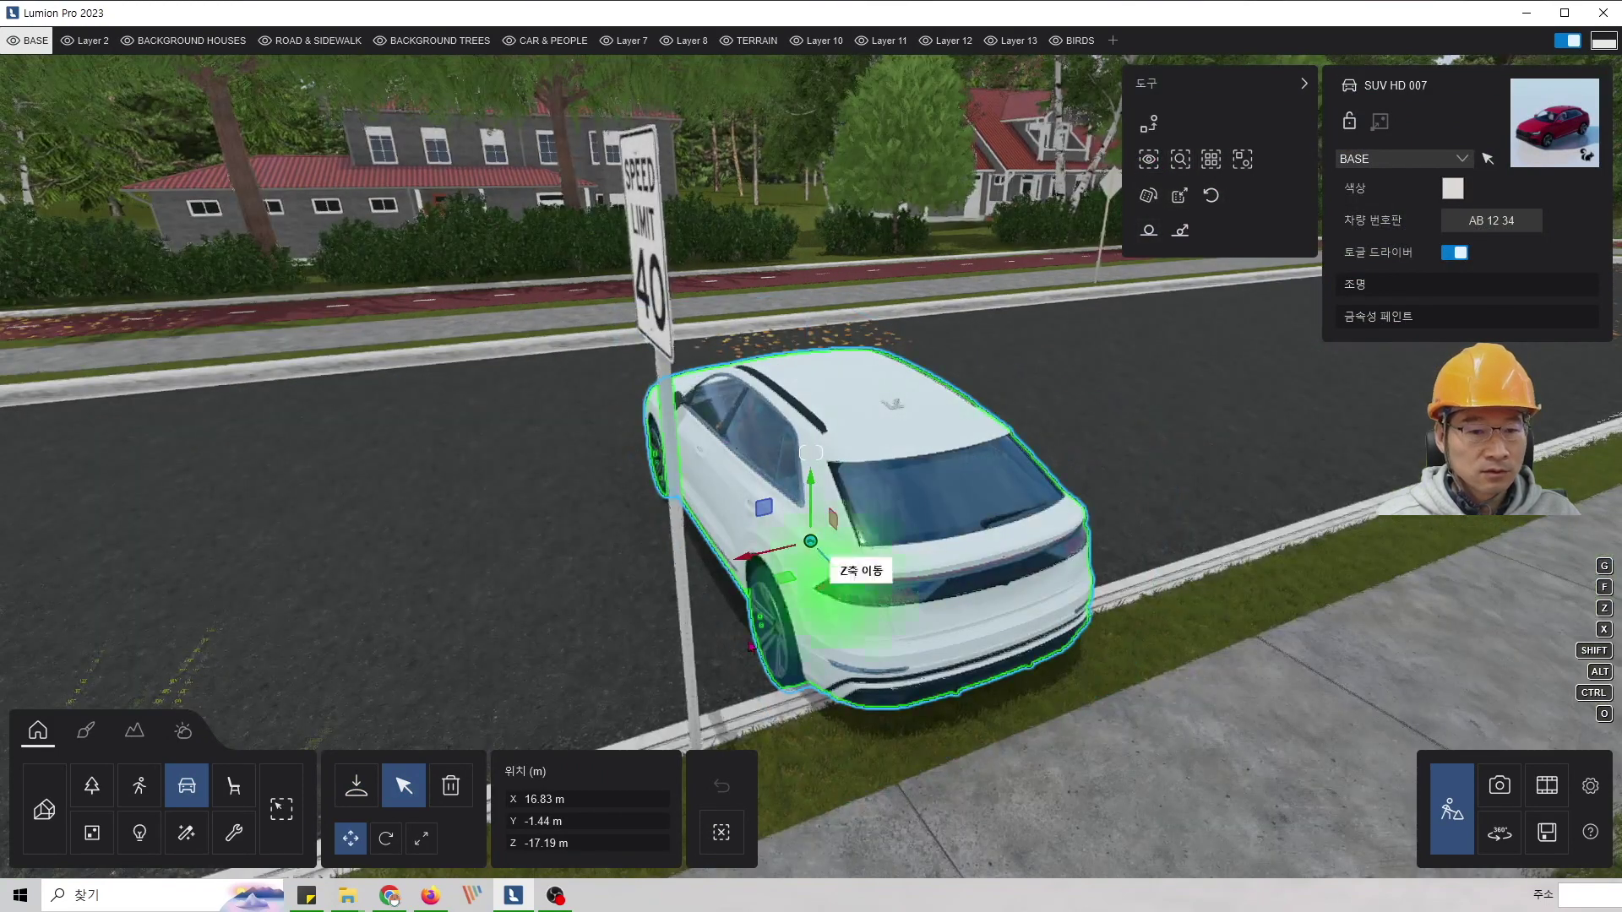
left_click_drag(824, 627, 655, 578)
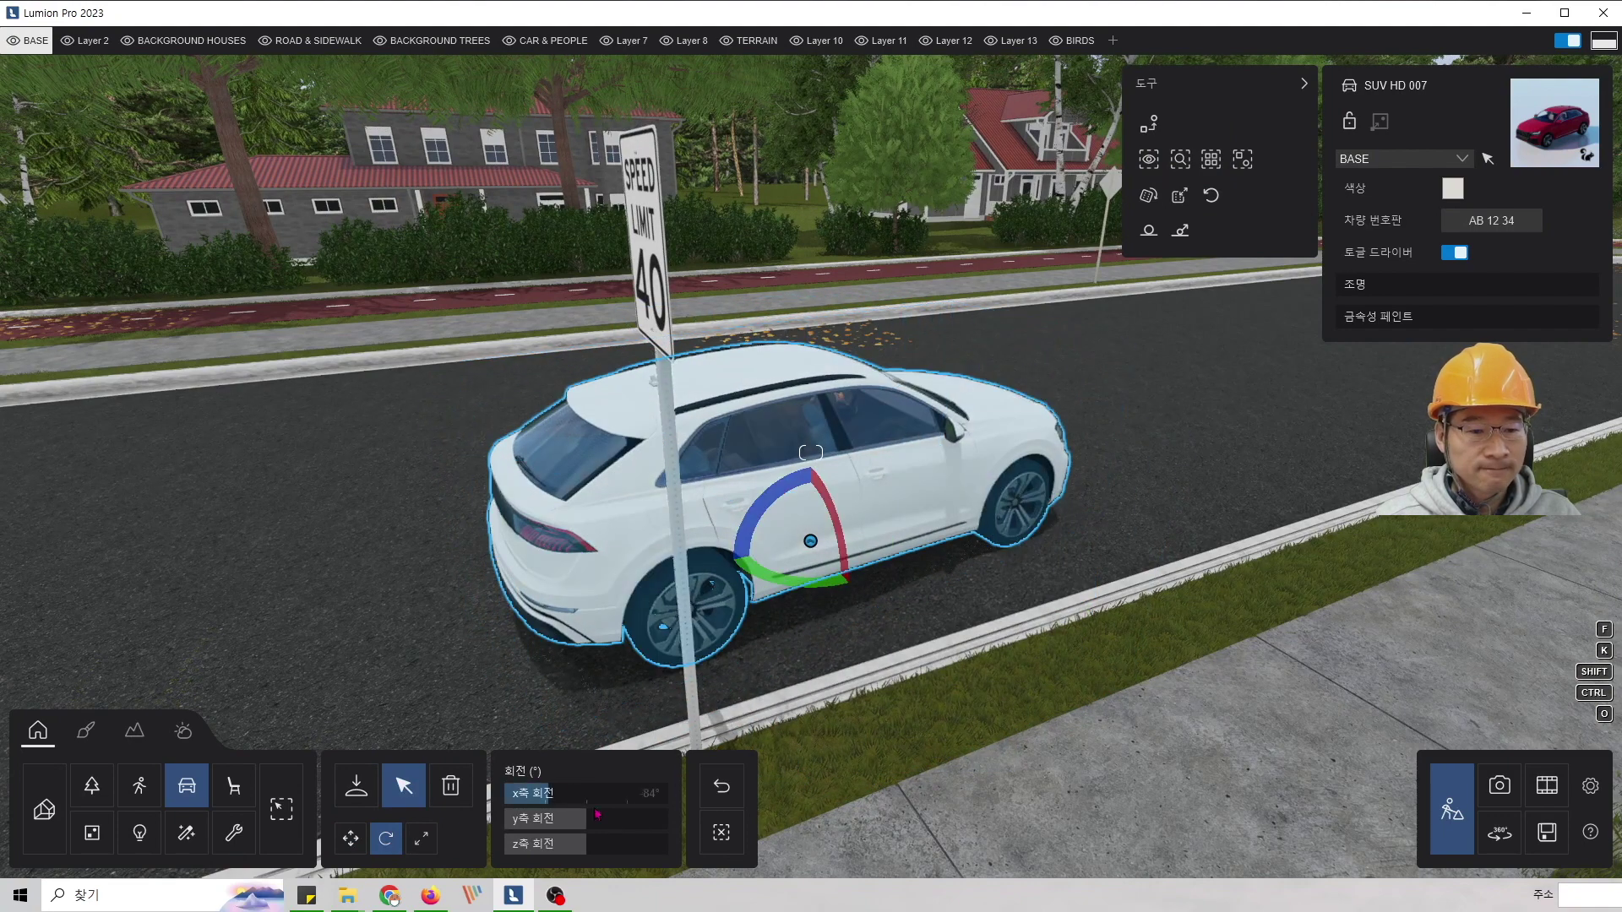
left_click(351, 838)
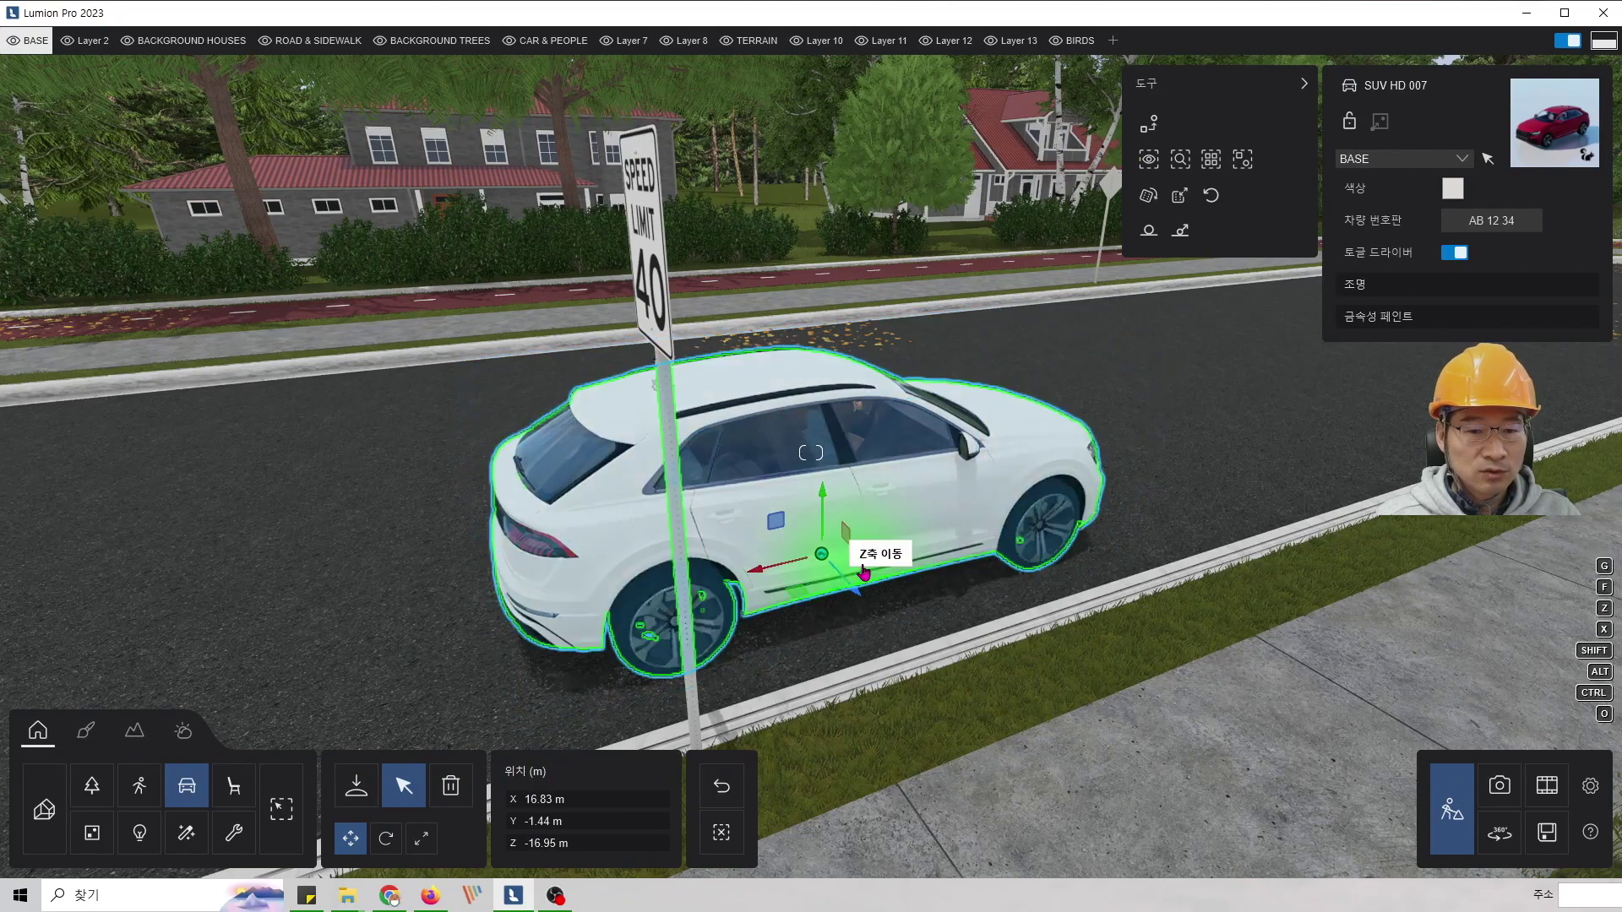
left_click_drag(771, 572, 674, 591)
- Place the van model Van 001 on the road past the bend, alongside the outer curb, and select it
key("s")
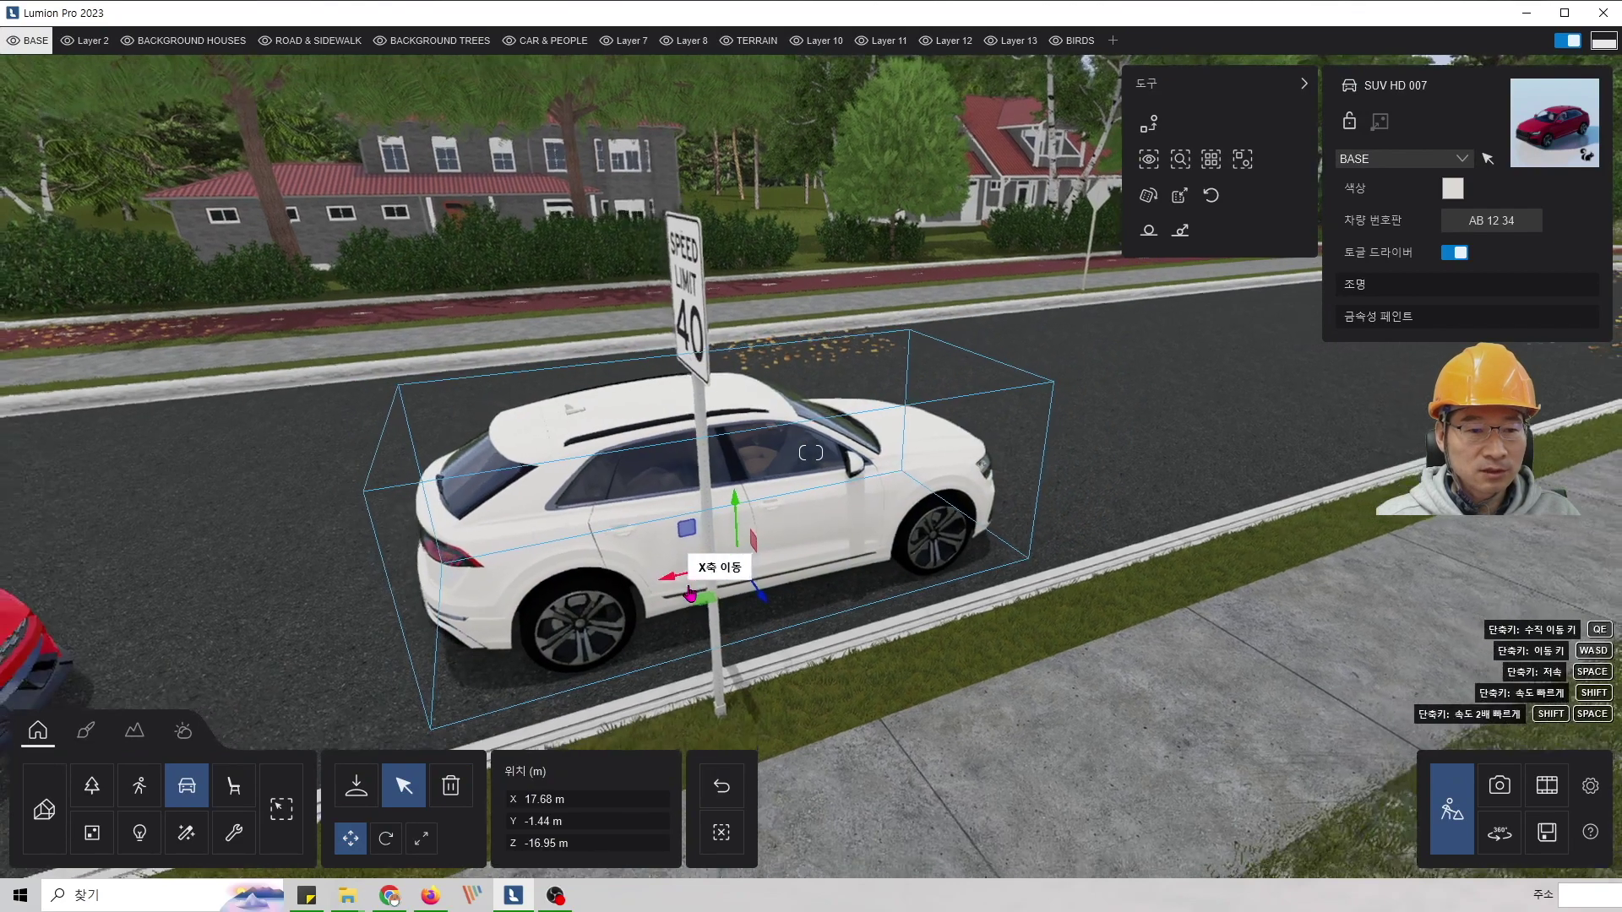
key("s")
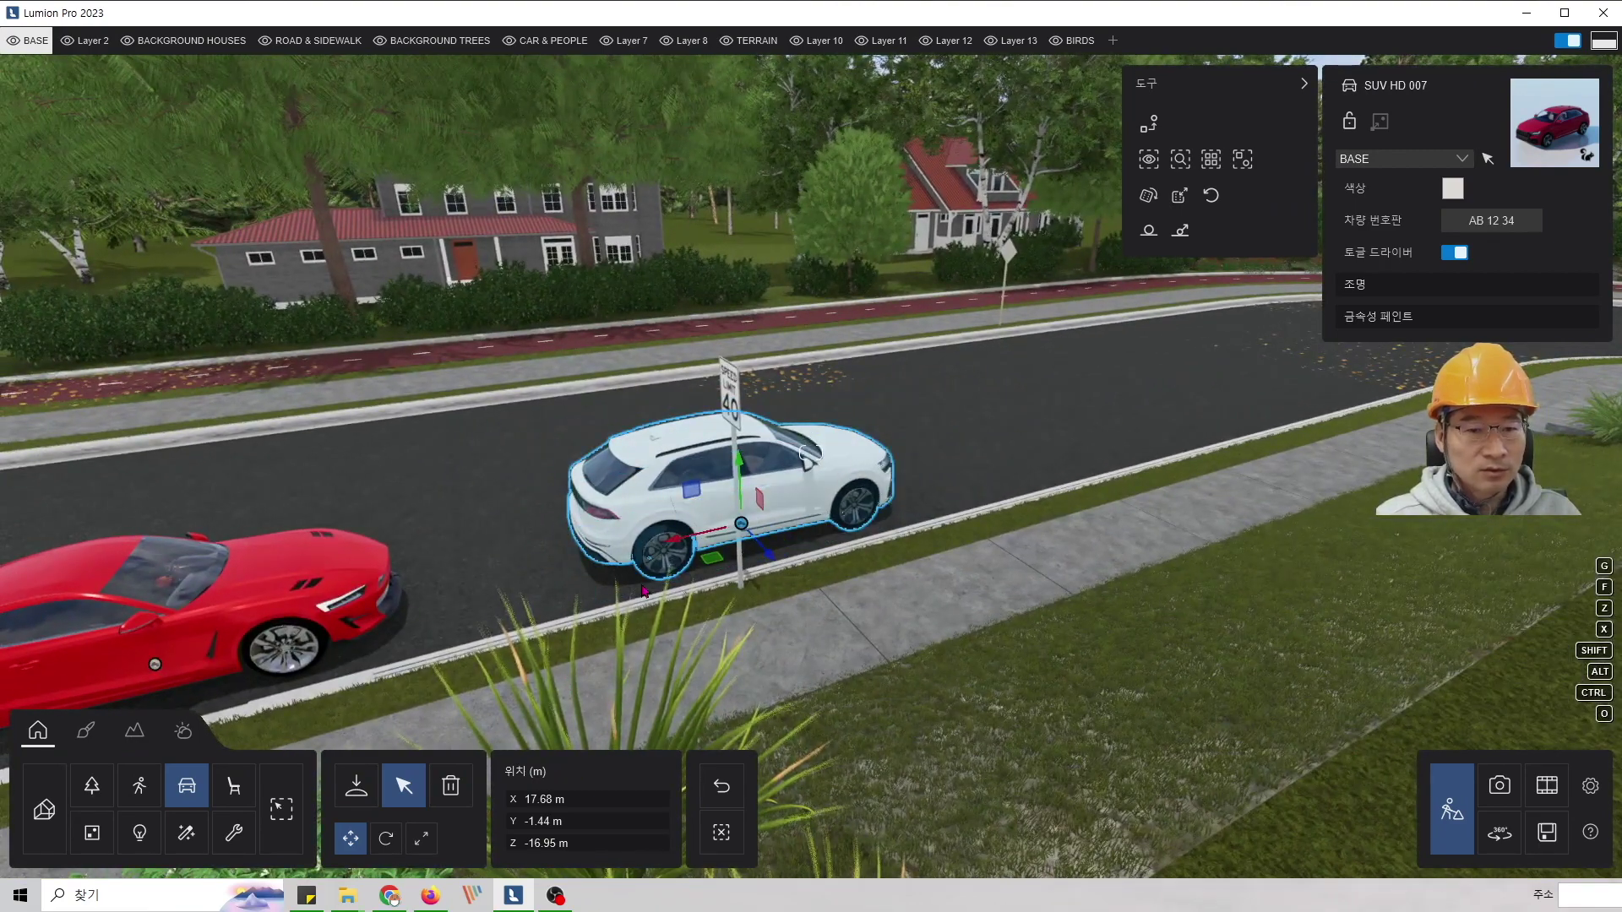
key("s")
right_click_drag(869, 473, 848, 480)
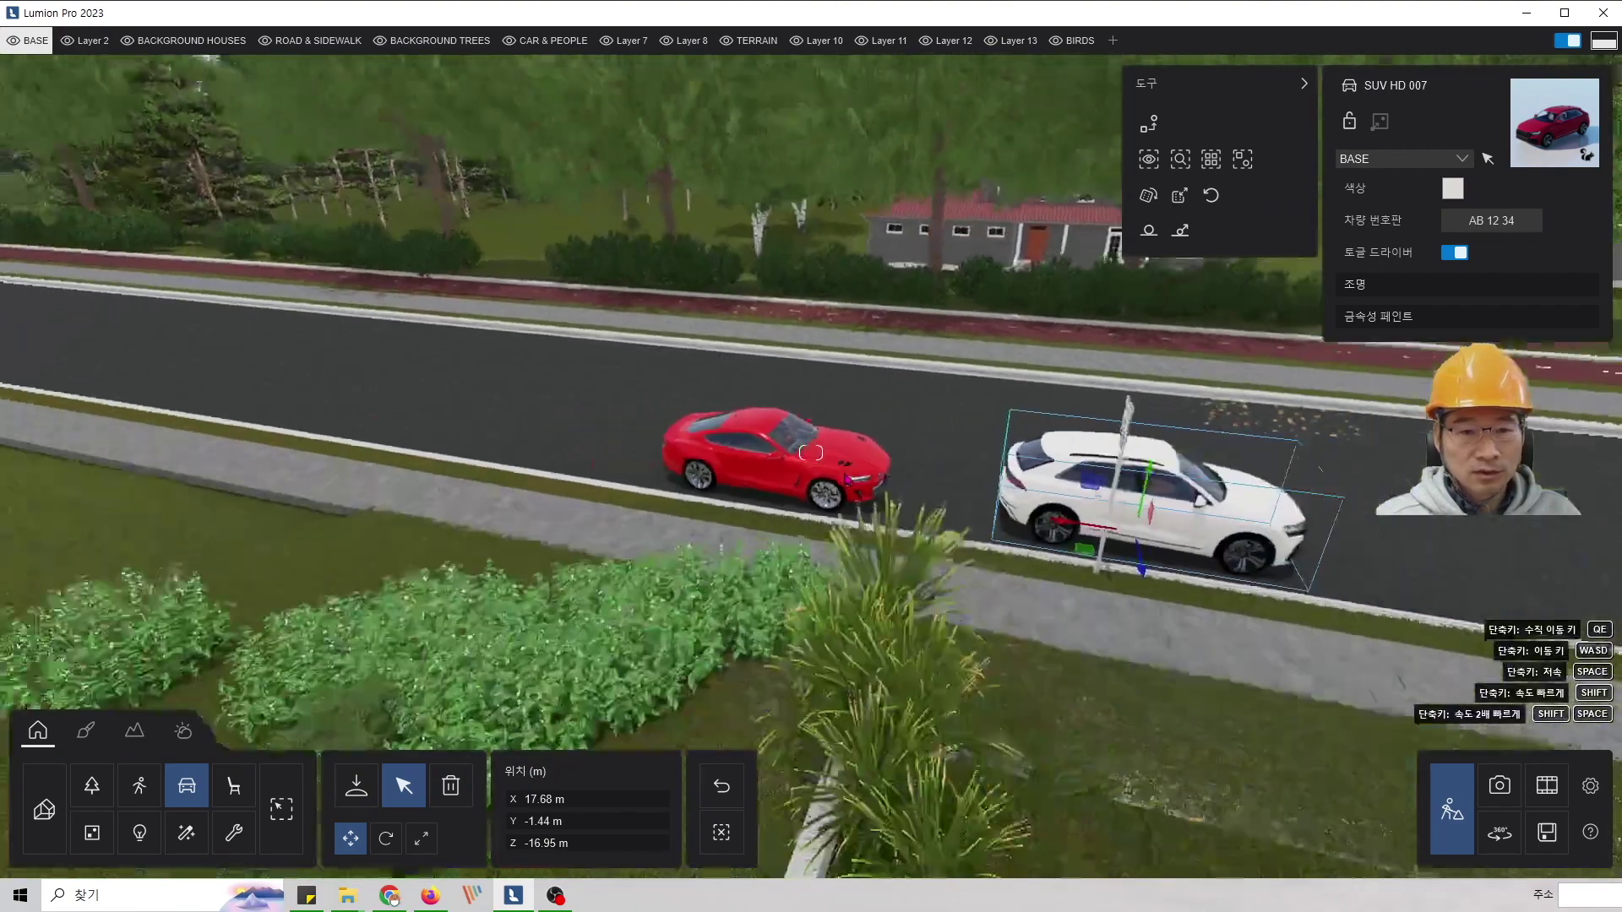
key("d")
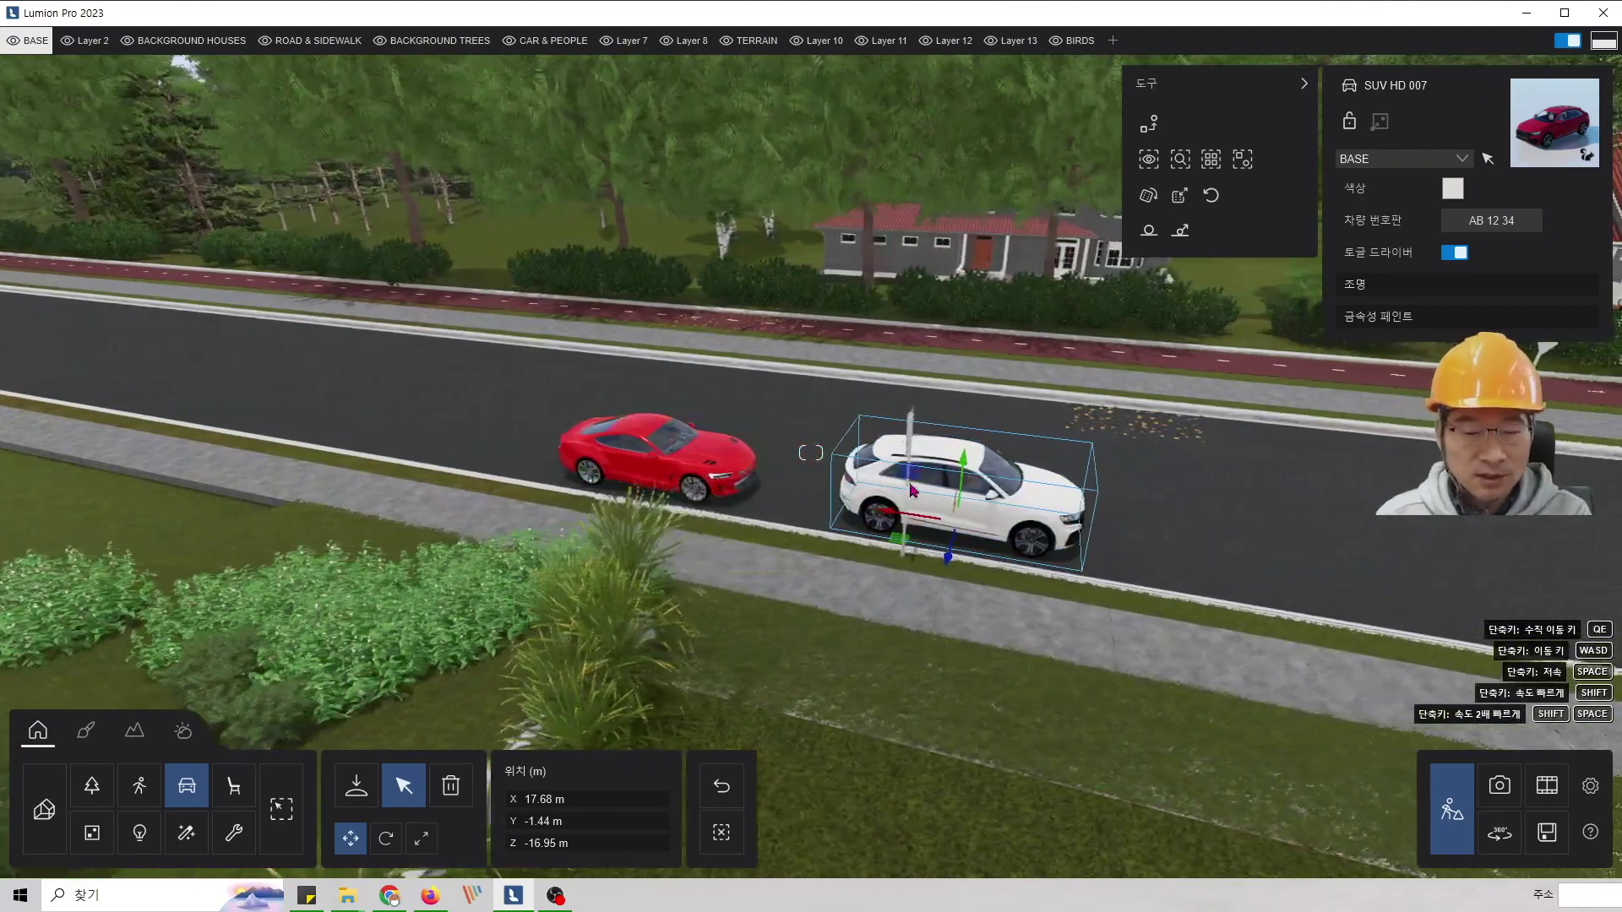
key("s")
key("s")
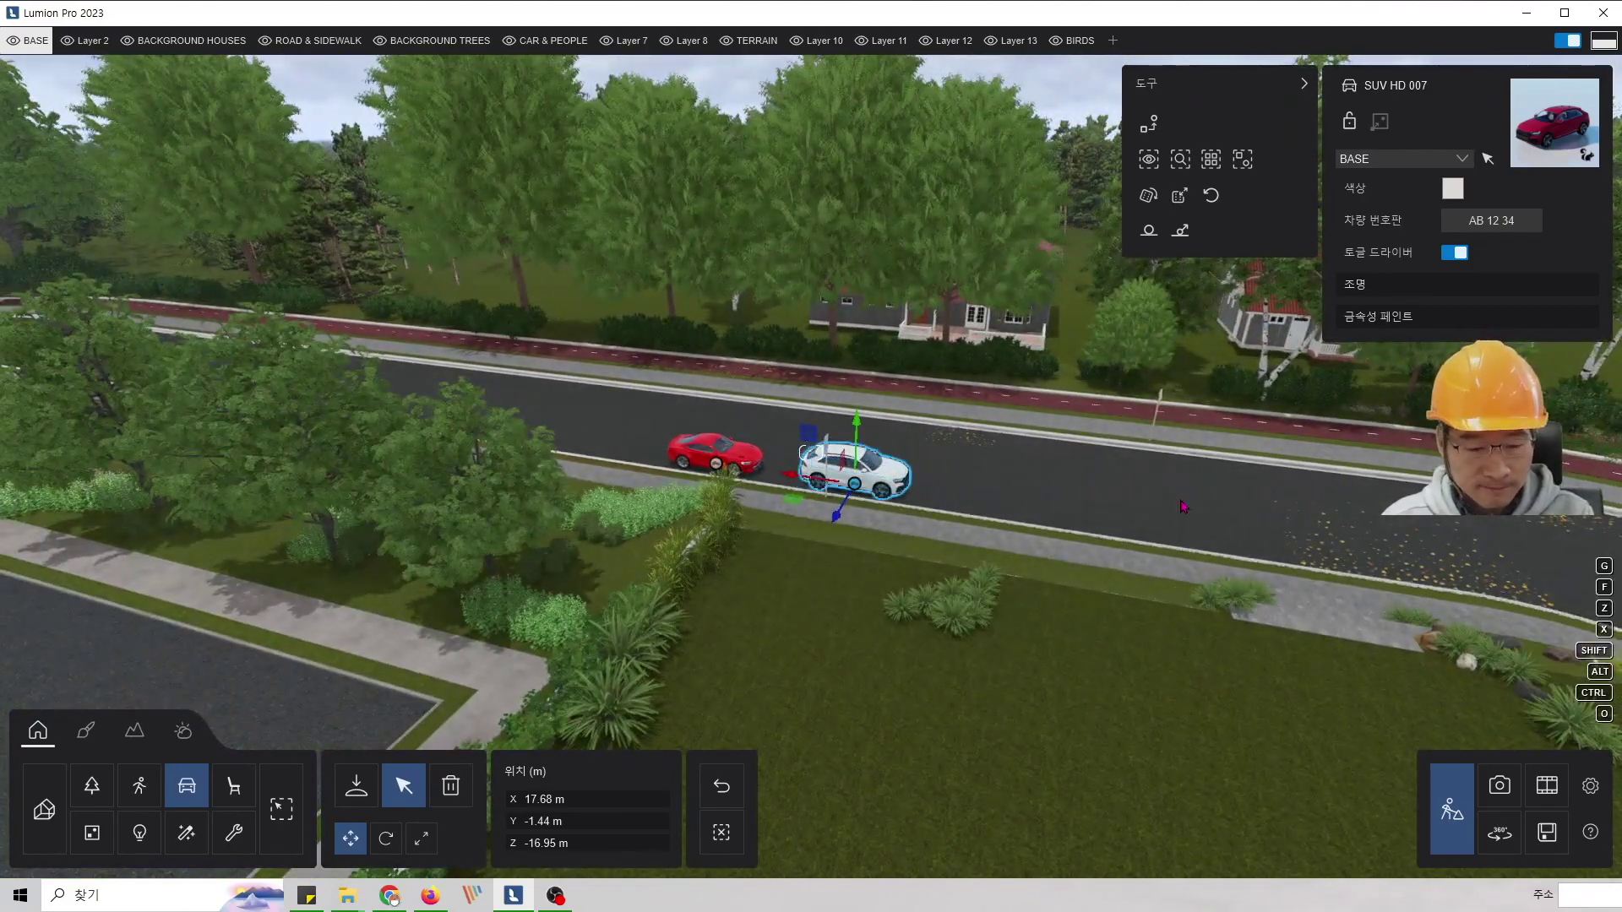
key("d")
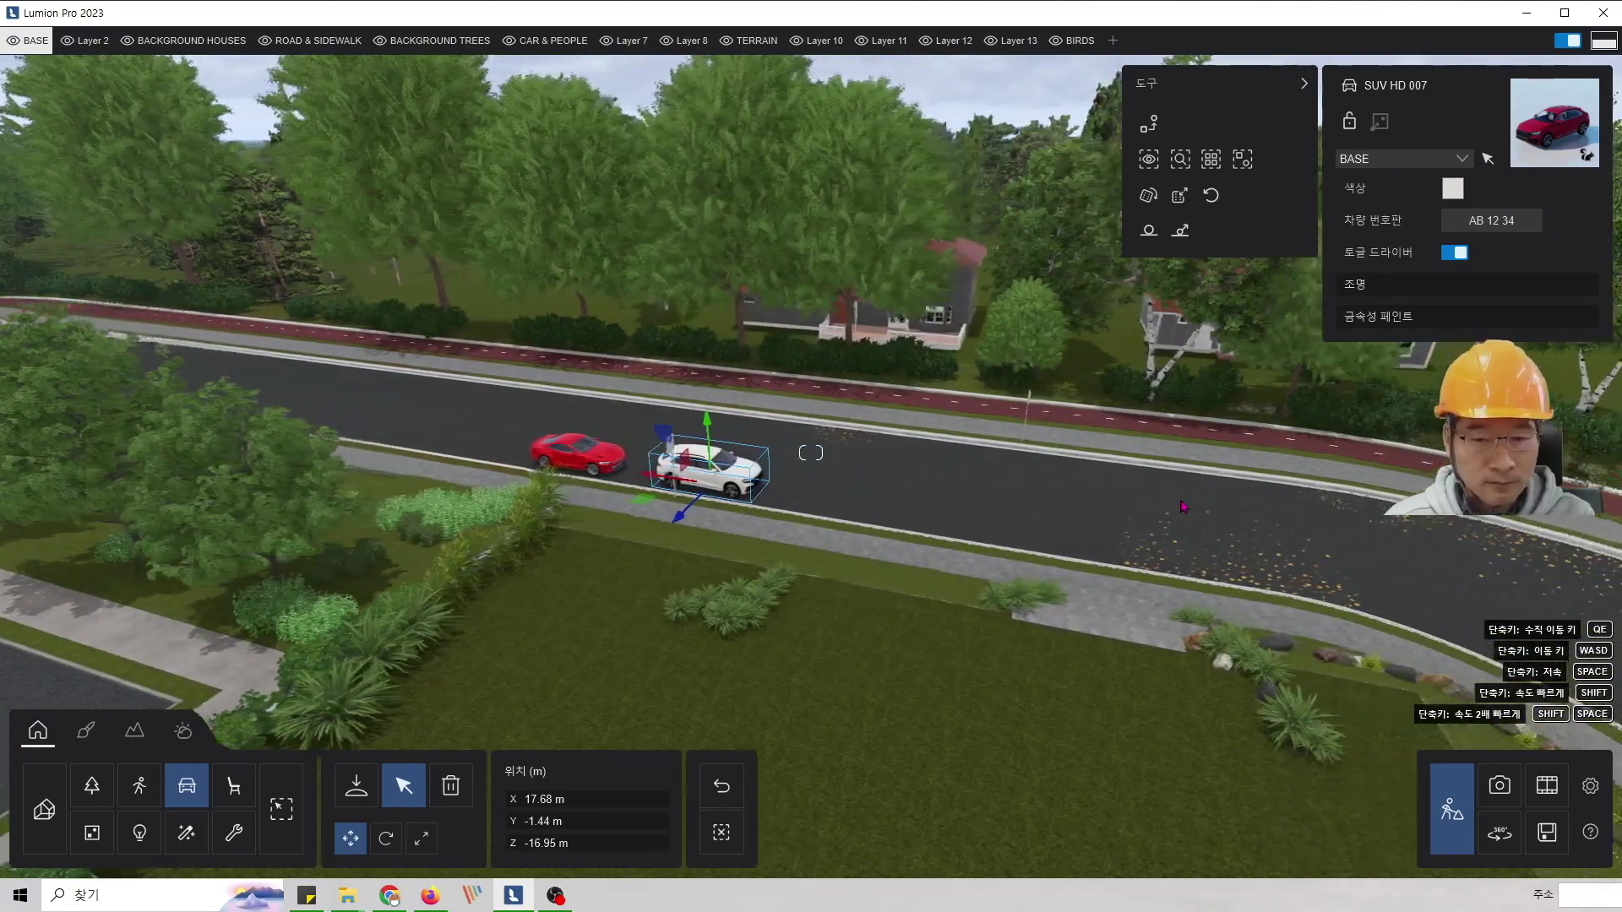
key("d")
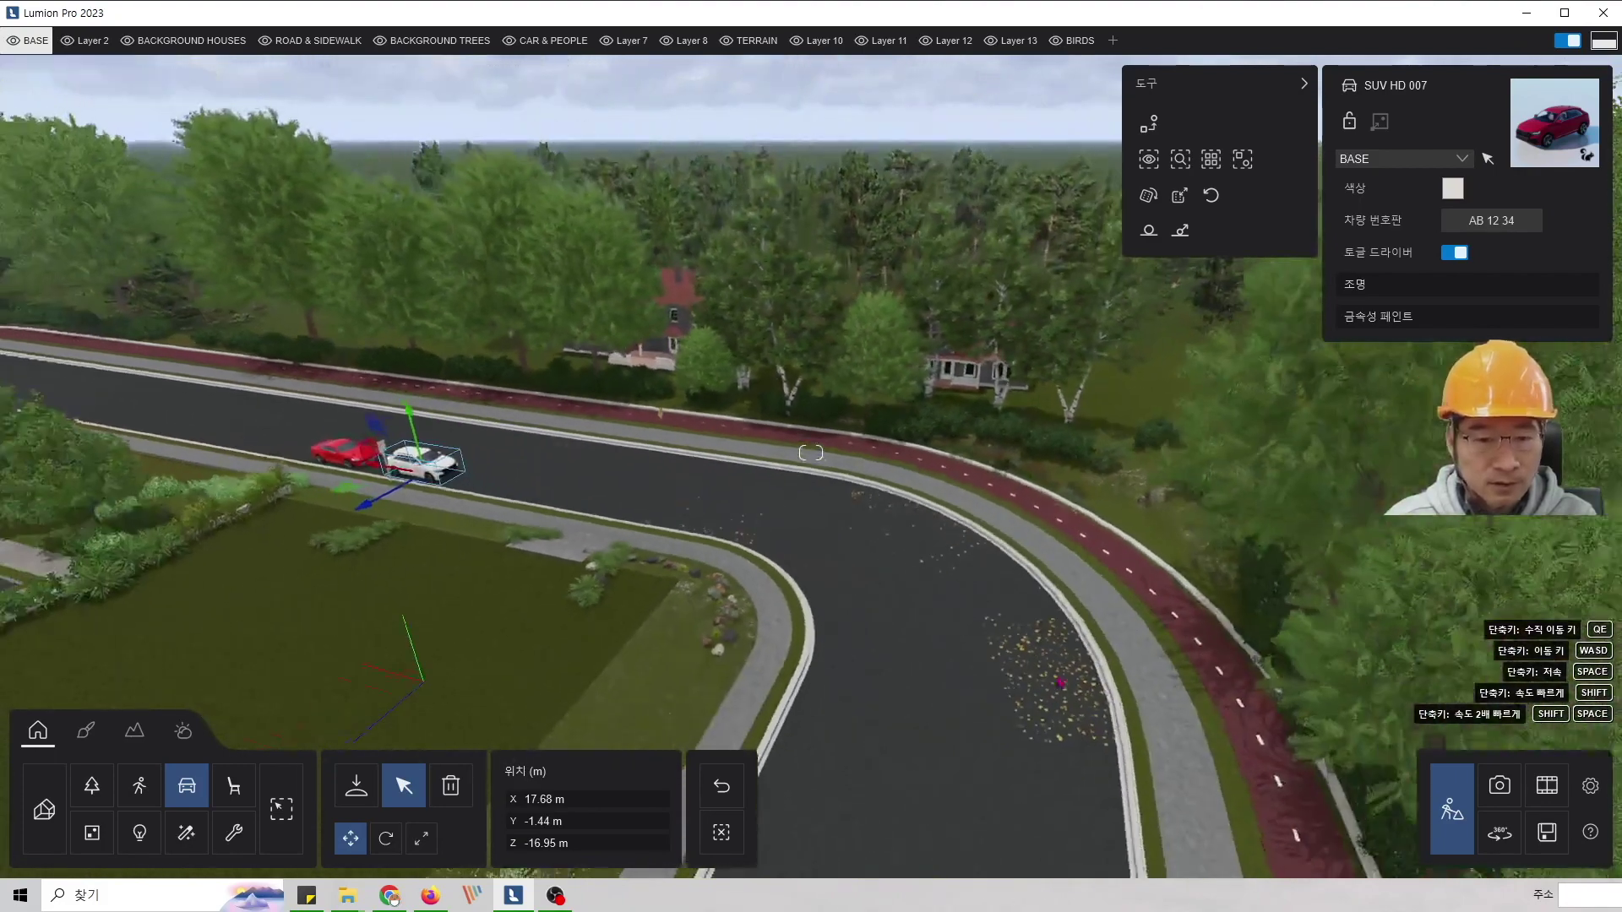
key("w")
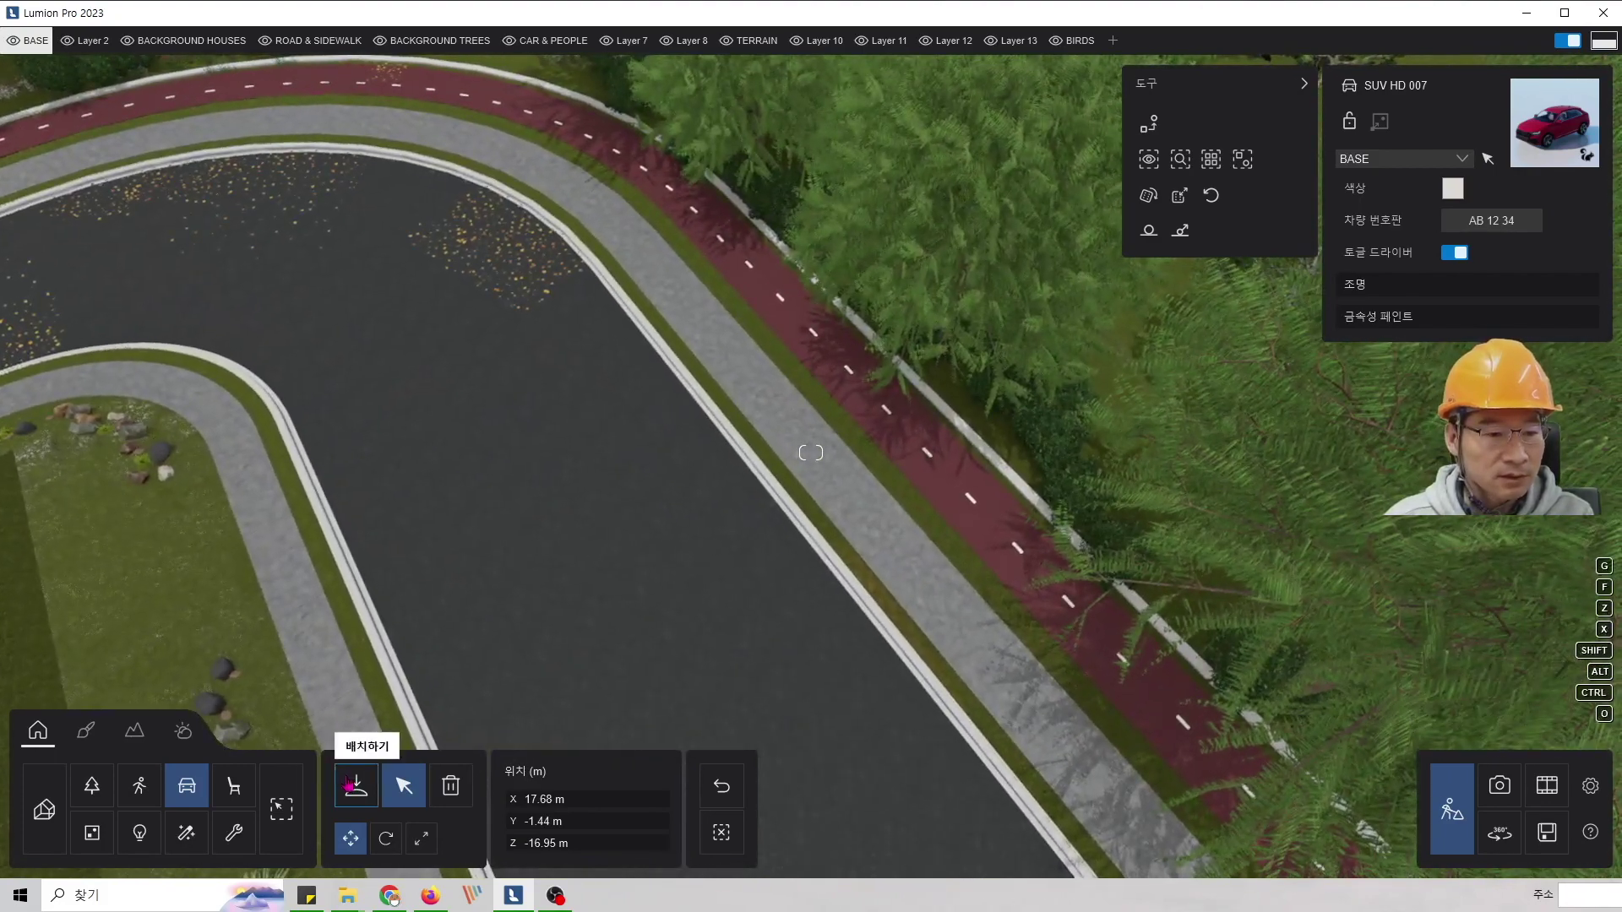
left_click(356, 786)
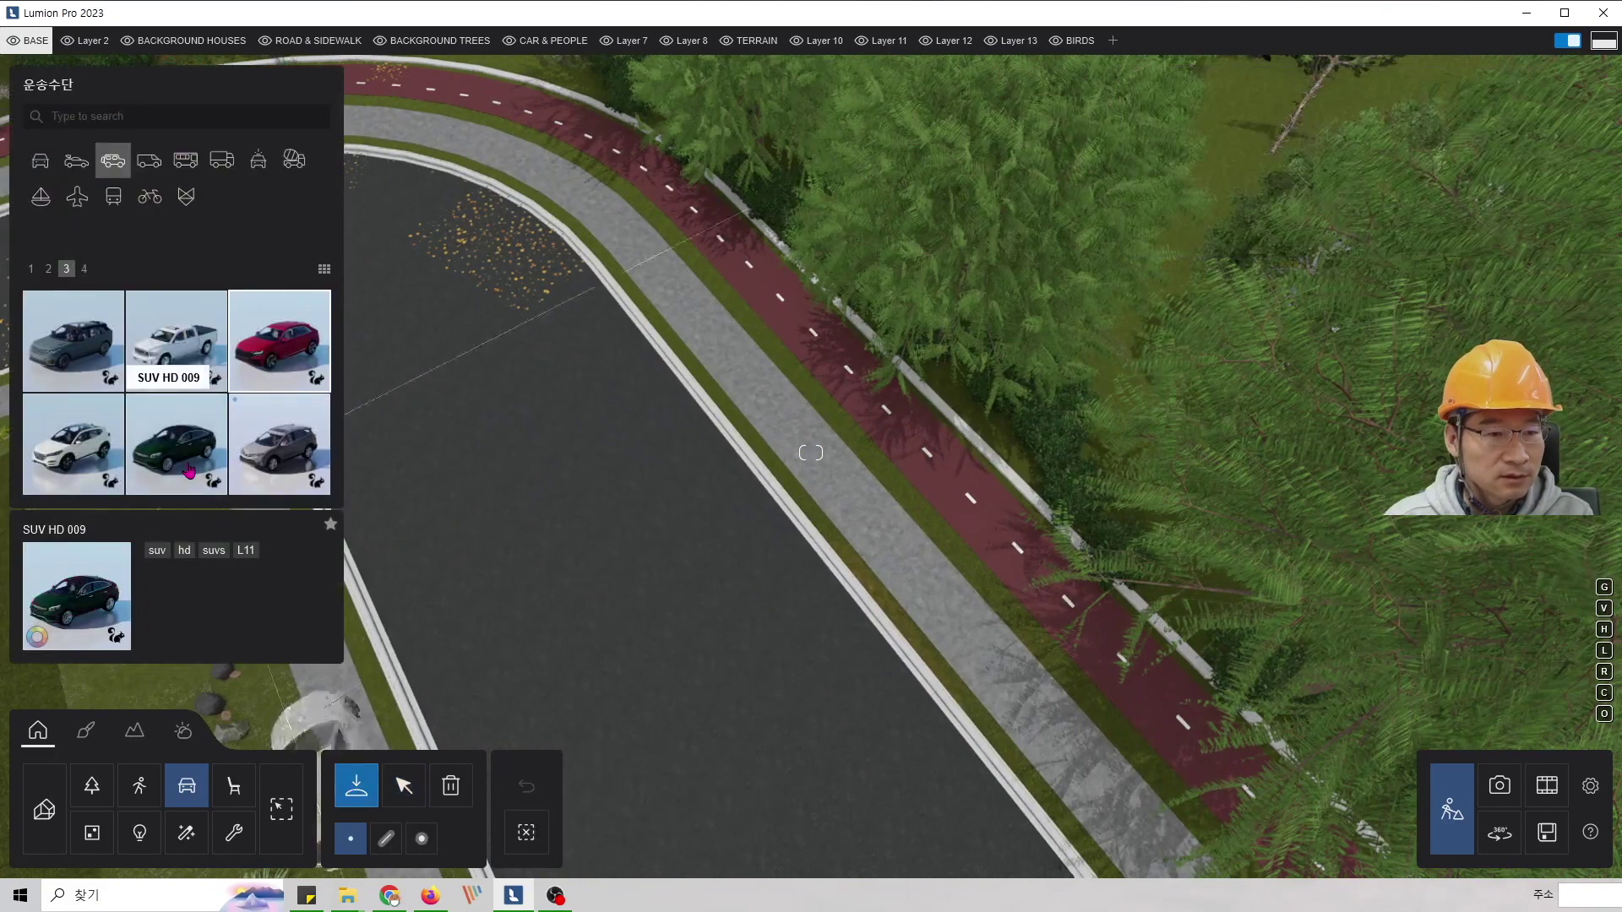
left_click(147, 166)
left_click(72, 341)
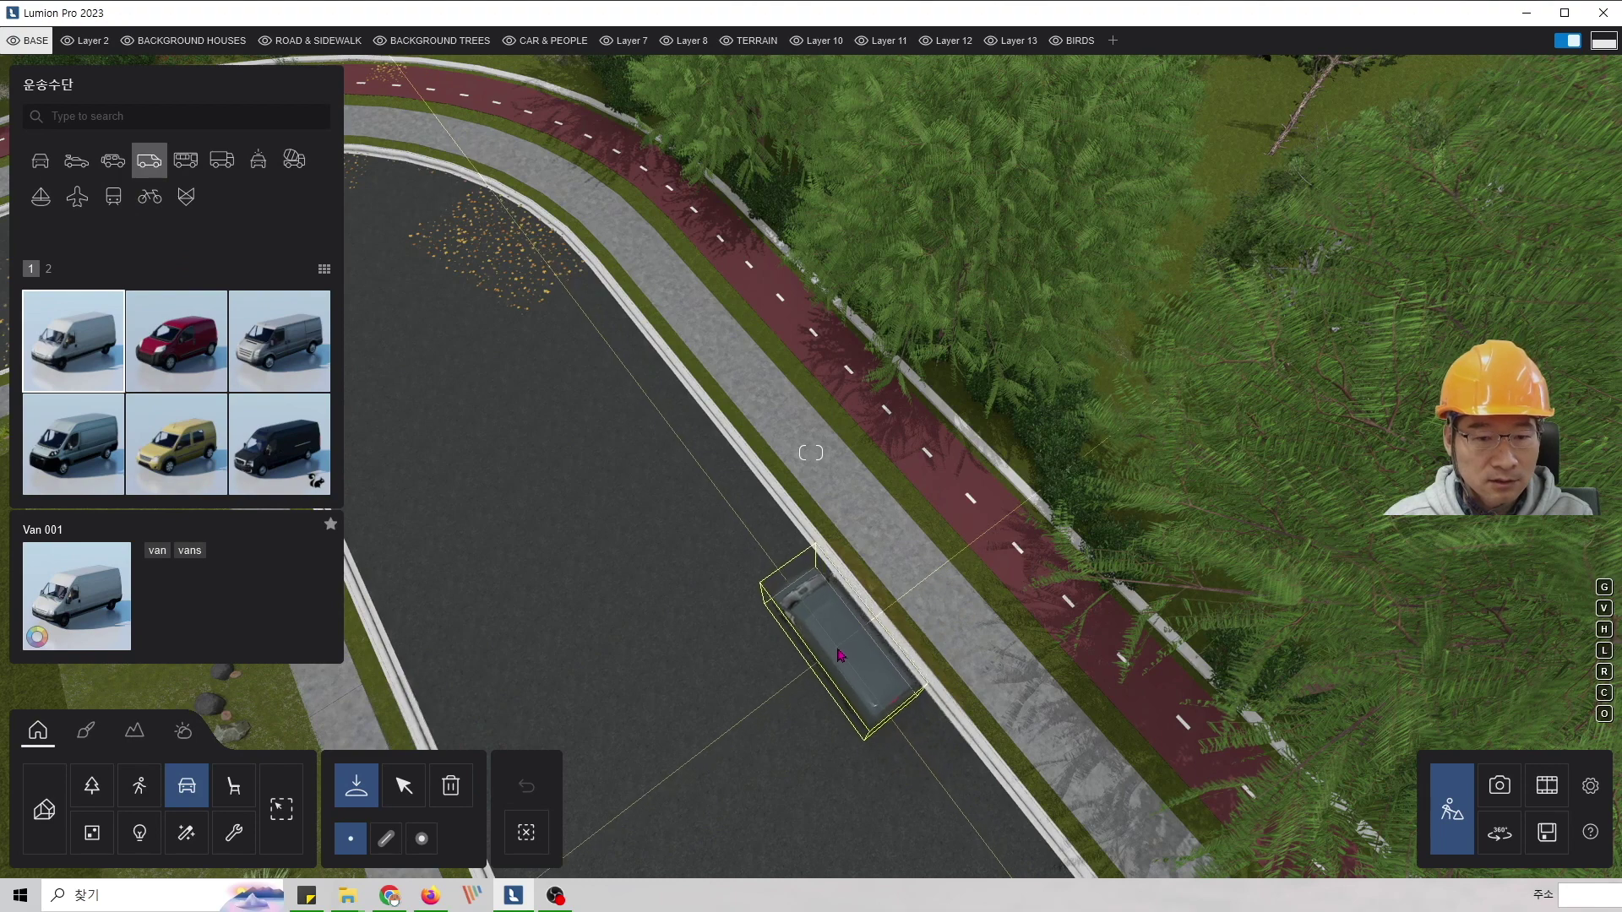
left_click(832, 648)
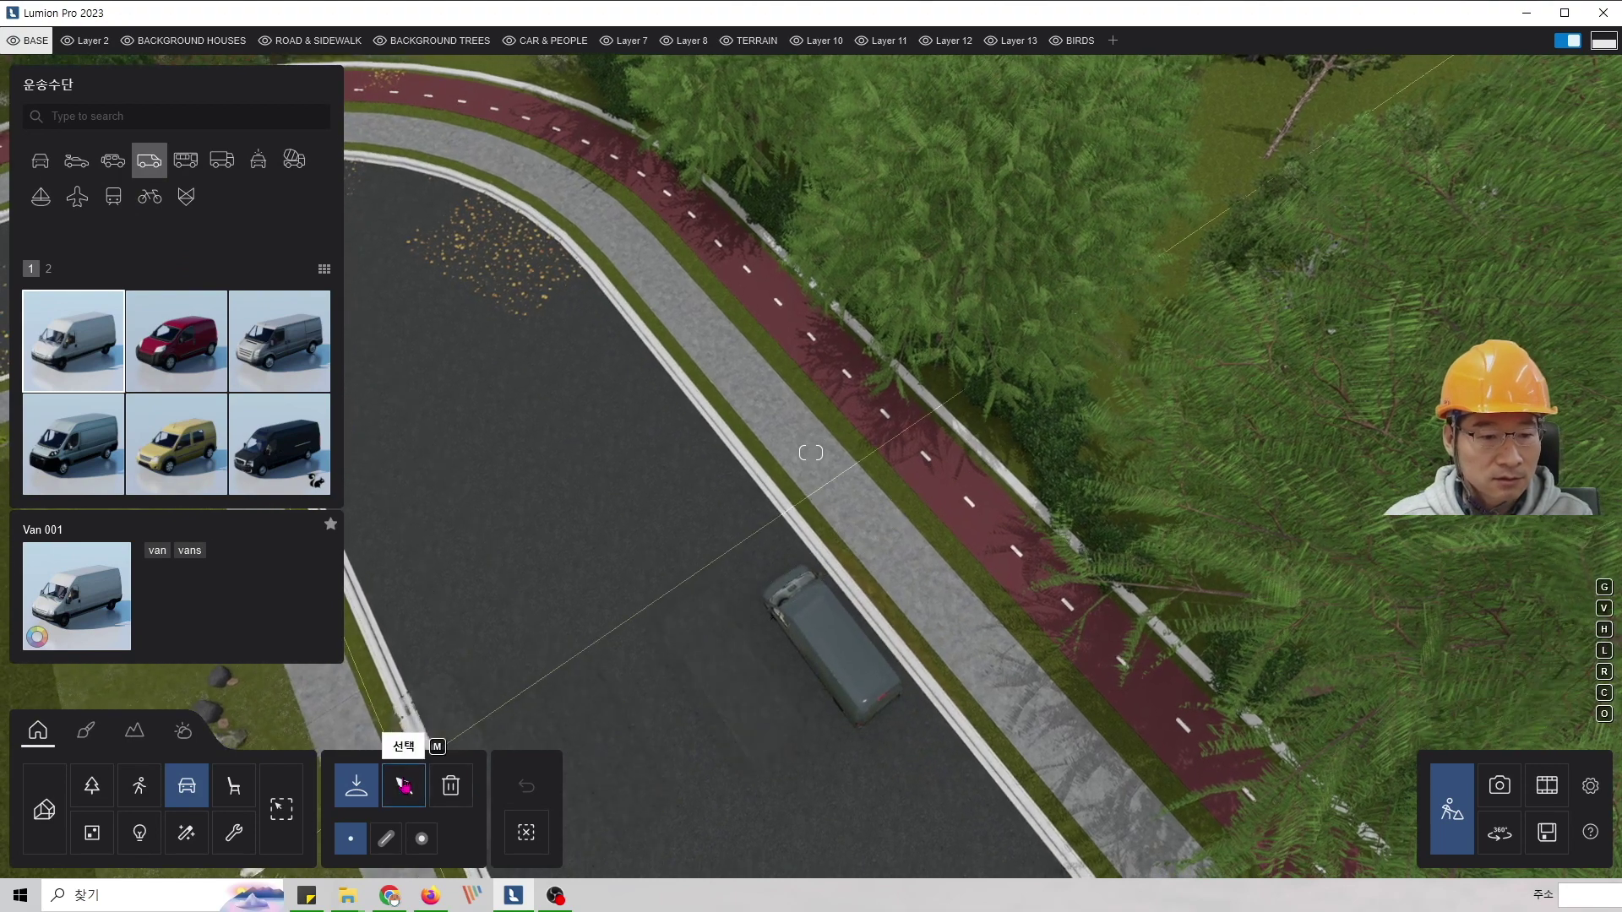
left_click(404, 785)
left_click(810, 672)
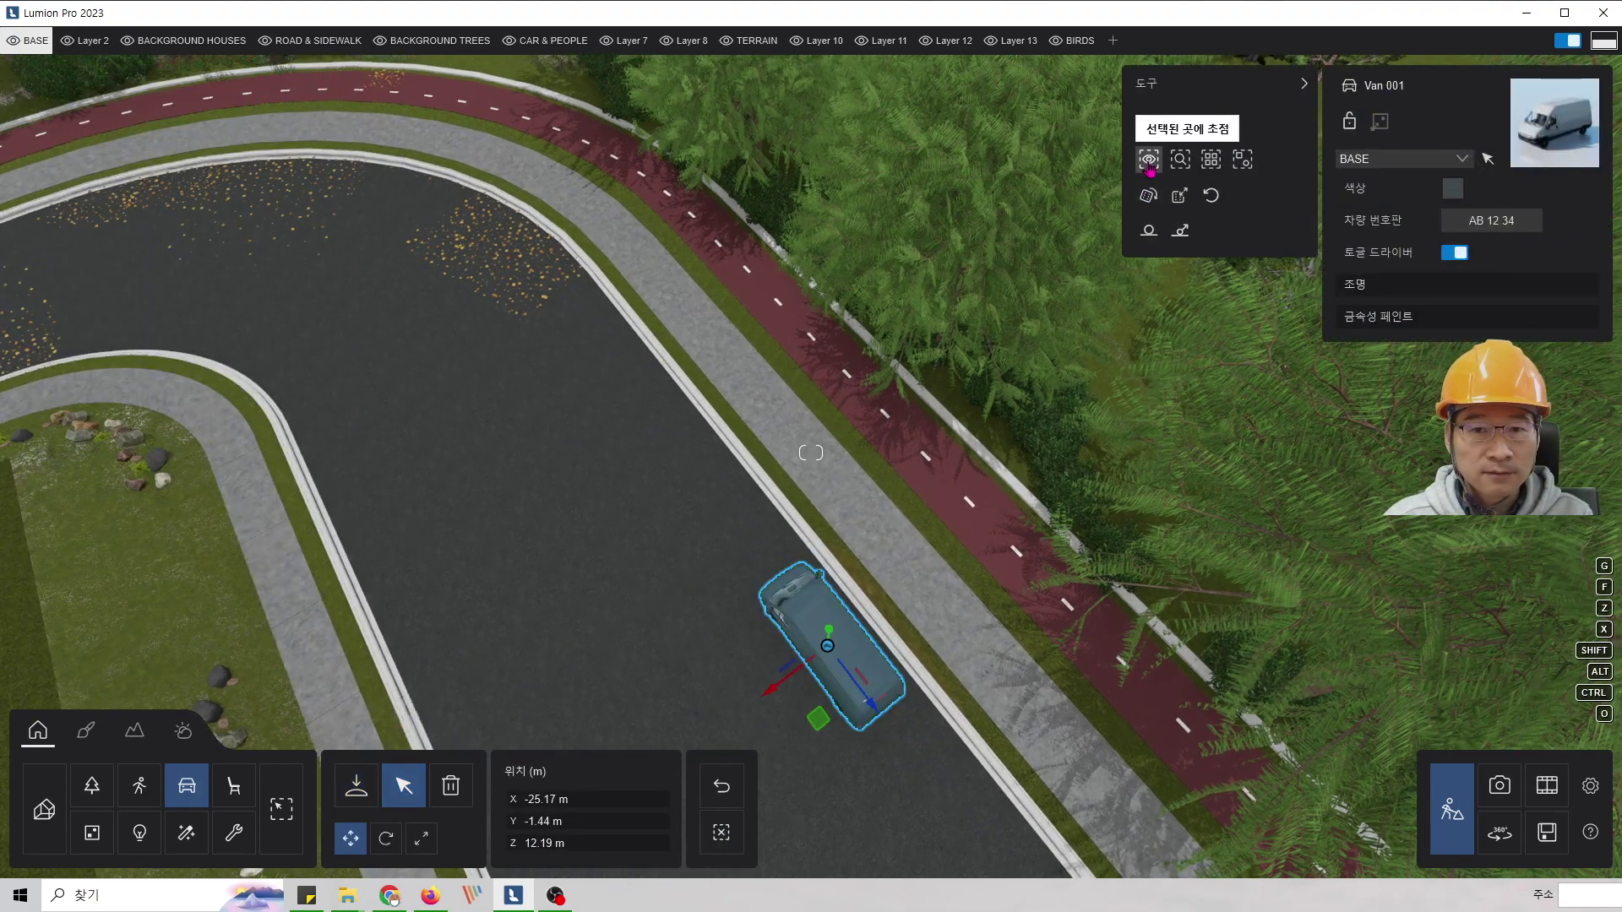
- Focus on the van and change its body colour to bright lime green
left_click(1148, 158)
right_click_drag(932, 478, 887, 660)
key("s")
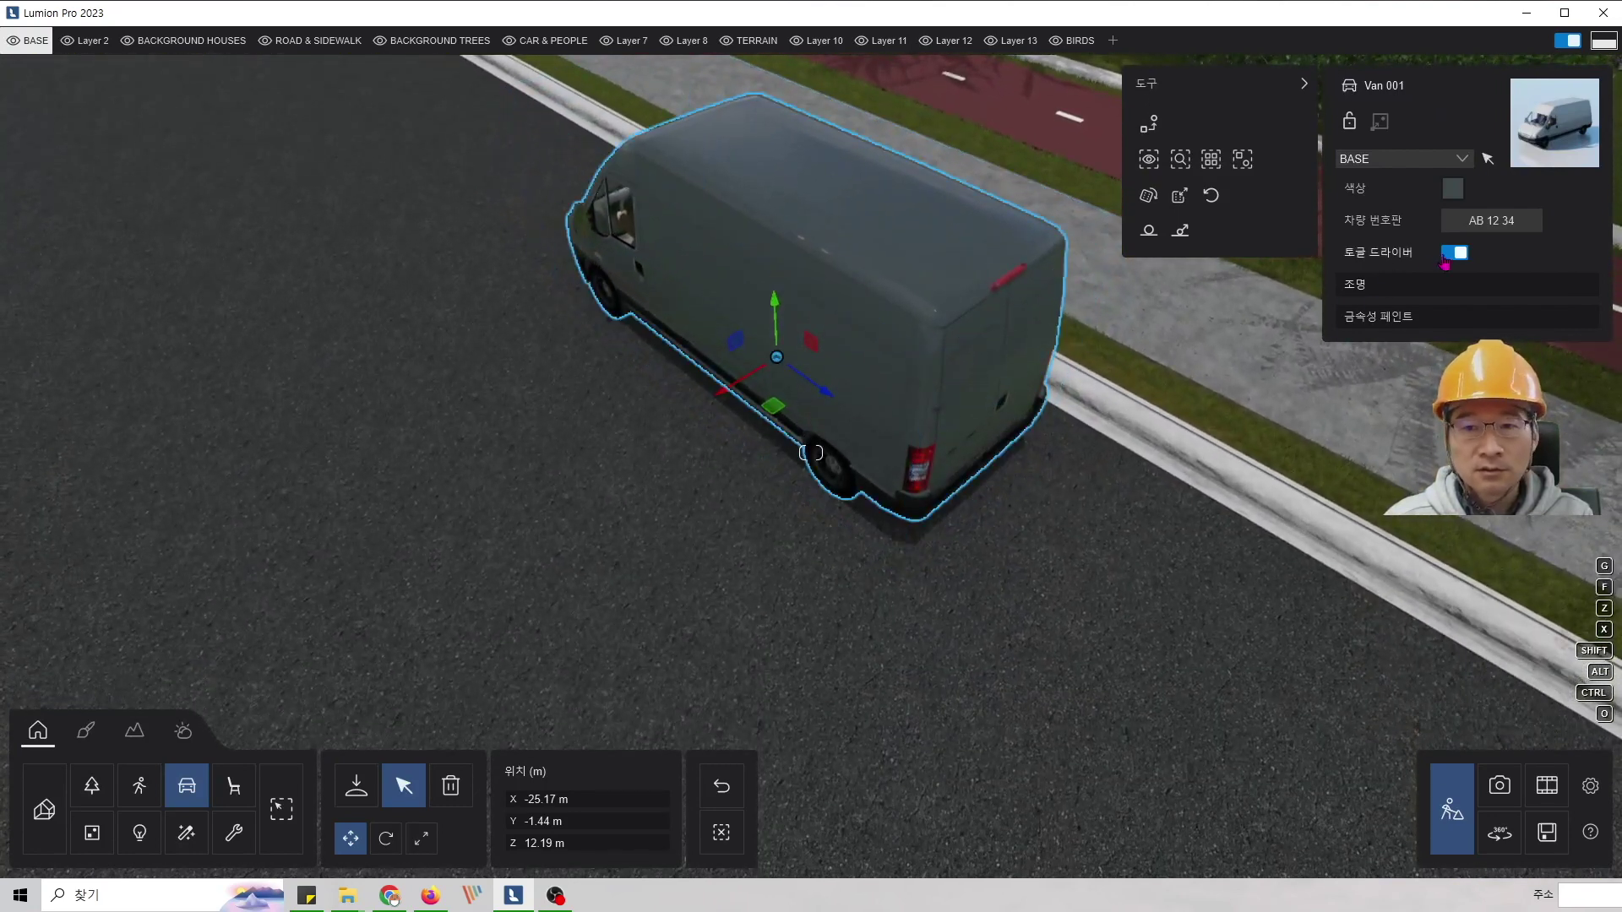
left_click(1454, 190)
left_click_drag(1105, 243, 1105, 277)
left_click(1093, 181)
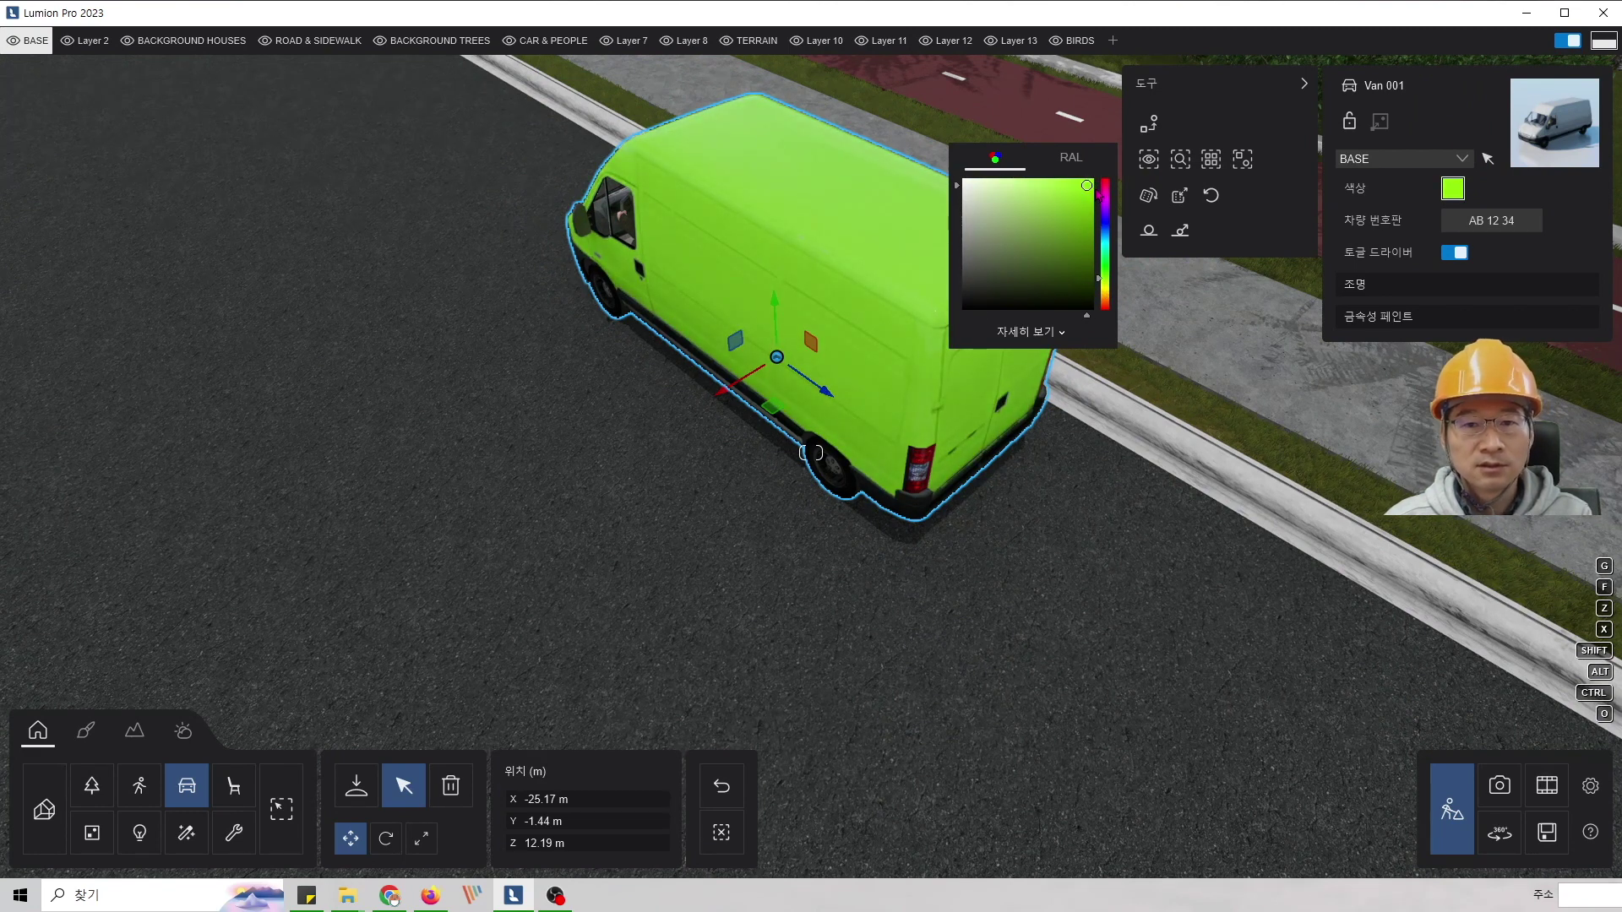
- Place the bus model Bus 002 on the road directly behind the green van, parallel to the curb
left_click(356, 786)
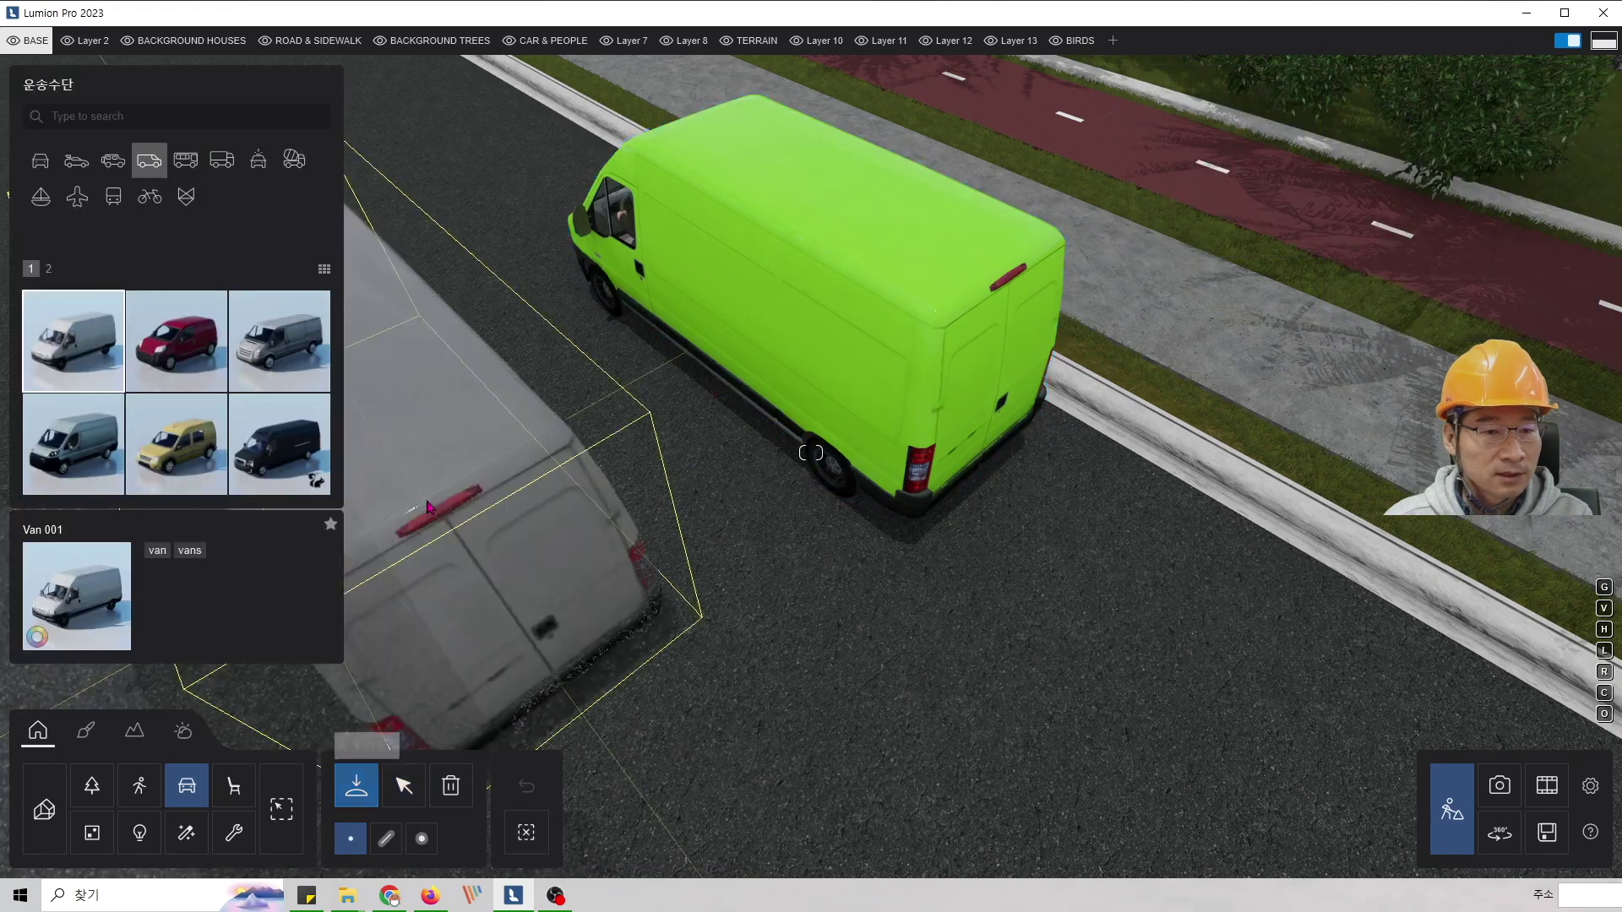
left_click(187, 162)
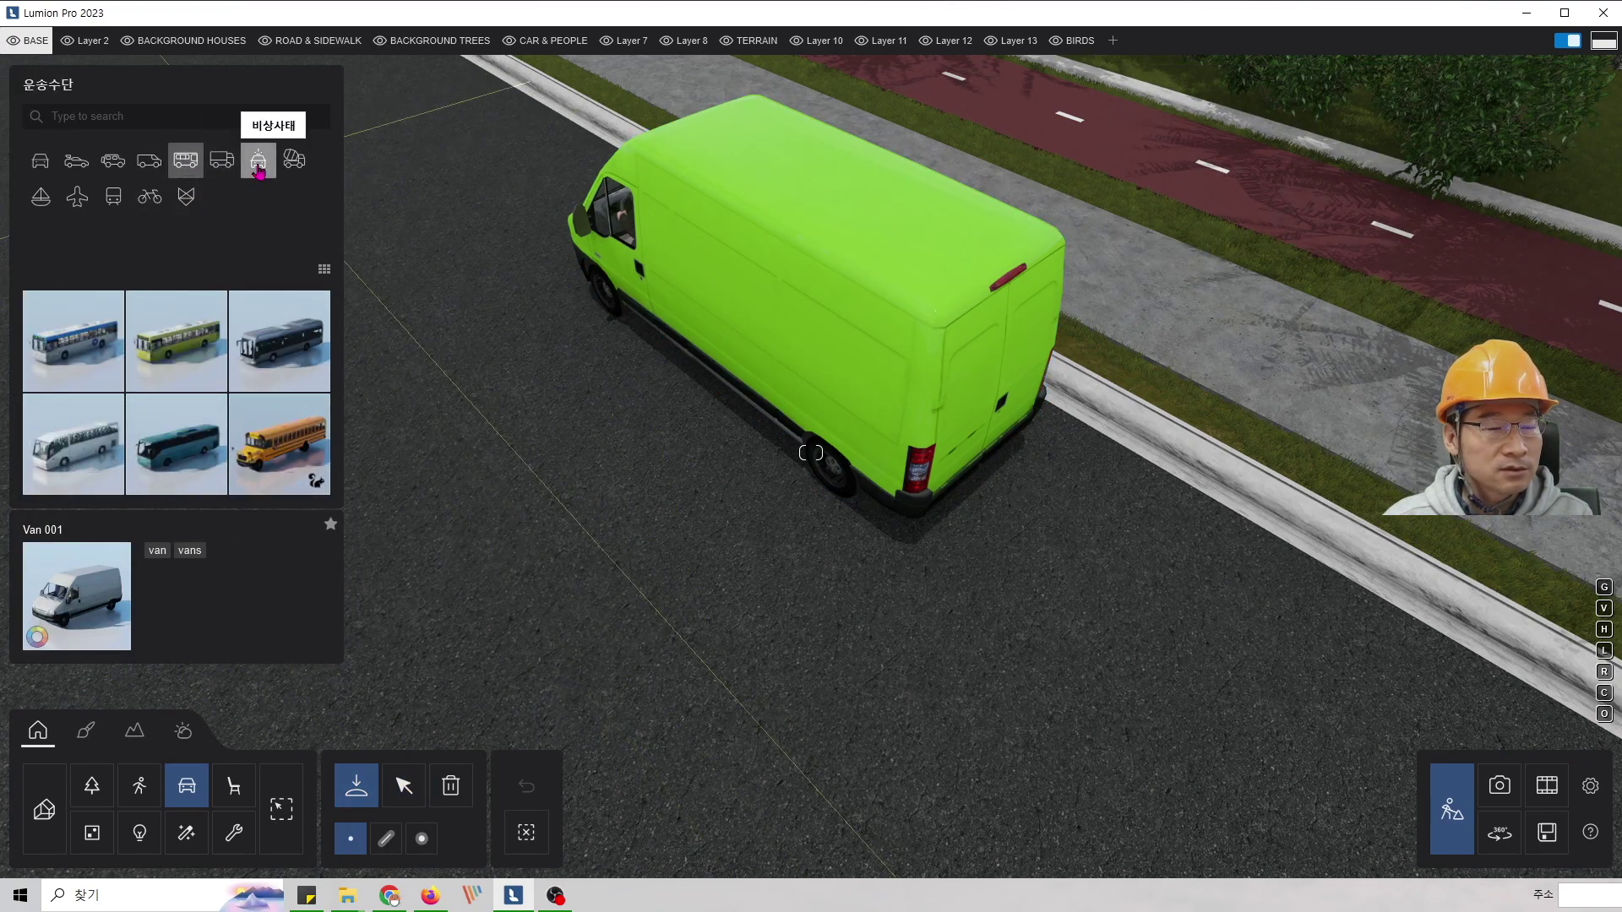
scroll(1017, 601, "down", 3)
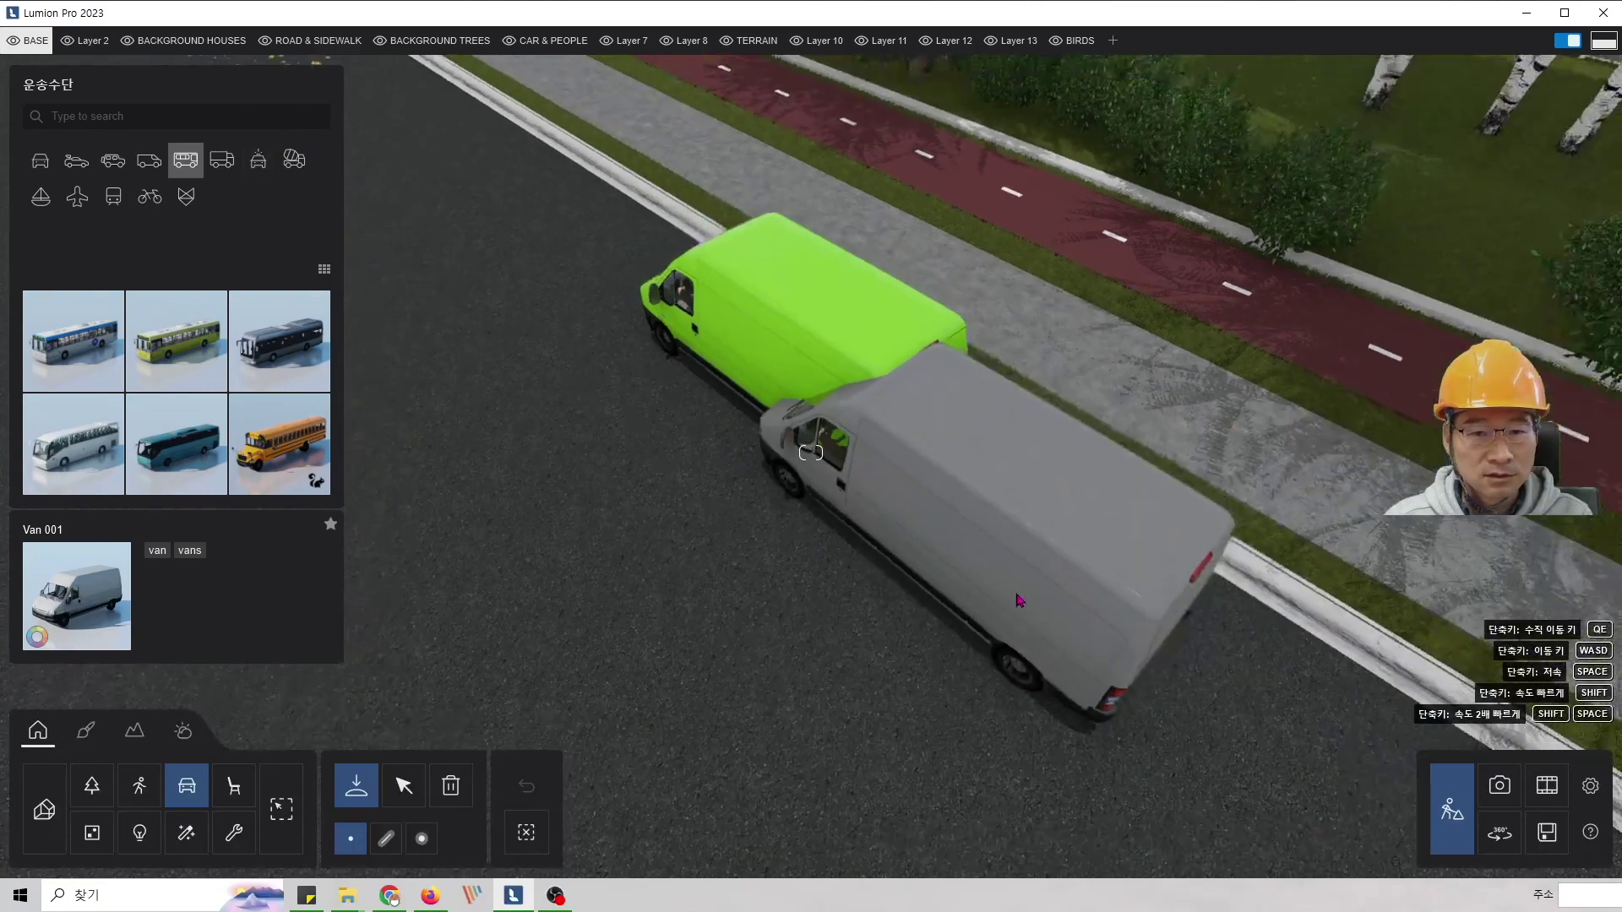
left_click(177, 342)
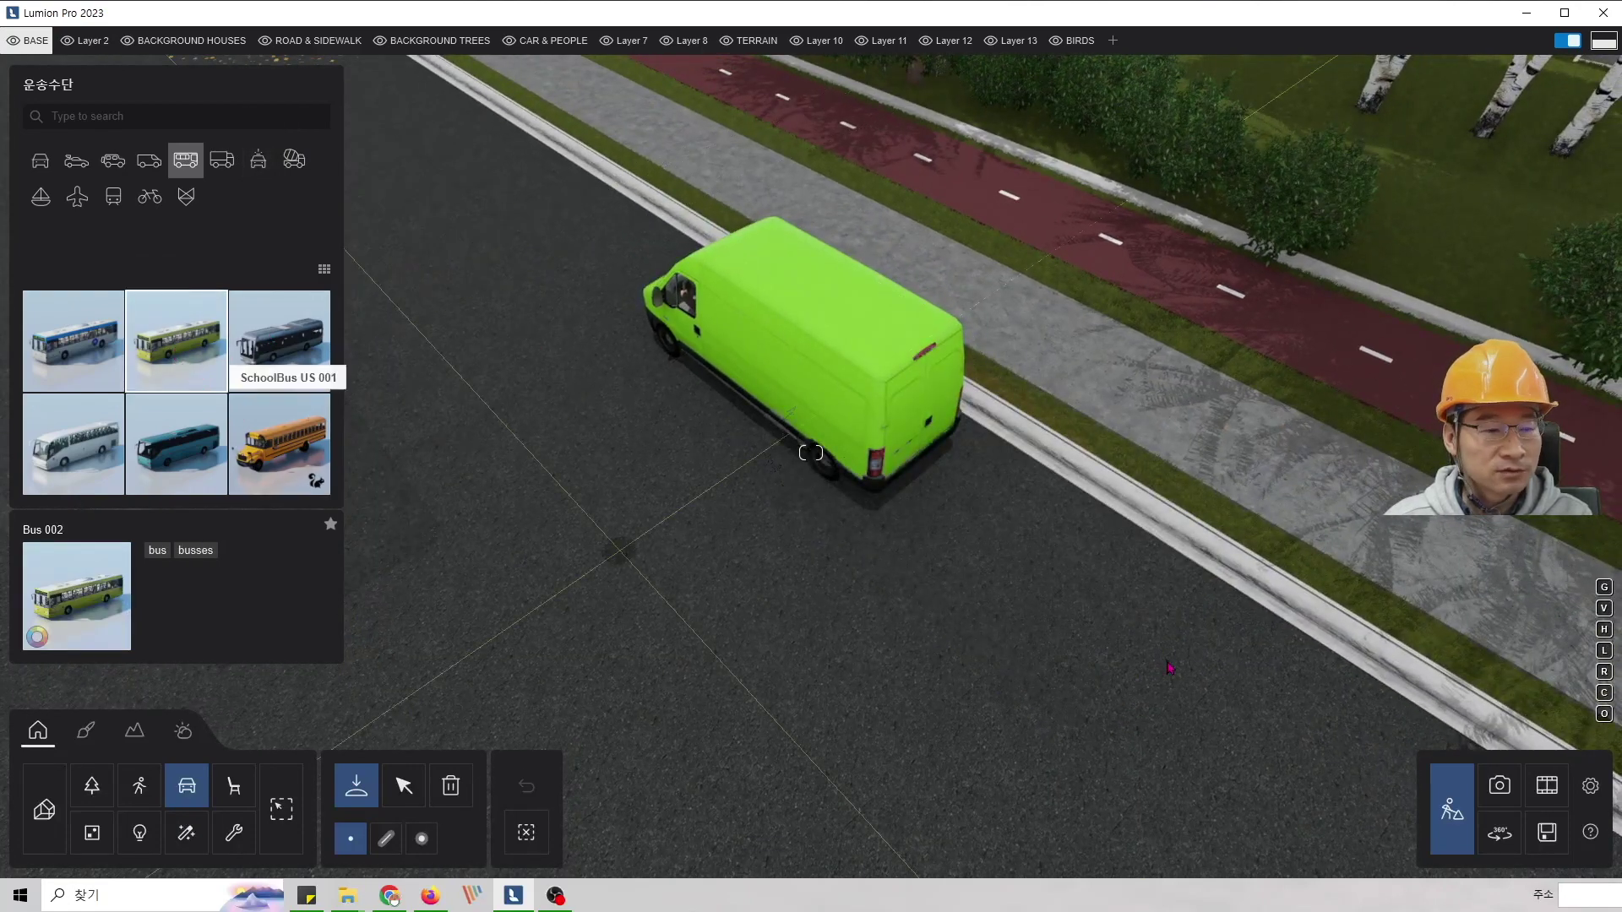
right_click_drag(1187, 671, 929, 672)
right_click_drag(955, 554, 1027, 554)
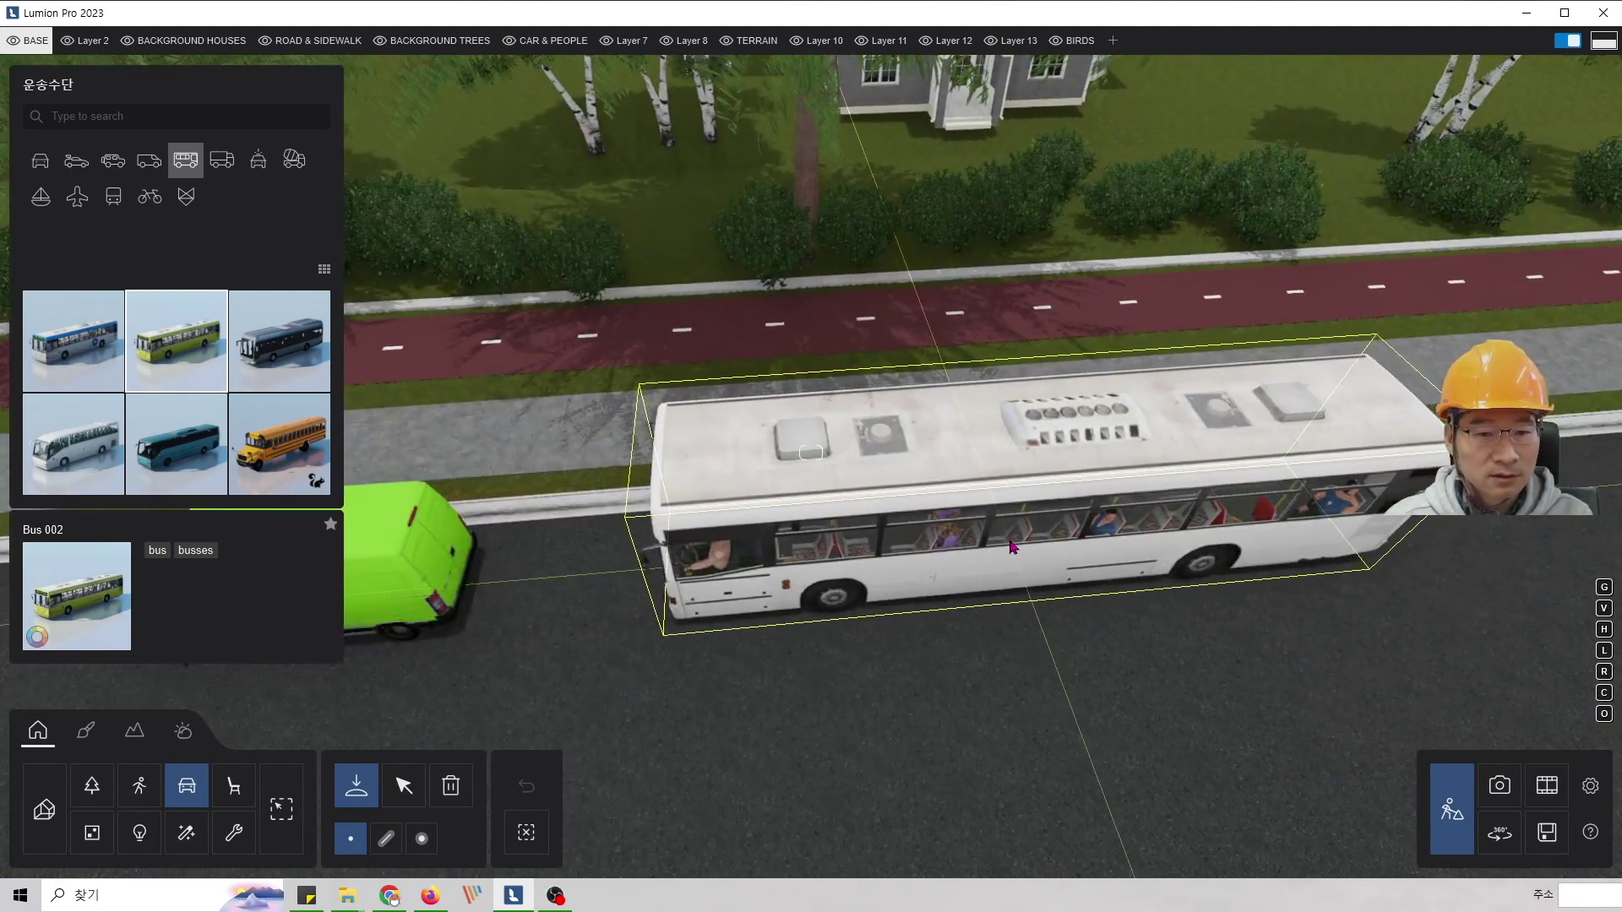
left_click(1012, 548)
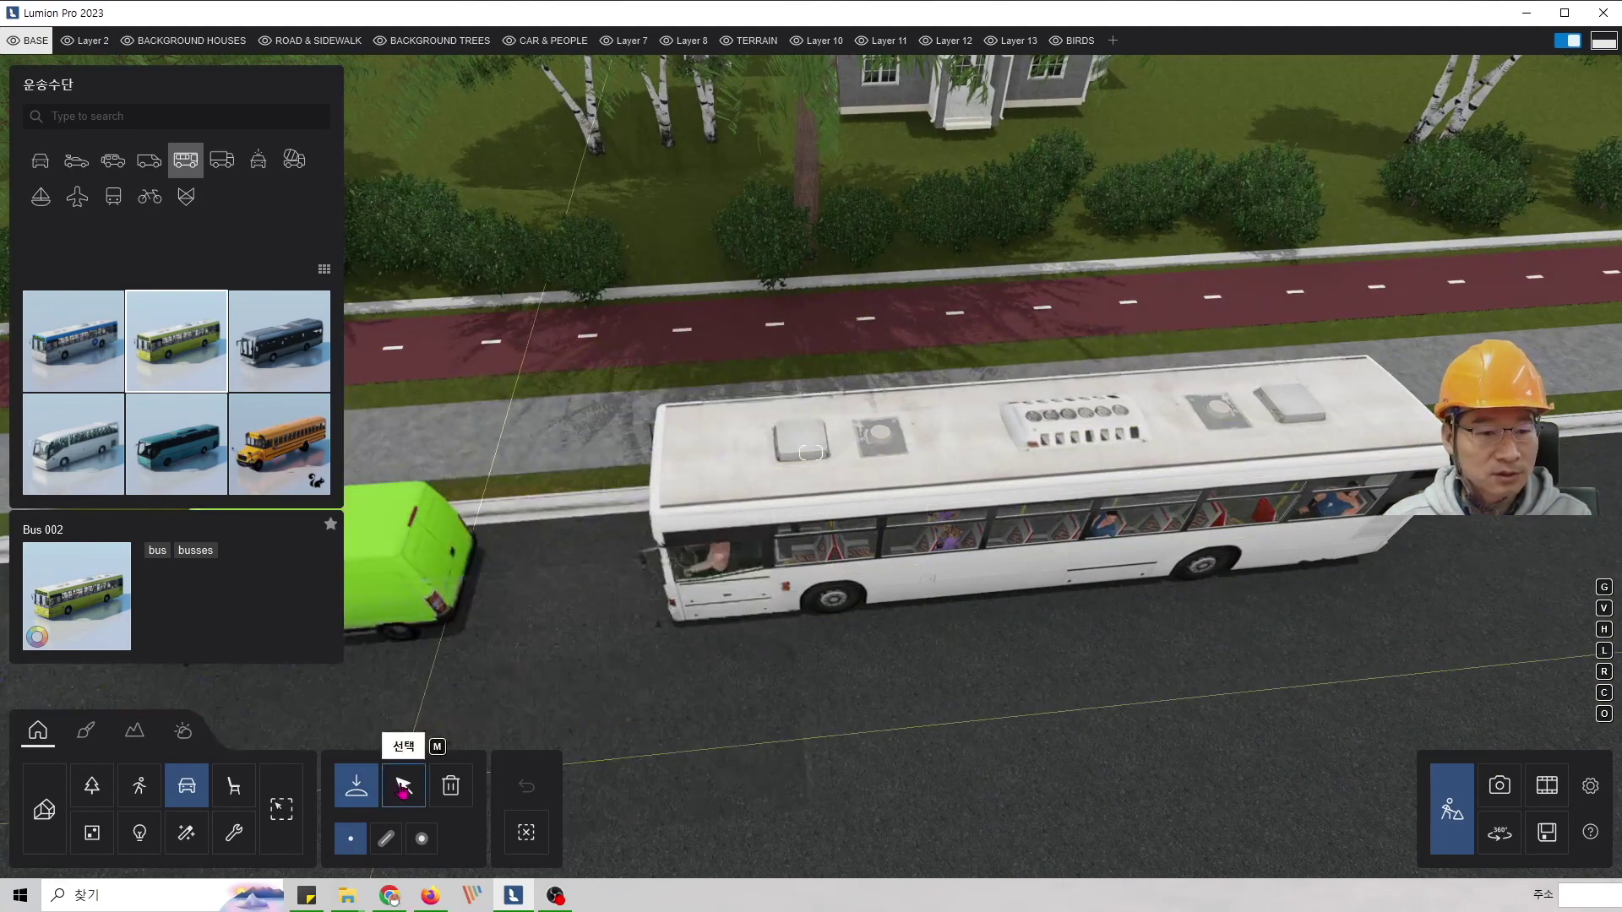
left_click(404, 786)
key("s")
right_click_drag(1123, 347, 731, 342)
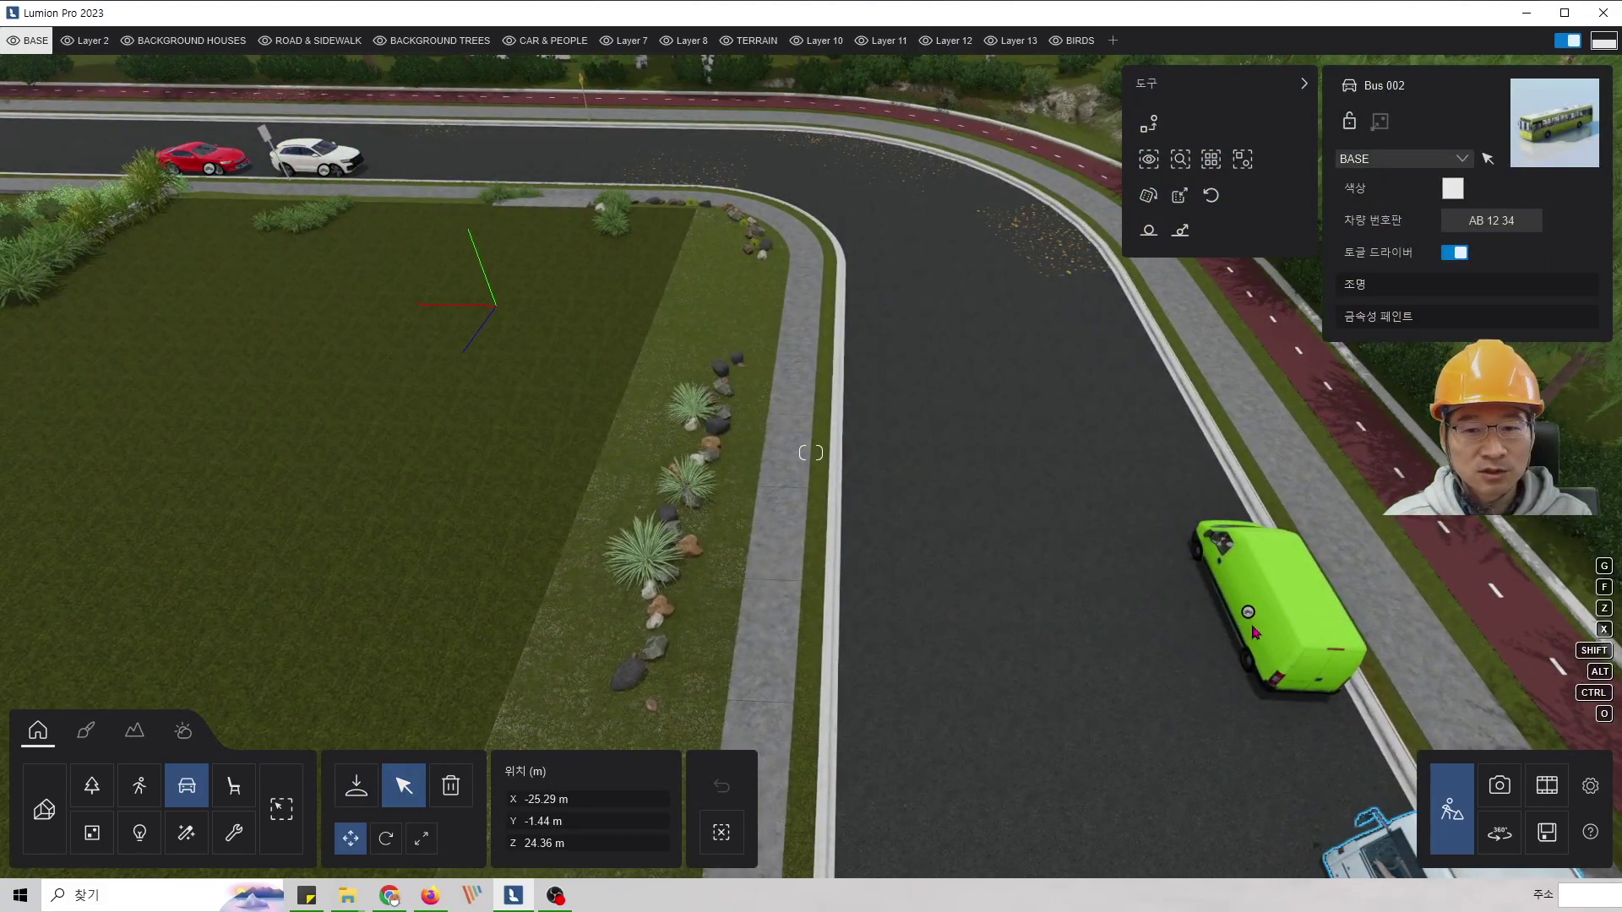
scroll(907, 442, "down", 3)
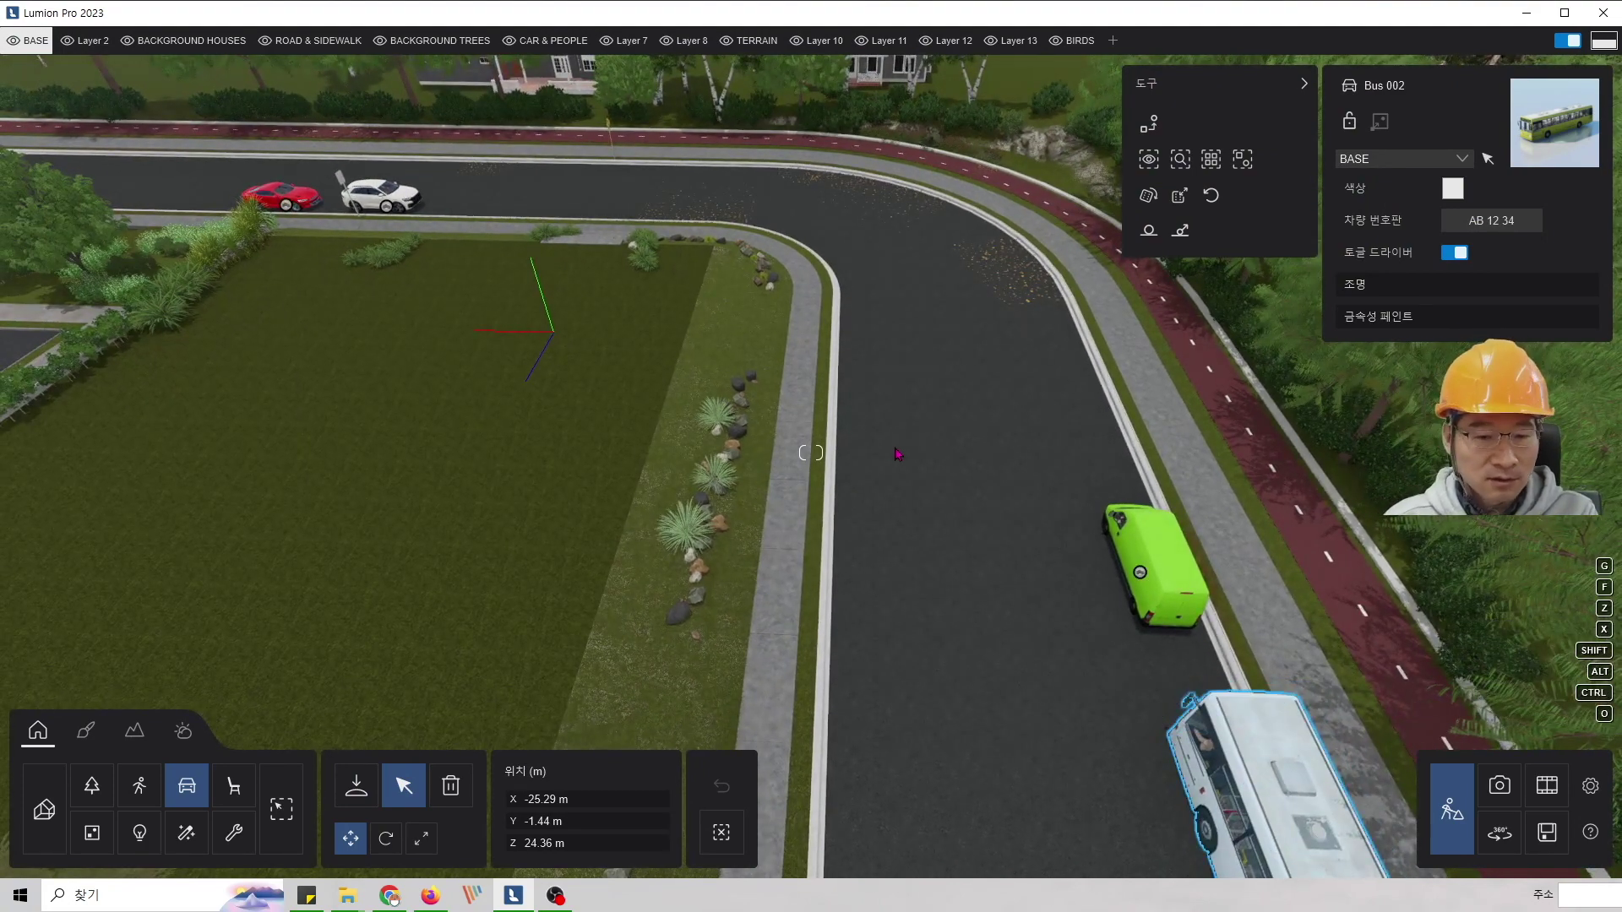
right_click_drag(786, 430, 737, 376)
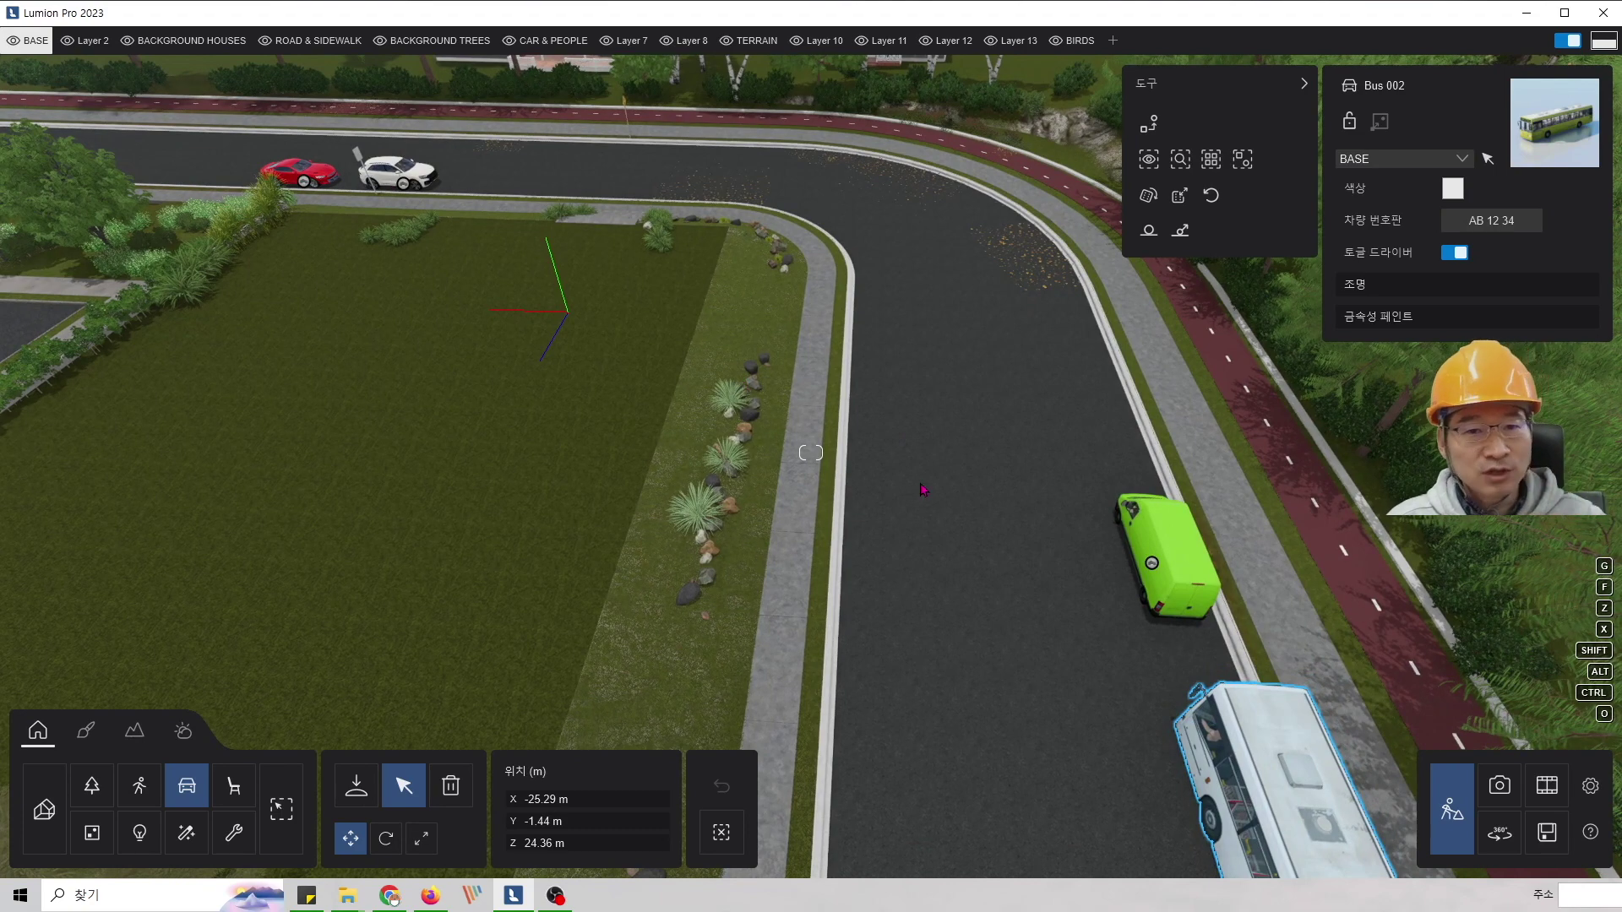
- Switch to the movie clip, add a Mass Move effect to clip 1 and open the effect for editing
left_click(1548, 792)
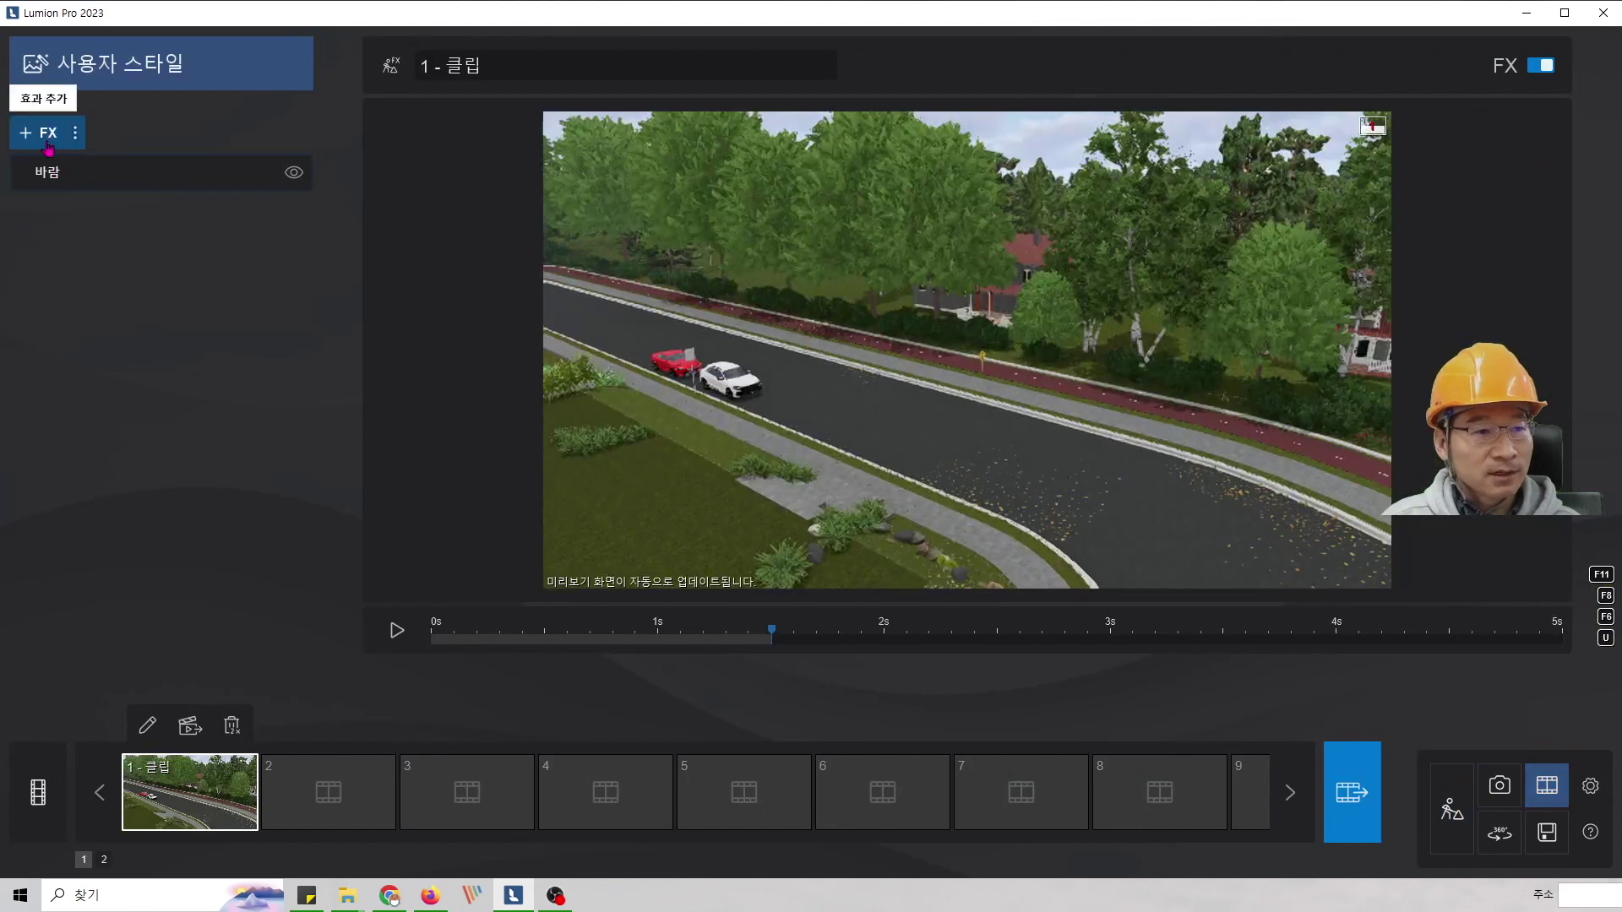
left_click(48, 142)
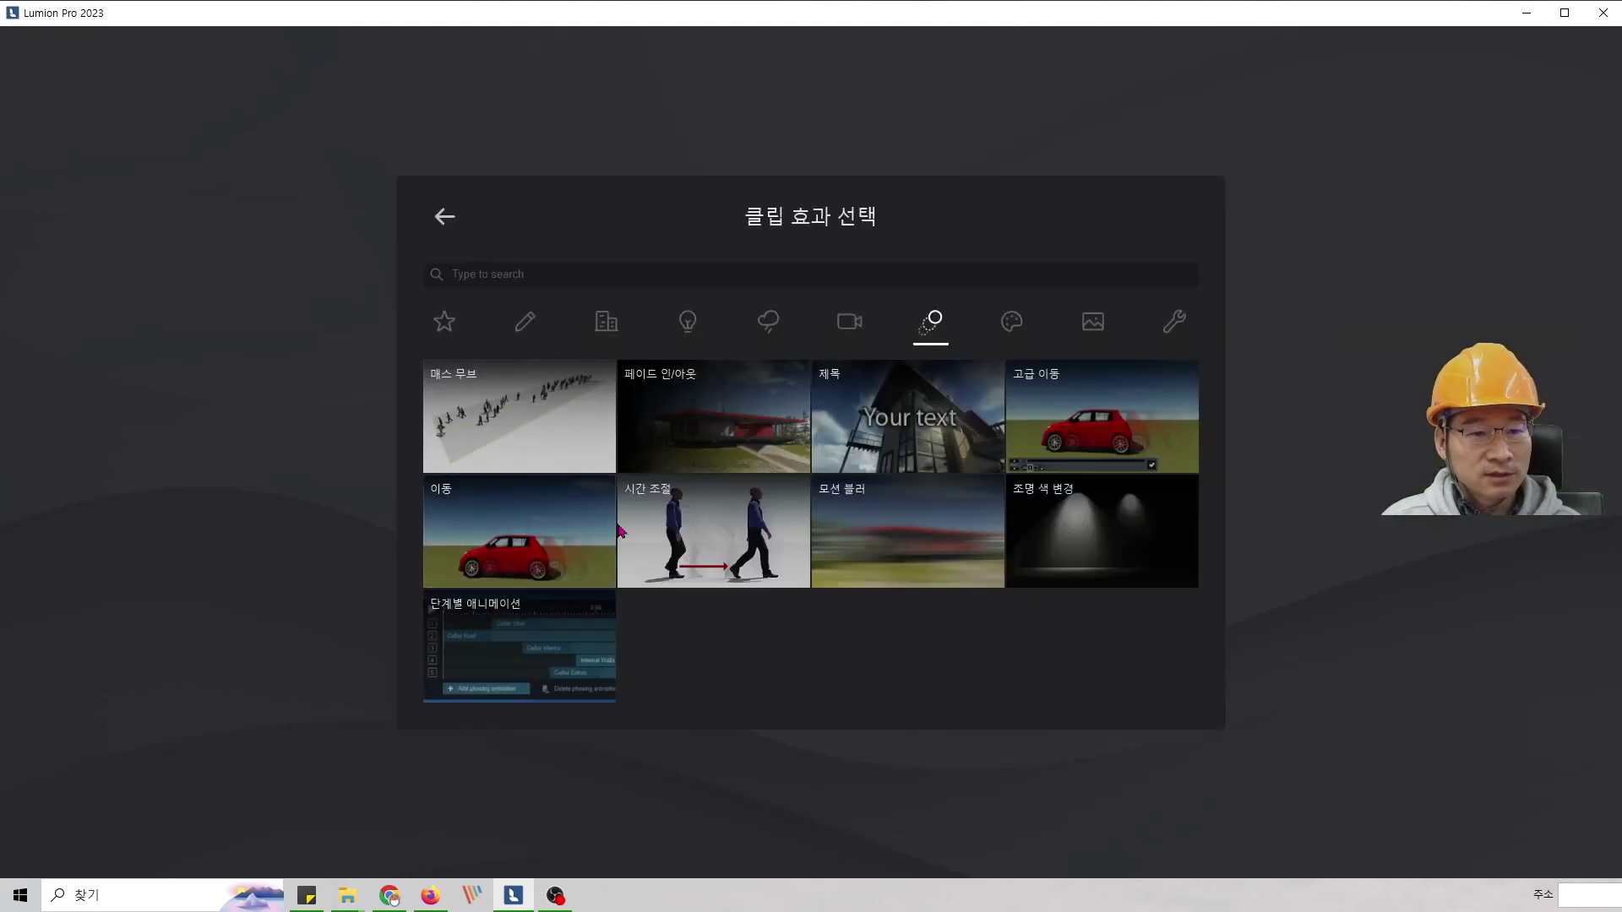
left_click(531, 418)
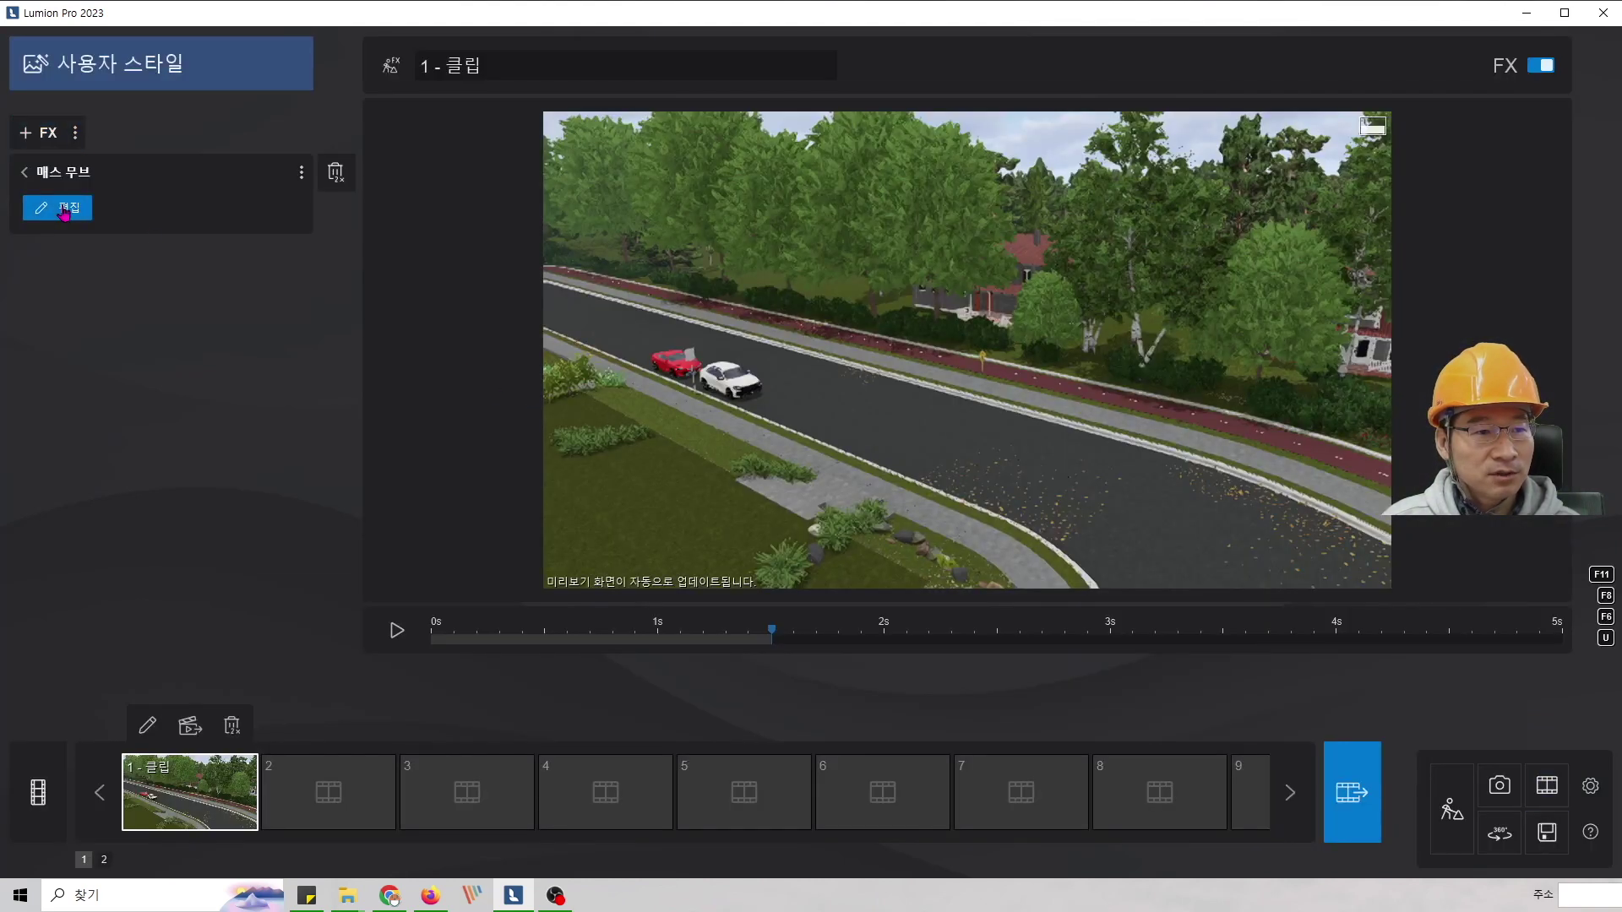
left_click(66, 211)
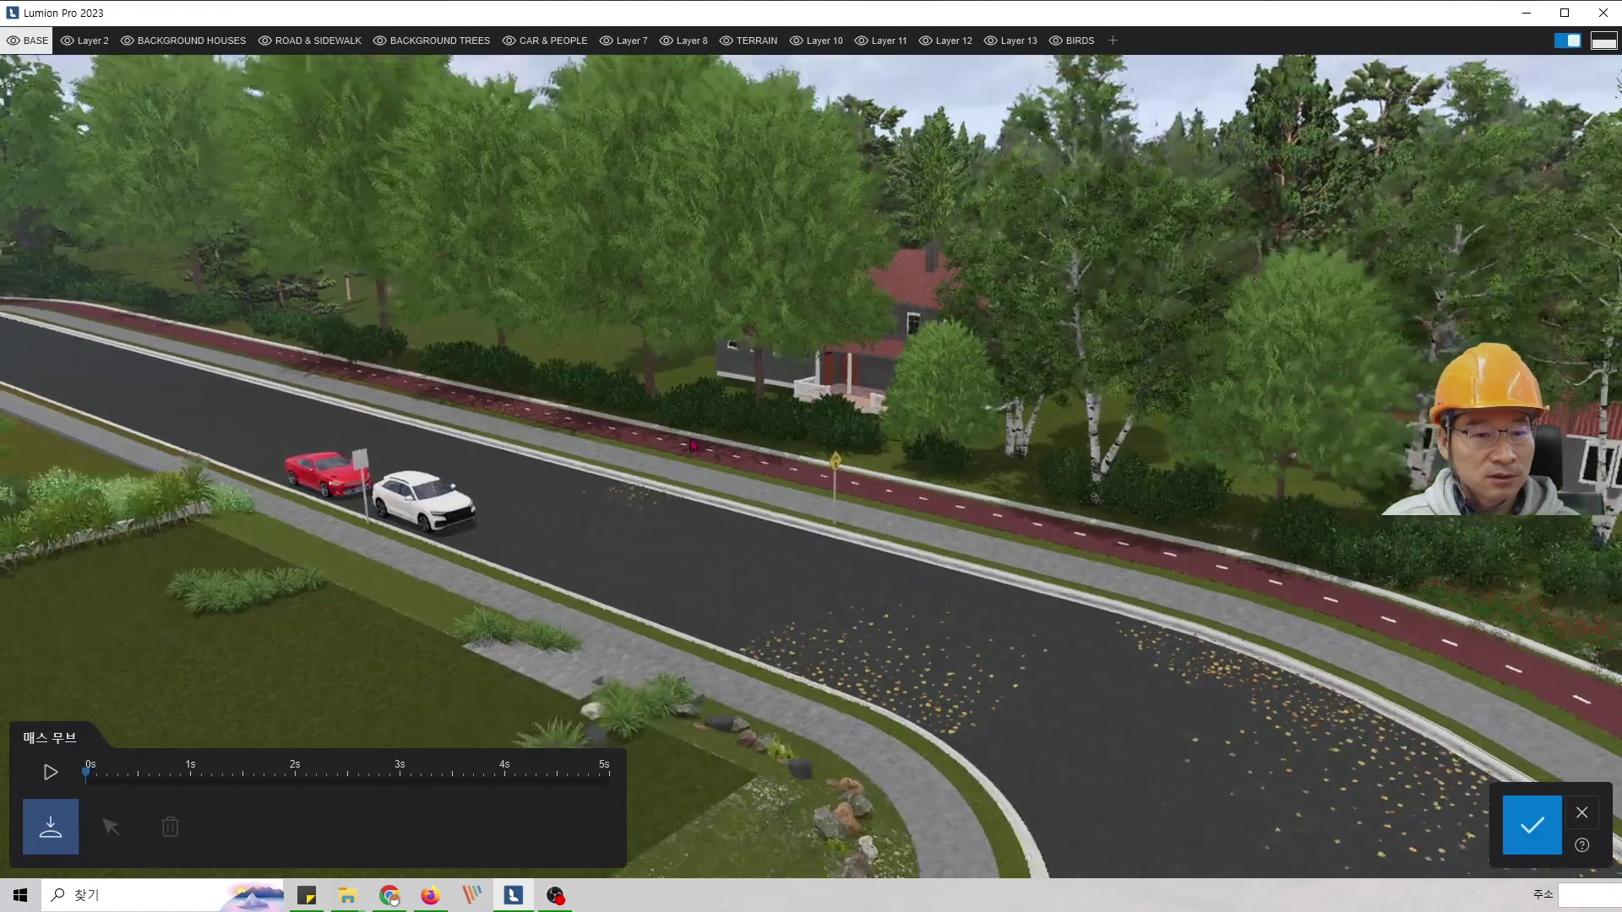
- Draw a Mass Move path along the inner lane, from behind the red car past the SUV to the start of the bend
right_click_drag(693, 446, 700, 481)
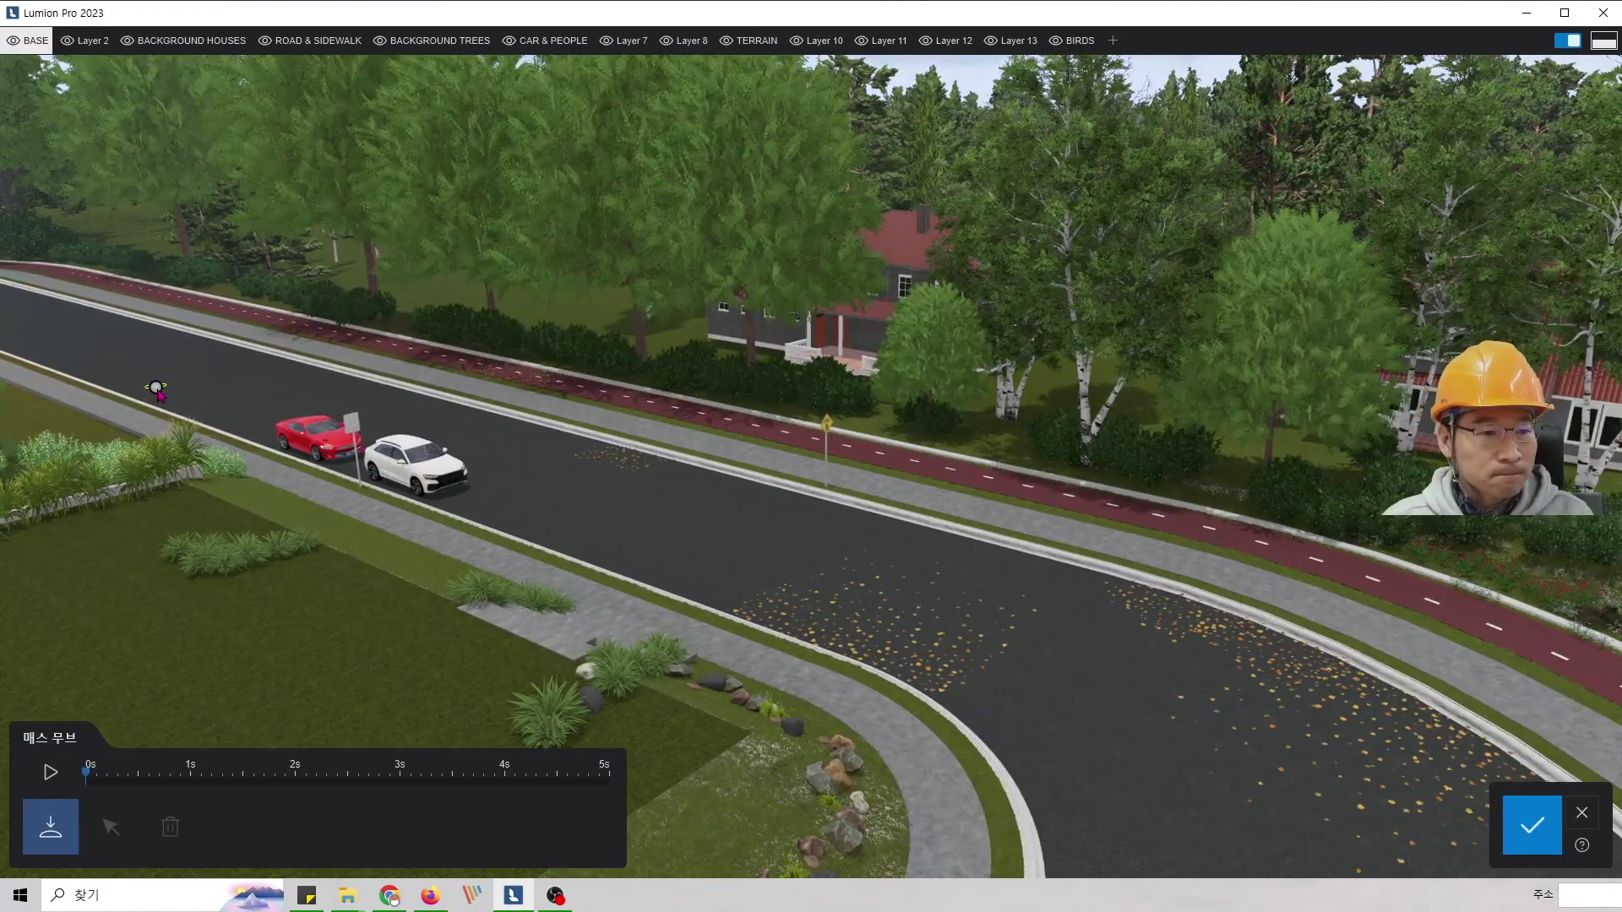
left_click_drag(407, 490, 895, 652)
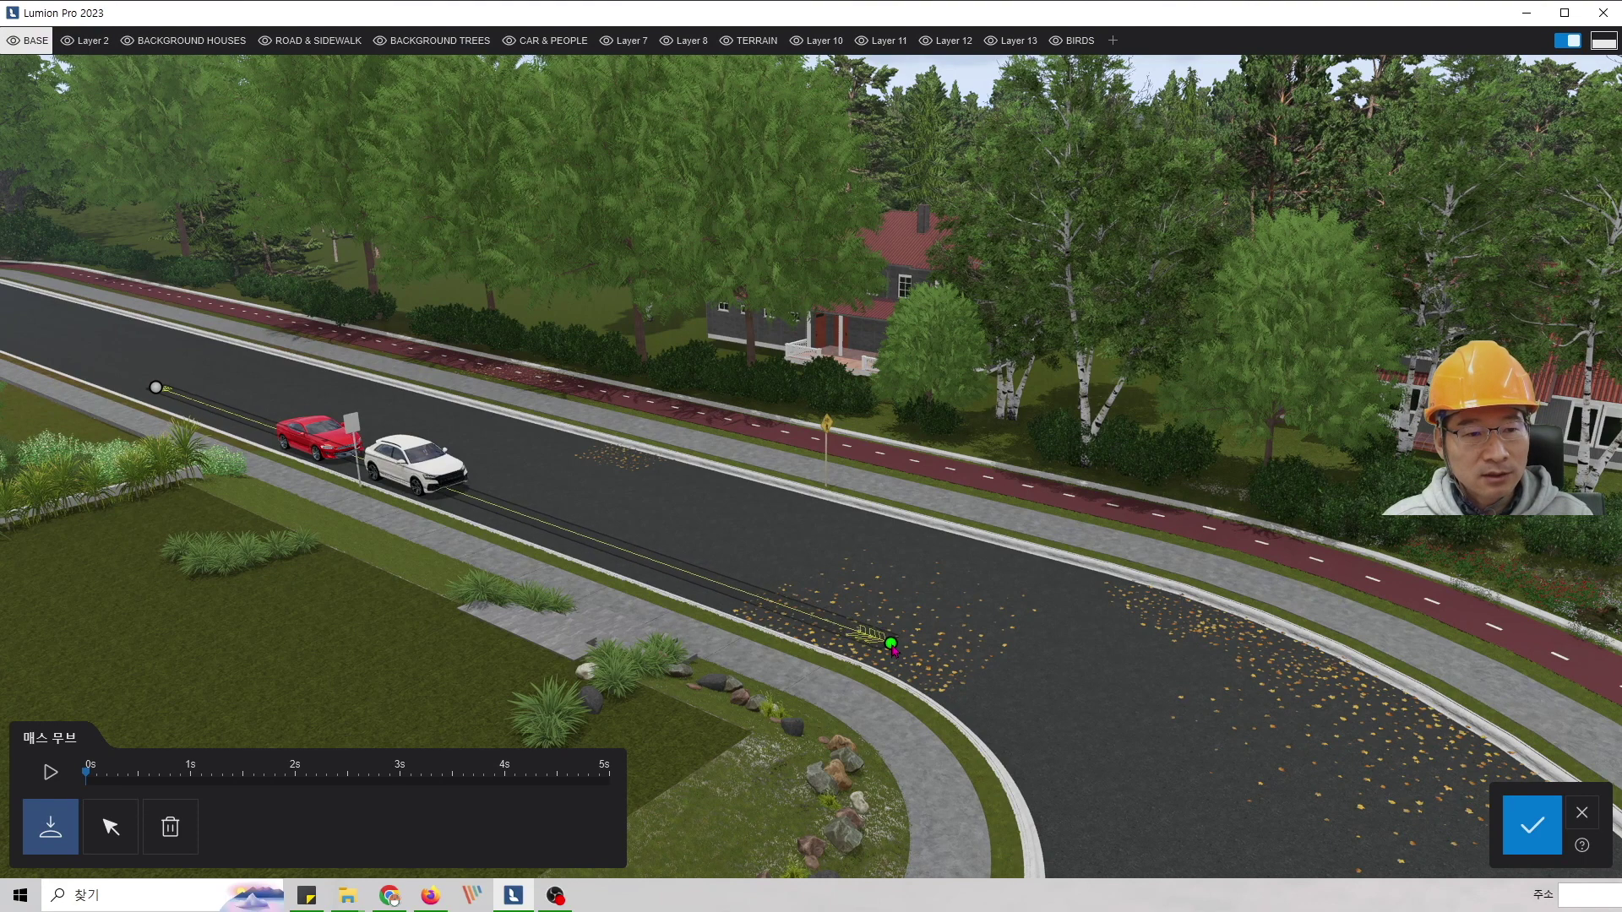
left_click(893, 649)
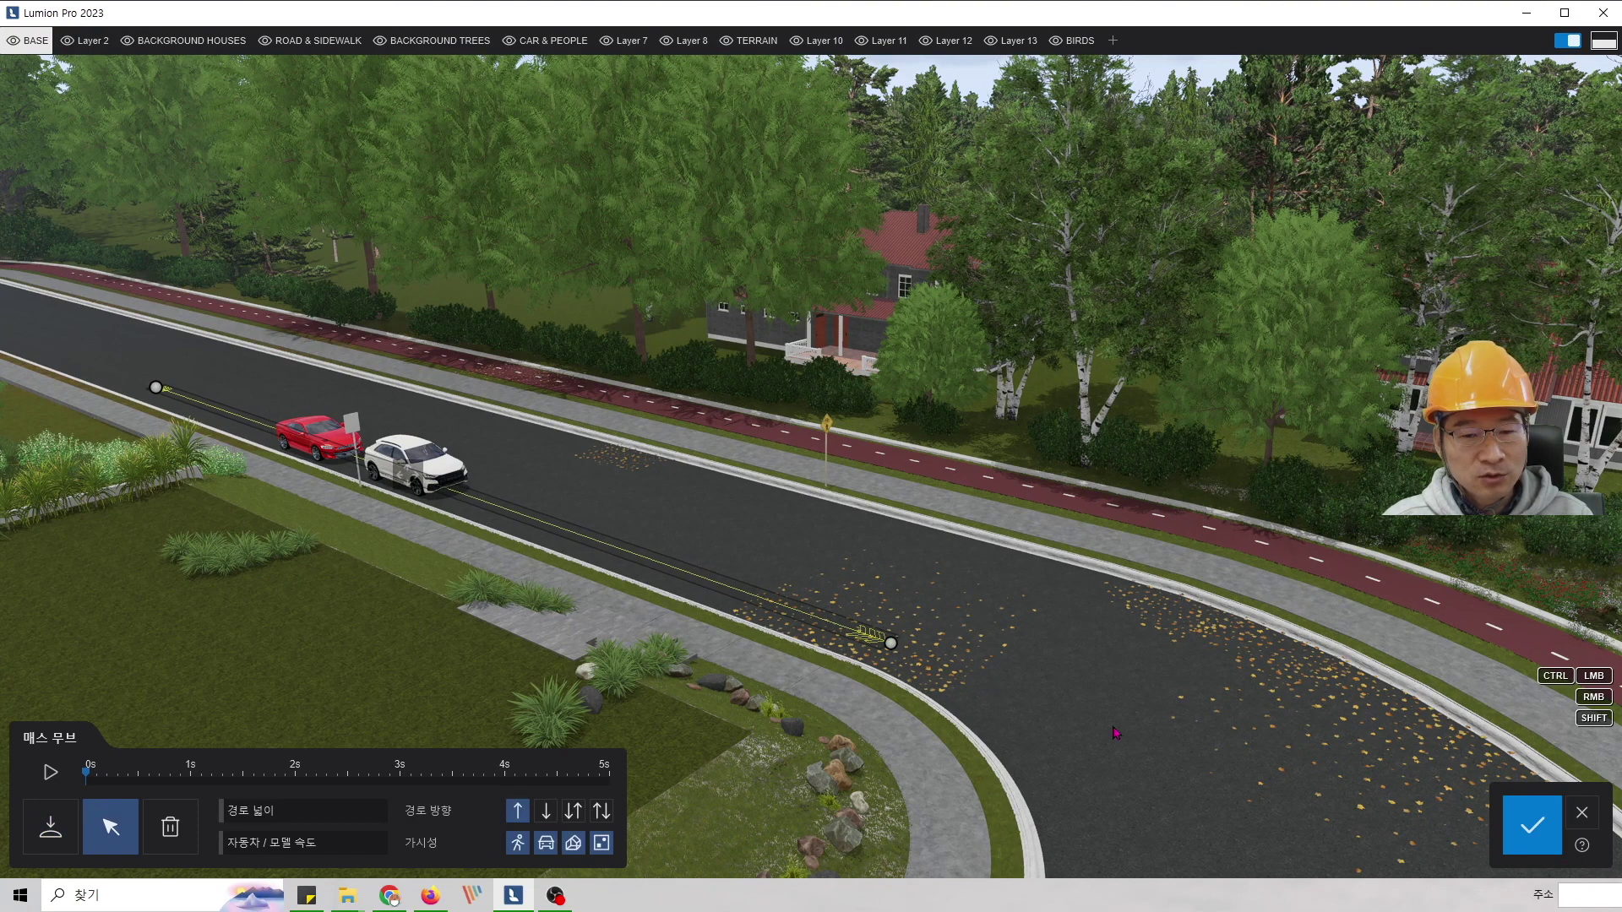
- Extend the path around the inside of the road bend with three more nodes
scroll(1115, 733, "down", 2)
right_click_drag(1013, 651, 695, 453)
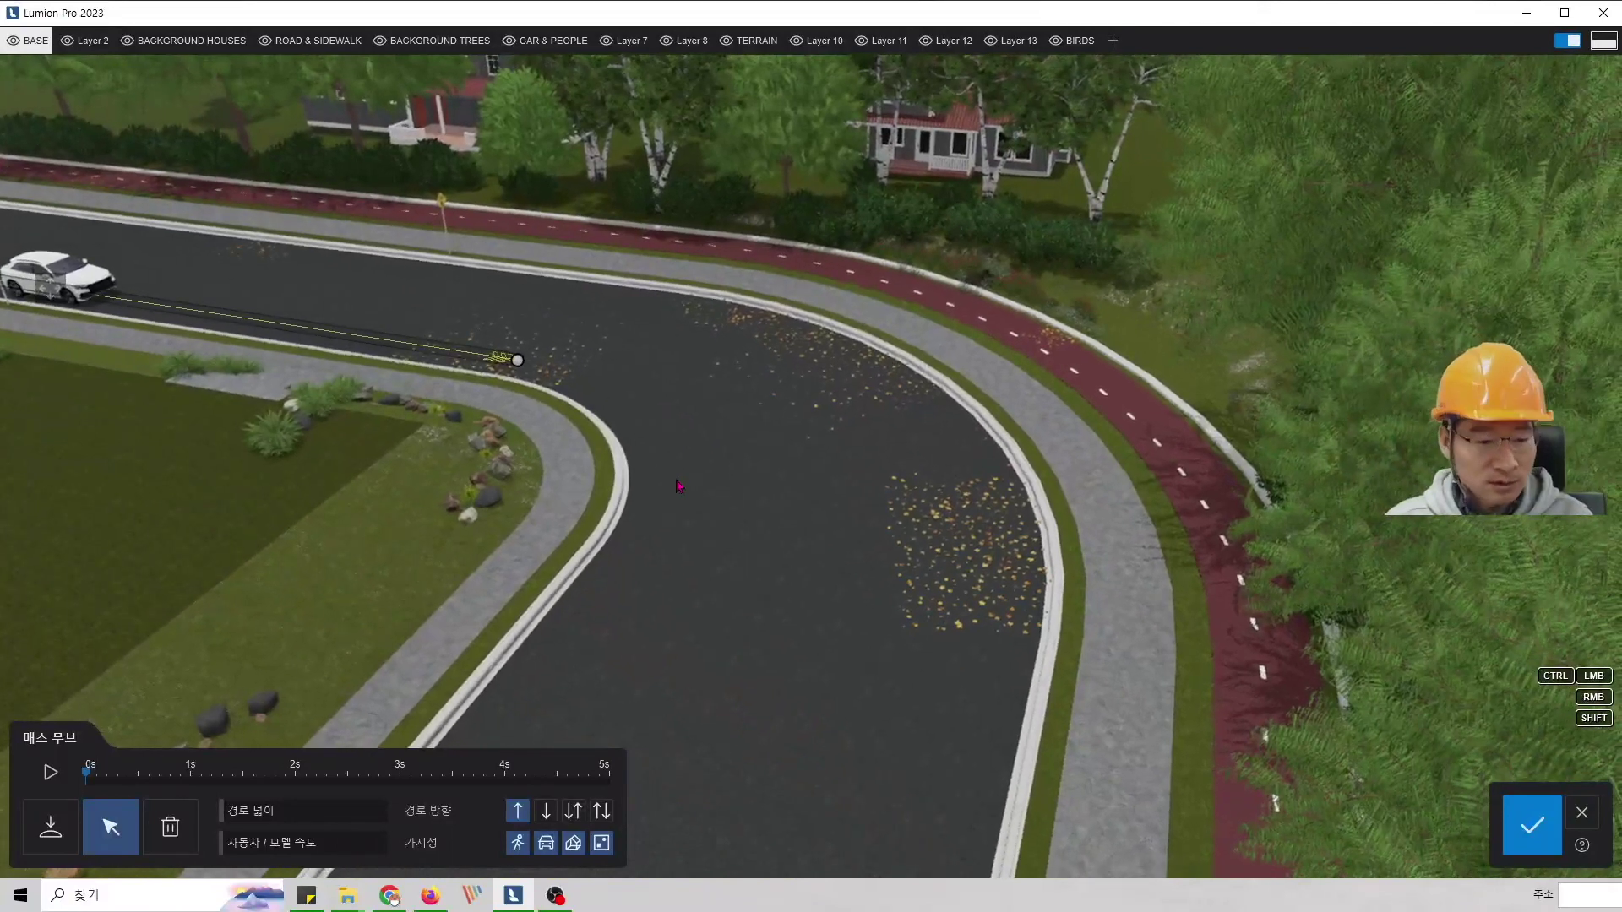
key("ctrl")
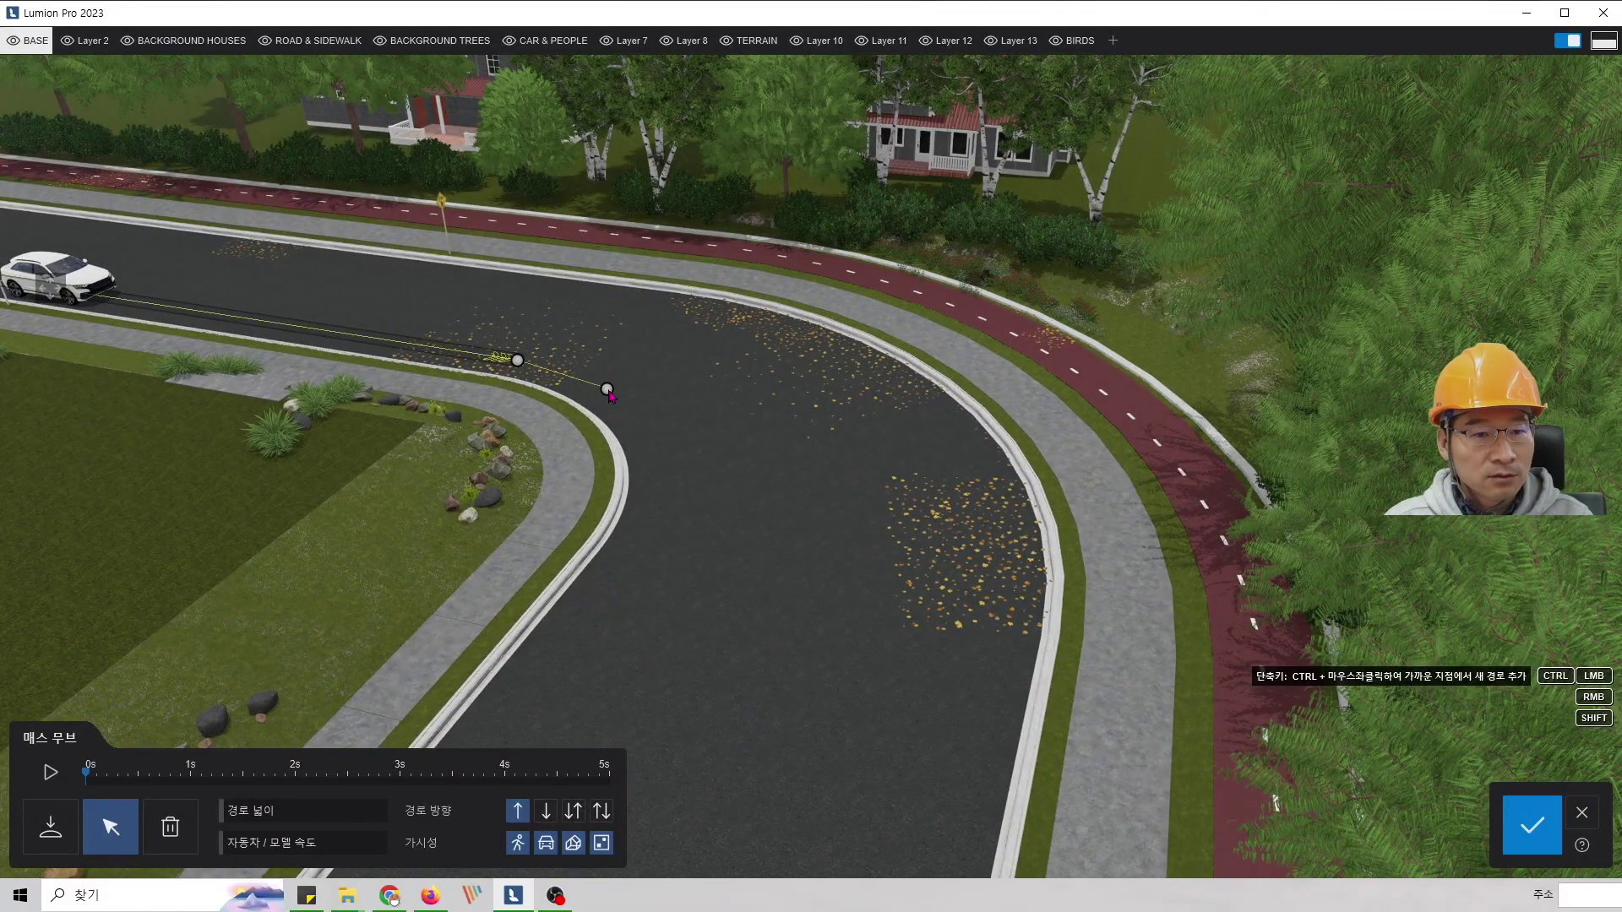
left_click(607, 388, "ctrl")
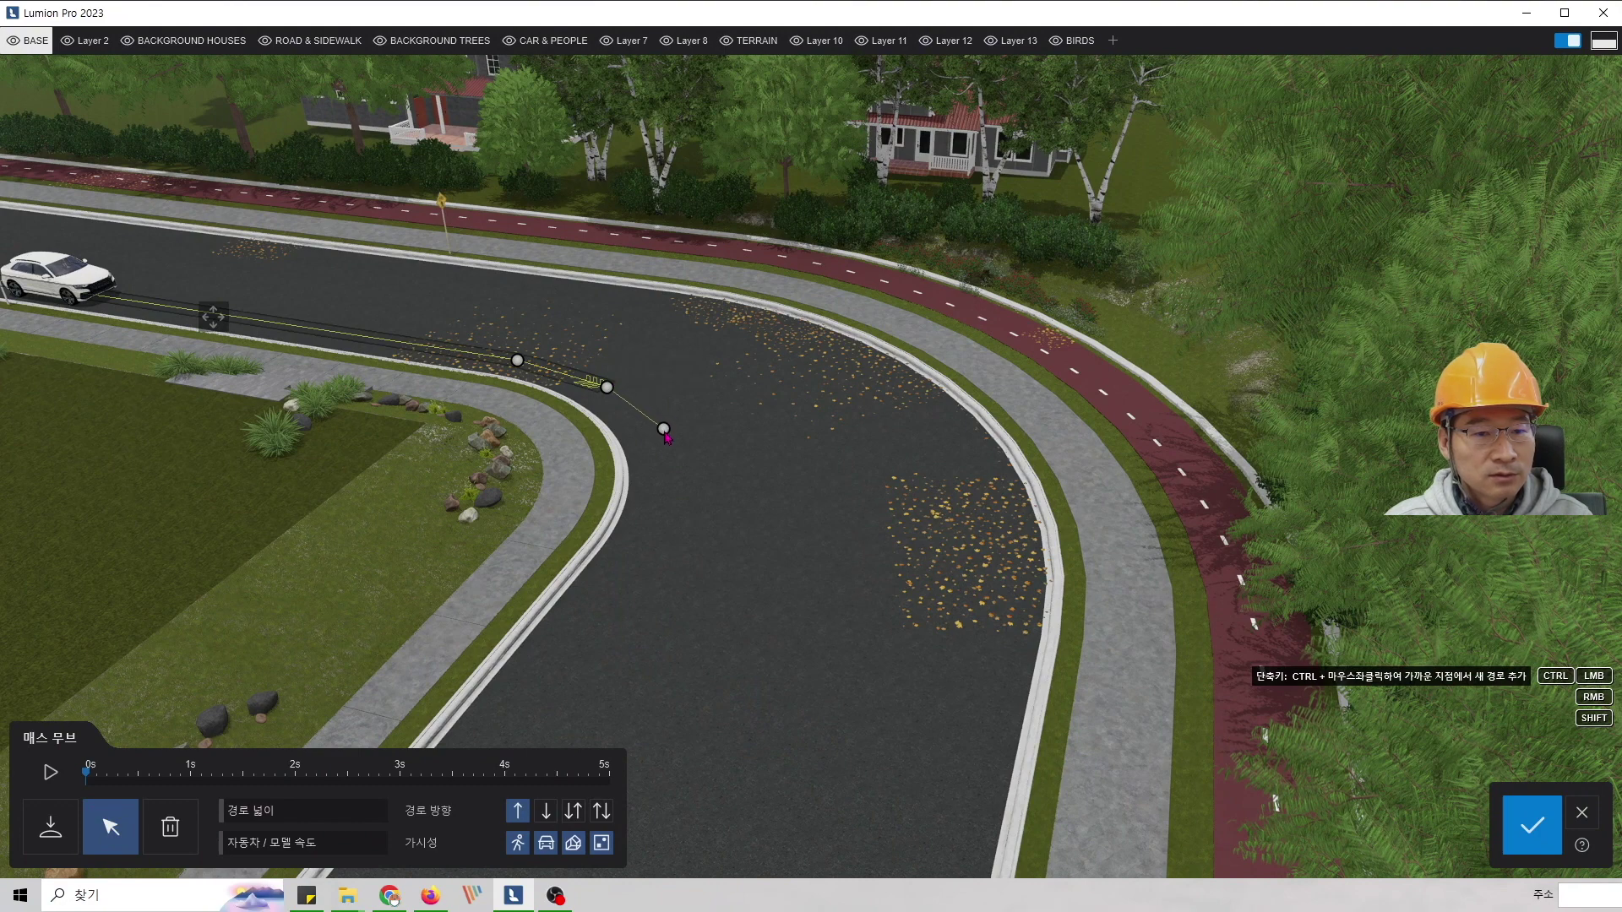
left_click(664, 429, "ctrl")
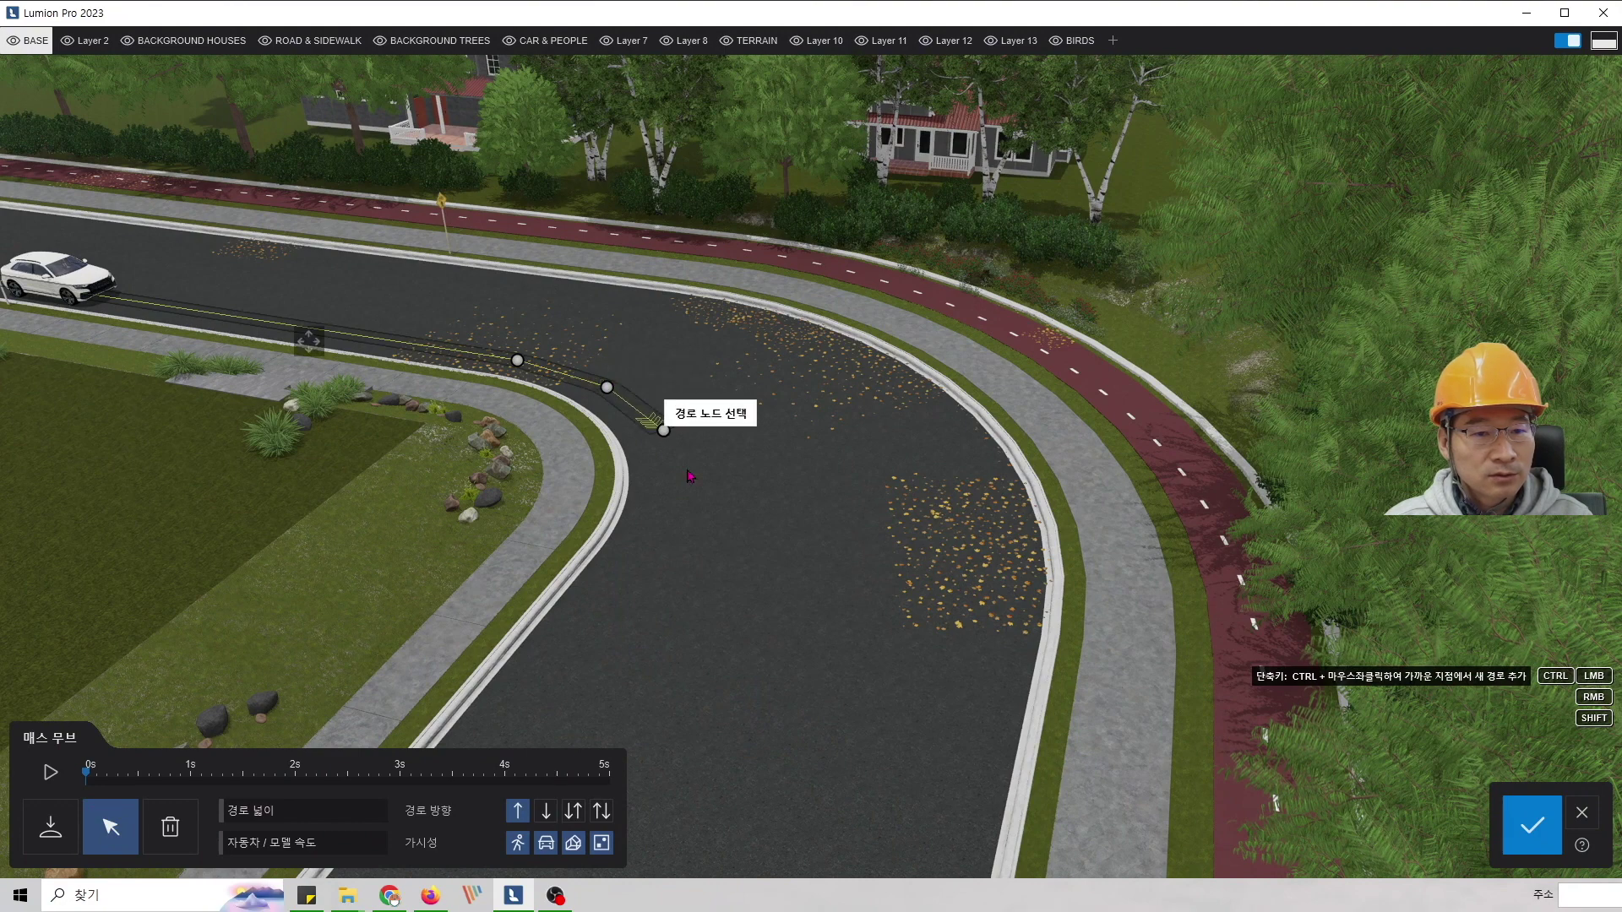
left_click(698, 538, "ctrl")
- Continue the path down the straight road with an end node in the inner lane, well beyond the bus
key("s")
mouse_move(668, 651)
right_mouse_down()
mouse_move(630, 629)
mouse_move(667, 646)
right_mouse_up()
right_click_drag(605, 735, 604, 712)
key("s")
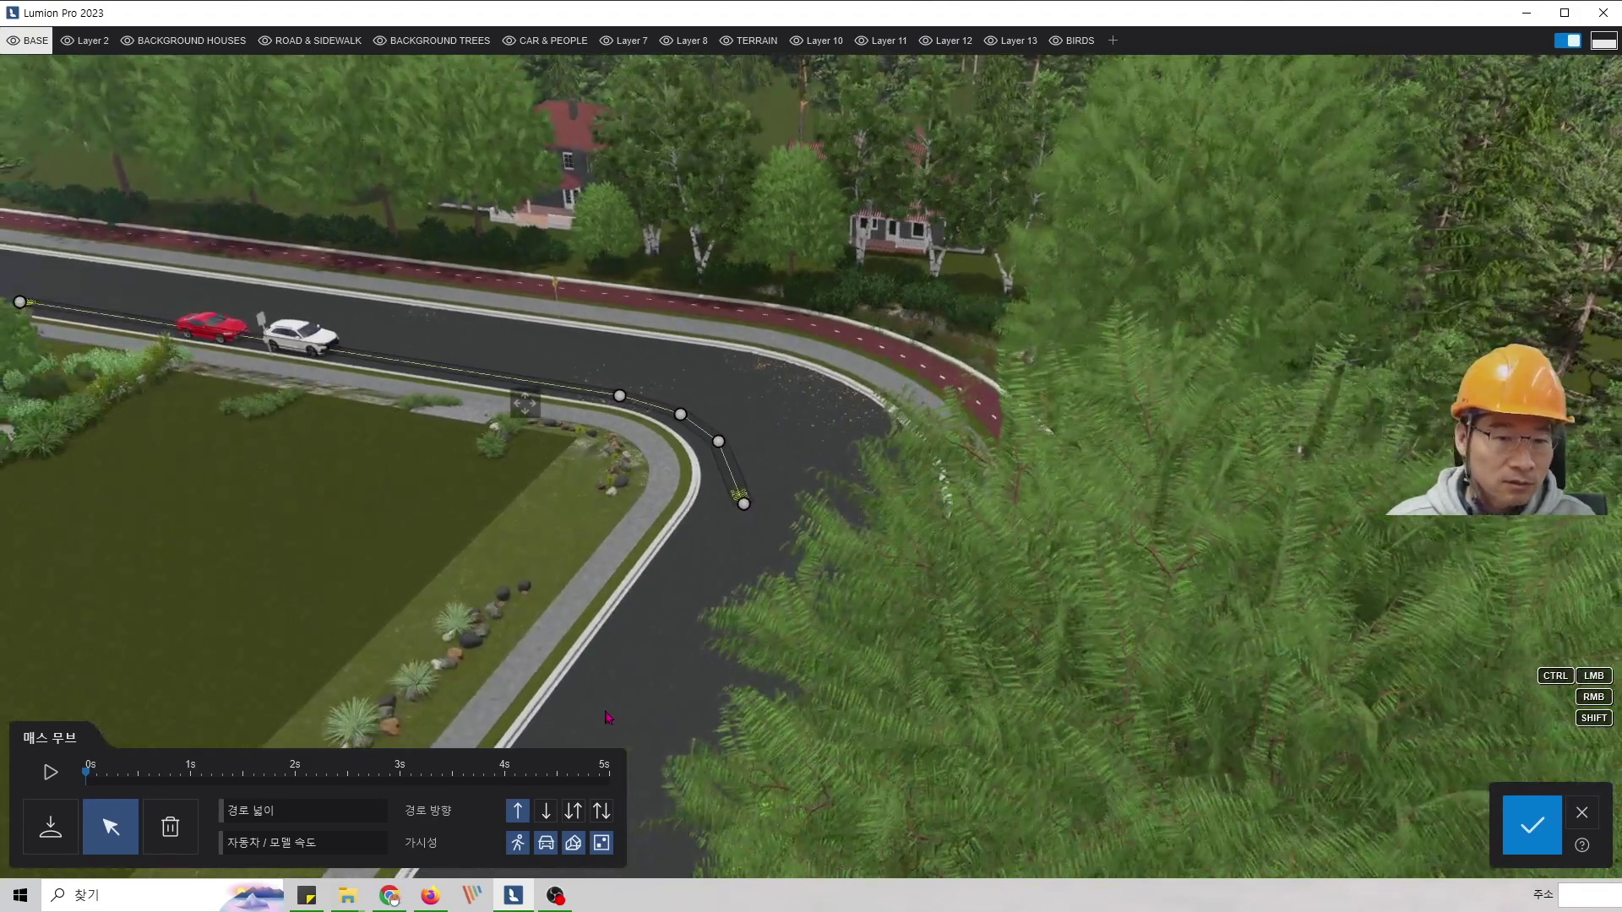
key("s")
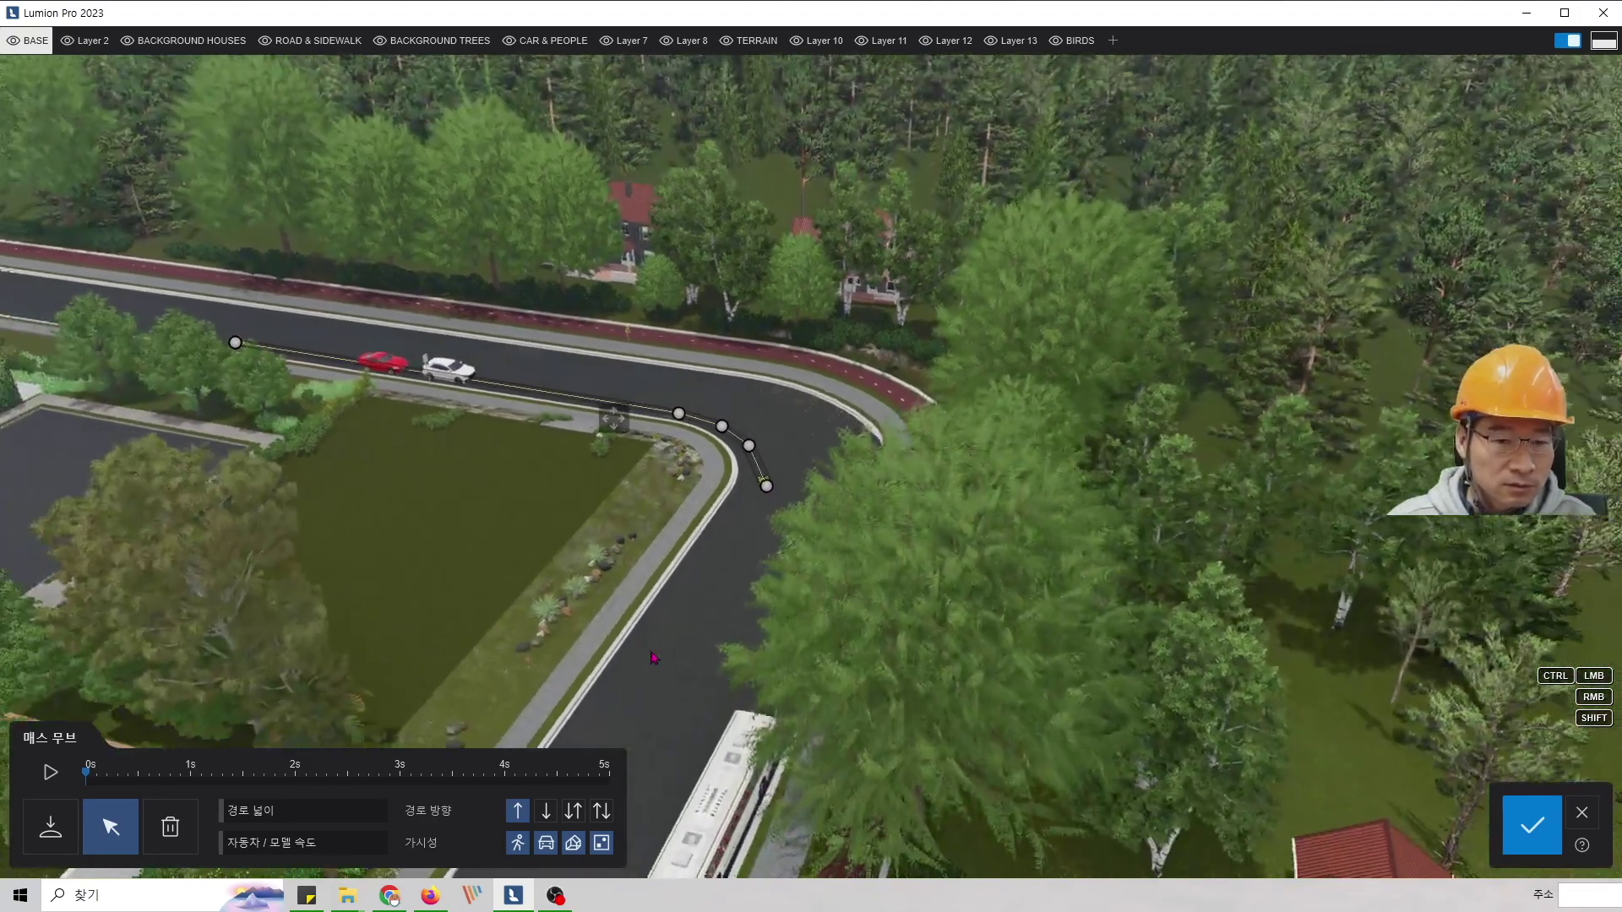
key("s")
right_click_drag(655, 655, 698, 439)
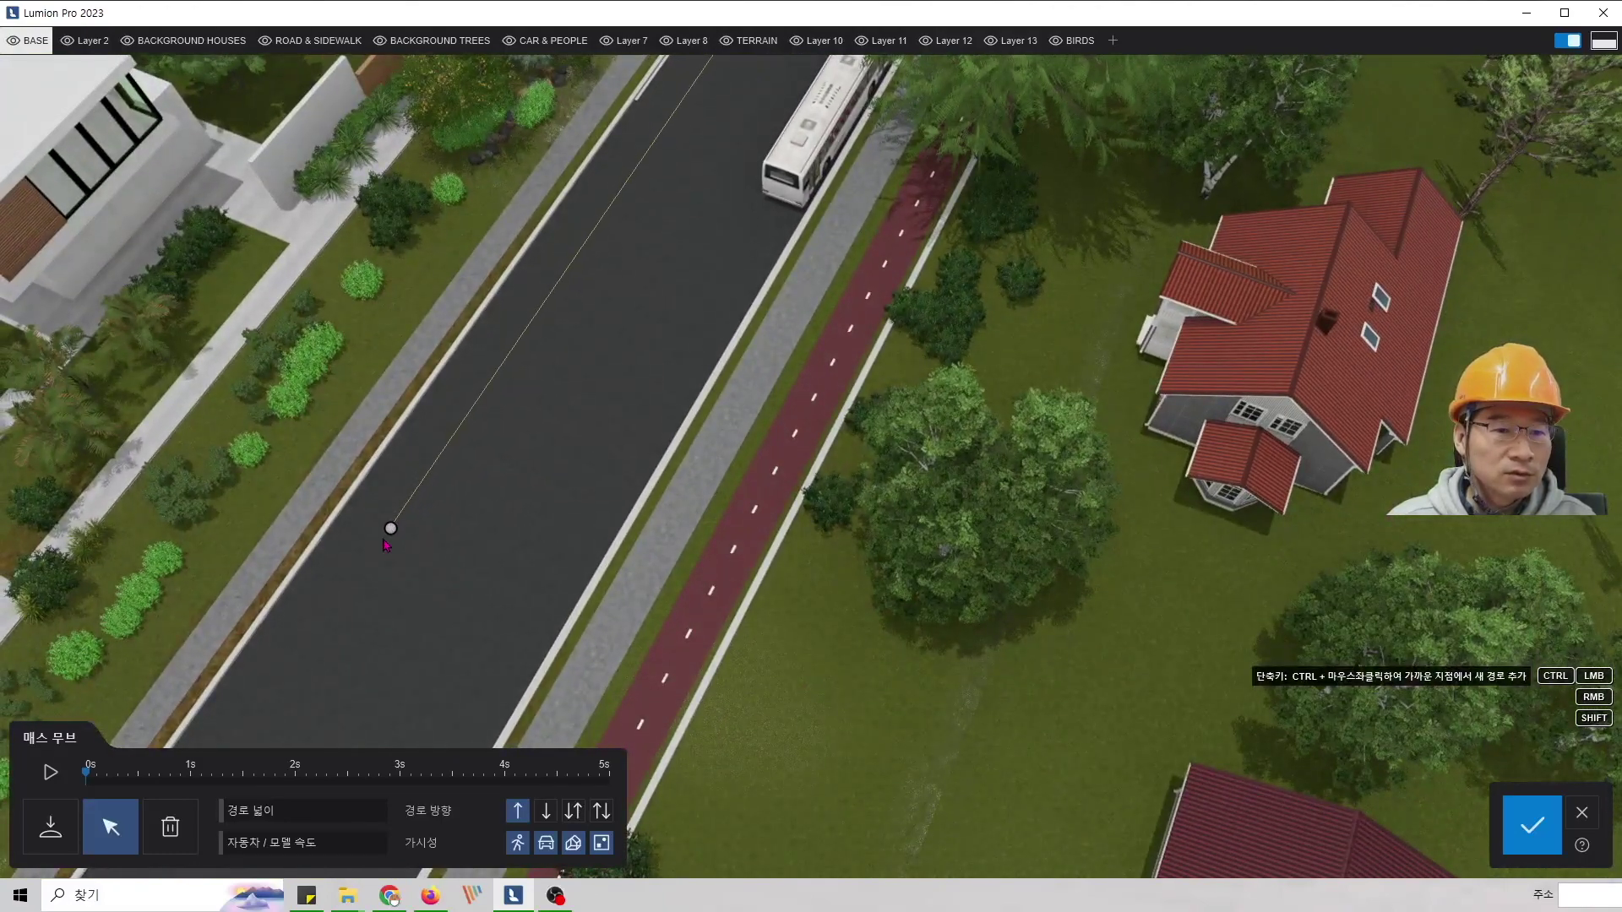
left_click(358, 572, "ctrl")
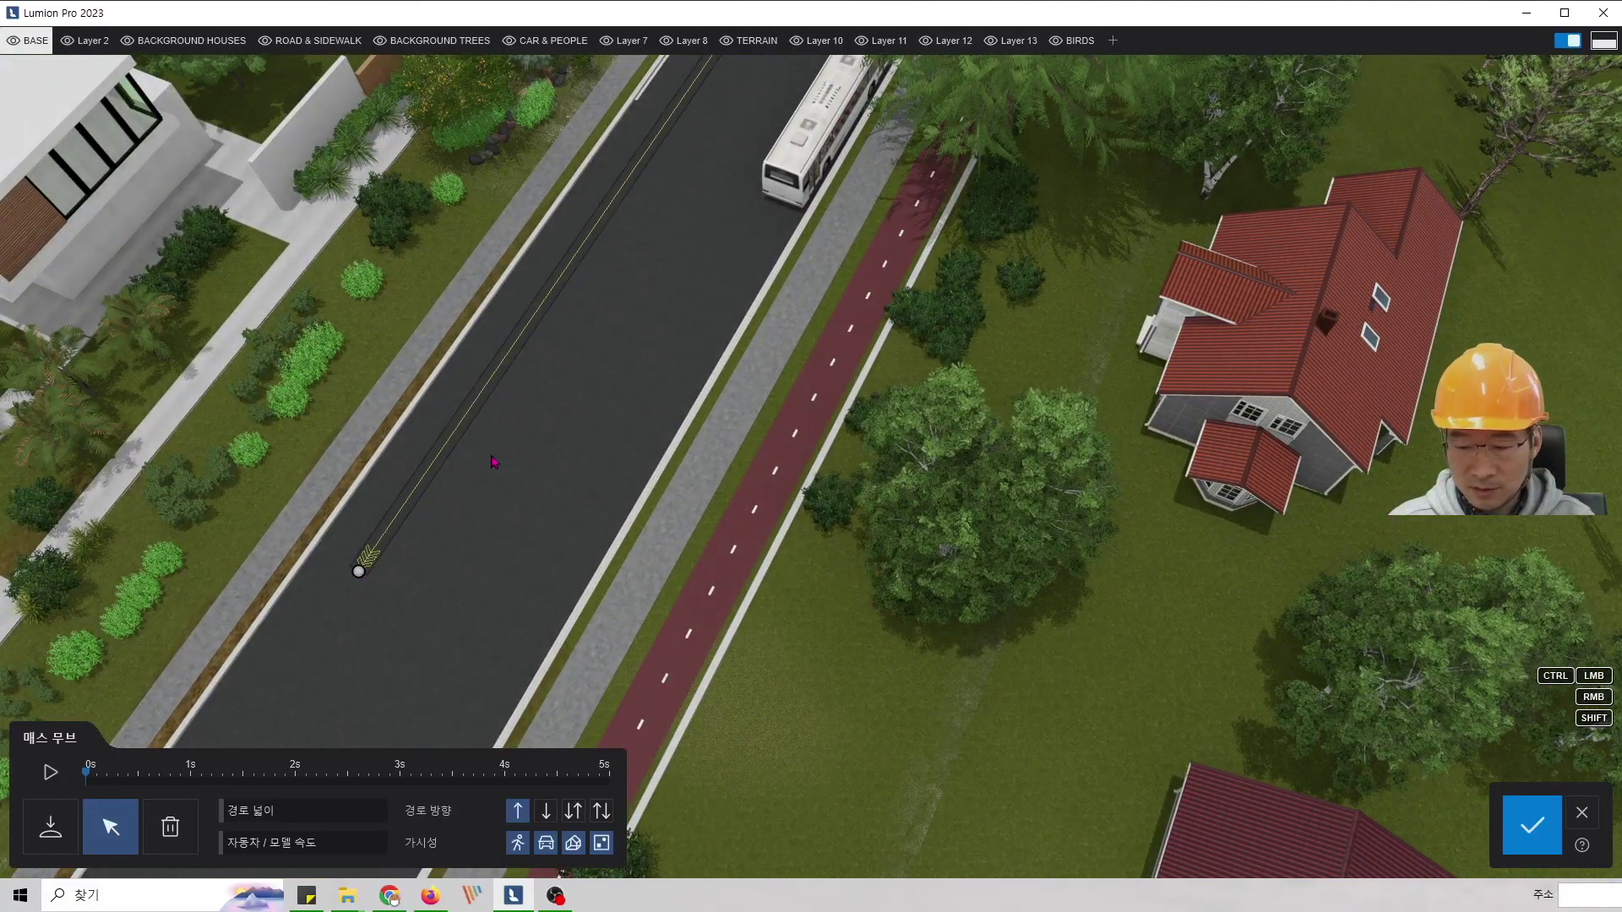
- Widen the path to about 4.9 m so that it covers the cars' lane
right_click_drag(523, 441, 698, 113)
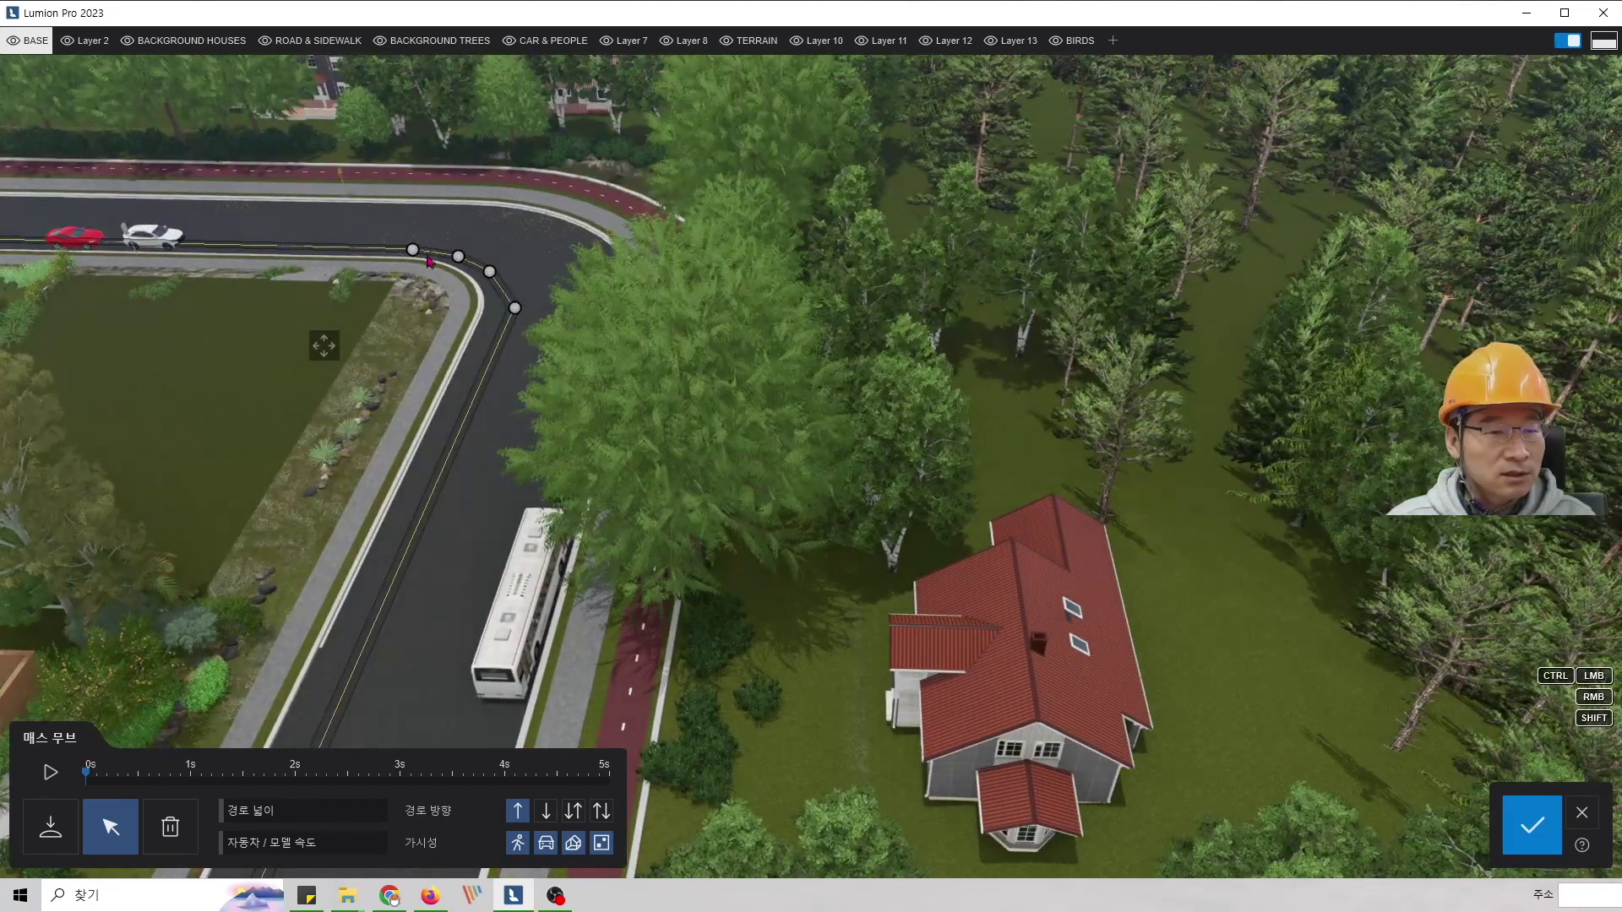
left_click_drag(252, 809, 257, 809)
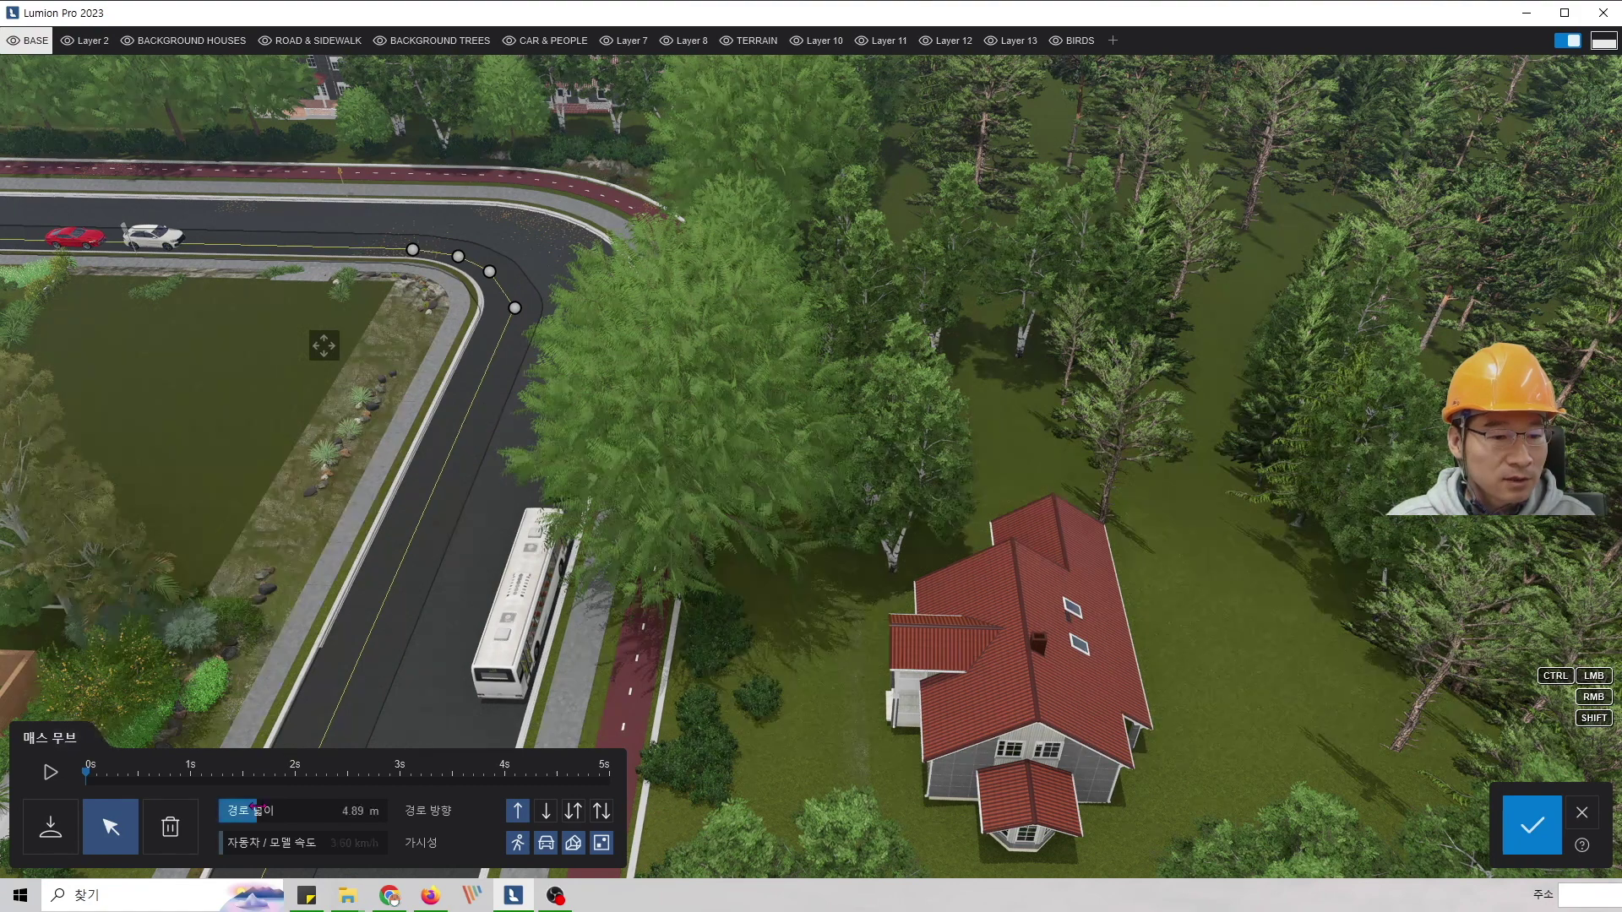
left_click_drag(257, 810, 261, 809)
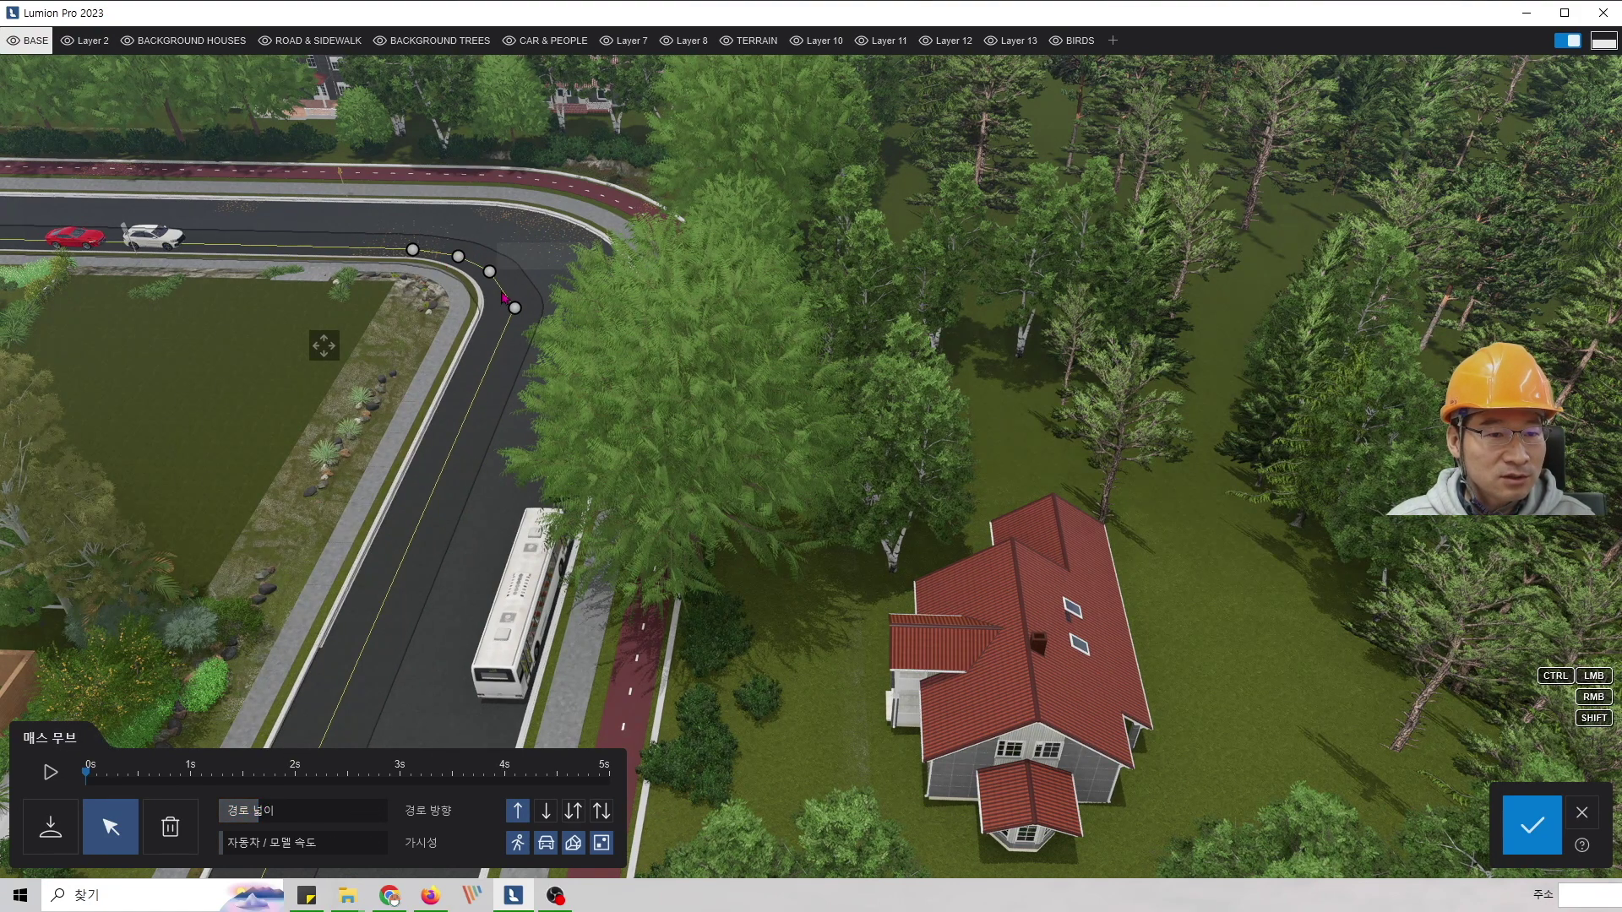
- Raise the corner smoothness of the four path nodes around the bend to the maximum
left_click(412, 250)
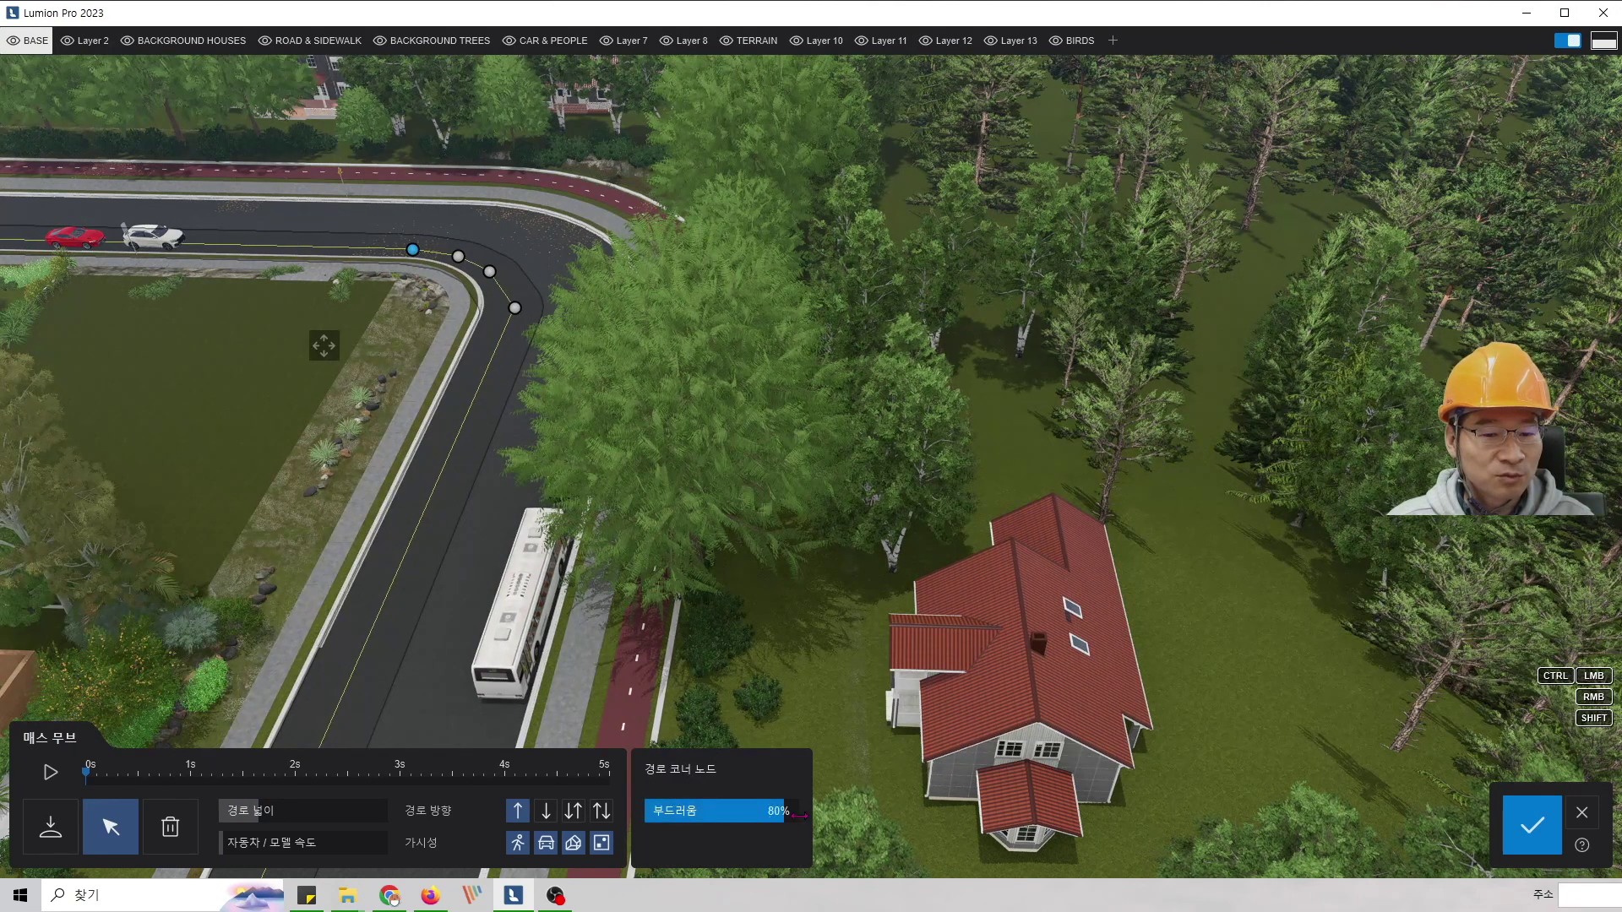
left_click_drag(799, 816, 806, 816)
left_click(458, 257)
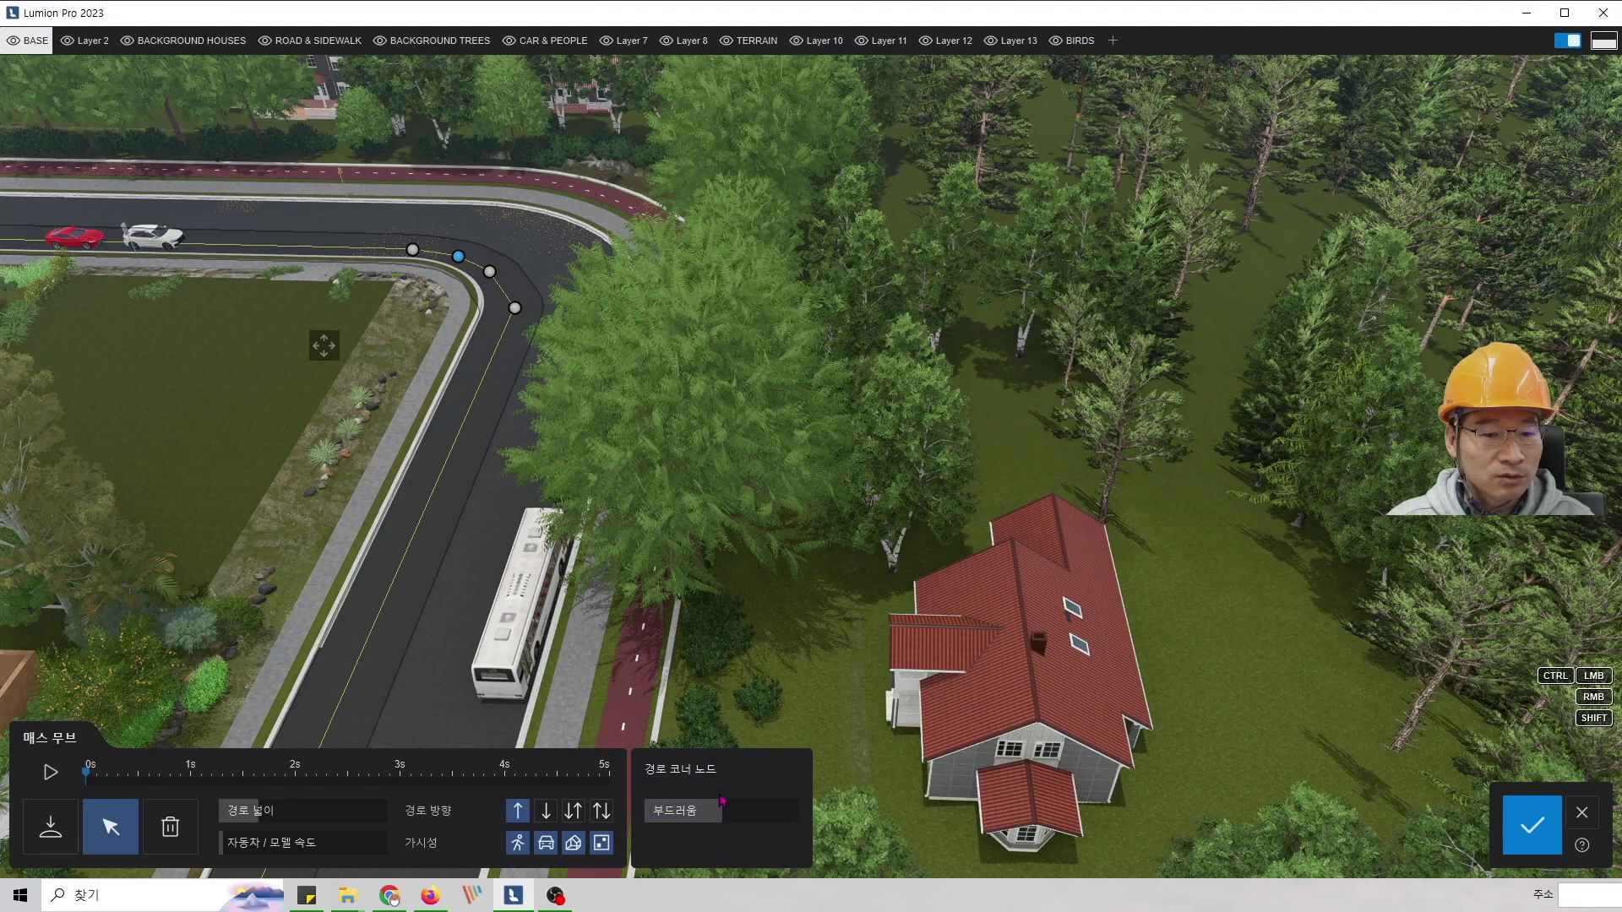
left_click(489, 271)
left_click(515, 308)
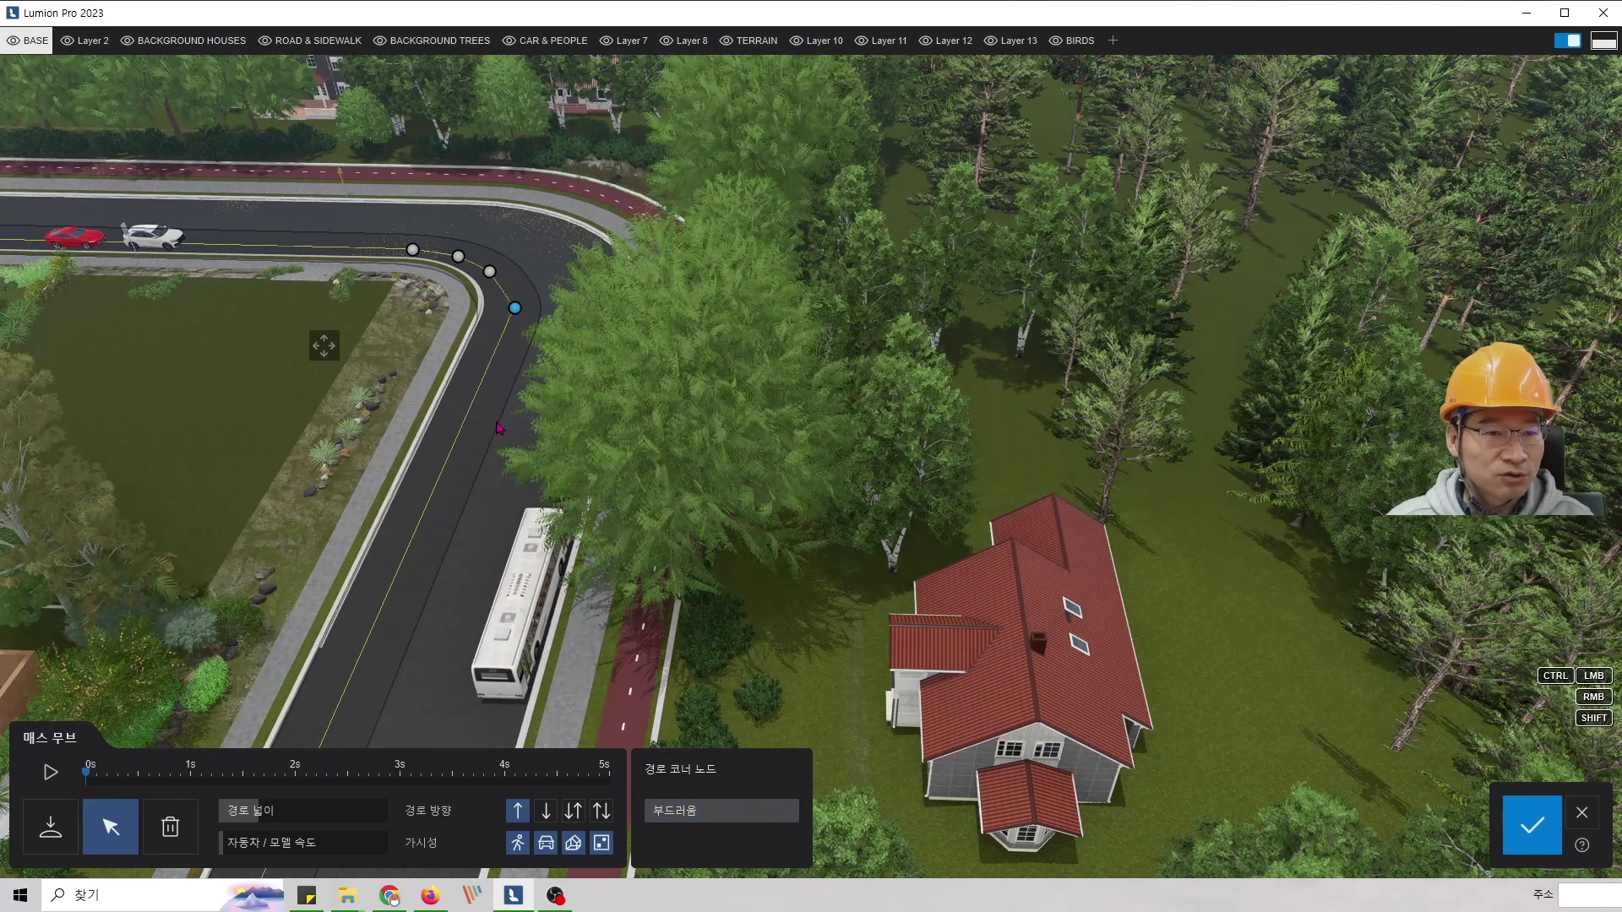
- Set the path's car/model speed to about 44 km/h, preview the movement briefly and leave the path editor
left_click(1532, 825)
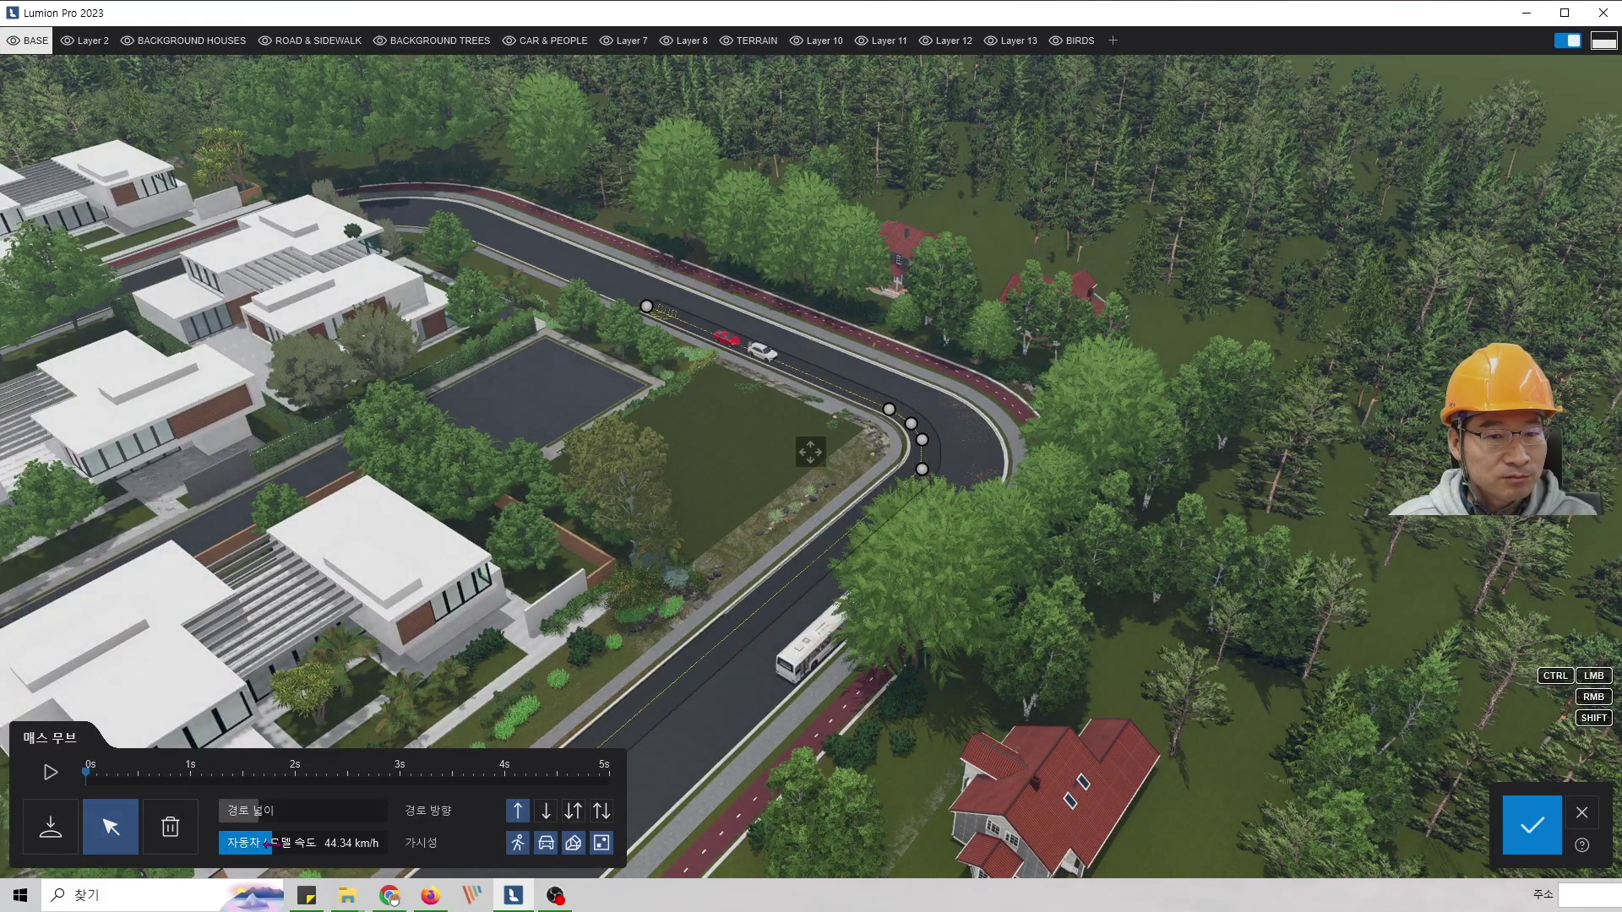
left_click(47, 773)
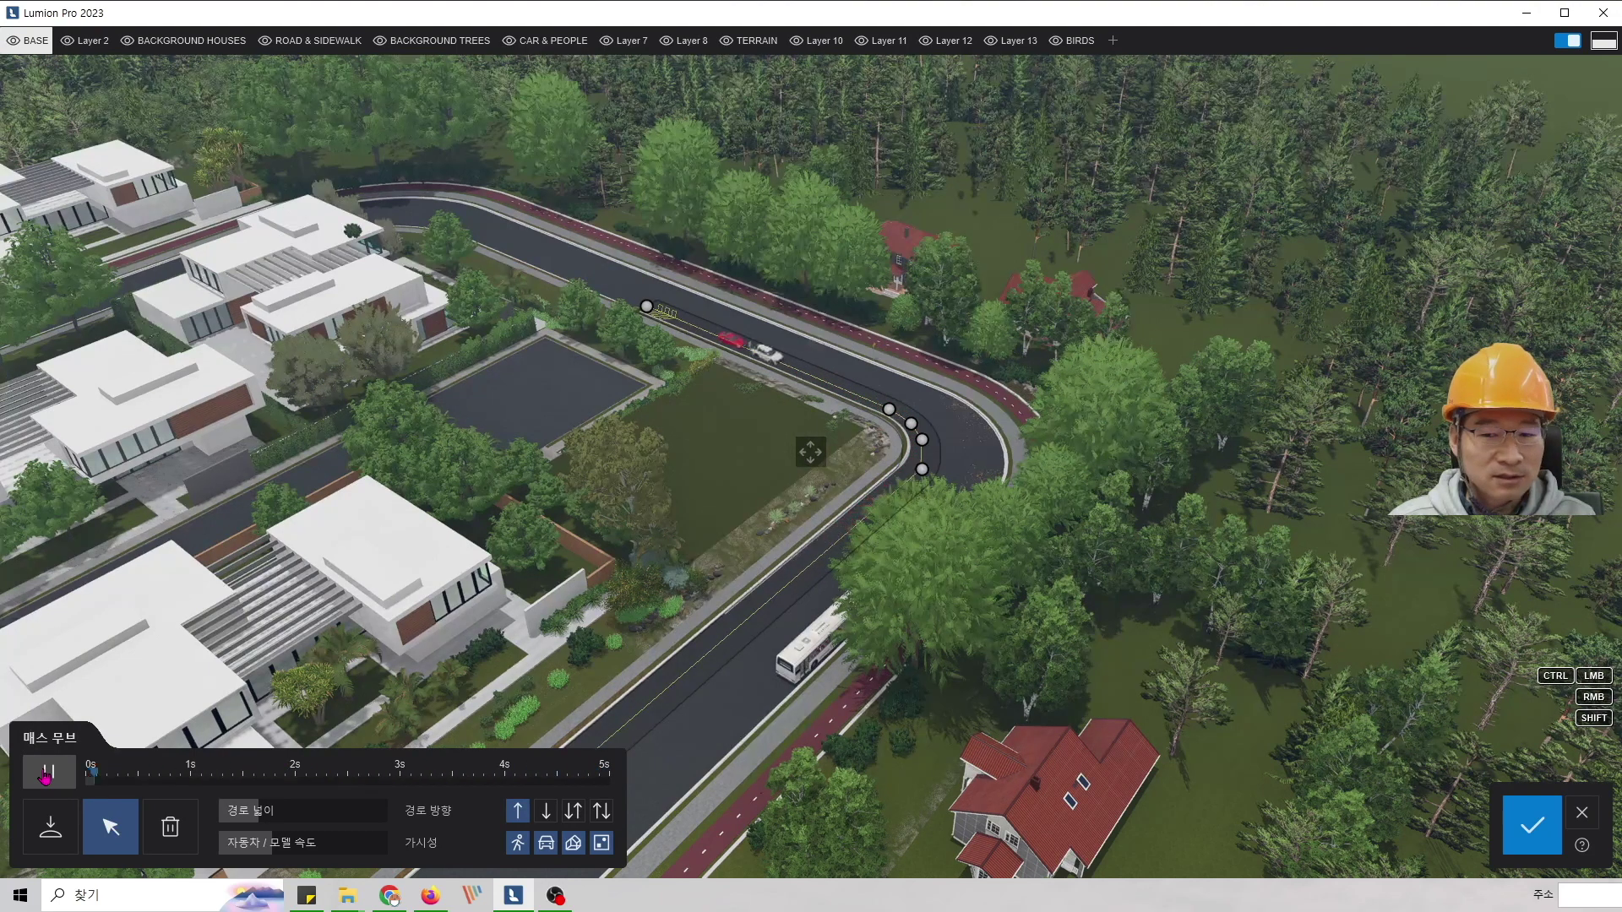
left_click(46, 774)
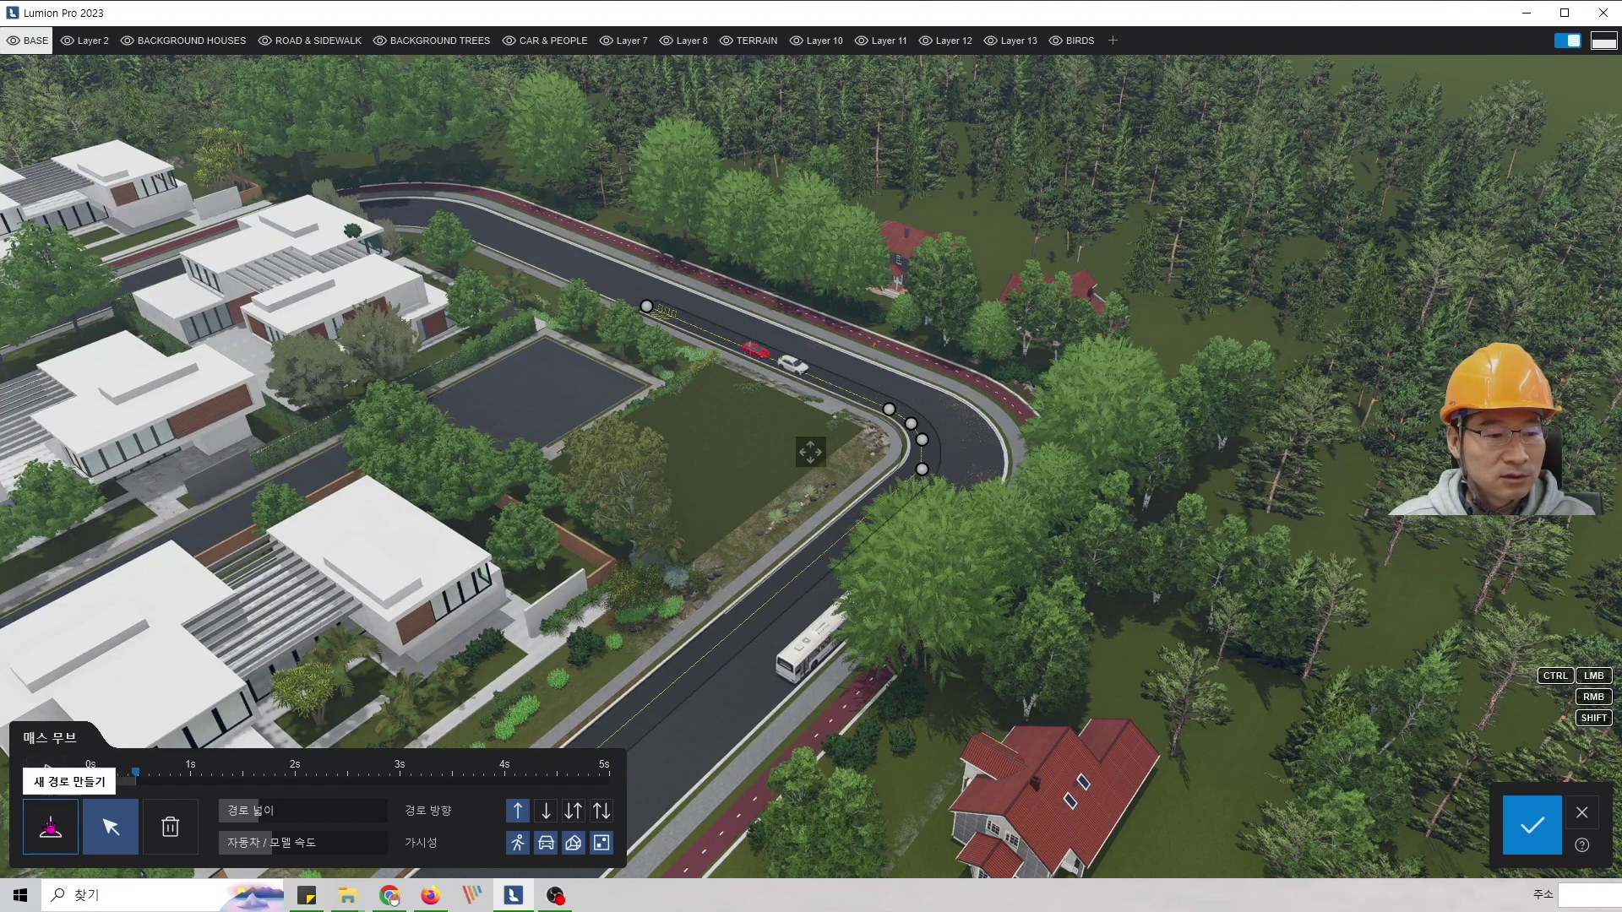
key("Escape")
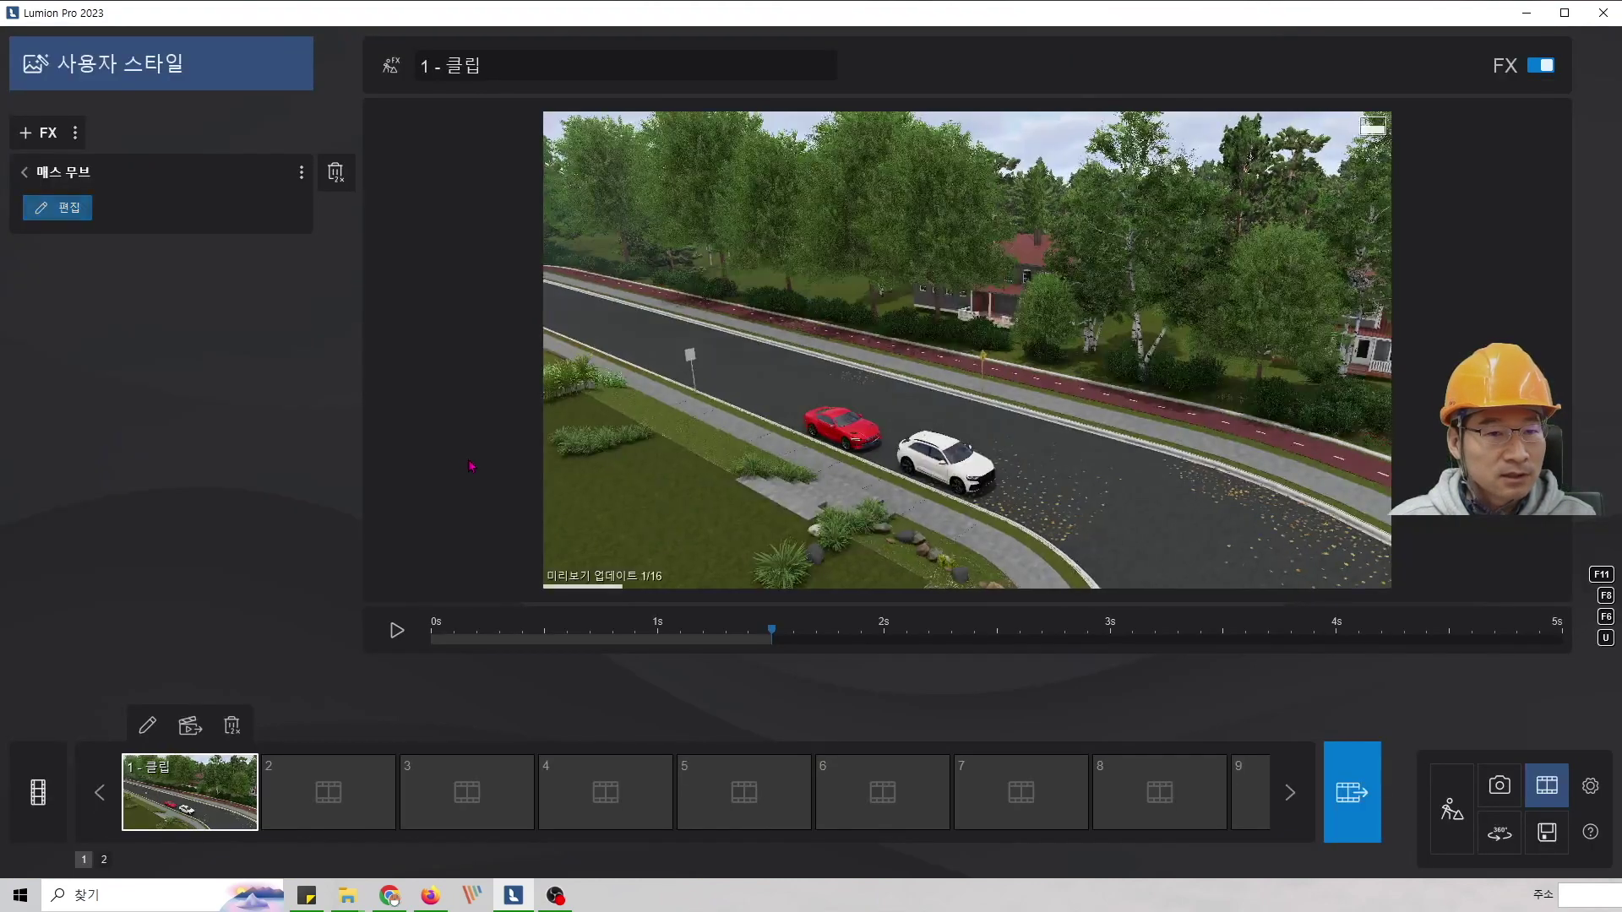
- Lengthen clip 1 to 9 seconds and return to the clip's effects
left_click(150, 732)
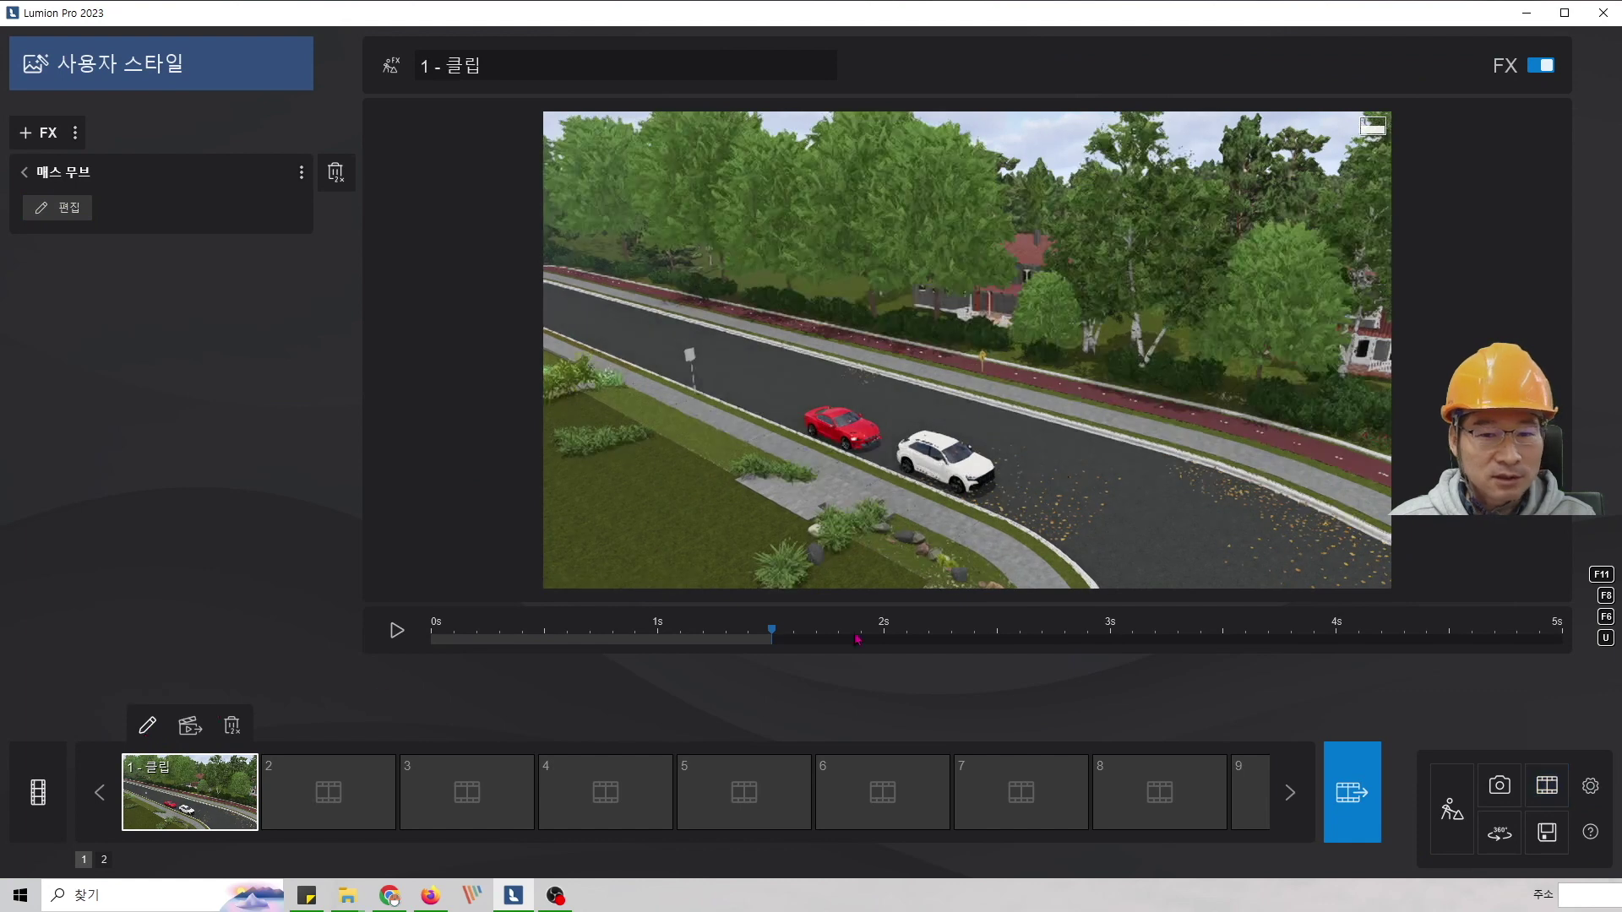
left_click(1454, 581)
left_click(1454, 581)
left_click(1455, 581)
left_click(1454, 581)
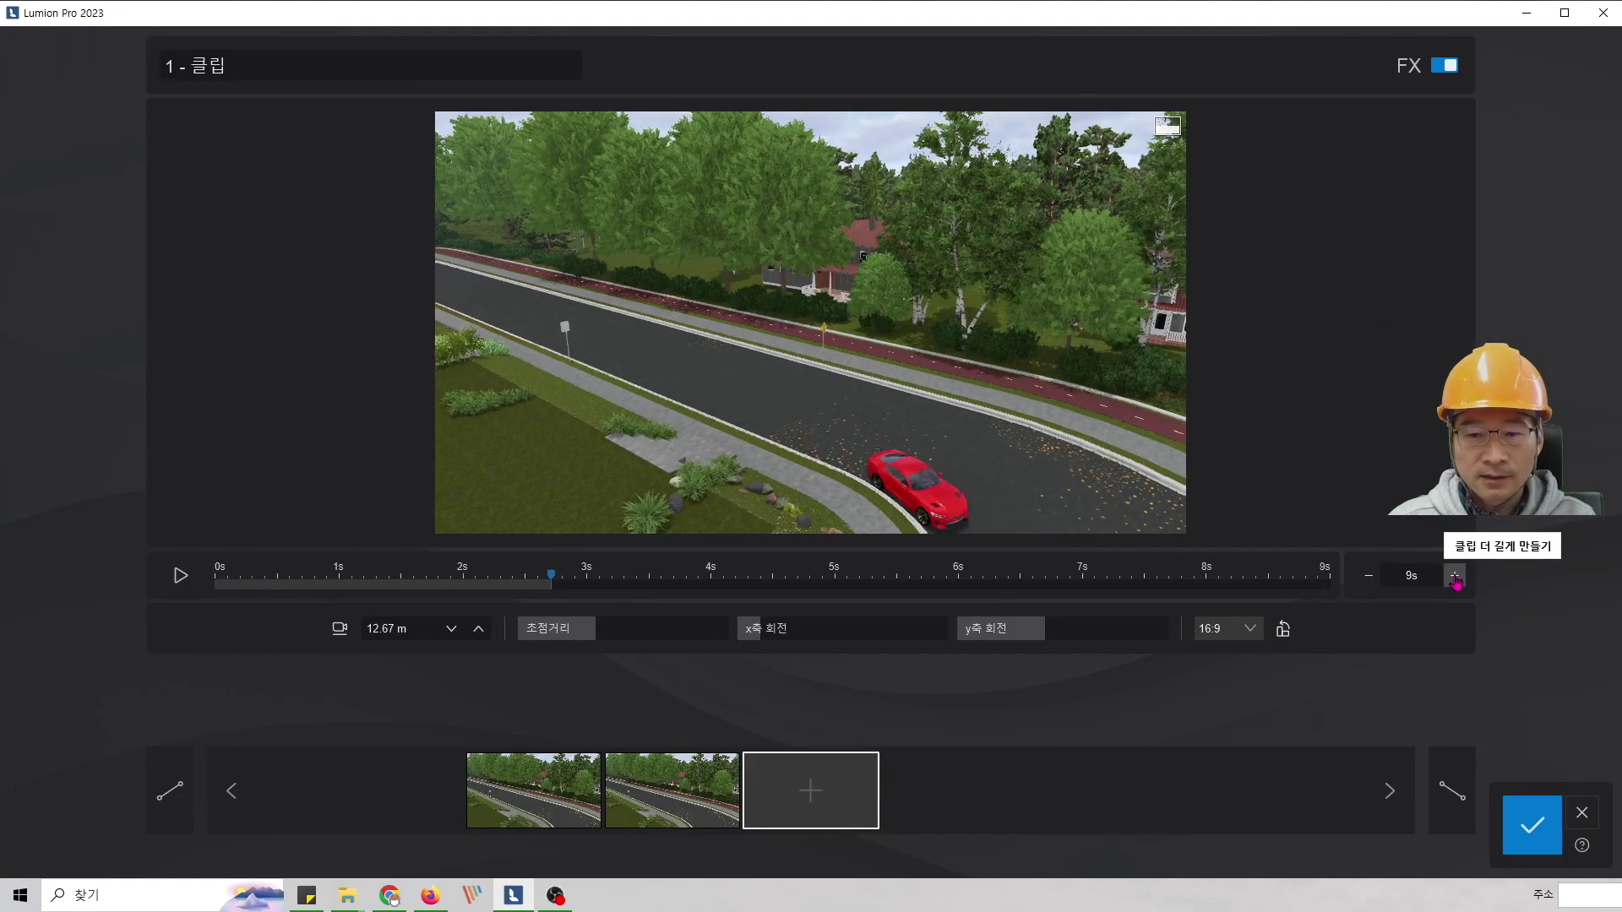
left_click(1532, 826)
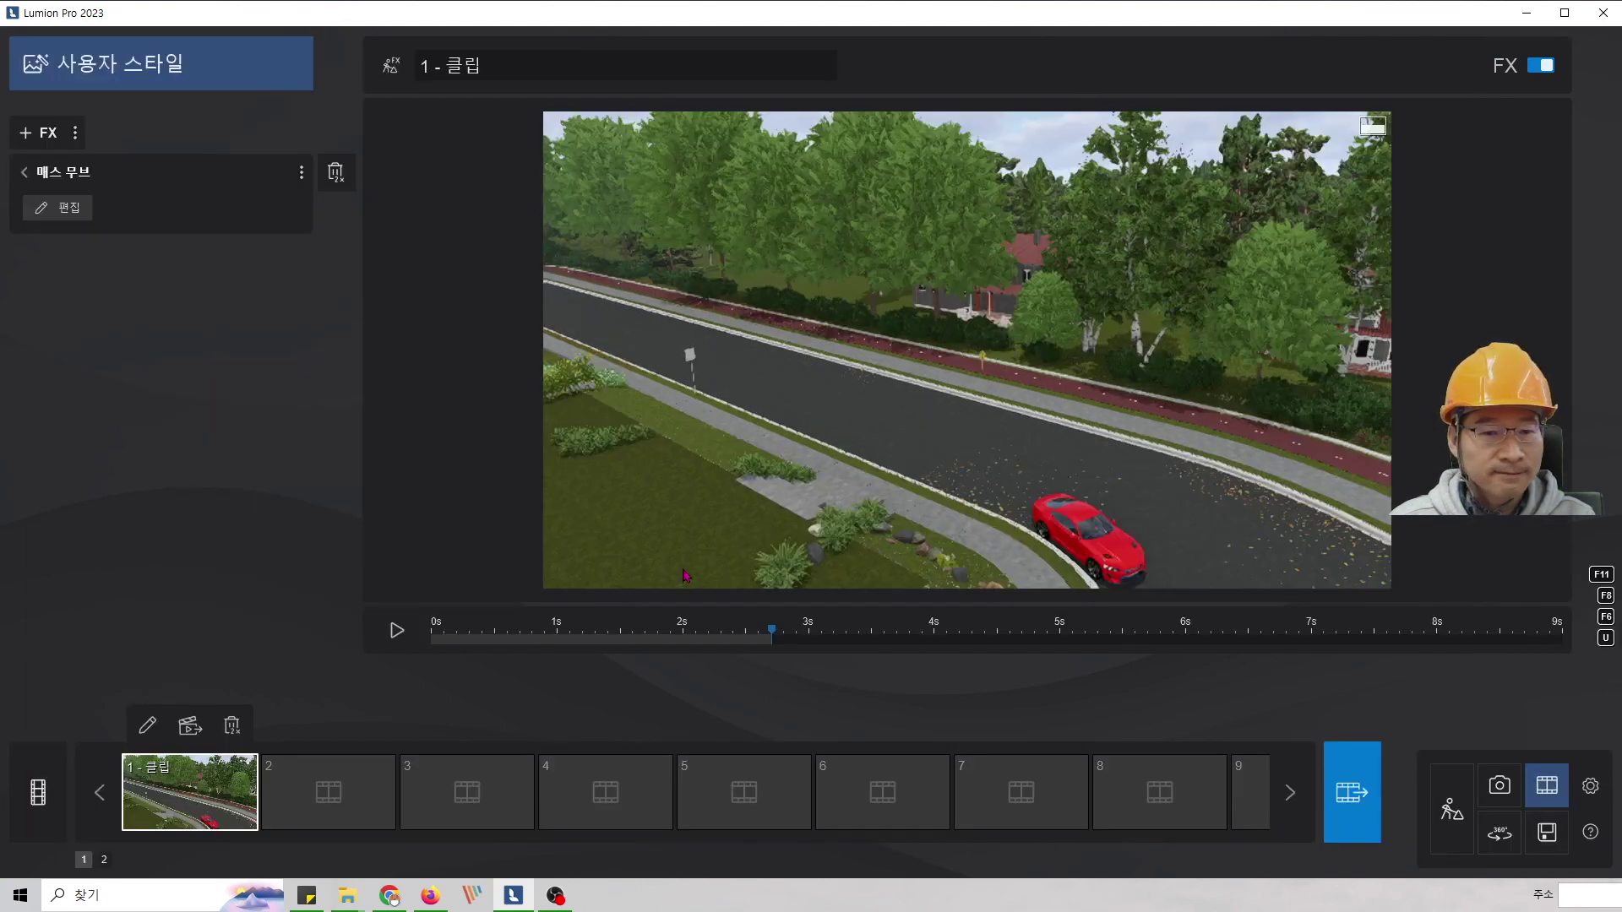
- Play the clip from the start to check the two cars driving toward the bend
left_click_drag(540, 641, 395, 635)
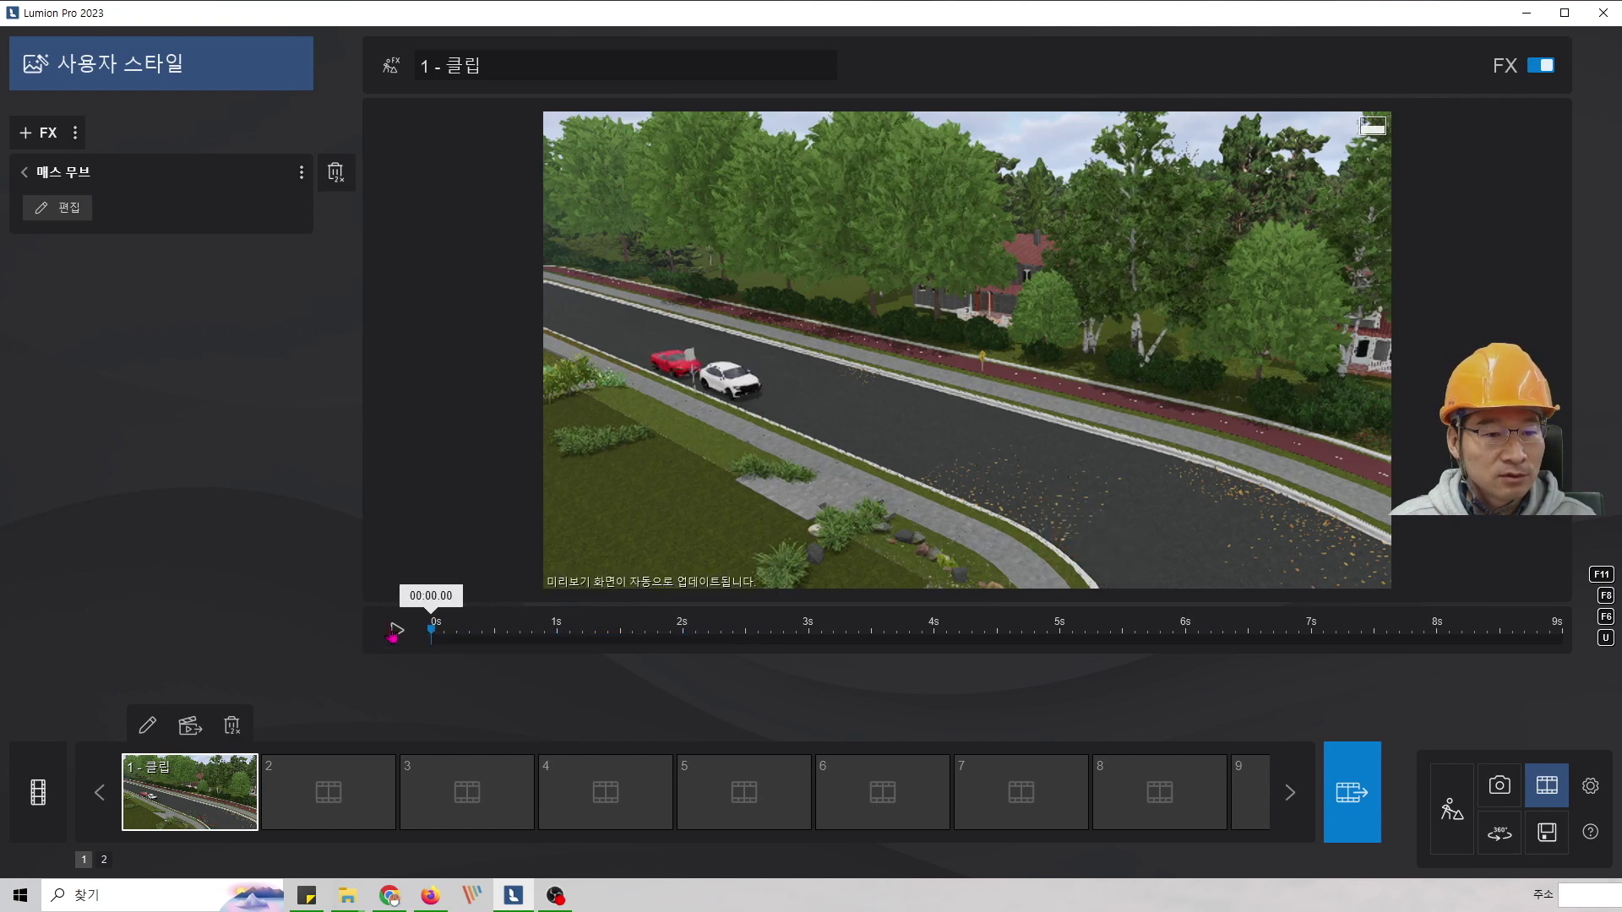
left_click(393, 633)
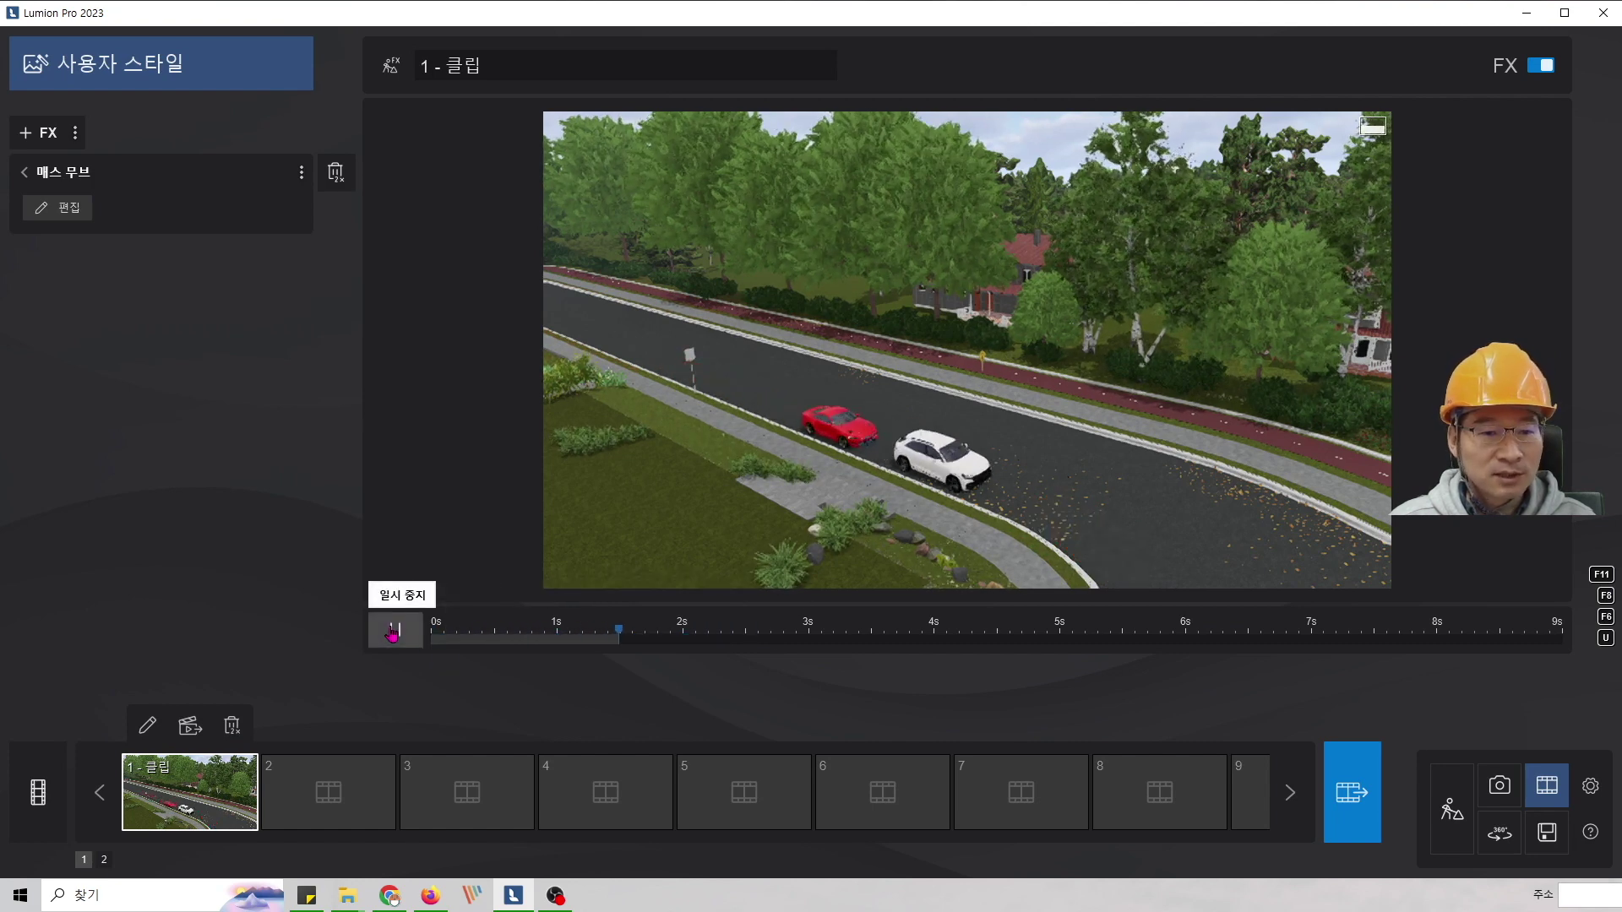
left_click(394, 633)
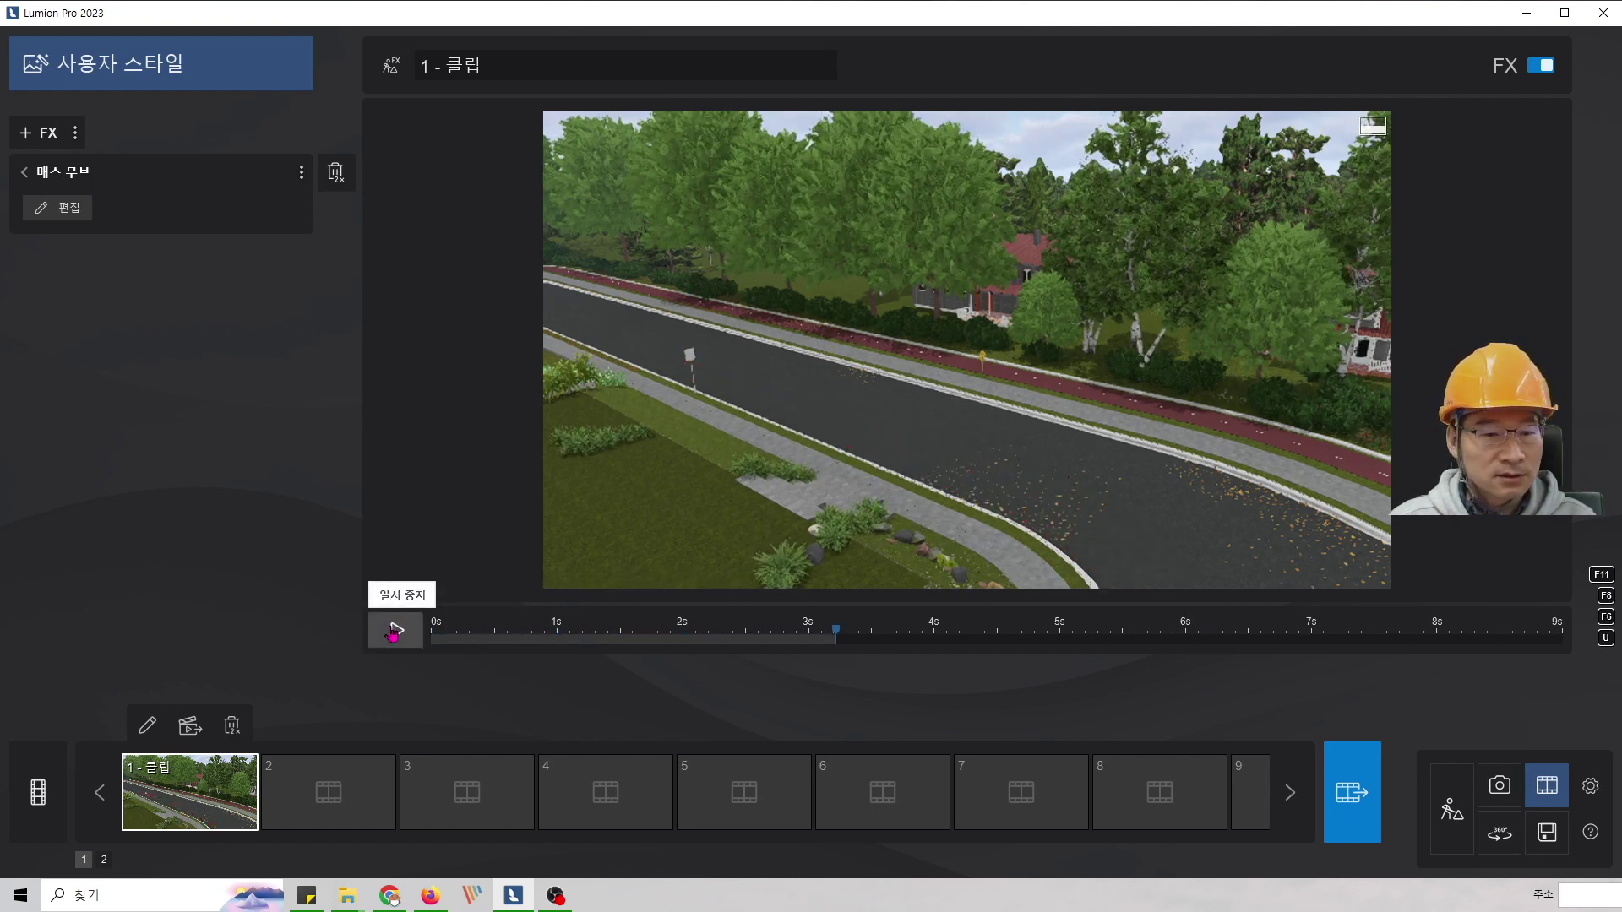
- Start a second Mass Move path along the opposite lane, running through the parked bus toward the bend
left_click(57, 207)
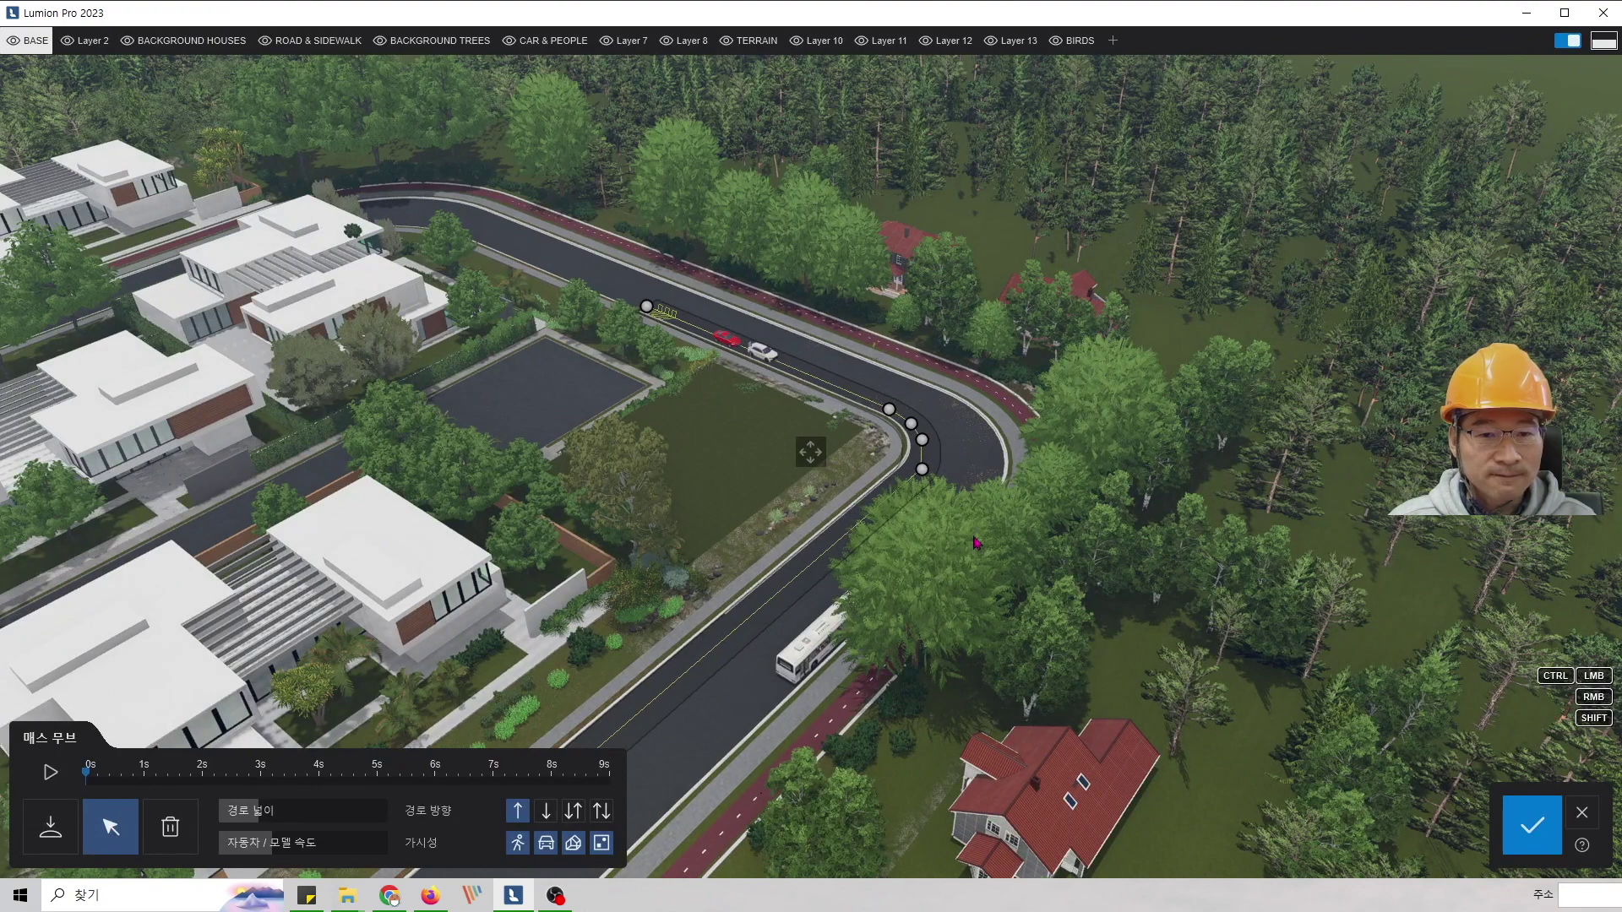
scroll(976, 543, "up", 2)
right_click_drag(102, 621, 176, 708)
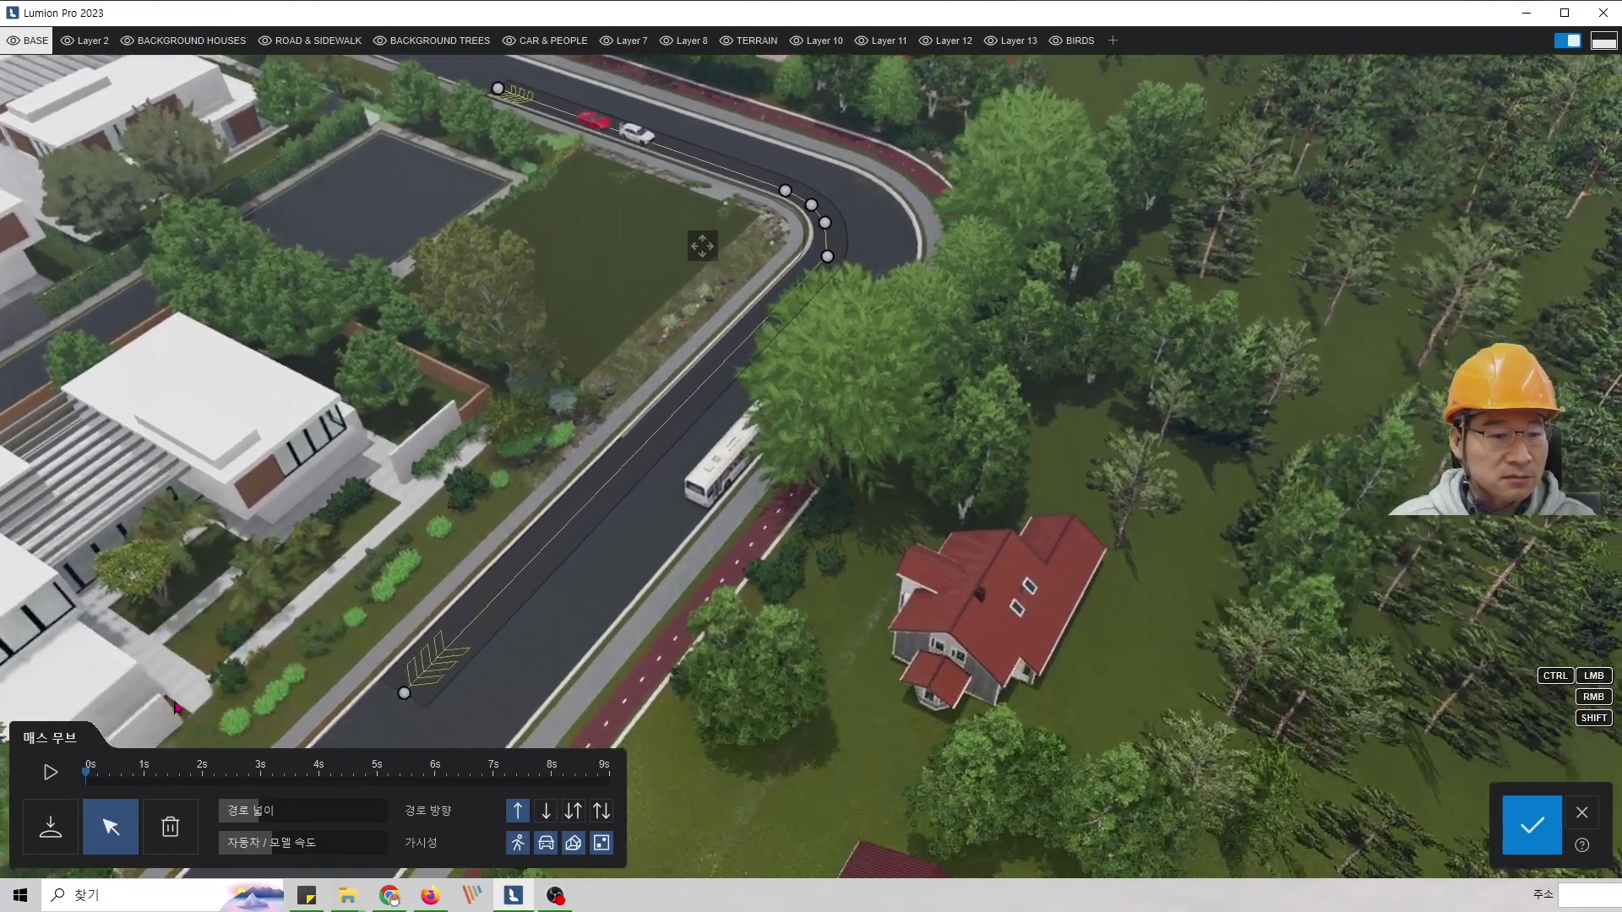
left_click(51, 829)
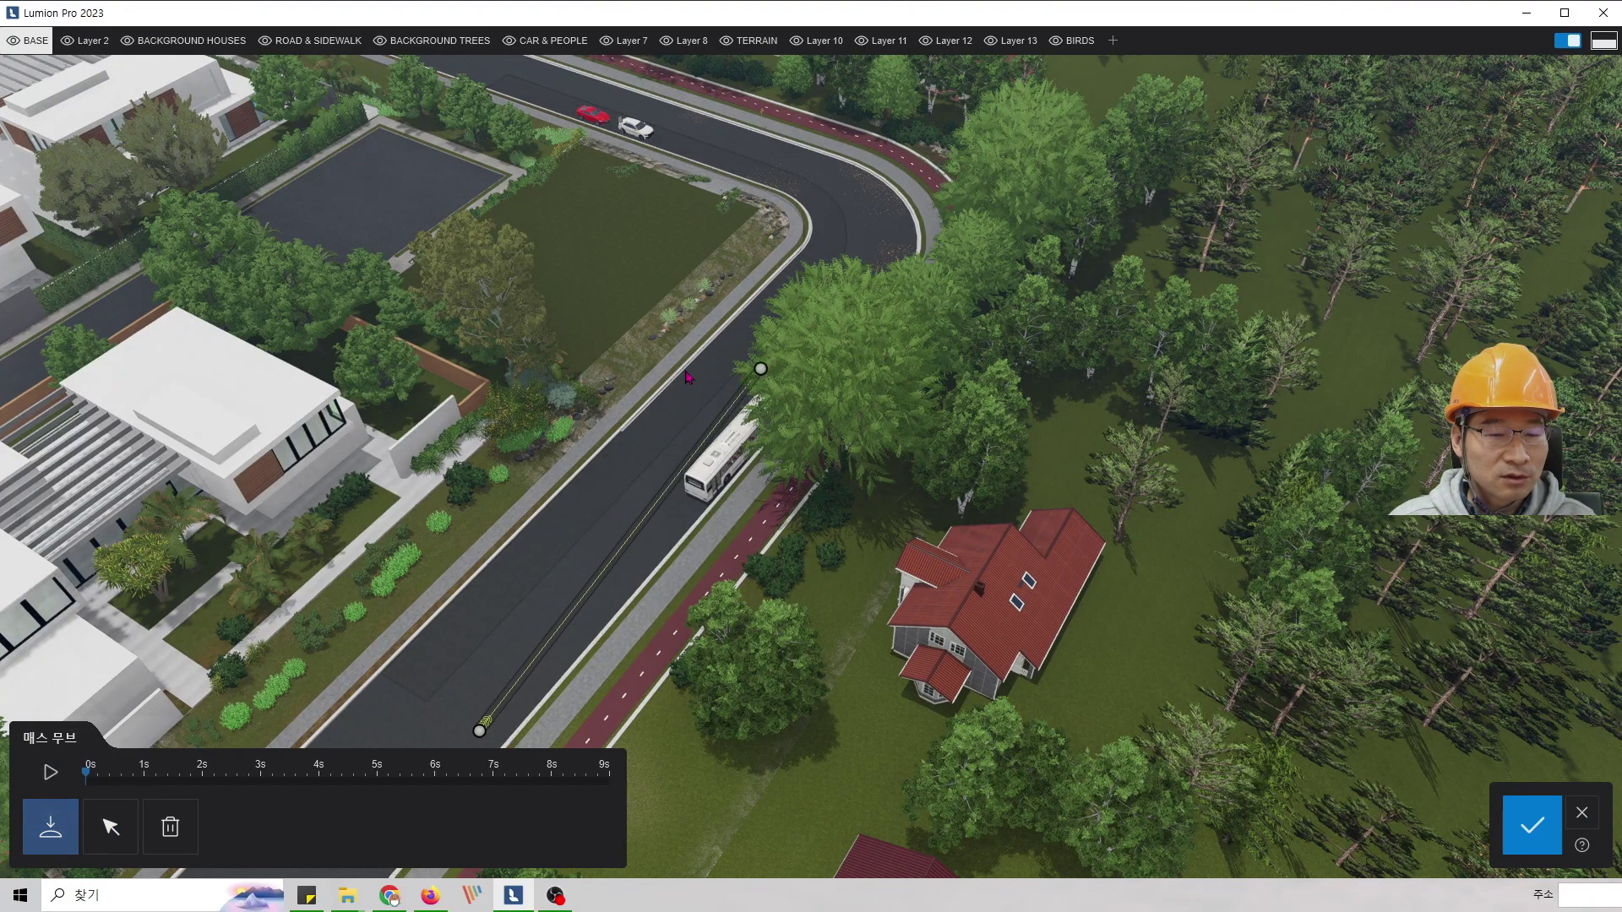
right_click_drag(762, 368, 678, 362)
key("a")
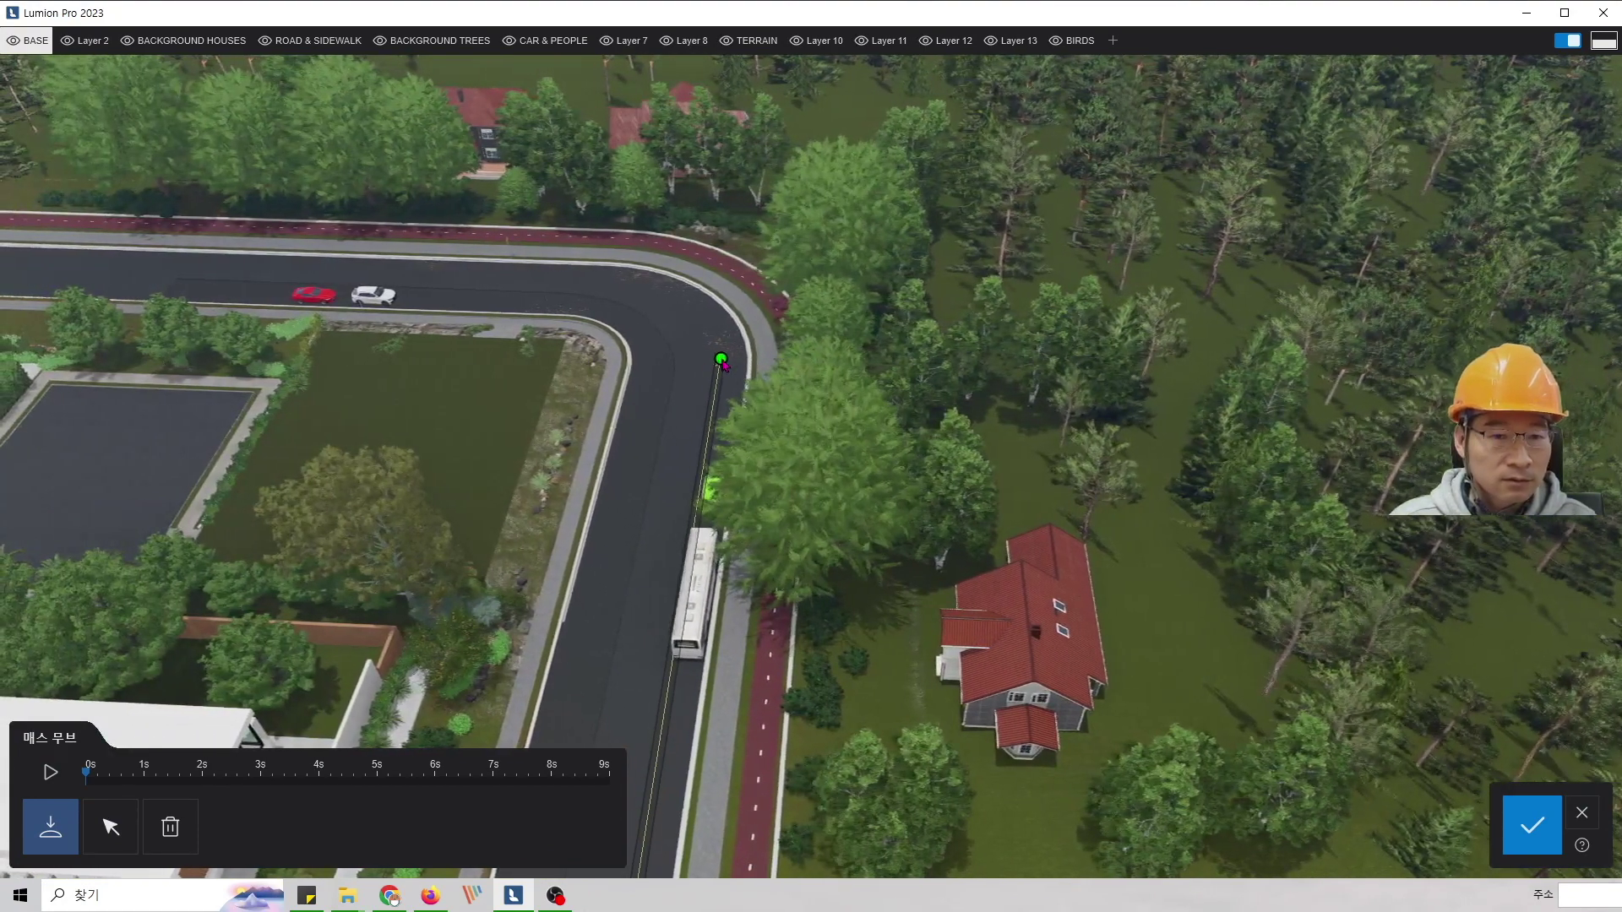
- Extend the bus-lane path with nodes around the outer side of the bend and along the far straight, and save it
left_click(719, 355)
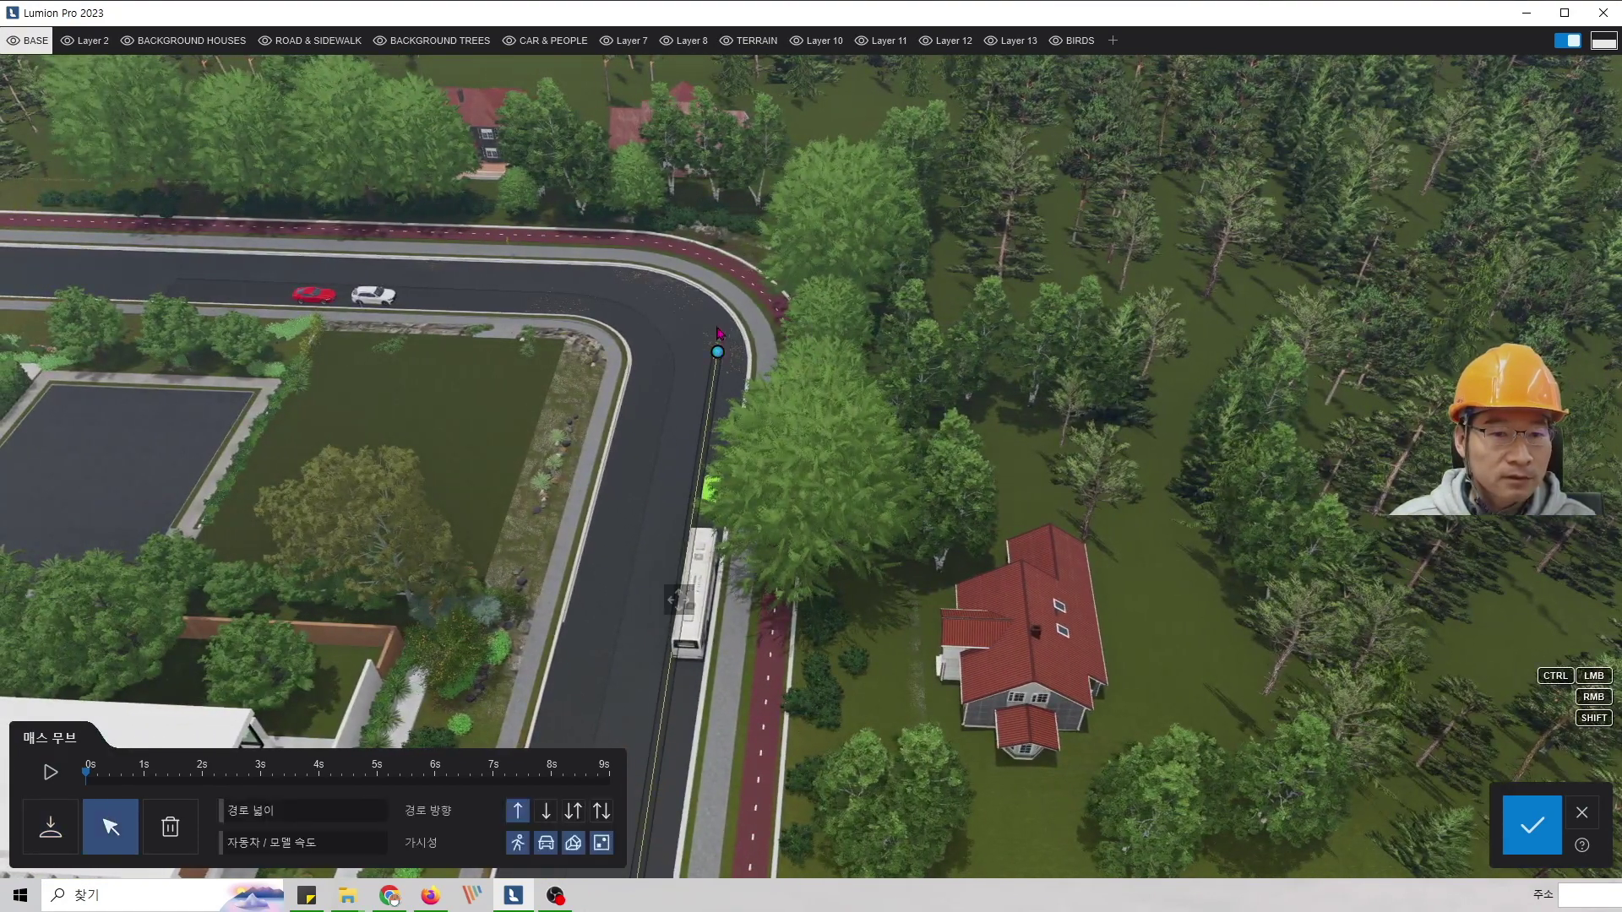
left_click(696, 306)
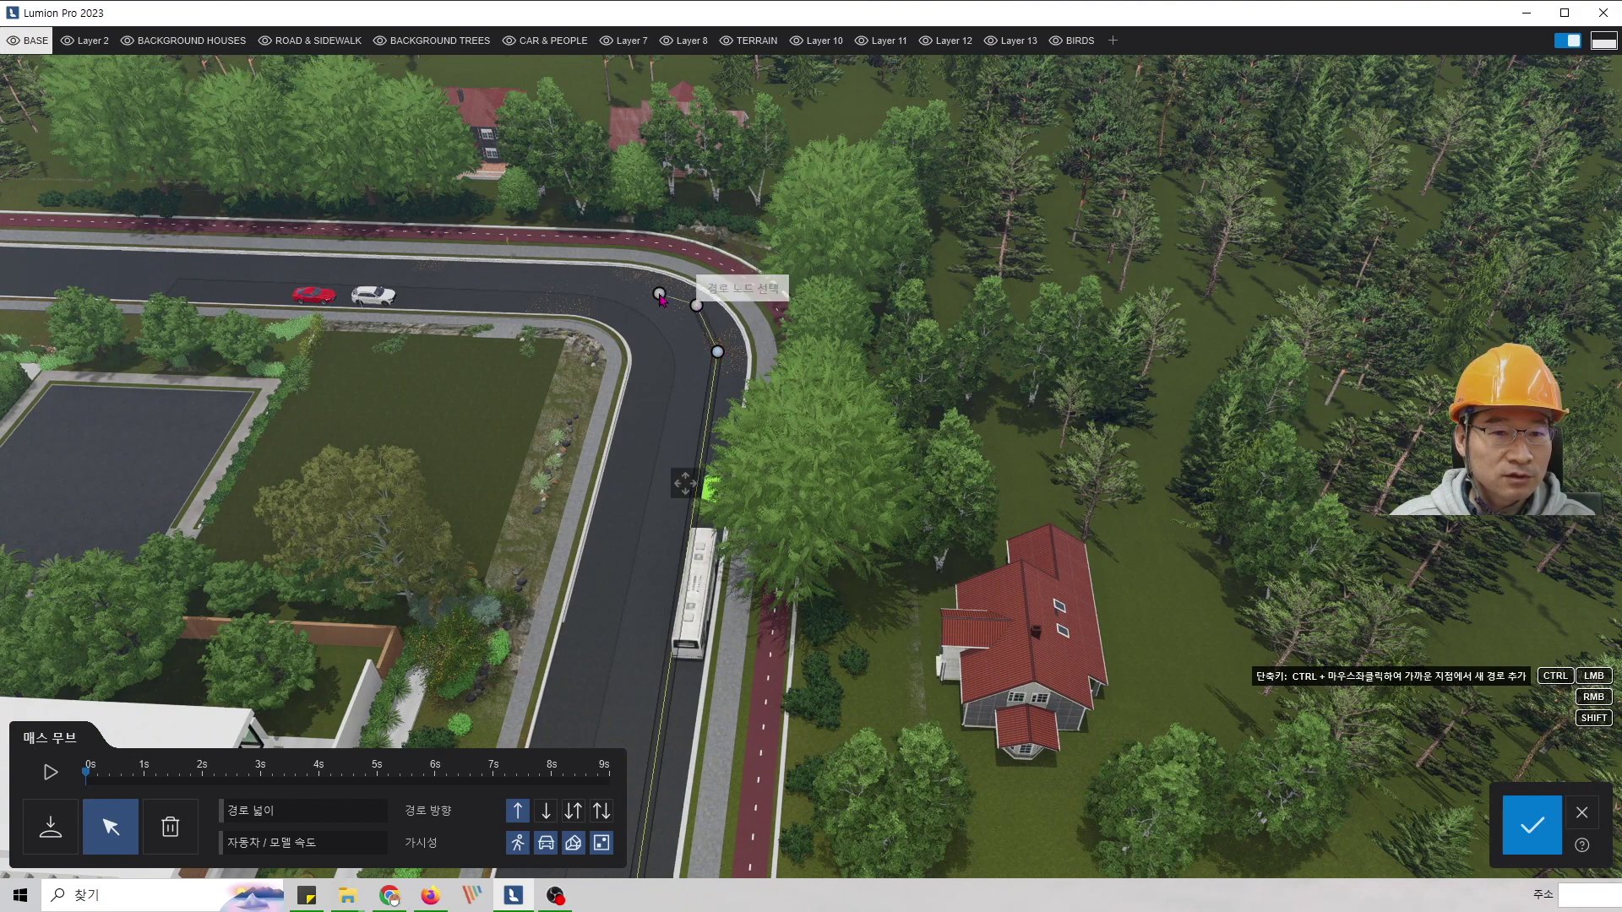
left_click(657, 291)
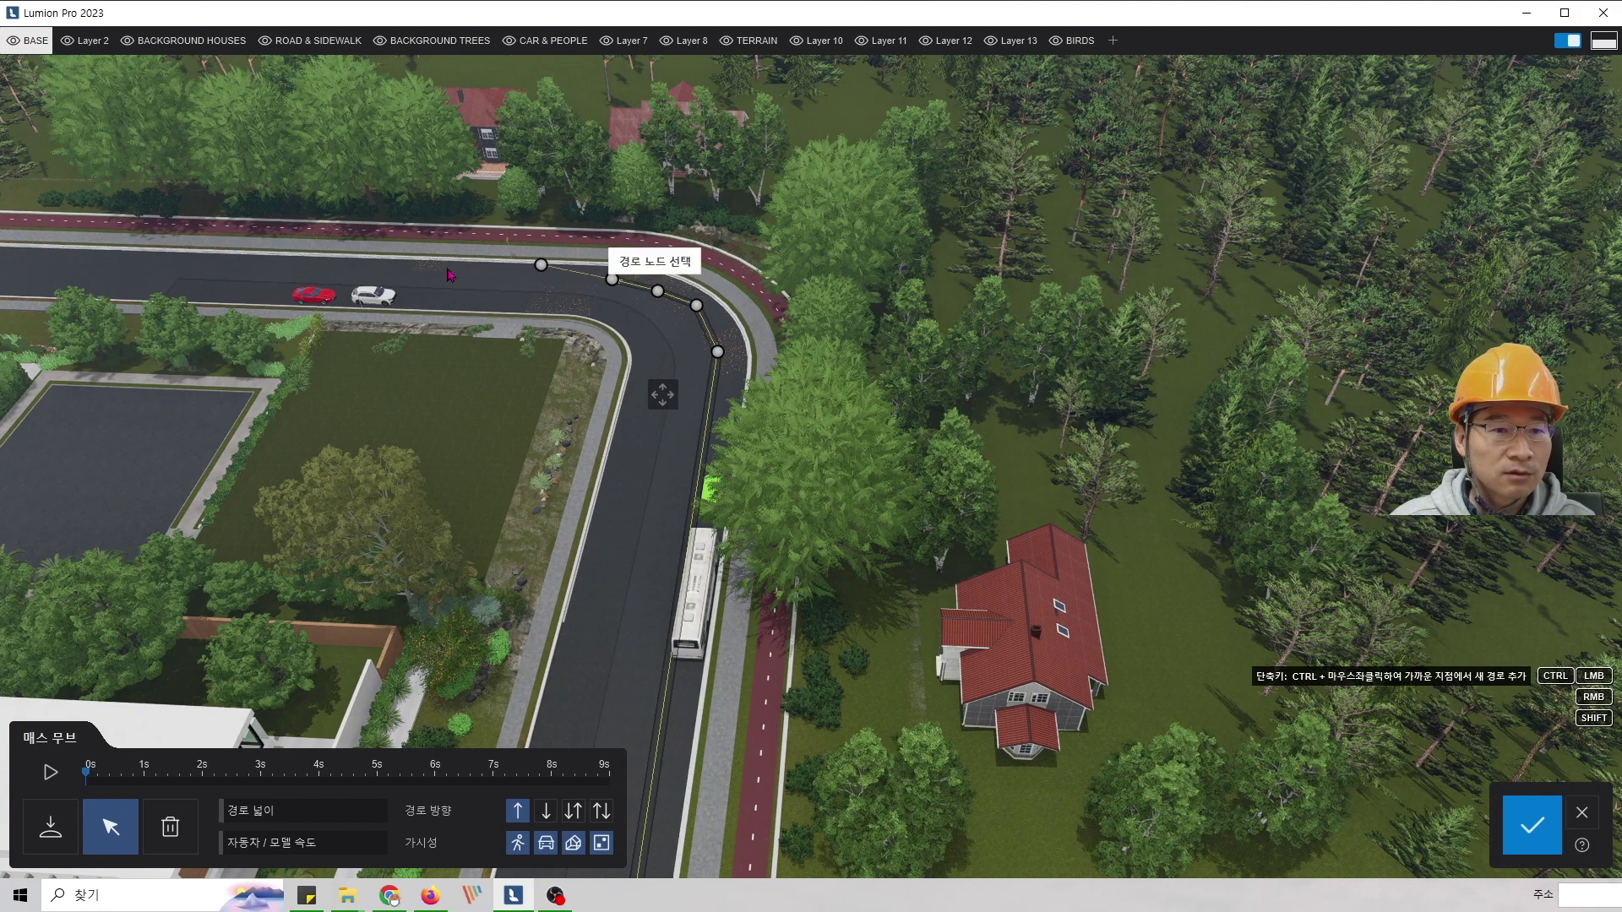
left_click(160, 261)
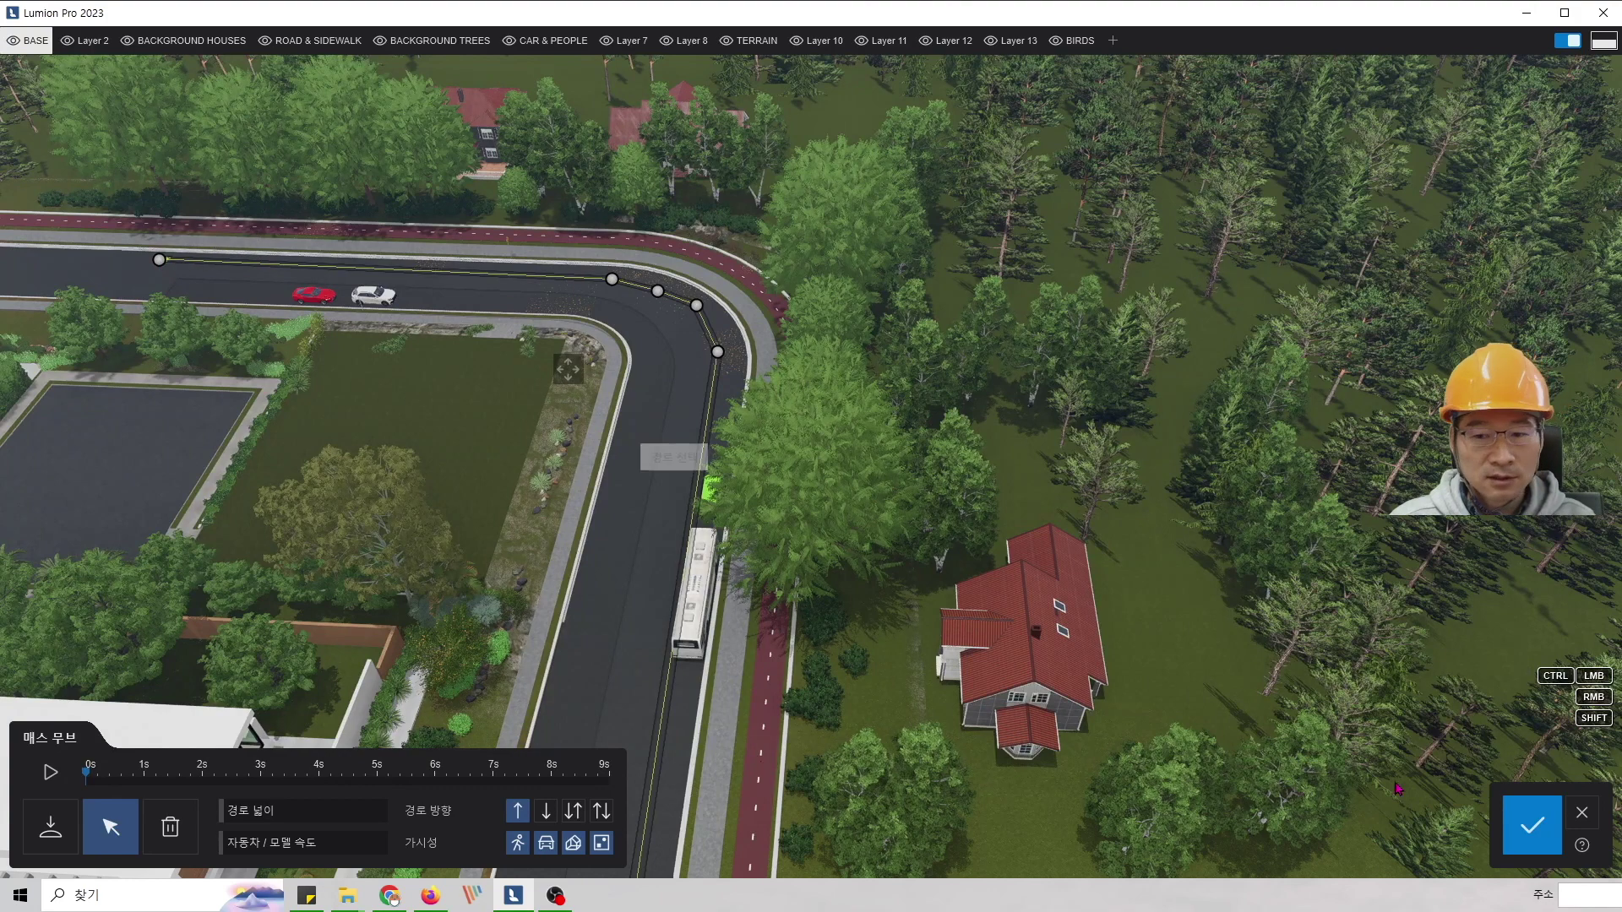
left_click(1531, 825)
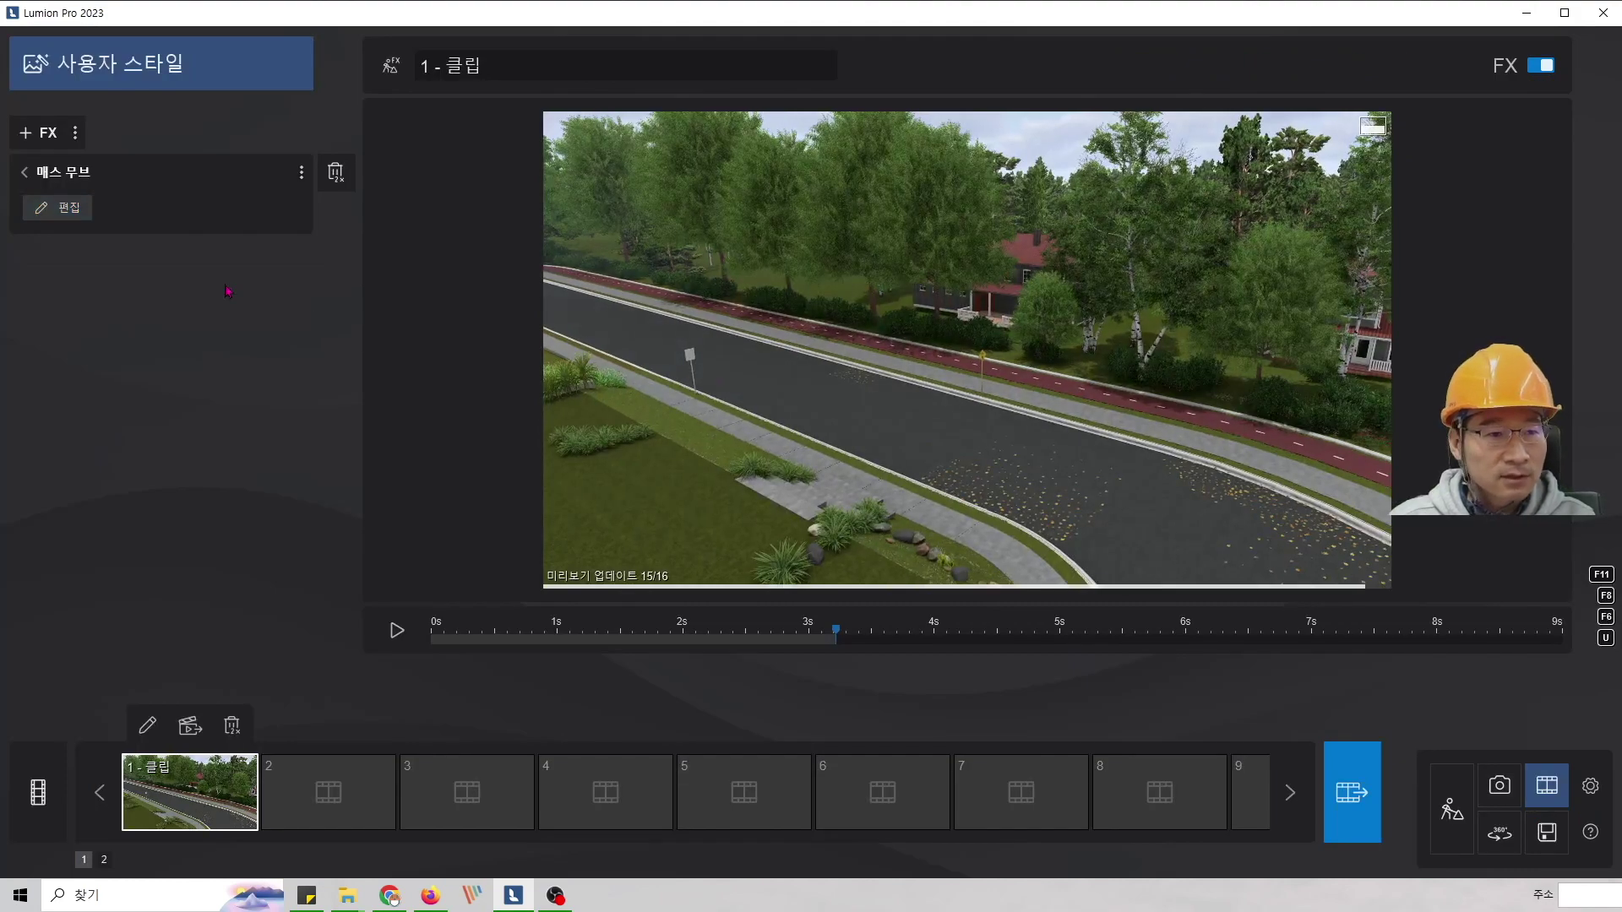
left_click(59, 208)
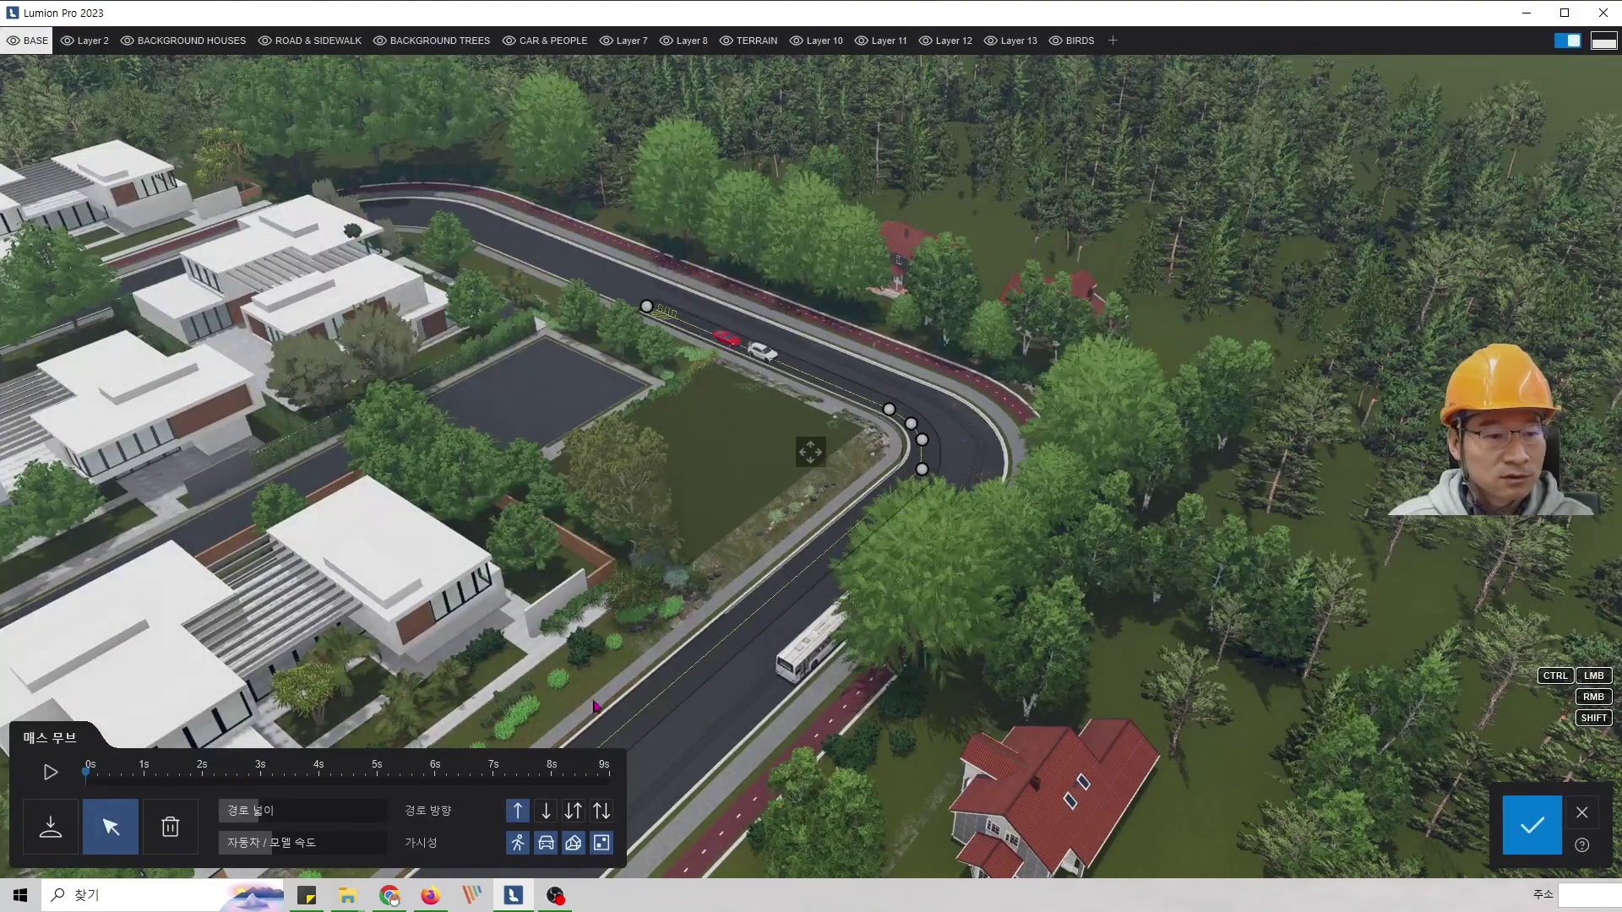
left_click(1581, 816)
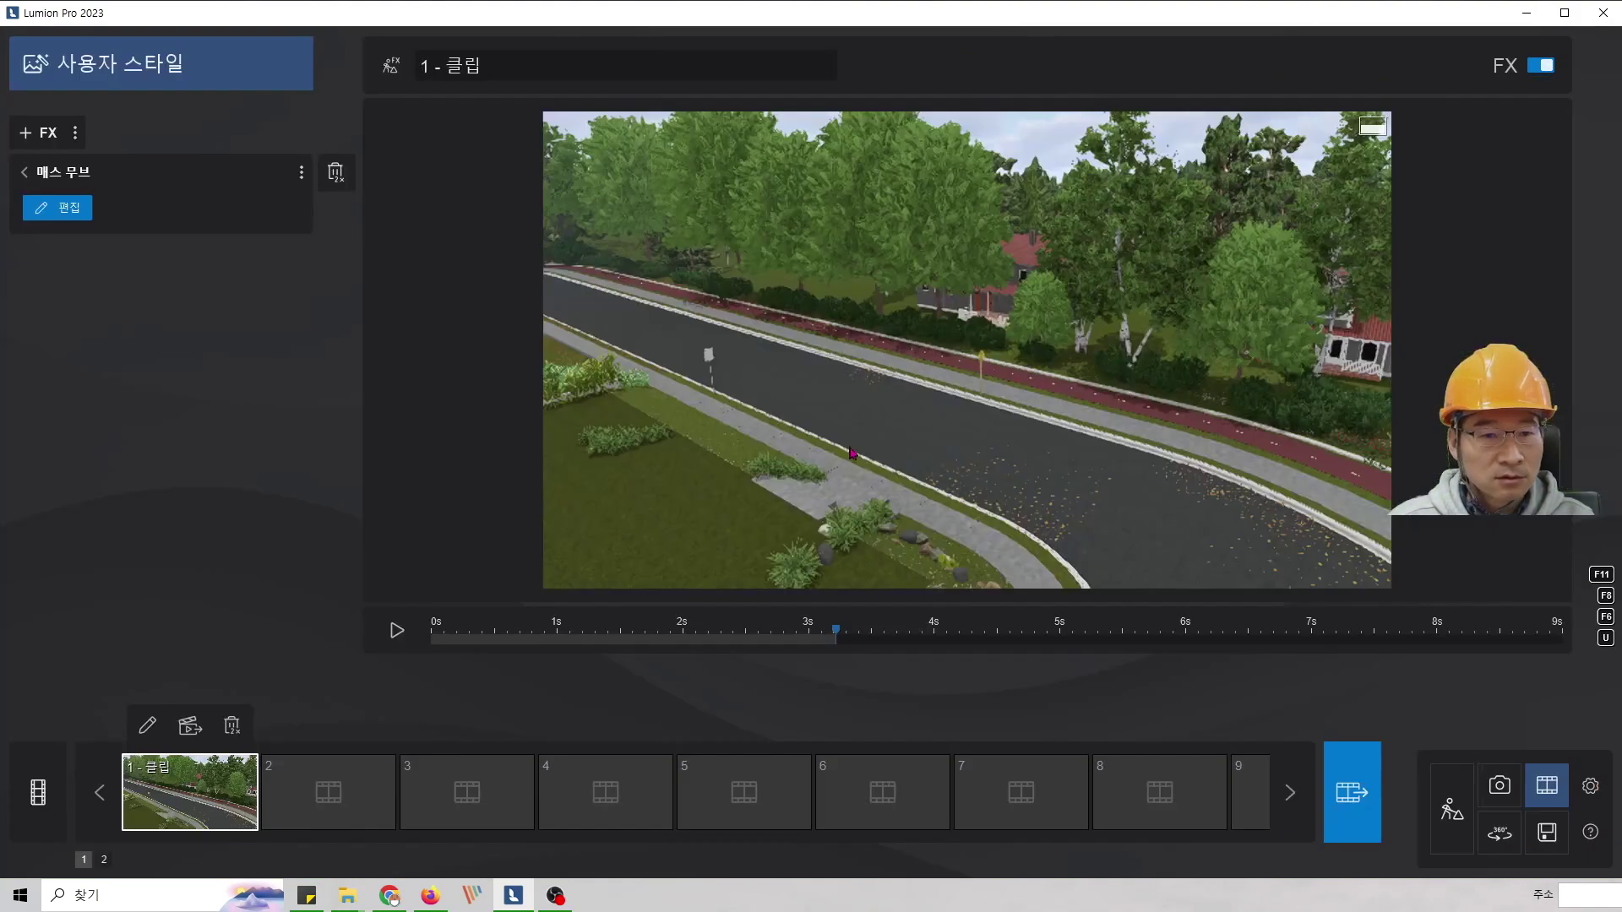
left_click(60, 208)
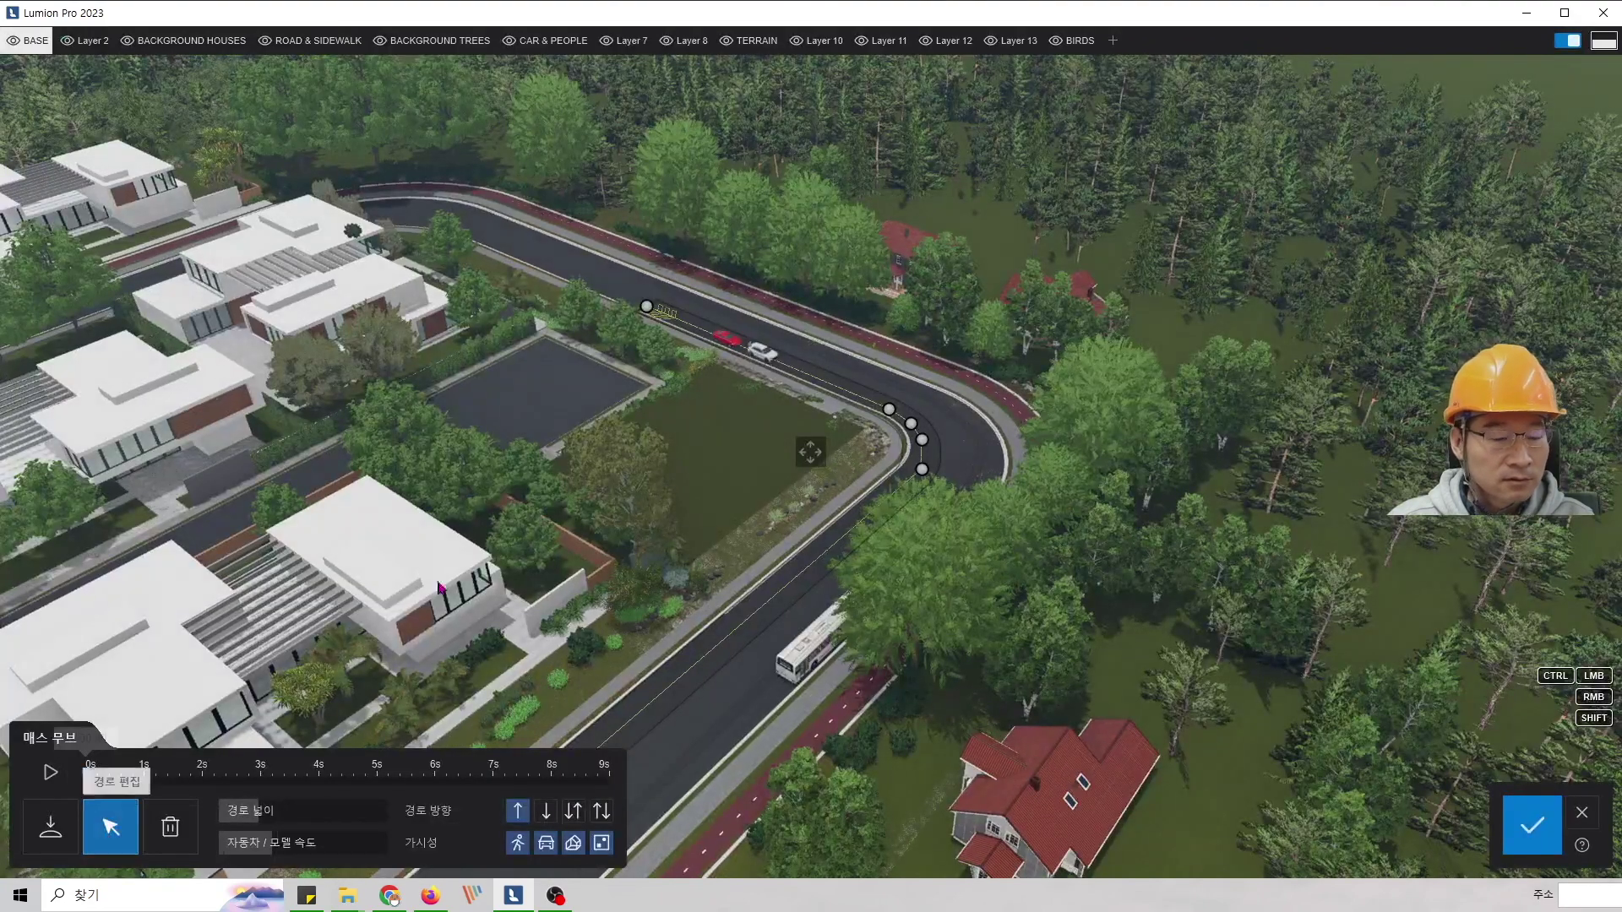
right_click_drag(68, 684, 70, 707)
right_click_drag(755, 470, 681, 416)
scroll(757, 456, "up", 3)
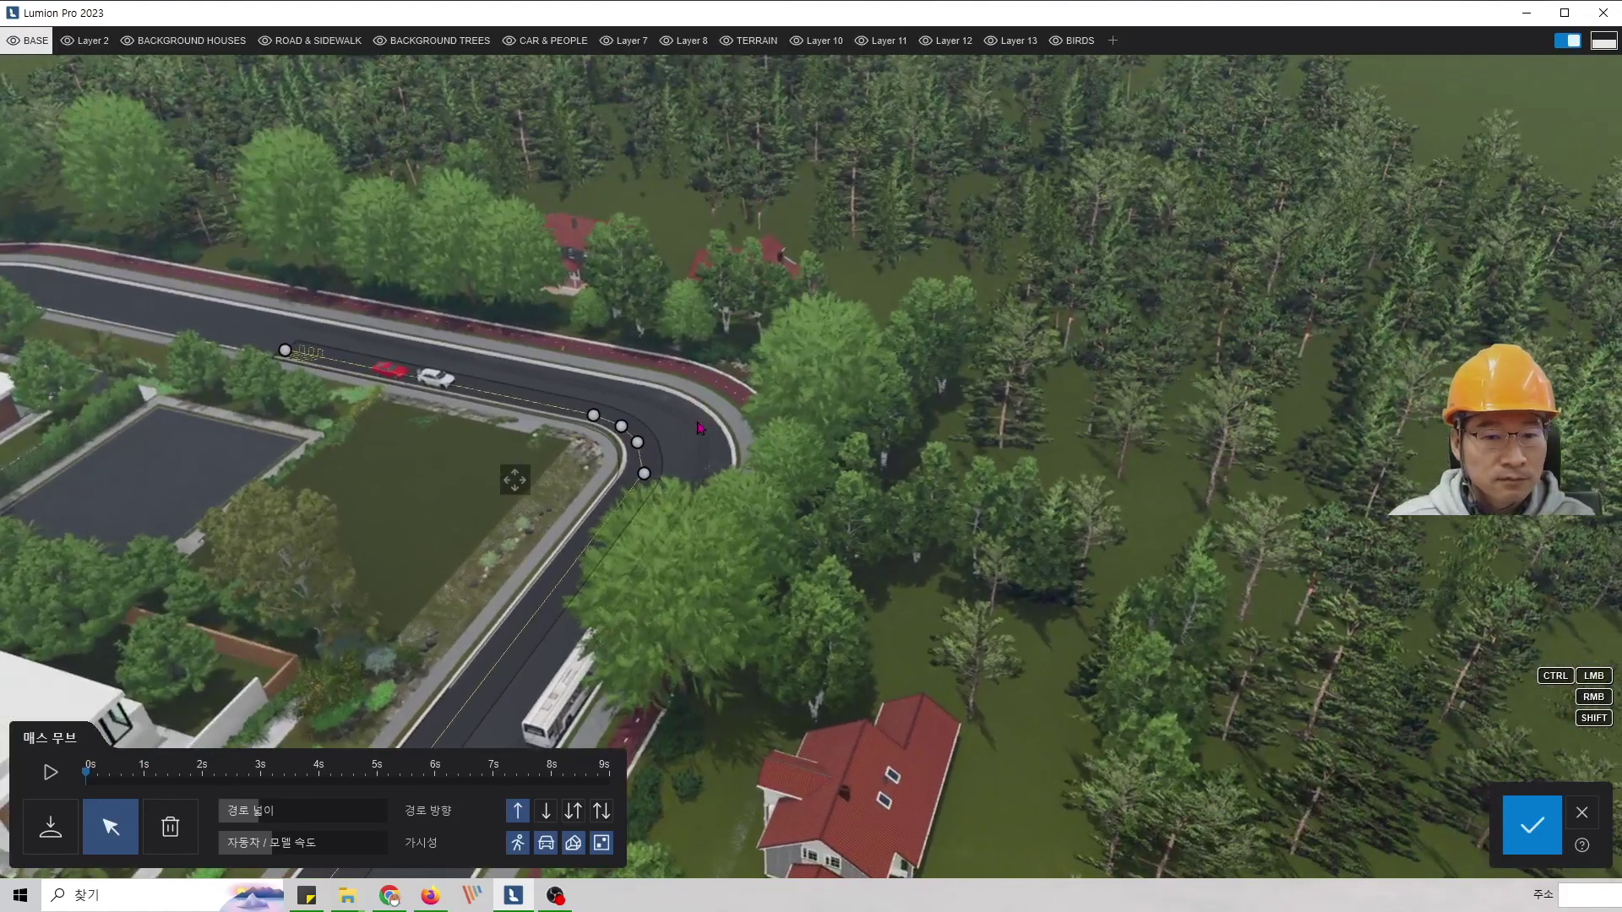
left_click(1581, 813)
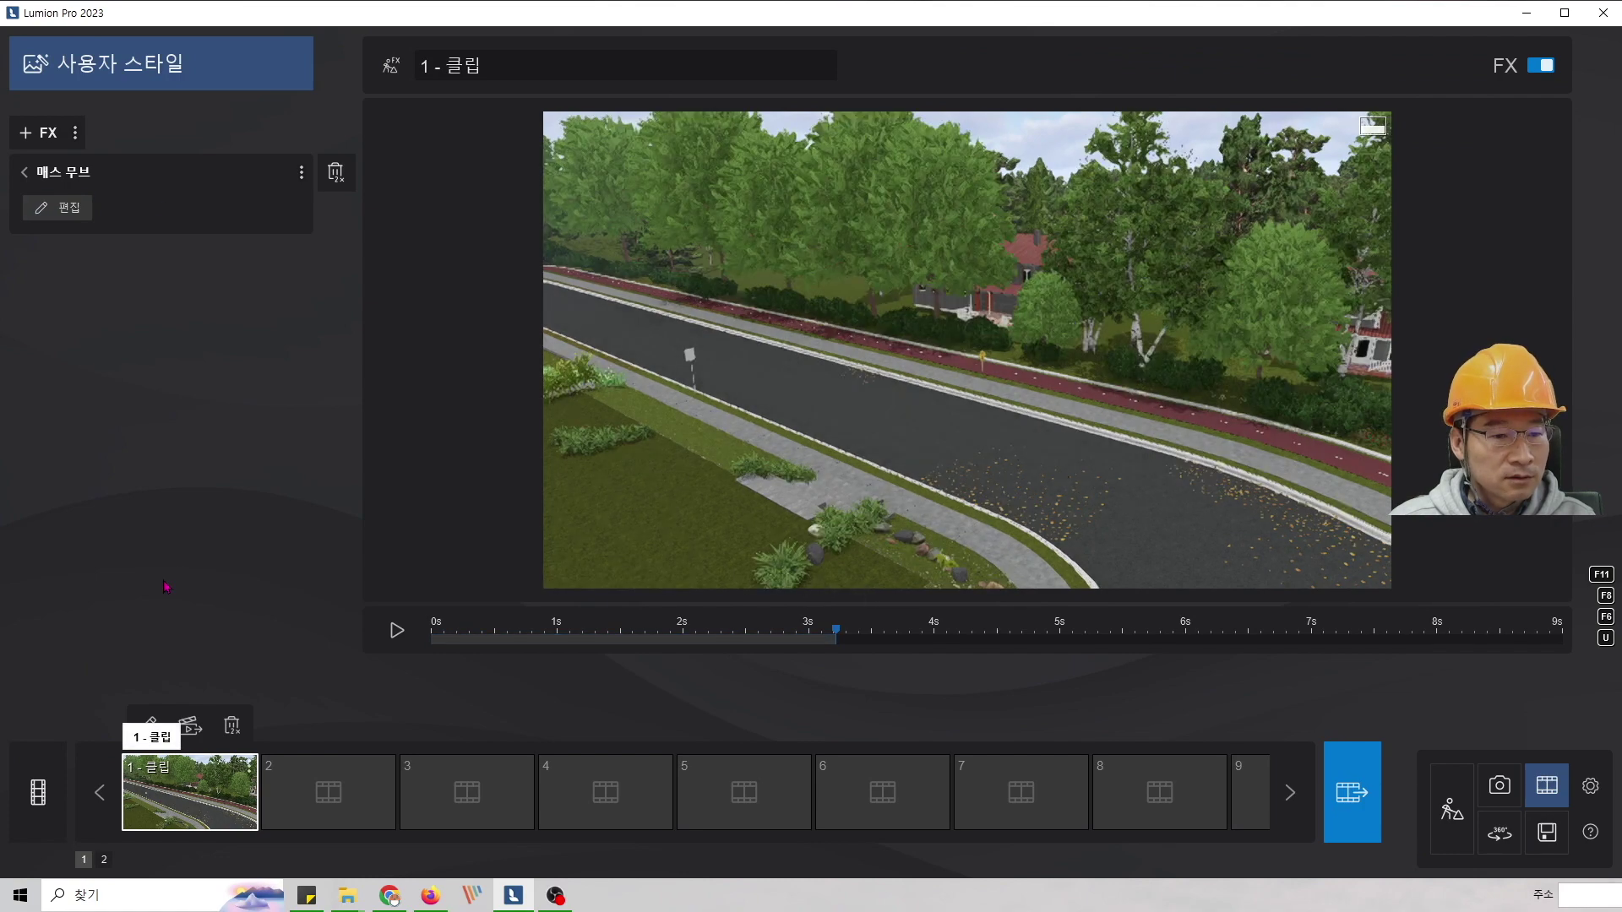
- Preview the two cars' movement in the path editor and return to the clip's effects
left_click(57, 208)
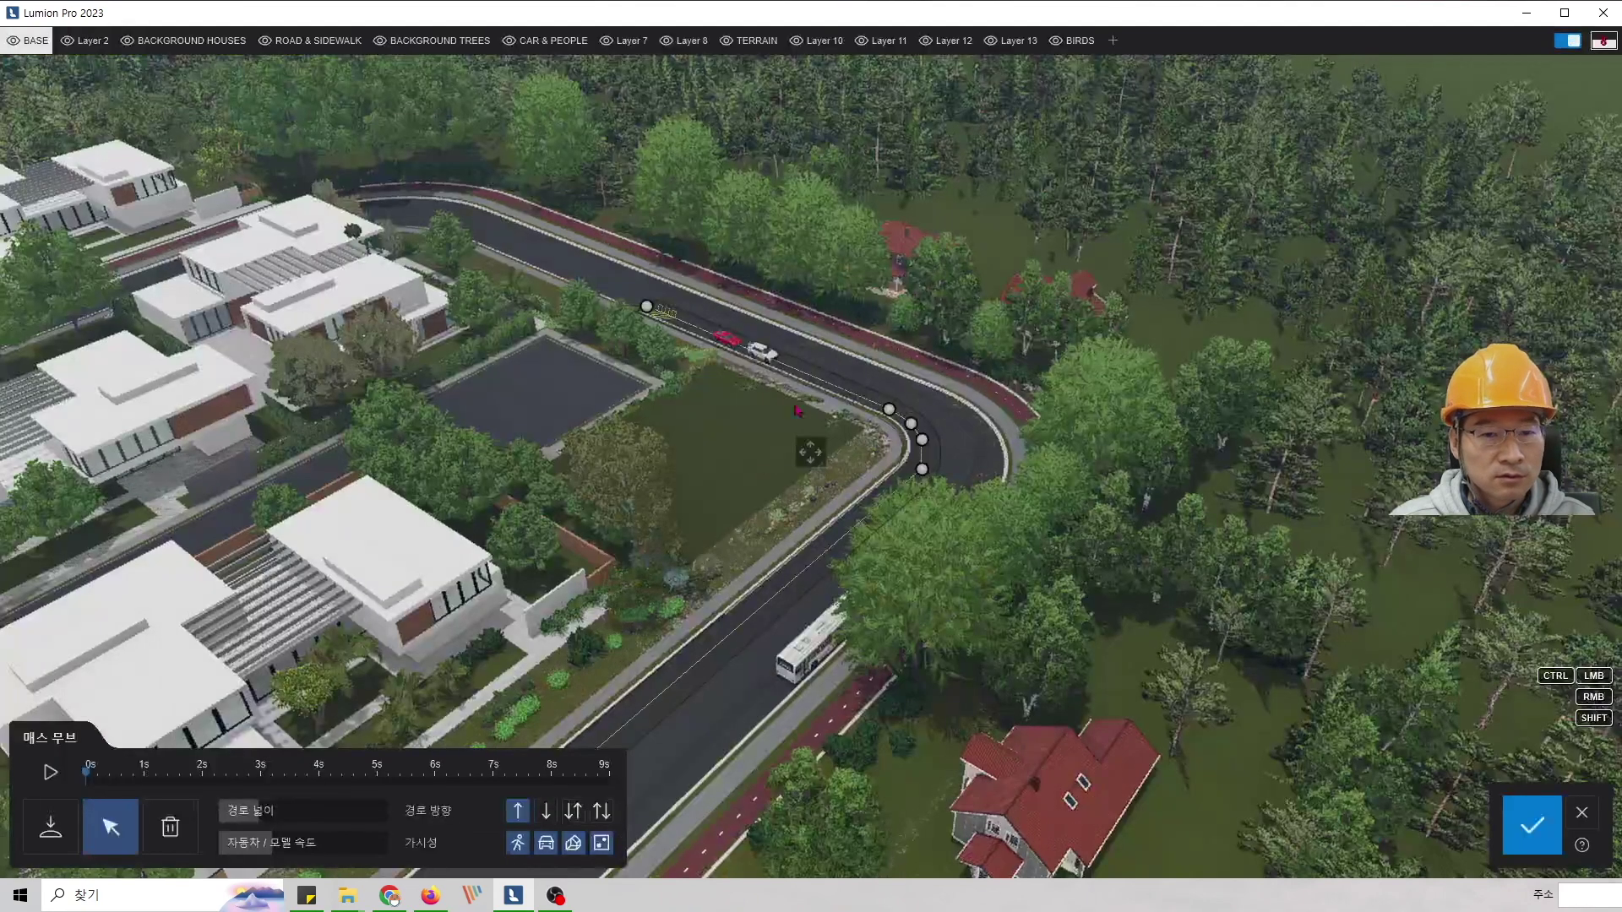
scroll(801, 539, "up", 4)
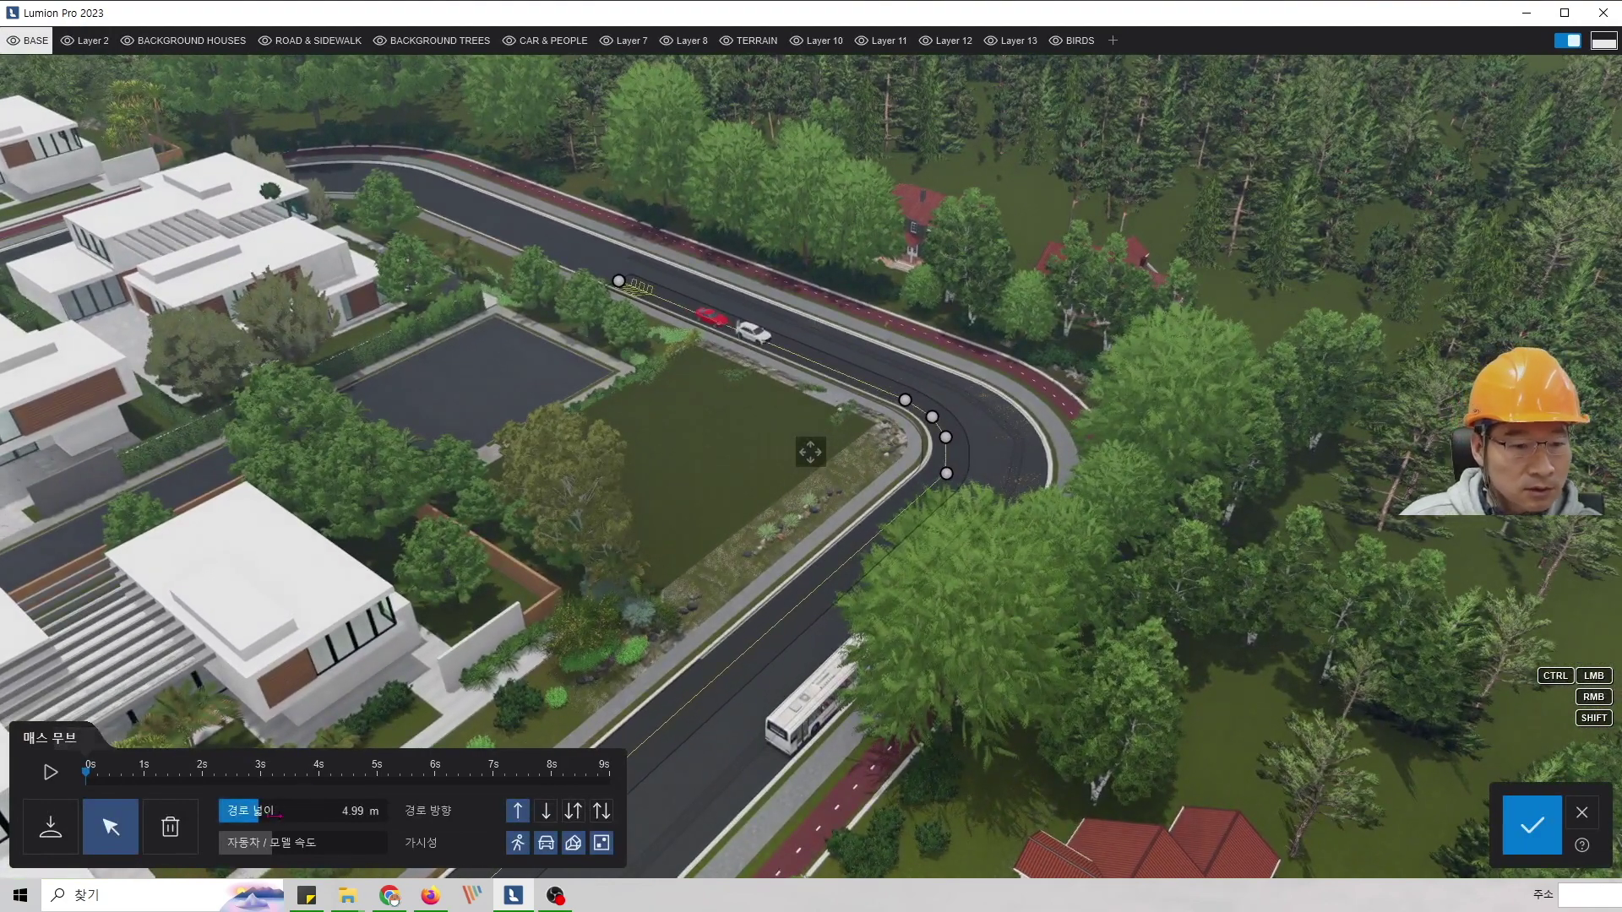
left_click_drag(269, 813, 263, 813)
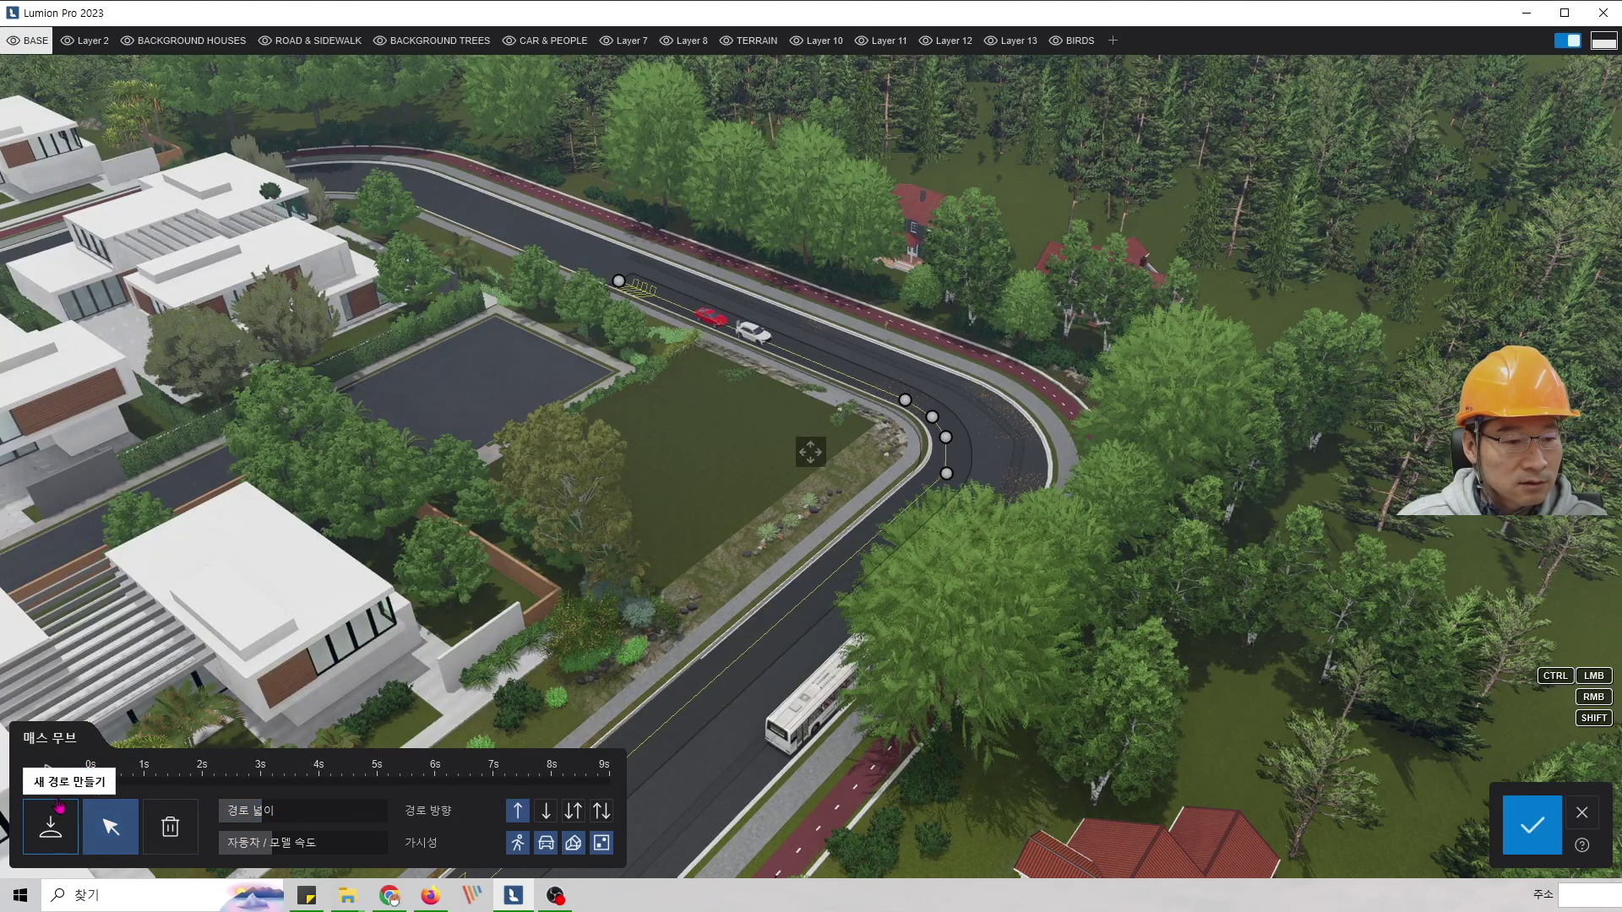
left_click(50, 774)
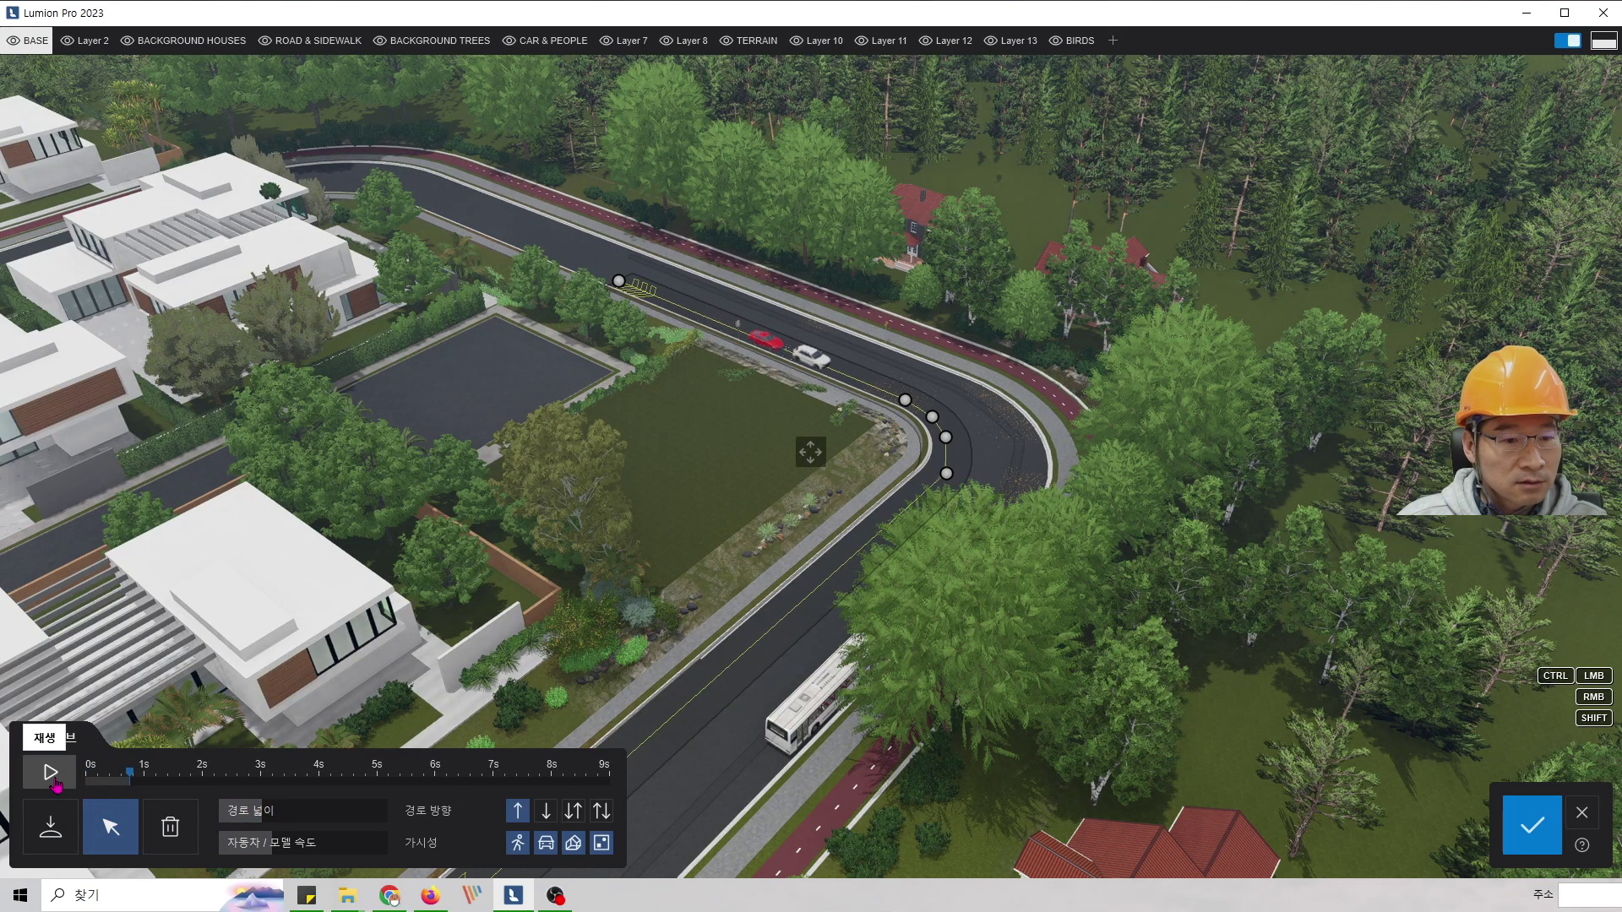
left_click(1528, 821)
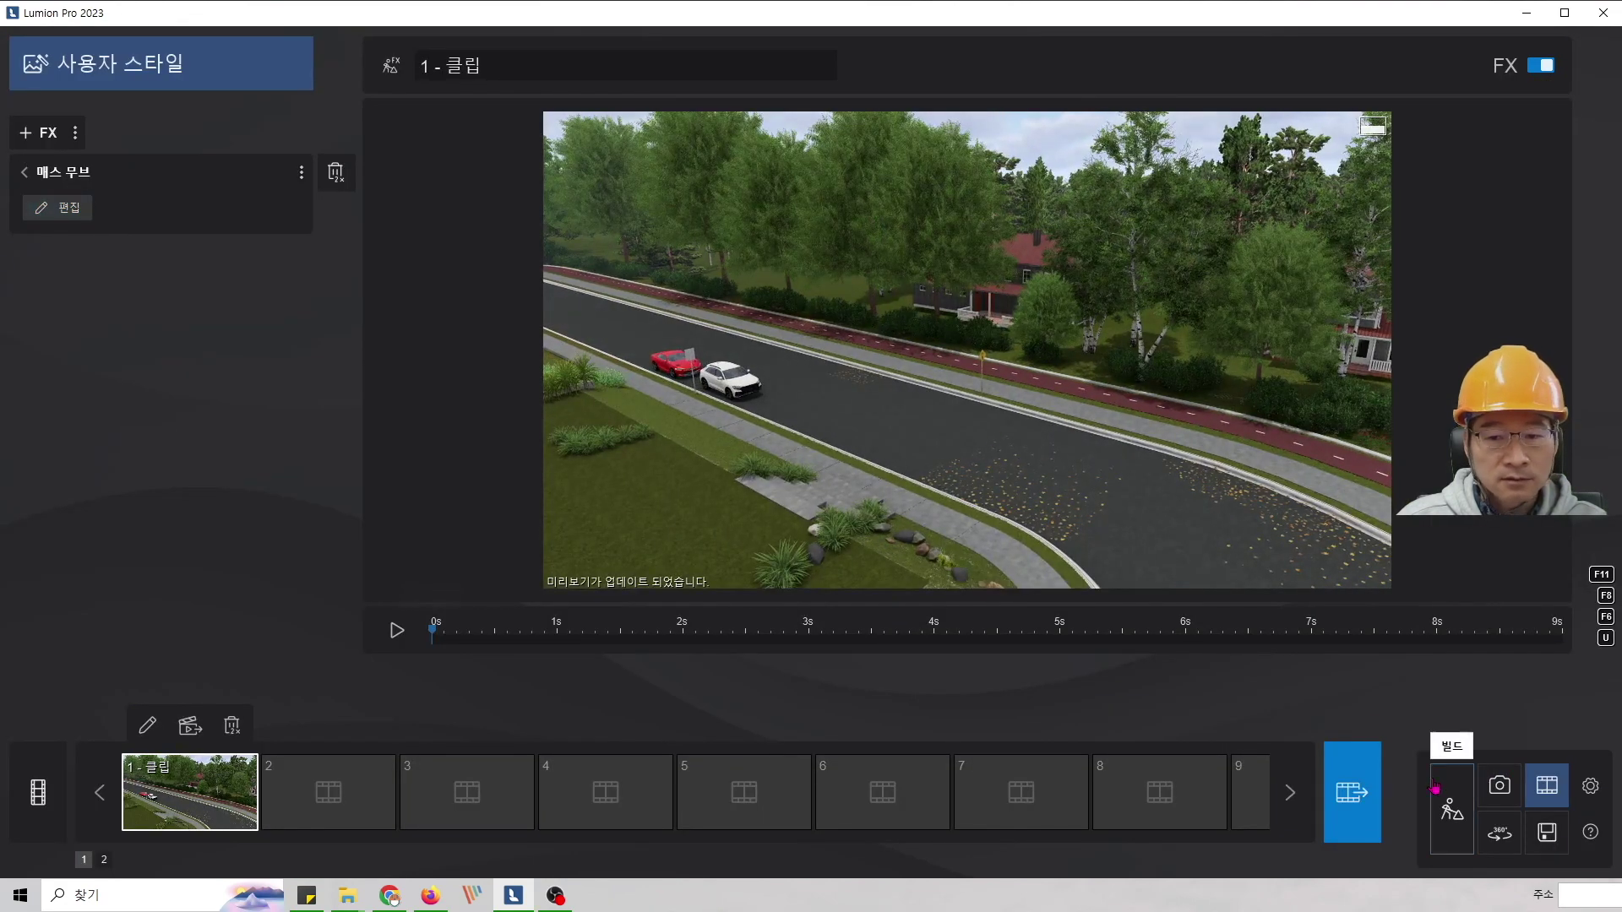
left_click(1451, 807)
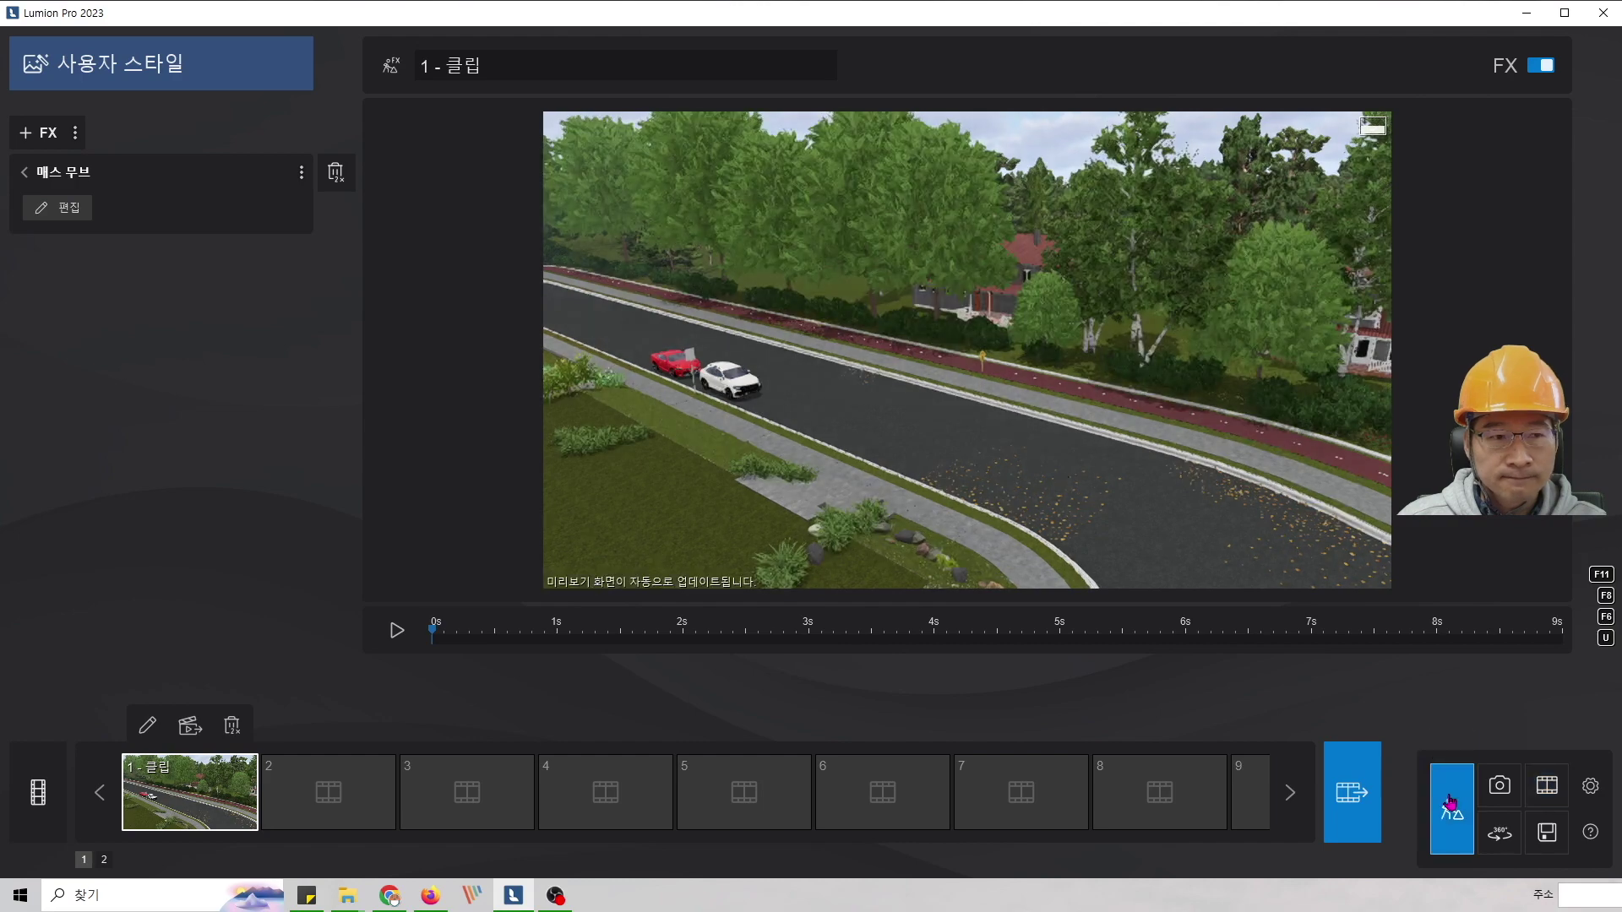
left_click(1548, 801)
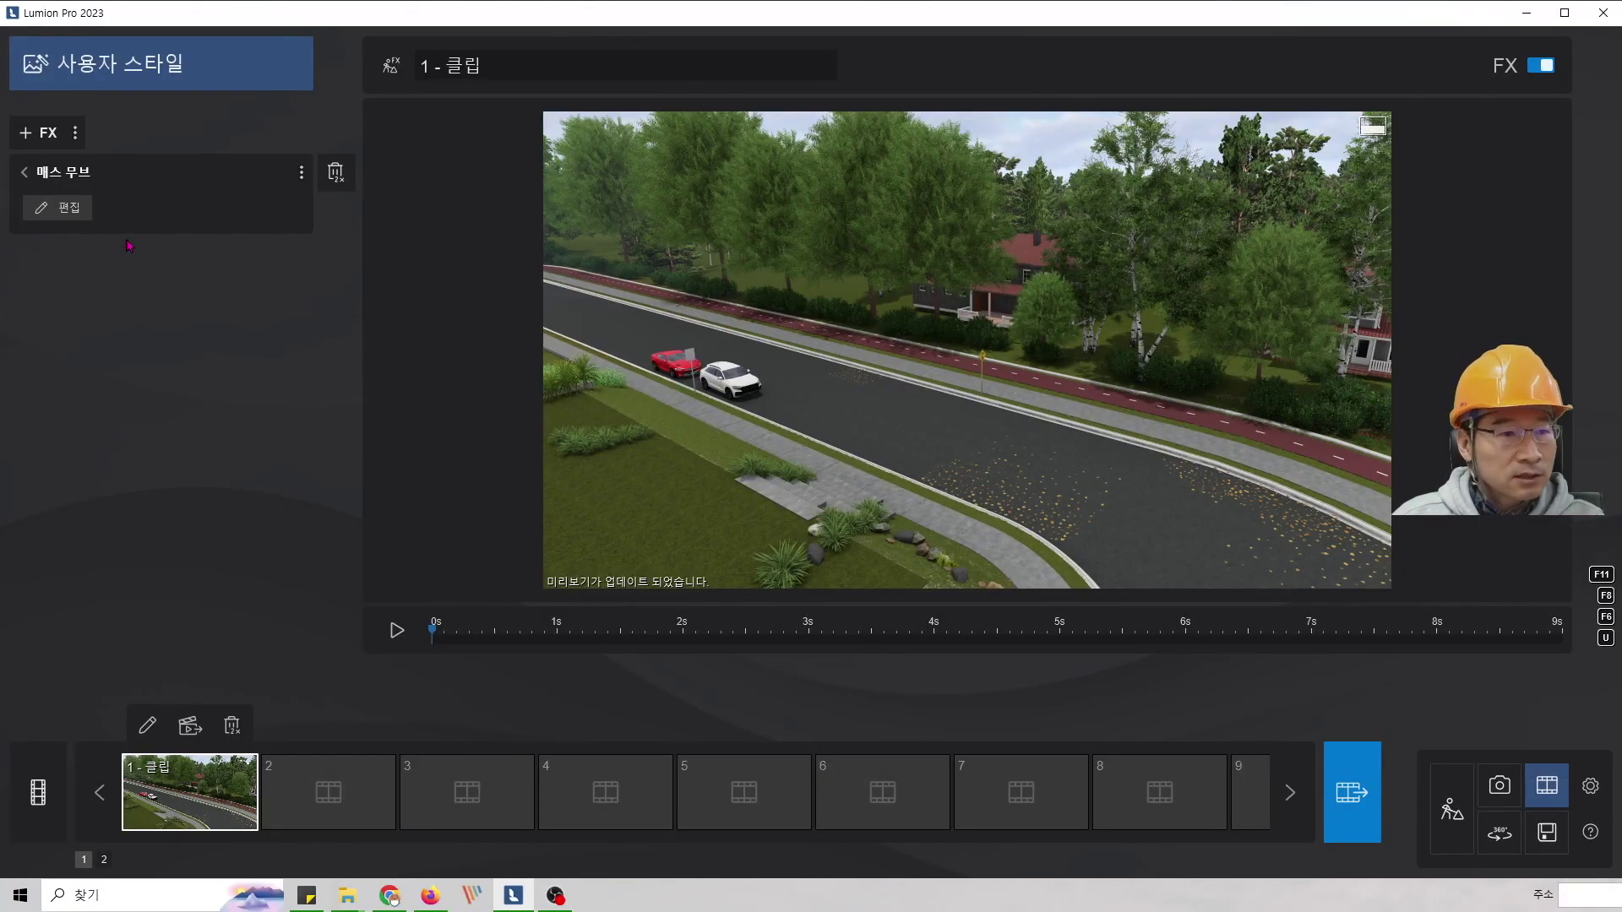
- Select the new outer path in the bus's lane and set its width to about 3.91 m
left_click(57, 207)
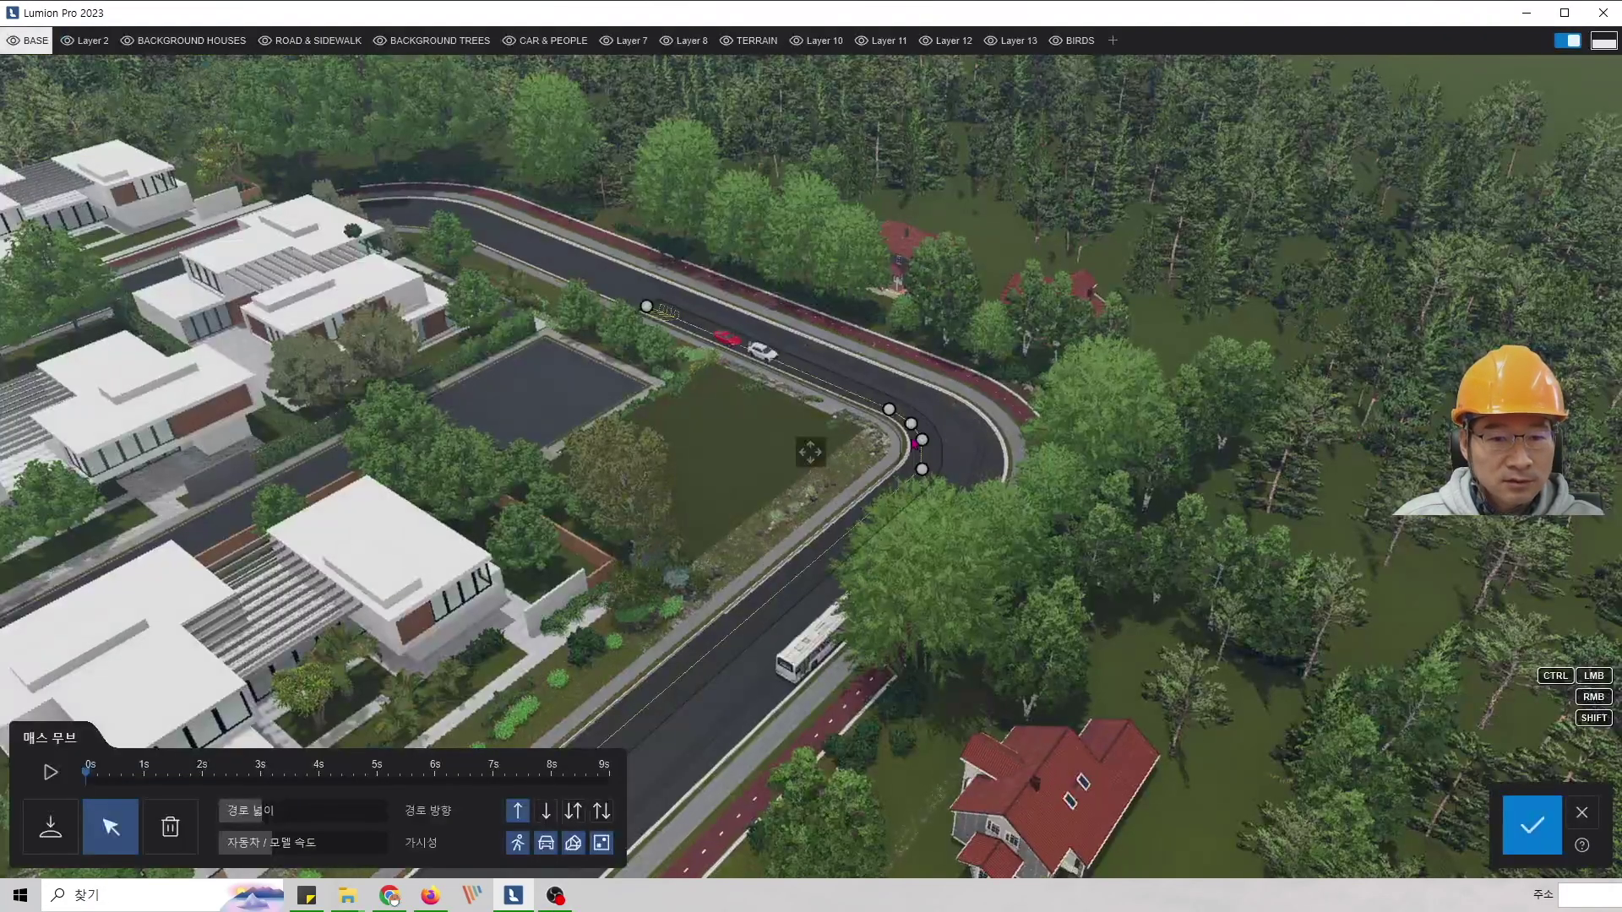
left_click(850, 370)
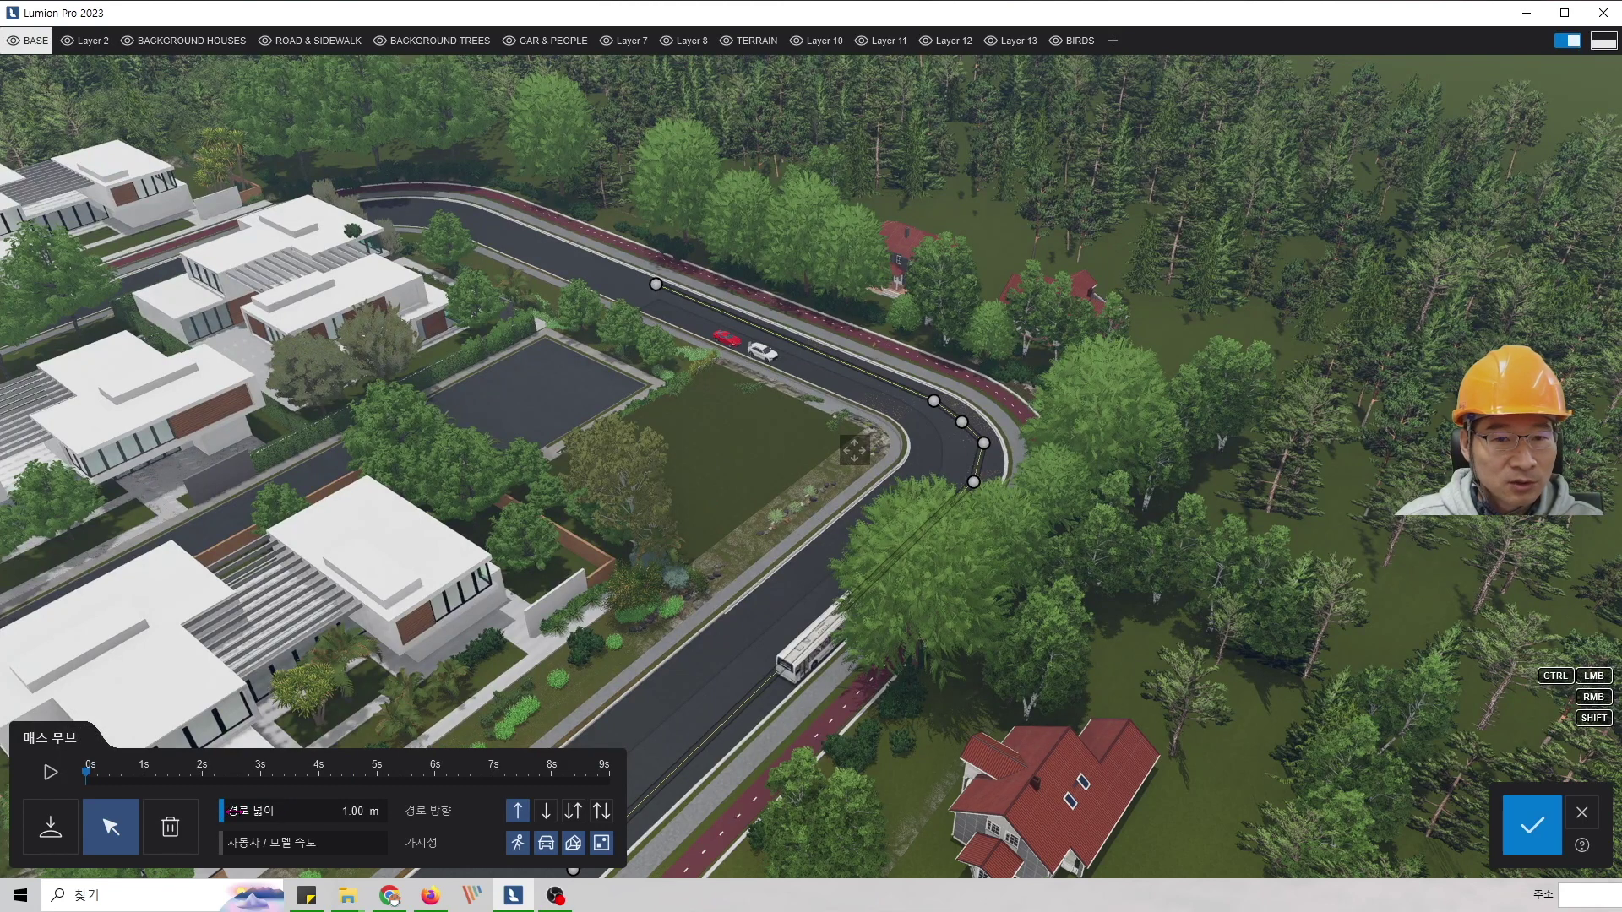
left_click_drag(232, 810, 239, 812)
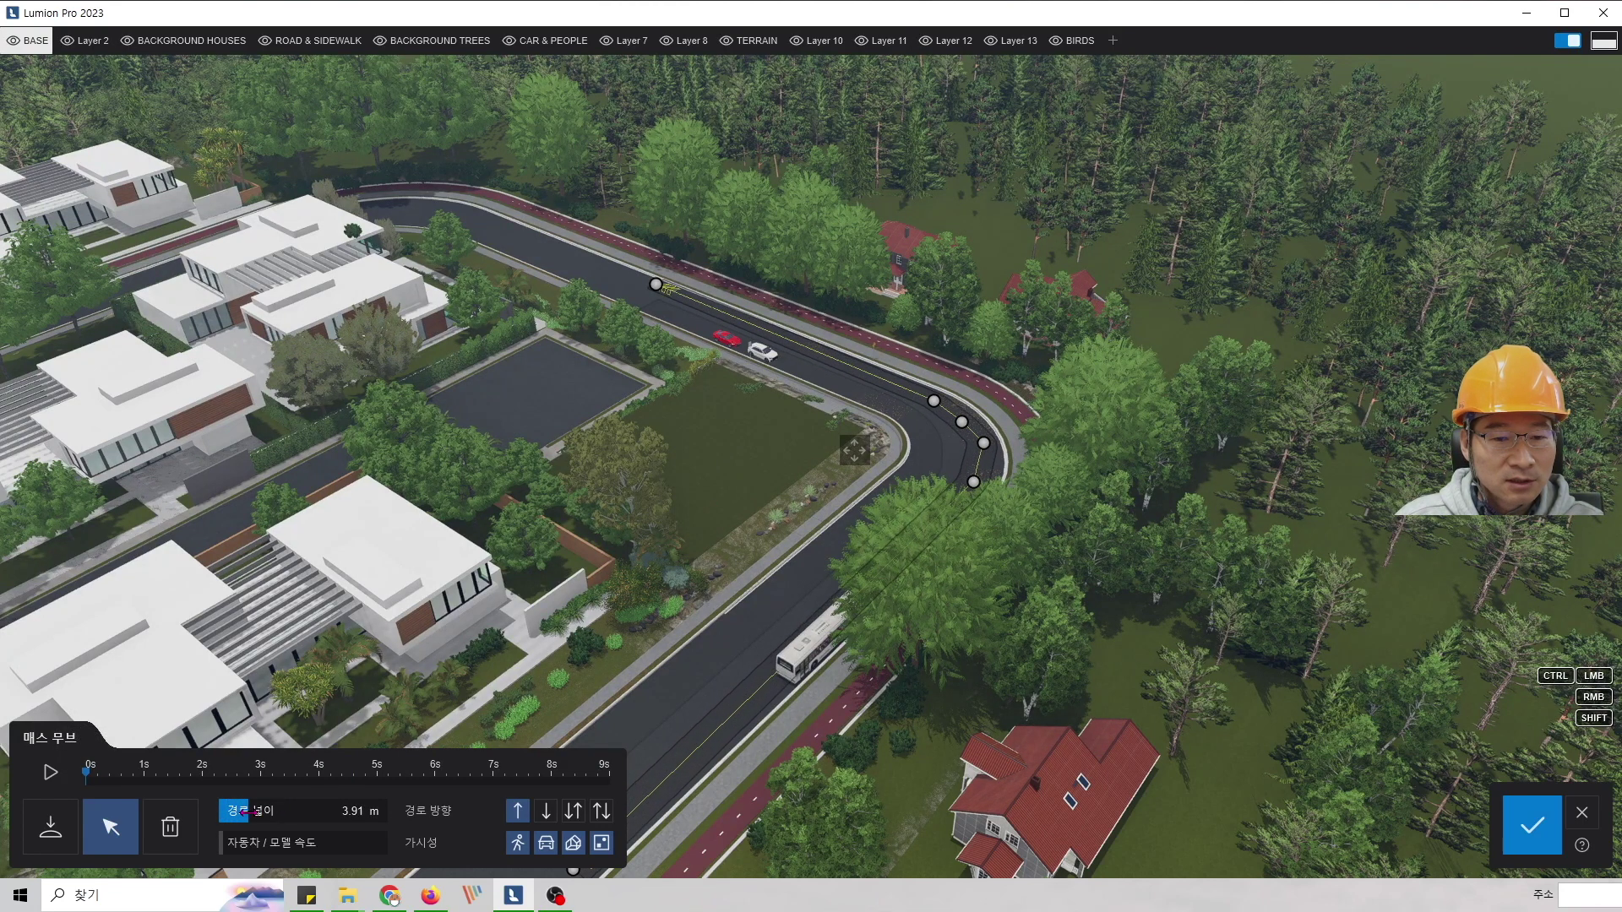
left_click(983, 443)
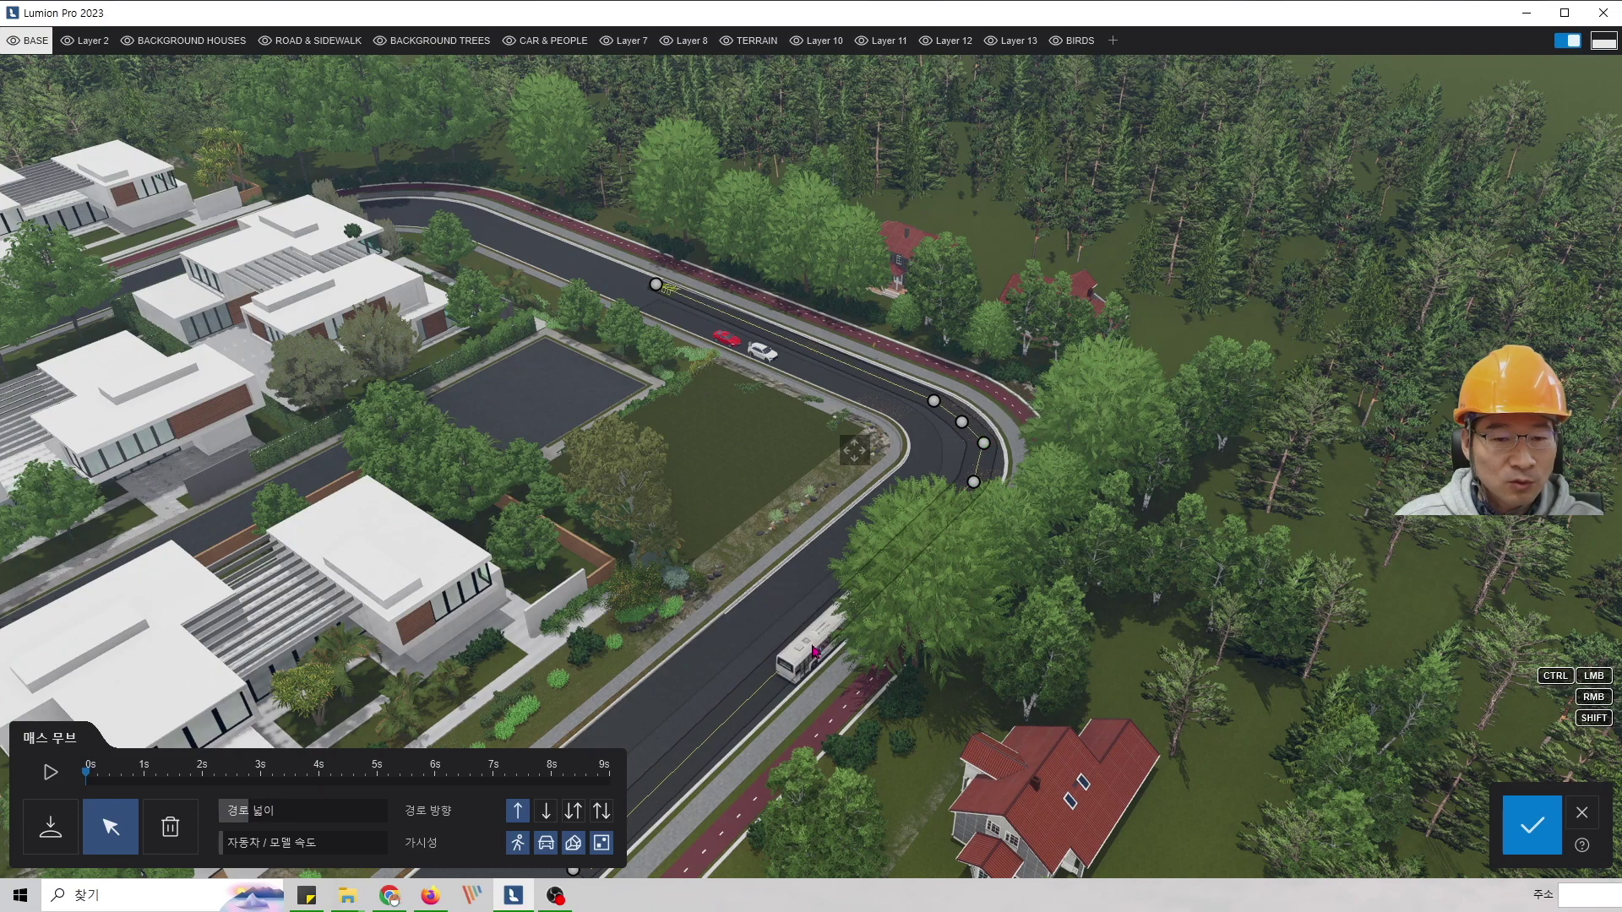
- Widen the outer path to cover the bus and the green car, and set its car/model speed to about 38.75 km/h
scroll(828, 627, "up", 3)
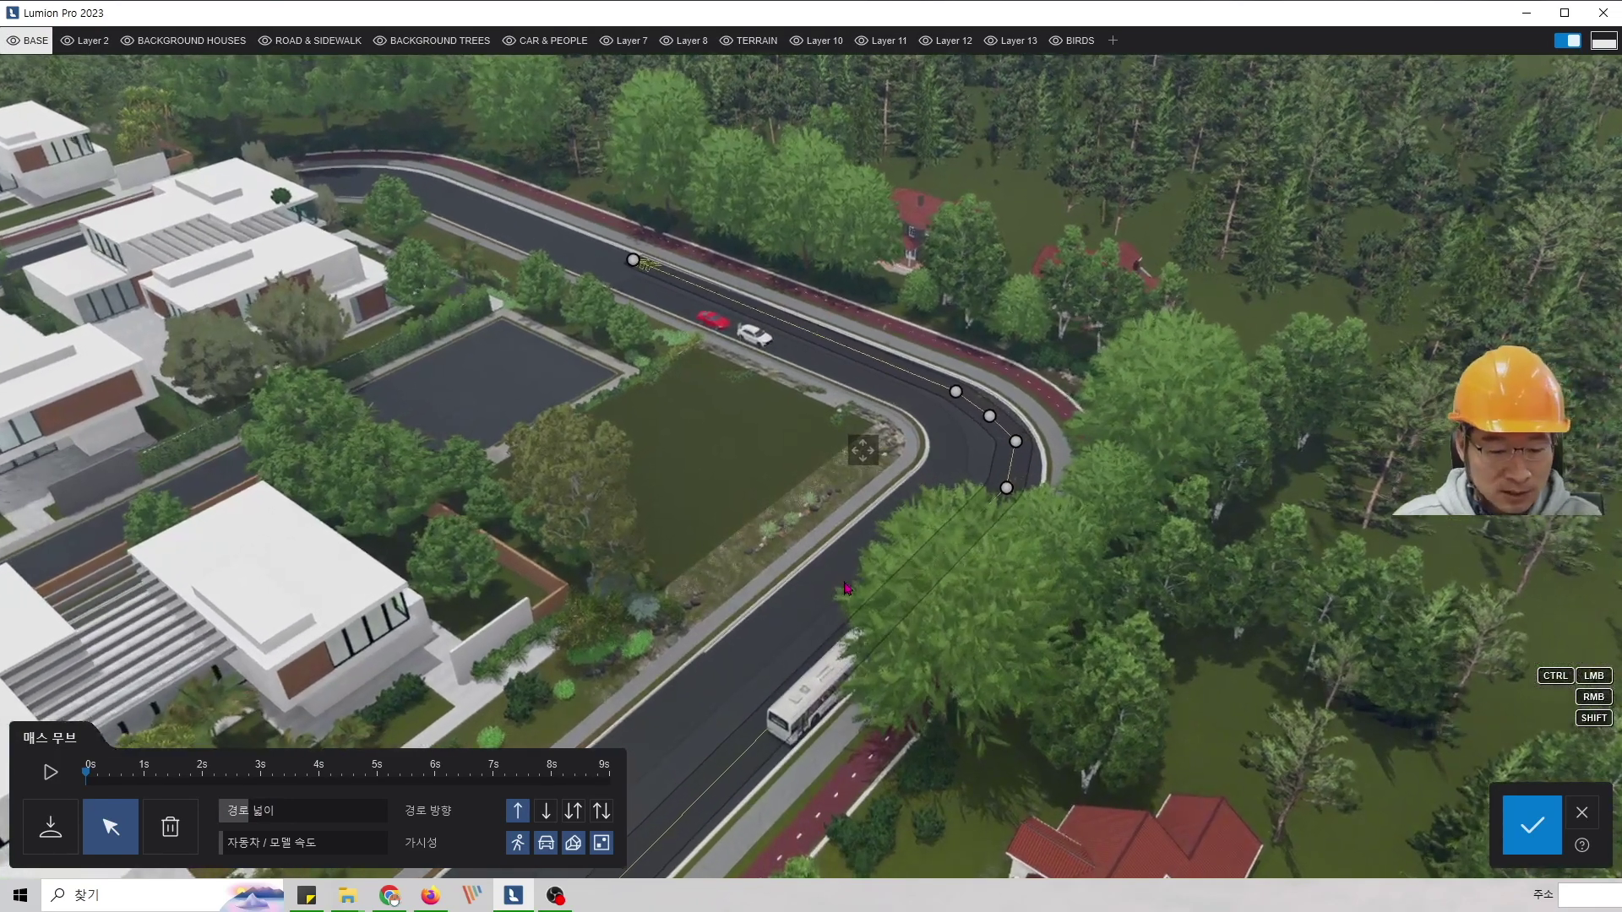
right_click_drag(828, 626, 828, 628)
scroll(828, 632, "up", 3)
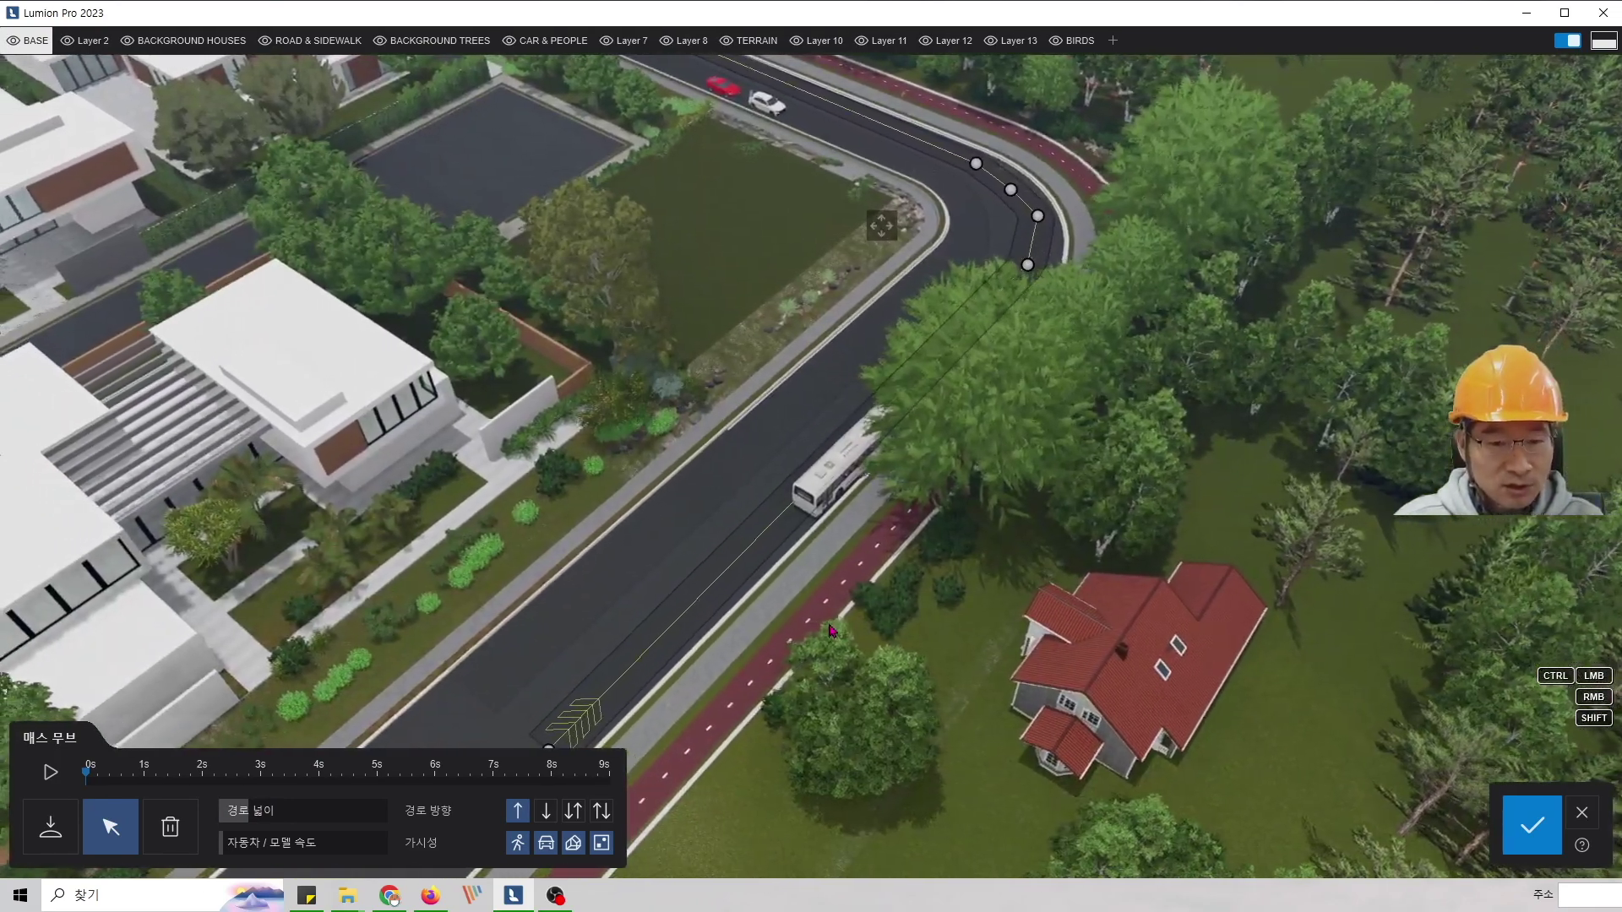
key("a")
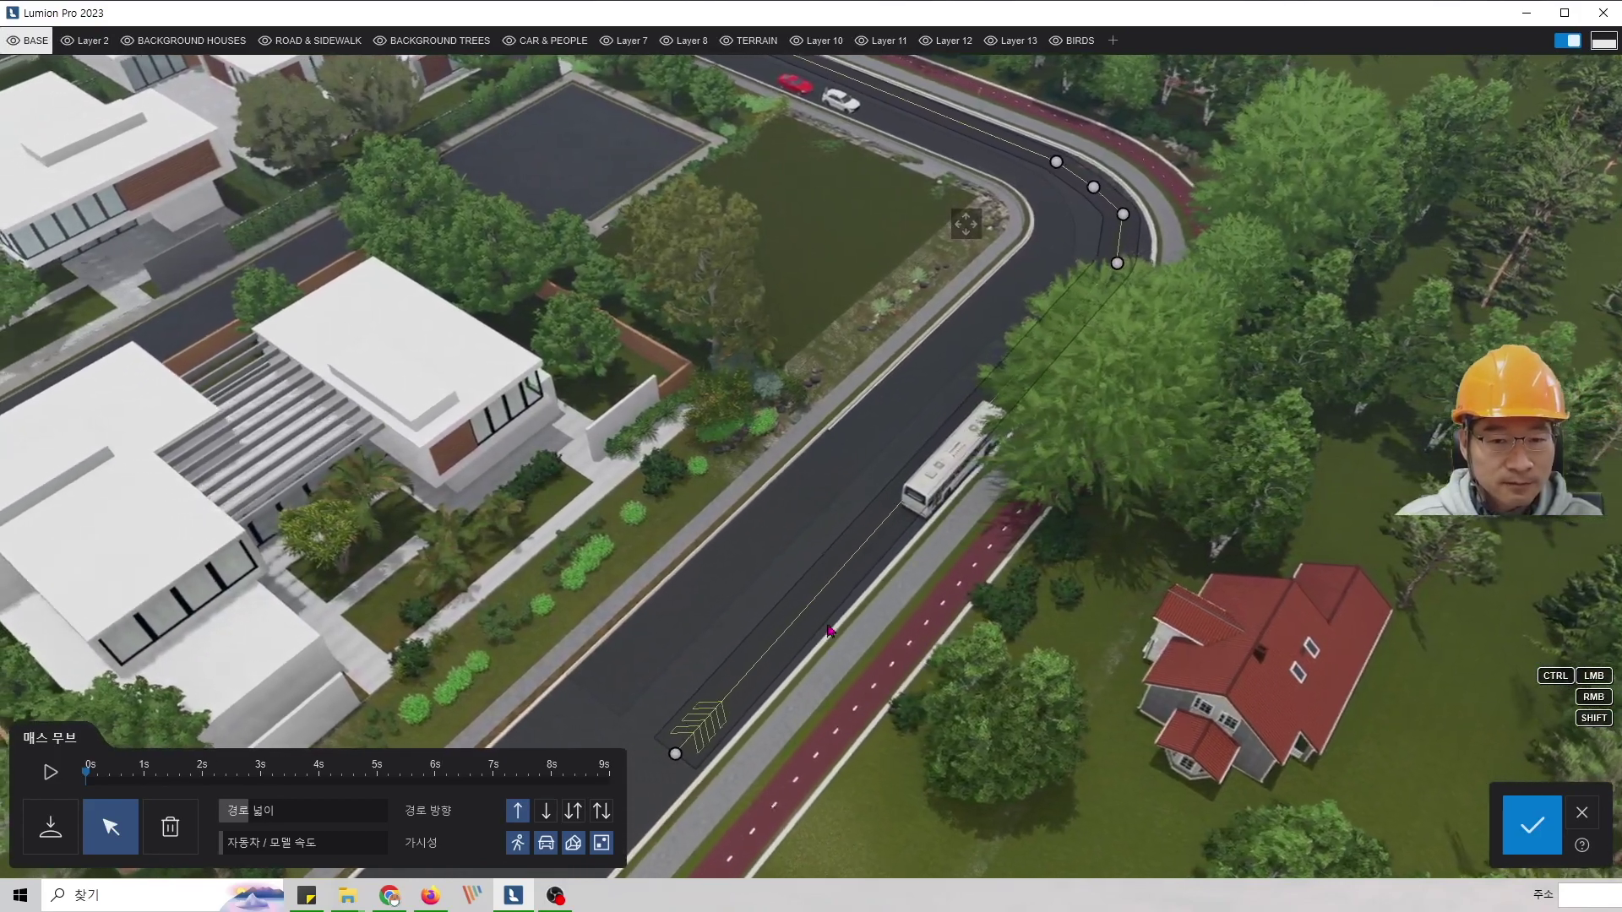
key("shift+w")
key("s")
key("s")
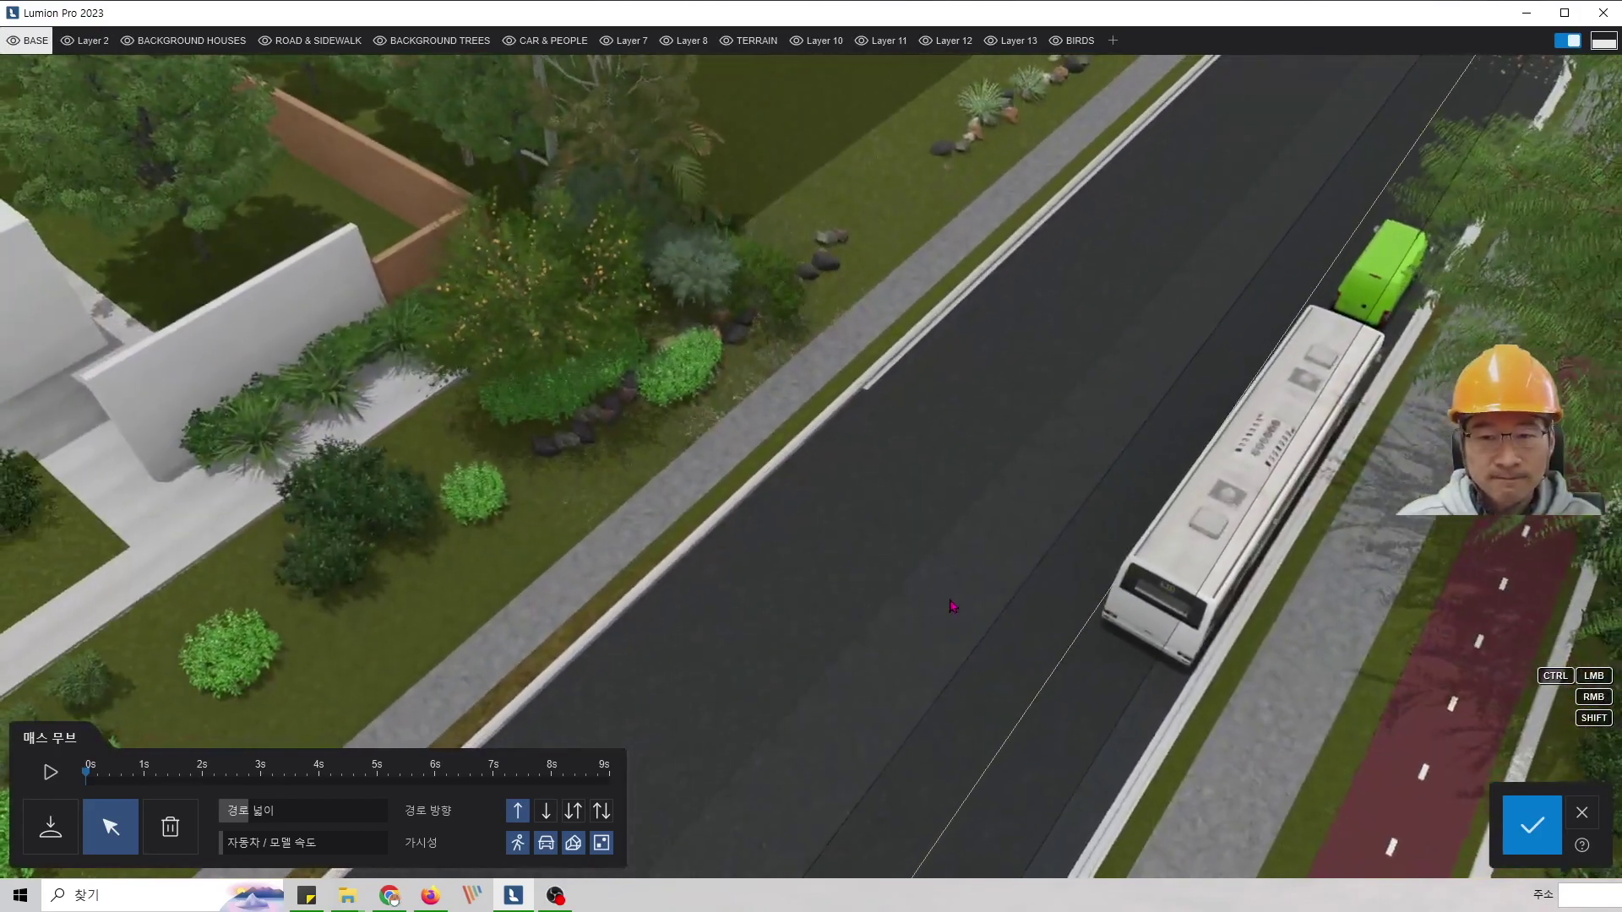
key("s")
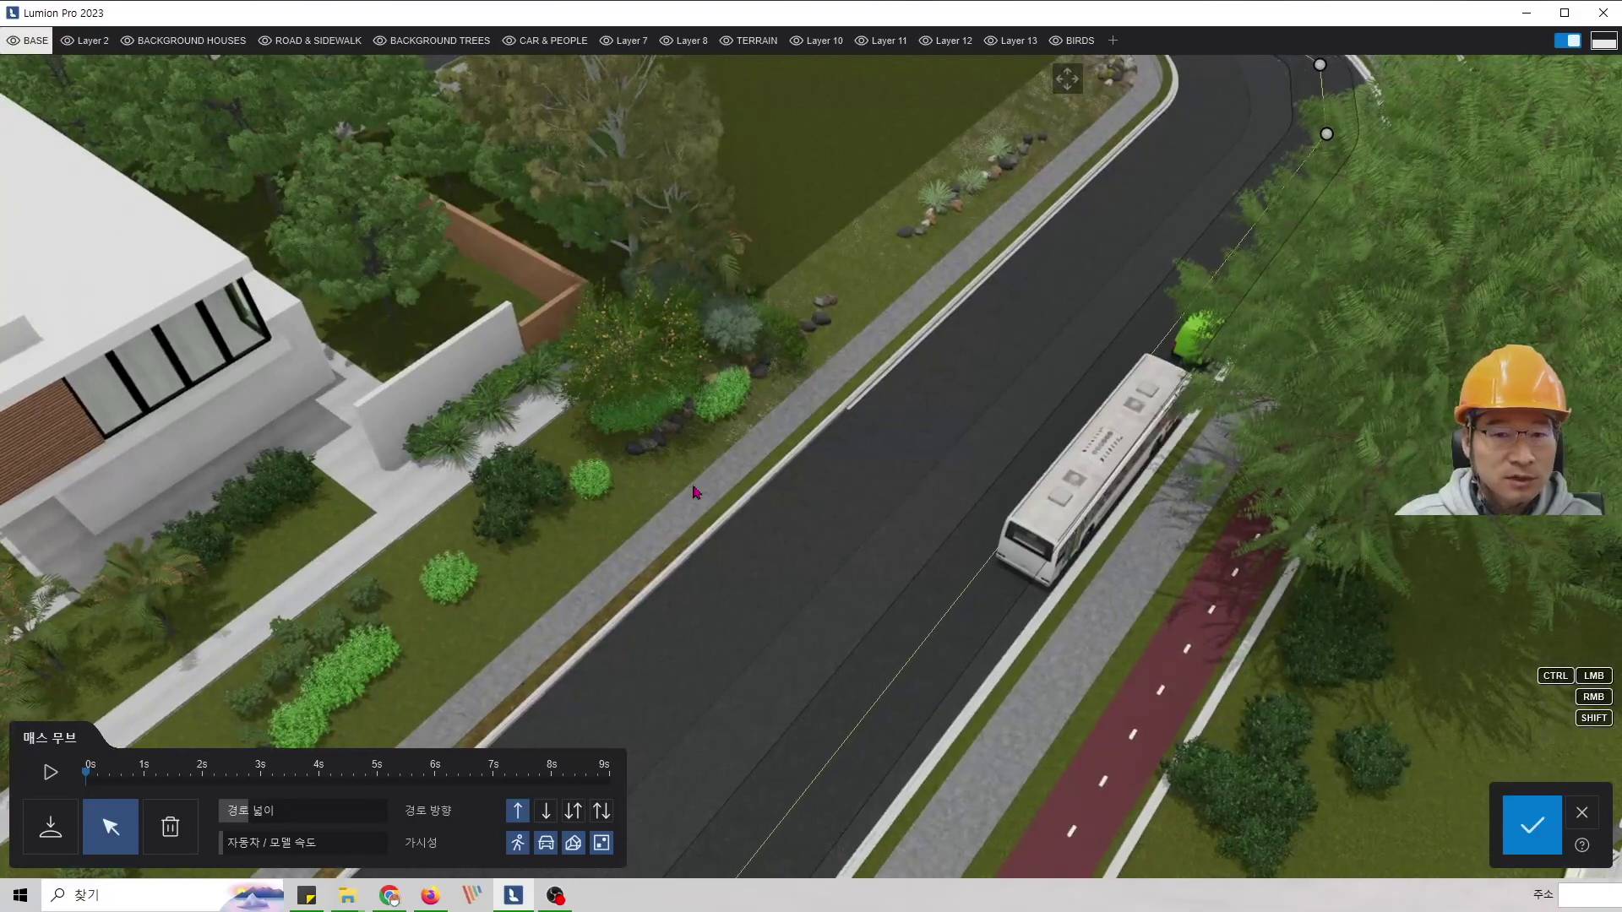
right_click_drag(694, 492, 838, 432)
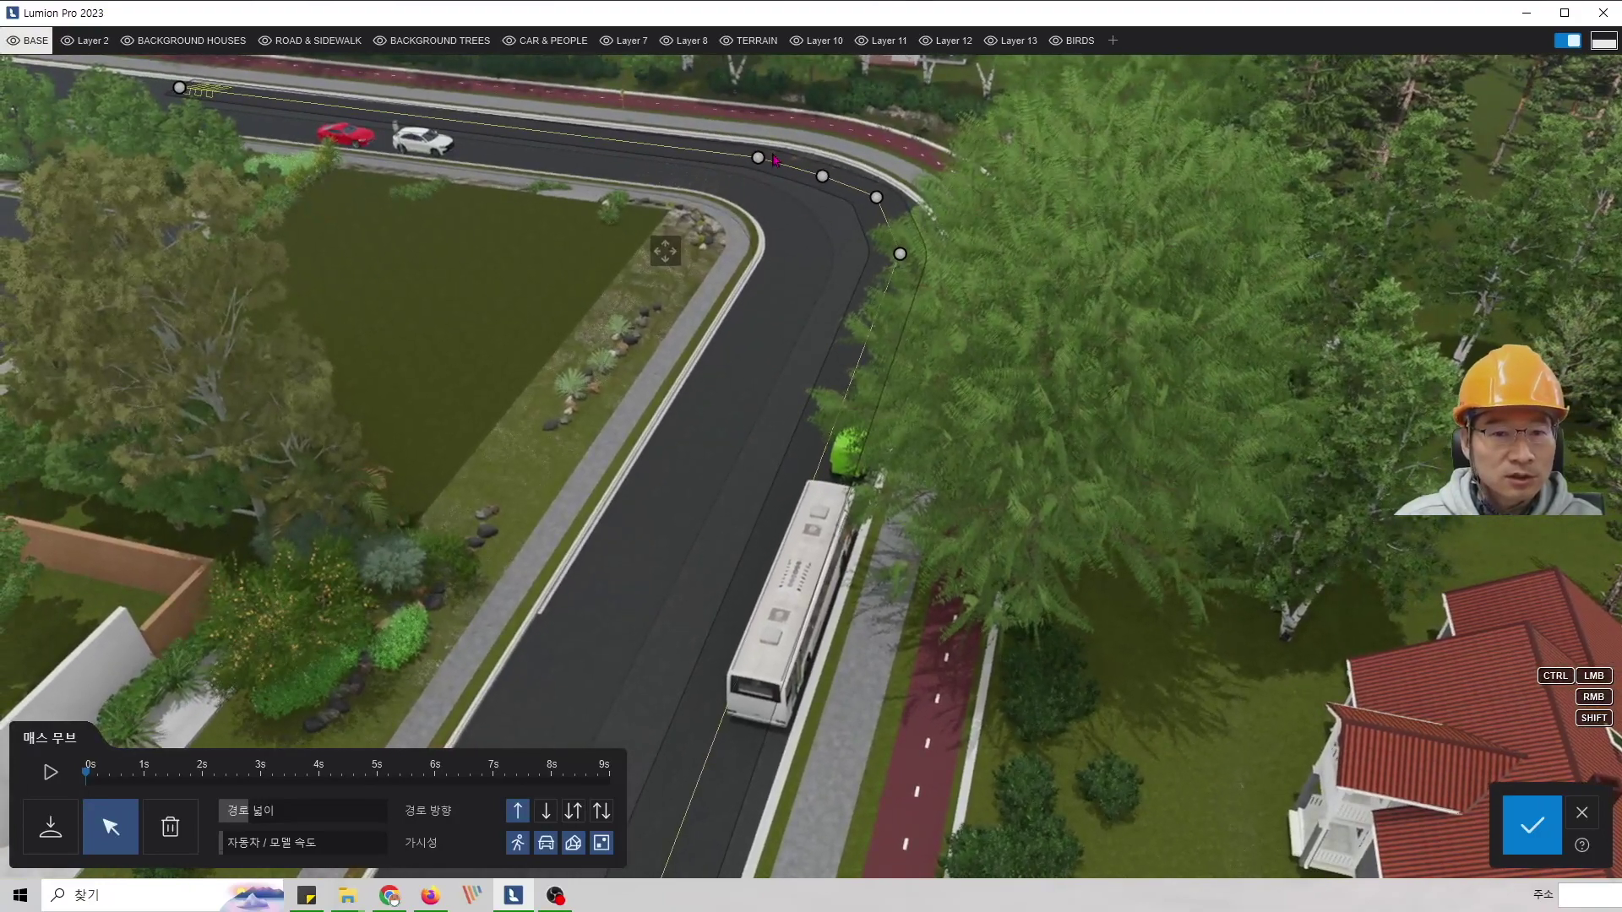
left_click_drag(250, 814, 269, 815)
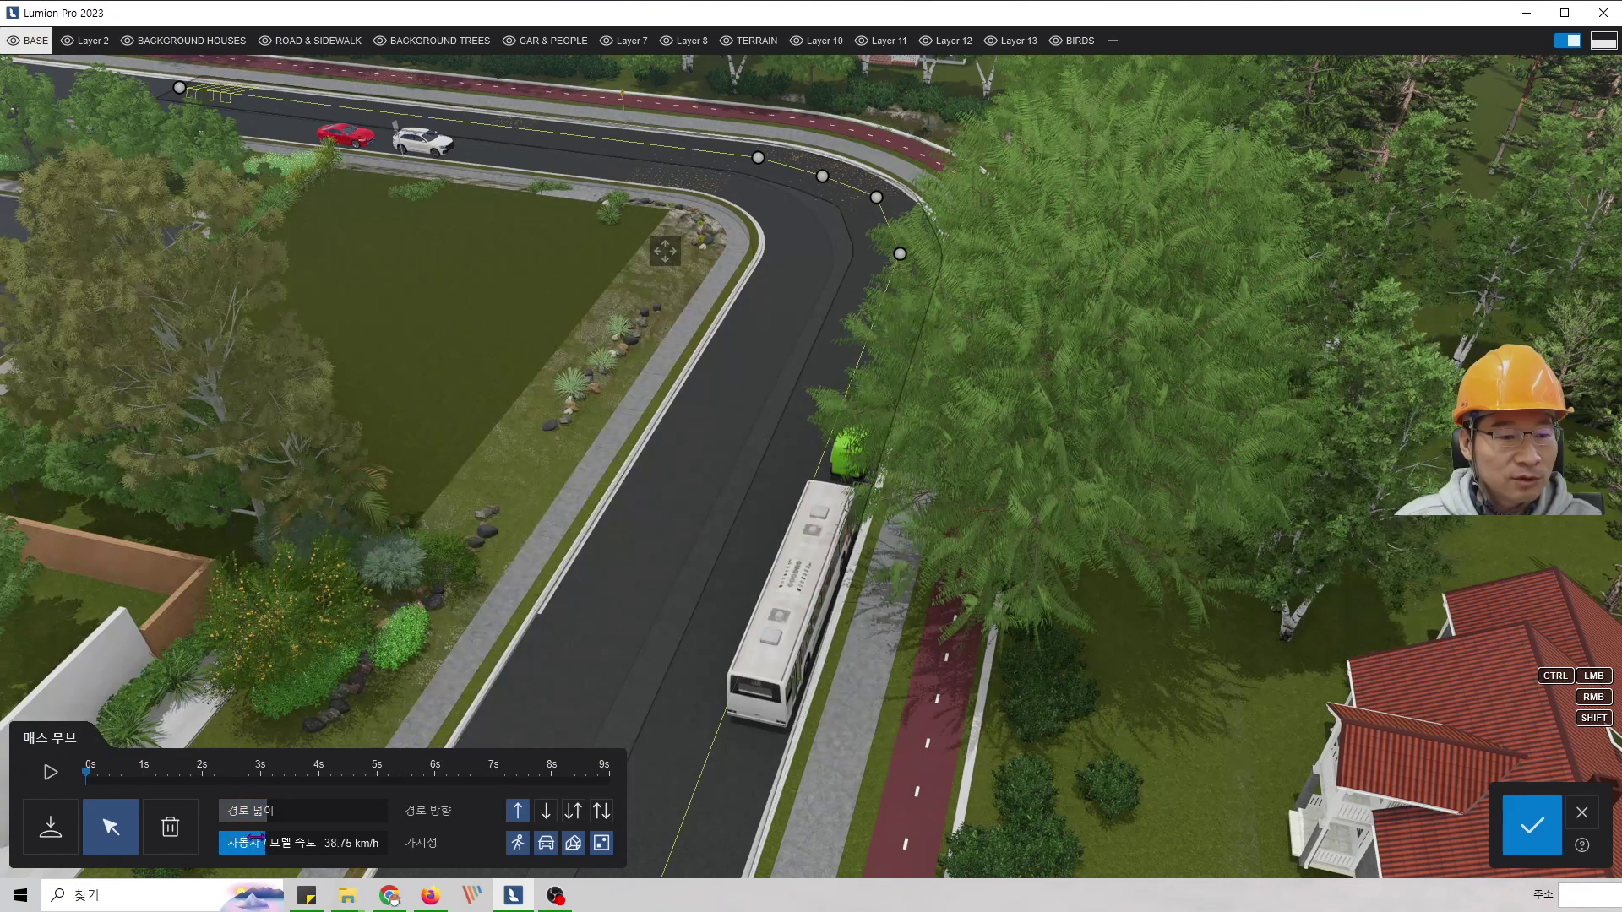
- Set the smoothness of the outer path's four corner nodes around the bend to 100% and preview the traffic
left_click(758, 157)
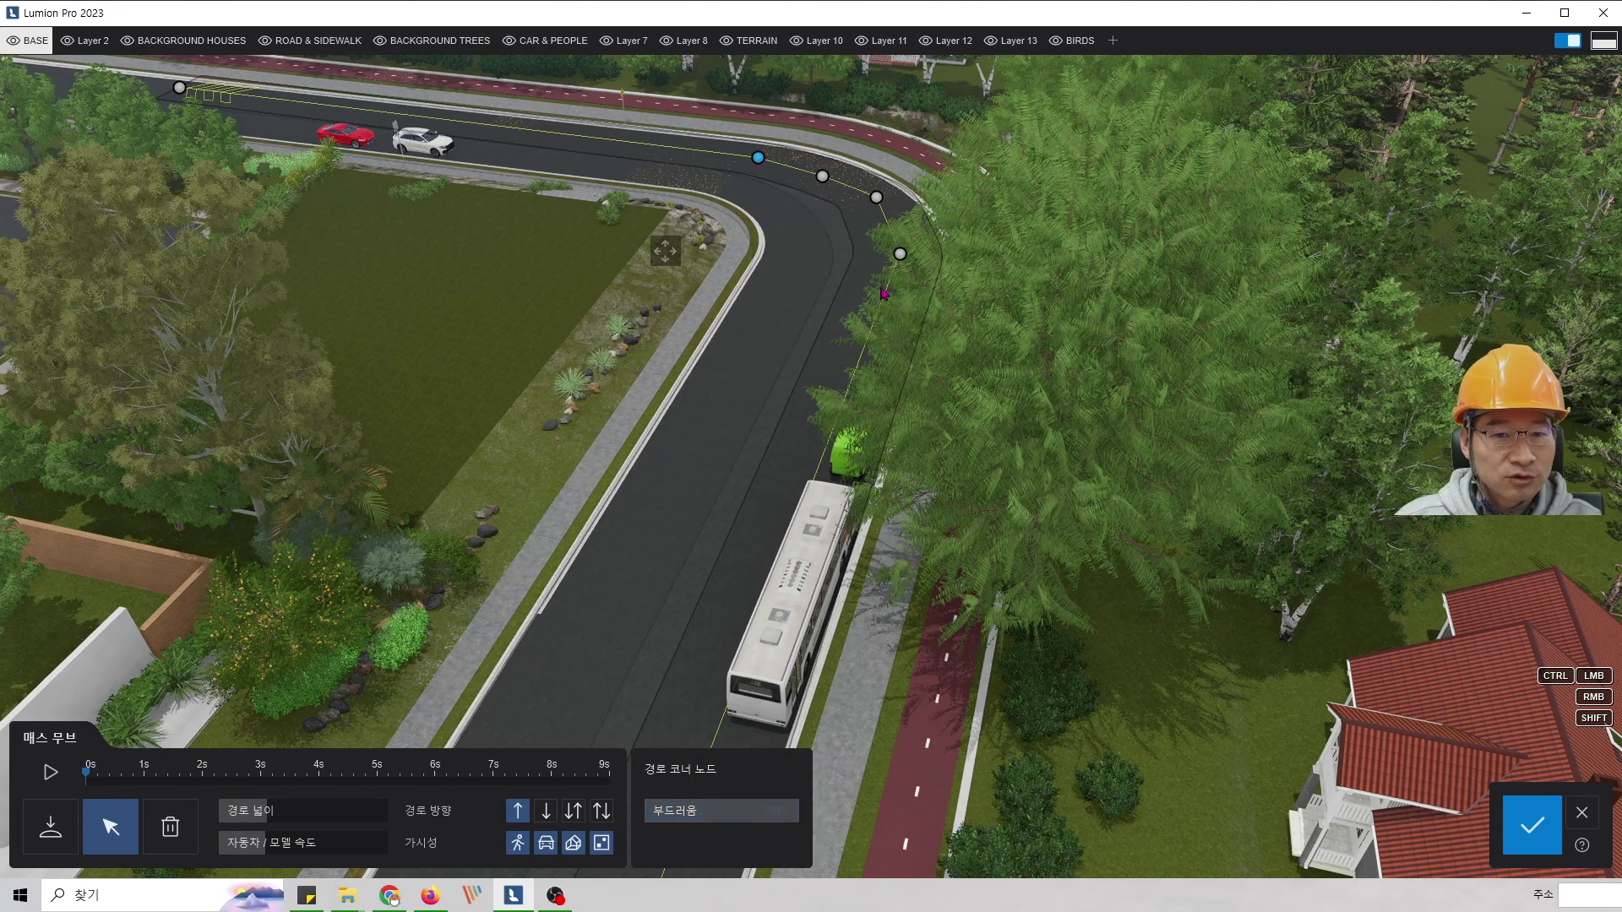
left_click(823, 176)
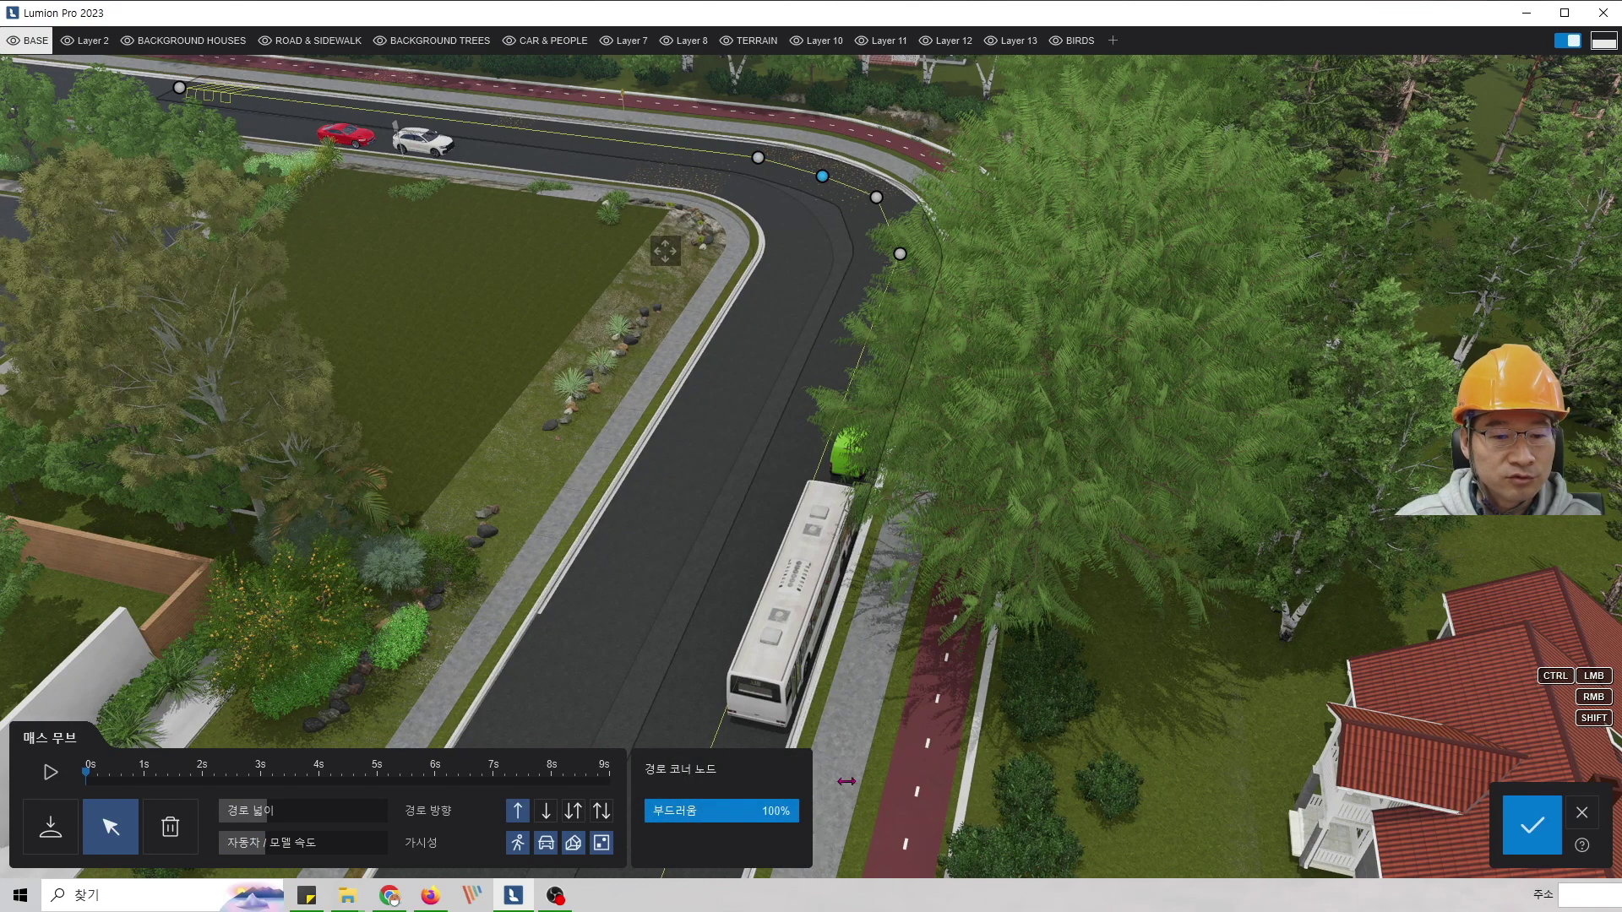
left_click(876, 197)
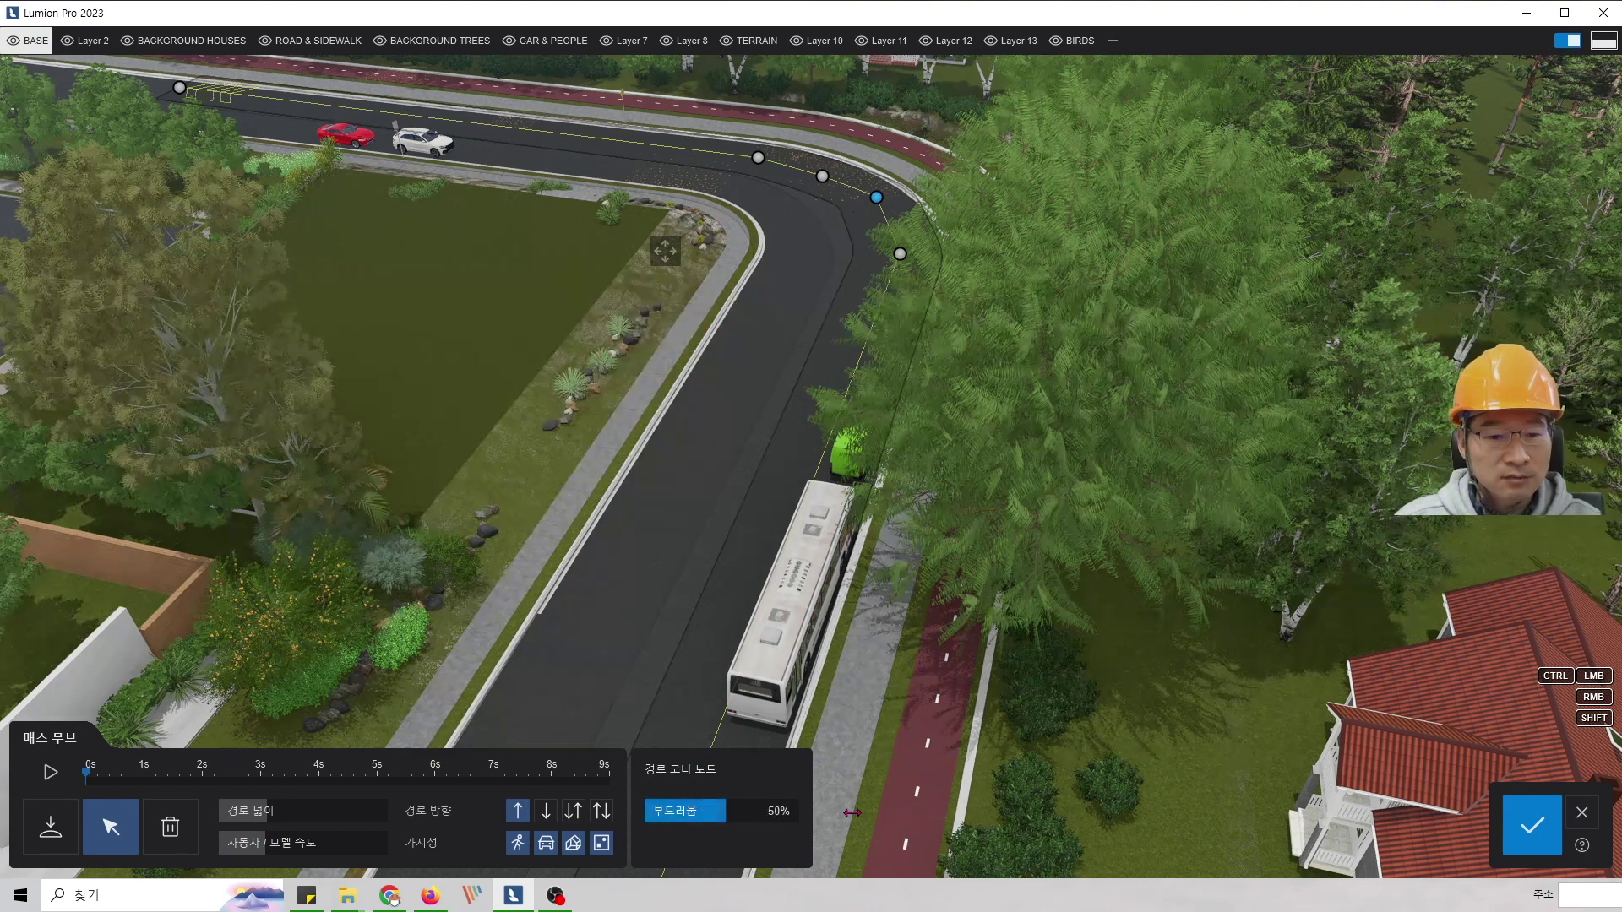
left_click(900, 253)
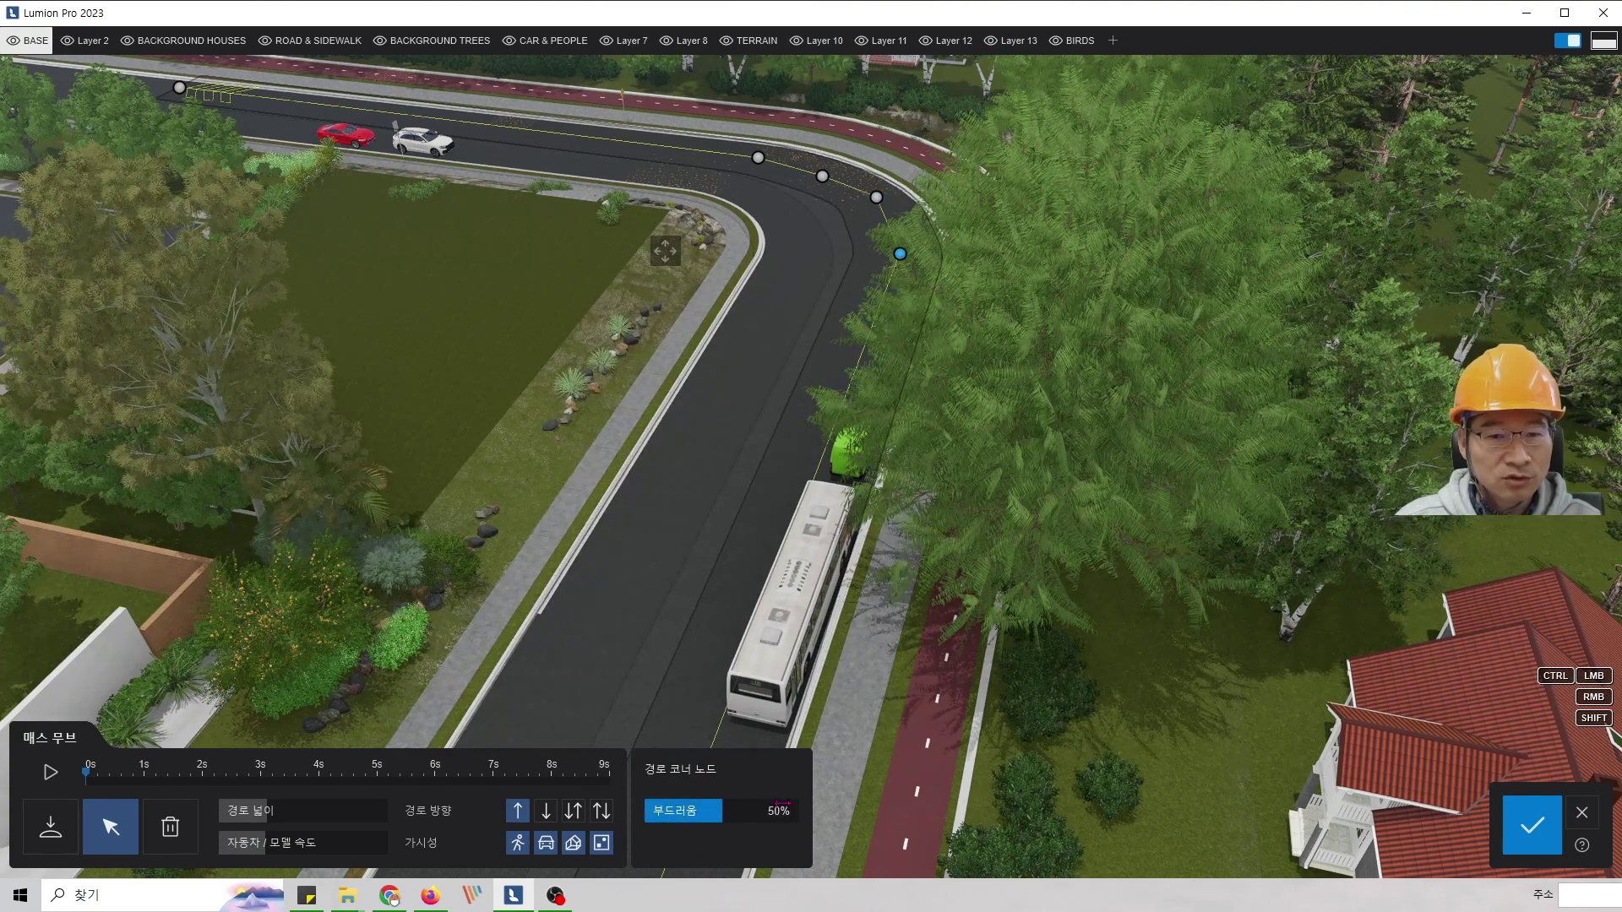
left_click(52, 773)
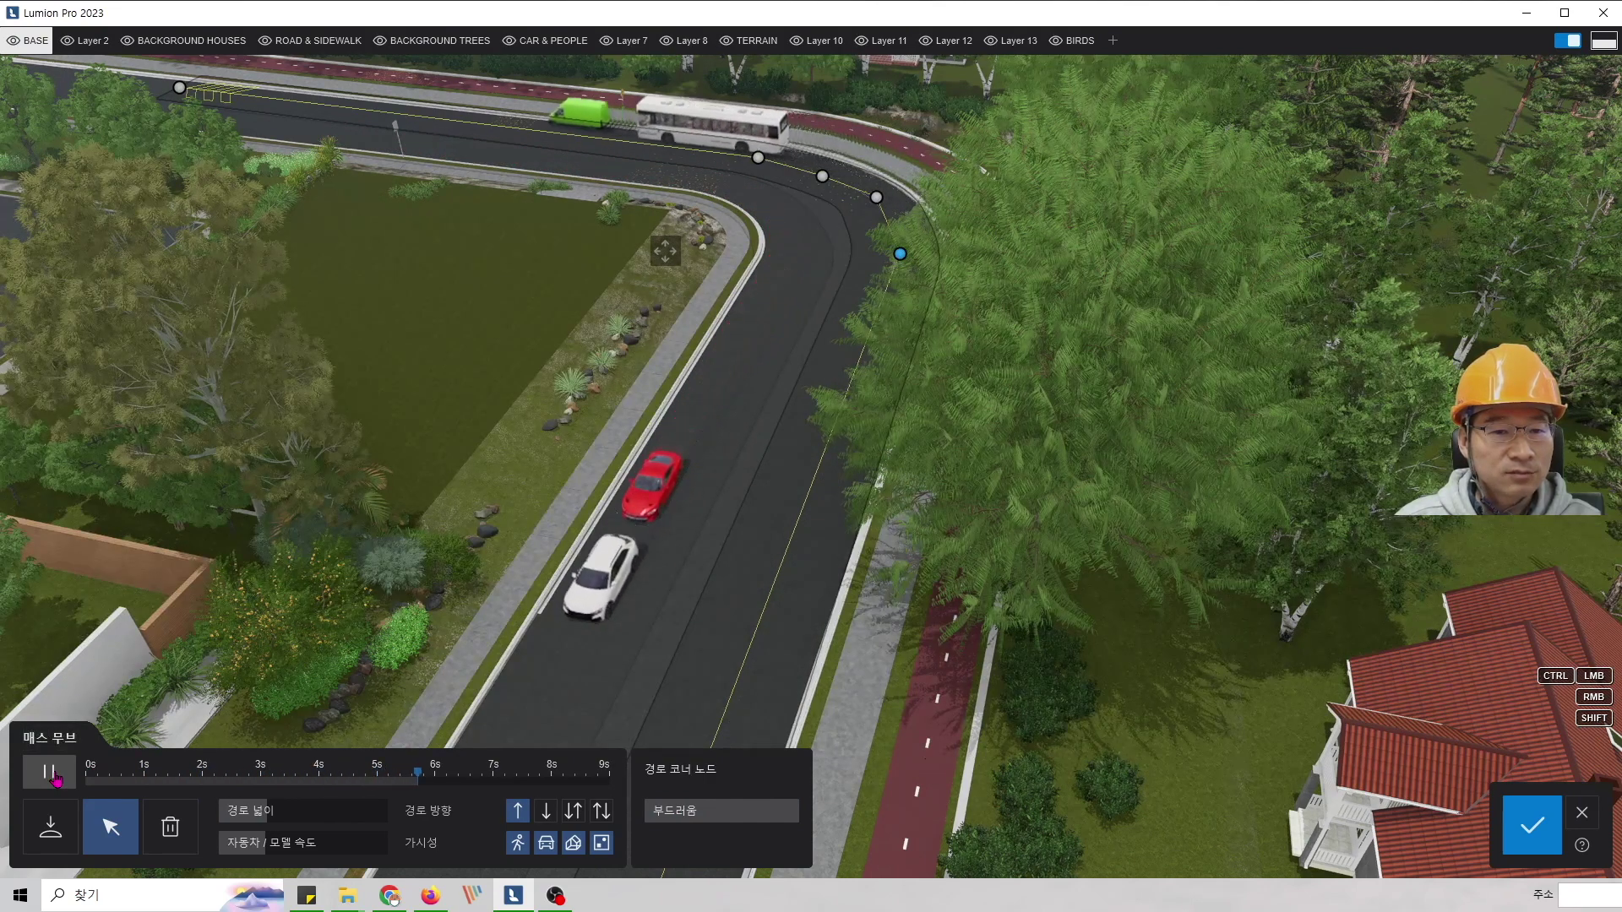
left_click(50, 774)
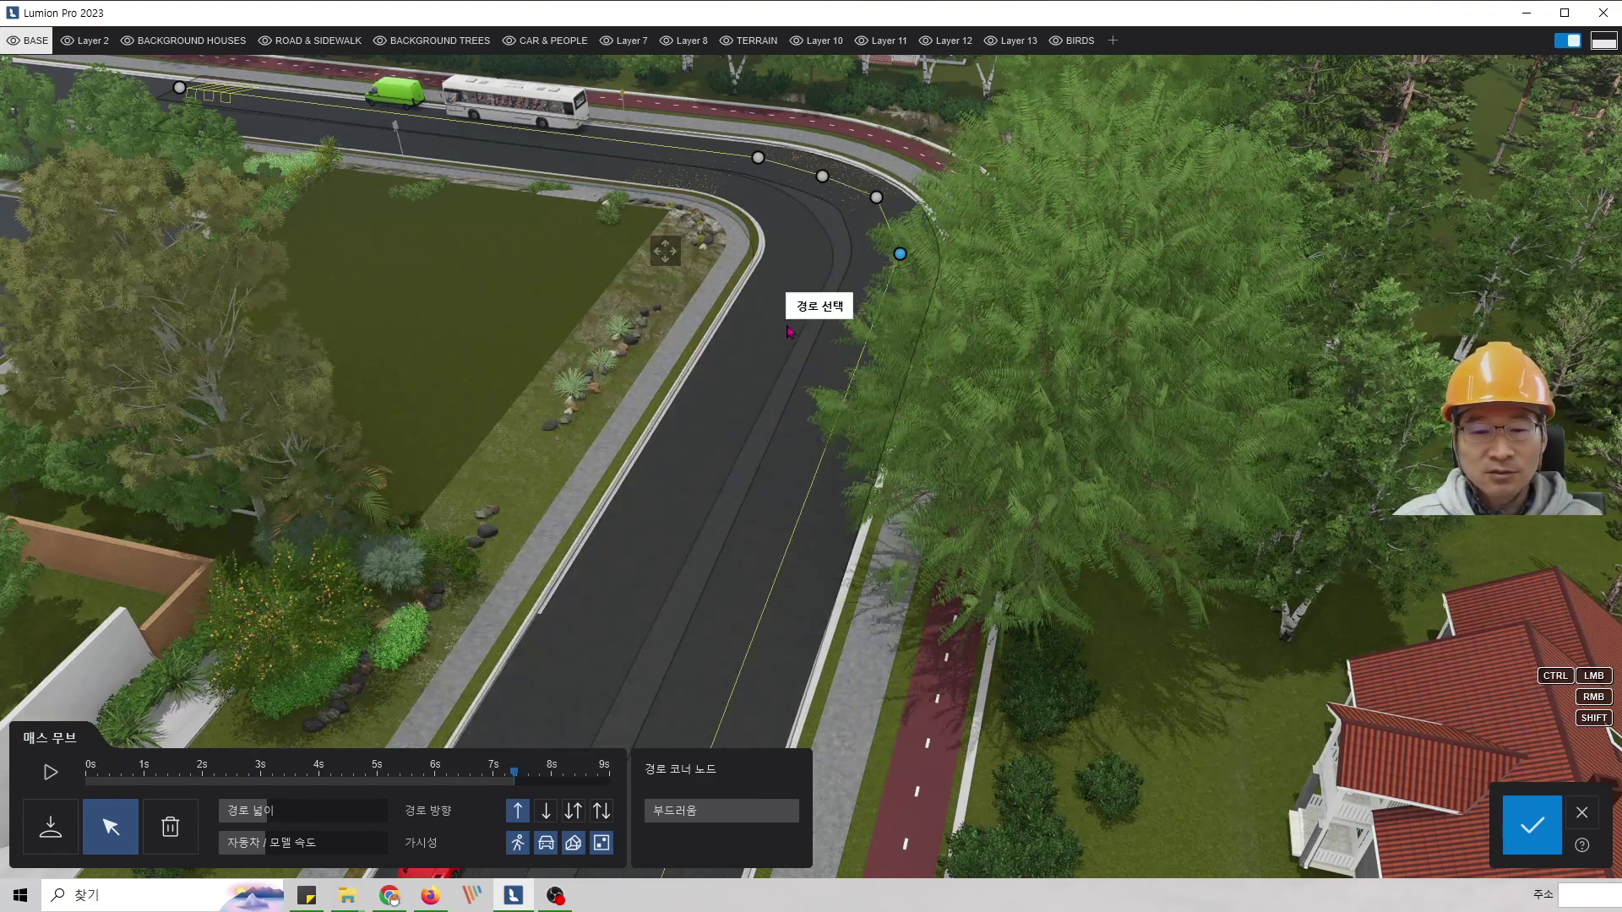
- Reverse the travel direction of the outer path carrying the bus and green van, and preview the movement
left_click(666, 251)
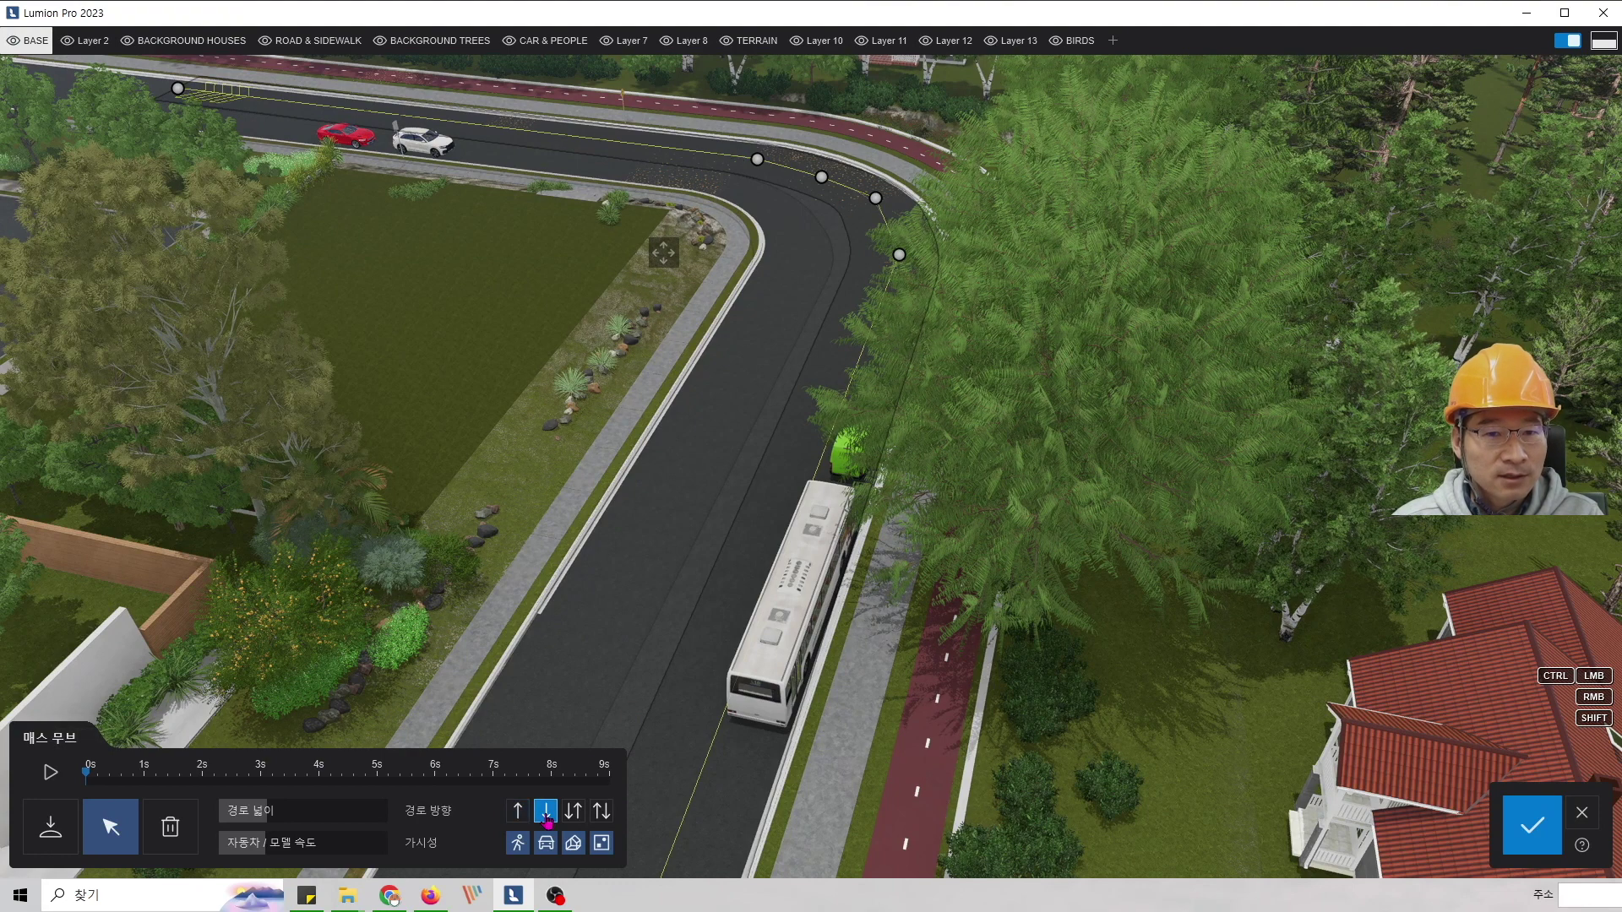
left_click(51, 773)
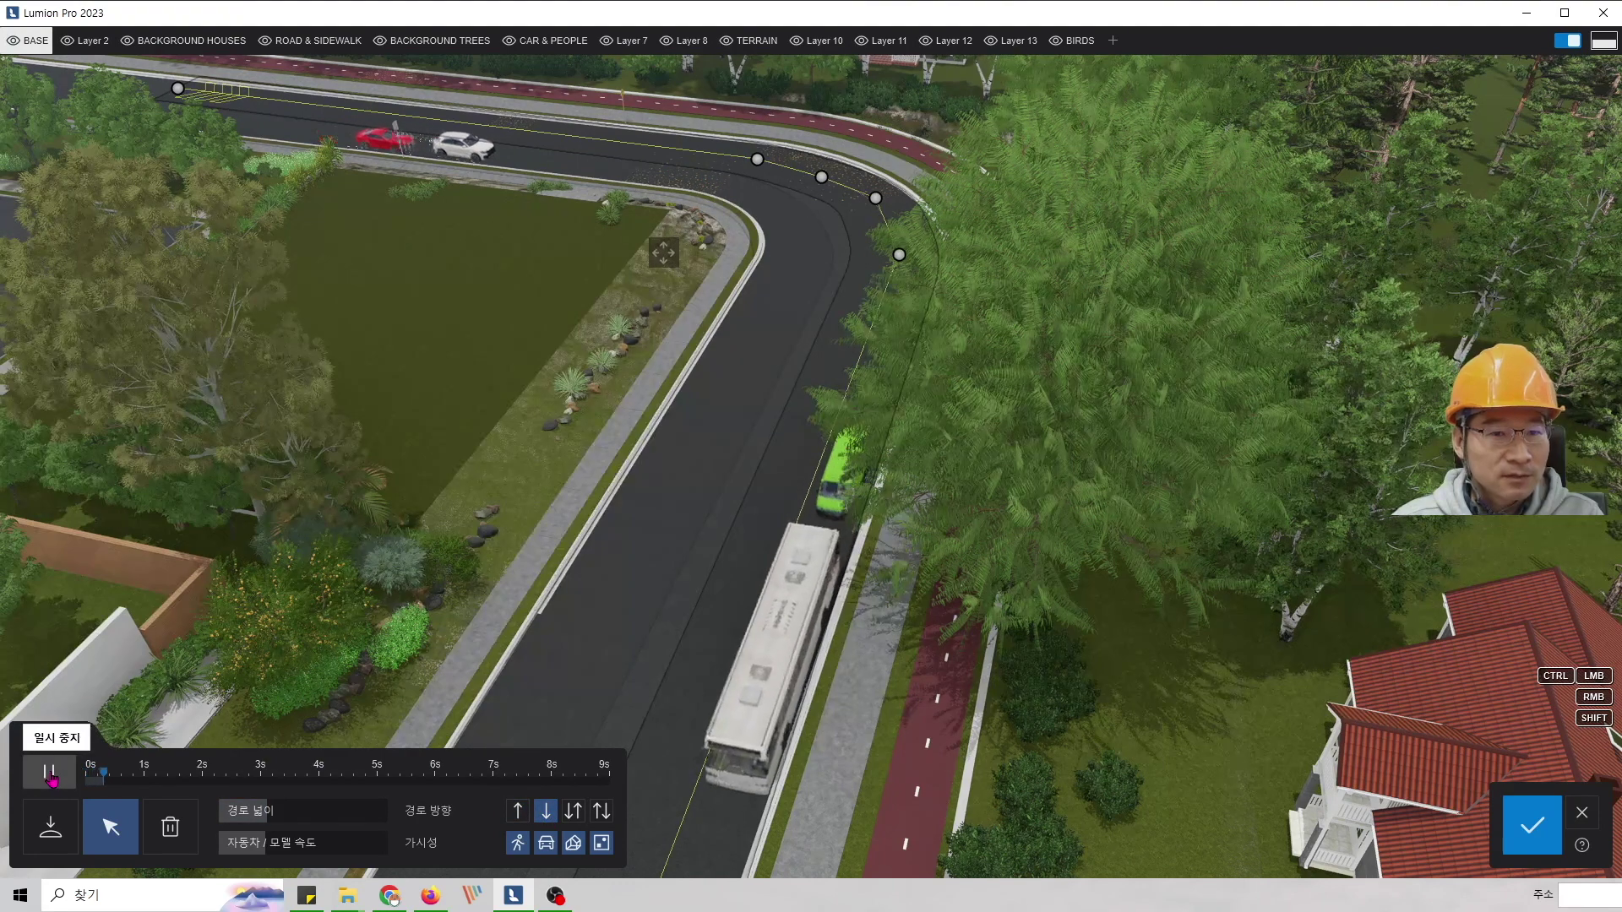
left_click(51, 773)
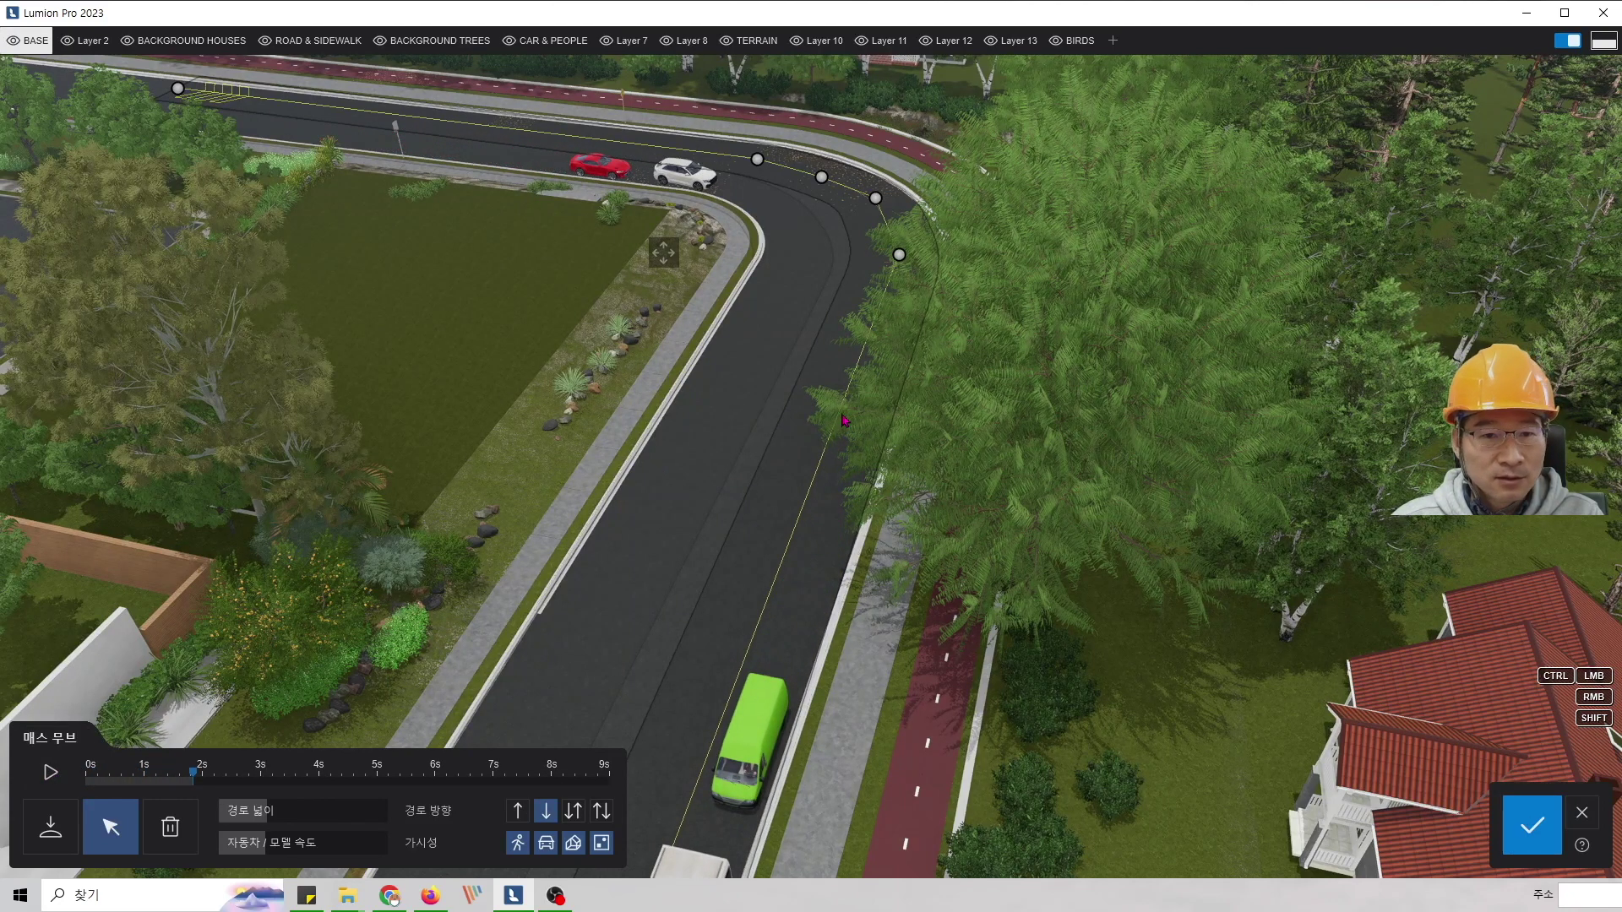
- Select the inner path carrying the red and white cars, reverse its travel direction, and play the preview
left_click(736, 372)
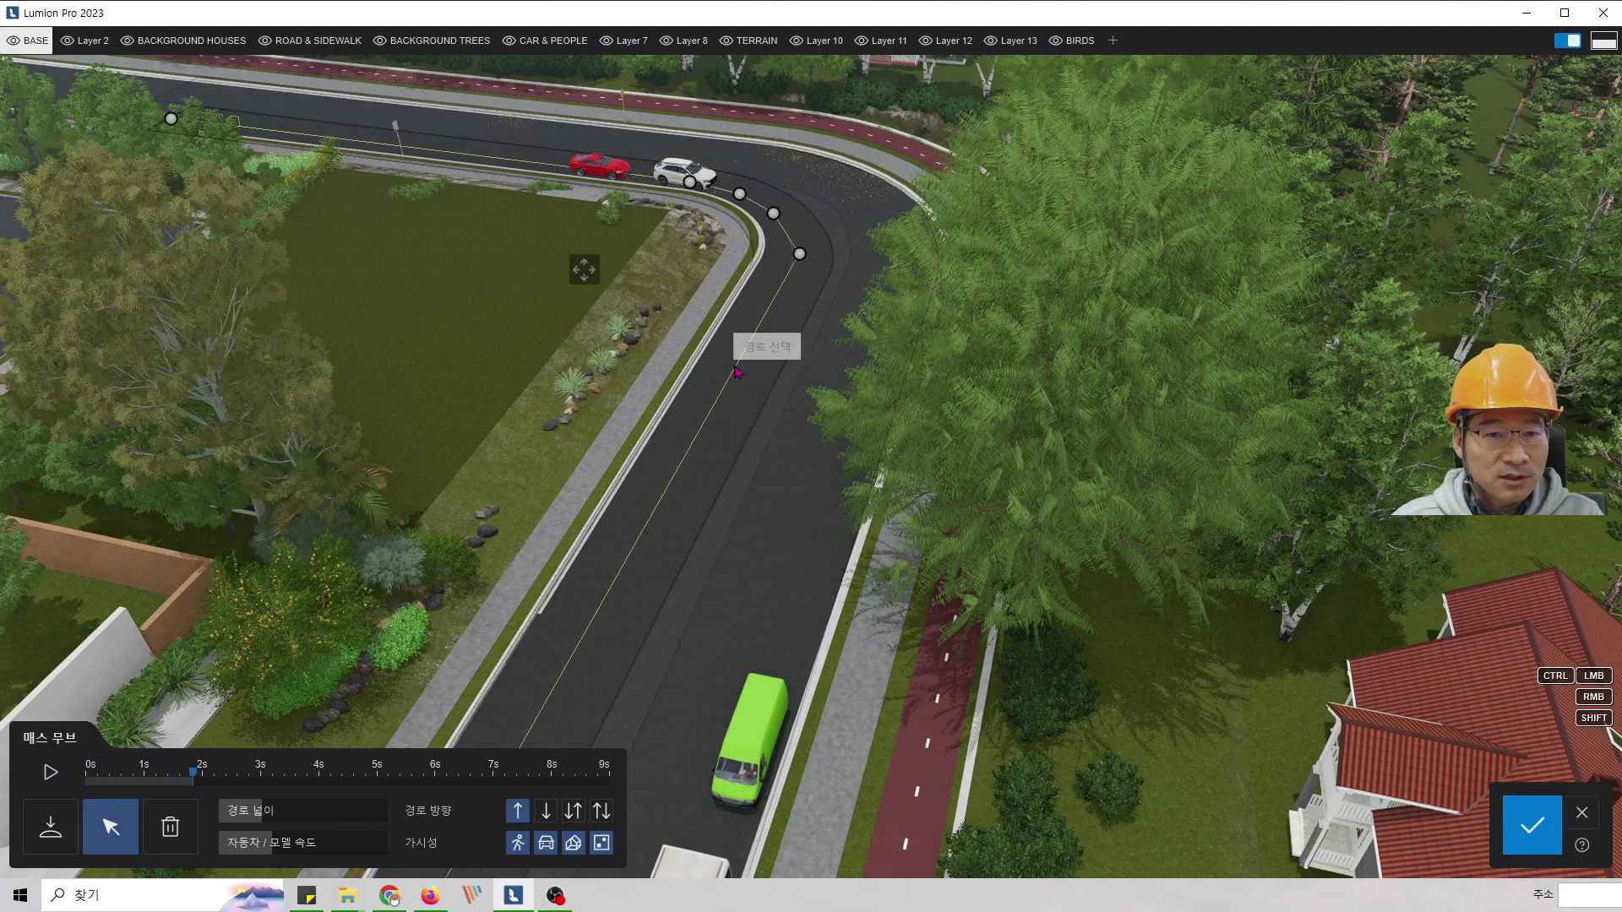
left_click(545, 813)
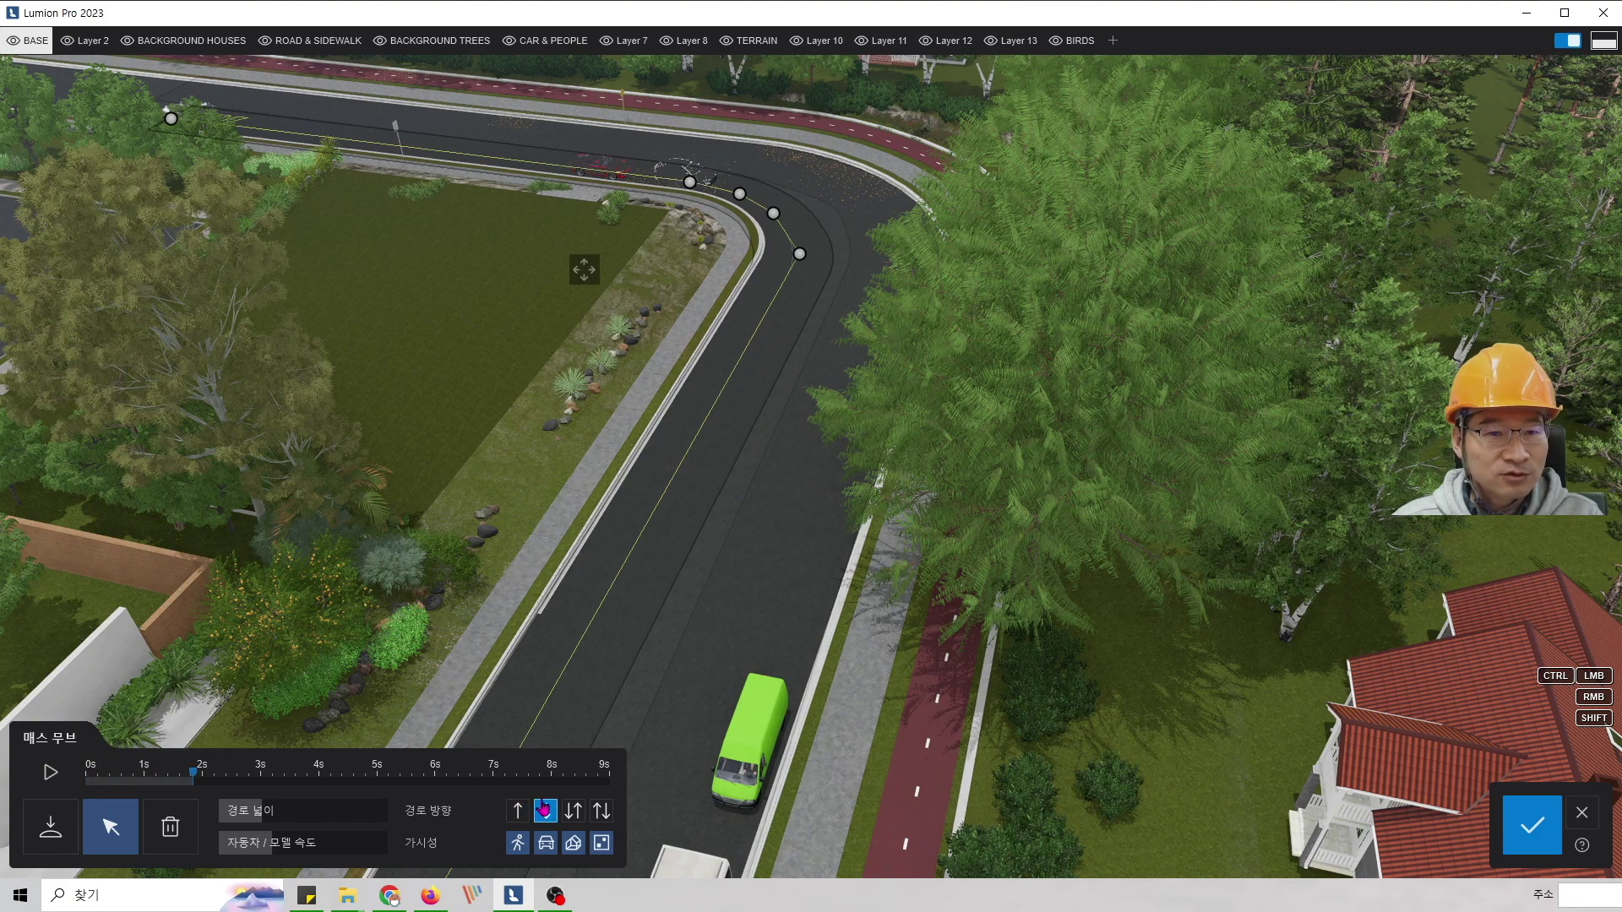
left_click(50, 774)
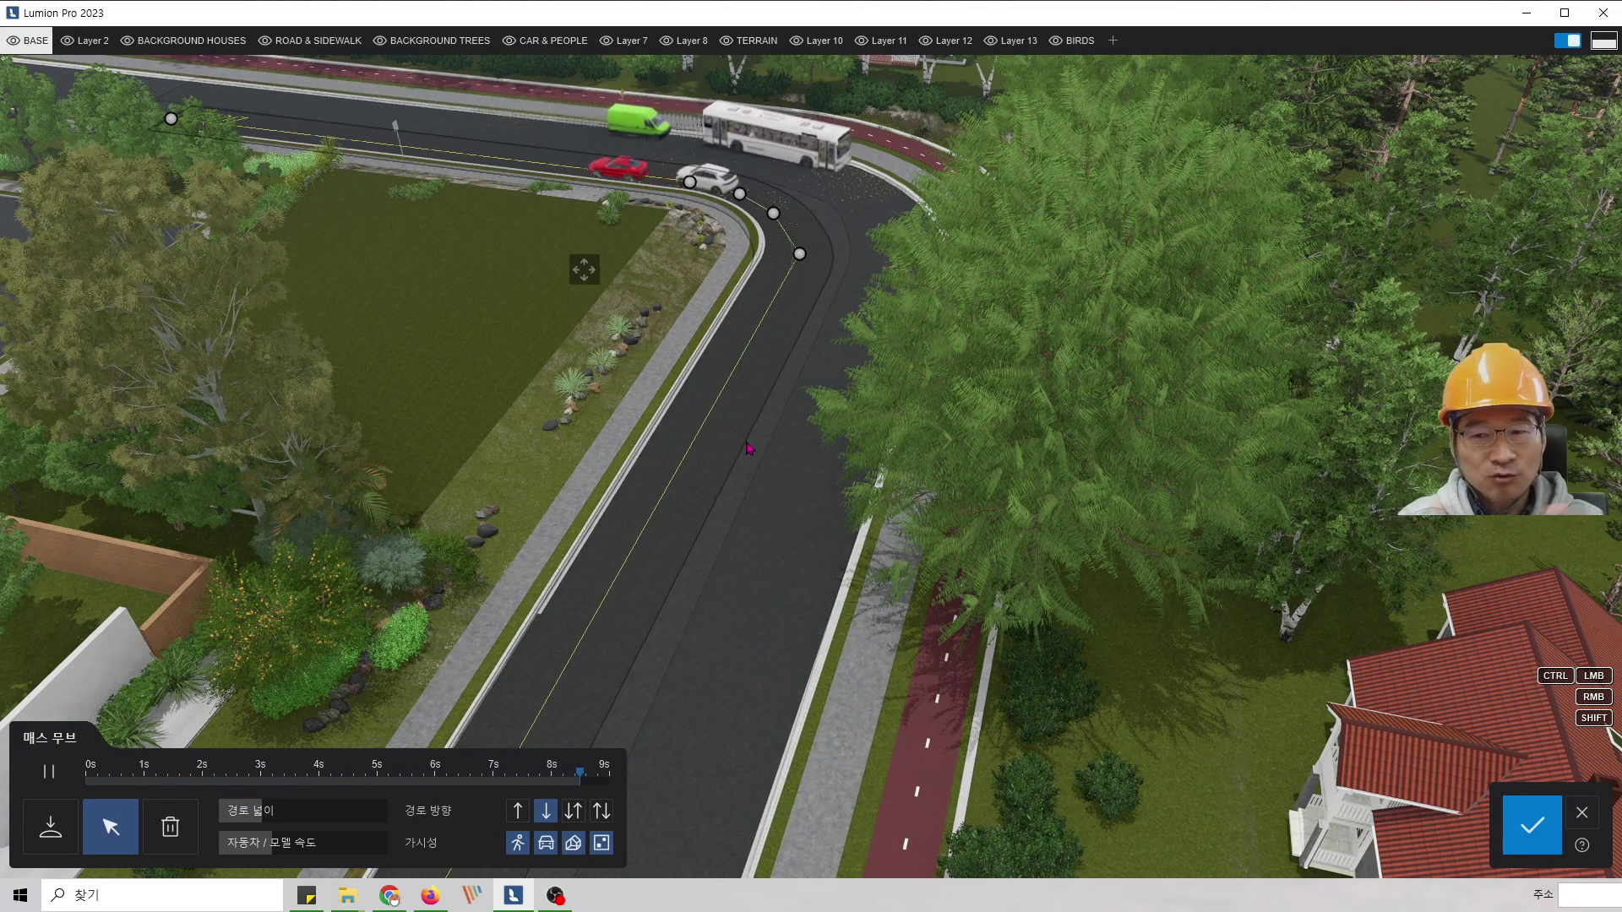
left_click(574, 811)
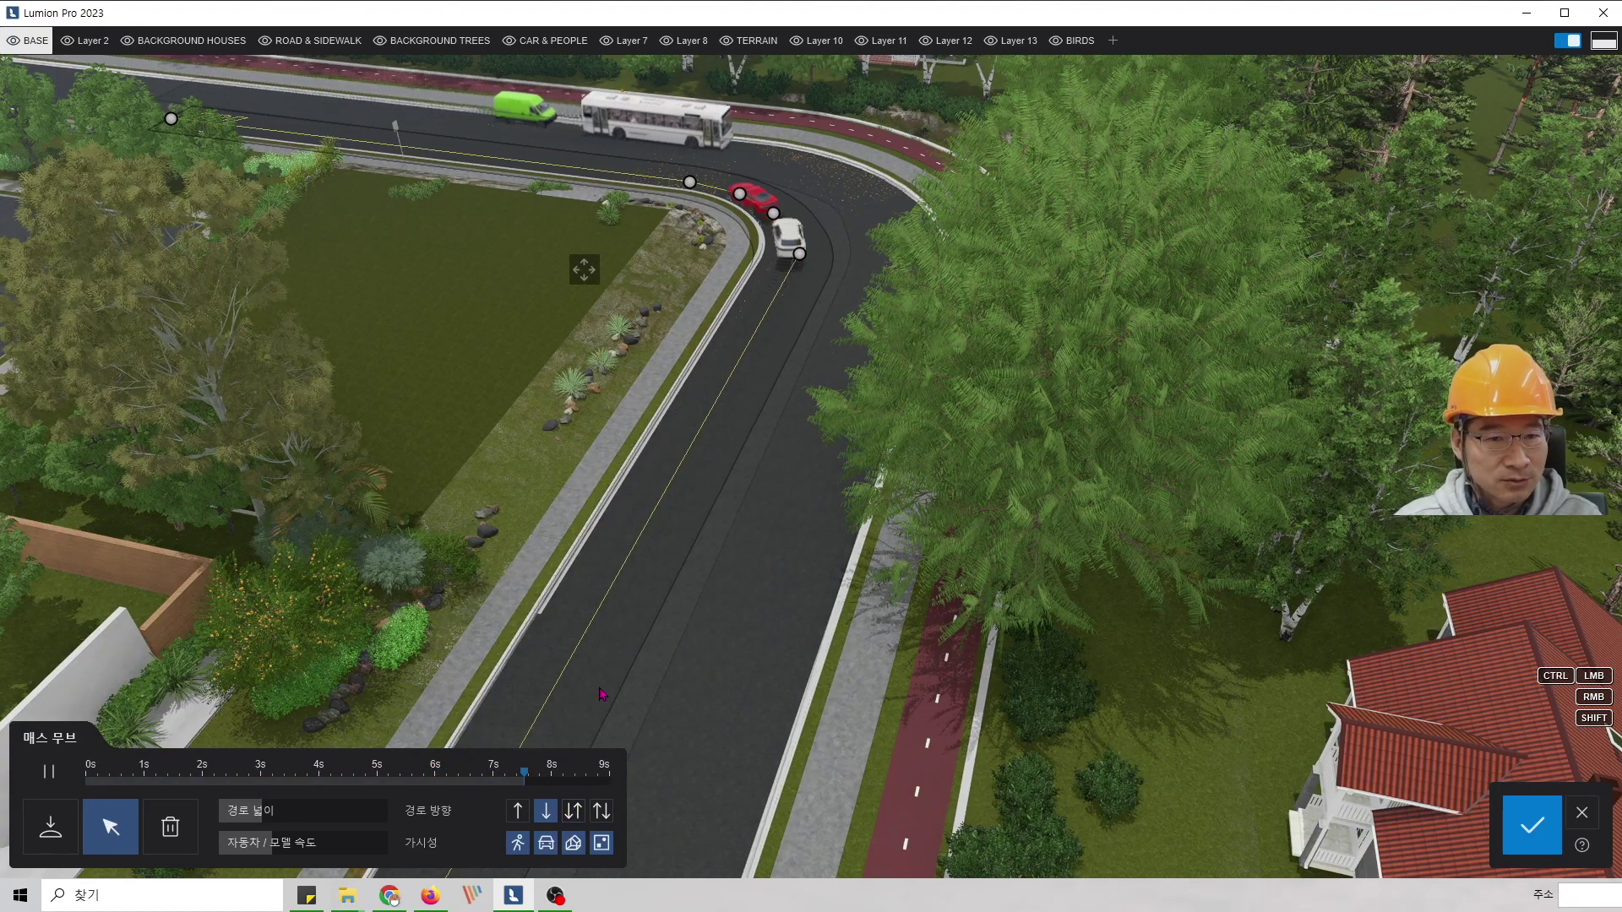
- Save the Mass Move path edits and return to the clip's effects list
left_click(1535, 816)
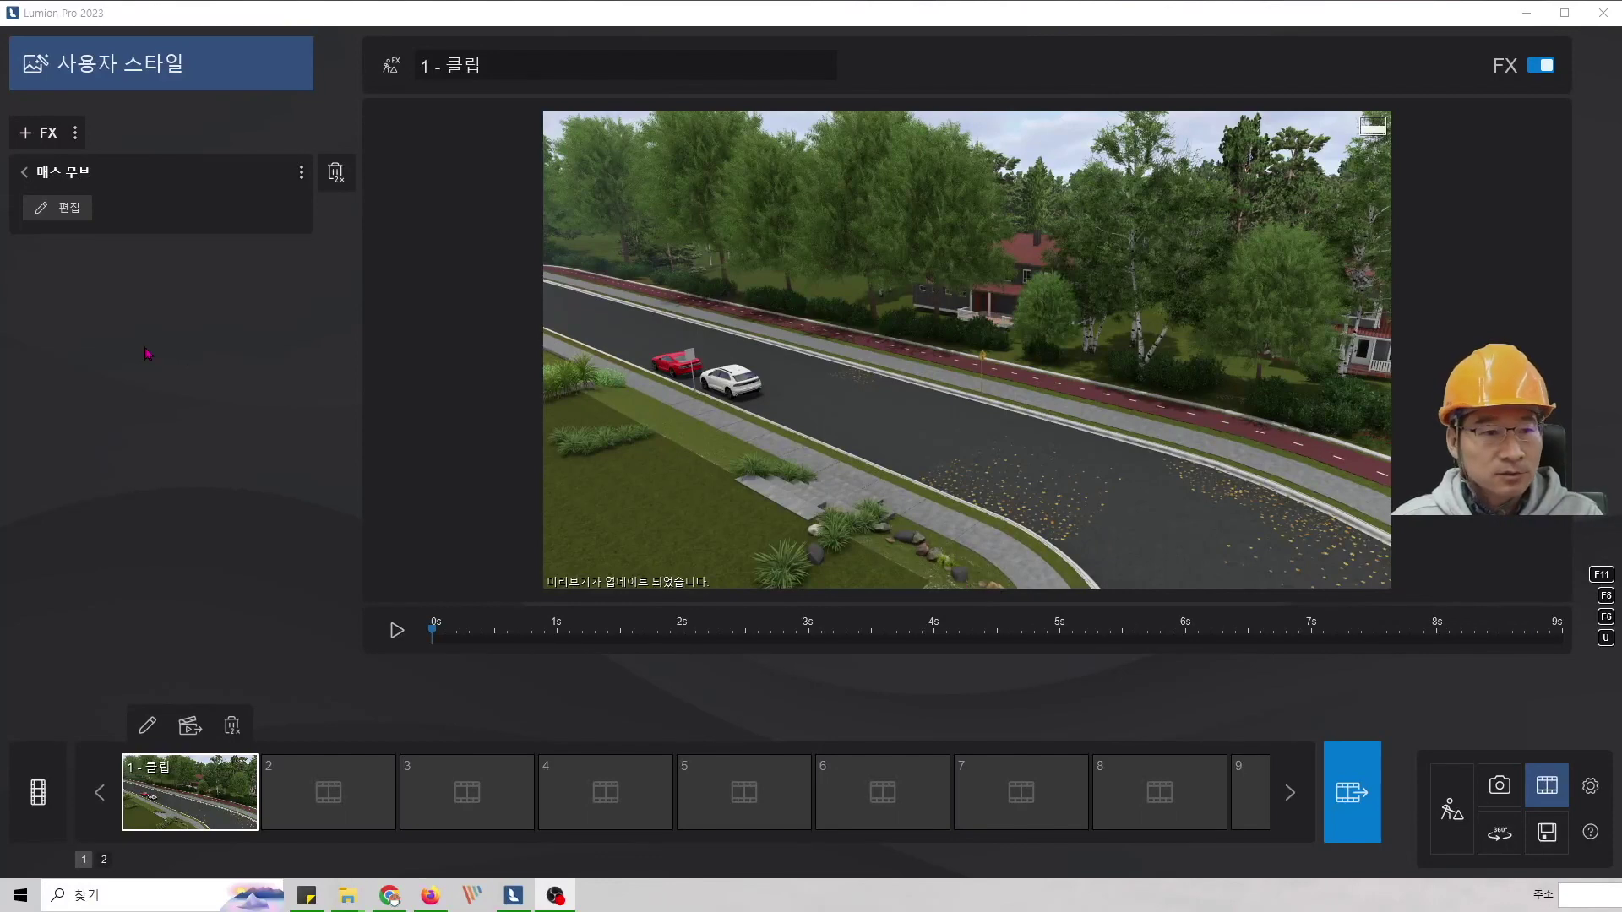
left_click(23, 171)
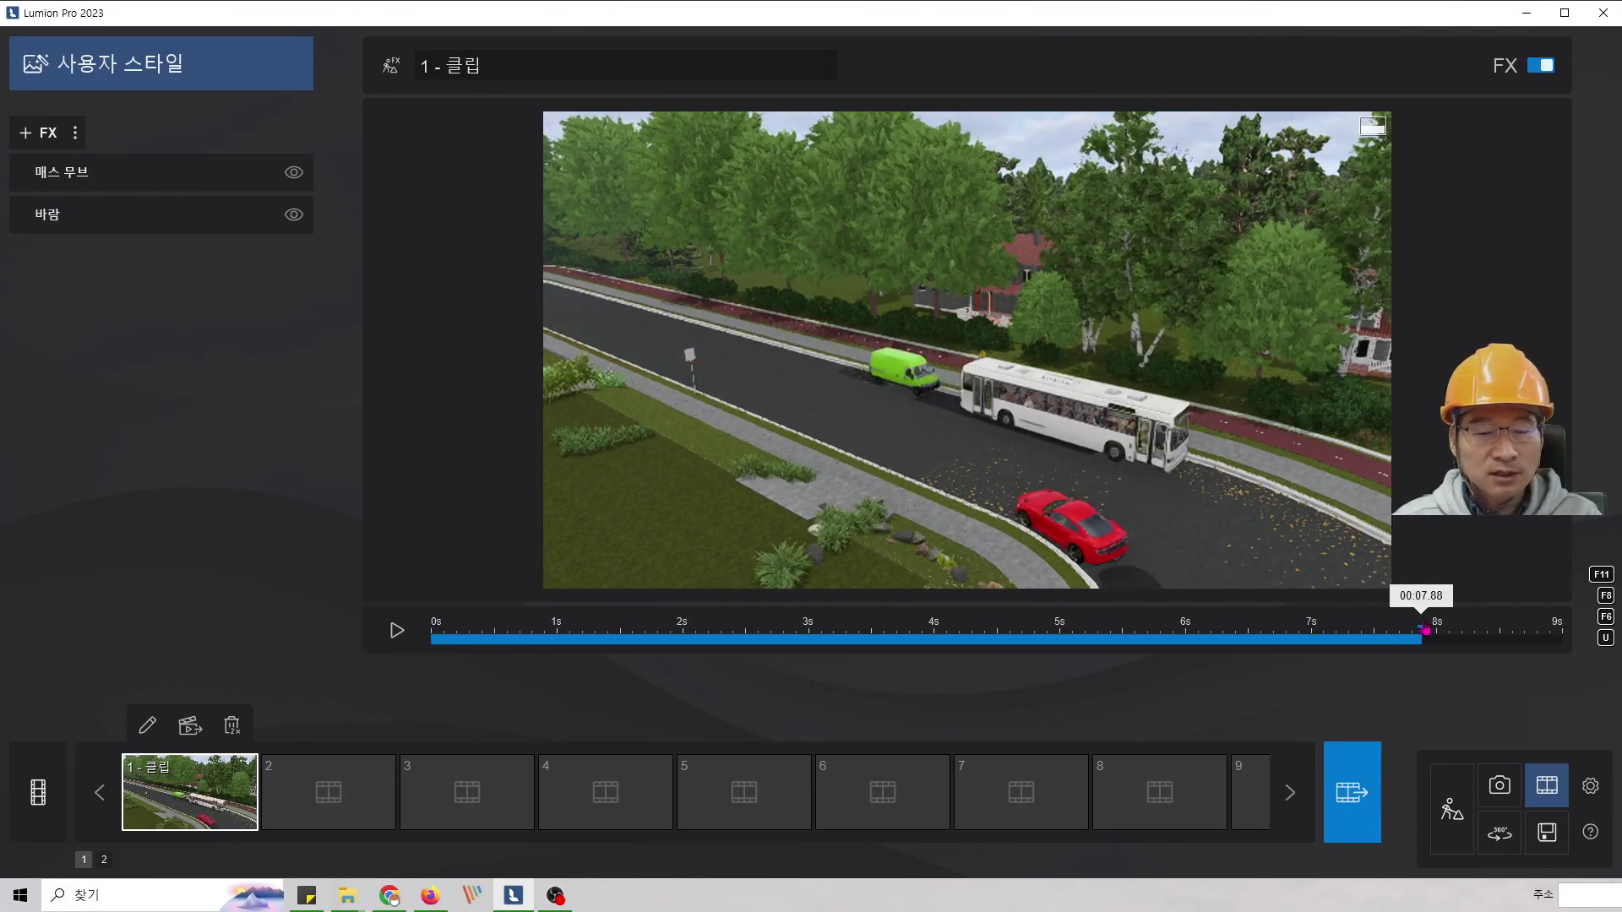
- Add the 페이드 인/아웃 effect to clip 1 and play the clip from the start to preview its 블랙 블러 fade
left_click_drag(694, 591, 524, 582)
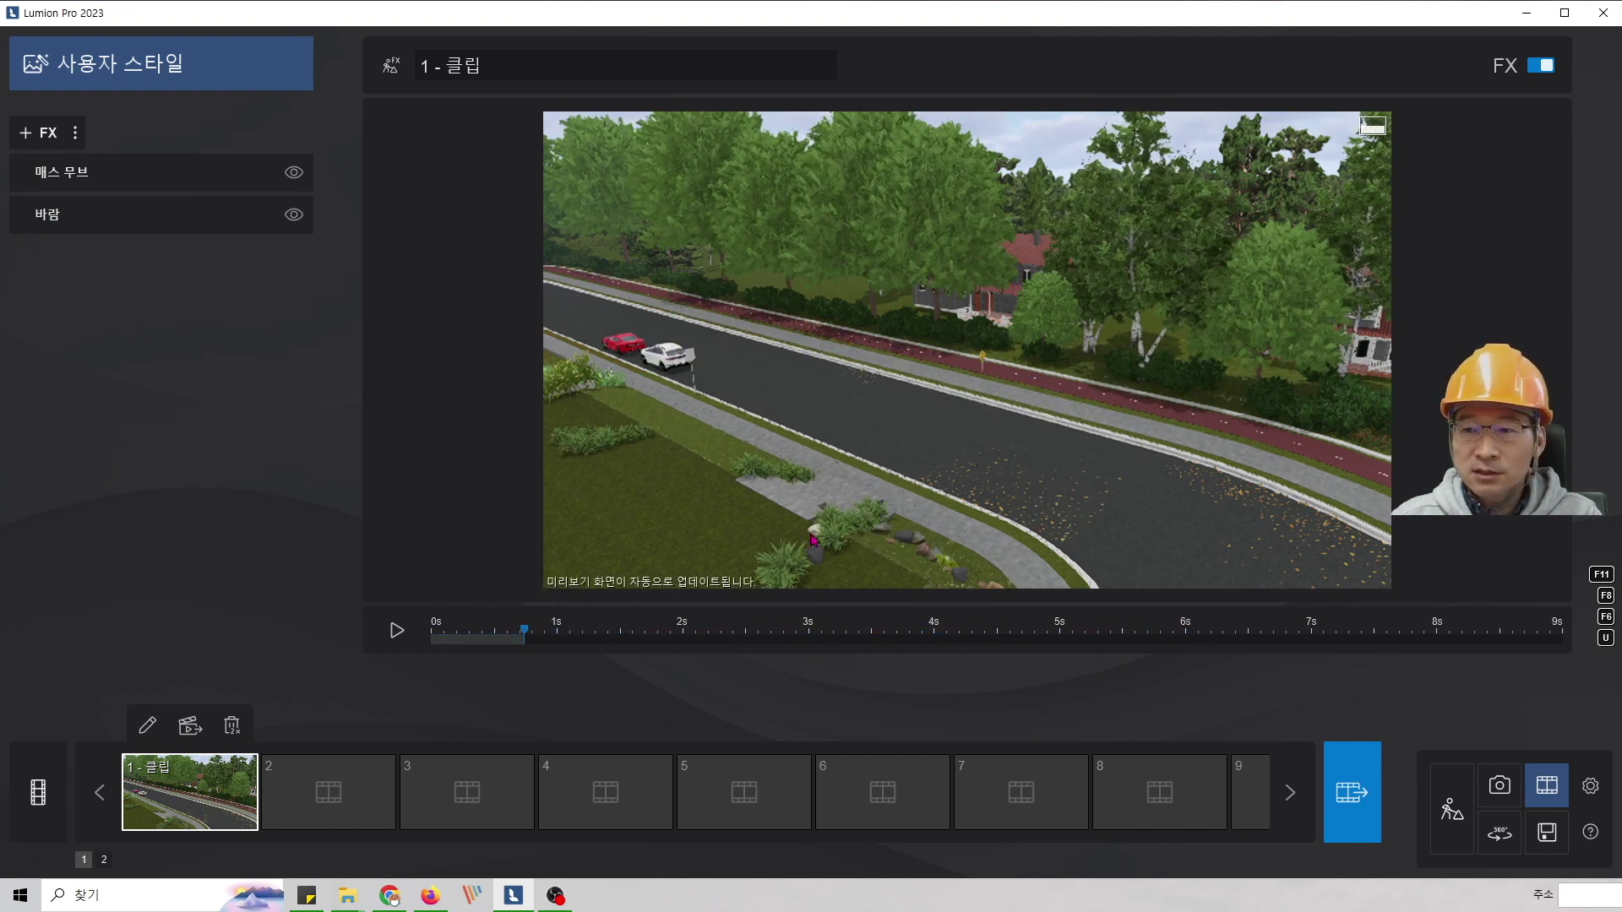
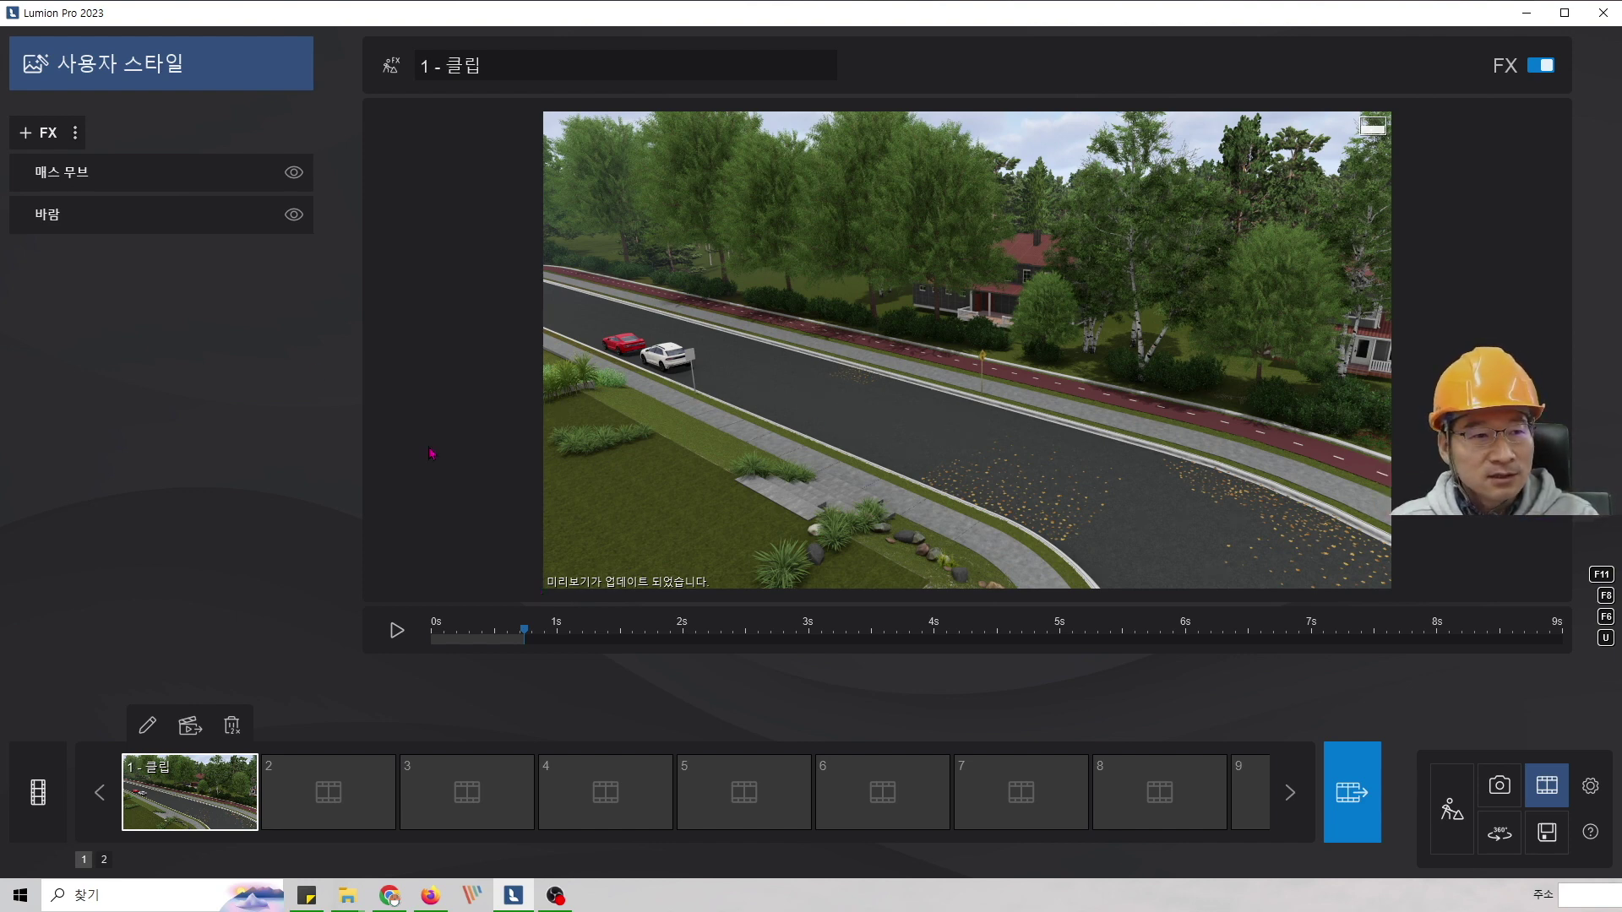
left_click(38, 133)
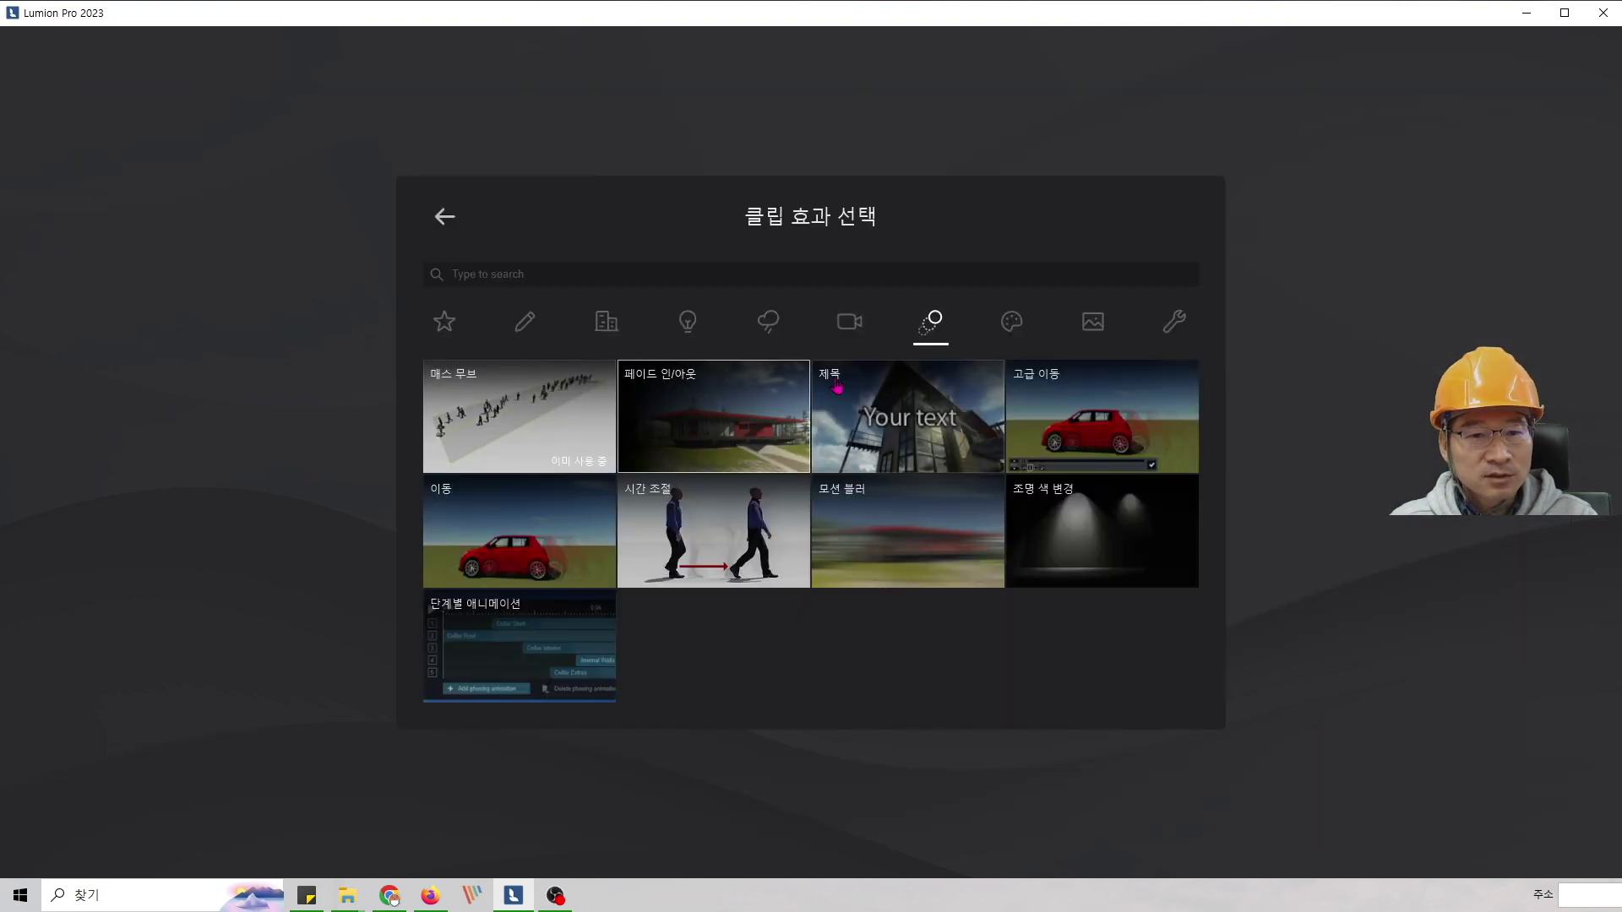
left_click(694, 414)
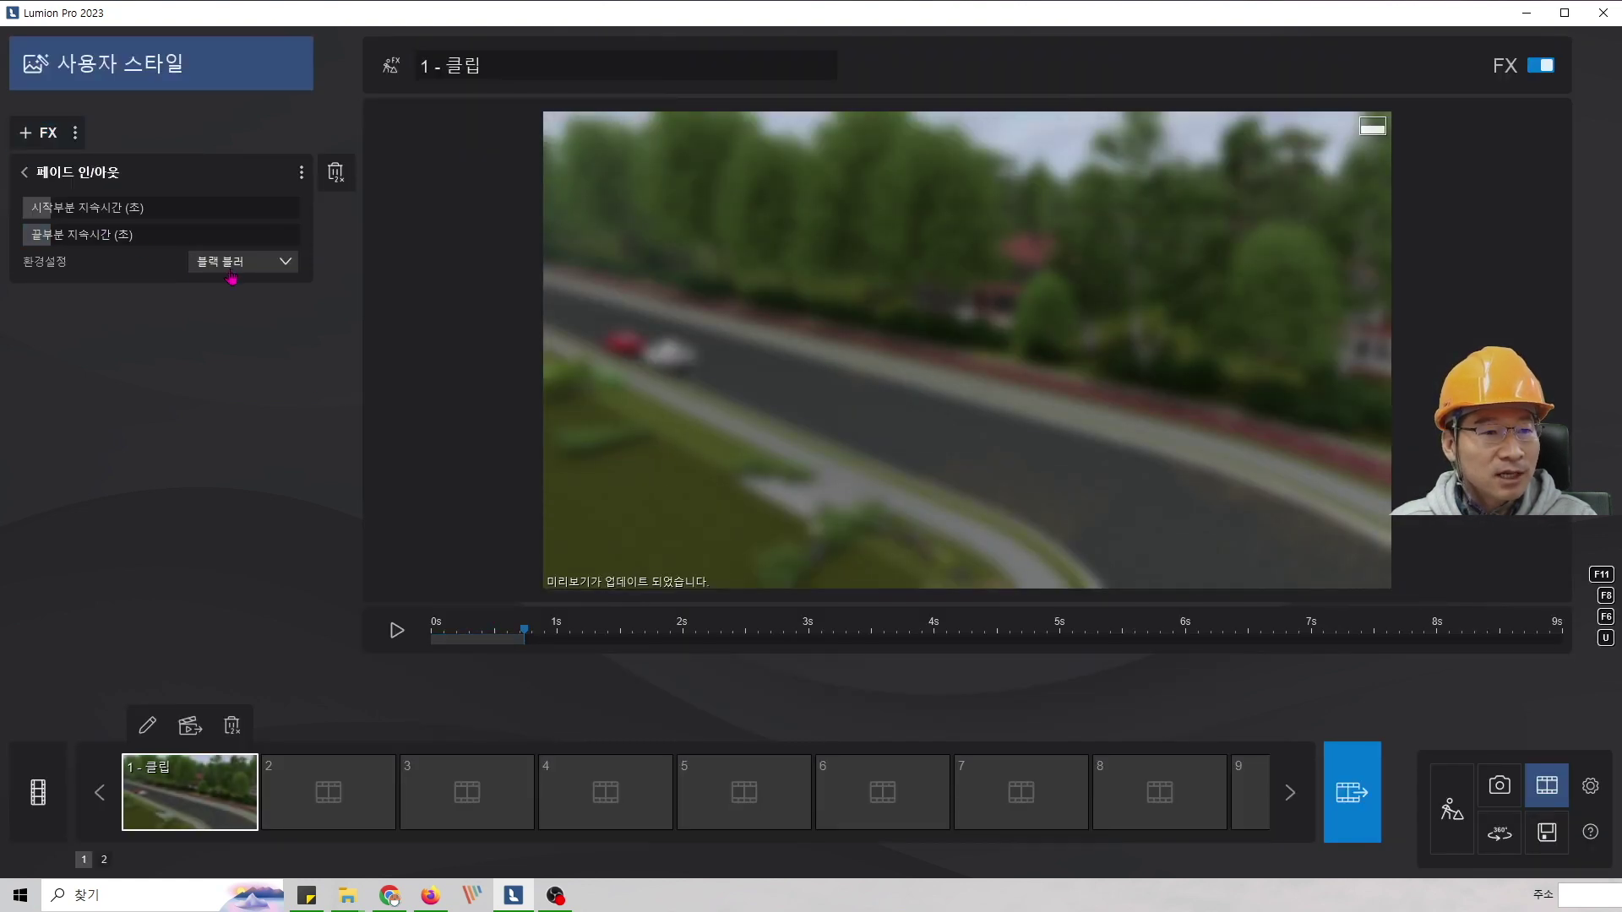
left_click_drag(524, 642, 433, 642)
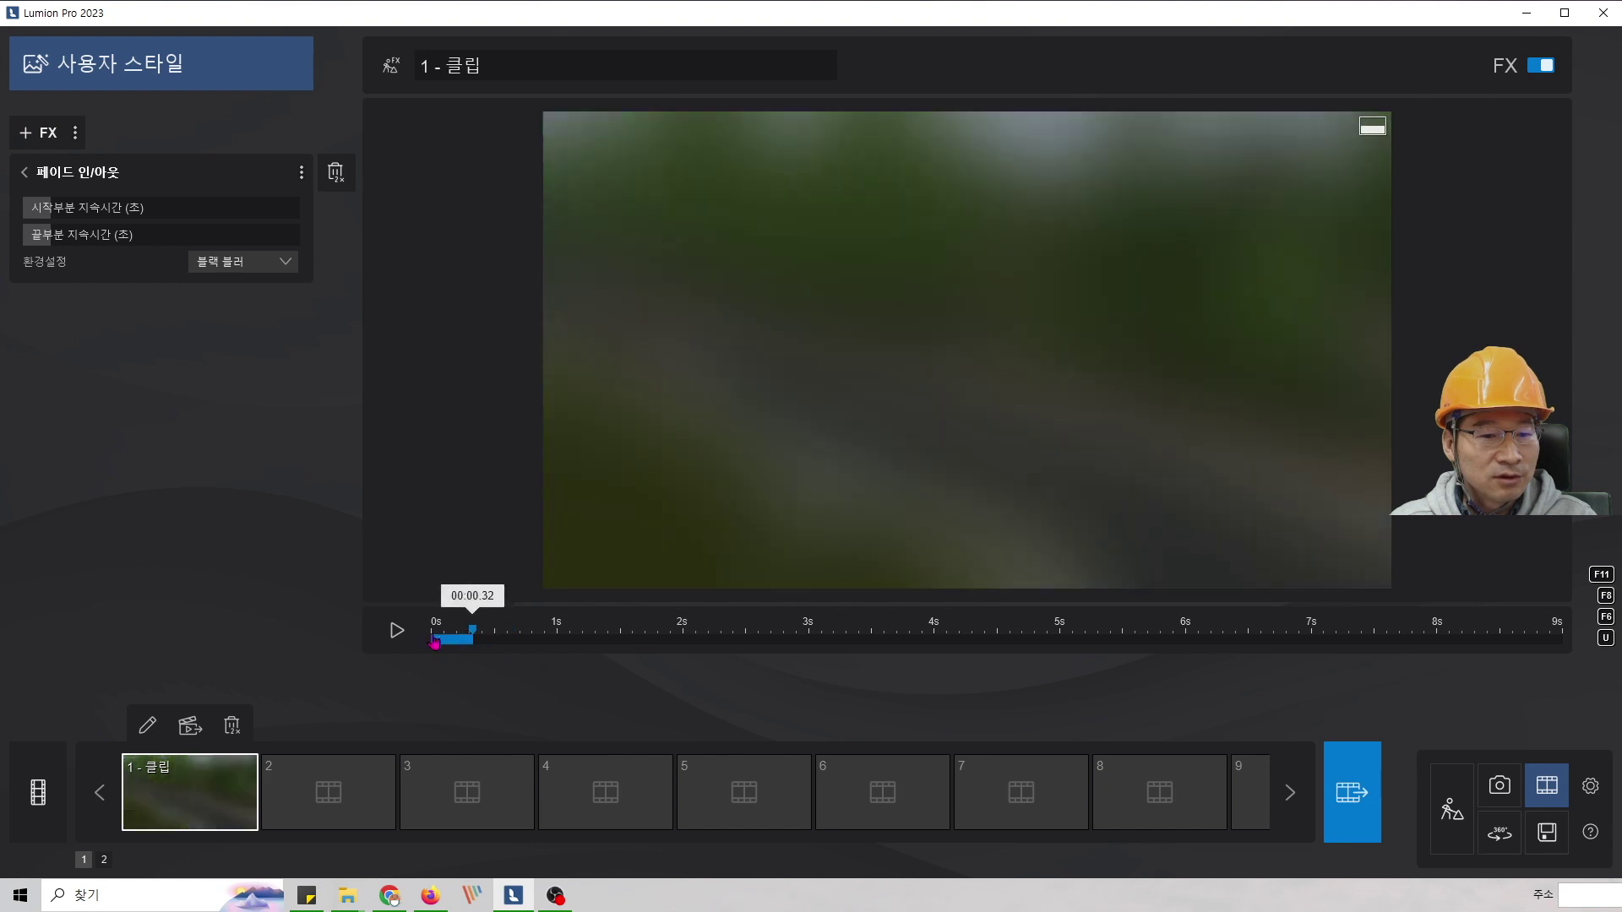
left_click(397, 632)
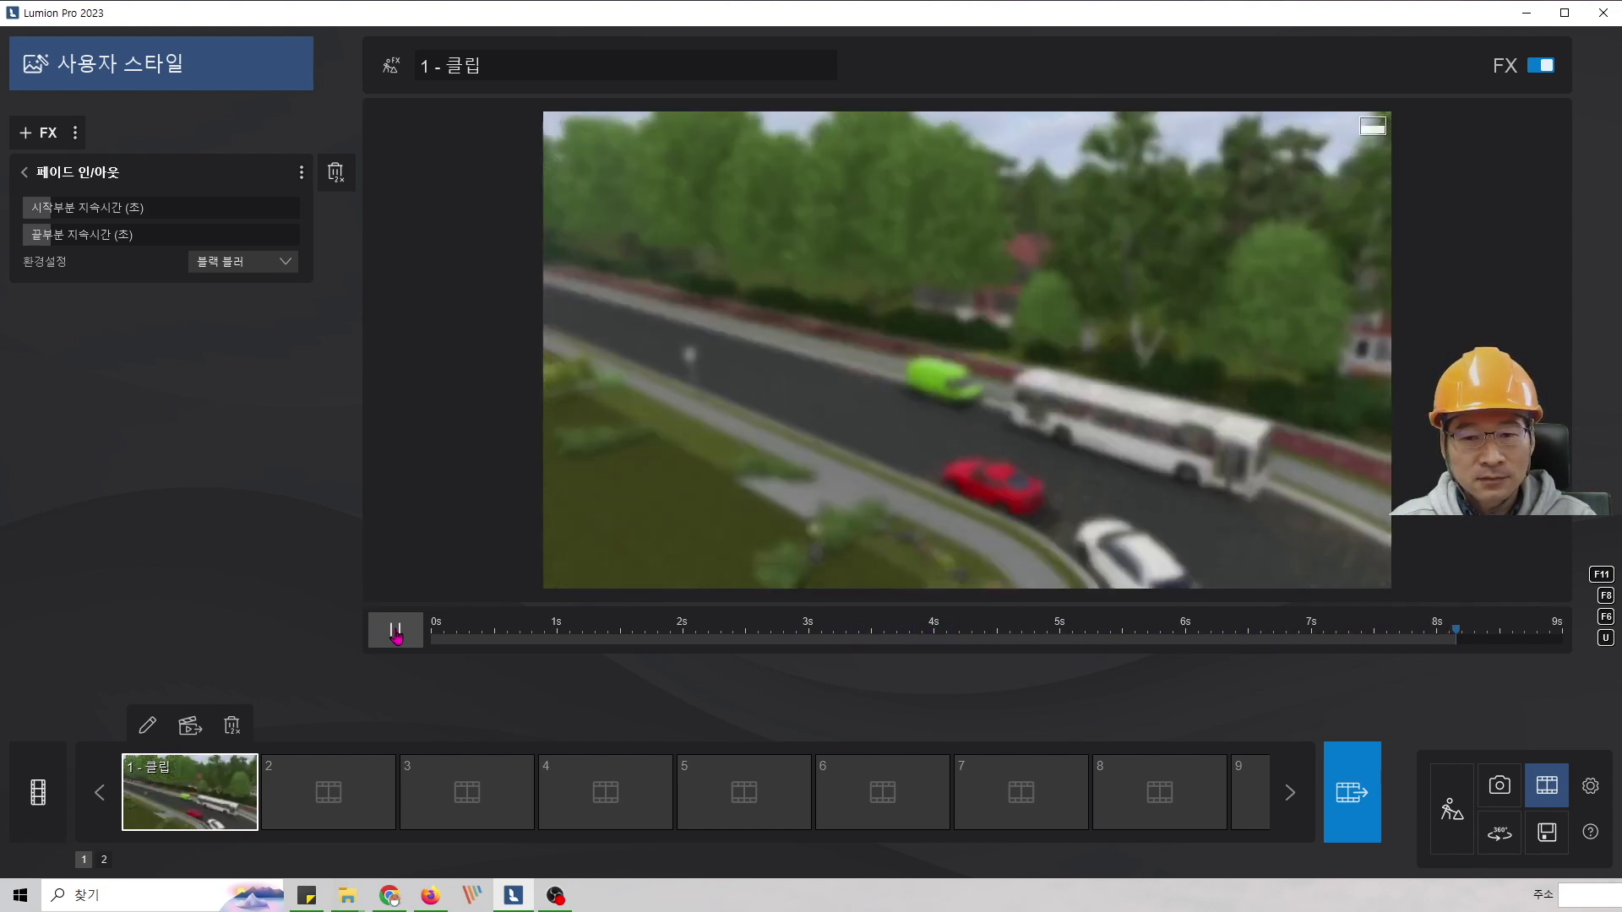
left_click(395, 632)
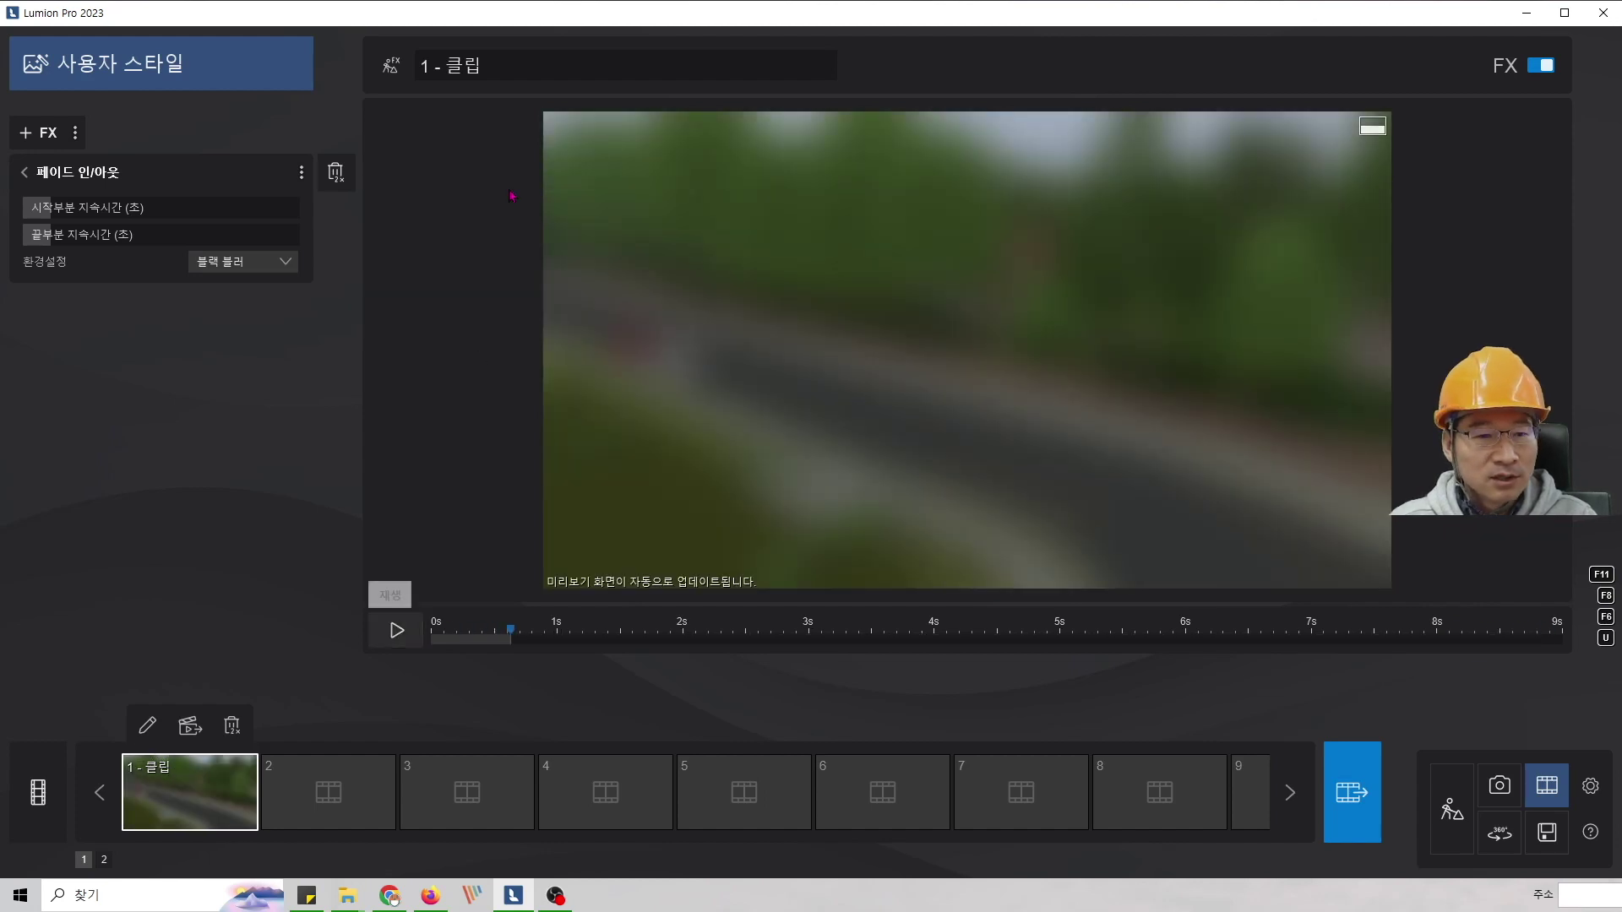
- Set the fade effect's 환경설정 to 하얀색 and play the clip to preview the white fade
left_click(279, 265)
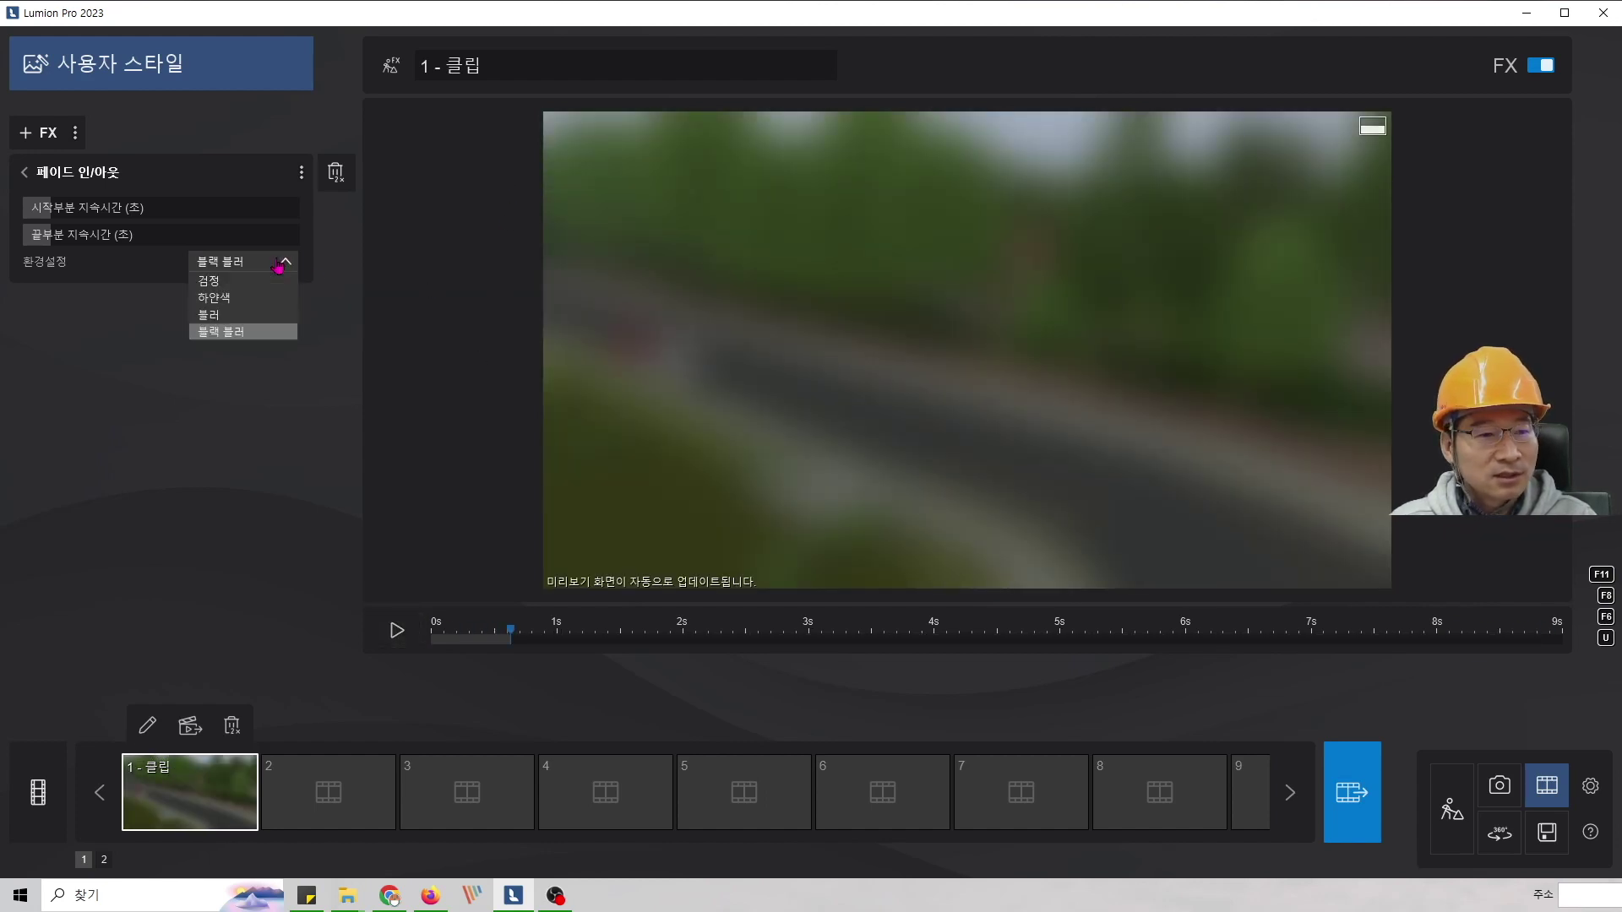
left_click(236, 299)
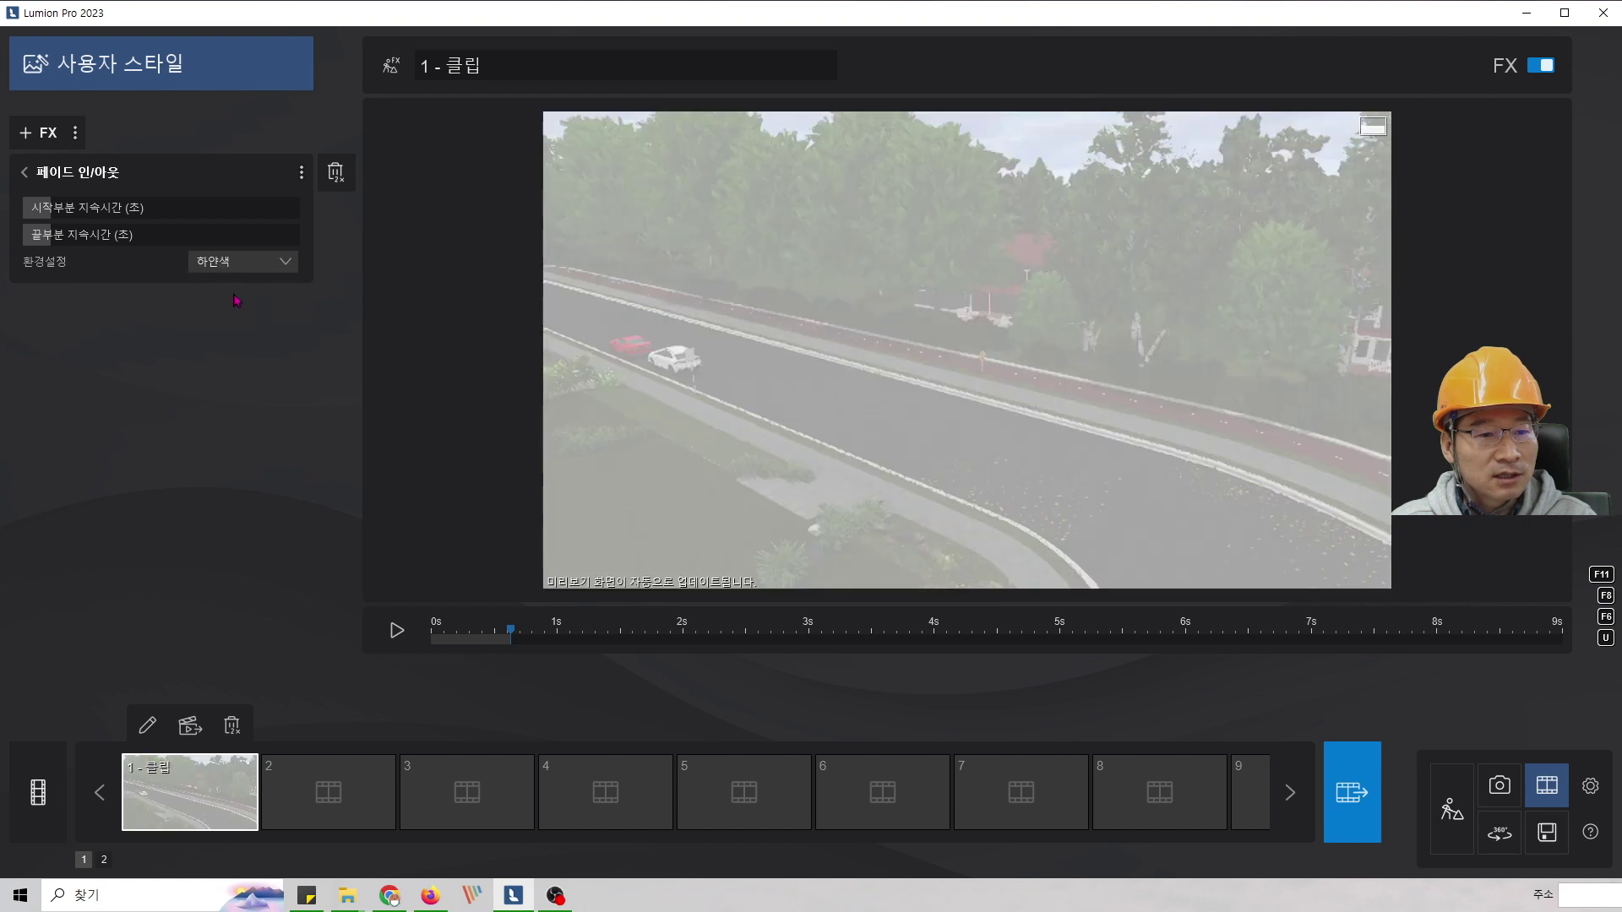
left_click(395, 630)
left_click(395, 630)
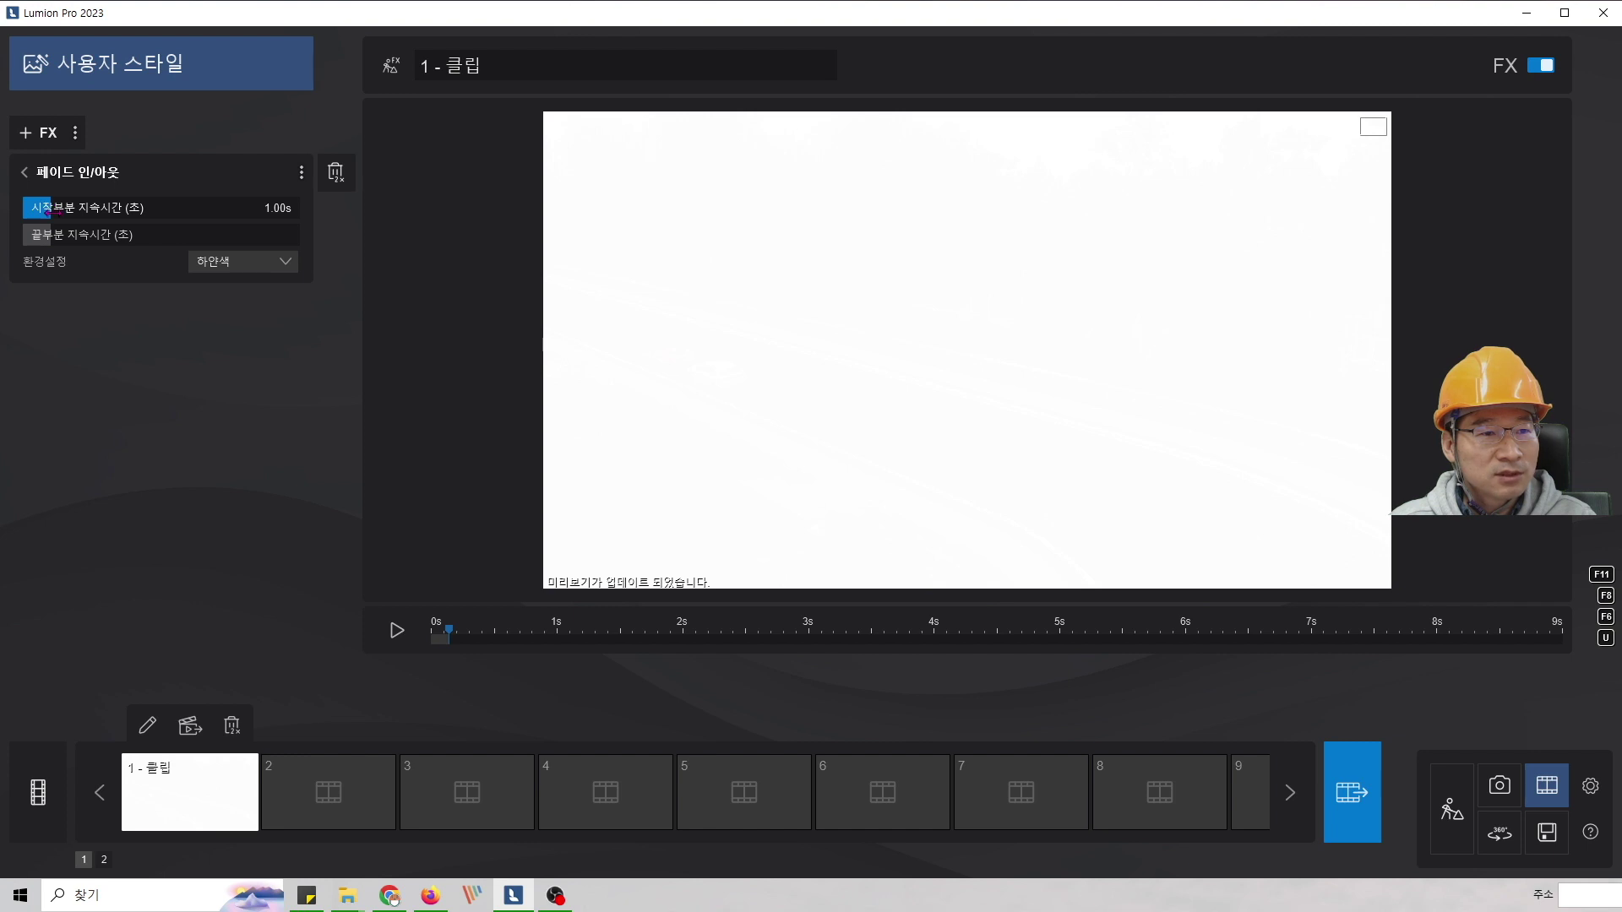
- Lengthen both the start and end durations of the fade effect and play the clip from the beginning
left_click_drag(49, 210, 84, 235)
left_click_drag(446, 640, 414, 646)
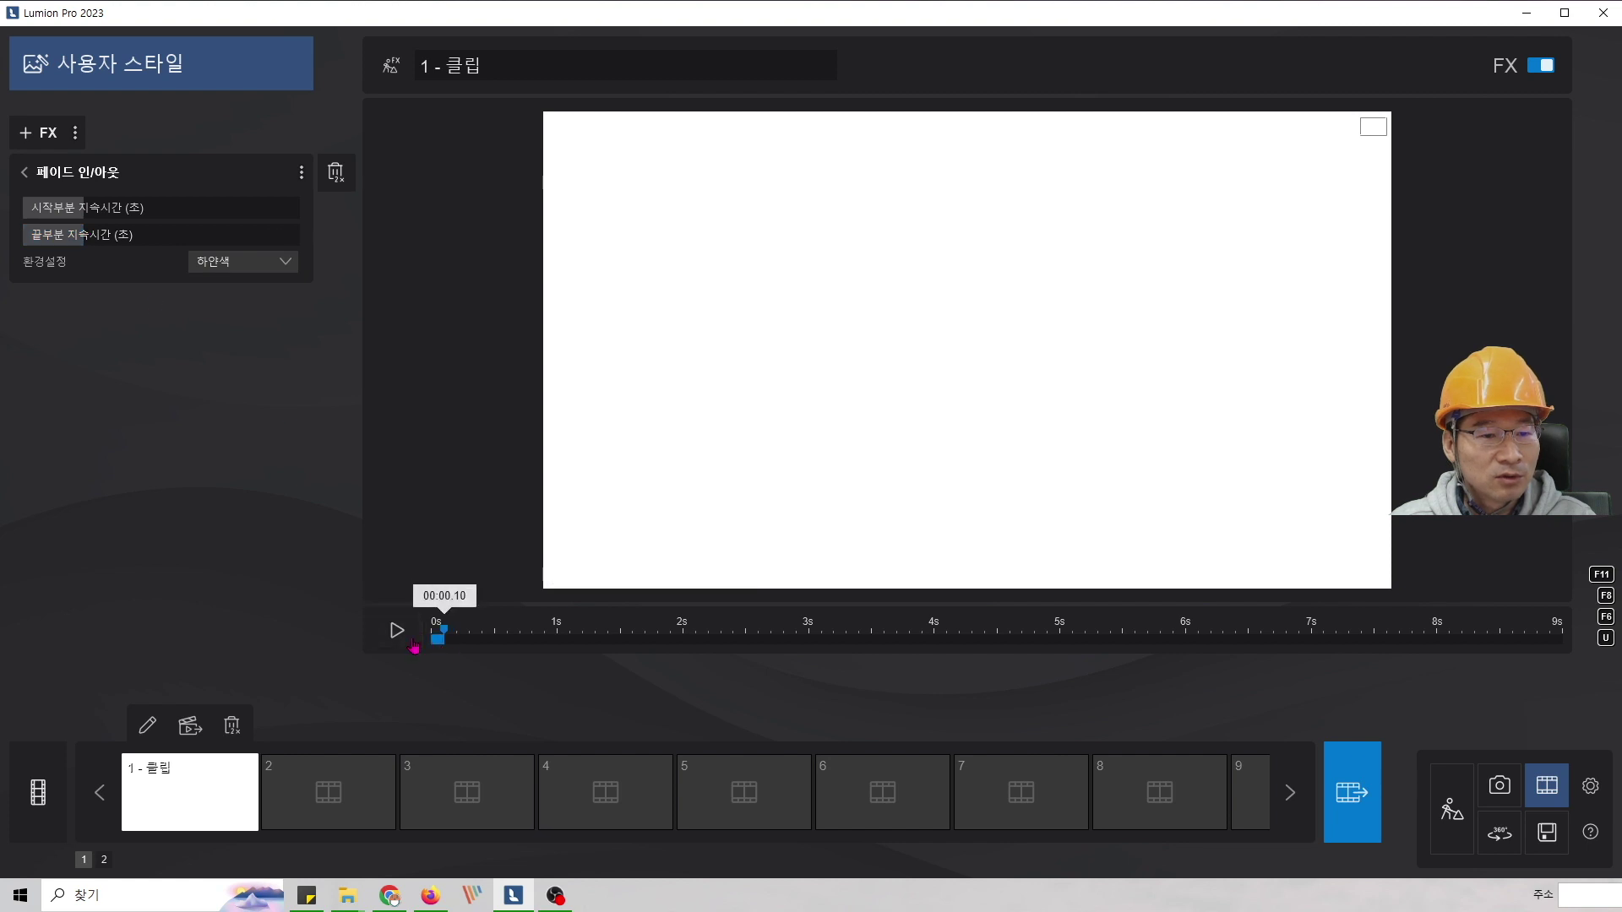
left_click(399, 636)
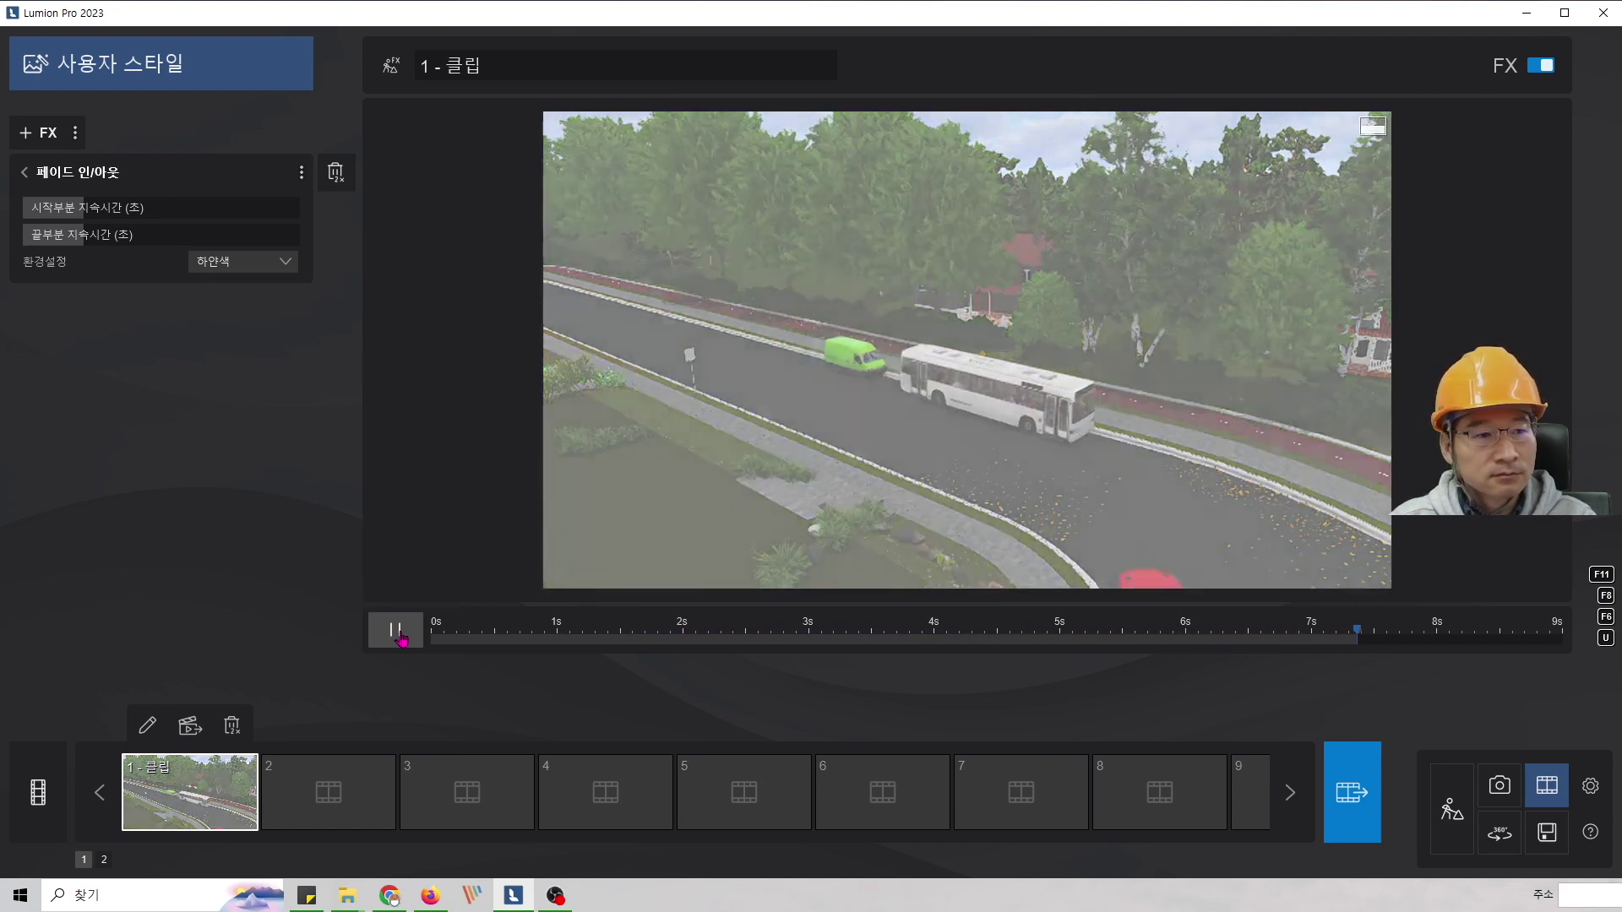
left_click(396, 632)
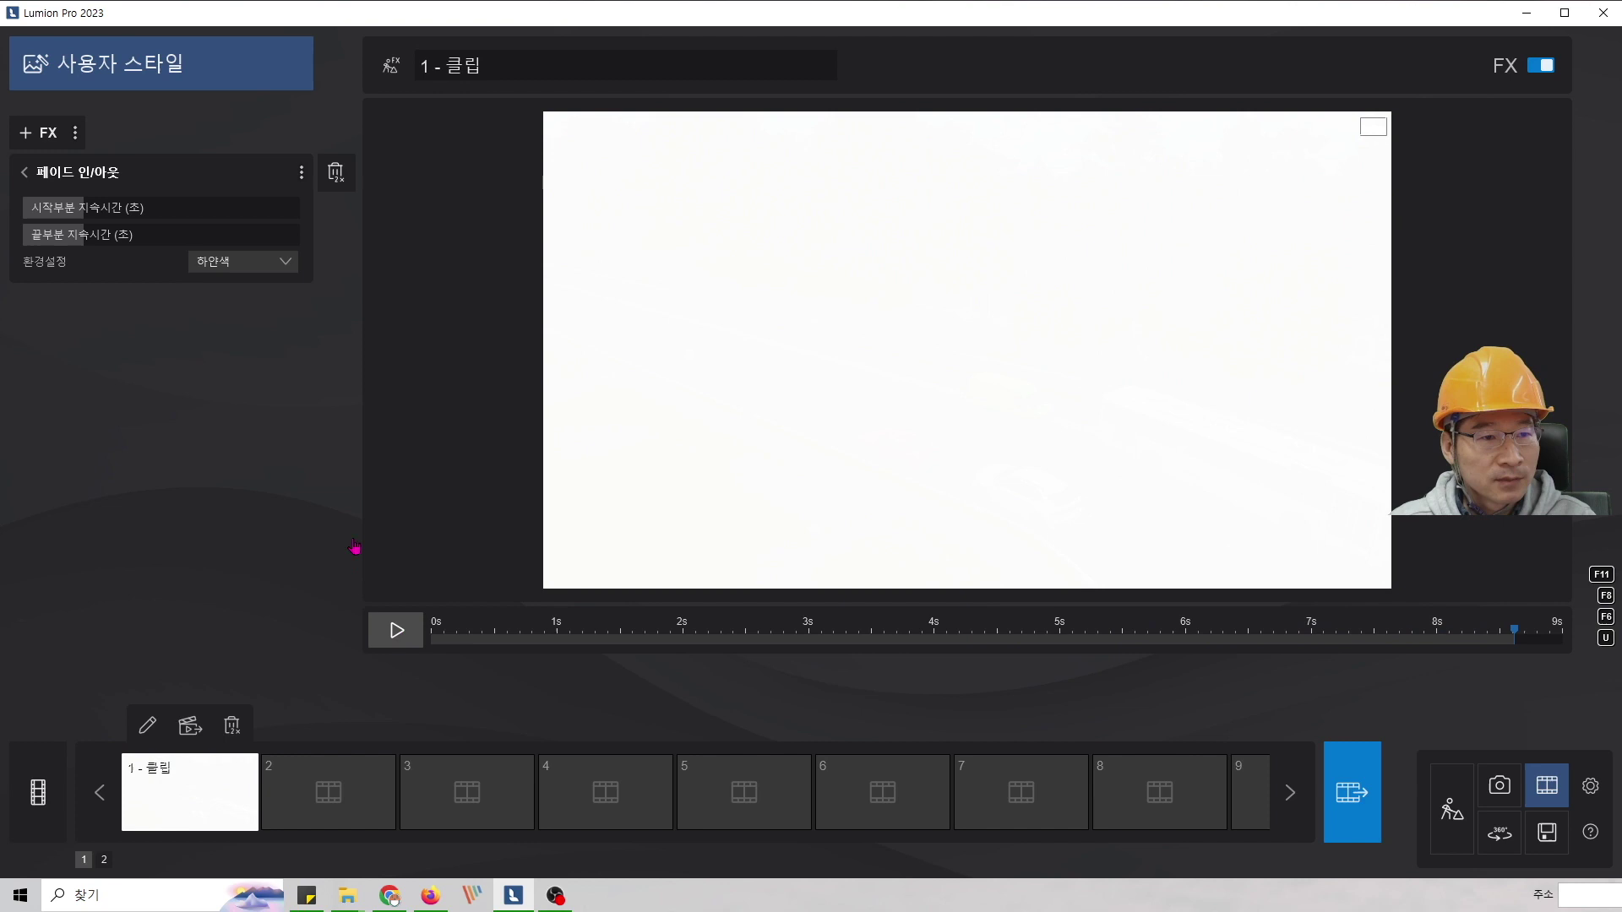
- Change the fade effect's 환경설정 to 블러, preview the clip, and return to the effect list
left_click(242, 269)
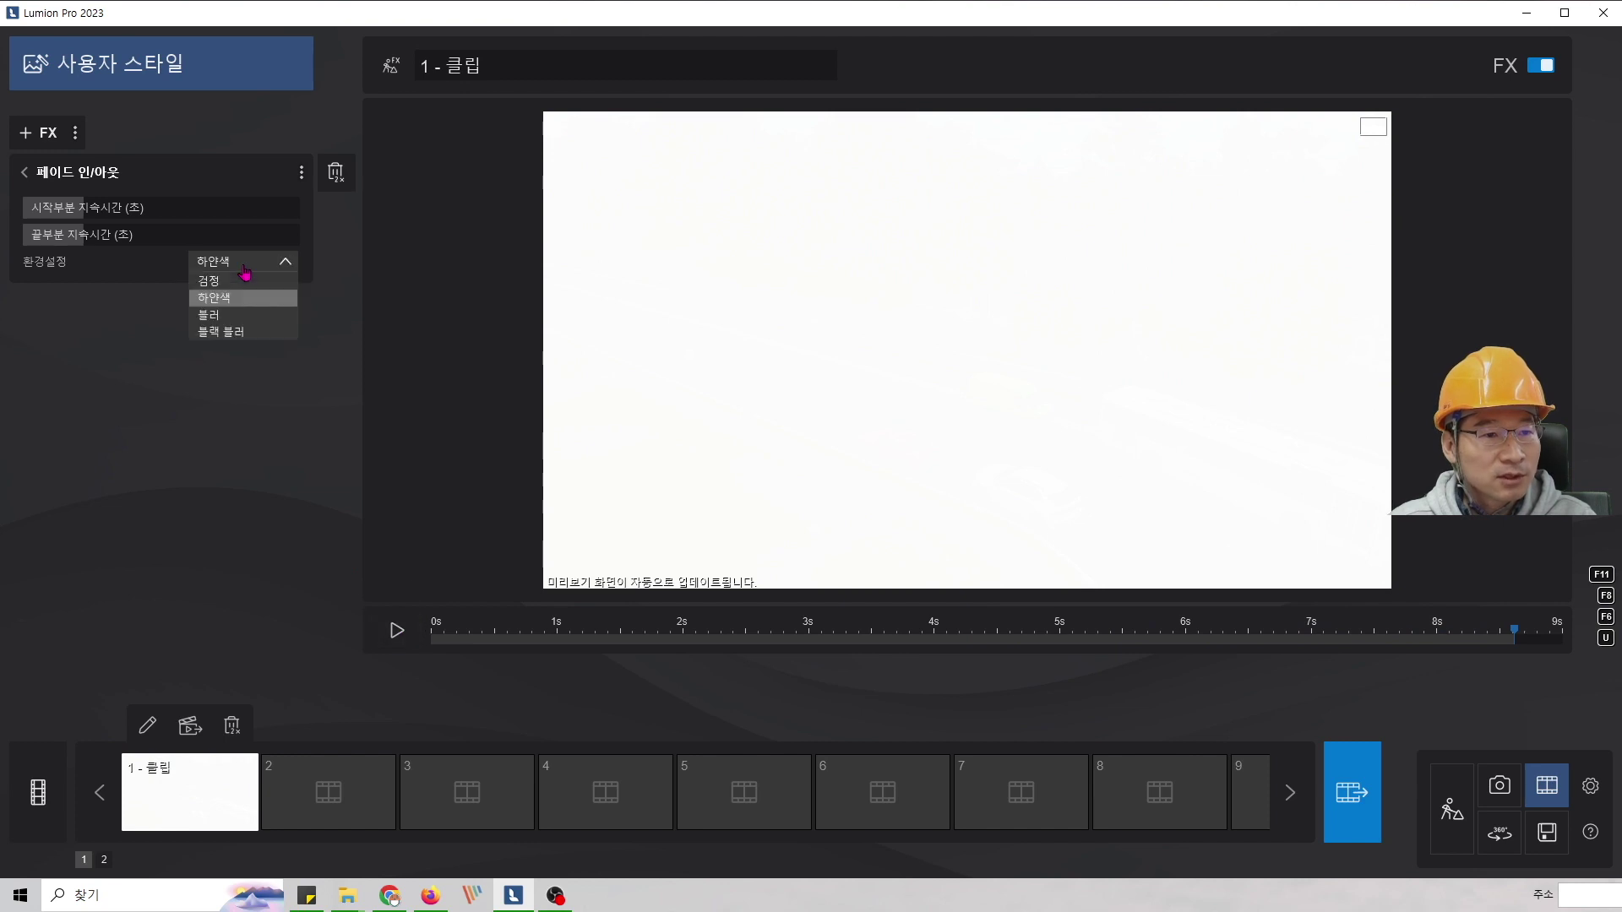
left_click(240, 316)
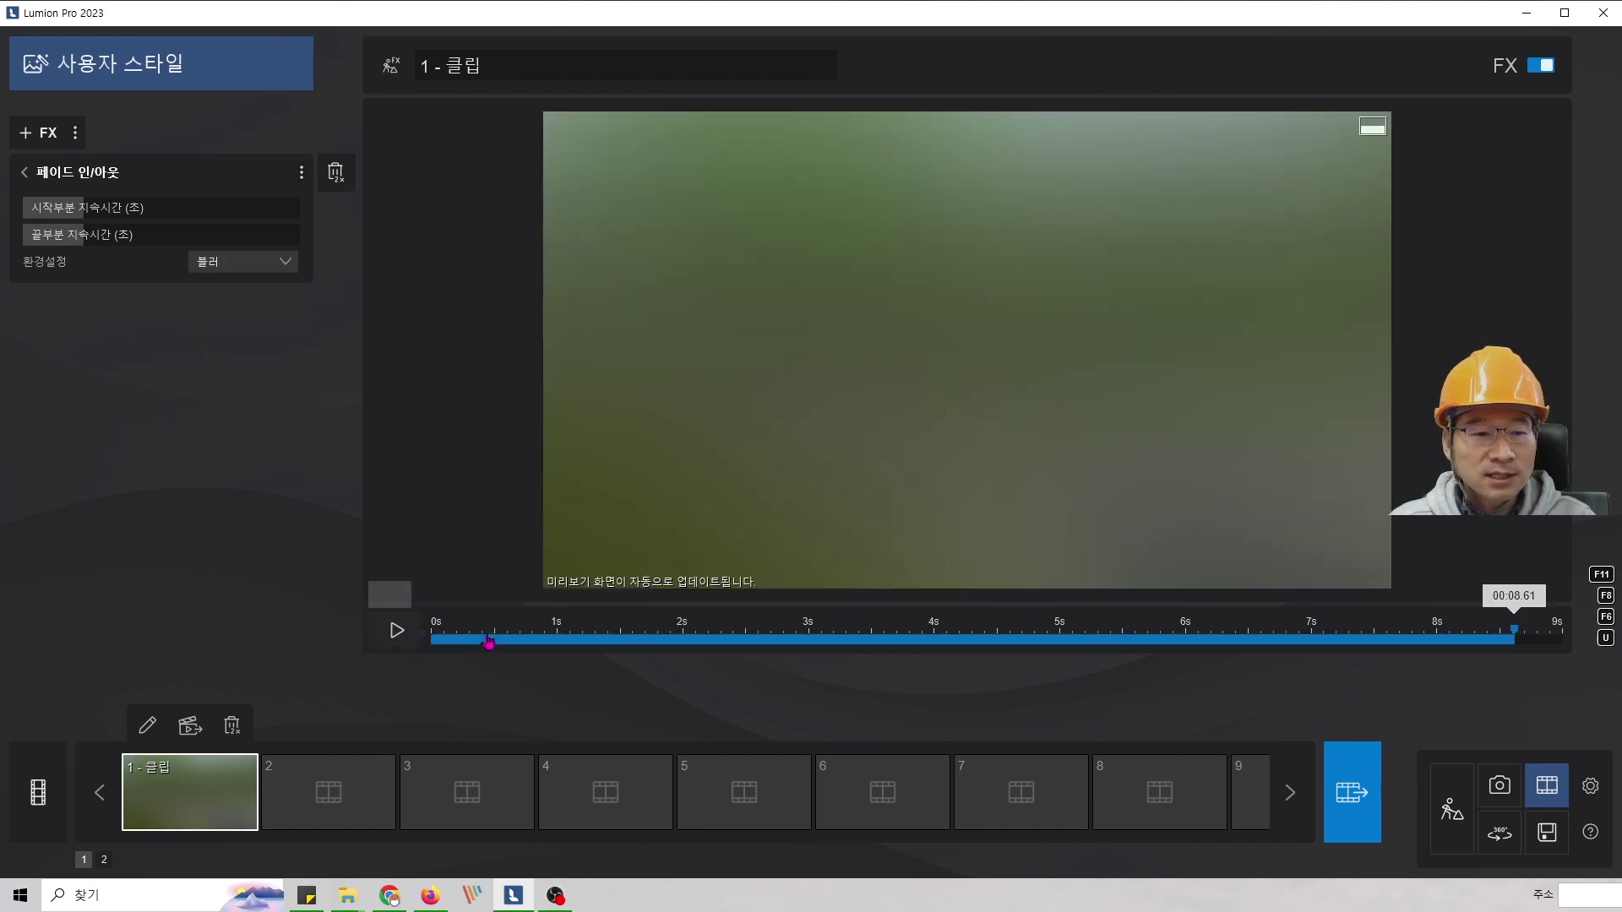
left_click(433, 634)
left_click(395, 632)
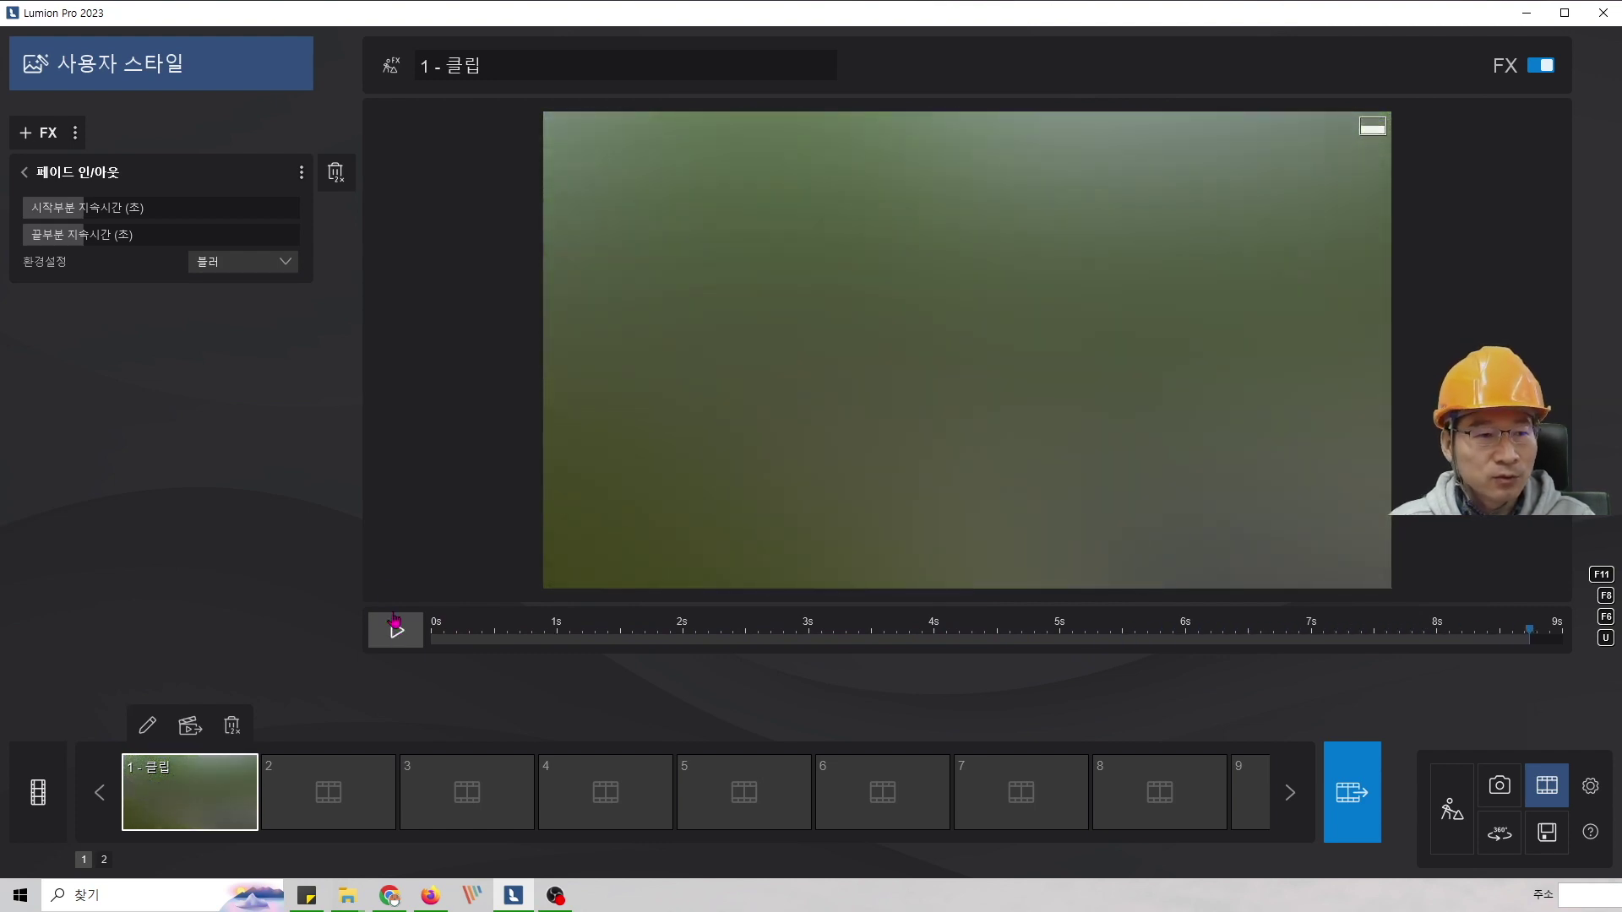
left_click(396, 630)
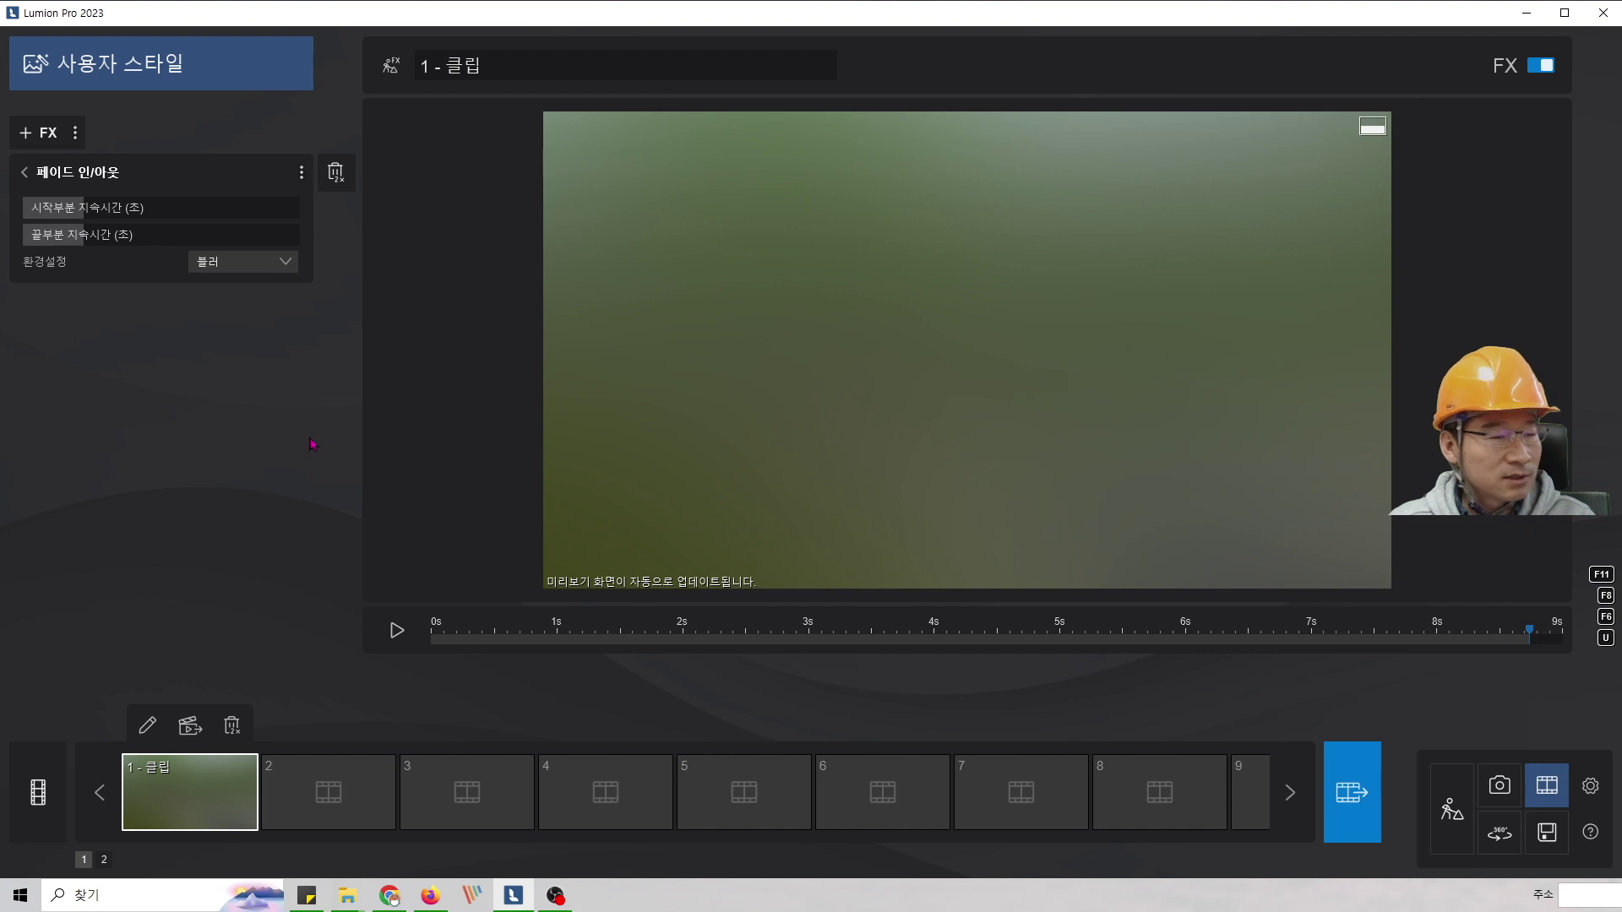
left_click(240, 263)
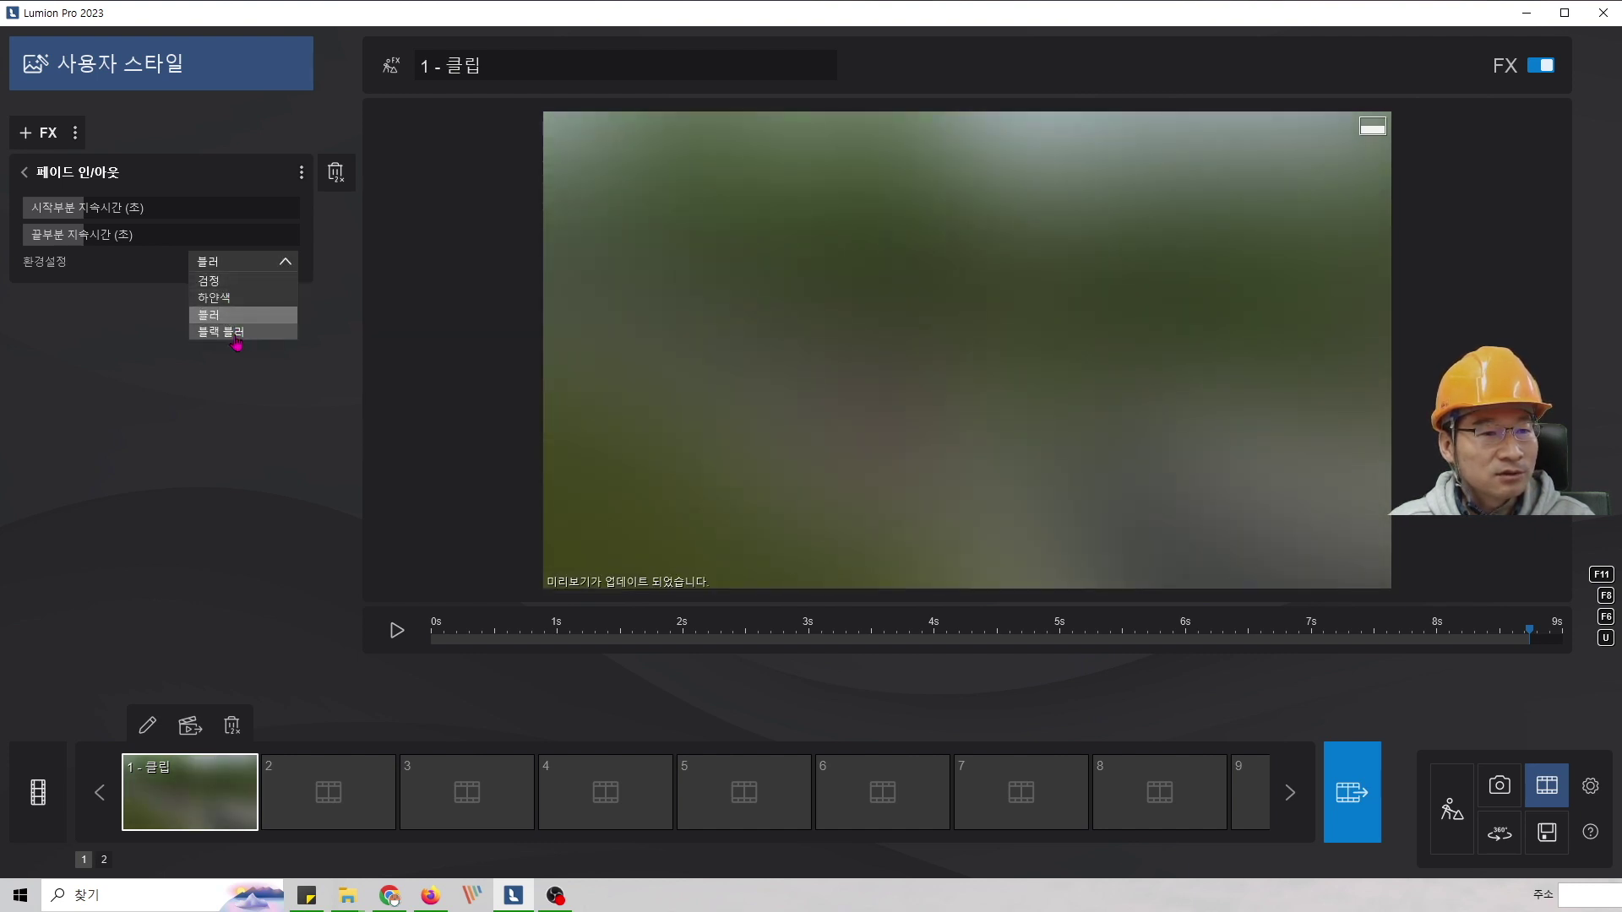
left_click(243, 370)
left_click(26, 173)
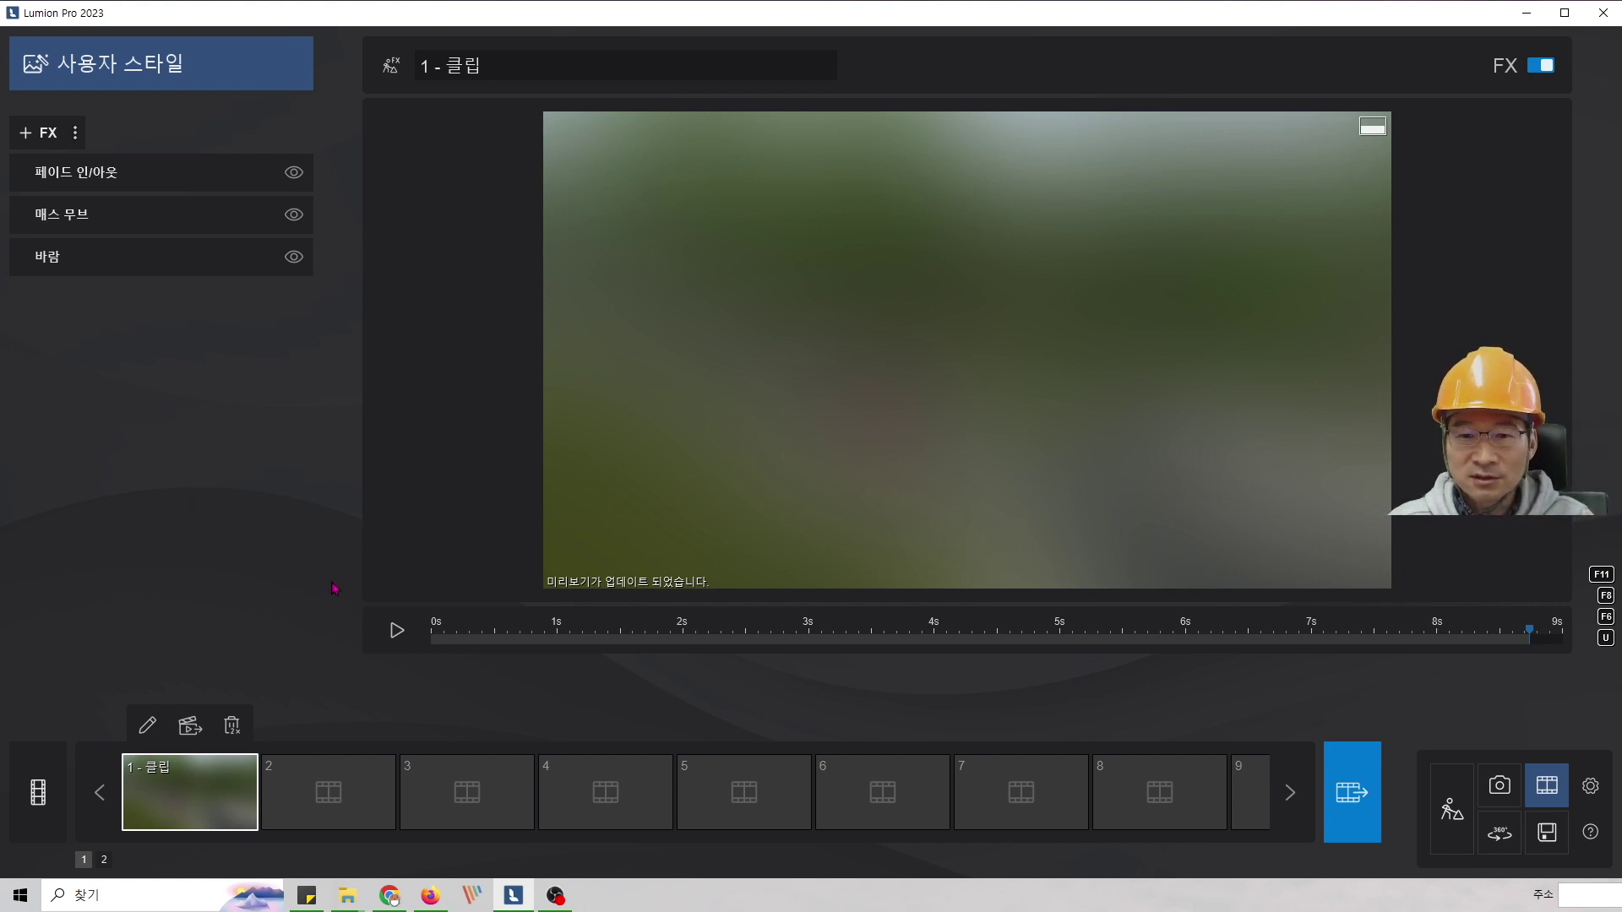
- Add the 제목 effect to the clip and enter 설계하는목수 as the title text
left_click(40, 132)
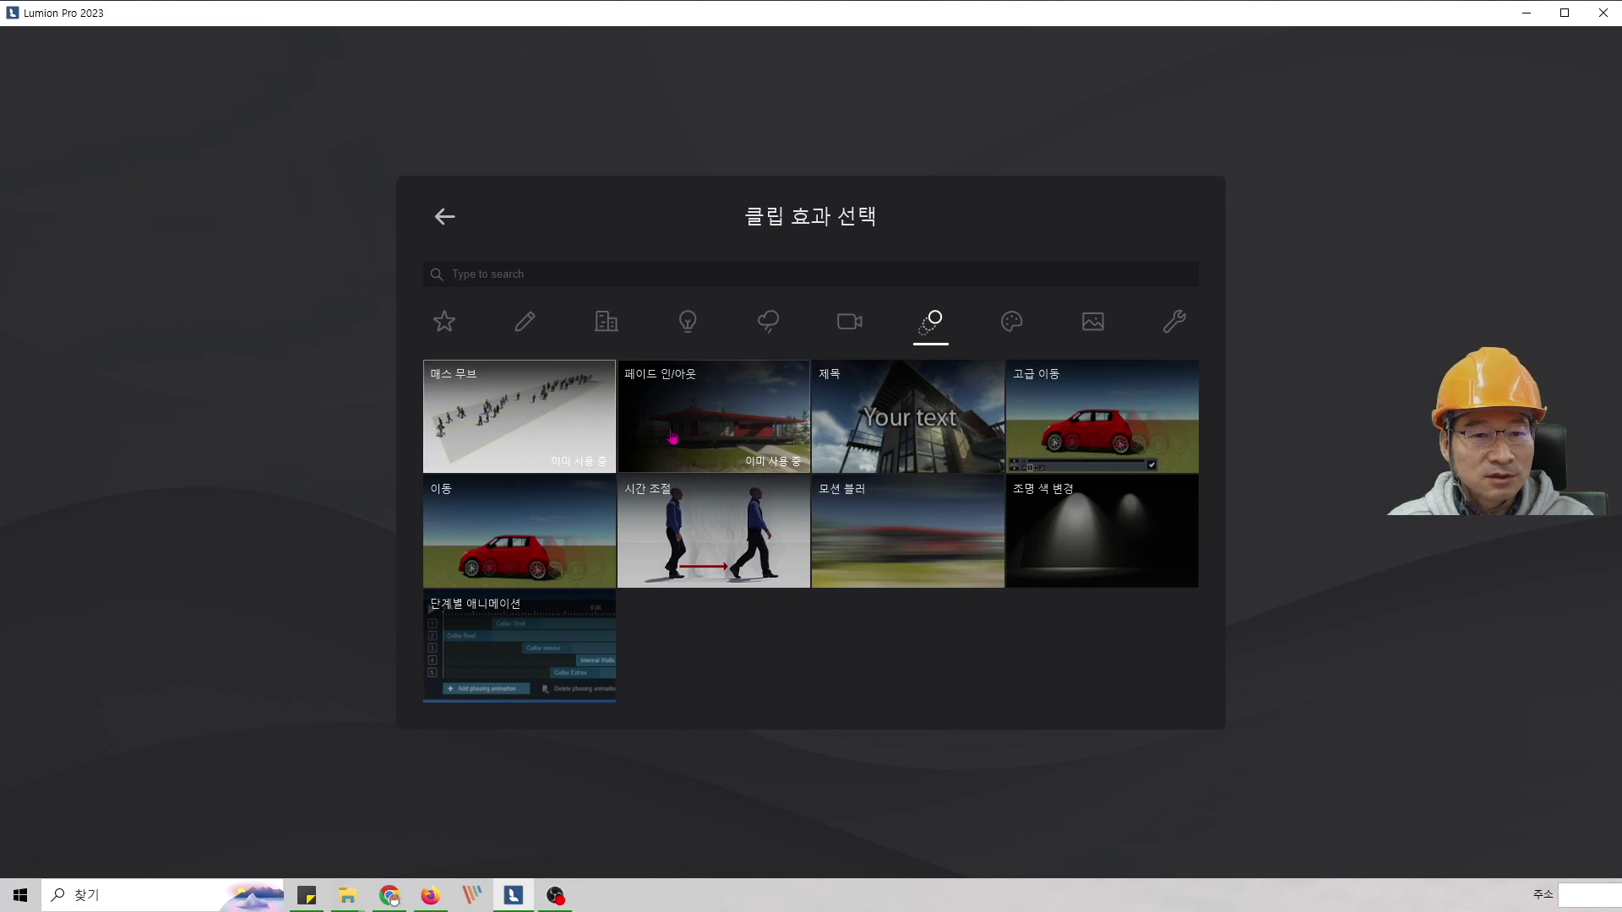
left_click(883, 412)
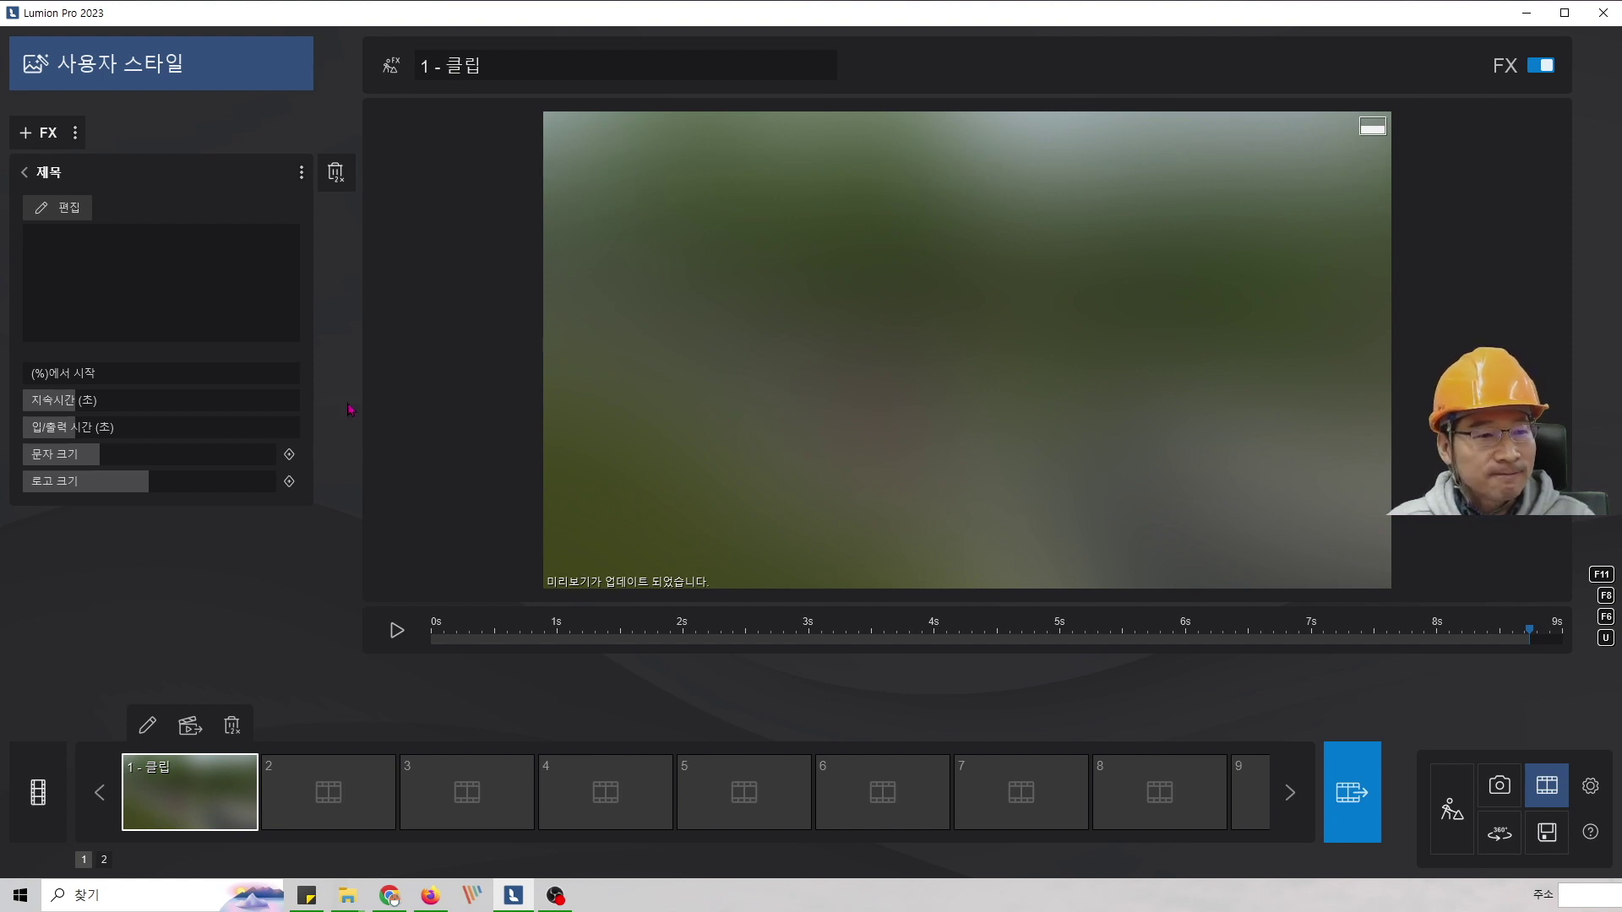
left_click(84, 280)
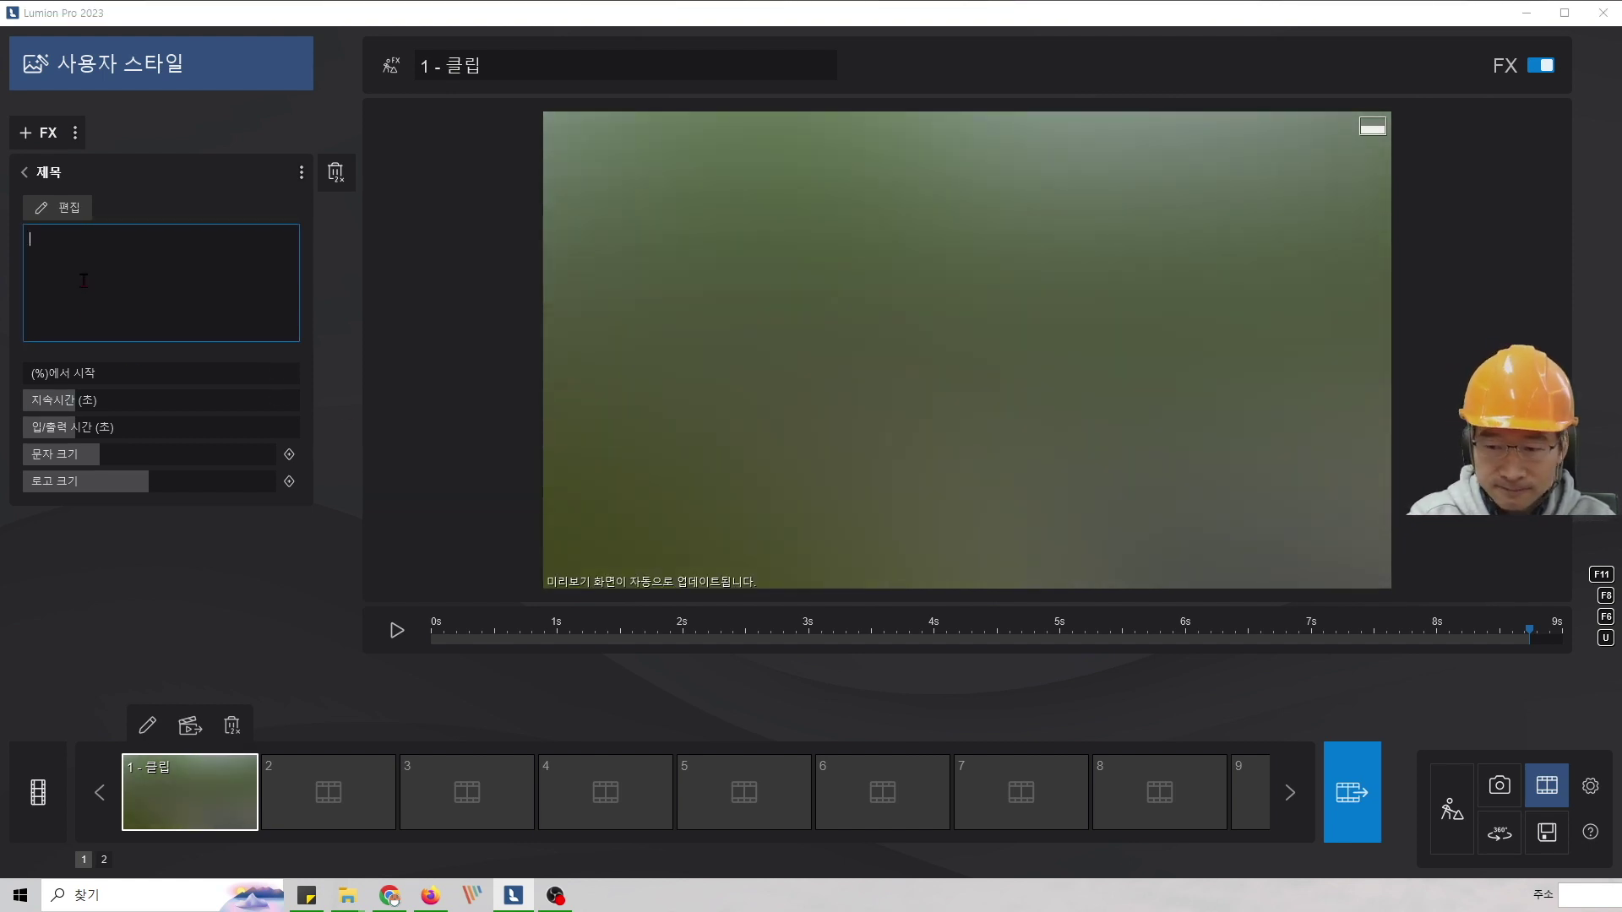
type("서ㅗㄹ")
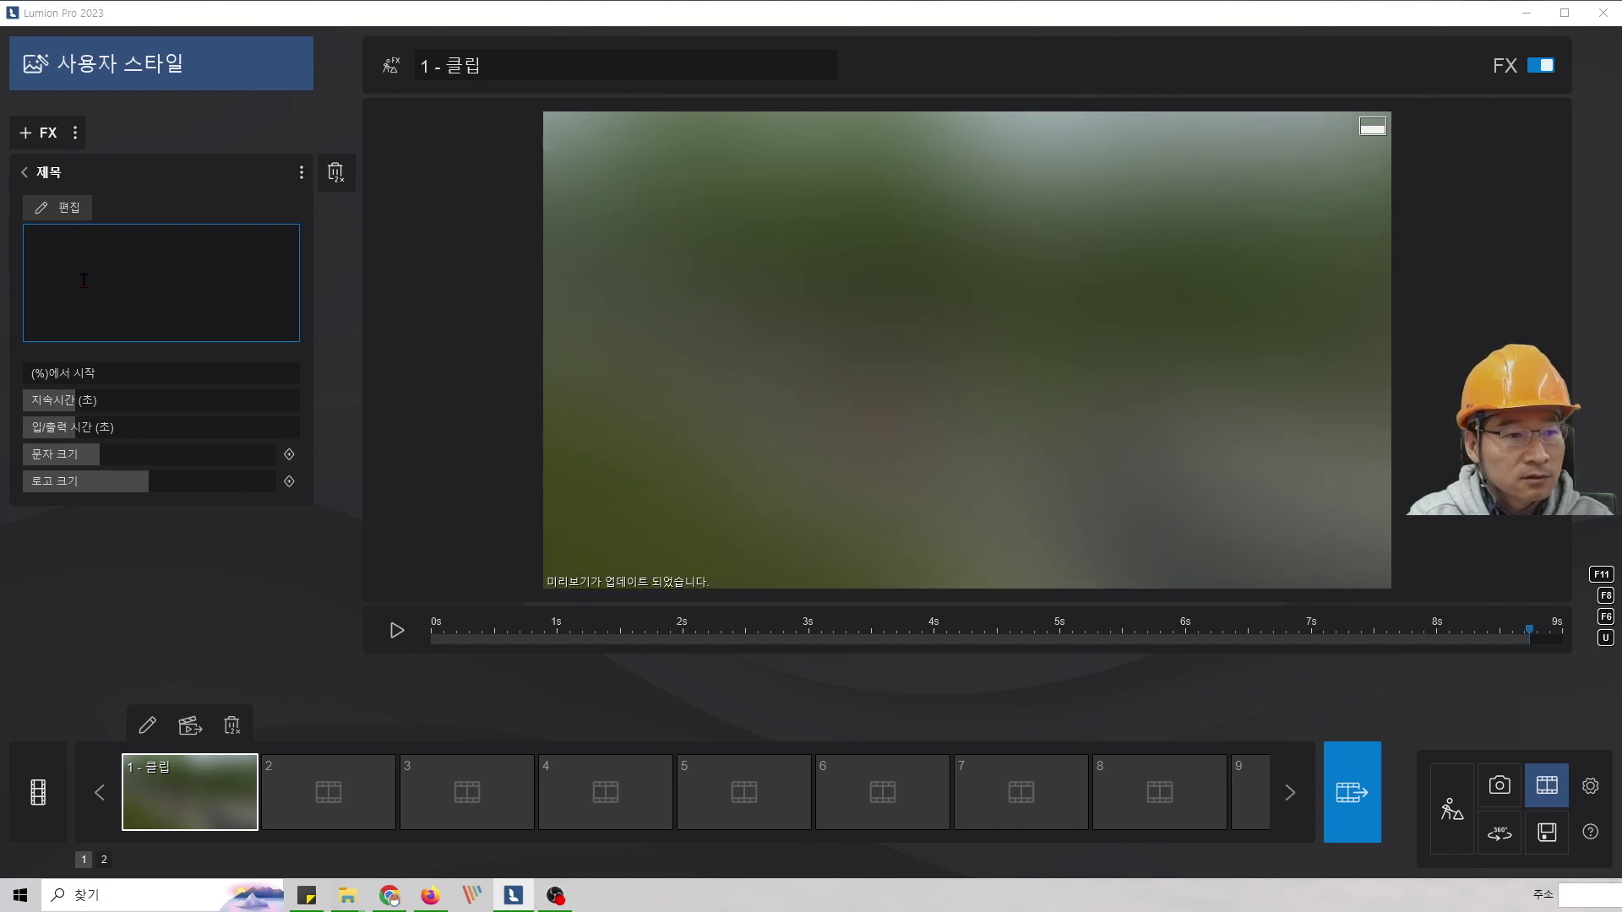
key("BackSpace")
key("BackSpace")
type("설")
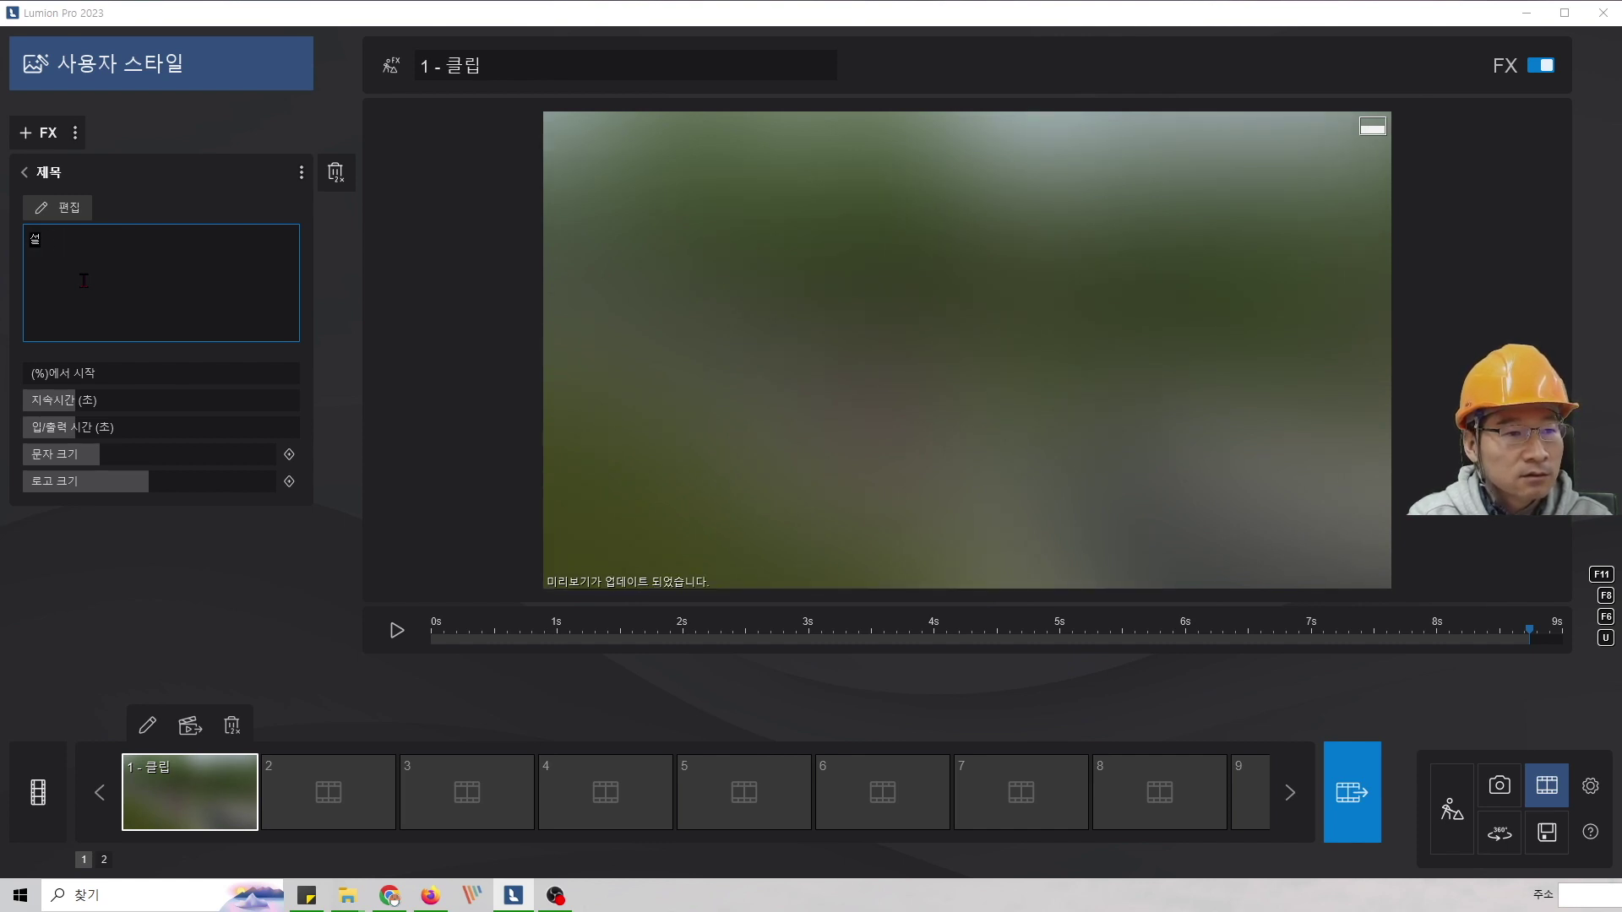
type("계하는목수")
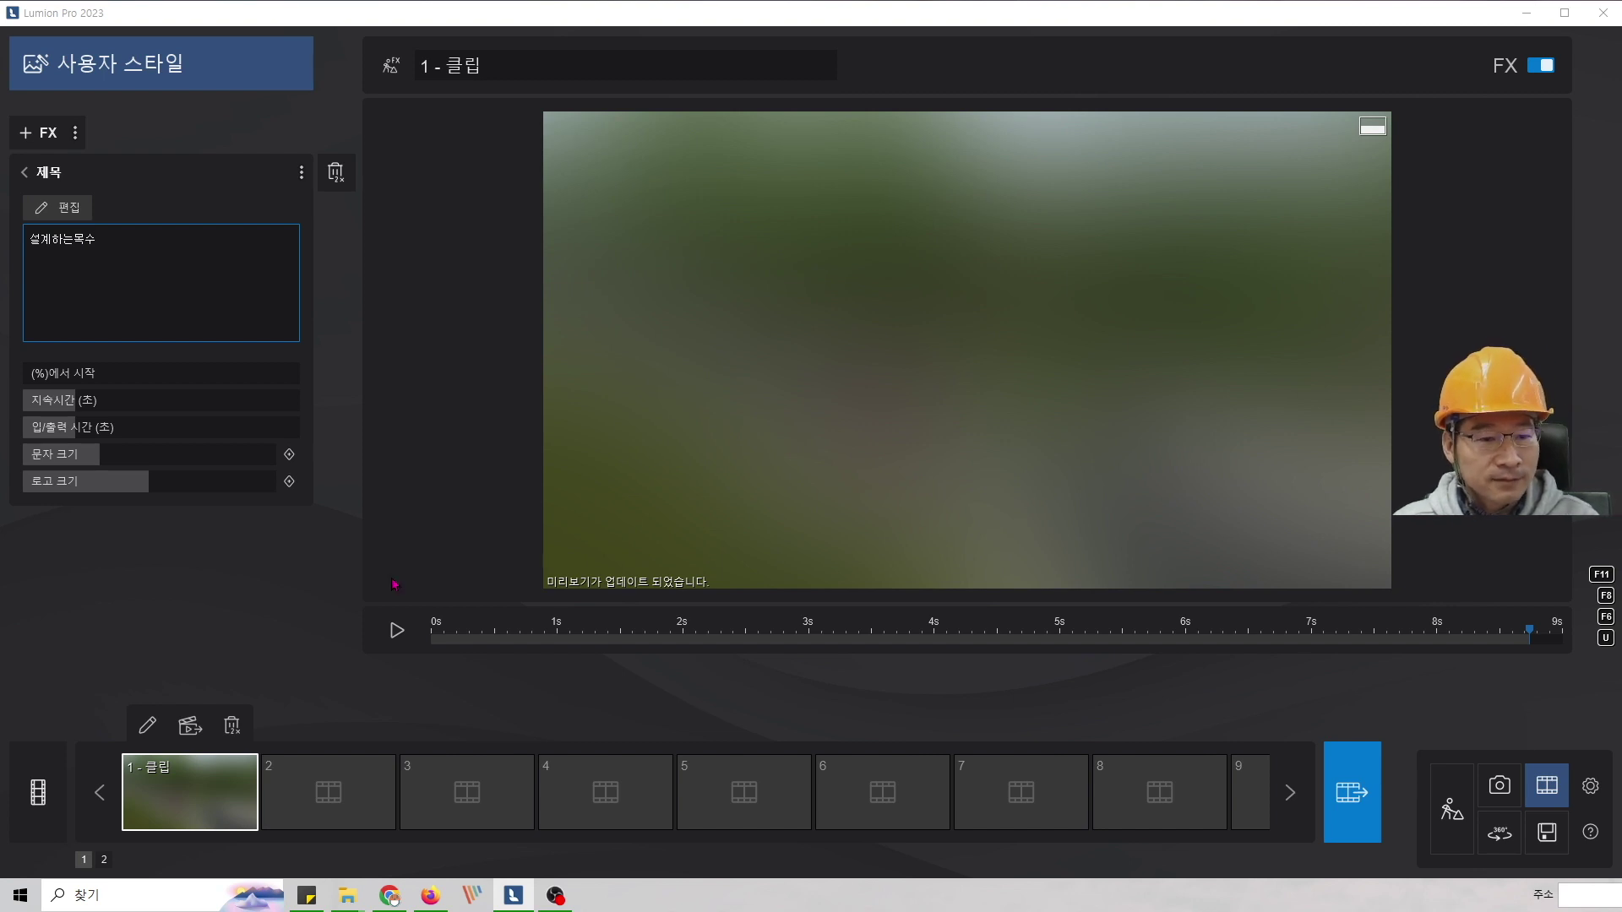
- Play the clip to check how the title appears at its beginning
left_click(394, 630)
left_click(395, 630)
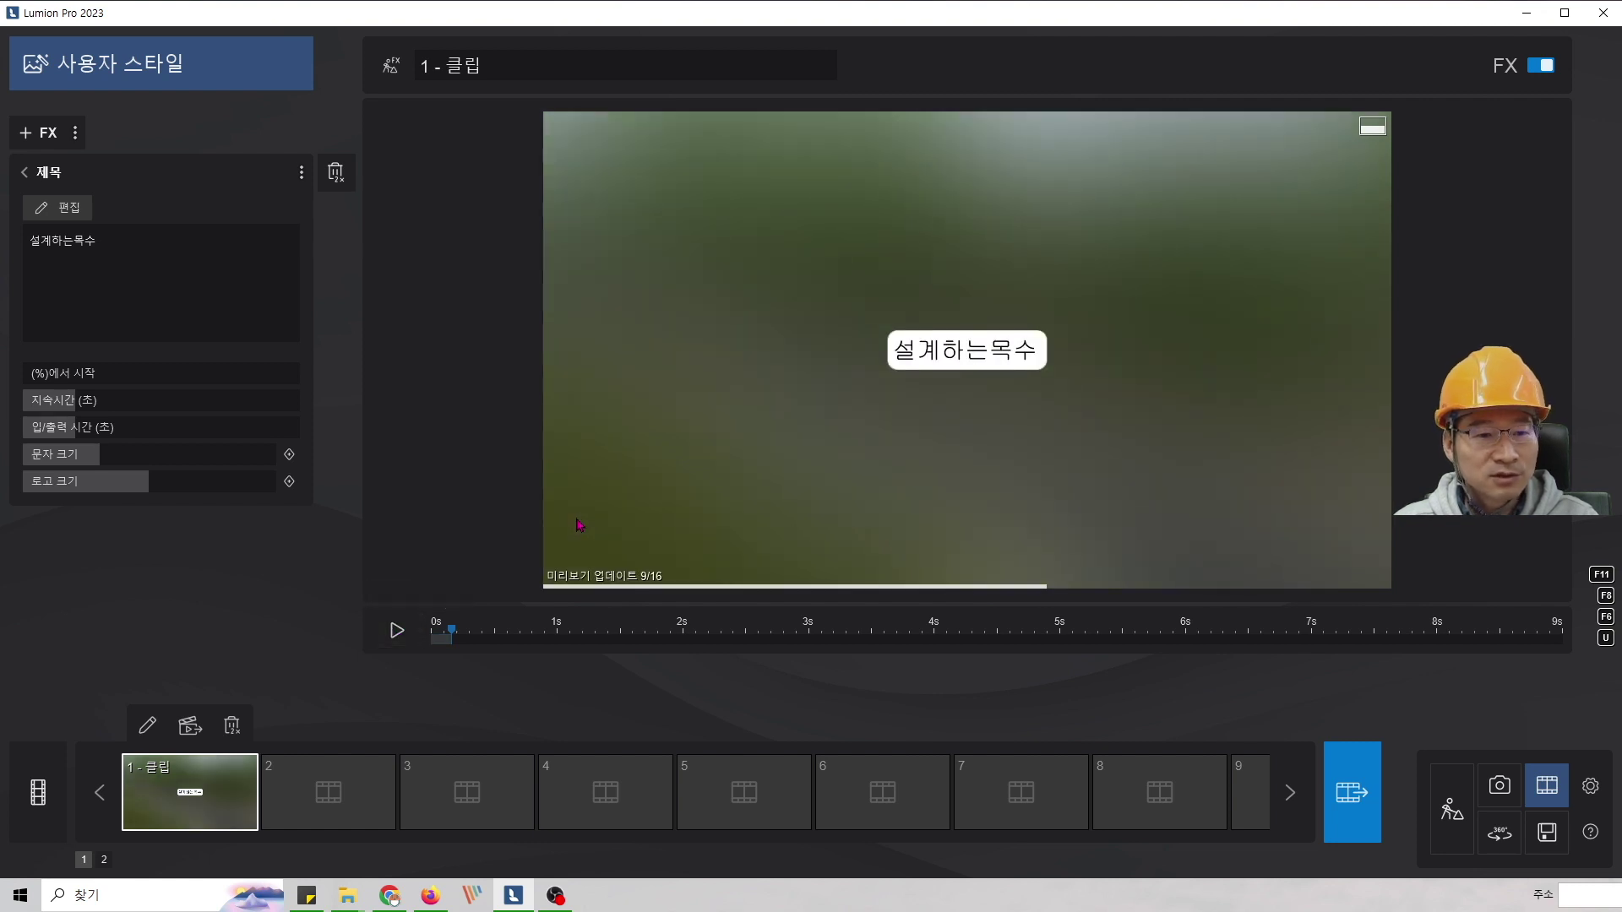
left_click(397, 630)
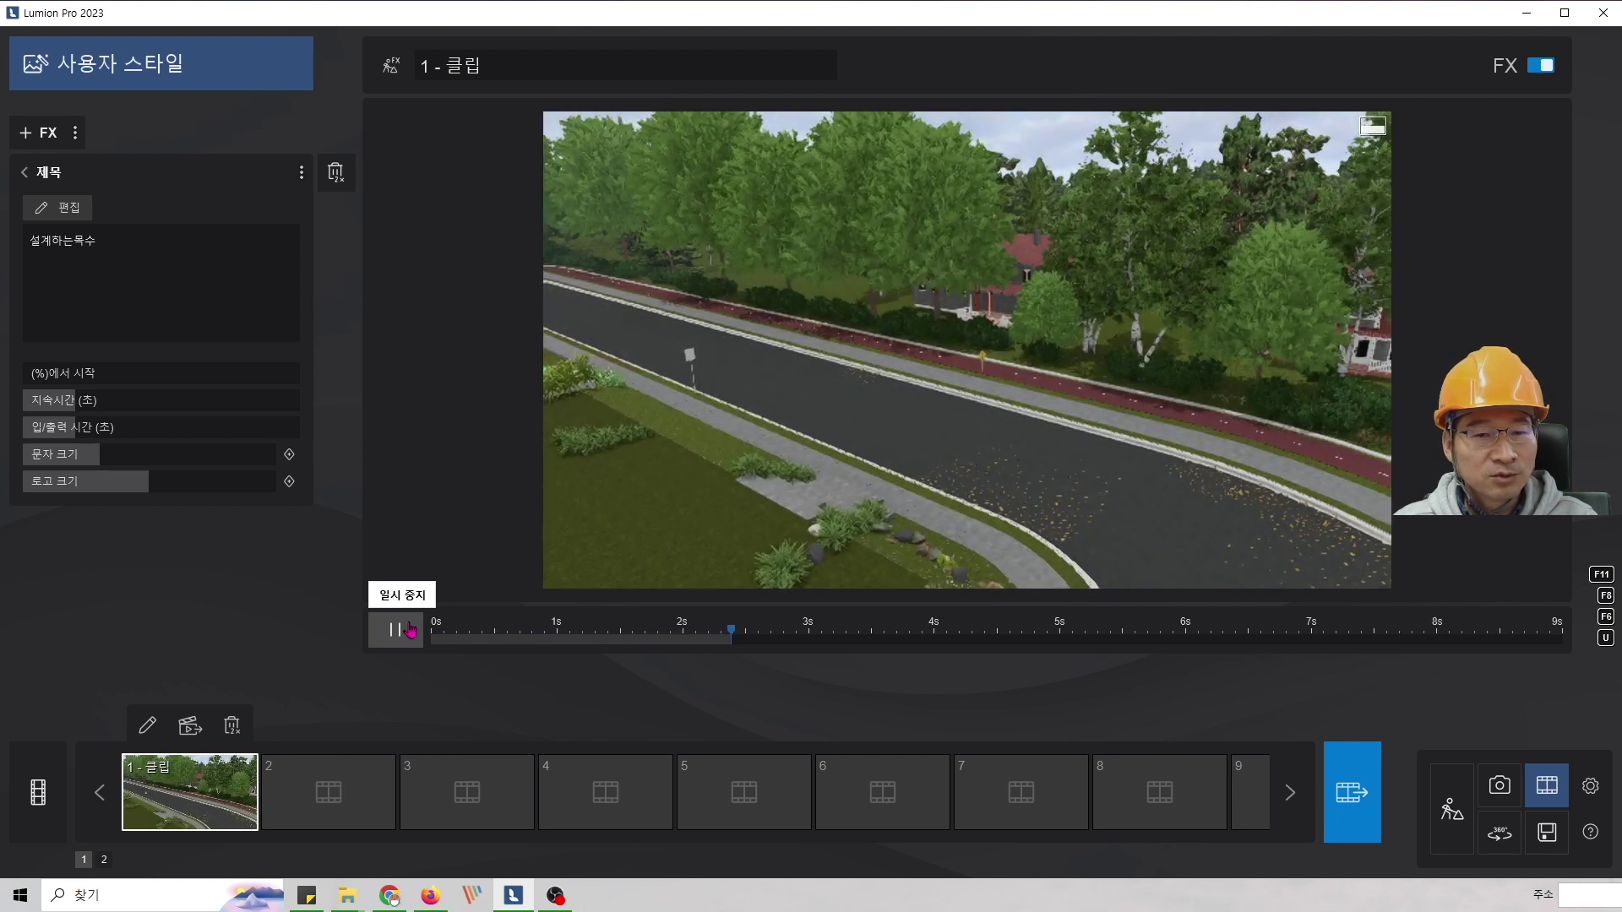
left_click(410, 630)
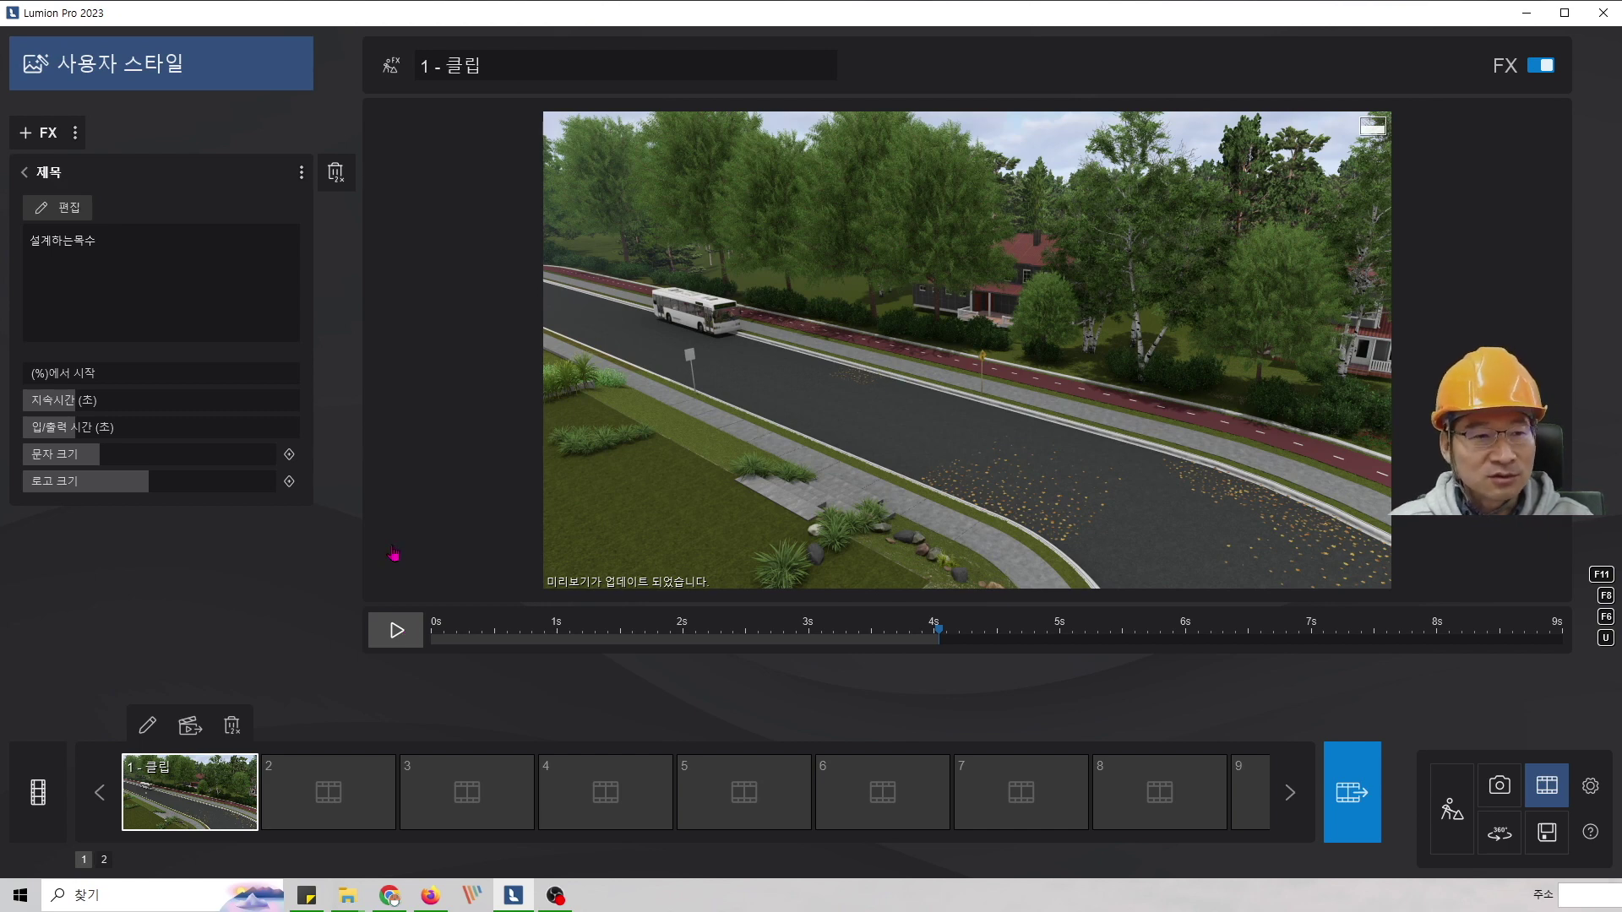
- Try the title's start percentage at 9.15 and reset it to the beginning of the clip
left_click(287, 283)
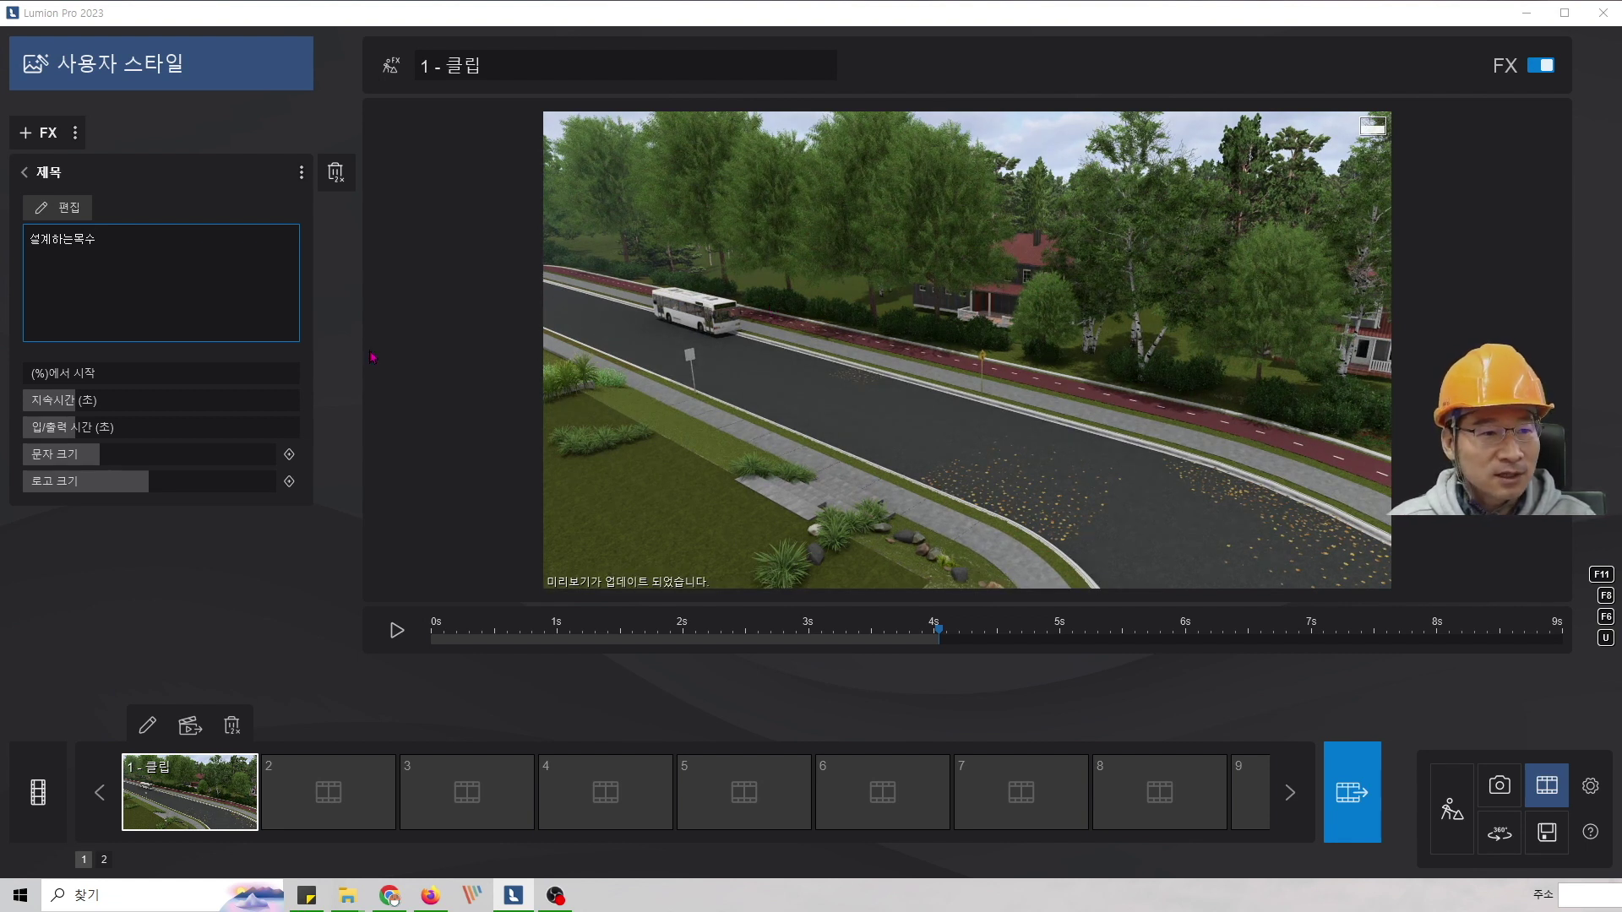
left_click(47, 374)
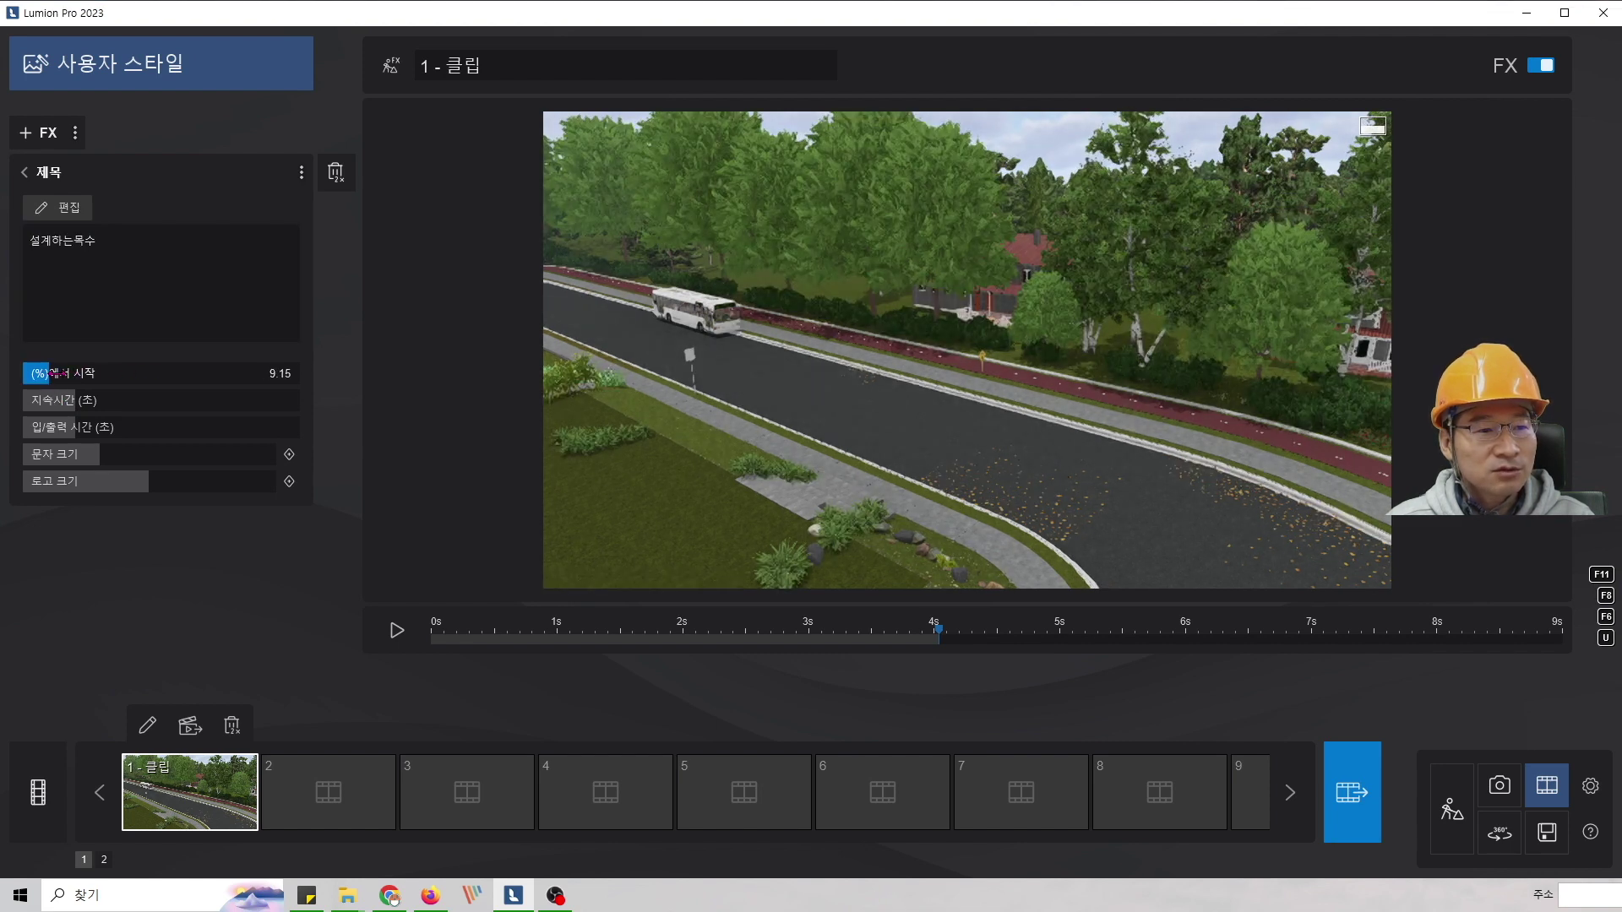
left_click_drag(54, 372, 20, 379)
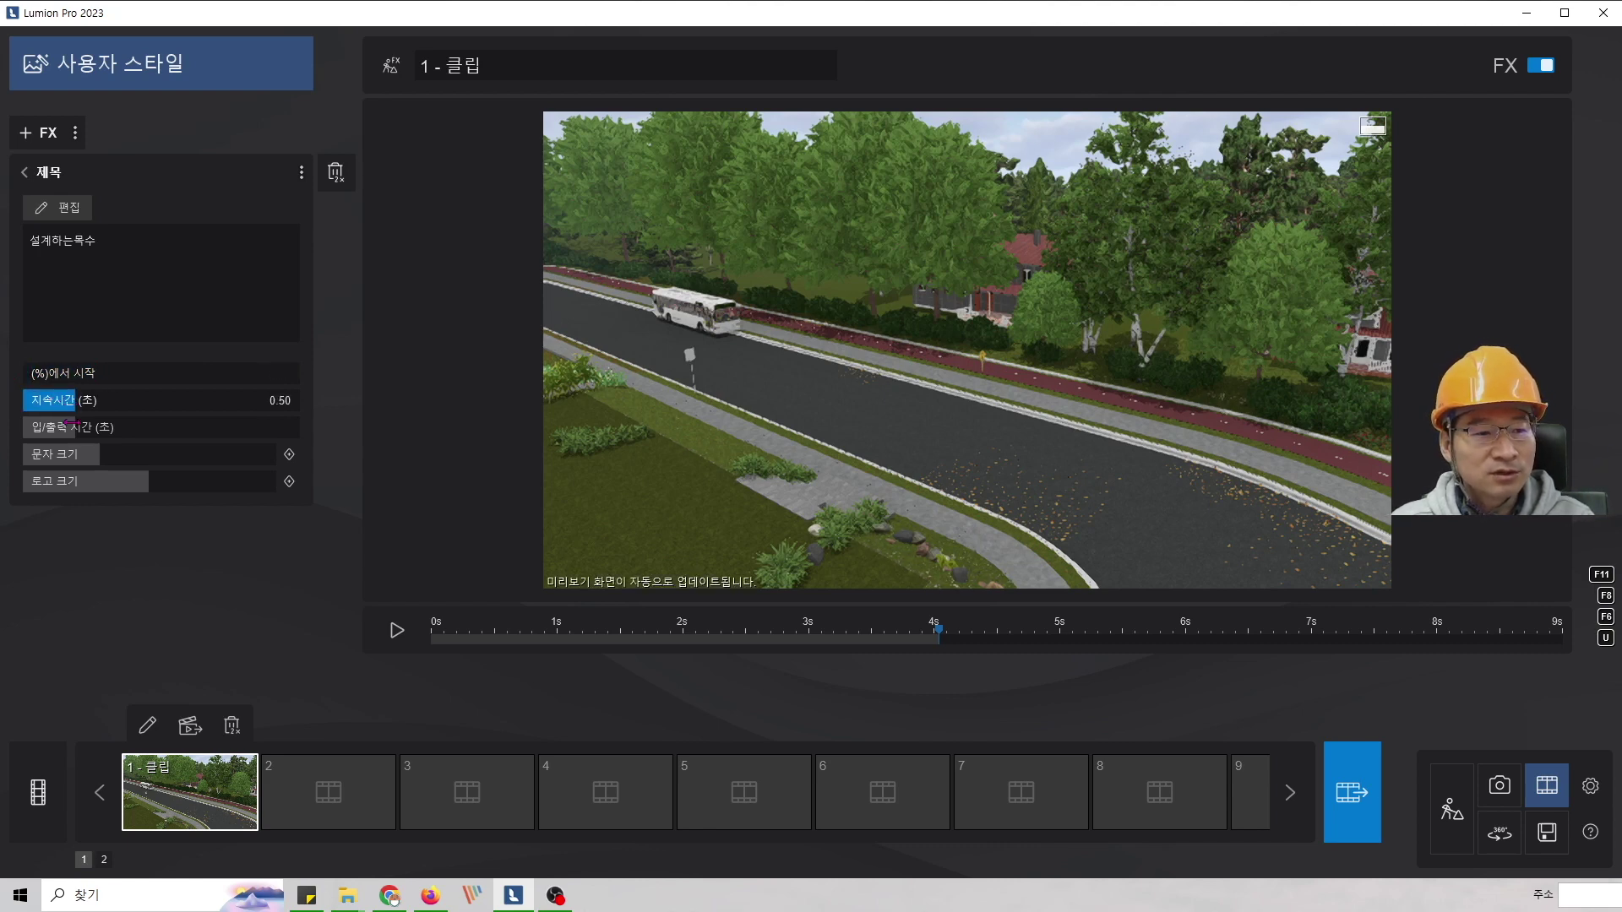
- Open the title's style editor and import carpenterA_Full.png from the PNG folder as the logo
left_click(65, 215)
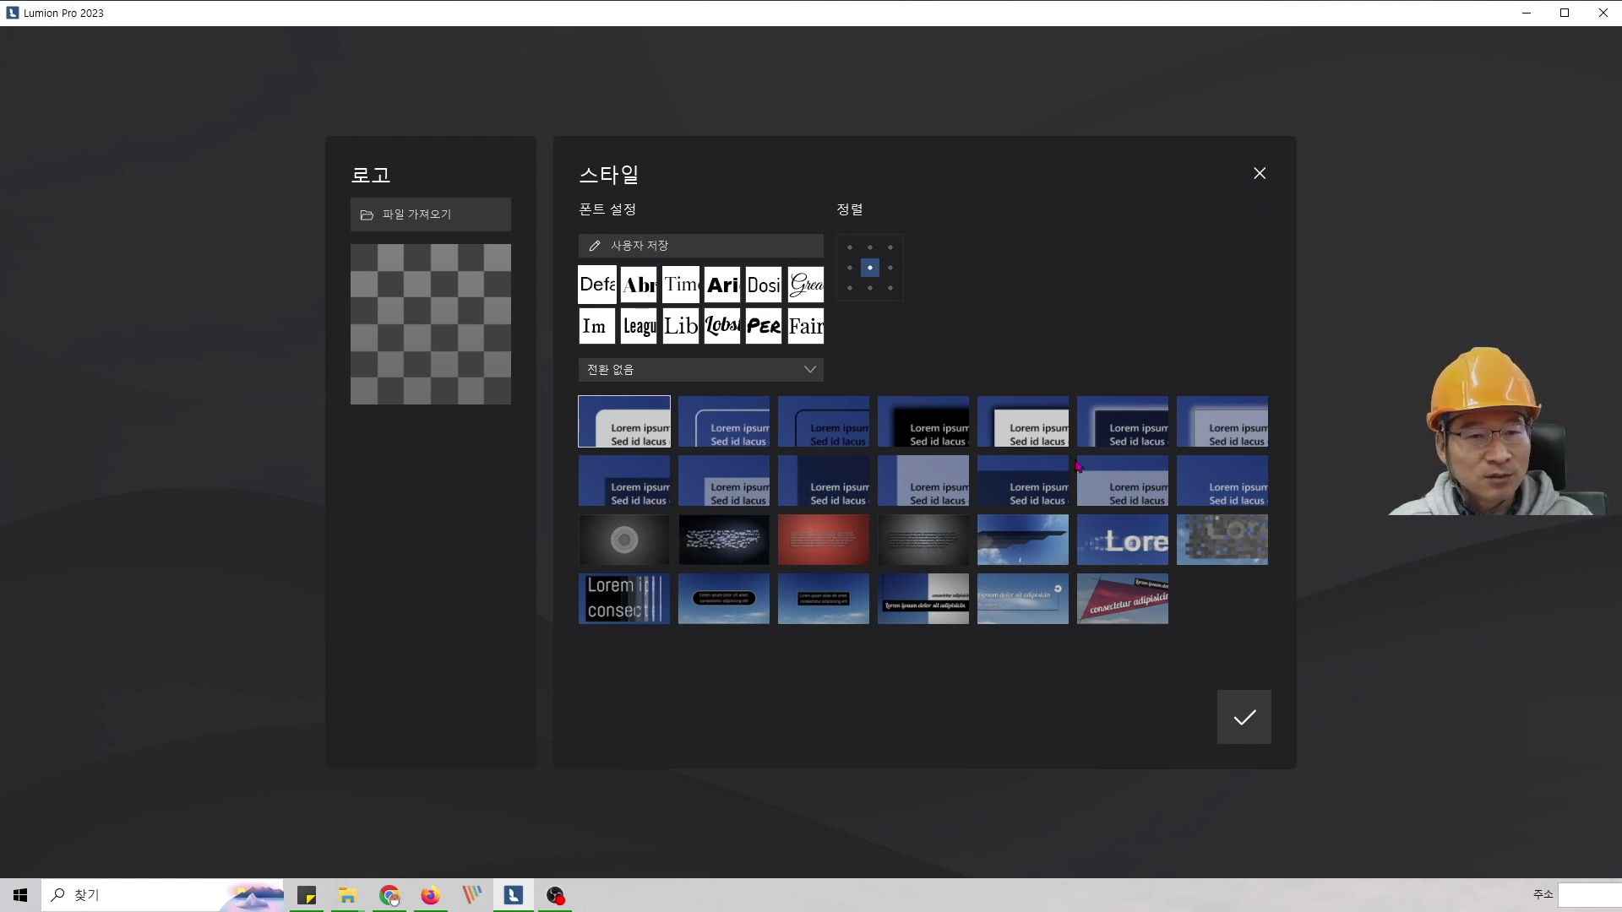
left_click(465, 223)
left_click(921, 189)
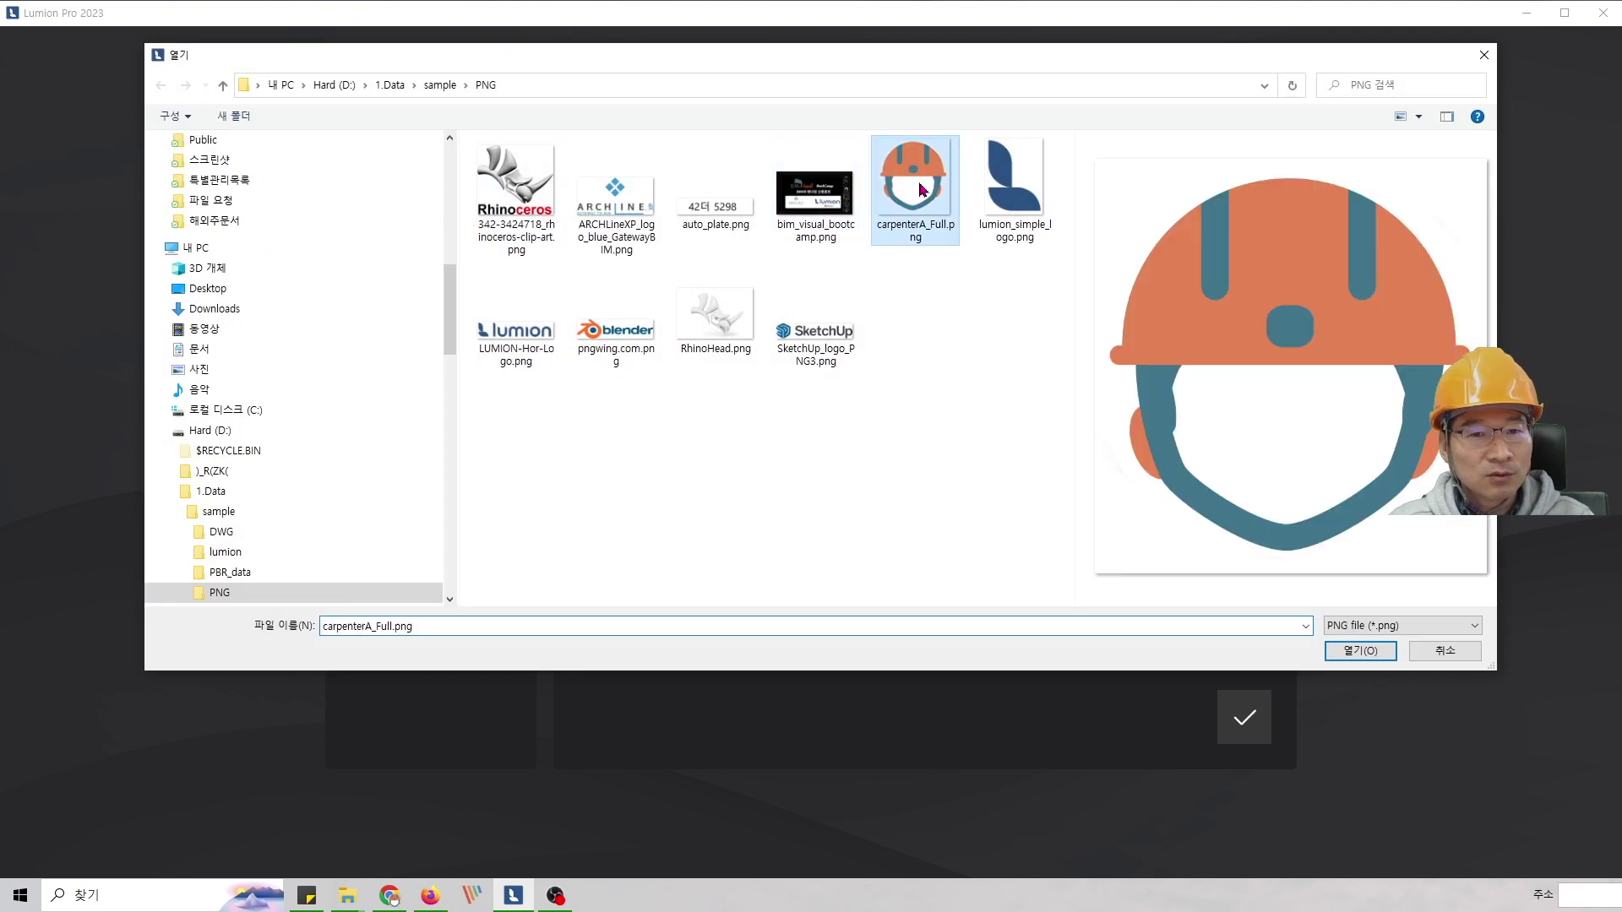
left_click(1356, 650)
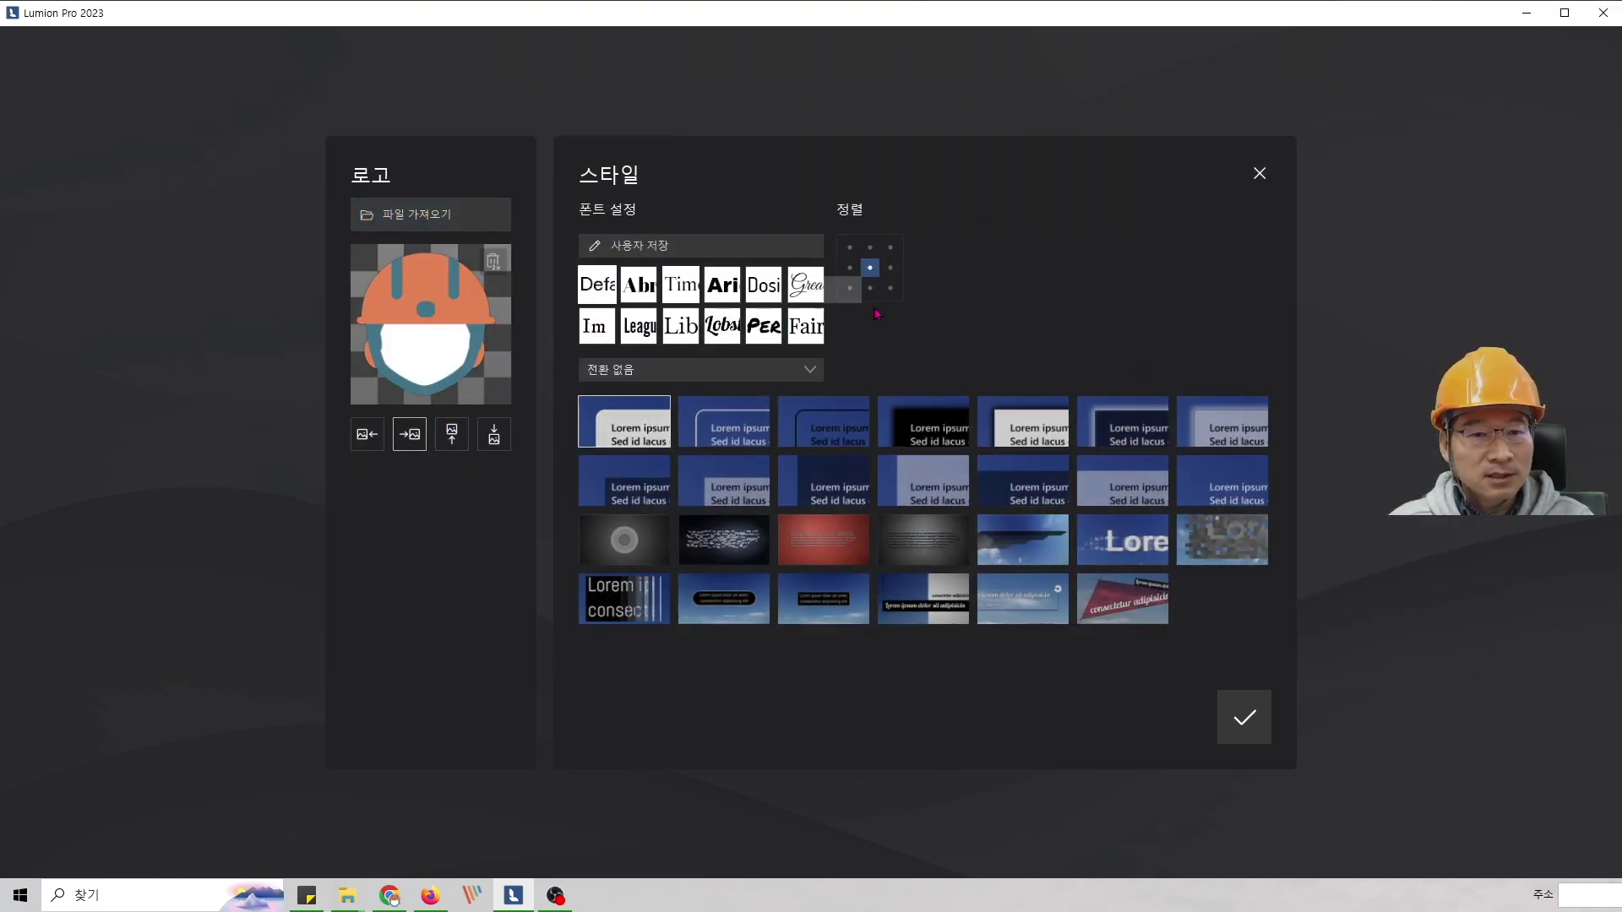
- Set the title's custom font to Arial in the 굵게 style at size 16 and apply it
left_click(641, 245)
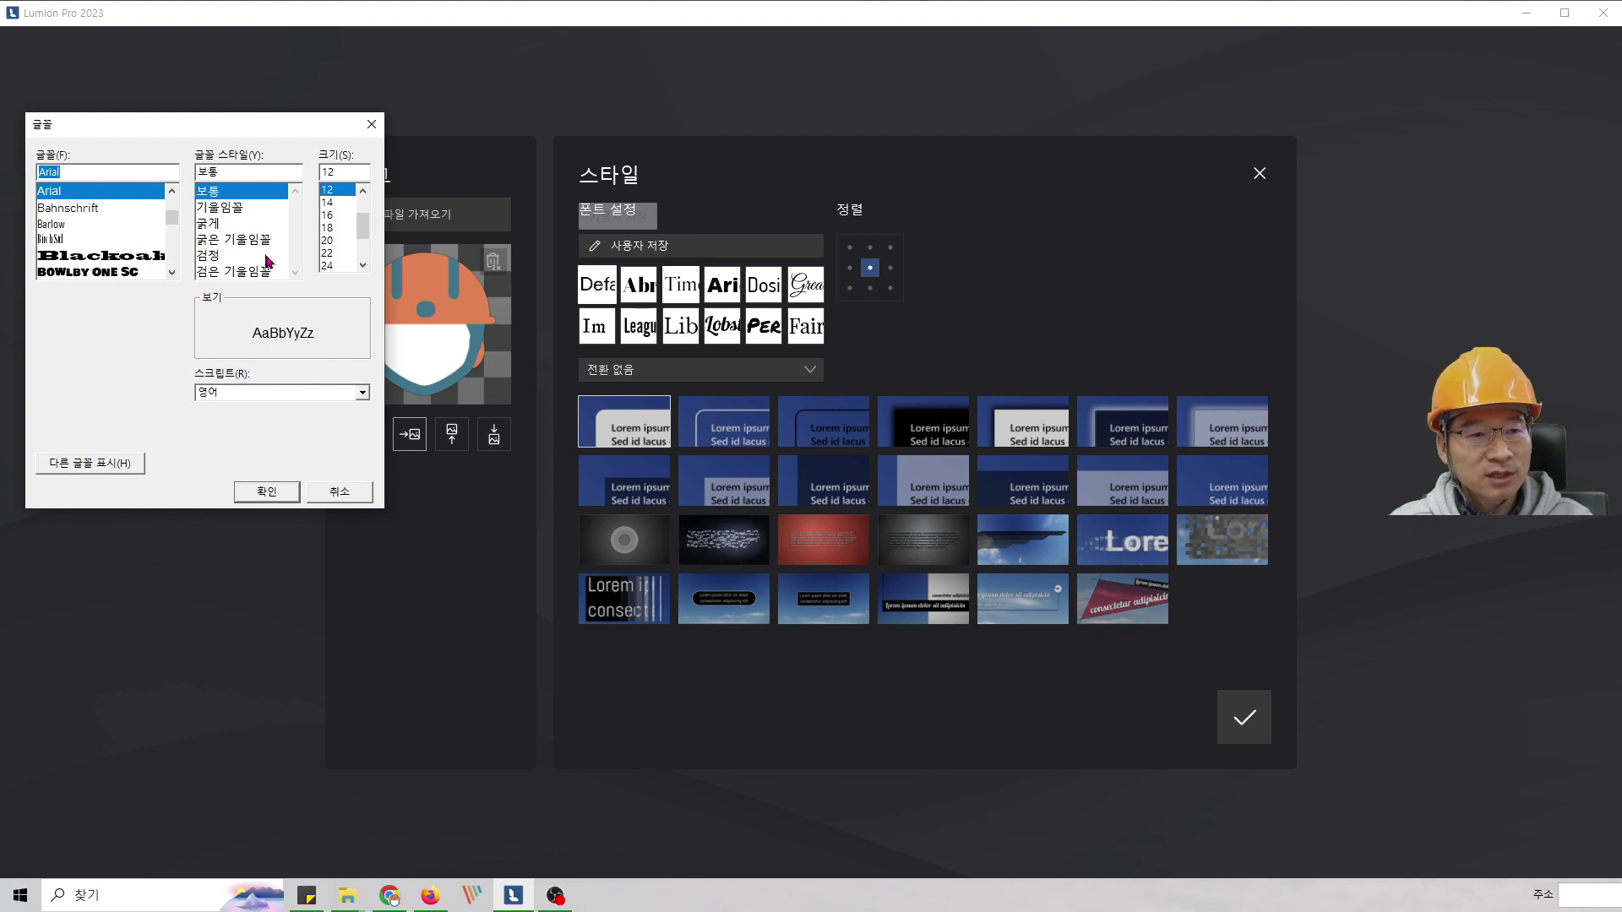
left_click(217, 224)
left_click_drag(221, 128, 456, 146)
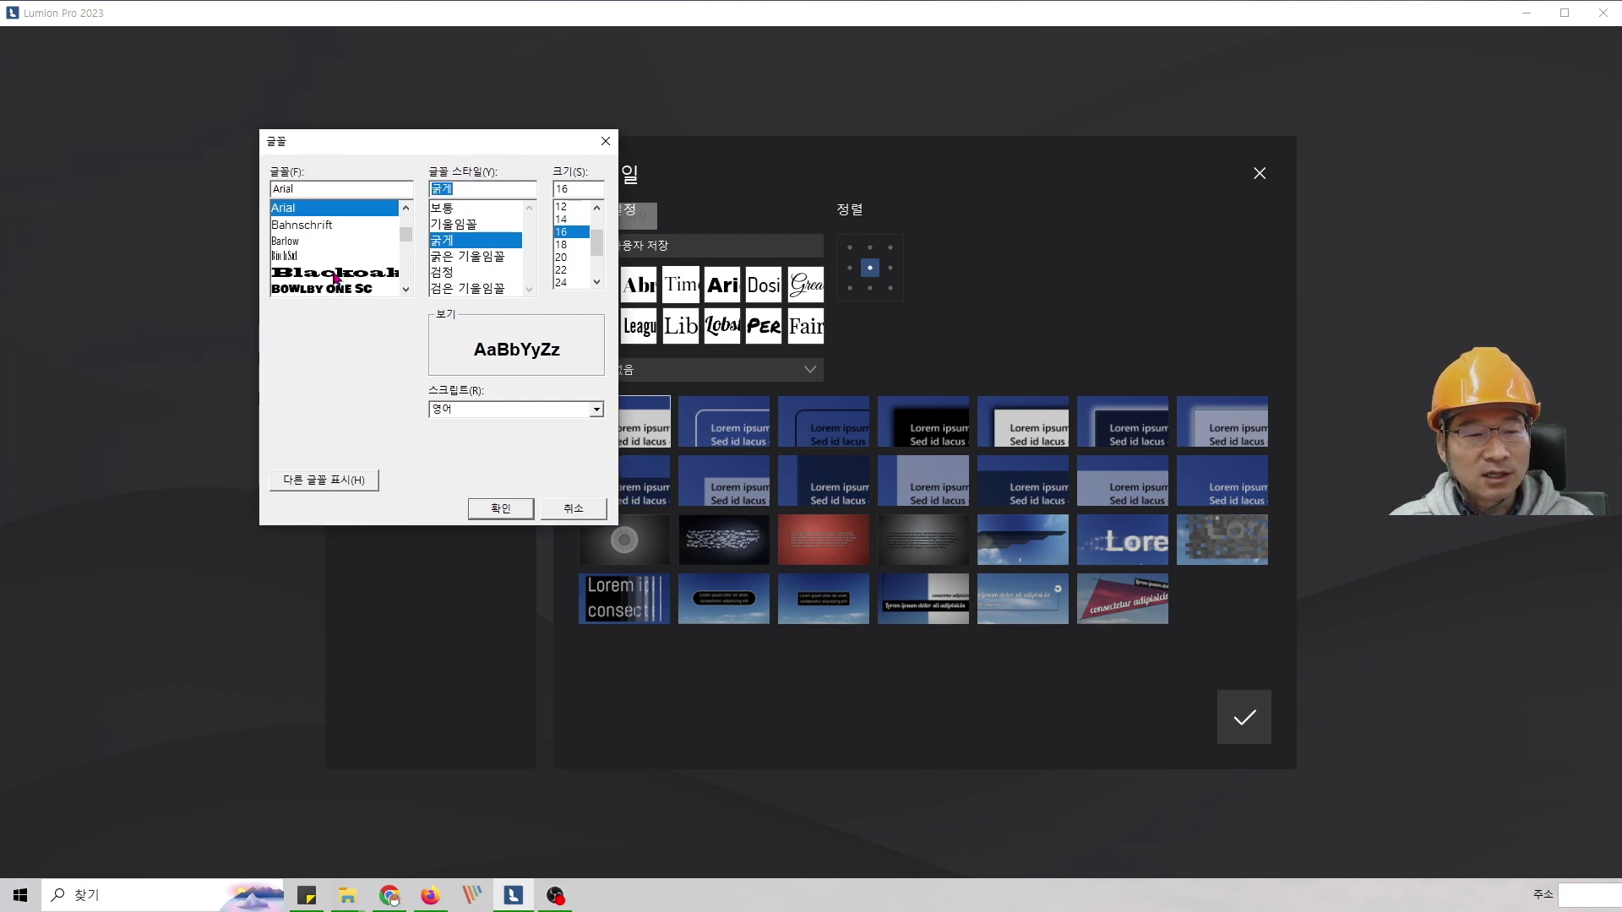
left_click(501, 508)
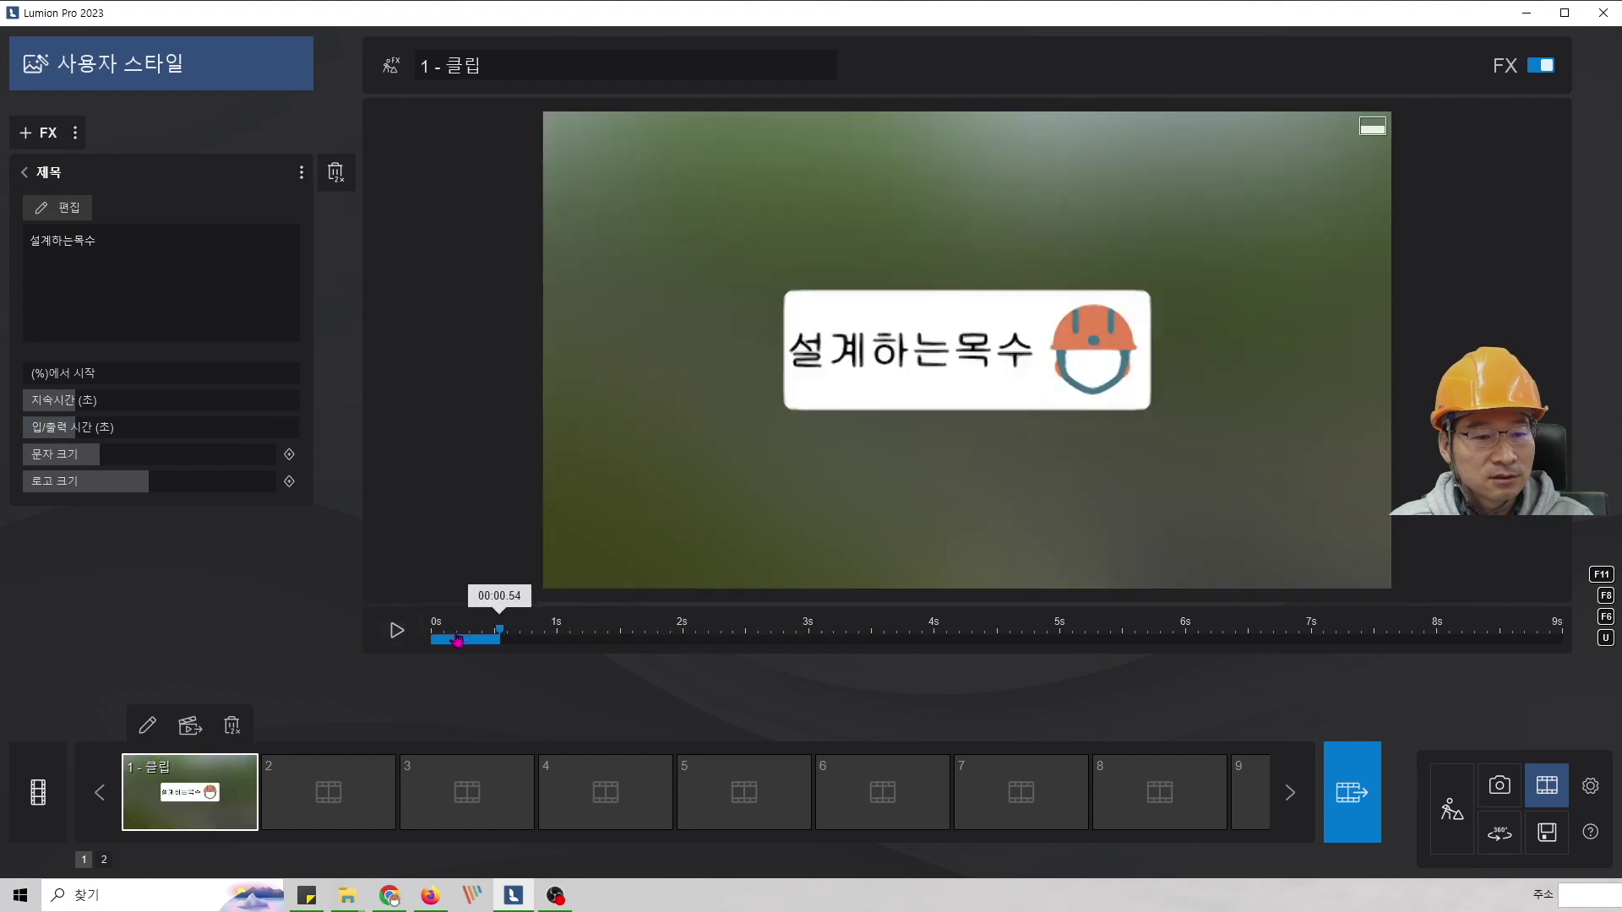
- Play the clip to check how the title with the logo and Arial font appears
left_click(395, 631)
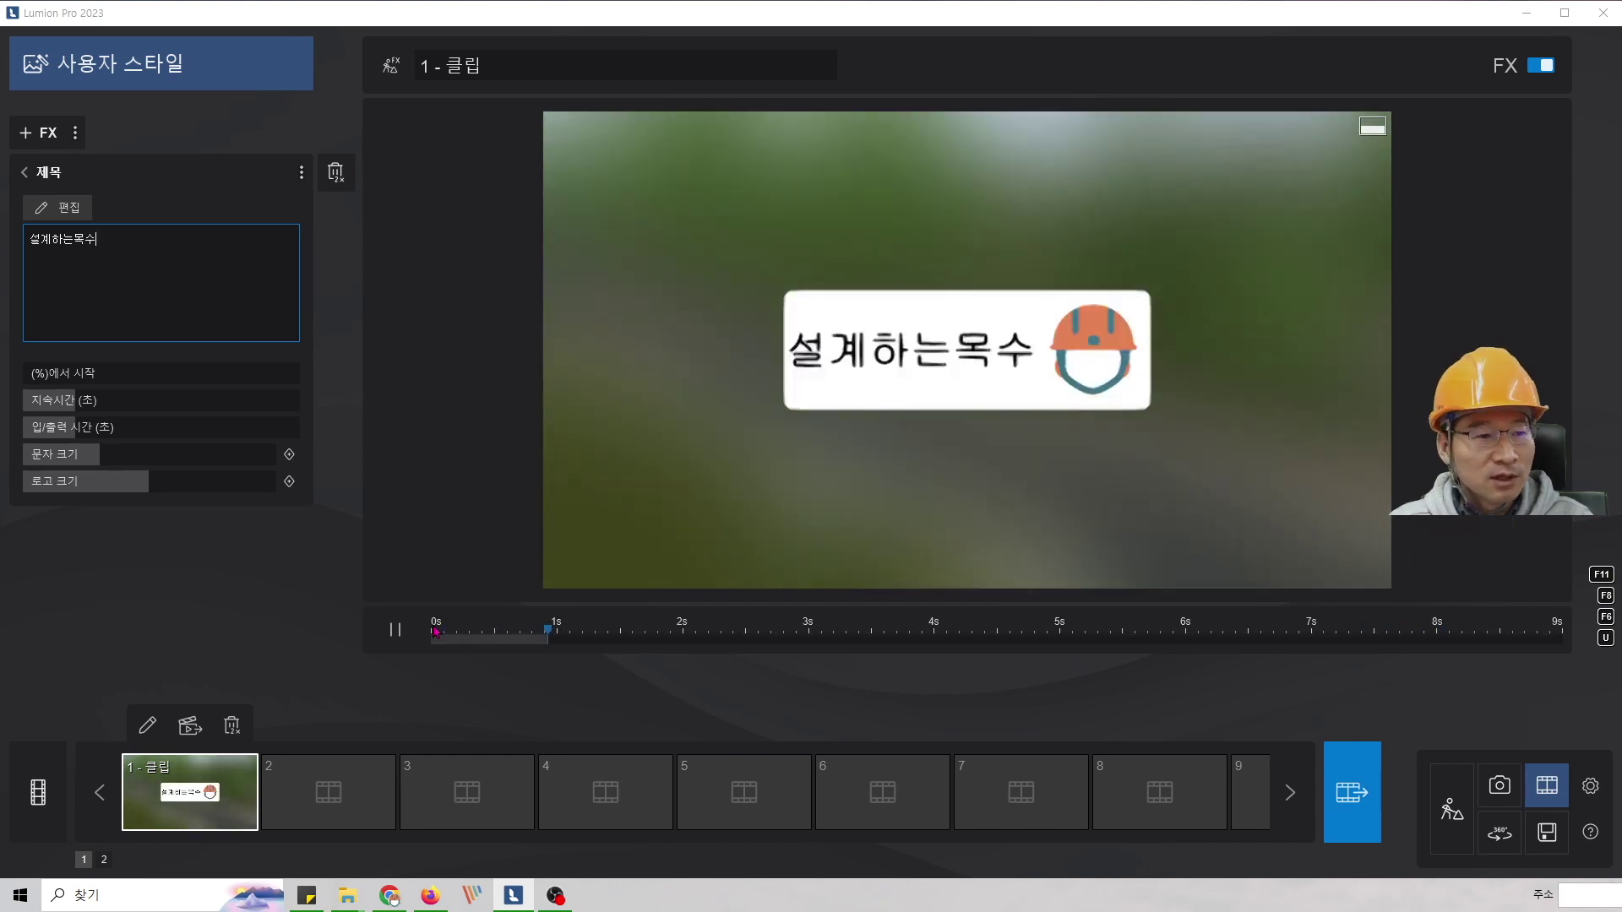
left_click(74, 402)
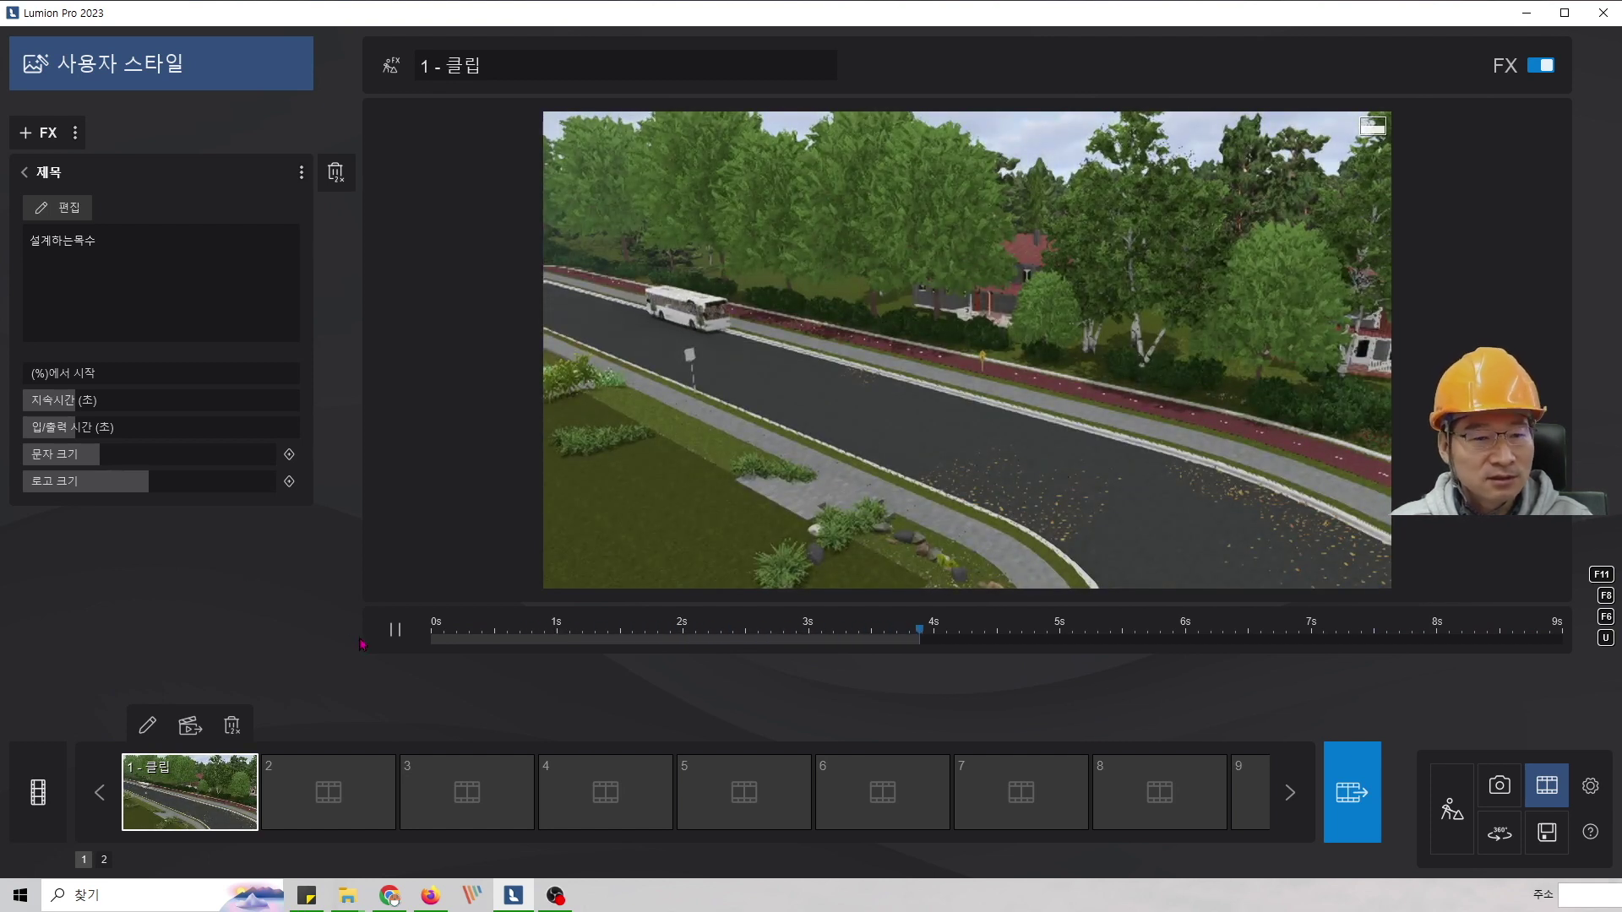
left_click(394, 630)
- Replace the title text with 설계하는 목수 and play the clip from its beginning
left_click(126, 254)
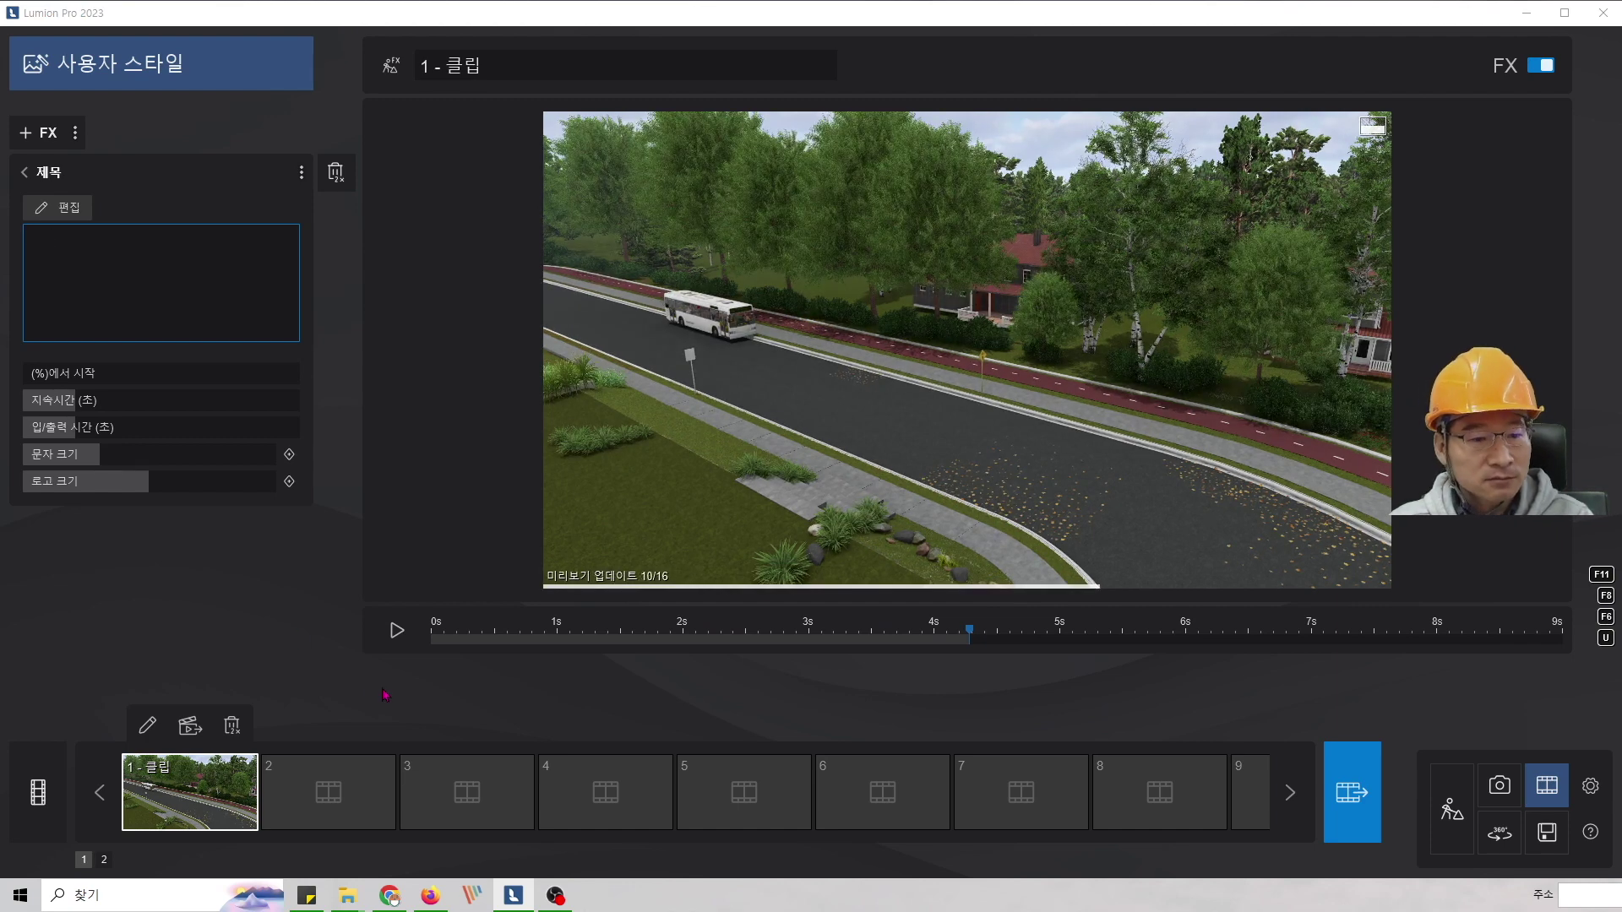
left_click(397, 632)
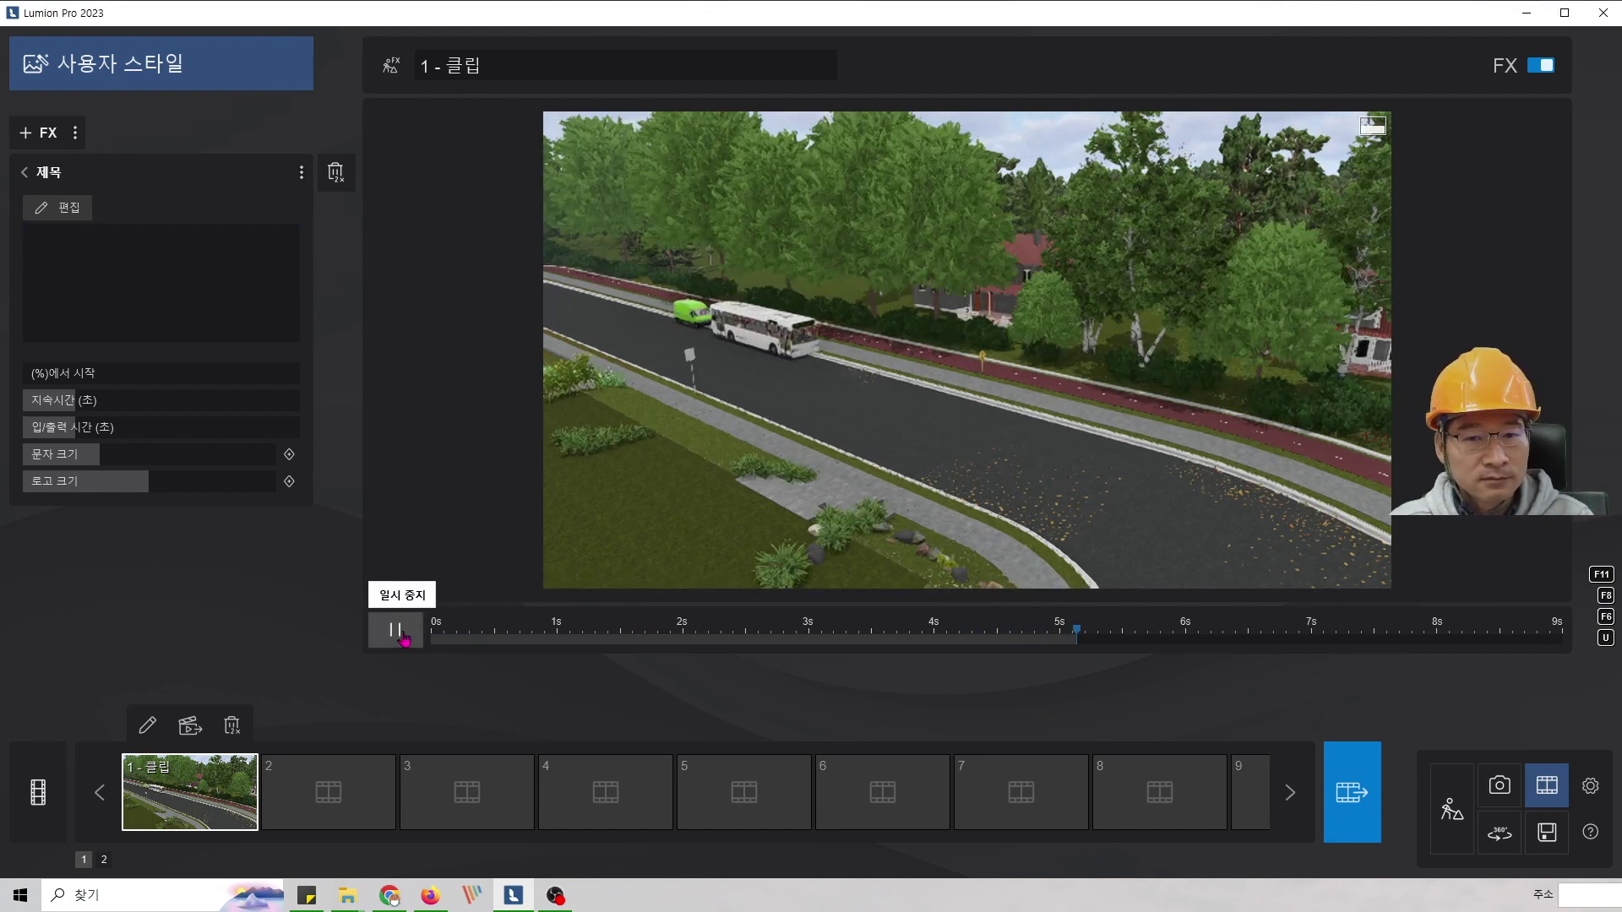
left_click_drag(1182, 632, 384, 640)
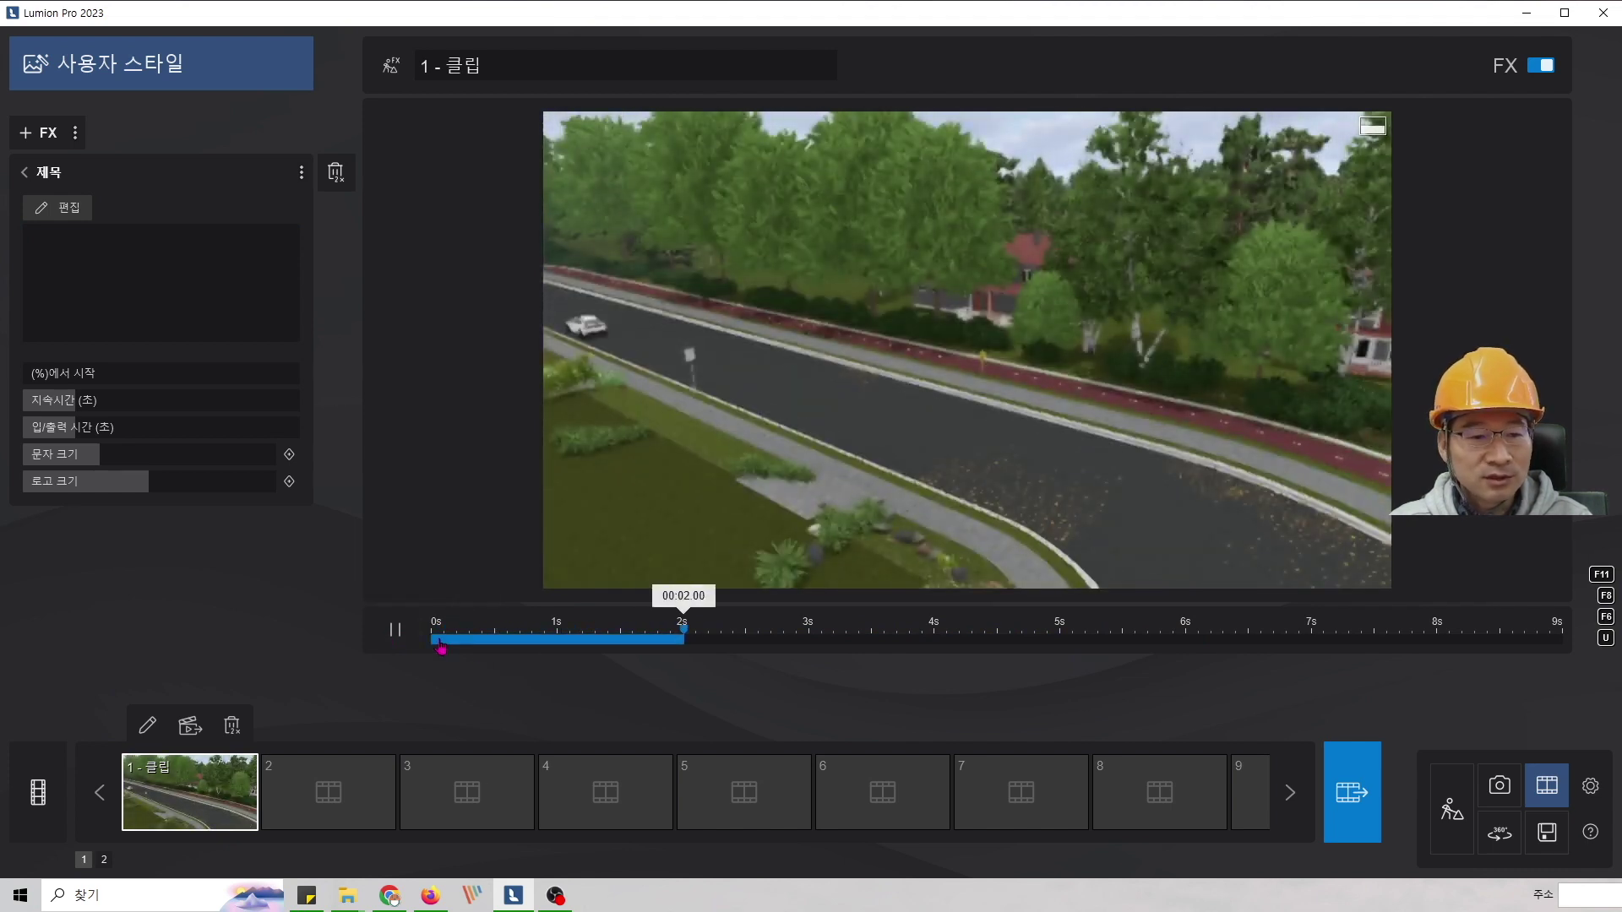
left_click_drag(768, 632, 391, 640)
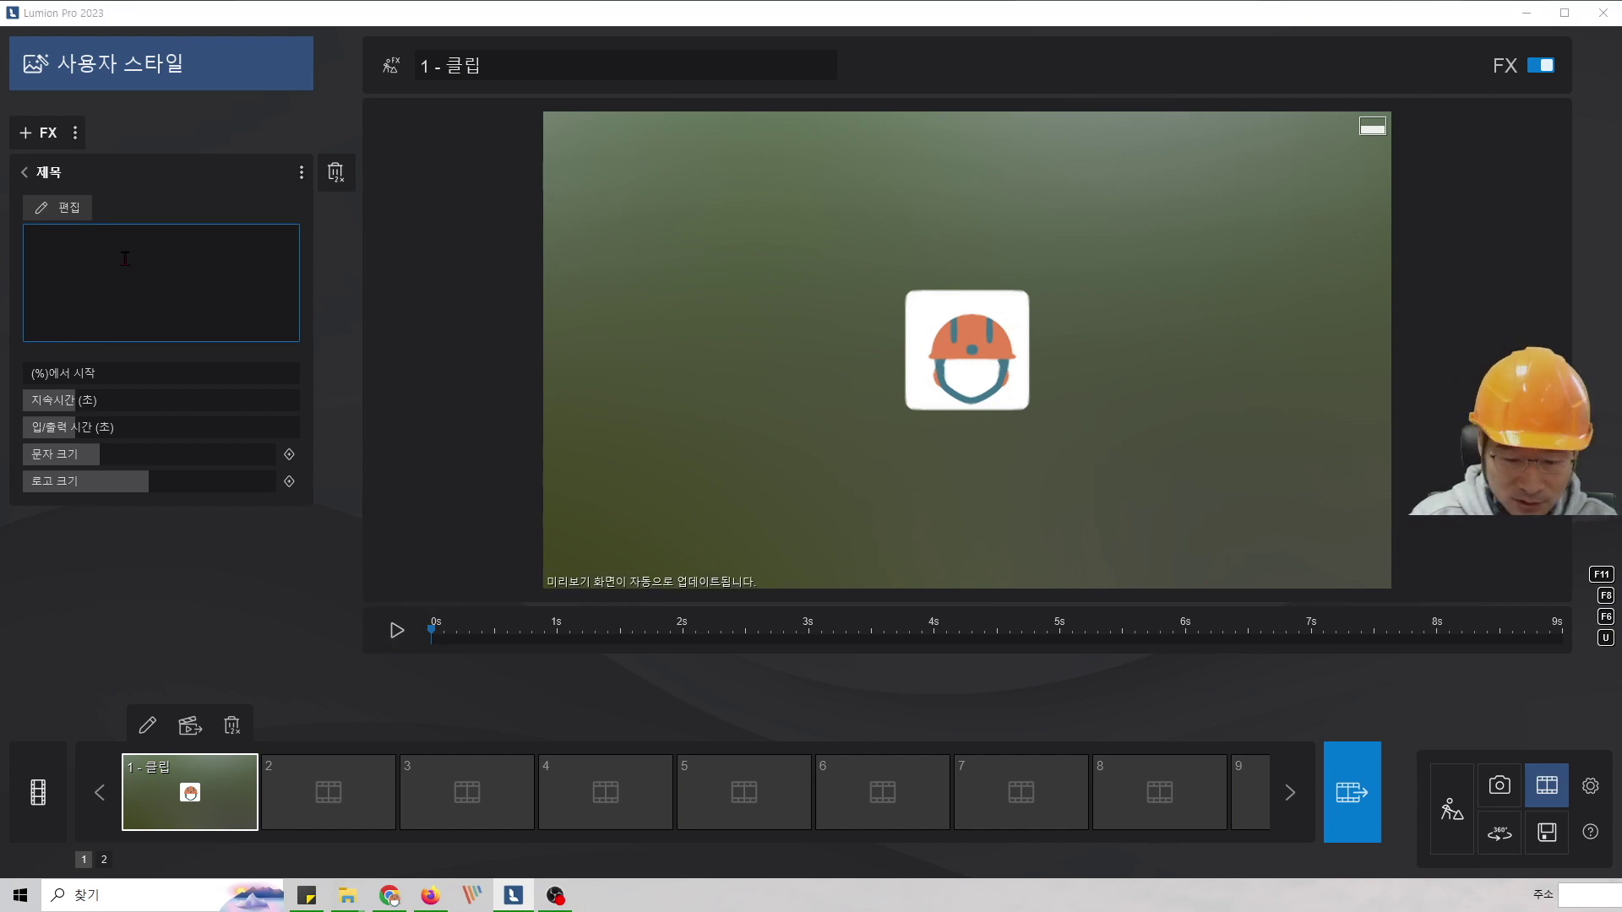
type("계하는")
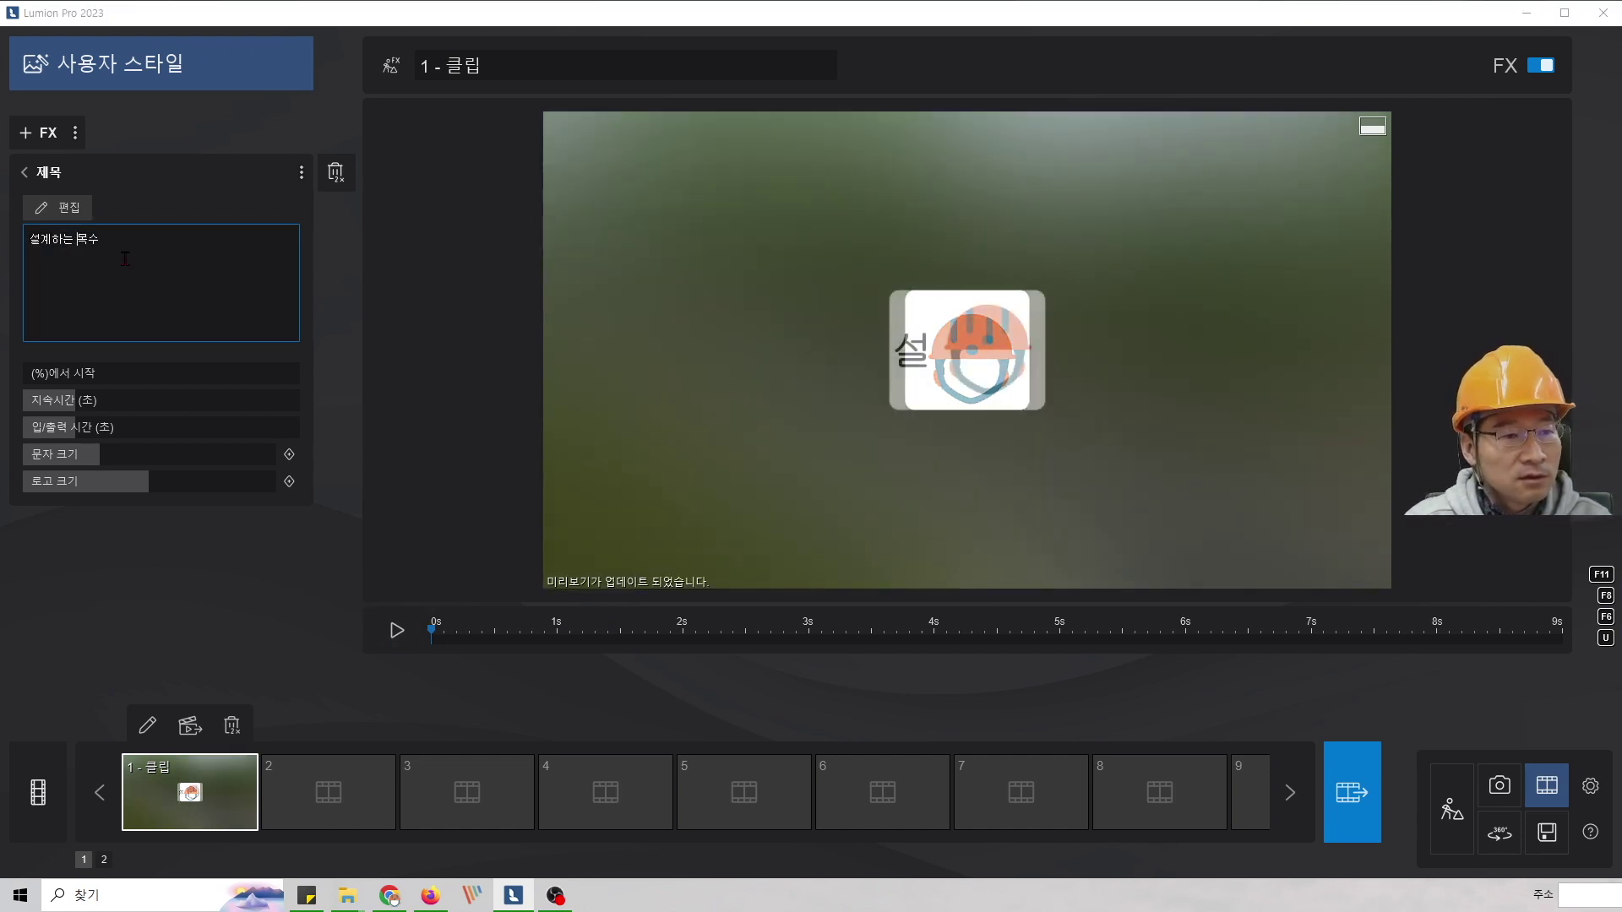
type(" 목수")
left_click(394, 631)
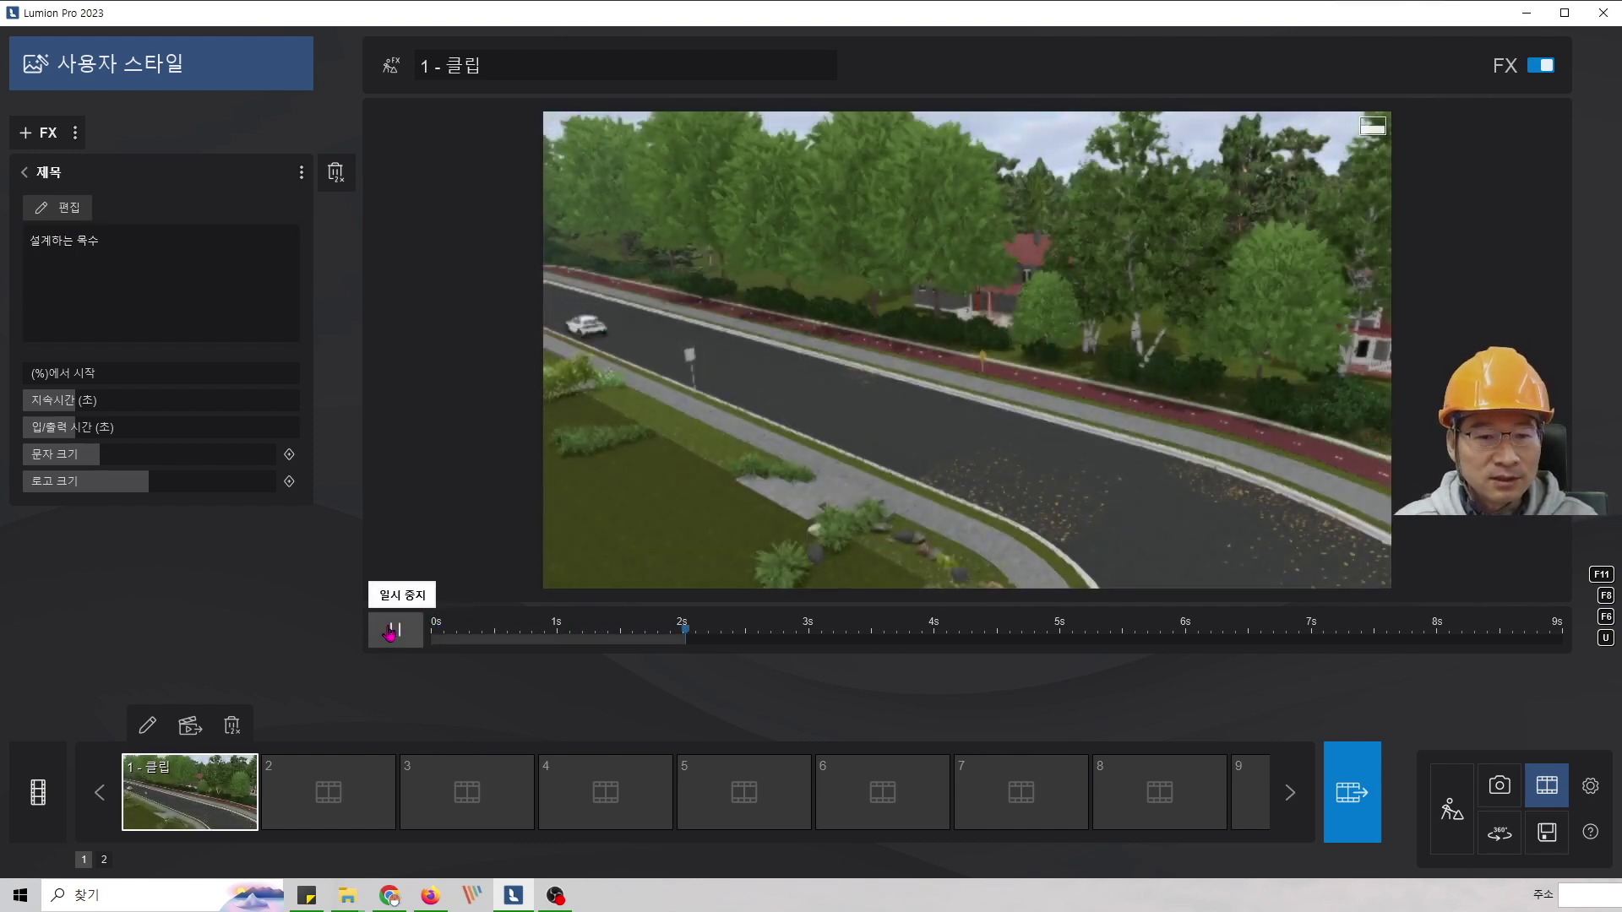
- Change the title font to Great Vibes and play the clip from the start to check it
left_click(44, 208)
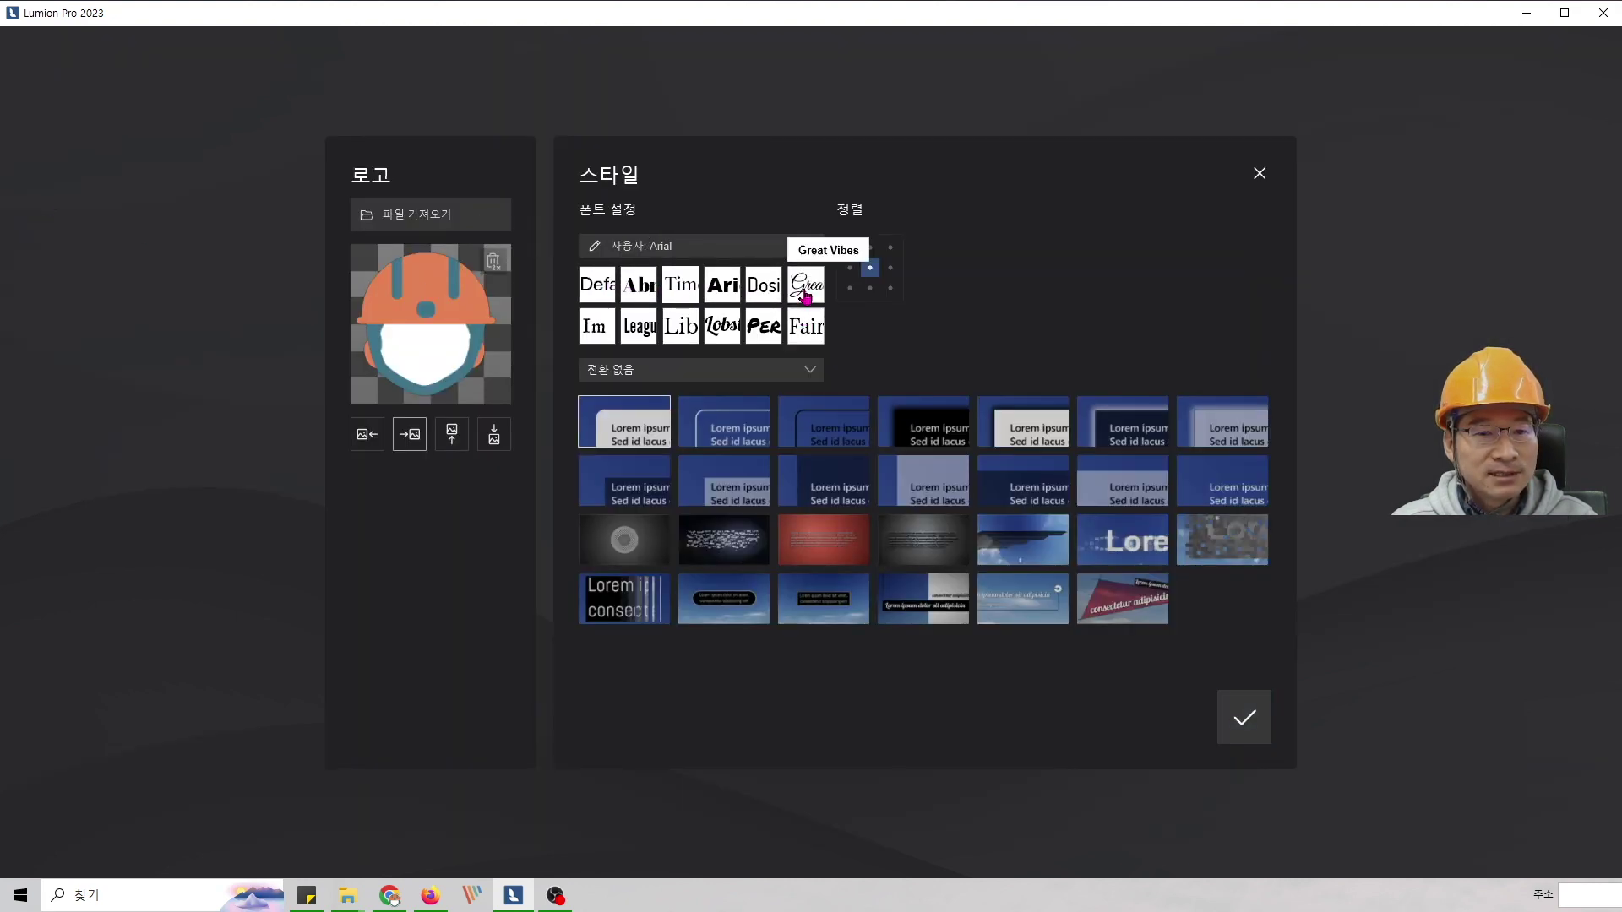
left_click(1245, 717)
left_click(507, 629)
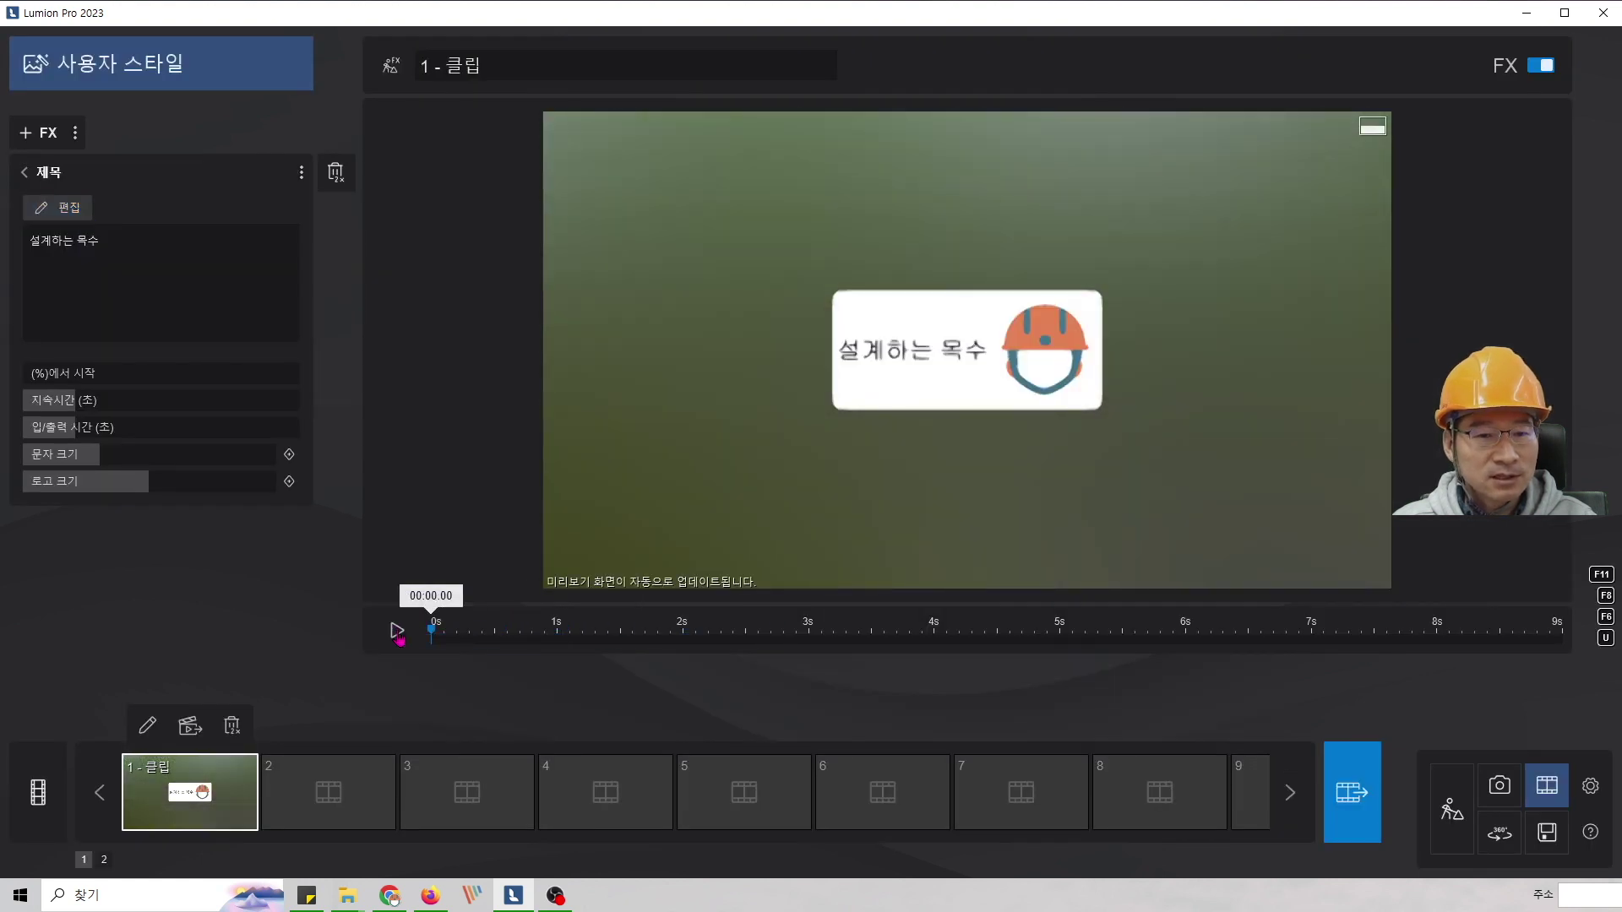
left_click(397, 630)
left_click(396, 630)
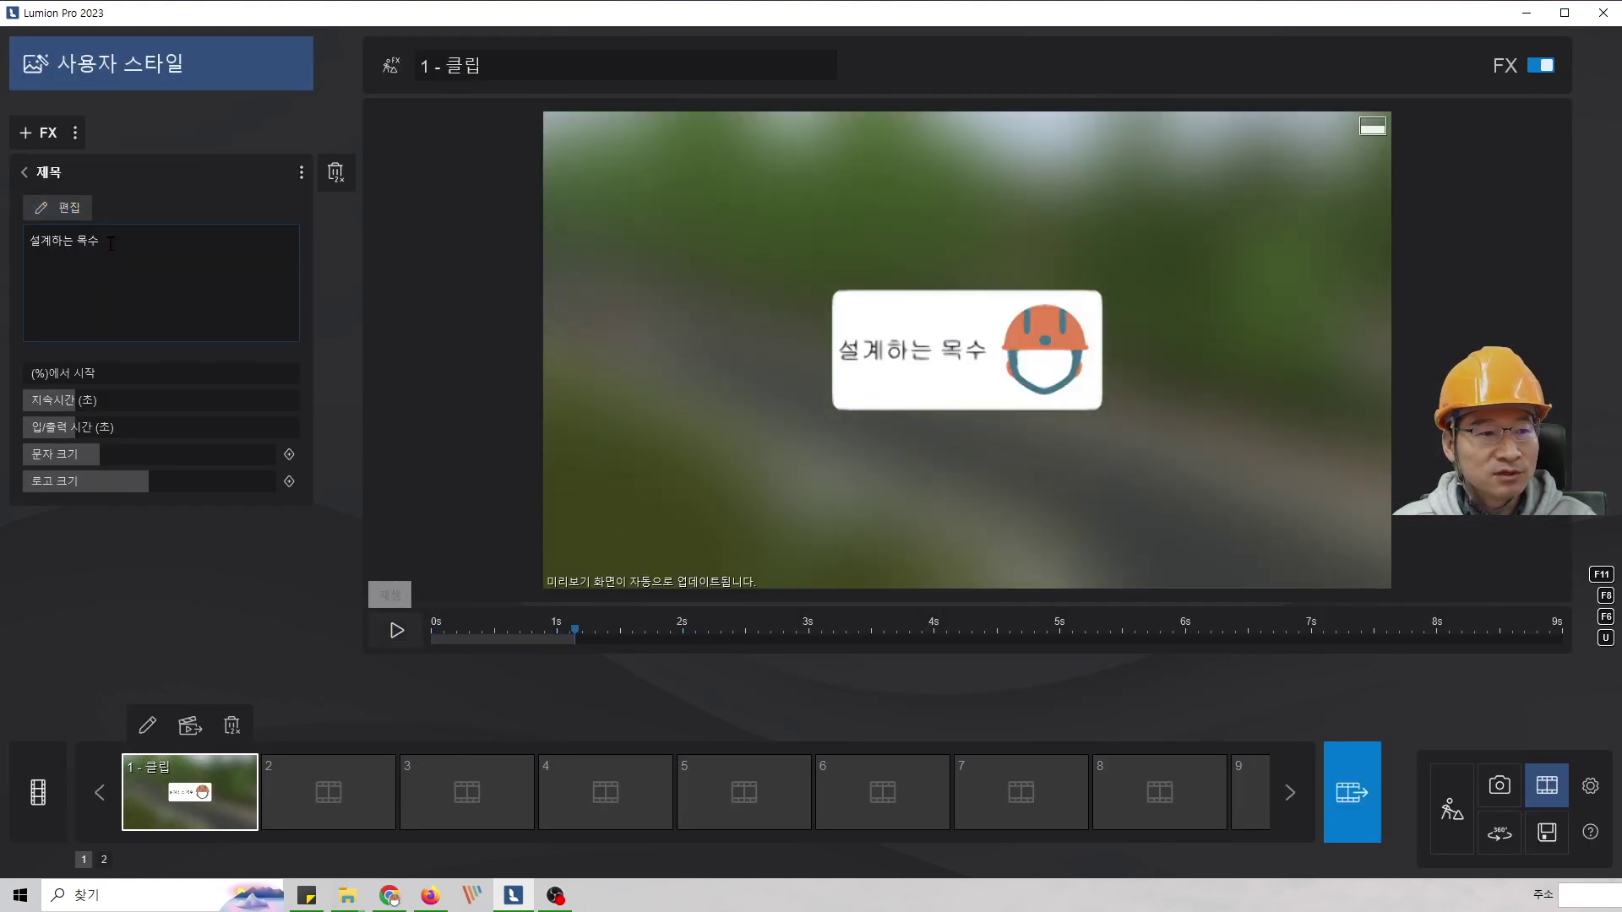
- Try the 트라이앵글 title style and preview its animation from the start of the clip
left_click(62, 218)
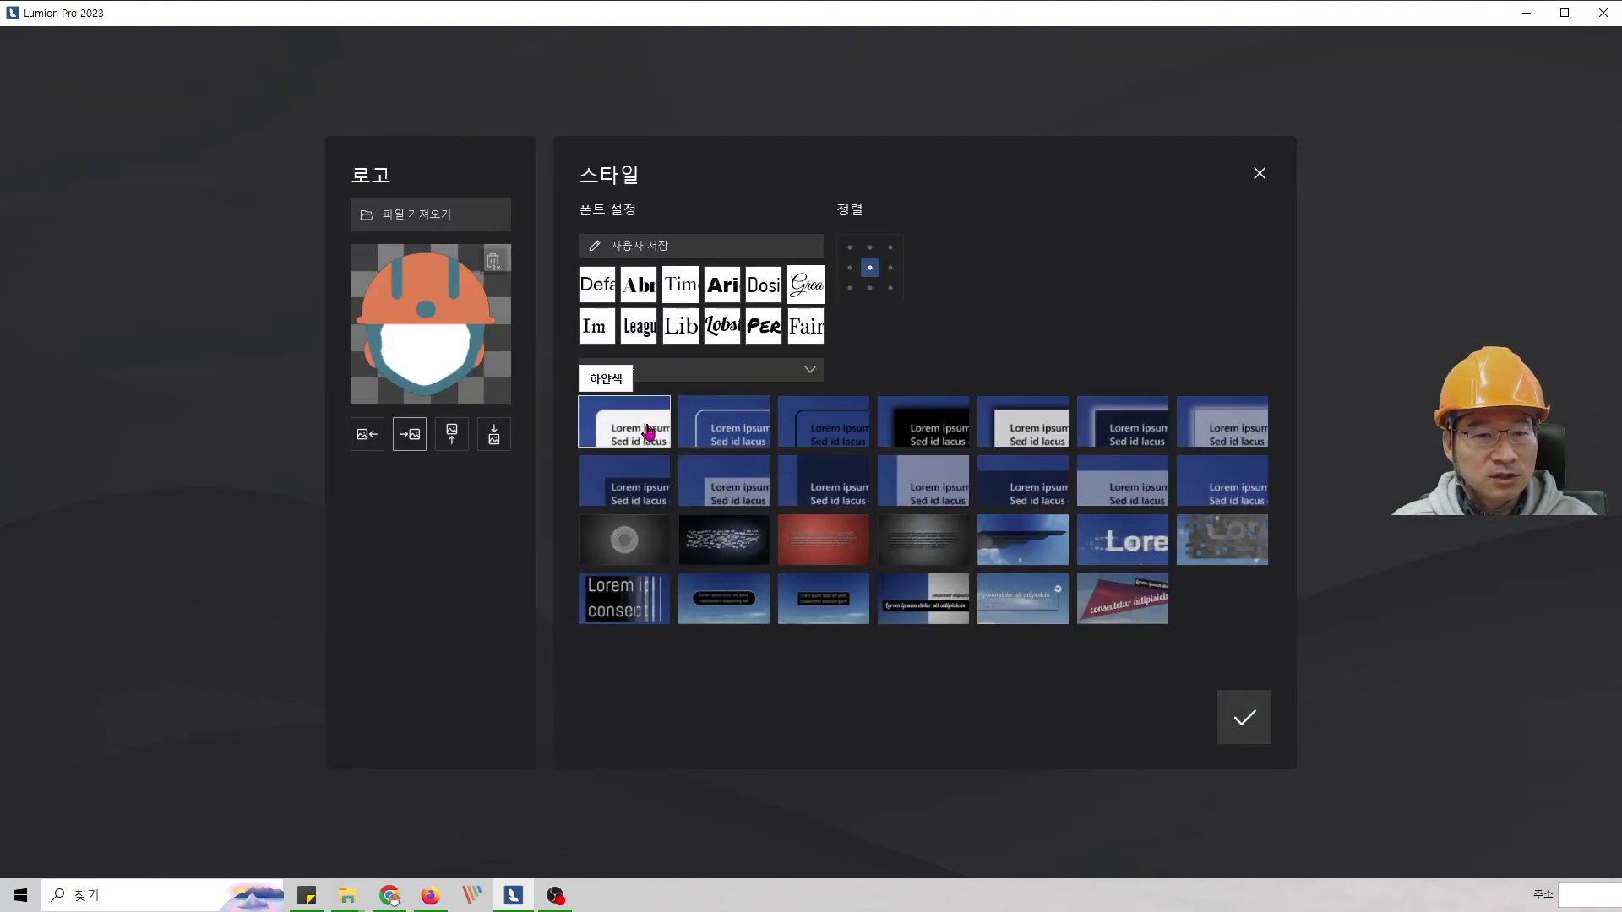
left_click(746, 379)
left_click(927, 376)
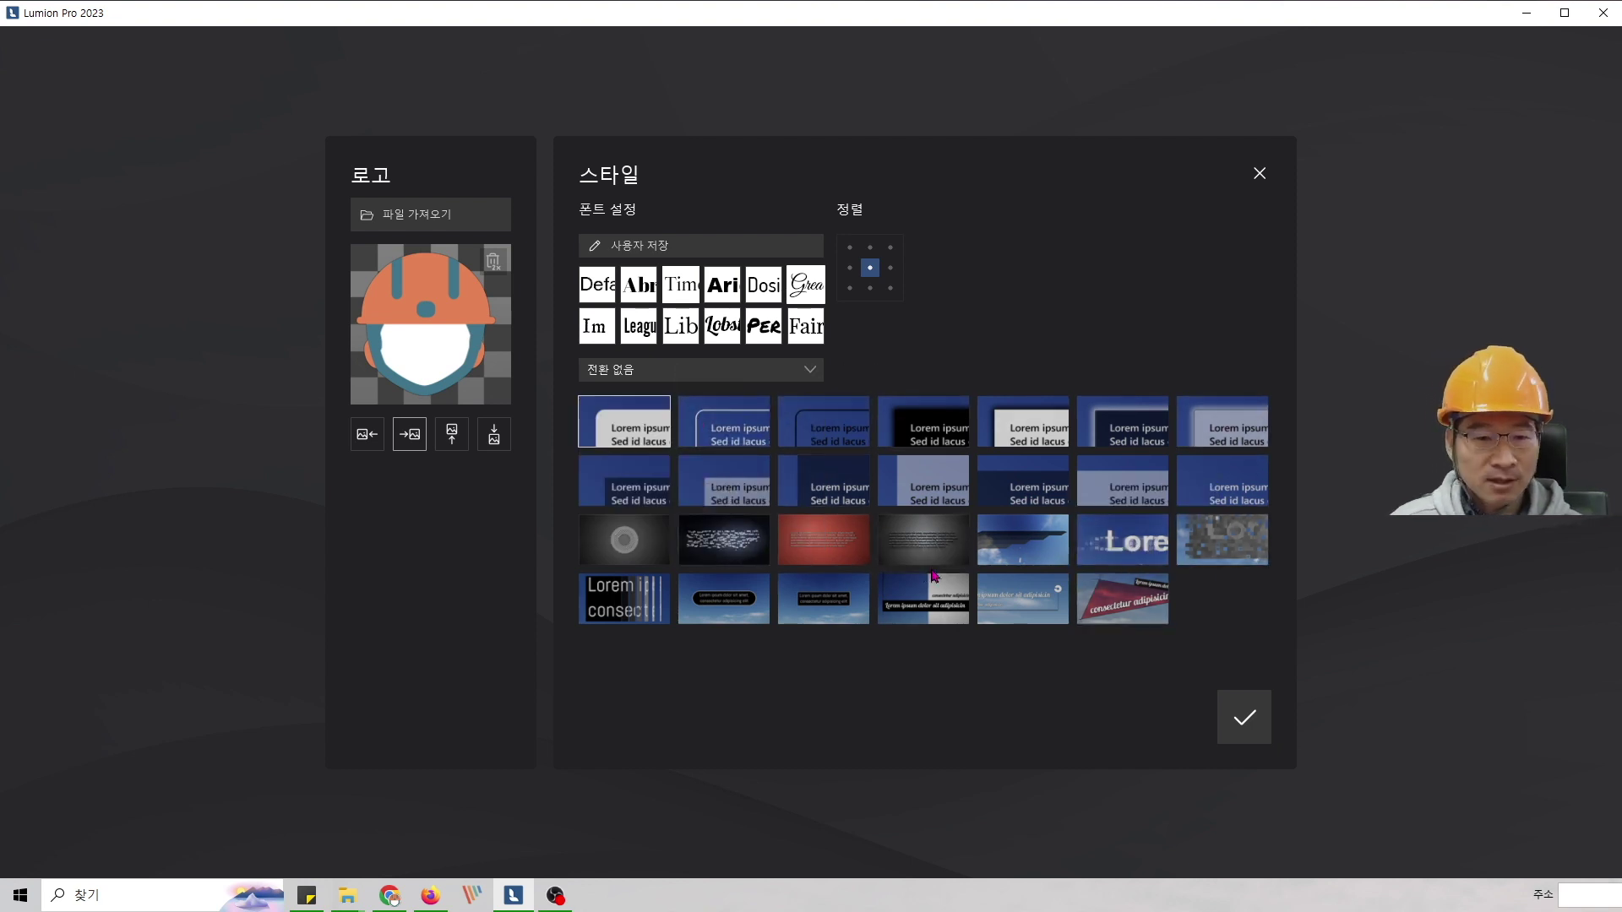
left_click(1122, 601)
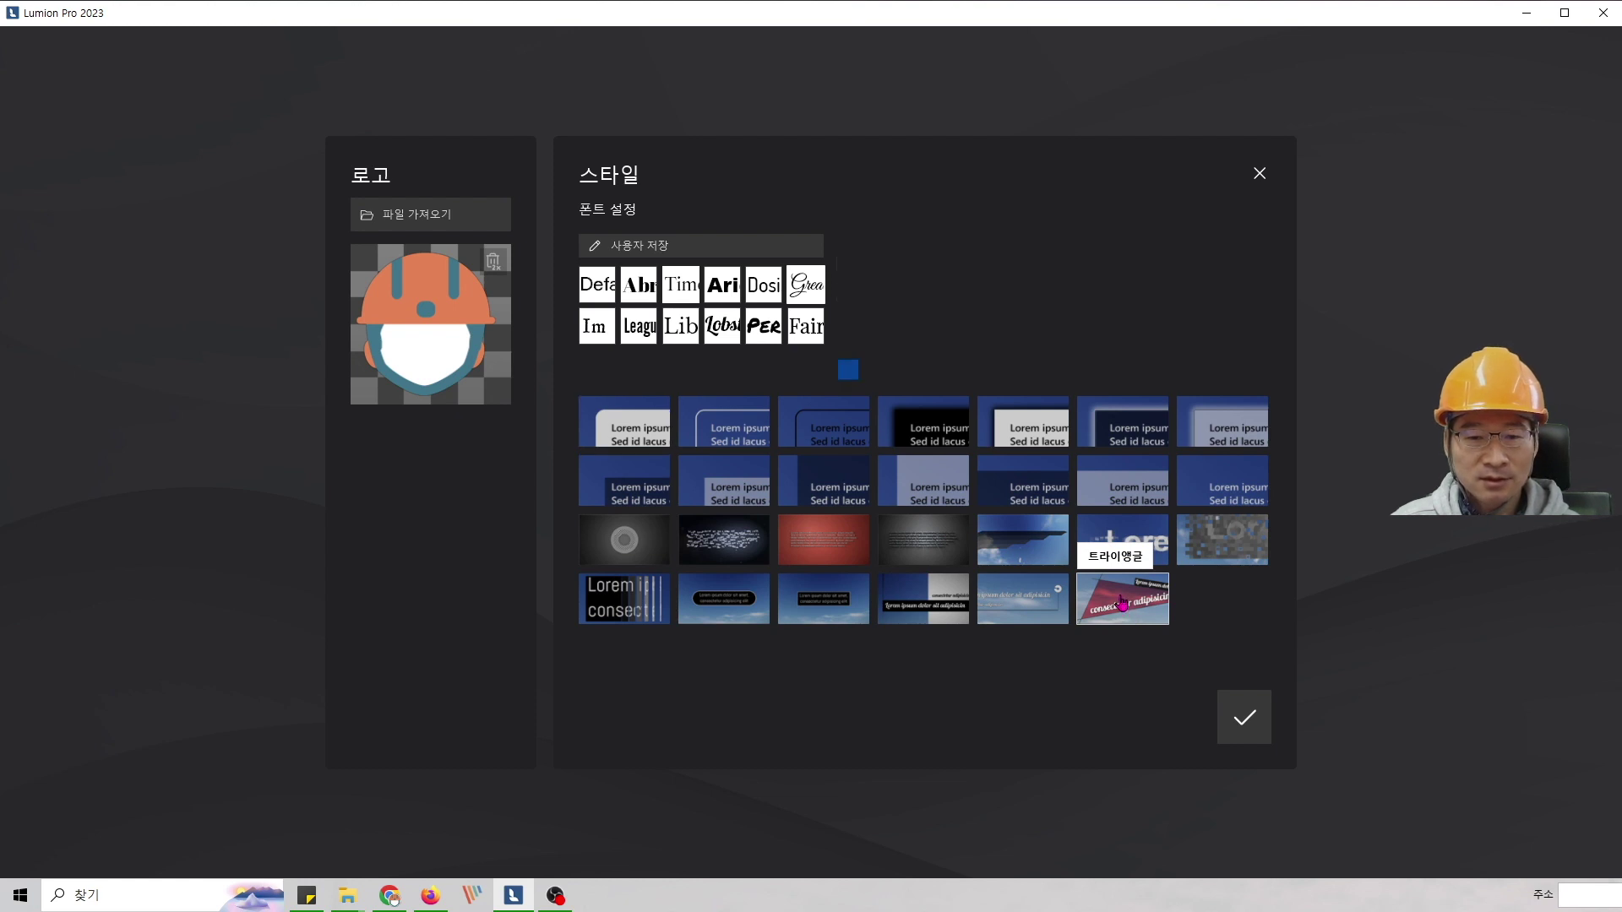
left_click(1242, 720)
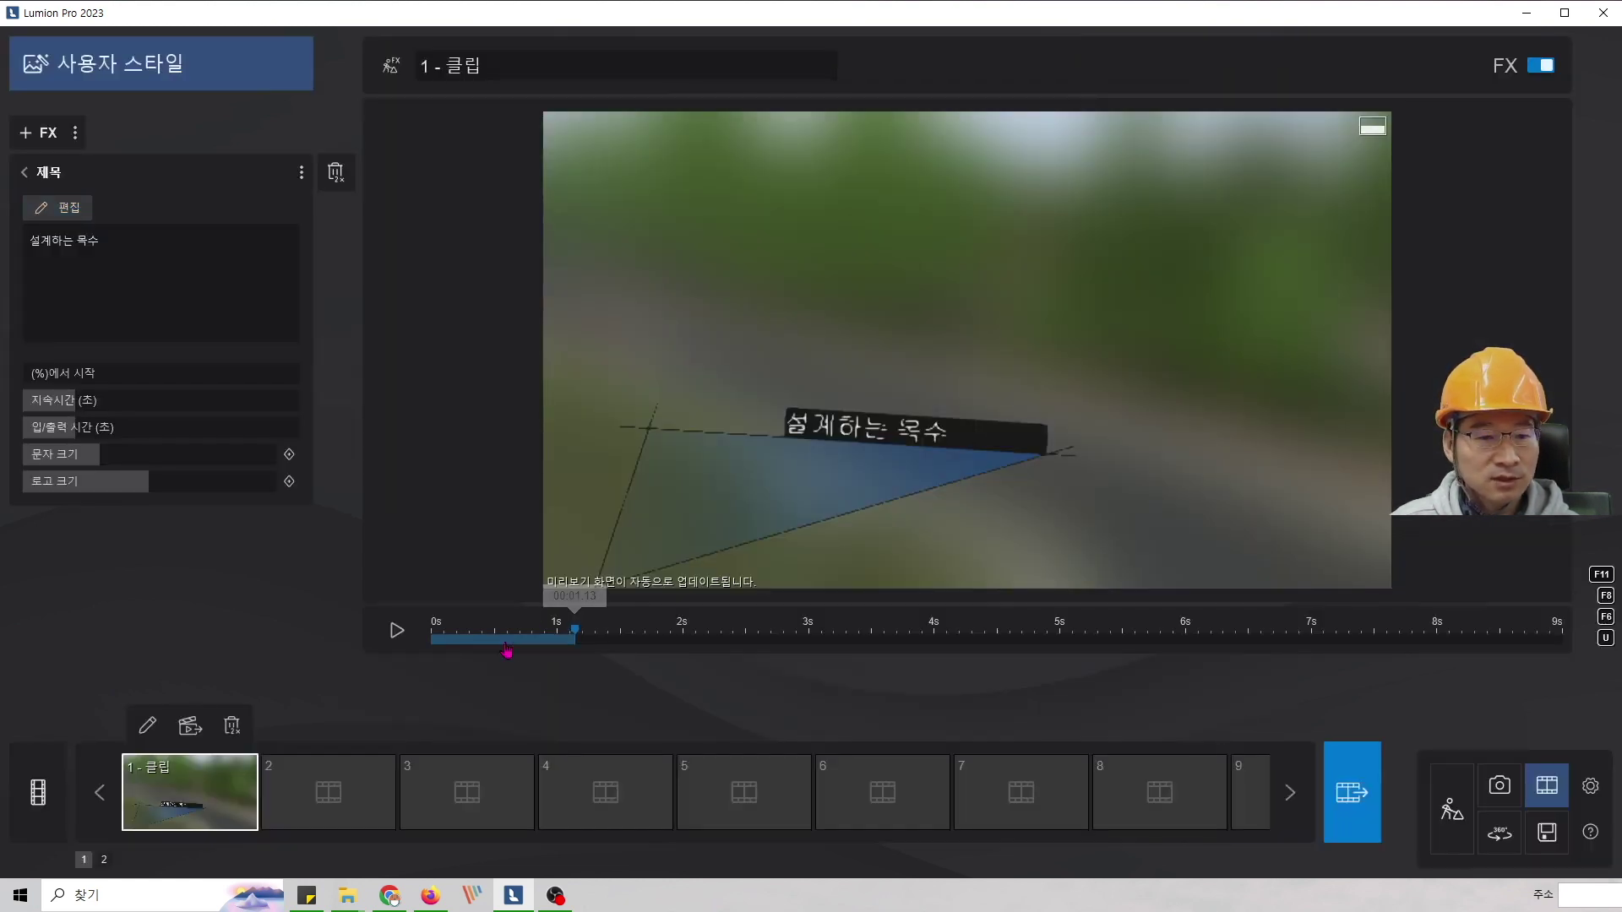
left_click(432, 642)
left_click(395, 632)
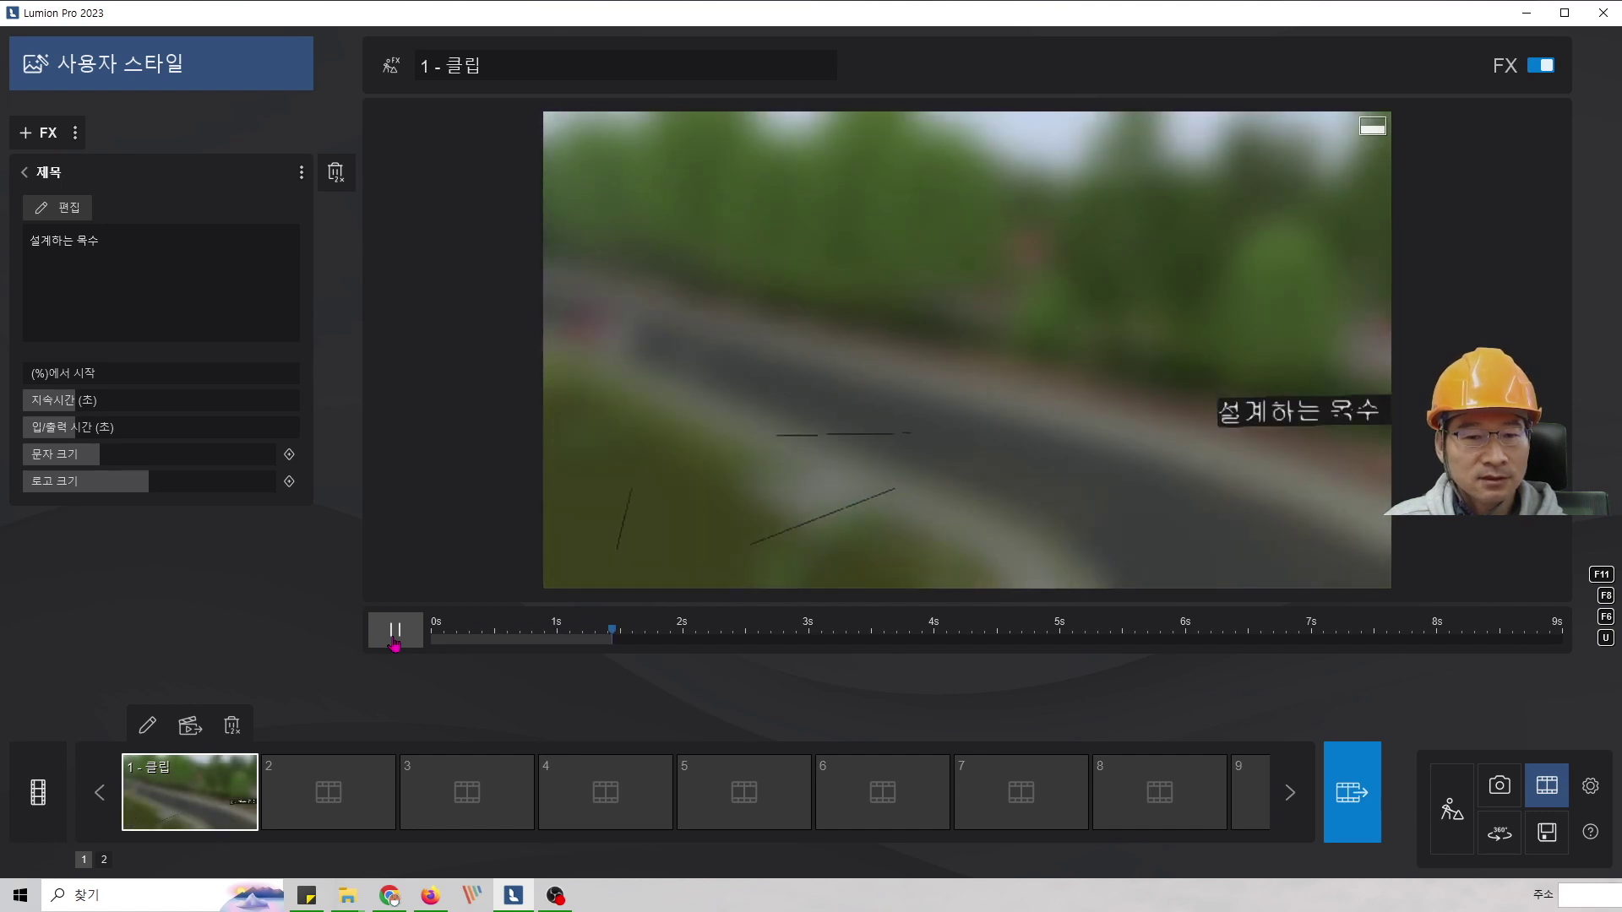
left_click(394, 644)
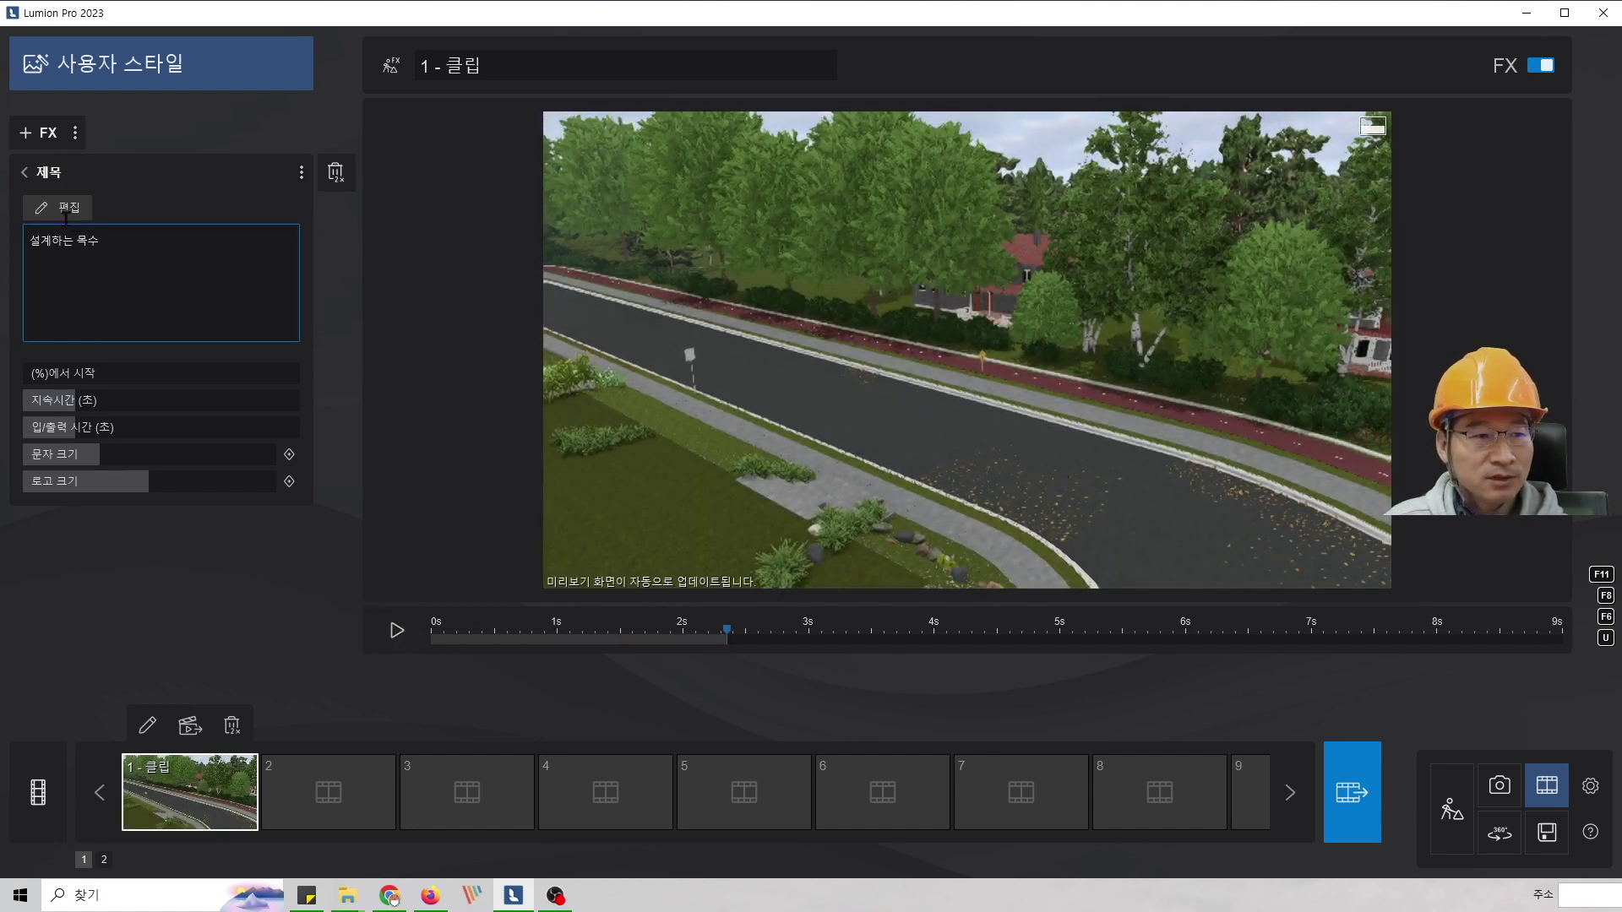
- Try the pixelated title style with the 큰 픽셀 option and preview it in the clip
left_click(65, 212)
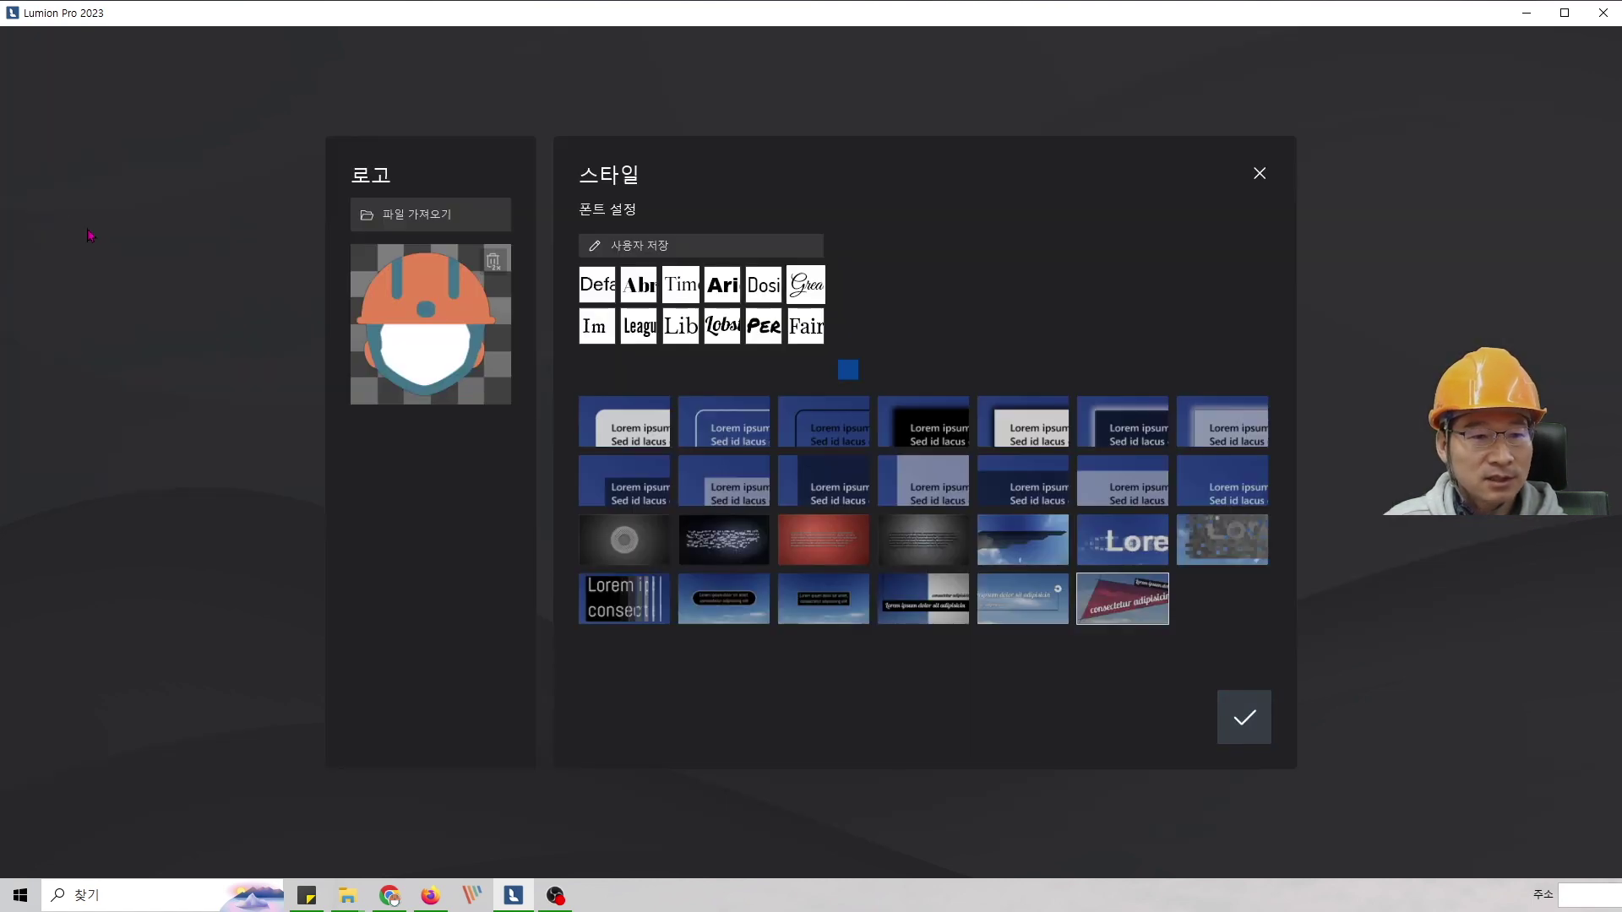
left_click(1218, 534)
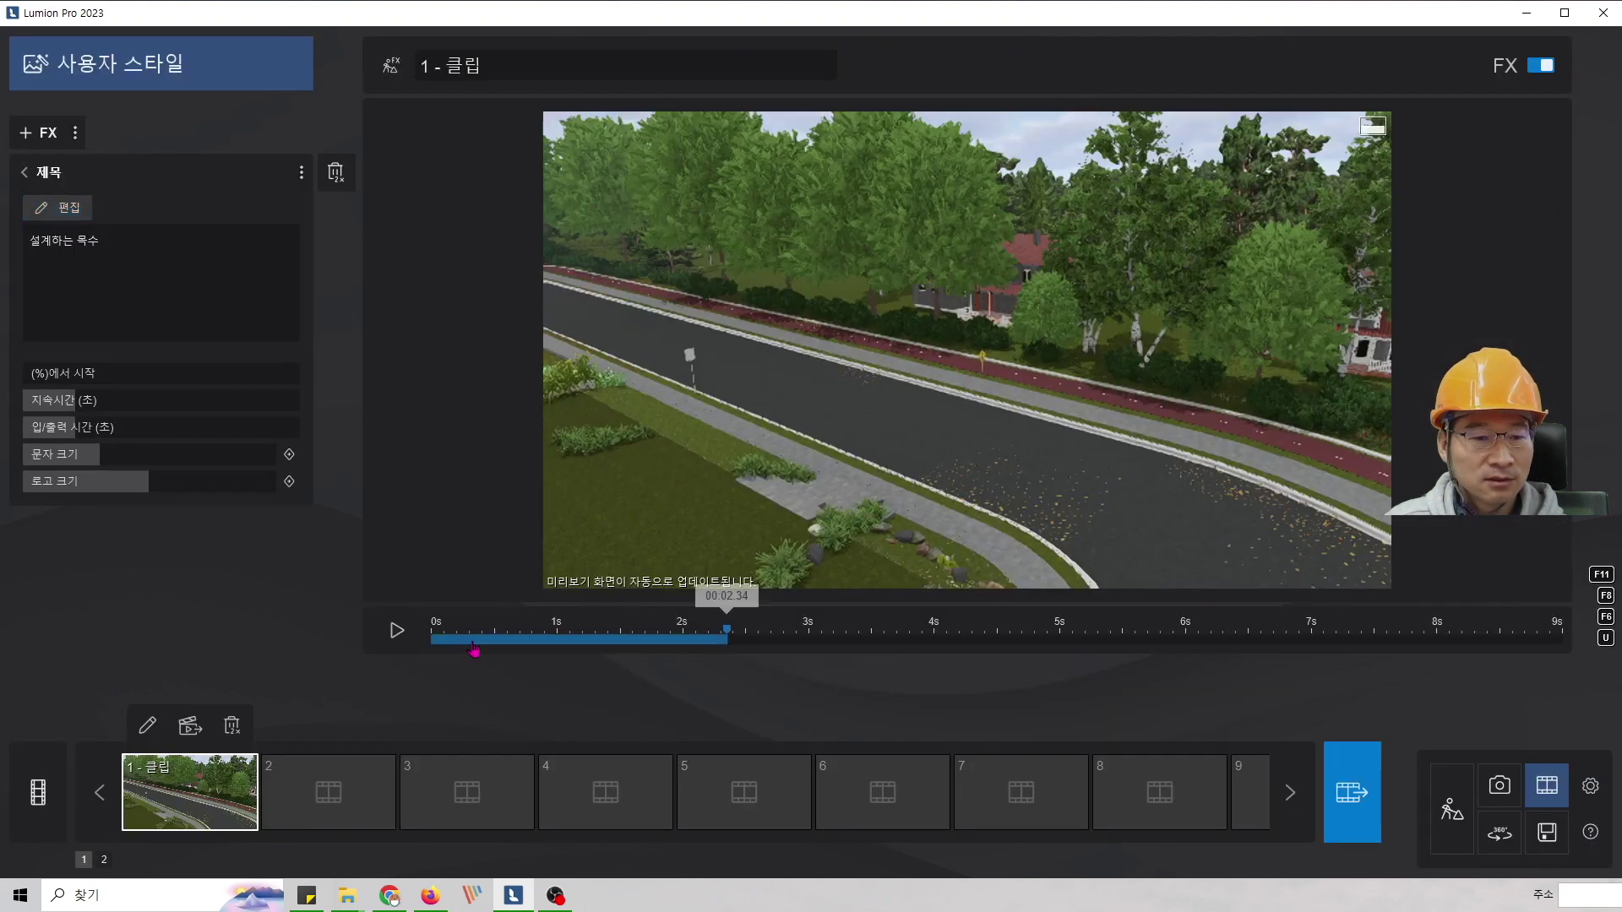
left_click(395, 632)
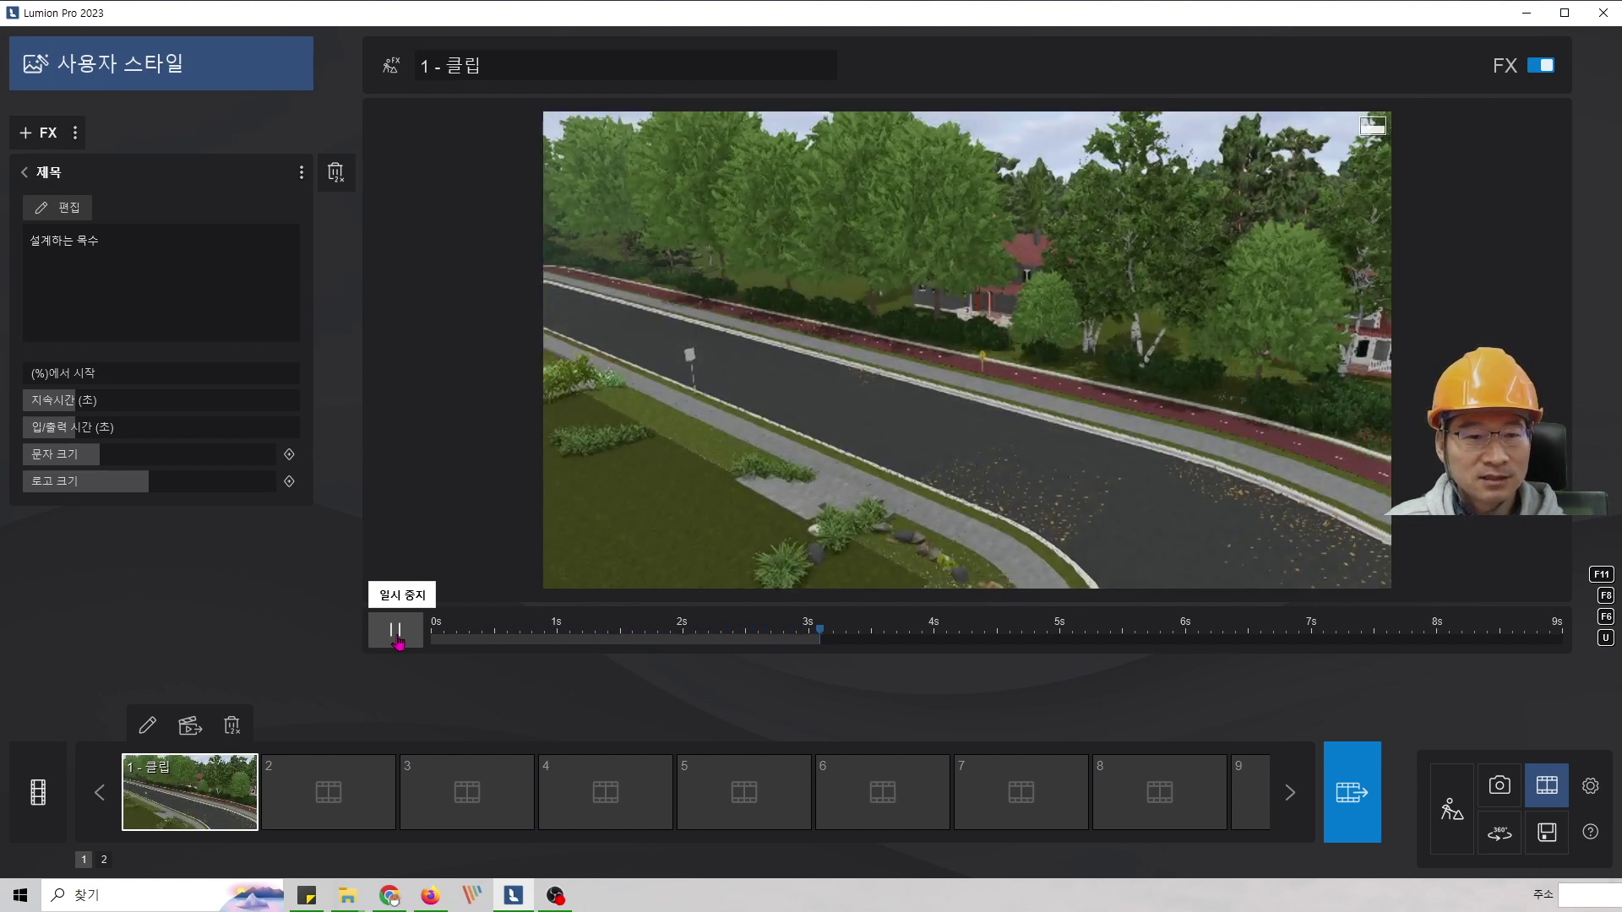
left_click(395, 634)
- Try the title style with the concentric circle on a gray background and preview it in the clip
left_click(65, 211)
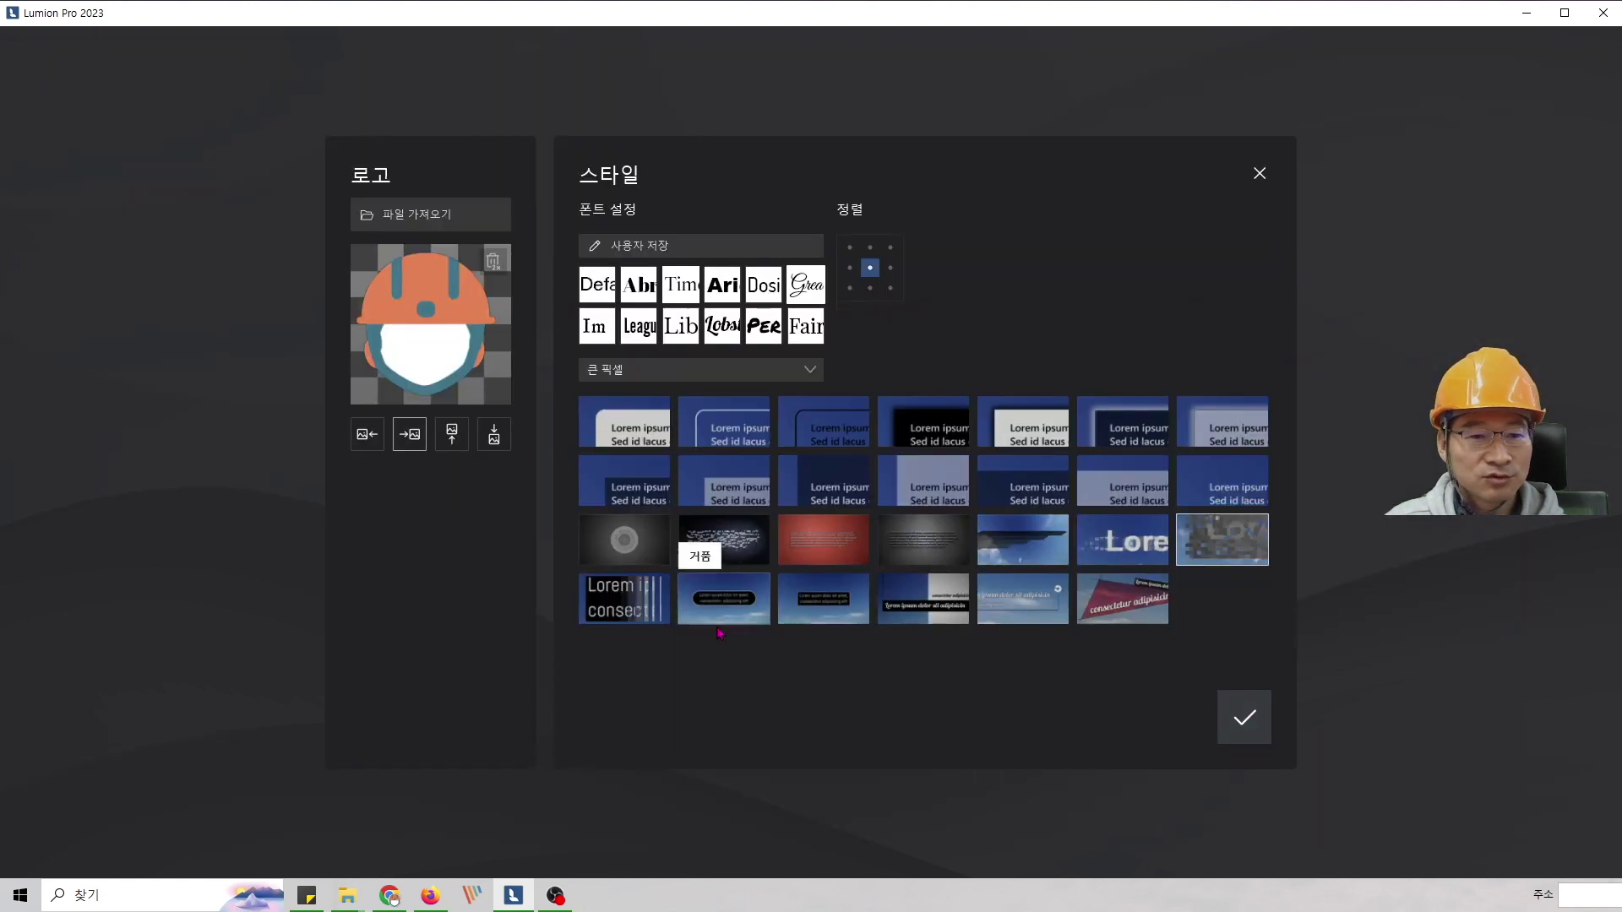
left_click(623, 539)
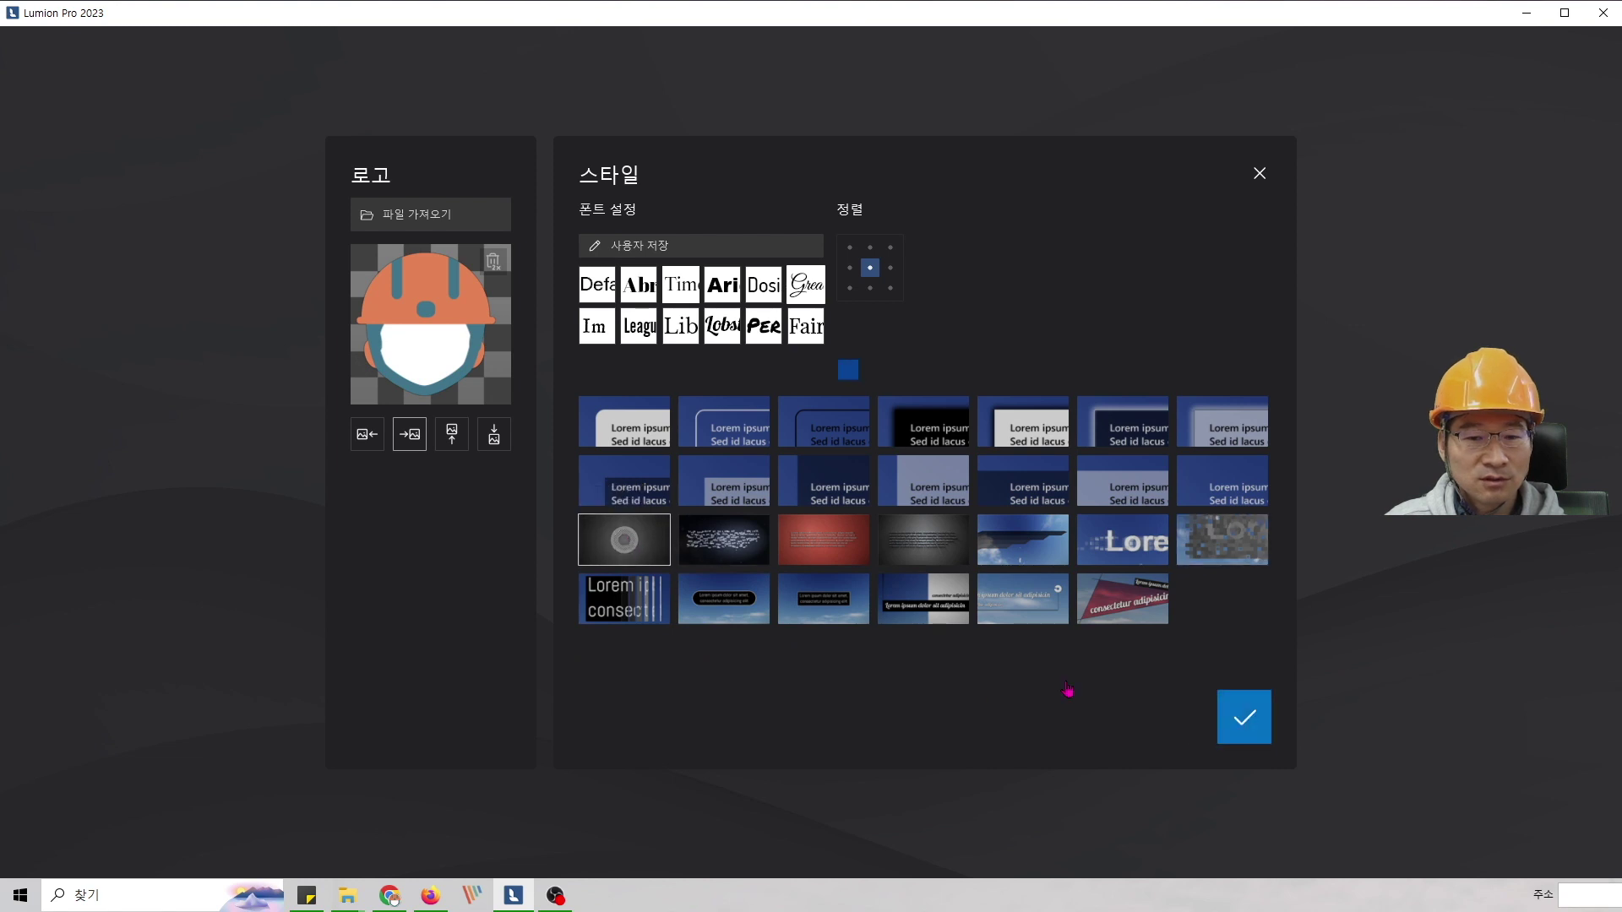
left_click(1244, 718)
left_click(395, 632)
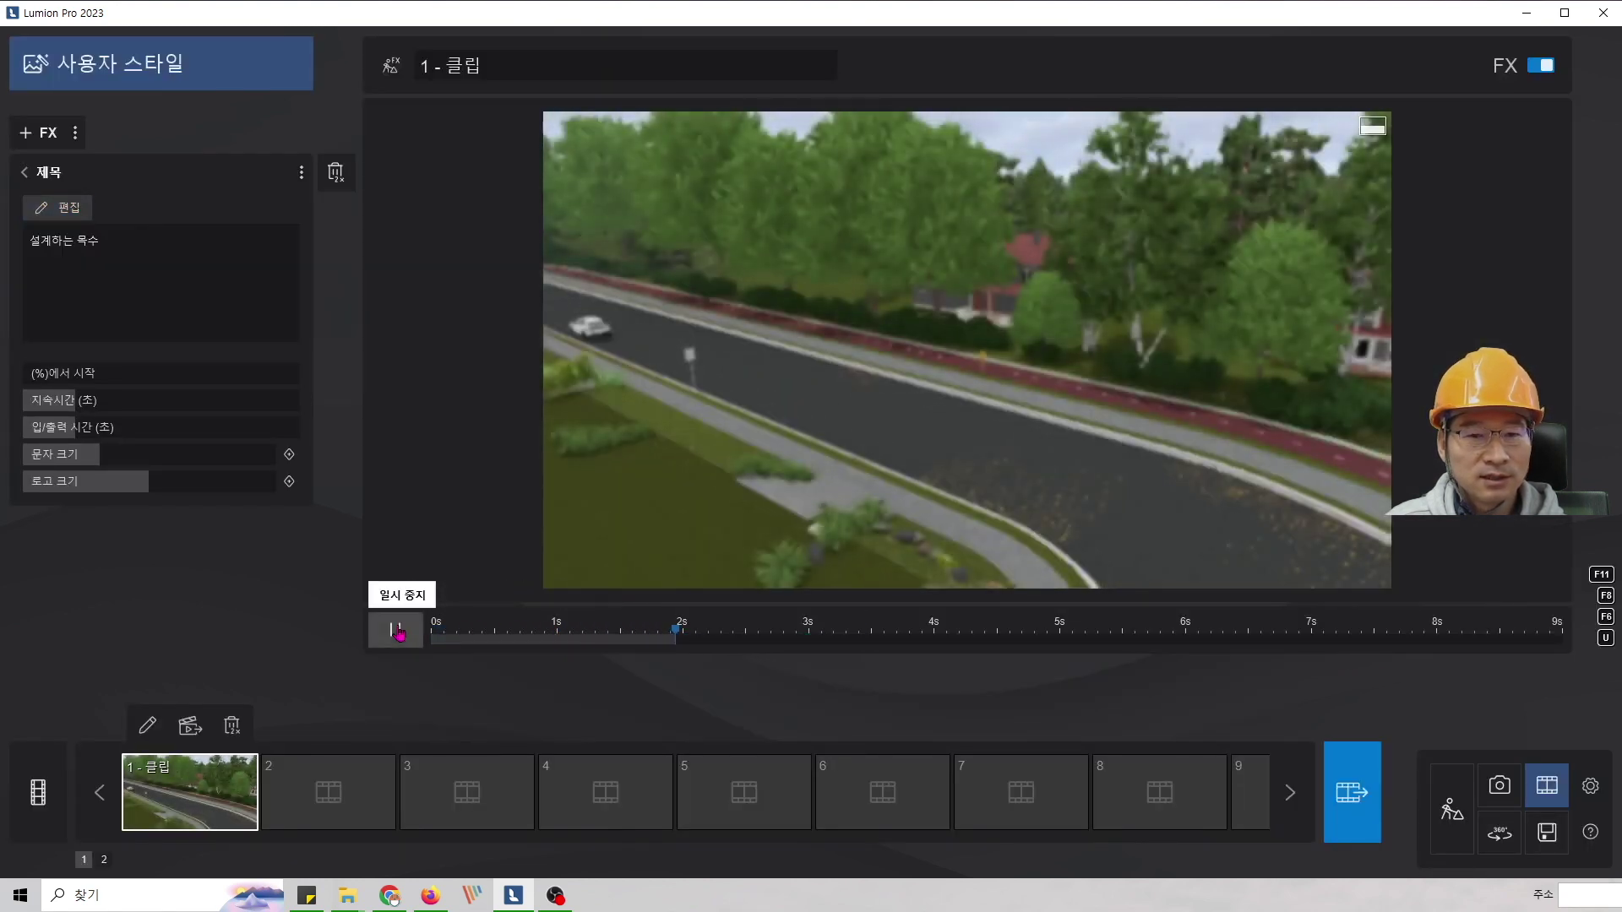
left_click(395, 632)
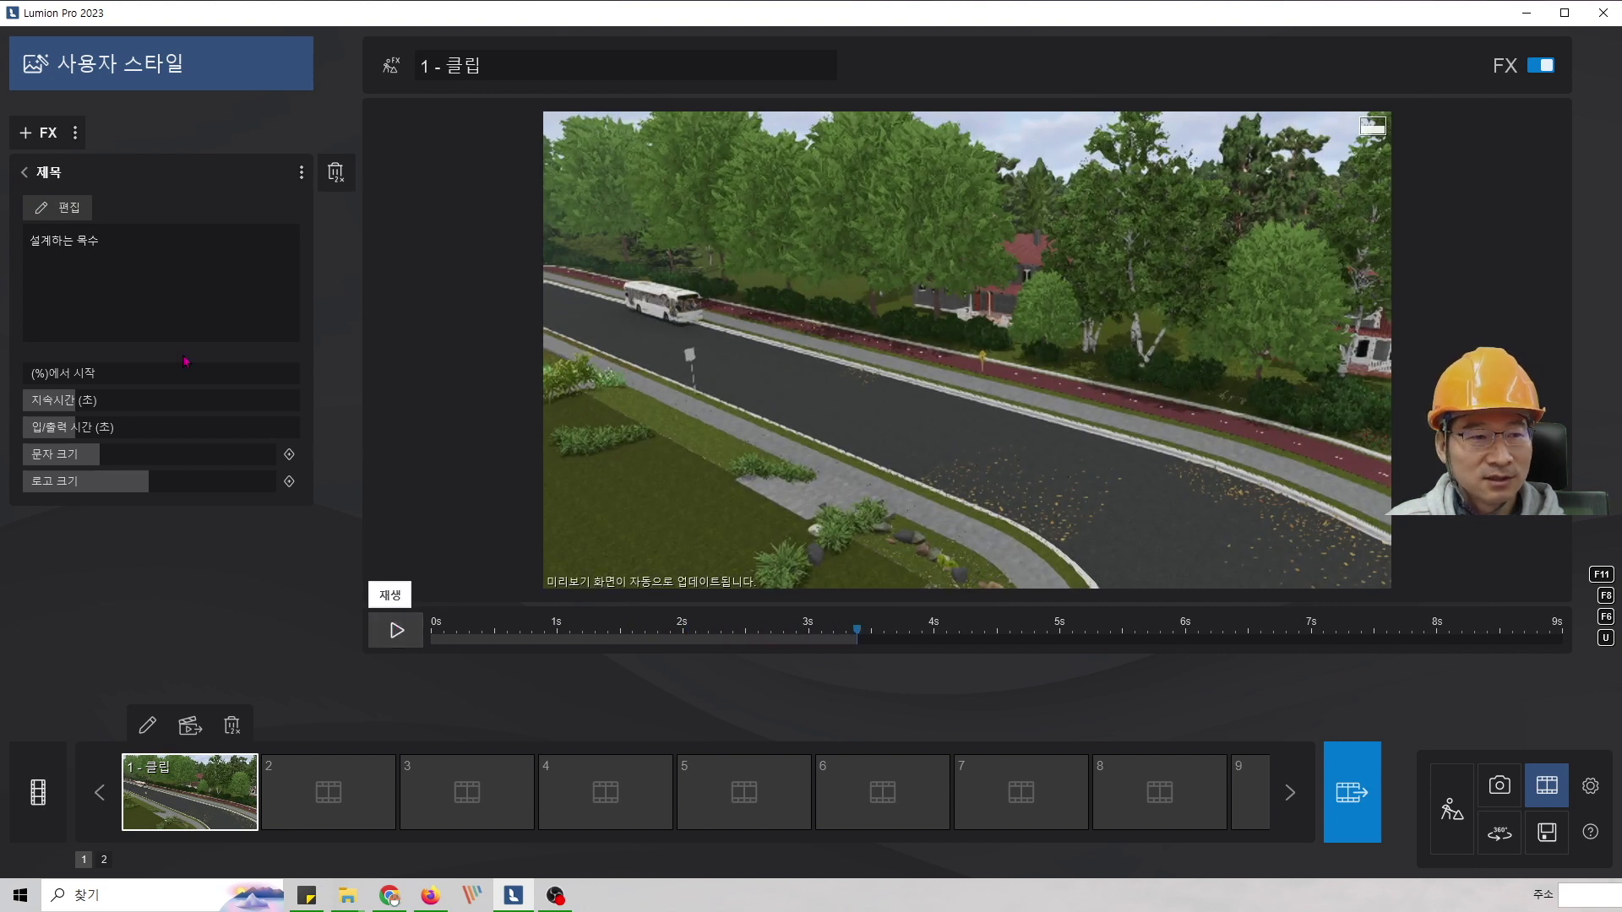
- Try the translucent white square-cornered box style for the title and preview it from the clip's beginning
left_click(57, 207)
left_click(724, 480)
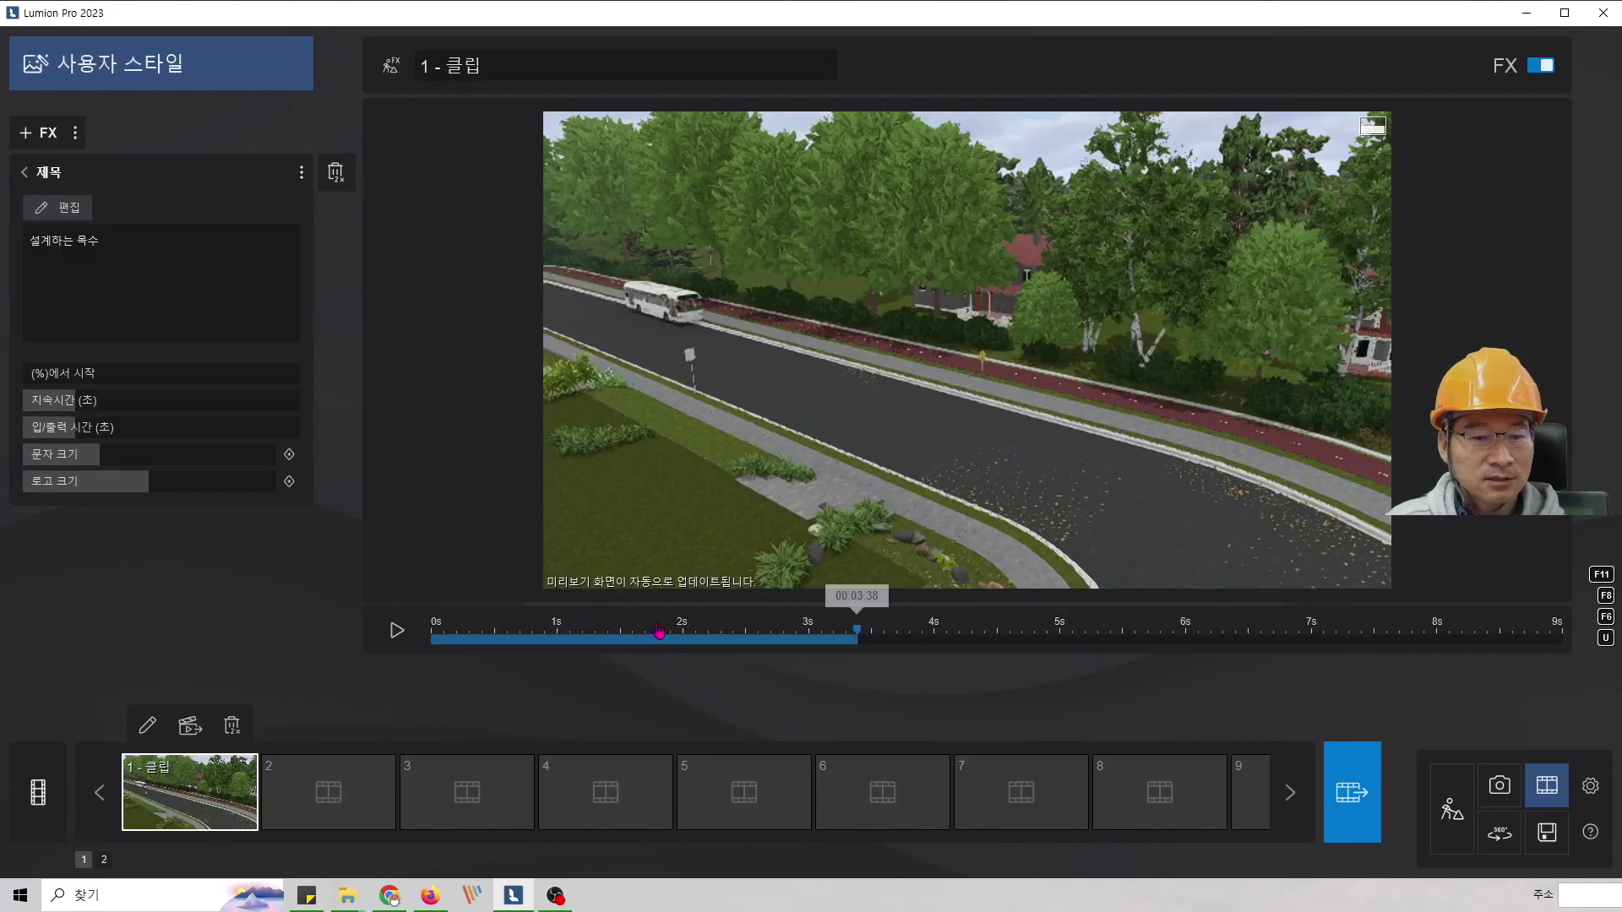
left_click_drag(662, 635, 368, 632)
left_click(397, 632)
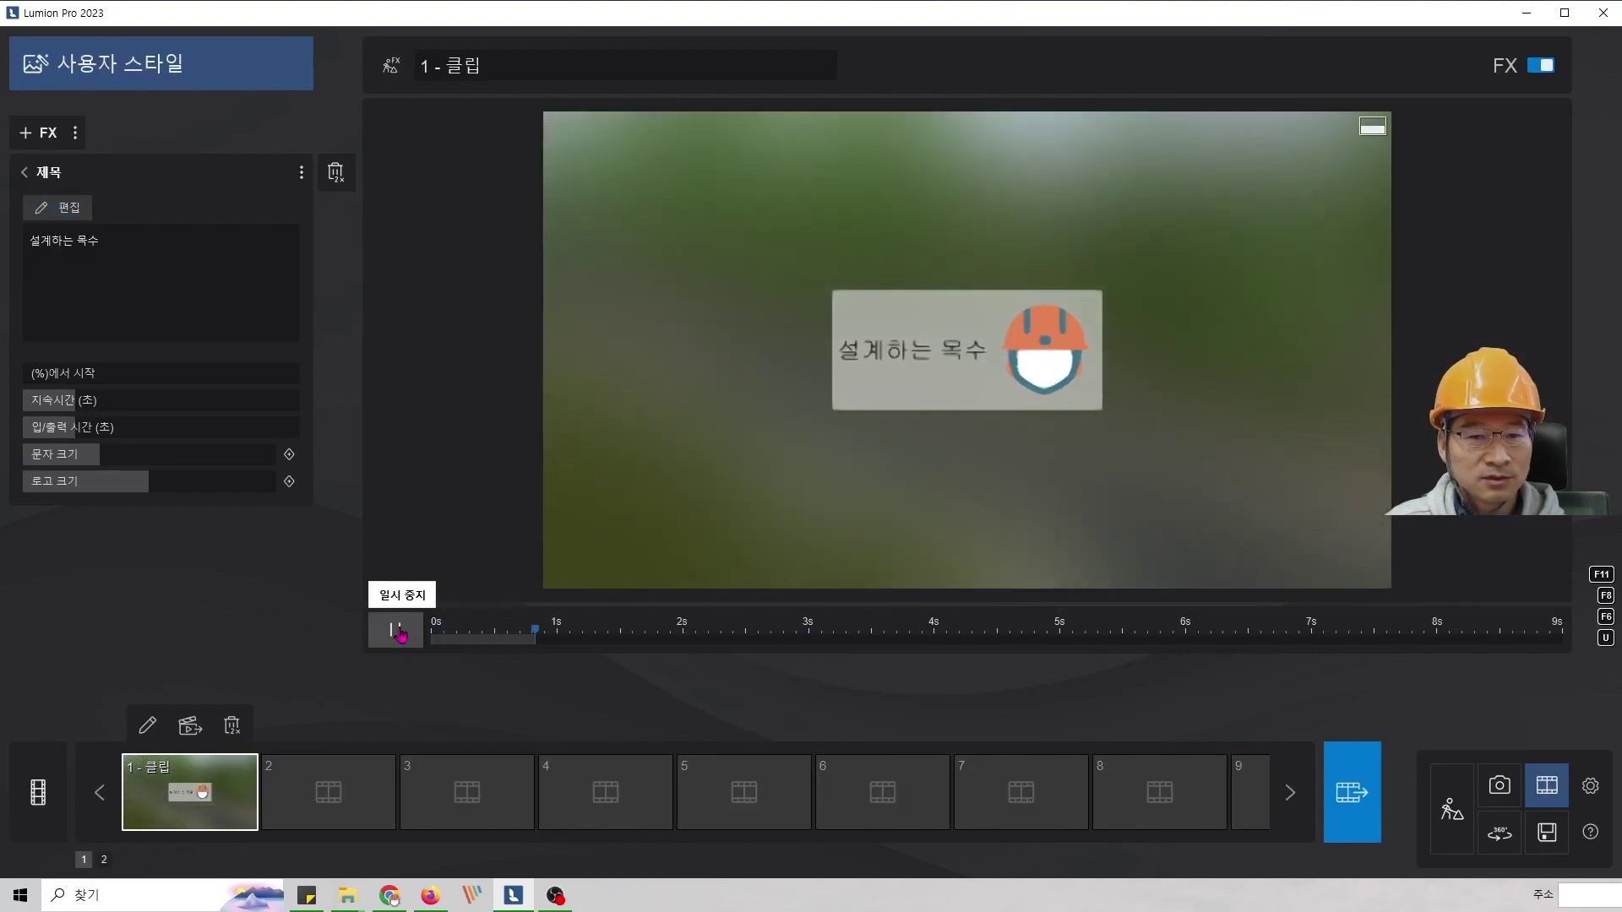
left_click(397, 632)
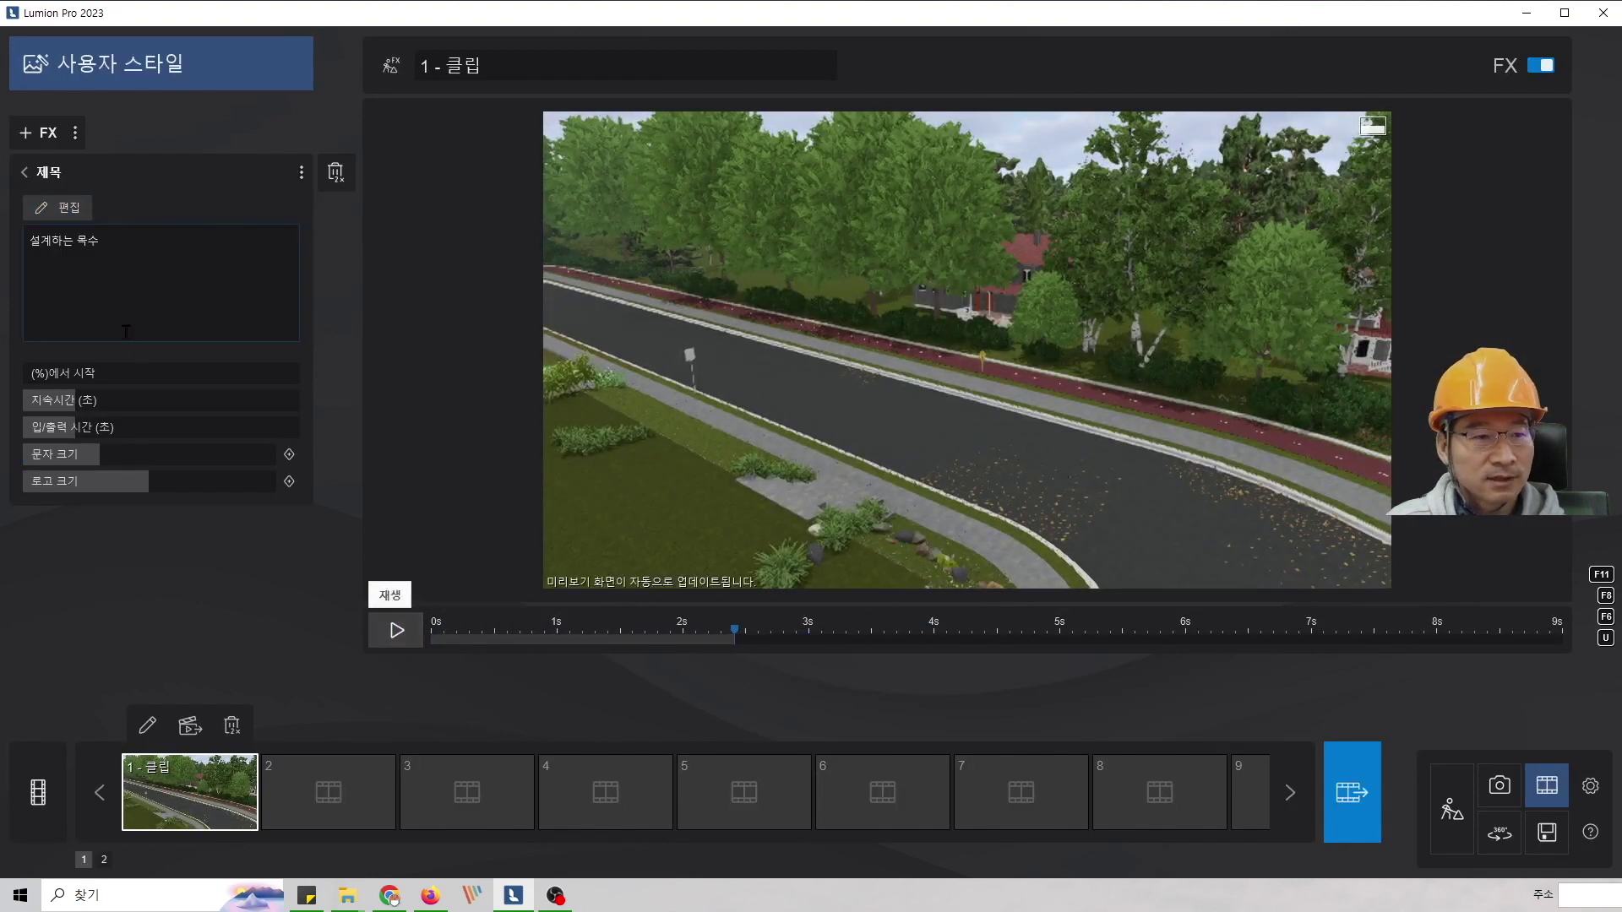
- Apply the 투명 박스 style to the title and play the clip from its beginning
left_click(59, 208)
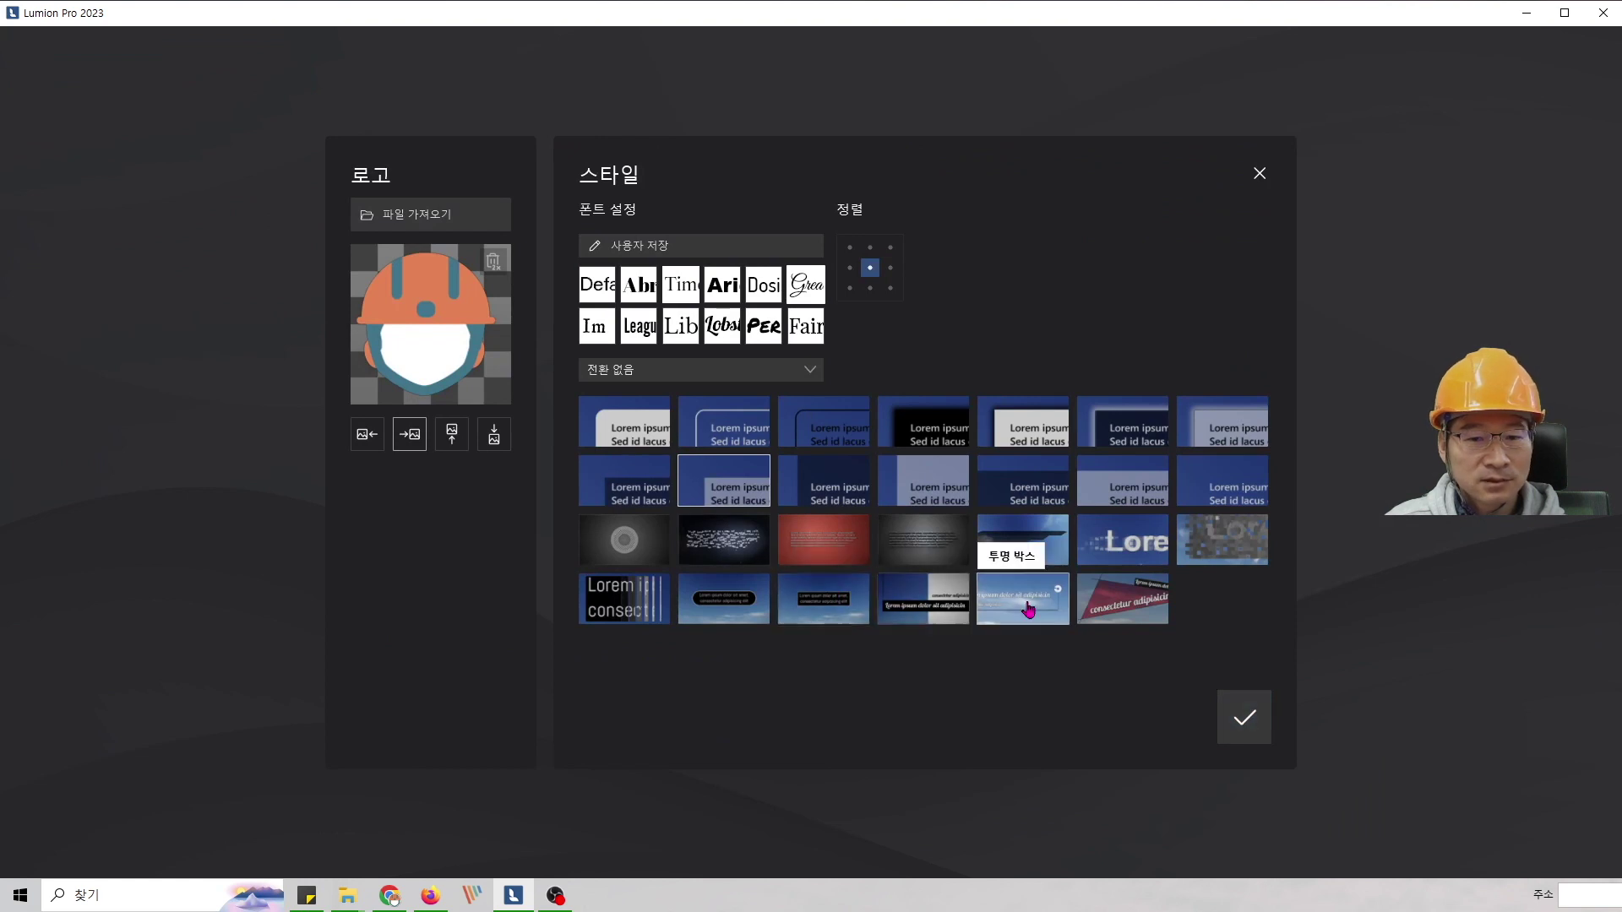
left_click(1022, 595)
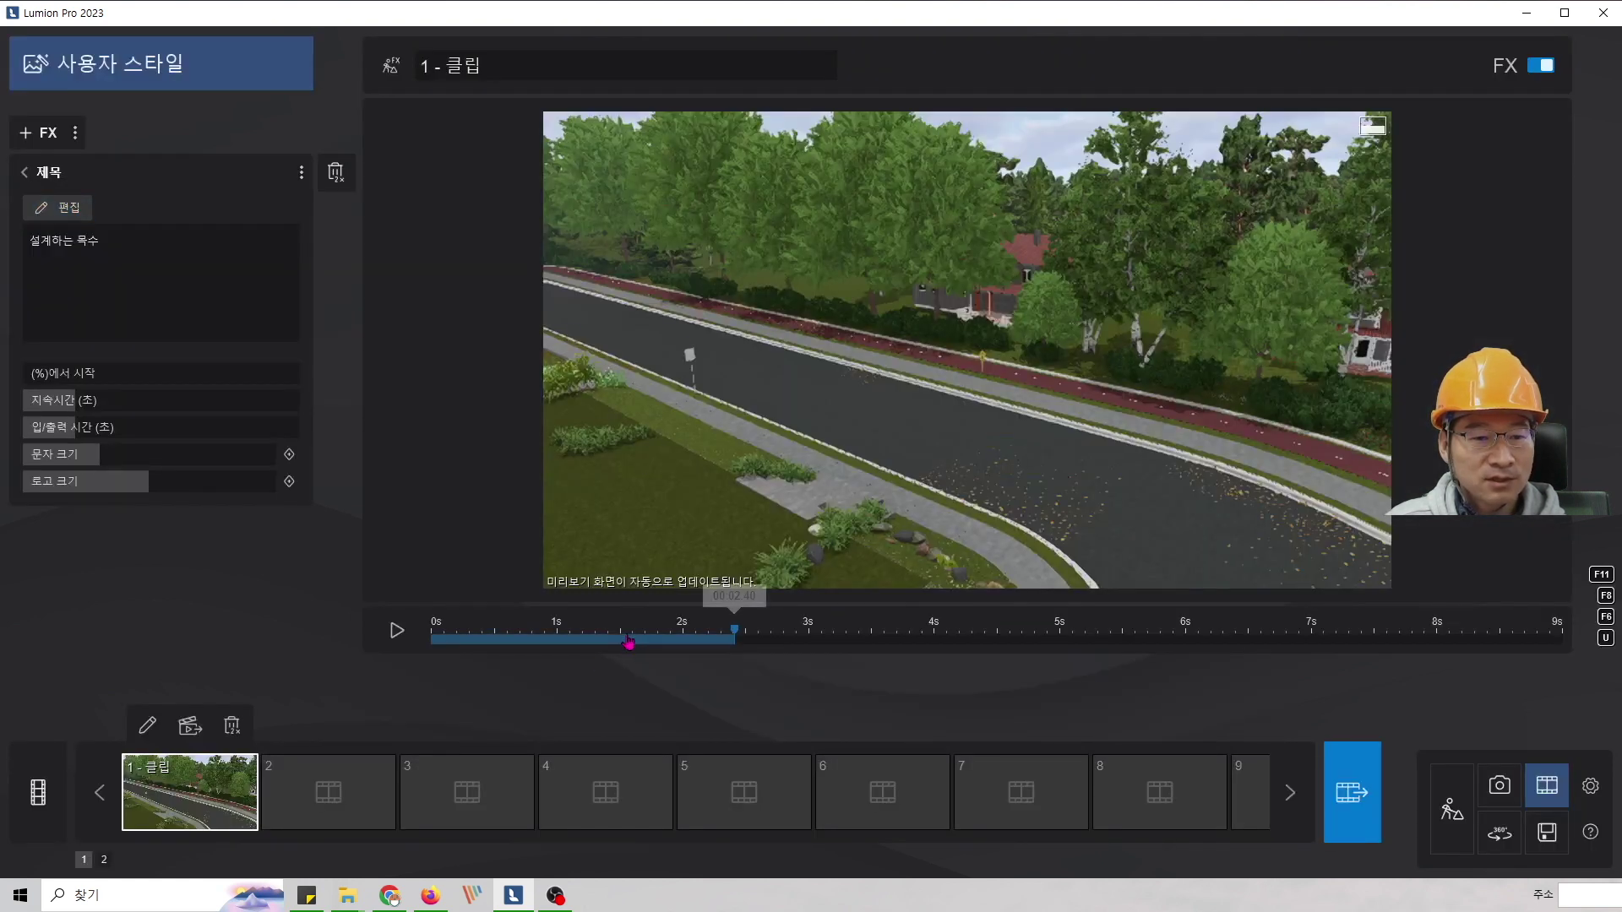
left_click_drag(628, 640, 283, 636)
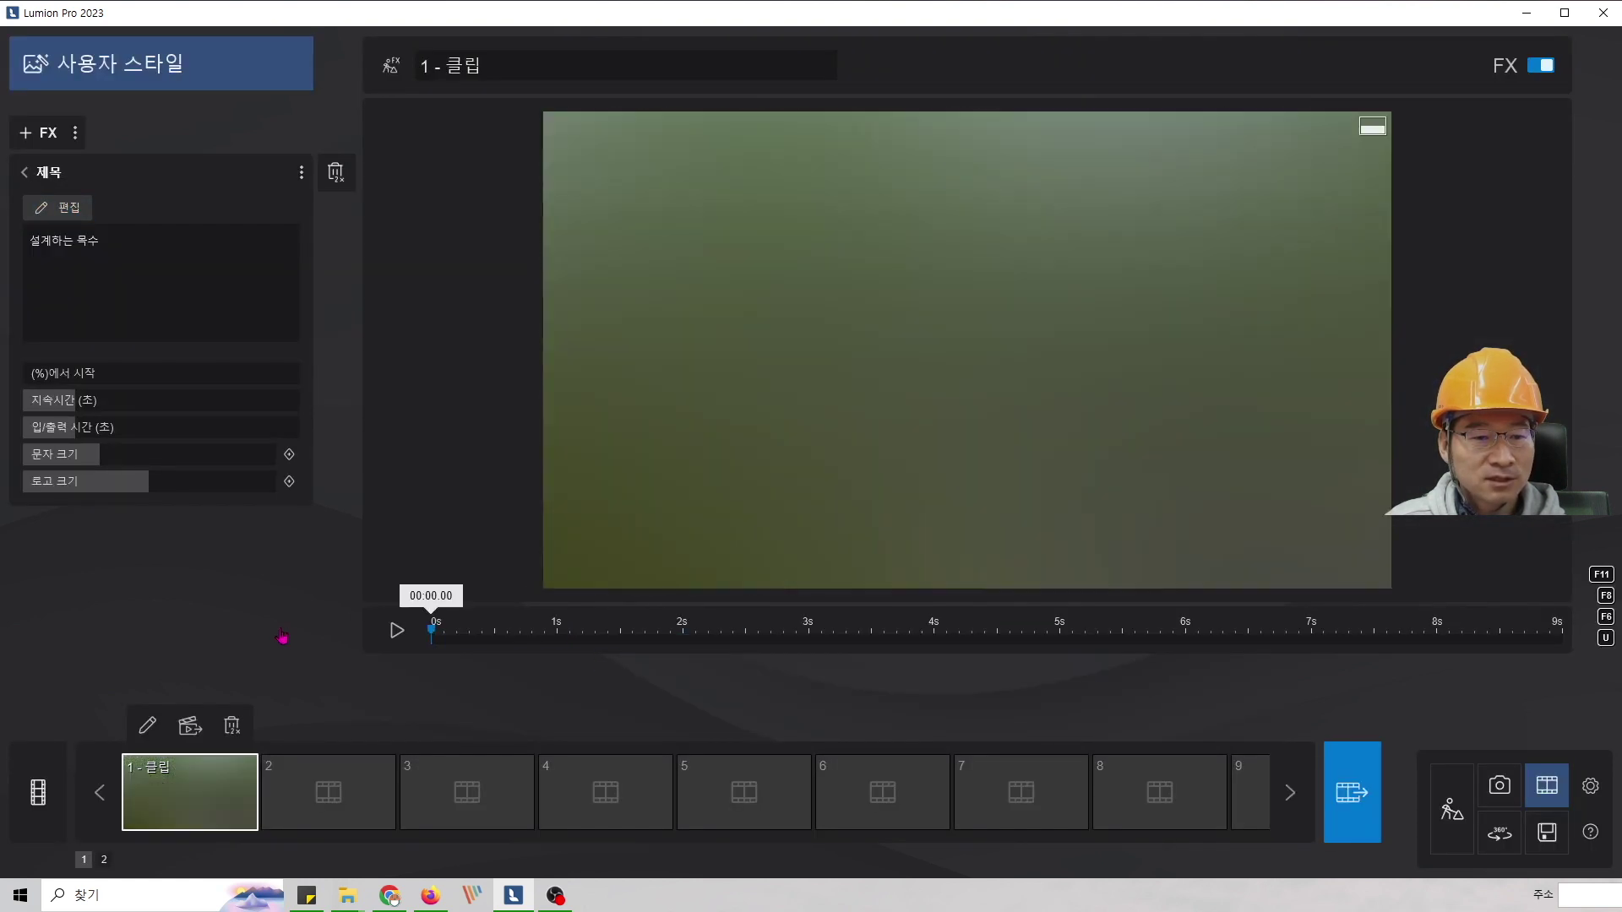
left_click(395, 632)
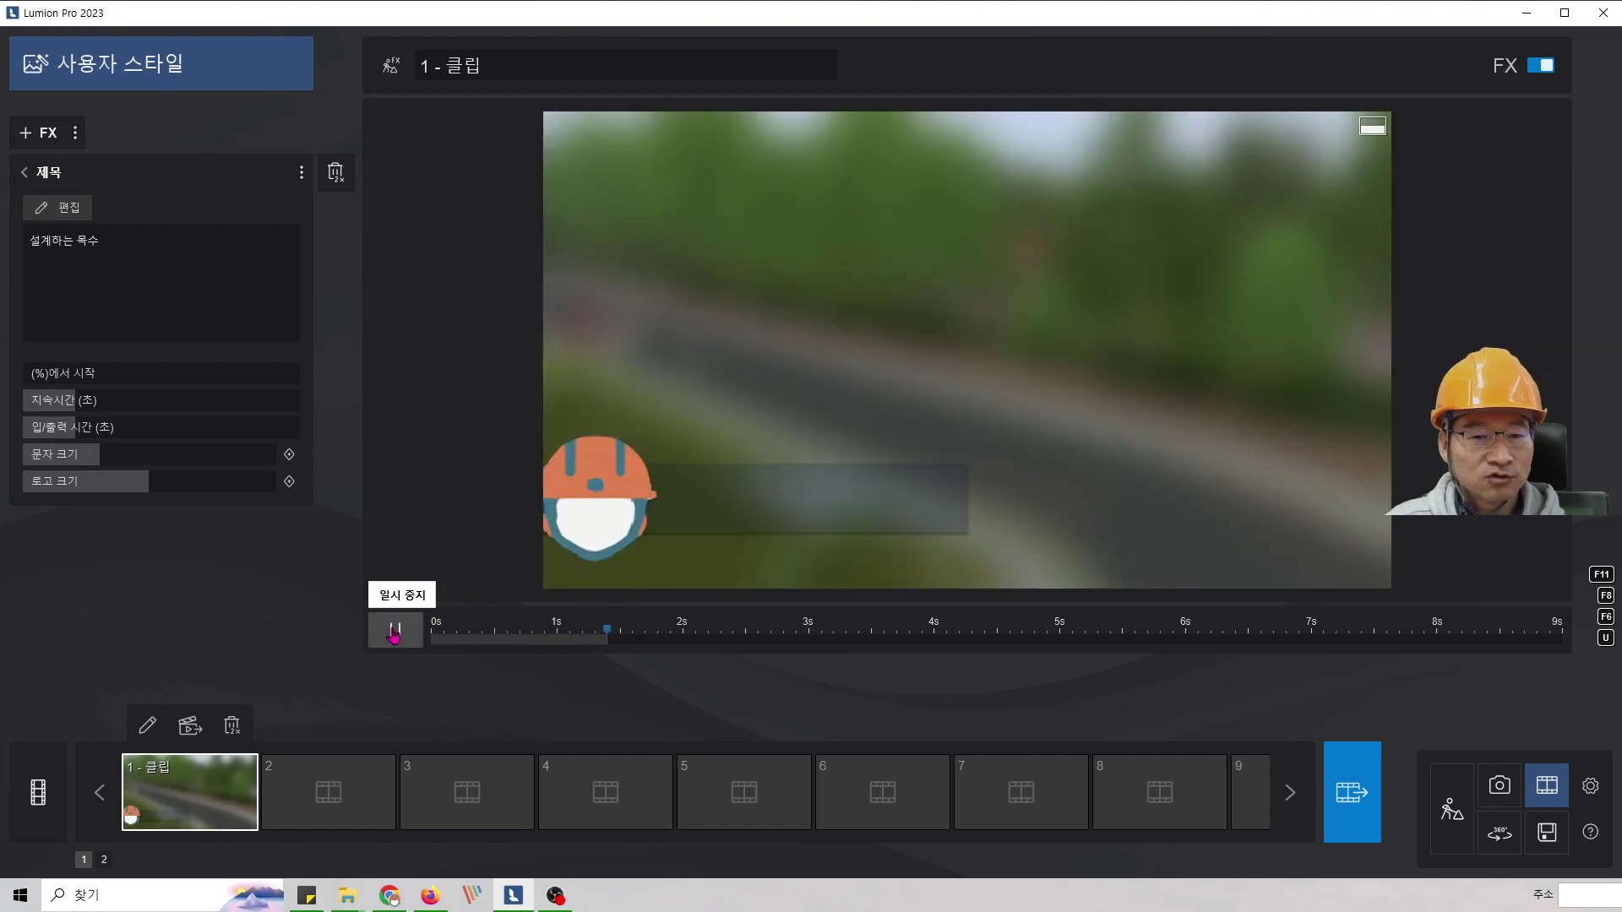
- Try the 줄무늬 title style and preview it from the clip's beginning
left_click(55, 209)
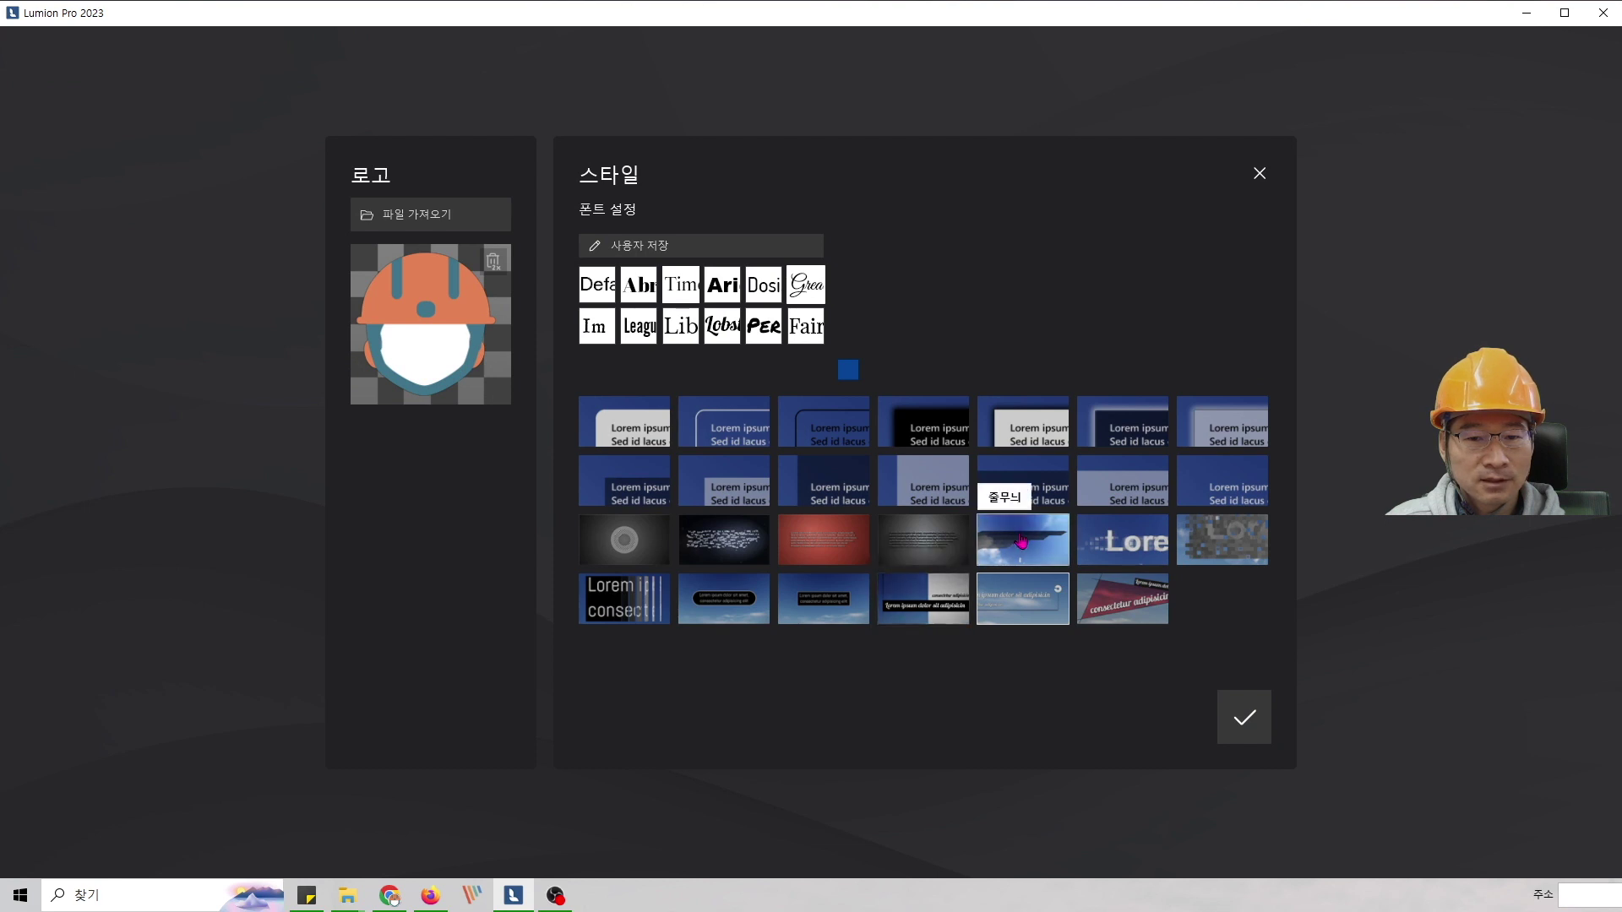
left_click(1021, 542)
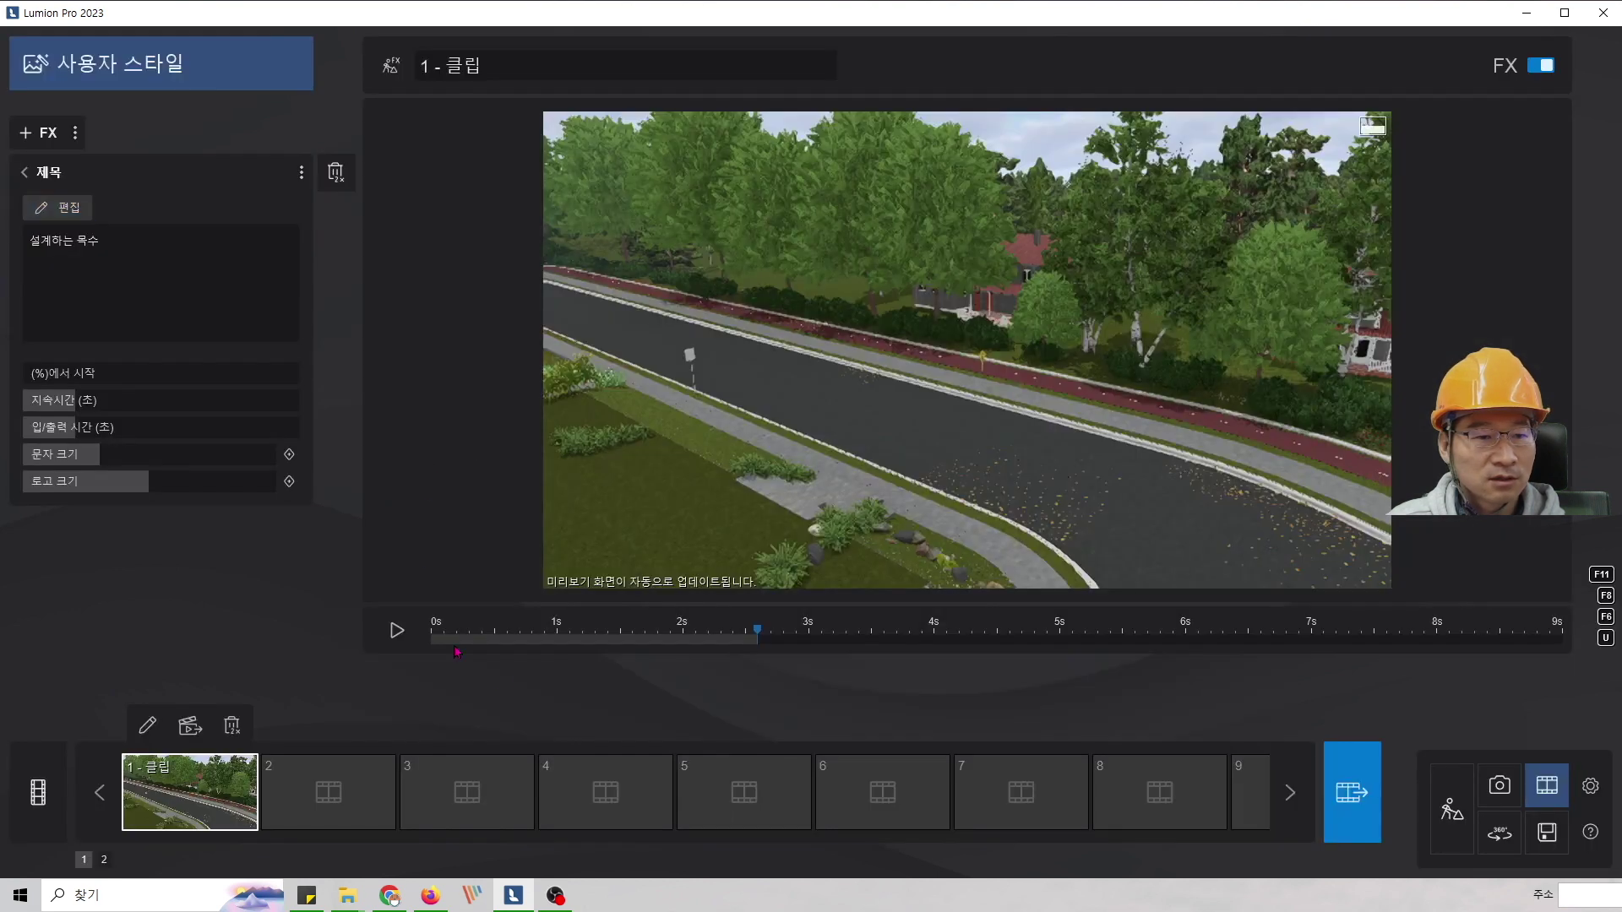
left_click_drag(757, 632, 434, 632)
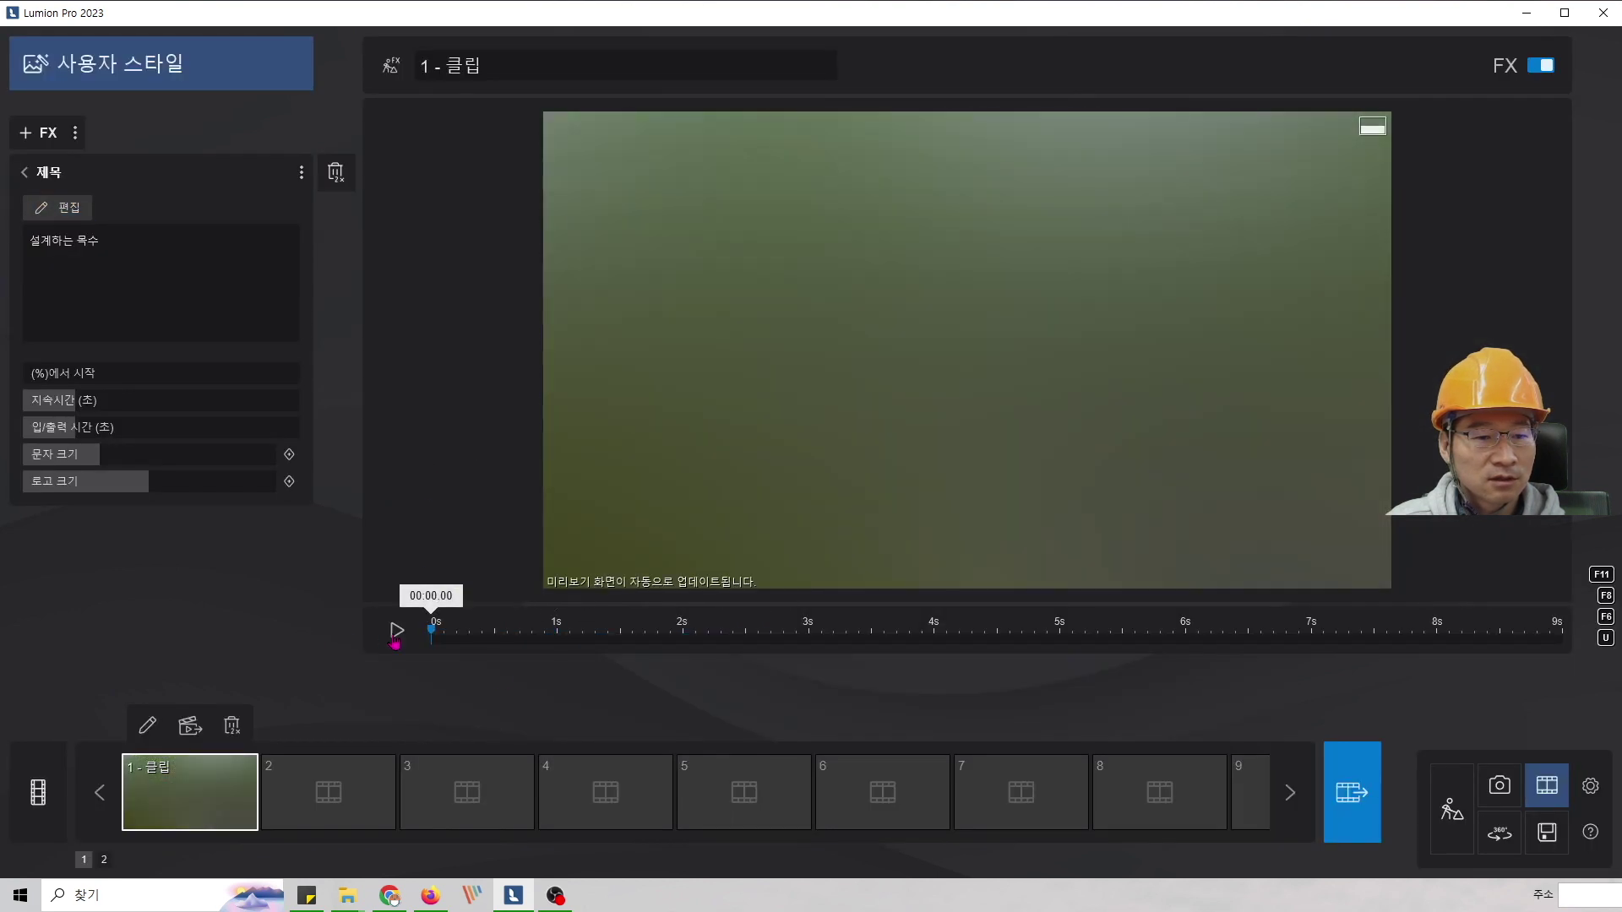
left_click(395, 631)
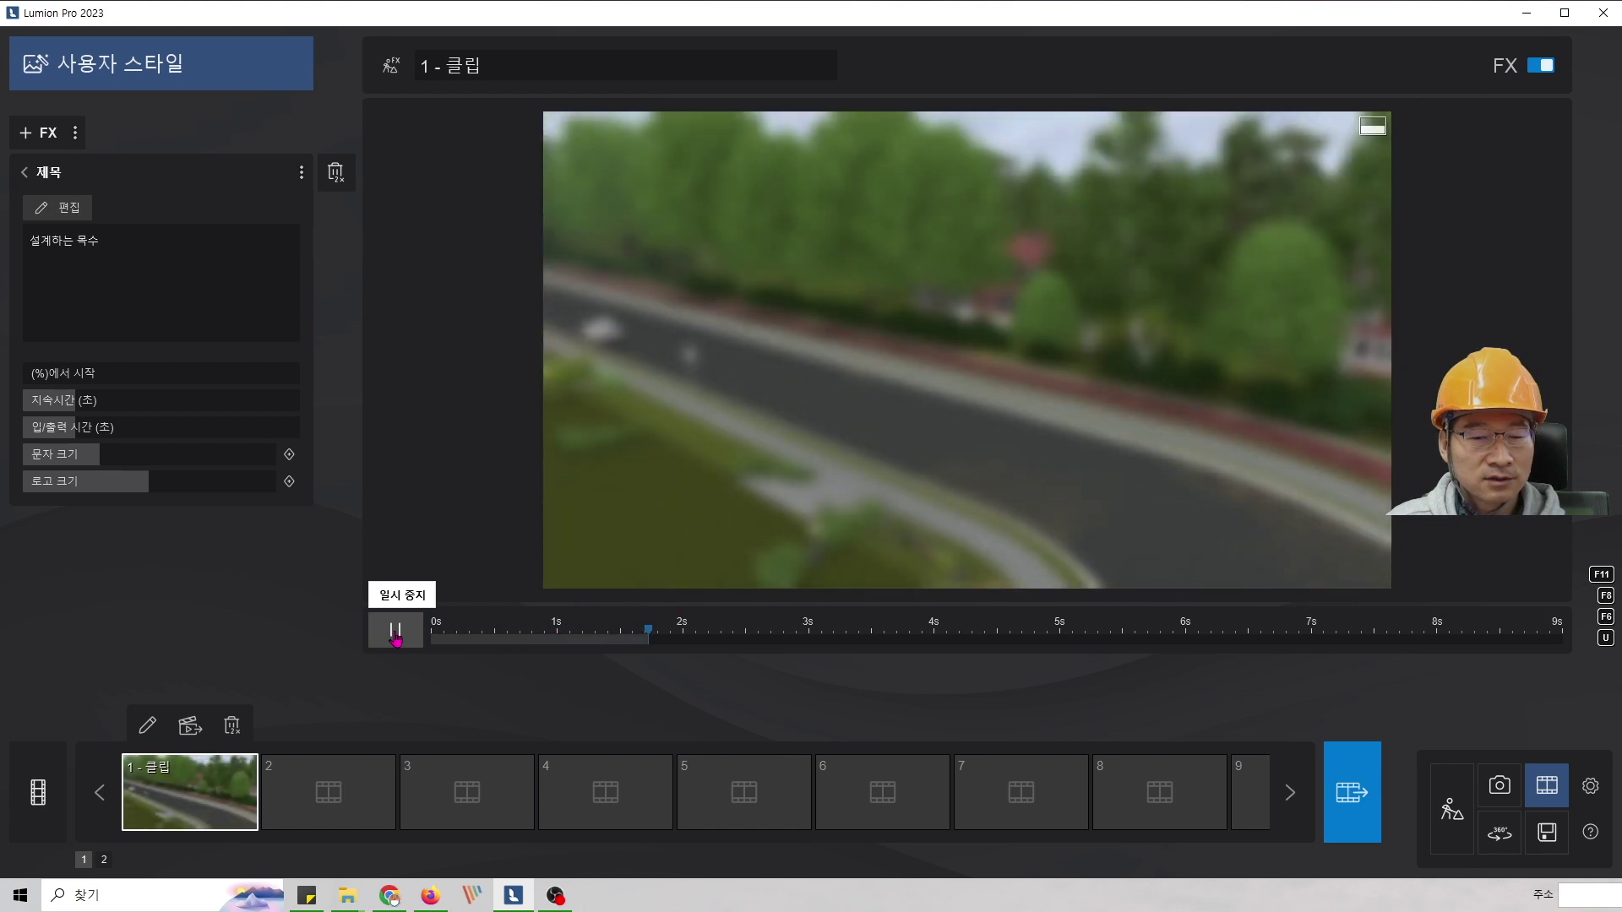
left_click(396, 631)
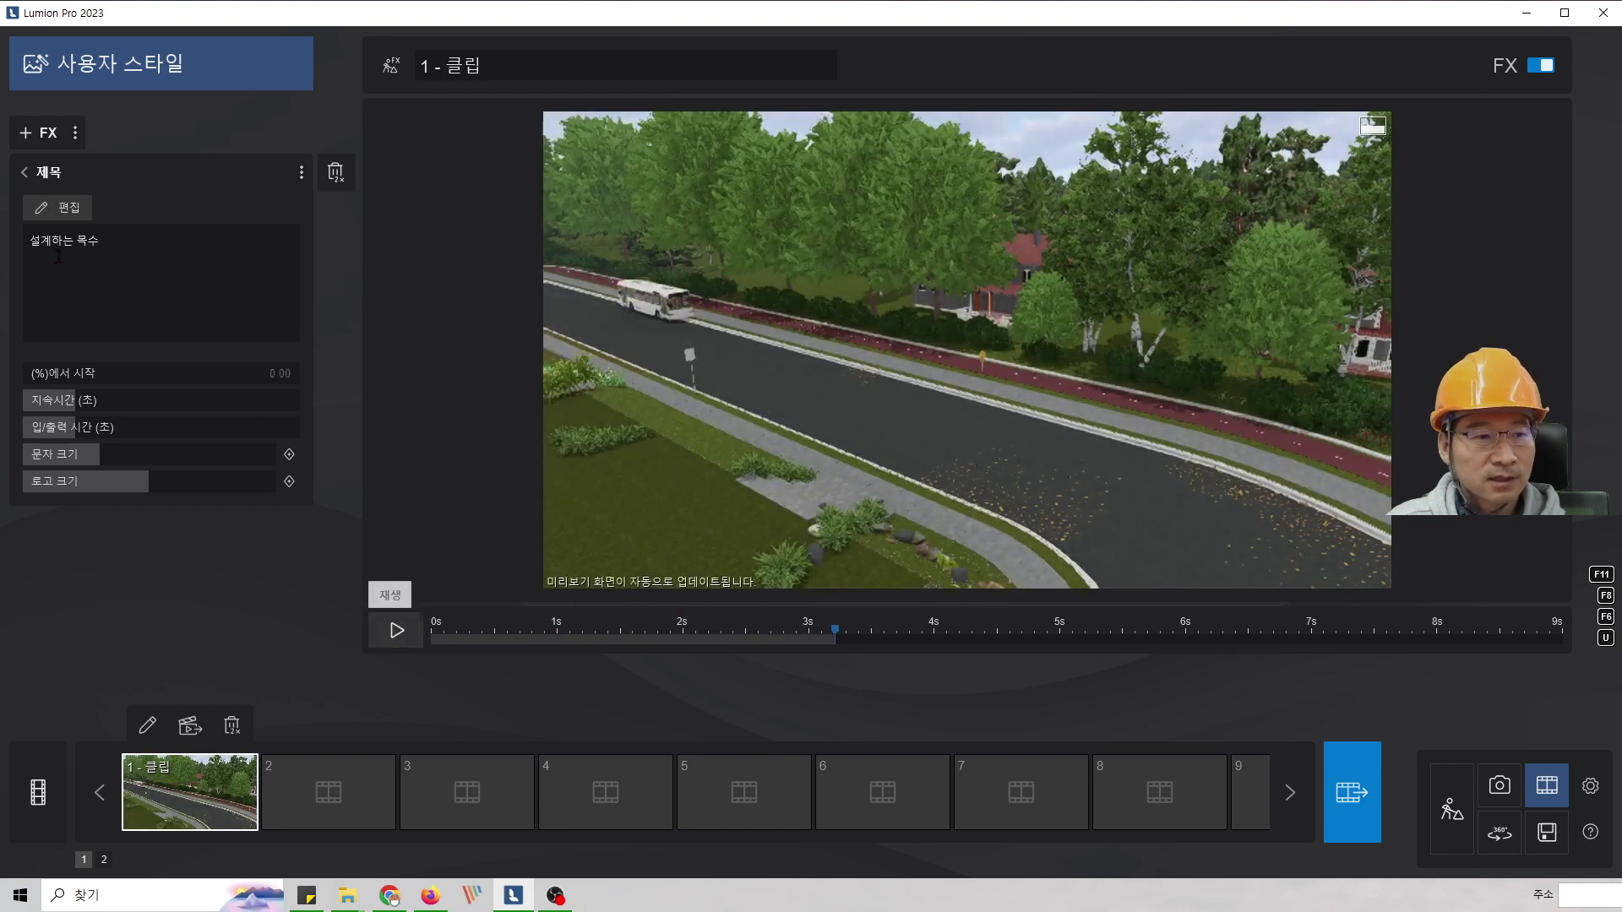
- Try the title style with the red background thumbnail and preview it in the clip
left_click(59, 208)
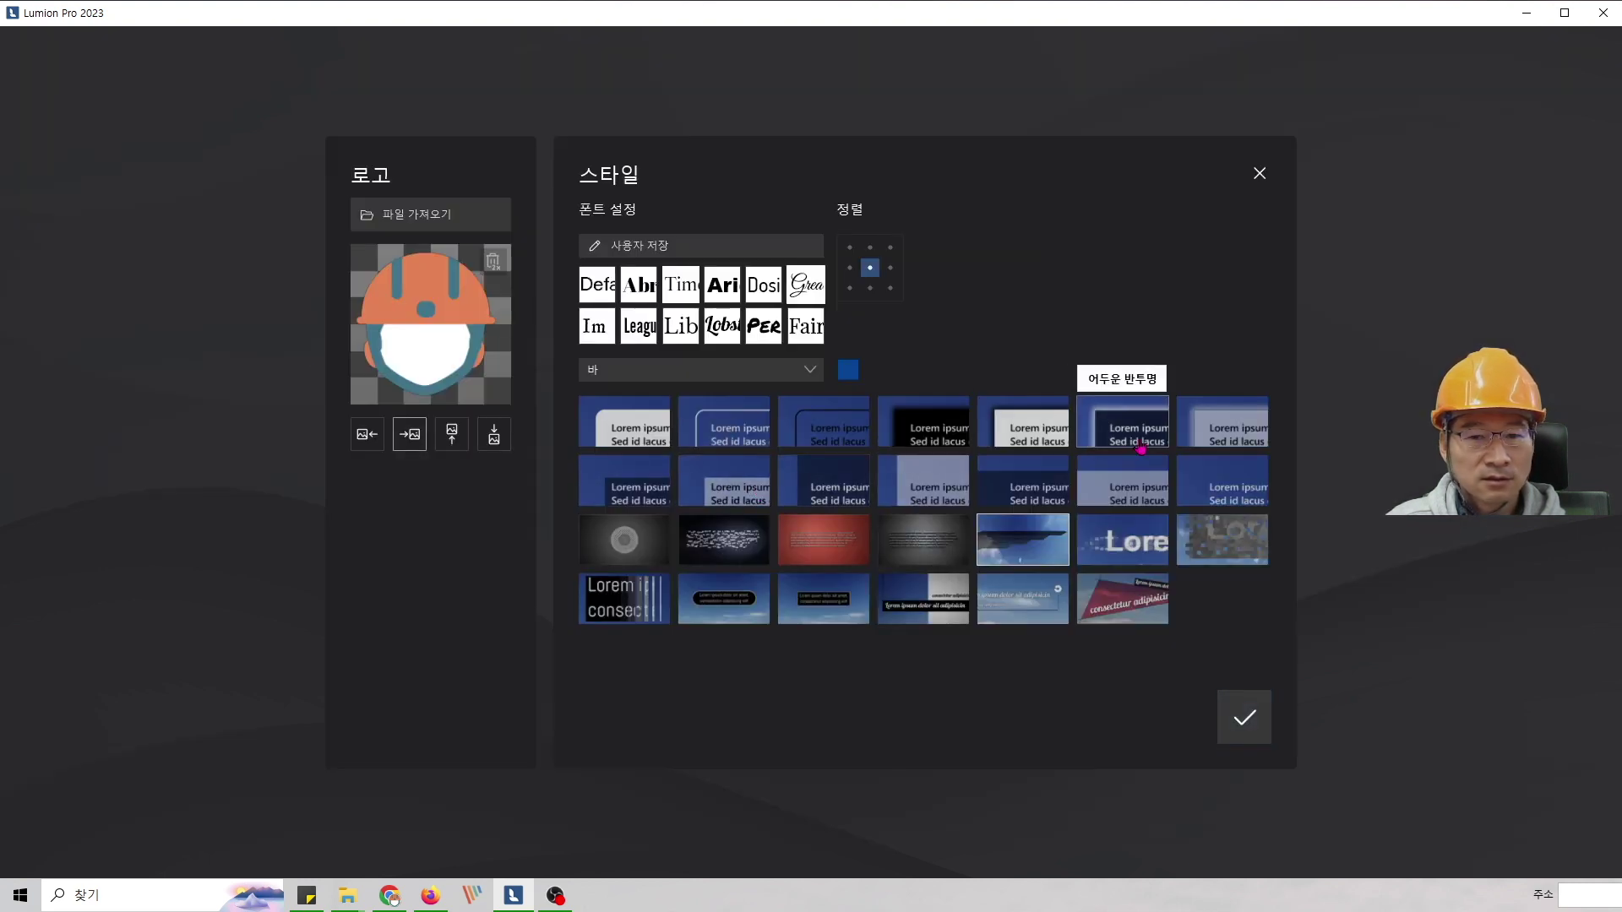
left_click(820, 555)
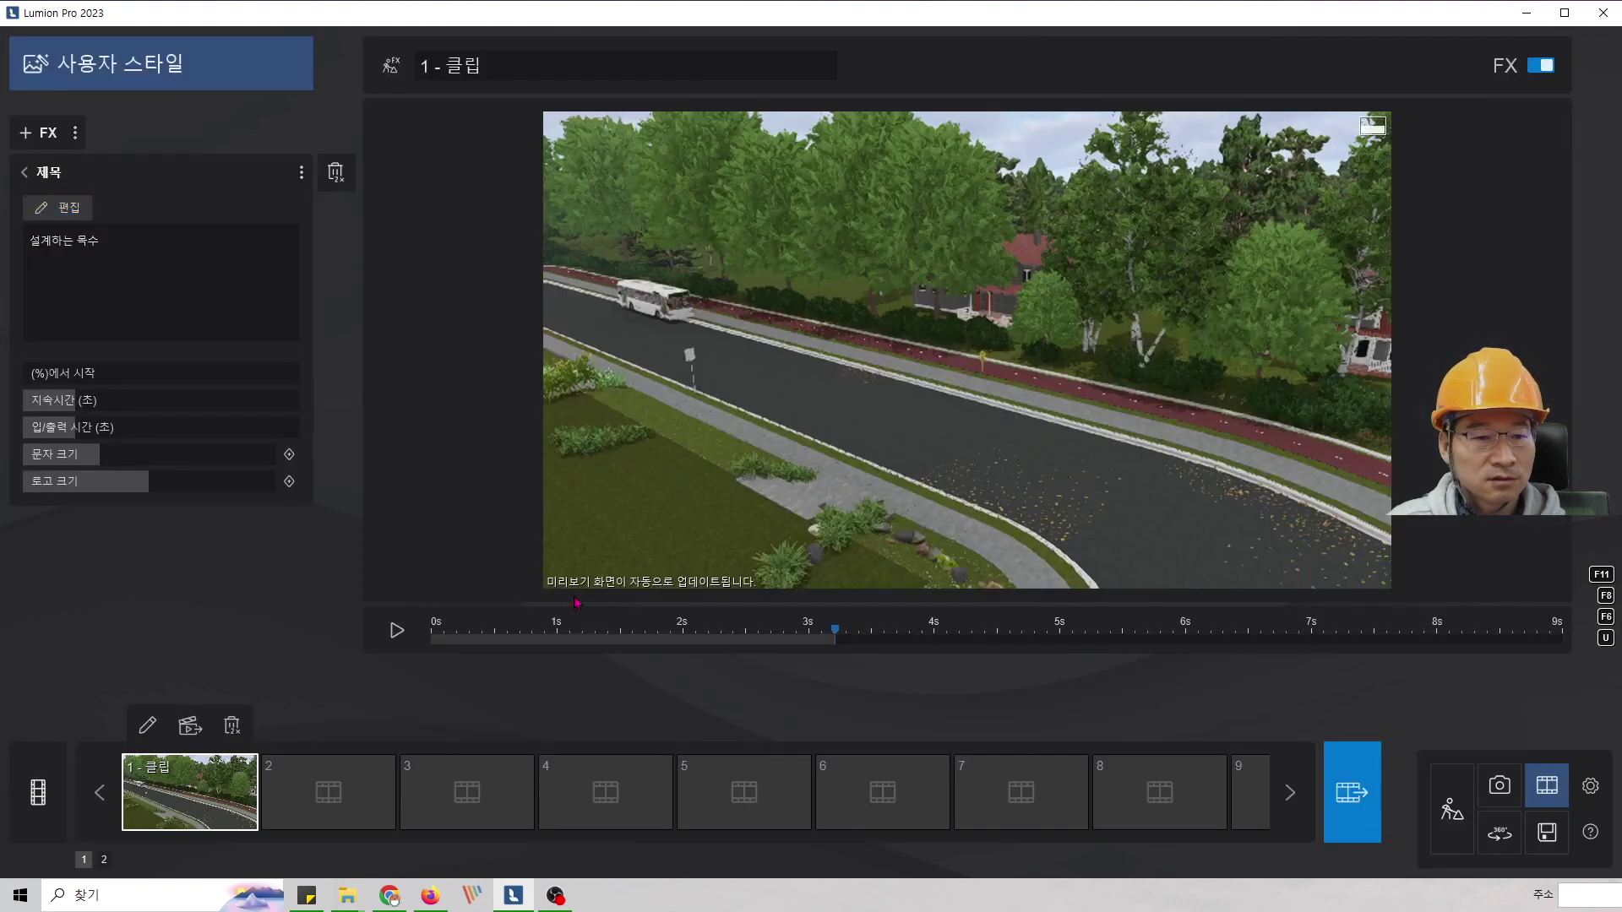
left_click_drag(836, 637, 400, 636)
left_click(400, 635)
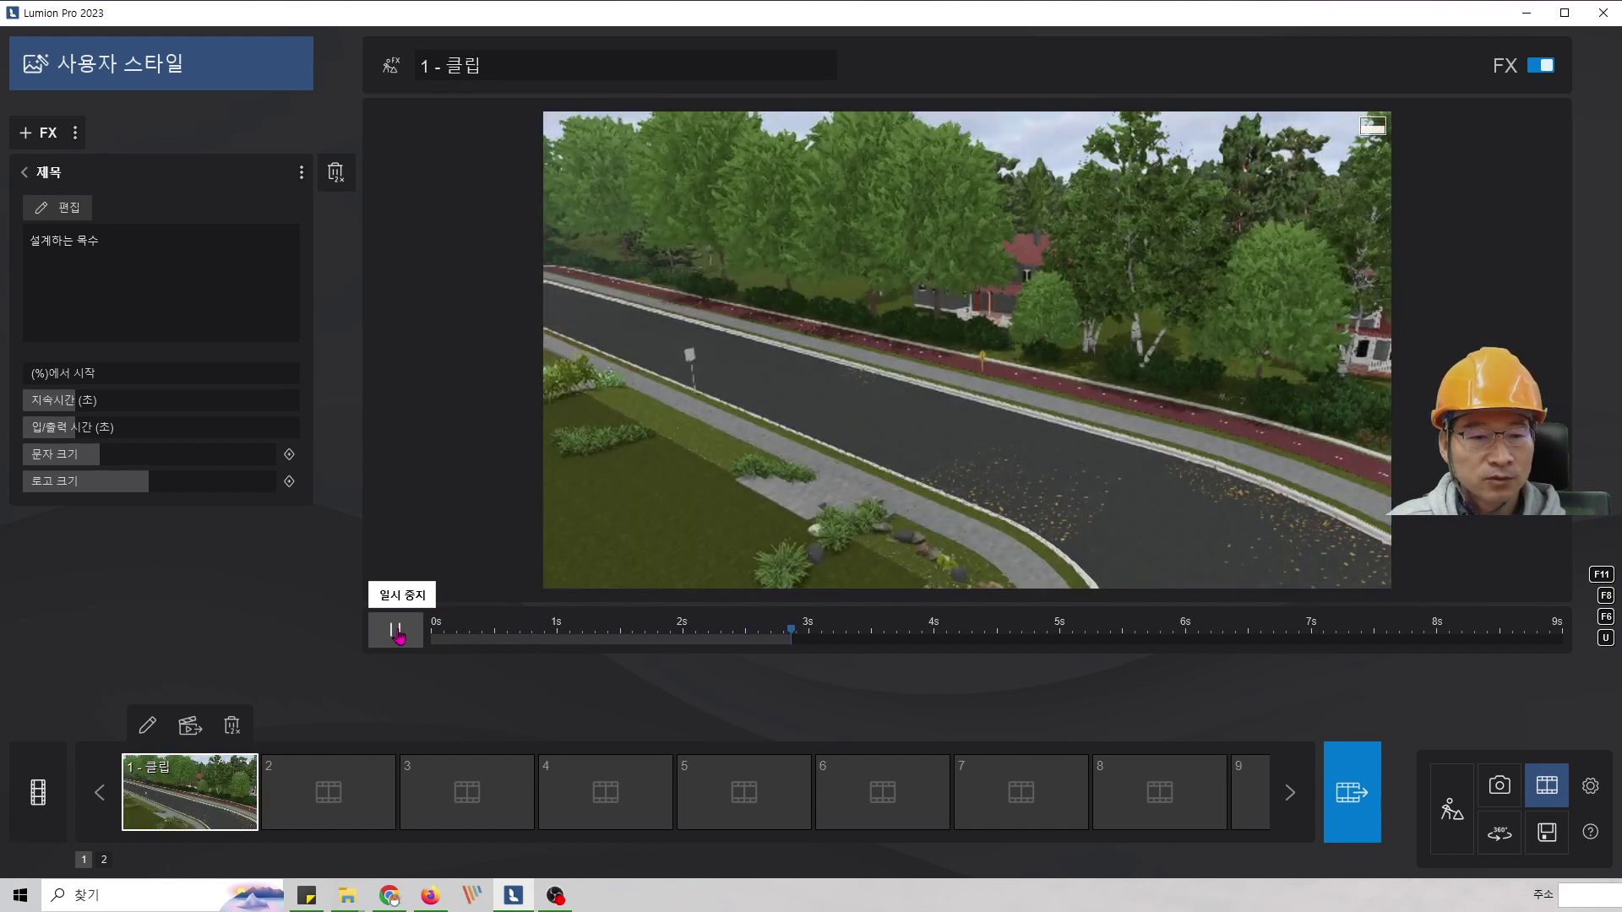
left_click(397, 633)
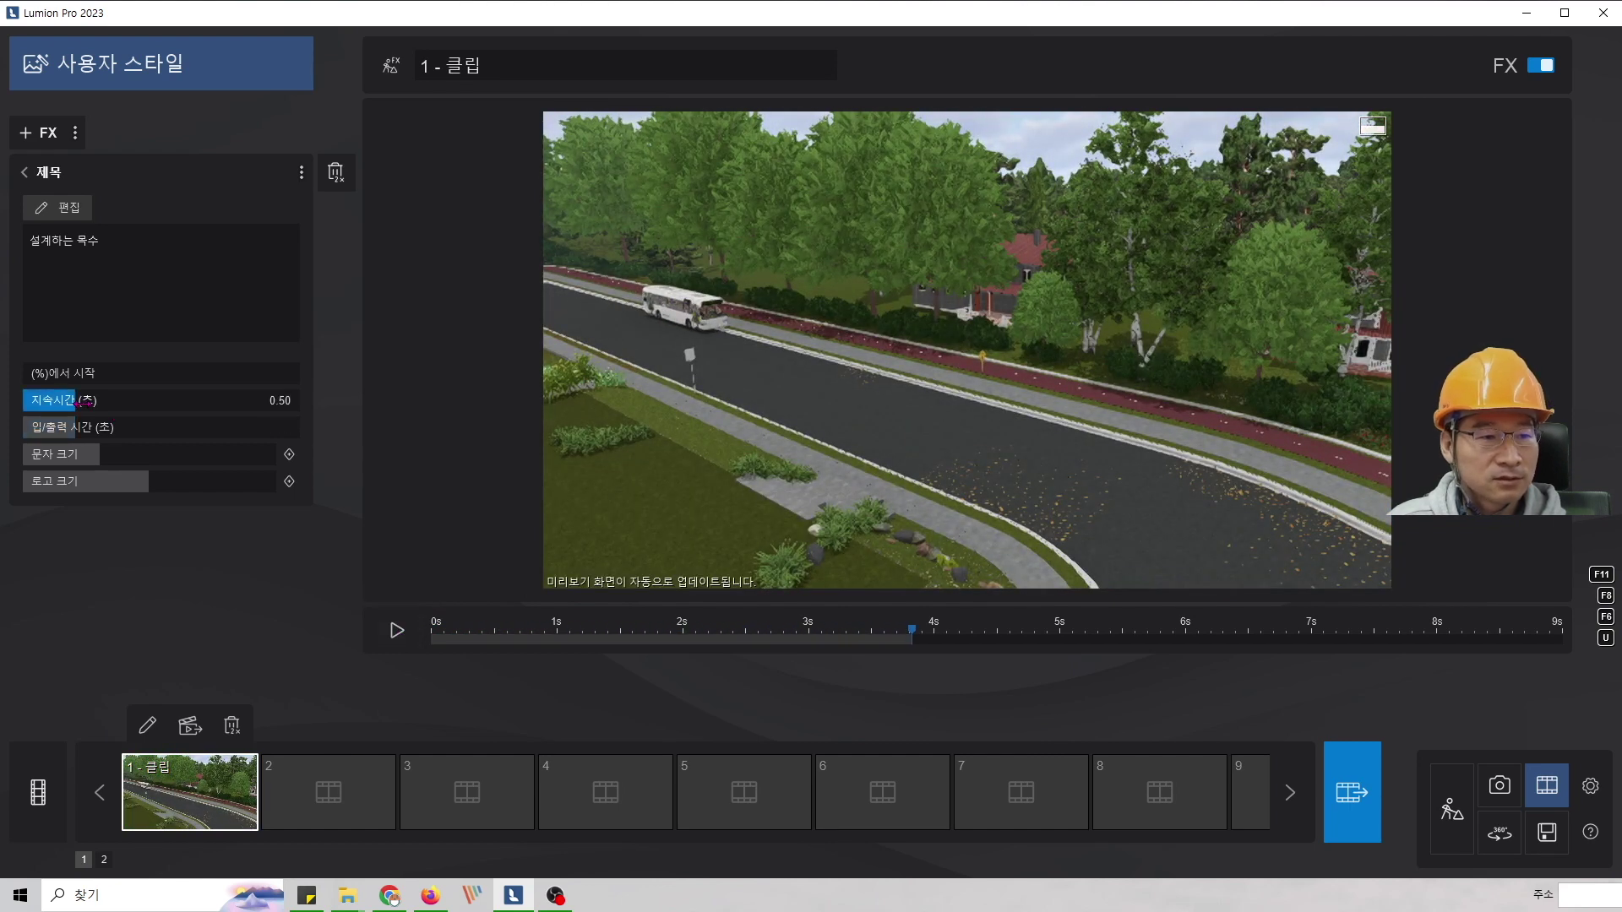
- Lengthen the title's duration and replay the clip from its beginning
left_click_drag(911, 641, 438, 641)
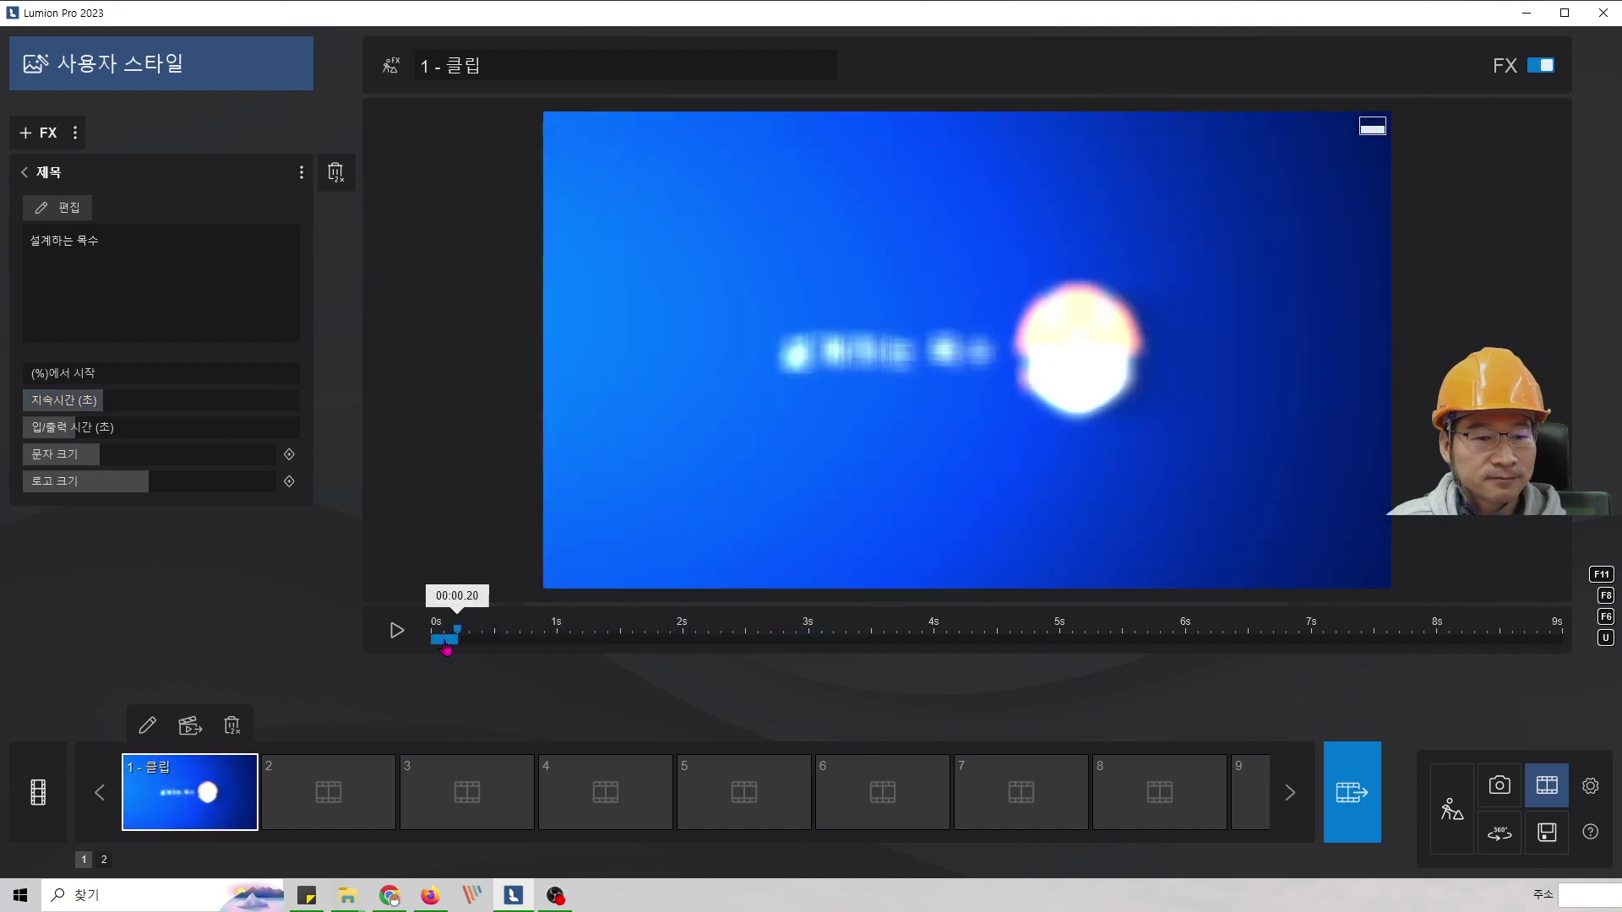
left_click(397, 632)
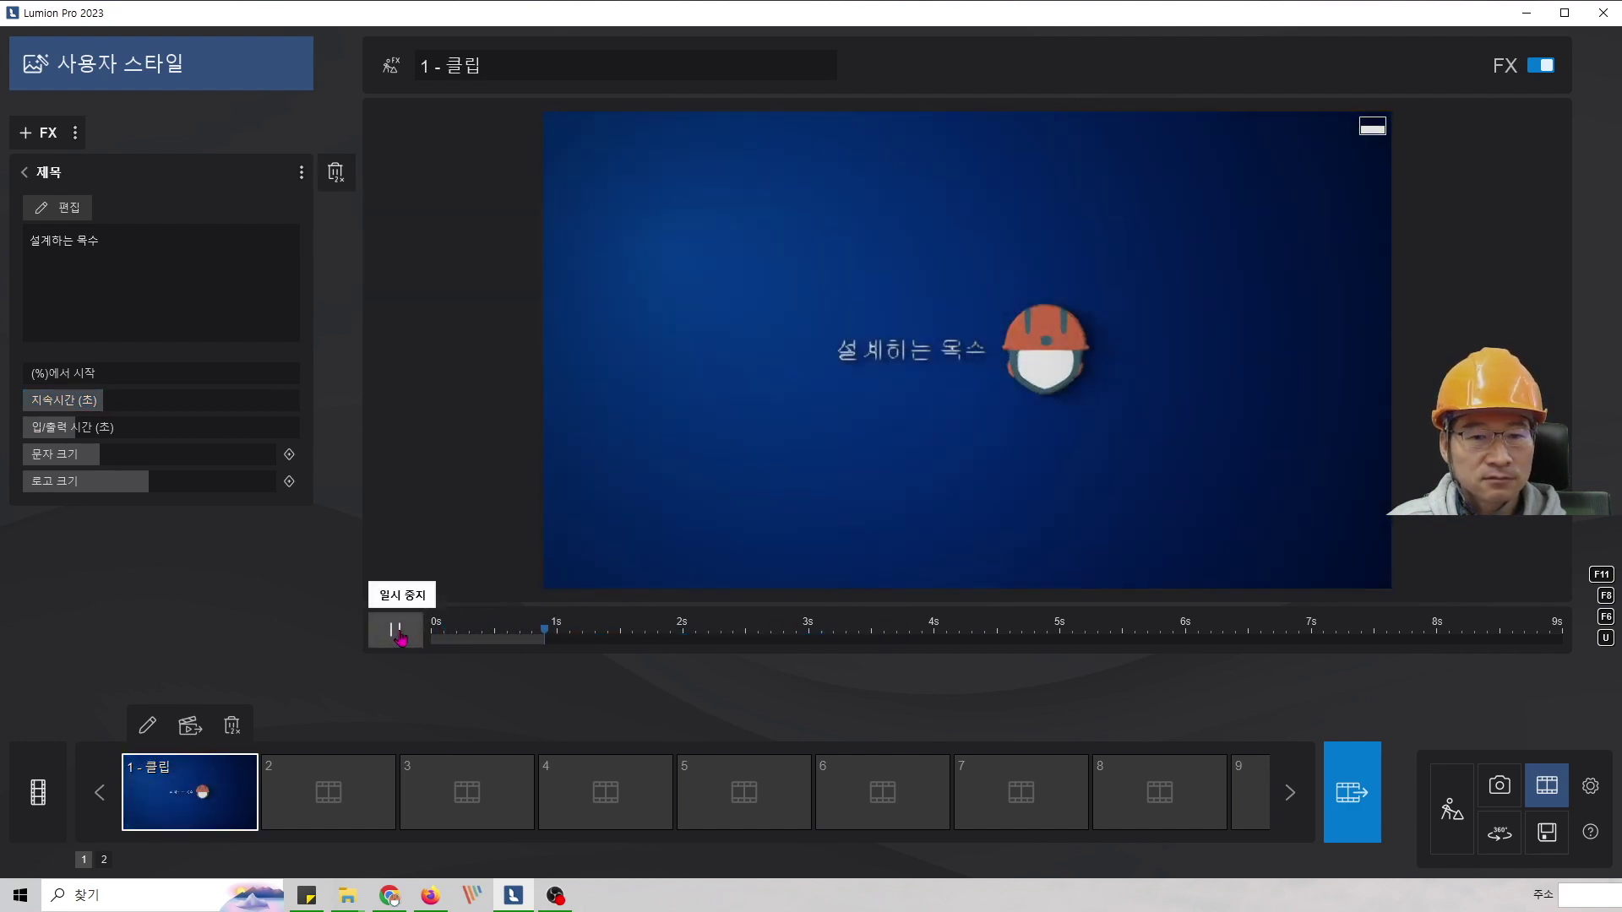
left_click(397, 631)
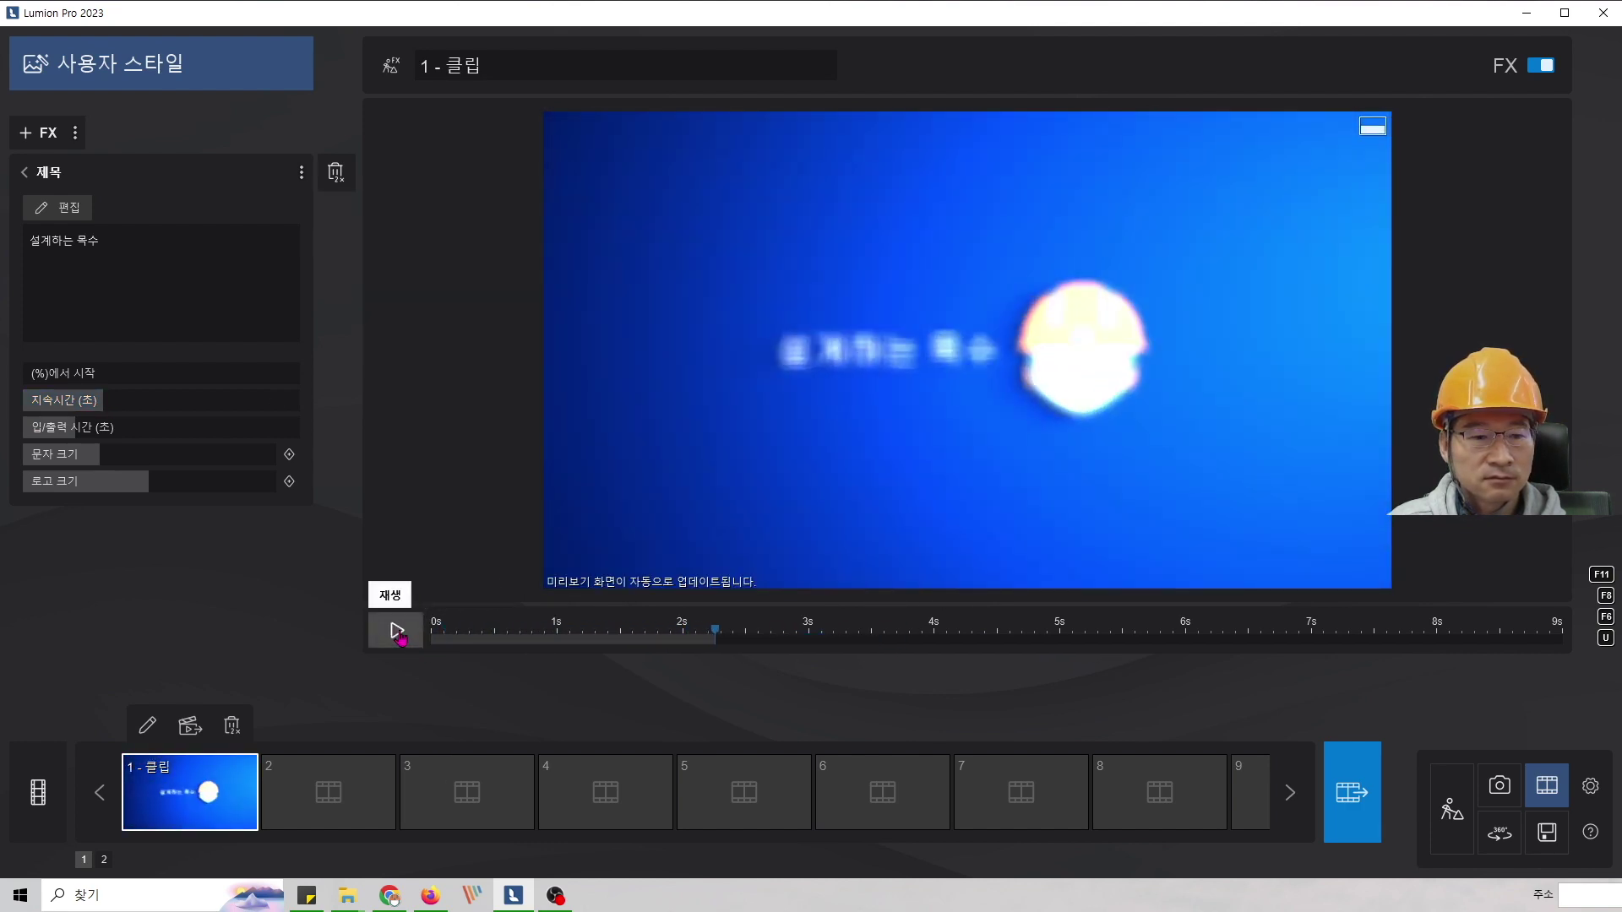
left_click(397, 632)
left_click(397, 632)
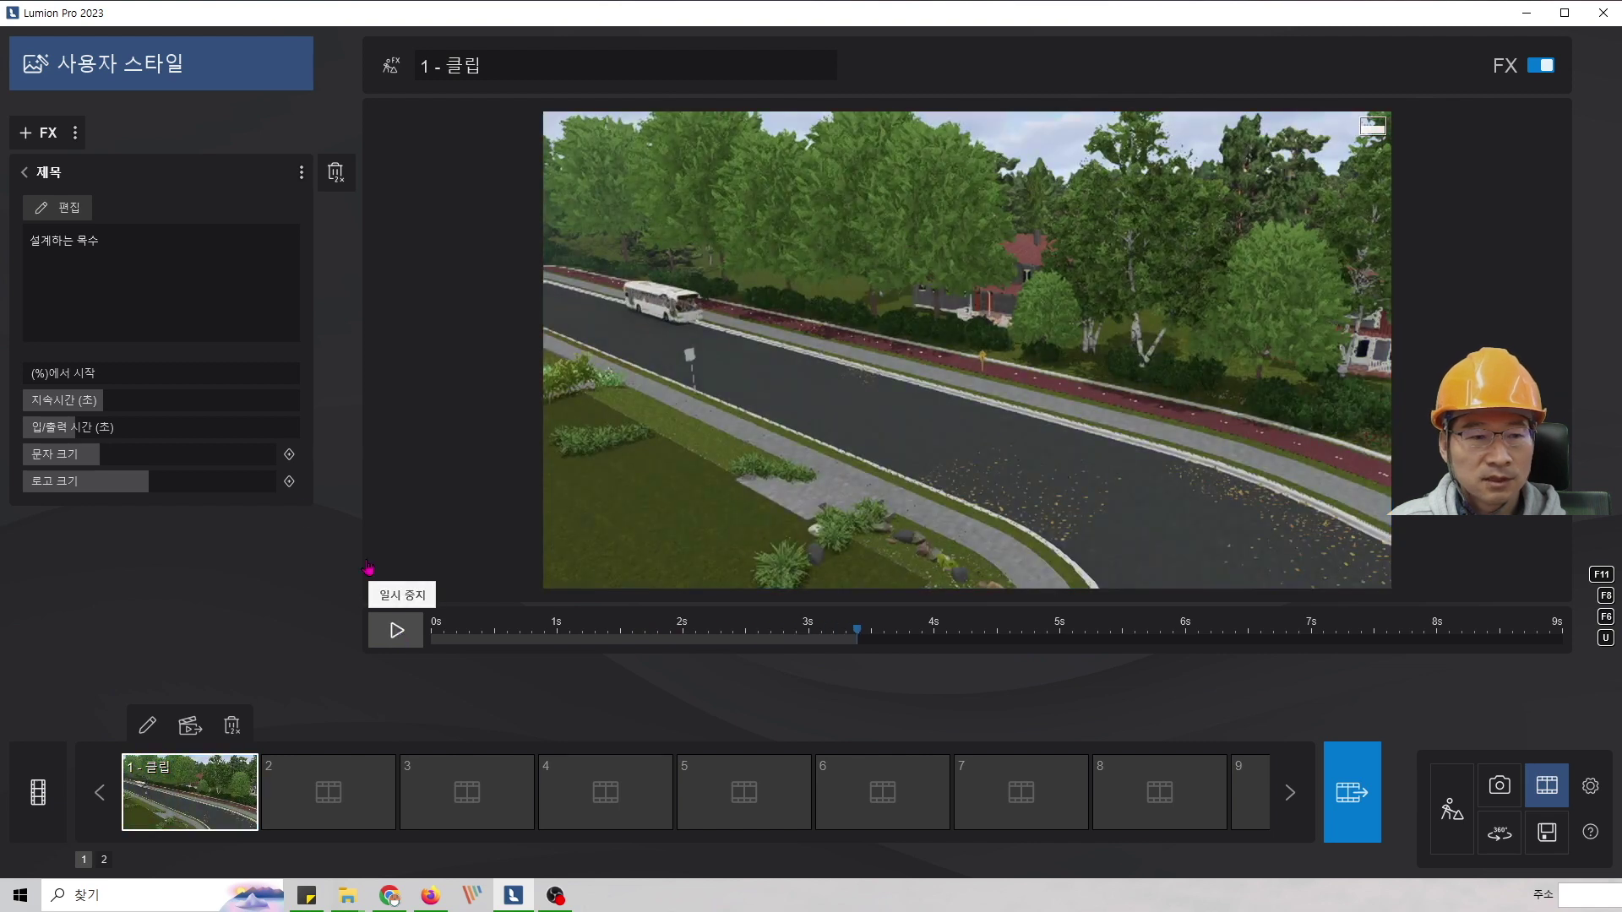
- Apply the scattered-text title style on the dark background with the 수평 option and play the clip
left_click(61, 208)
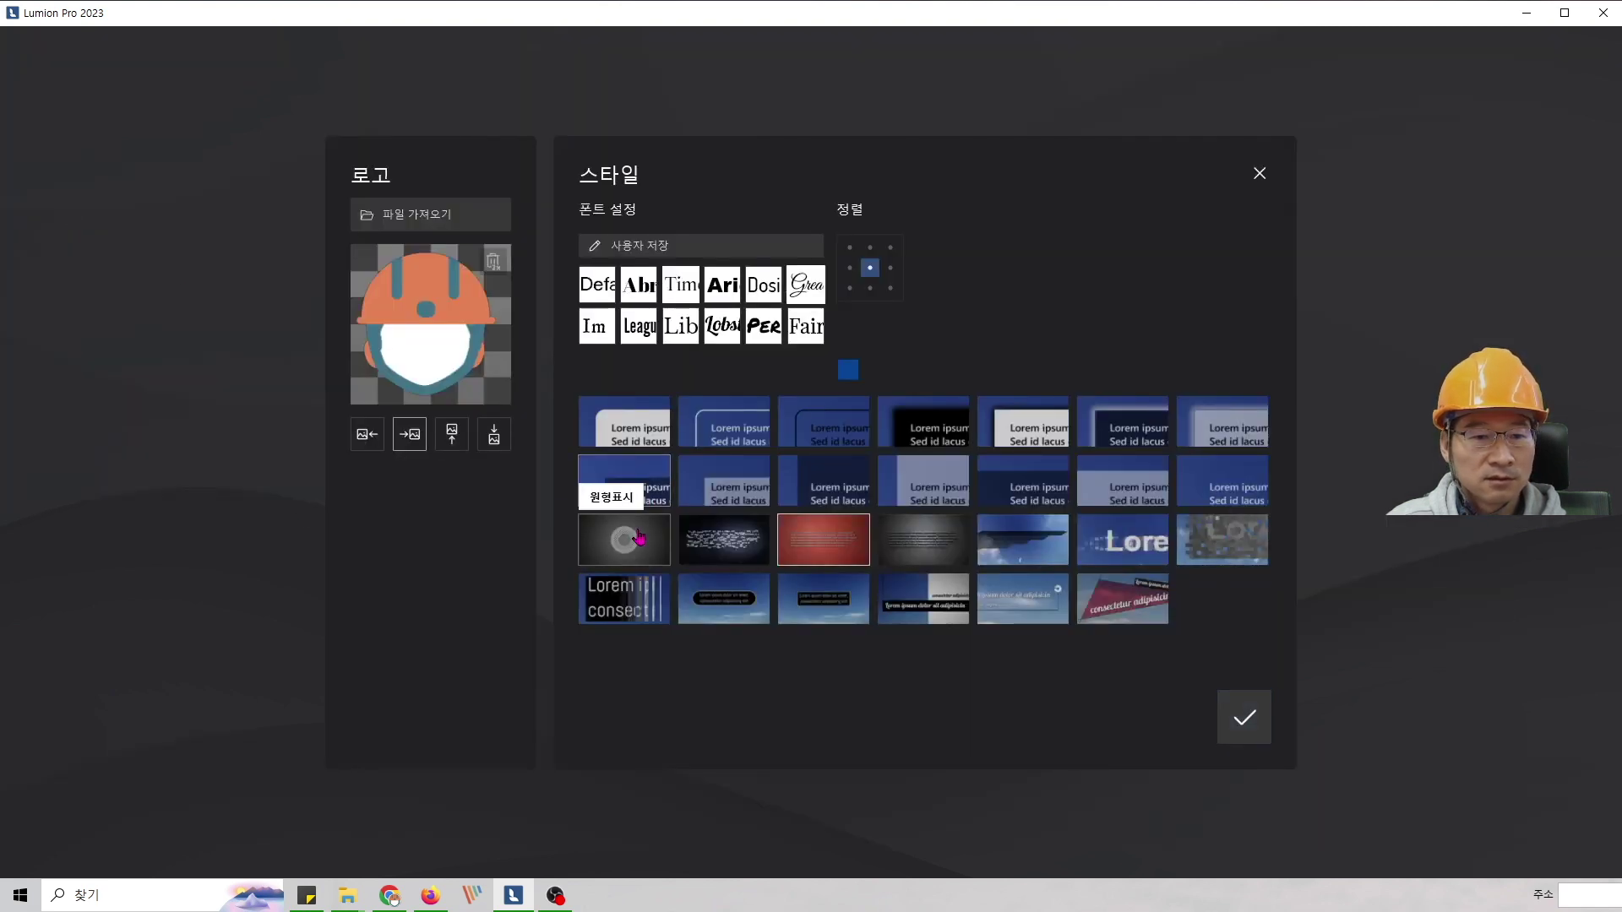
left_click(708, 549)
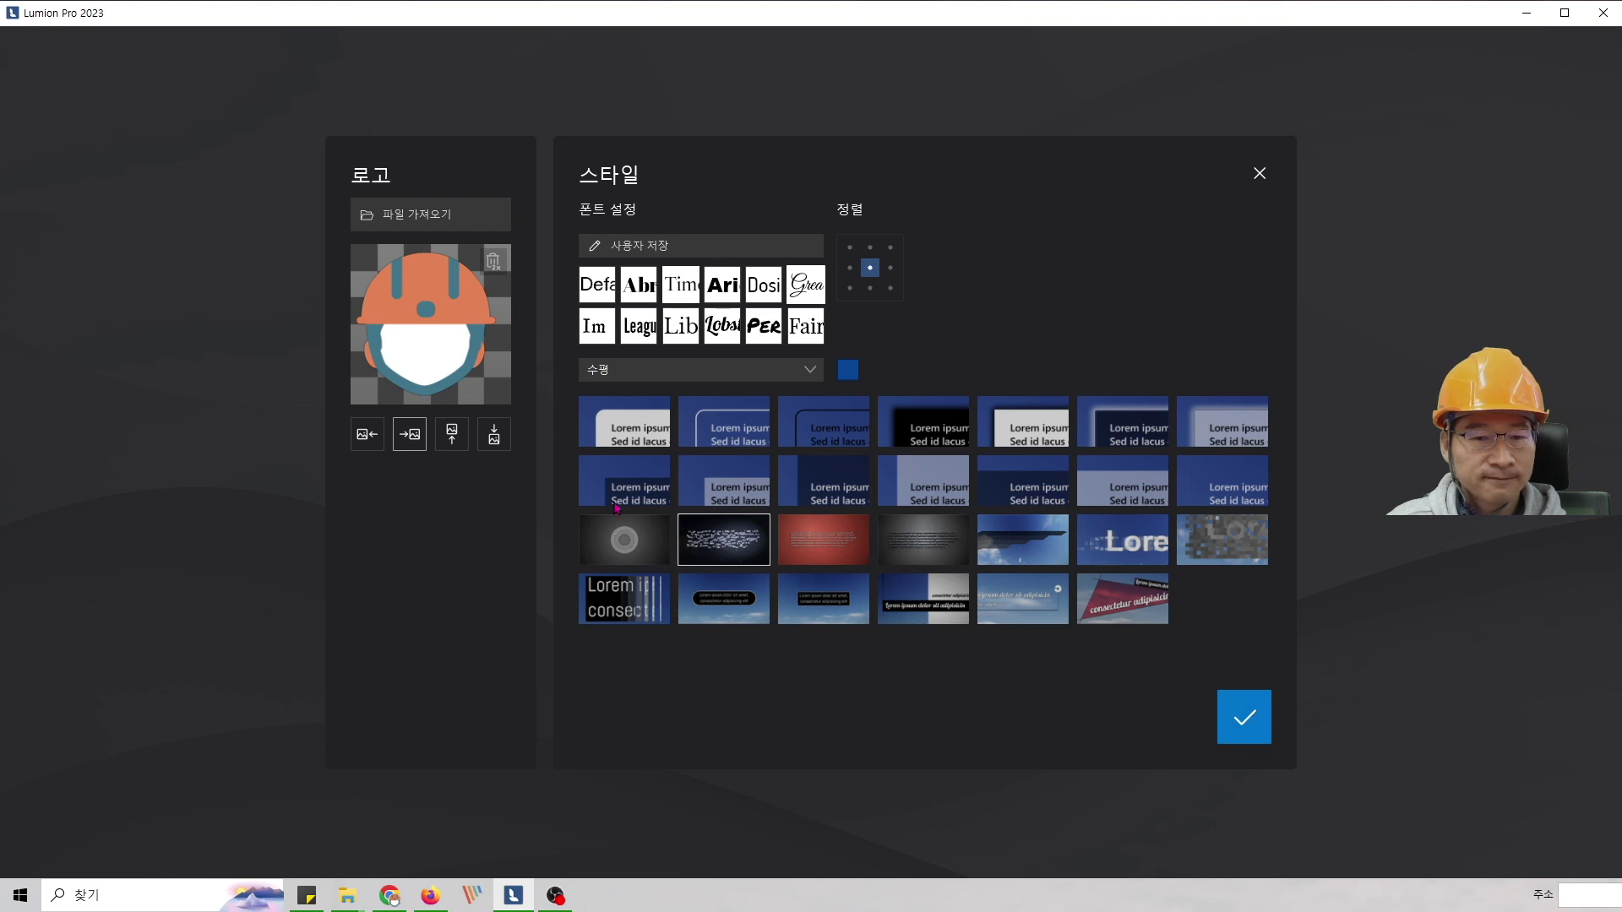
left_click(1251, 715)
left_click(396, 632)
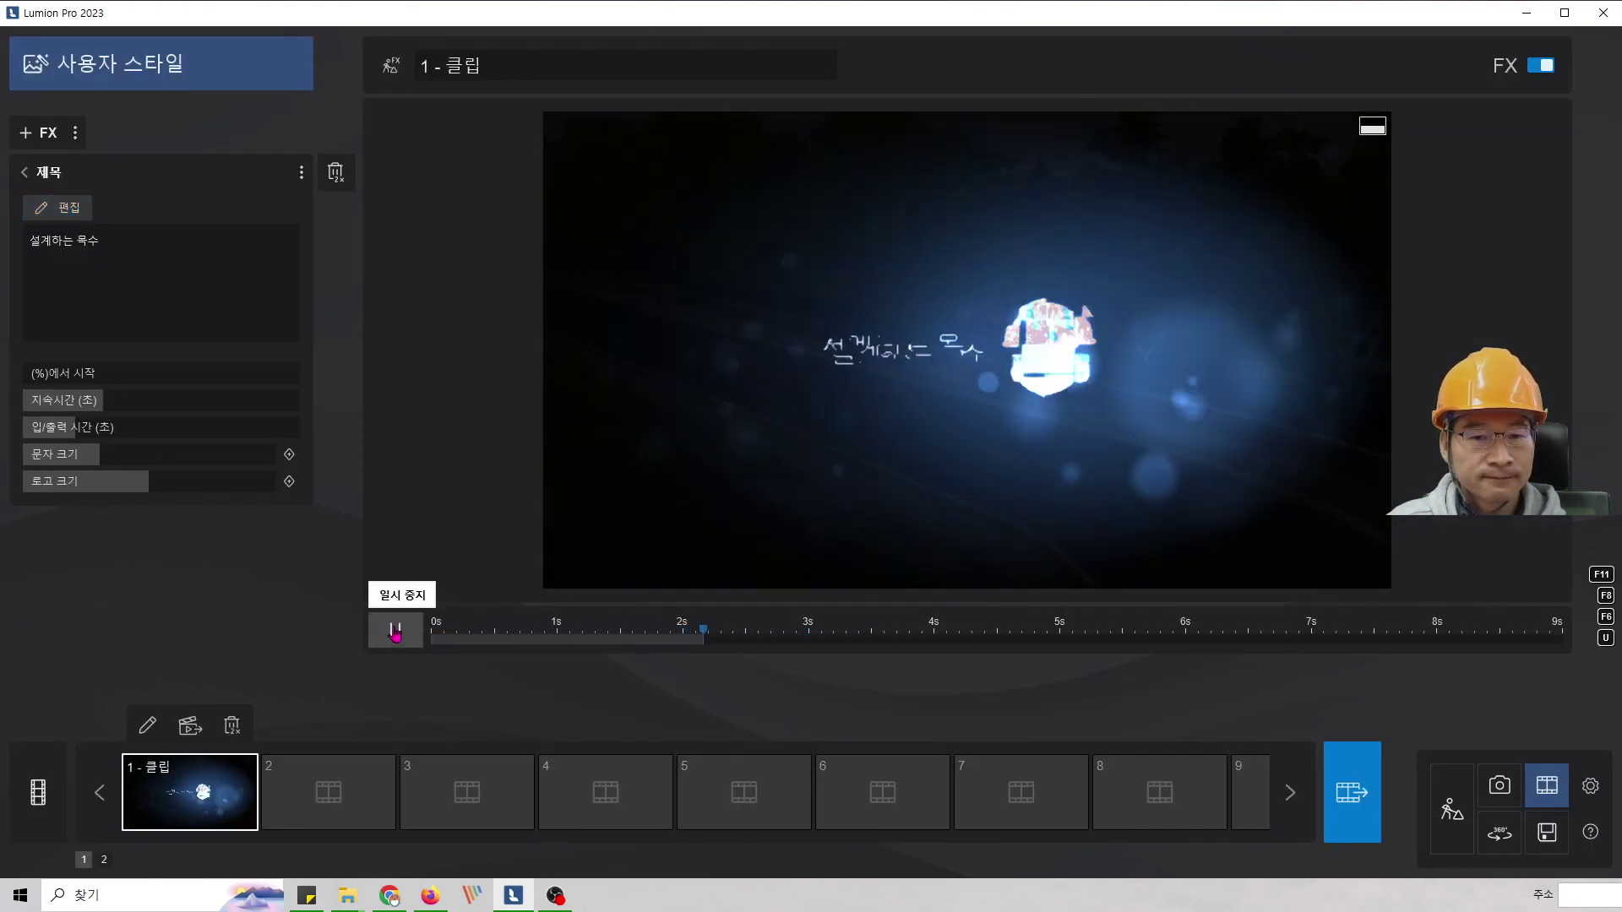
left_click(396, 632)
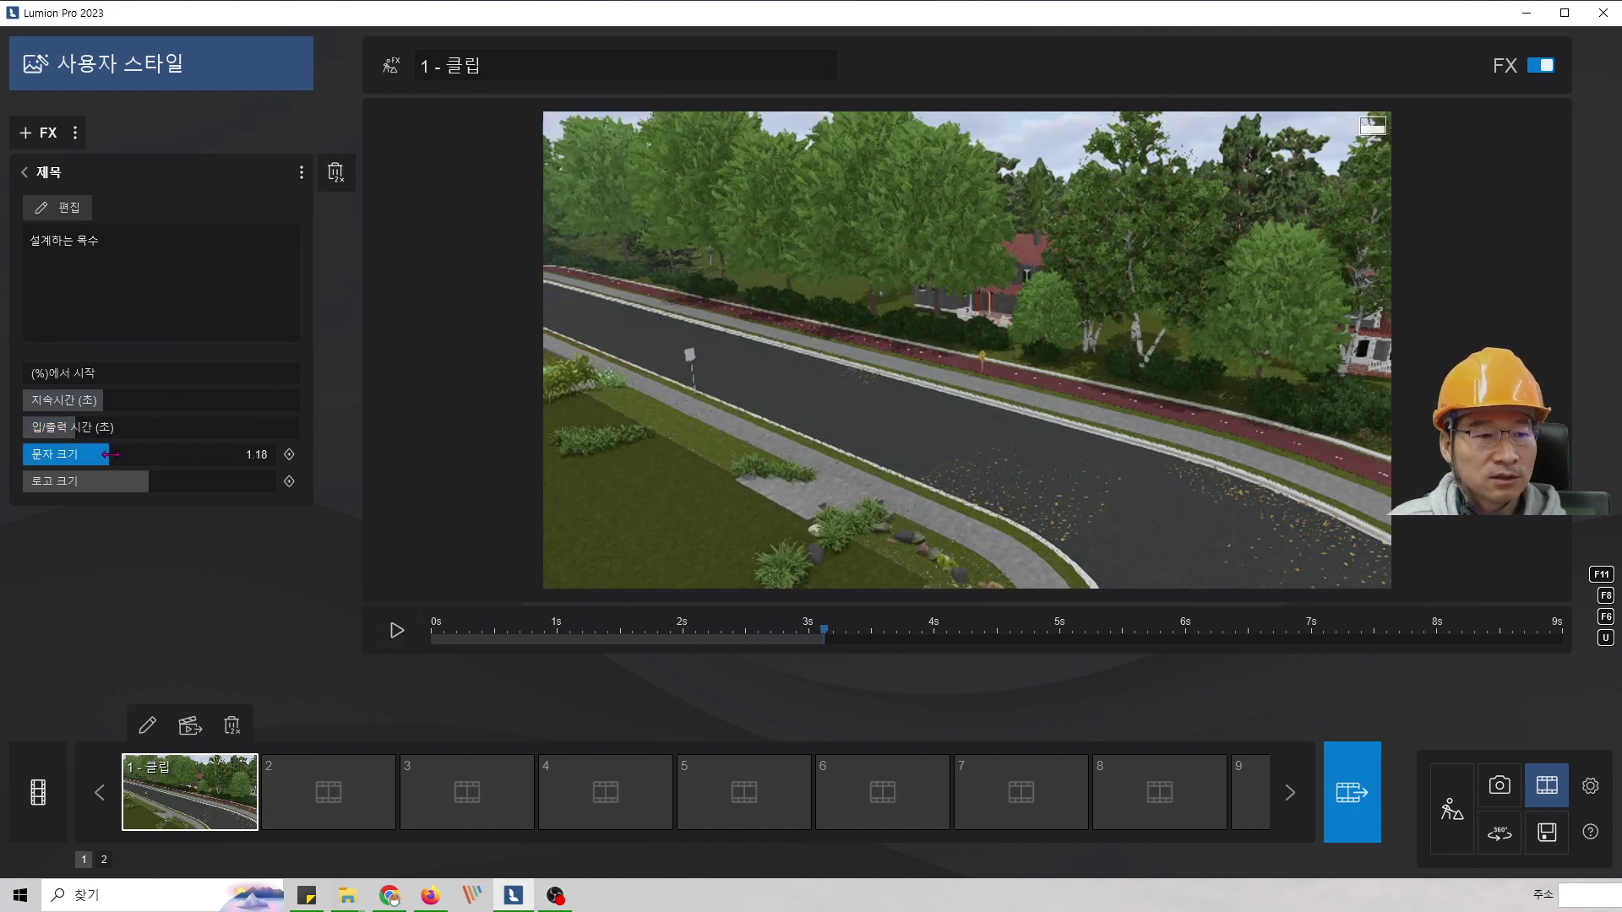
- Enlarge the title's text size slightly and replay the clip from its beginning
left_click_drag(110, 454, 120, 454)
left_click_drag(601, 638, 399, 633)
left_click(402, 633)
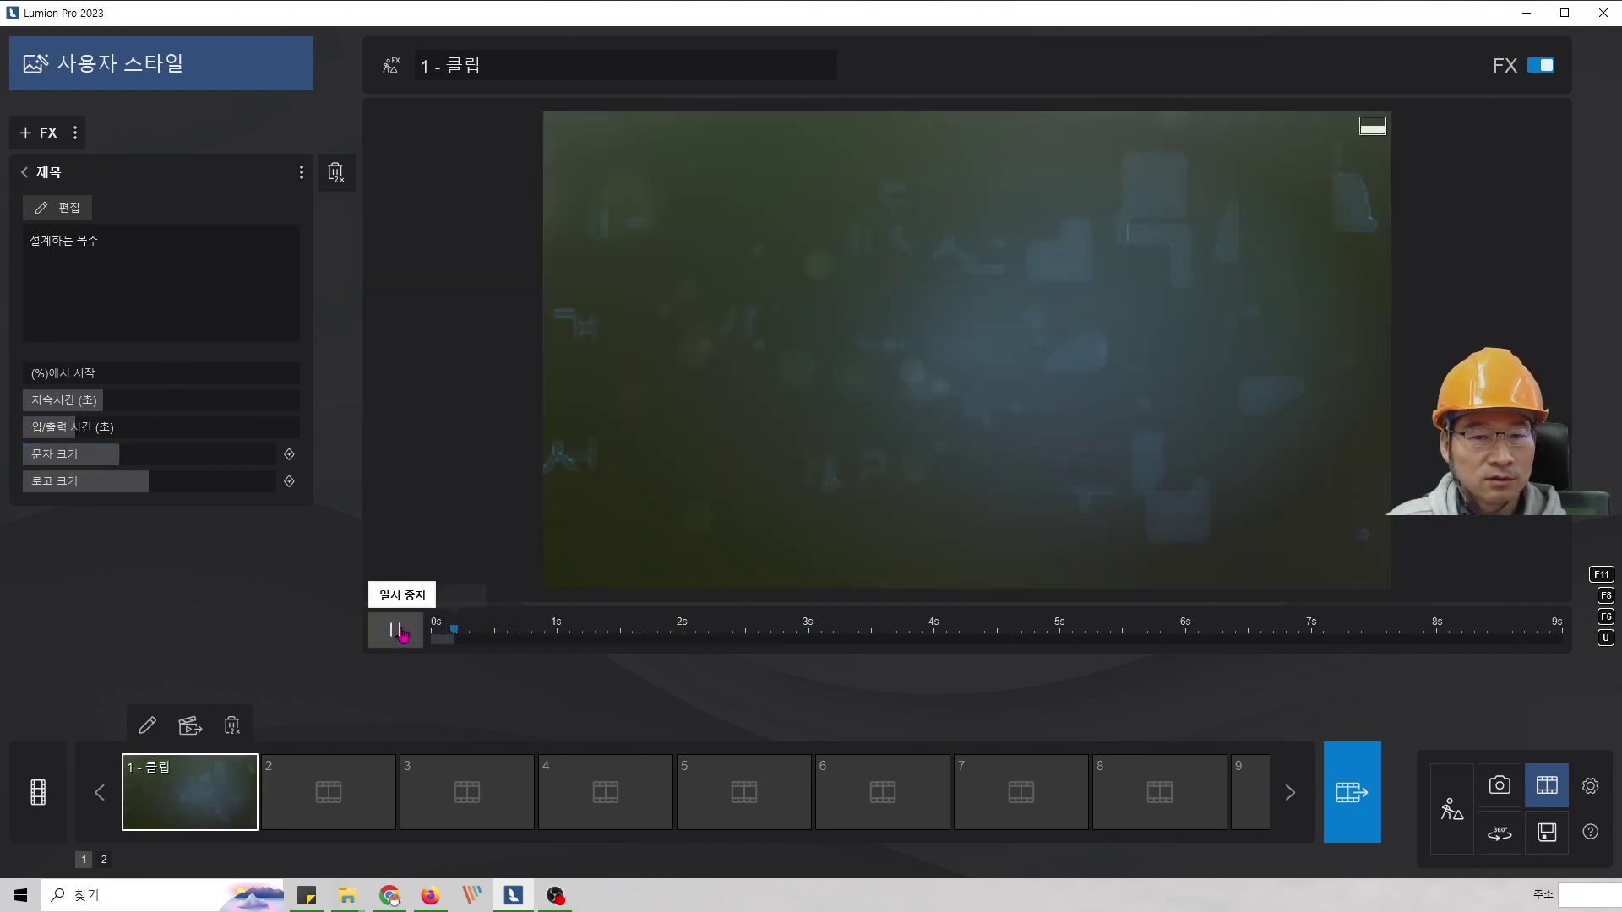
left_click(397, 631)
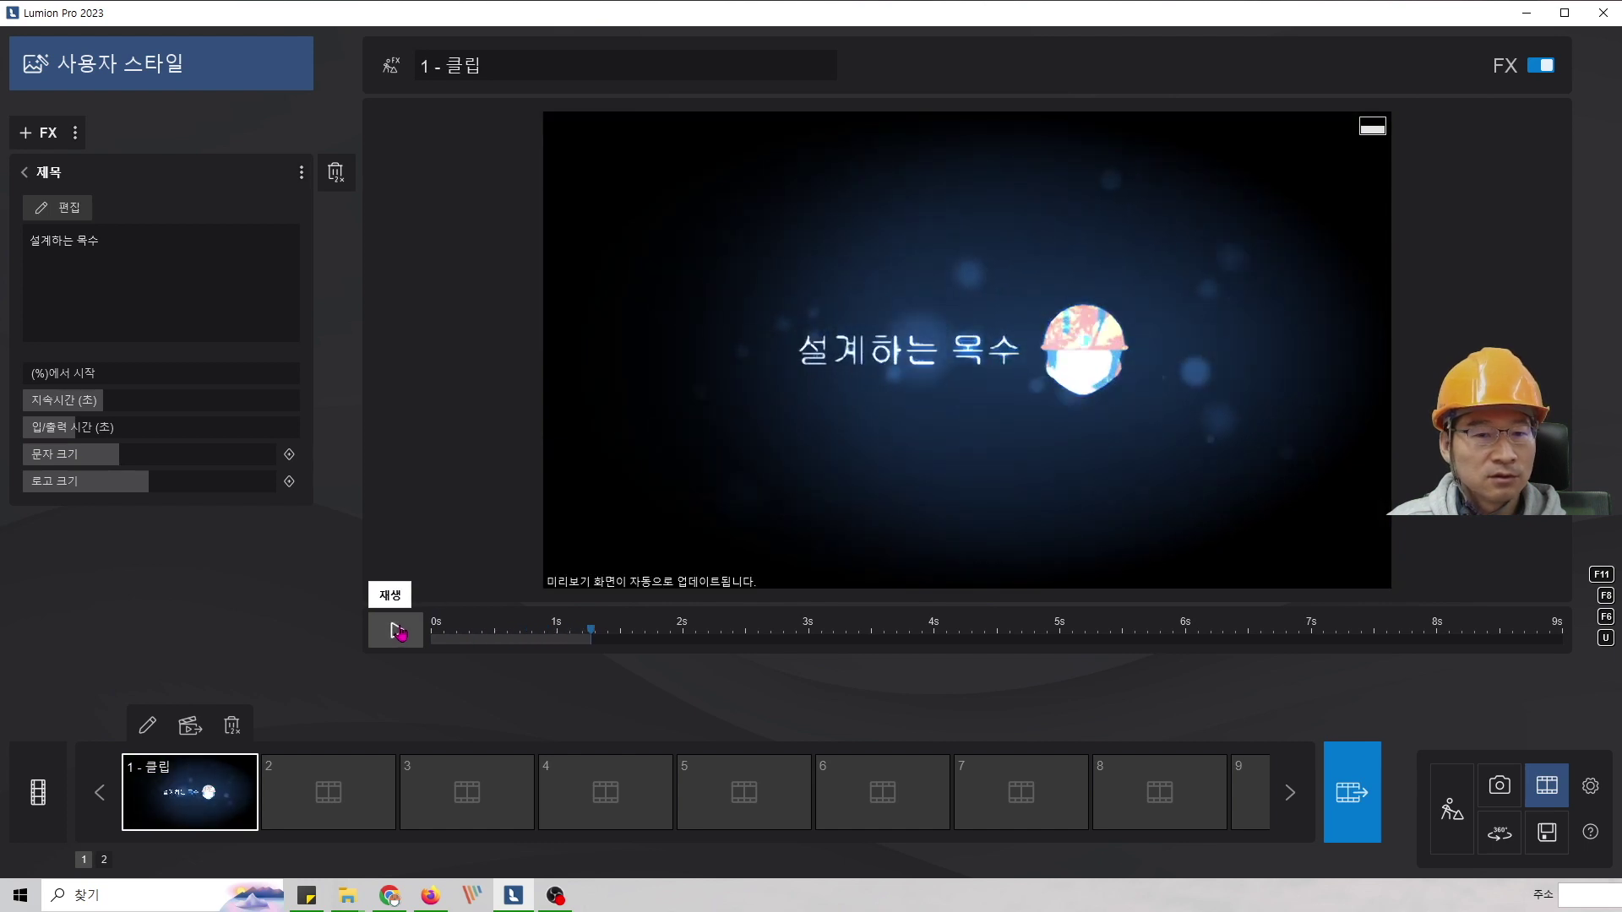
left_click(397, 630)
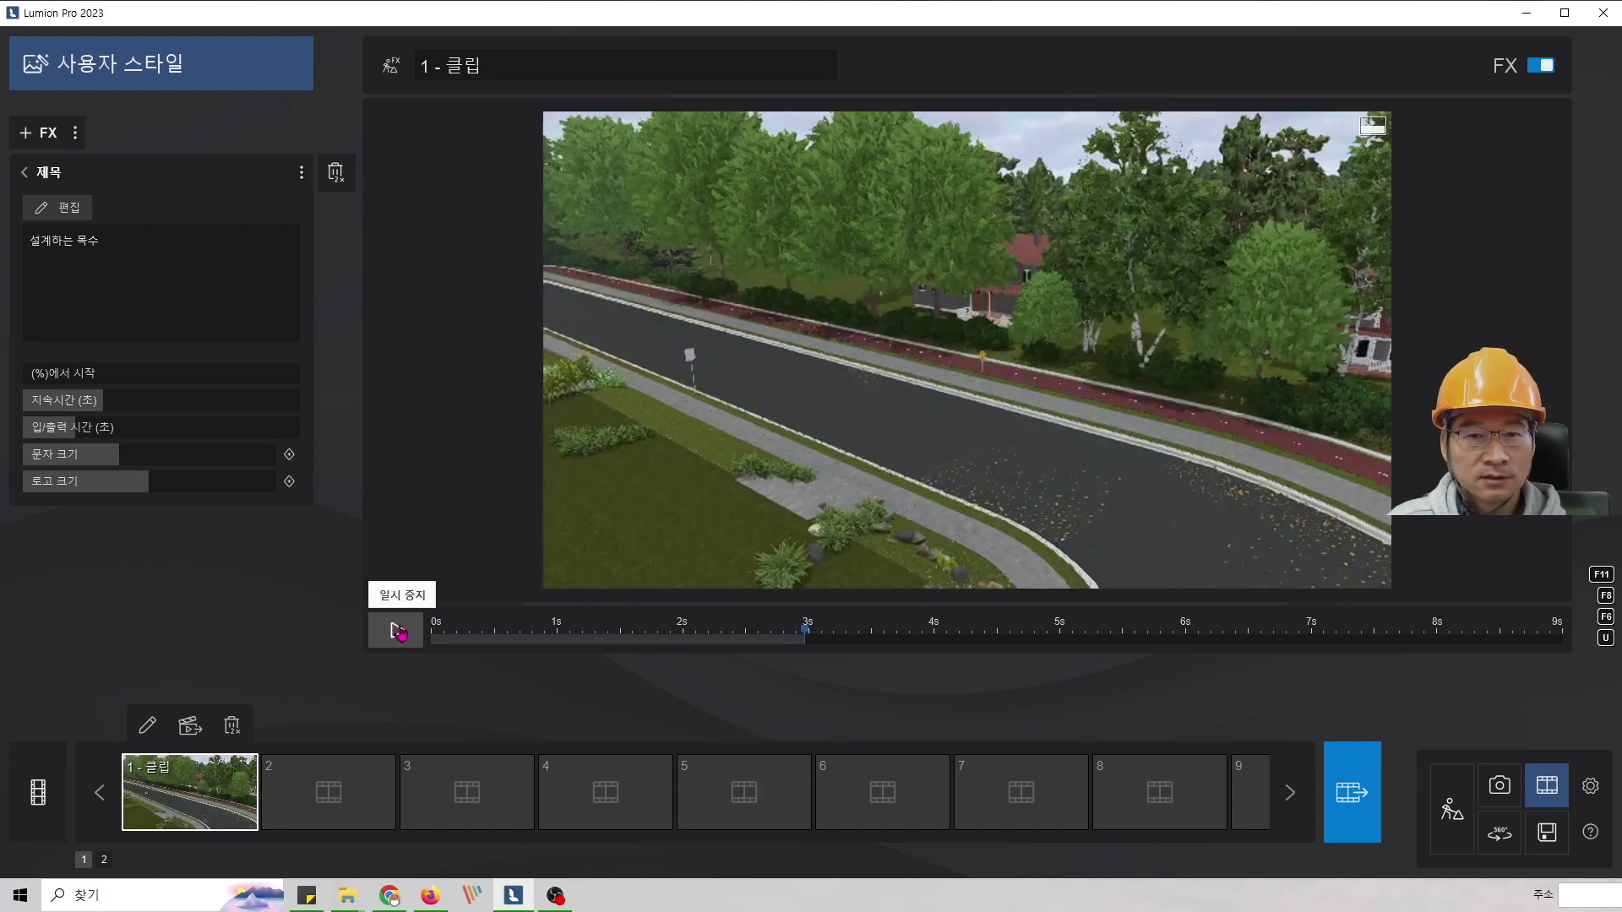
- Clear the title text and return to the clip's effect list
left_click(145, 268)
left_click(26, 174)
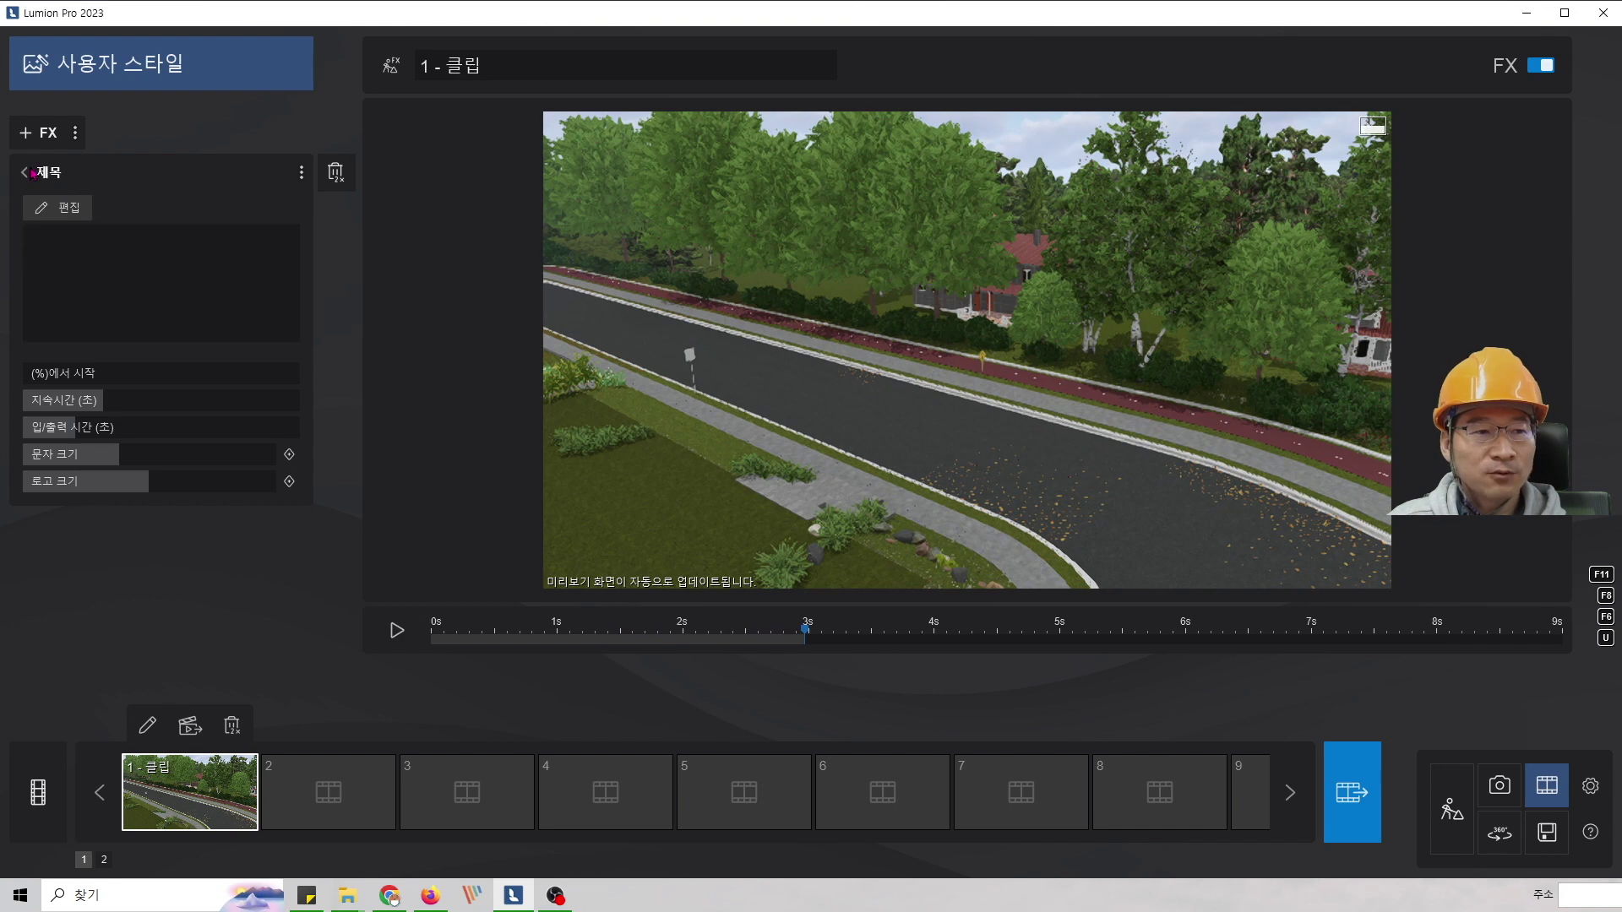
left_click(73, 243)
left_click(26, 175)
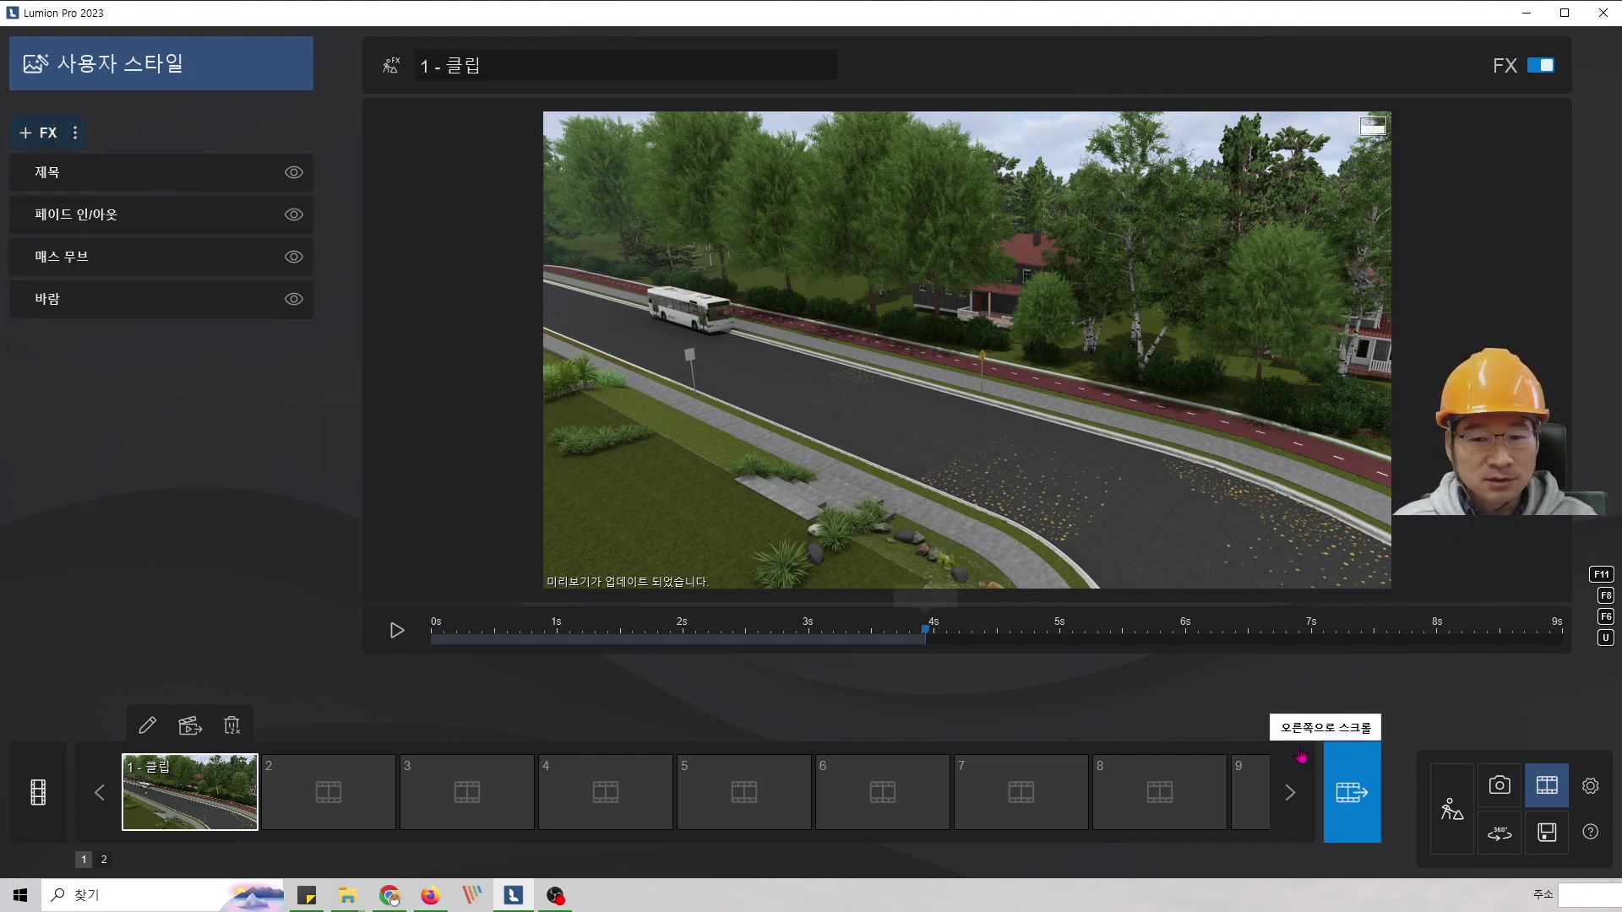
- In the build scene, place a Man Asian 0008 Phone figure on the curved sidewalk, select it and view it up close
left_click(1452, 809)
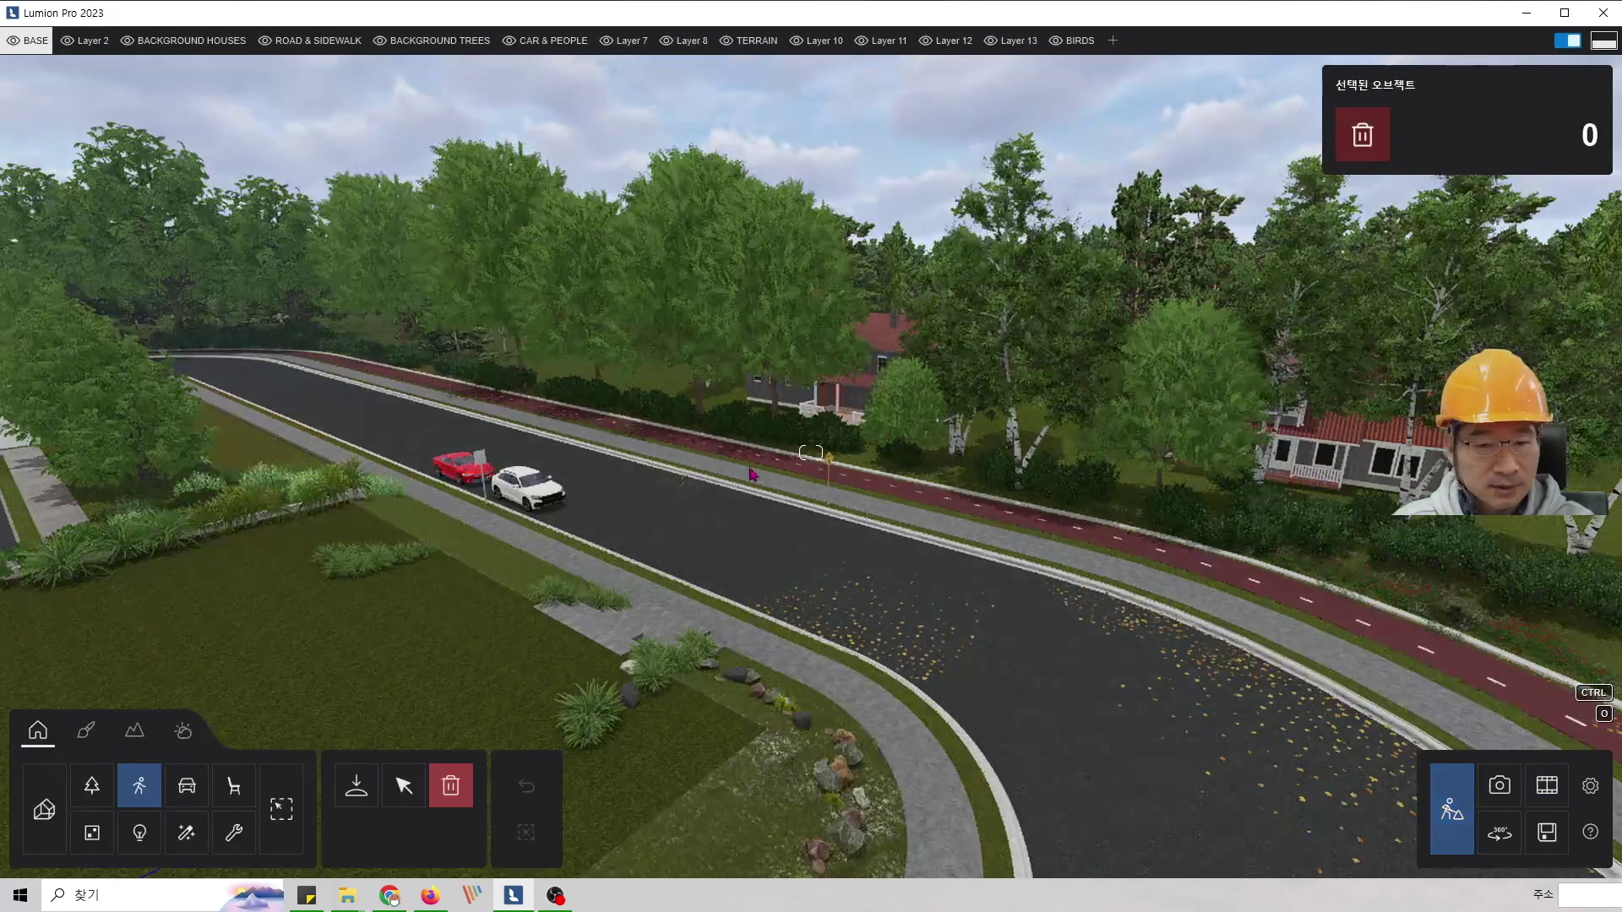
key("e")
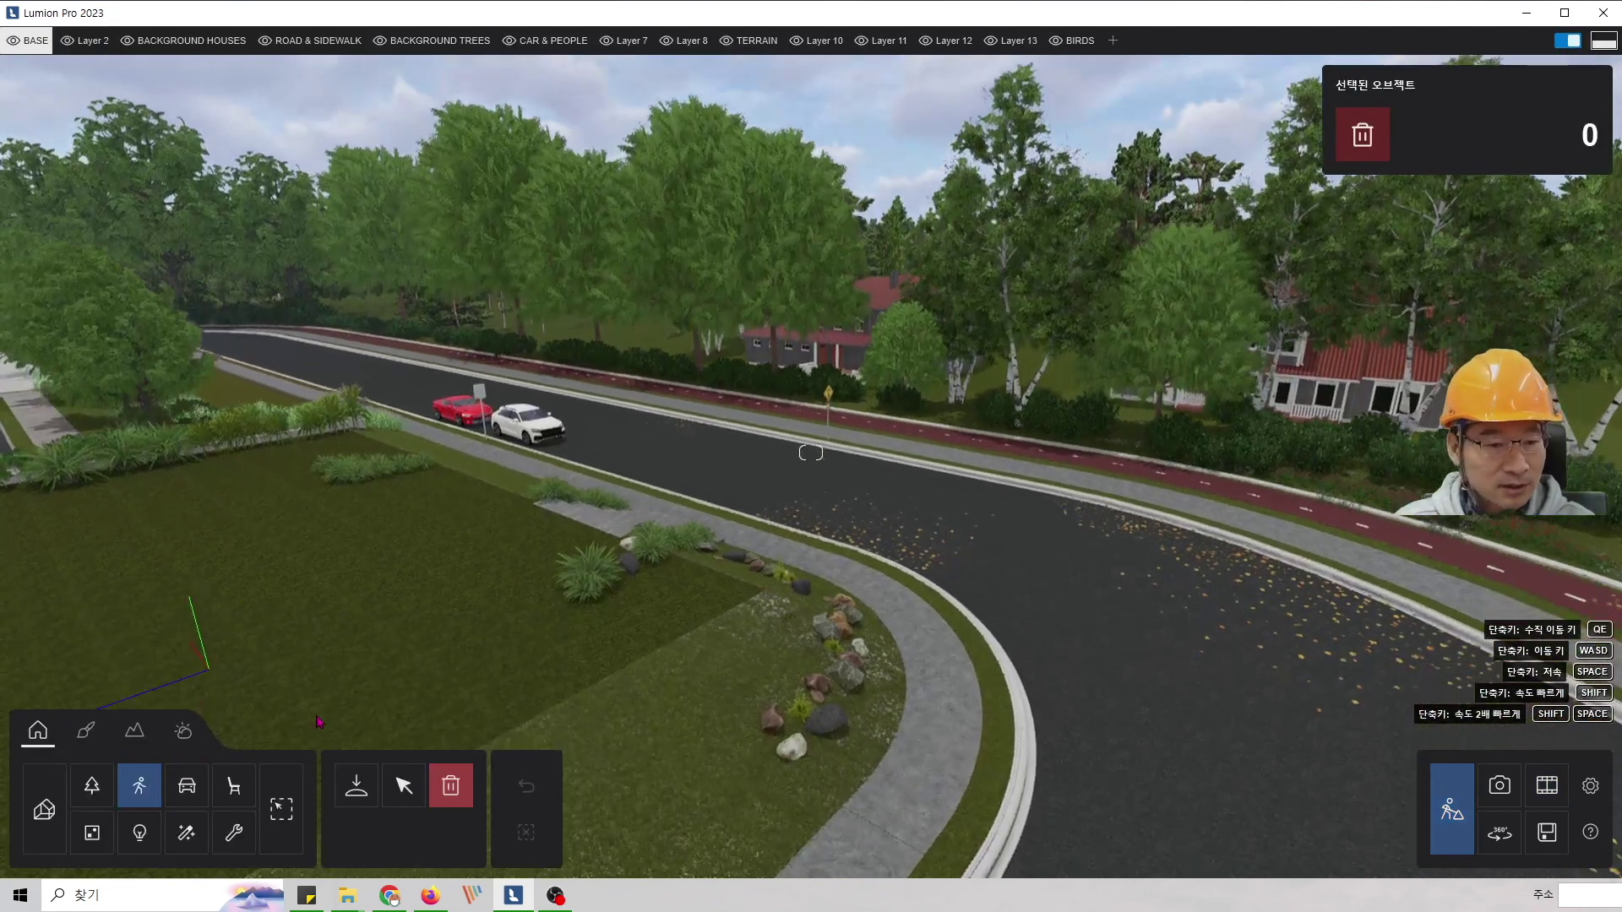
left_click(355, 786)
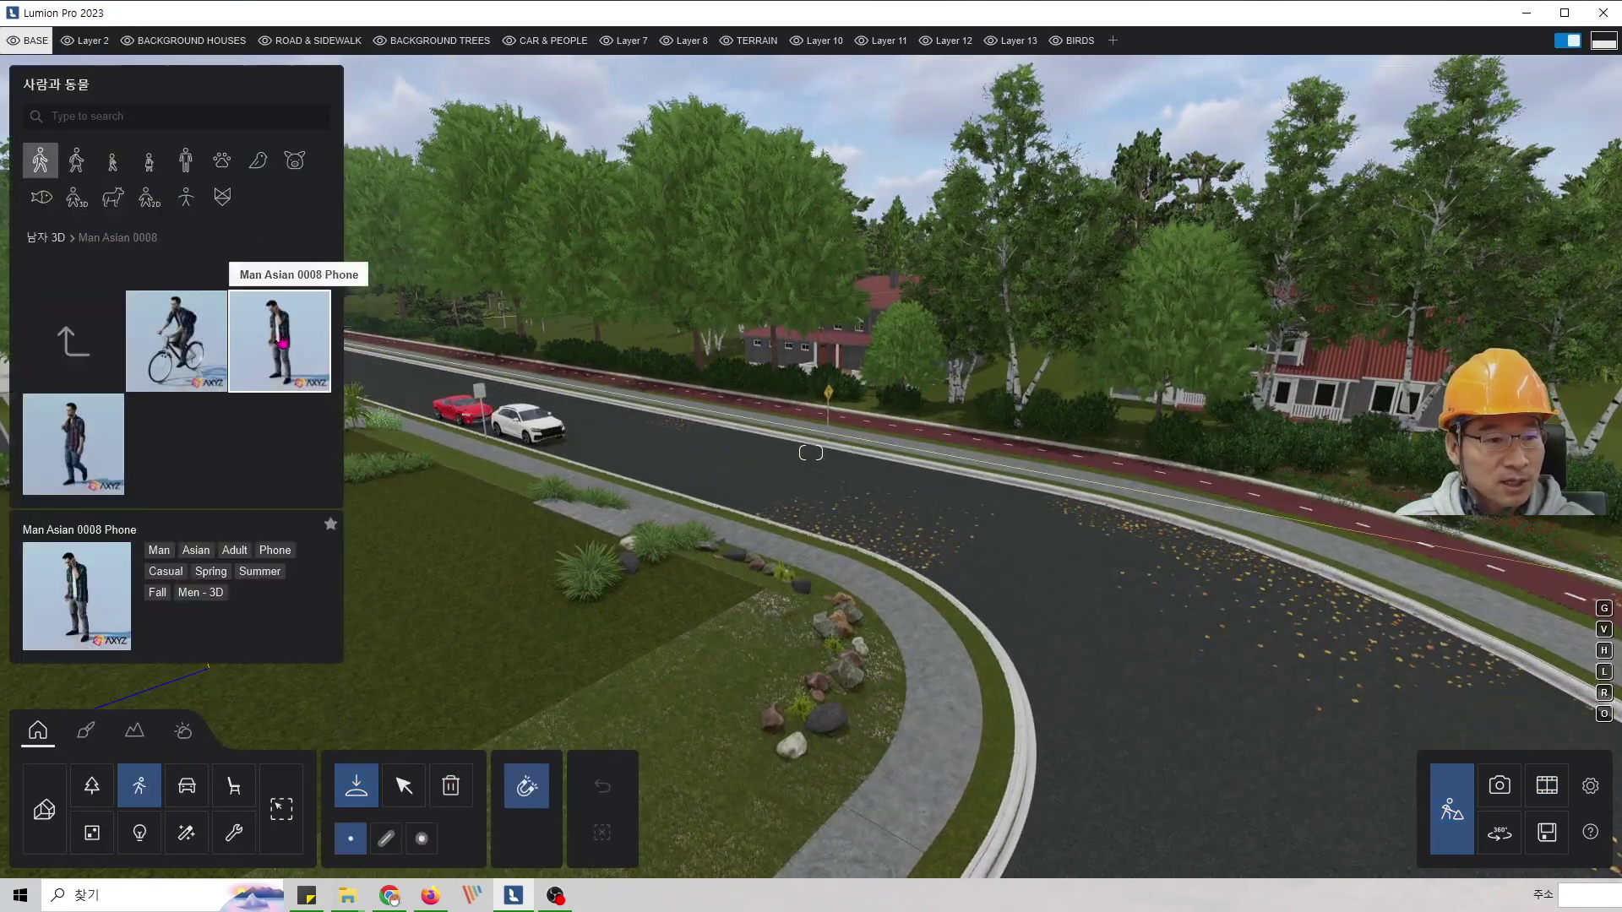
left_click(283, 343)
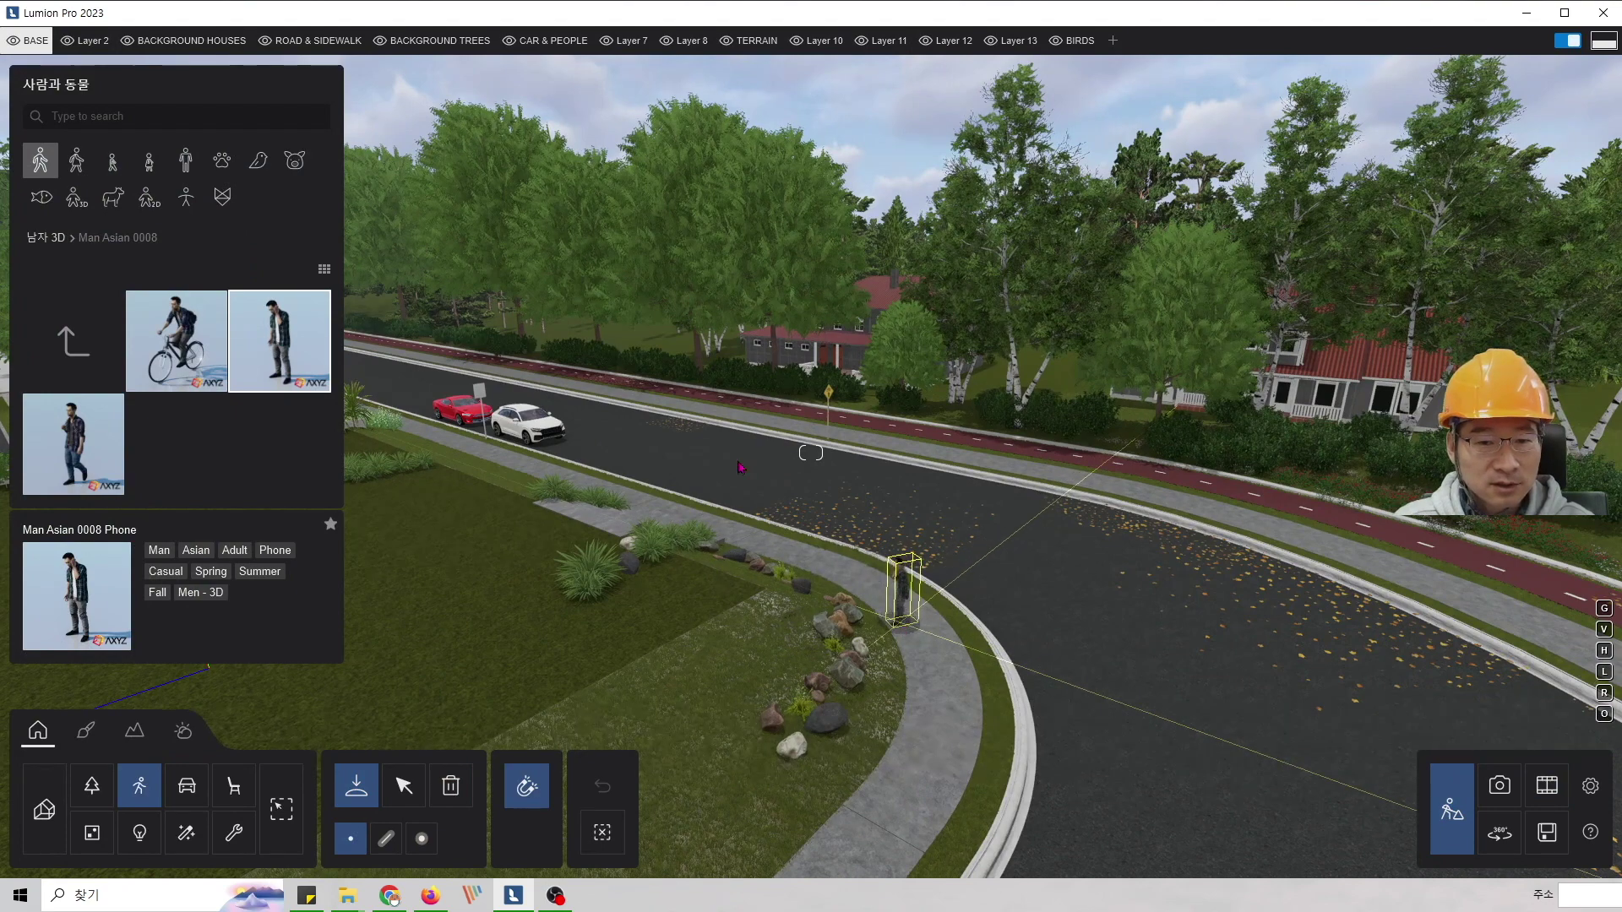
left_click(405, 787)
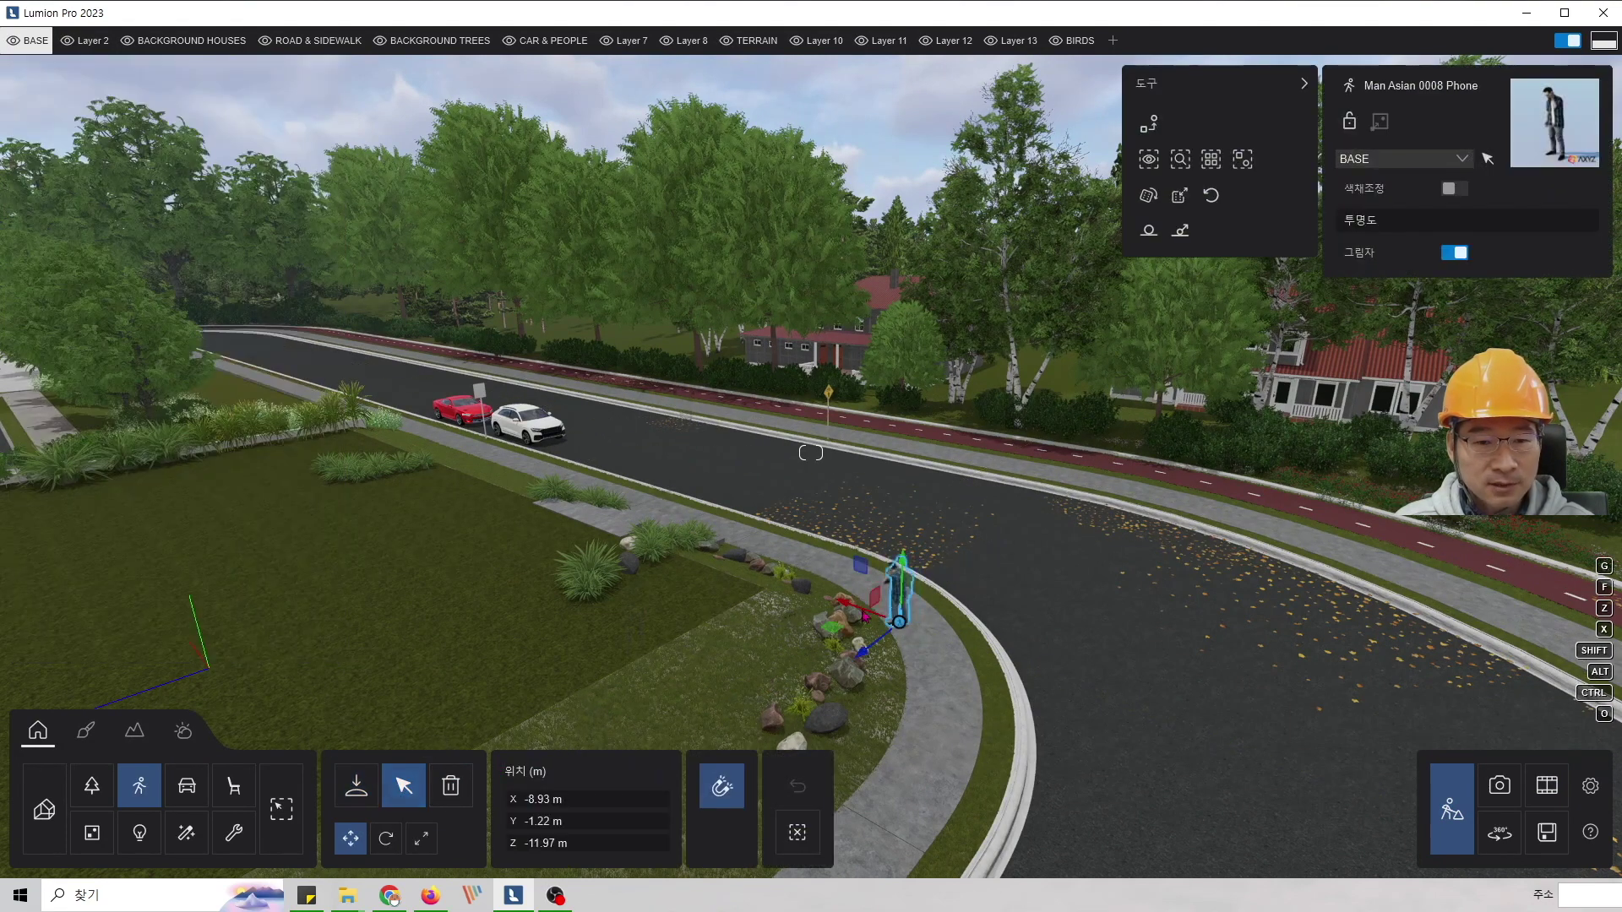
left_click(1150, 160)
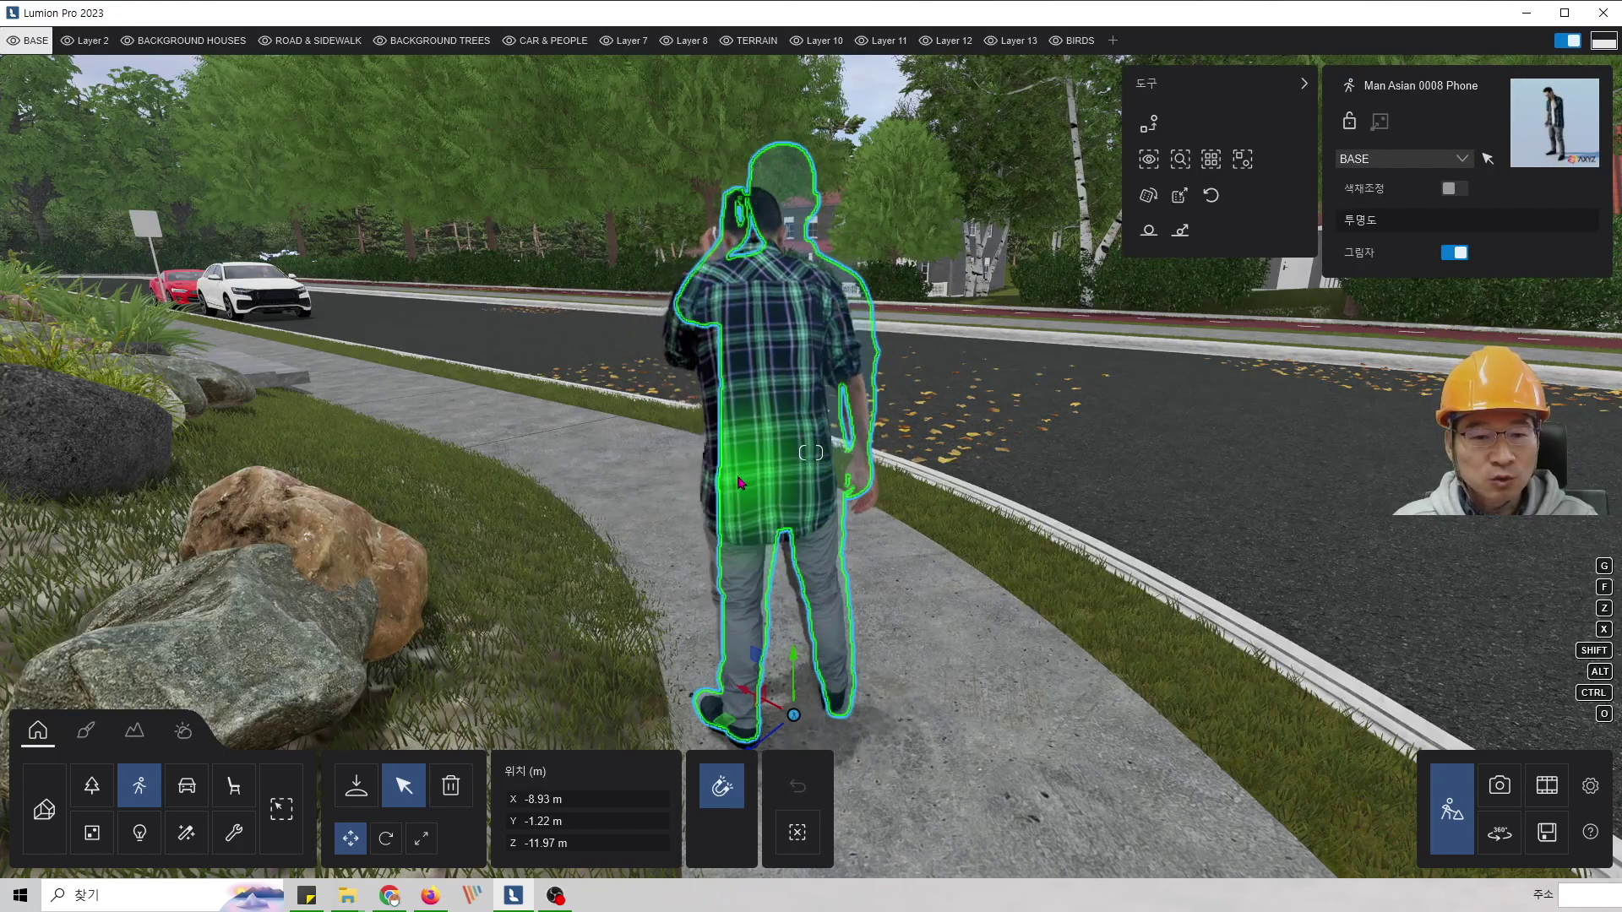
- Return to the movie clip and disable its 제목 and 페이드 인/아웃 effects
left_click(1546, 787)
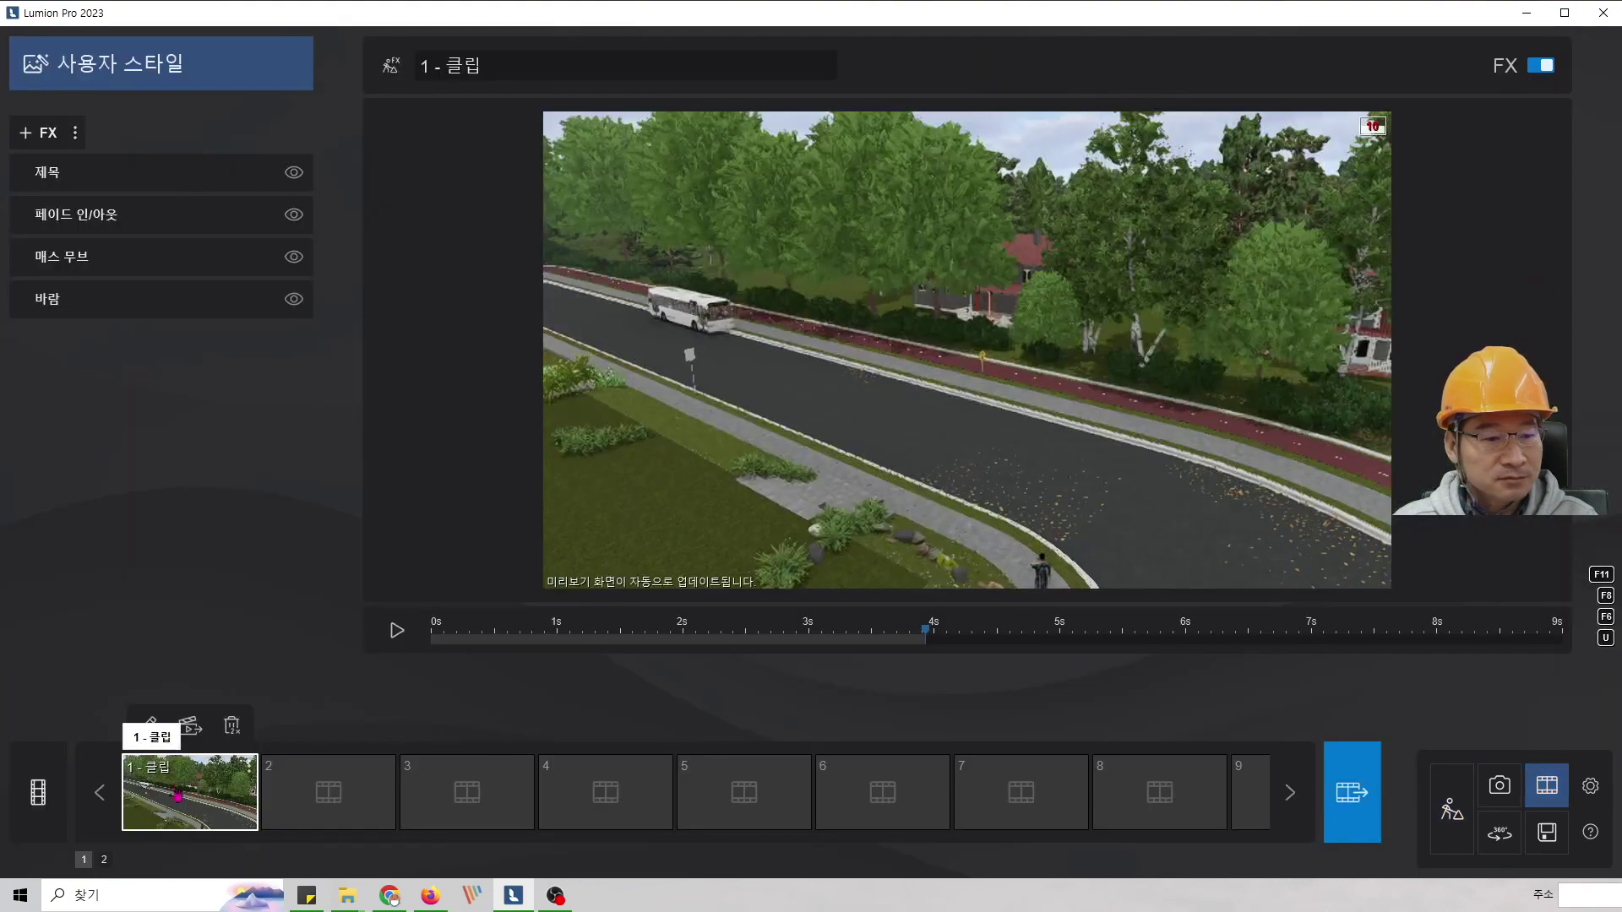
left_click(38, 132)
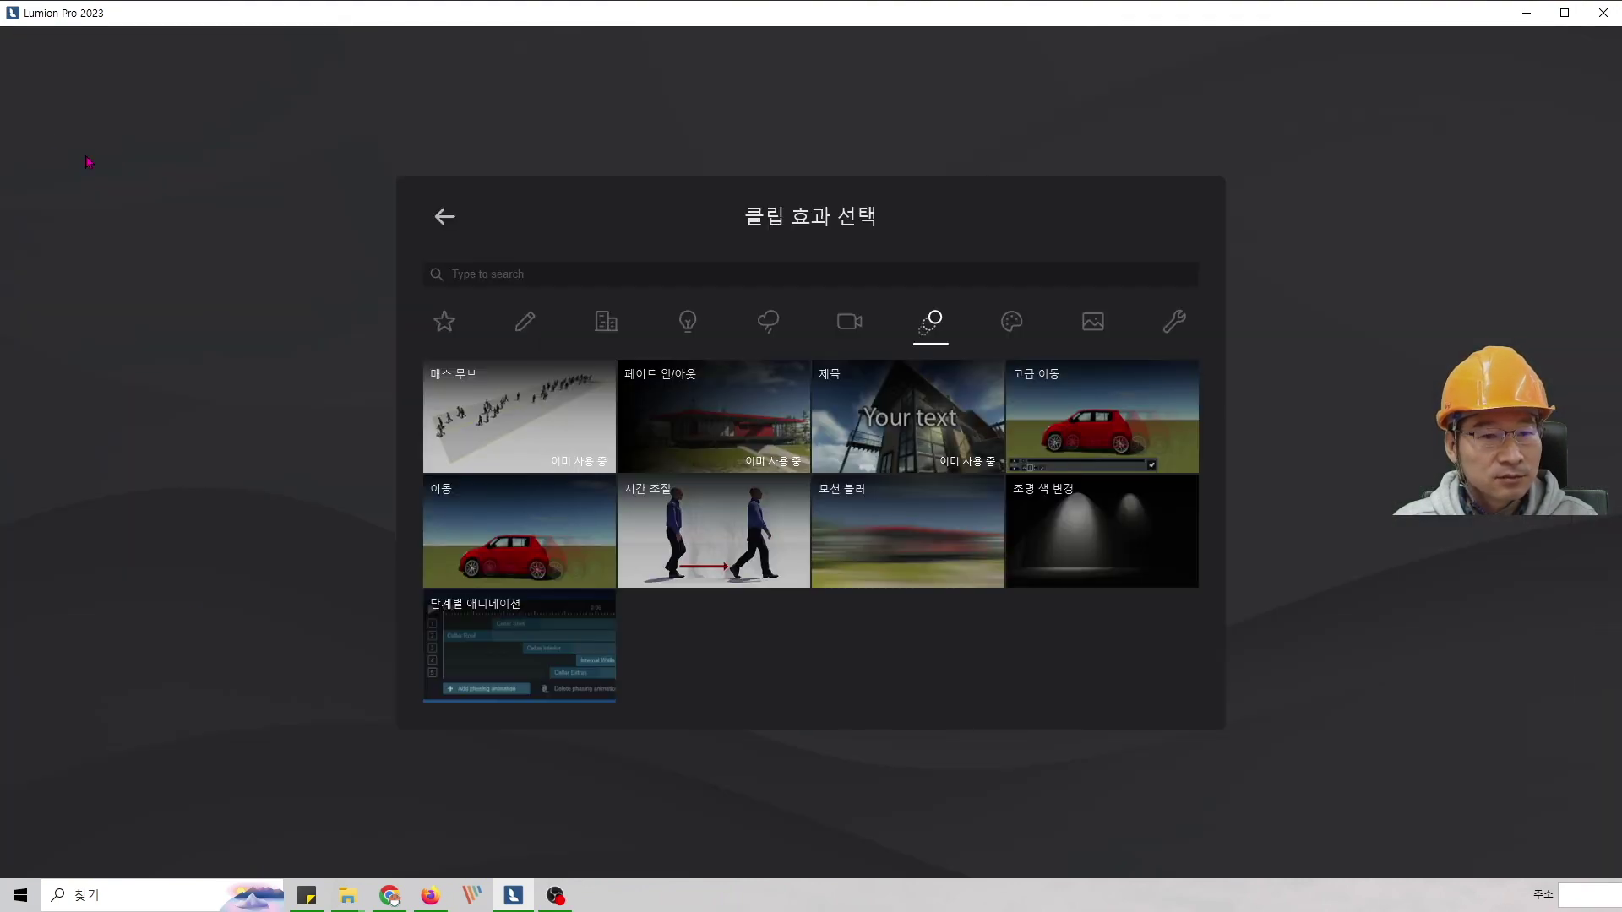
left_click(459, 222)
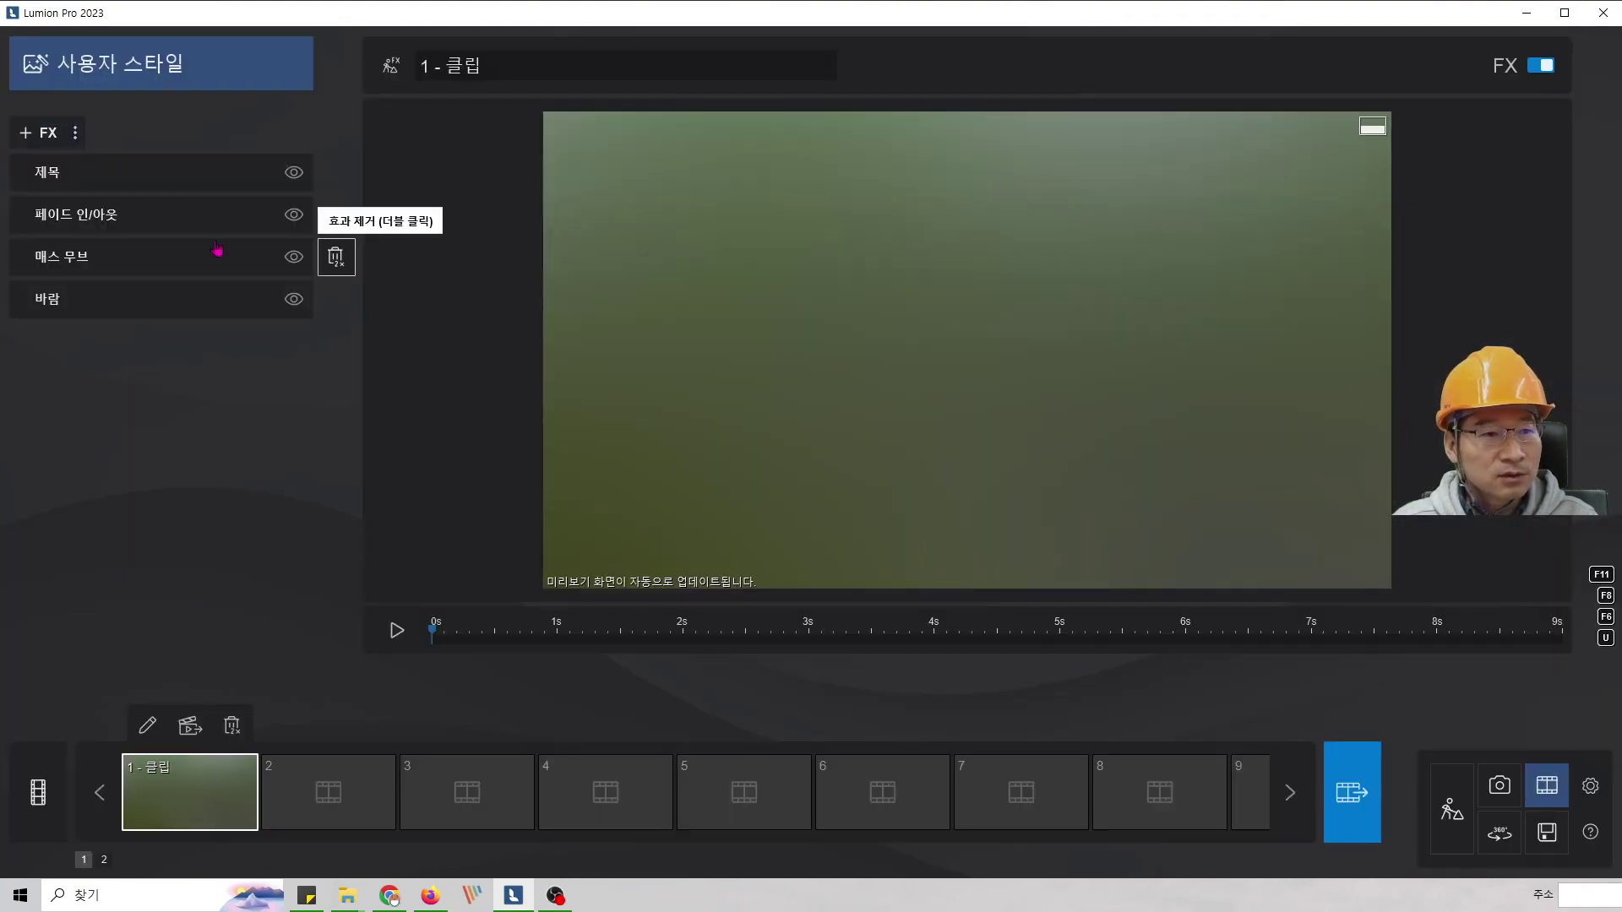
left_click(296, 217)
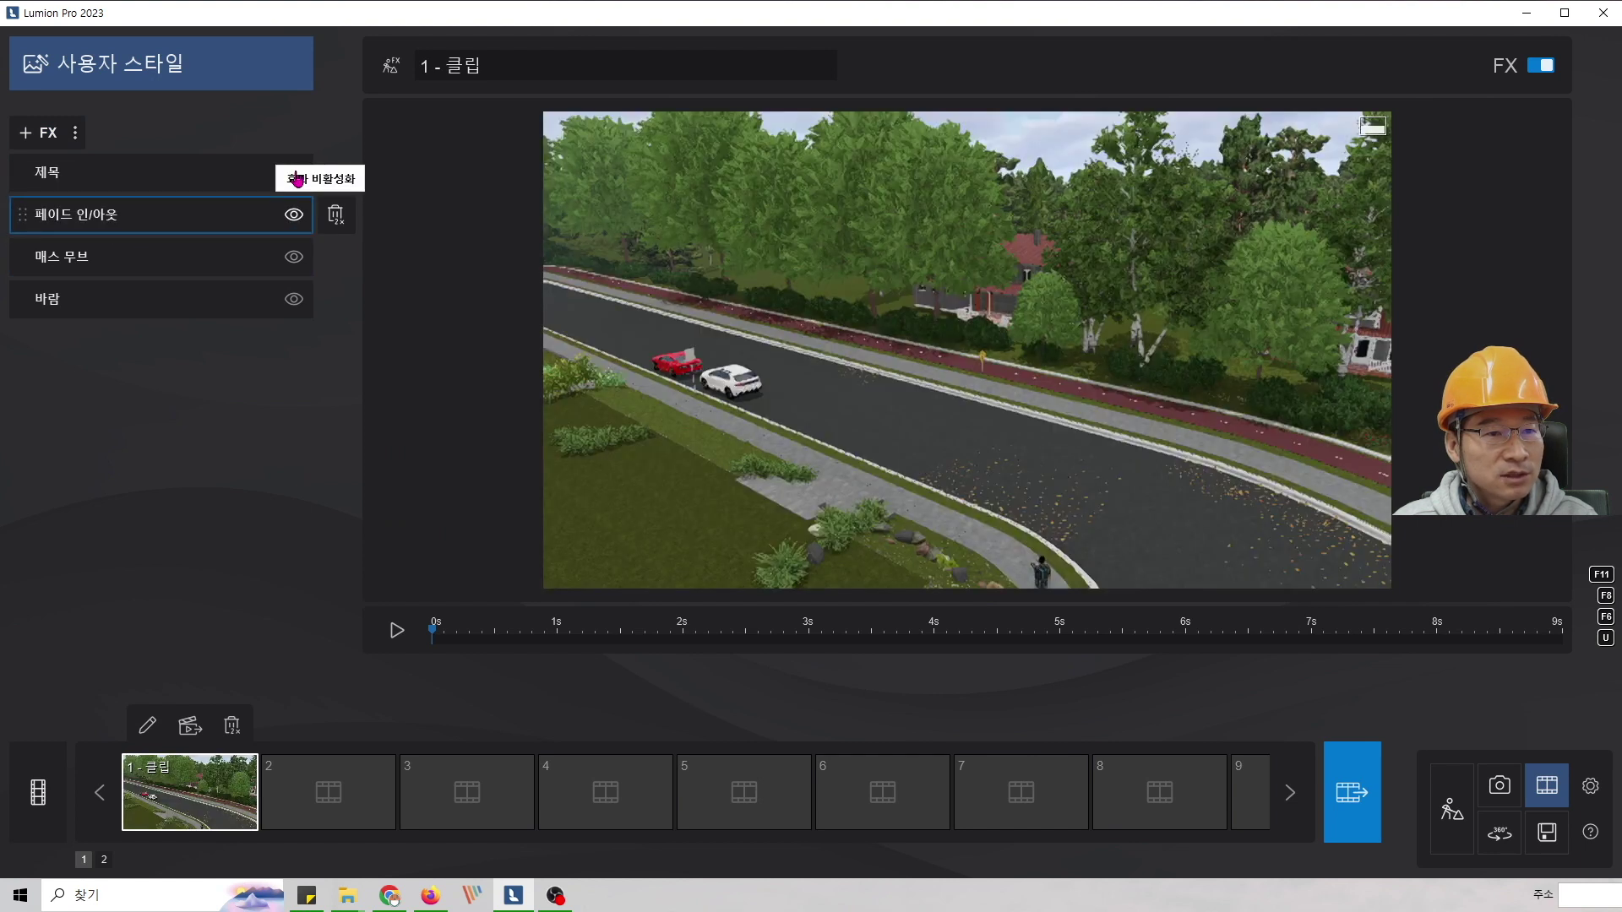
left_click(296, 216)
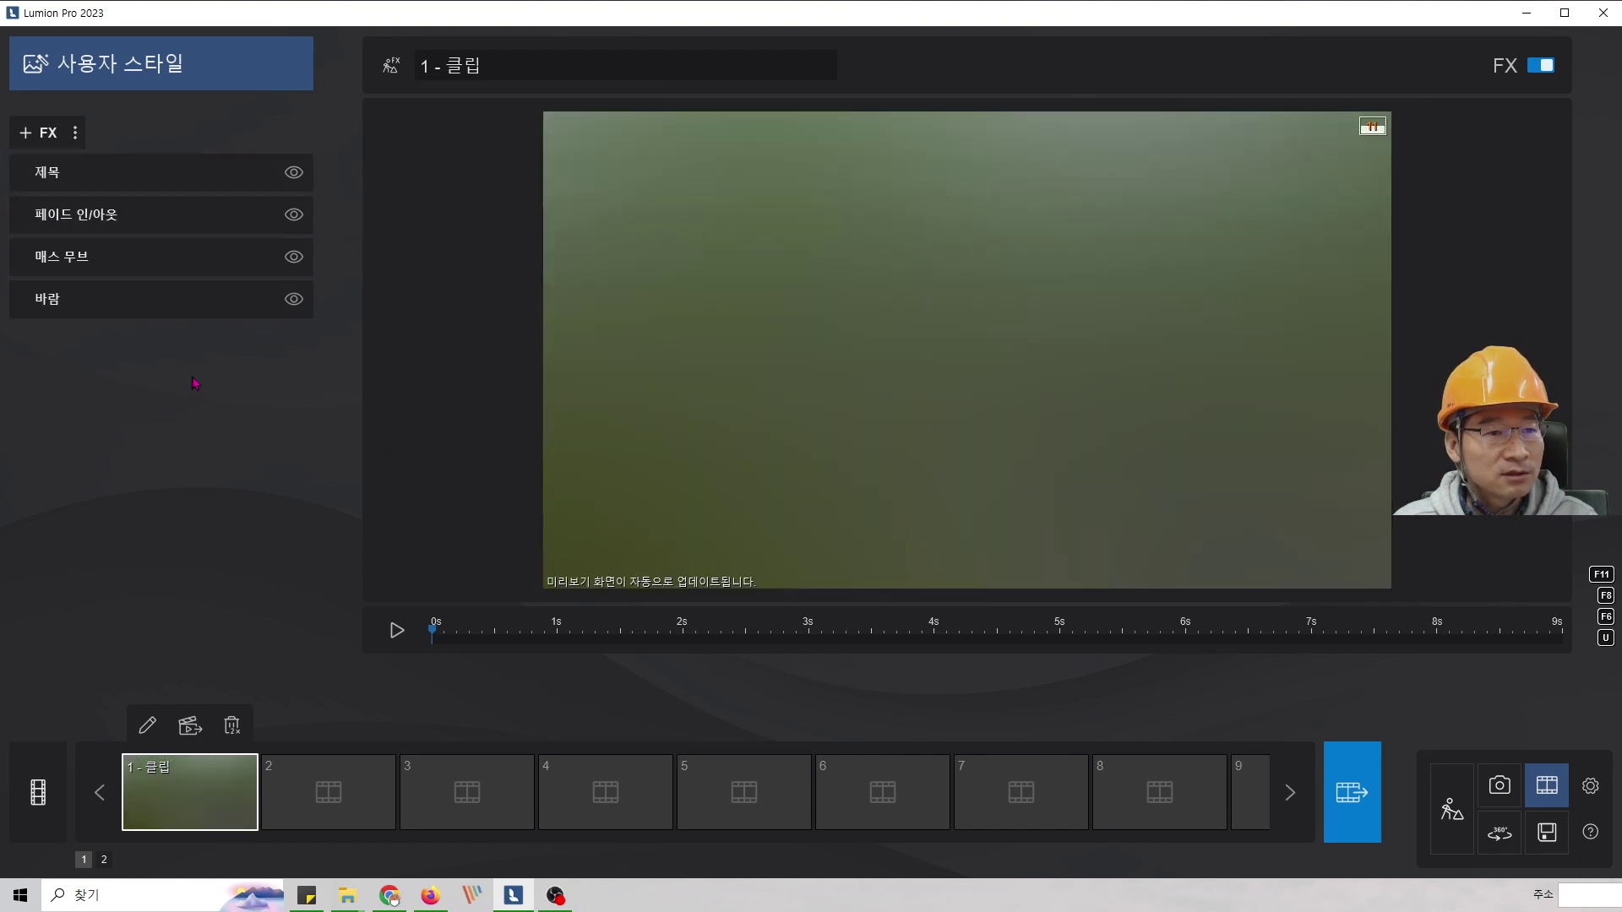
left_click(294, 173)
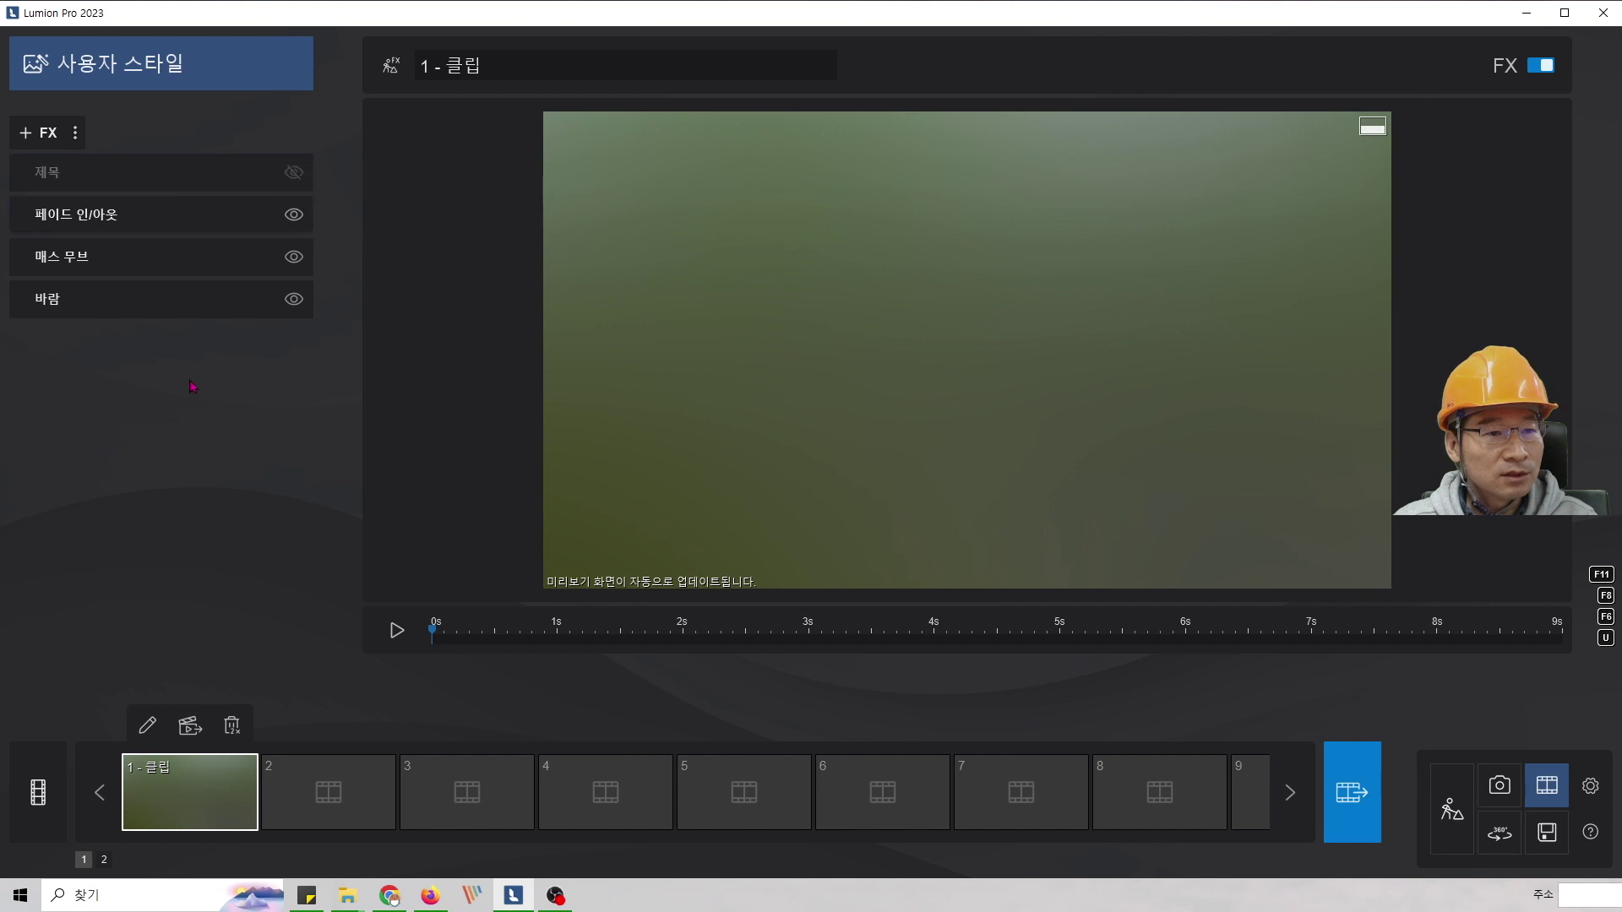
left_click(294, 214)
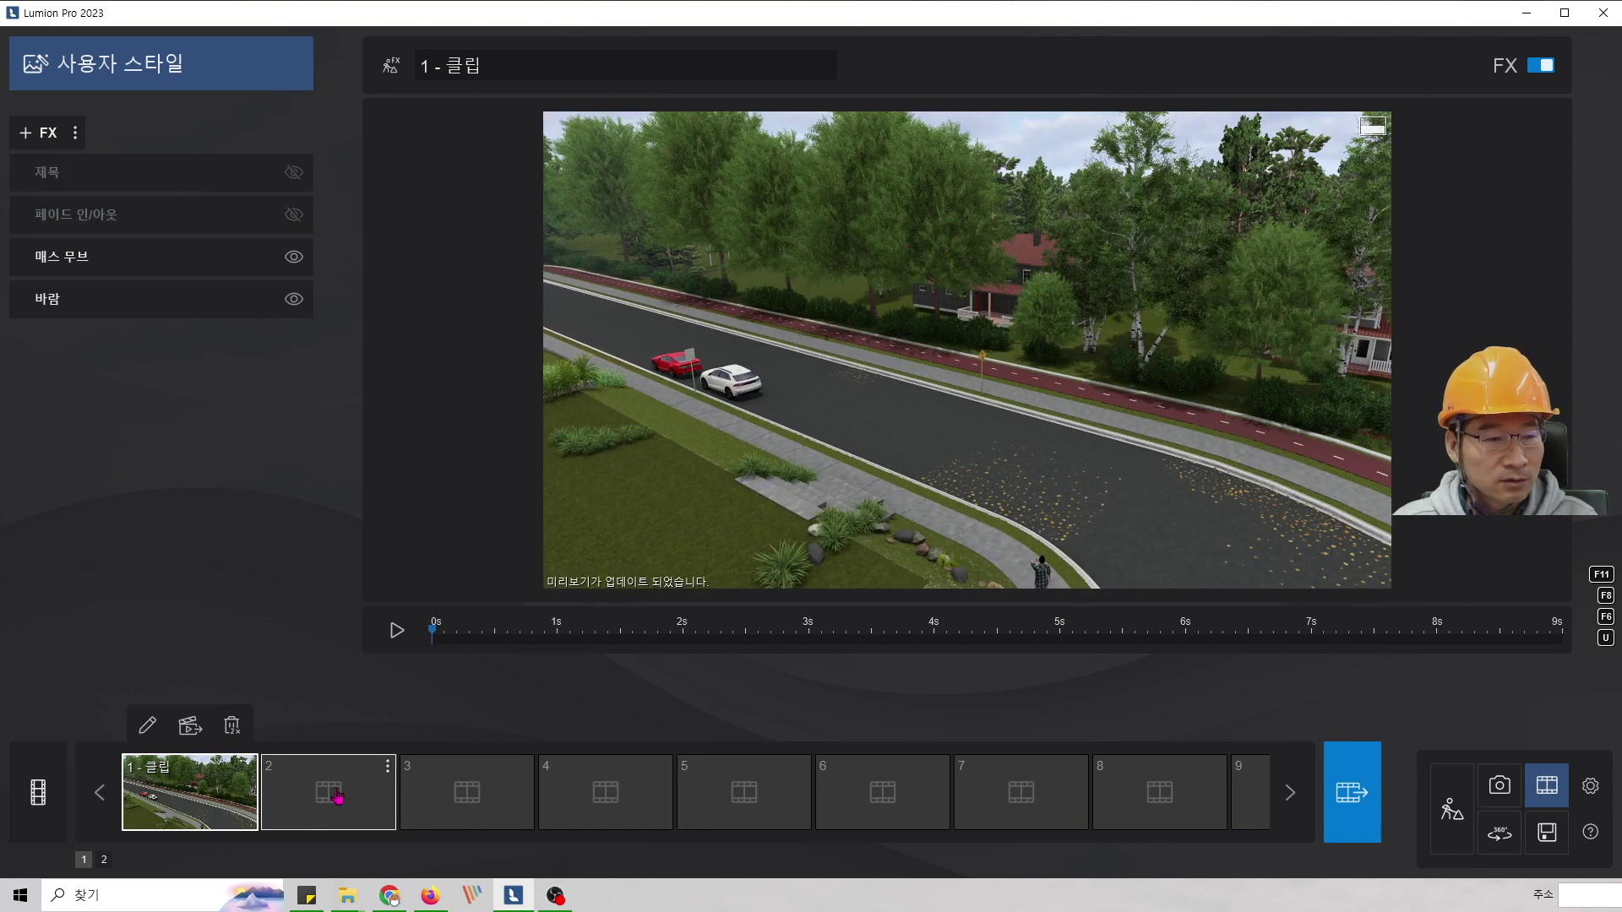
- Open clip 1 for editing and delete its second camera keyframe
left_click(147, 725)
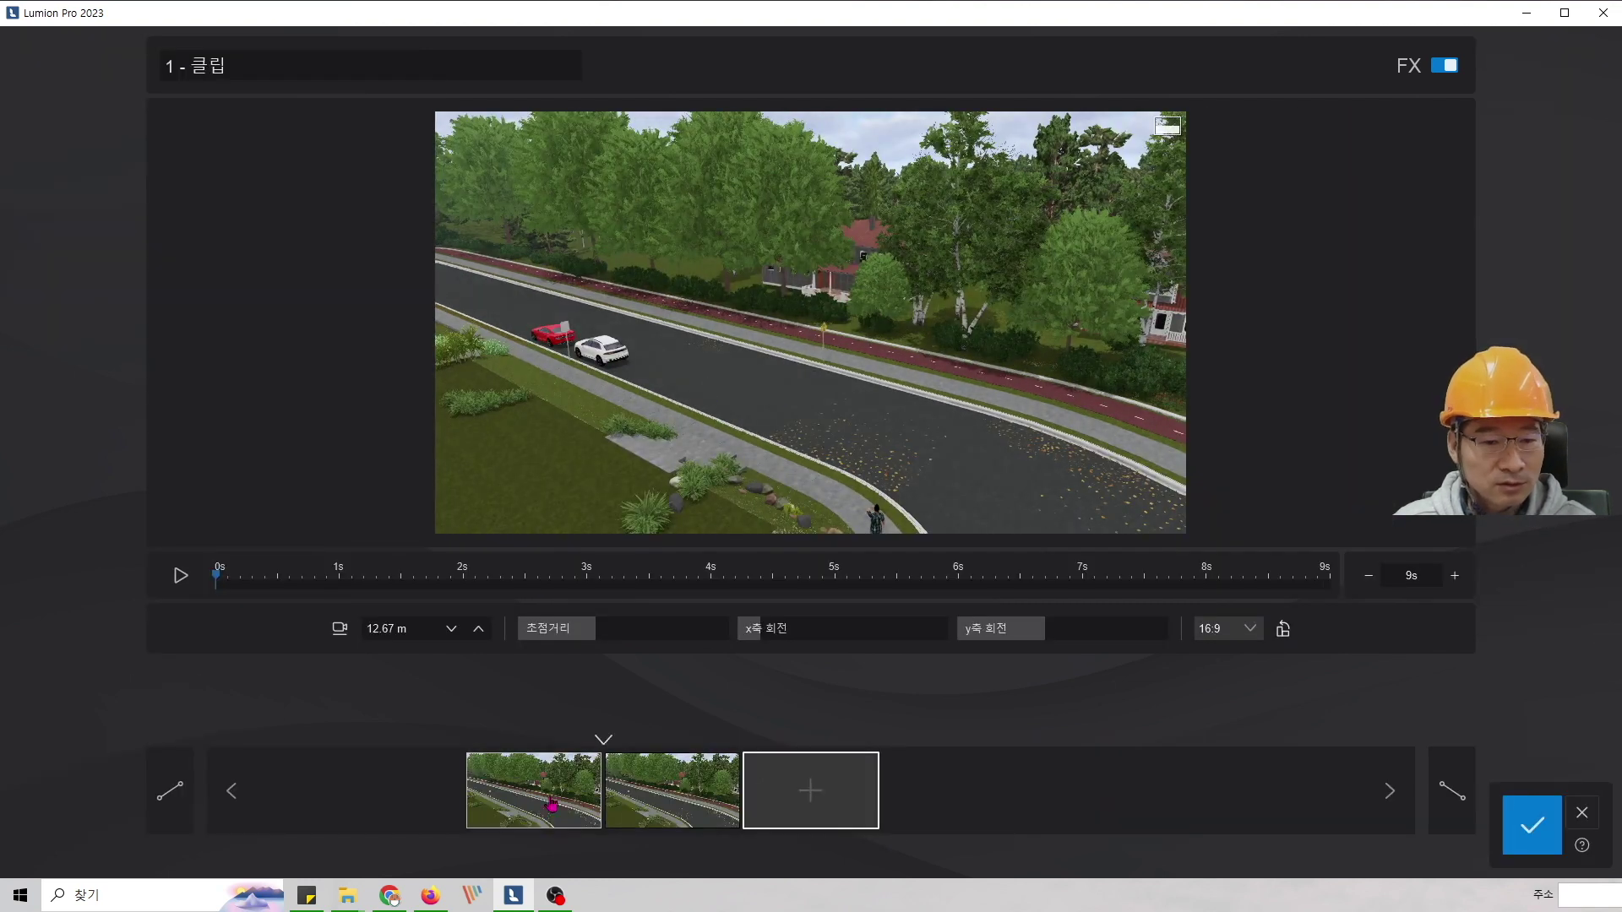
left_click(671, 790)
left_click(694, 726)
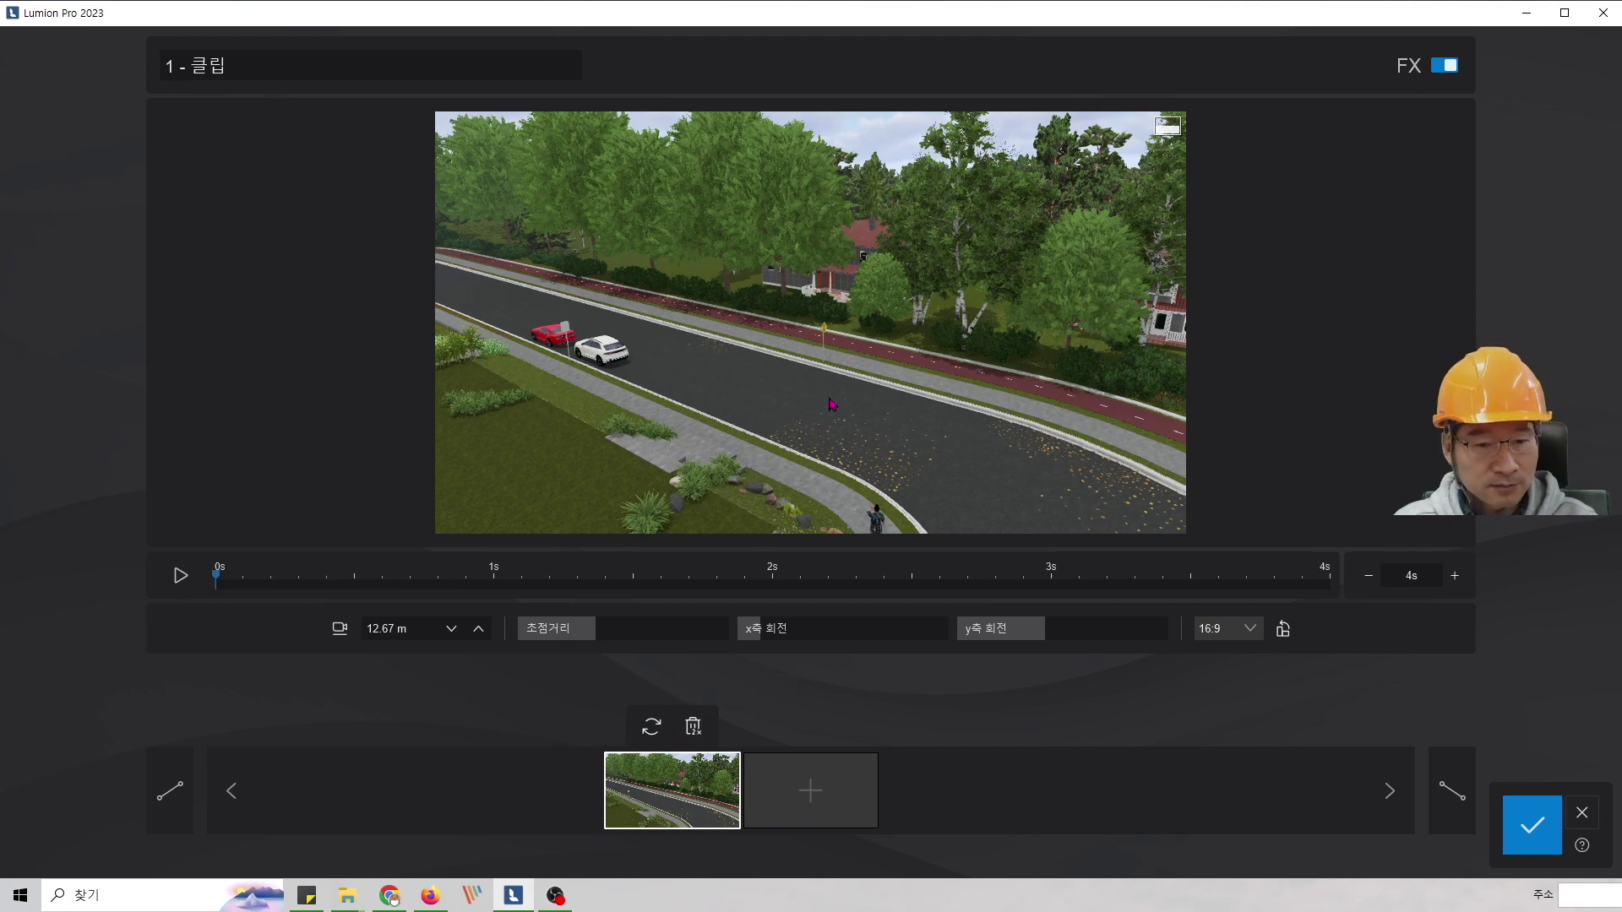
- Reframe the camera closer to the man on the curved sidewalk, update the remaining keyframe with this view and add a second identical keyframe
key("s")
key("e")
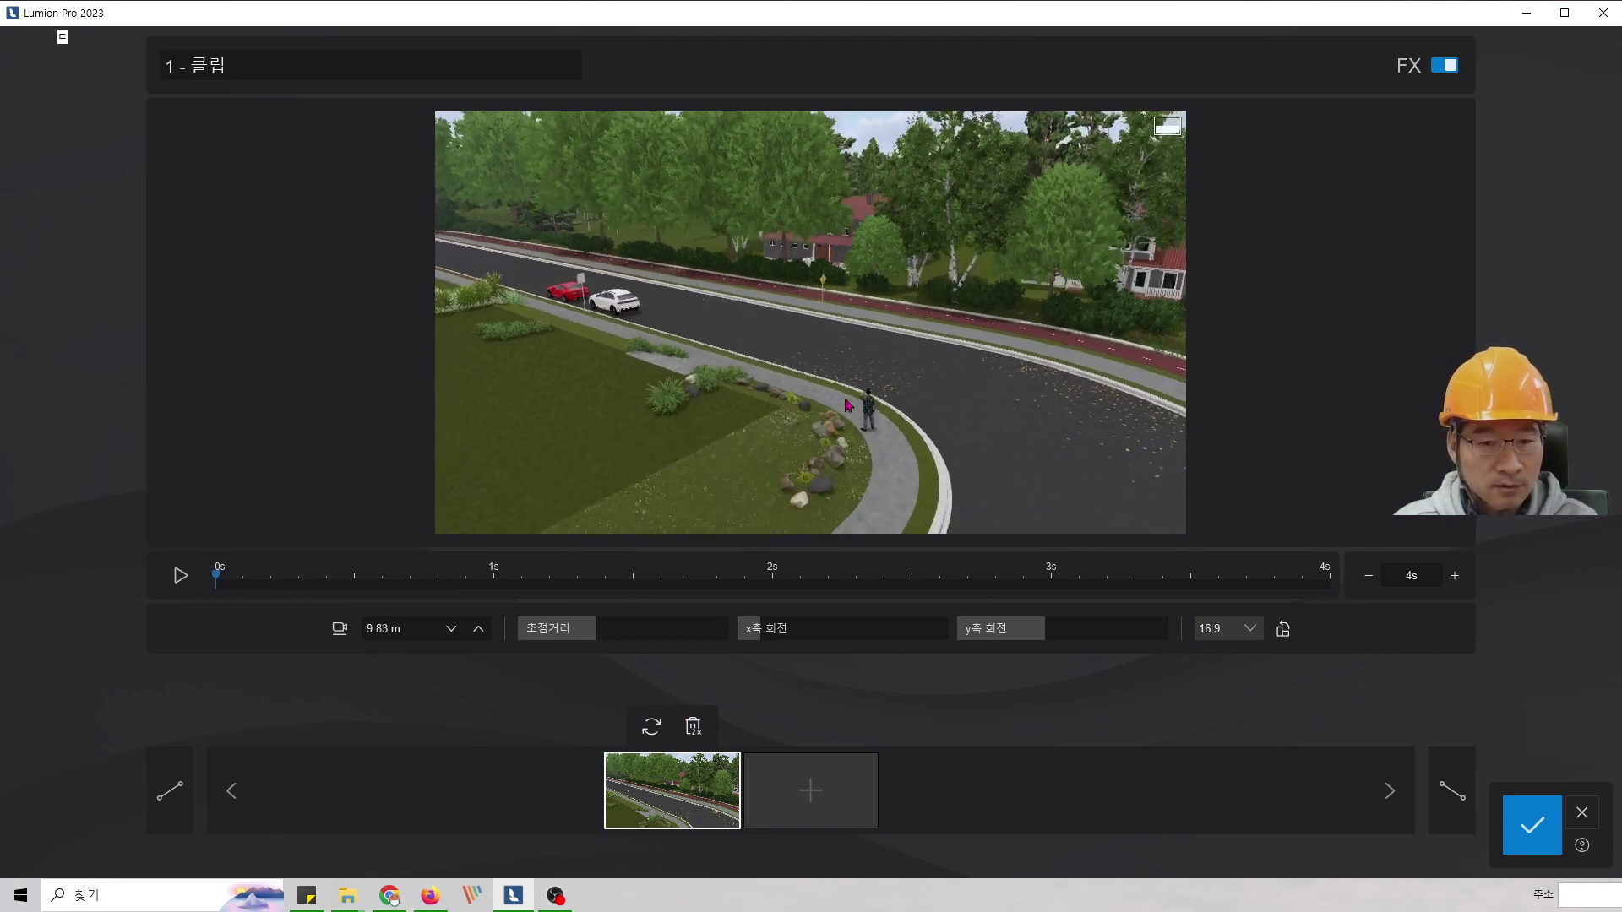
scroll(849, 405, "up", 6)
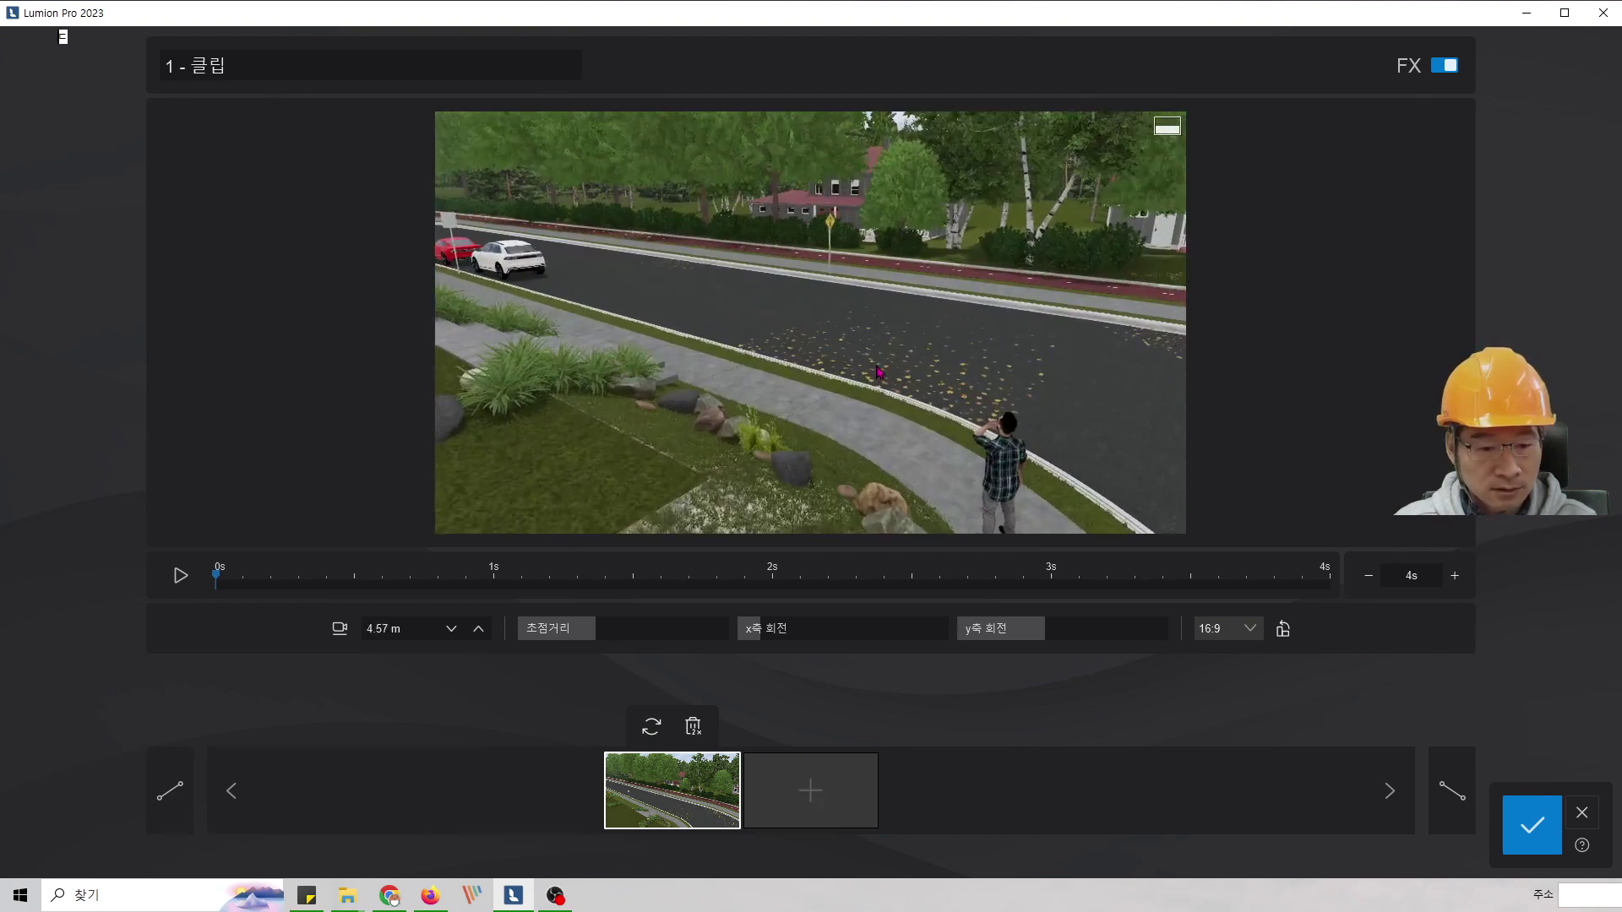
key("e")
key("d")
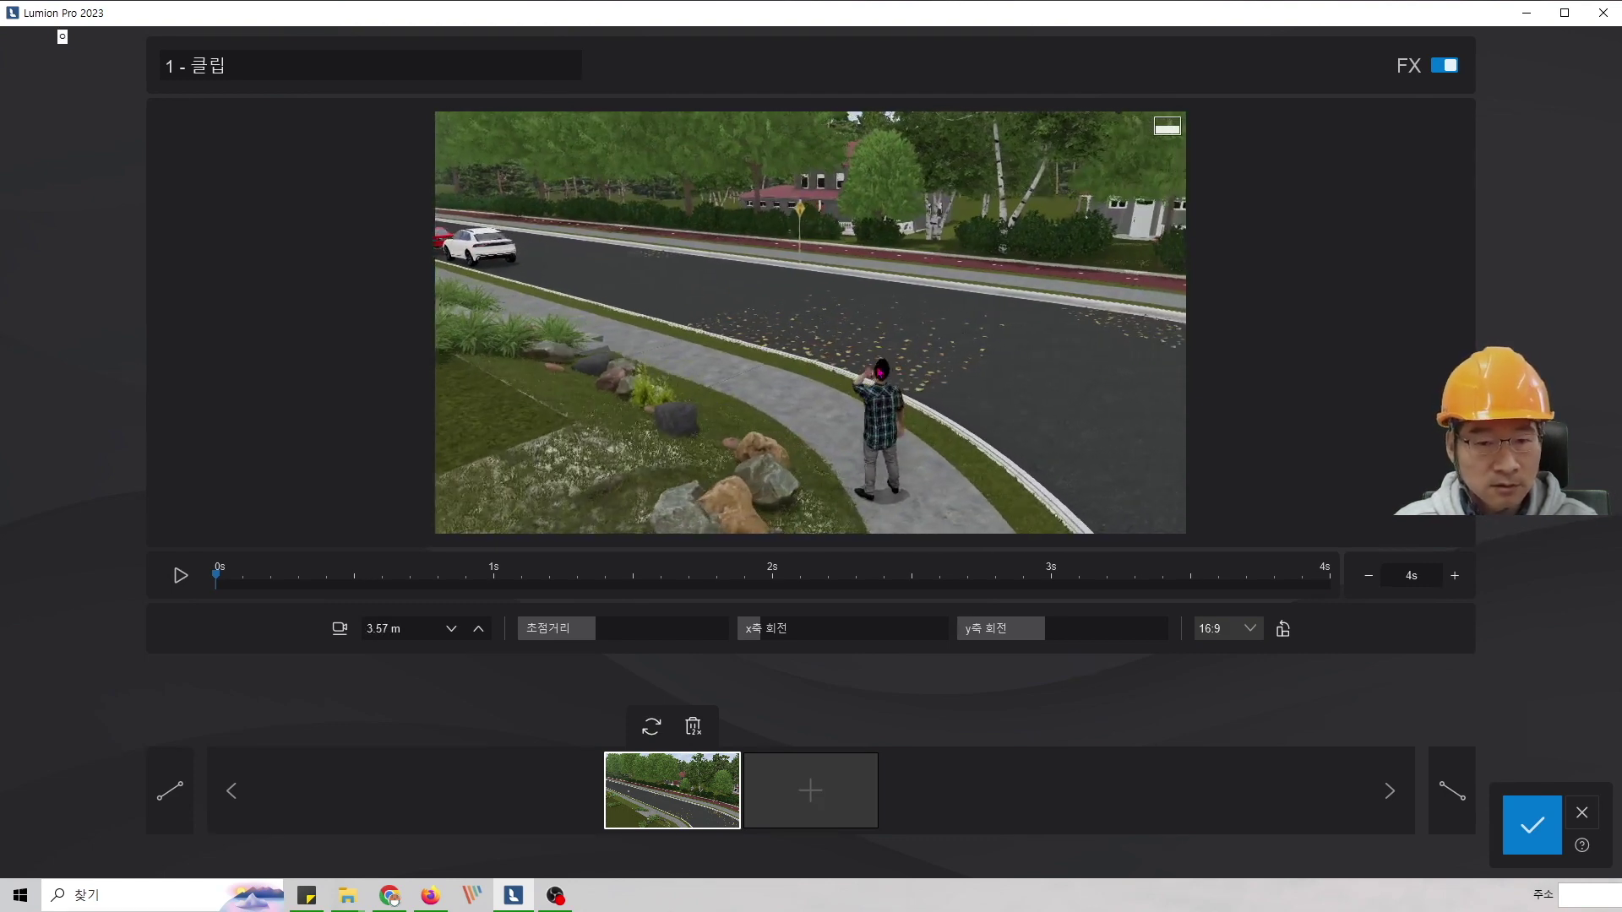
middle_click_drag(862, 333, 860, 279)
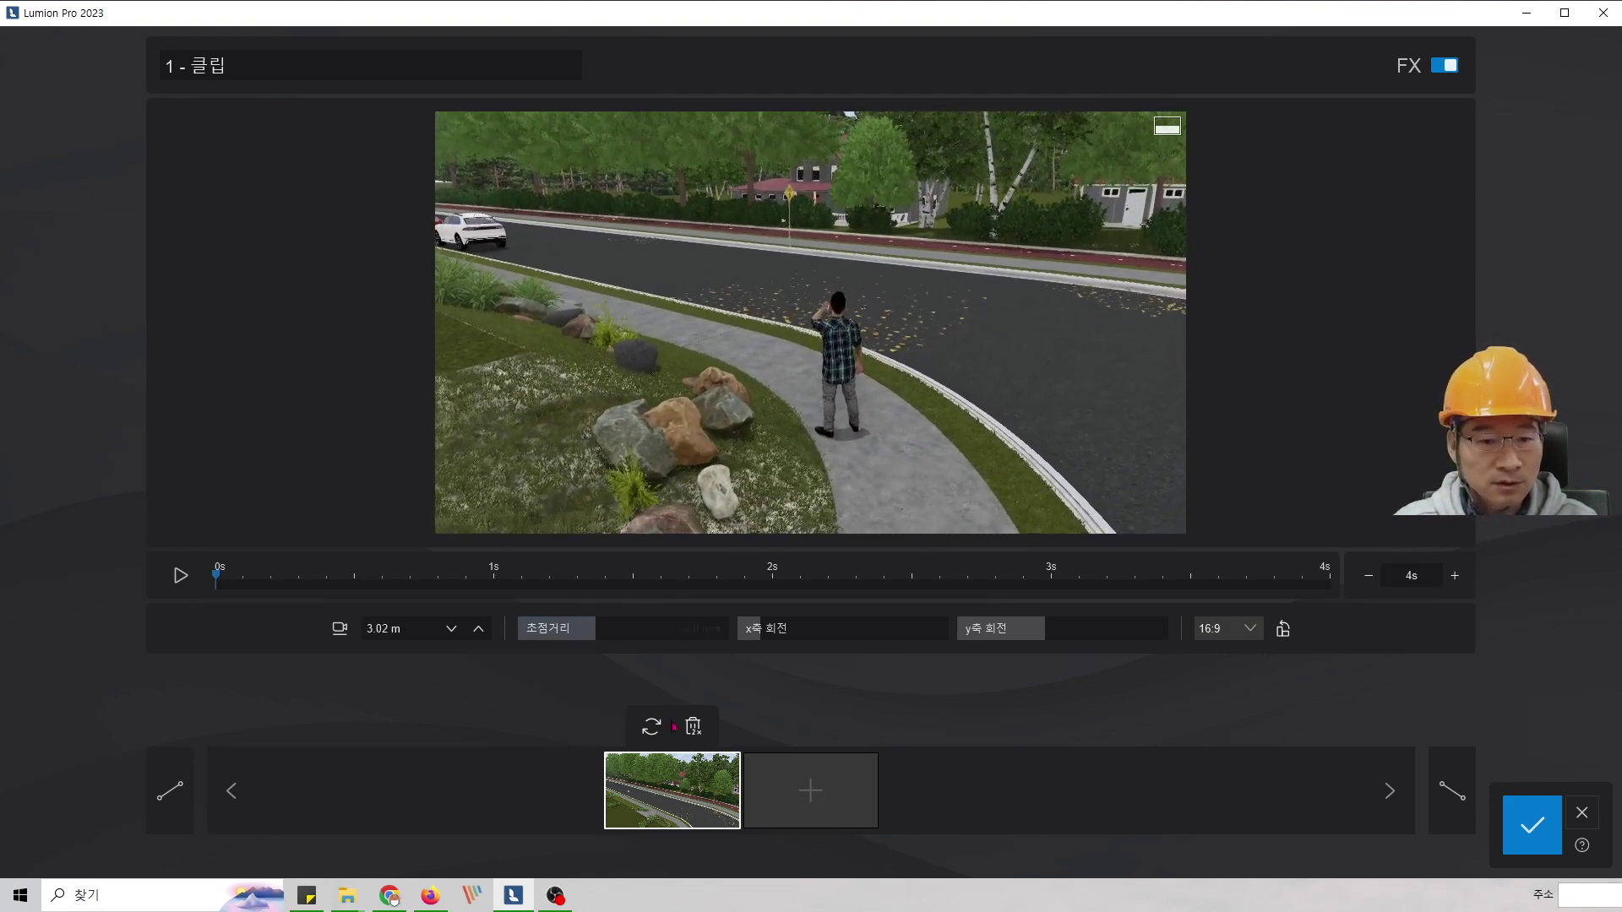
left_click(652, 726)
left_click(810, 791)
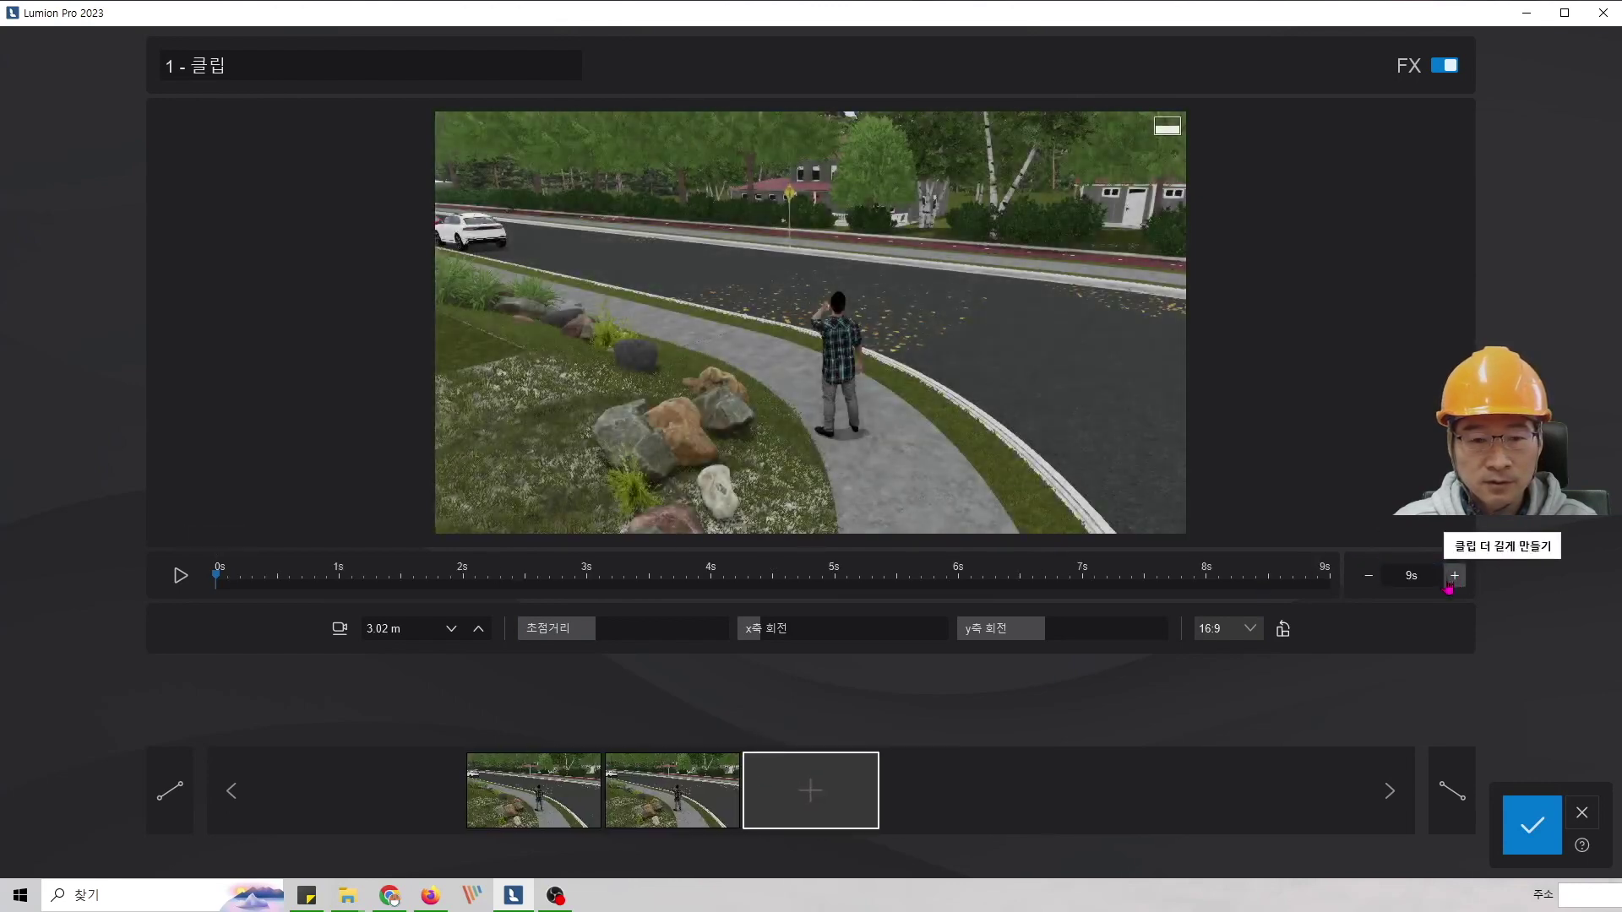
- Preview the reframed clip and save its camera changes
left_click(180, 576)
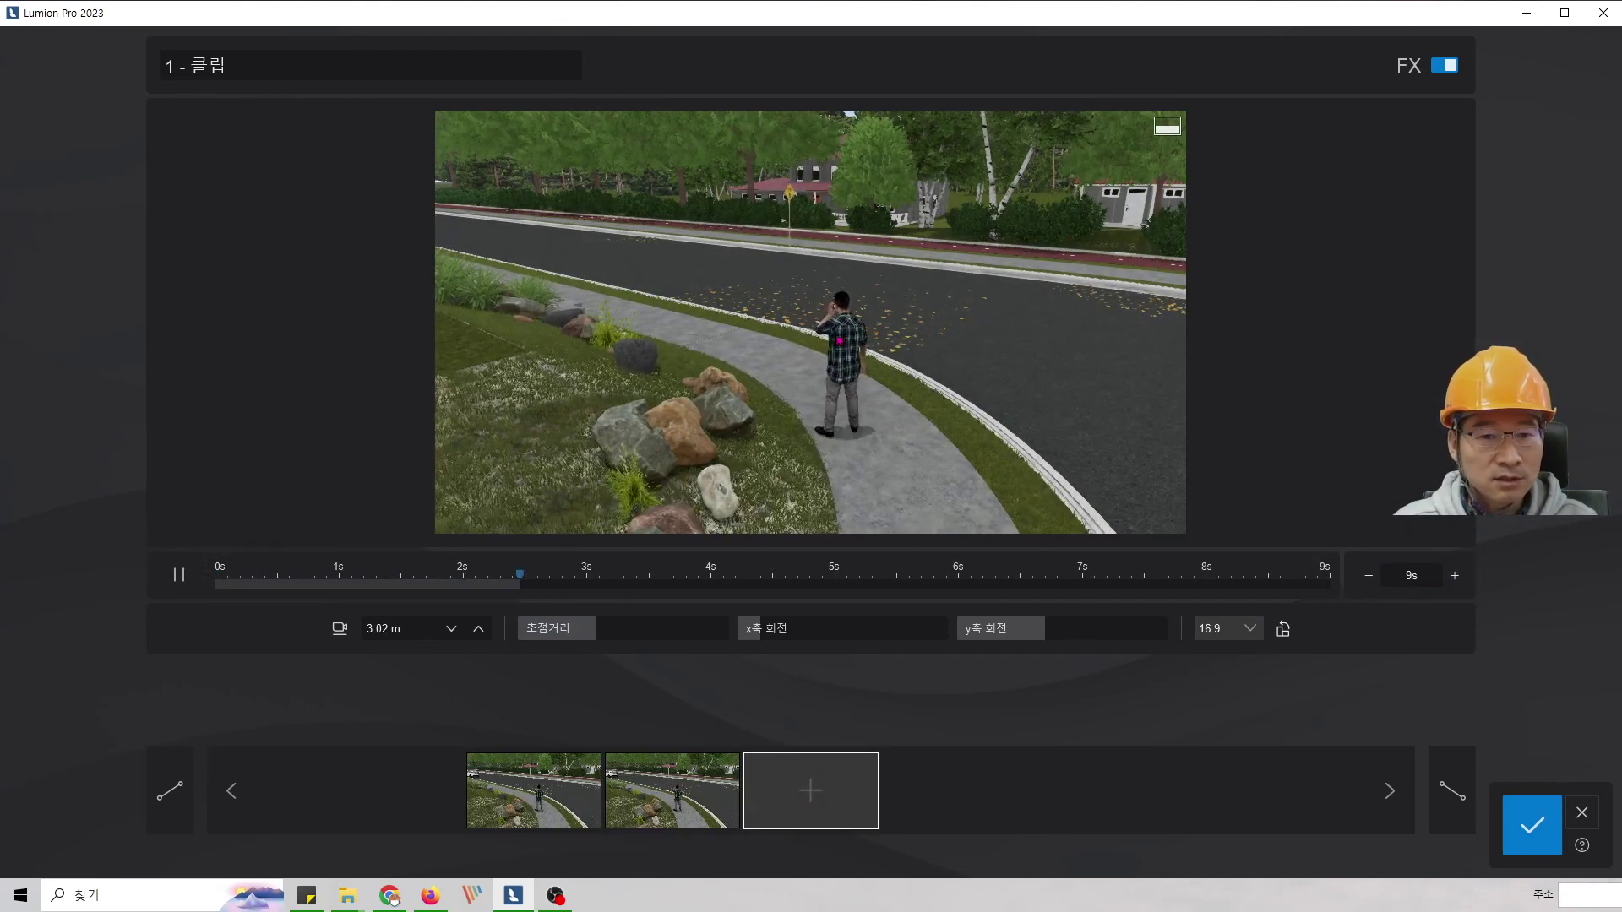
left_click(180, 576)
left_click(1531, 826)
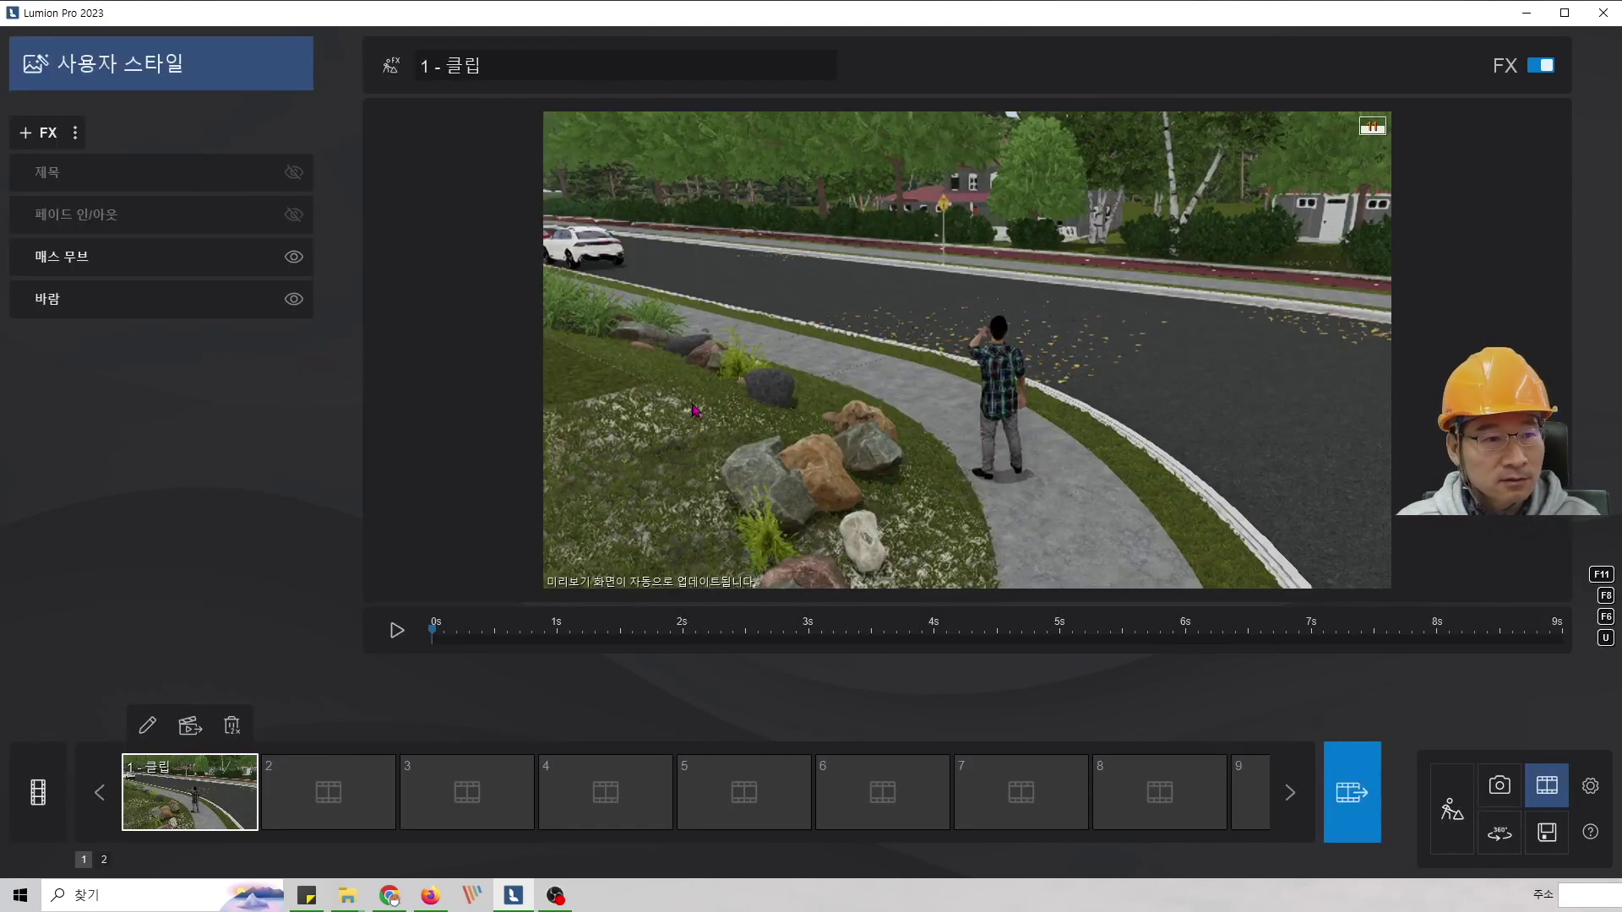
- Add the 시간 조절 effect to the clip, play the first seconds and return to the clip's start
left_click(41, 133)
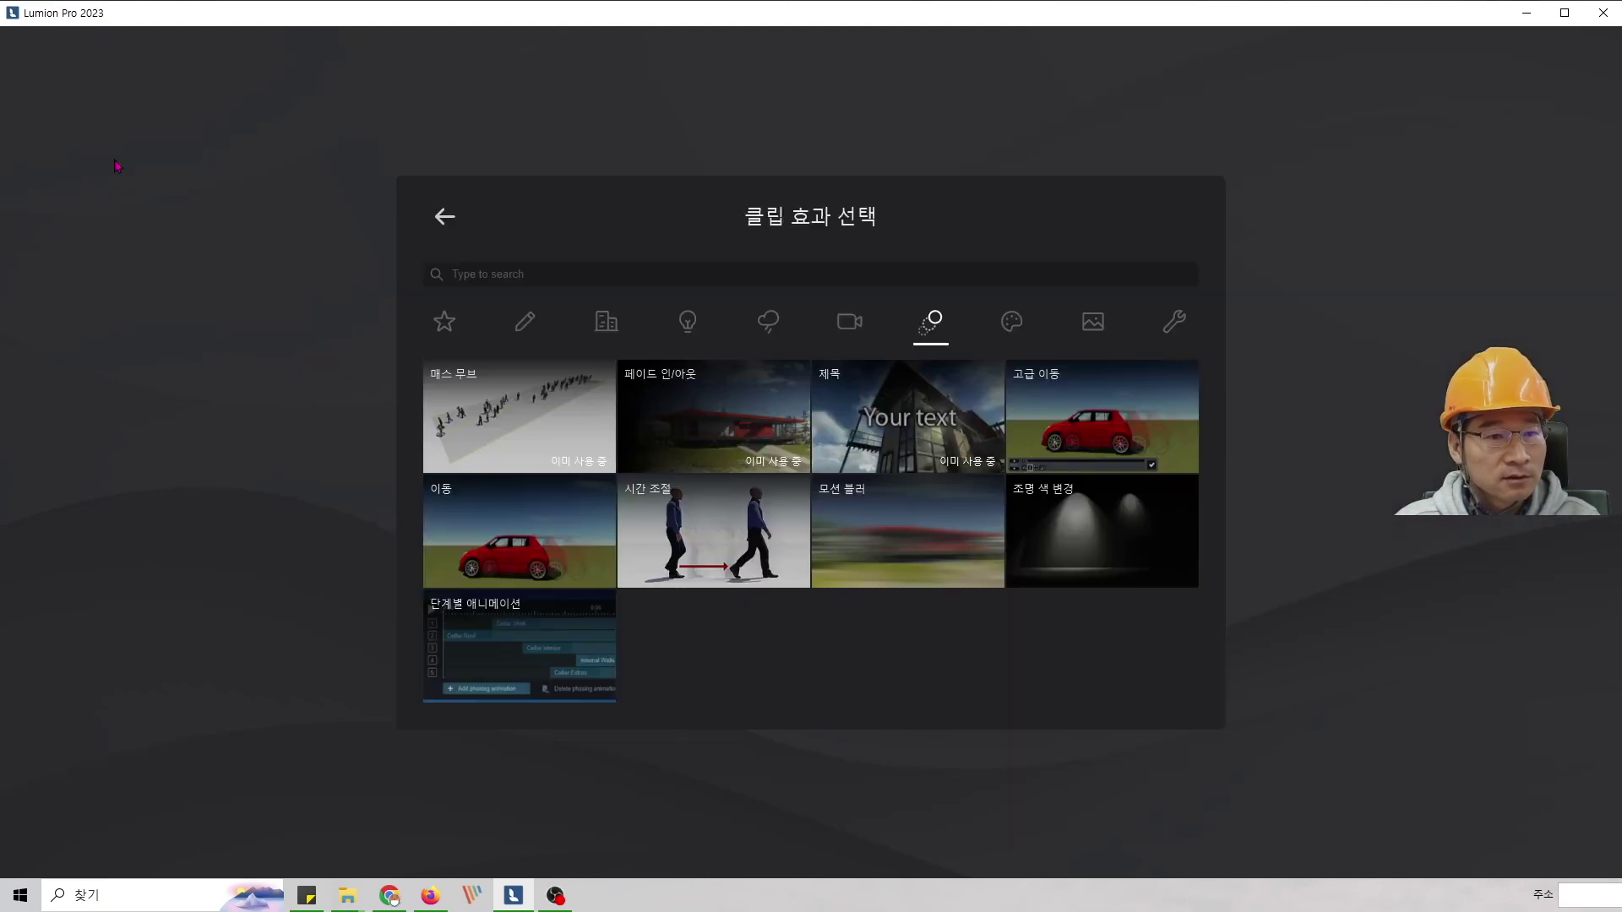
left_click(708, 539)
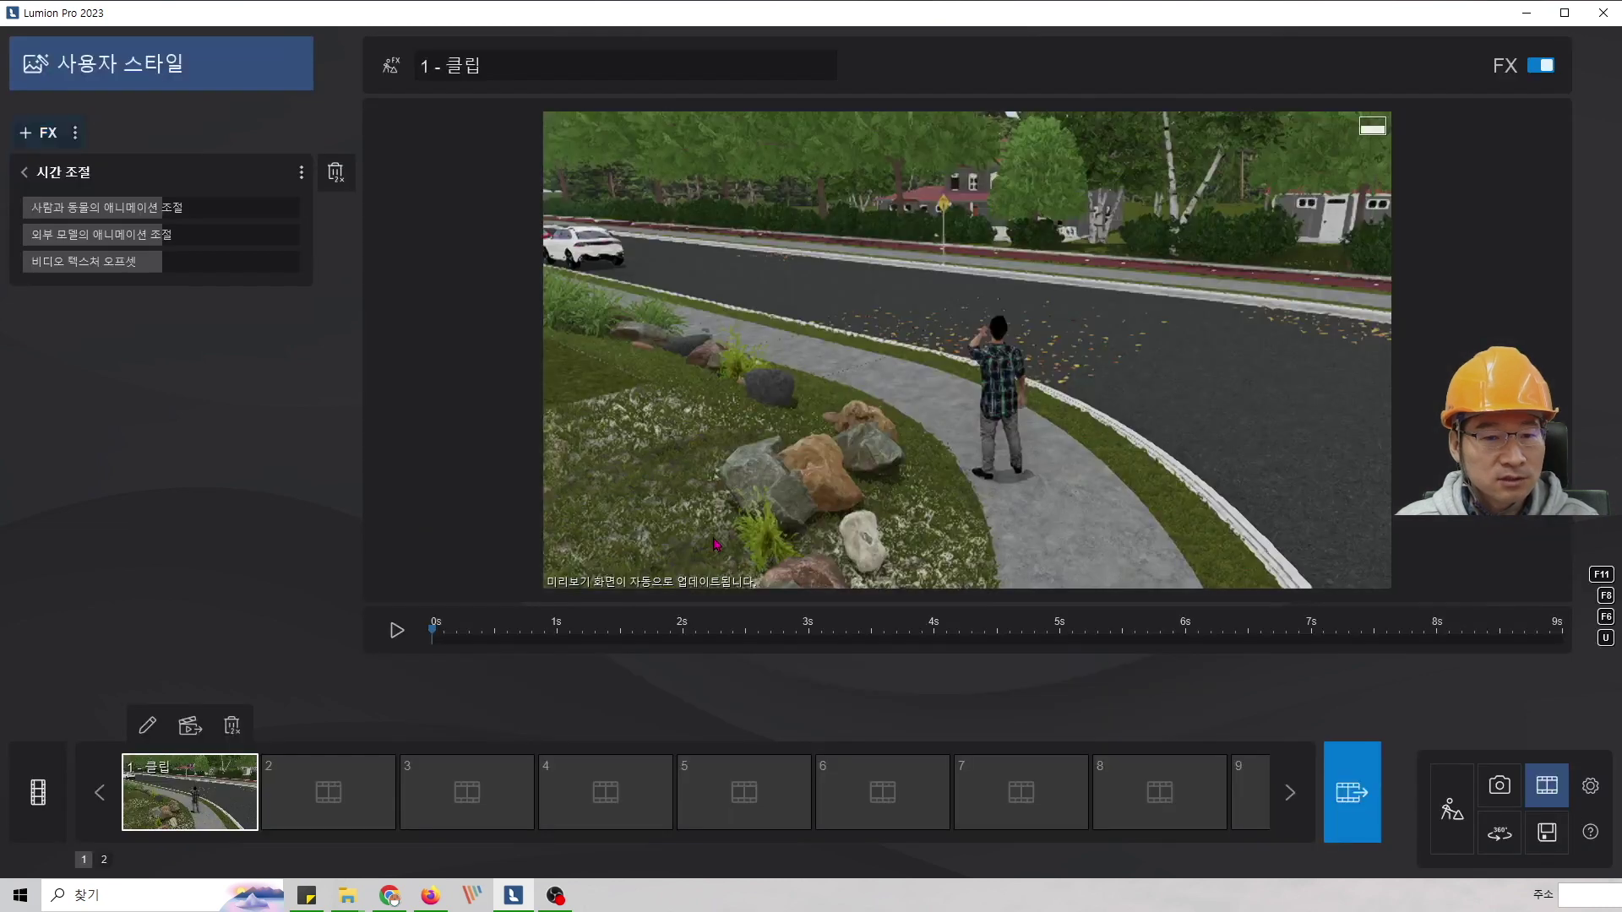
left_click(395, 630)
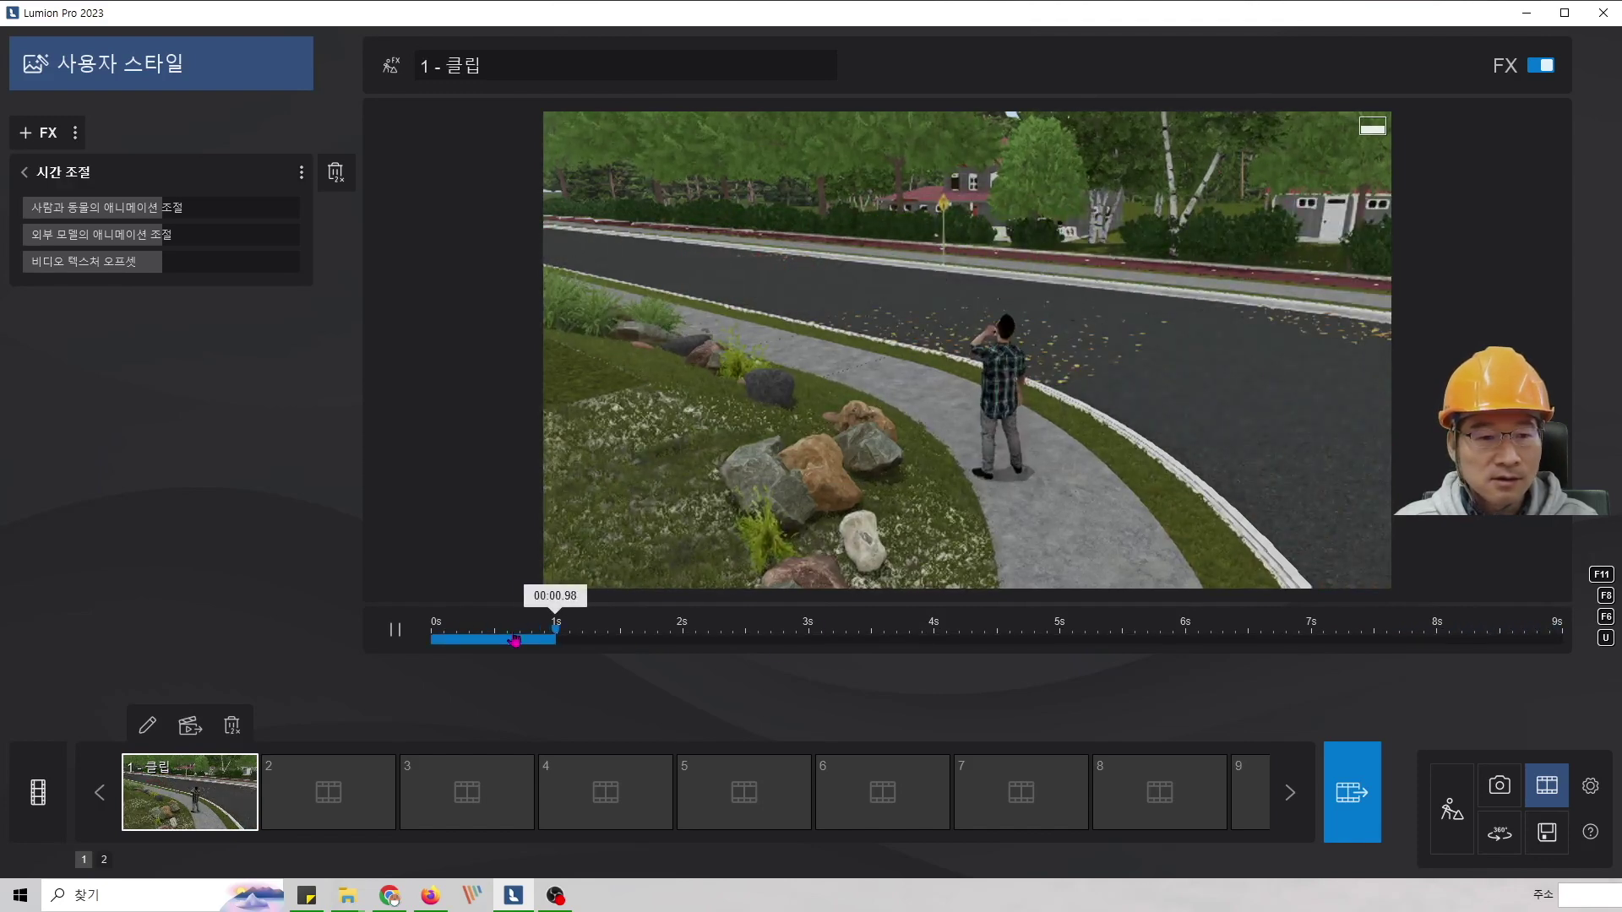
left_click(395, 629)
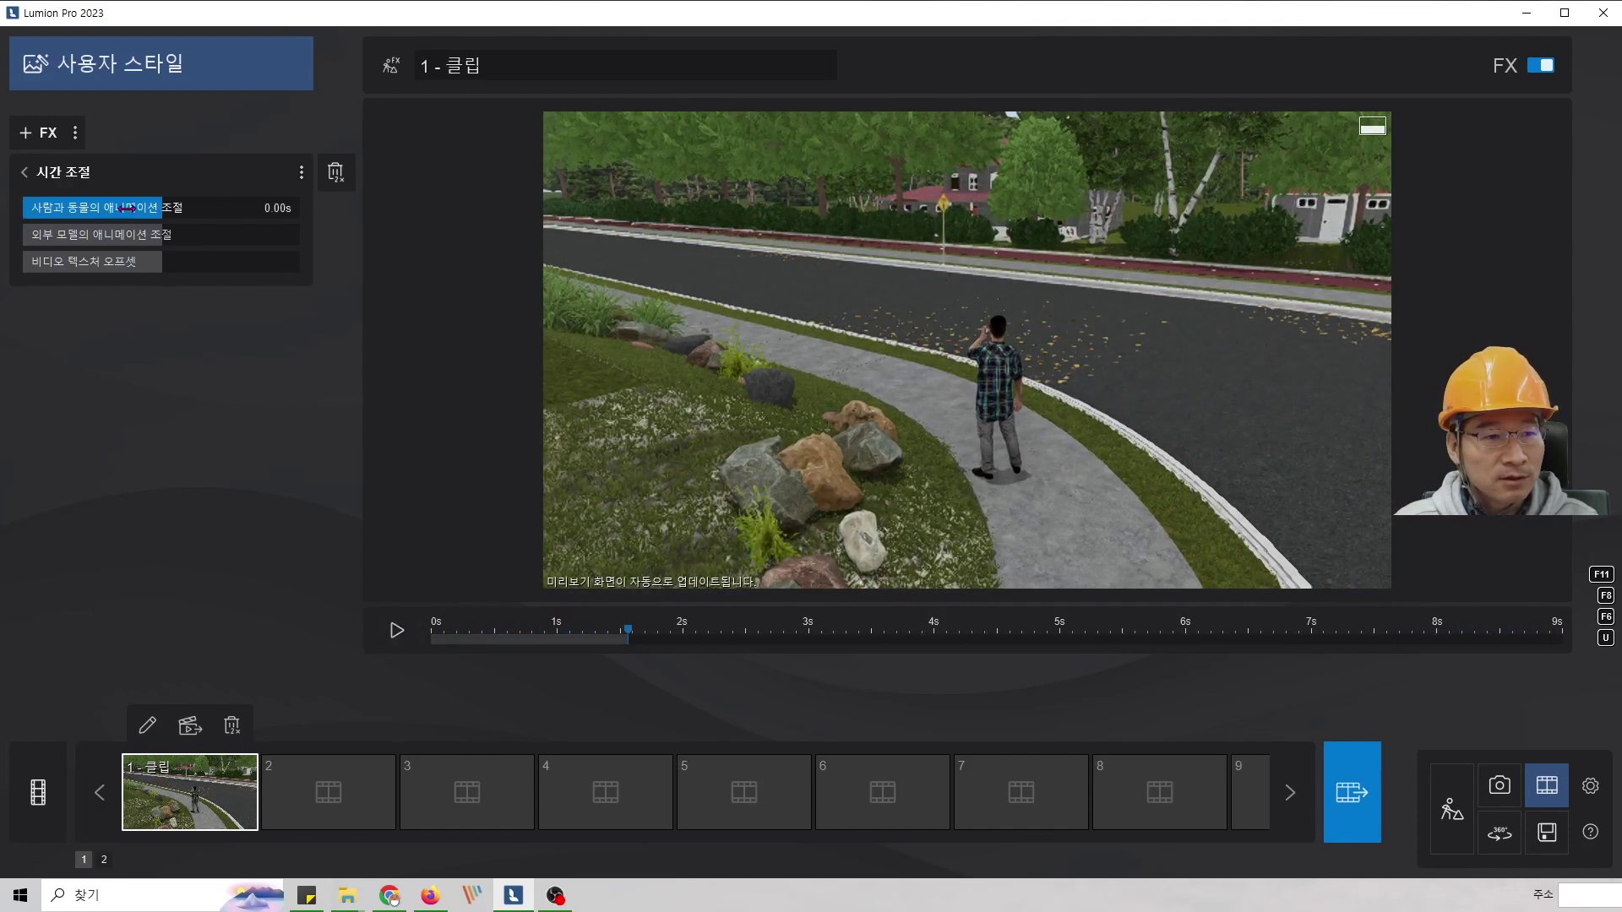
left_click_drag(527, 640, 419, 646)
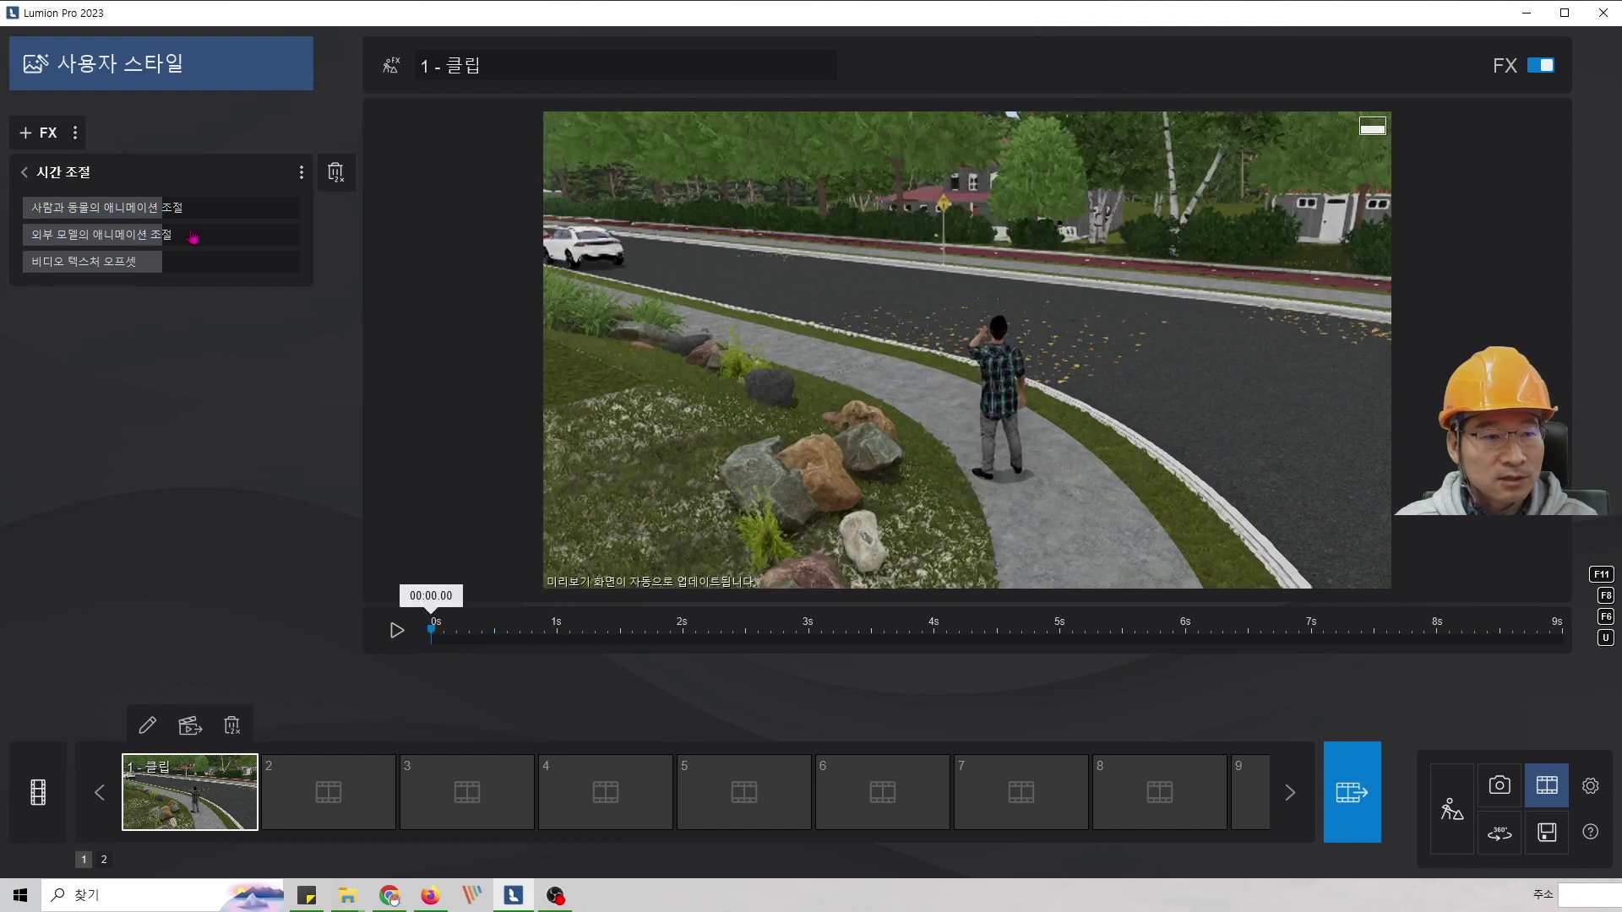
- Raise the 사람과 동물의 애니메이션 조절 value to its maximum and play the clip to check the man's animation
left_click_drag(122, 207, 250, 209)
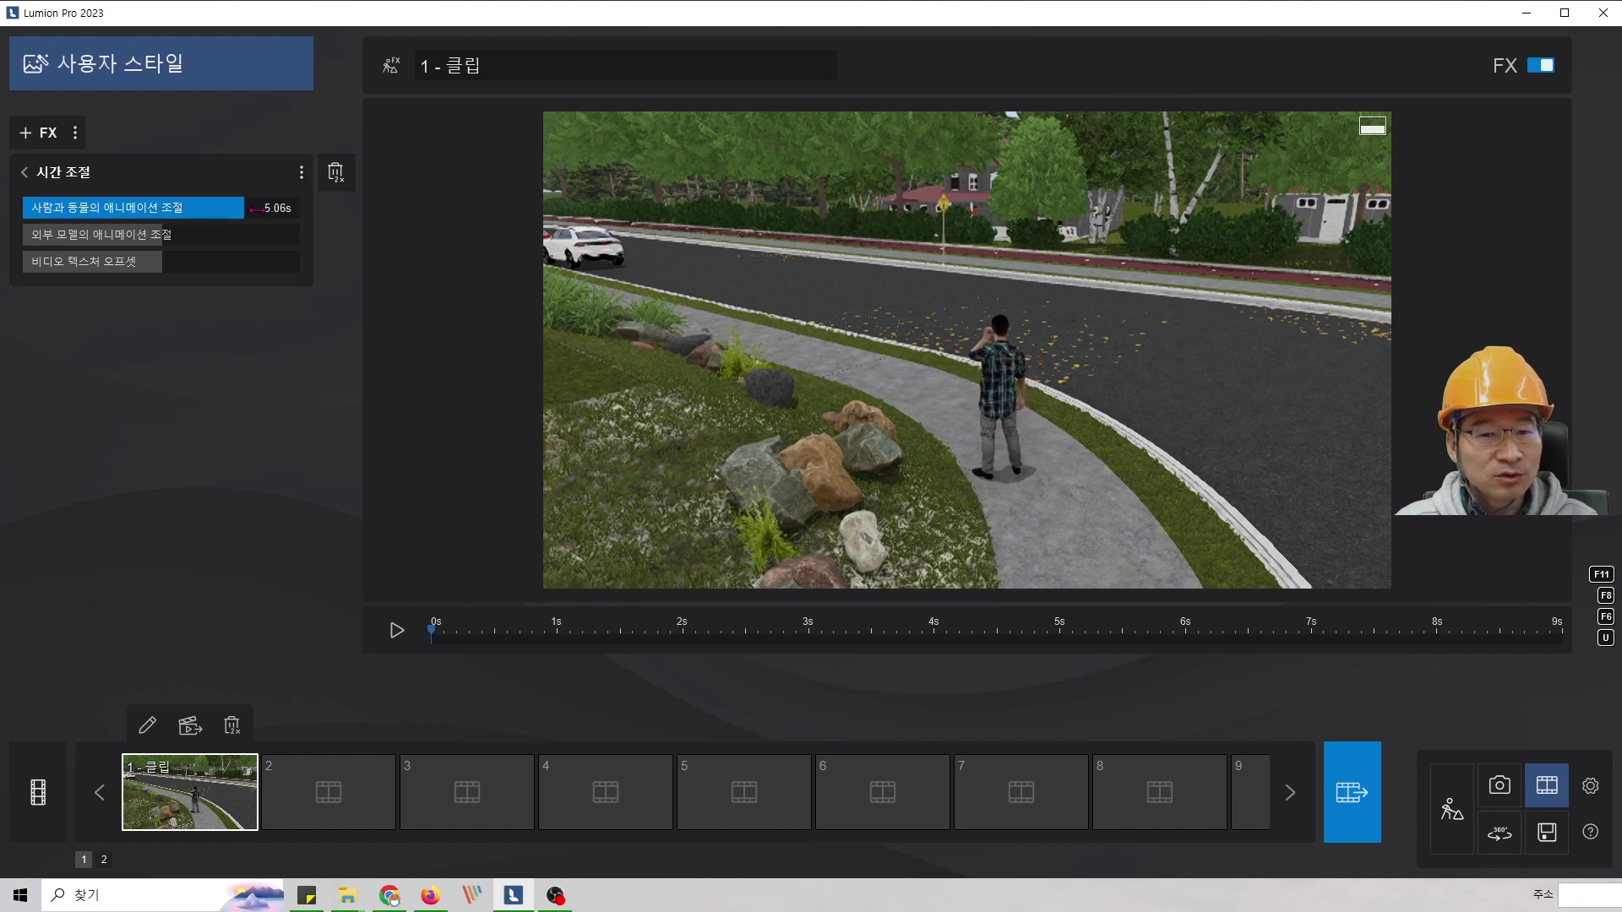
mouse_move(363, 212)
left_mouse_down()
mouse_move(34, 212)
mouse_move(341, 212)
left_mouse_up()
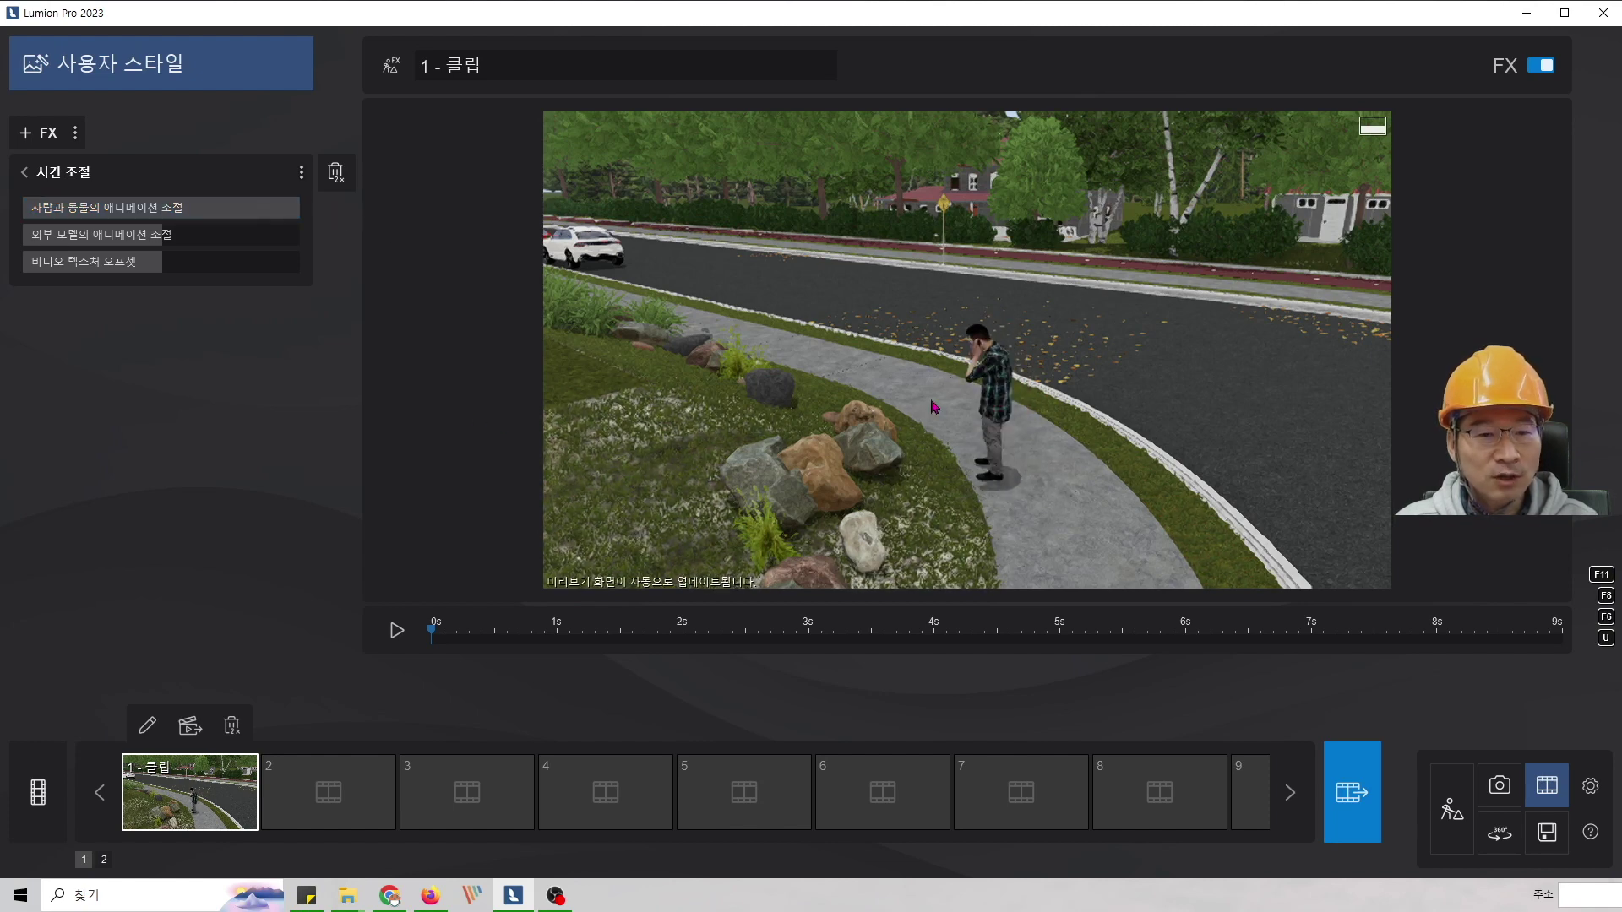
left_click(396, 630)
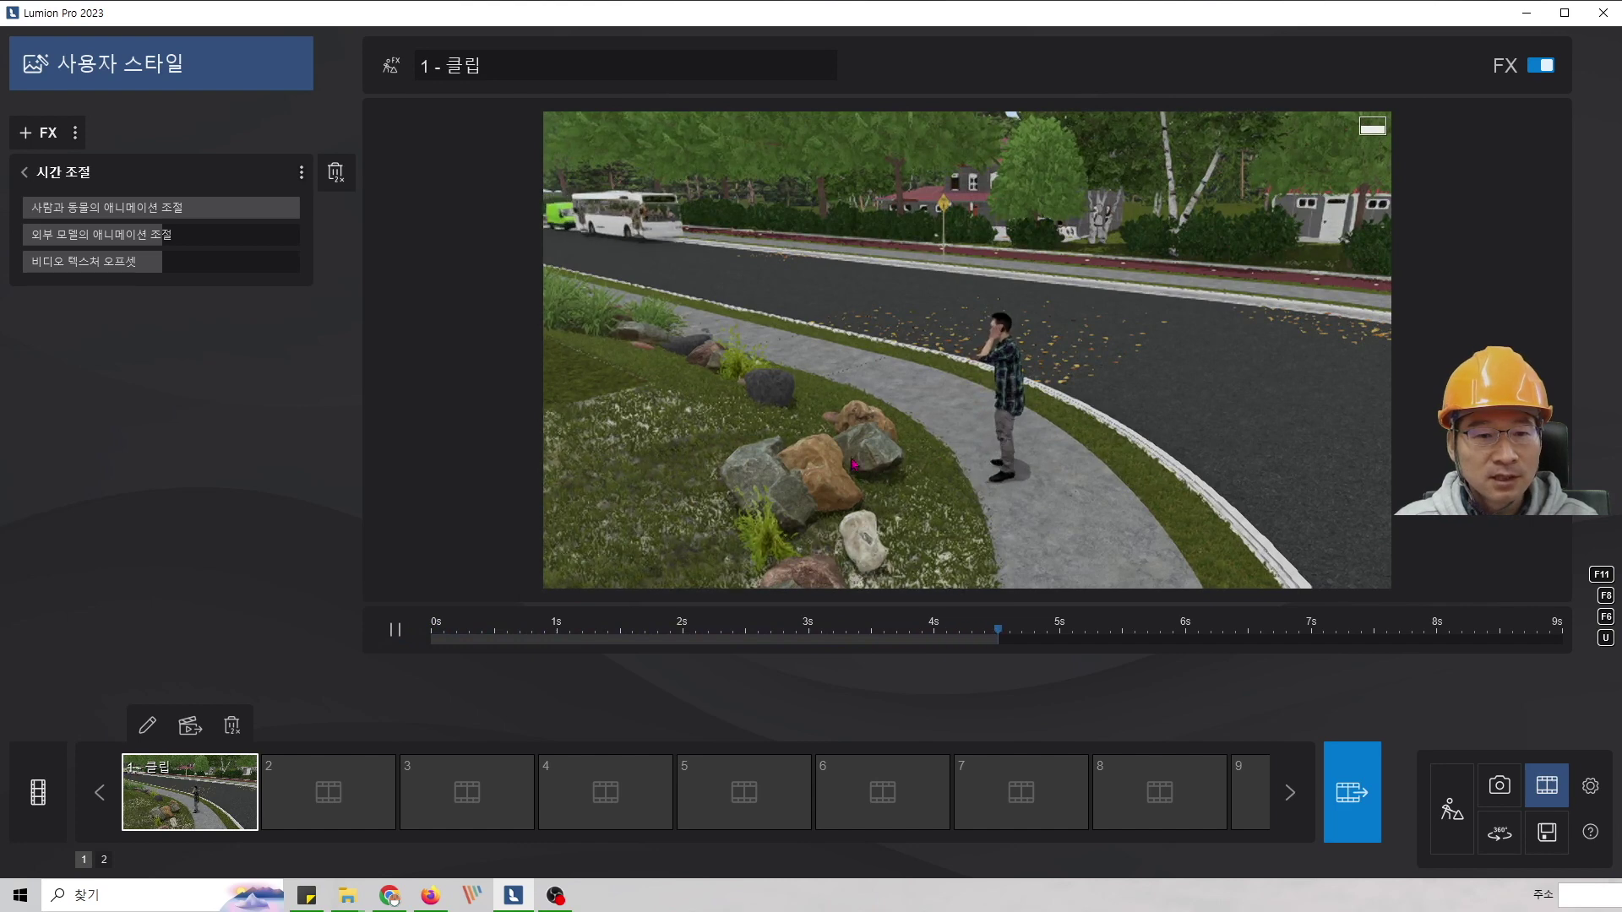
left_click(408, 631)
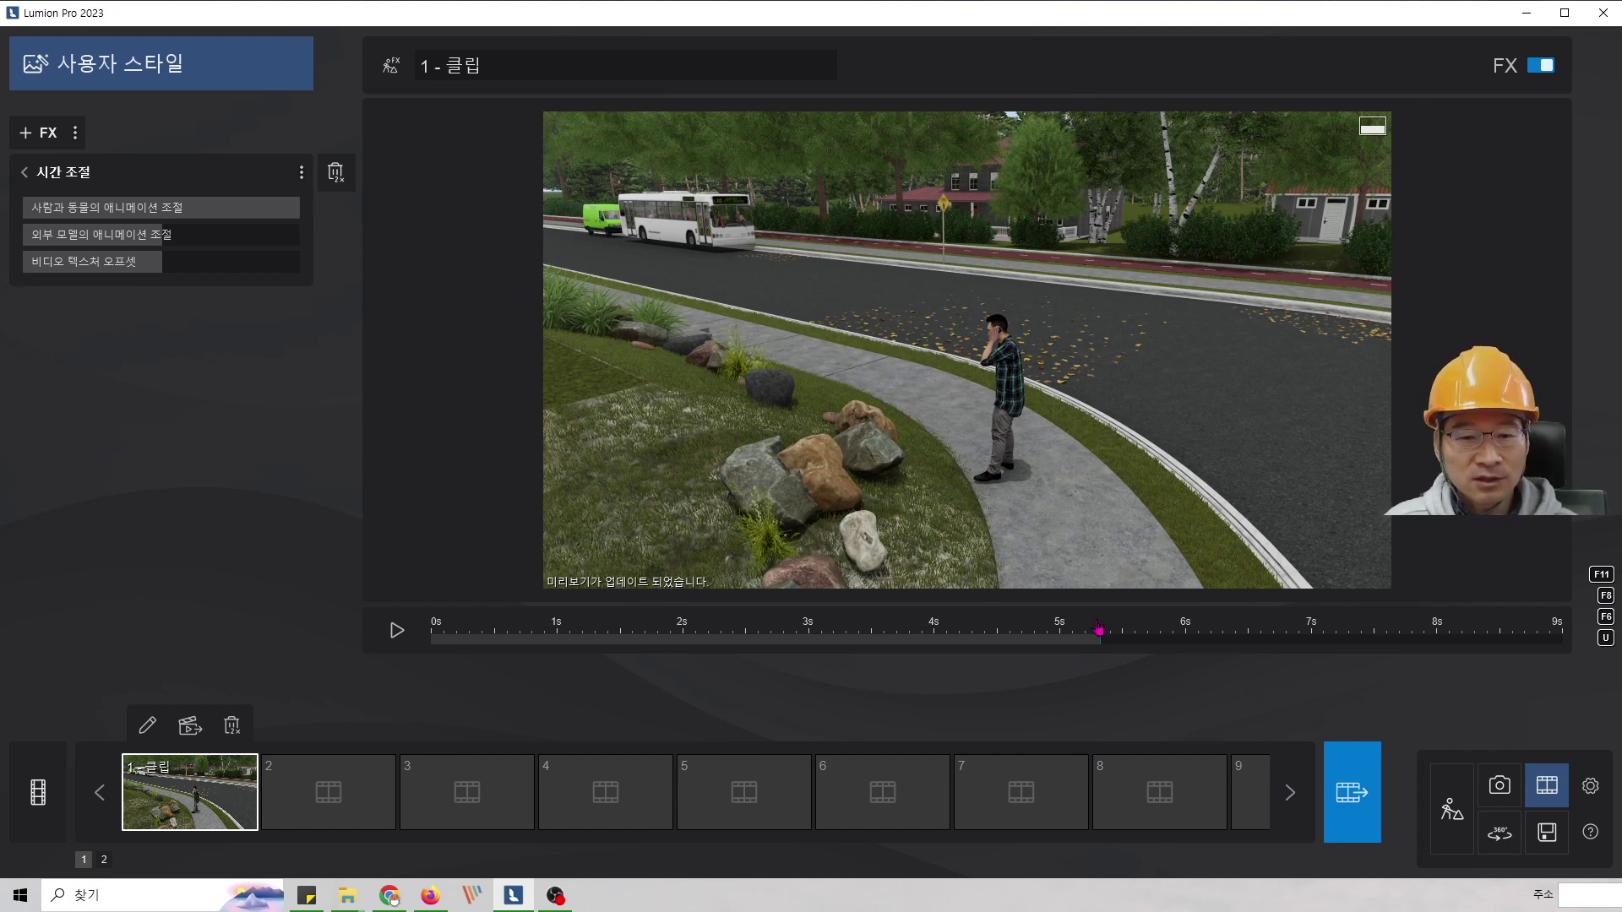
- Scrub back to near the clip's start and replay it to examine the man's shifted movement
left_click_drag(1098, 629, 1033, 629)
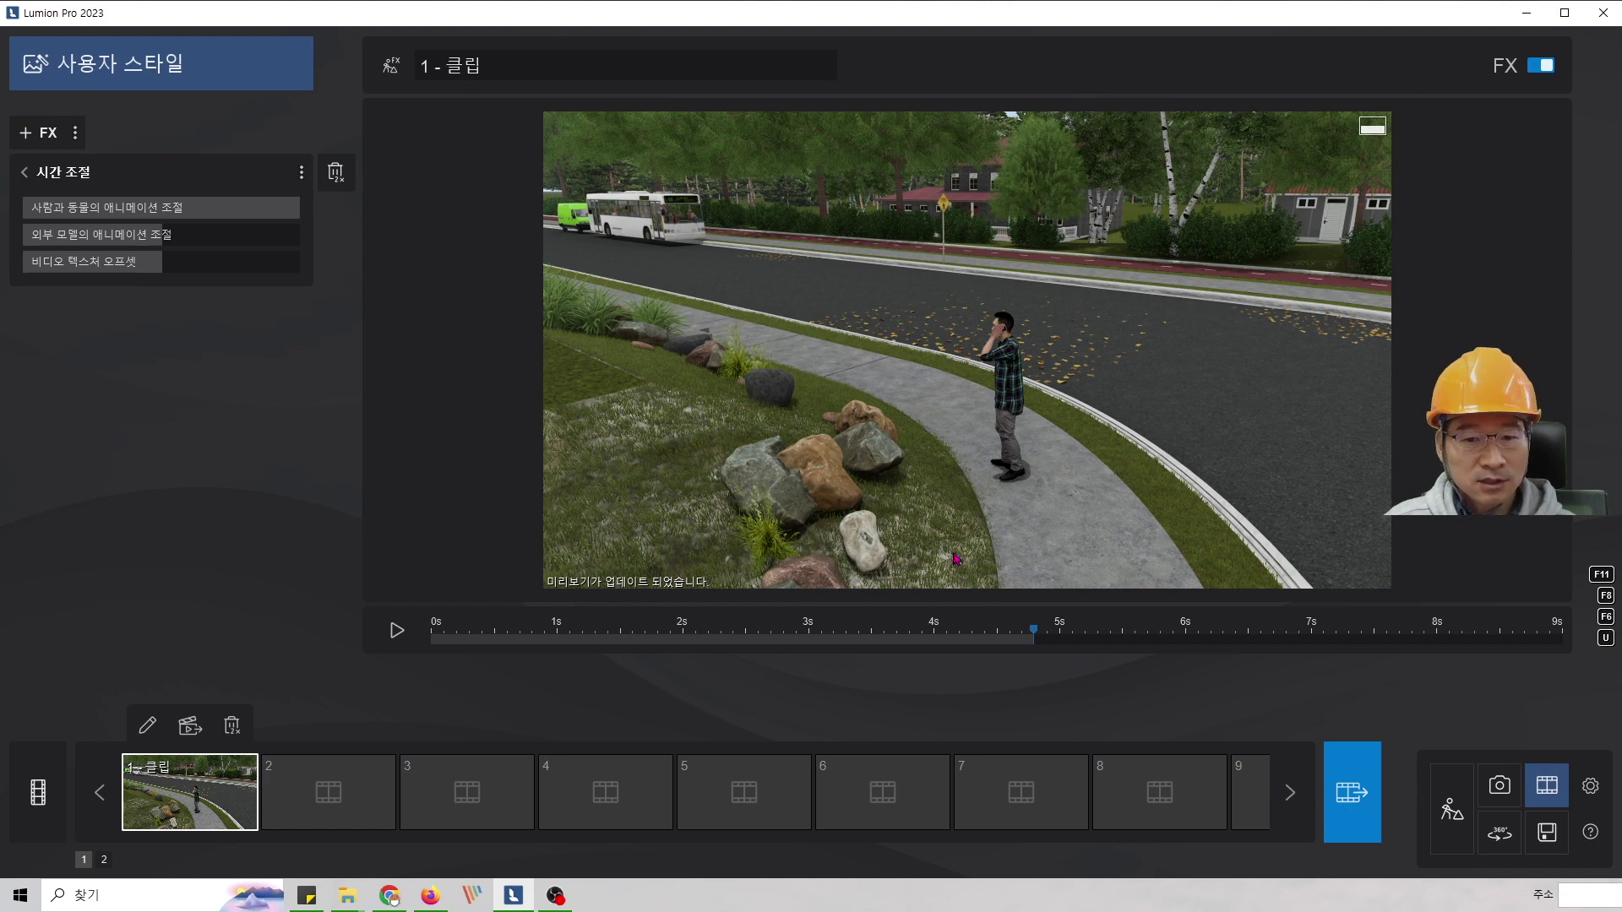
left_click_drag(1038, 632, 482, 646)
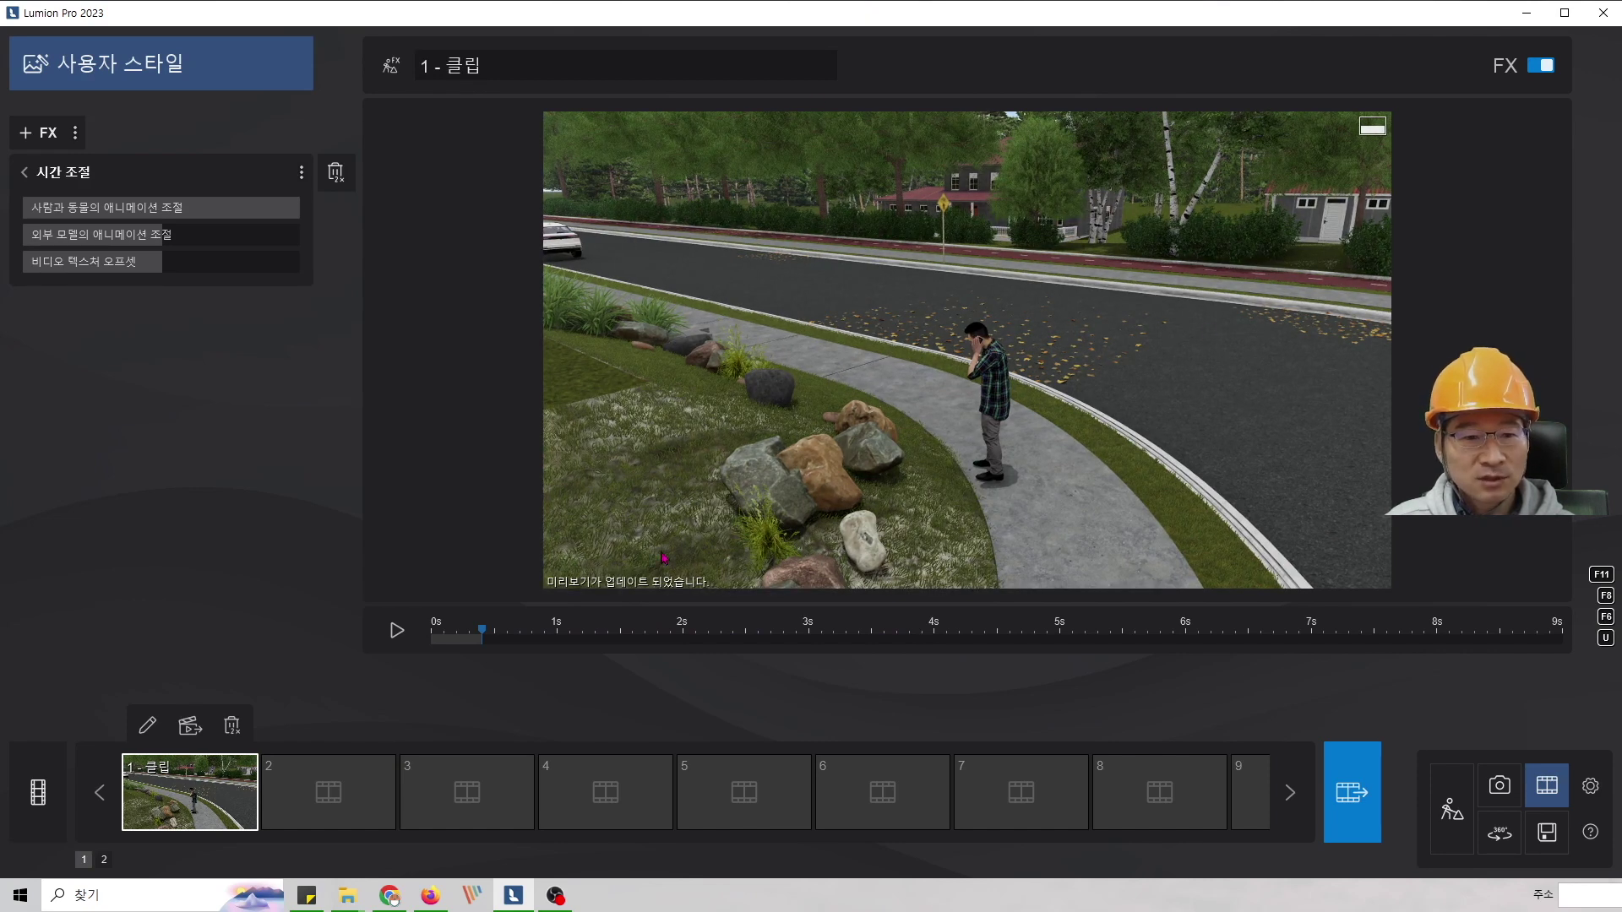
left_click(397, 631)
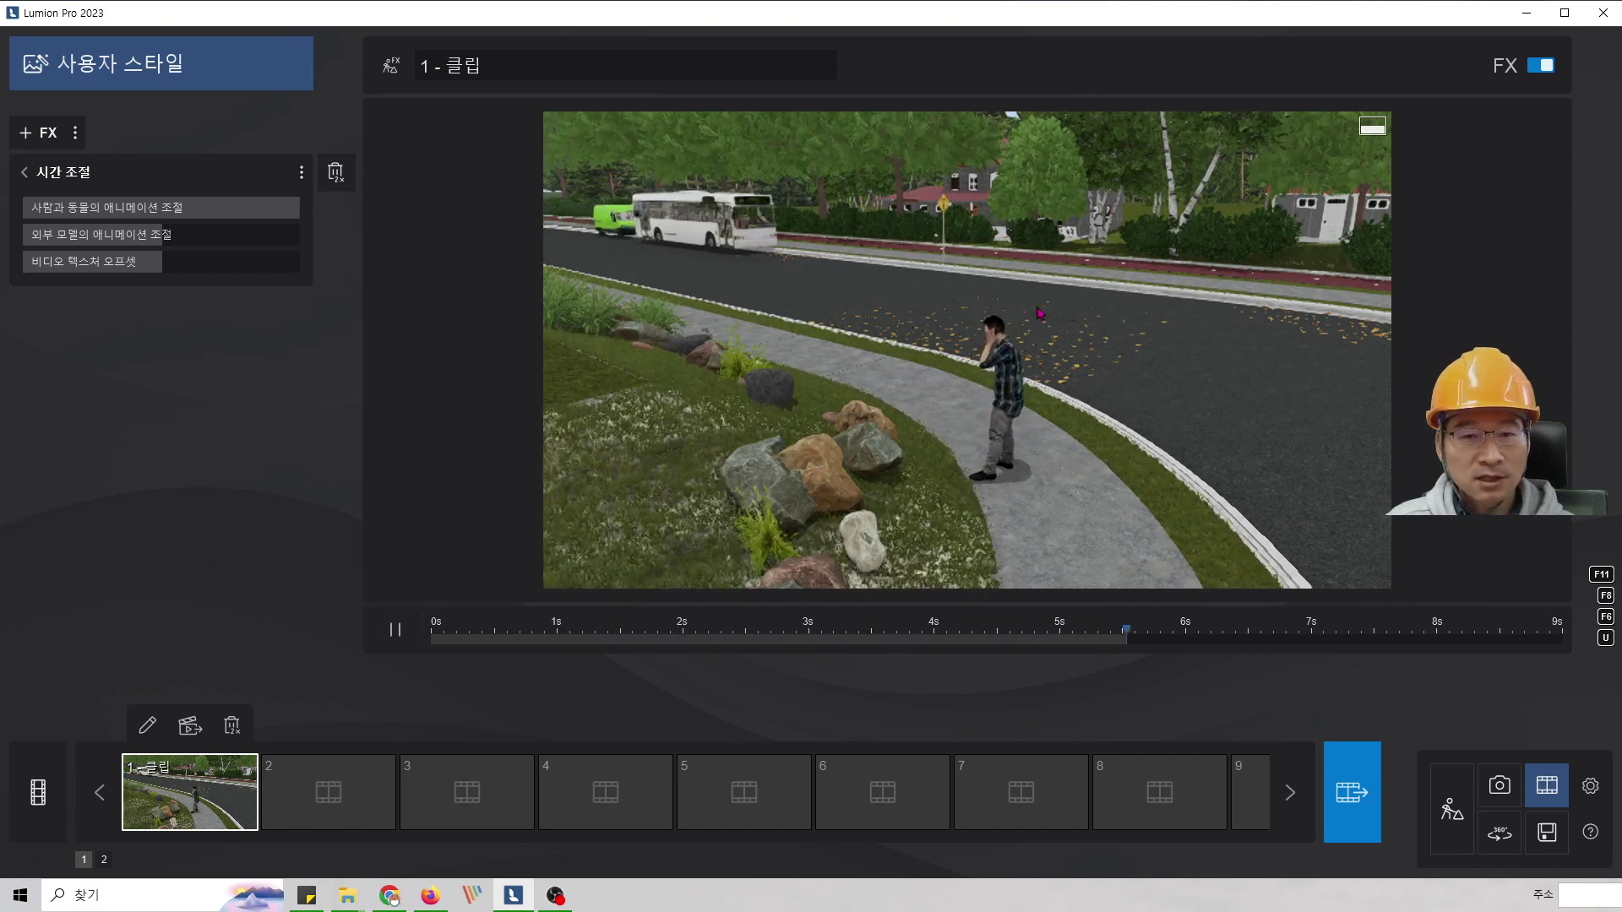
left_click(397, 630)
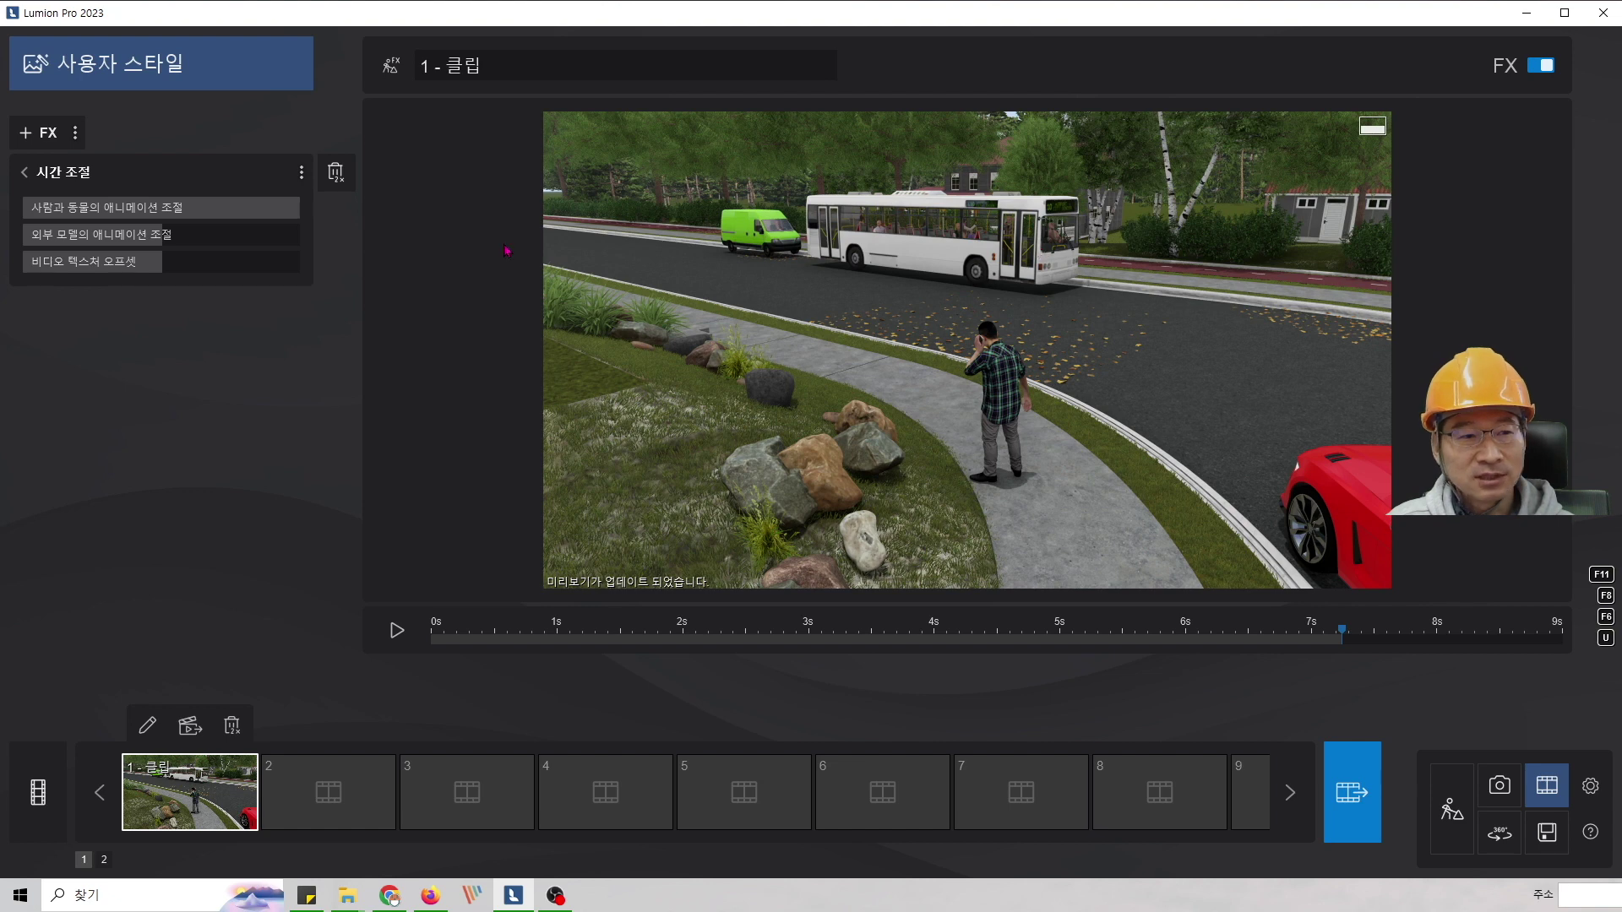
- Add the 모션 블러 effect to the clip and move the time position back to 0 s
left_click(26, 174)
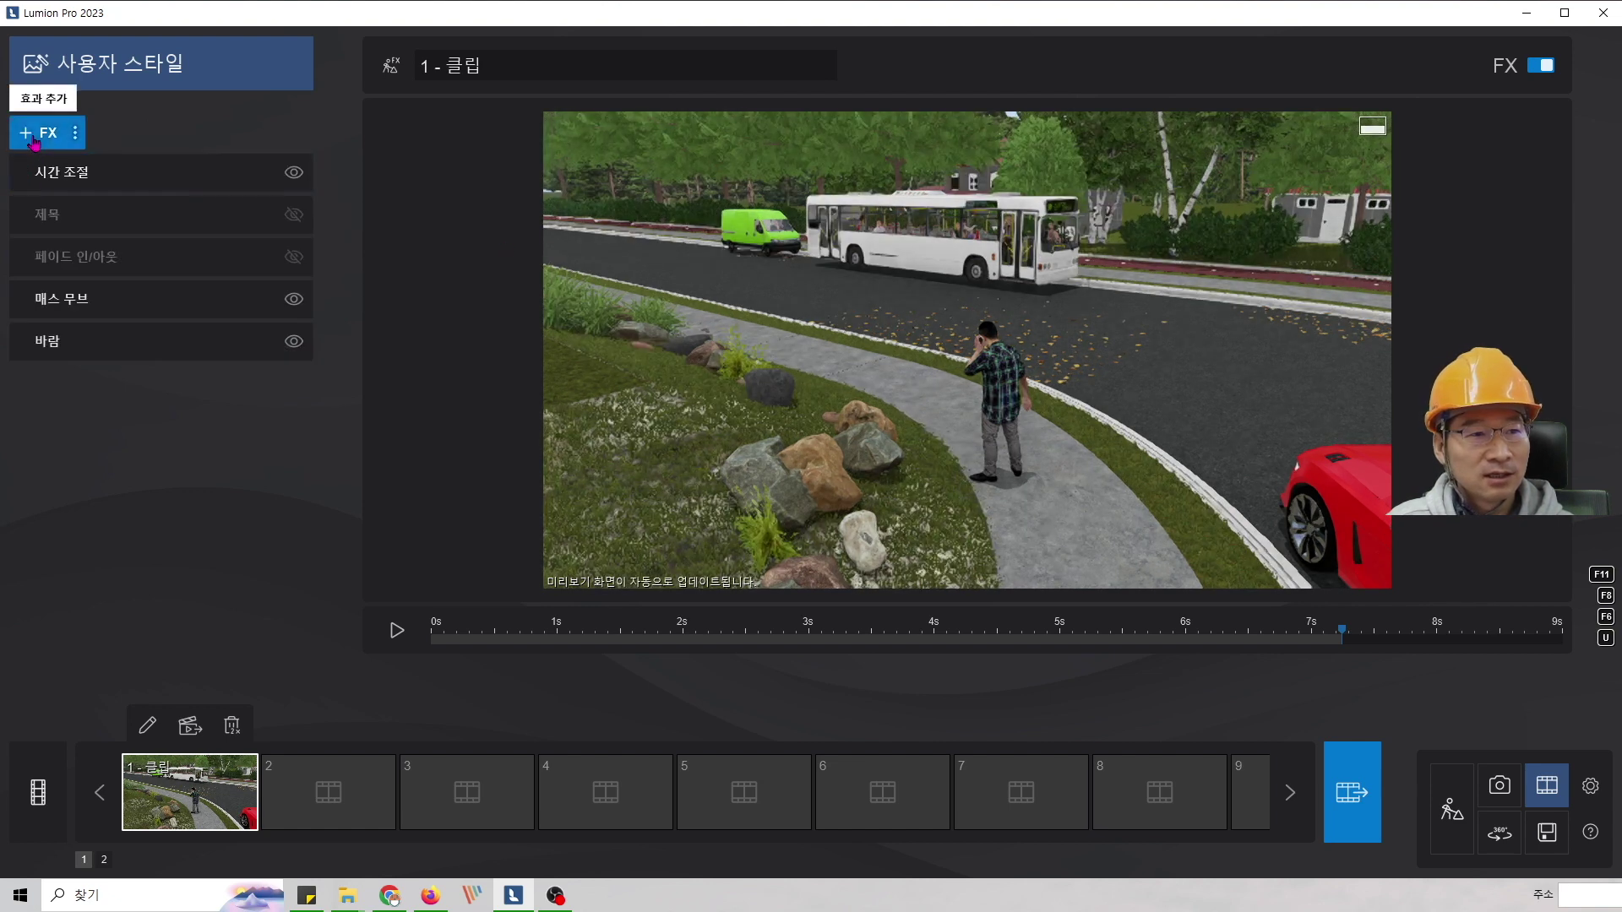
left_click(35, 135)
left_click(886, 543)
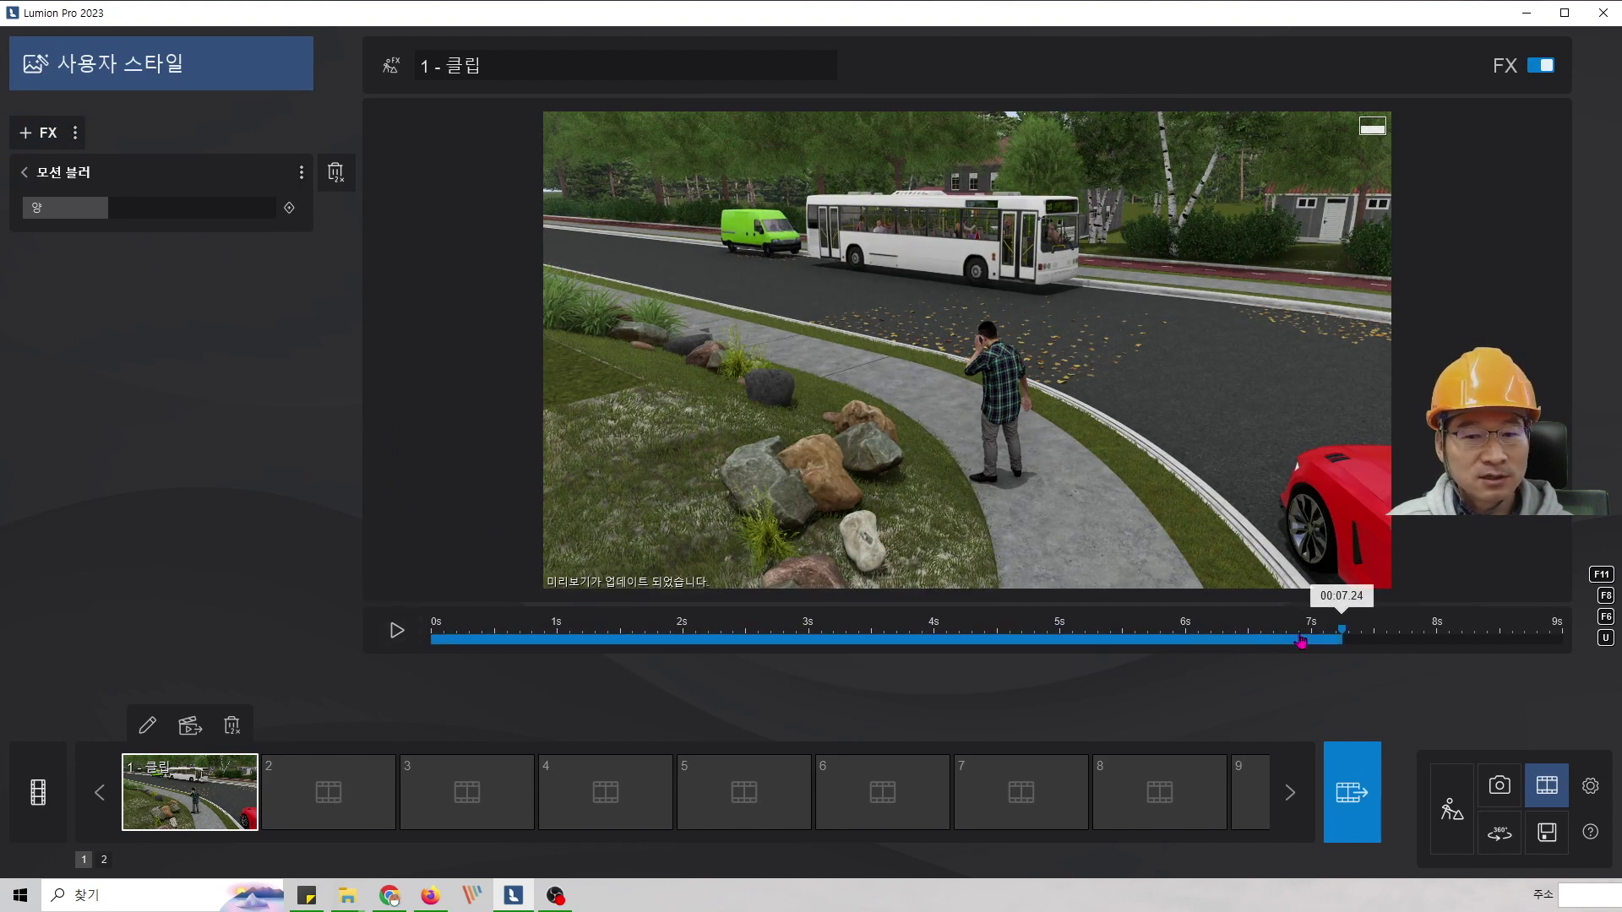
left_click_drag(1304, 635, 944, 572)
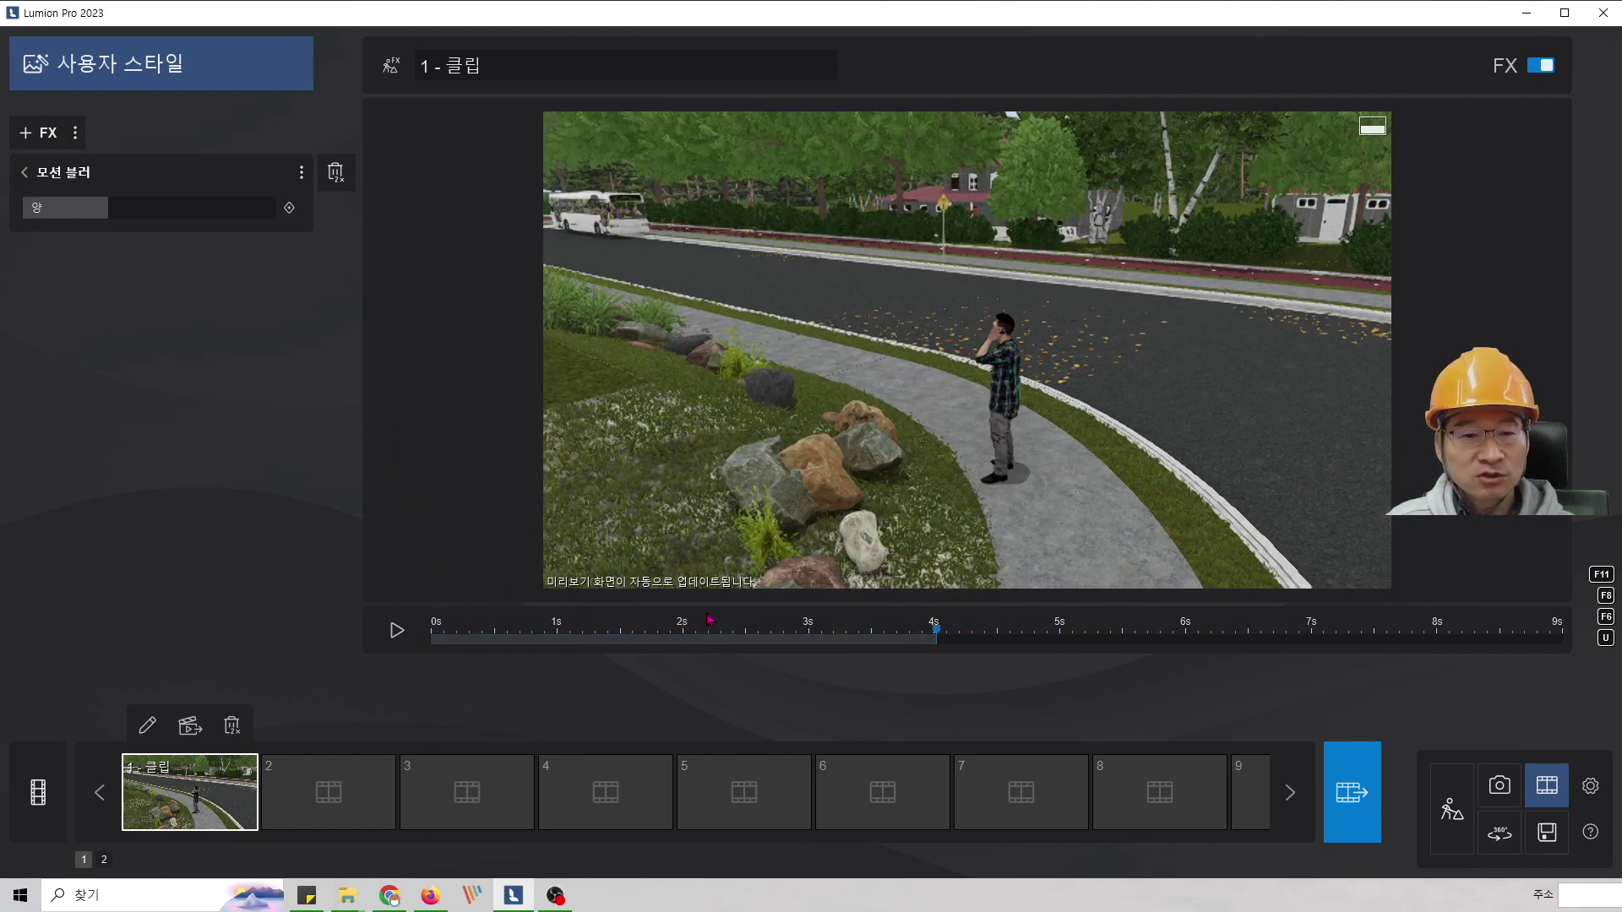
left_click_drag(898, 652, 426, 549)
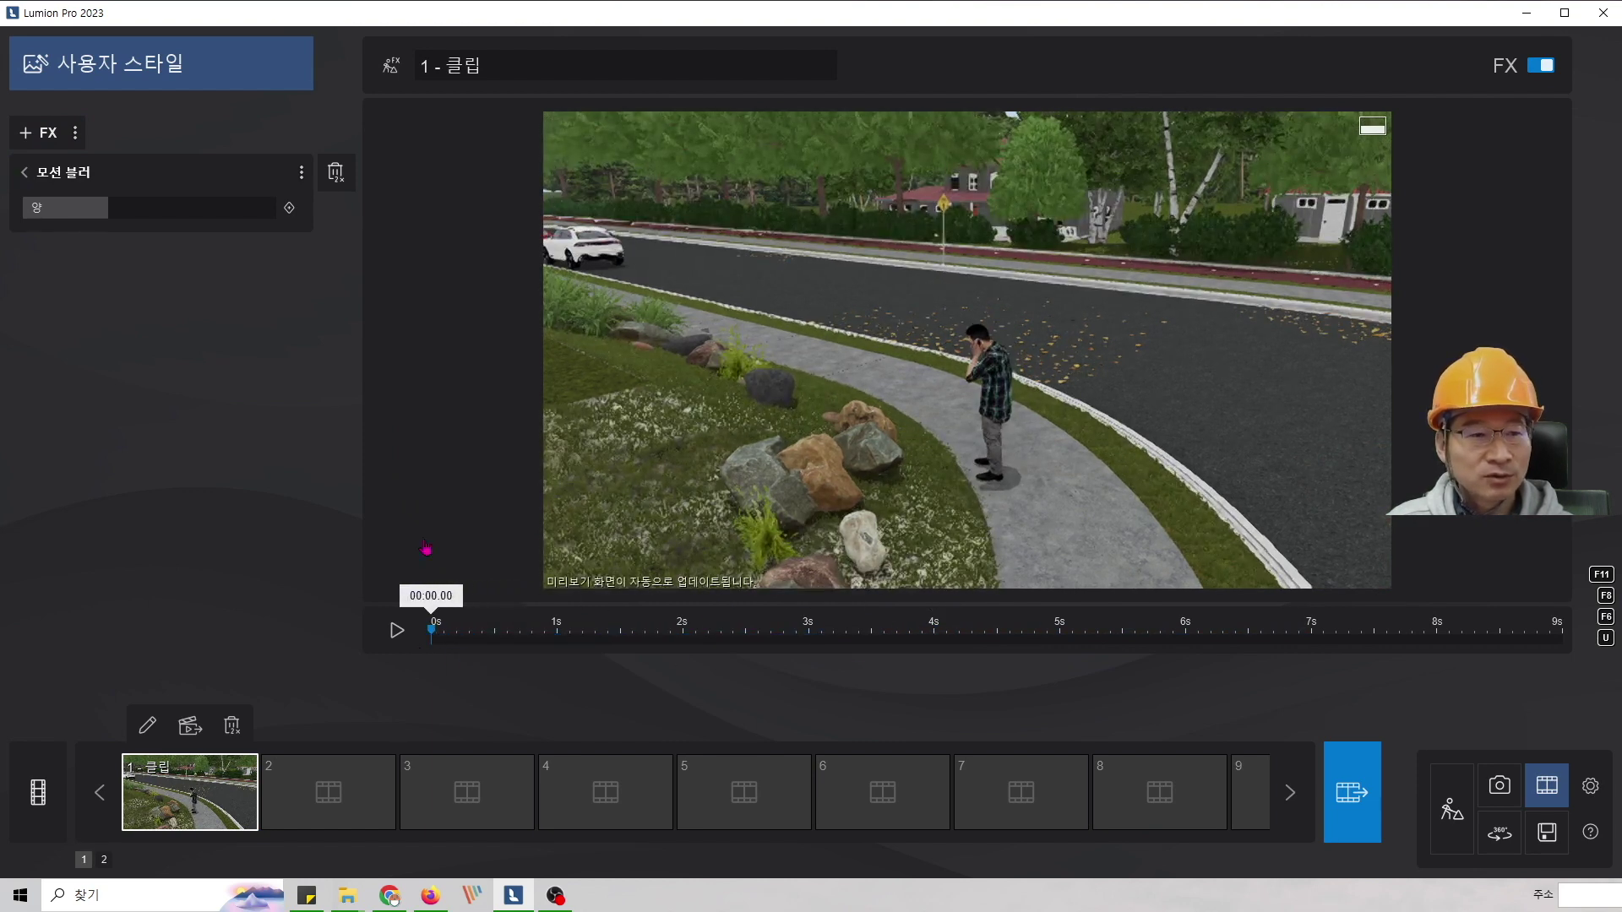
- Keyframe the motion blur amount at 2.60 at the clip's start and at its maximum at 9 s, and preview the clip
left_click(288, 208)
left_click_drag(98, 209, 206, 212)
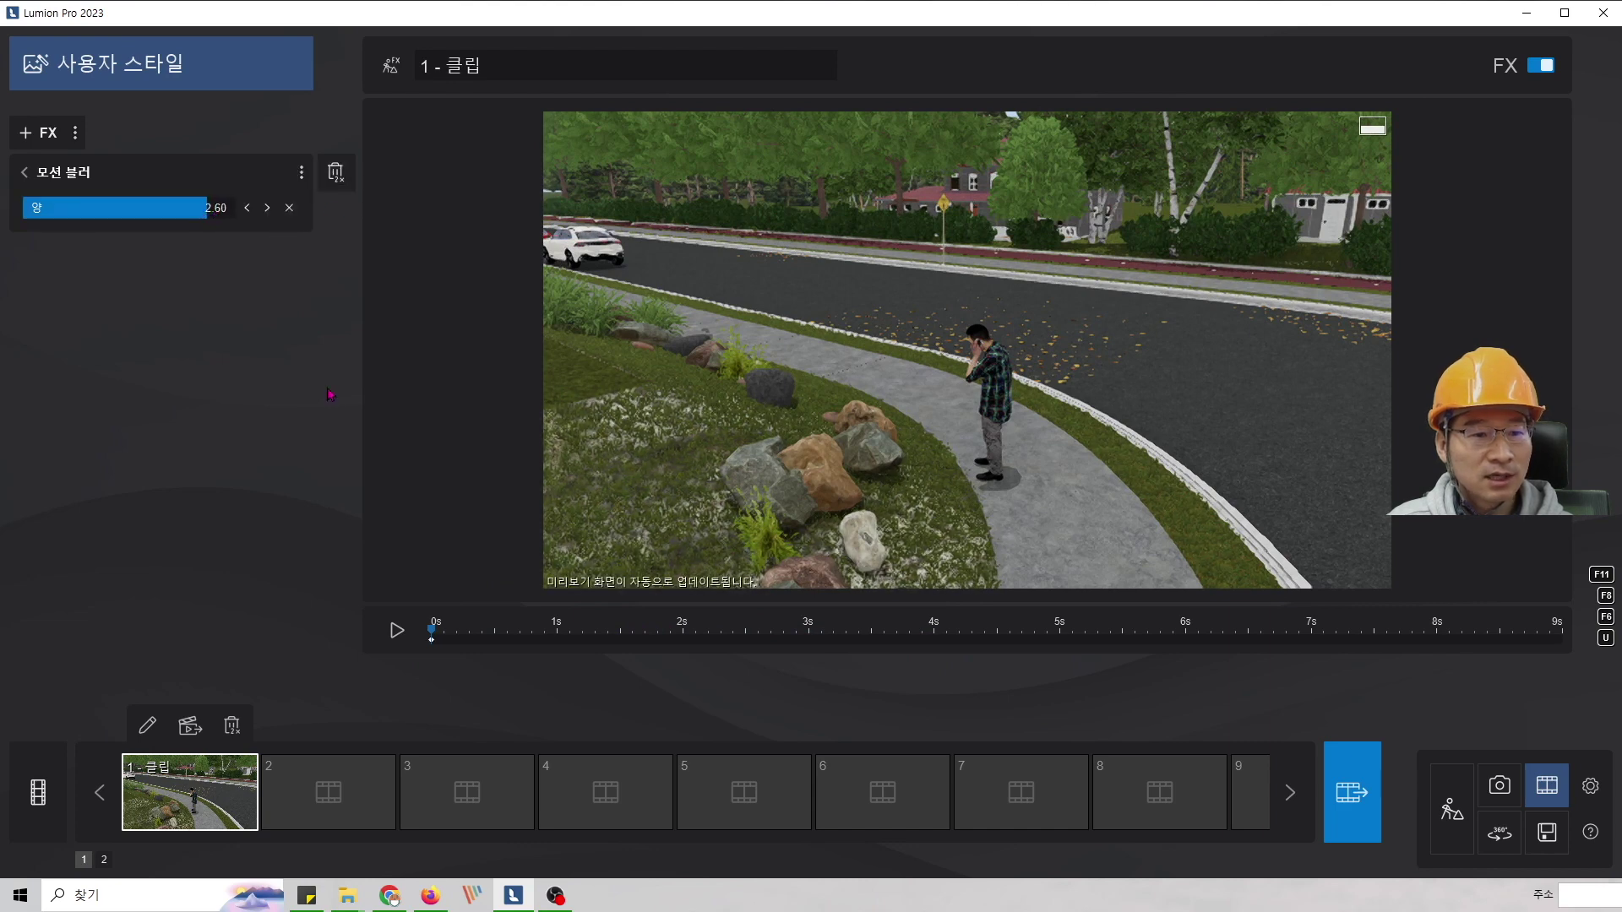
left_click_drag(432, 639, 1561, 640)
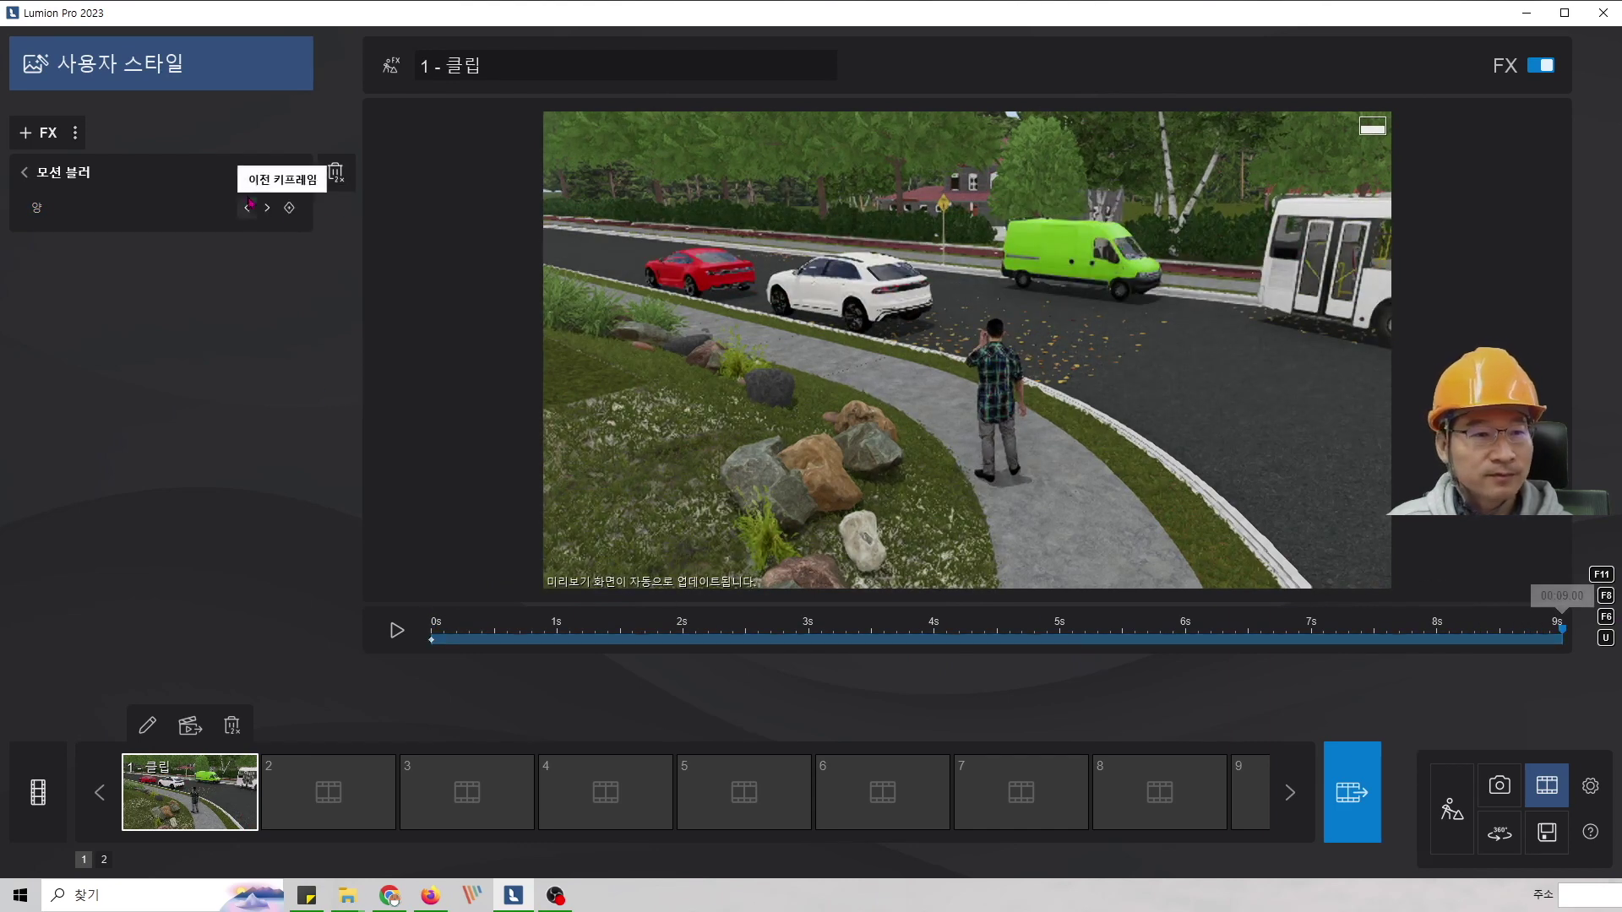
left_click(289, 208)
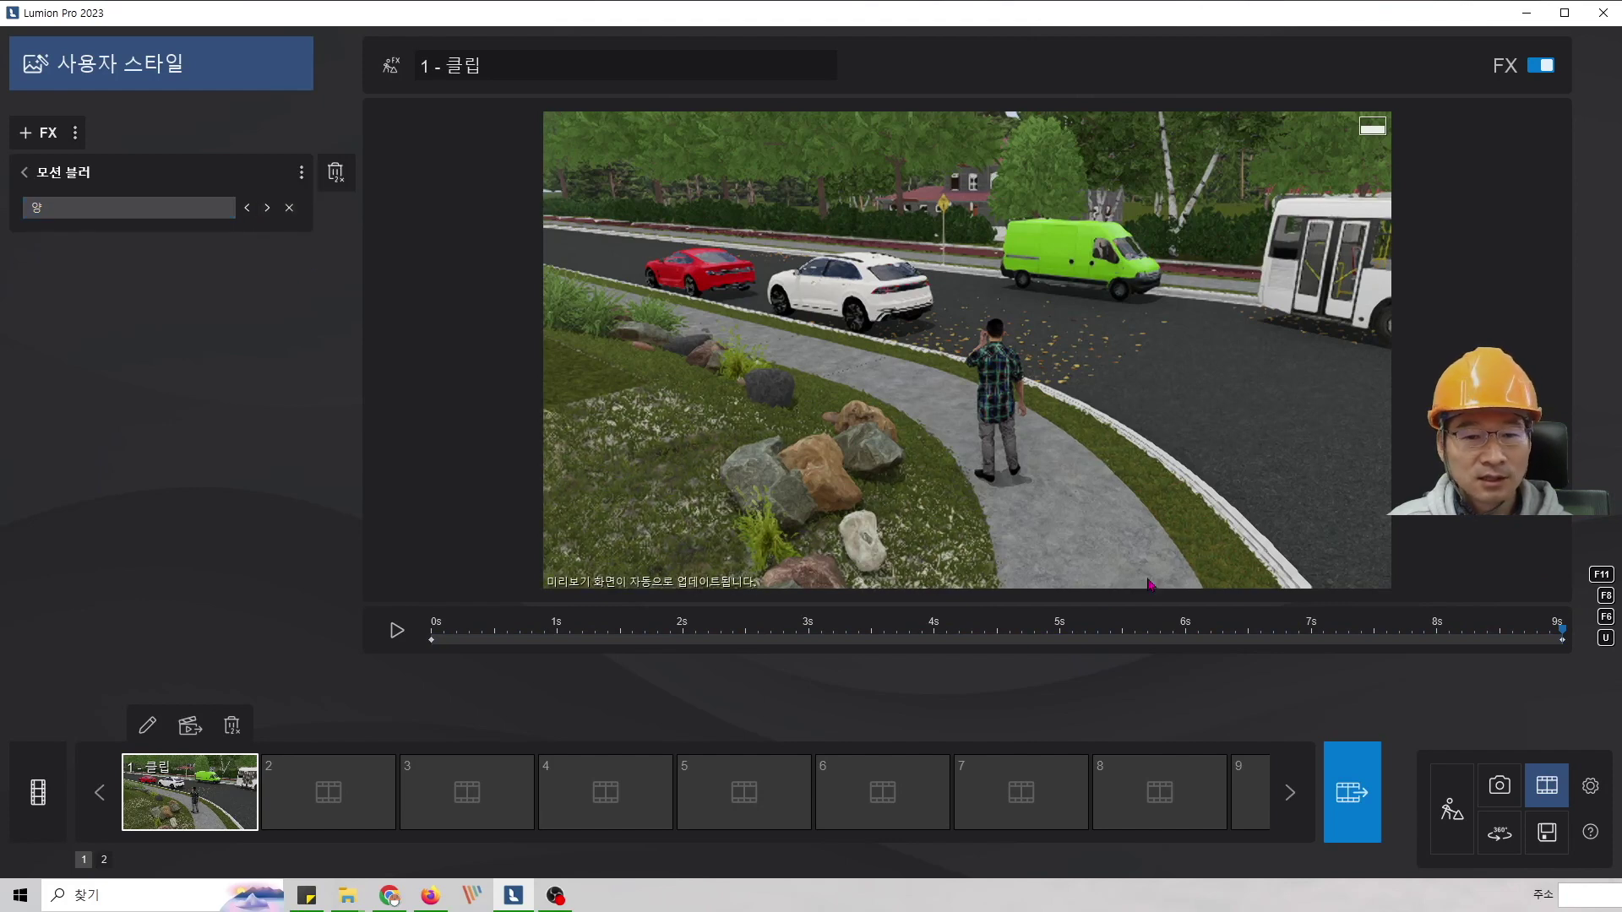
left_click(394, 628)
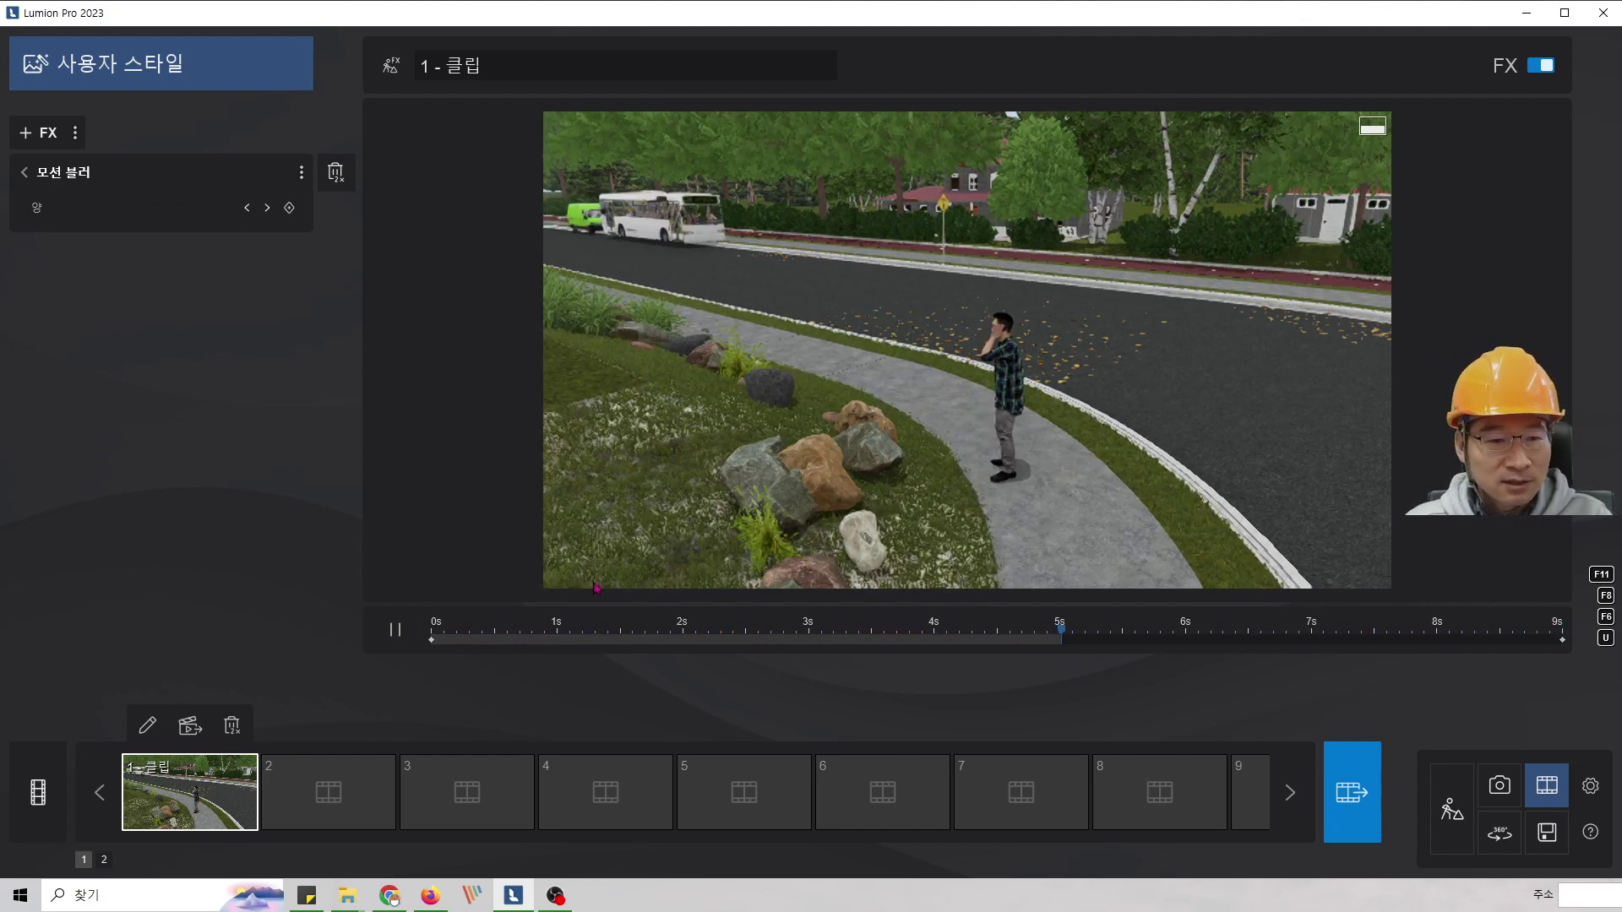
left_click(396, 630)
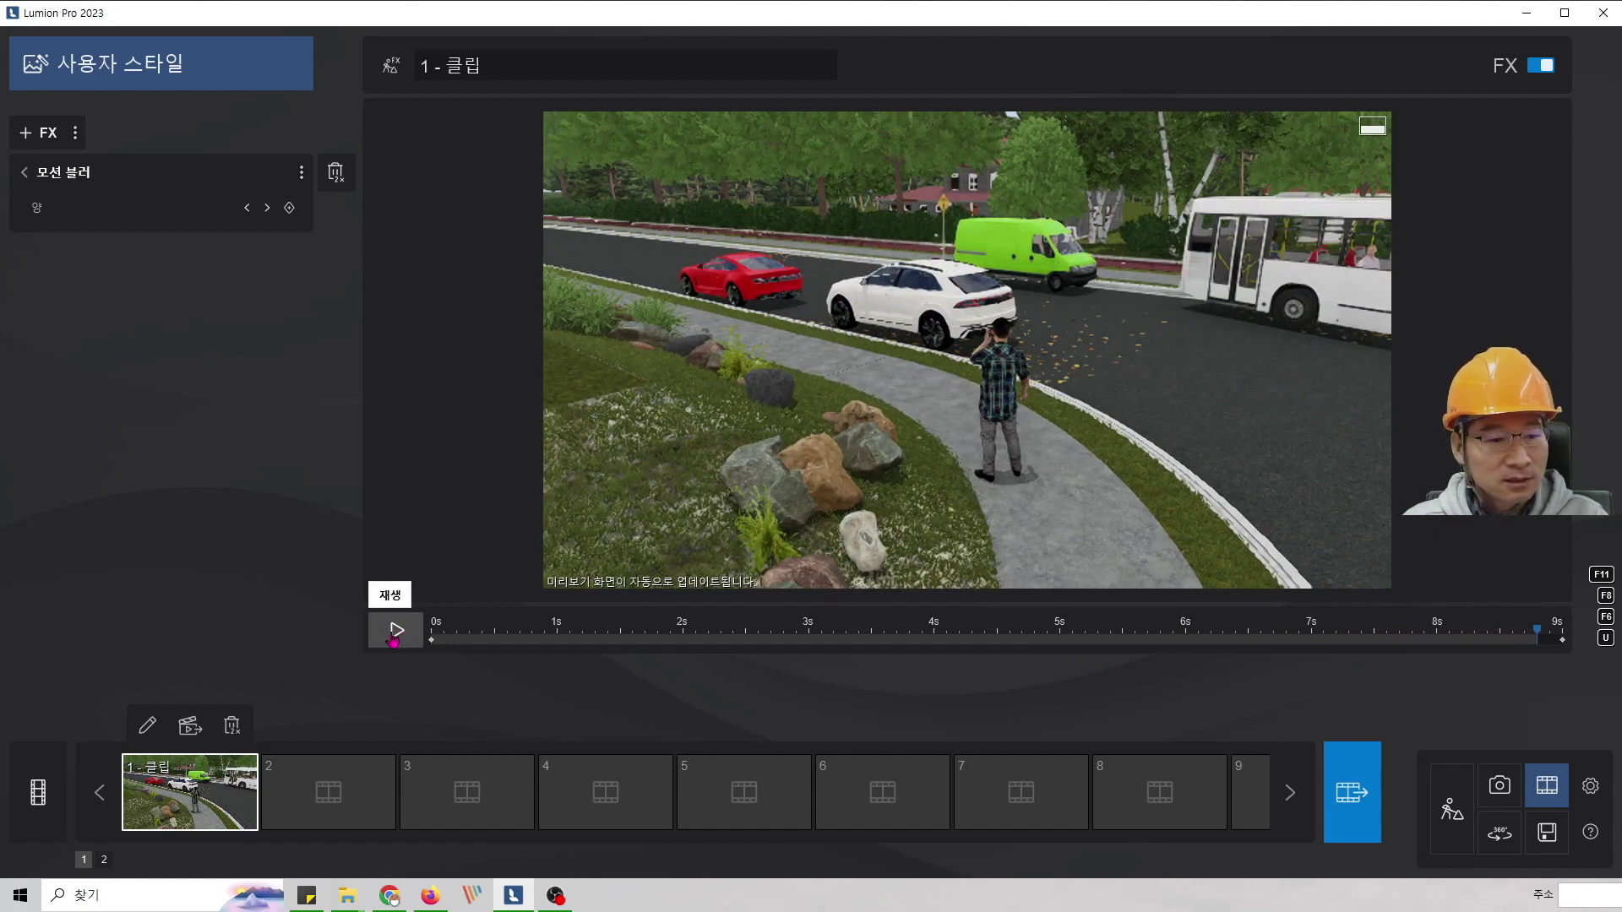
- Render the current clip as an MP4 named motionblur on the Desktop, at three-star quality, 30 fps and 640x360
left_click(190, 725)
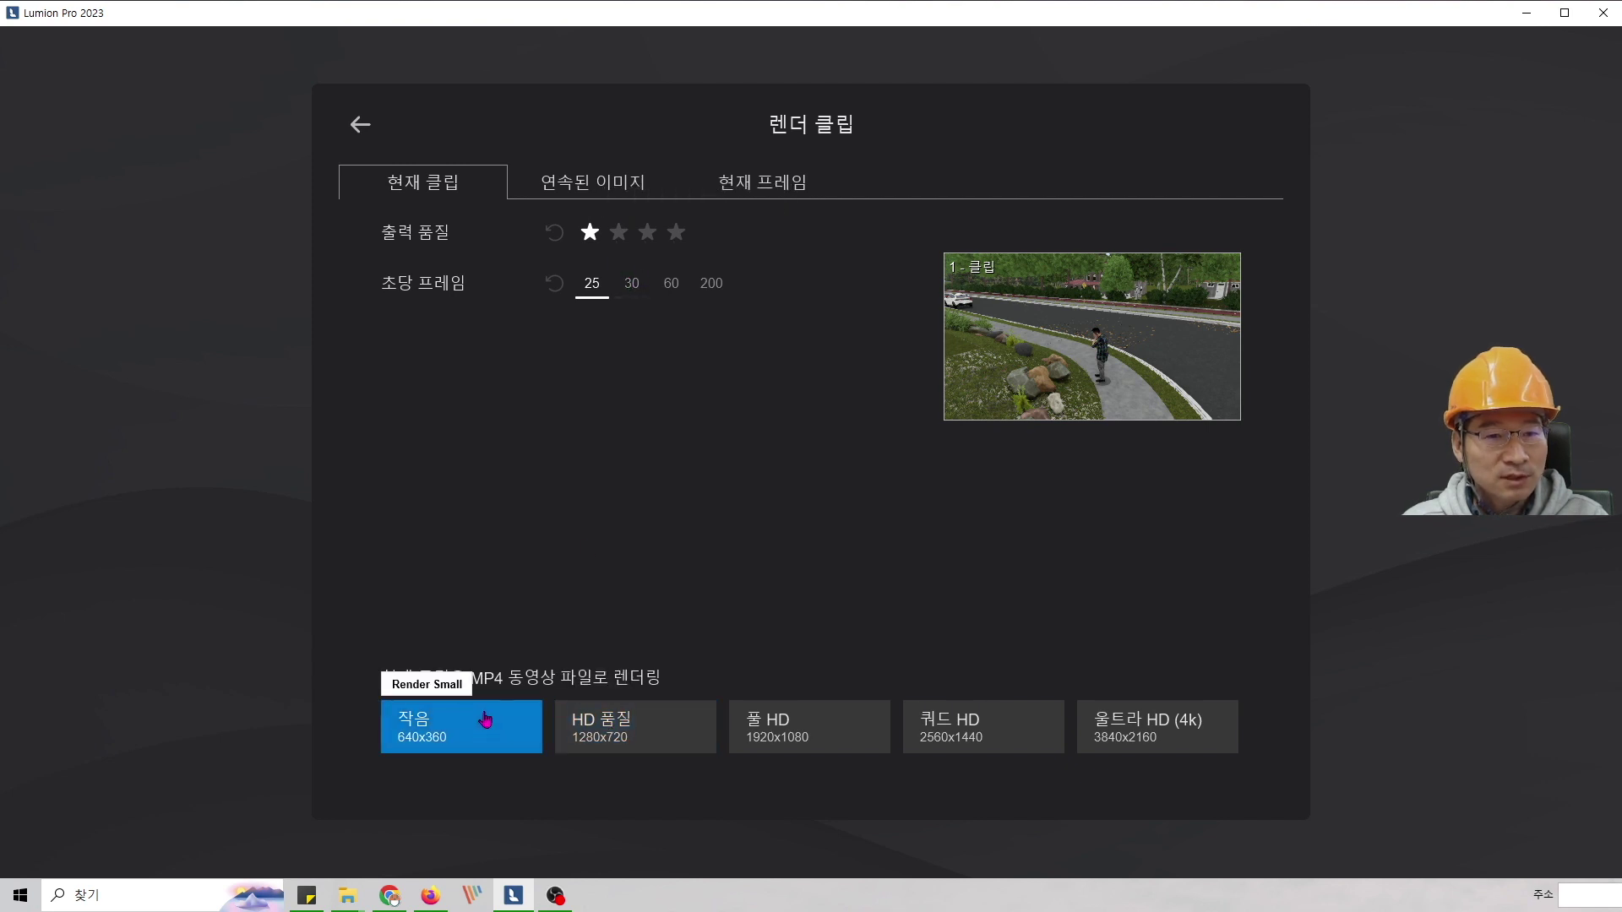
left_click(650, 236)
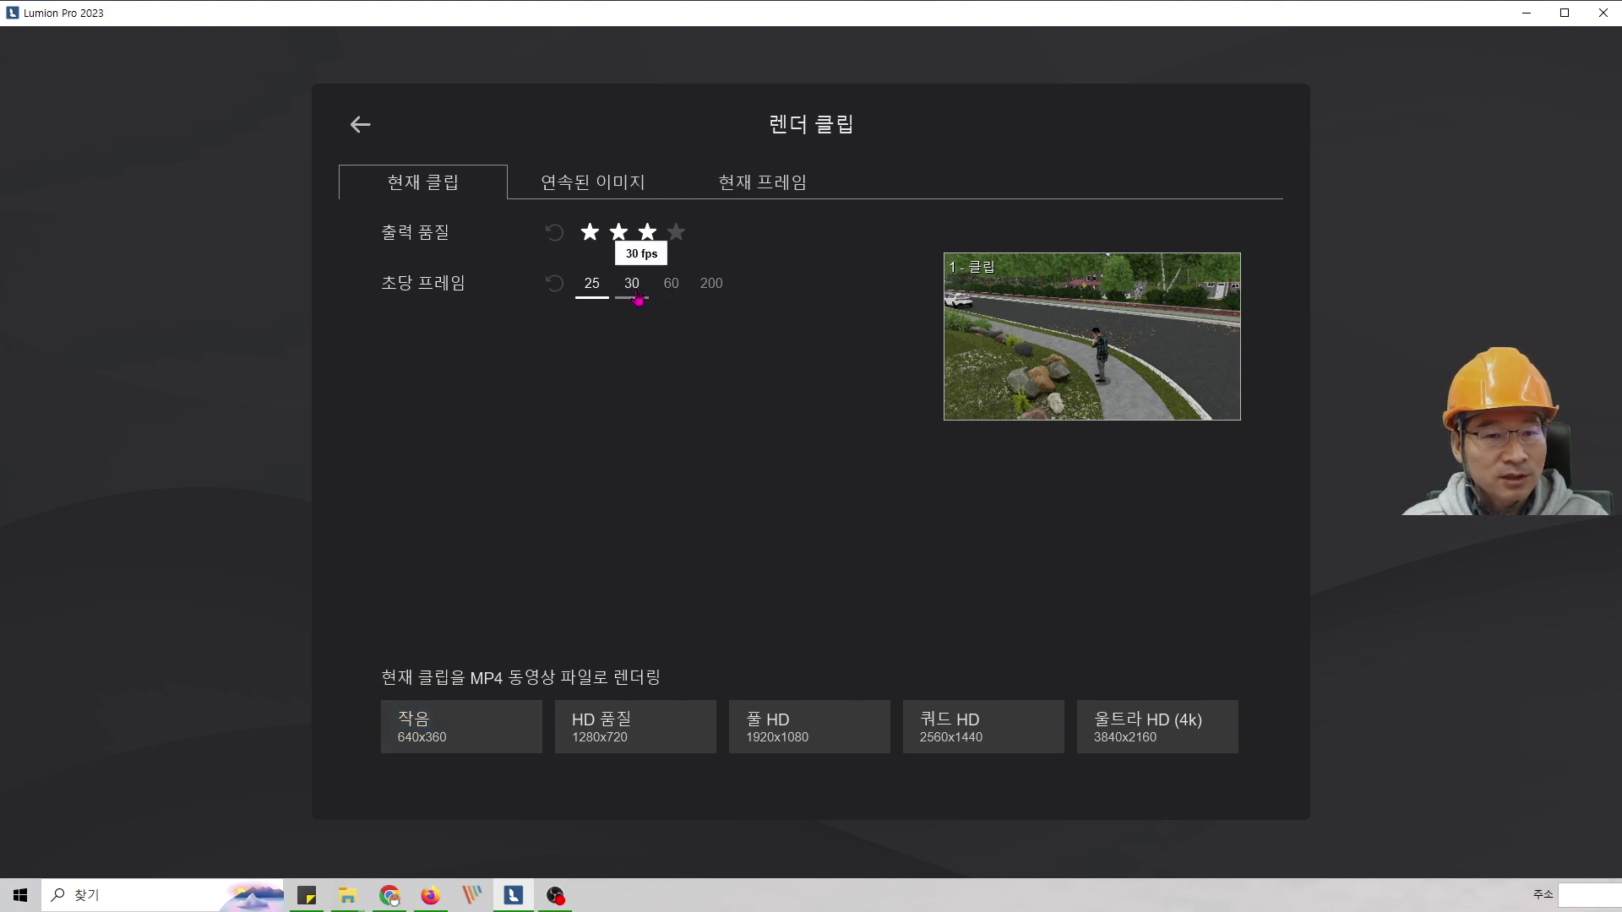
left_click(634, 287)
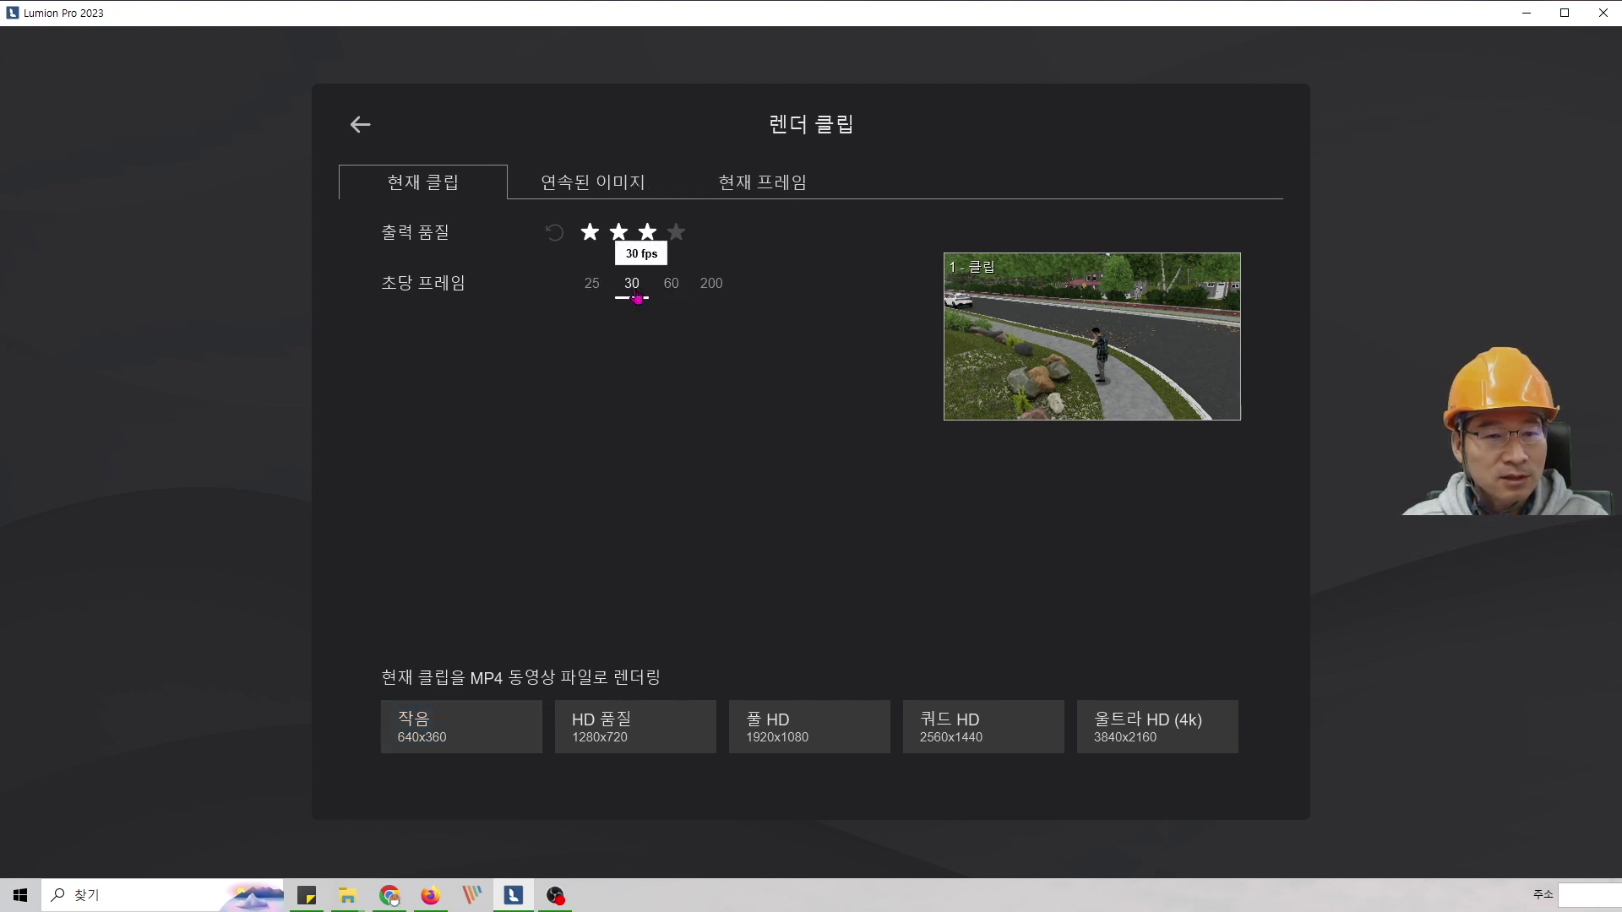
left_click(472, 722)
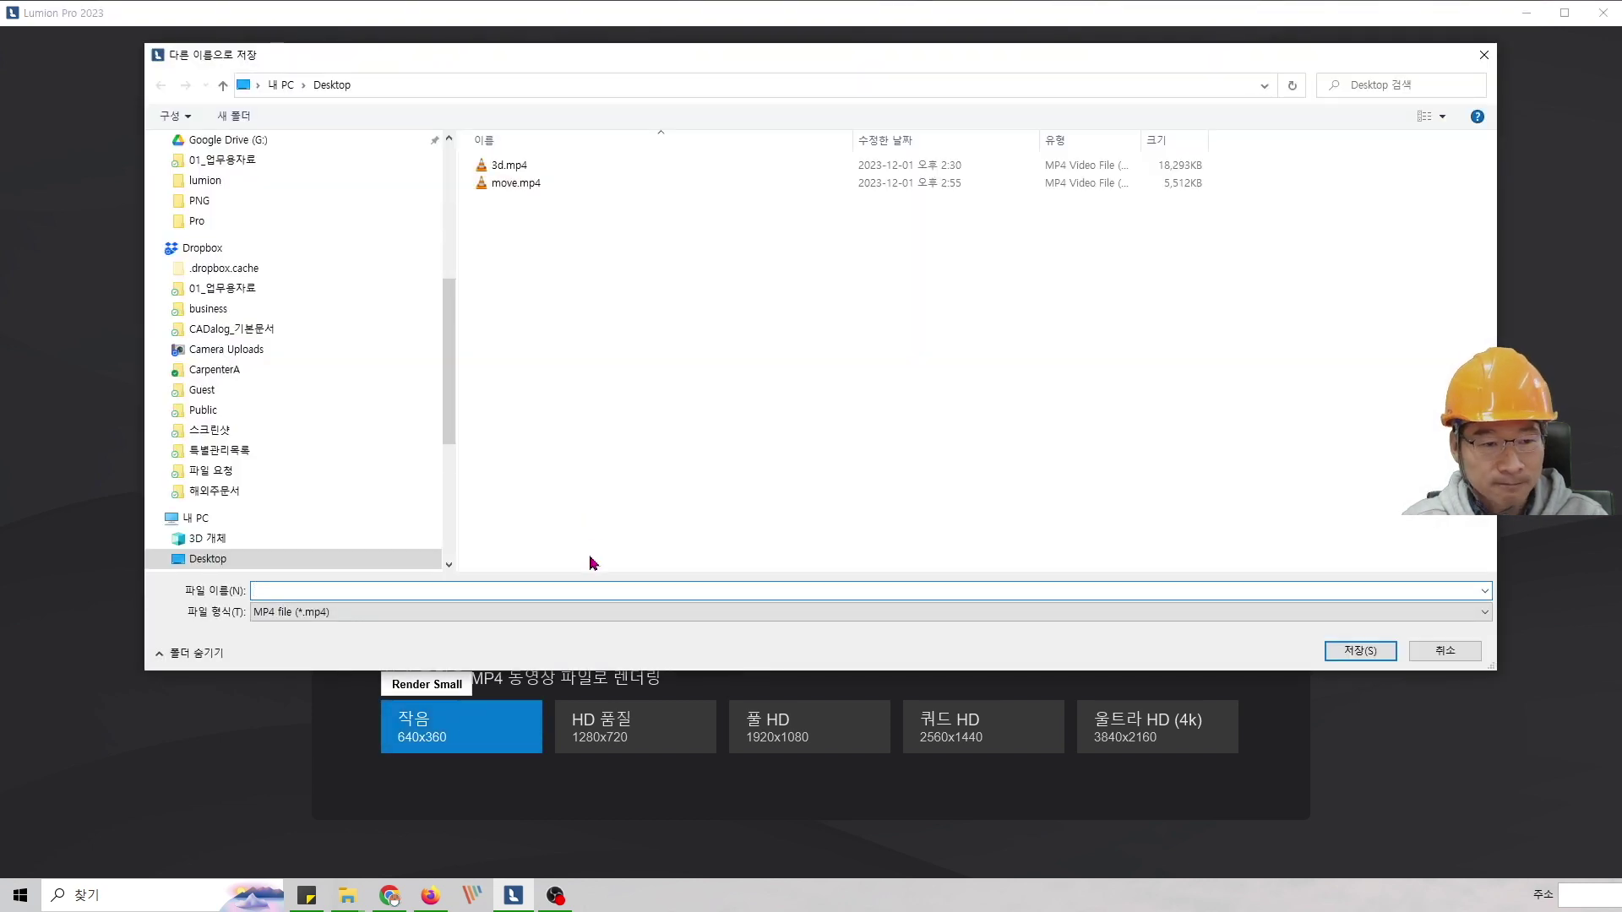
type("motionblur")
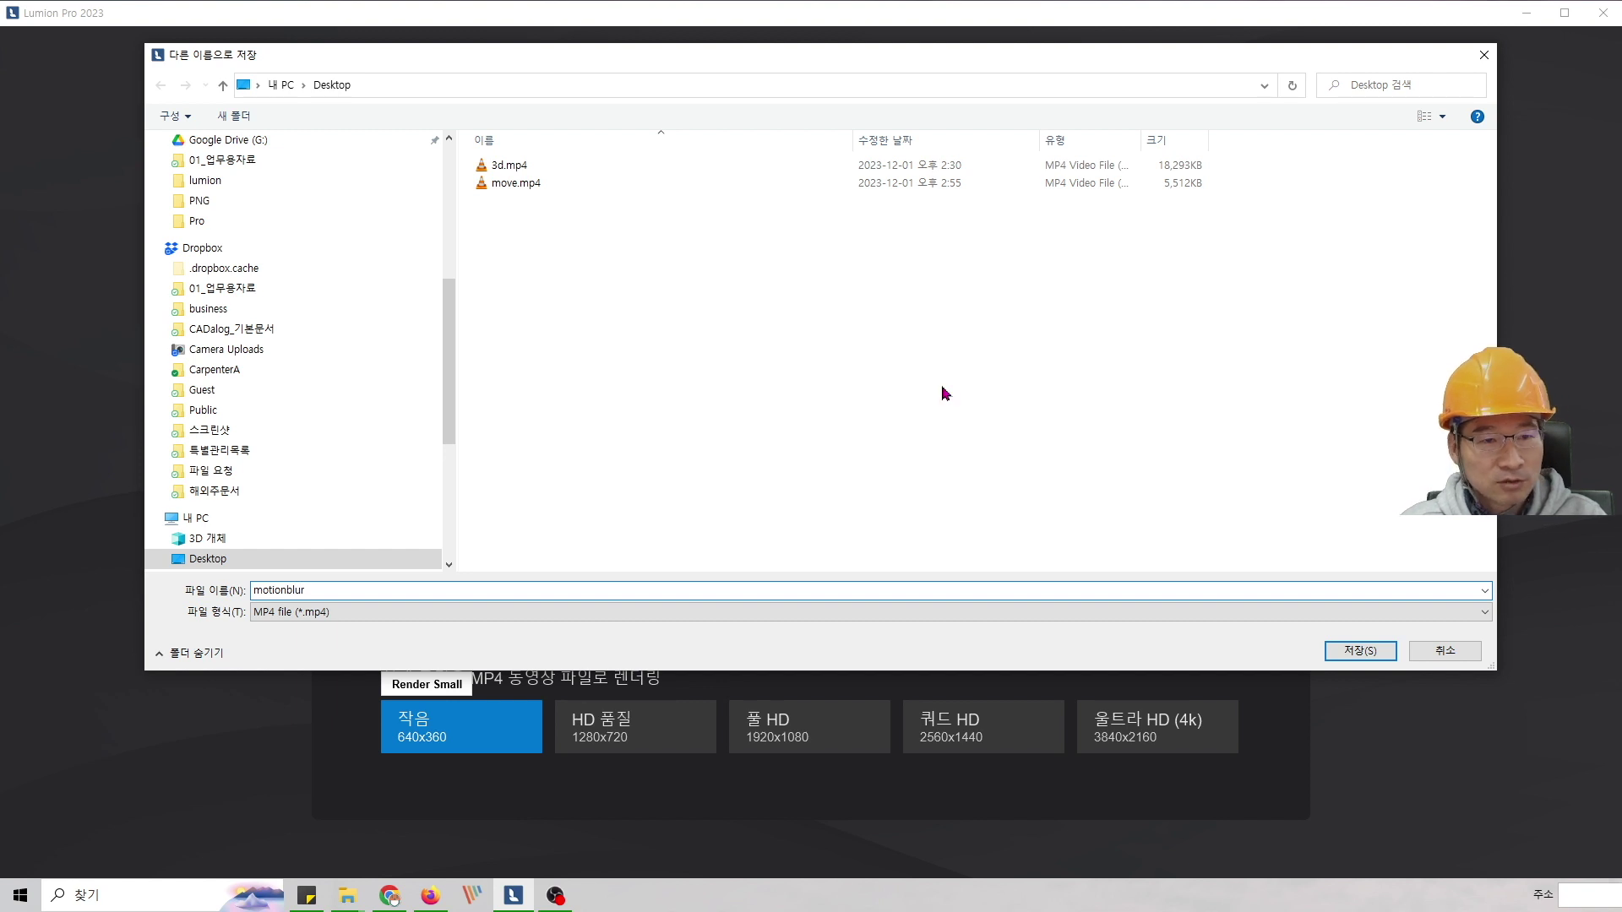
left_click(1356, 652)
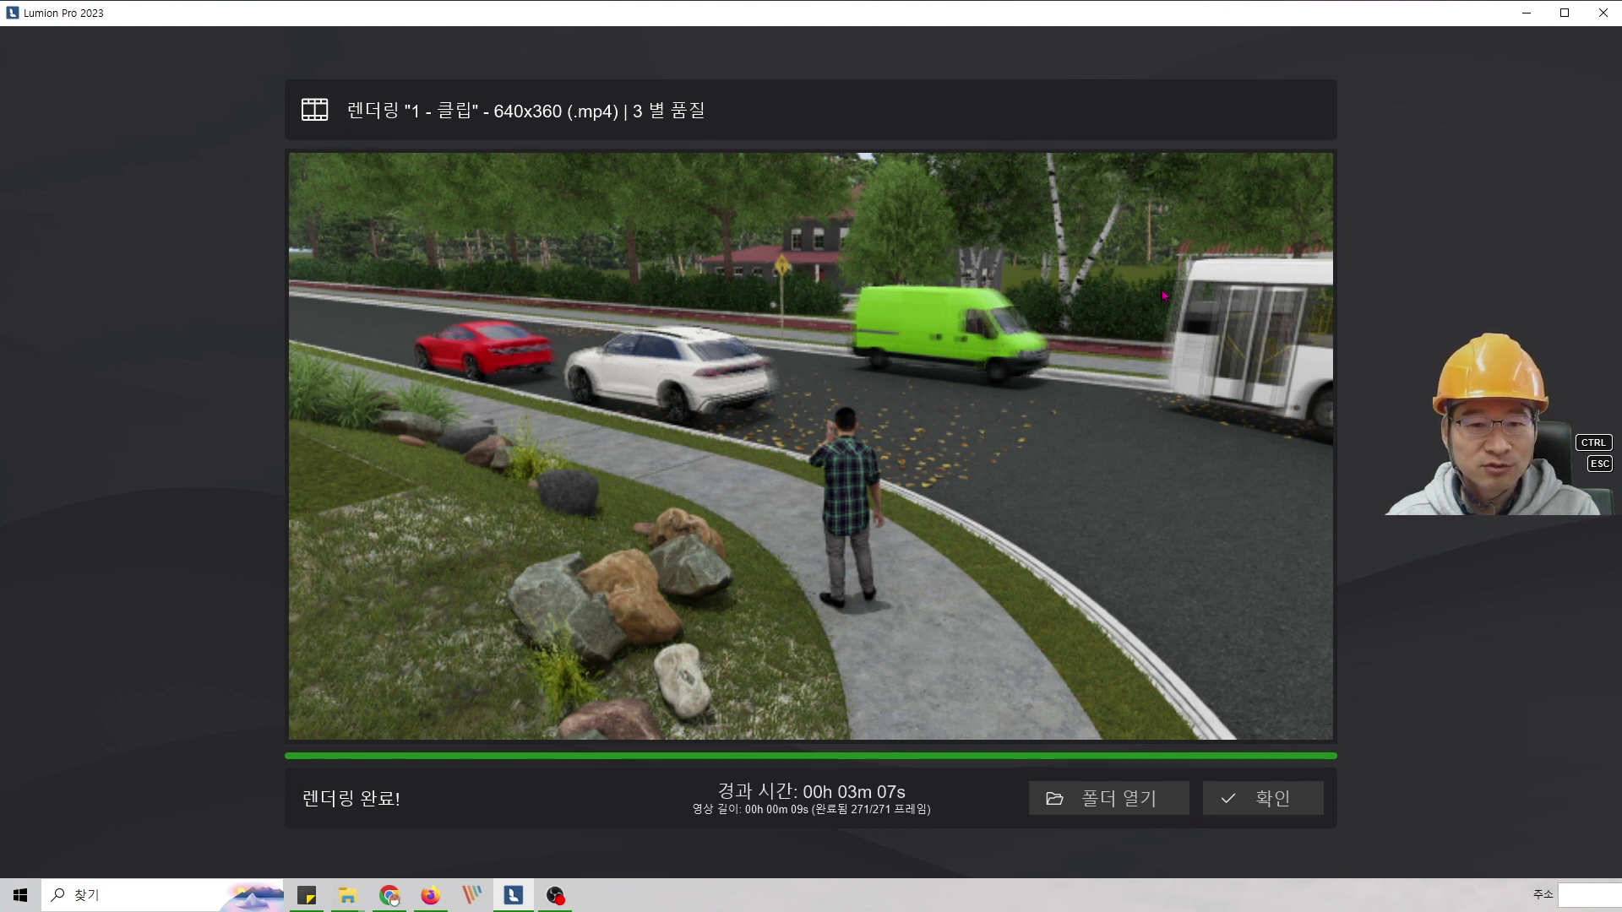
- Play and scrub the rendered motionblur.mp4 to examine the vehicles' motion blur, and return to the clip's effects
left_click(1147, 799)
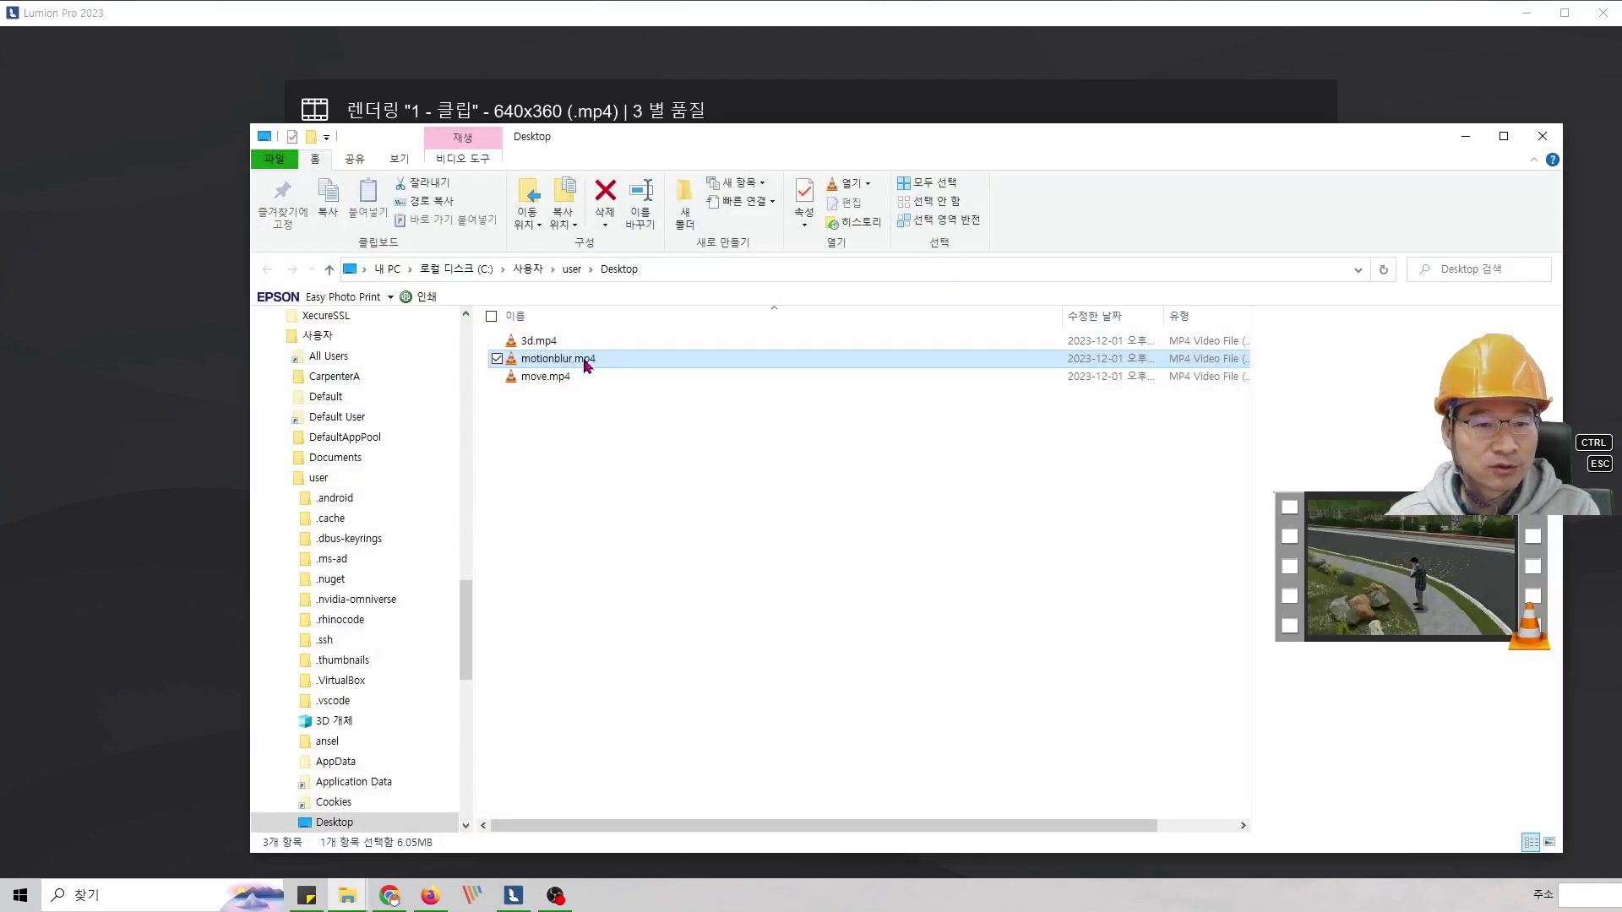
double_click(586, 364)
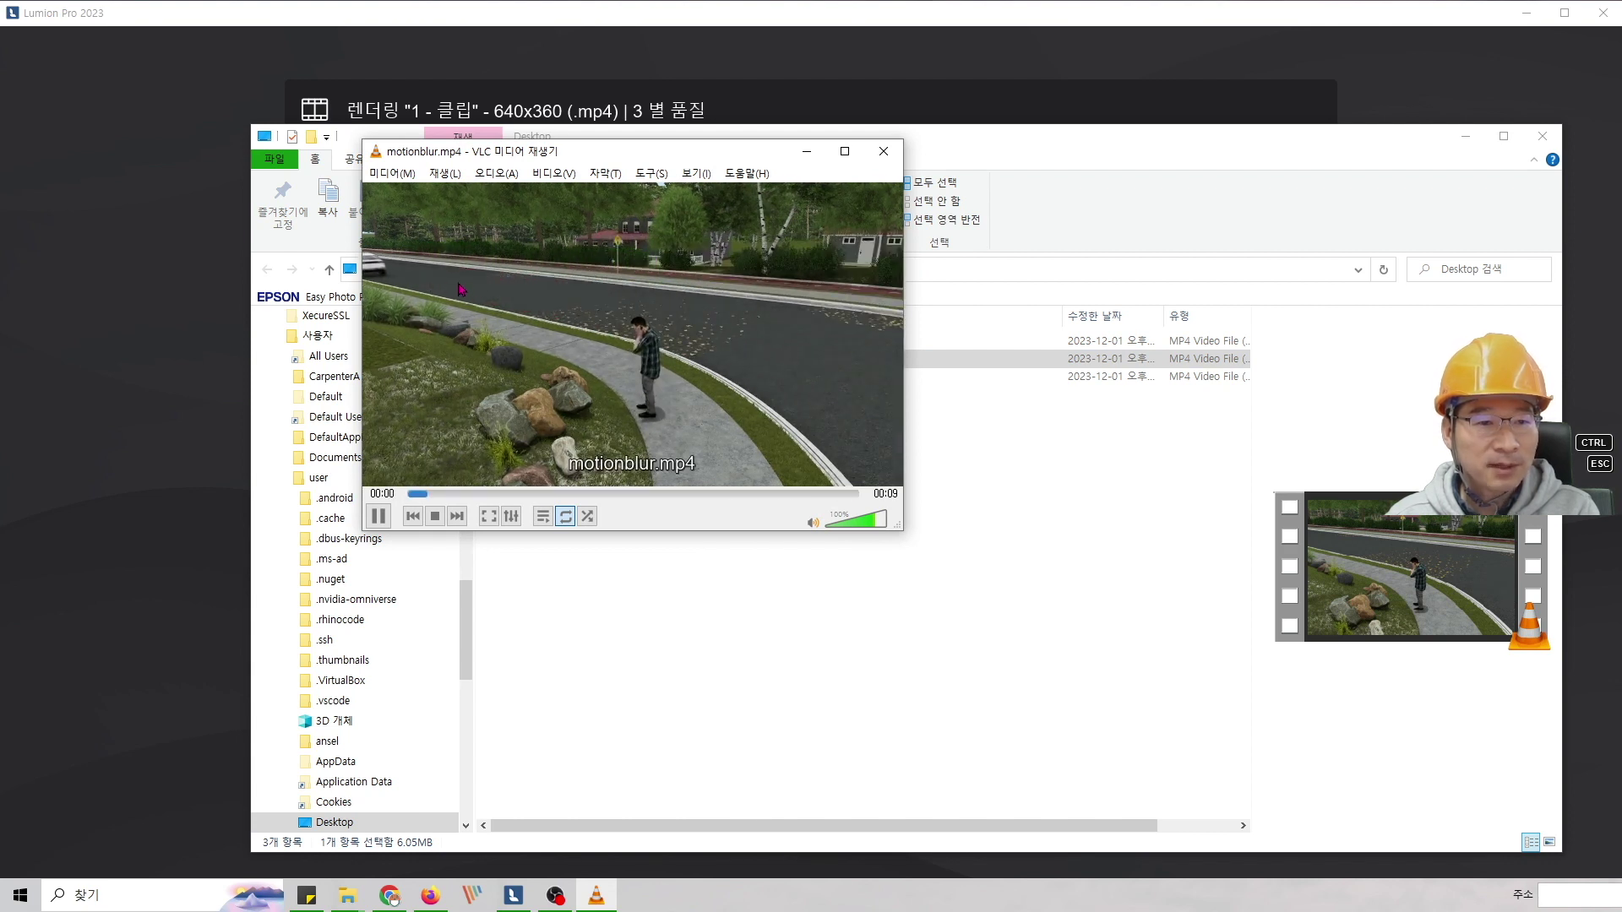
left_click(795, 493)
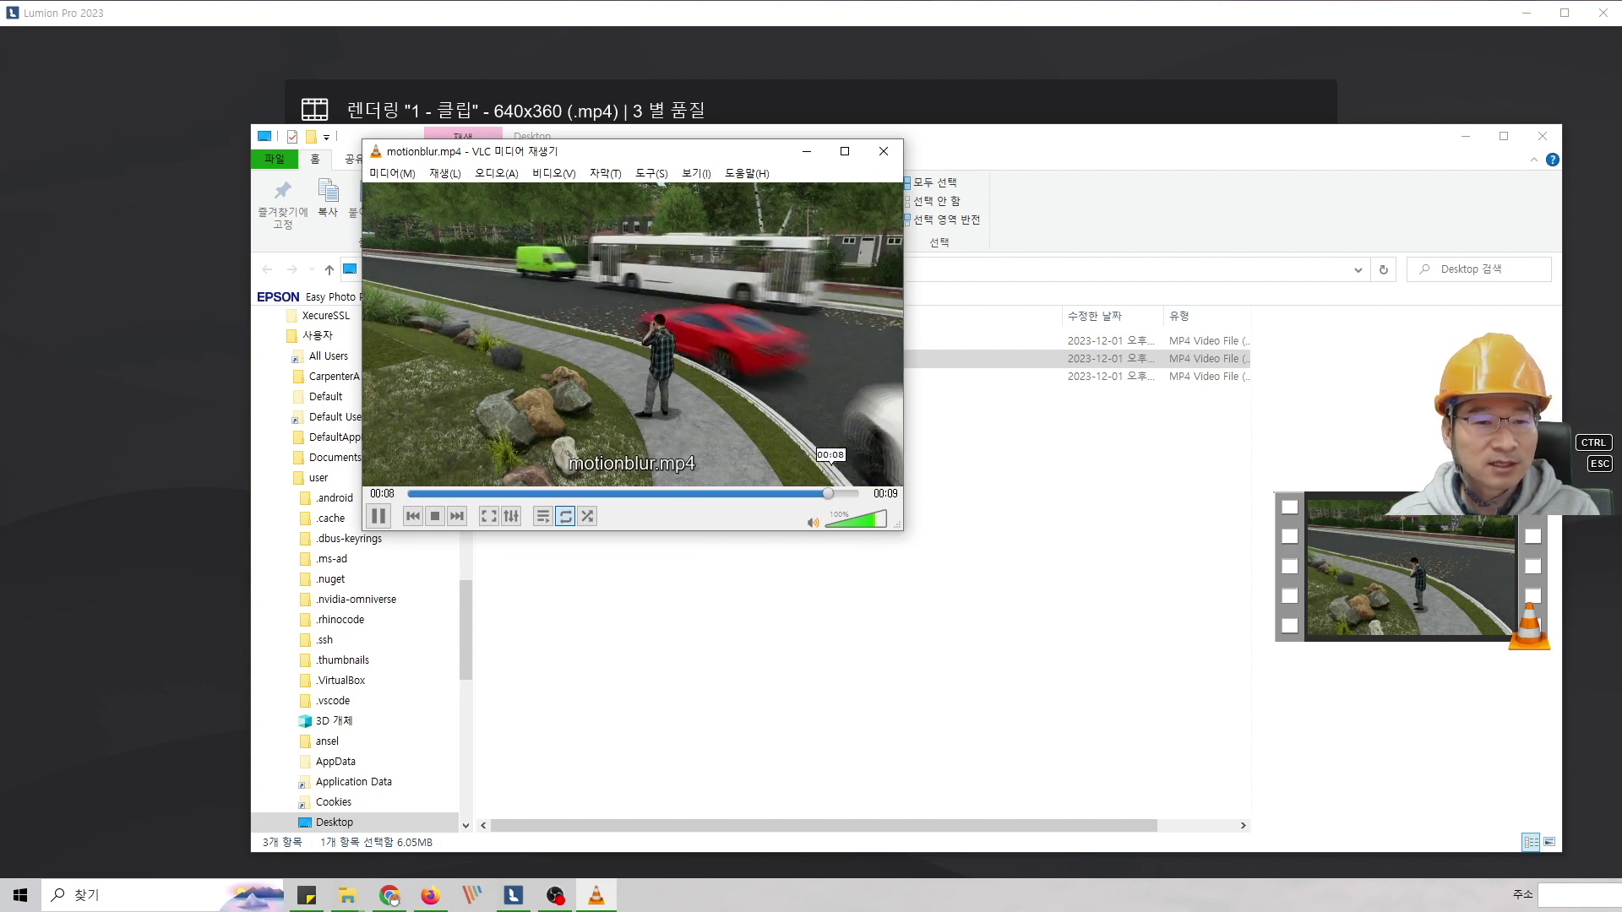
left_click(378, 517)
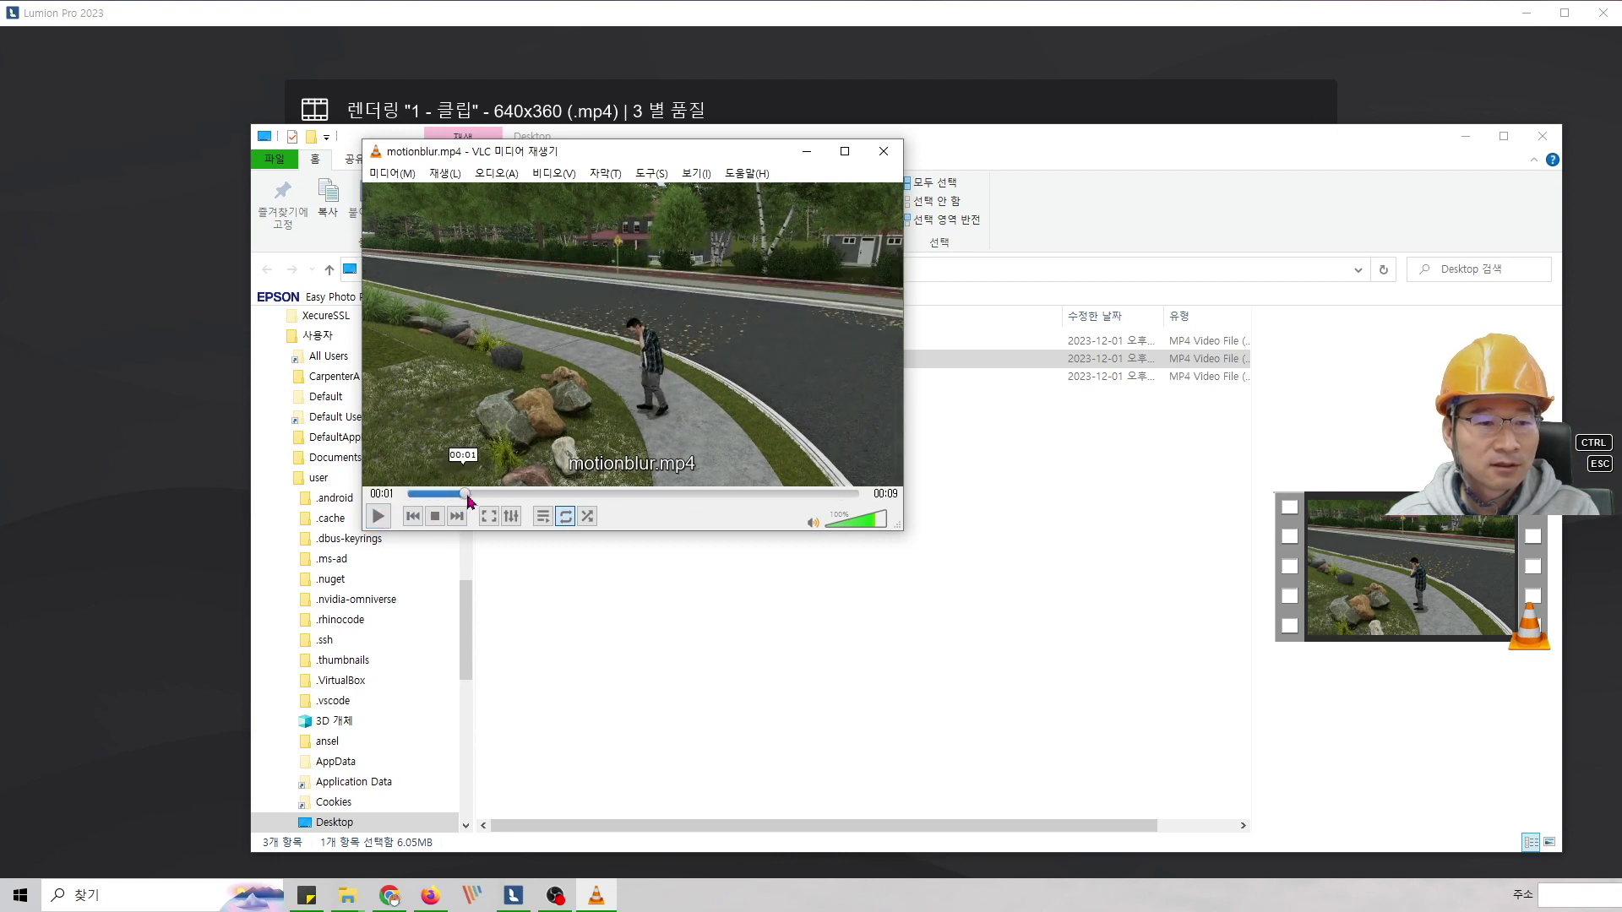
left_click_drag(463, 494, 831, 497)
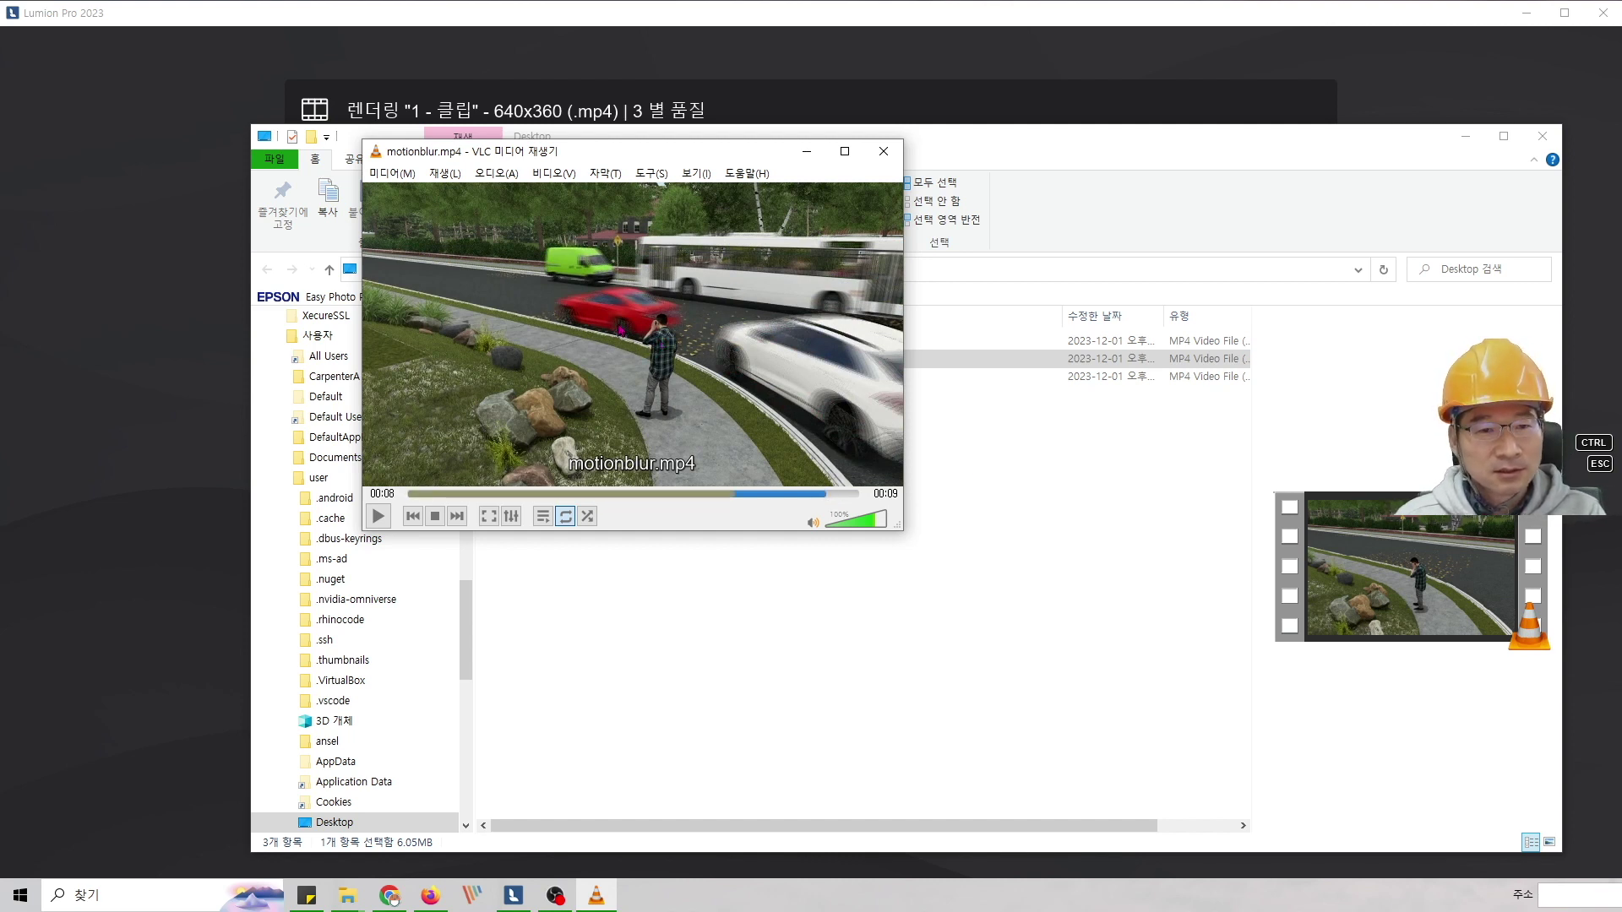
left_click(1466, 136)
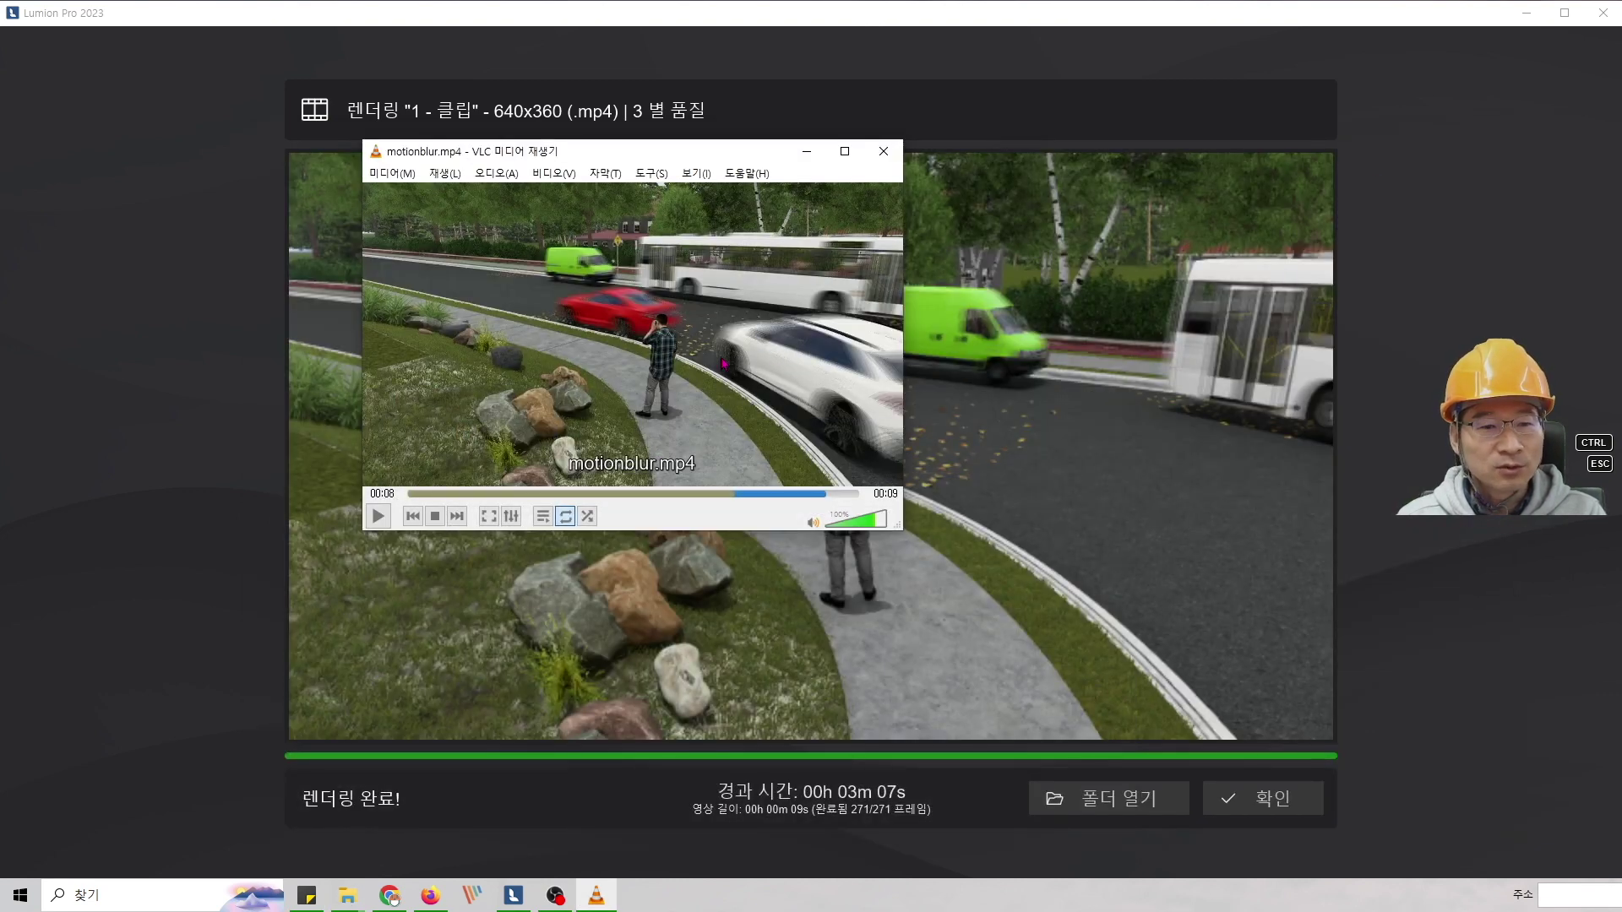
left_click(882, 151)
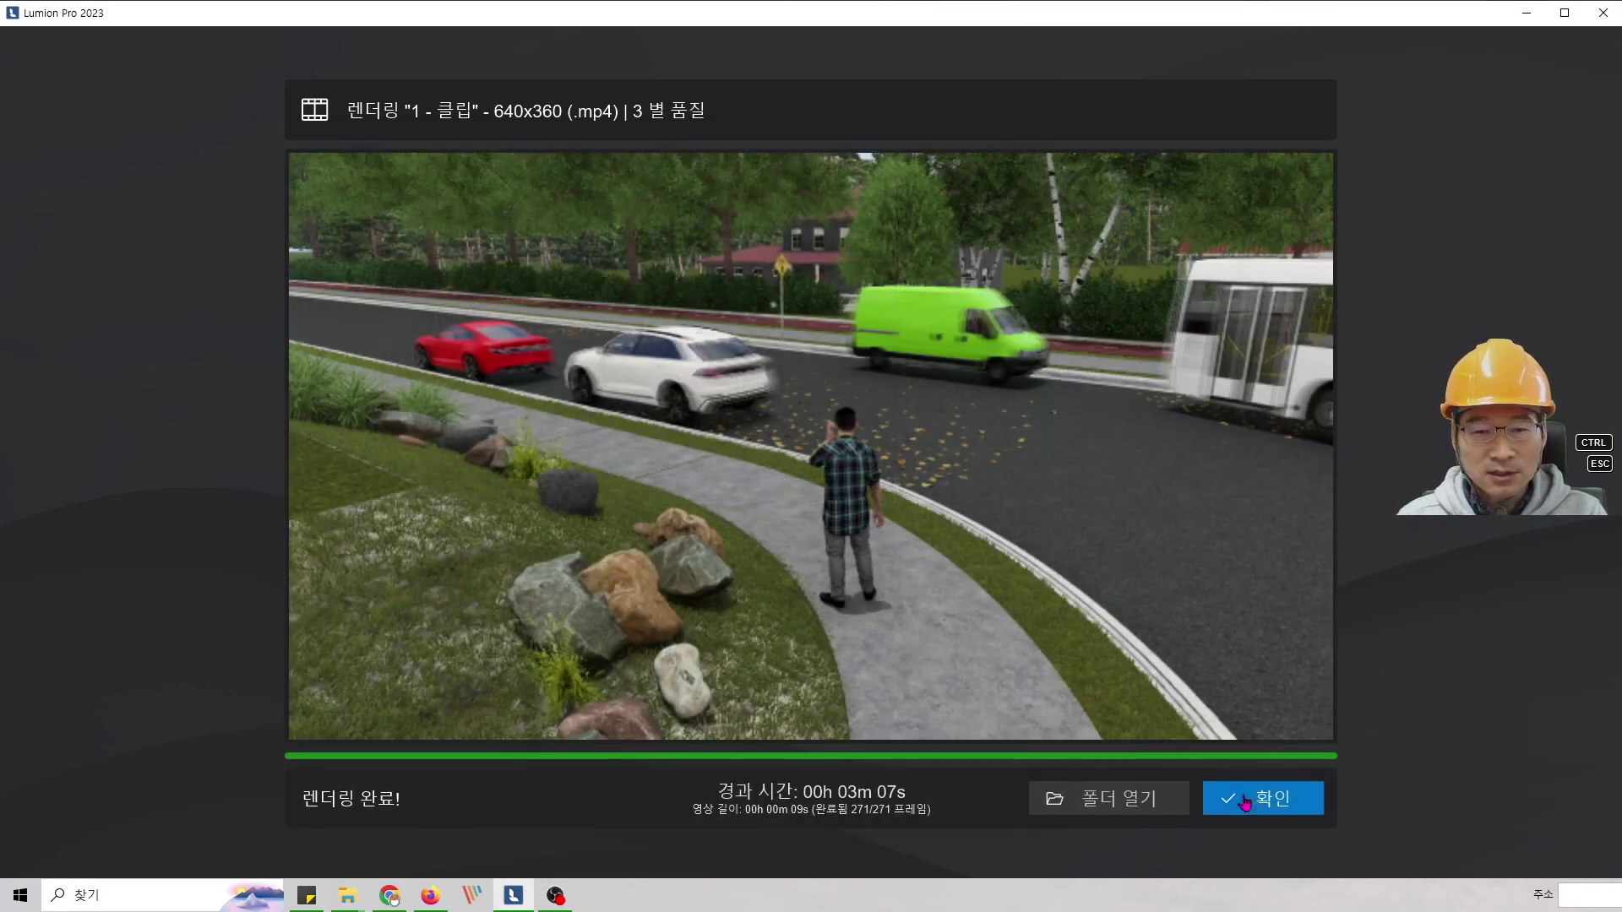
left_click(1246, 802)
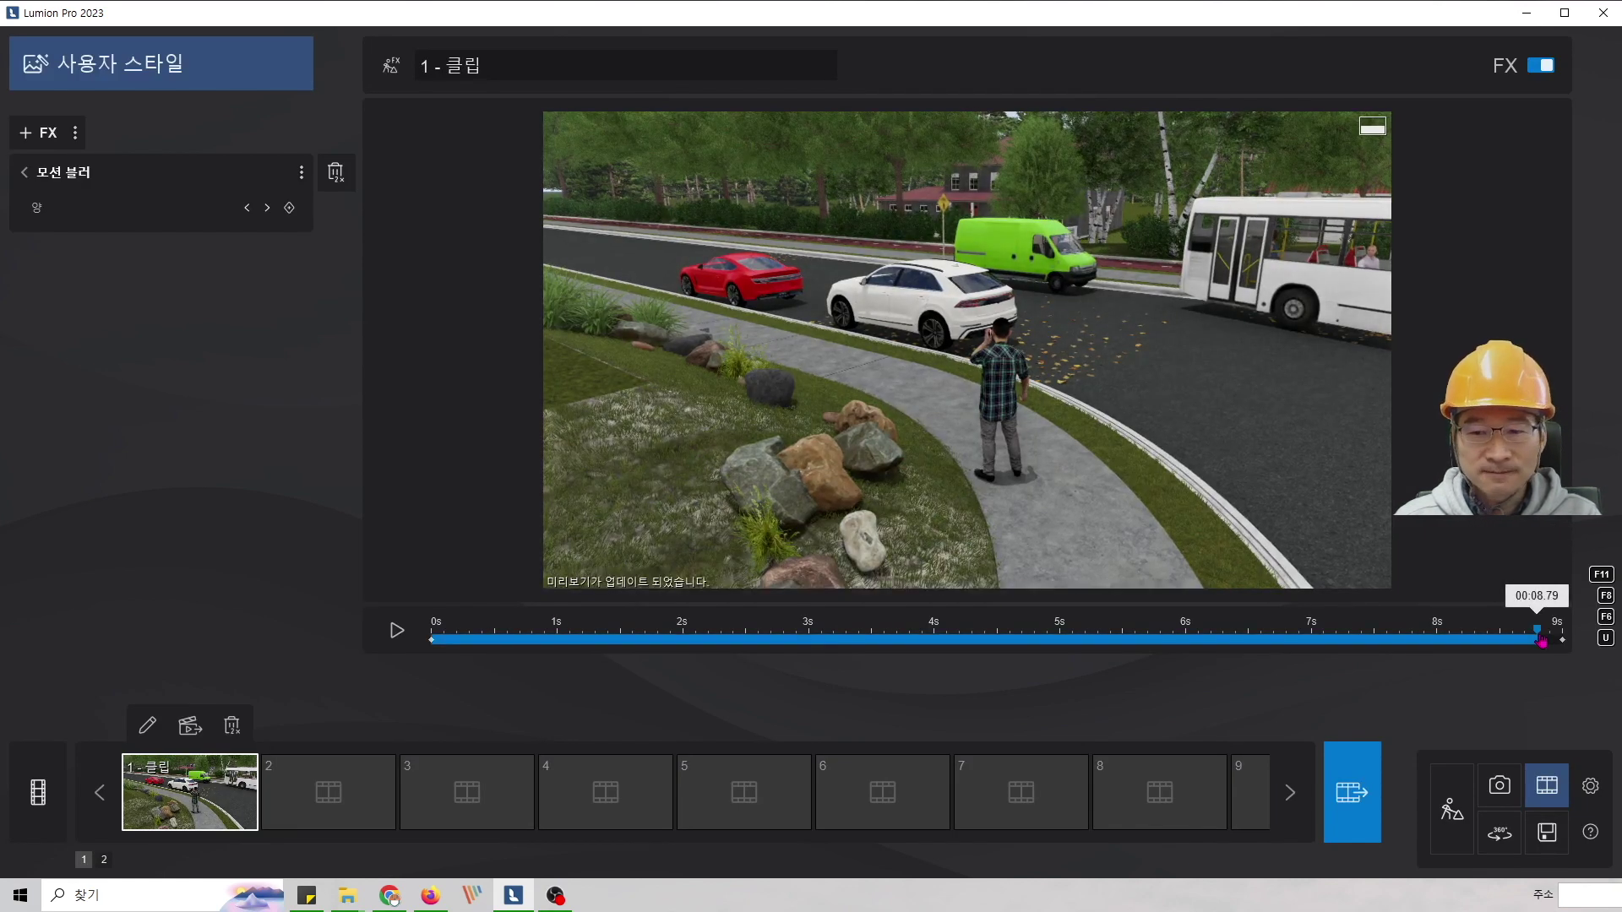
- Set the clip's time position just past 8 s and render that frame as a 1920x1080 JPG named motion_picture
left_click_drag(1541, 641, 1459, 640)
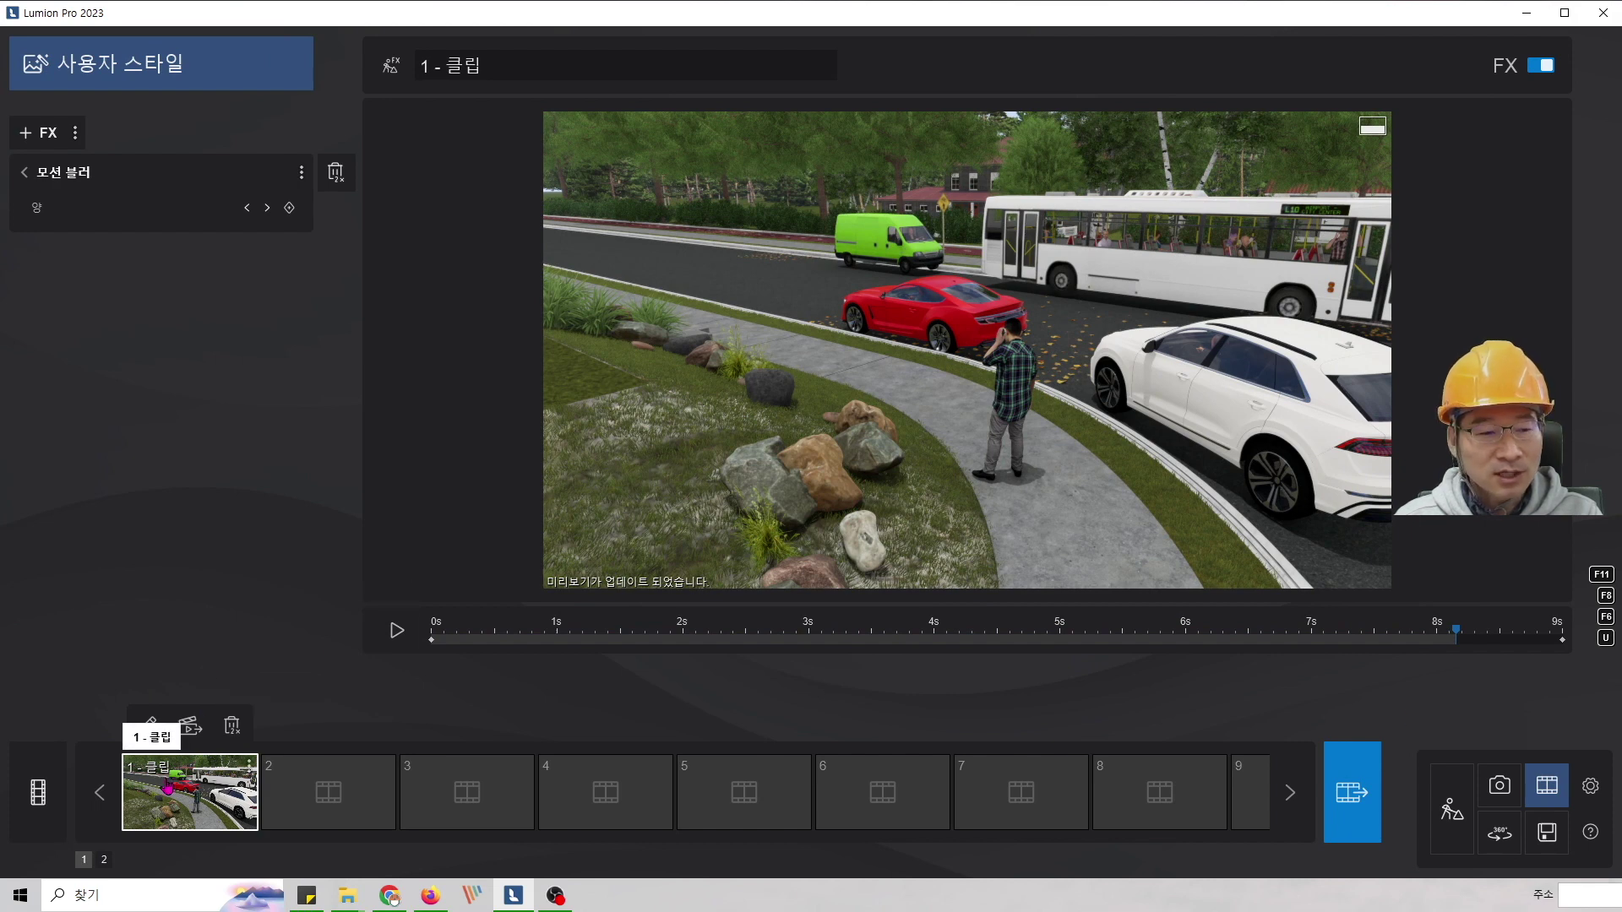
left_click(1350, 754)
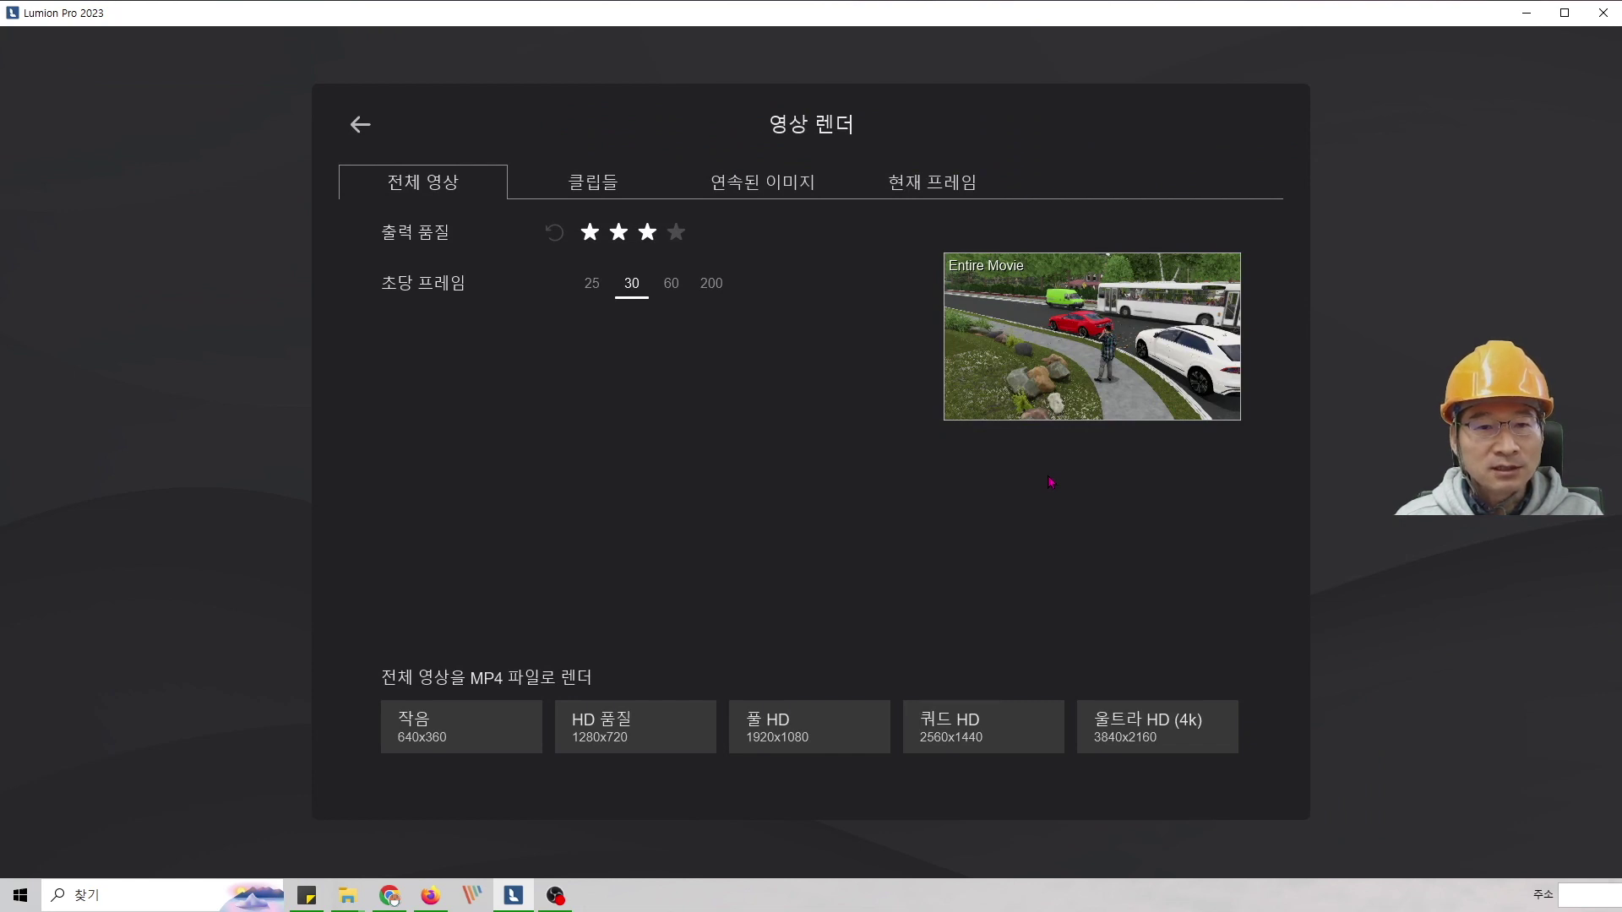
left_click(922, 190)
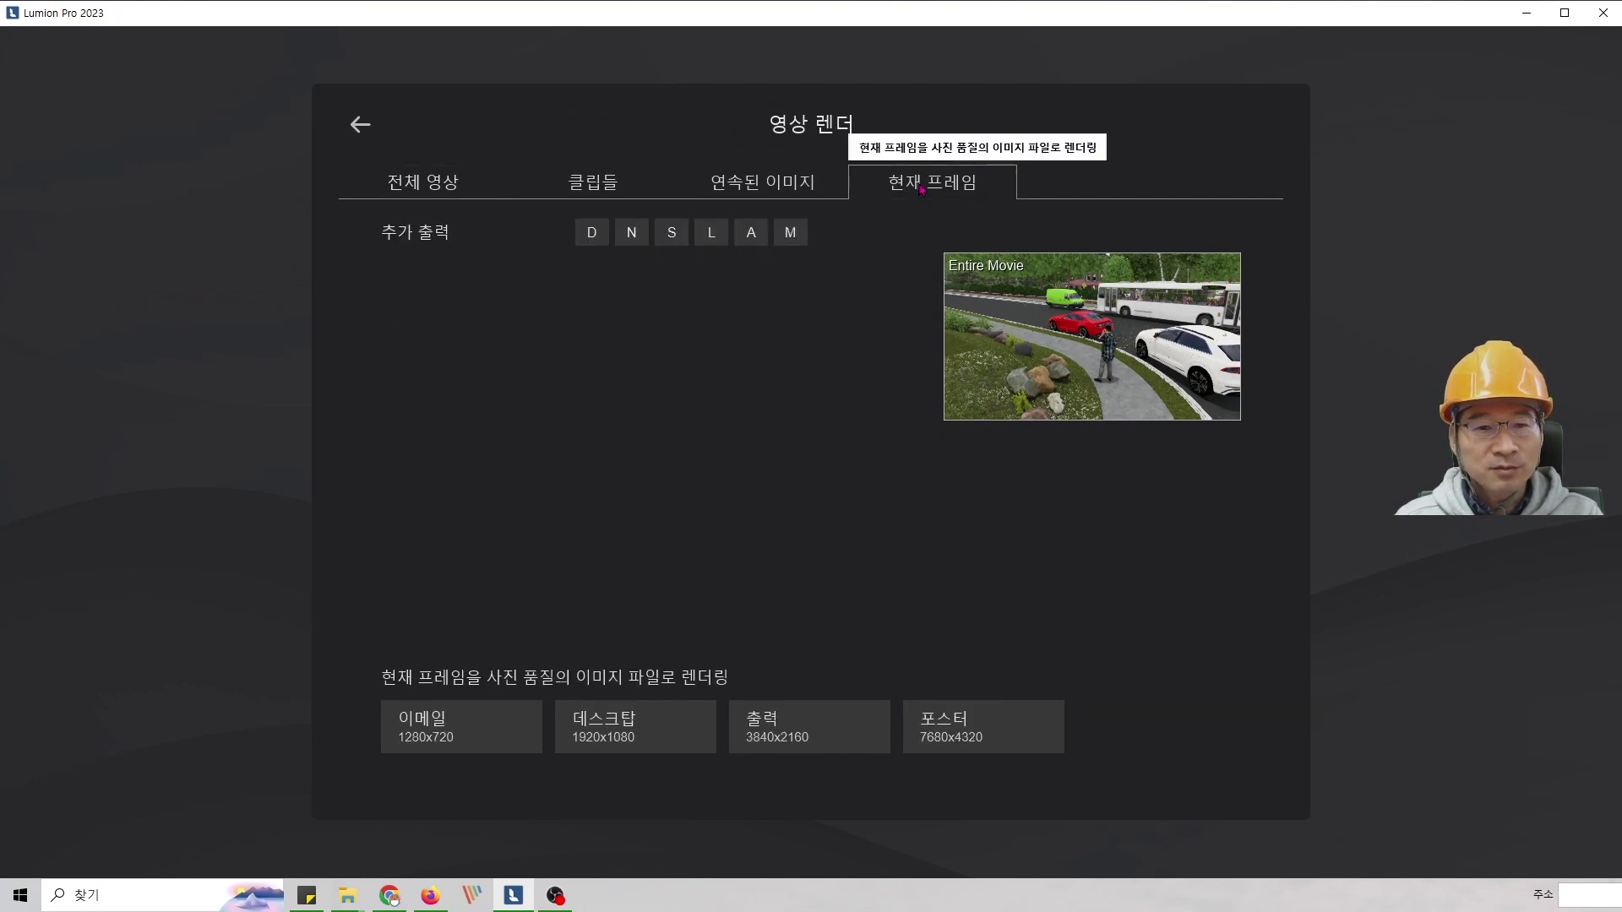
left_click(639, 723)
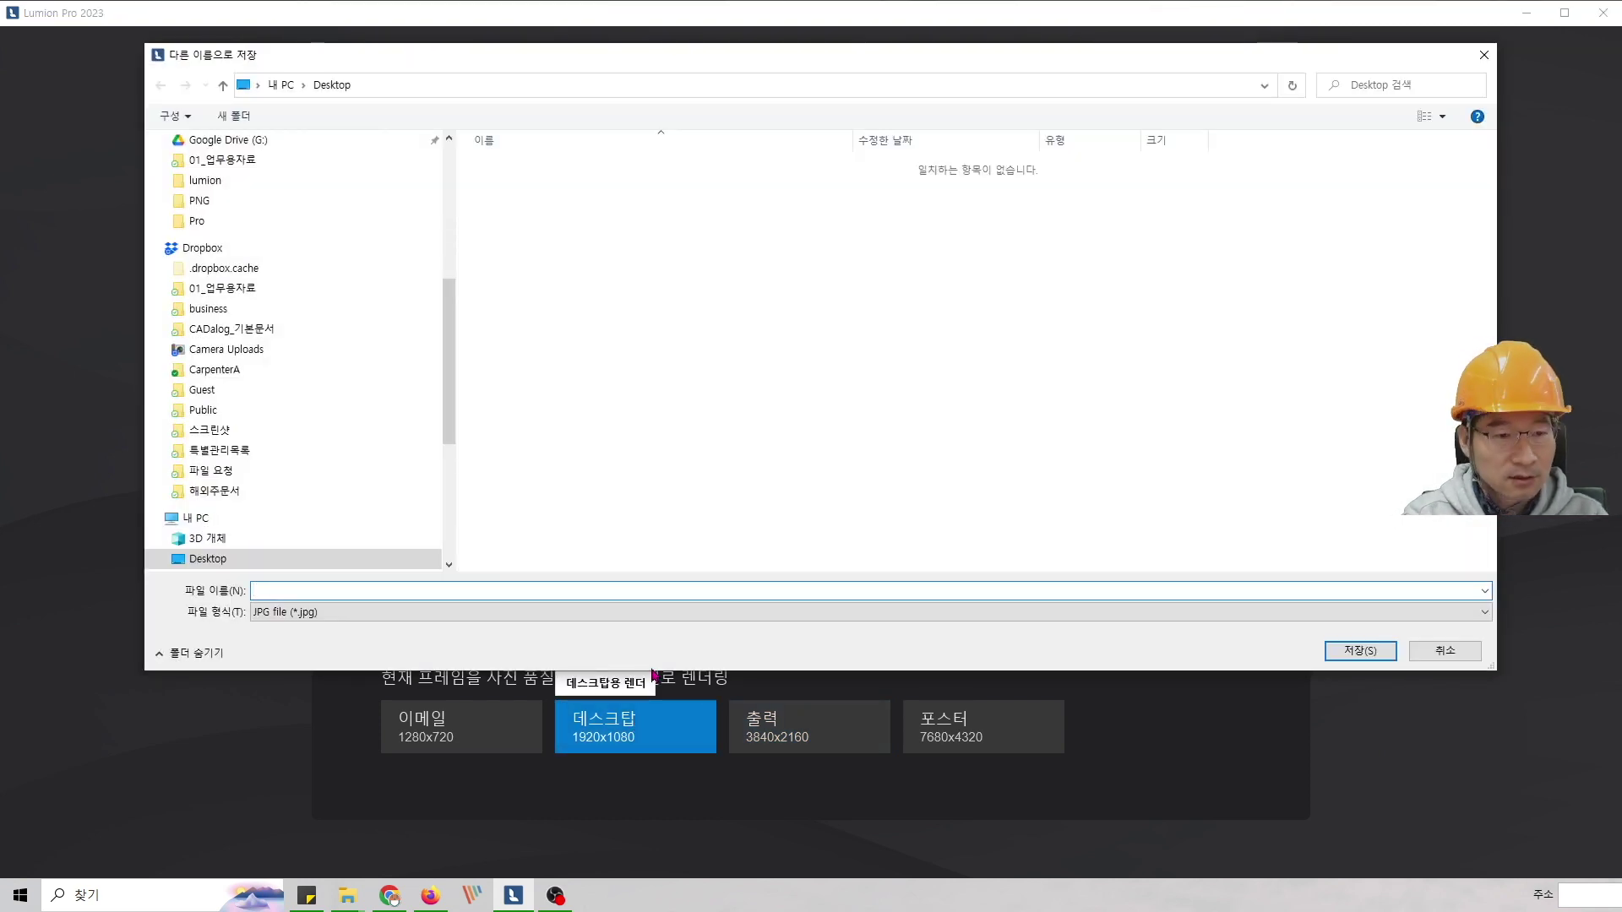
type("motion")
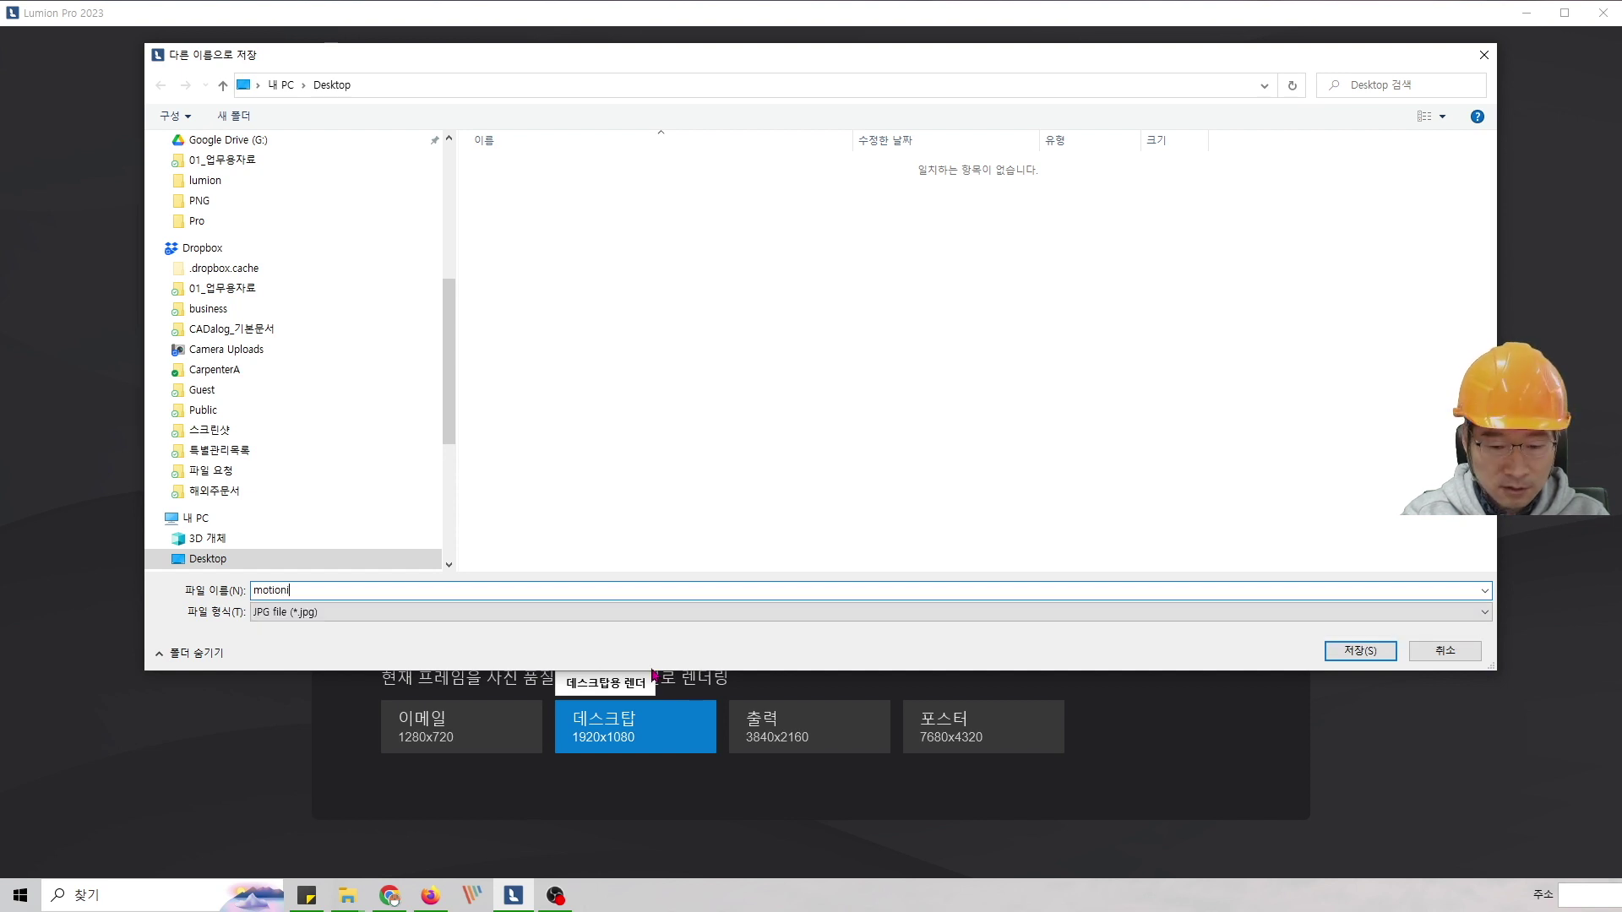
type("_picture")
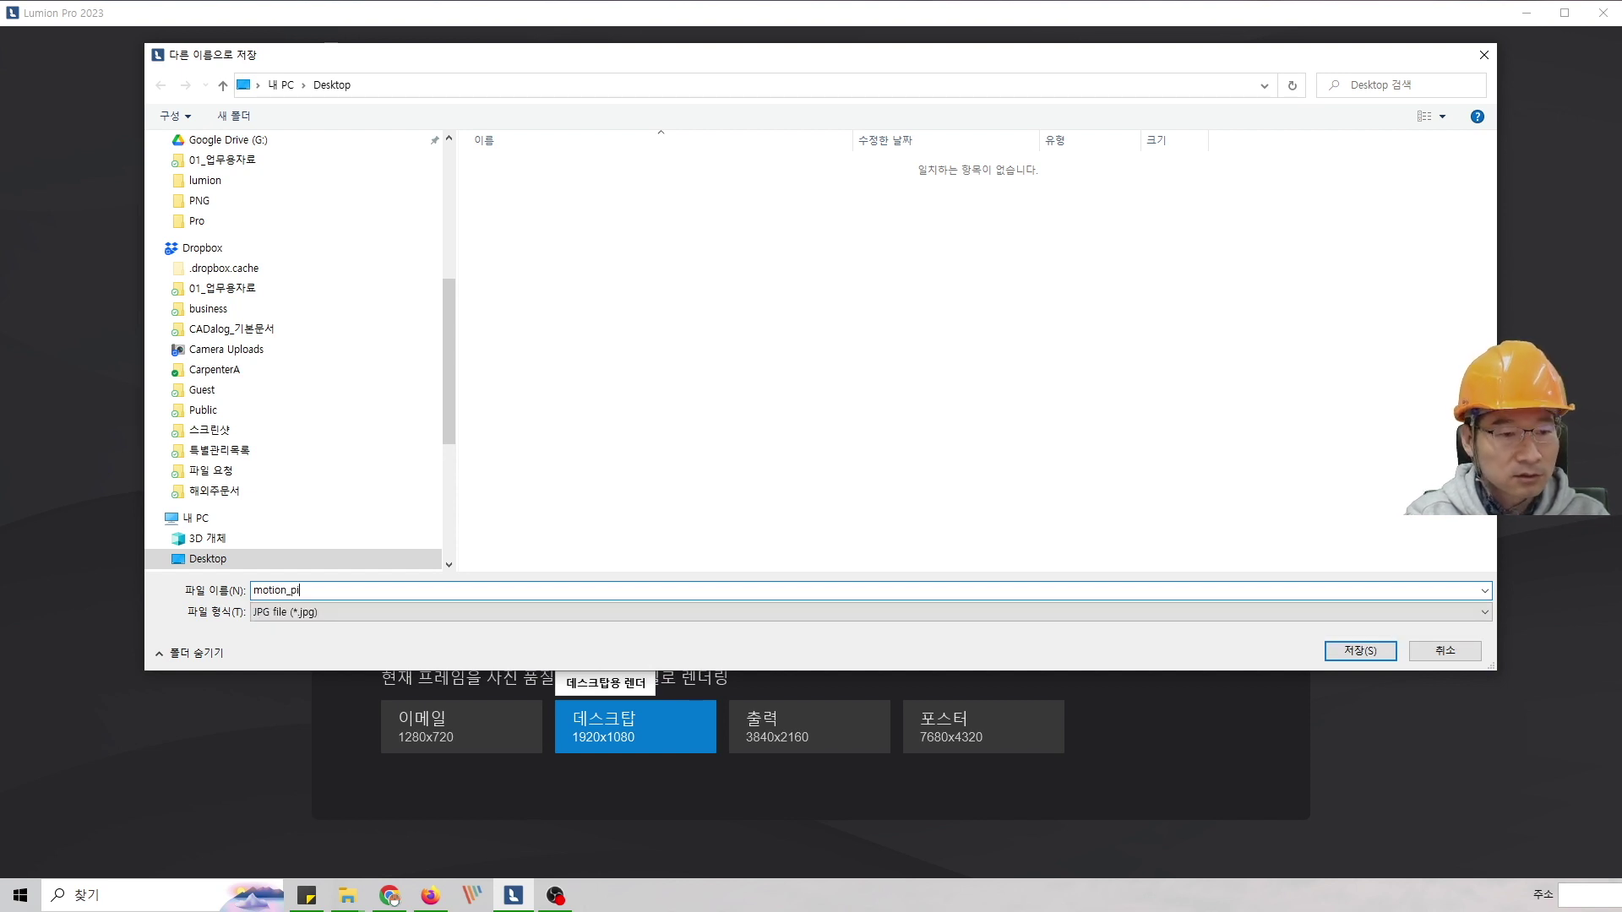
left_click(1332, 651)
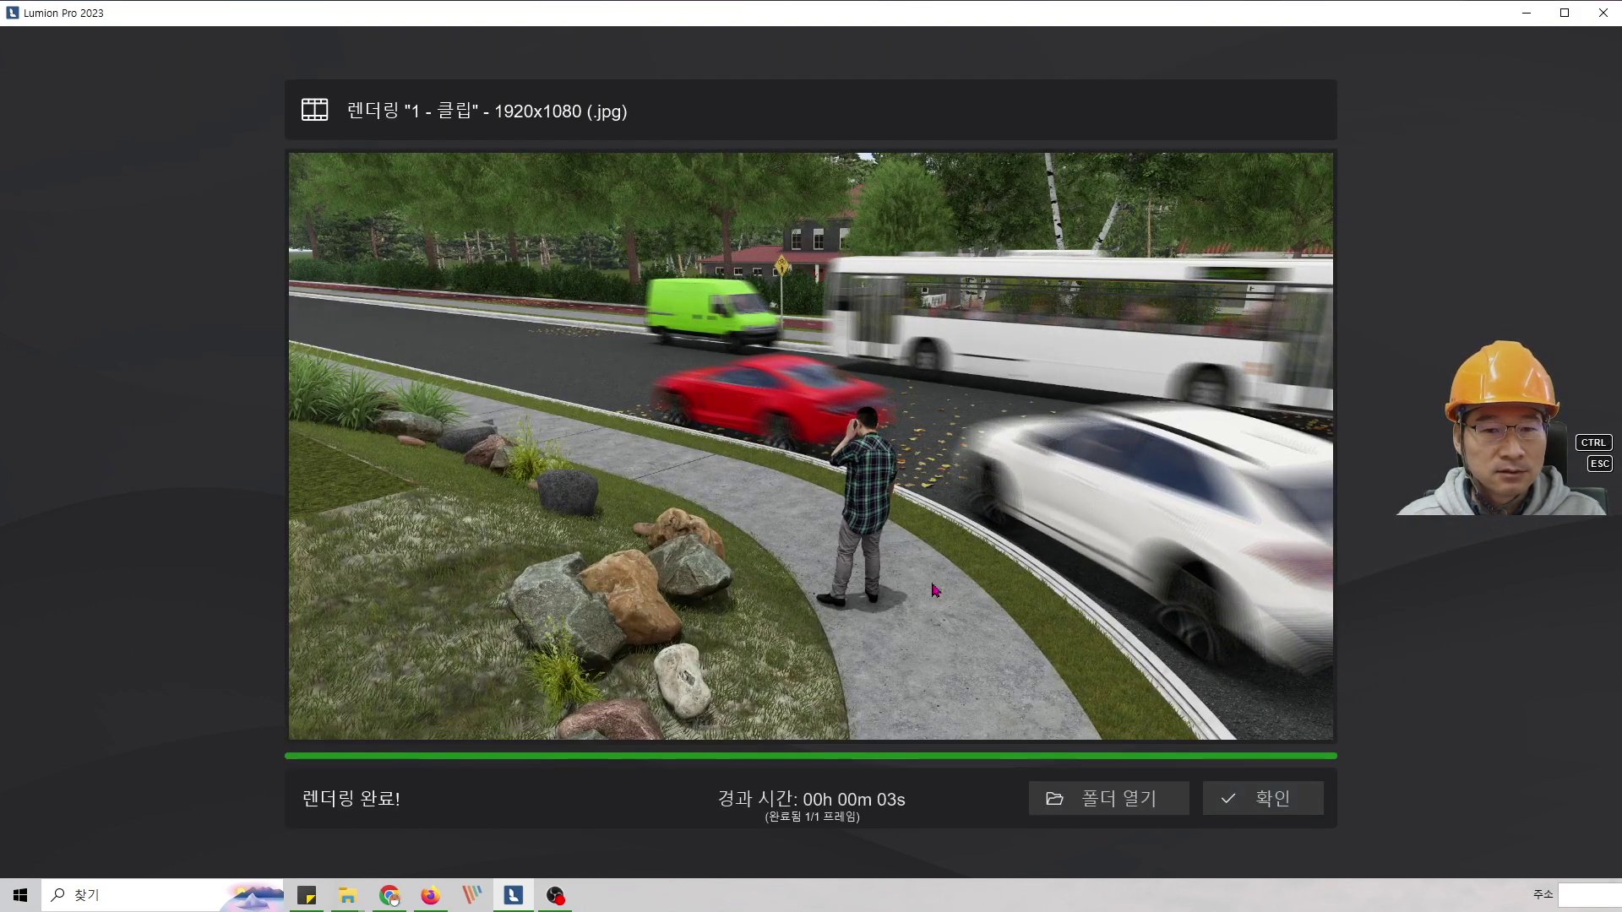
- Open the rendered motion_picture.jpg from its folder and capture its window into Snagit Editor
left_click(1099, 798)
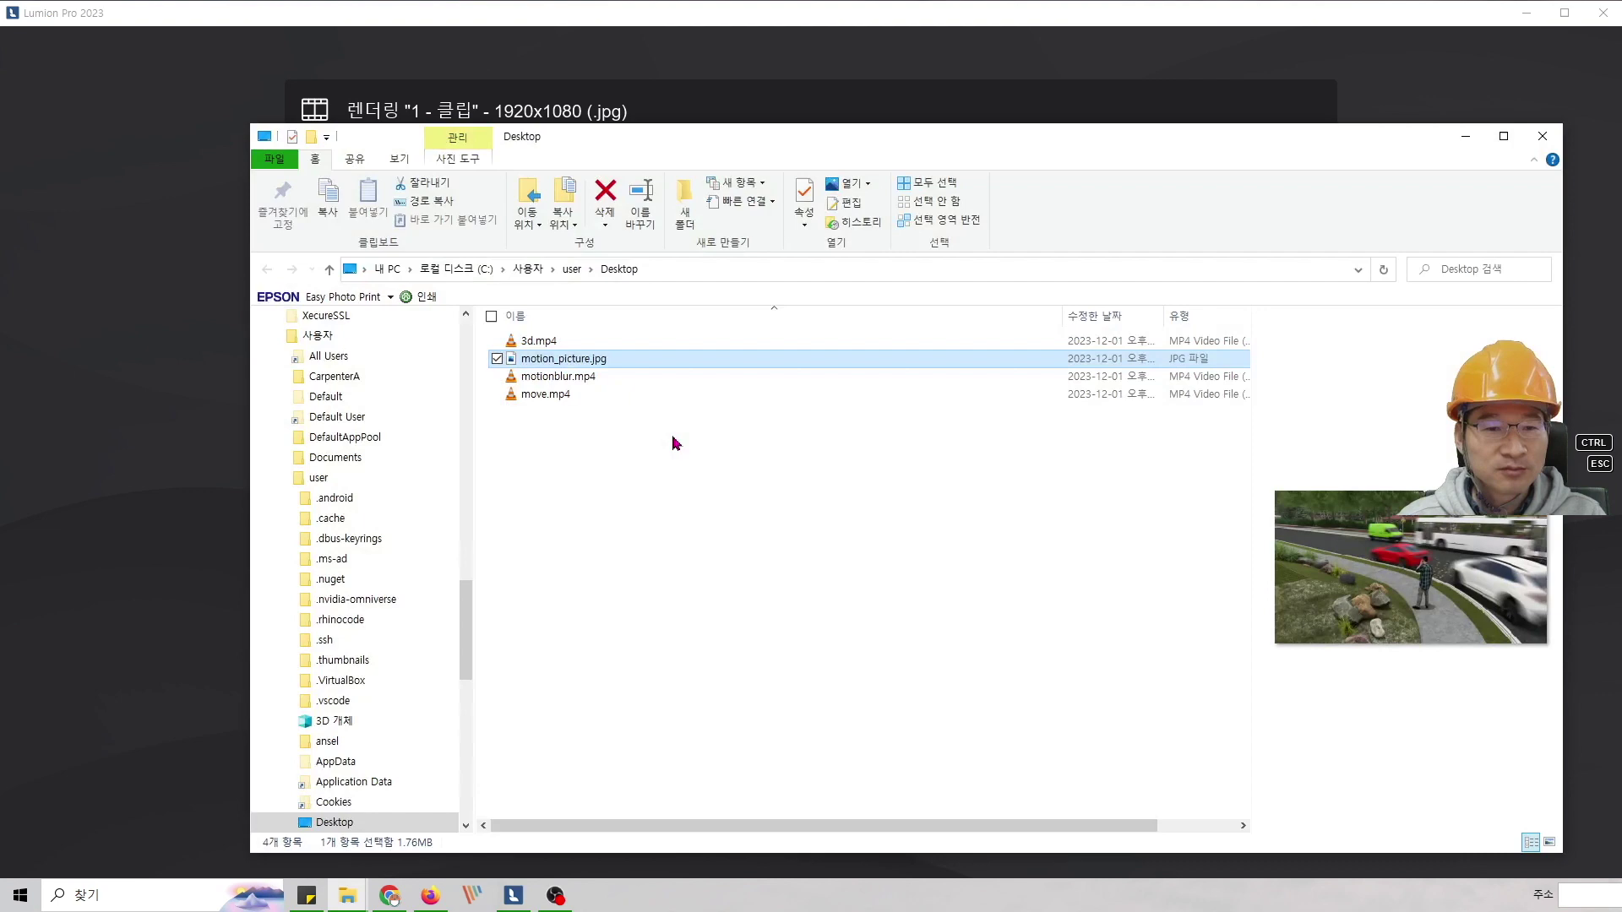
double_click(567, 365)
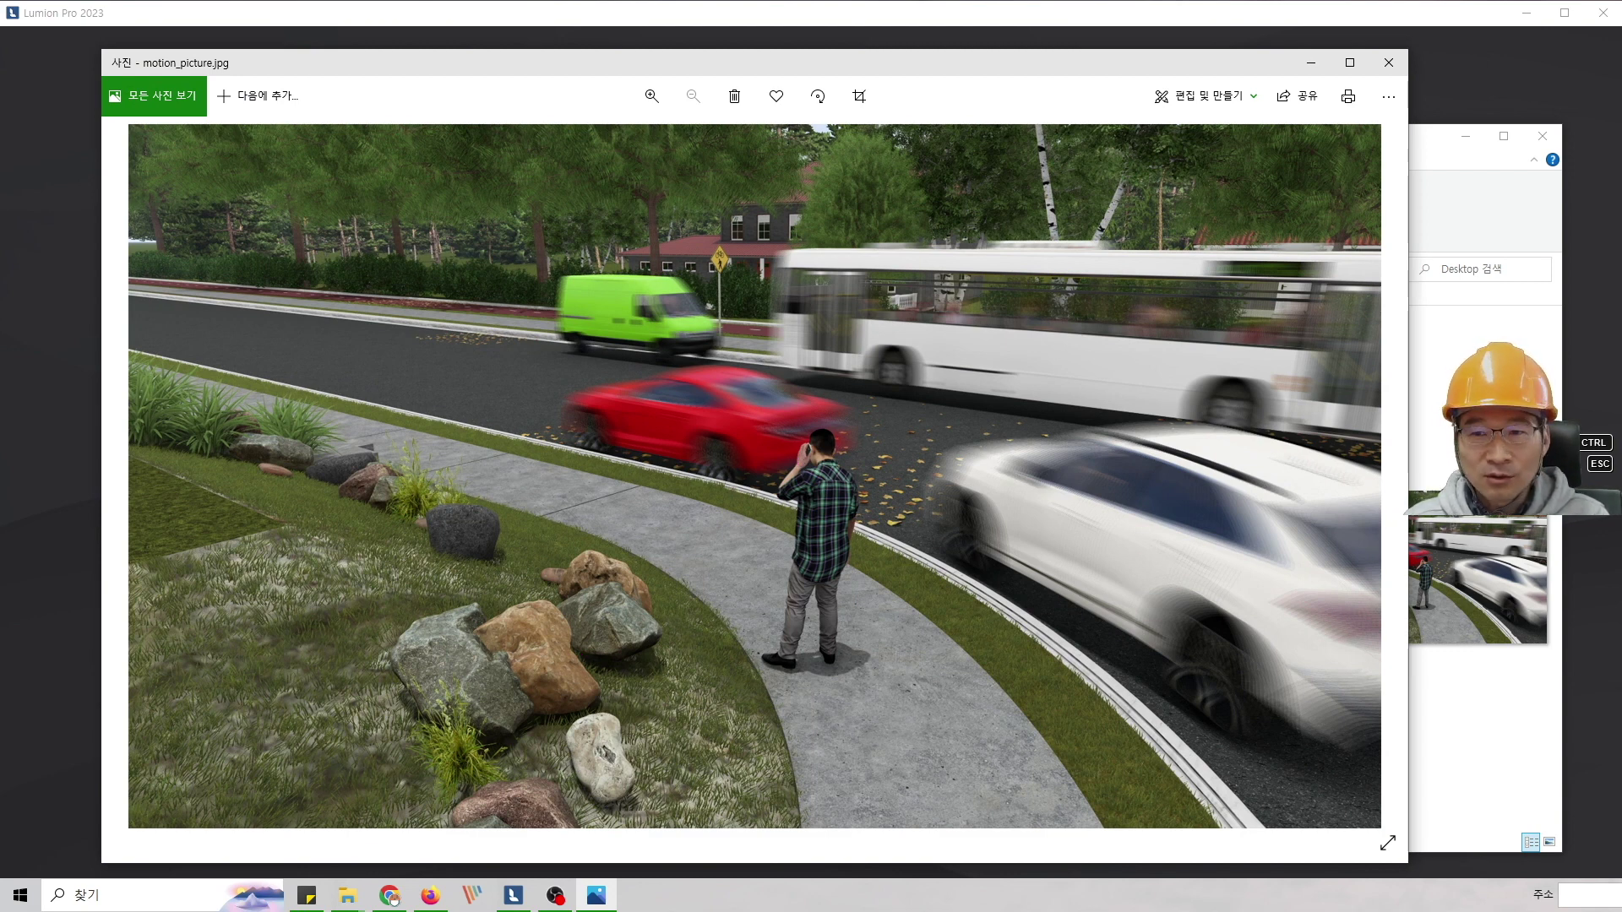
key("Print")
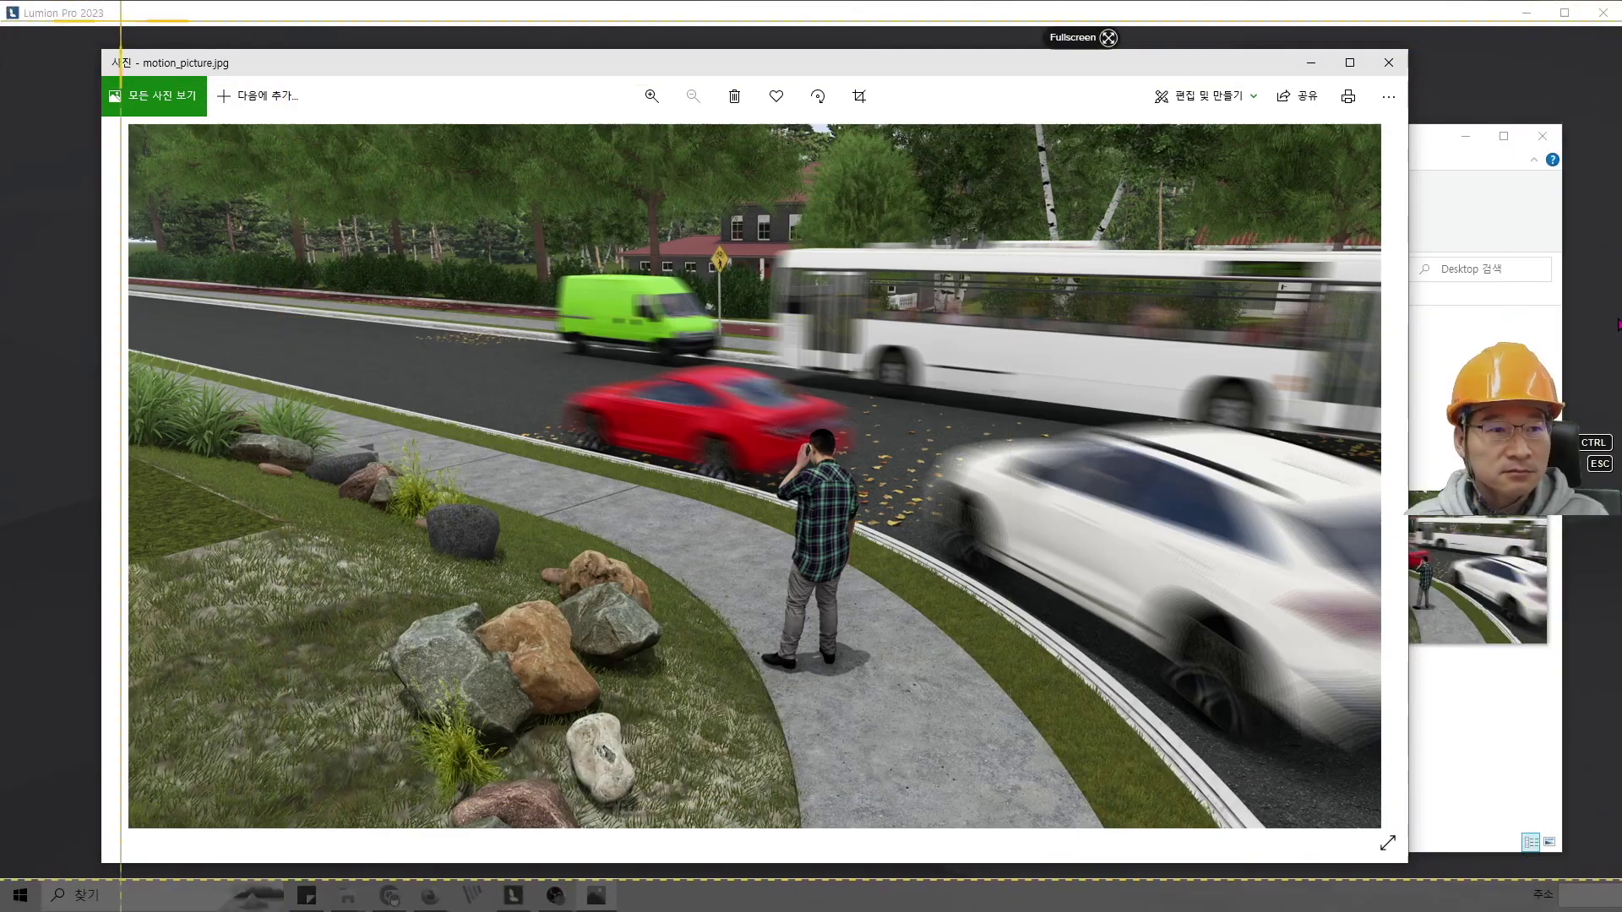
left_click_drag(63, 33, 1467, 865)
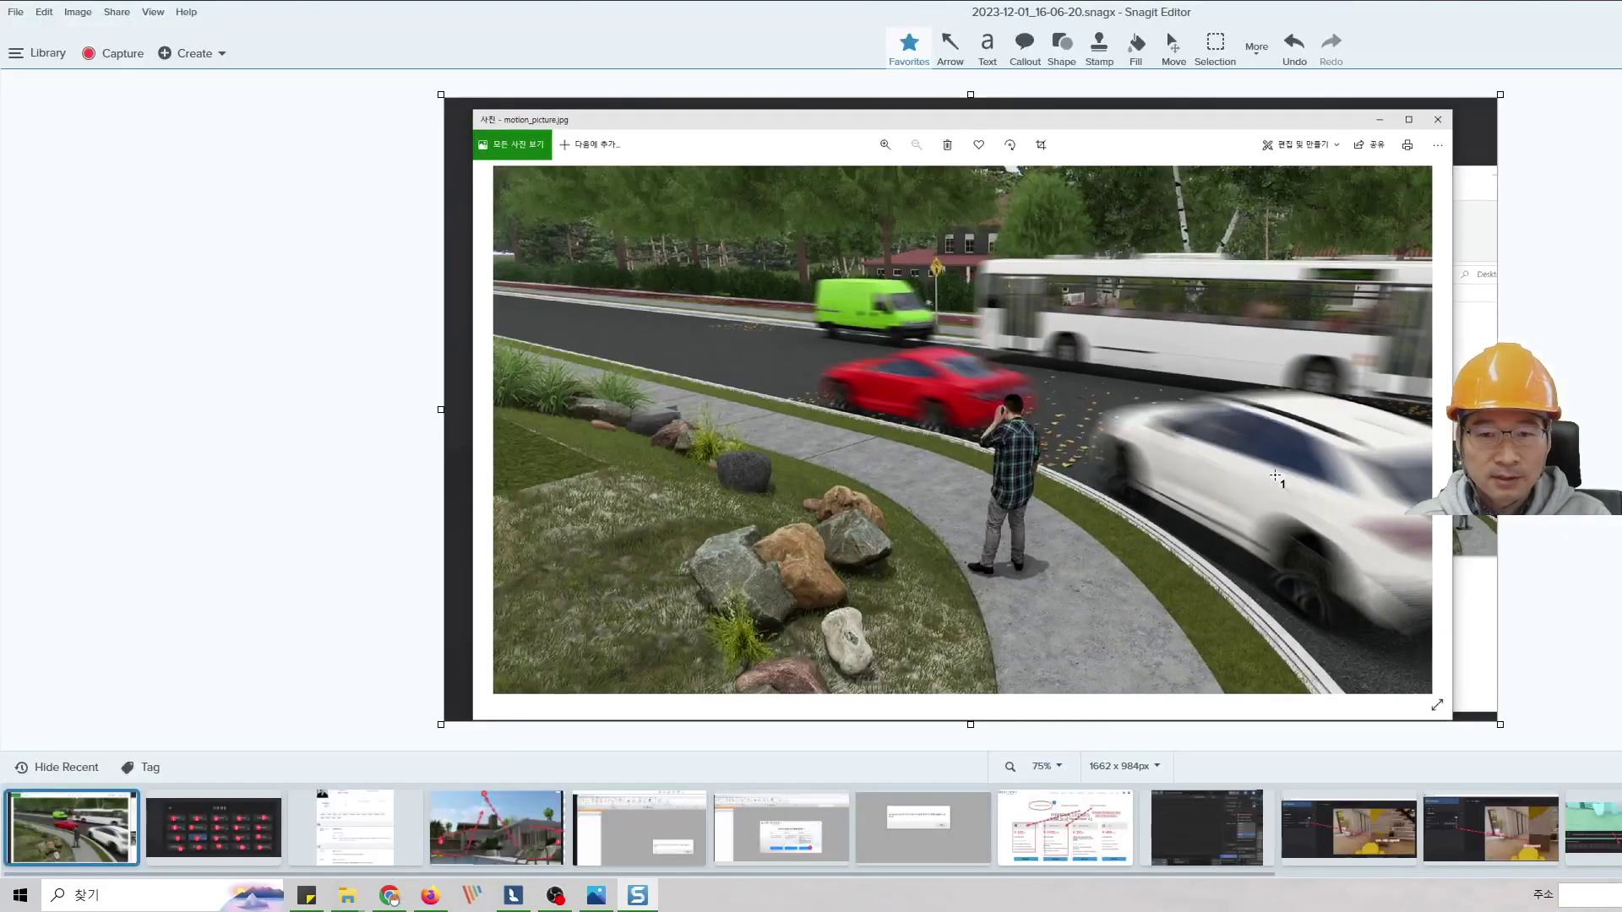
- Mark the lawn, rocks, road, hedge, white car, red car, bus and green van with red ellipses on the captured image
left_click_drag(611, 583, 719, 644)
left_click_drag(623, 431, 725, 496)
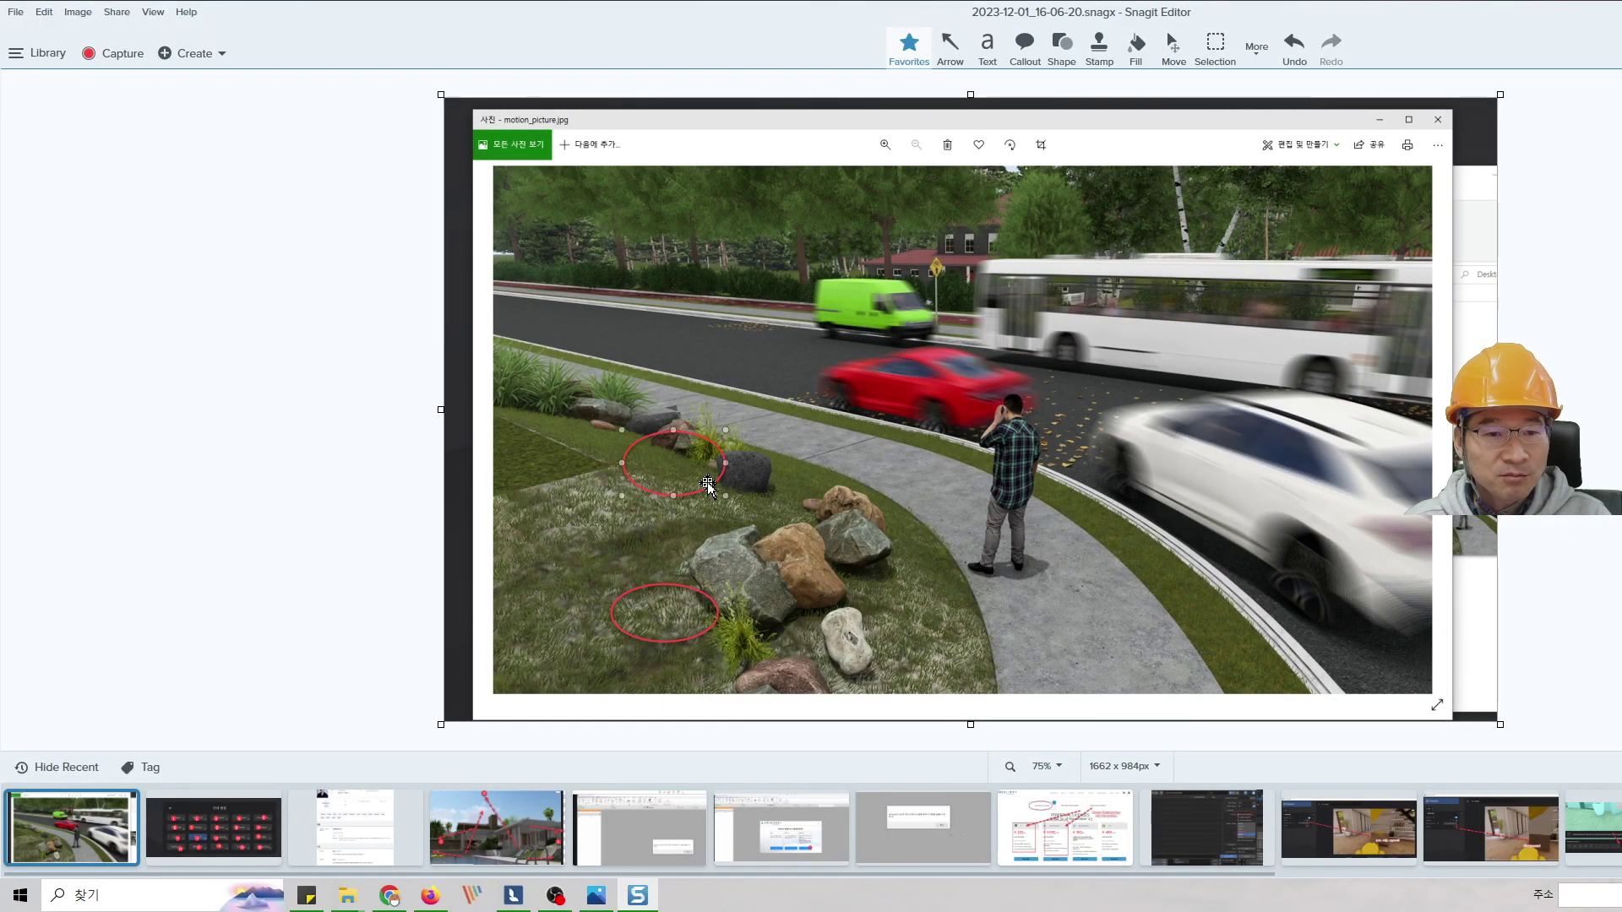
left_click_drag(603, 300, 698, 351)
left_click_drag(673, 266, 760, 298)
left_click_drag(1216, 397, 1387, 496)
left_click_drag(858, 369, 971, 410)
left_click_drag(1132, 292, 1282, 347)
left_click_drag(858, 290, 940, 318)
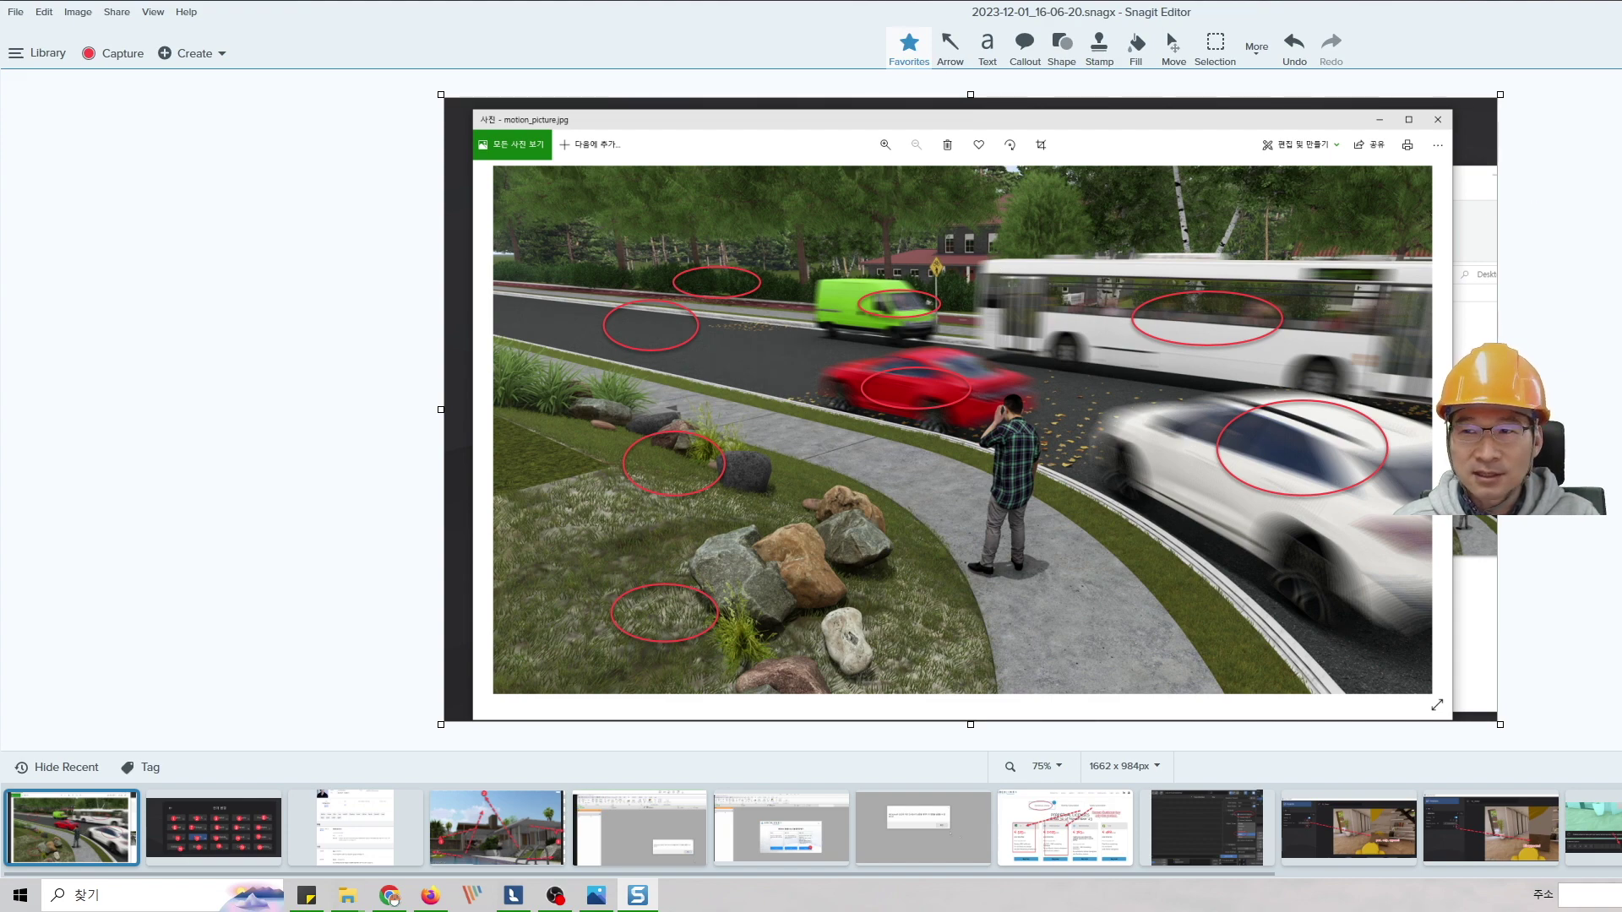
- Leave Snagit Editor, close the picture viewer, minimize the folder window and return to the clip in Lumion
key("ctrl+Escape")
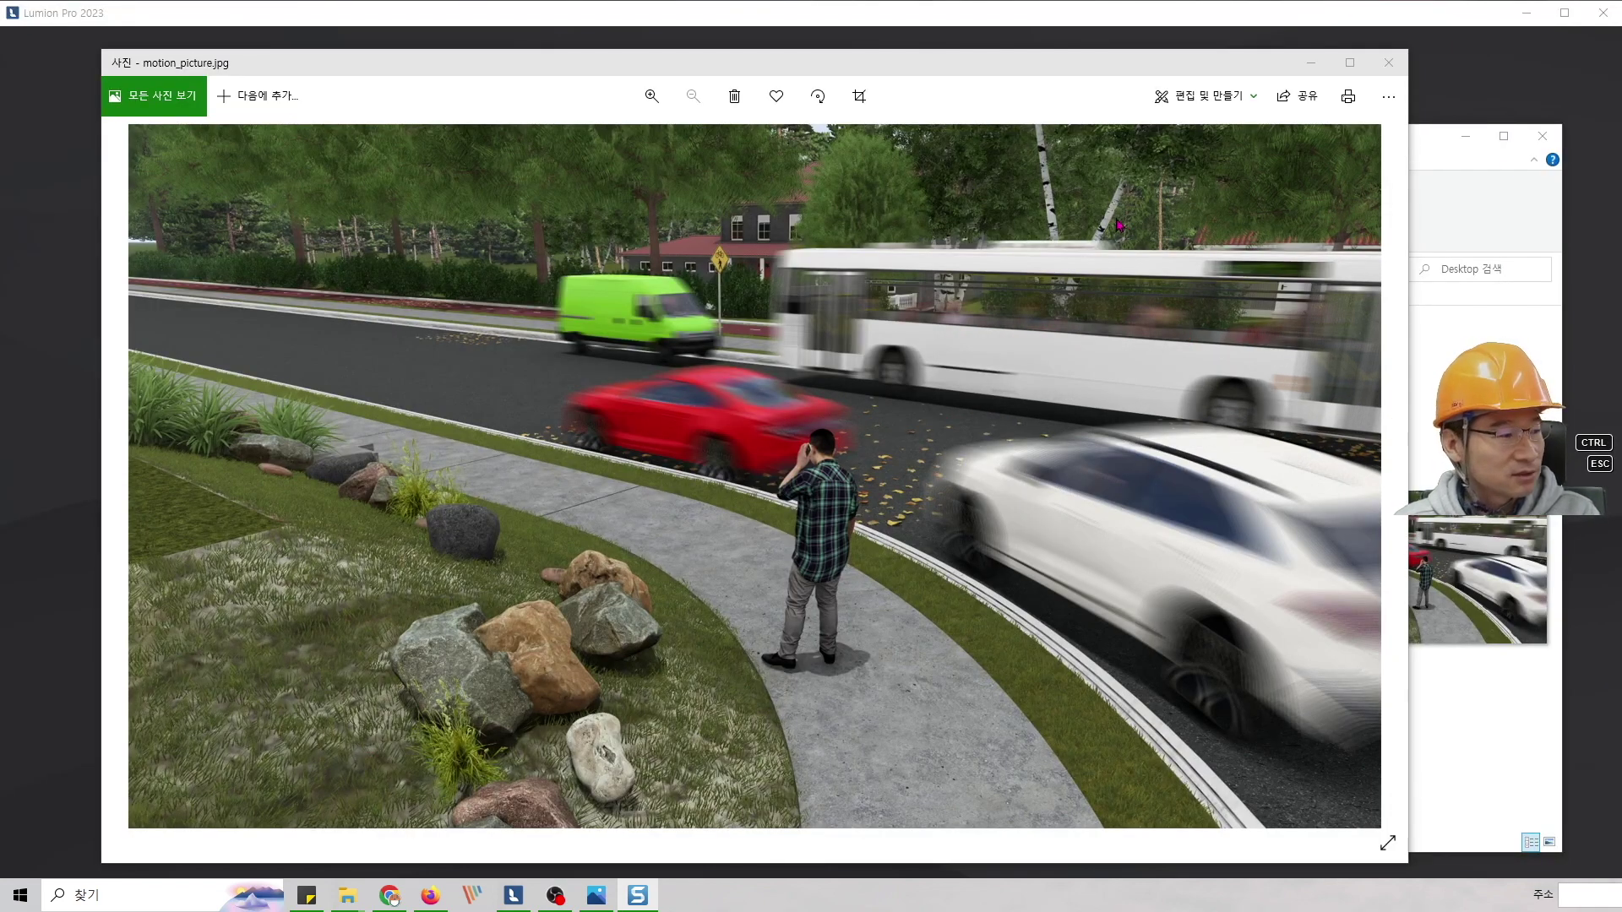
left_click(1388, 62)
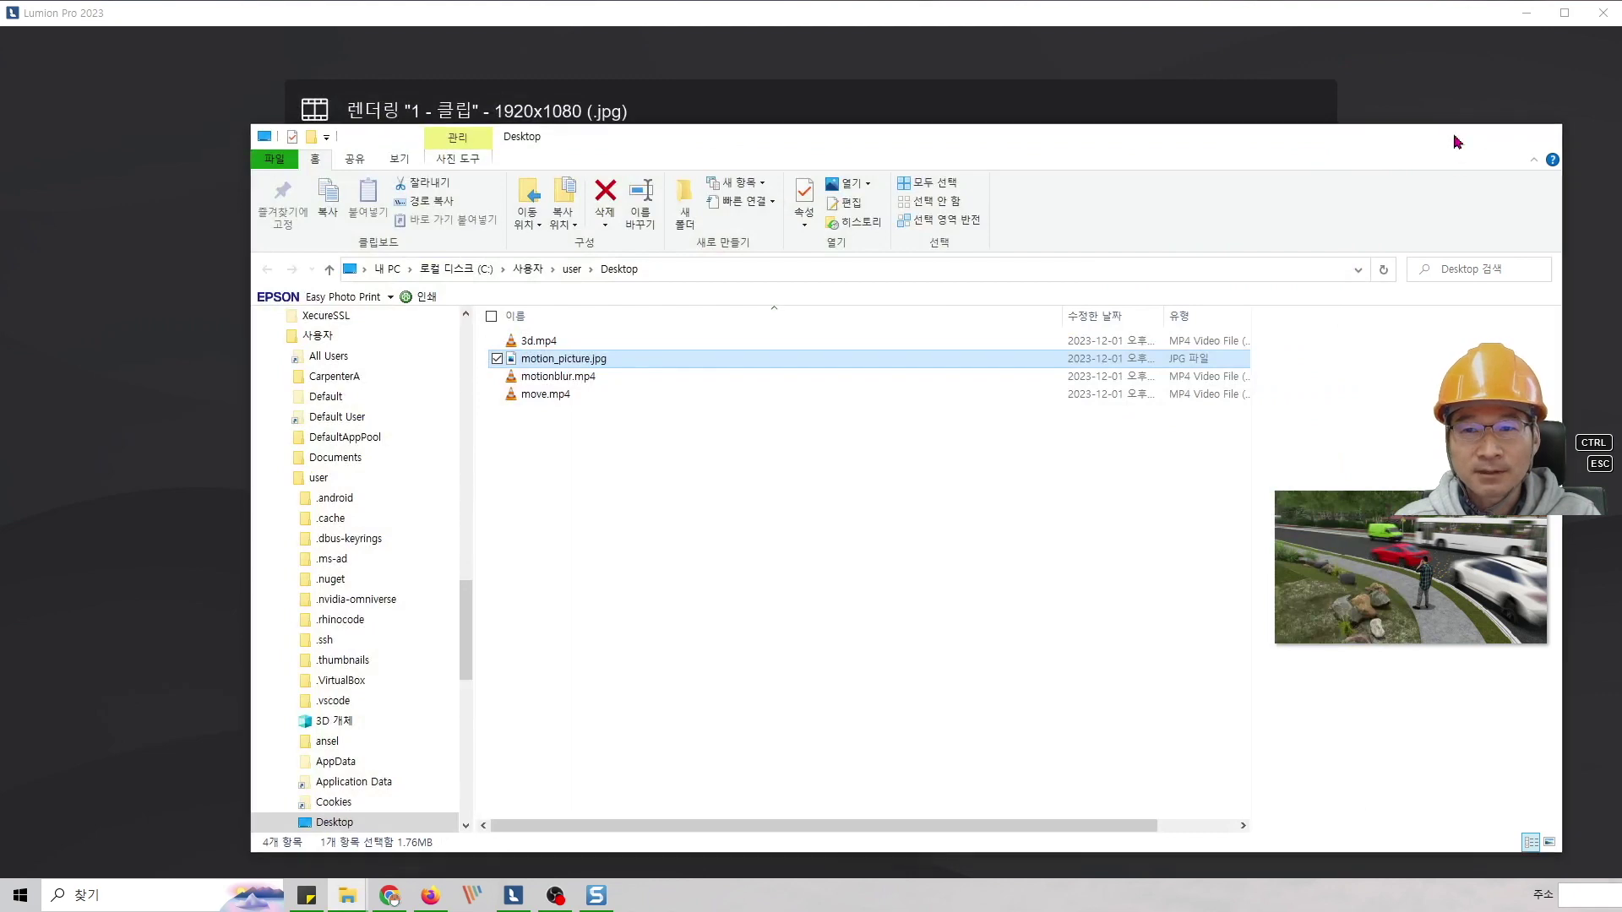
left_click(1466, 136)
left_click(1263, 798)
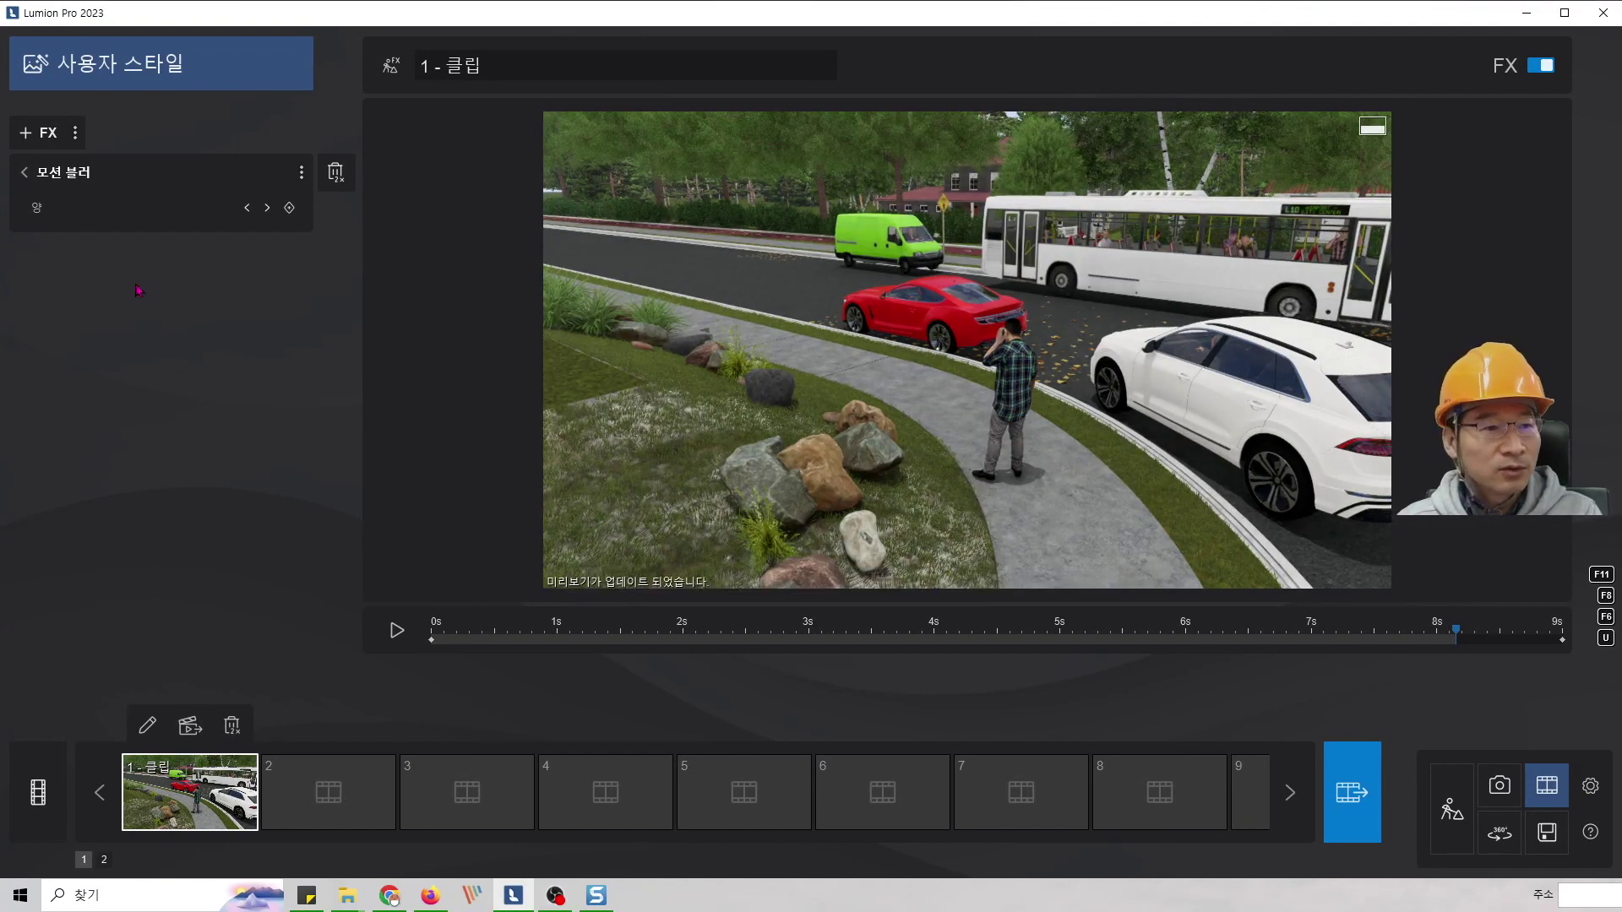
- Go back to the clip's effect list and look through the 예술 category and the two after it
left_click(23, 173)
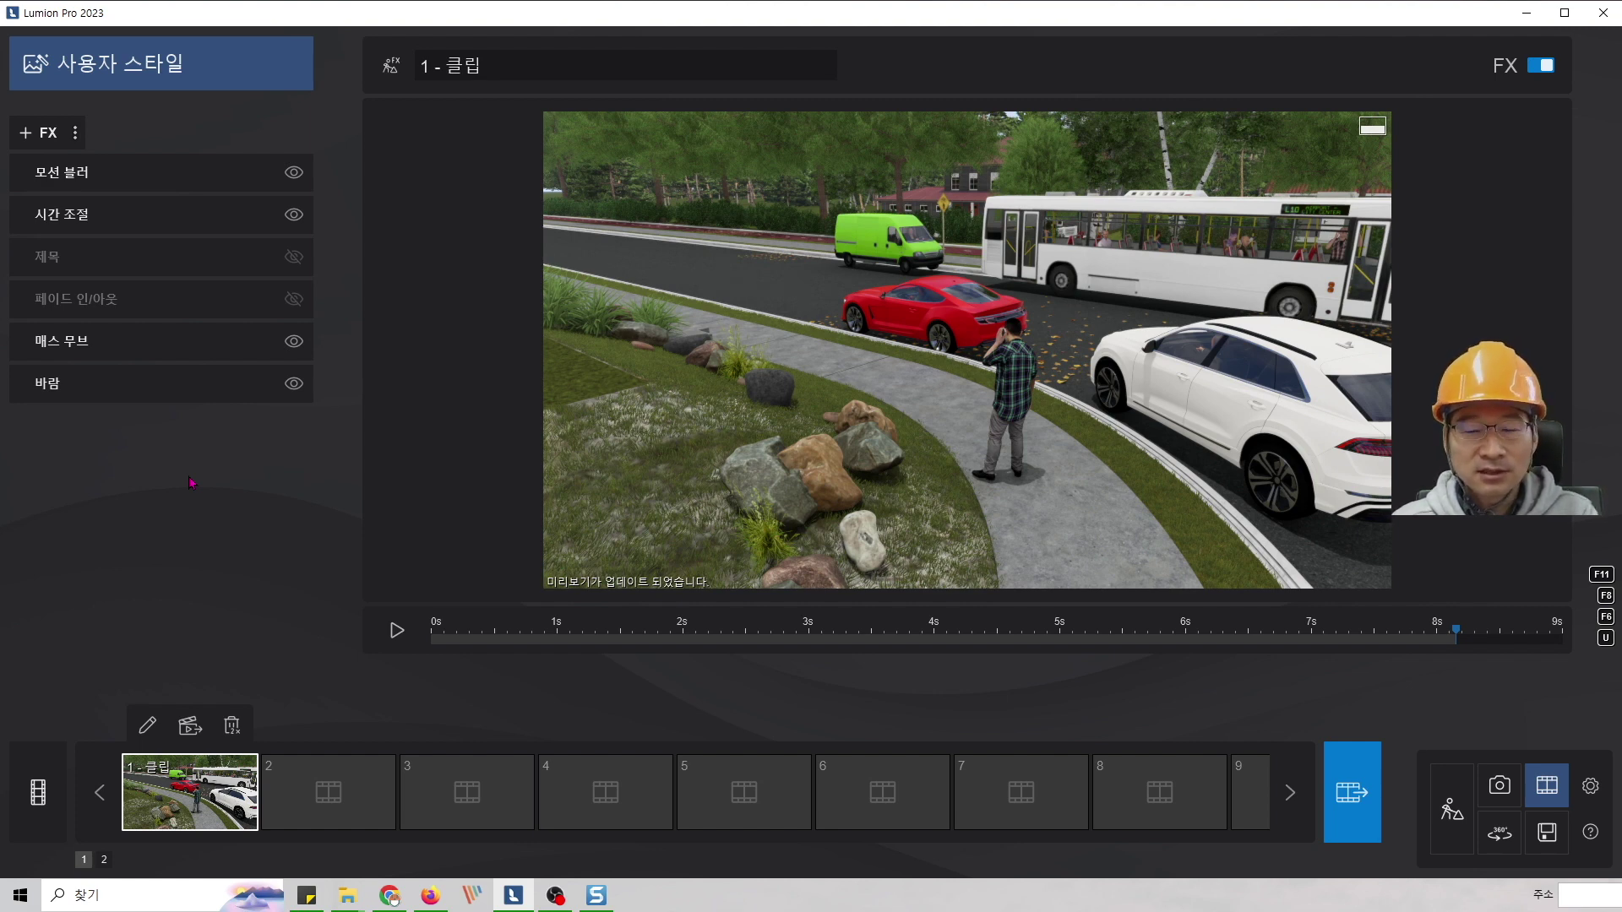
left_click(38, 132)
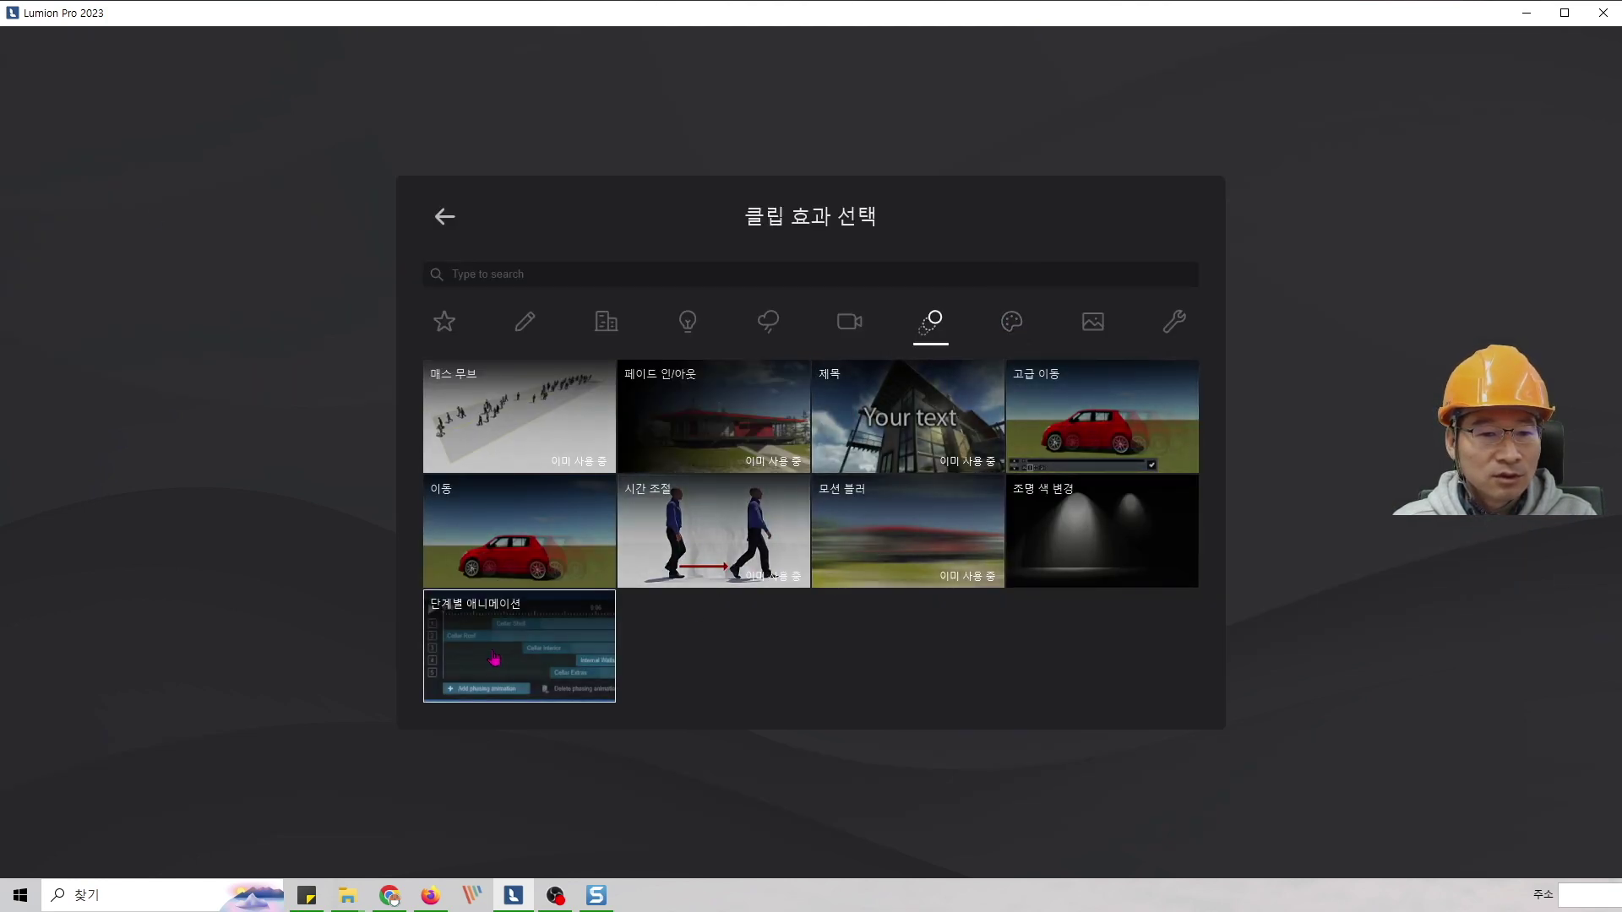
left_click(1014, 325)
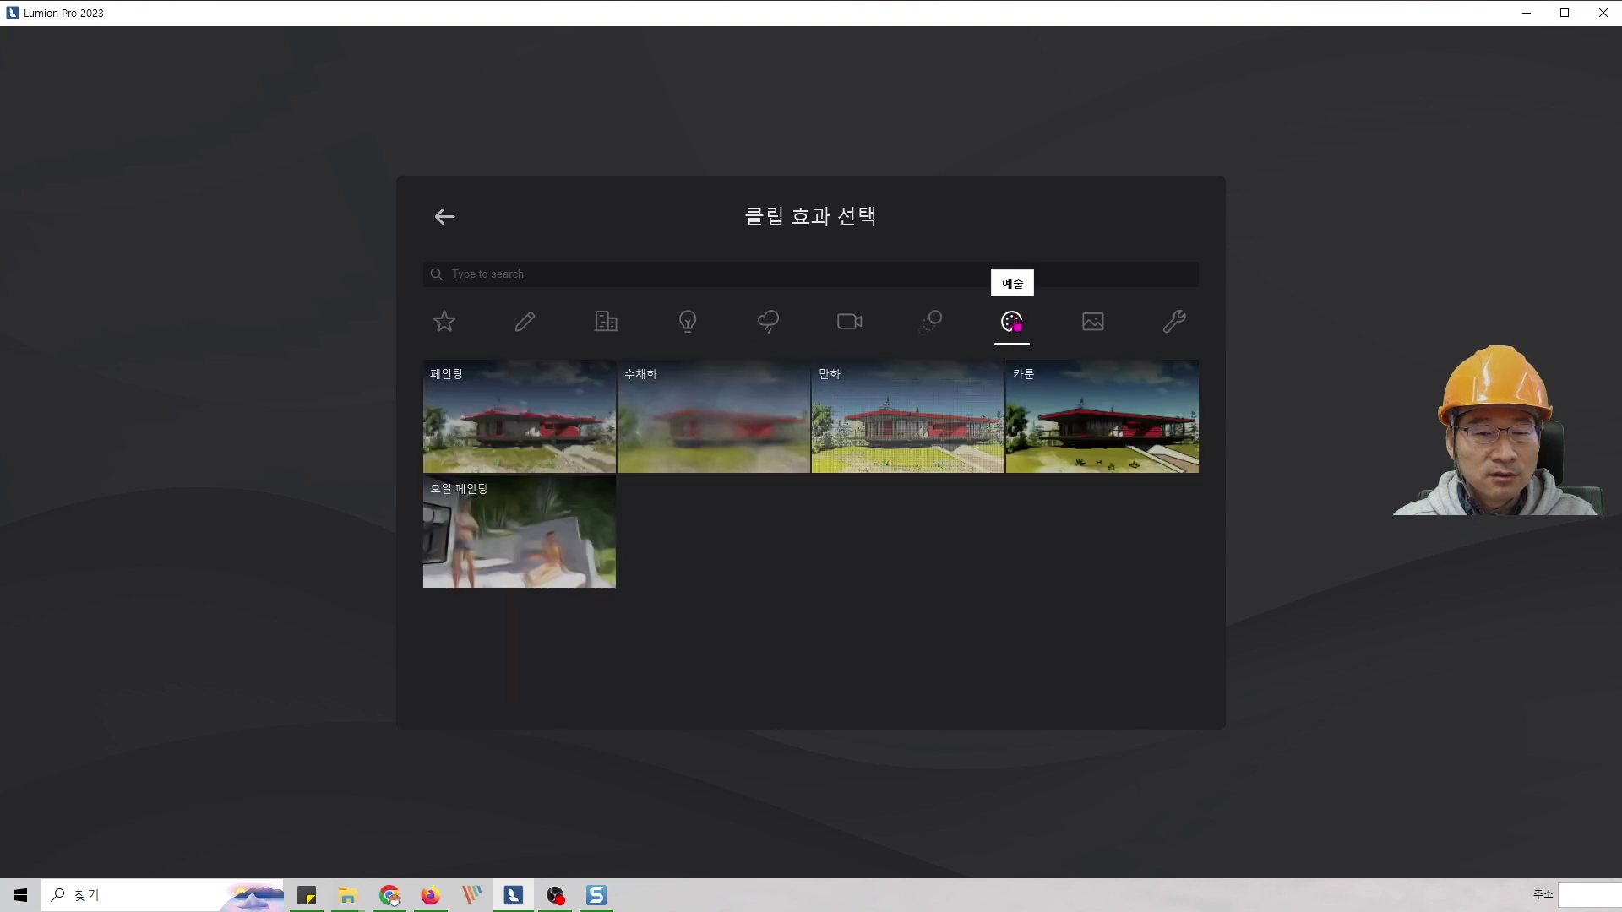
left_click(1093, 322)
left_click(1177, 324)
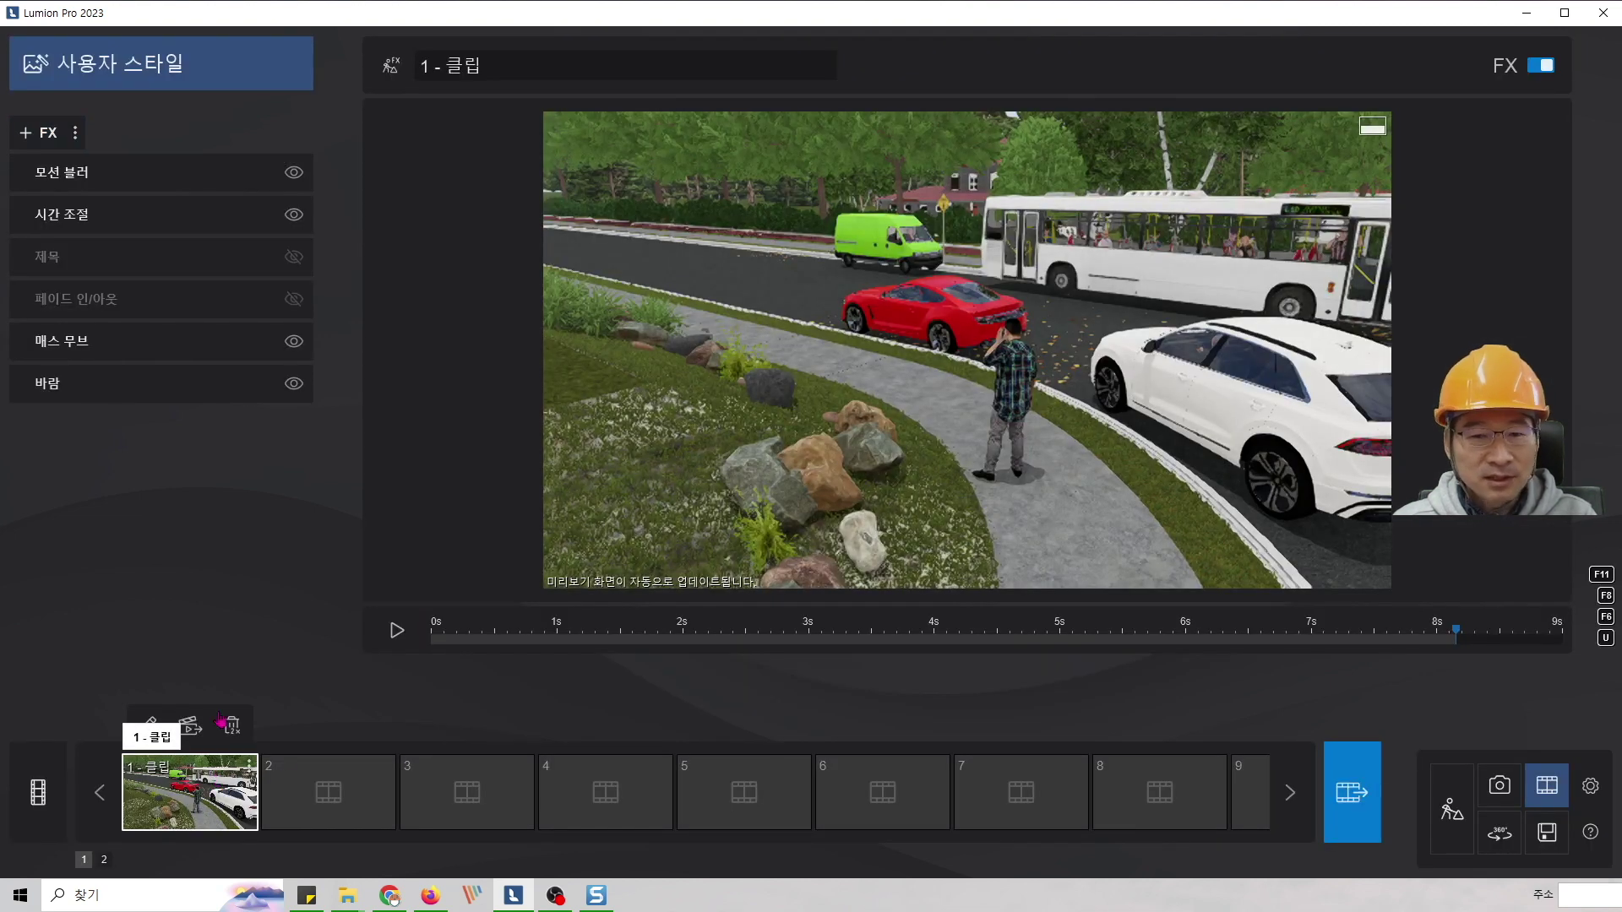
- Switch from the first clip to the entire movie (전체 영상)
left_click(38, 786)
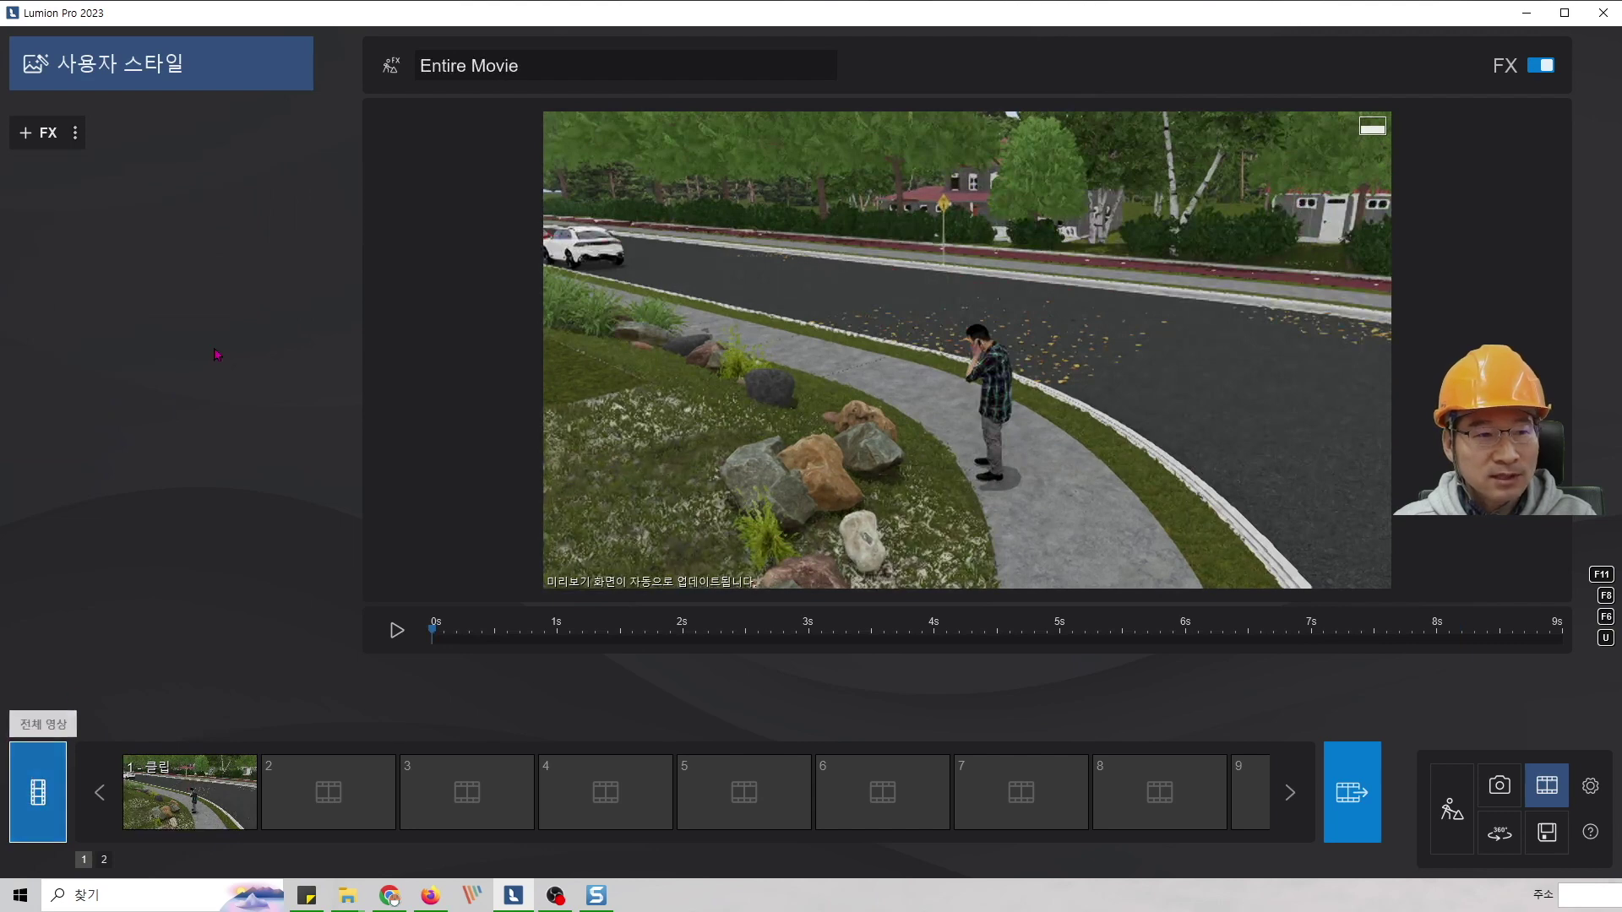
- Add the 병렬 3D 스테레오 effect to the entire movie and try different 눈 거리 and 초점거리 settings, ending with 눈 거리 at 1.00
left_click(40, 132)
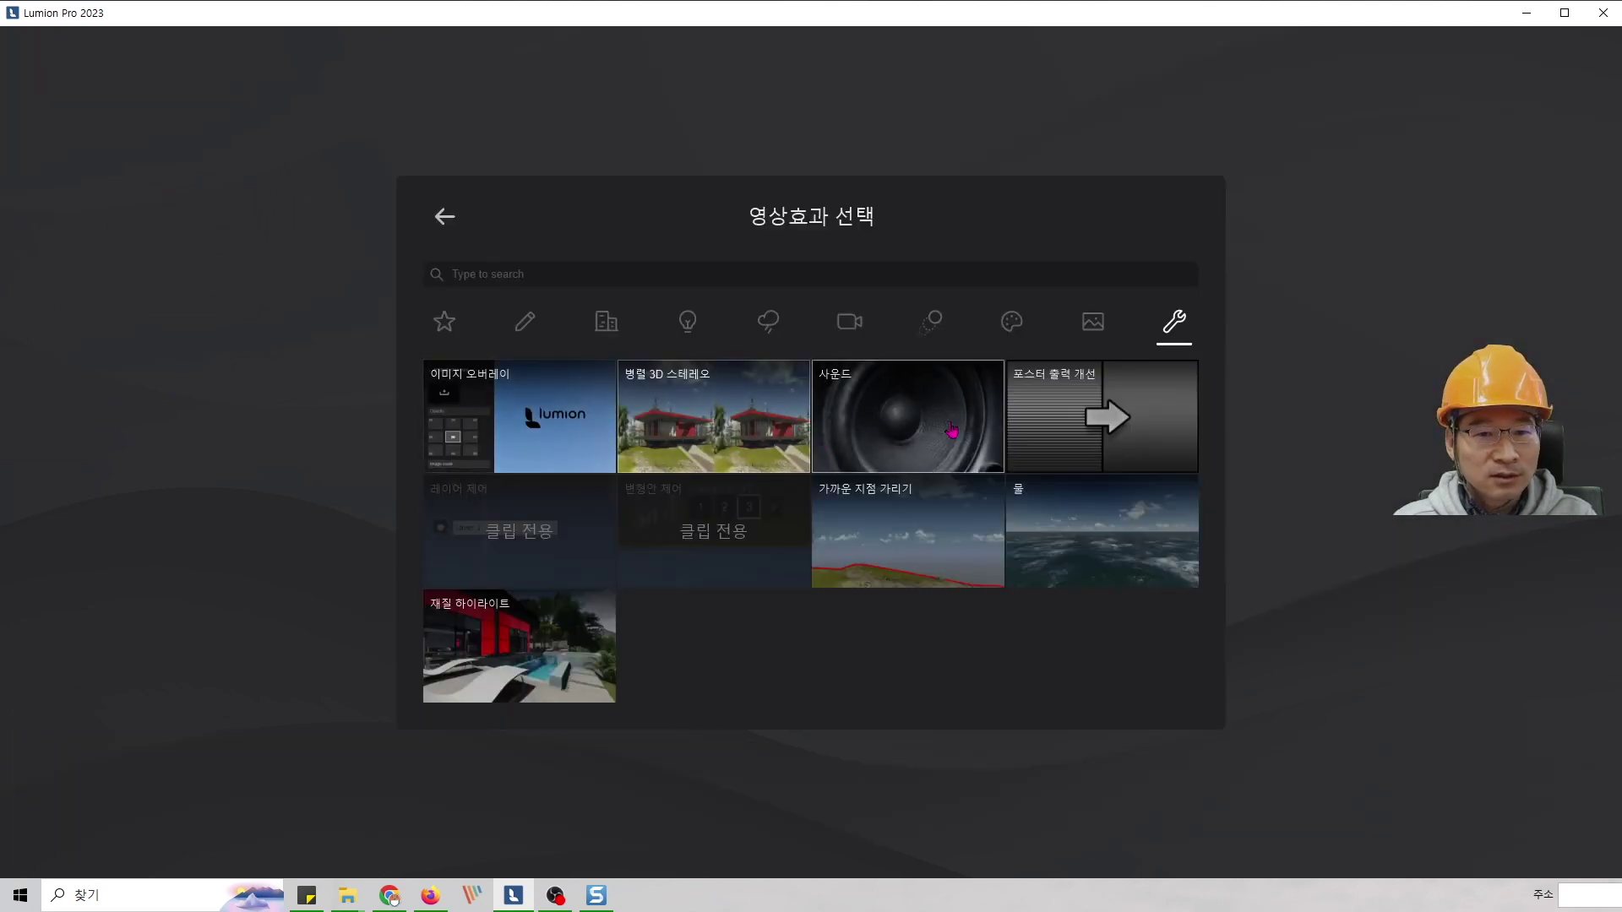
left_click(697, 424)
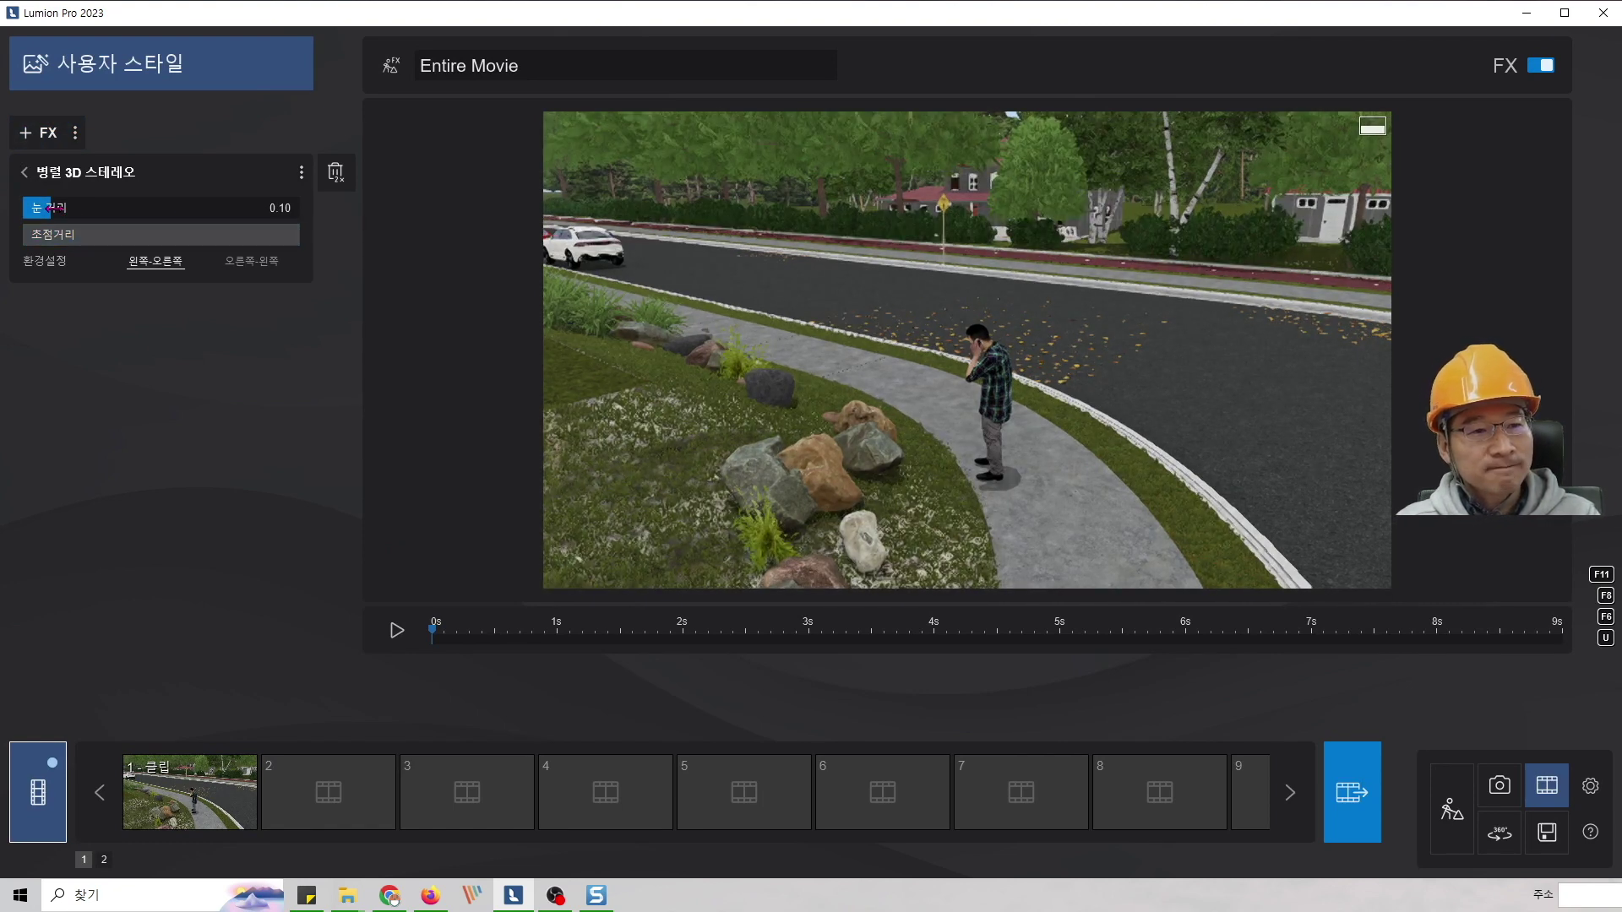
left_click_drag(61, 207, 39, 207)
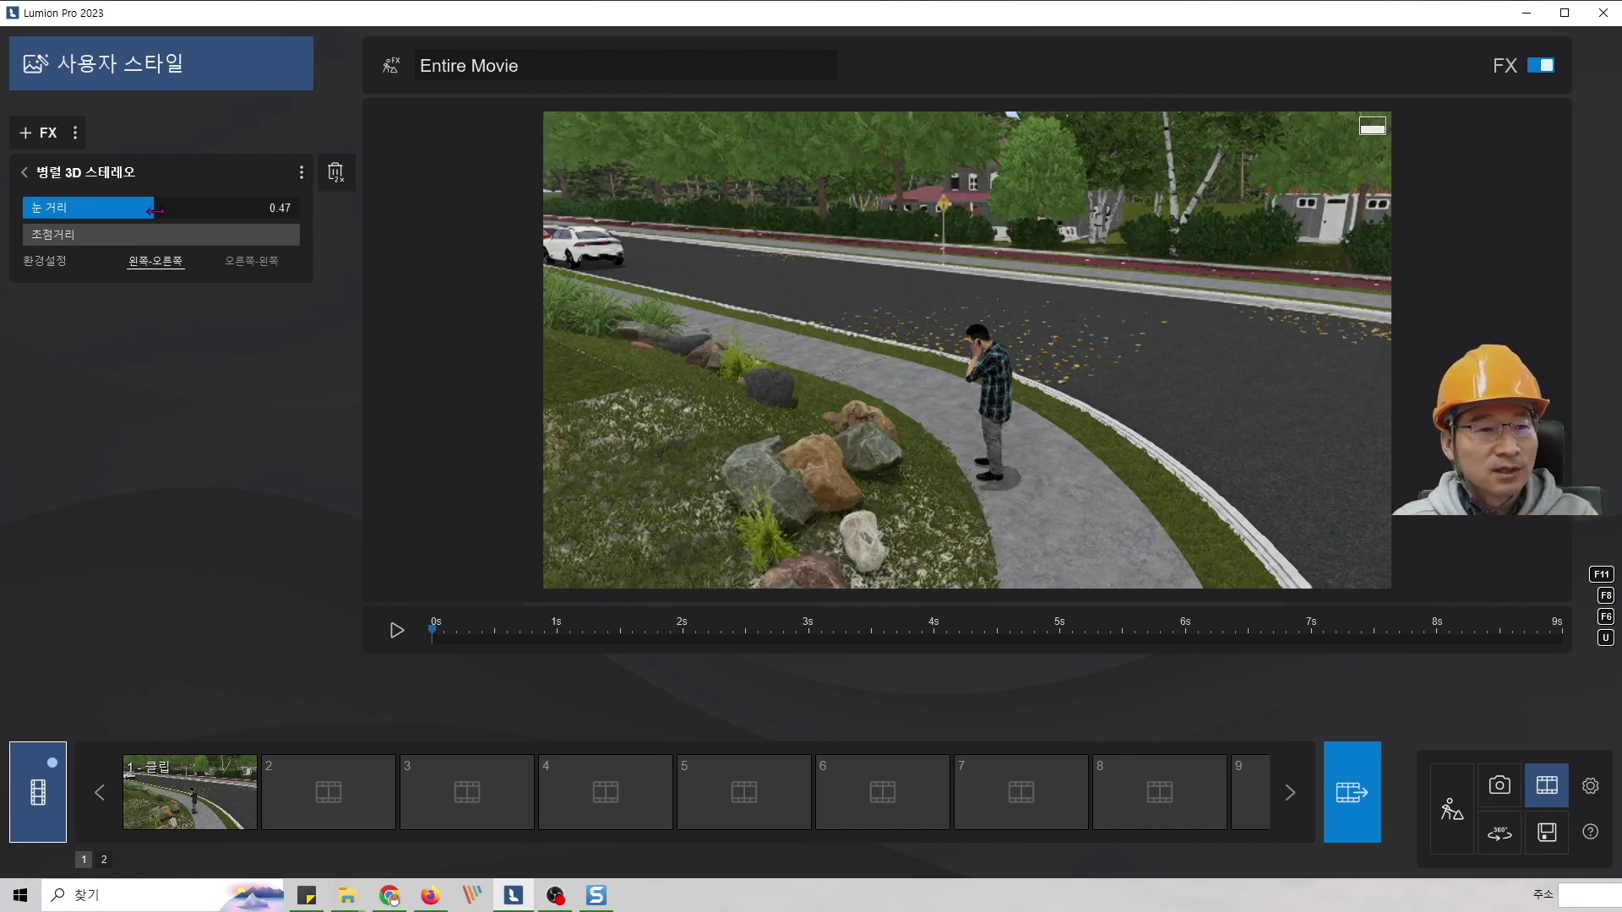
left_click_drag(249, 241, 119, 208)
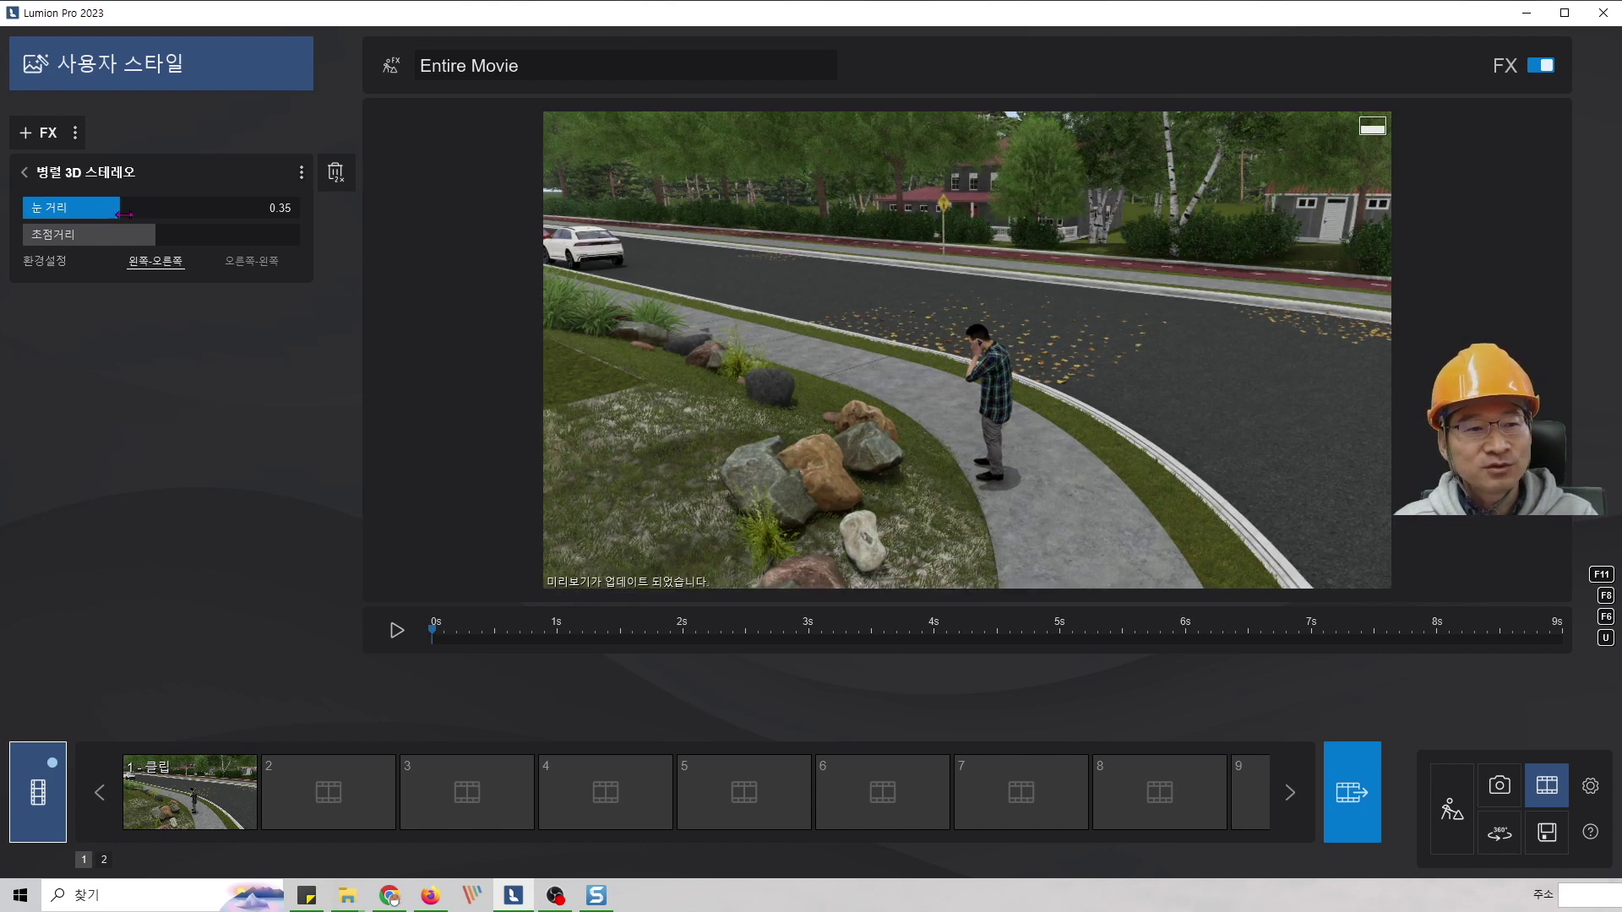
left_click_drag(141, 243, 4, 208)
left_click_drag(157, 212, 329, 222)
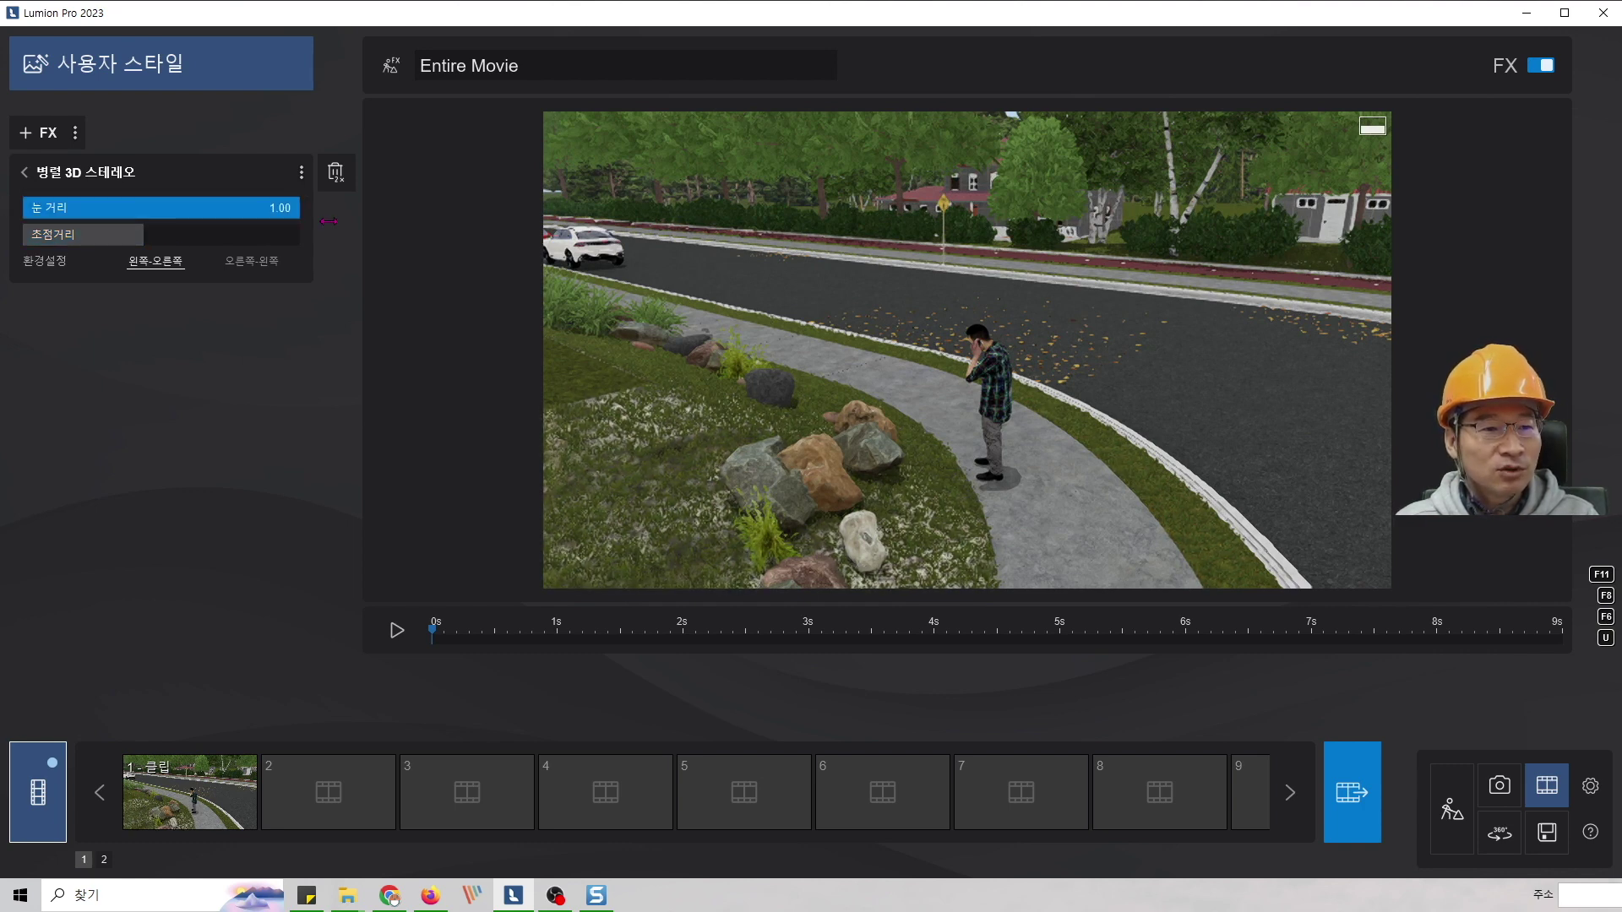
- Set the stereo effect's 눈 거리 to 0 and then to 0.5, and adjust 초점거리 to about the middle of its range
left_click(285, 210)
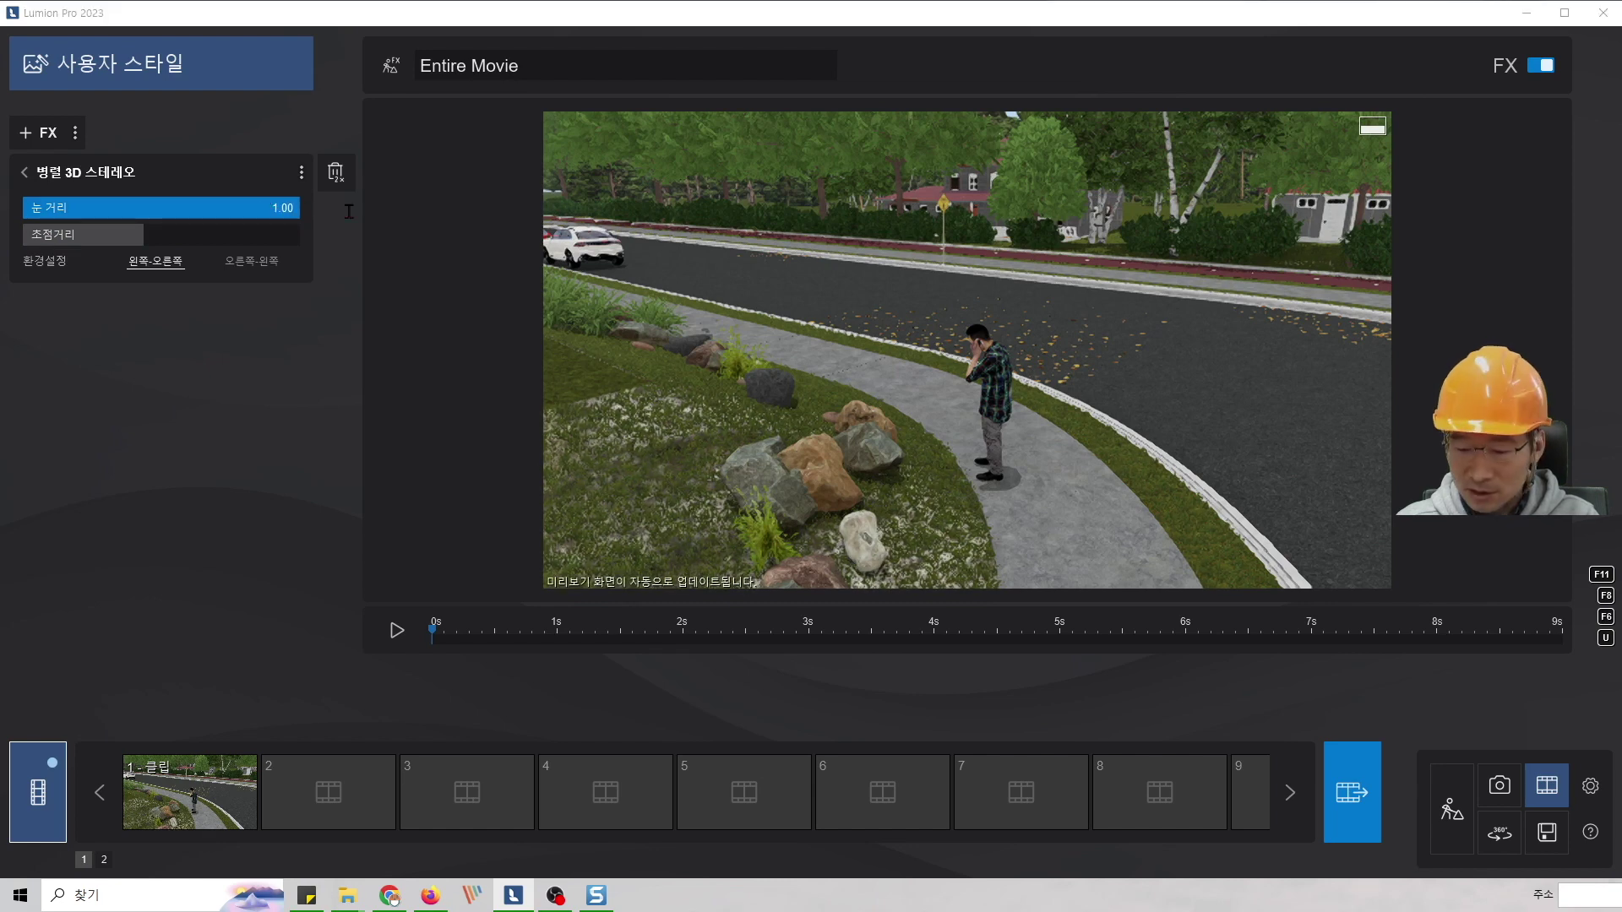
type("0")
key("Return")
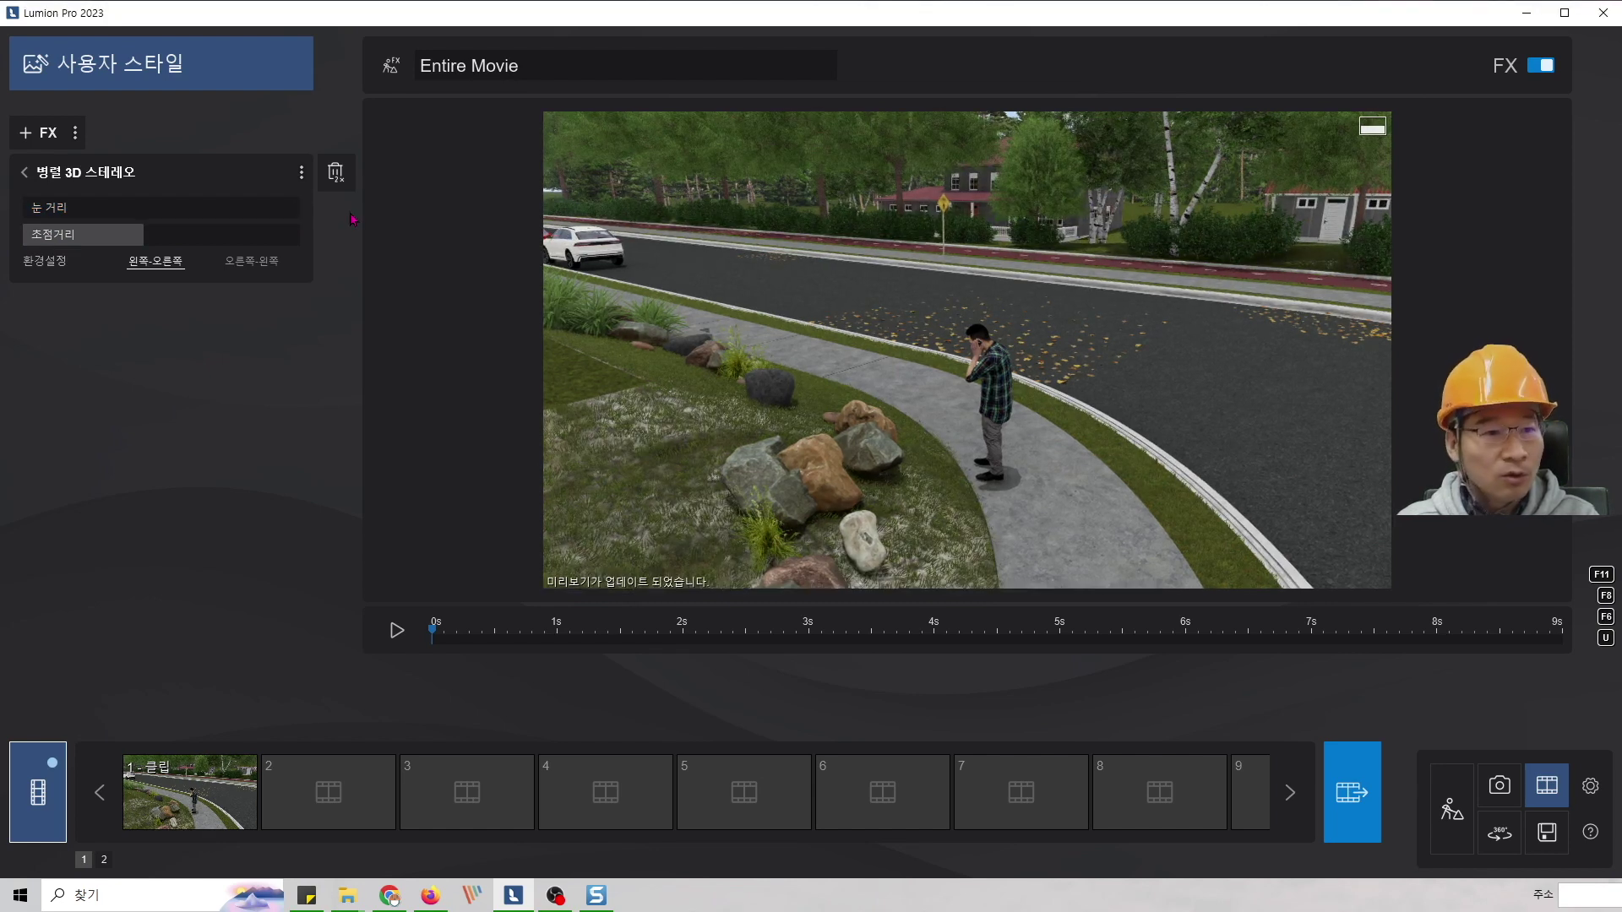
left_click(311, 212)
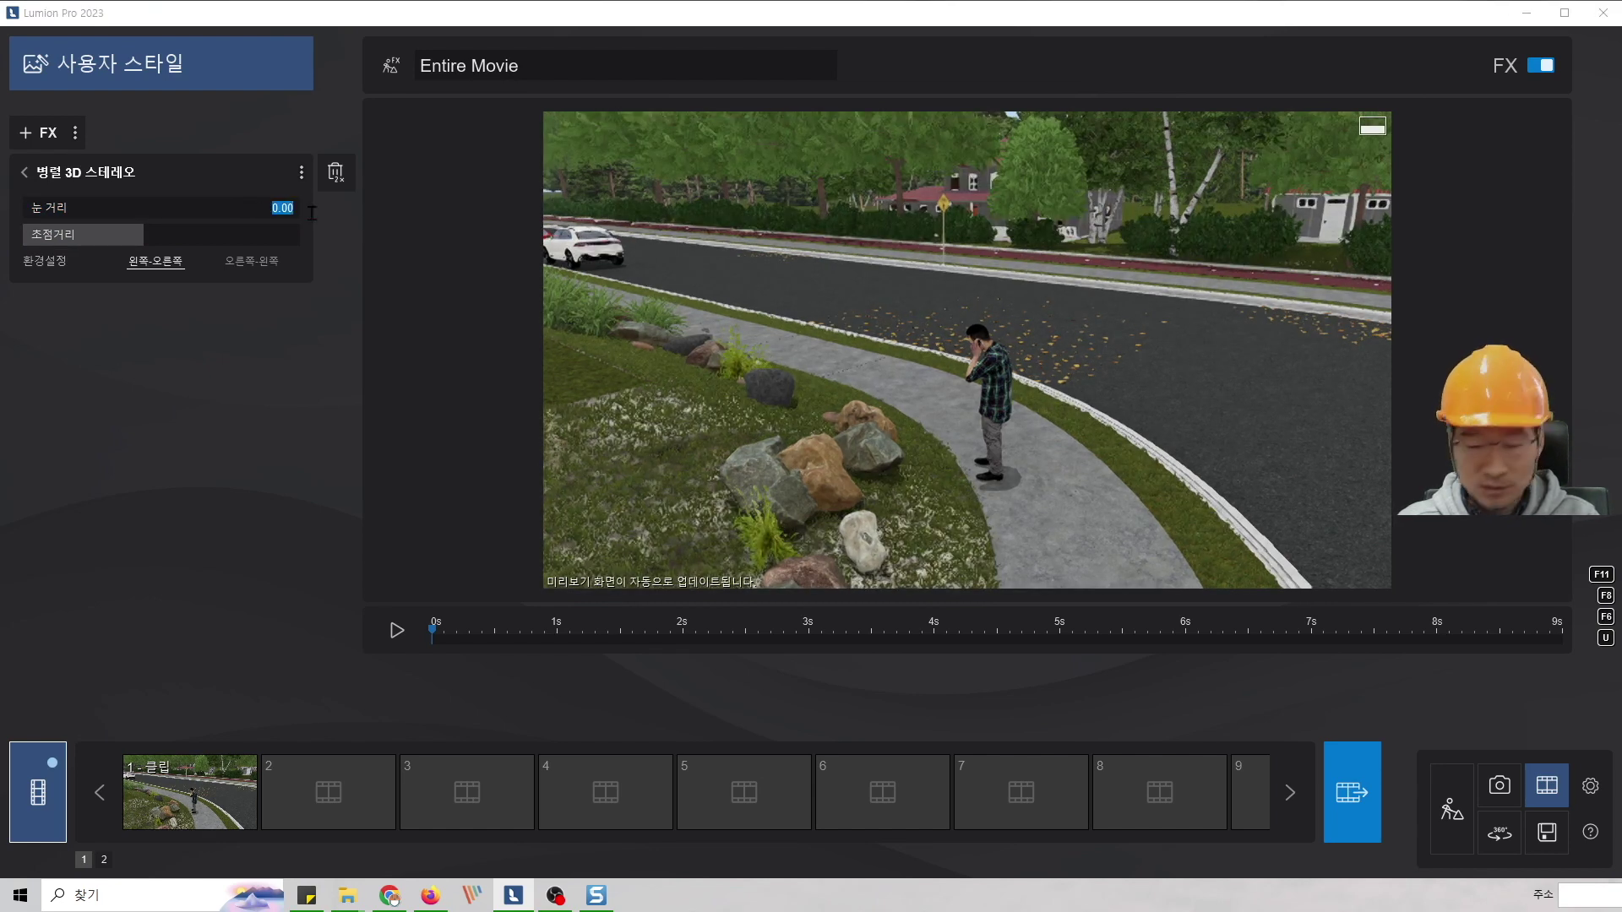
type("0.5")
key("Return")
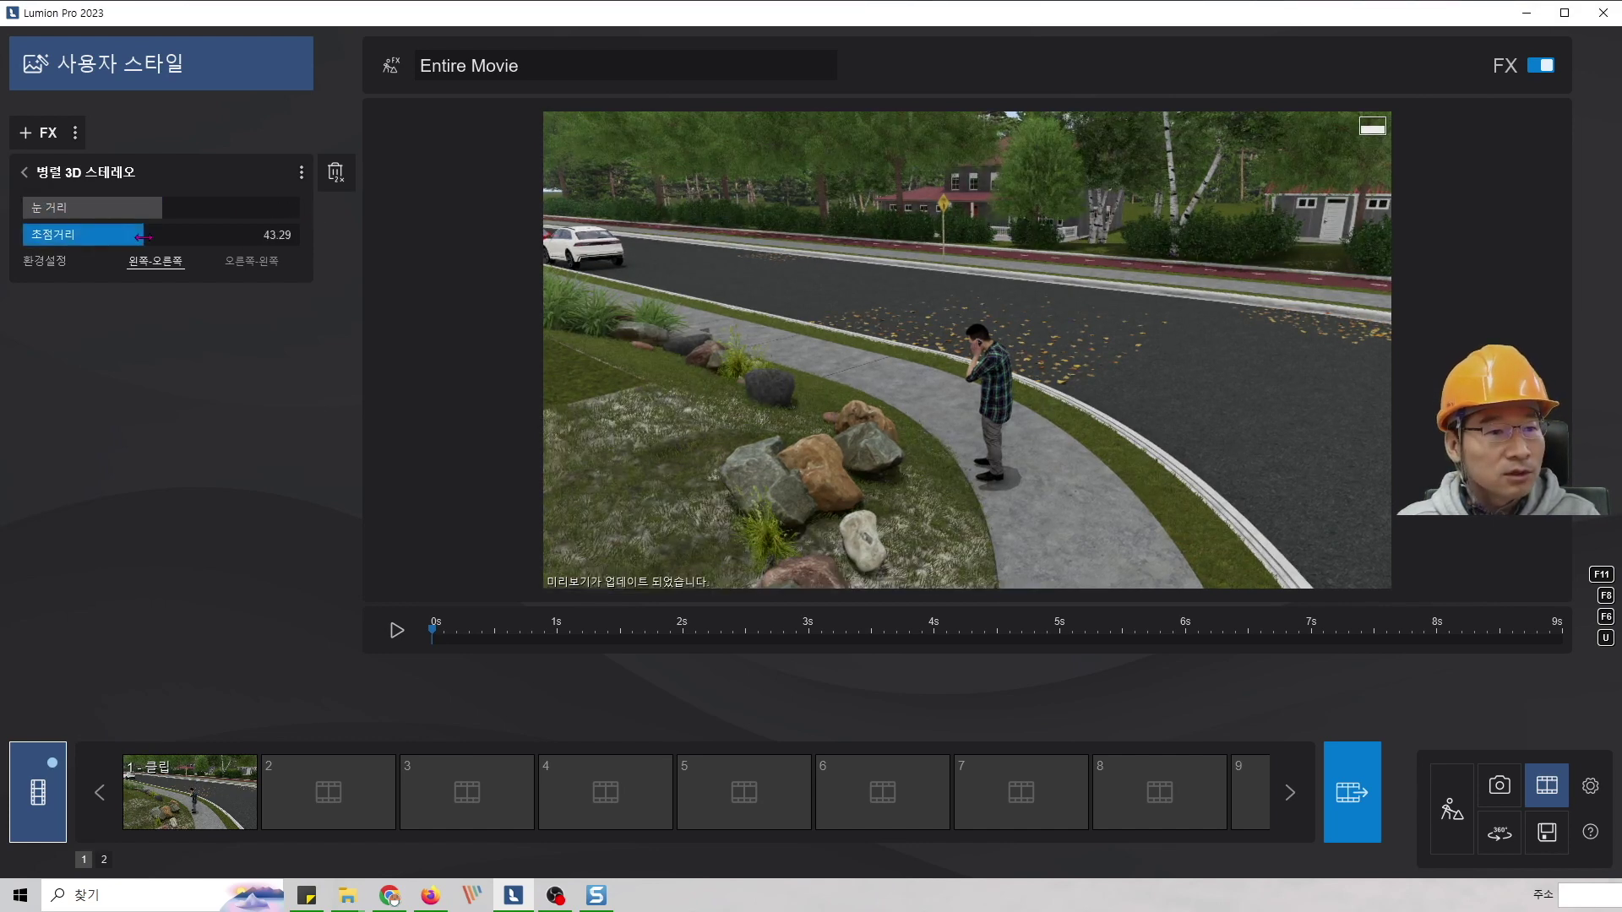
left_click_drag(141, 236, 392, 255)
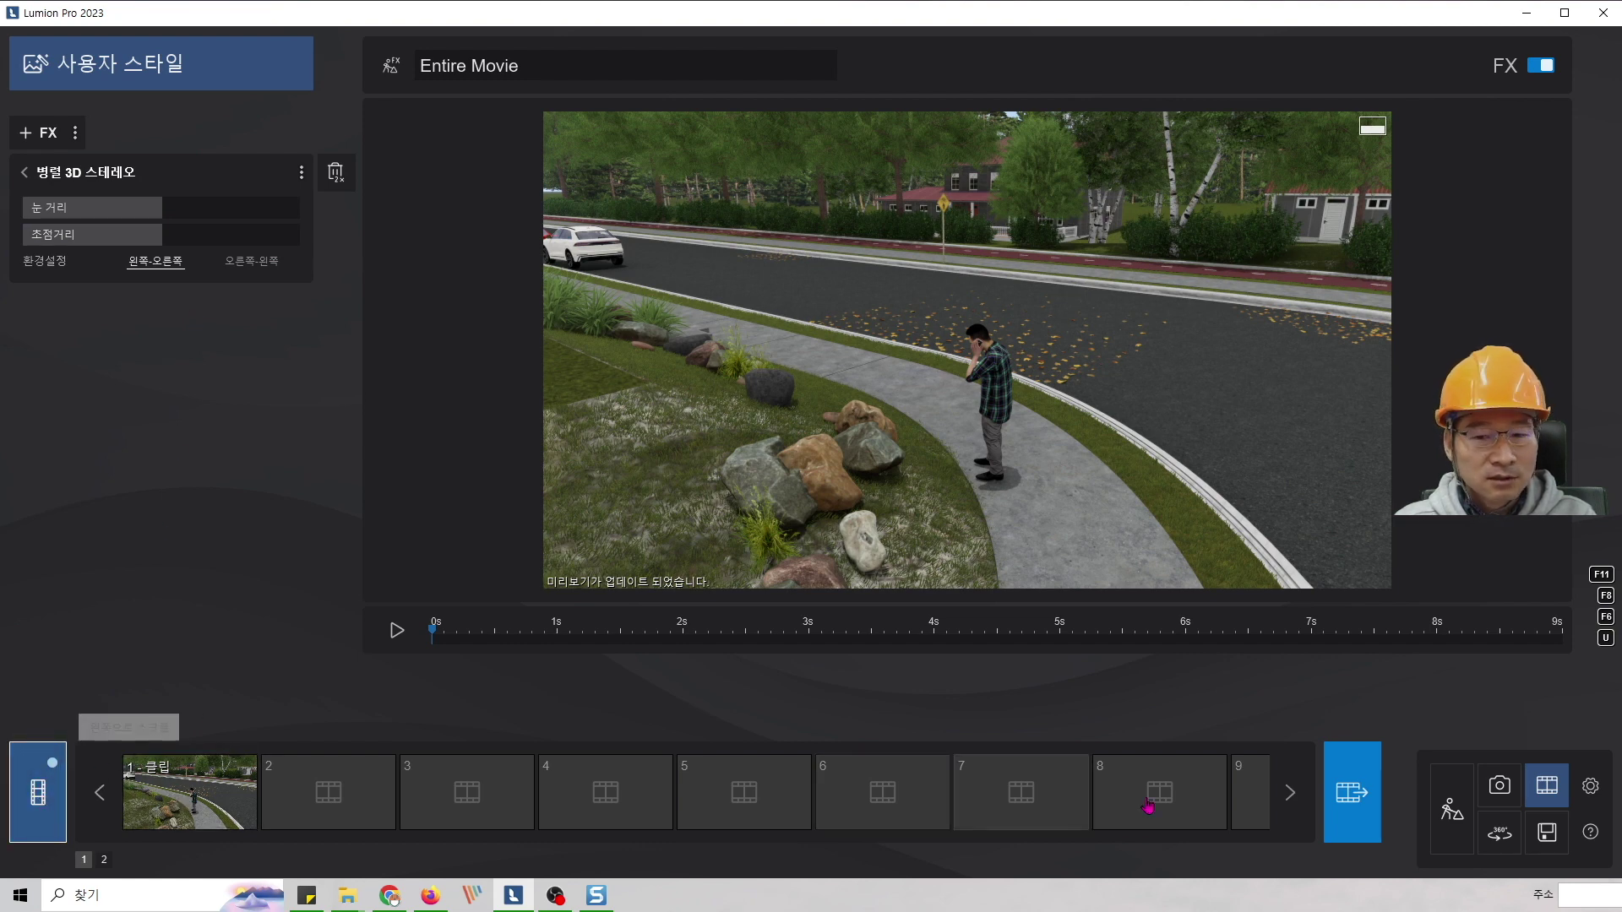
- Open the movie render settings and show the 전체 영상 output options
left_click(1349, 786)
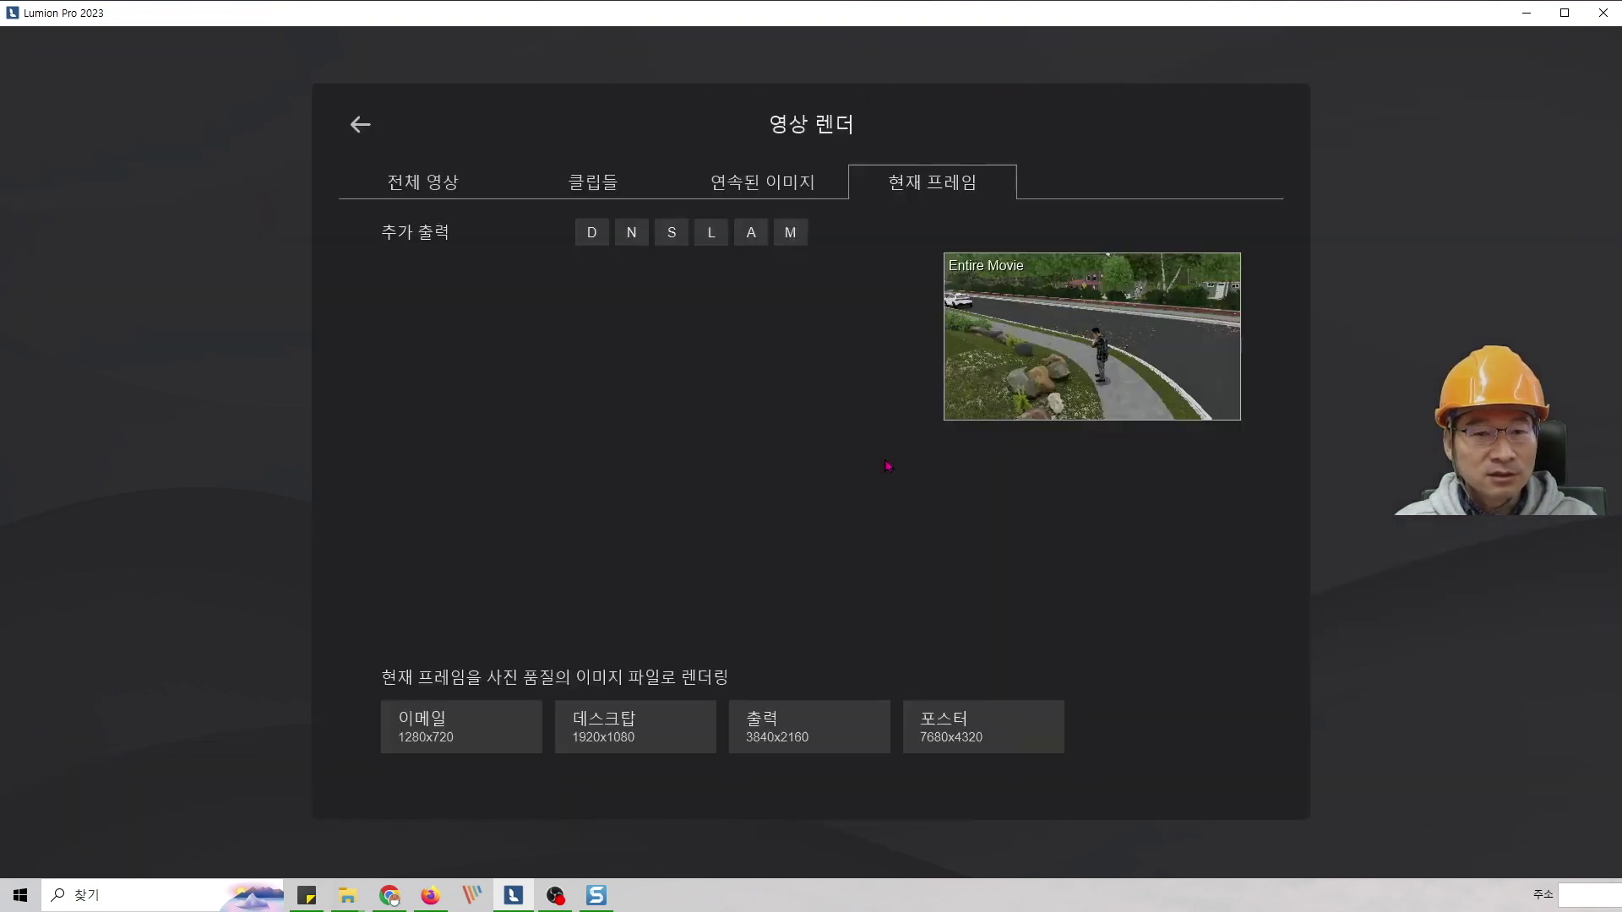
left_click(423, 182)
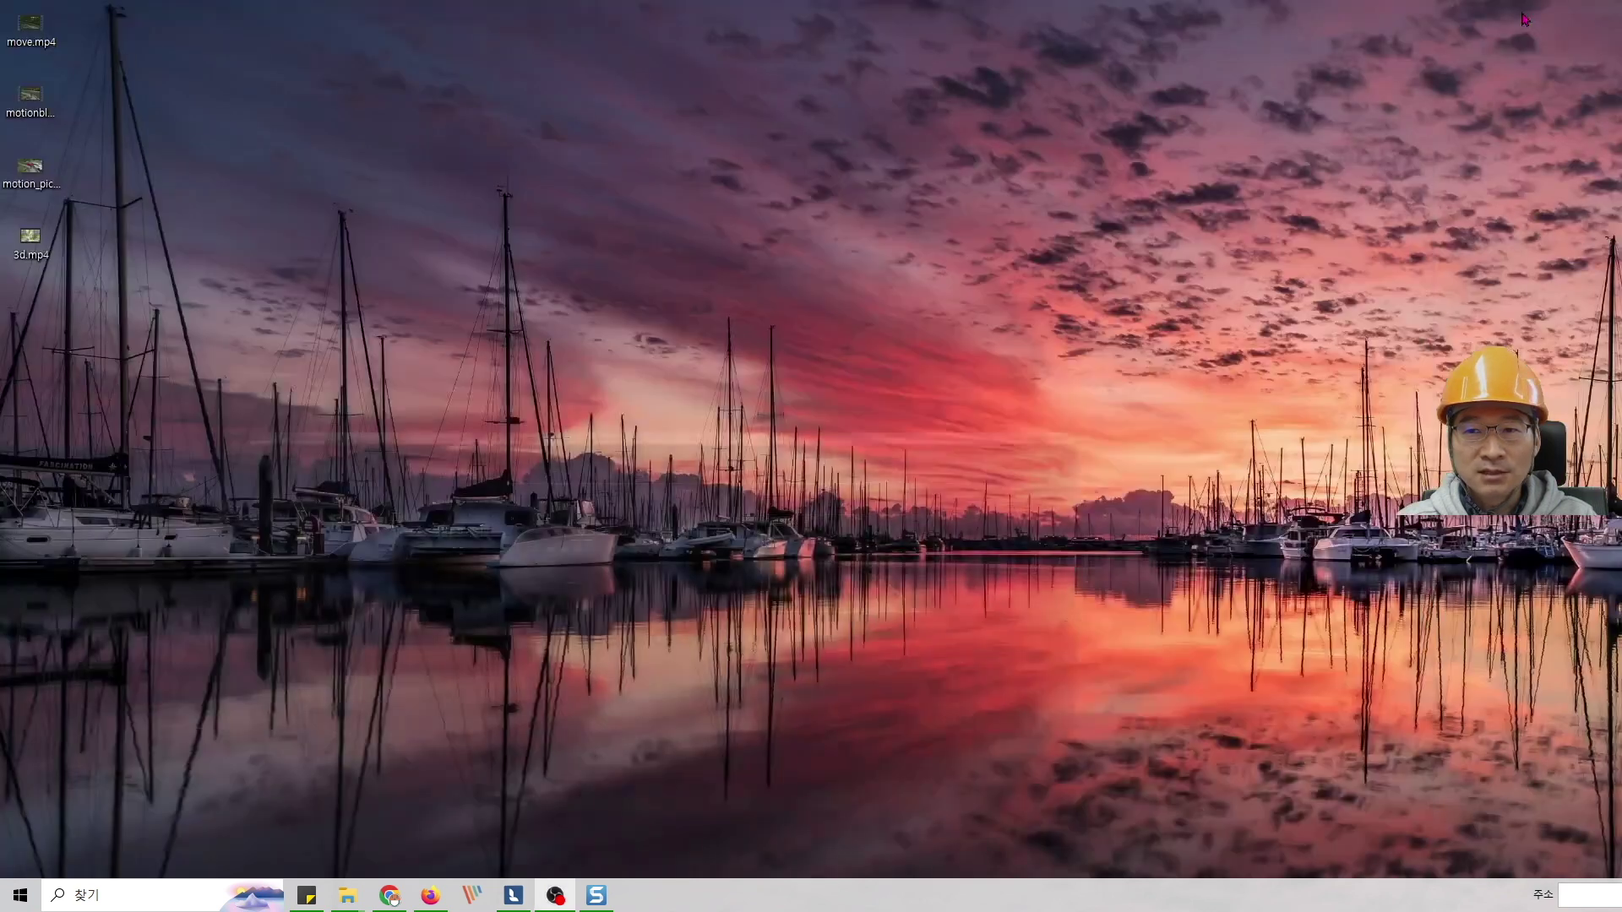
- Minimize Lumion and play 3d.mp4 from the desktop in an enlarged player window
left_click(1526, 15)
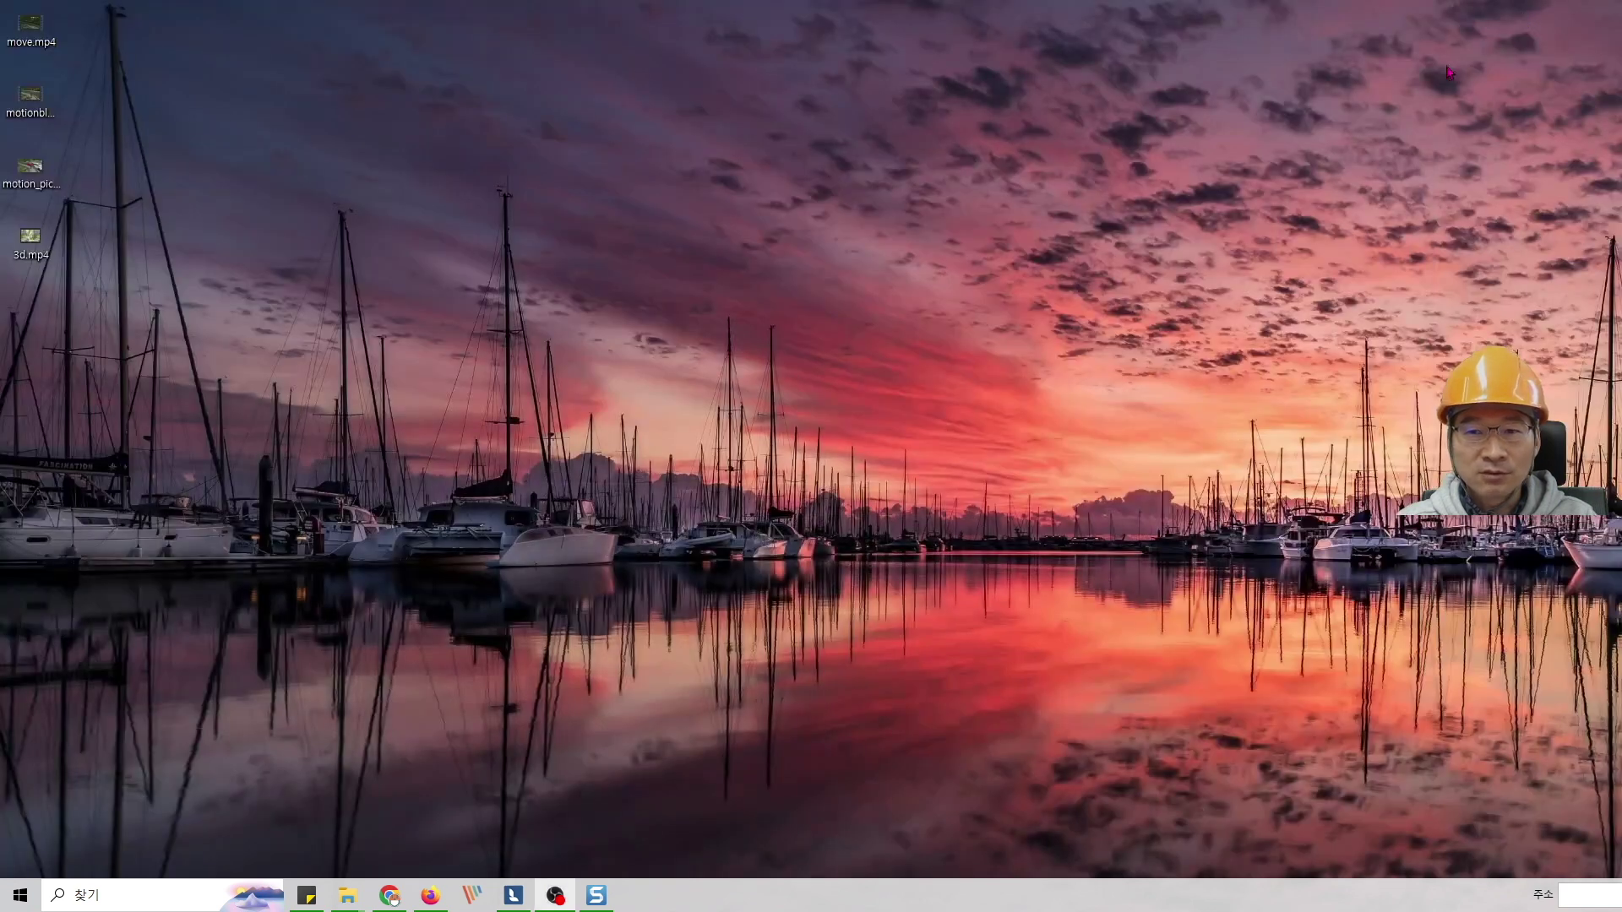
left_click(347, 896)
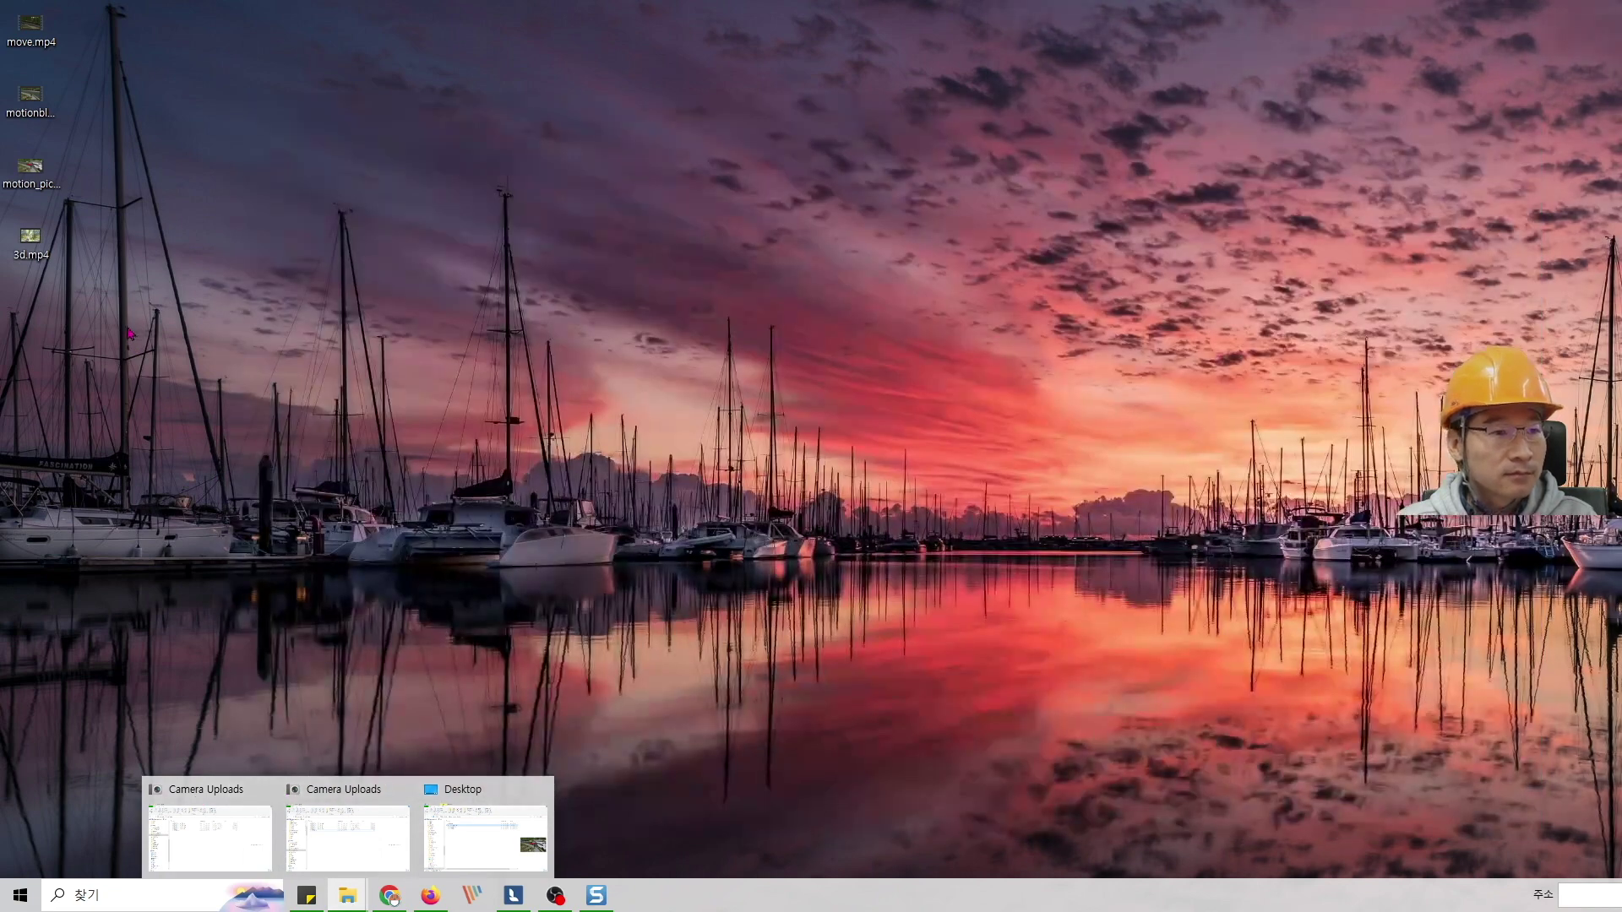
left_click(37, 246)
double_click(37, 246)
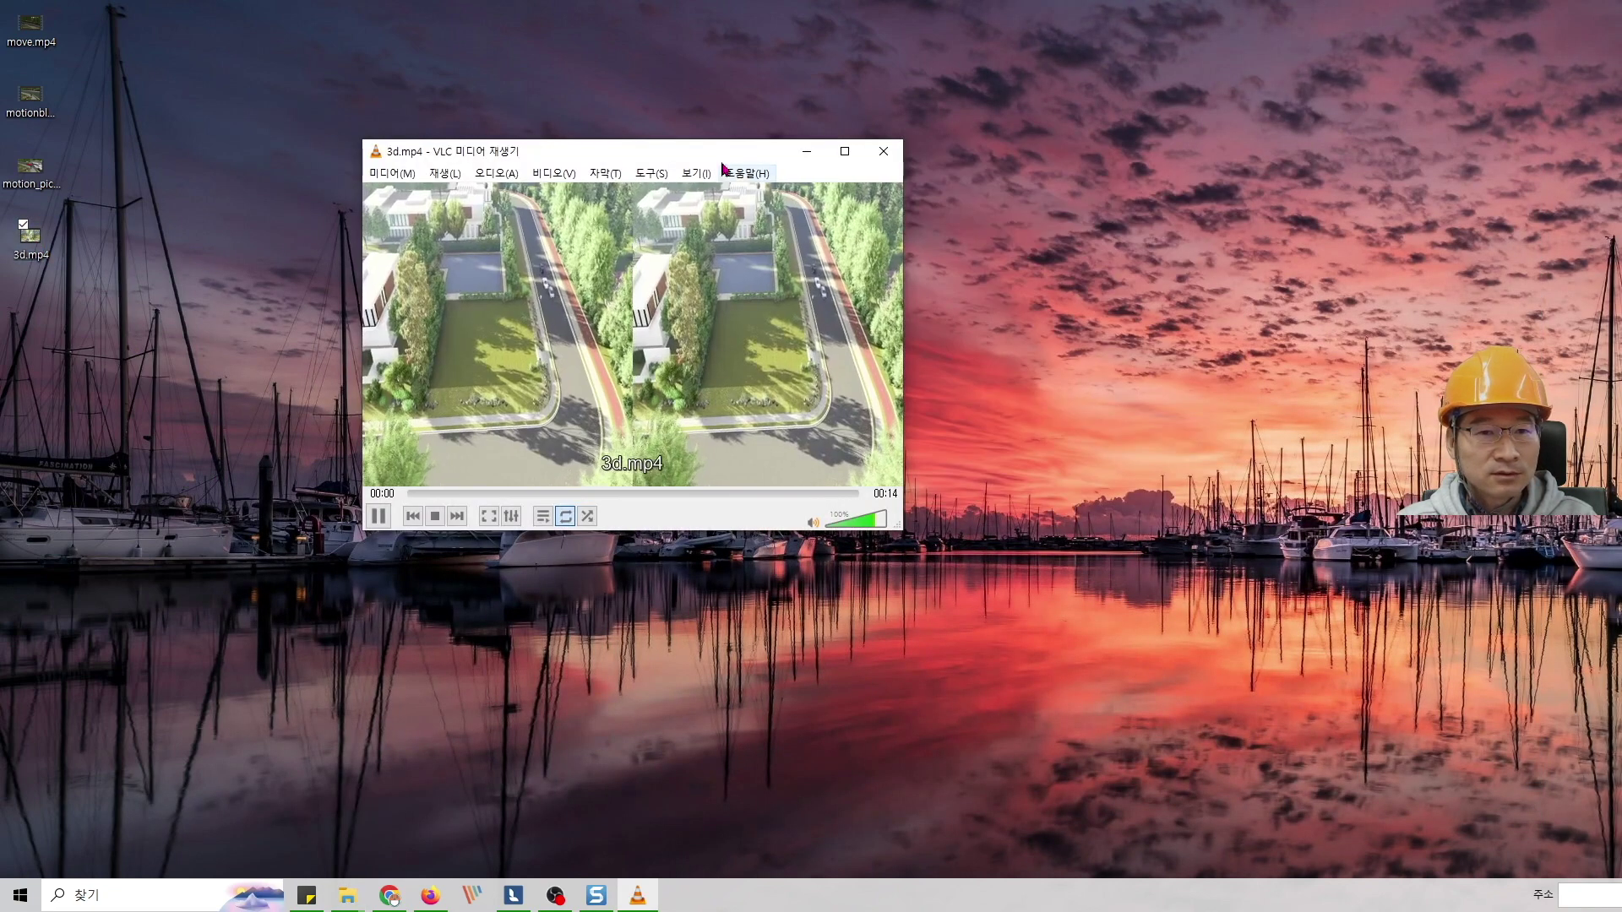
left_click_drag(713, 166, 612, 130)
left_click_drag(800, 500, 1201, 735)
left_click_drag(738, 129, 708, 143)
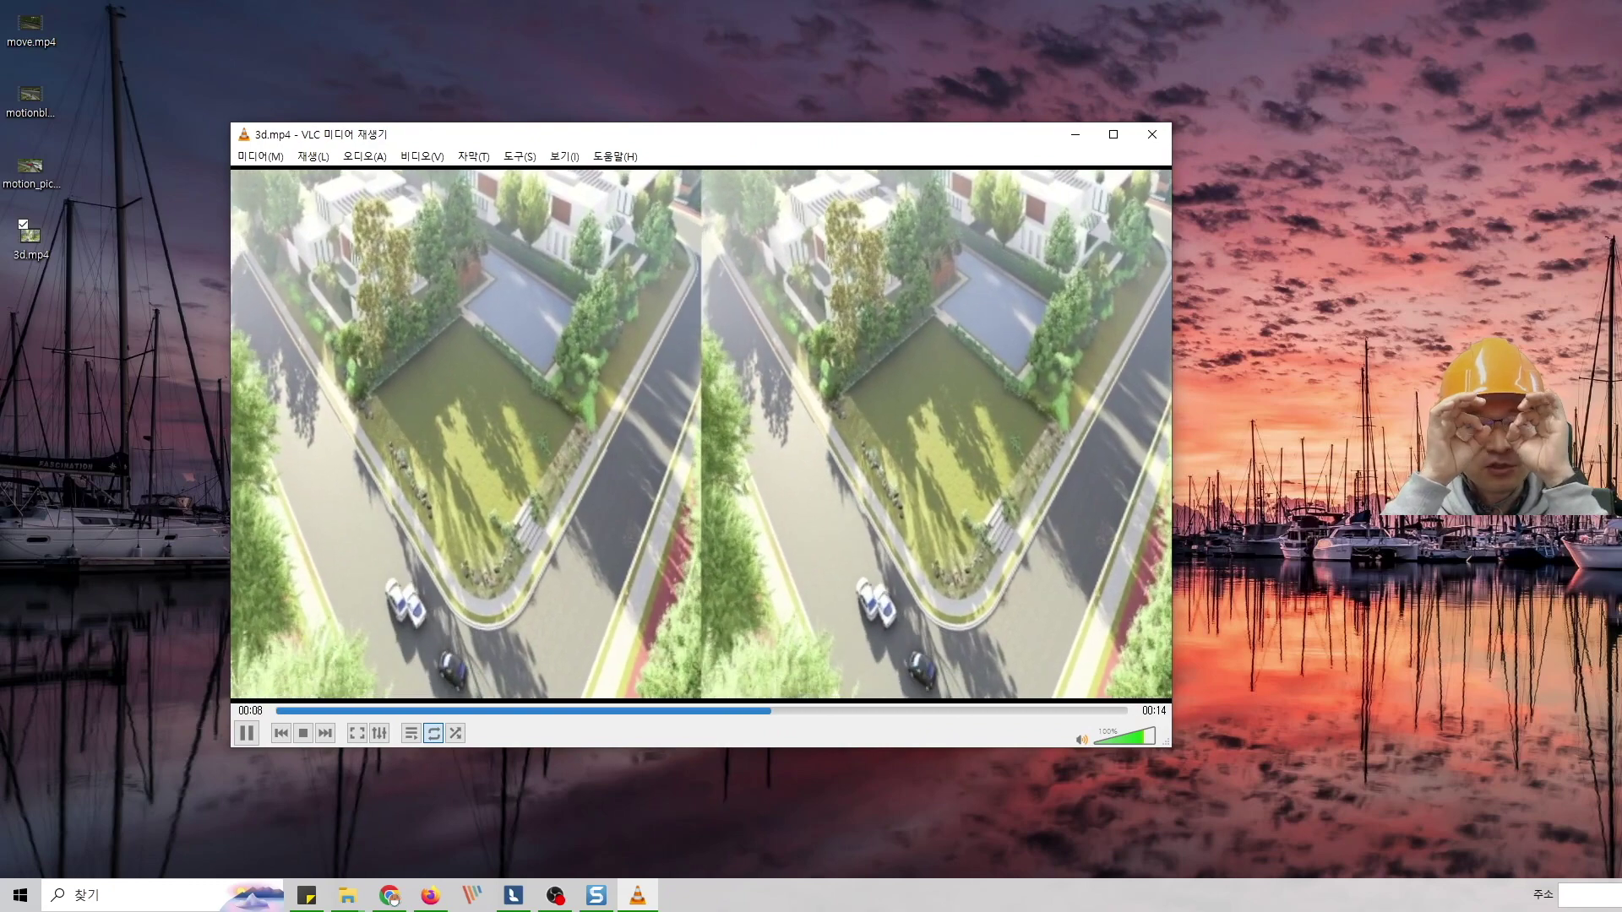
- Close the video player, return to Lumion and leave the render settings
left_click(1145, 136)
left_click(515, 896)
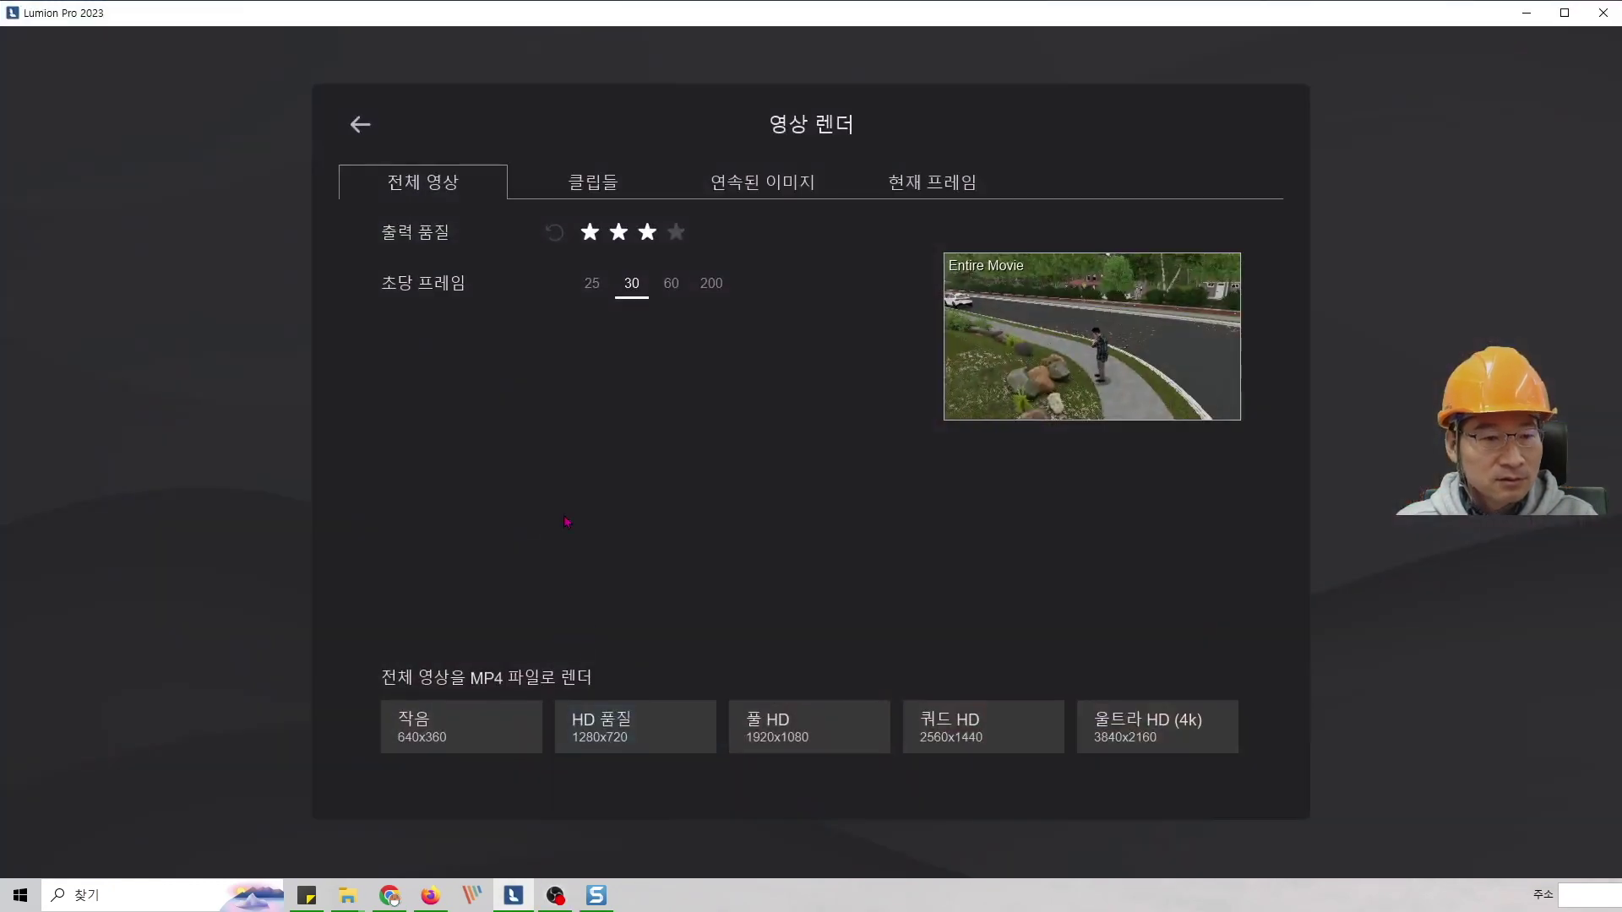
left_click(360, 124)
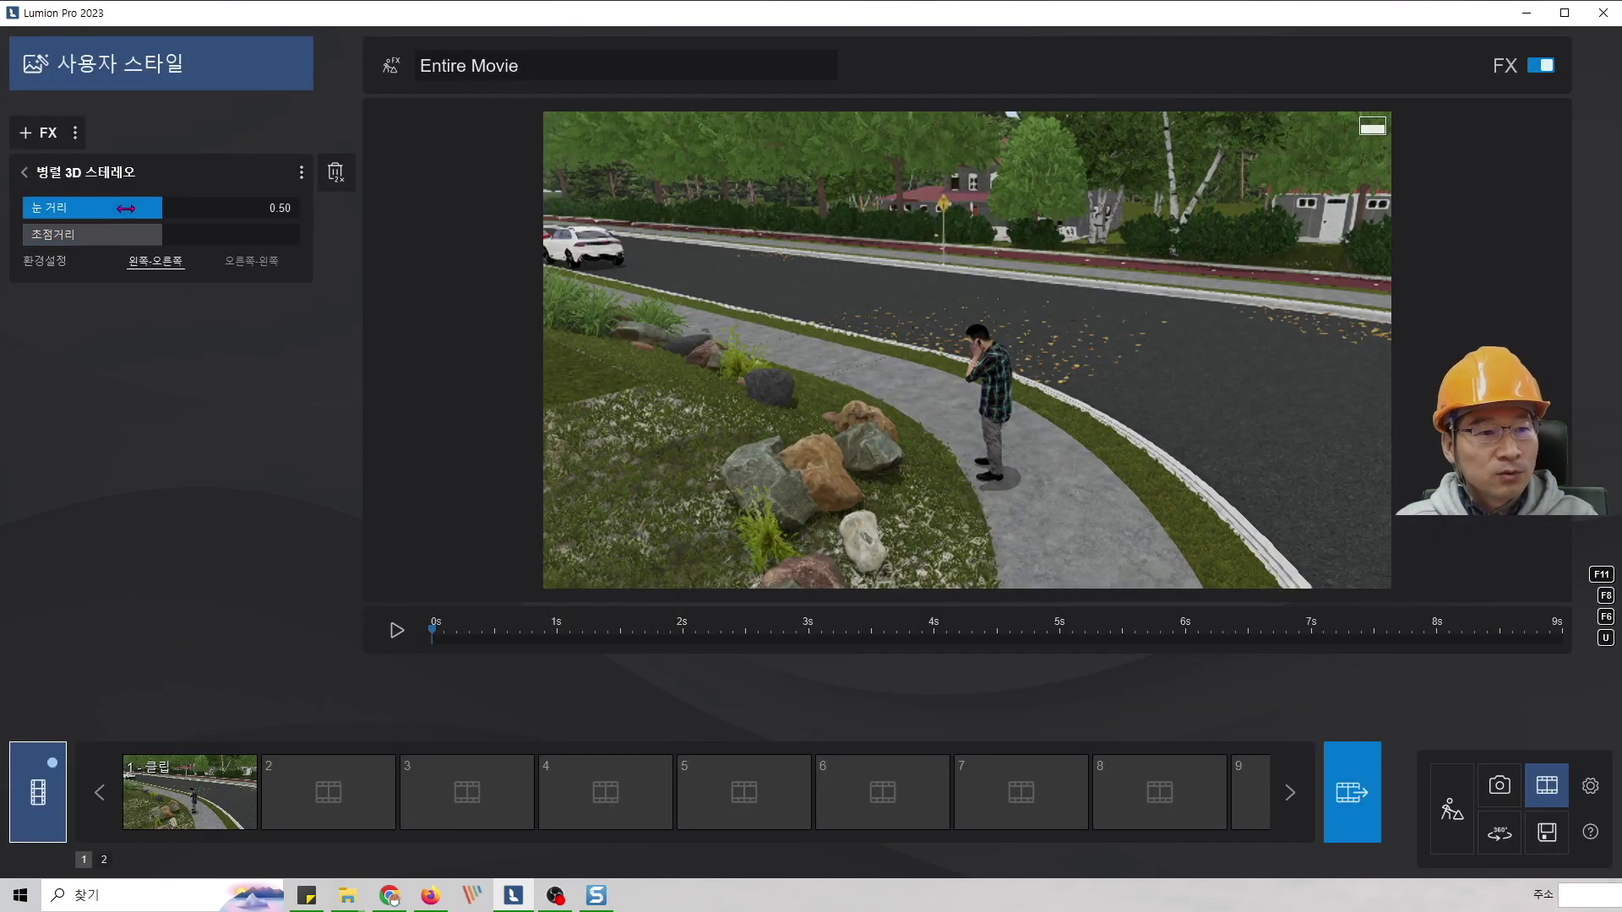
- Lower the stereo effect's 눈 거리 slightly, set 초점거리 to about 61.6 and return to the effect list
left_click_drag(126, 208, 205, 239)
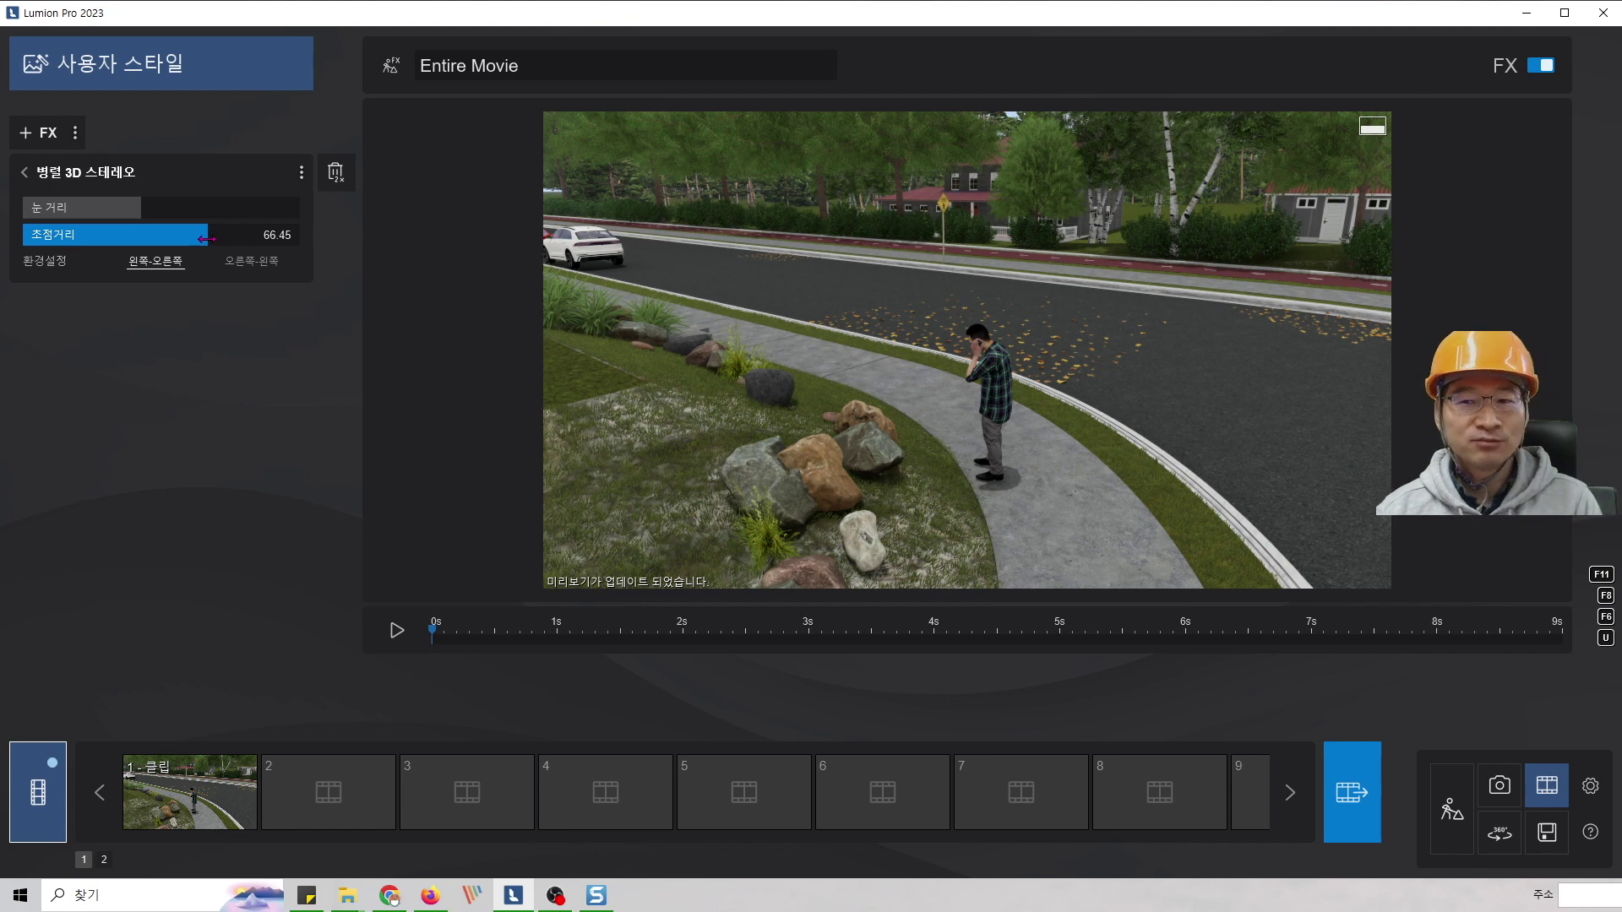
left_click_drag(206, 240, 194, 239)
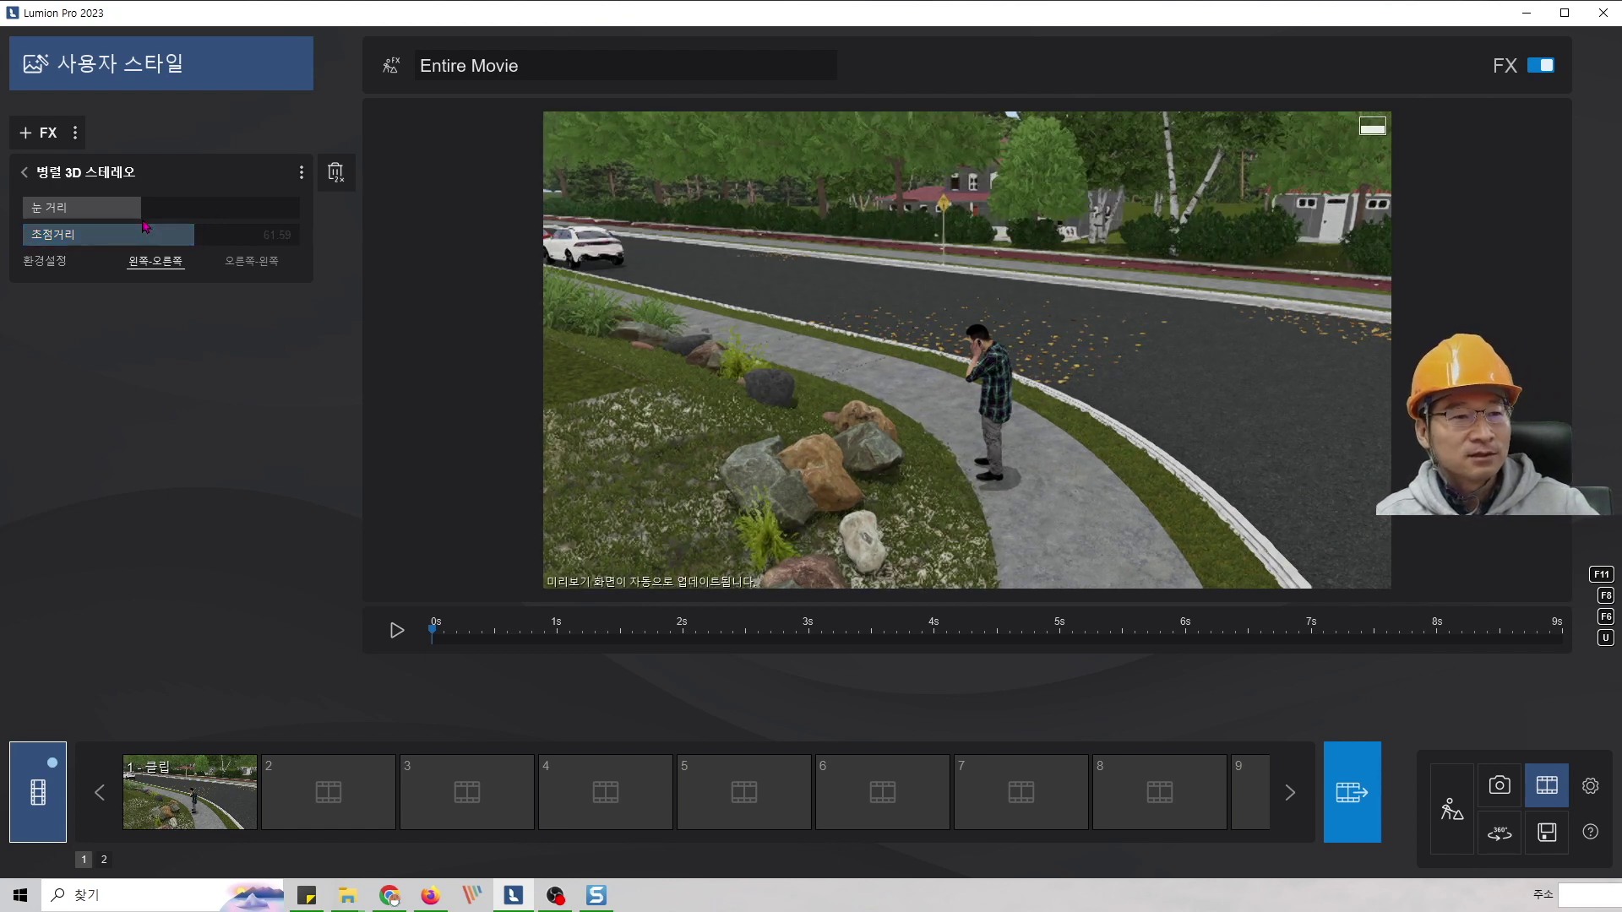
left_click(24, 176)
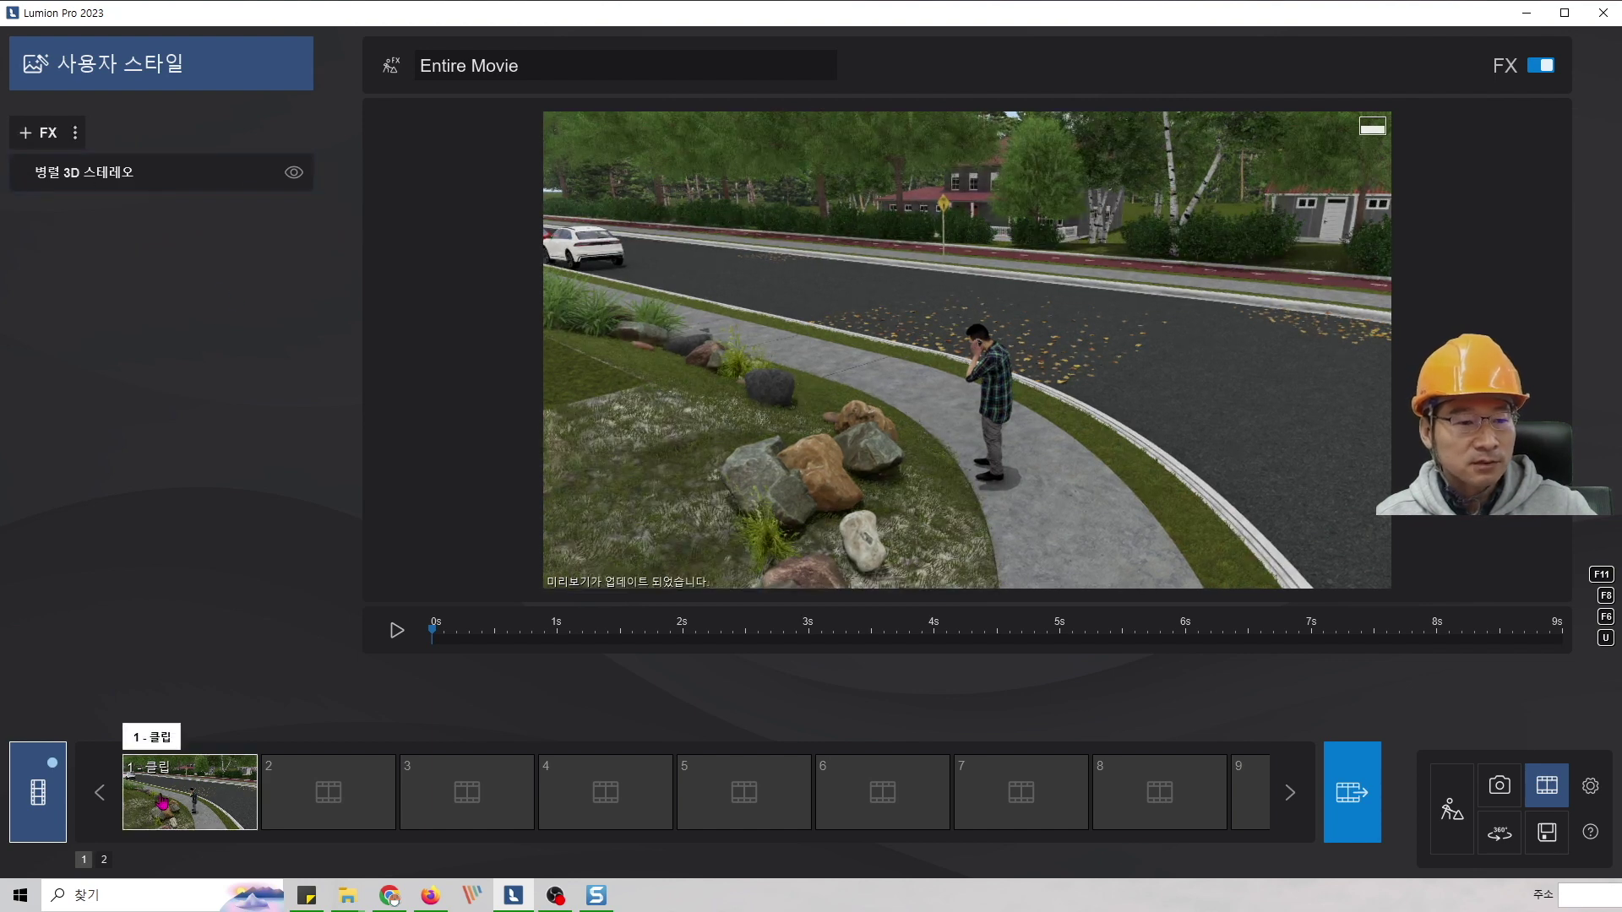
- Look at the 바람 effect of clip 1, and open the placeable 효과 library in Build mode
left_click(162, 803)
left_click(178, 387)
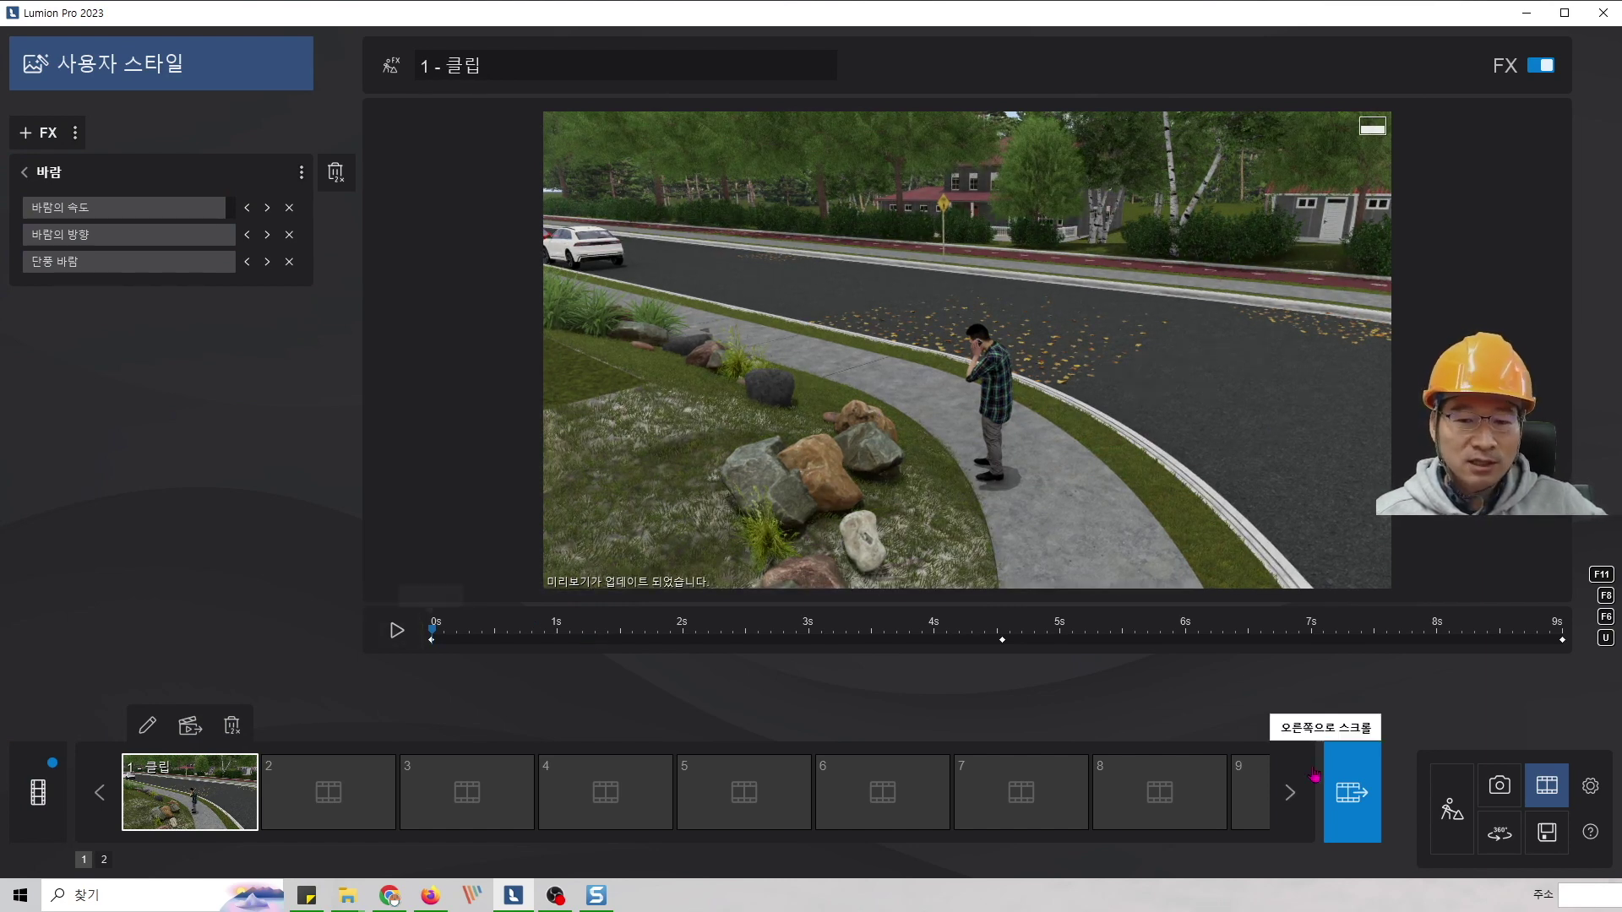
left_click(1449, 809)
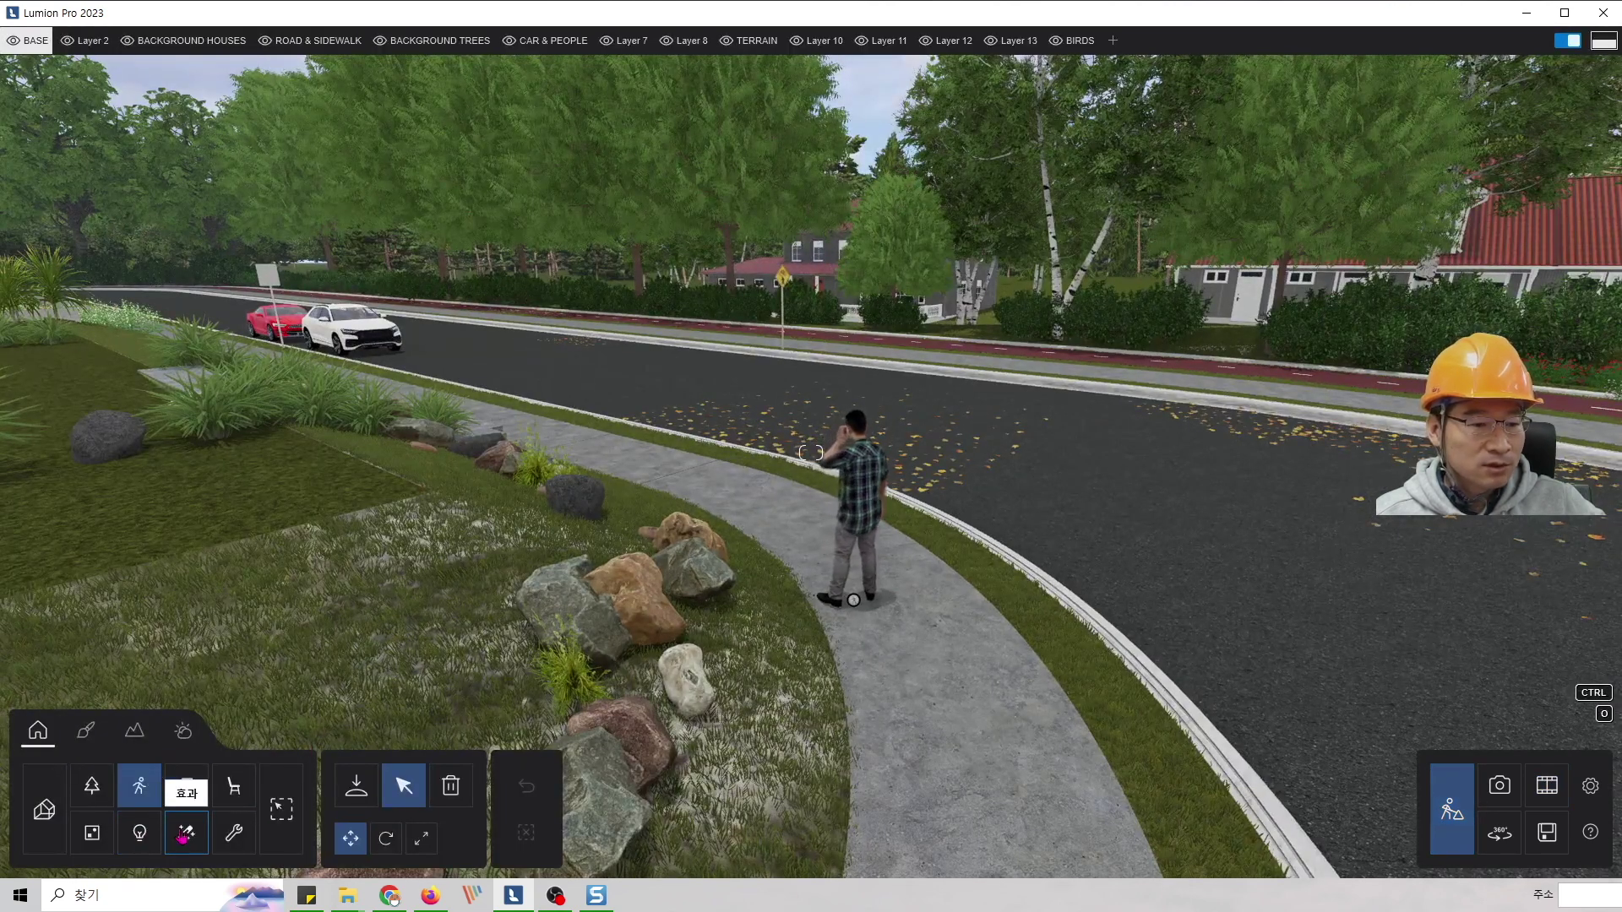
left_click(187, 834)
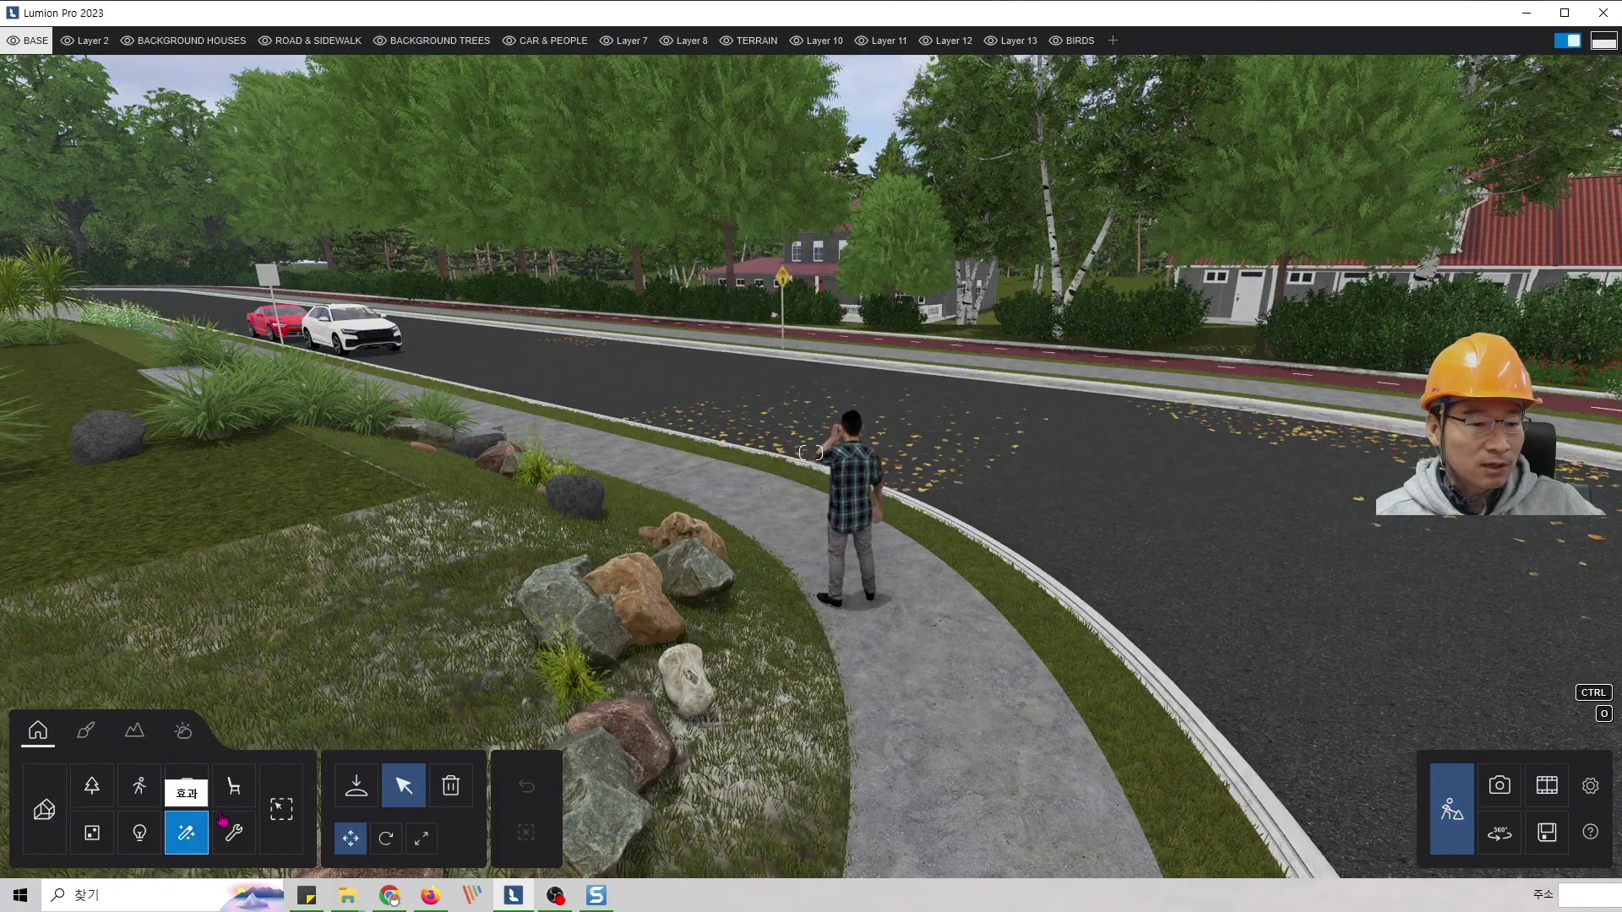
left_click(355, 785)
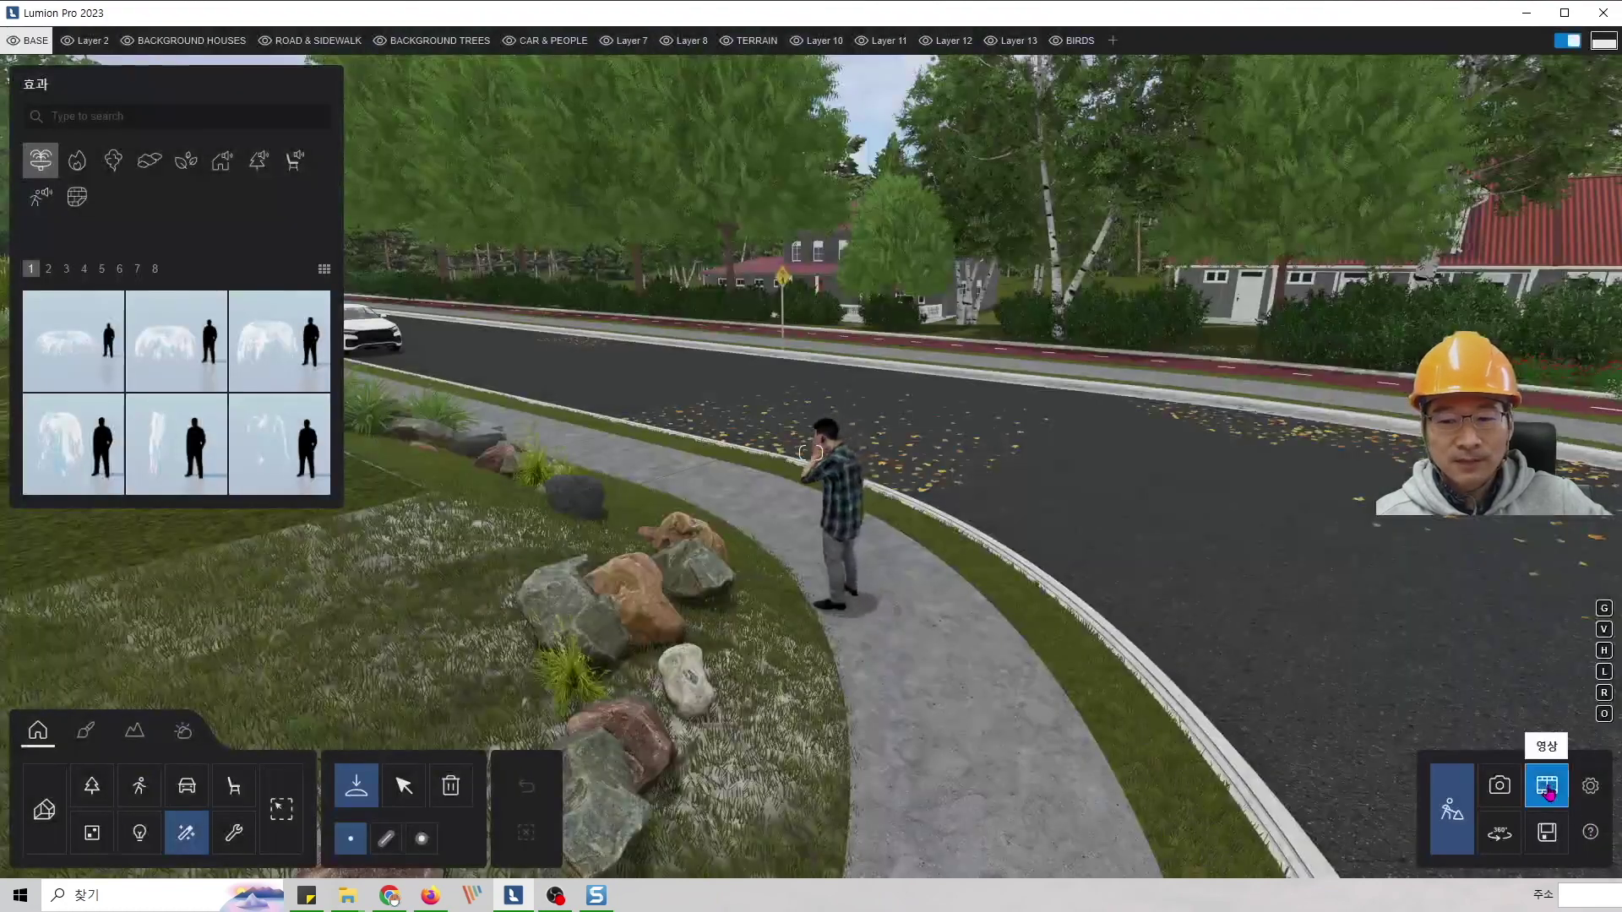
- Return to the entire movie in movie mode and add the 사운드 effect to it
left_click(1547, 786)
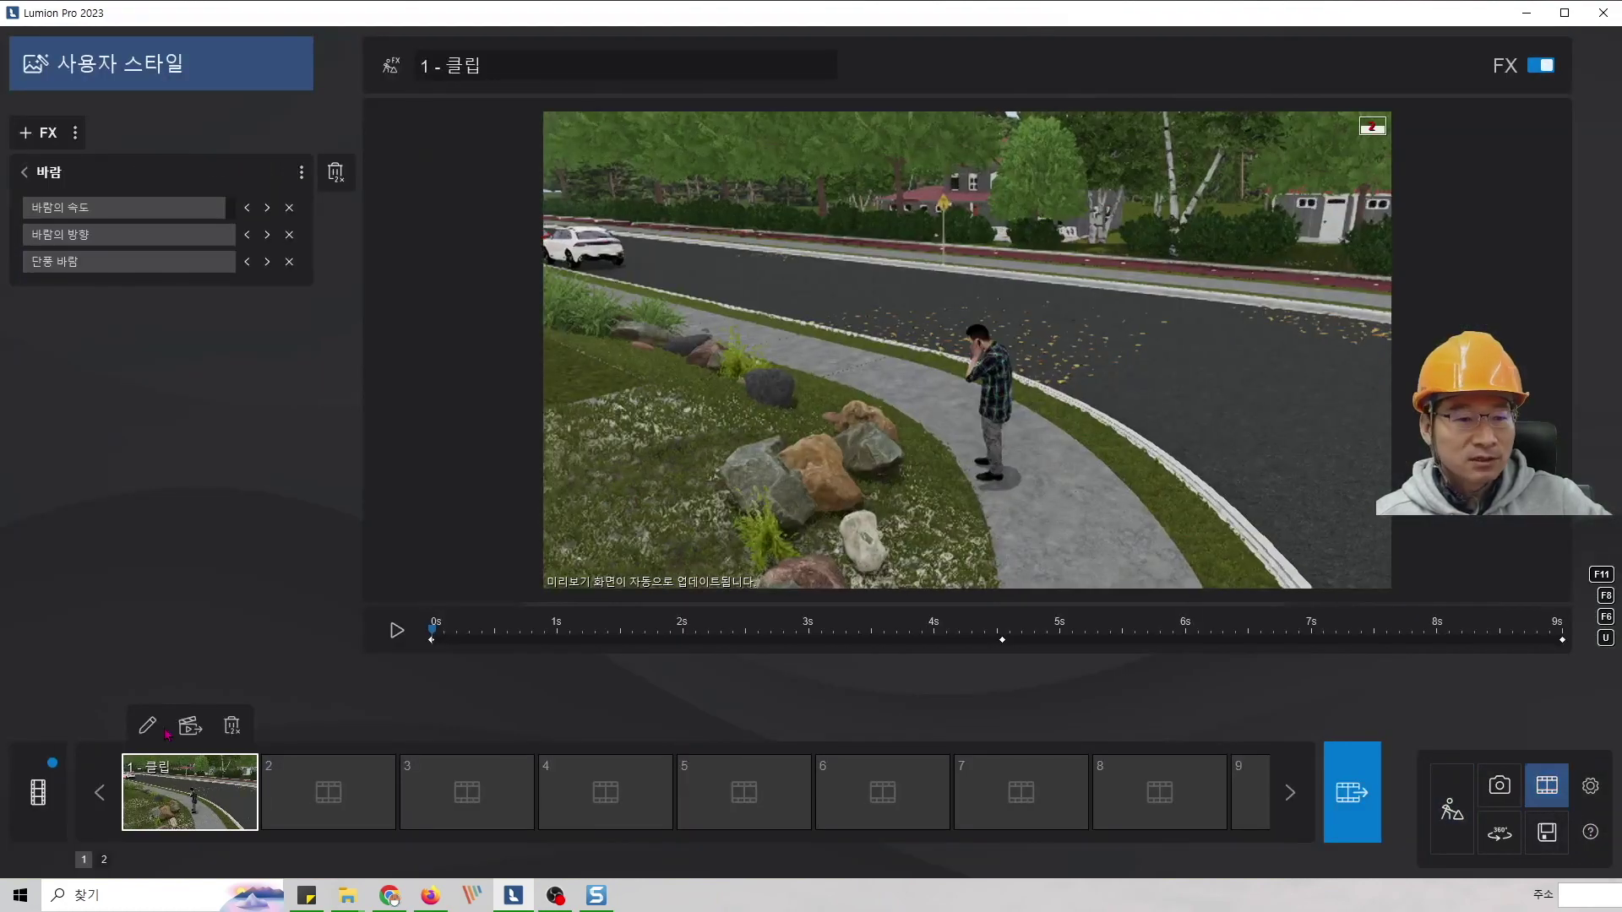
left_click(52, 779)
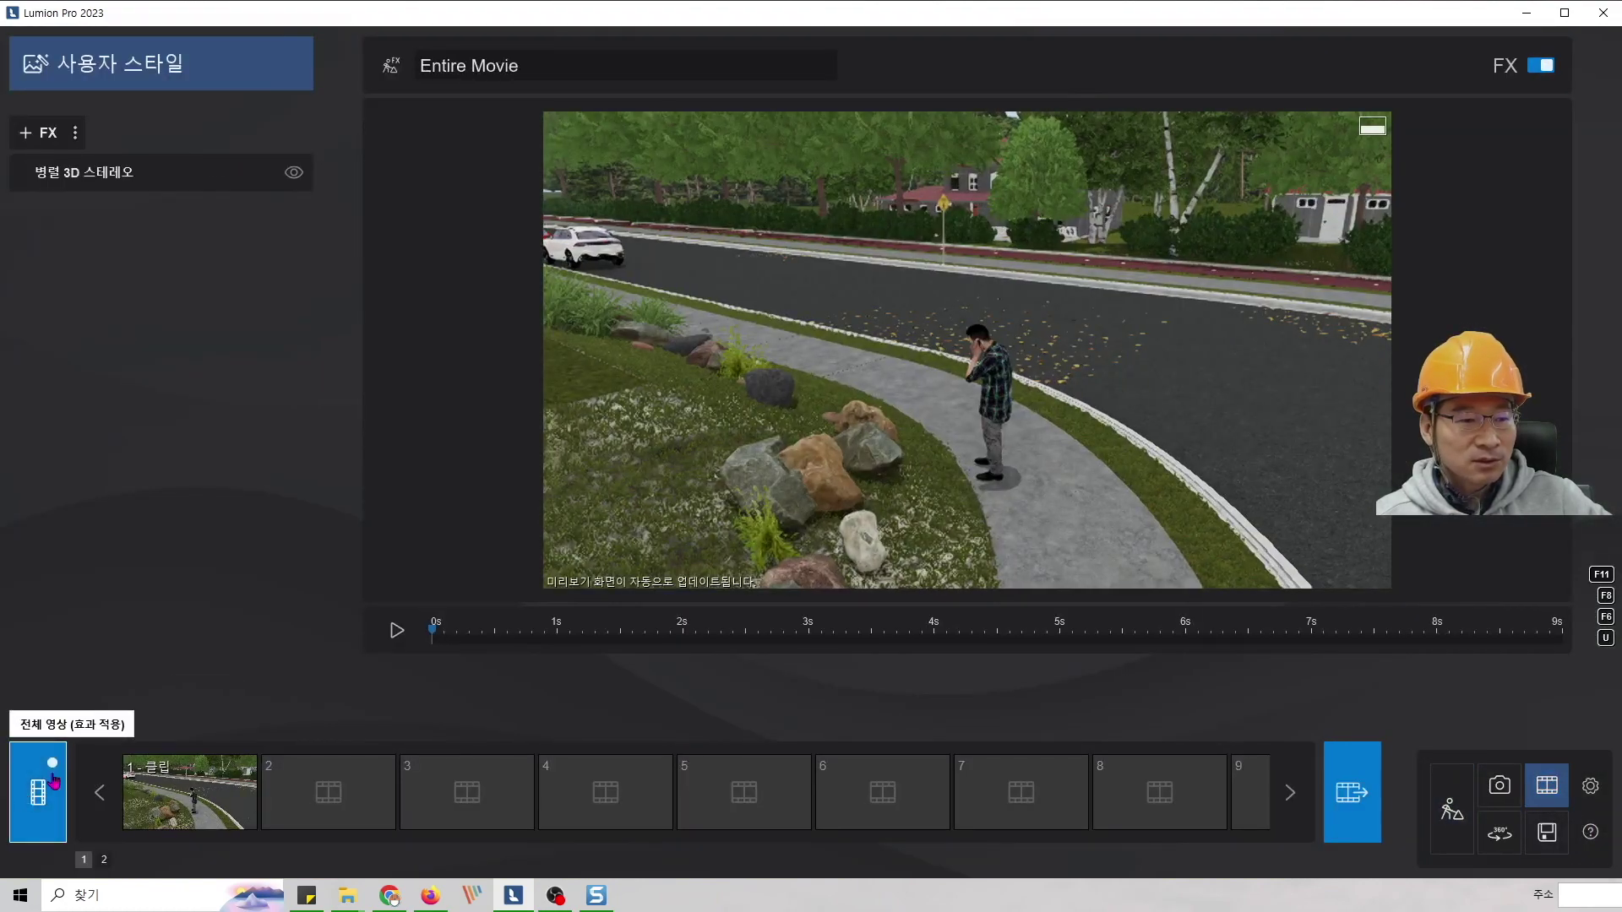
left_click(38, 132)
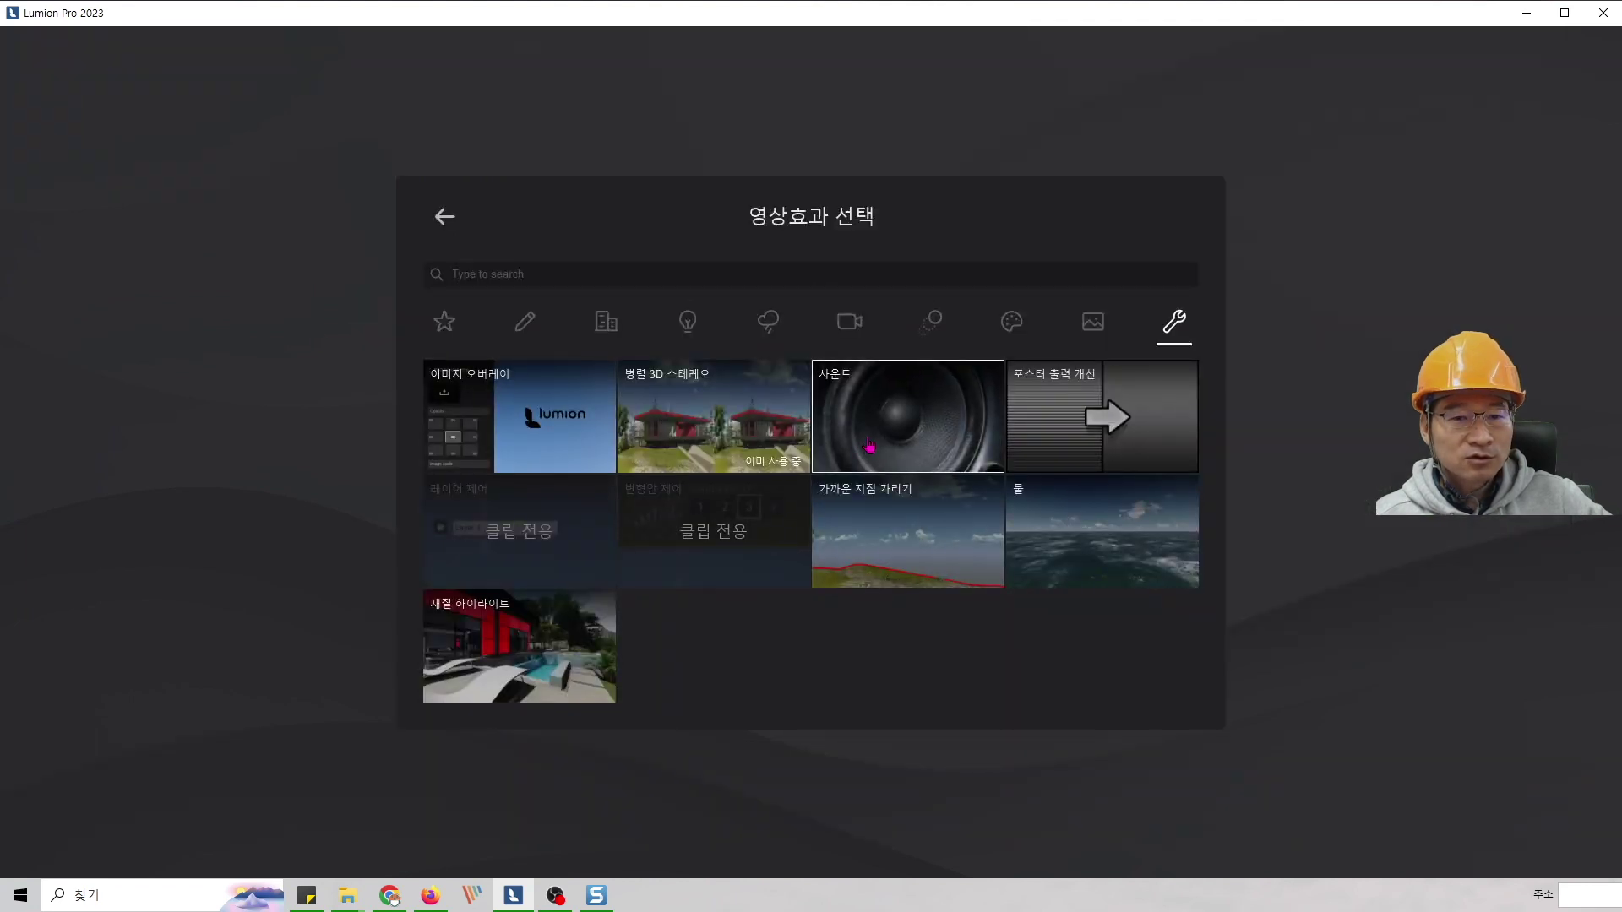
left_click(869, 445)
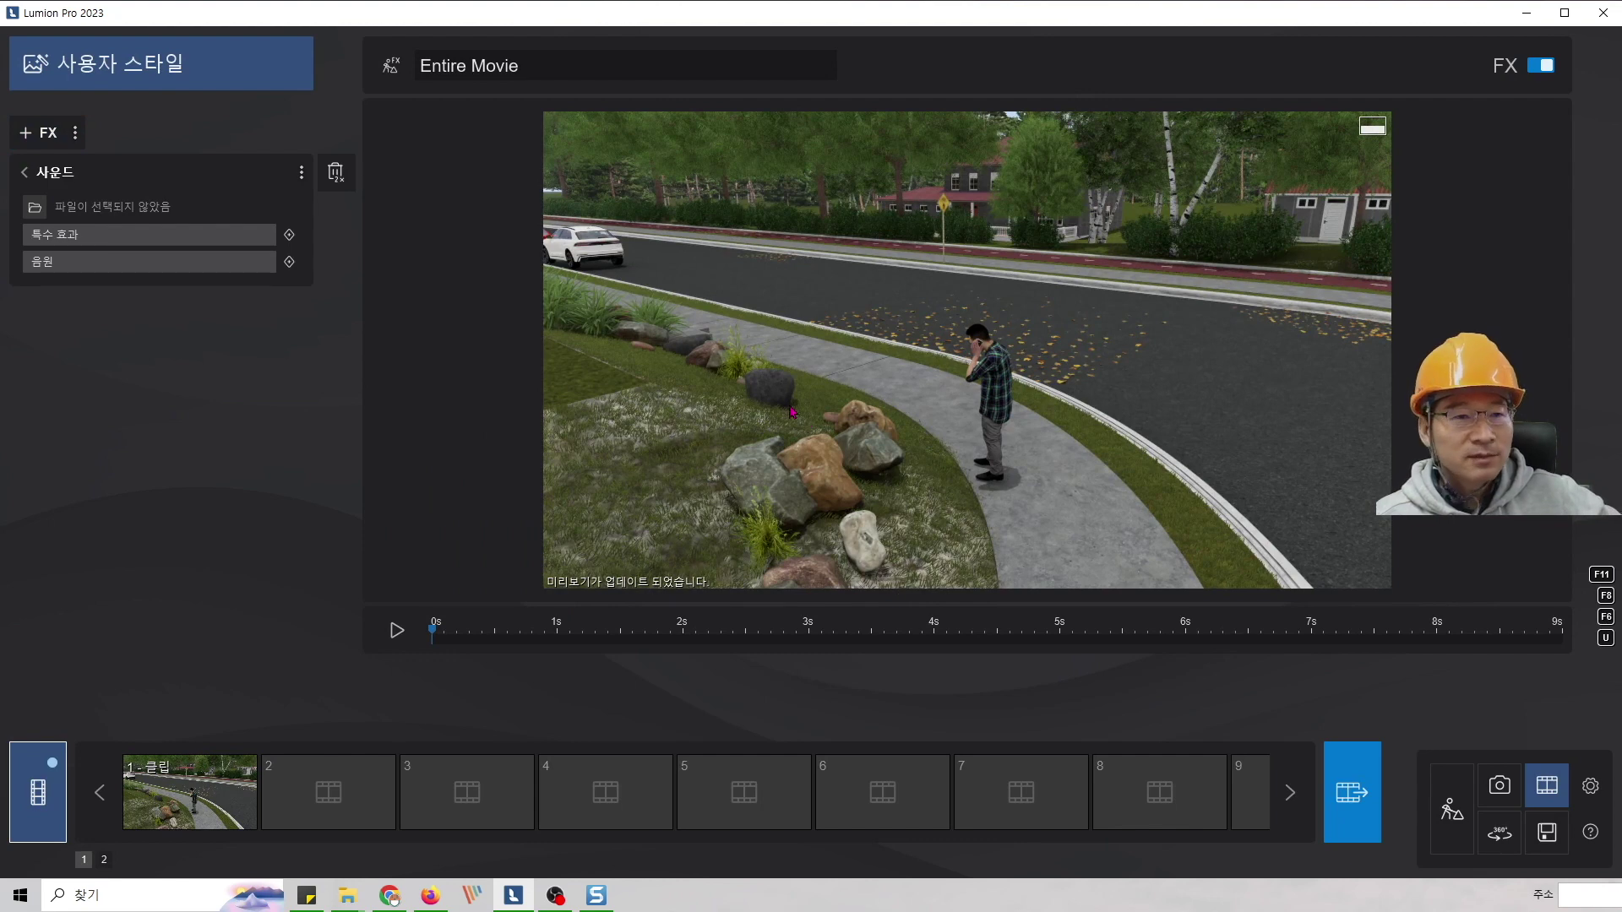
- Open the 사운드 effect's file chooser, check which sound file types it accepts and cancel it
left_click(32, 208)
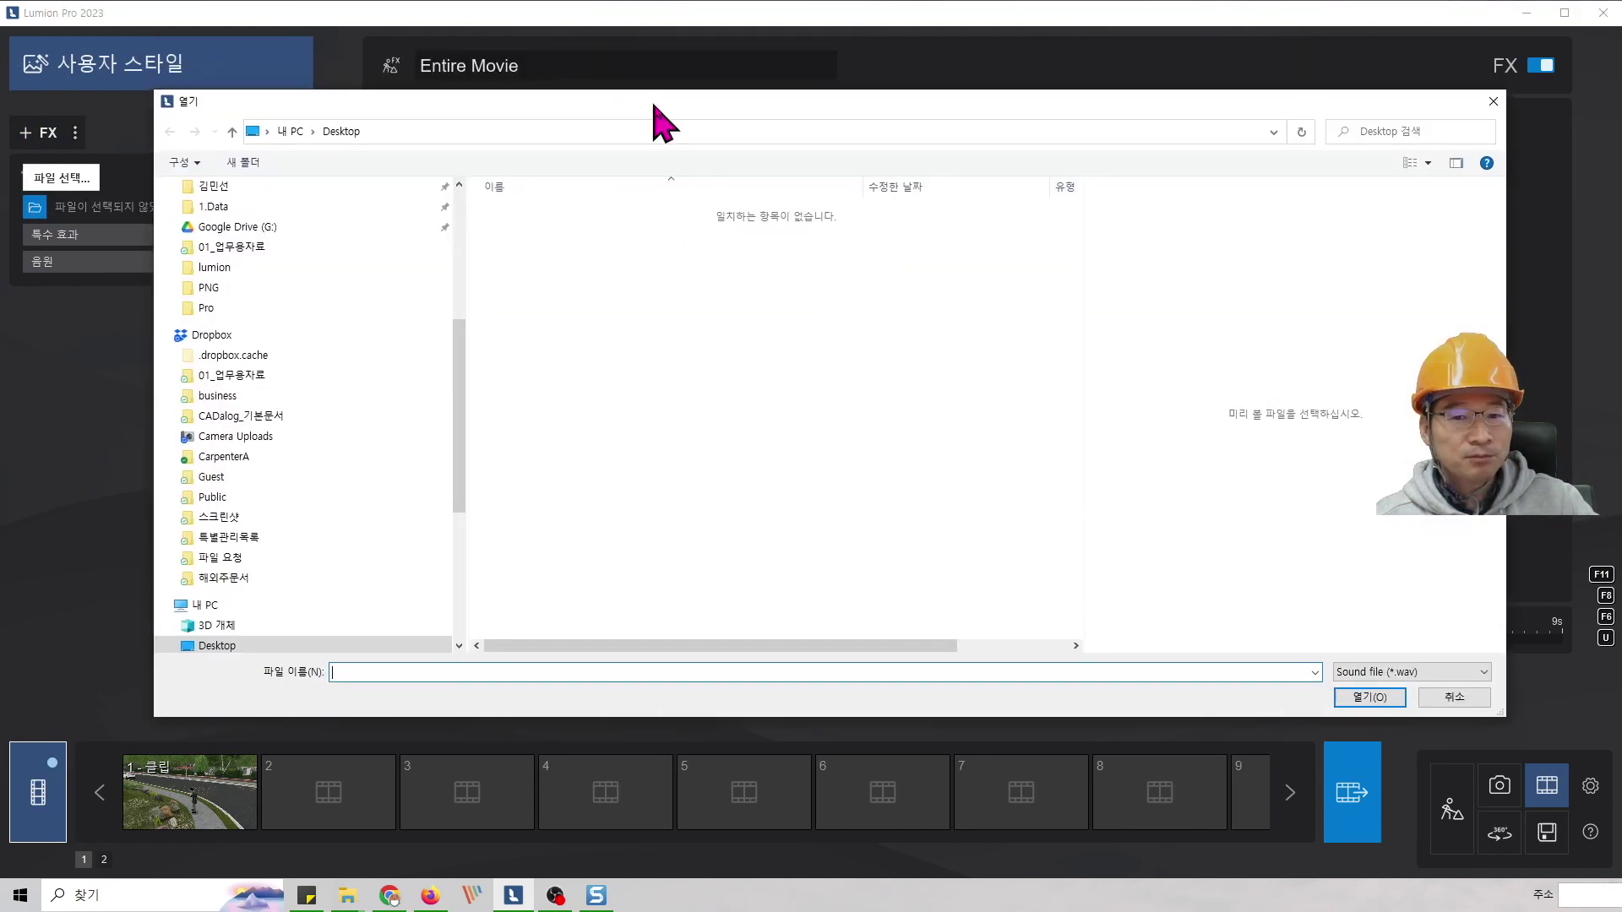
left_click(1350, 673)
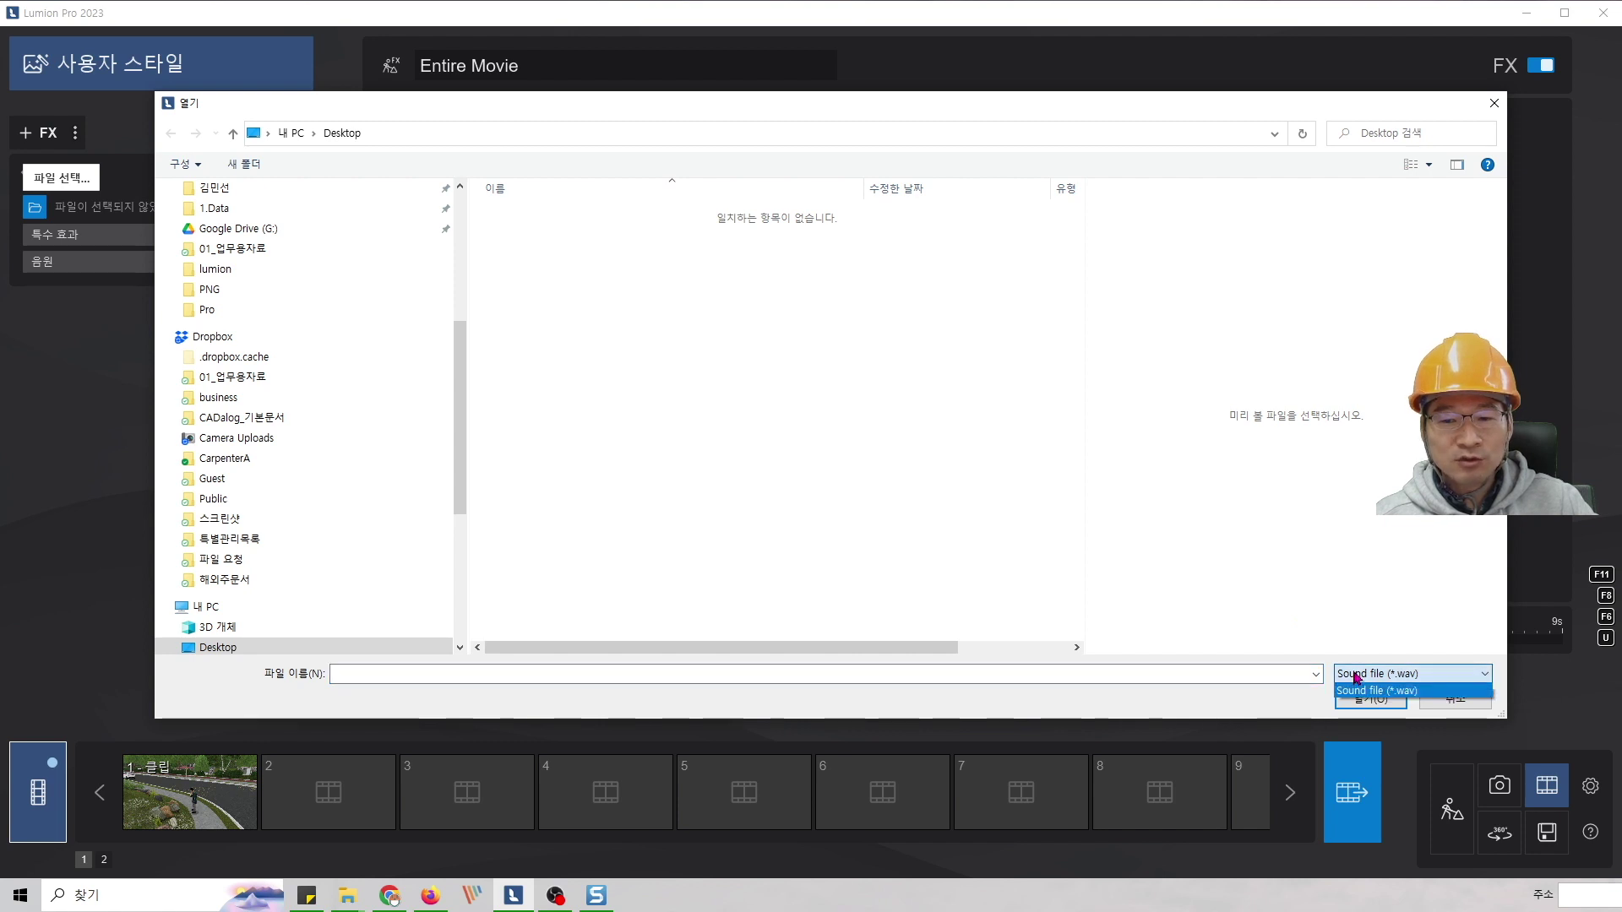
left_click(1348, 671)
left_click(1453, 701)
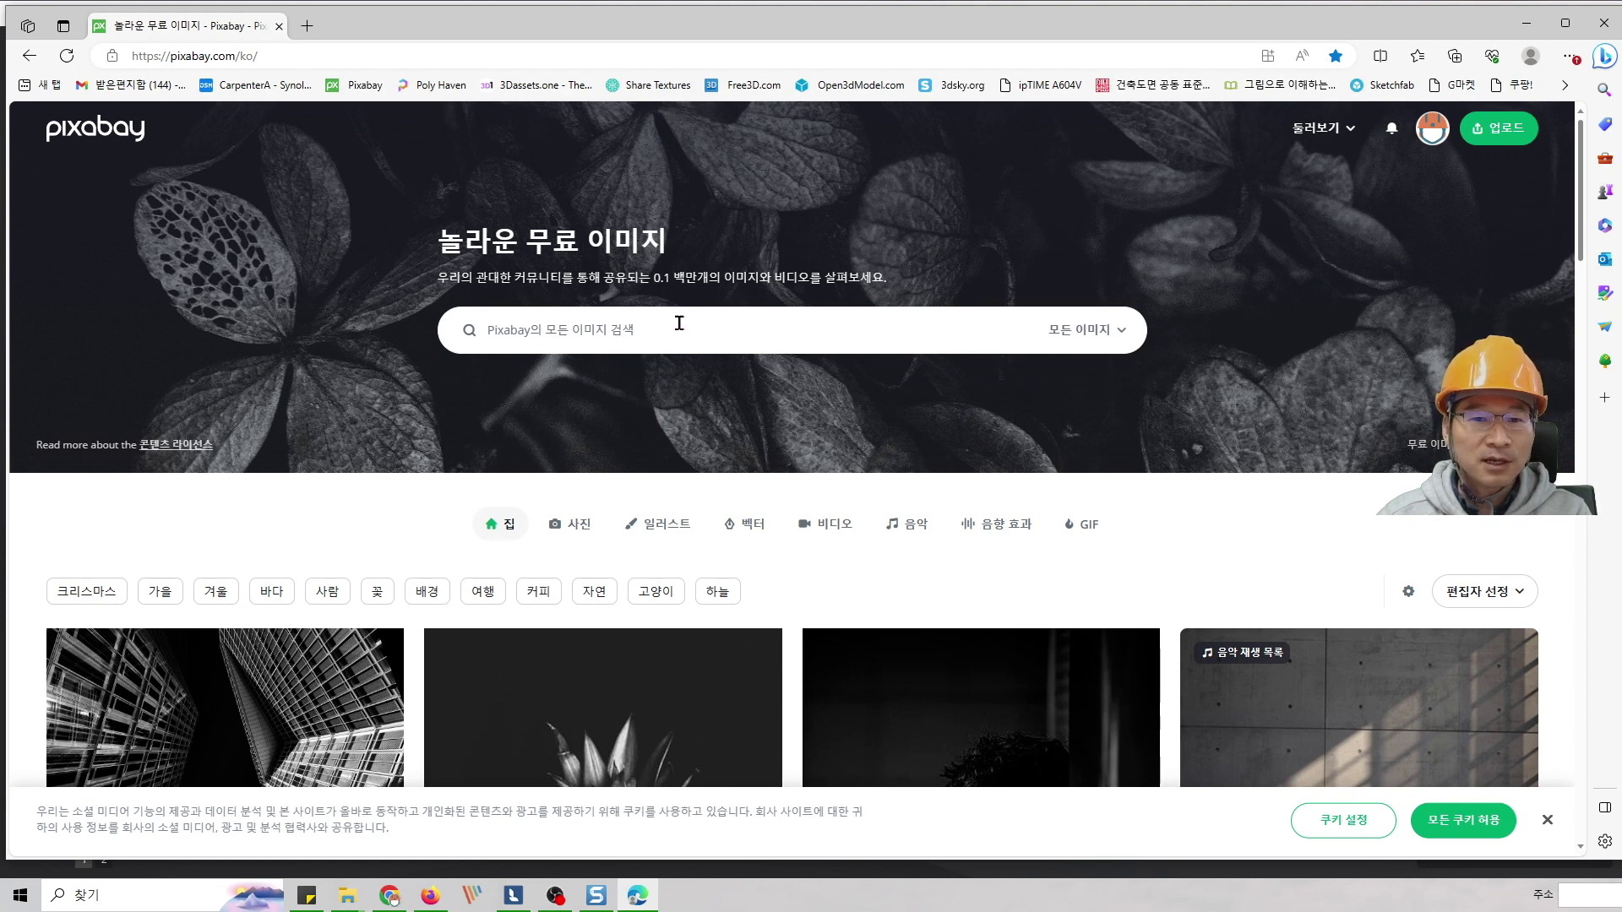
- Restrict the Pixabay search to 음악 and search for "water"
left_click(1104, 334)
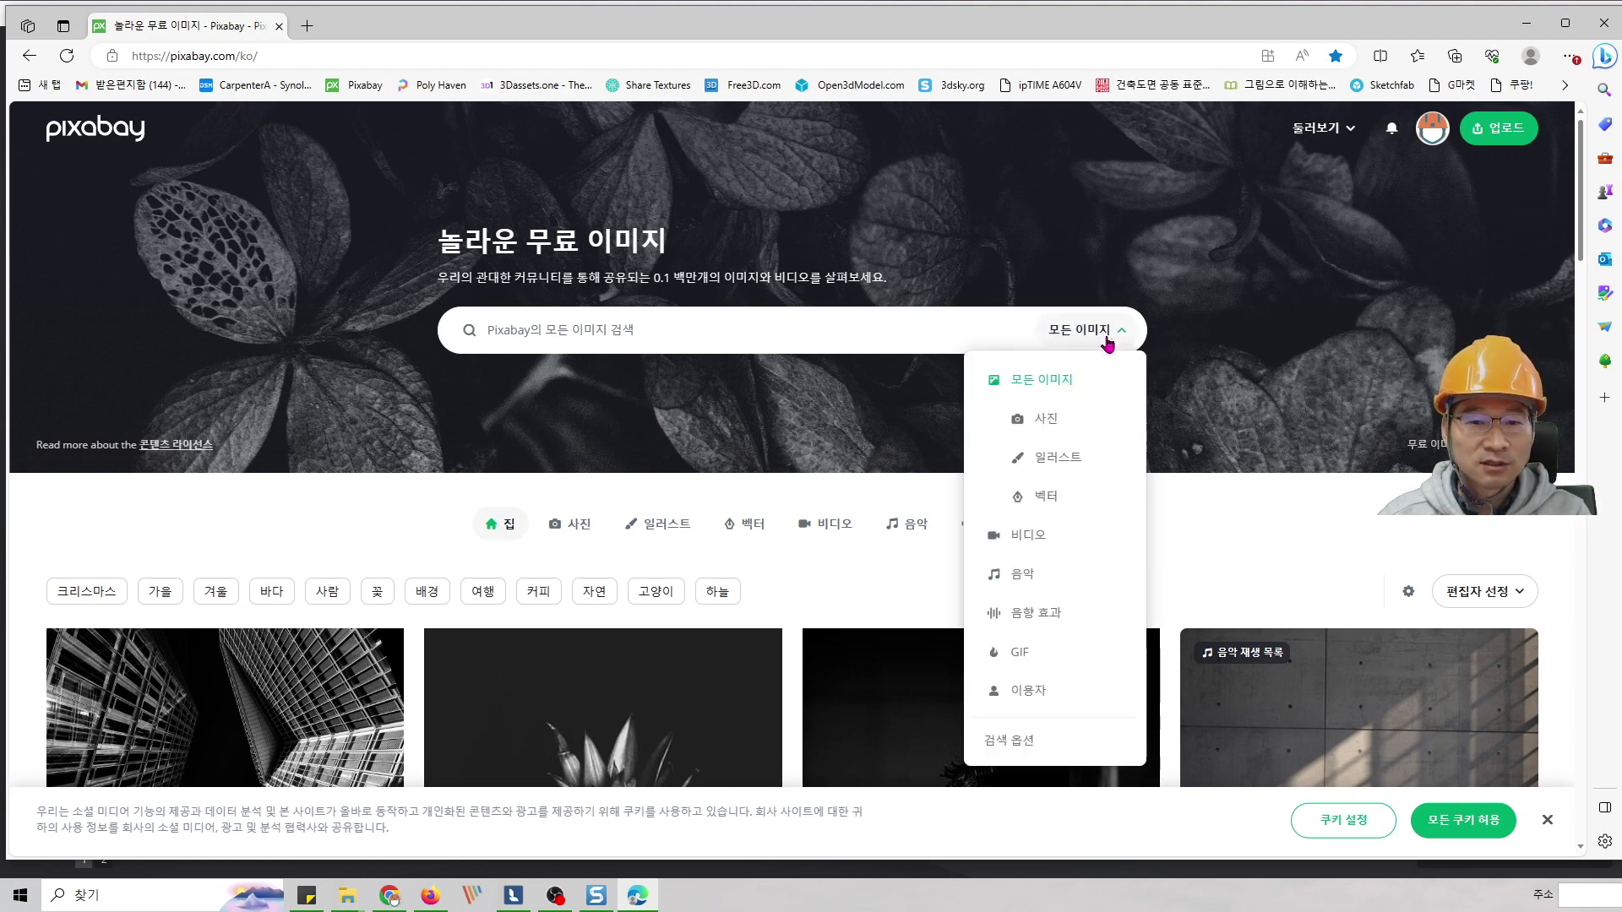
left_click(1039, 574)
left_click(562, 332)
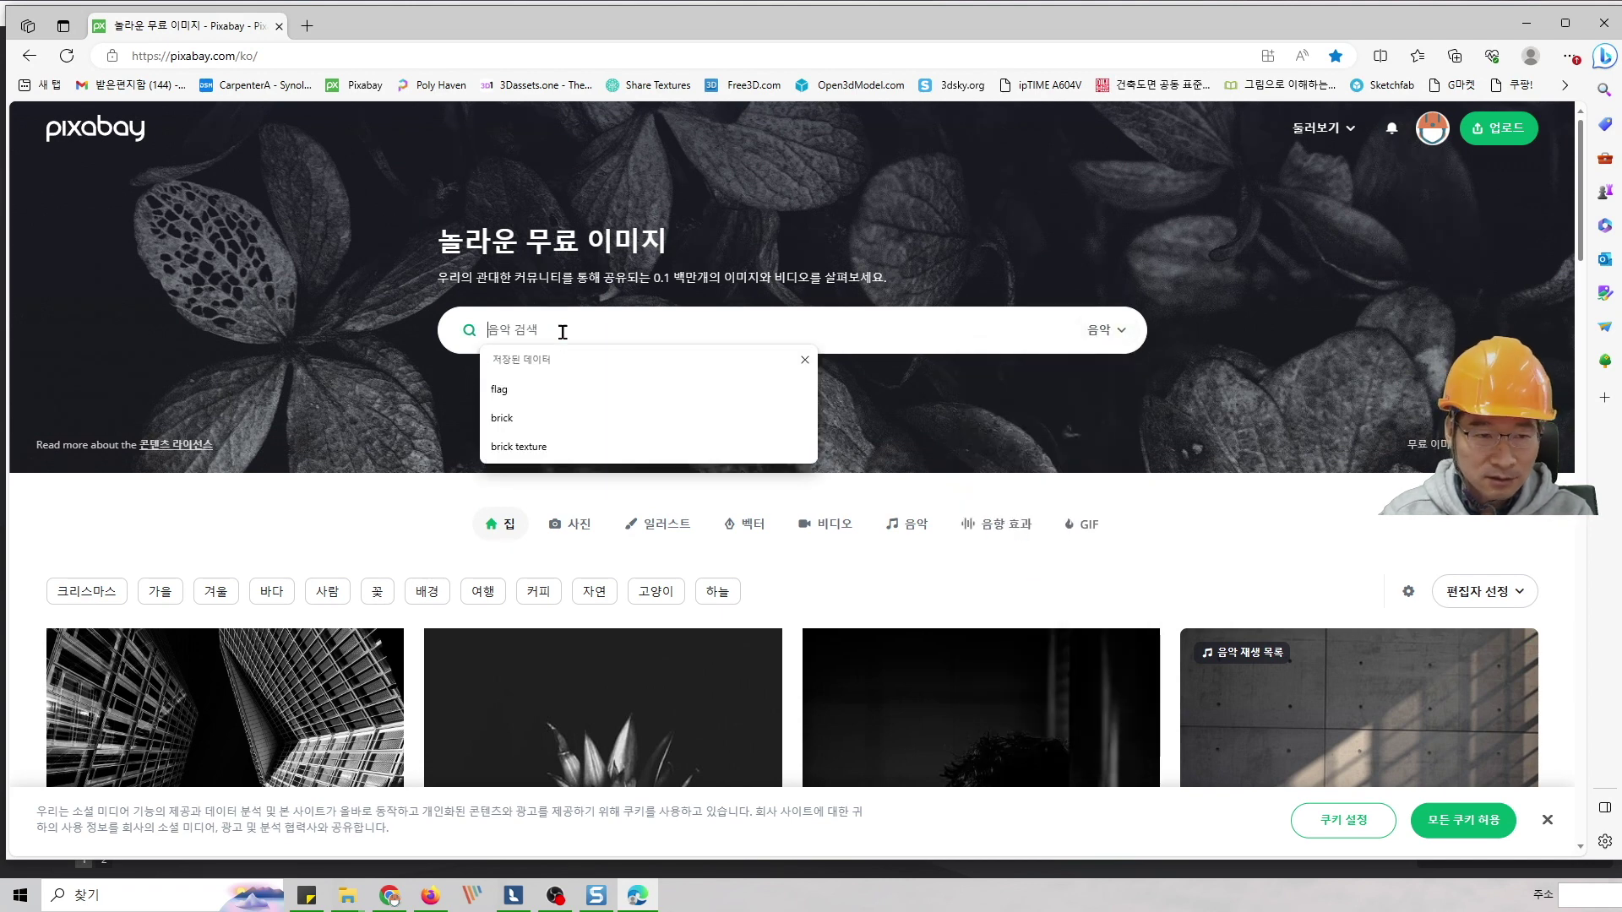
type("water")
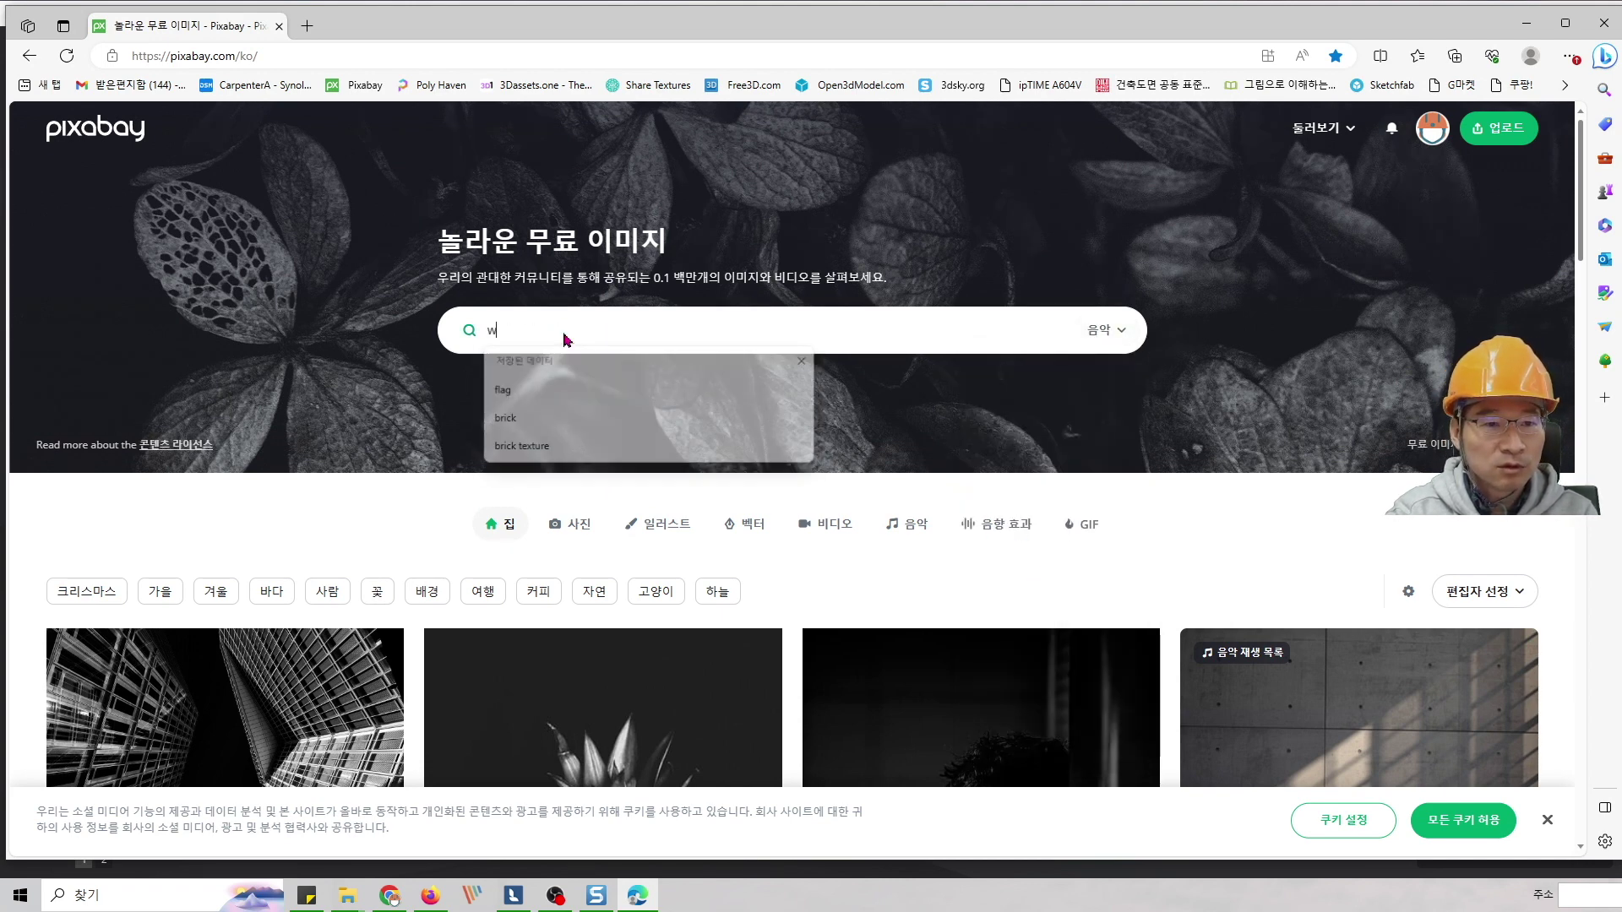
key("Return")
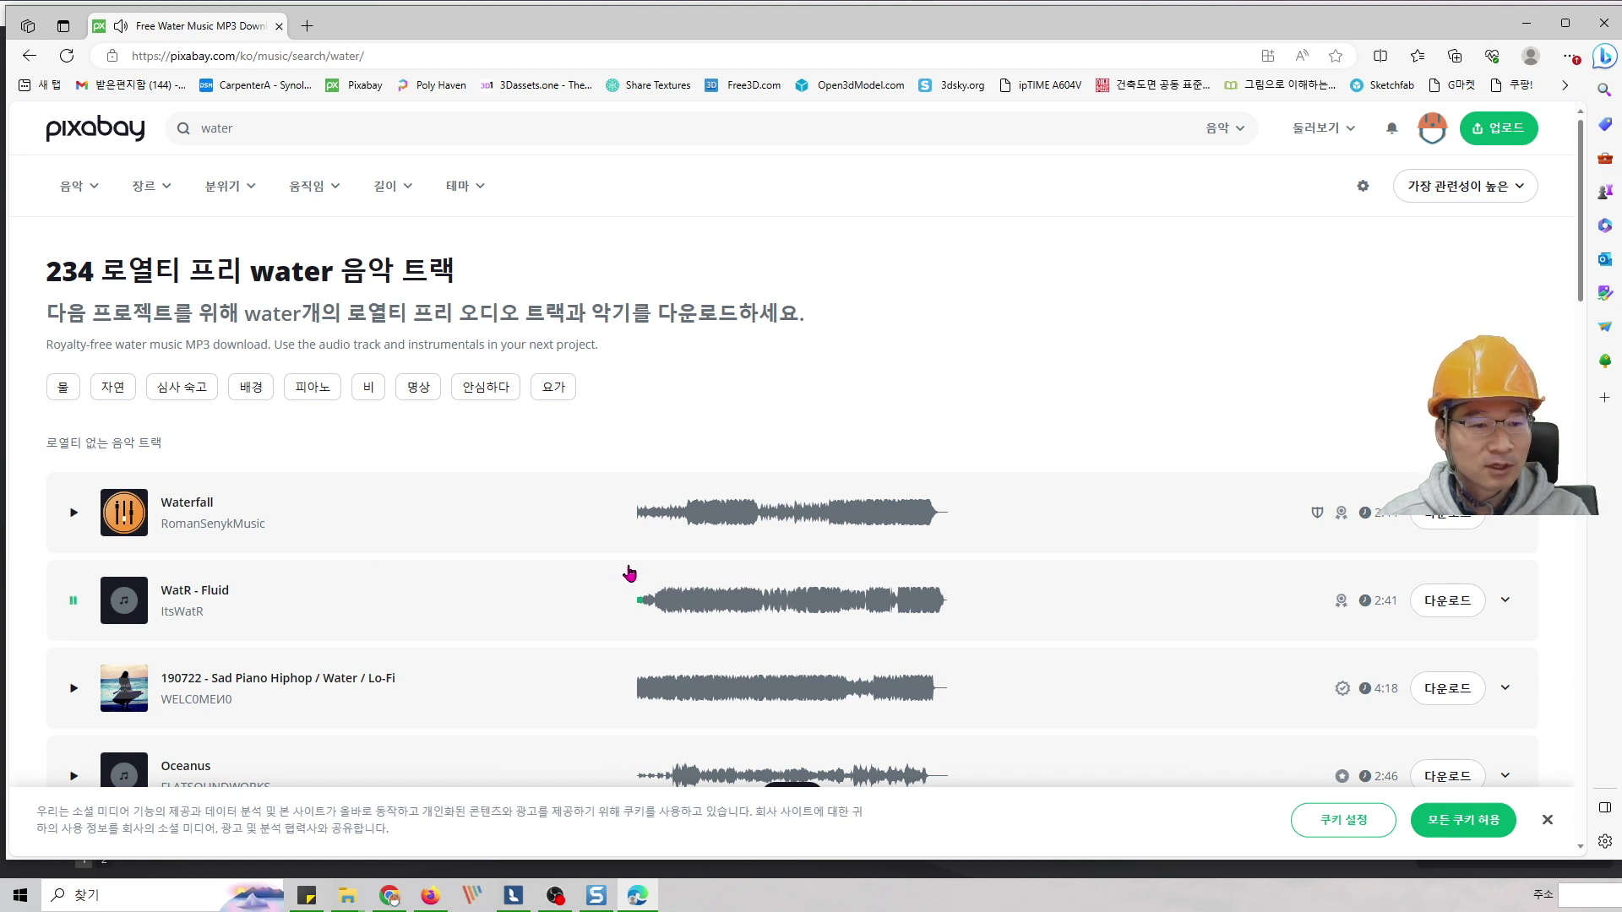
- Download the WatR - Fluid track, view the MP3 in its download folder, and close the folder and the Pixabay browser window
left_click(1447, 601)
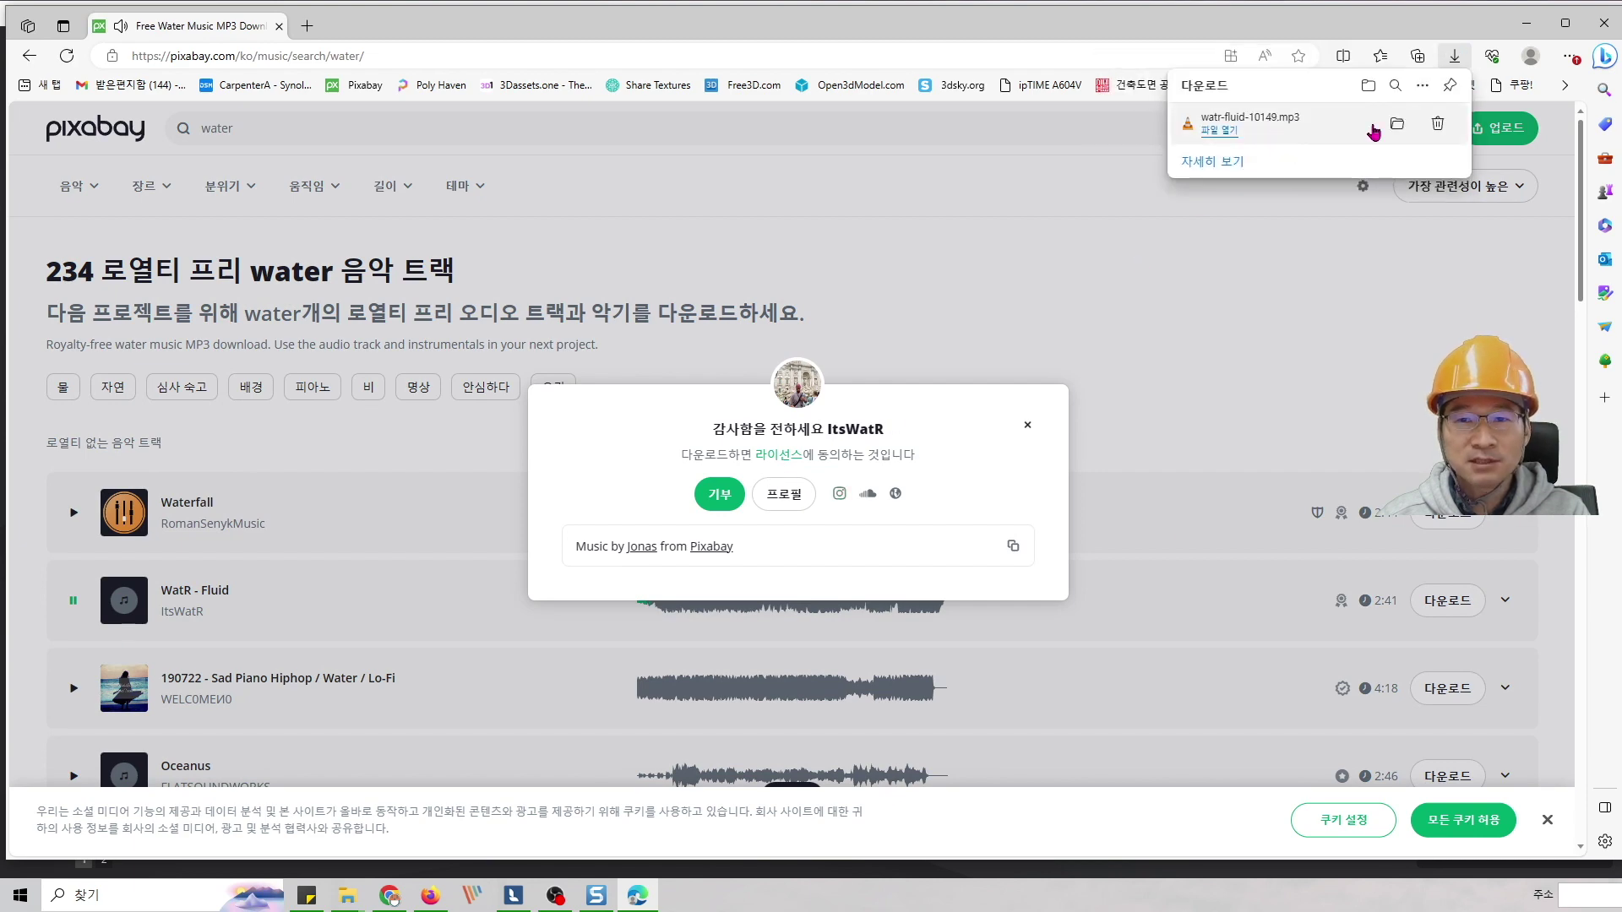
left_click(1396, 125)
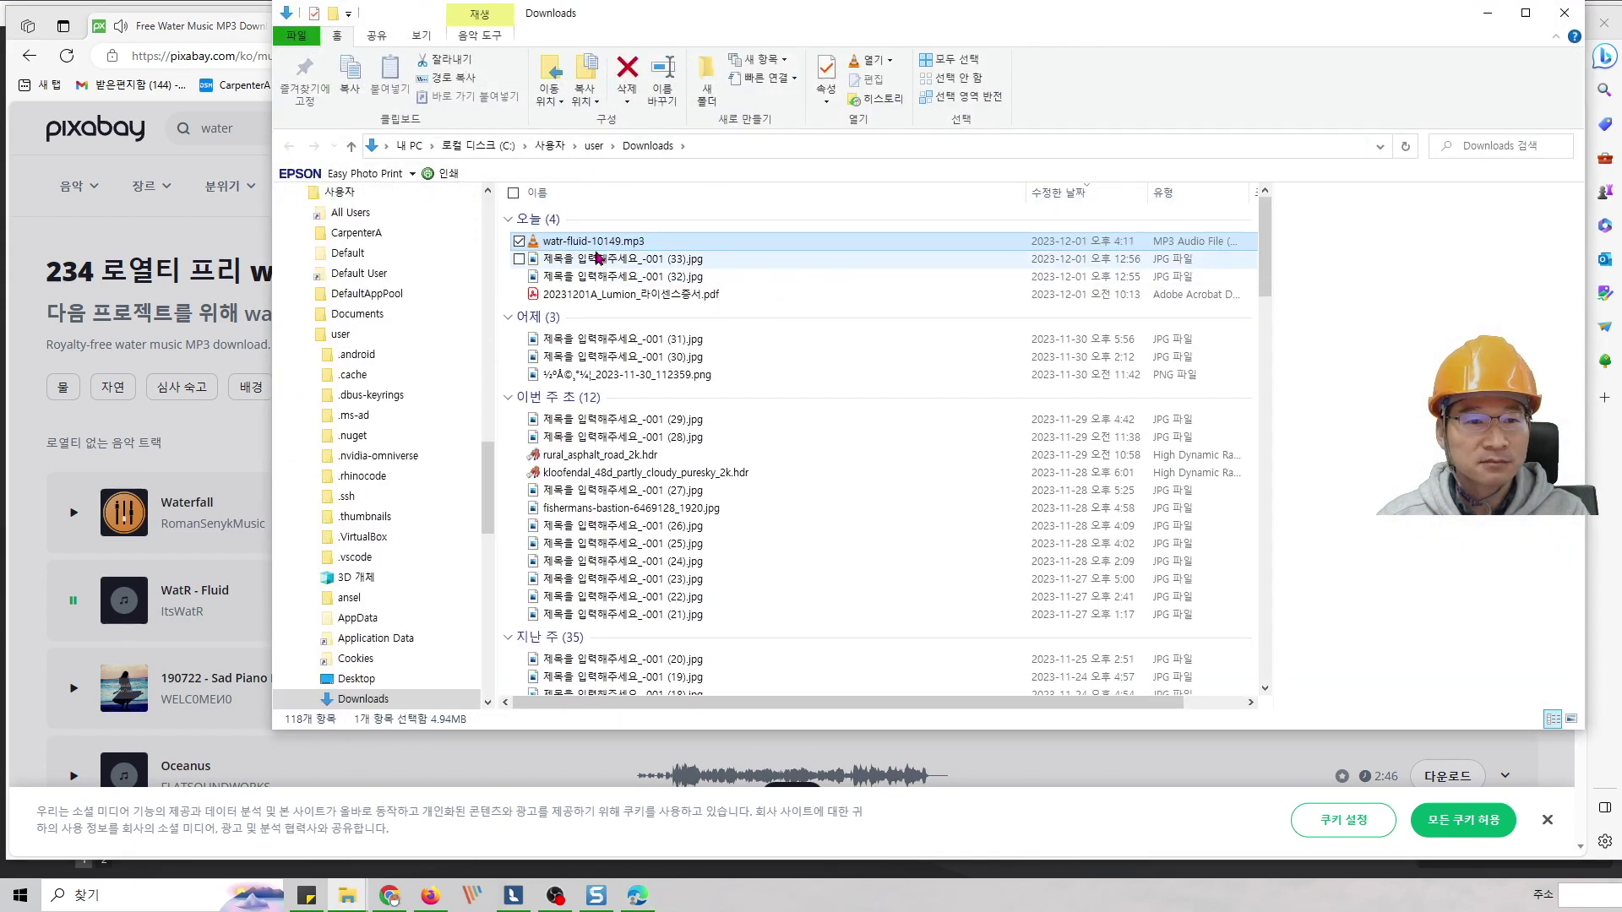
left_click(1565, 15)
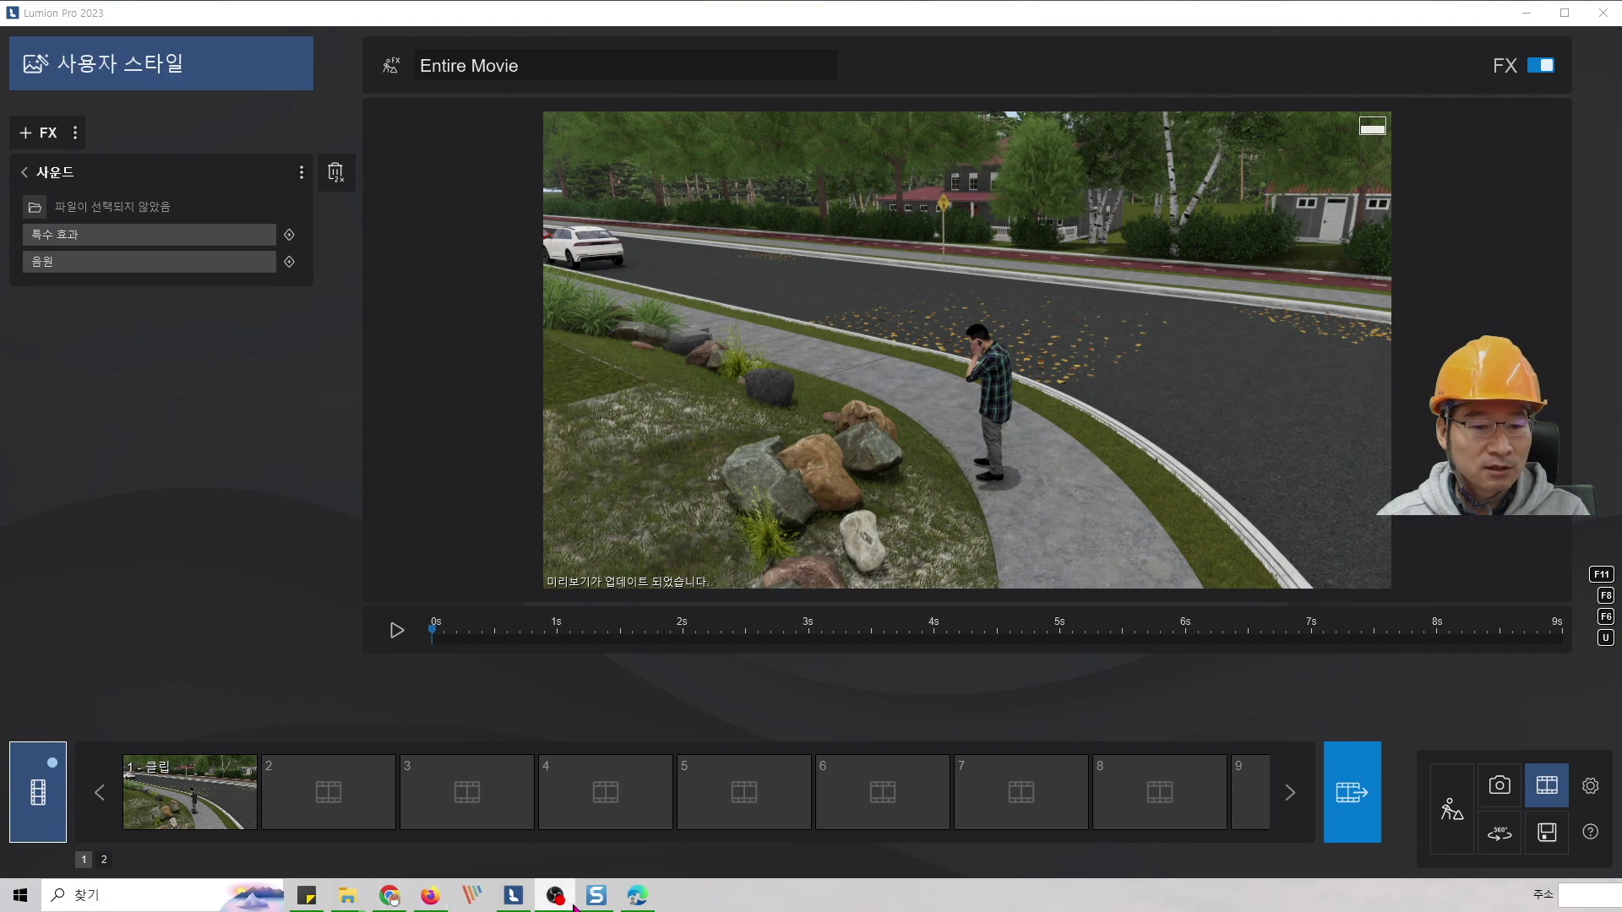
left_click(637, 896)
left_click(1604, 23)
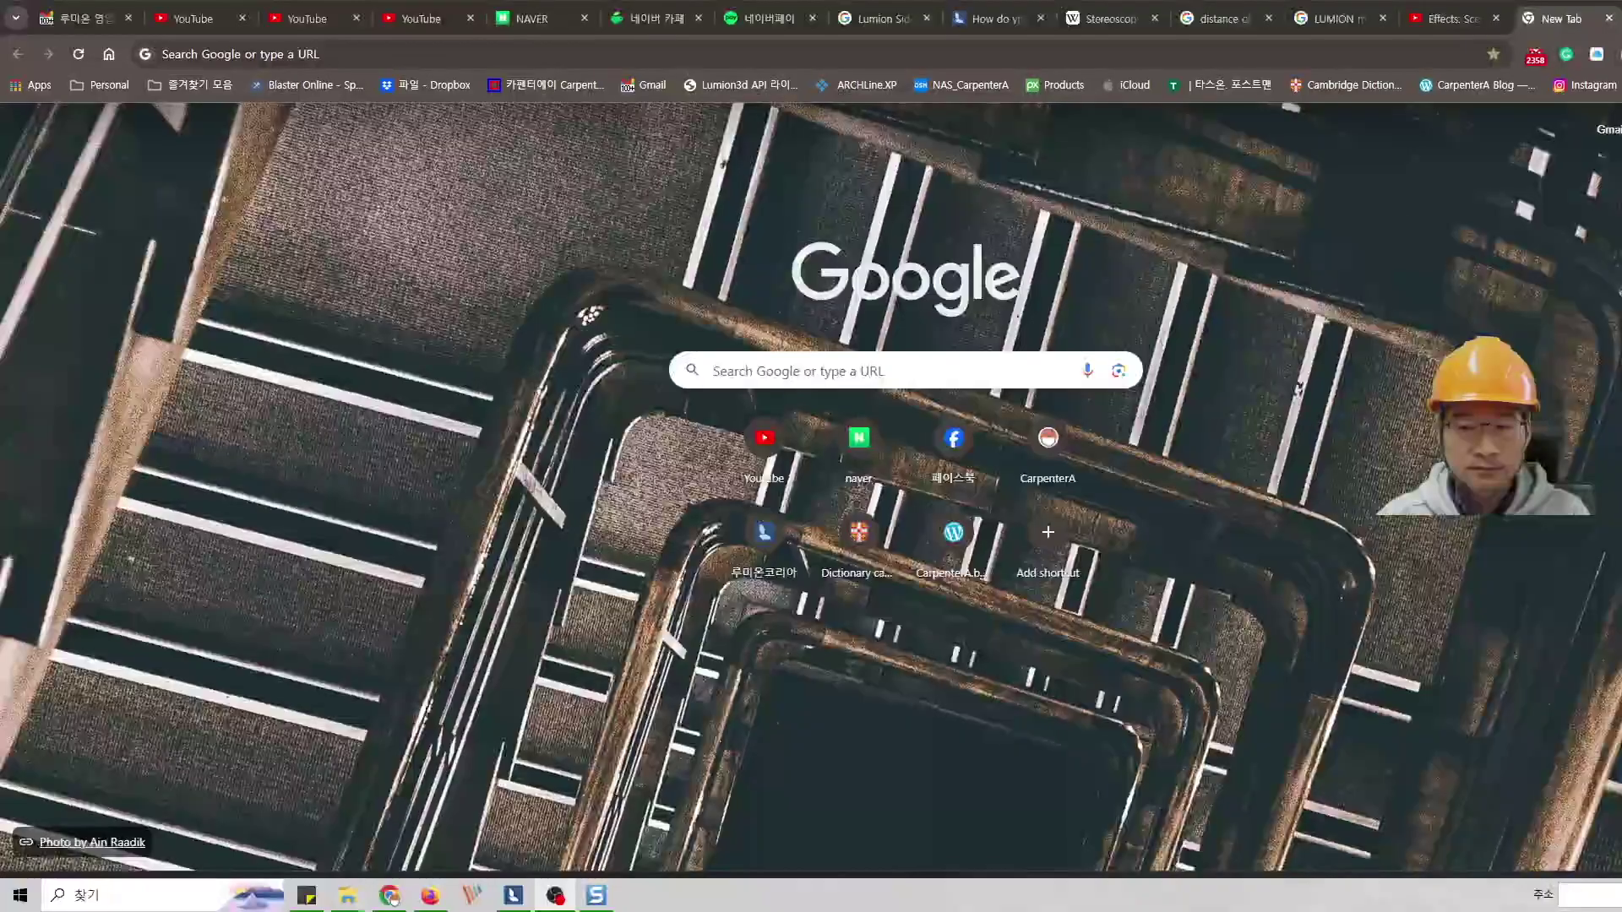
- Switch to Chrome, search Google for "mp32wav" and open CloudConvert's MP3 to WAV Converter
left_click(362, 426)
left_click(759, 373)
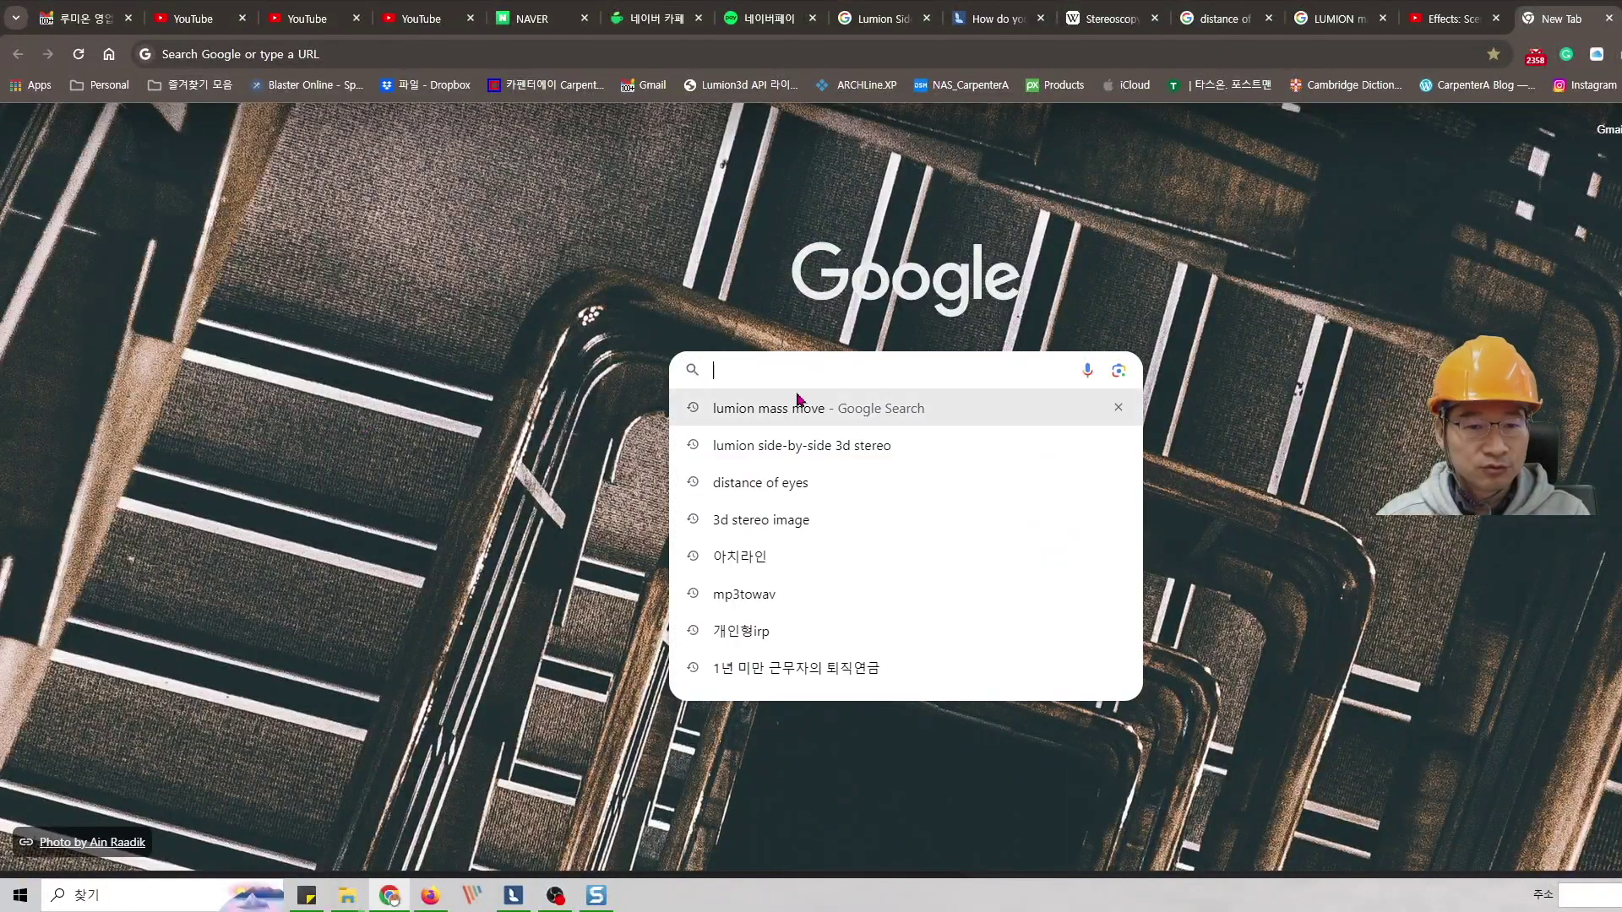
type("mp")
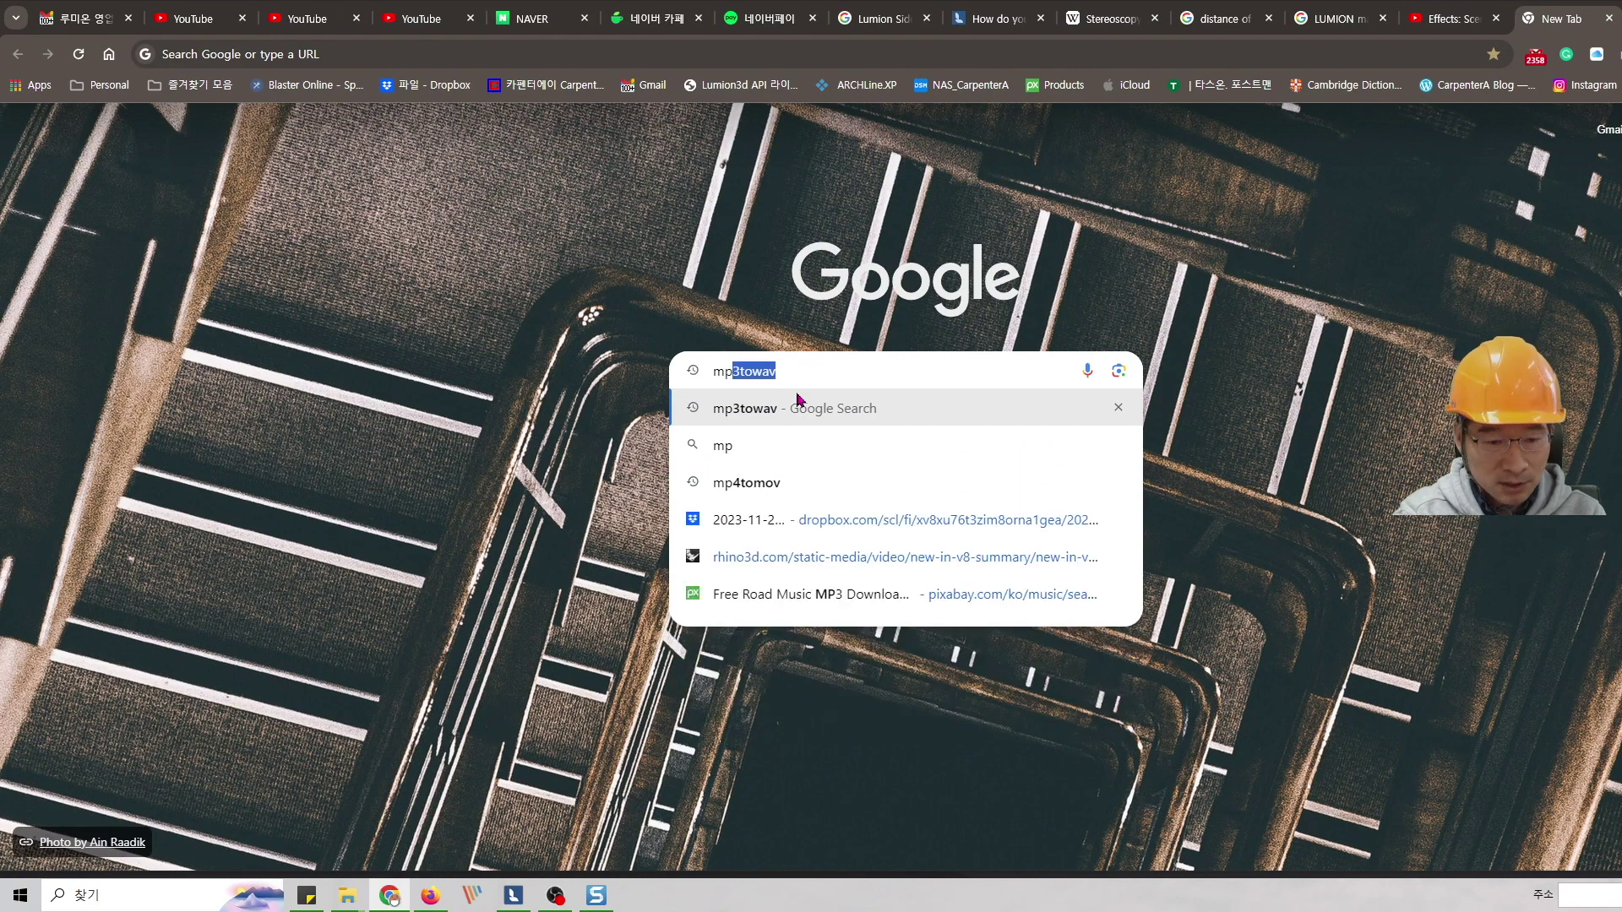
type("3")
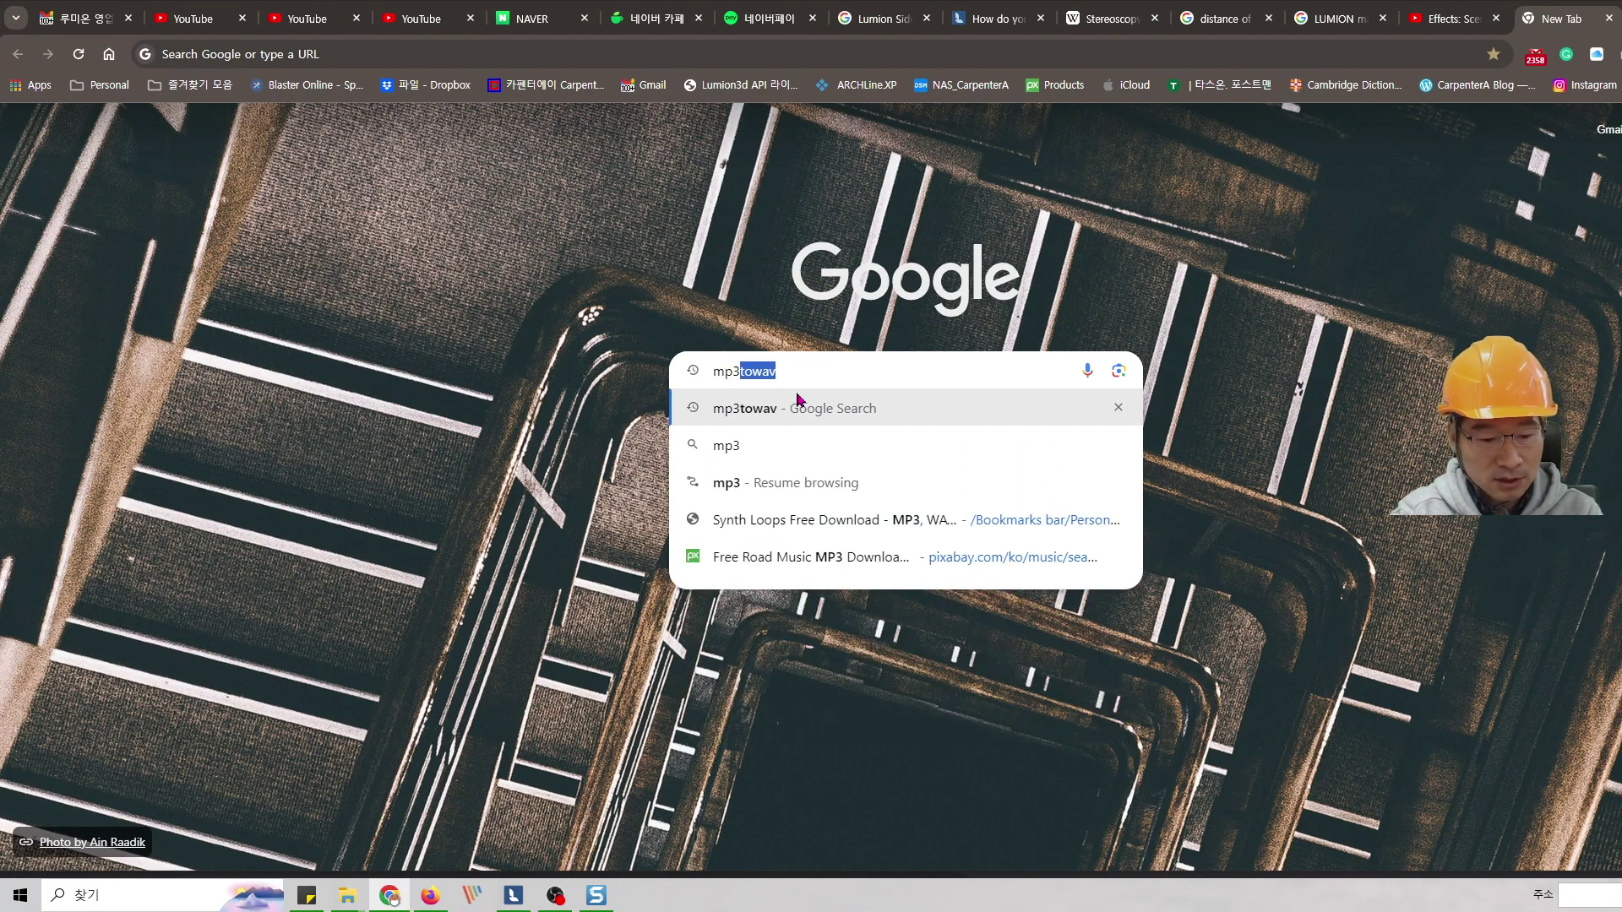
type("2wqa")
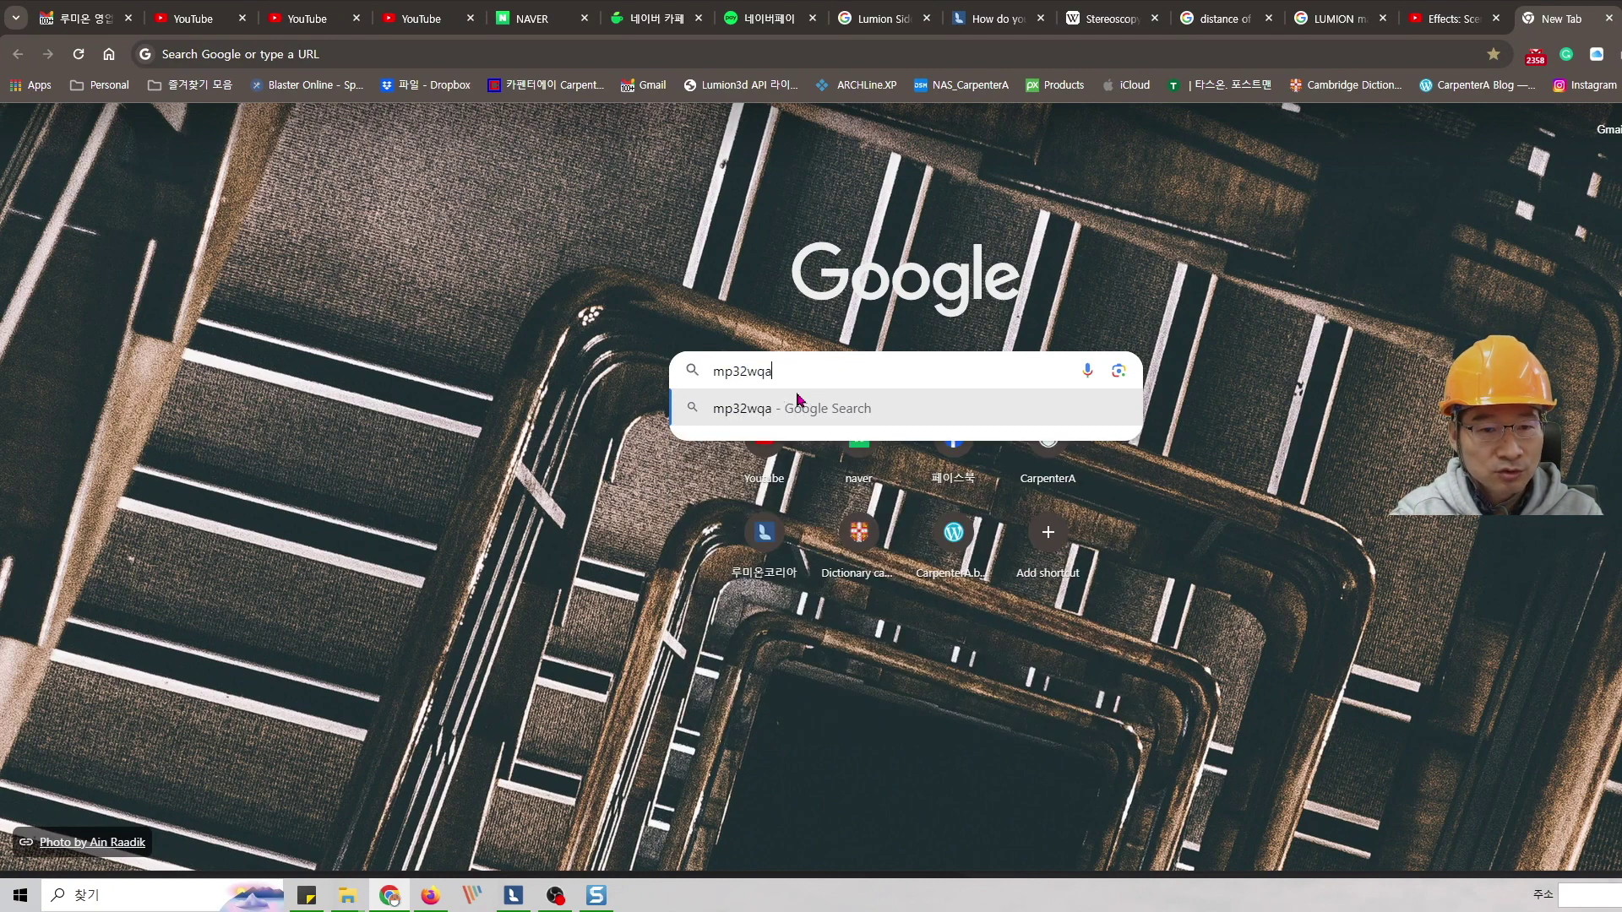
key("BackSpace")
key("BackSpace")
key("BackSpace")
type("wave")
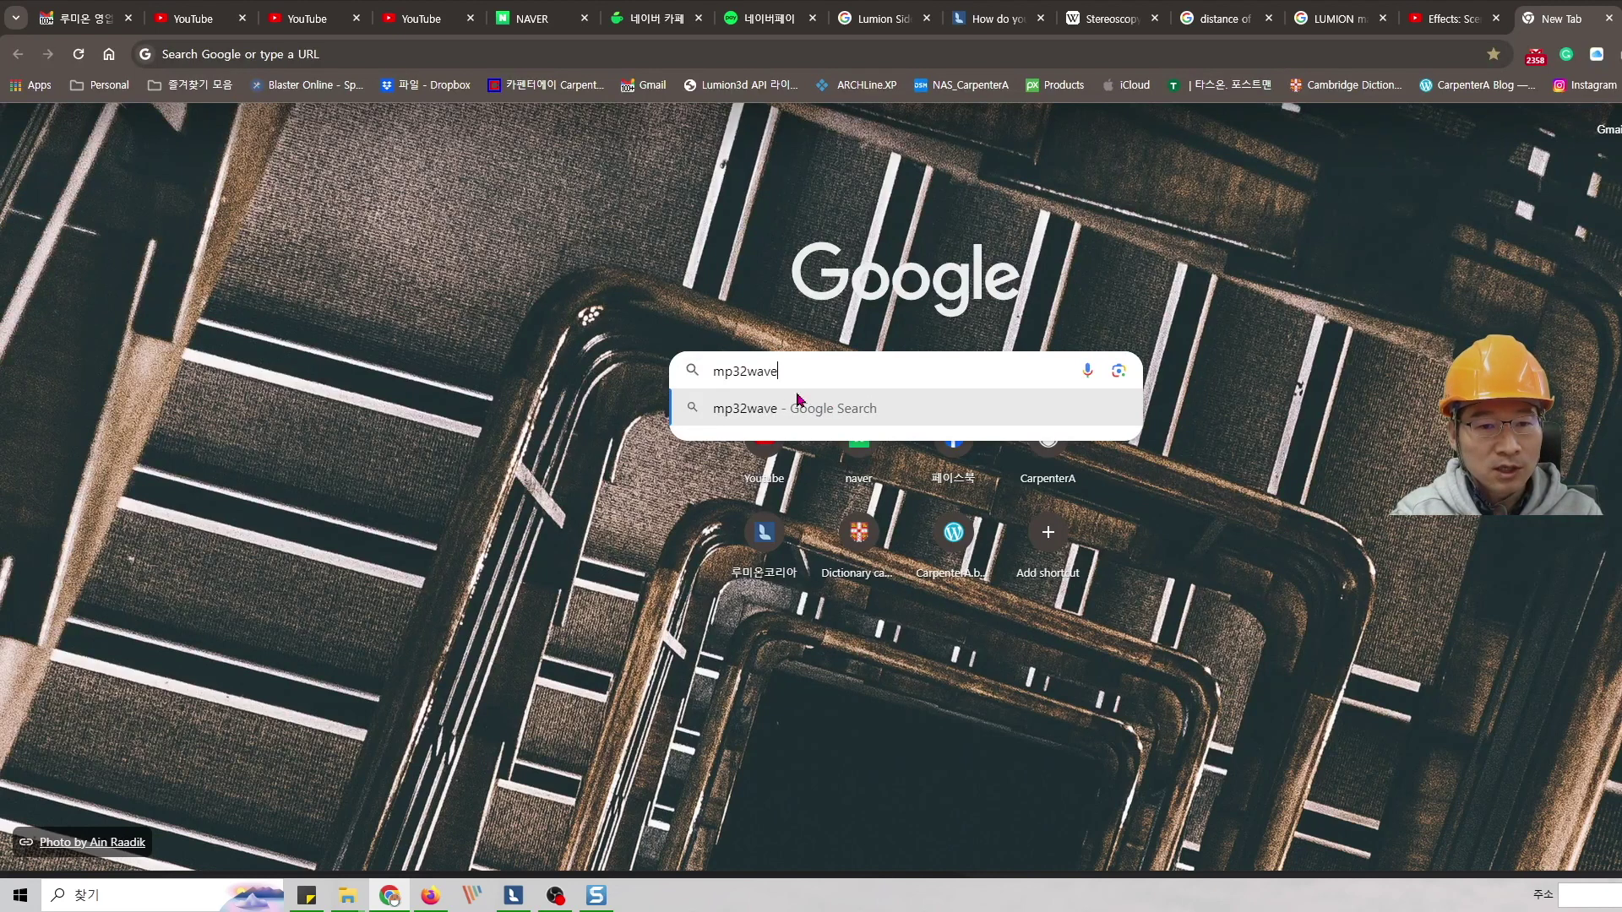
key("BackSpace")
key("Return")
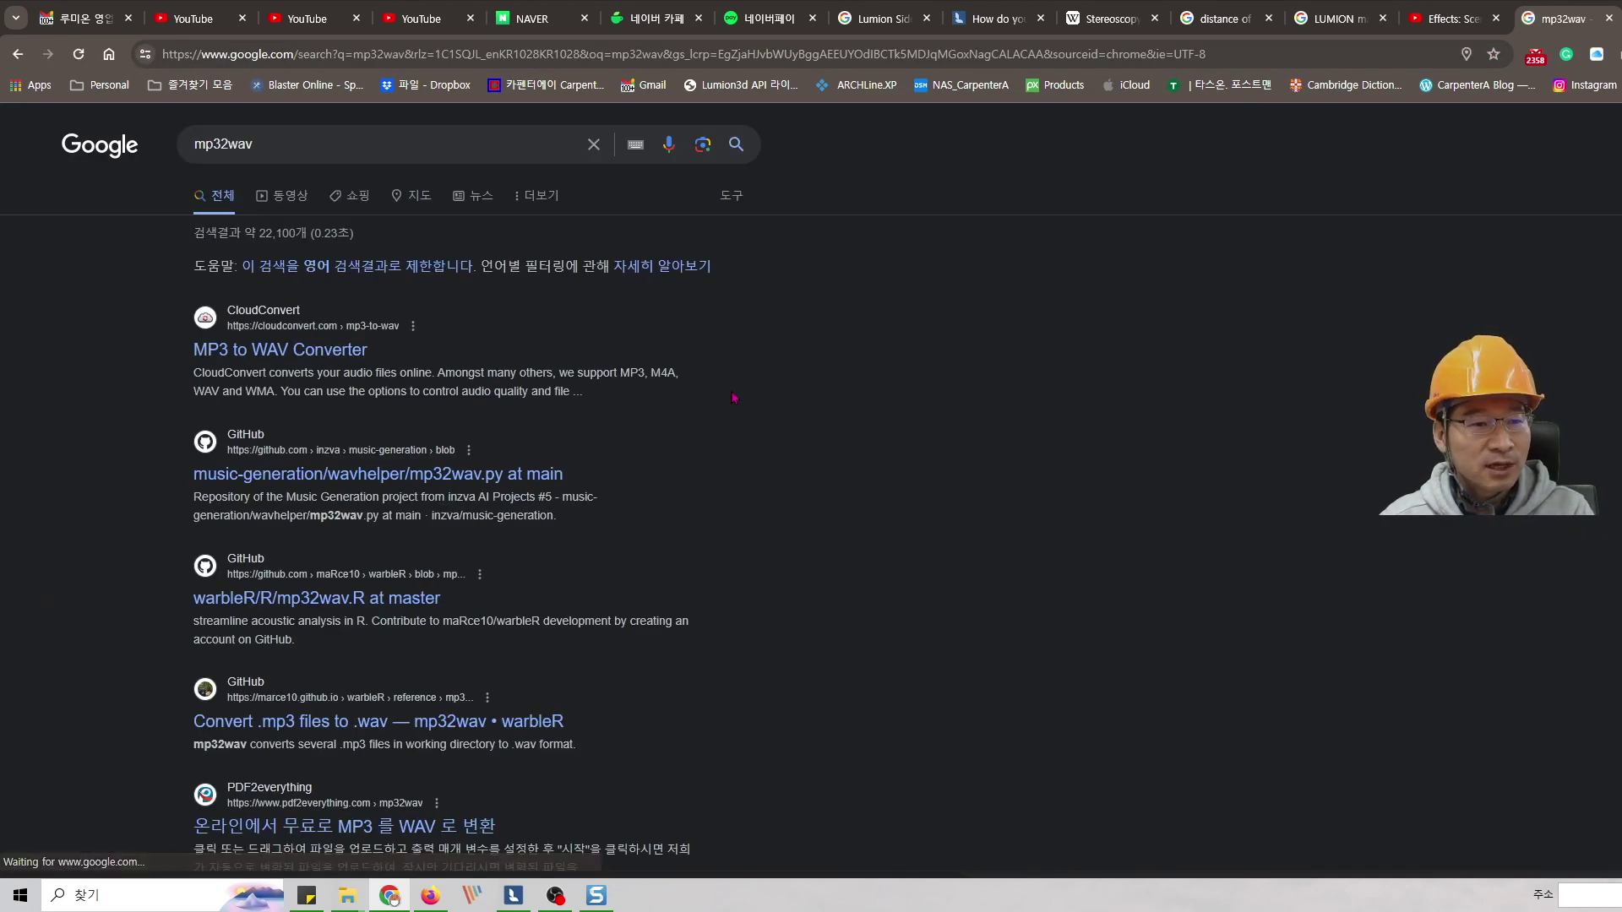
left_click(312, 361)
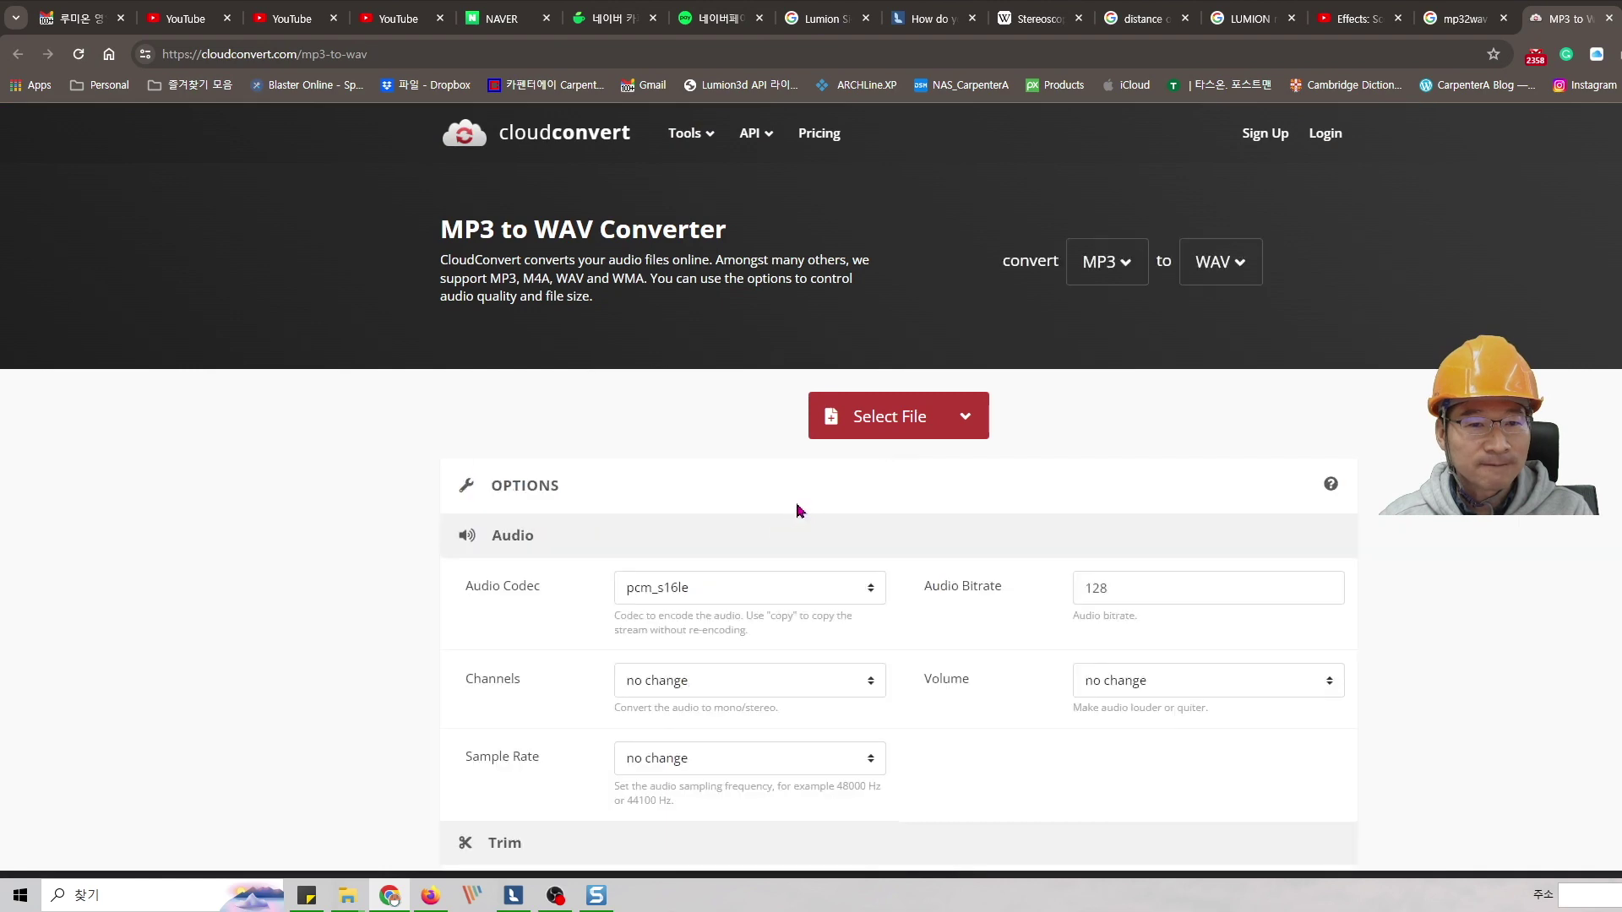
- Load watr-fluid-10149.mp3 from the Downloads folder into the converter and convert it to WAV
left_click(896, 425)
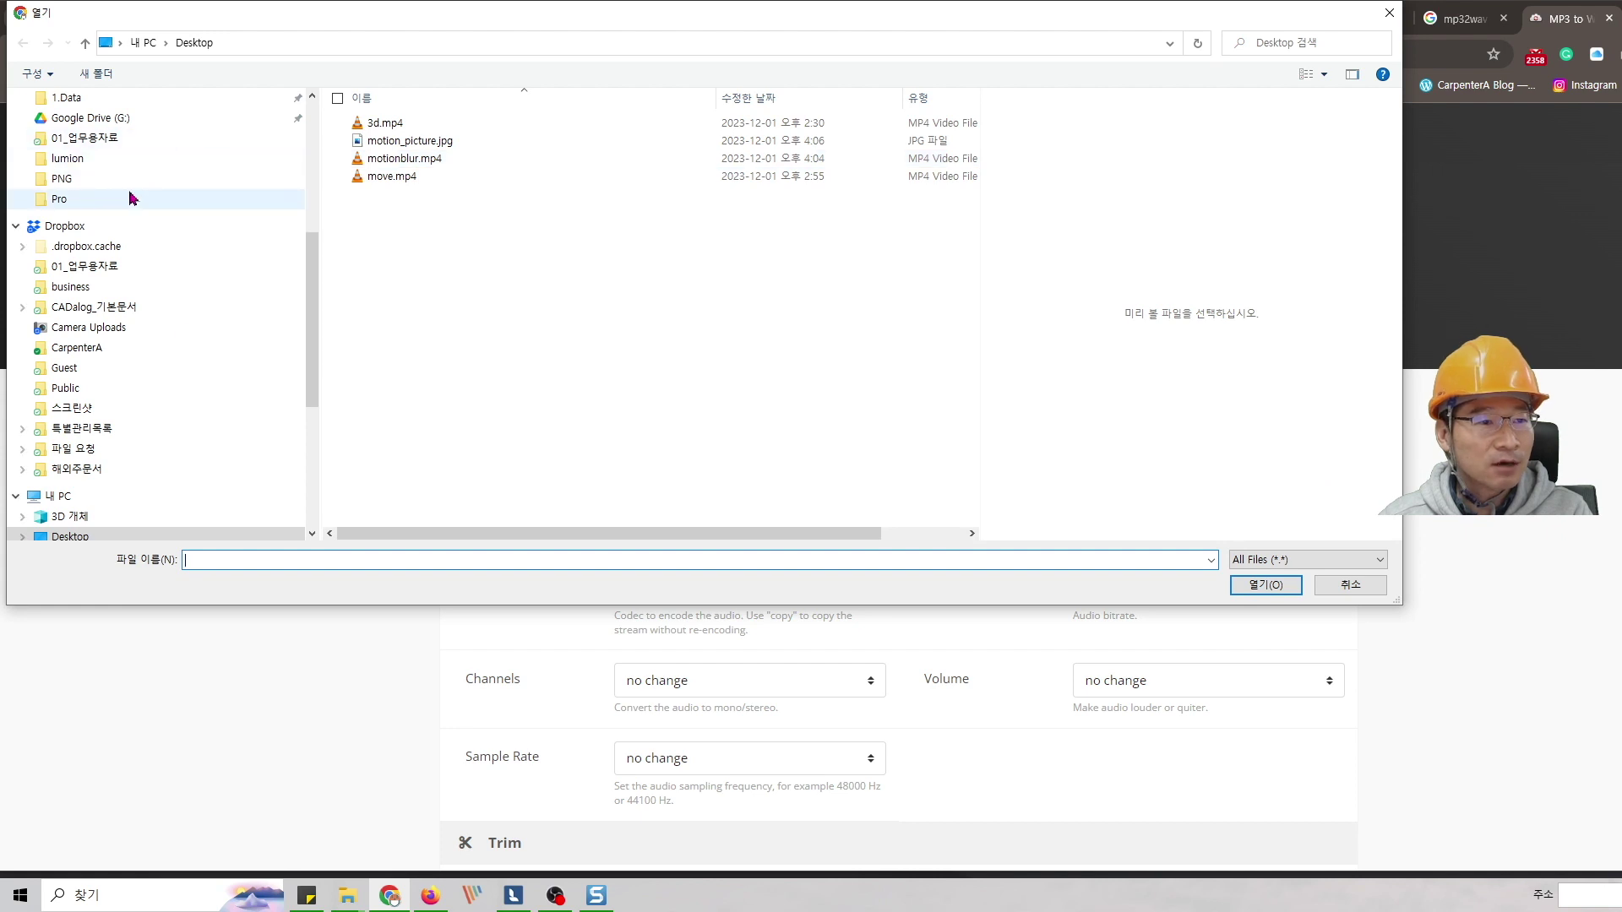
scroll(210, 411, "up", 6)
left_click(78, 151)
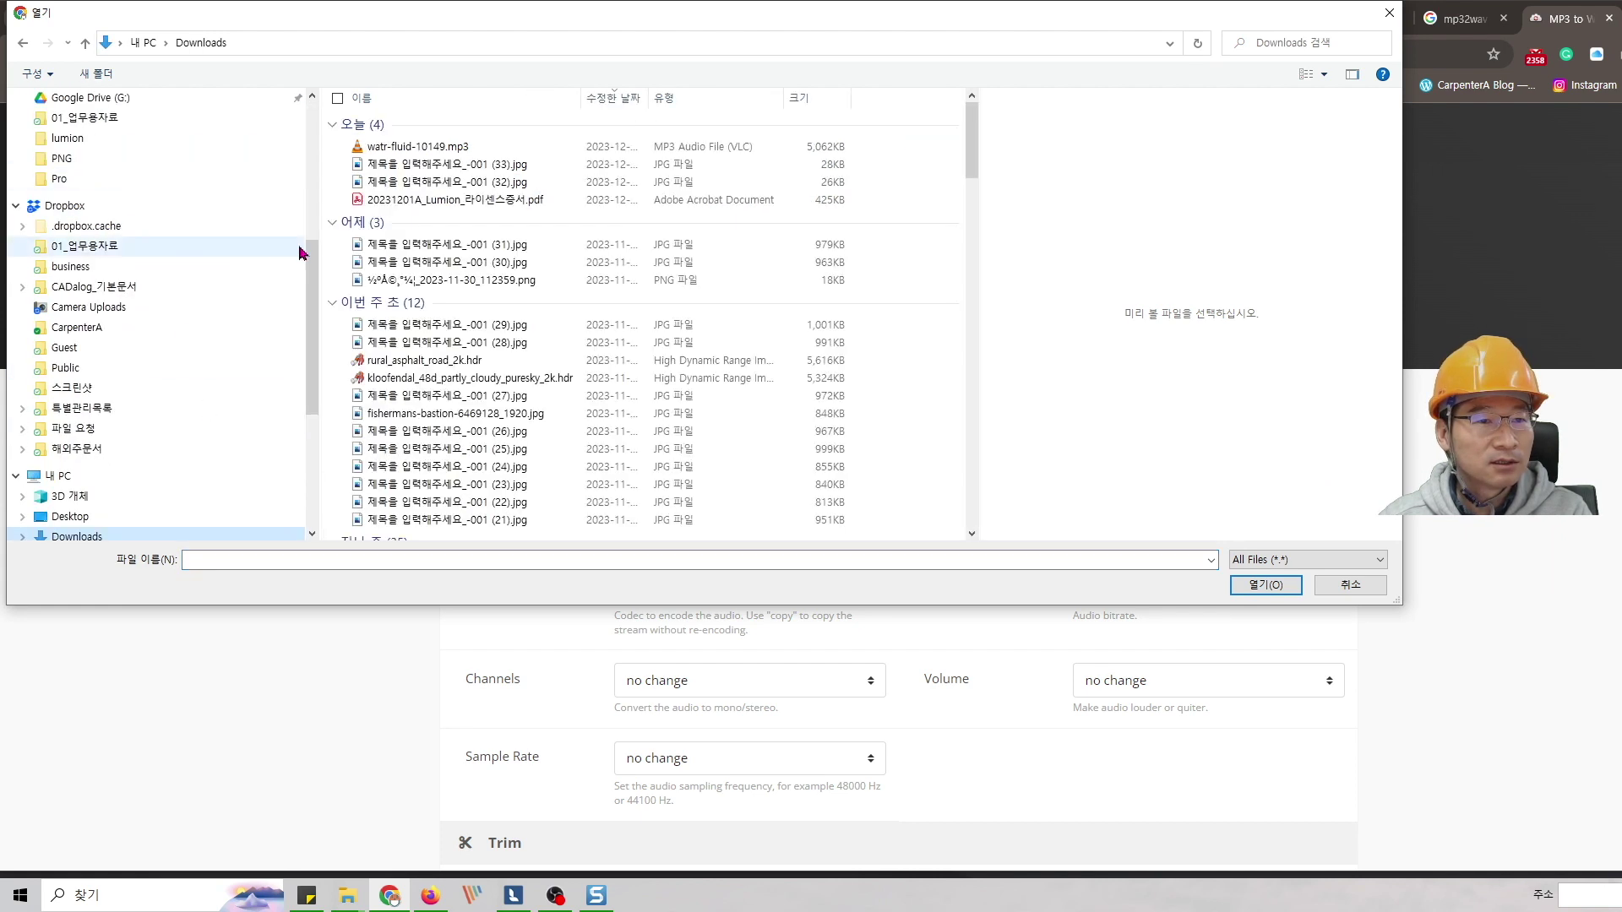
left_click(423, 150)
left_click(1284, 588)
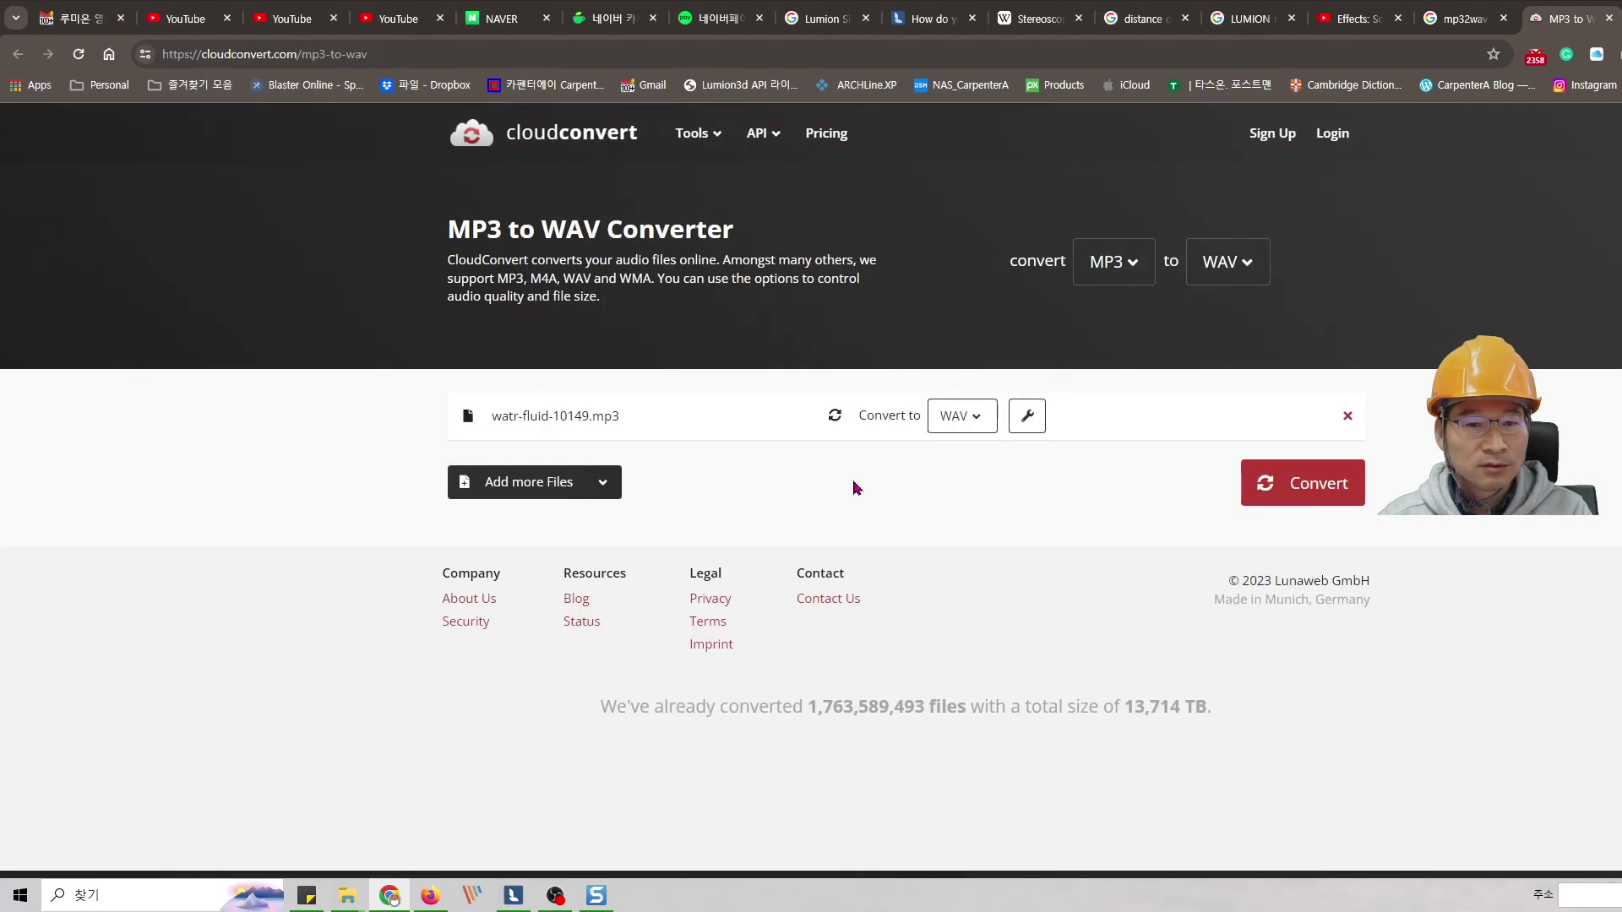
left_click(1305, 488)
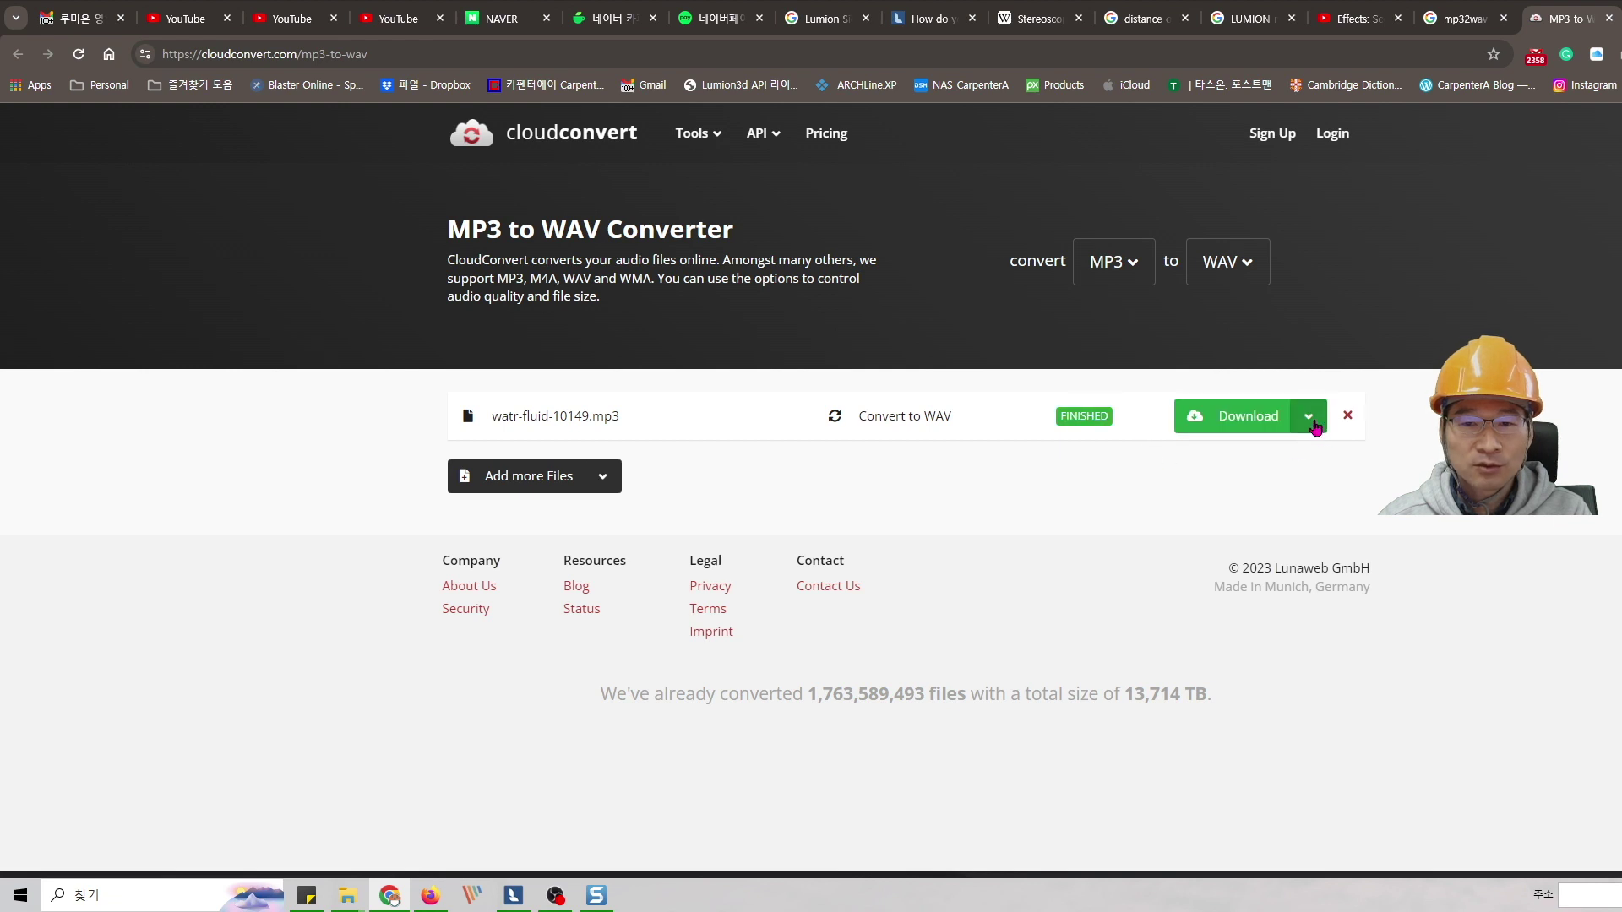
- Save the converted file as watr-fluid-10149.wav on the Desktop and switch back to Lumion
left_click(1308, 415)
left_click(1231, 424)
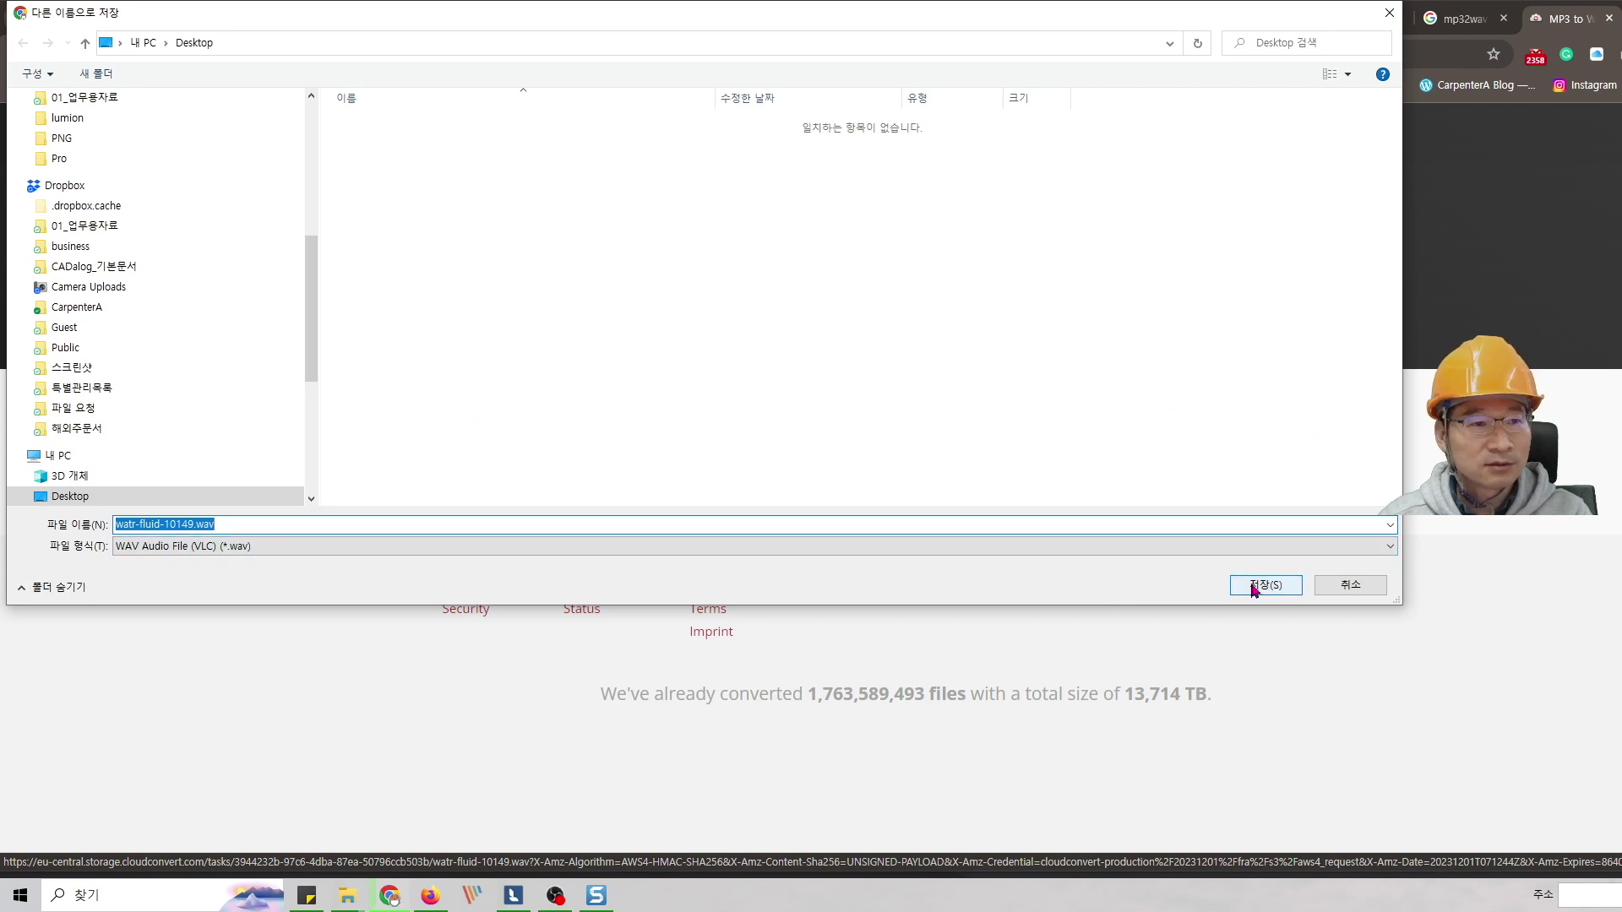
left_click(1254, 587)
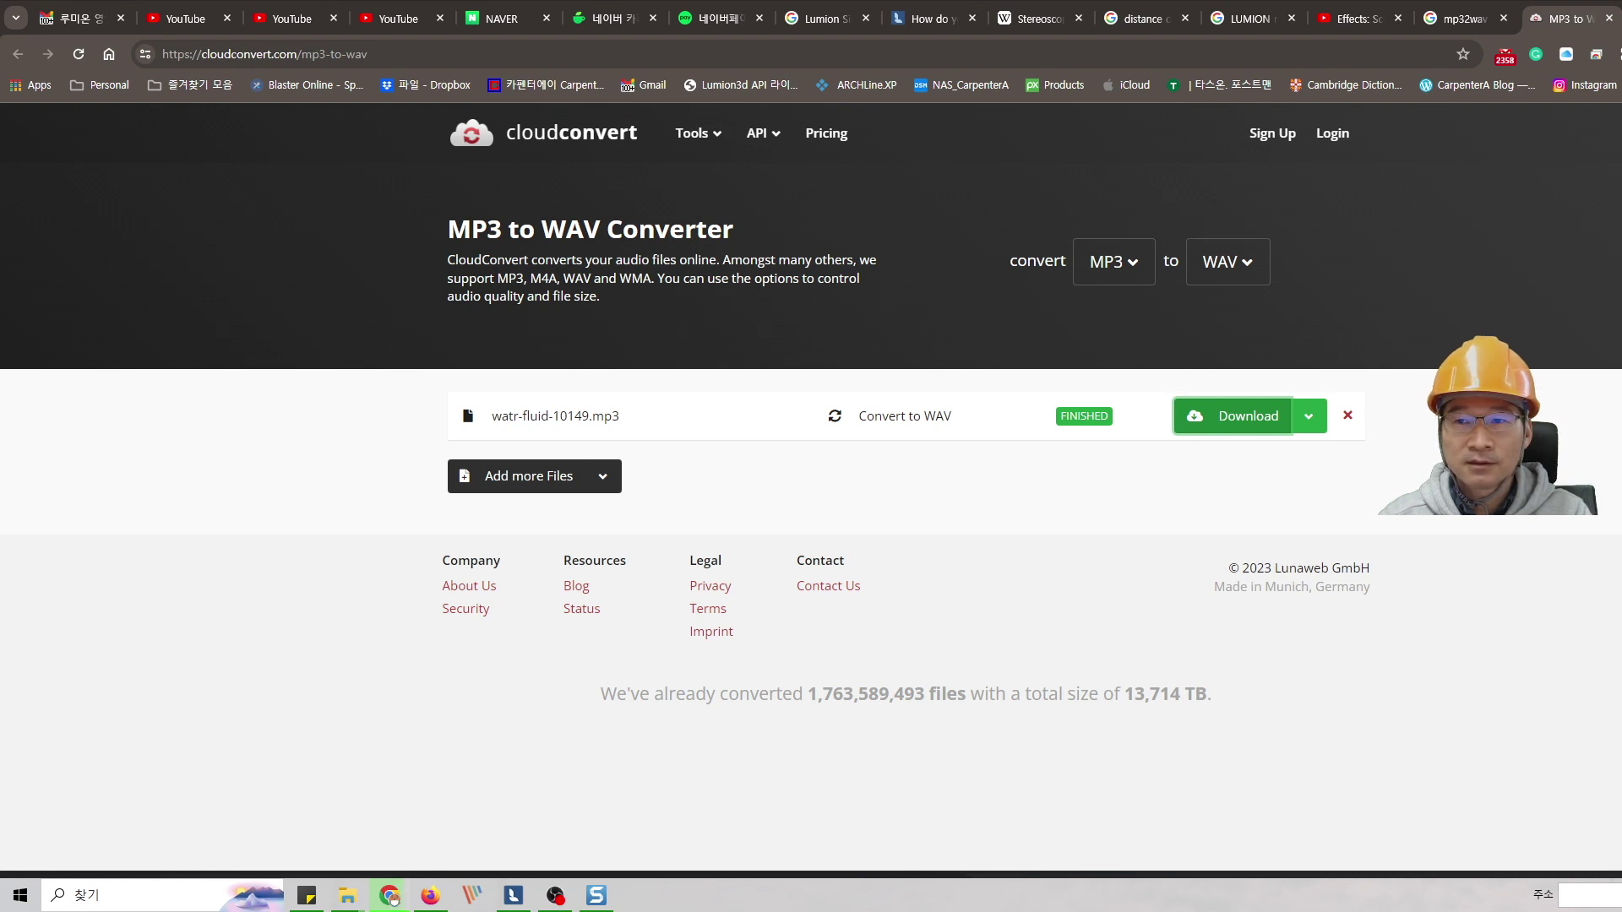
left_click(391, 898)
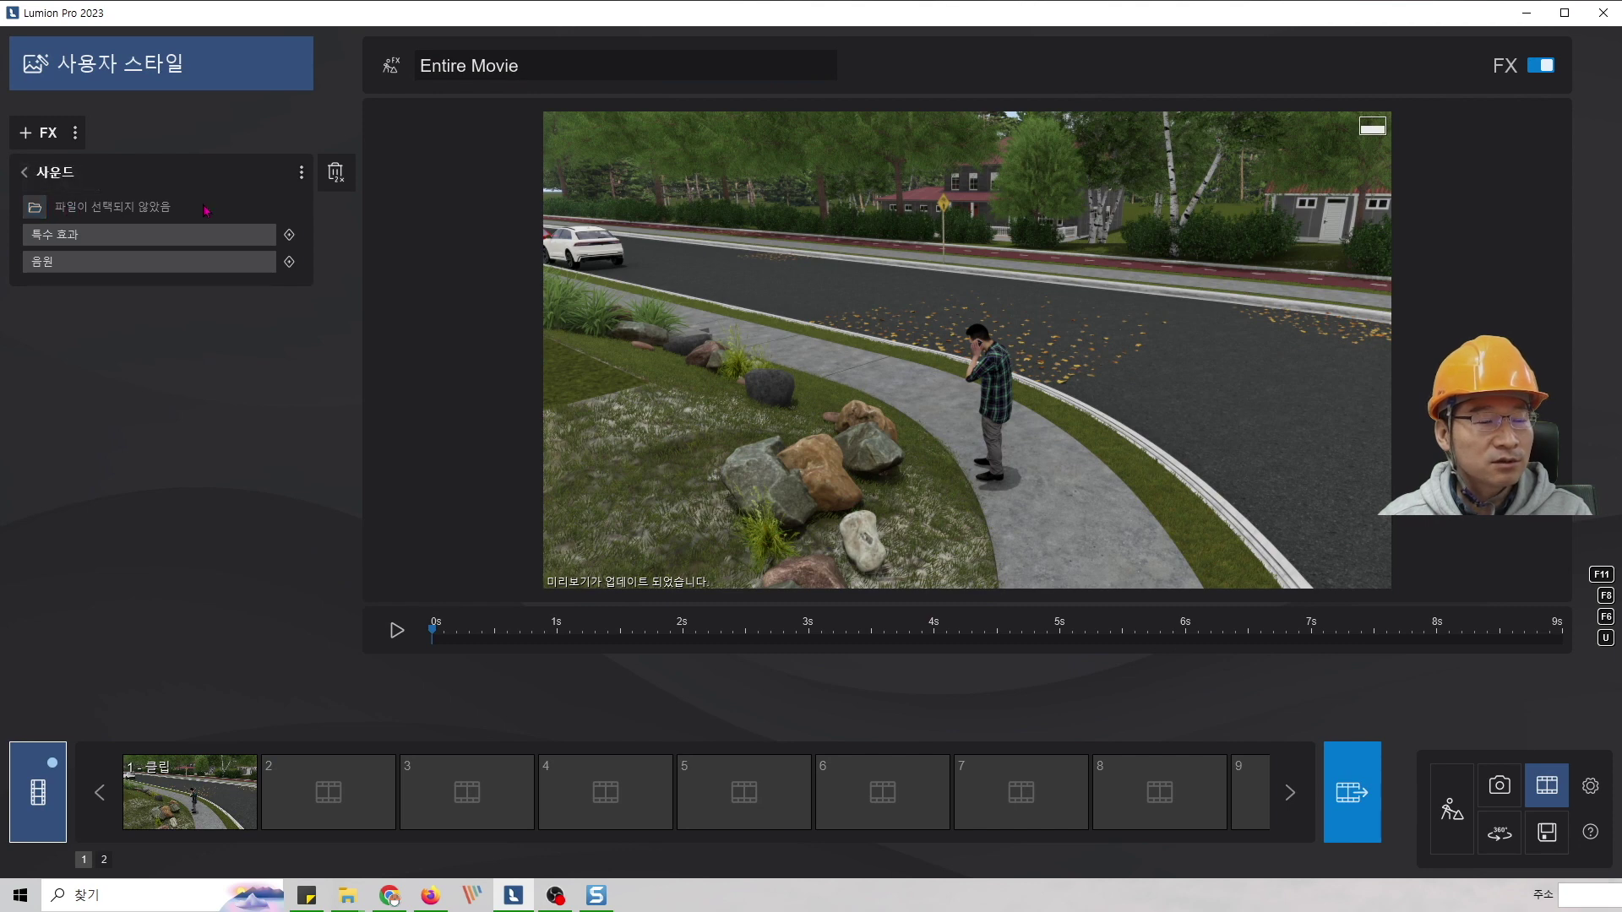
- Load watr-fluid-10149.wav from the Desktop into the 사운드 effect and preview its sound
left_click(40, 212)
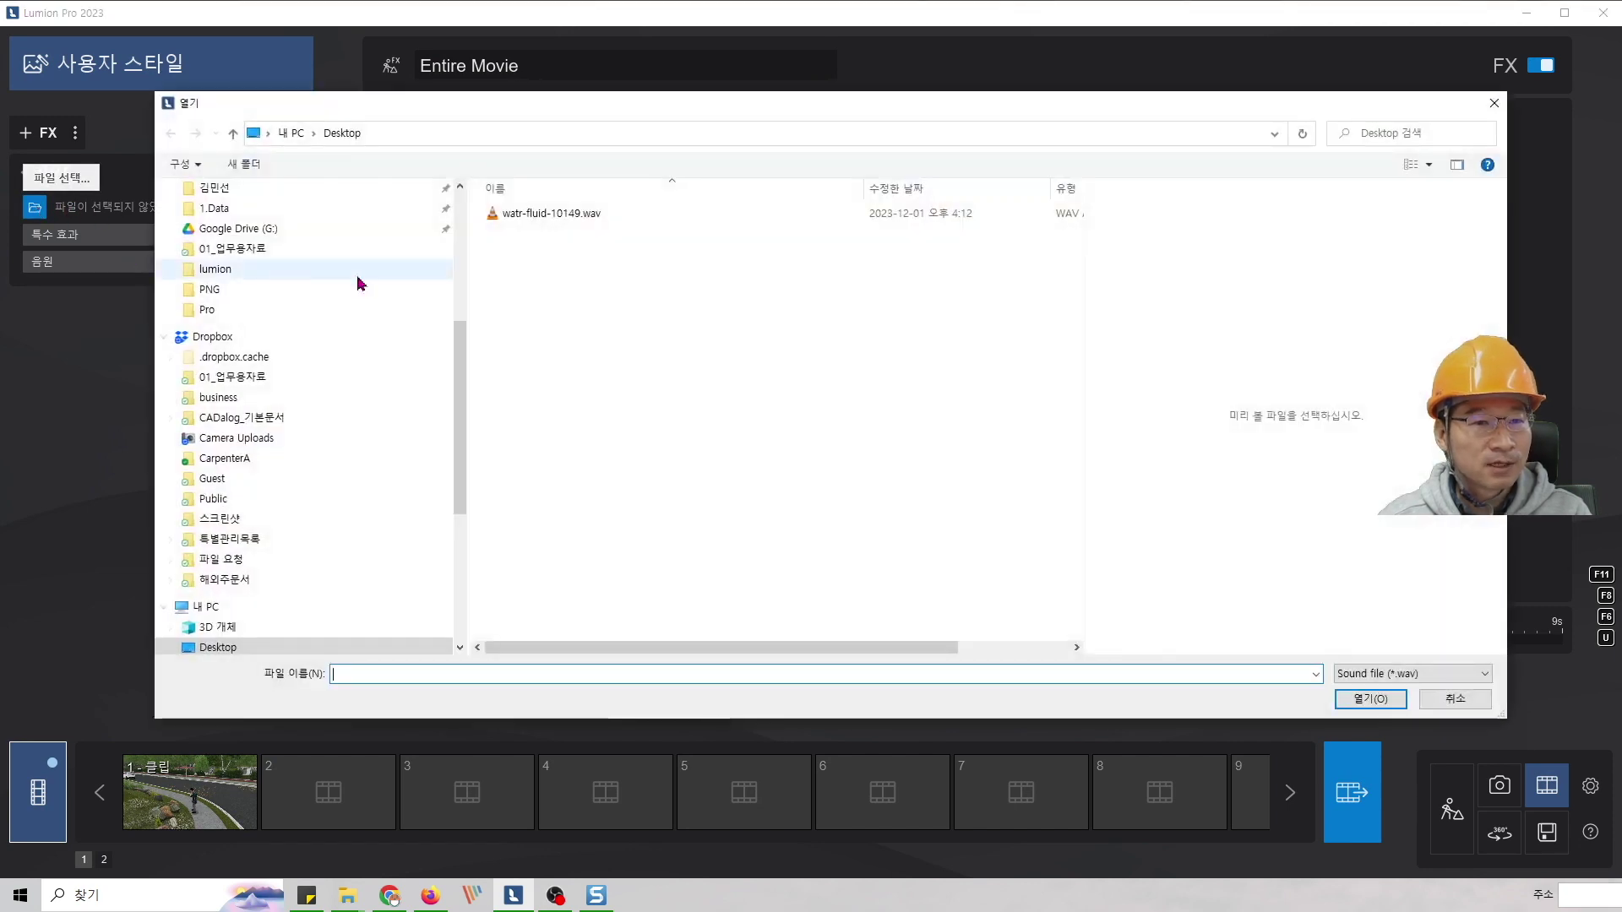
left_click(519, 215)
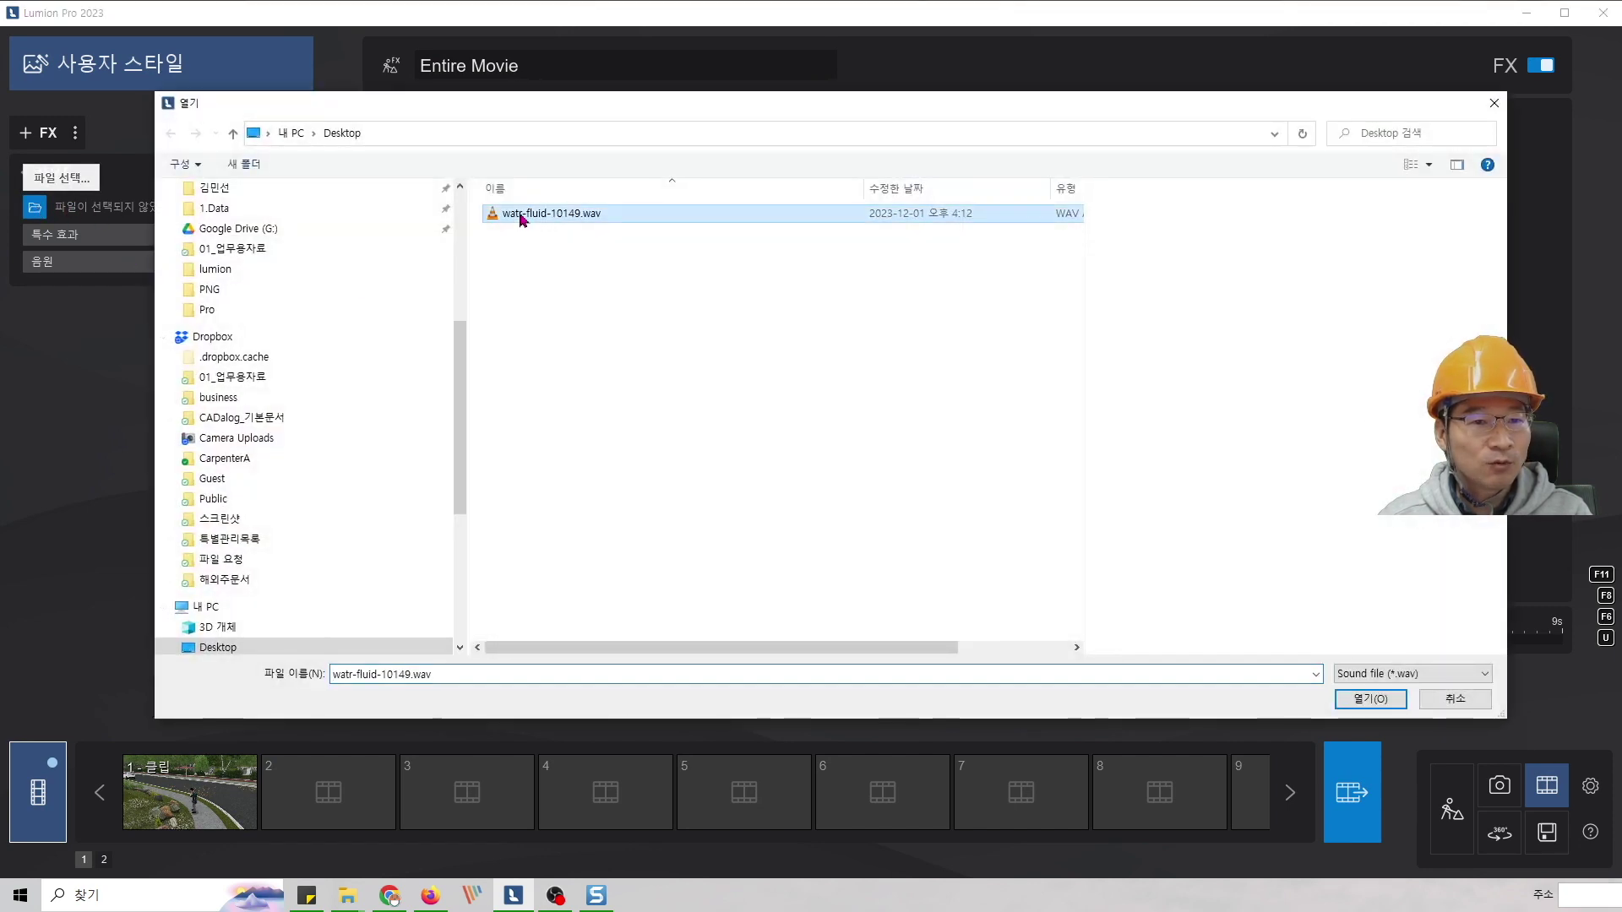
left_click(1370, 699)
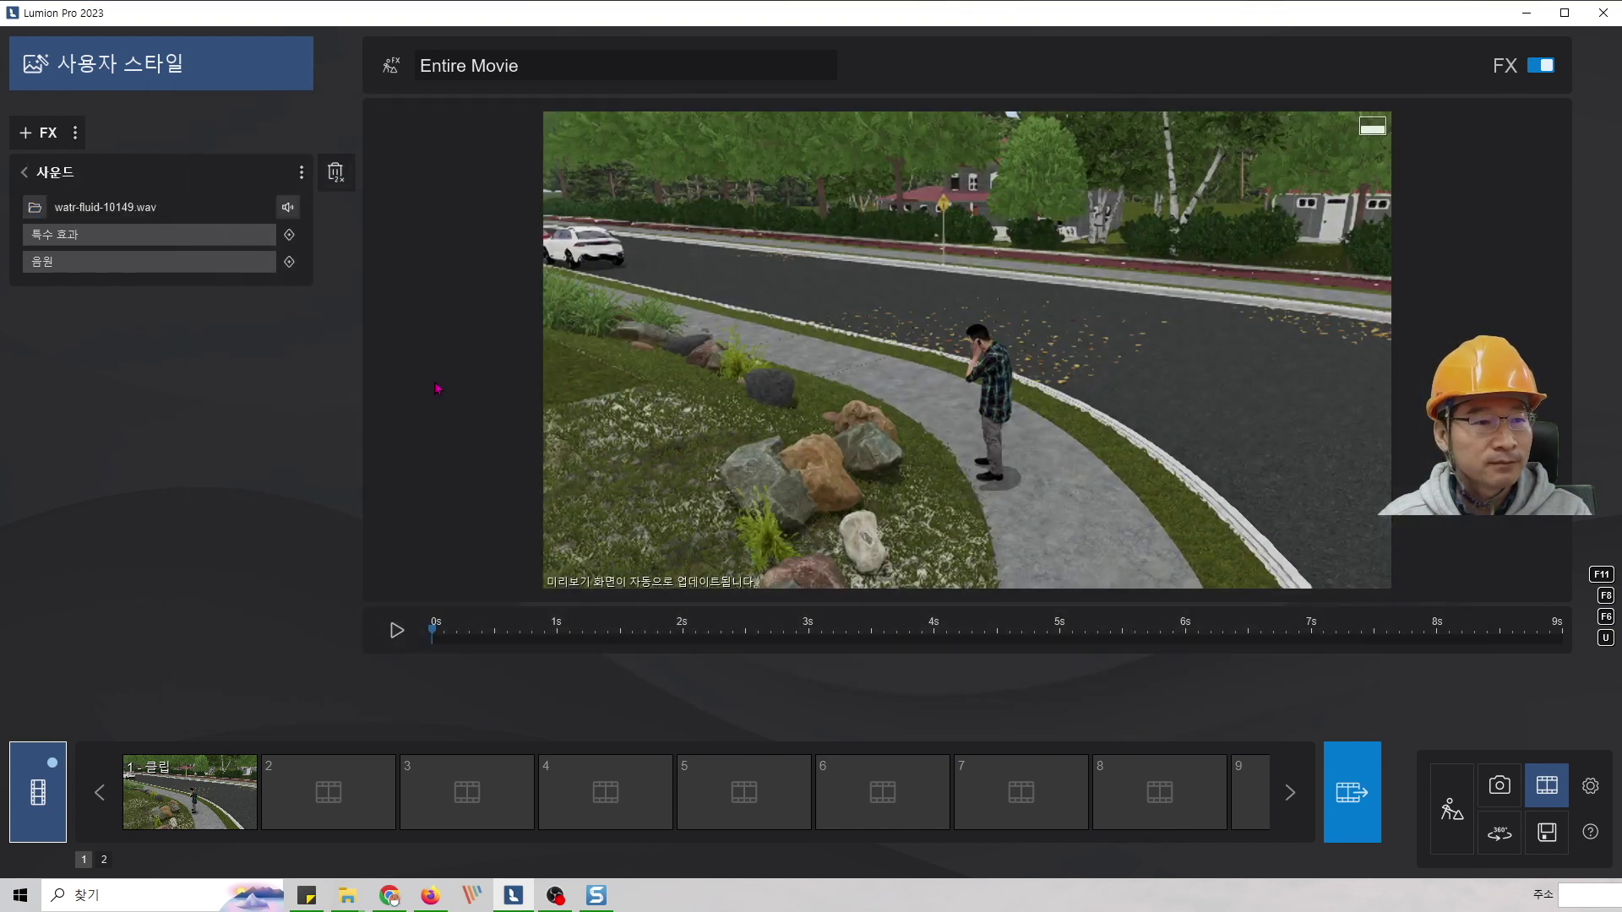
left_click(293, 212)
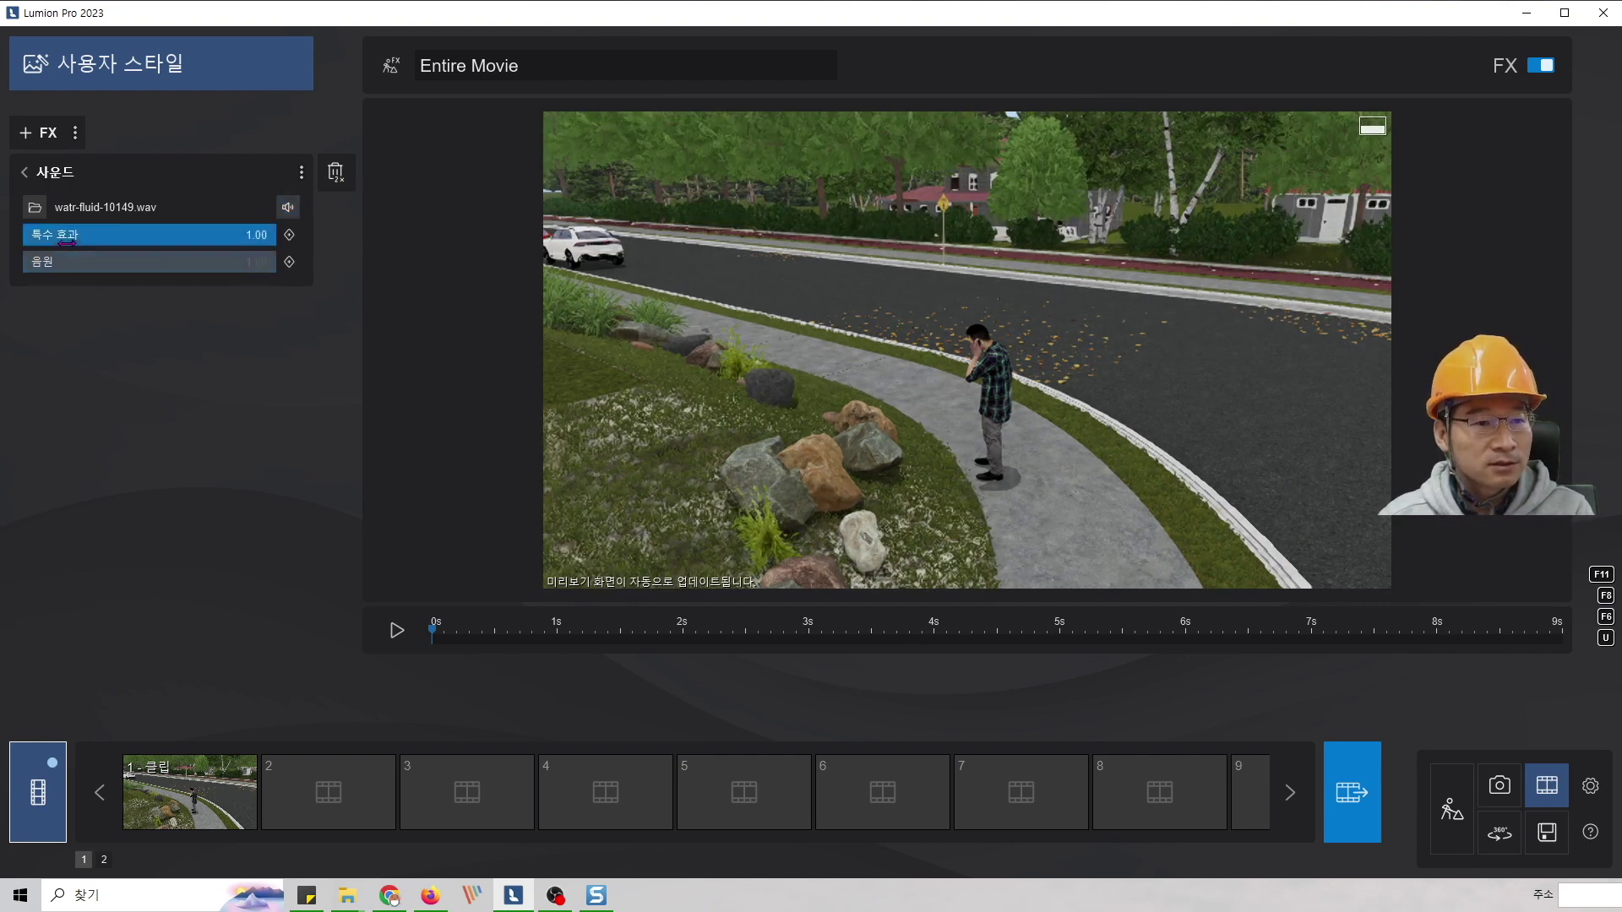
- Lower the 사운드 effect's 특수 효과 level slightly, play the entire movie briefly and return to its start
left_click_drag(199, 234, 253, 240)
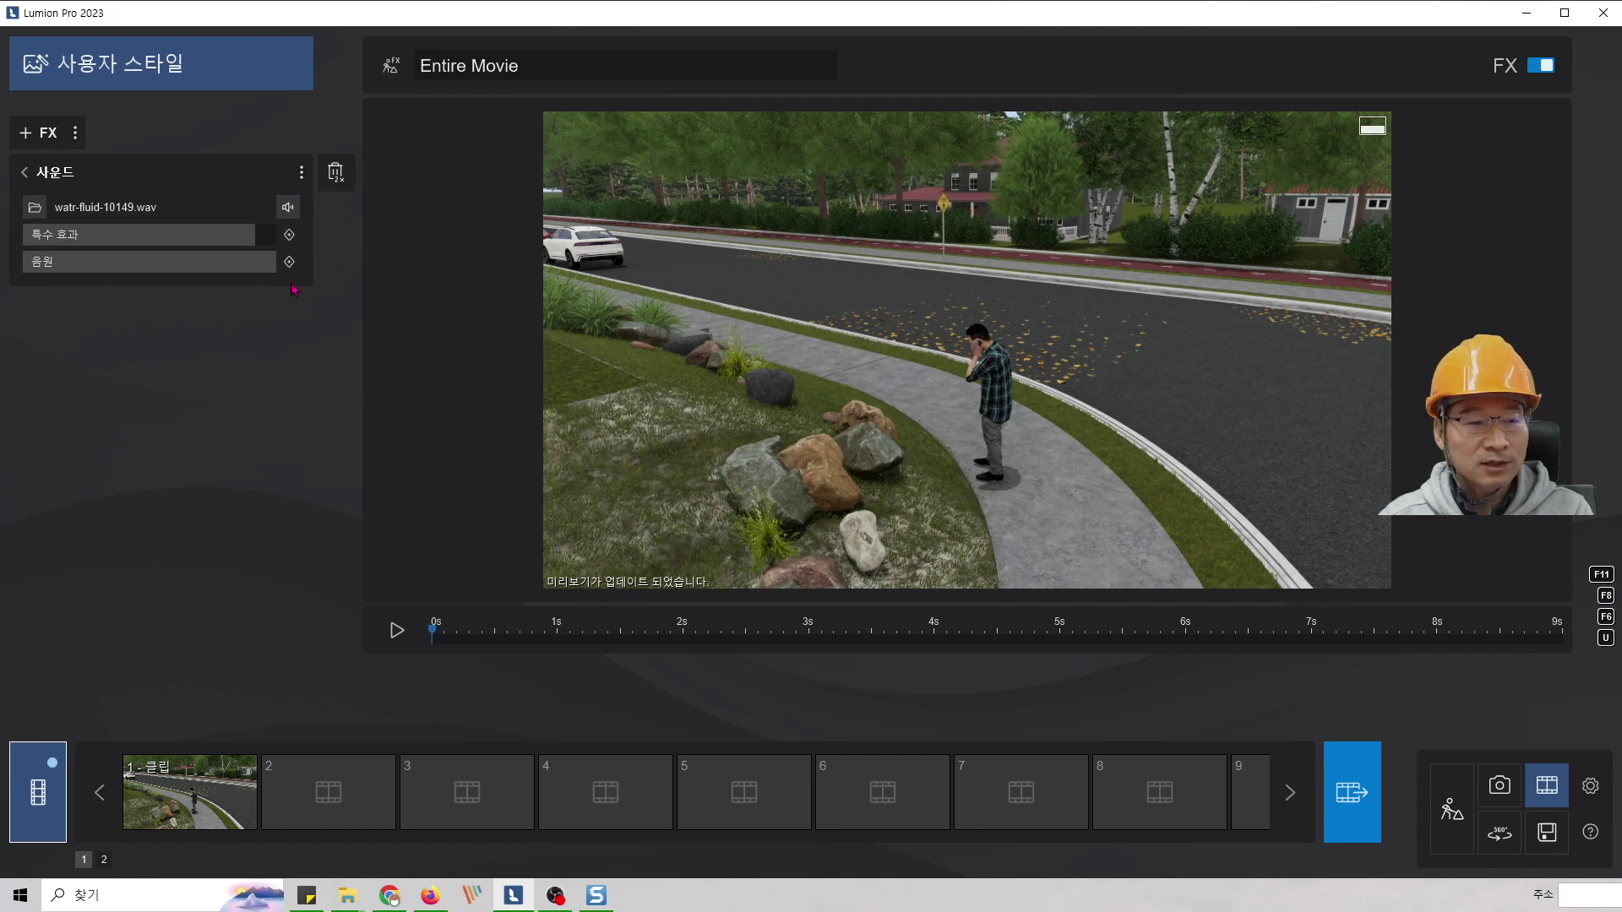
left_click(394, 631)
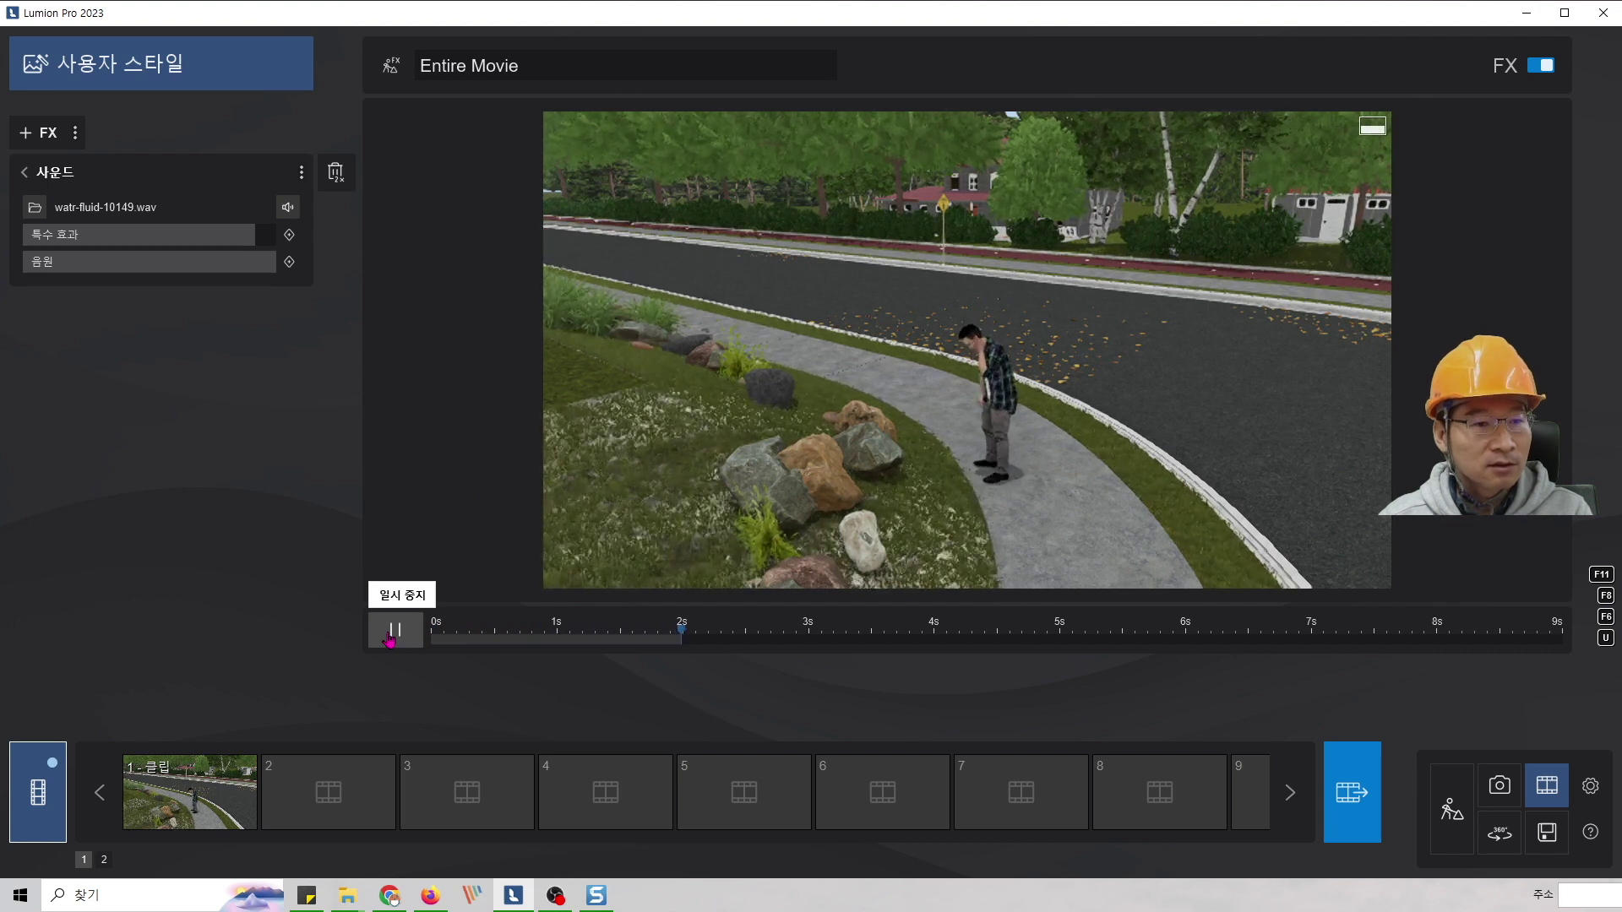
left_click(390, 637)
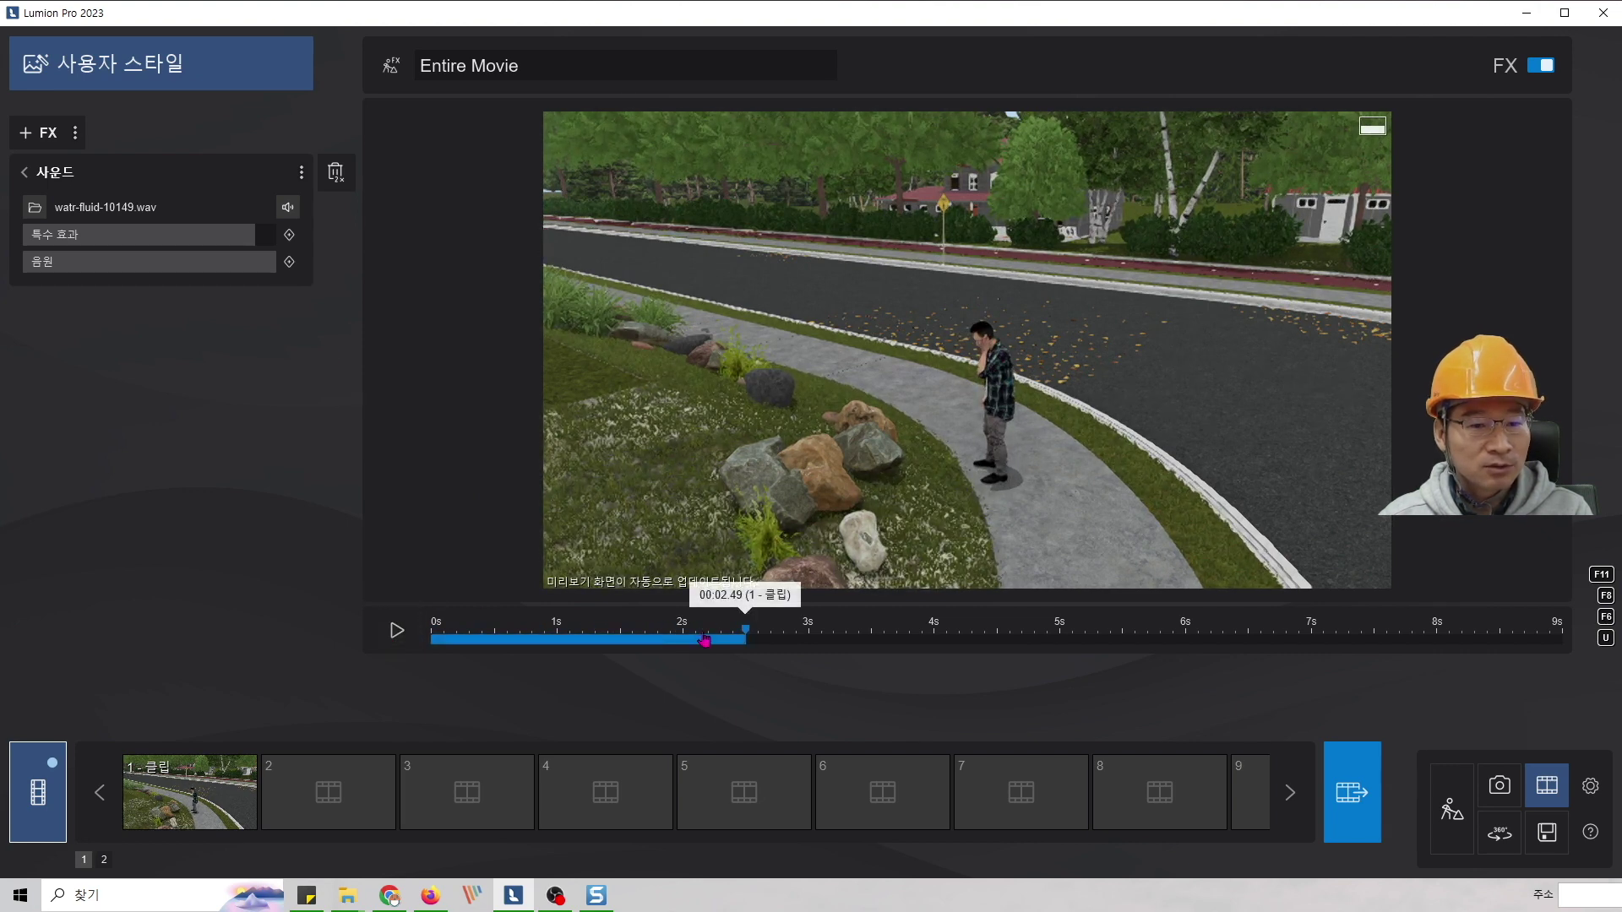
left_click(470, 640)
left_click(46, 789)
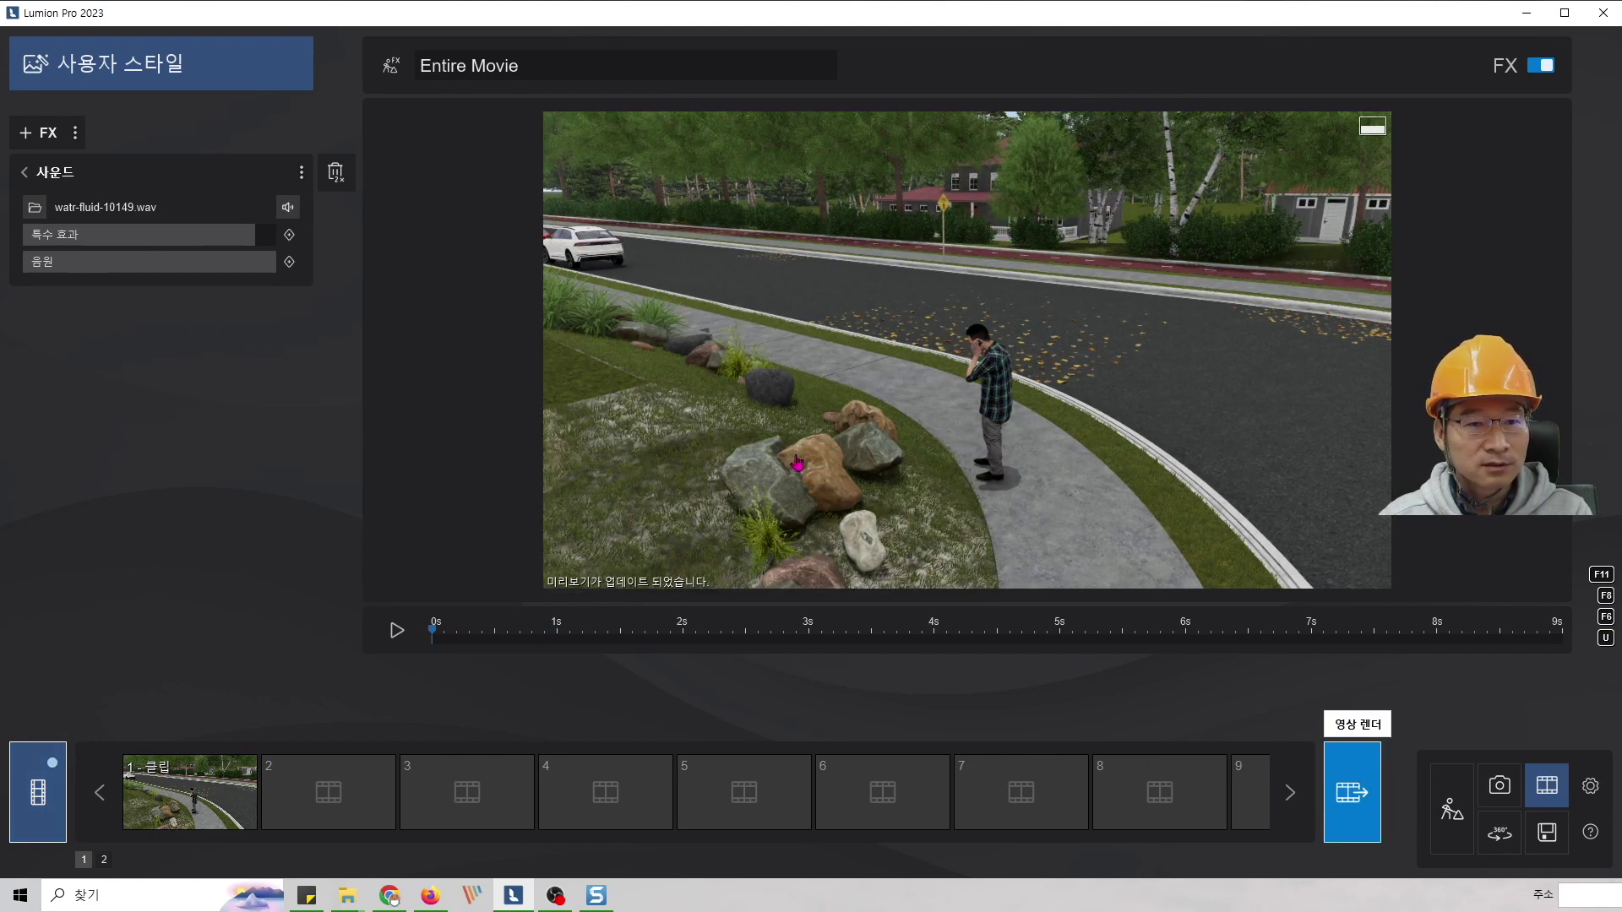
left_click(1352, 791)
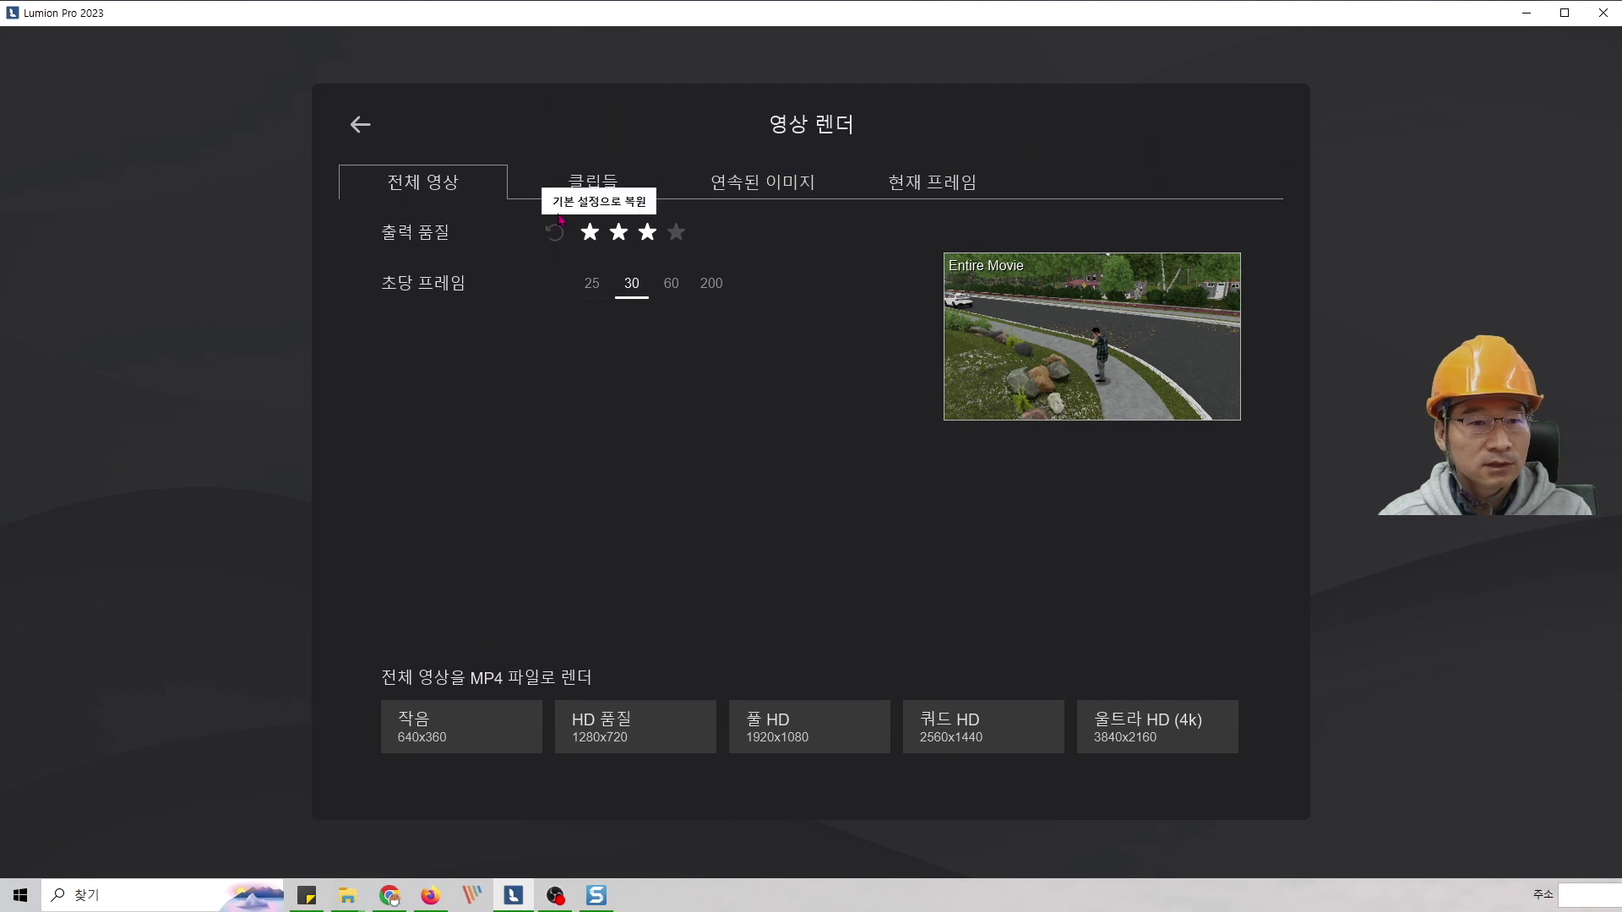
left_click(478, 734)
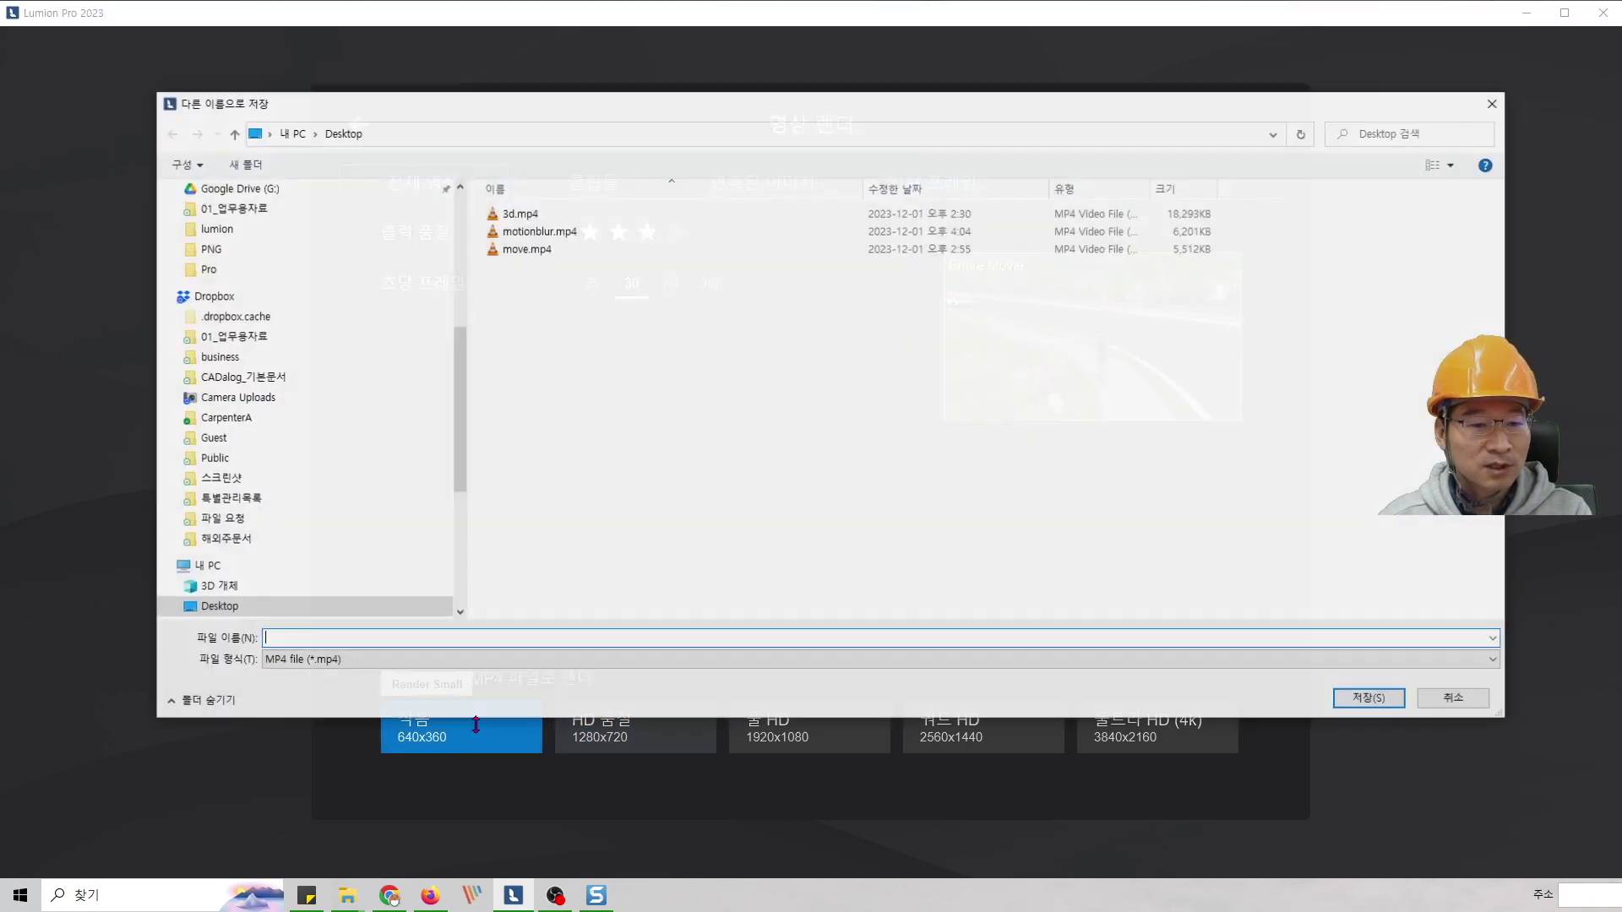
type("mu")
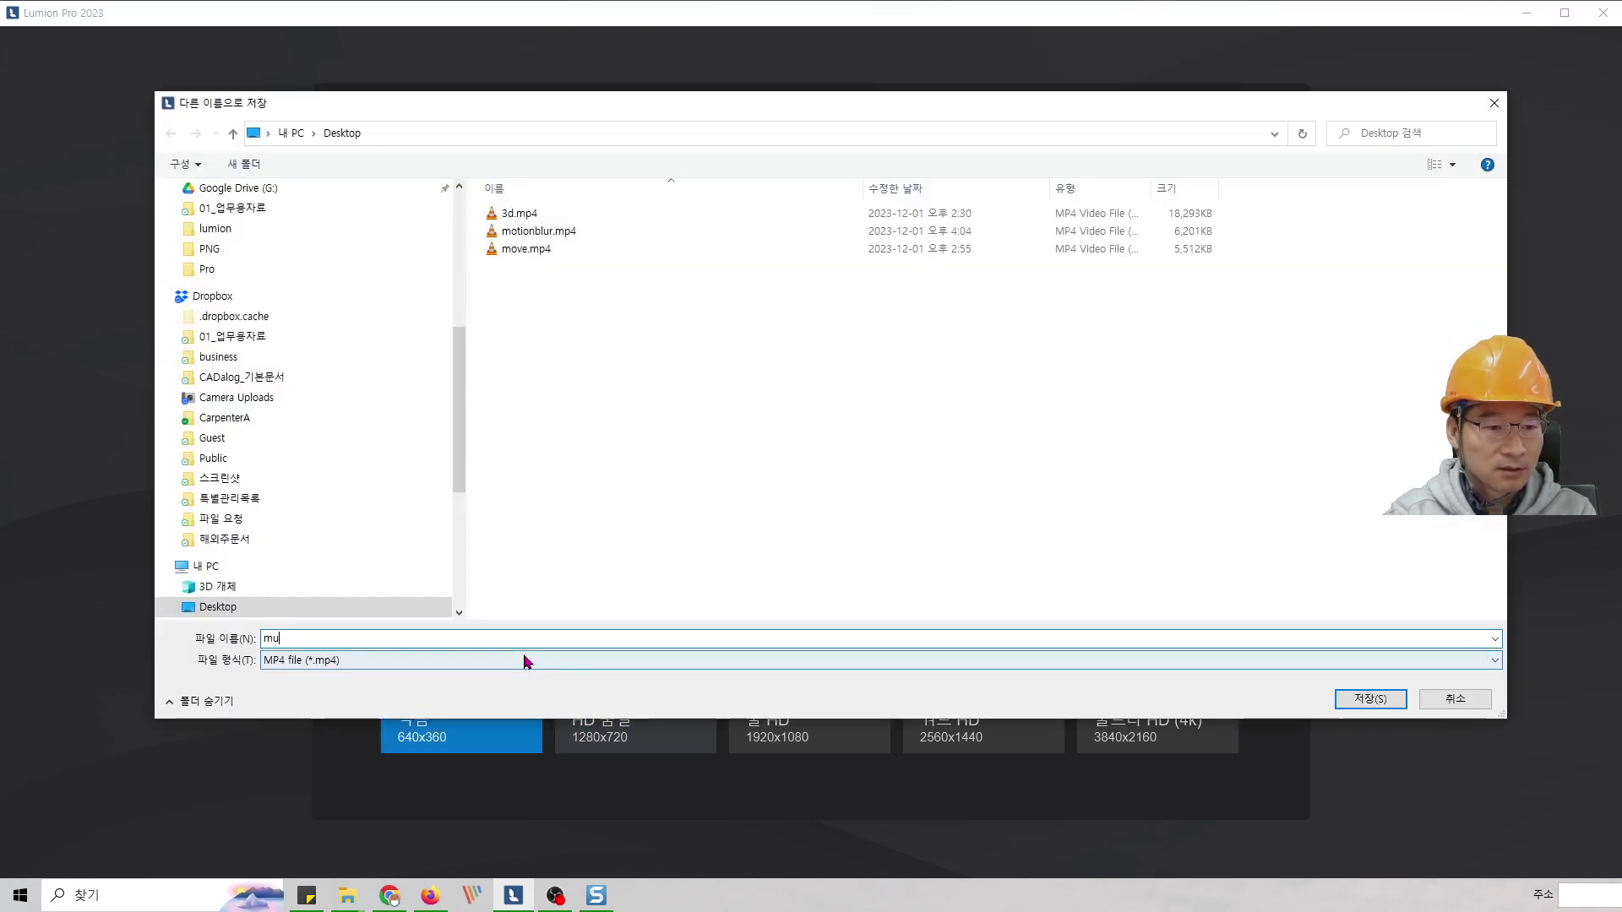
type("s")
key("BackSpace")
key("BackSpace")
key("BackSpace")
type("with")
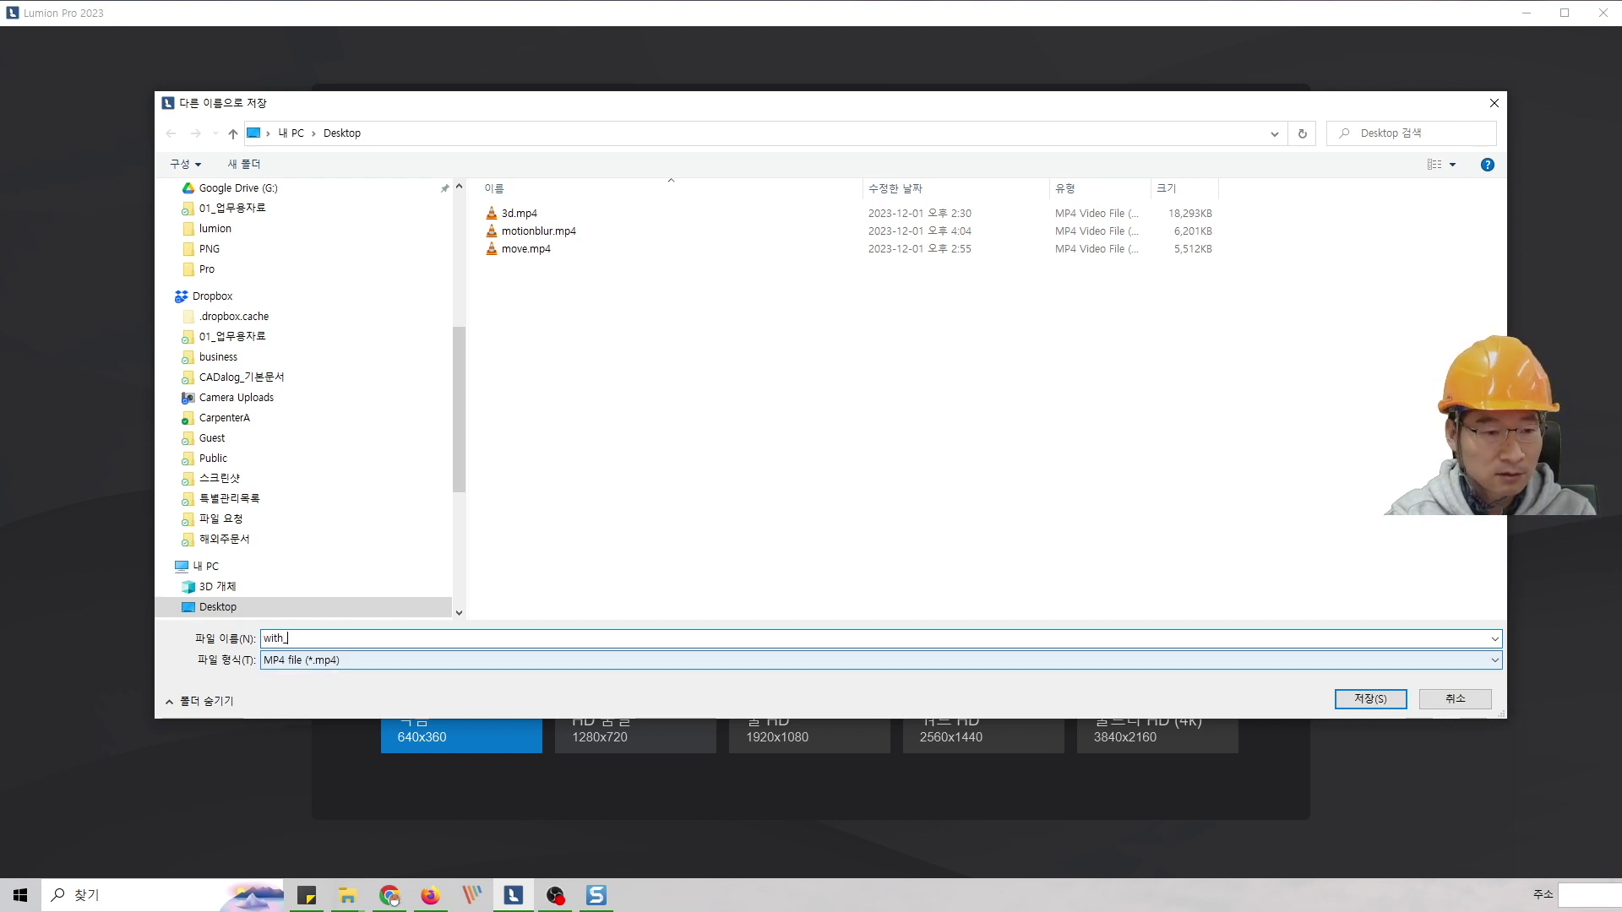
type("_m")
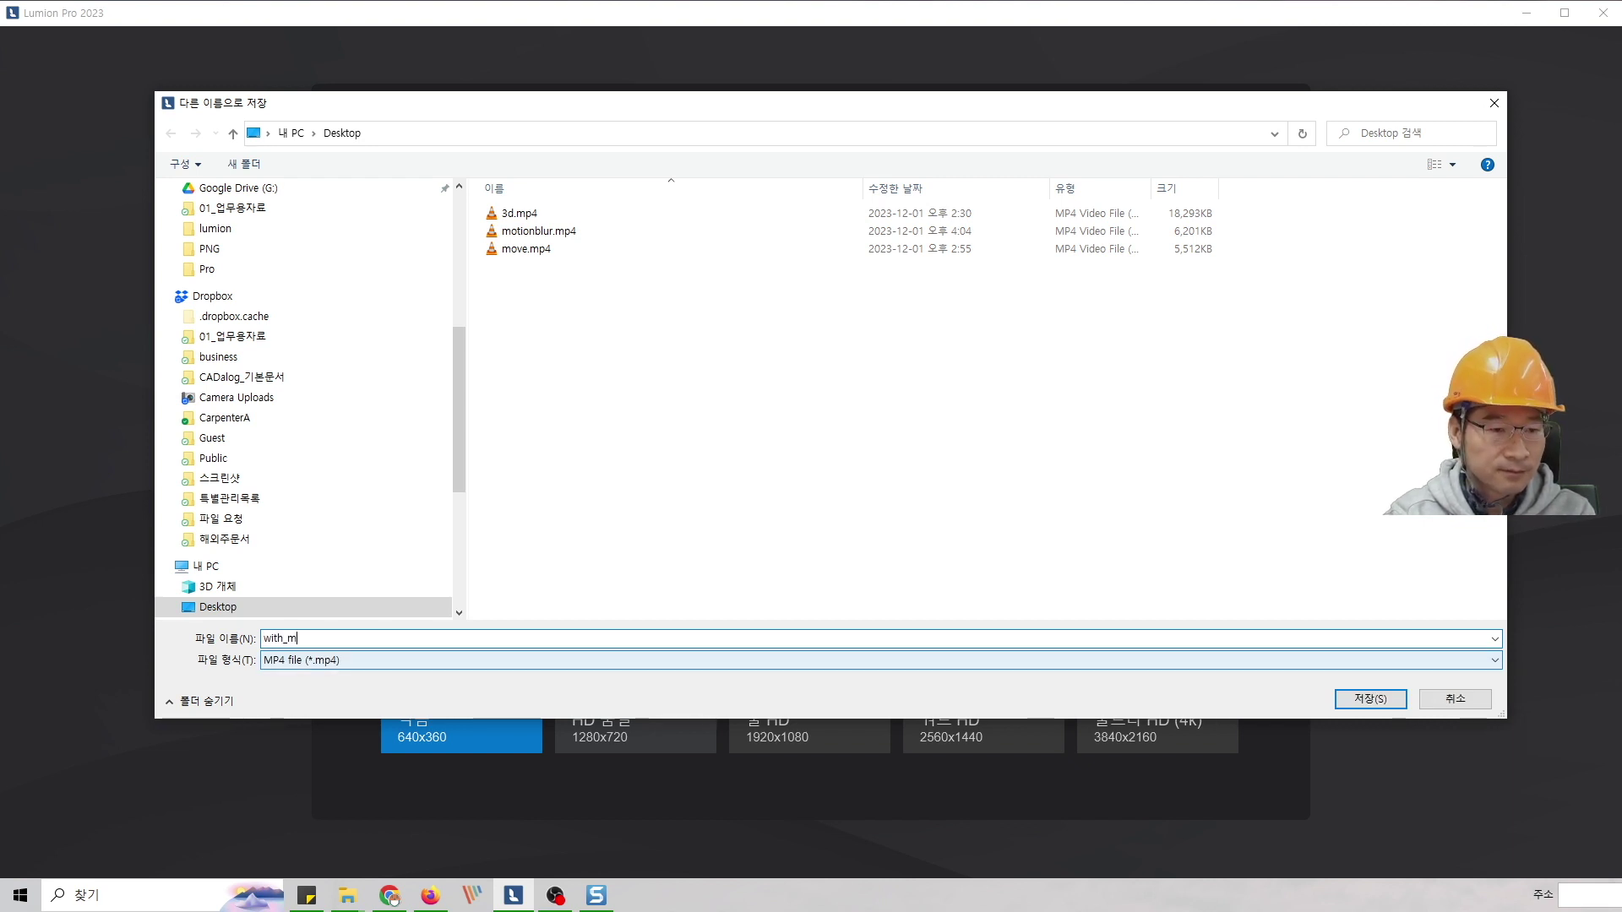
type("usic")
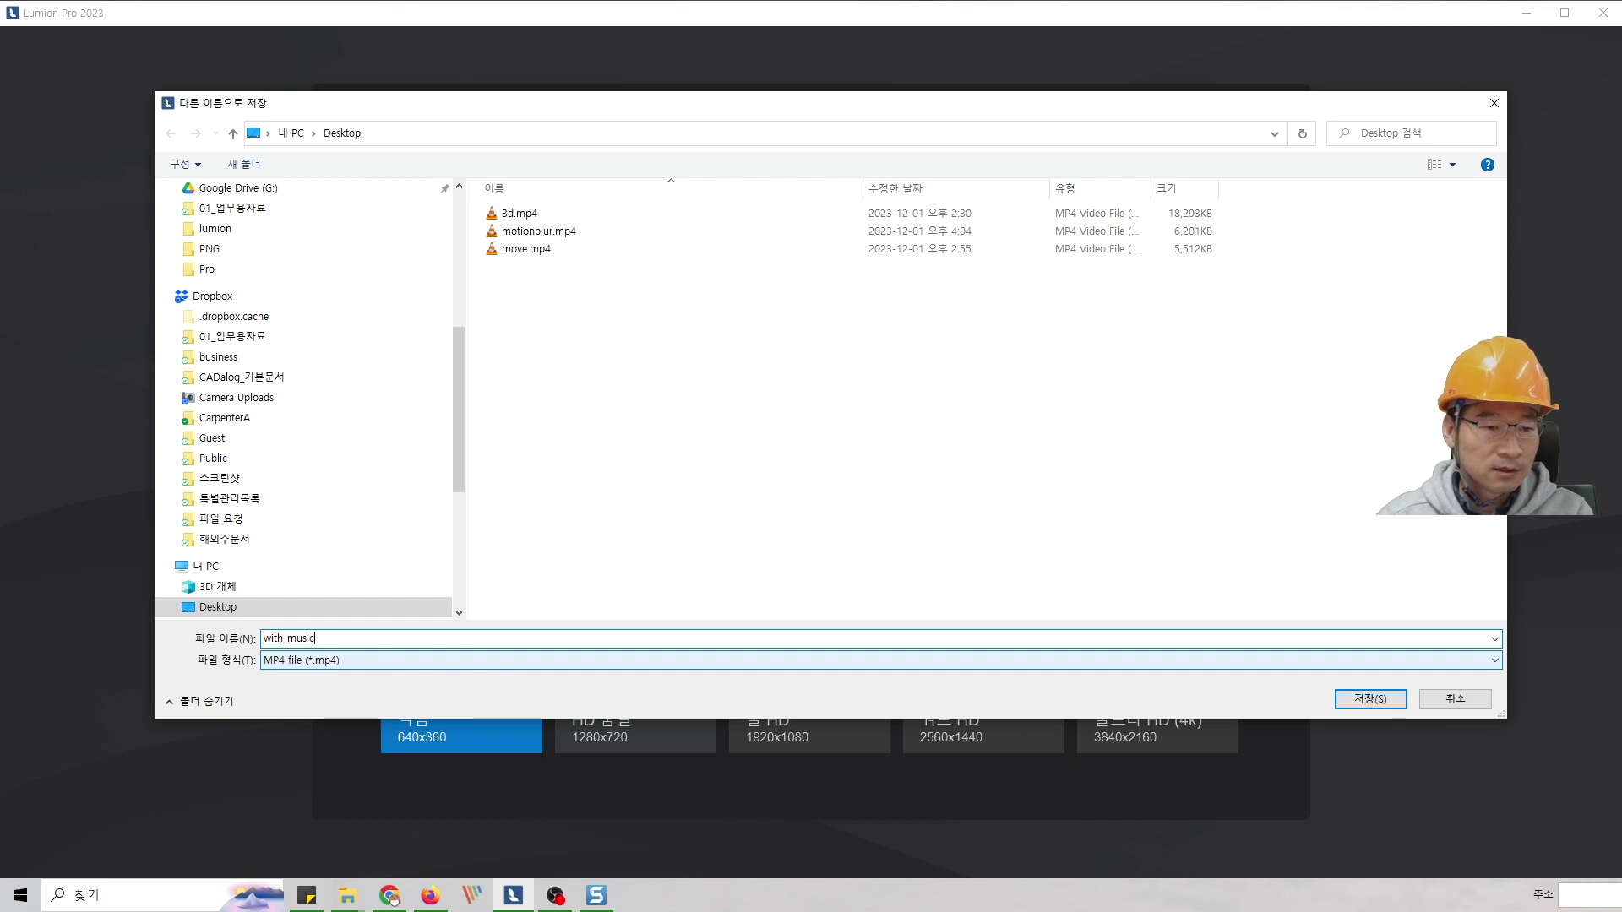
left_click(1363, 699)
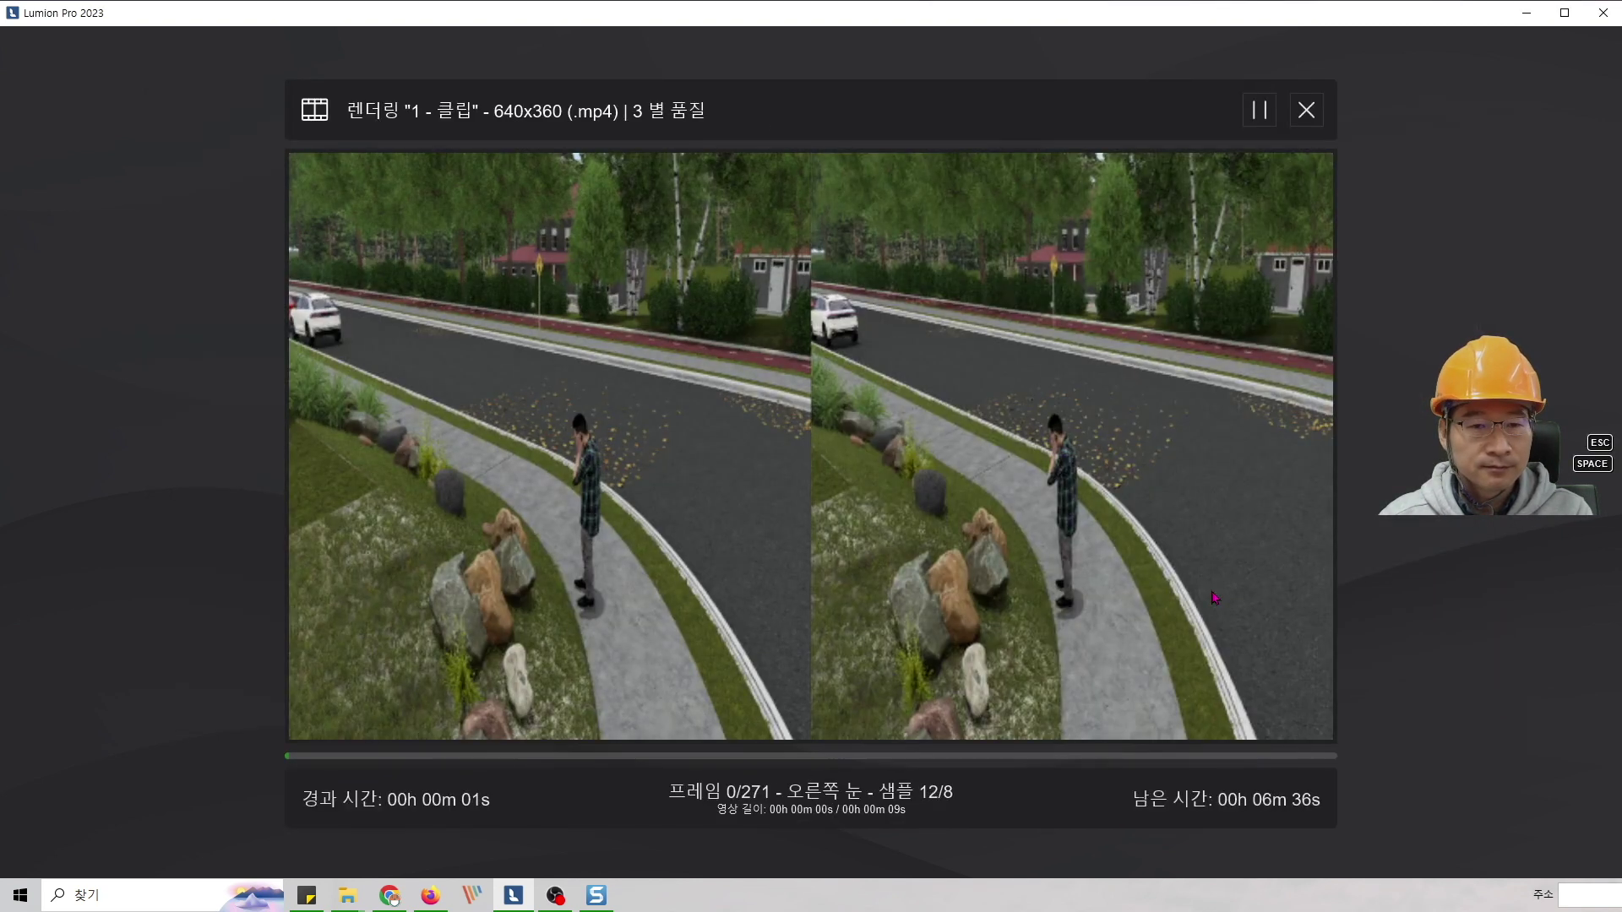
left_click(1306, 110)
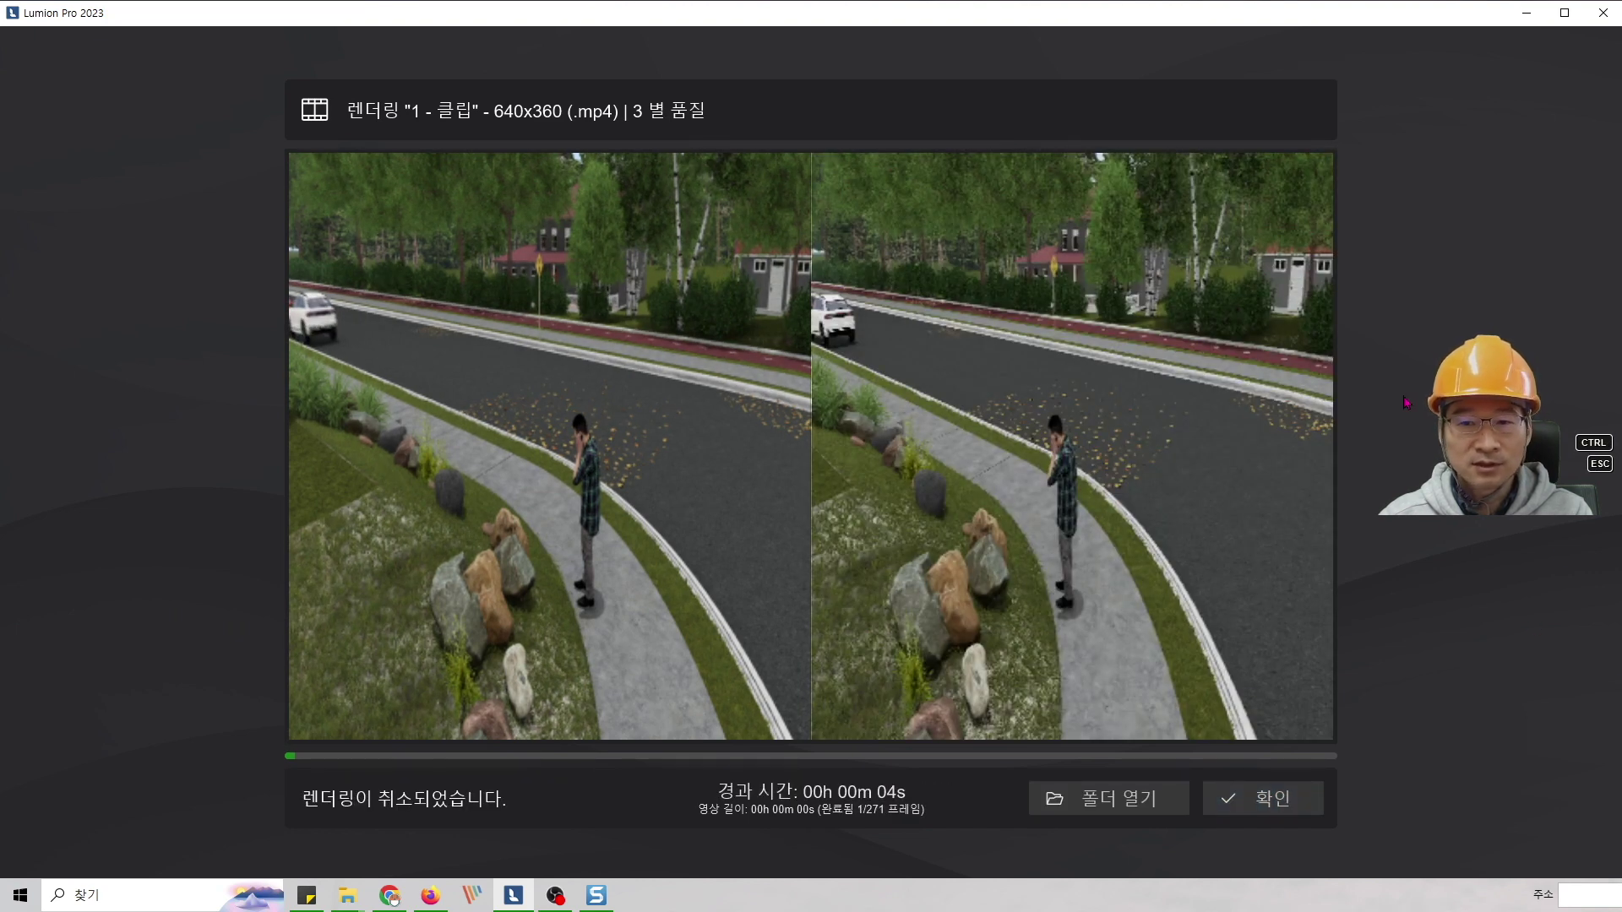
left_click(1240, 801)
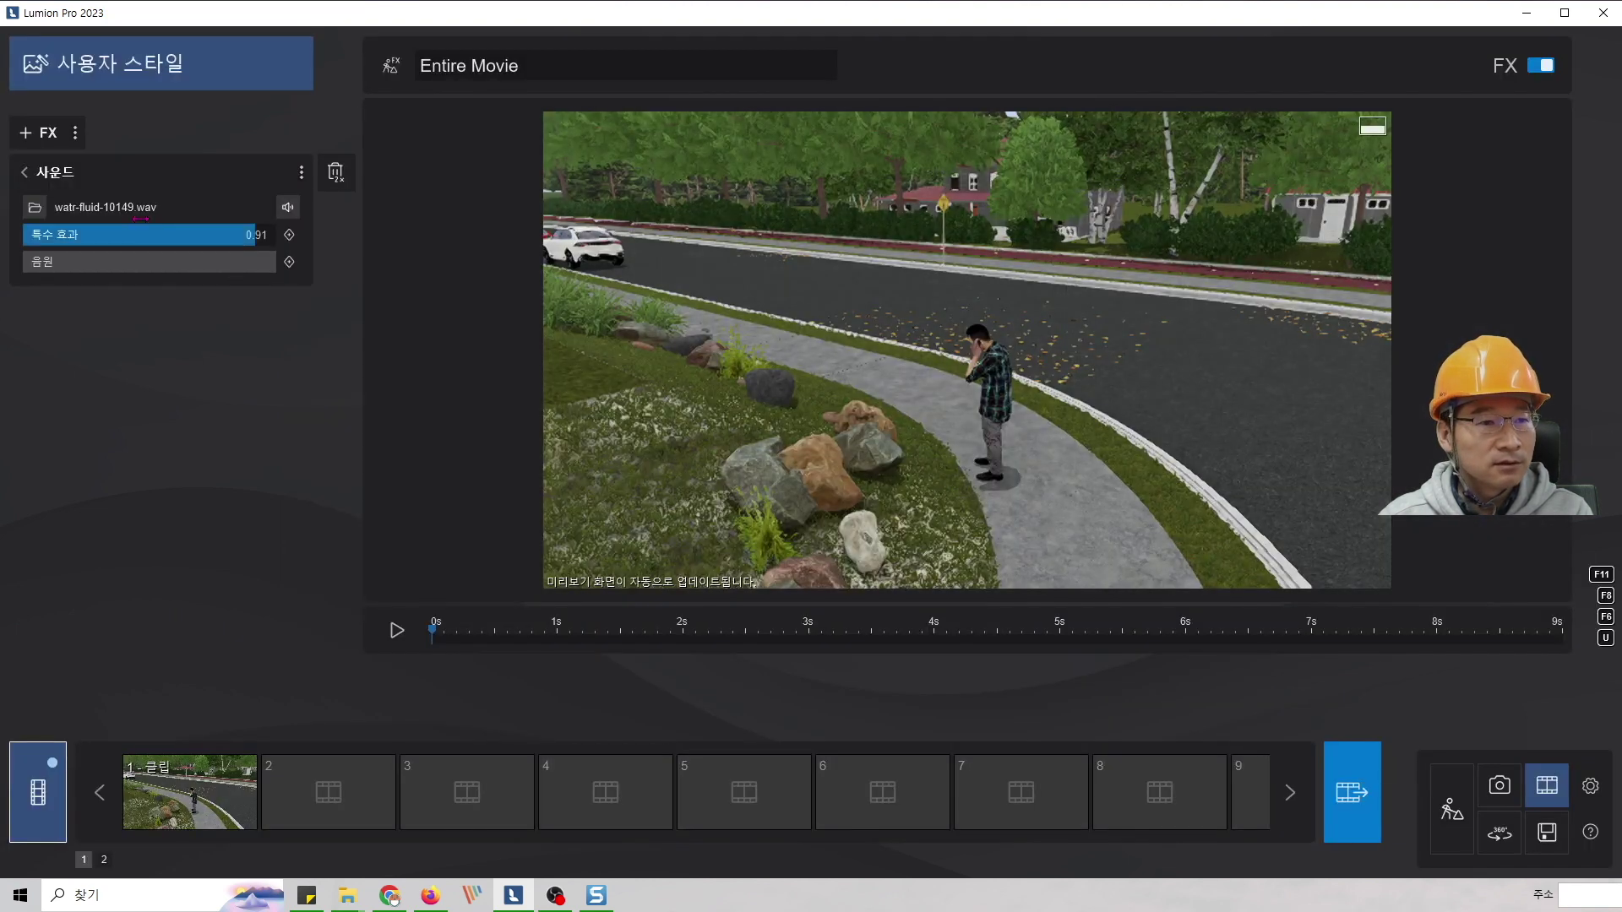
- Remove the 병렬 3D 스테레오 effect from the entire movie and set its render to one-star output quality at 25 frames per second
left_click(23, 172)
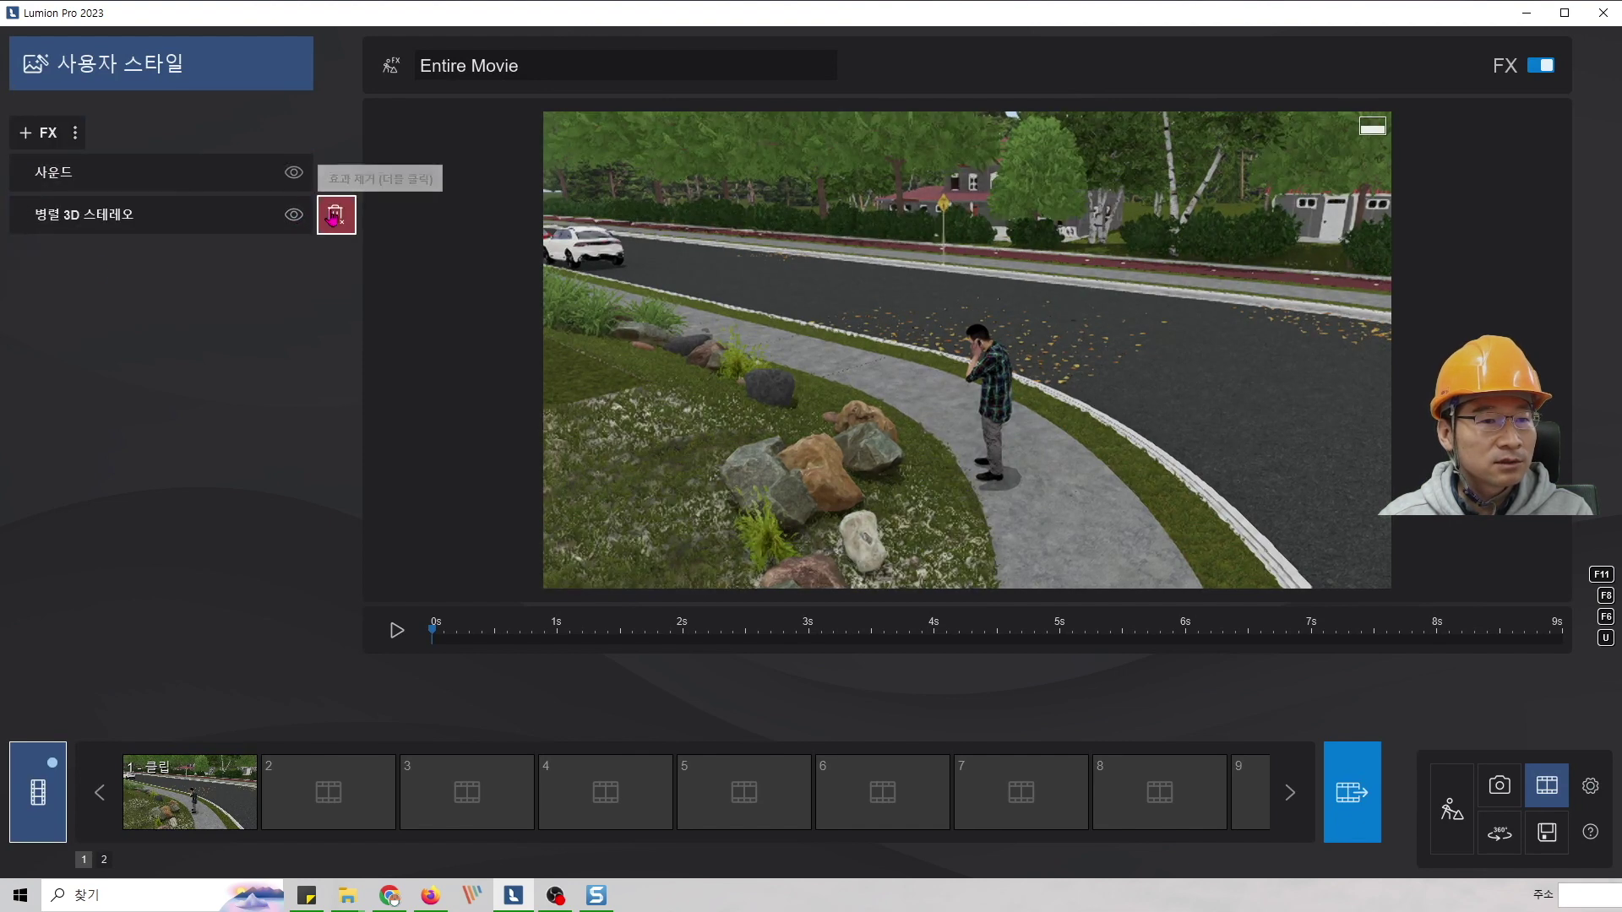
double_click(336, 216)
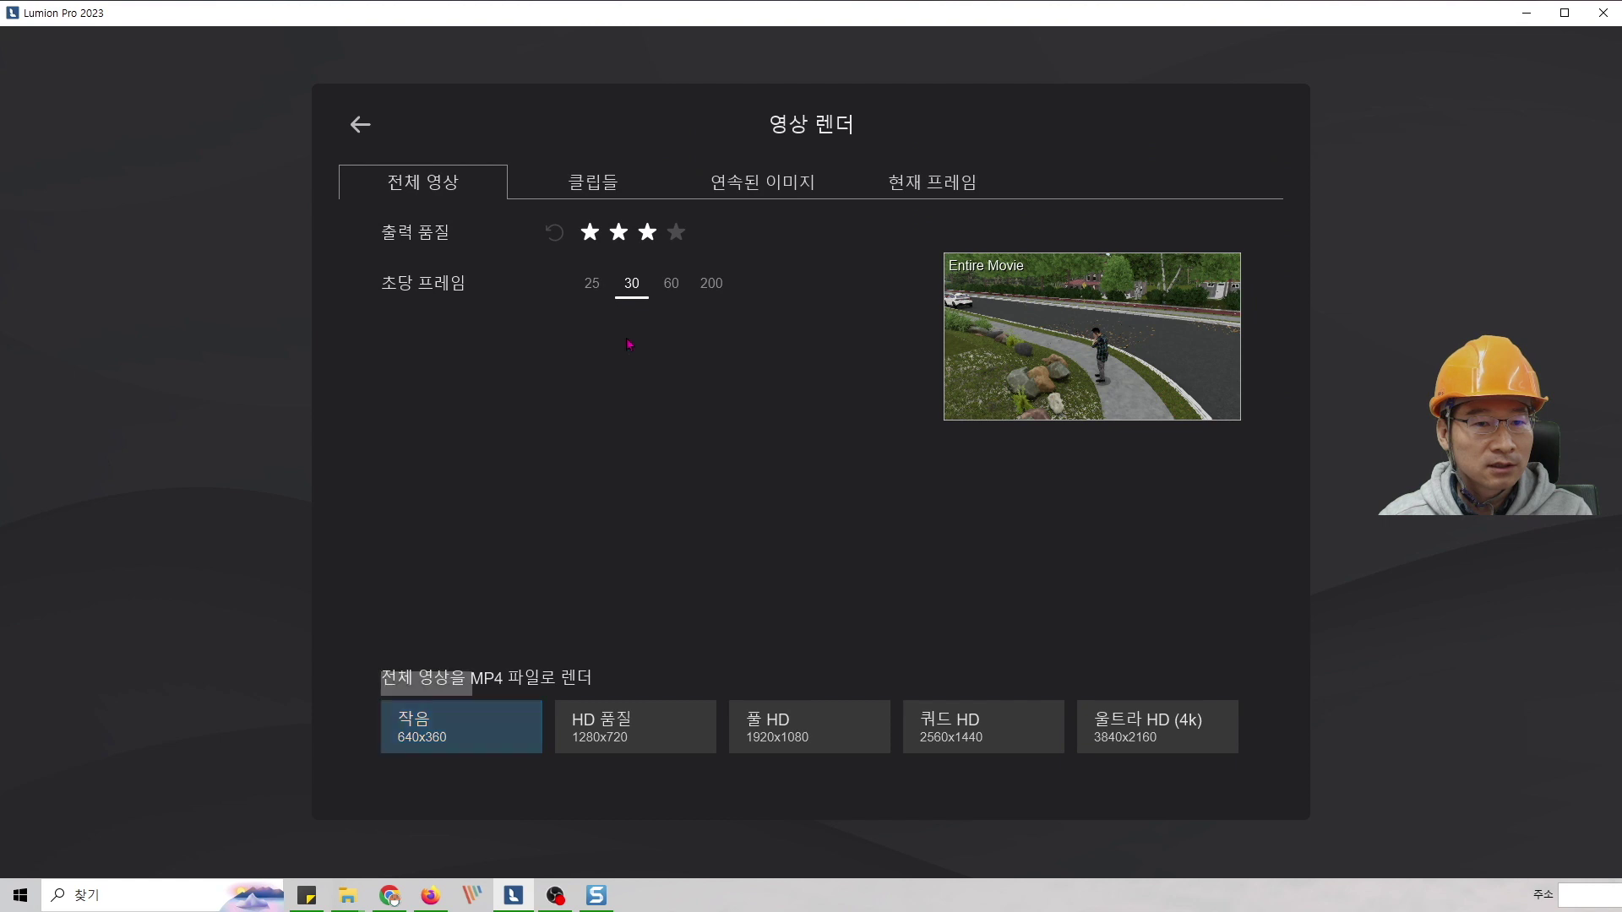
left_click(590, 231)
left_click(596, 303)
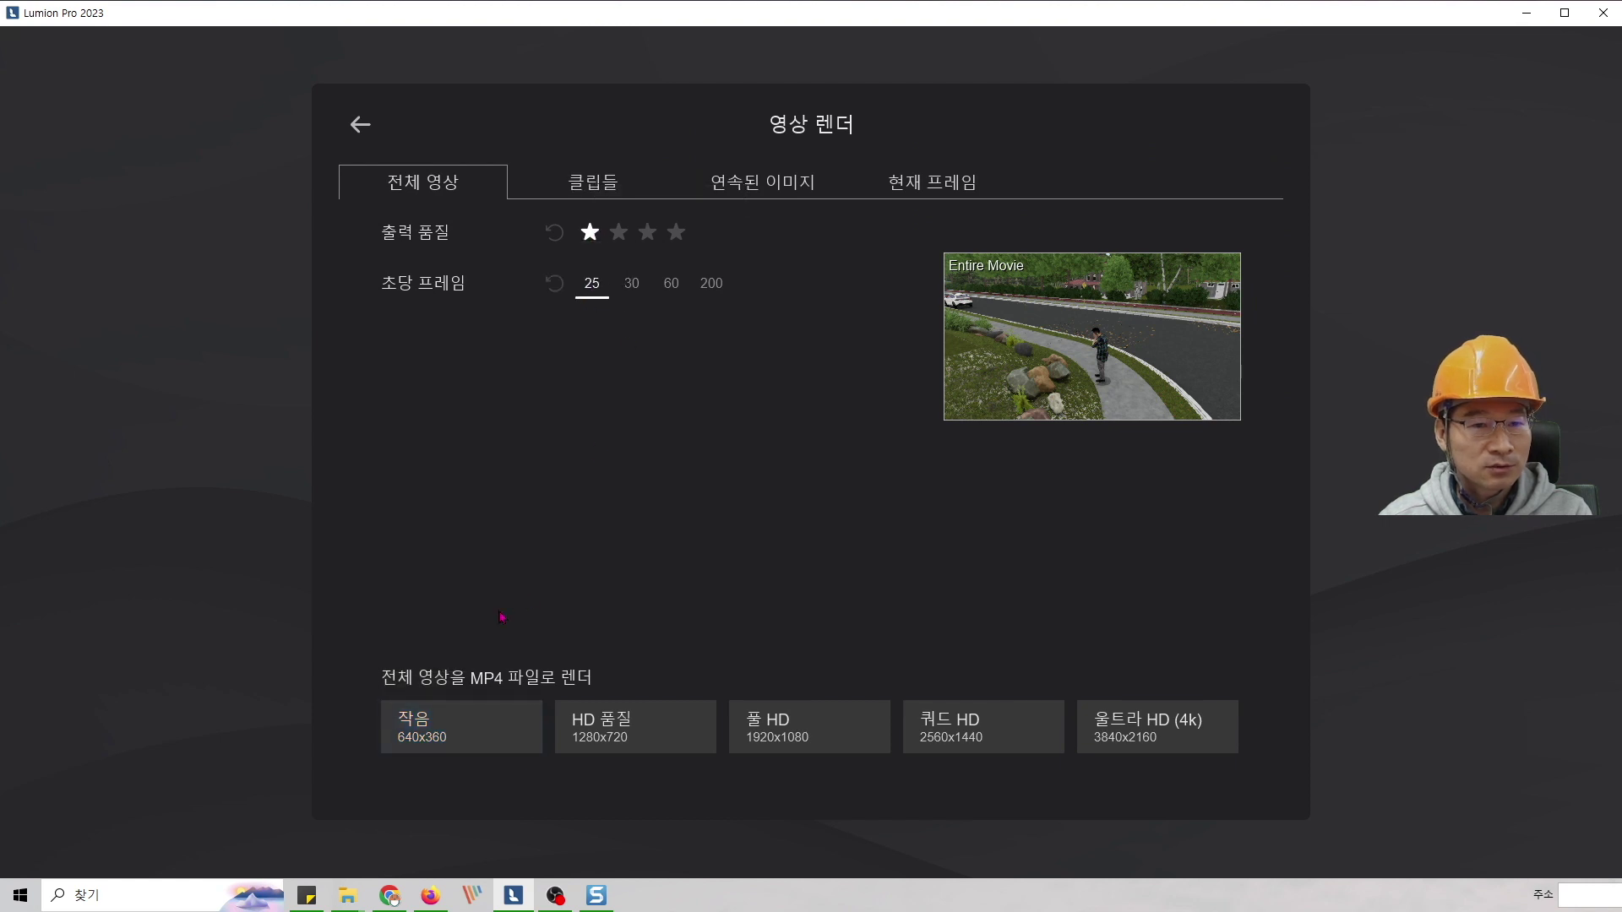
- Render the entire movie at 640x360 as an MP4 file named Music on the Desktop
left_click(410, 733)
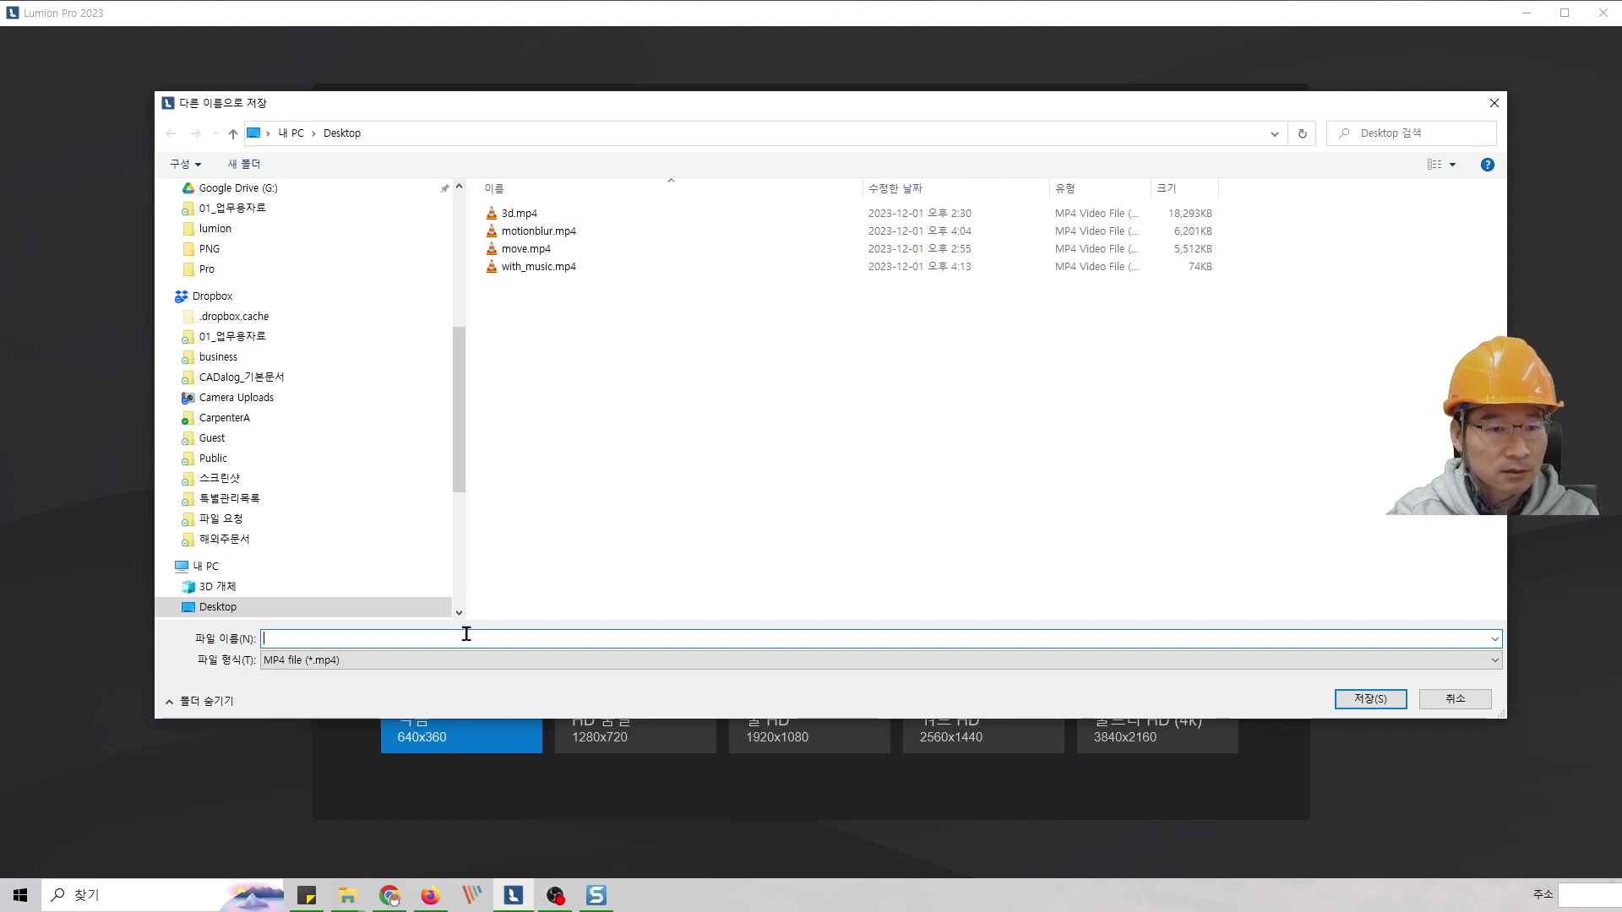
type("Music")
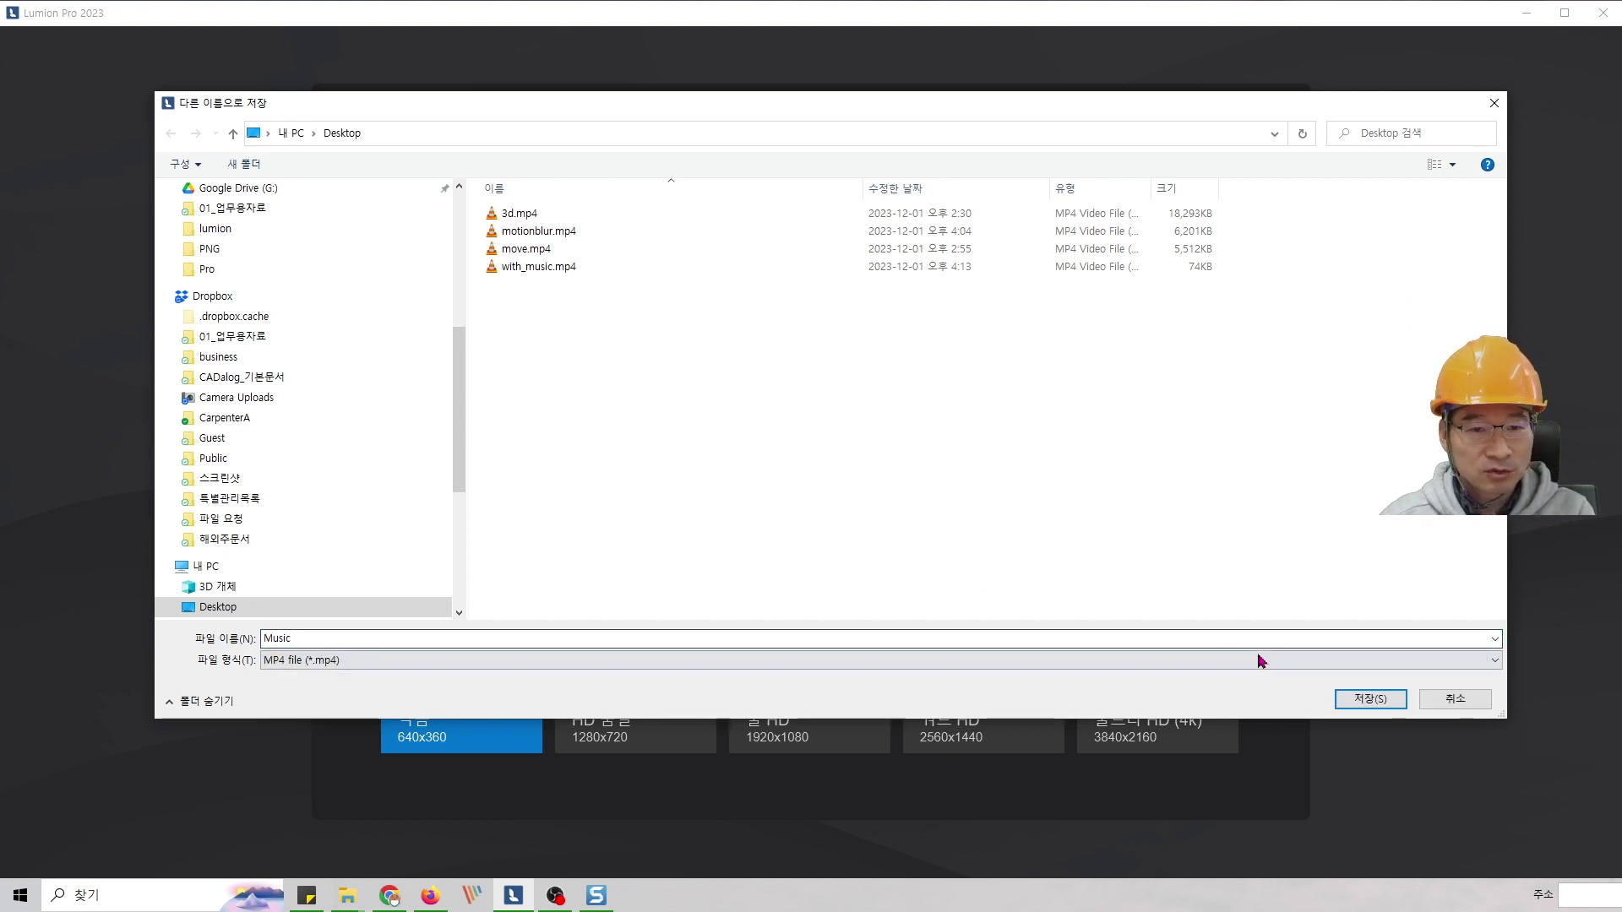
left_click(1370, 698)
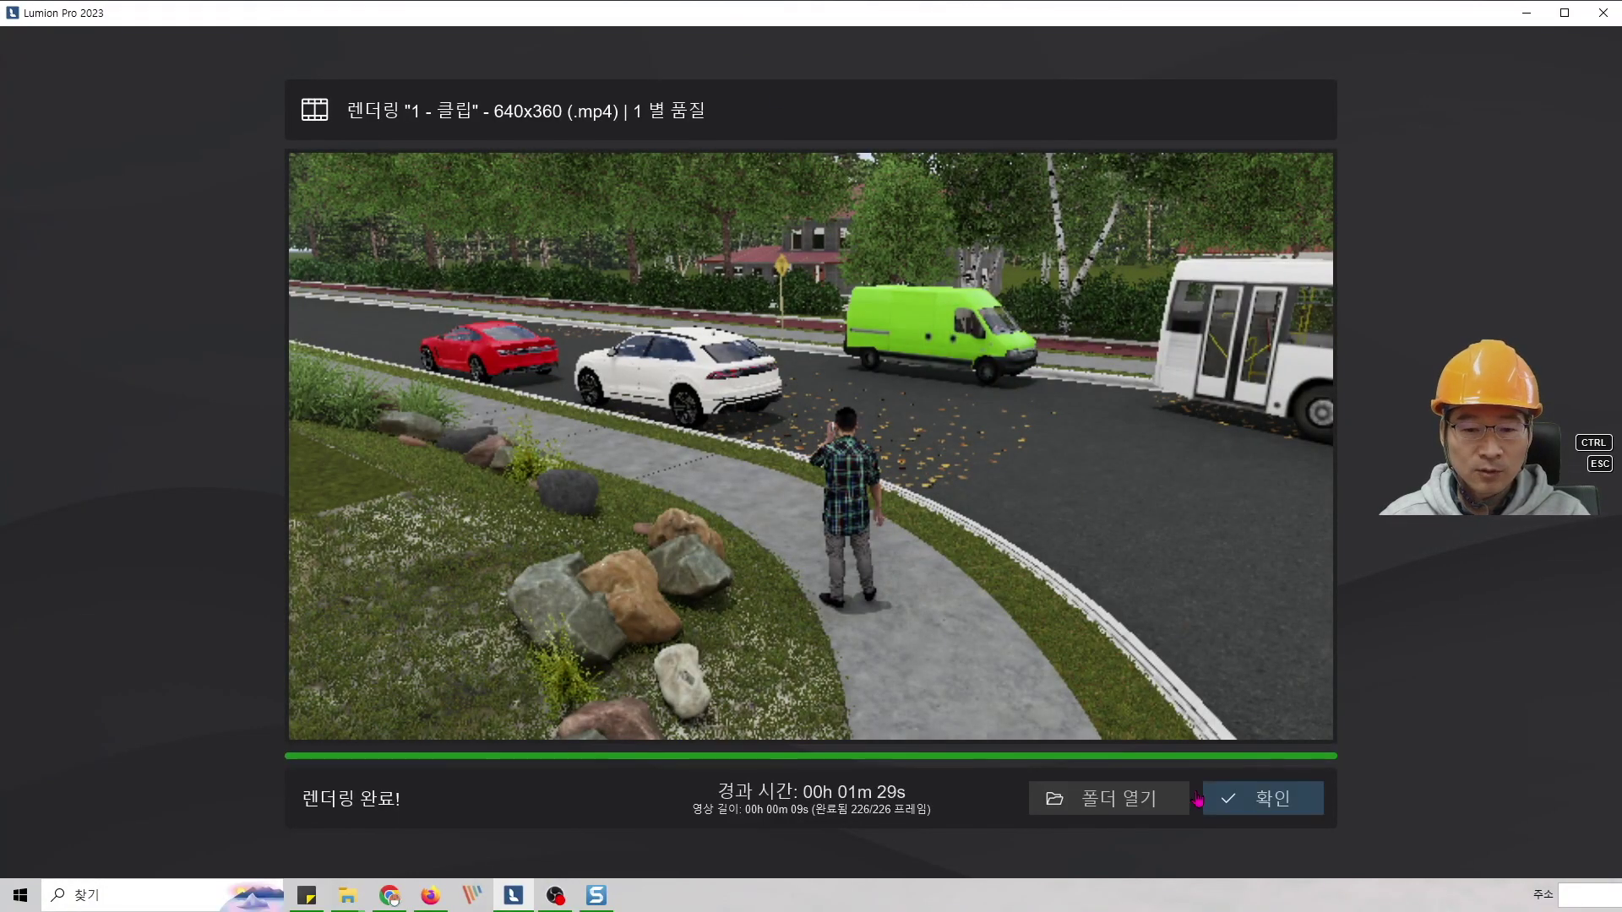
- Play the rendered Music.mp4 from its output folder to check the sound, and return to the movie editor
left_click(1096, 799)
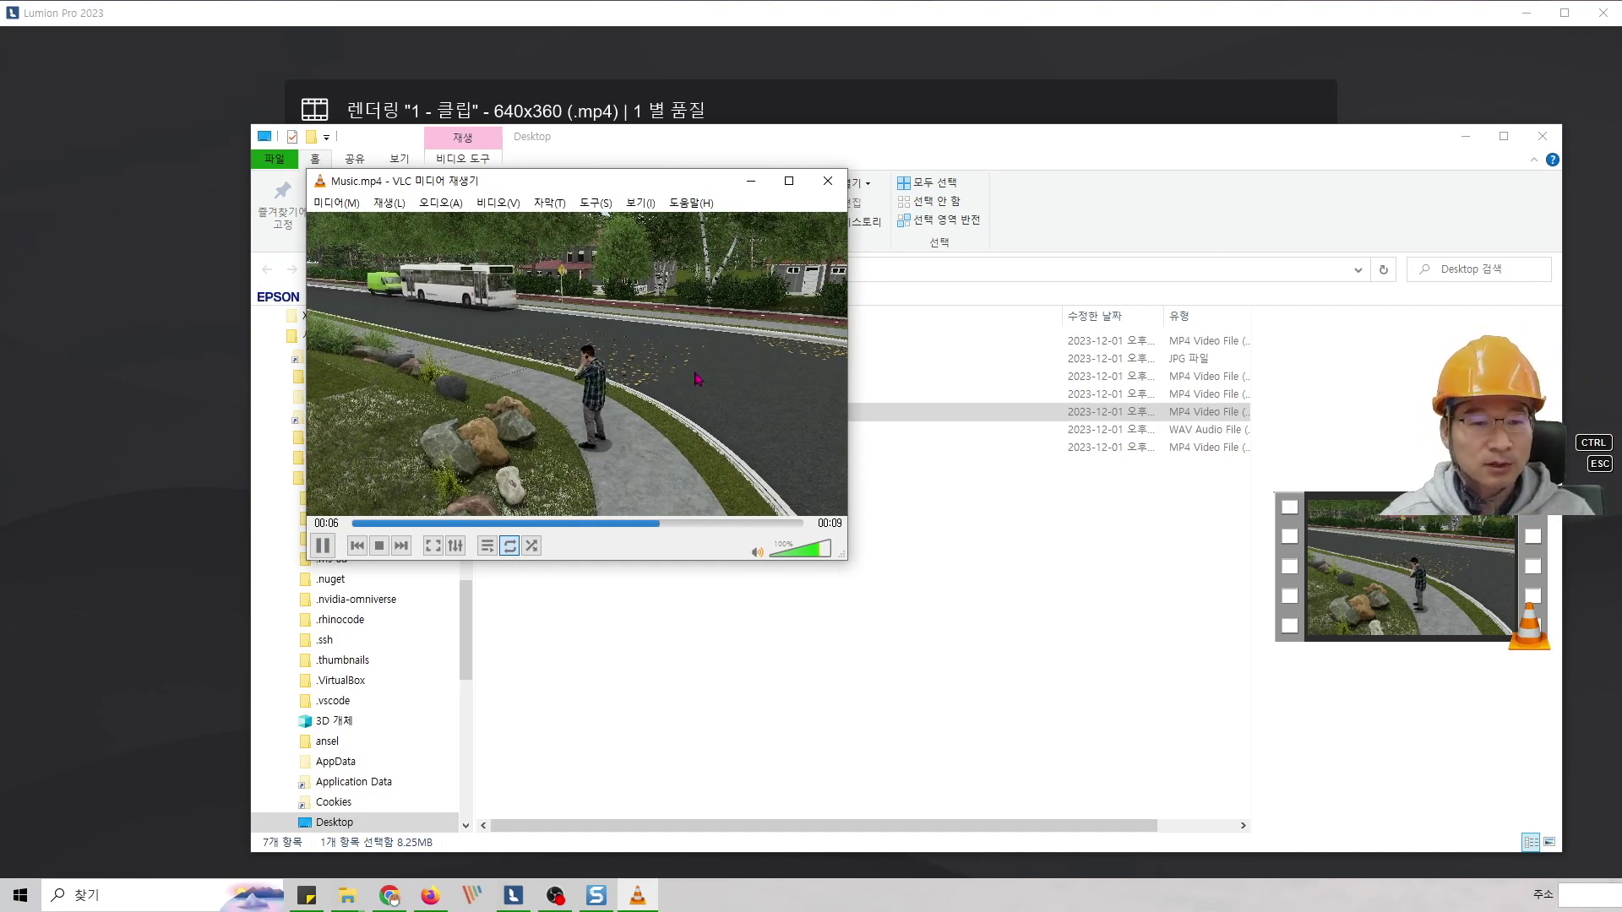
left_click(828, 181)
left_click(1466, 136)
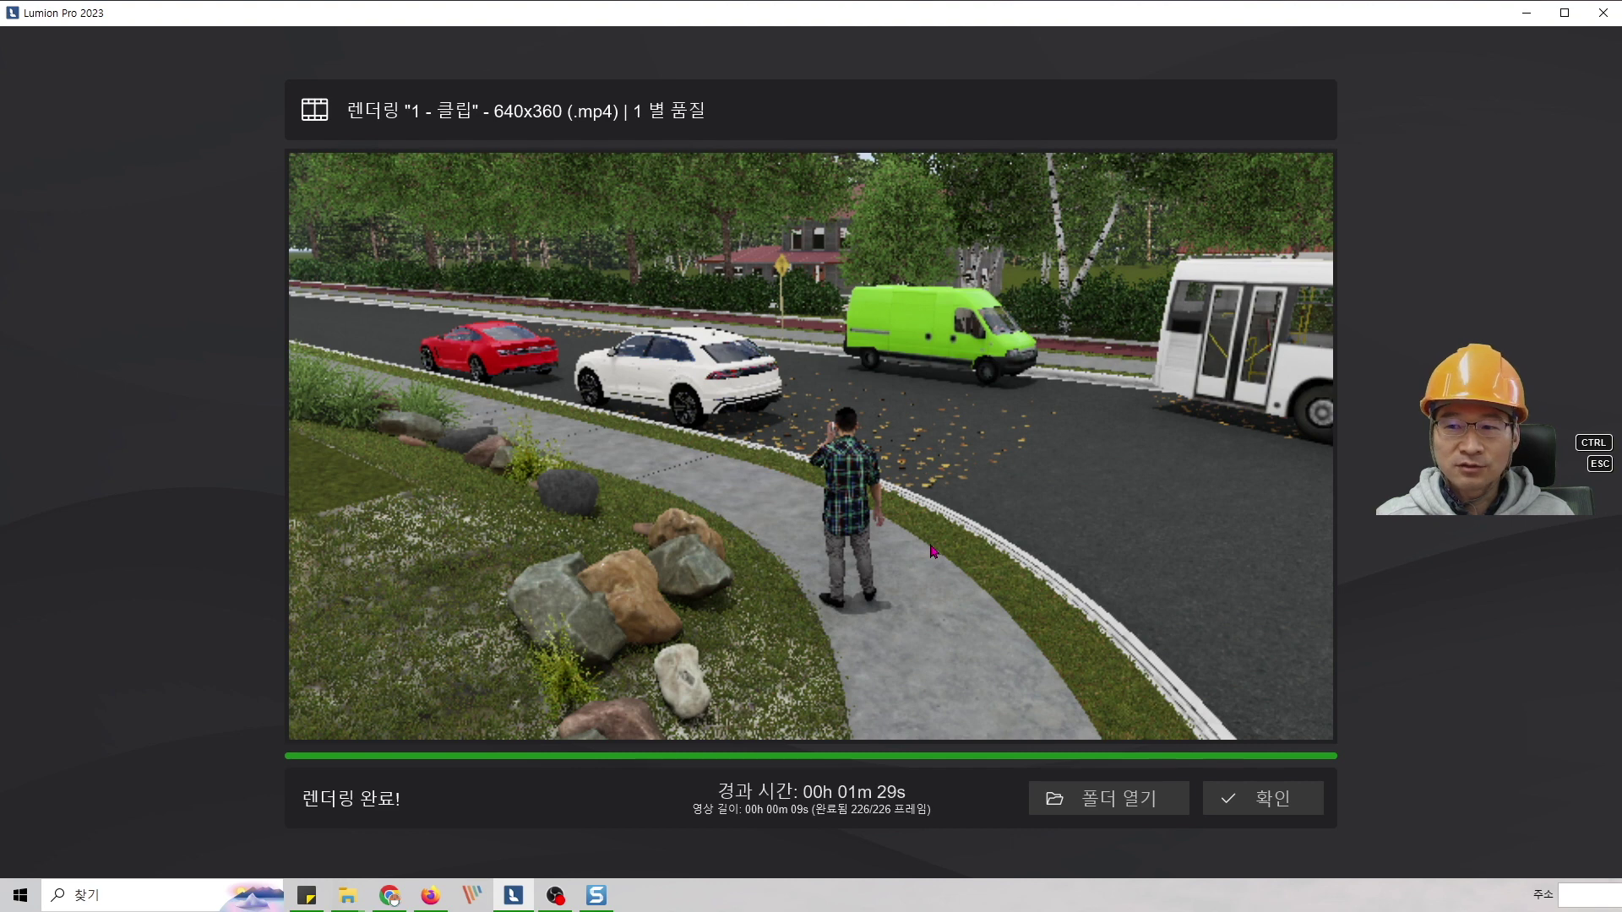
left_click(1263, 797)
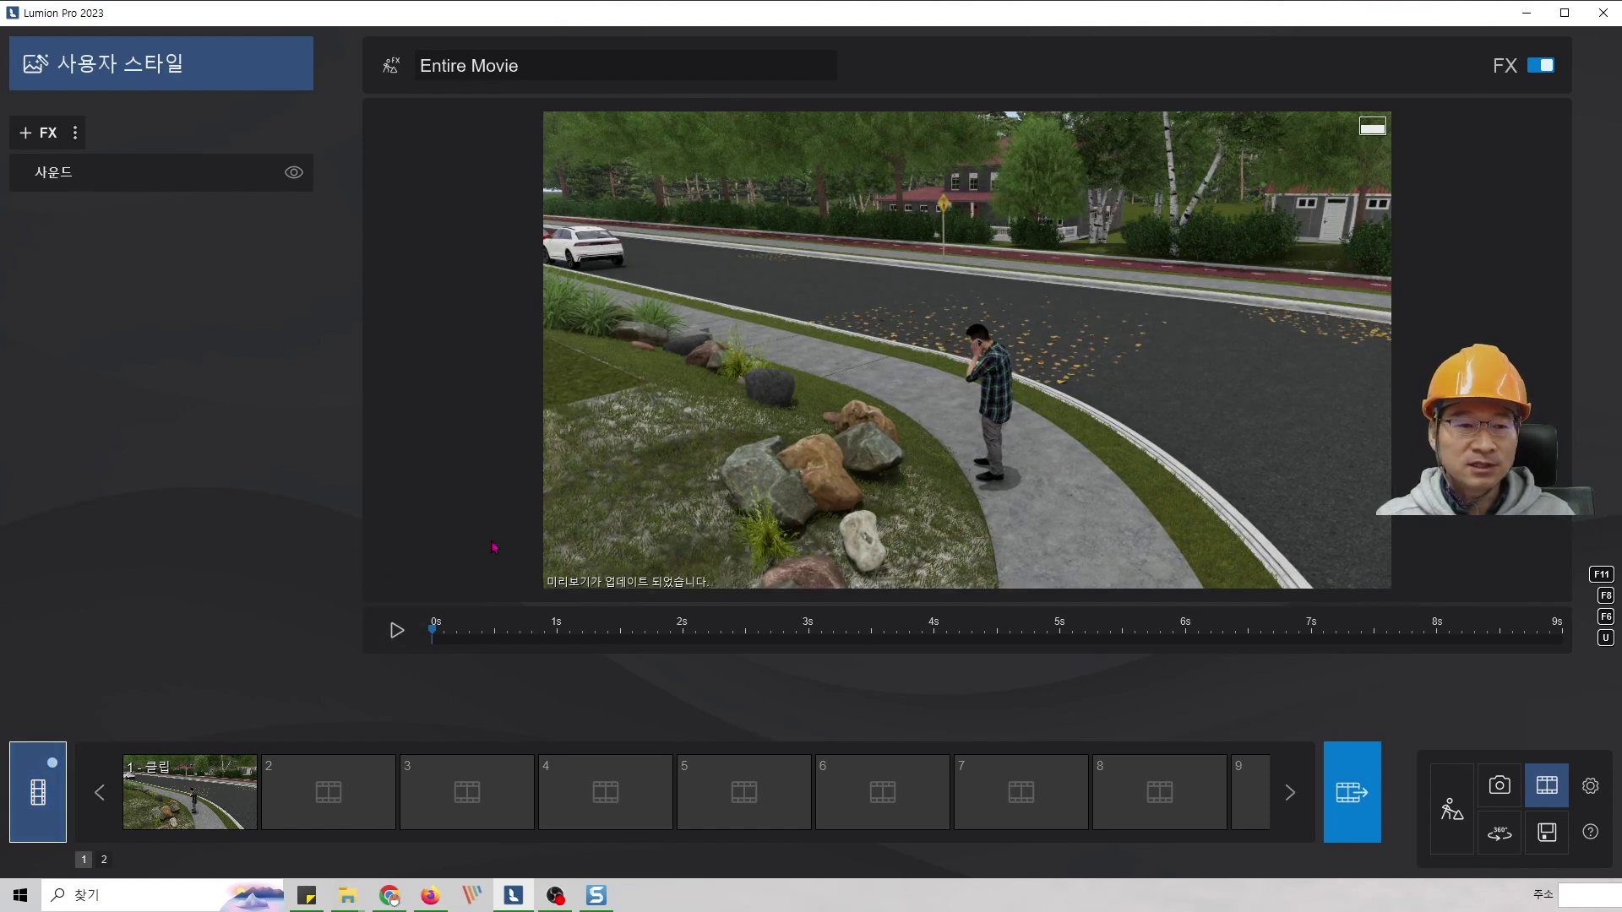
- Examine the 포스터 출력 개선 effect and the 울트라 HD (4k) render option available for the entire movie
left_click(34, 796)
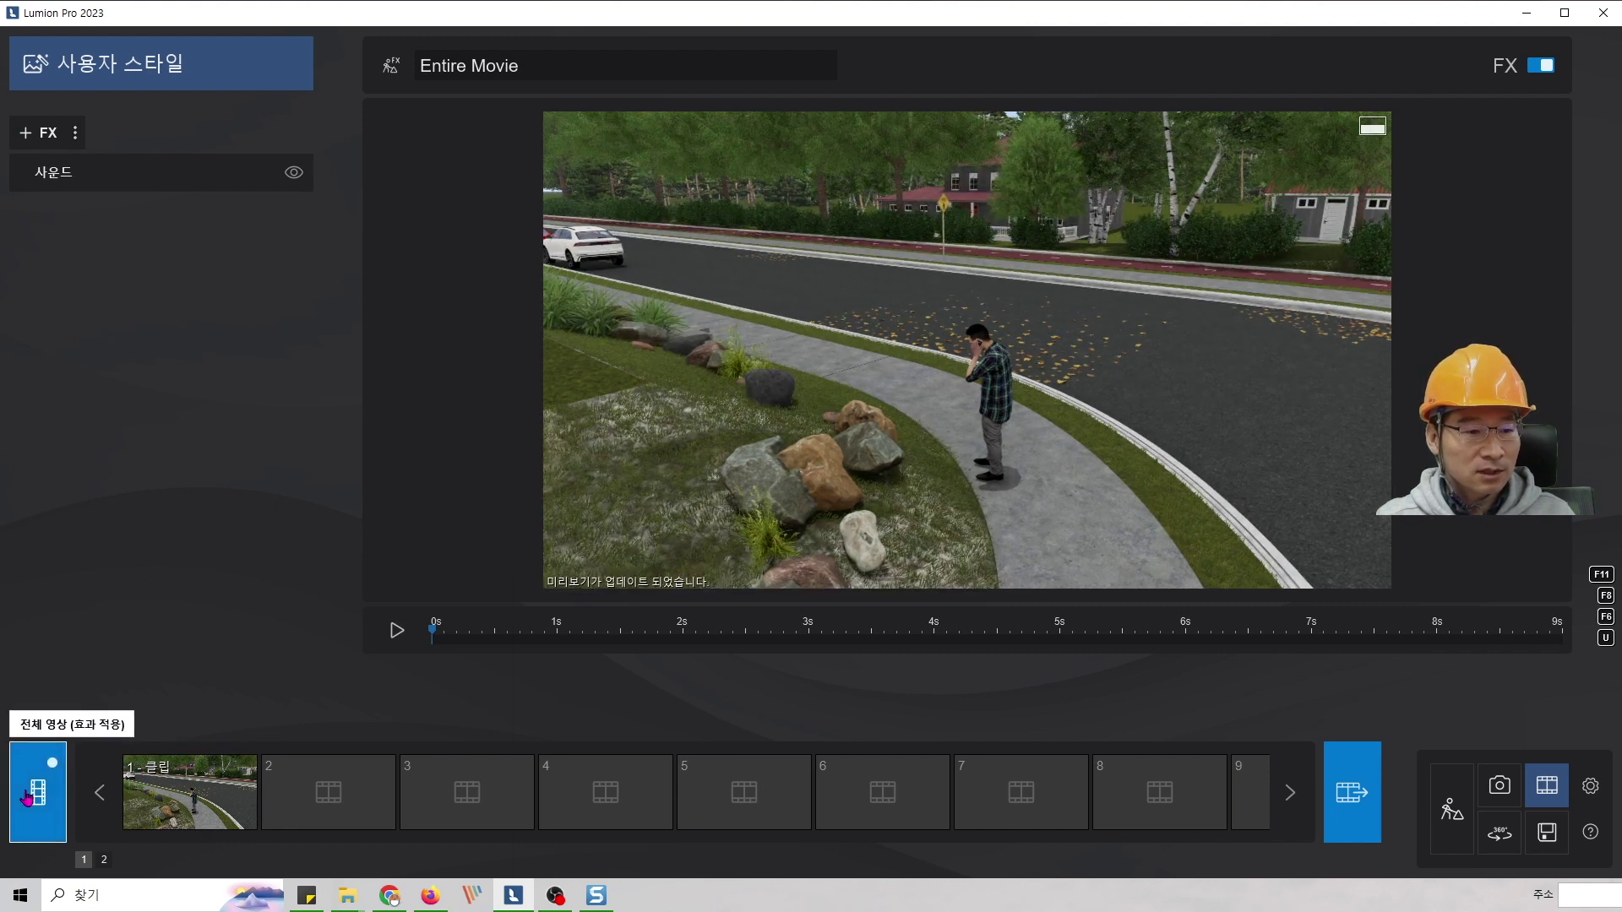
left_click(38, 133)
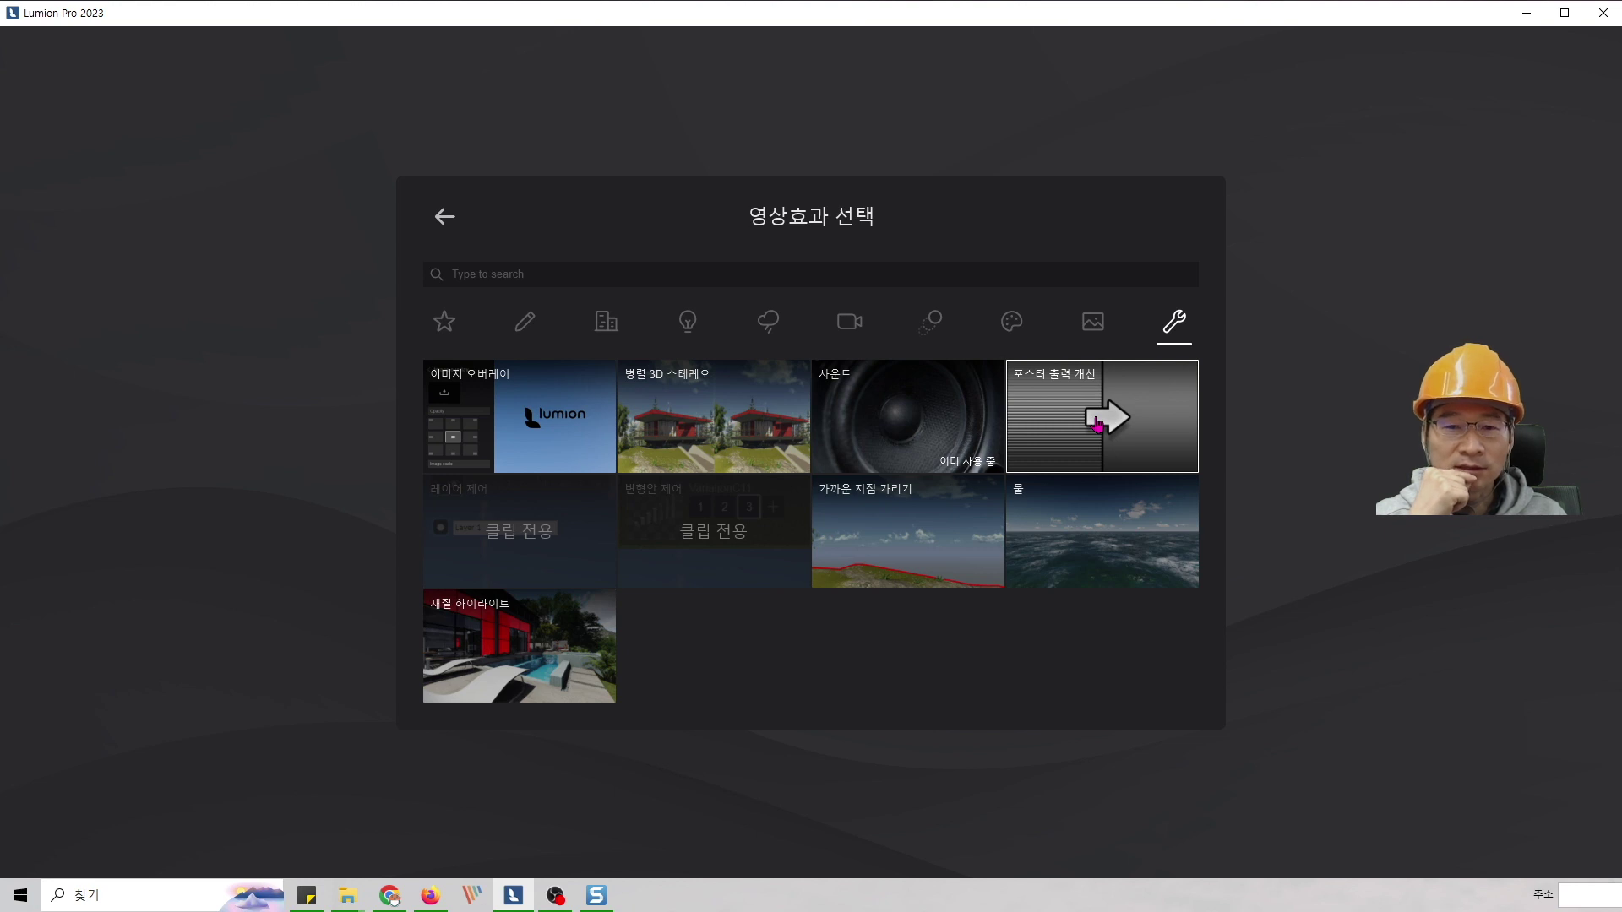
left_click(444, 221)
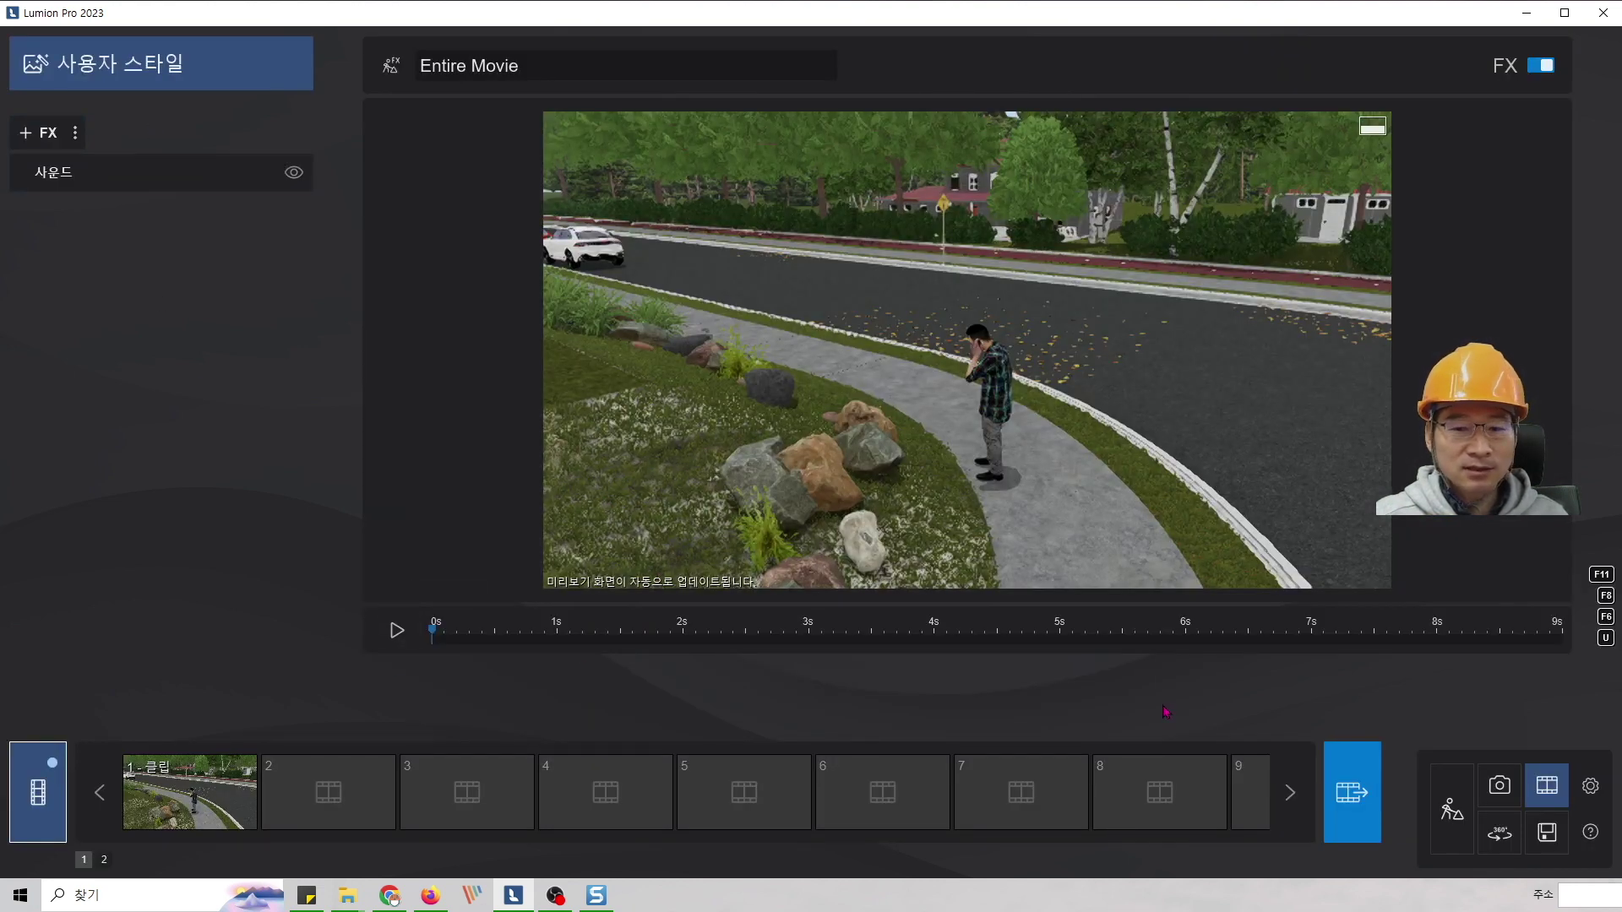
left_click(1351, 791)
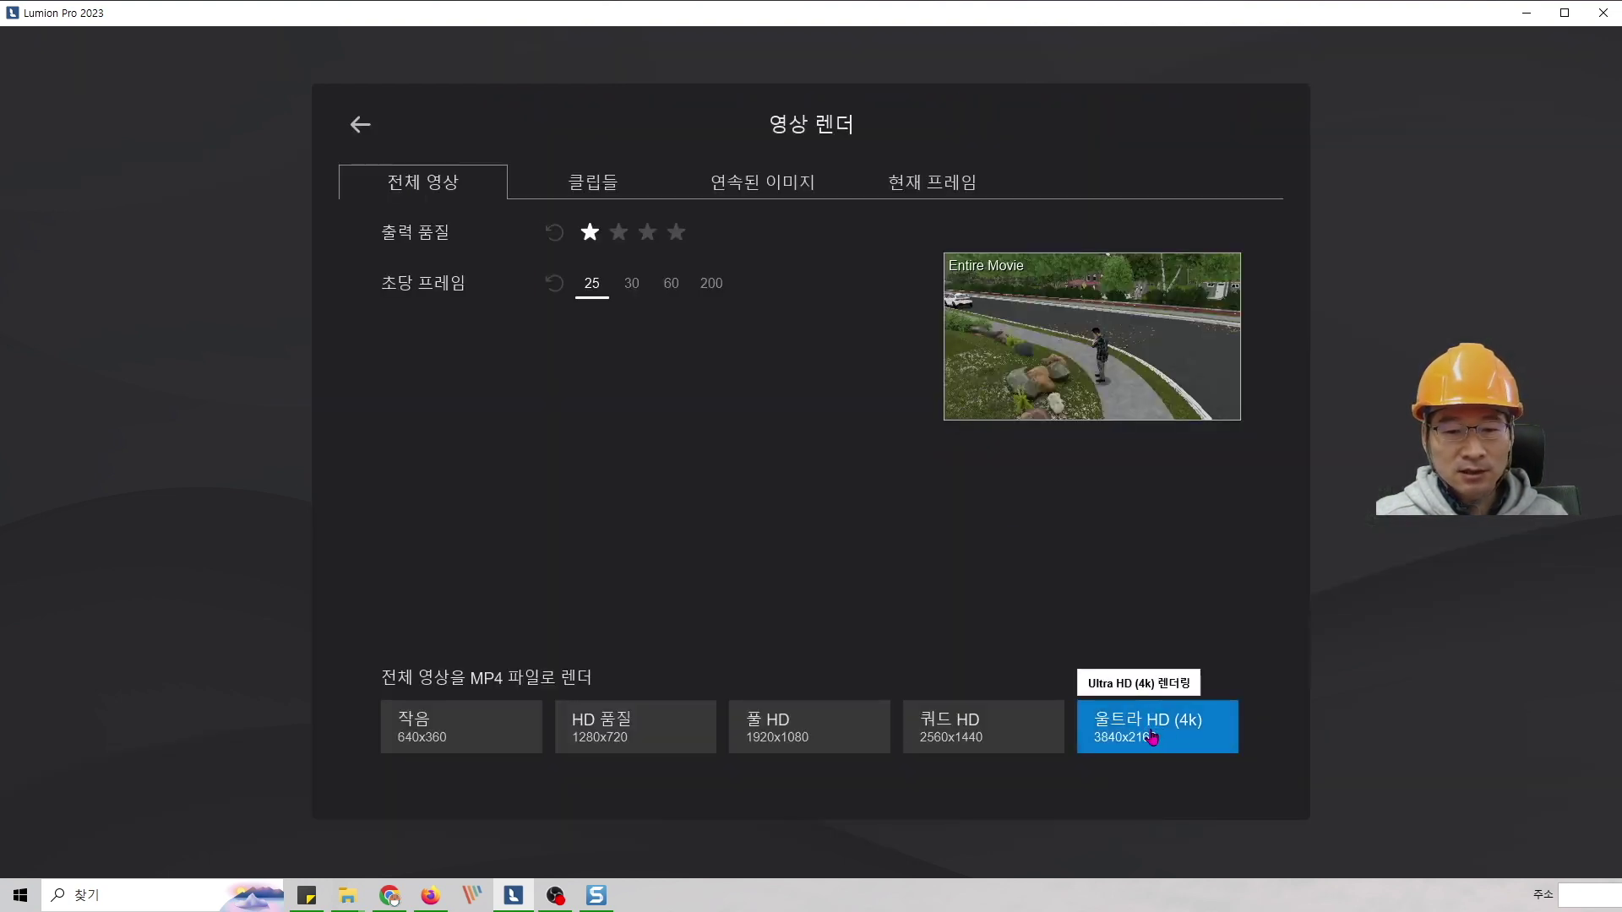
left_click(360, 125)
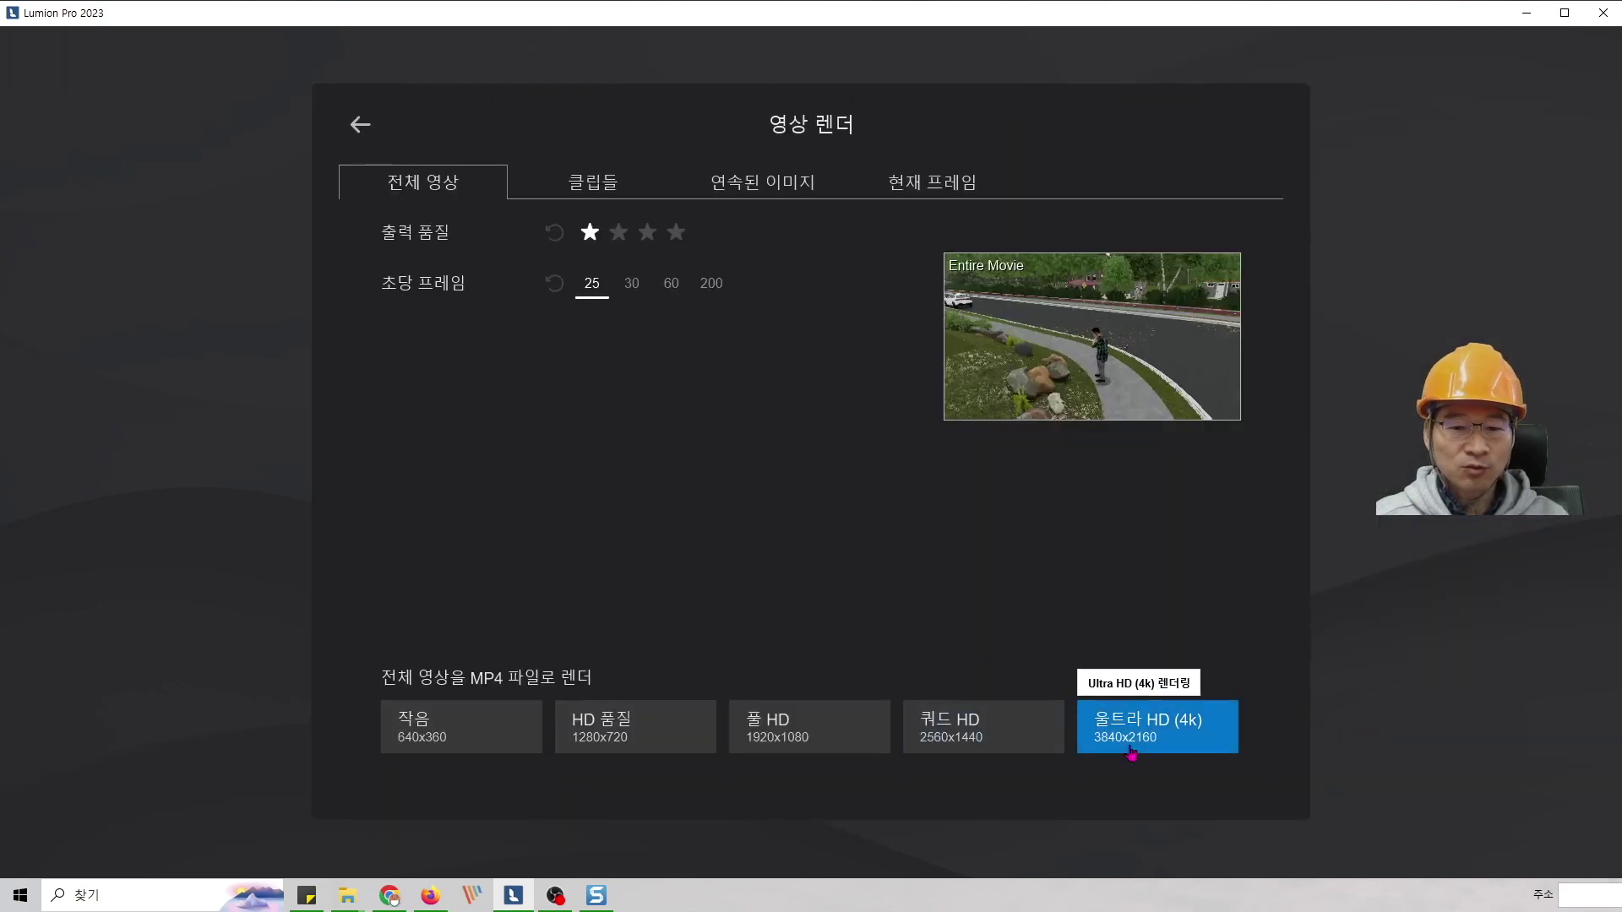
left_click(360, 124)
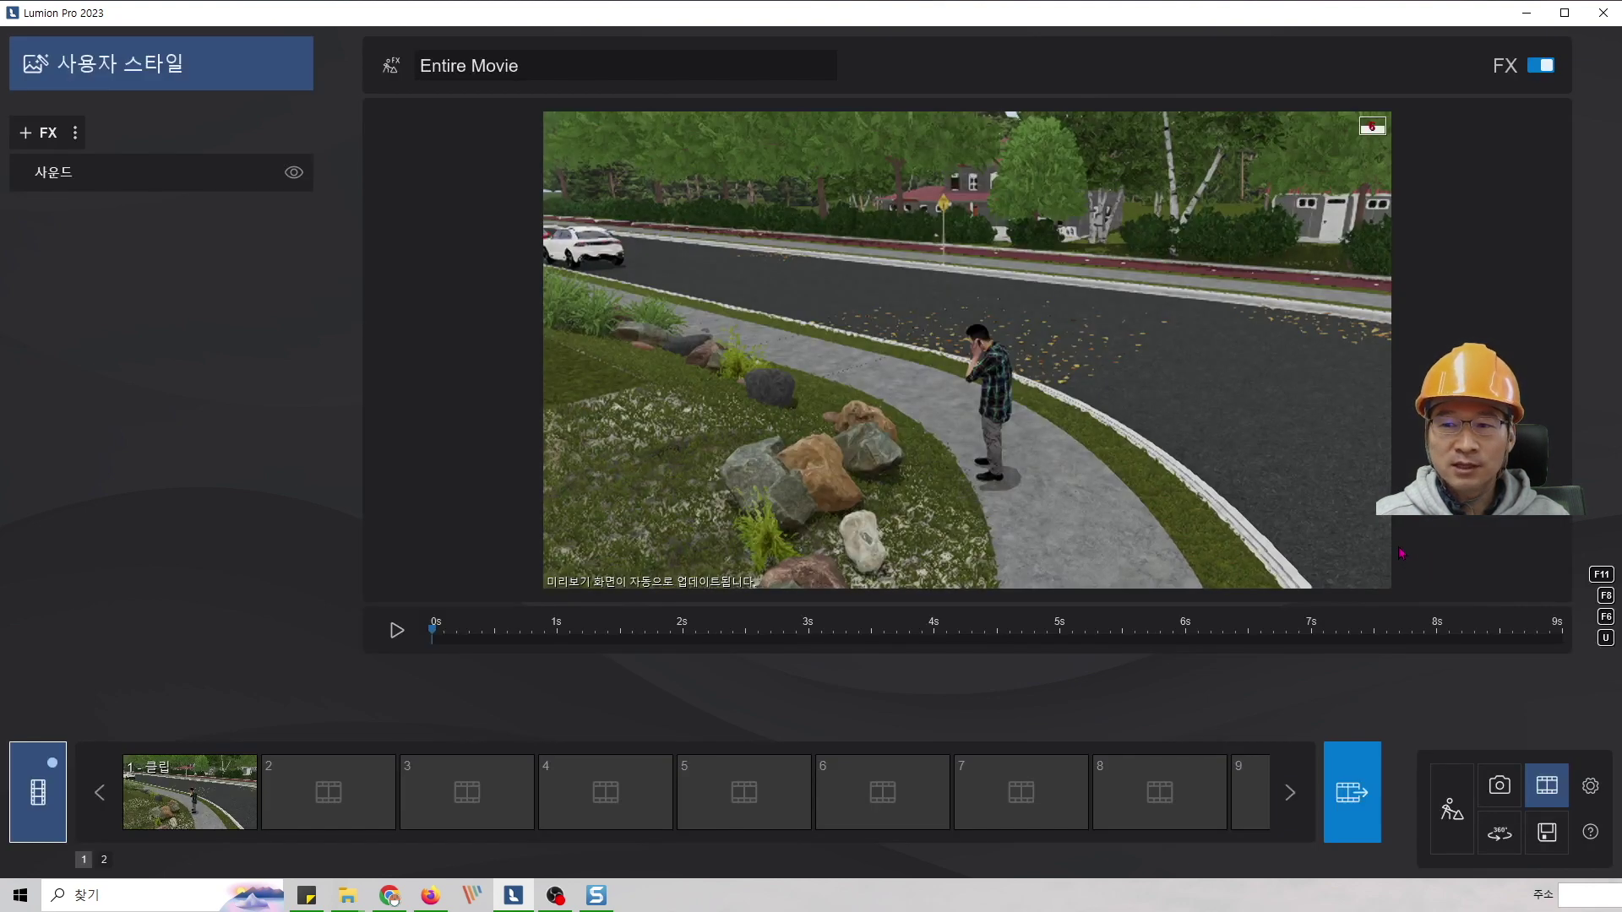